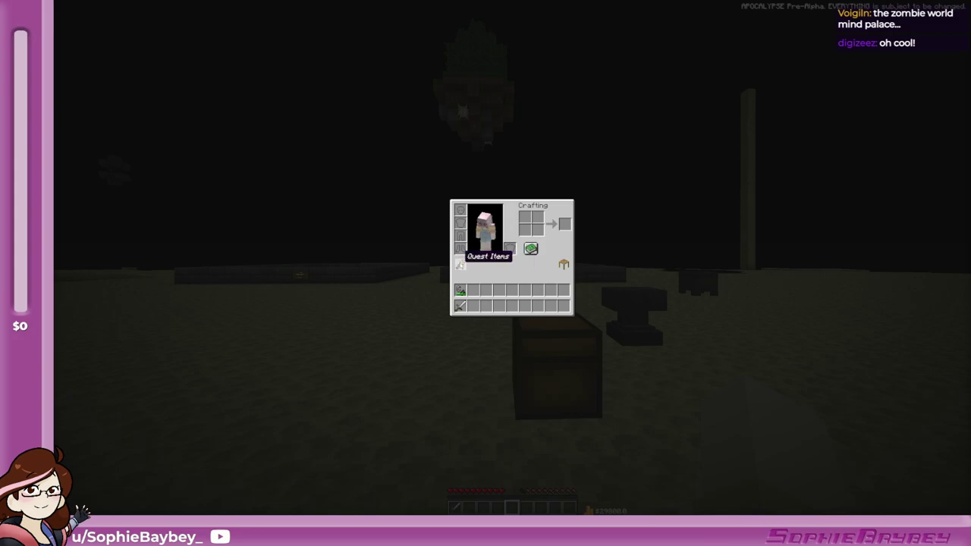
Step: Open the Quest Items backpack from the inventory and look over its contents
{"action": "left_click", "coordinate": [460, 264]}
{"action": "key", "text": "e"}
{"action": "key", "text": "e"}
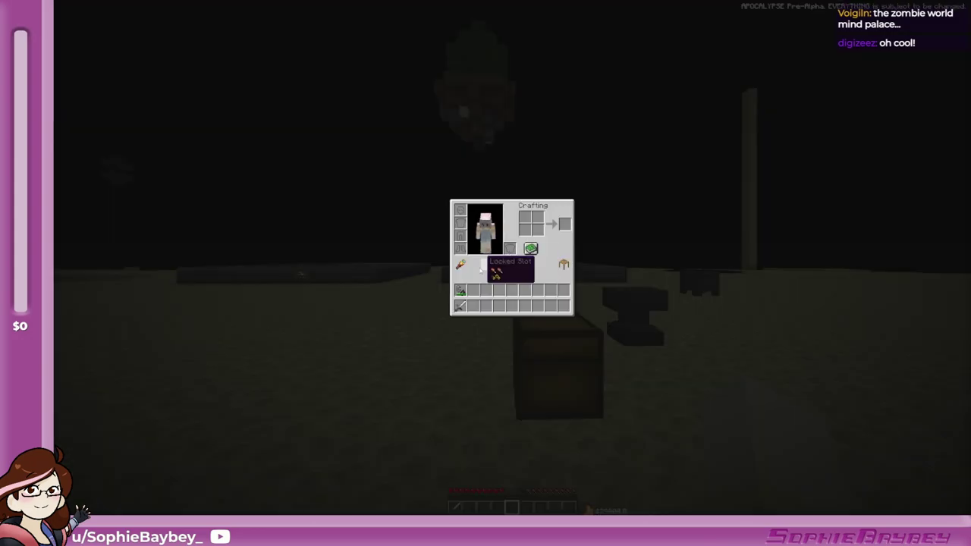
{"action": "left_click", "coordinate": [461, 265]}
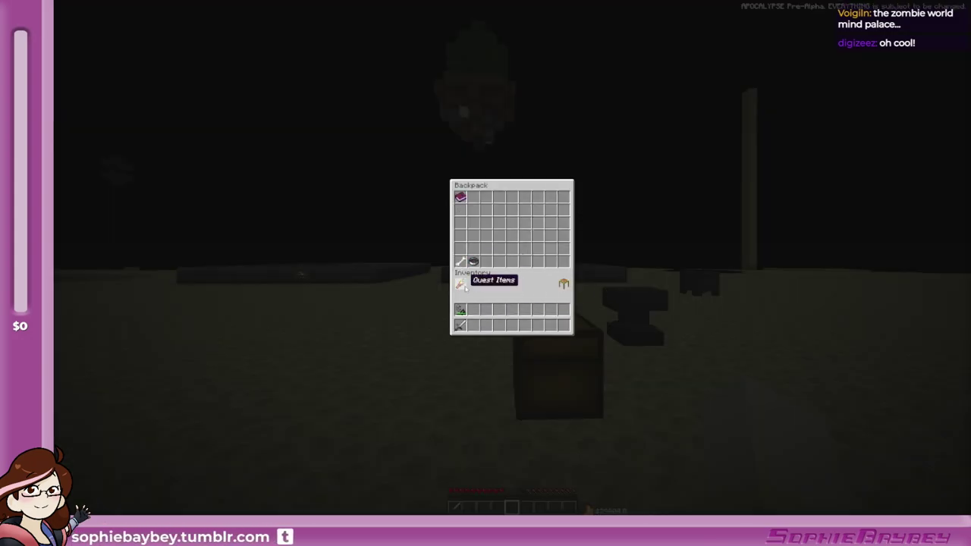
{"action": "key", "text": "b"}
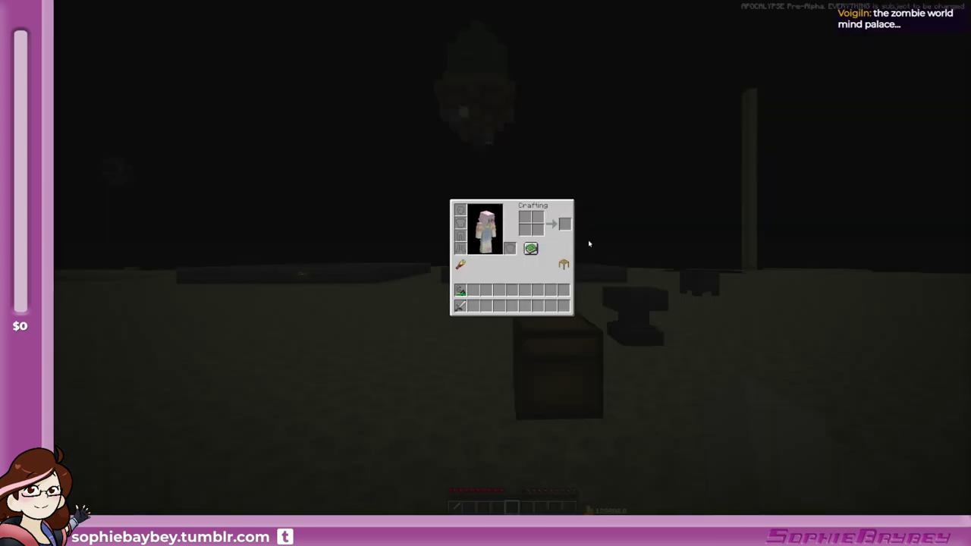
Step: Teleport to the home island and return to spawn twice, using the Scaffolding and End Stone items in the inventory
{"action": "left_click", "coordinate": [563, 262]}
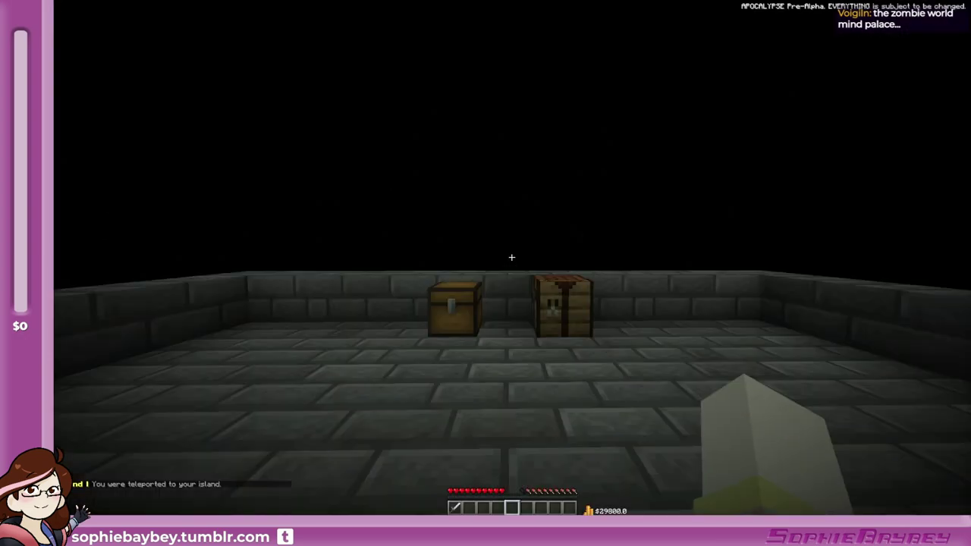
{"action": "key", "text": "e"}
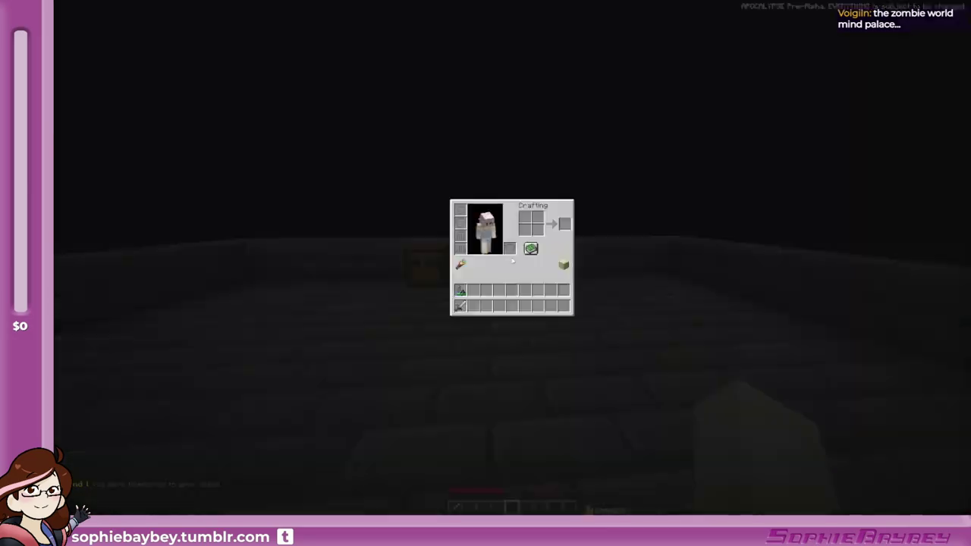
{"action": "left_click", "coordinate": [563, 263]}
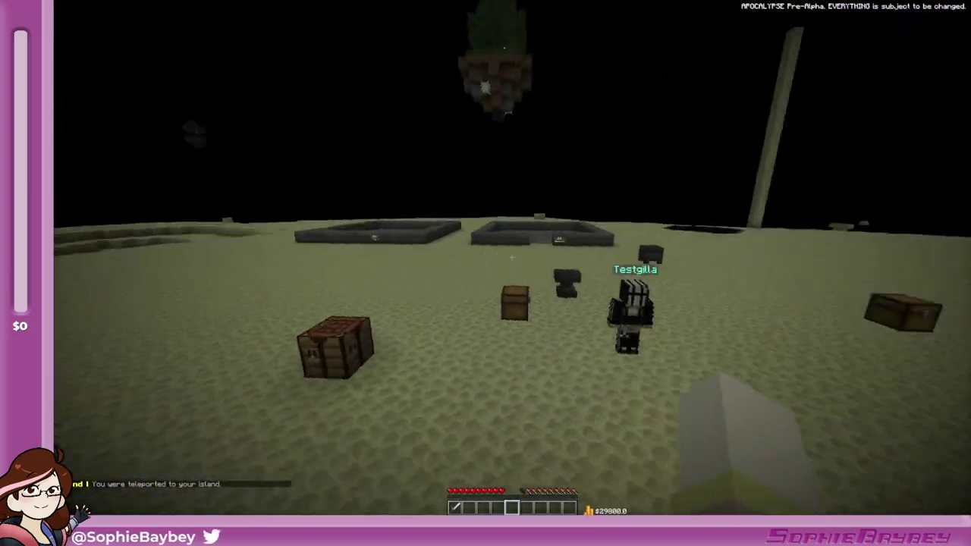
{"action": "key", "text": "e"}
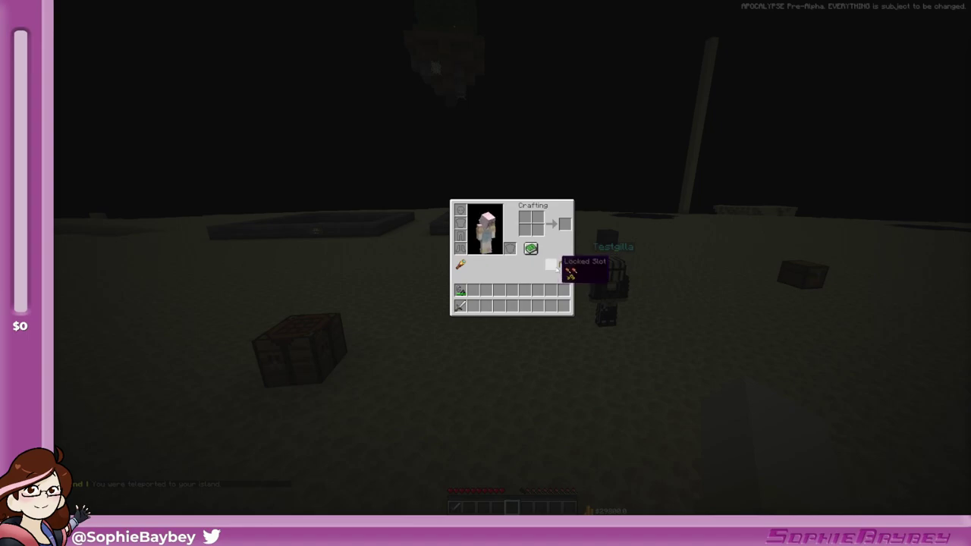
{"action": "key", "text": "e"}
{"action": "key", "text": "e"}
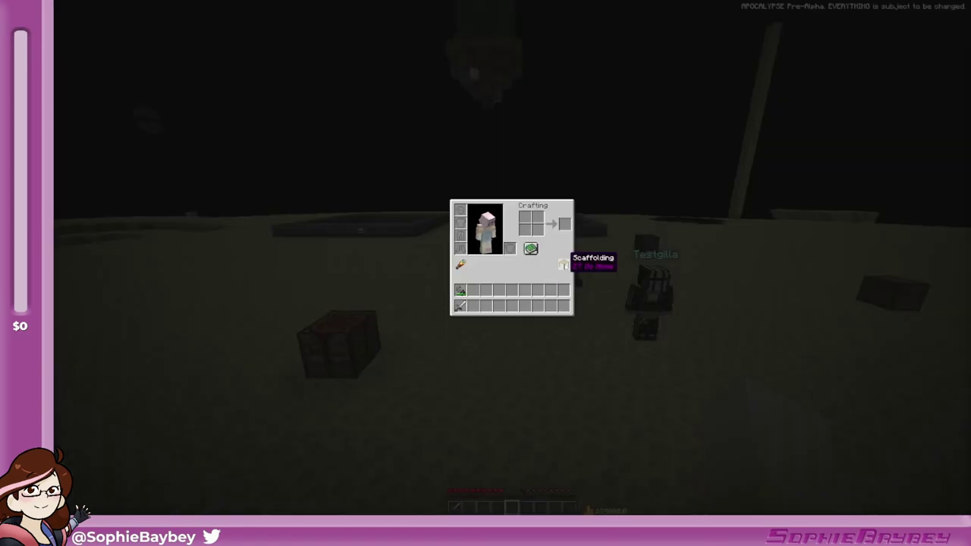
{"action": "left_click", "coordinate": [564, 264]}
{"action": "key", "text": "e"}
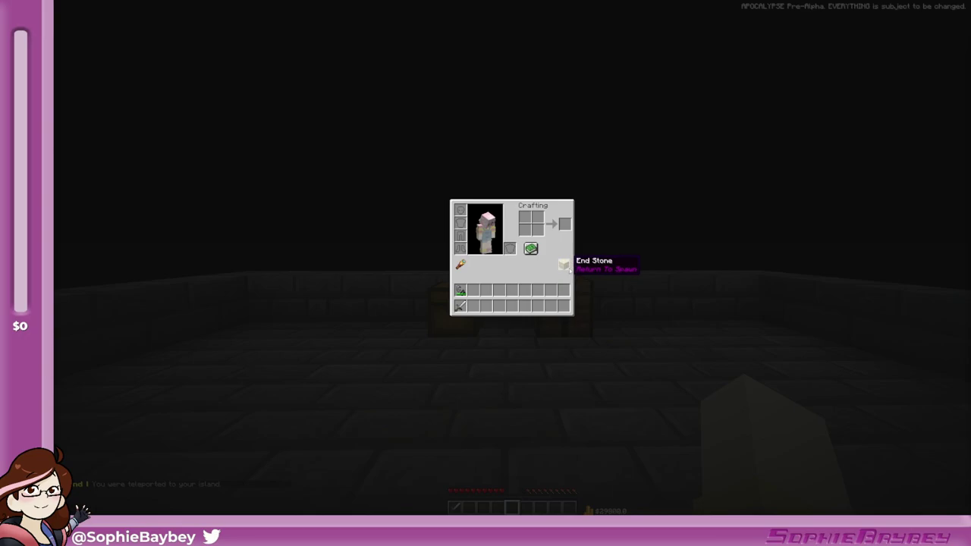
{"action": "left_click", "coordinate": [565, 264]}
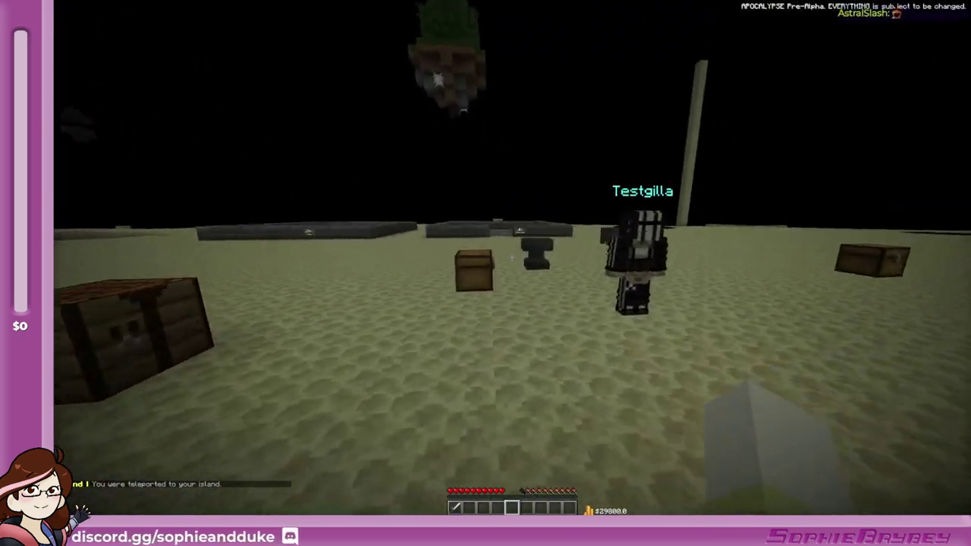
{"action": "key", "text": "w"}
{"action": "key", "text": "e"}
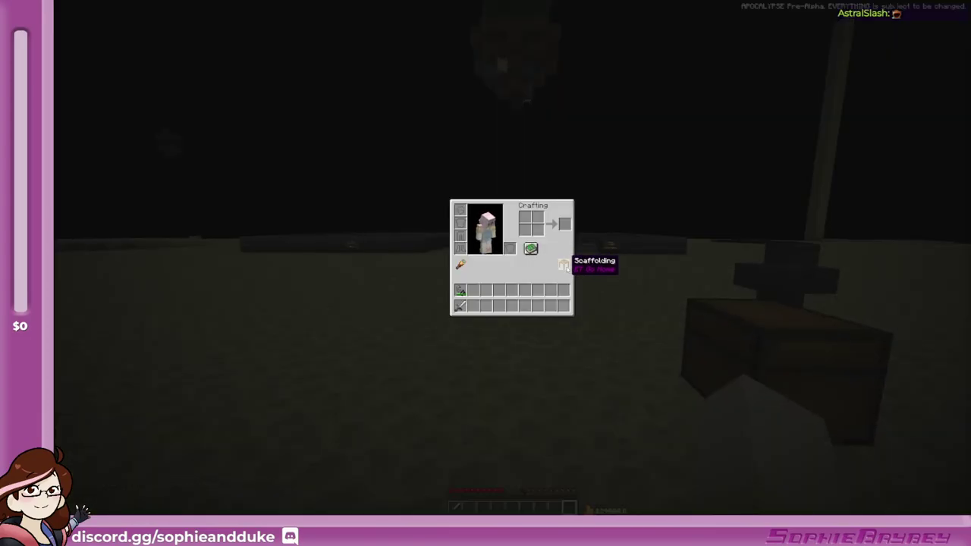
{"action": "key", "text": "e"}
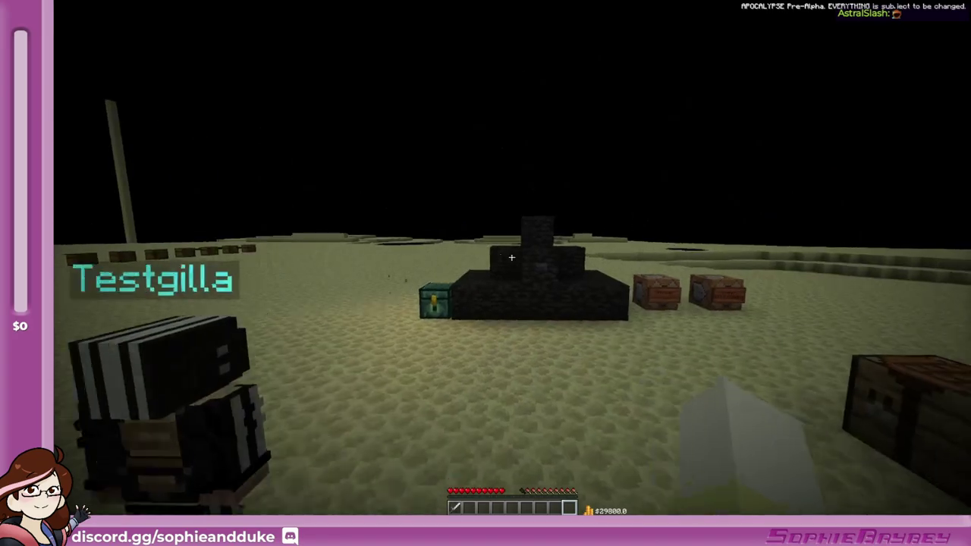
{"action": "key", "text": "w"}
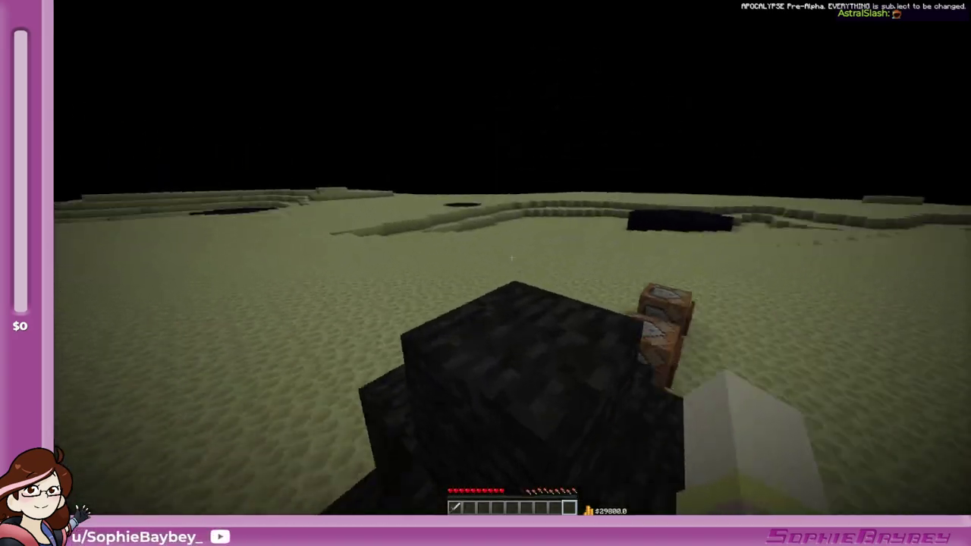
{"action": "key", "text": "w"}
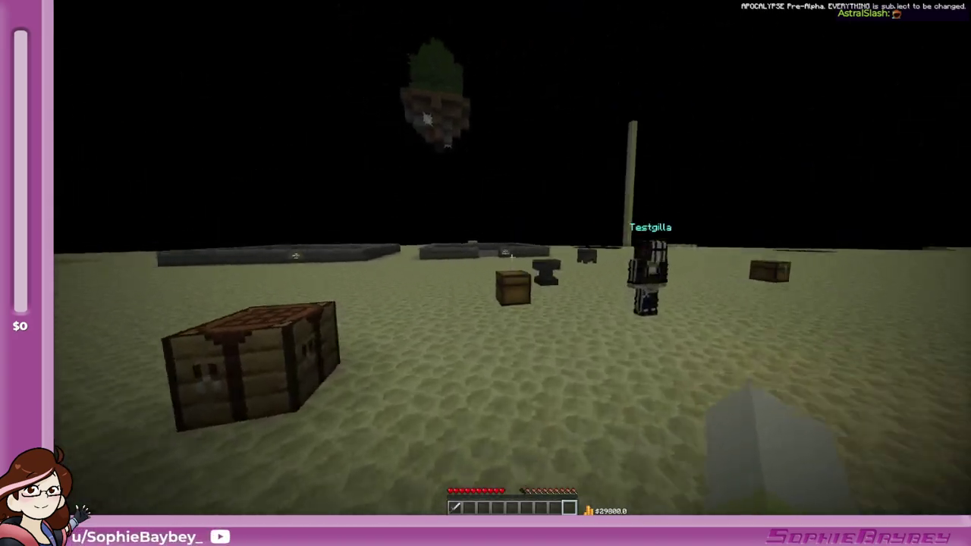
{"action": "key", "text": "e"}
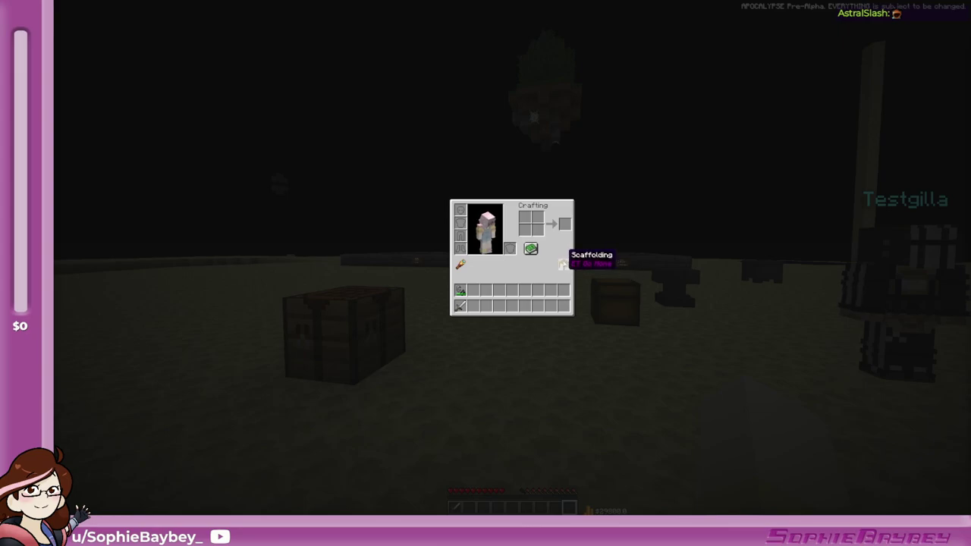
{"action": "key", "text": "e"}
{"action": "key", "text": "w"}
{"action": "key", "text": "e"}
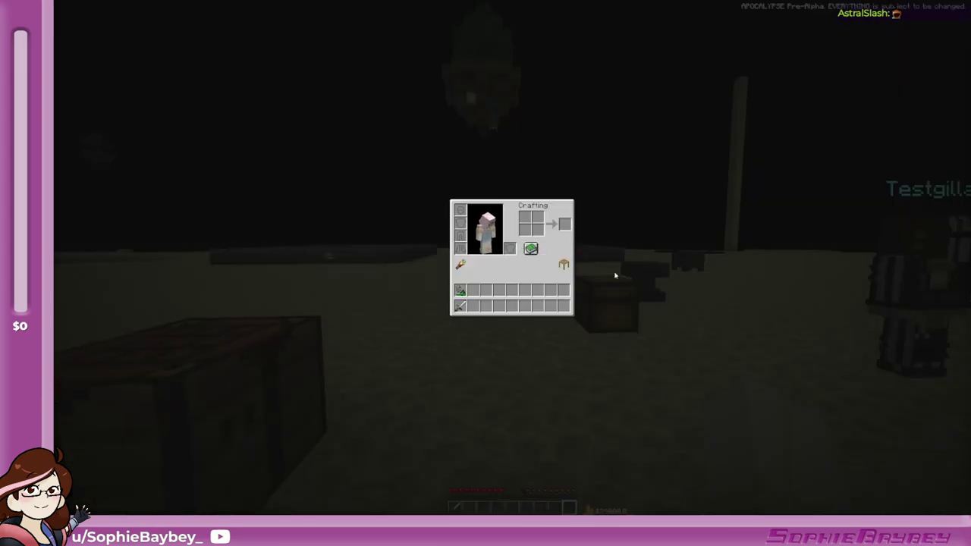
{"action": "key", "text": "e"}
Step: Switch to Photoshop, try the Pencil on the blank document and select Layer 1
{"action": "key", "text": "Escape"}
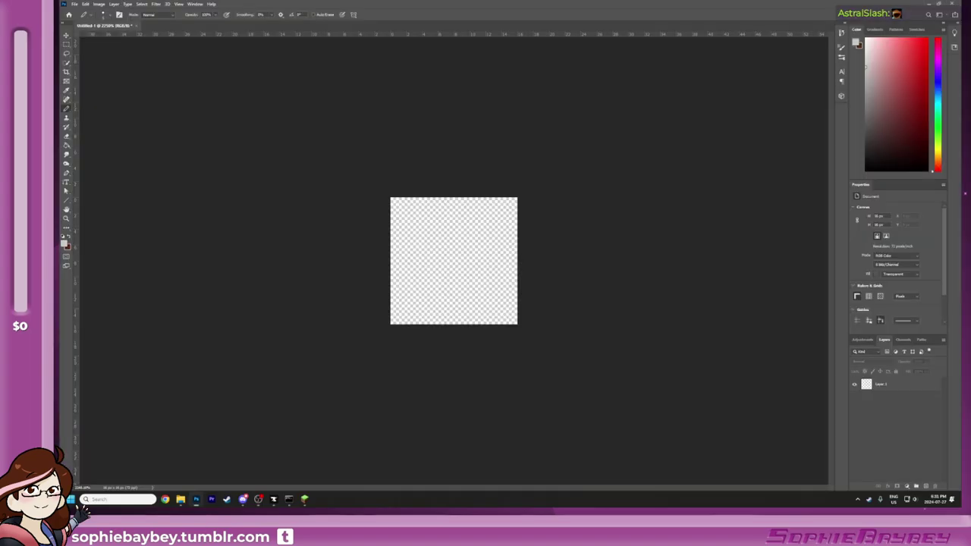
{"action": "left_click", "coordinate": [221, 306]}
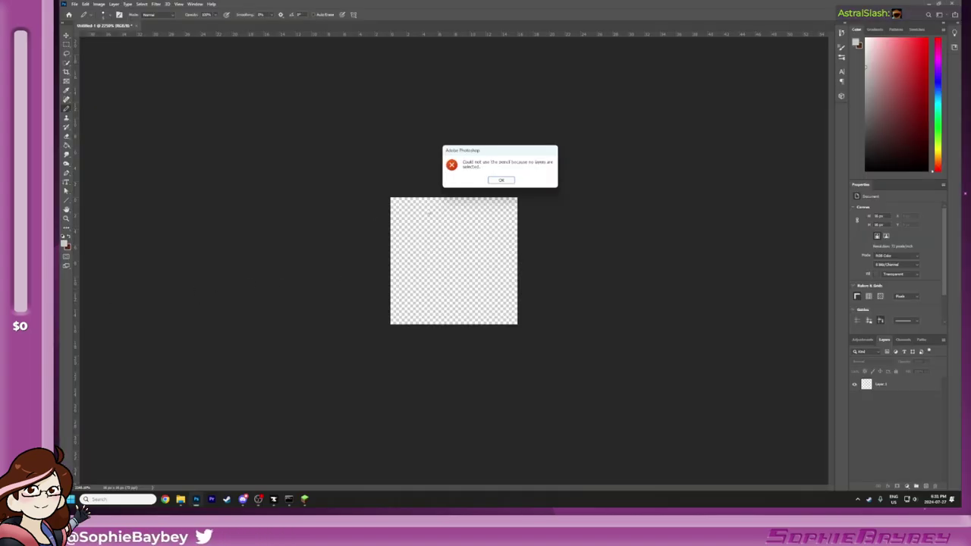
{"action": "left_click", "coordinate": [509, 180]}
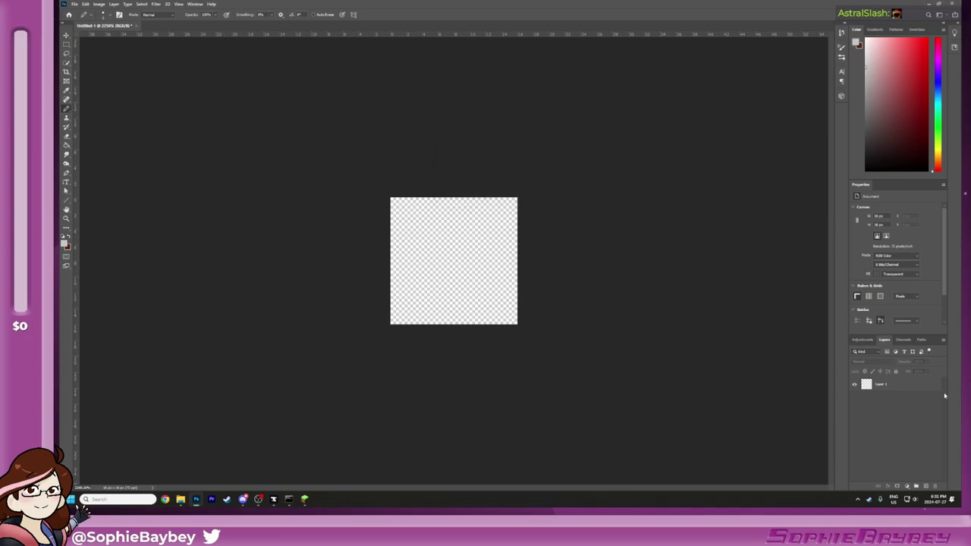
{"action": "left_click", "coordinate": [915, 387]}
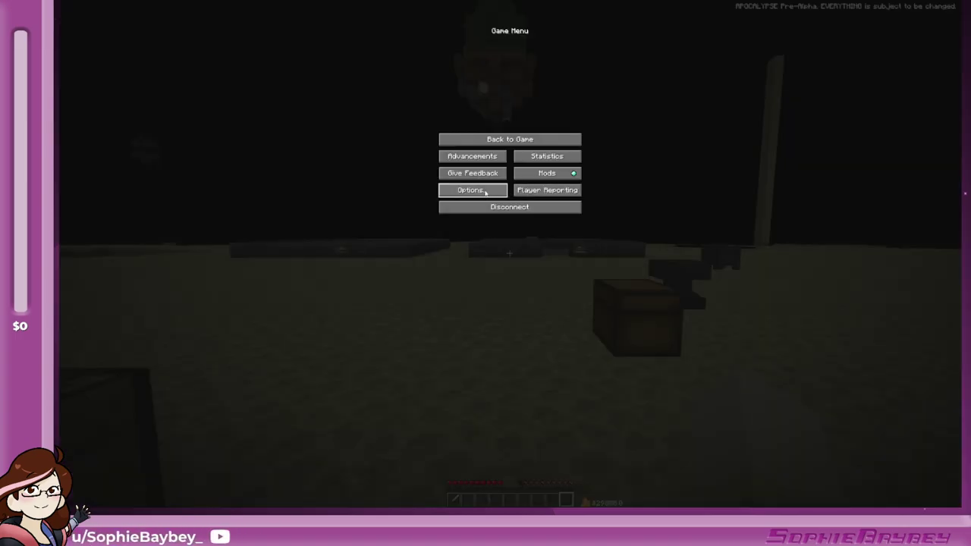
Step: Switch back to Minecraft, look through the Options screen and the Language list, and return to the game
{"action": "left_click", "coordinate": [485, 191]}
{"action": "key", "text": "Escape"}
{"action": "key", "text": "Escape"}
{"action": "key", "text": "e"}
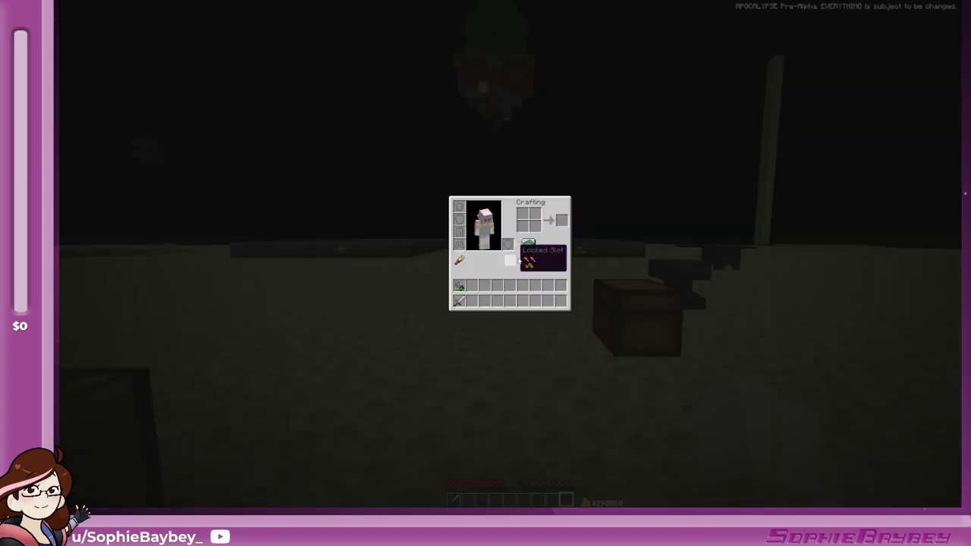
{"action": "key", "text": "Escape"}
{"action": "key", "text": "Escape"}
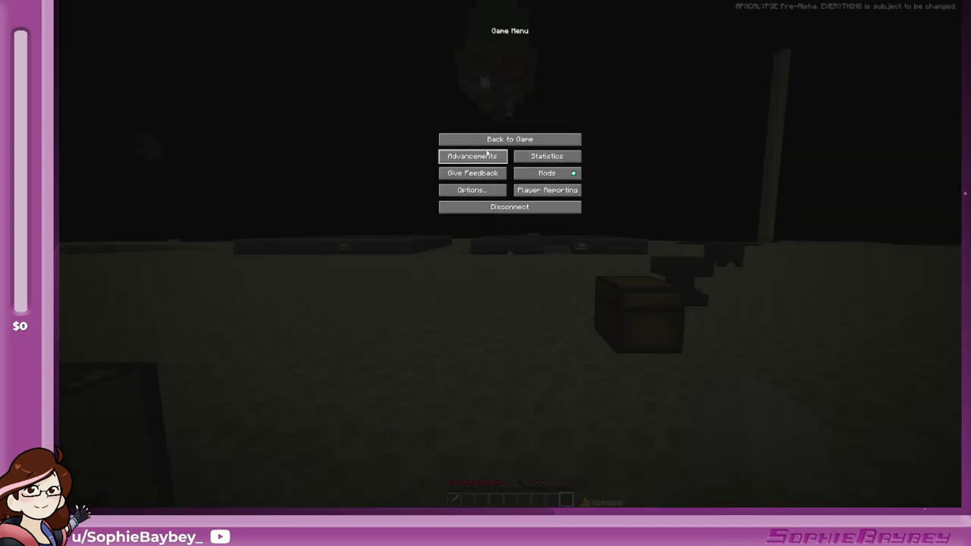
{"action": "left_click", "coordinate": [472, 189]}
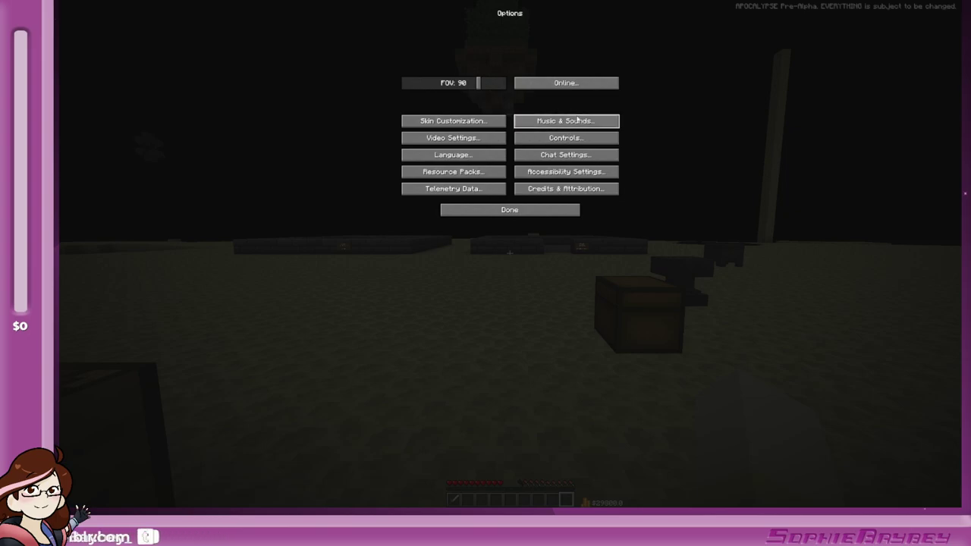
{"action": "left_click", "coordinate": [475, 156]}
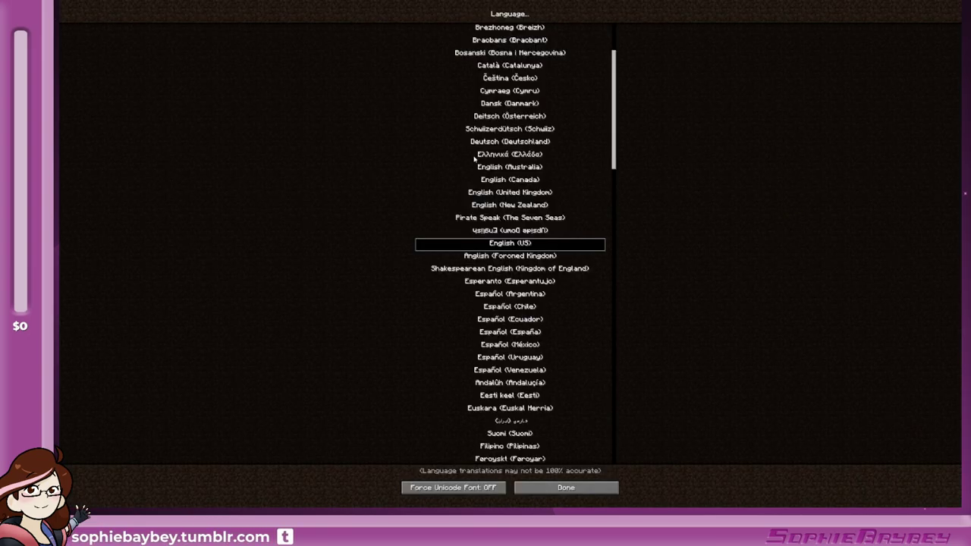
{"action": "left_click", "coordinate": [553, 488]}
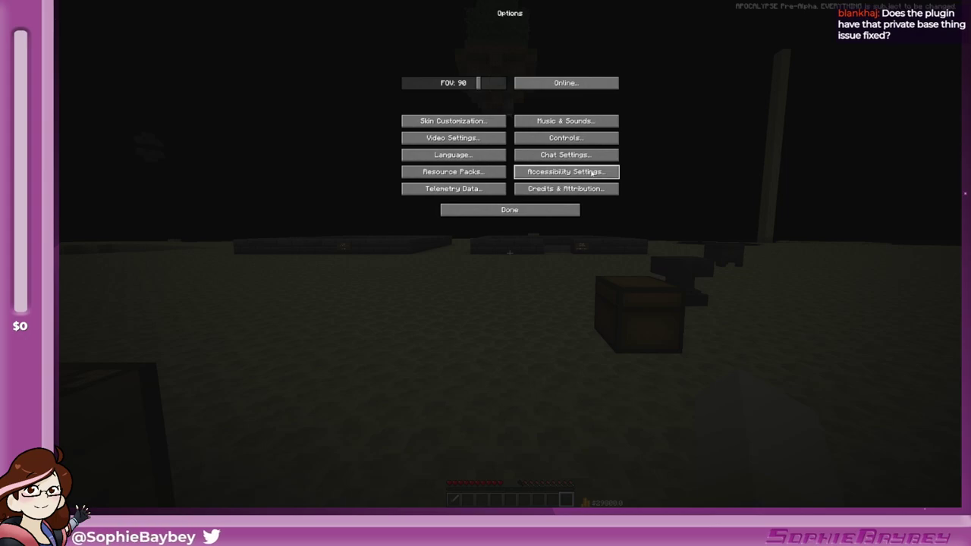
{"action": "key", "text": "Escape"}
{"action": "key", "text": "Escape"}
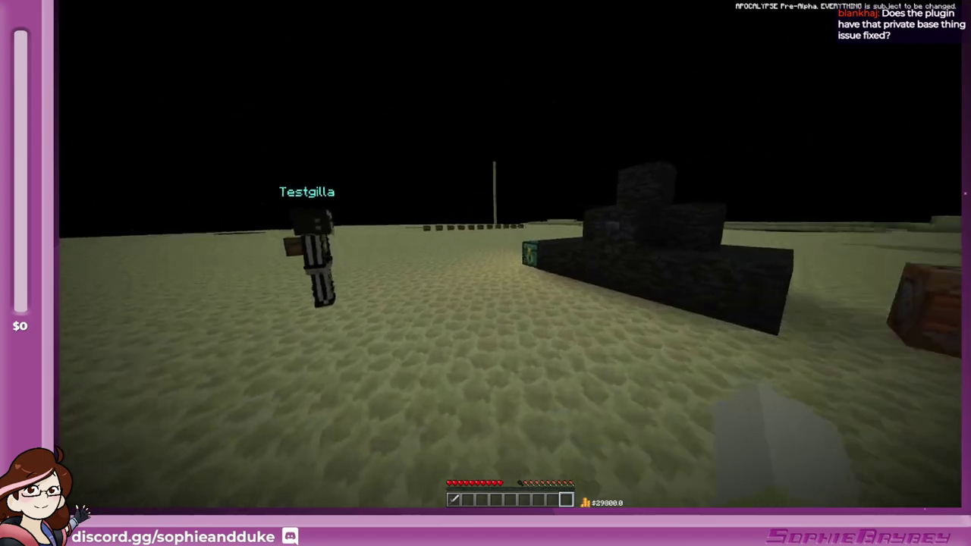
{"action": "key", "text": "w"}
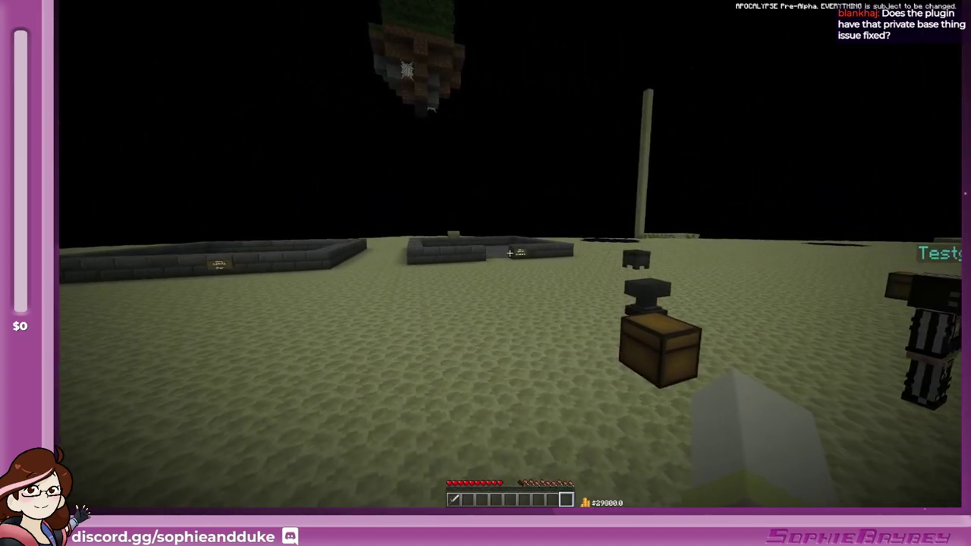
{"action": "key", "text": "e"}
{"action": "key", "text": "e"}
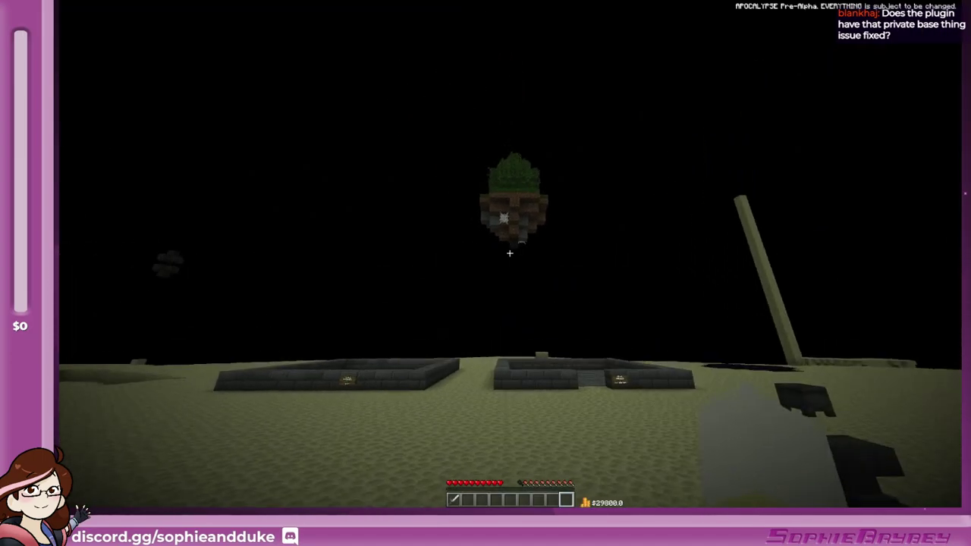
{"action": "key", "text": "w"}
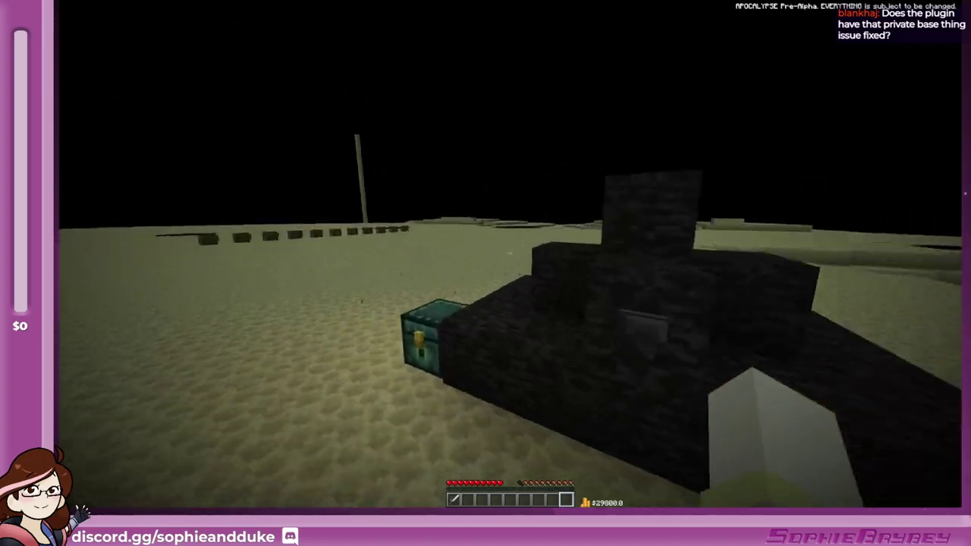
{"action": "key", "text": "w"}
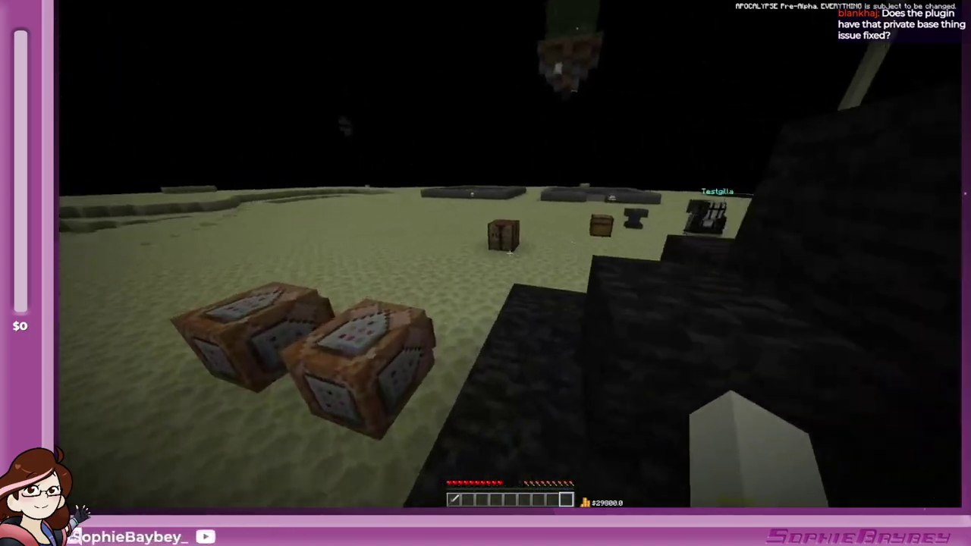
{"action": "key", "text": "w"}
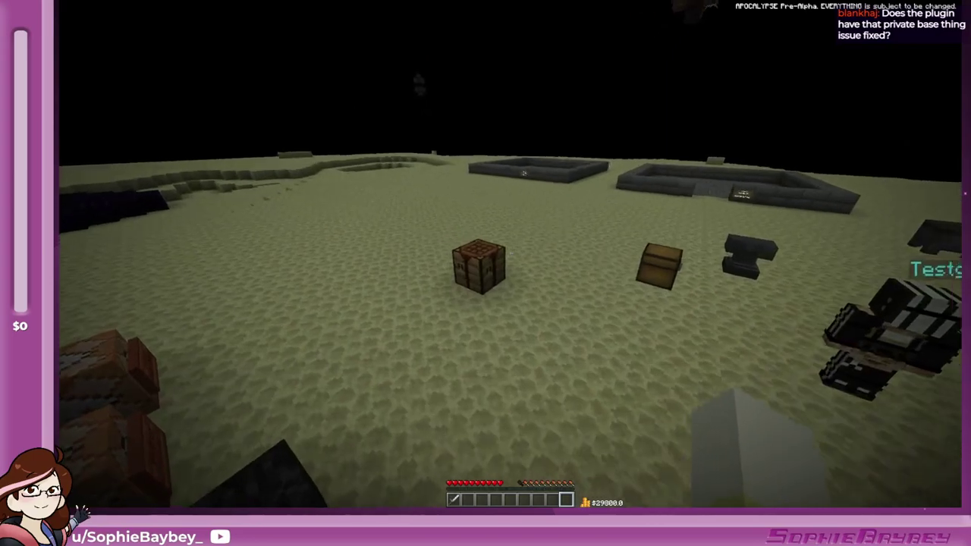
{"action": "key", "text": "w"}
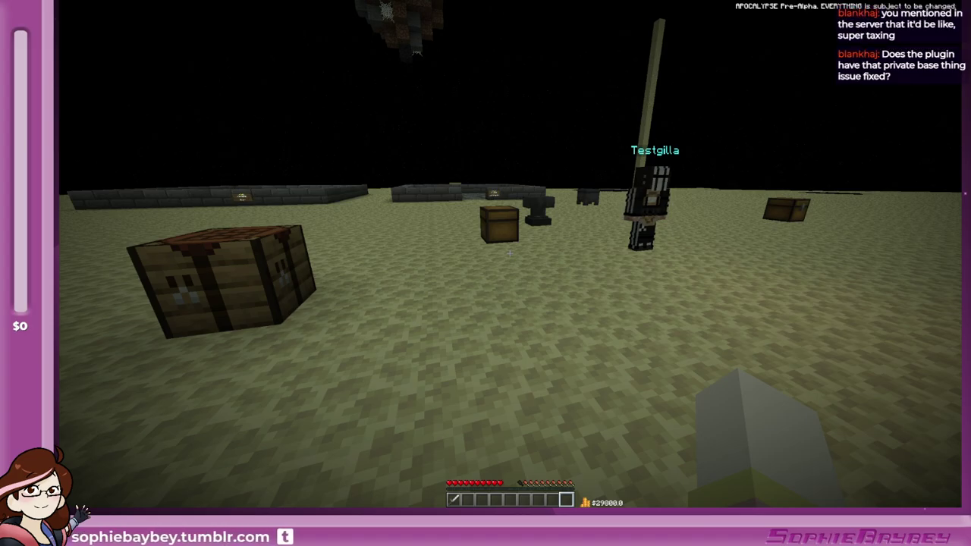
{"action": "key", "text": "s"}
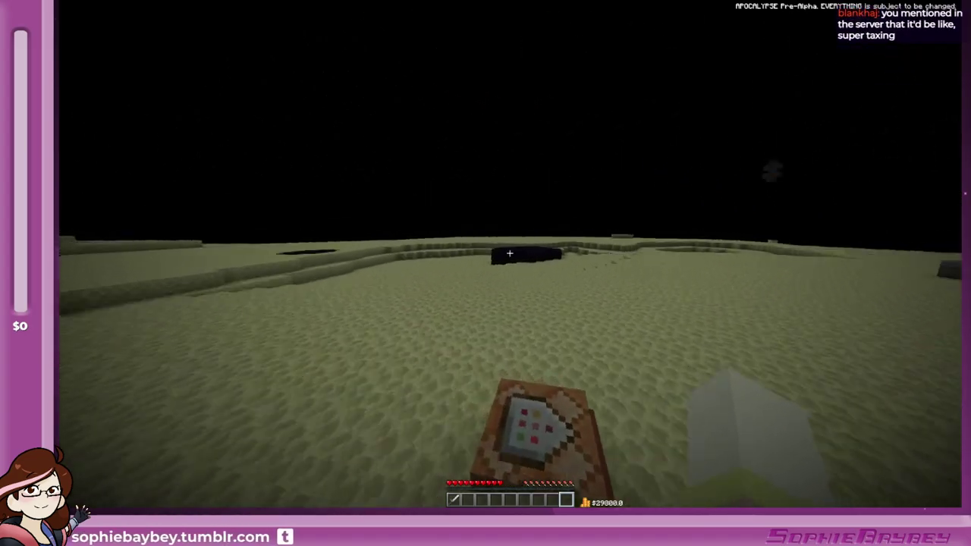
{"action": "key", "text": "w"}
{"action": "key", "text": "space"}
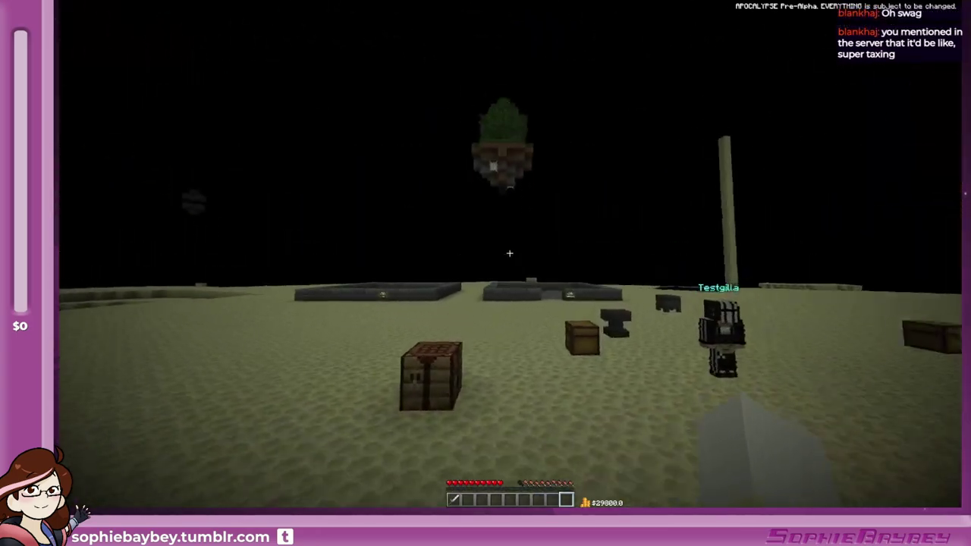
{"action": "key", "text": "w"}
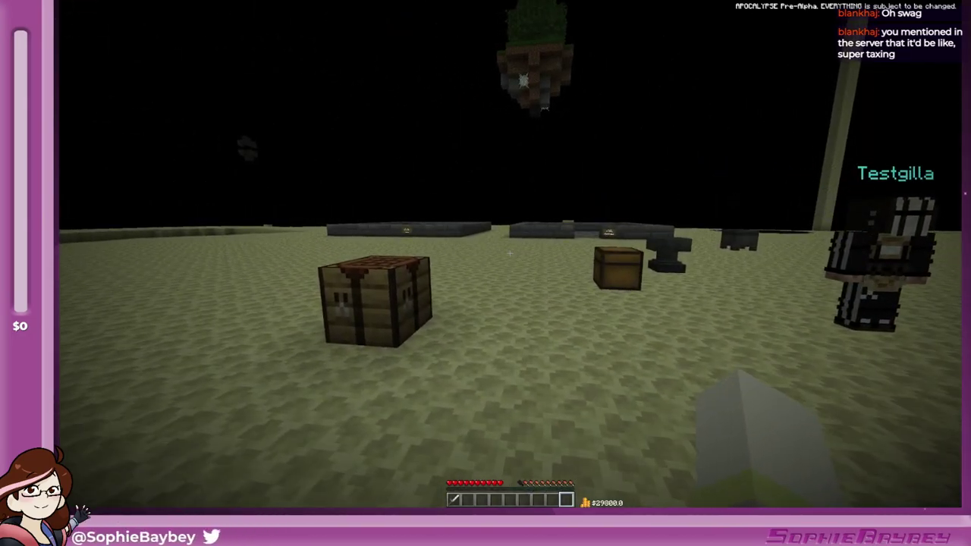
Step: Walk around the spawn area and look over the crafting table, chest, anvil and floating island
{"action": "key", "text": "w"}
{"action": "scroll", "coordinate": [509, 253], "scroll_direction": "up", "scroll_amount": 4}
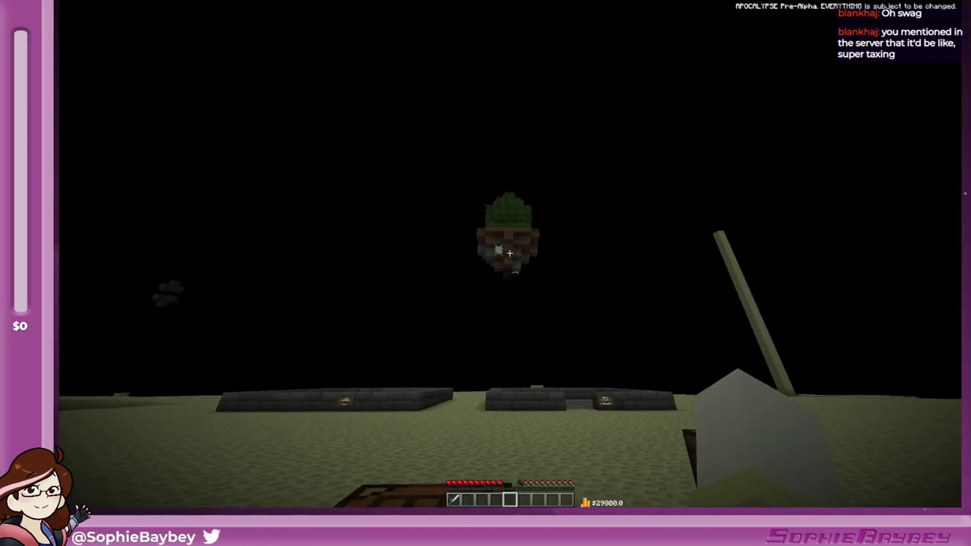
{"action": "key", "text": "w"}
{"action": "key", "text": "space"}
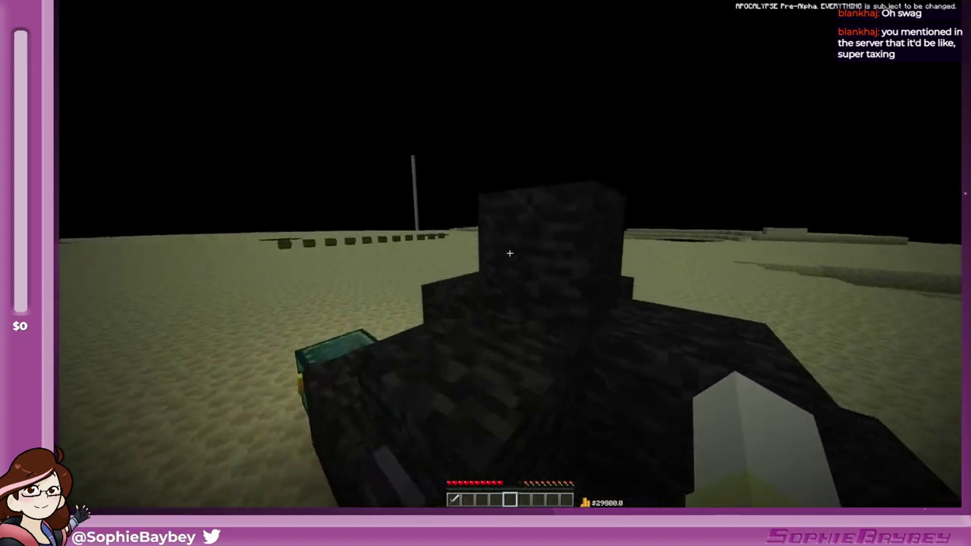
{"action": "key", "text": "w"}
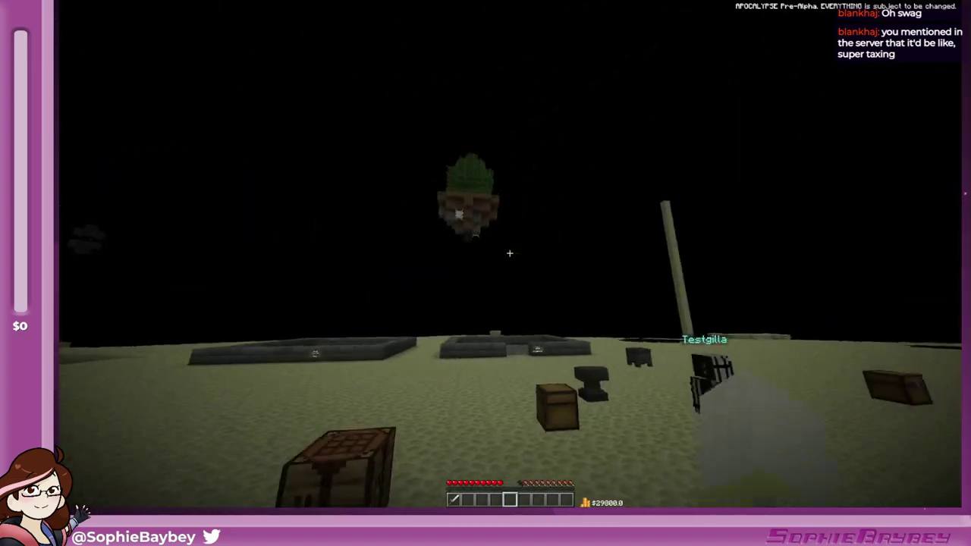
{"action": "key", "text": "w"}
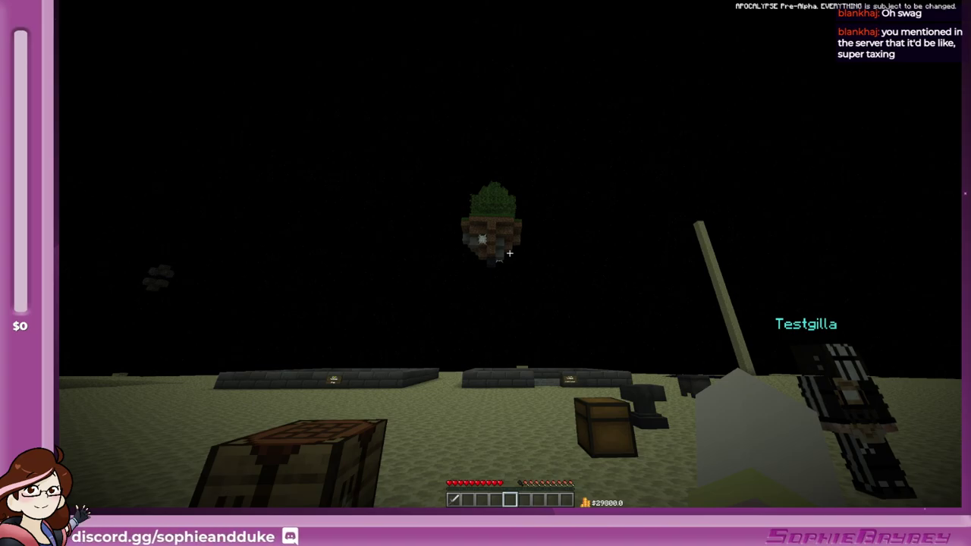
{"action": "key", "text": "a"}
{"action": "key", "text": "d"}
{"action": "key", "text": "a"}
{"action": "key", "text": "d"}
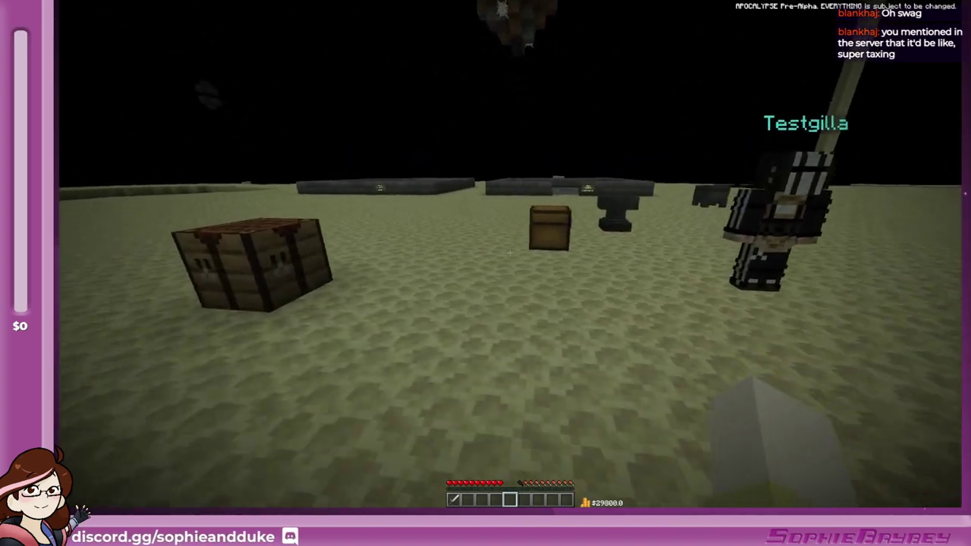
Step: Open the inventory, show the recipe book beside it, and return to the game
{"action": "key", "text": "e"}
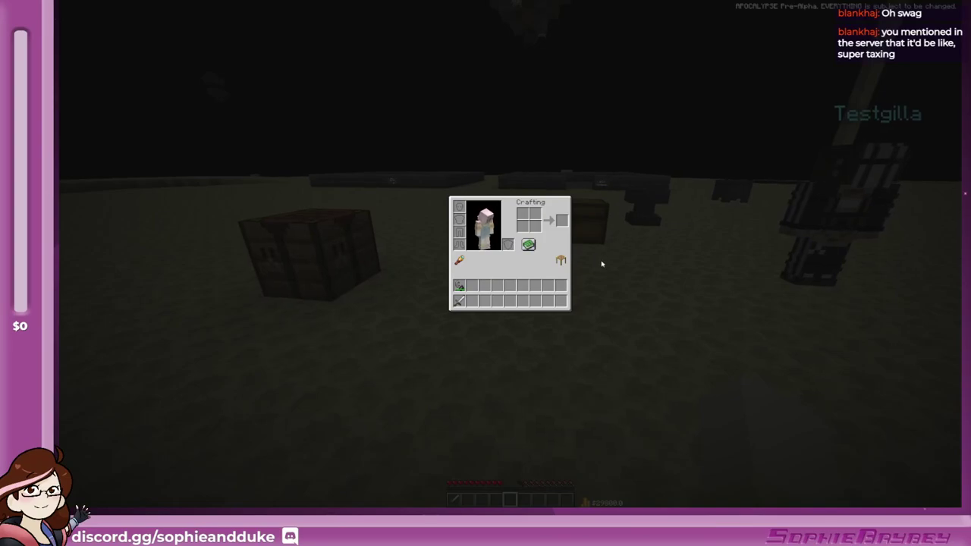
{"action": "left_click", "coordinate": [529, 244]}
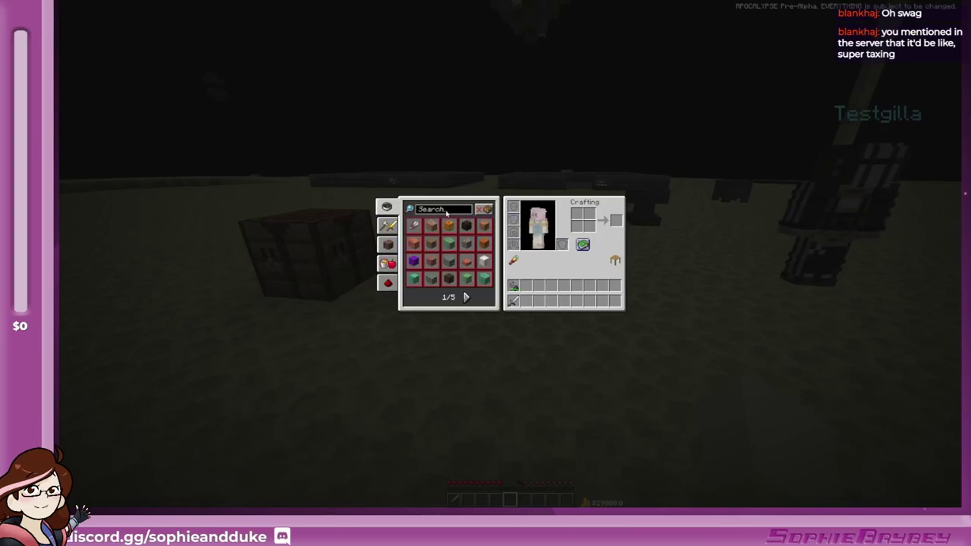
{"action": "key", "text": "e"}
{"action": "key", "text": "Escape"}
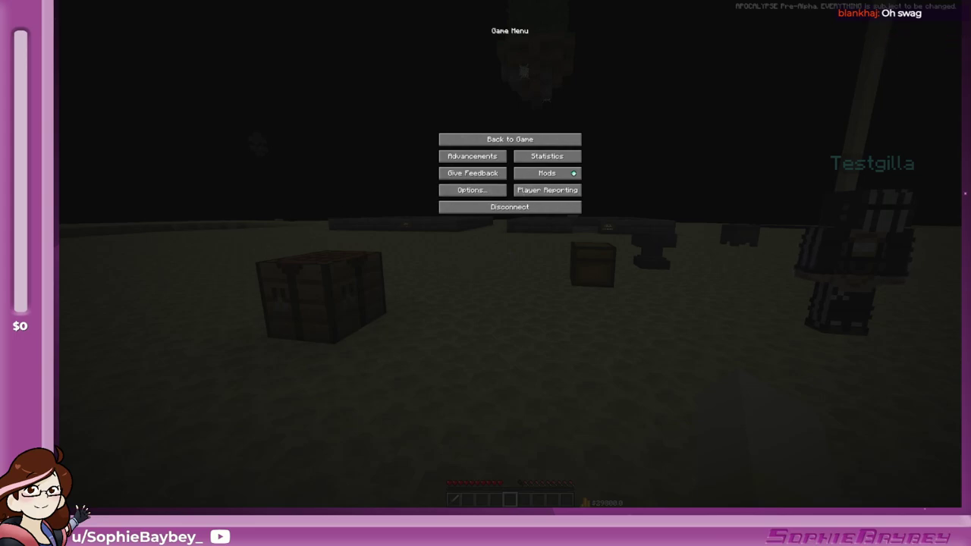
{"action": "key", "text": "alt+Tab"}
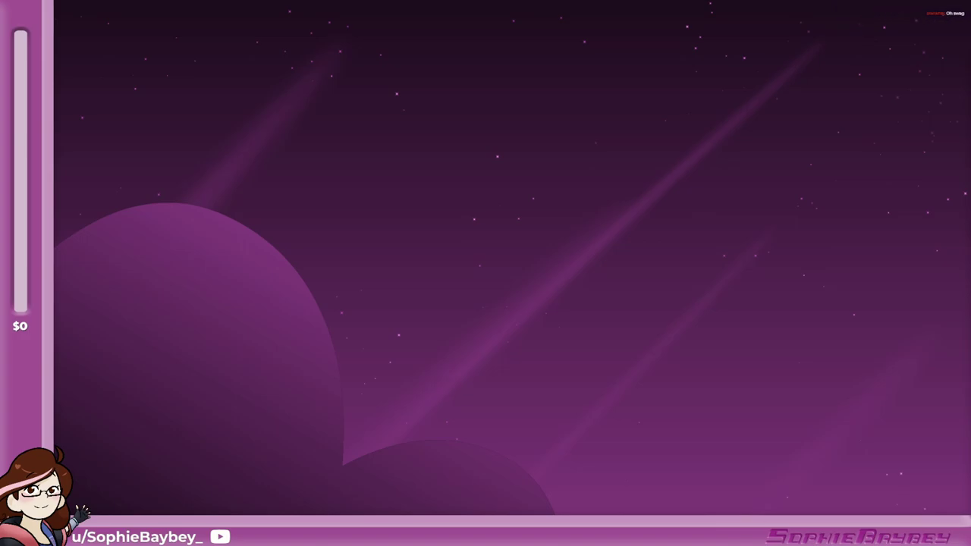
{"action": "key", "text": "alt+Tab"}
{"action": "key", "text": "Escape"}
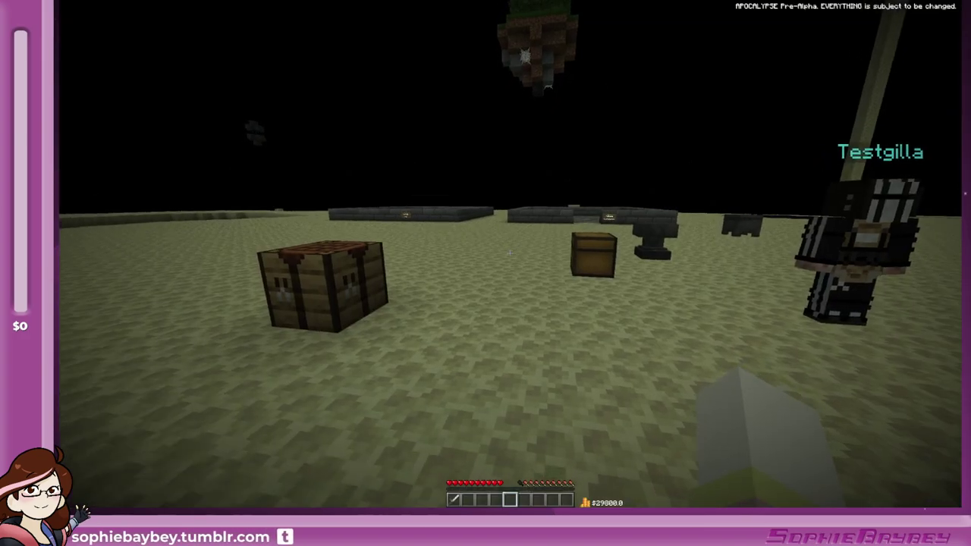
{"action": "key", "text": "e"}
{"action": "key", "text": "e"}
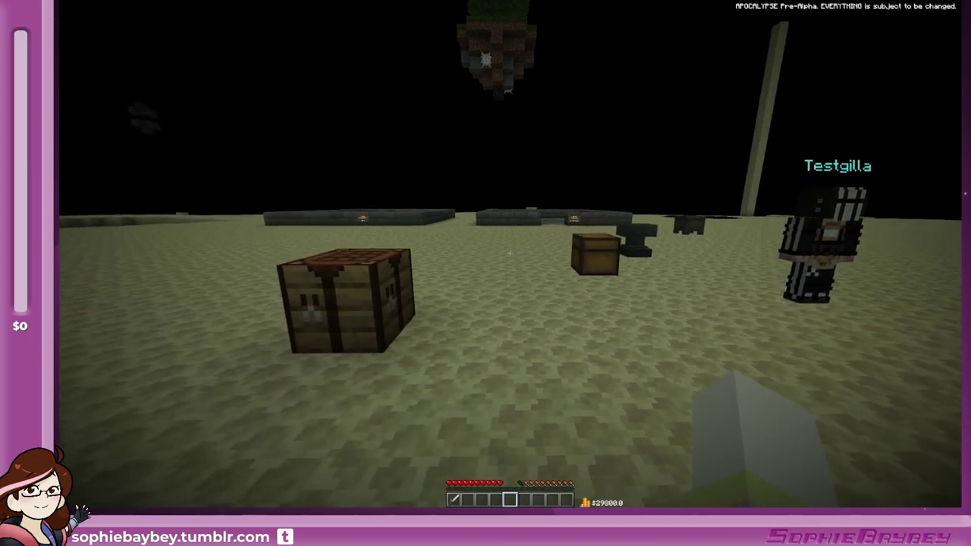
{"action": "key", "text": "e"}
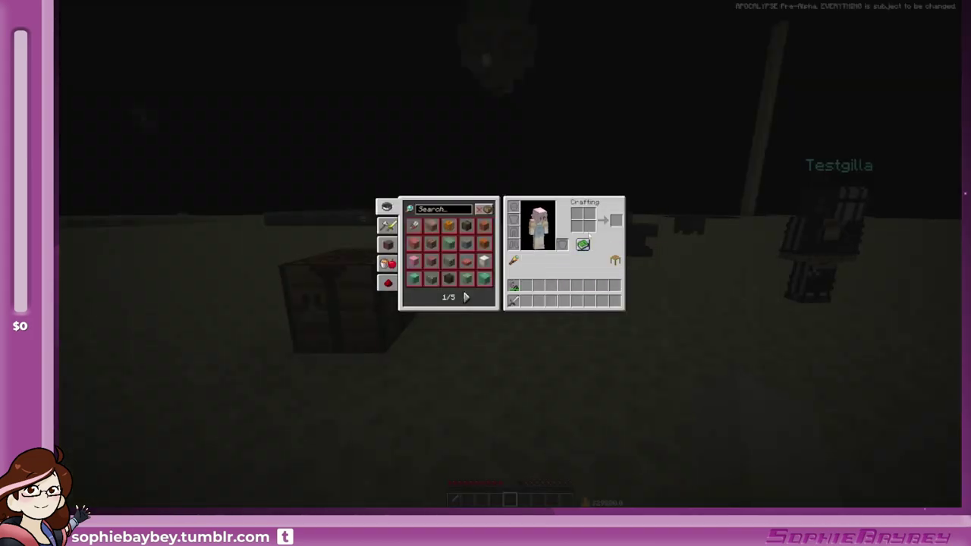
{"action": "key", "text": "e"}
Step: Pause the game, switch to the browser and preview the 16x16 Wood Cabin image among the 16 x 16 house pixel art results
{"action": "key", "text": "Escape"}
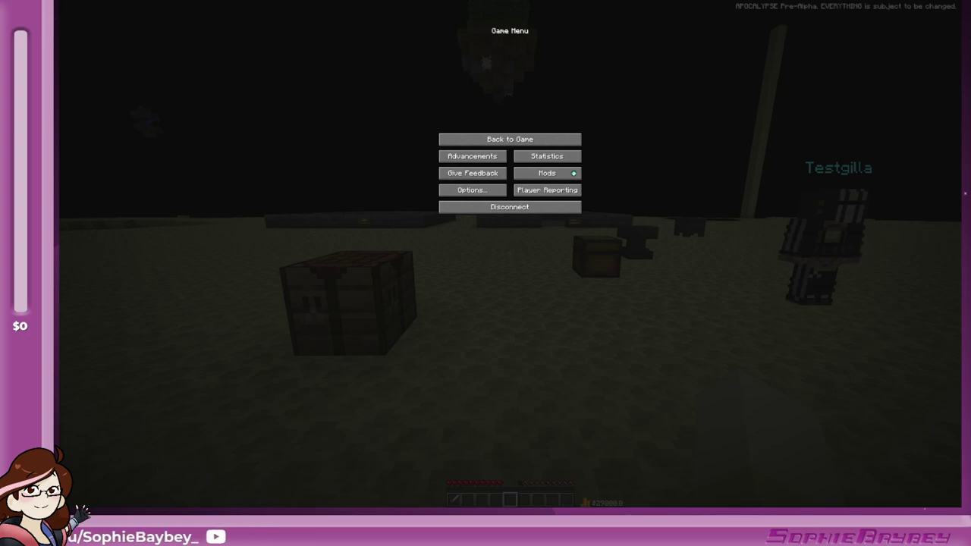
{"action": "left_click_drag", "start_coordinate": [59, 47], "coordinate": [578, 100]}
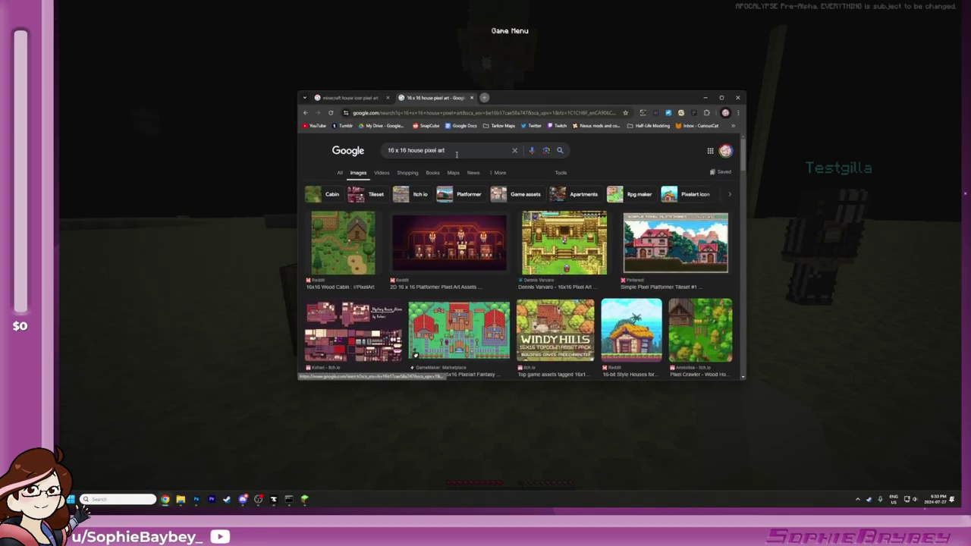
{"action": "left_click_drag", "start_coordinate": [446, 150], "coordinate": [383, 151]}
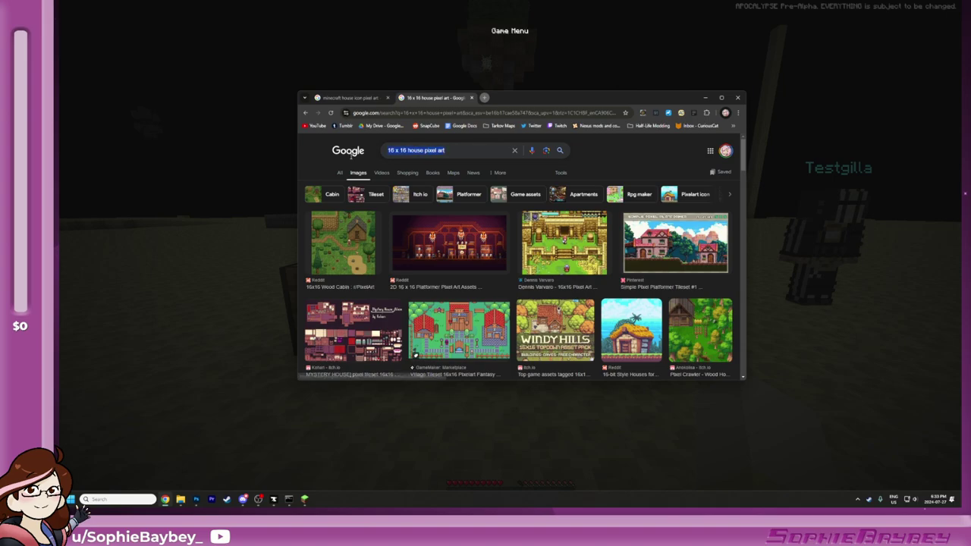
{"action": "left_click", "coordinate": [363, 229]}
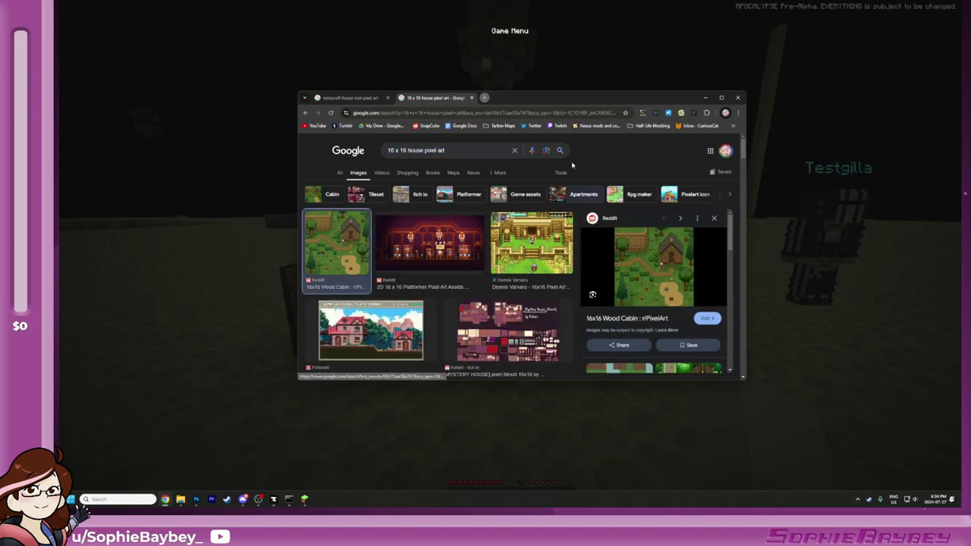
{"action": "left_click_drag", "start_coordinate": [590, 94], "coordinate": [960, 95]}
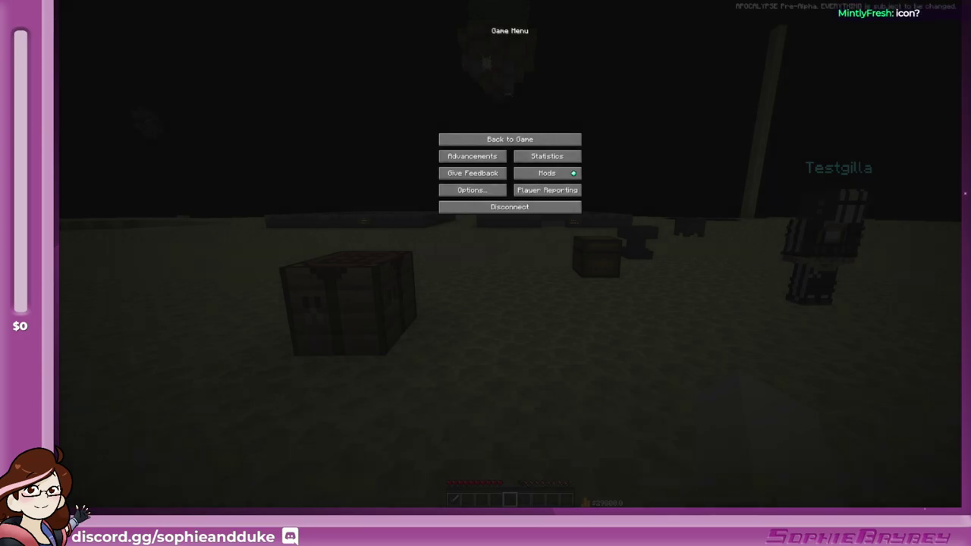
Step: Switch to Photoshop and place the copied house image on Layer 1 and again on a new layer above it
{"action": "key", "text": "alt+Tab"}
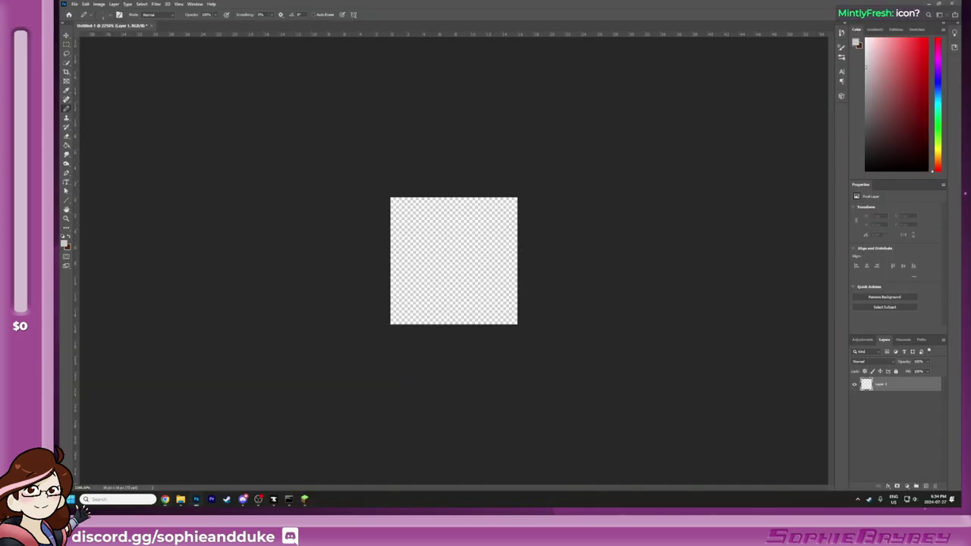
{"action": "left_click", "coordinate": [419, 258]}
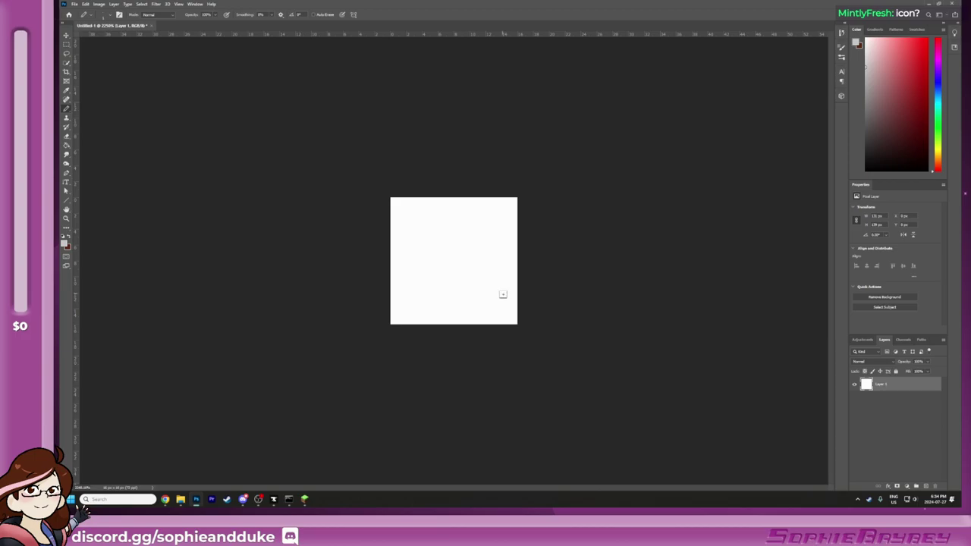
{"action": "left_click", "coordinate": [879, 419]}
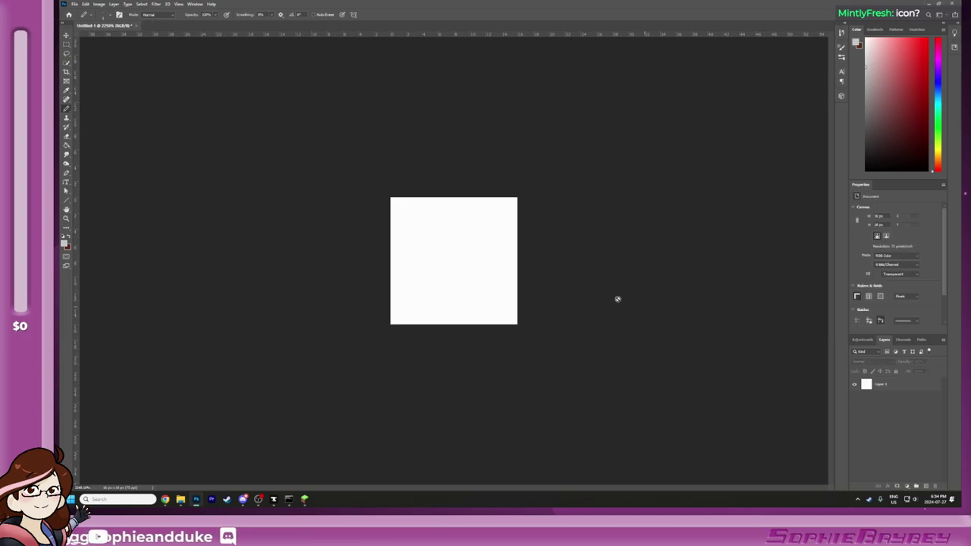
{"action": "left_click", "coordinate": [65, 36]}
{"action": "key", "text": "ctrl+j"}
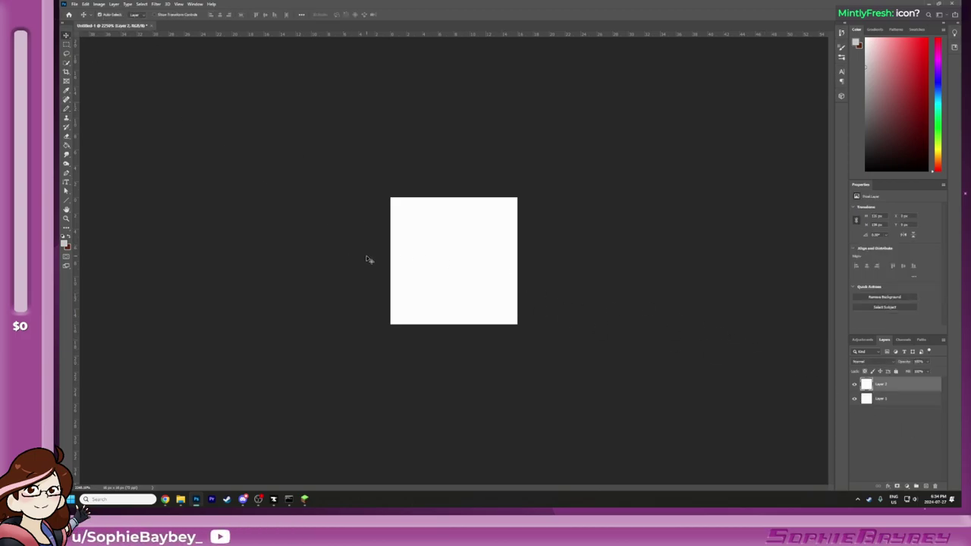
Step: Try to scale the house image on Layer 2 down to the size of the small square canvas, and undo it
{"action": "key", "text": "ctrl+t"}
{"action": "scroll", "coordinate": [607, 334], "scroll_direction": "down", "scroll_amount": 10}
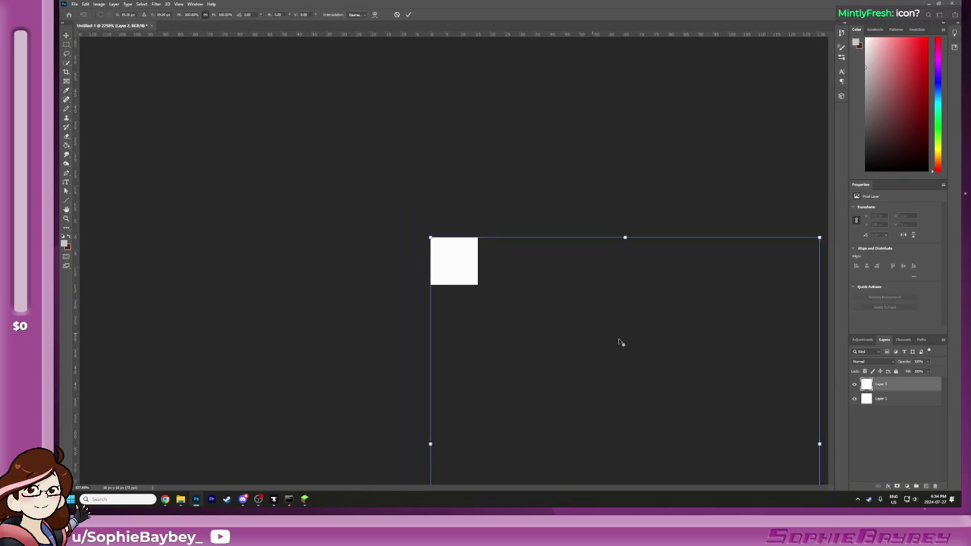
{"action": "left_click_drag", "start_coordinate": [592, 407], "coordinate": [464, 270]}
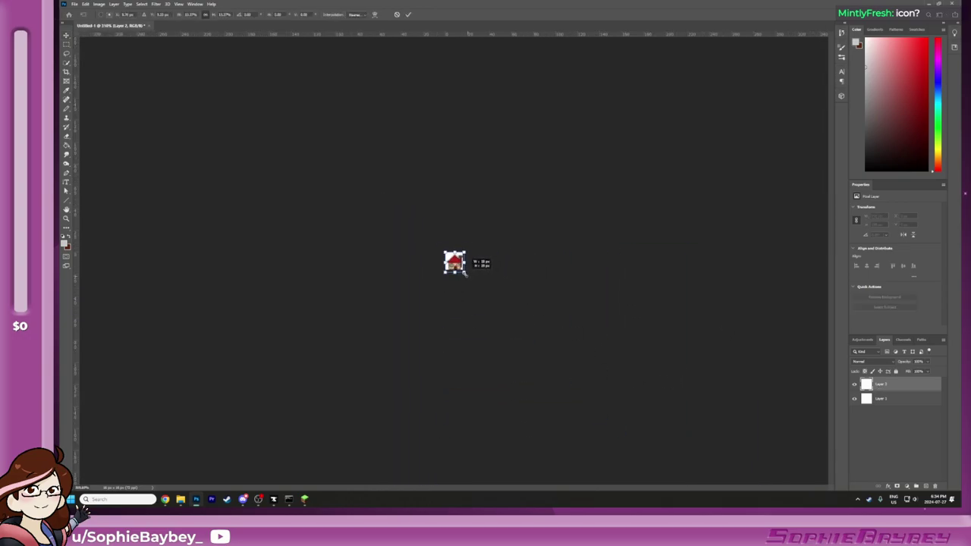
{"action": "key", "text": "ctrl+plus"}
{"action": "key", "text": "ctrl+plus"}
{"action": "key", "text": "ctrl+plus"}
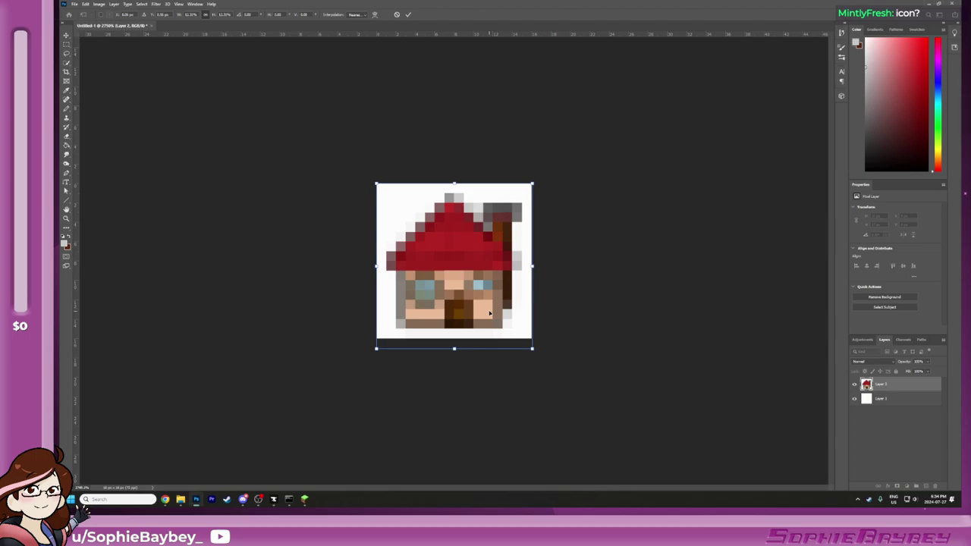
{"action": "key", "text": "Return"}
{"action": "key", "text": "ctrl+minus"}
{"action": "key", "text": "ctrl+plus"}
{"action": "key", "text": "ctrl+plus"}
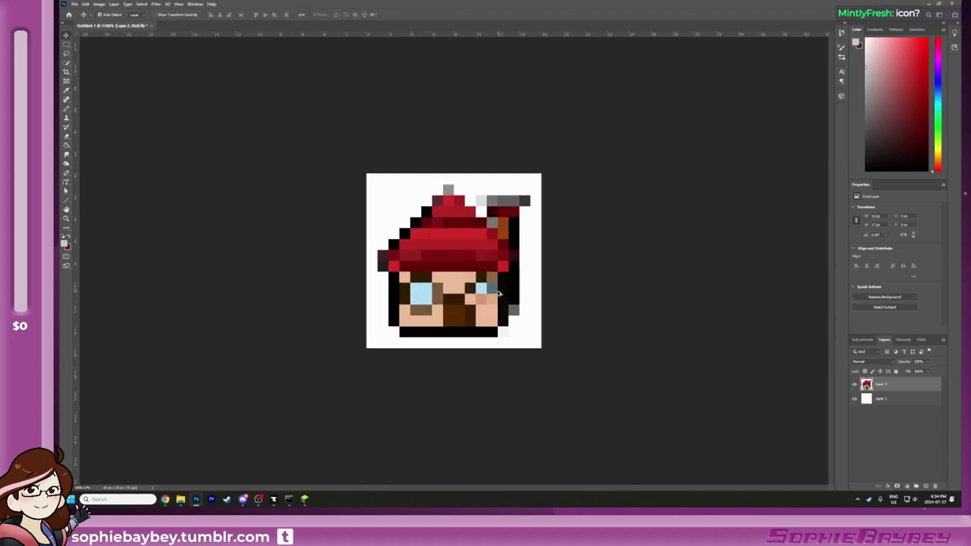
{"action": "key", "text": "ctrl+z"}
Step: Try again to shrink and reposition the Layer 2 house so it fills the canvas, and undo the transform
{"action": "scroll", "coordinate": [514, 322], "scroll_direction": "down", "scroll_amount": 5}
{"action": "key", "text": "ctrl+t"}
{"action": "scroll", "coordinate": [587, 351], "scroll_direction": "down", "scroll_amount": 8}
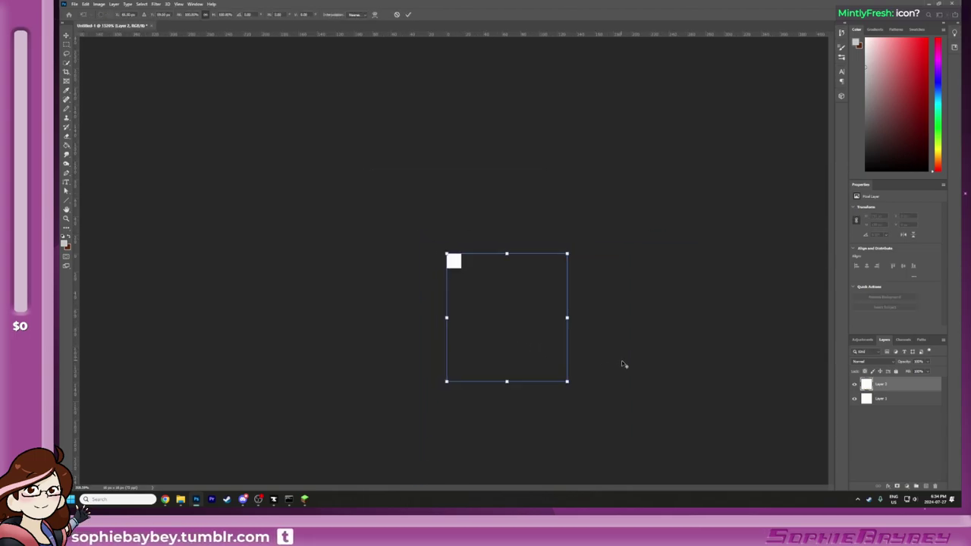
{"action": "left_click_drag", "start_coordinate": [567, 381], "coordinate": [483, 281]}
{"action": "scroll", "coordinate": [462, 308], "scroll_direction": "up", "scroll_amount": 9}
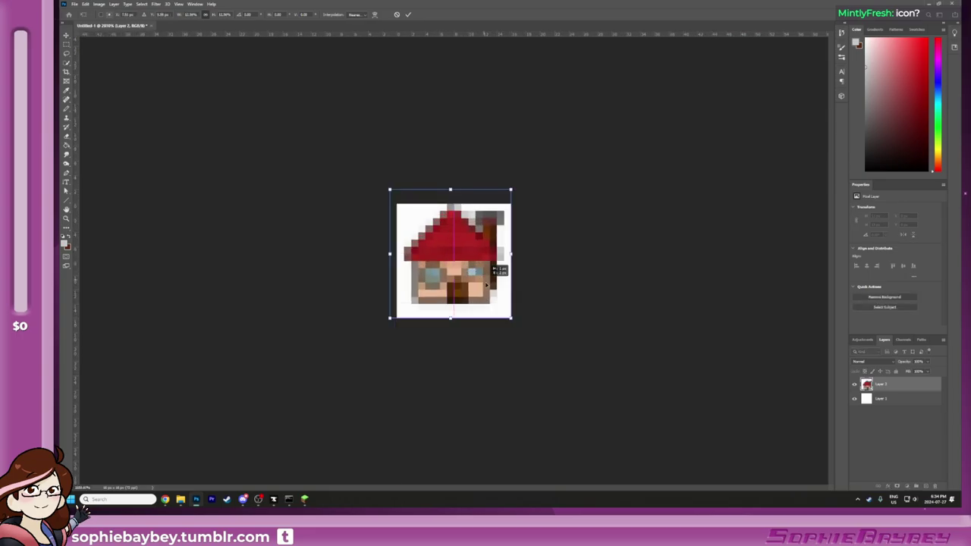
{"action": "left_click_drag", "start_coordinate": [510, 316], "coordinate": [506, 280]}
{"action": "left_click_drag", "start_coordinate": [545, 344], "coordinate": [497, 314]}
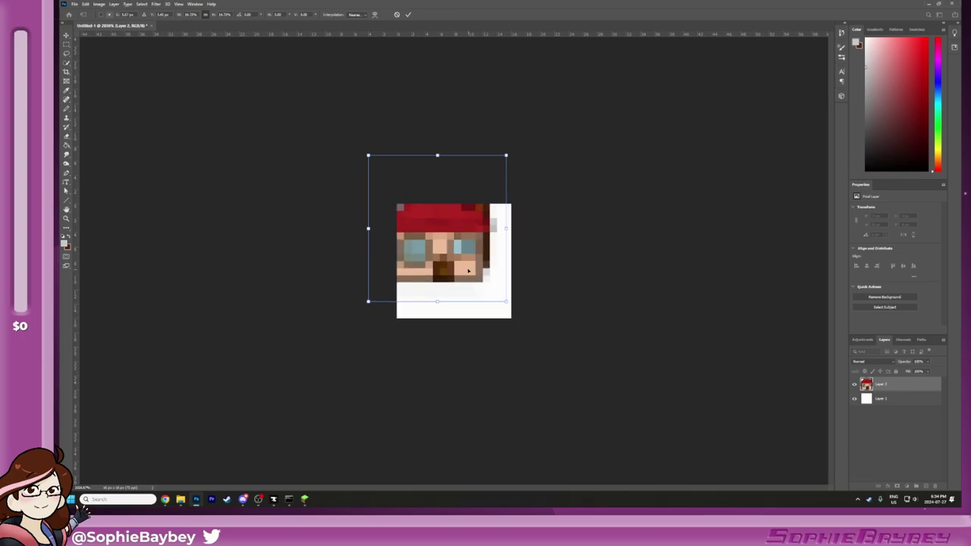
{"action": "left_click_drag", "start_coordinate": [469, 272], "coordinate": [486, 307]}
{"action": "key", "text": "Return"}
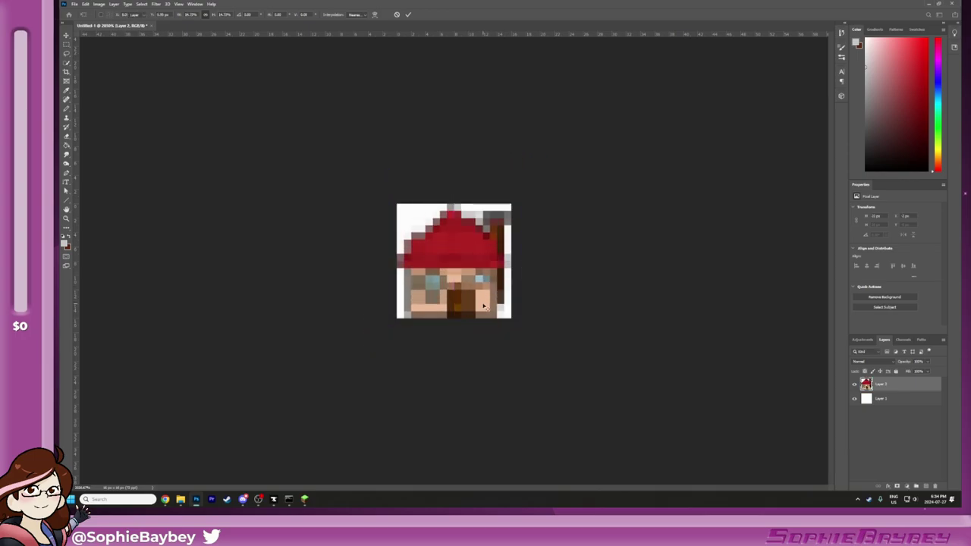
{"action": "key", "text": "ctrl+z"}
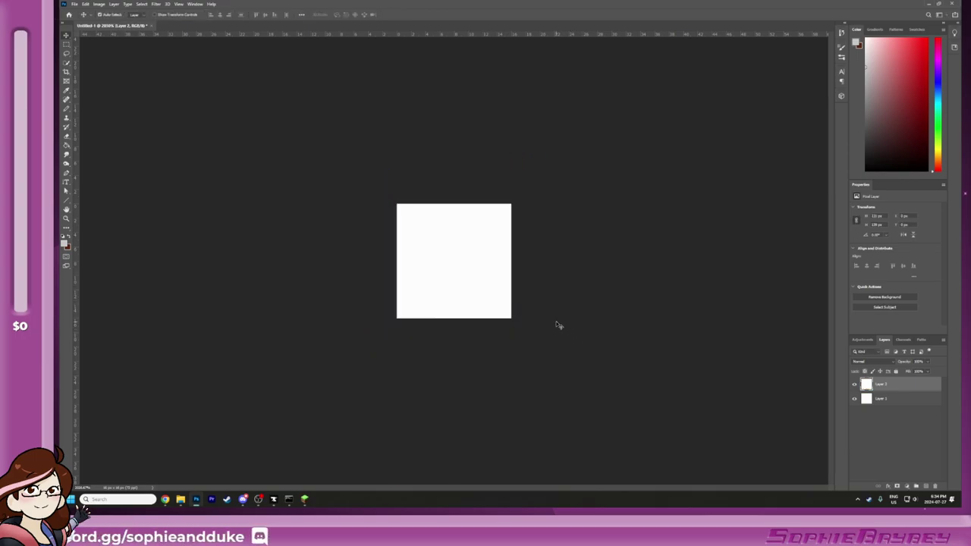
Step: Paste the copied image as a new top layer and delete Layer 2
{"action": "scroll", "coordinate": [567, 335], "scroll_direction": "down", "scroll_amount": 2}
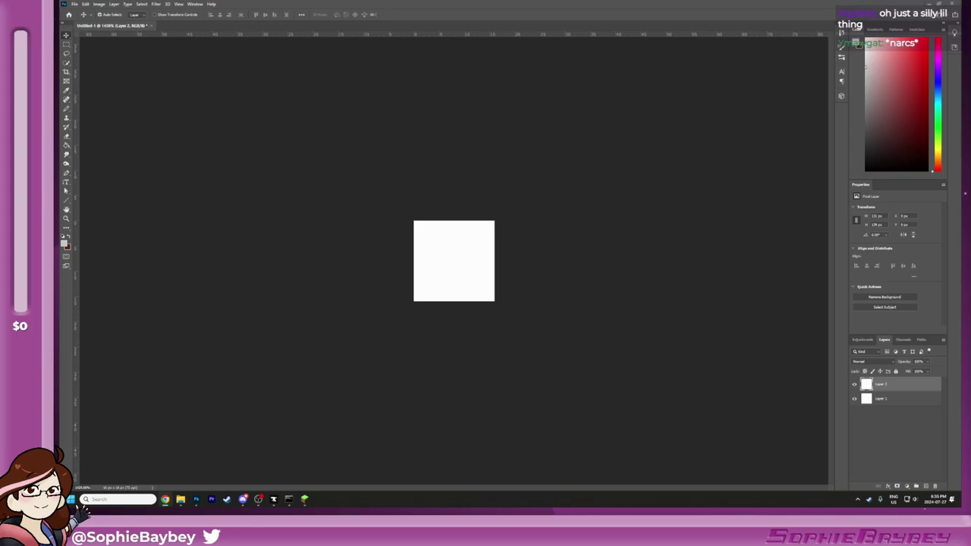
{"action": "key", "text": "ctrl+v"}
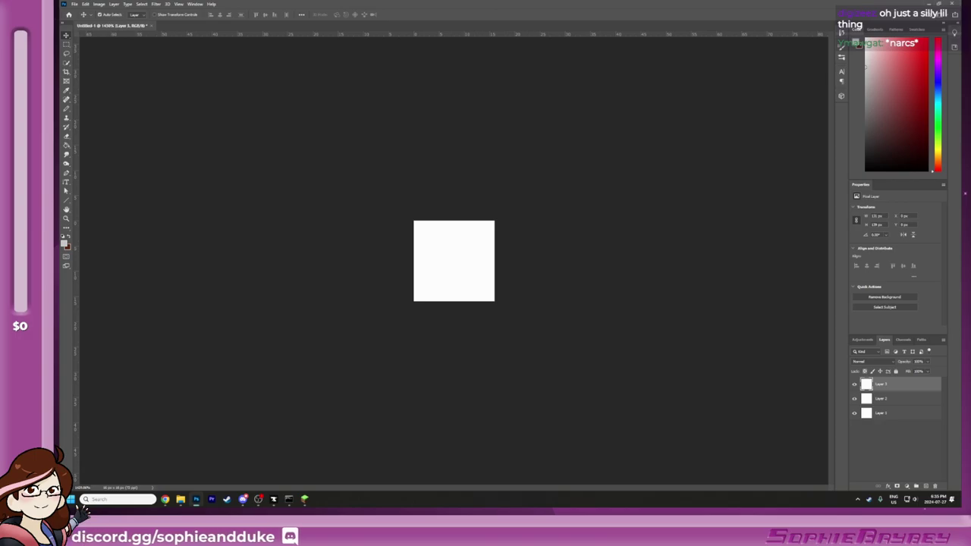
{"action": "left_click", "coordinate": [882, 399]}
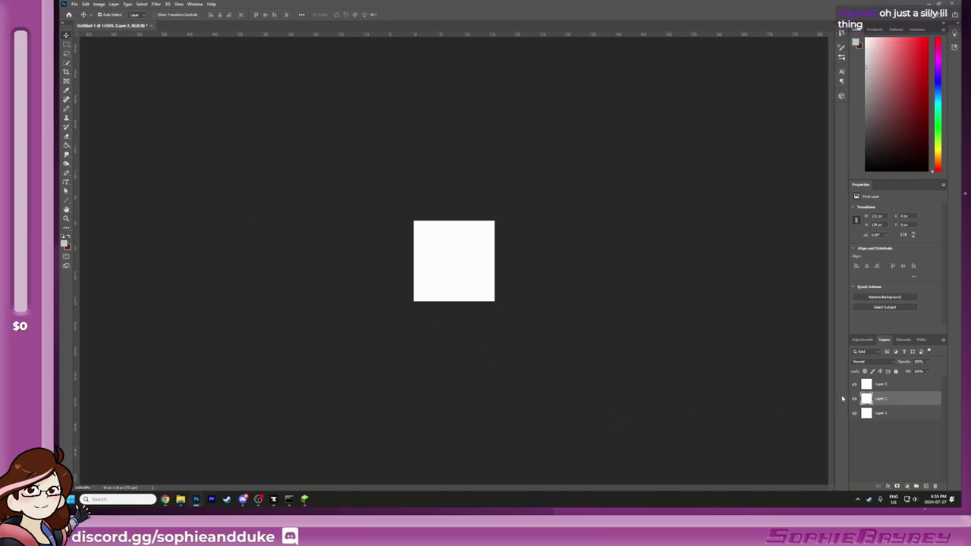
{"action": "key", "text": "Delete"}
{"action": "left_click", "coordinate": [582, 352]}
Step: Scale the pasted house on Layer 3 down to about the size of the canvas and position it within the canvas
{"action": "scroll", "coordinate": [402, 369], "scroll_direction": "down", "scroll_amount": 10}
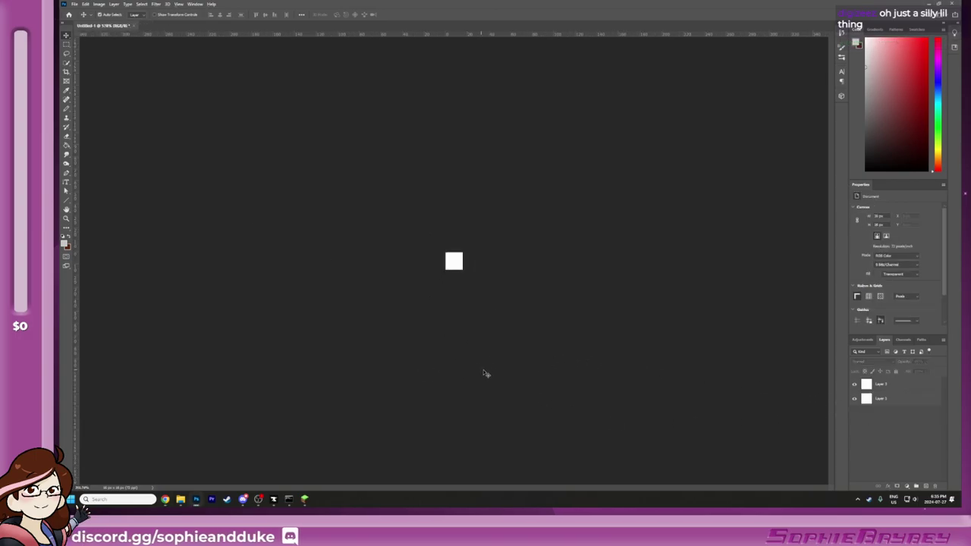
{"action": "left_click", "coordinate": [865, 383]}
{"action": "key", "text": "ctrl+t"}
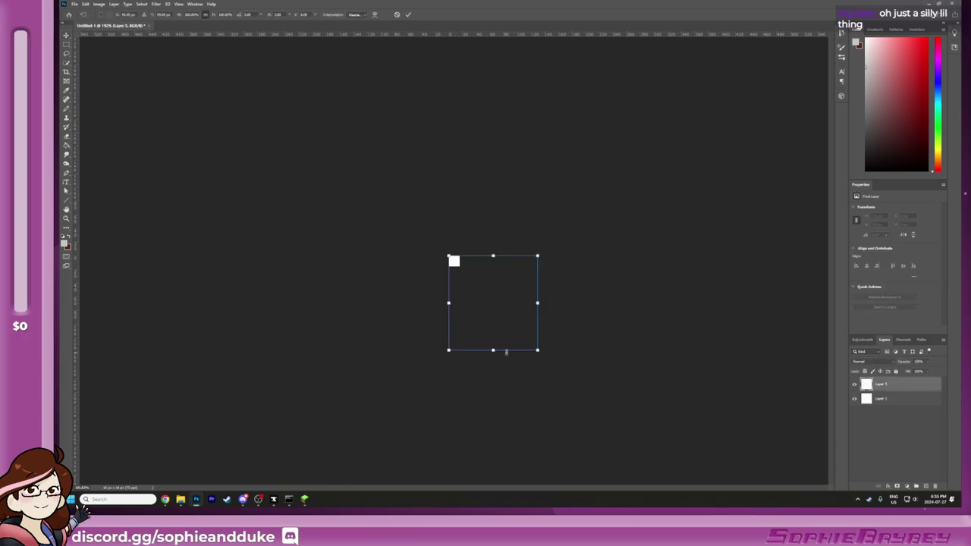
{"action": "left_click_drag", "start_coordinate": [538, 351], "coordinate": [456, 273]}
{"action": "scroll", "coordinate": [472, 291], "scroll_direction": "up", "scroll_amount": 12}
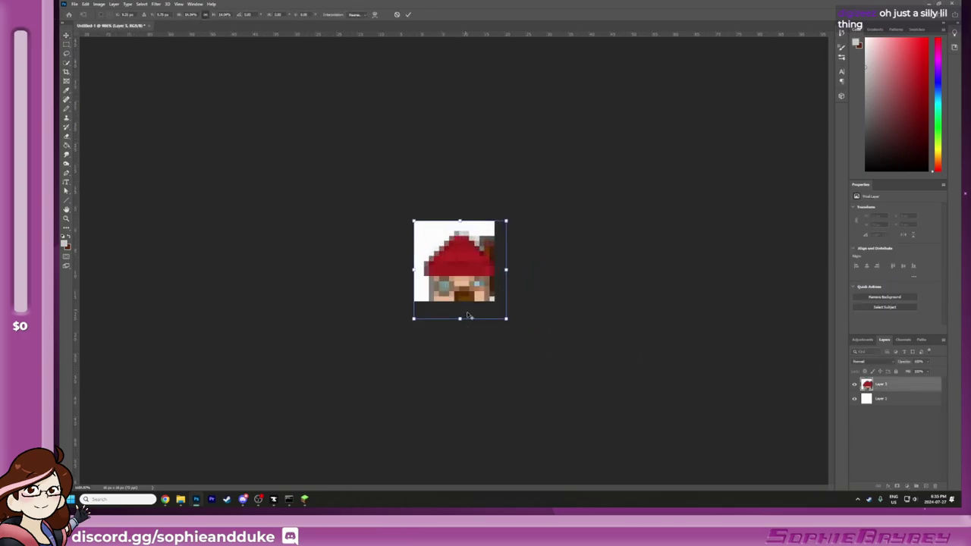
{"action": "left_click_drag", "start_coordinate": [517, 314], "coordinate": [502, 291]}
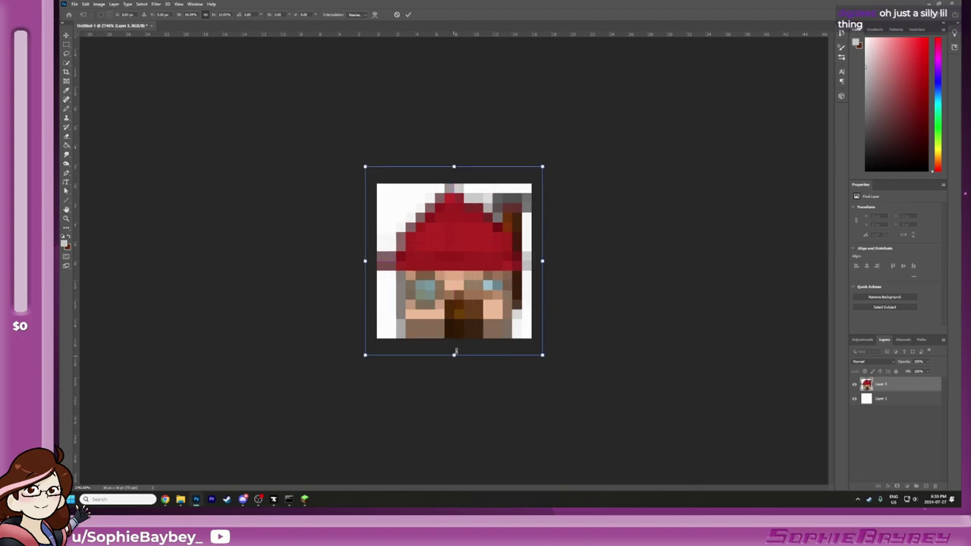
{"action": "key", "text": "Return"}
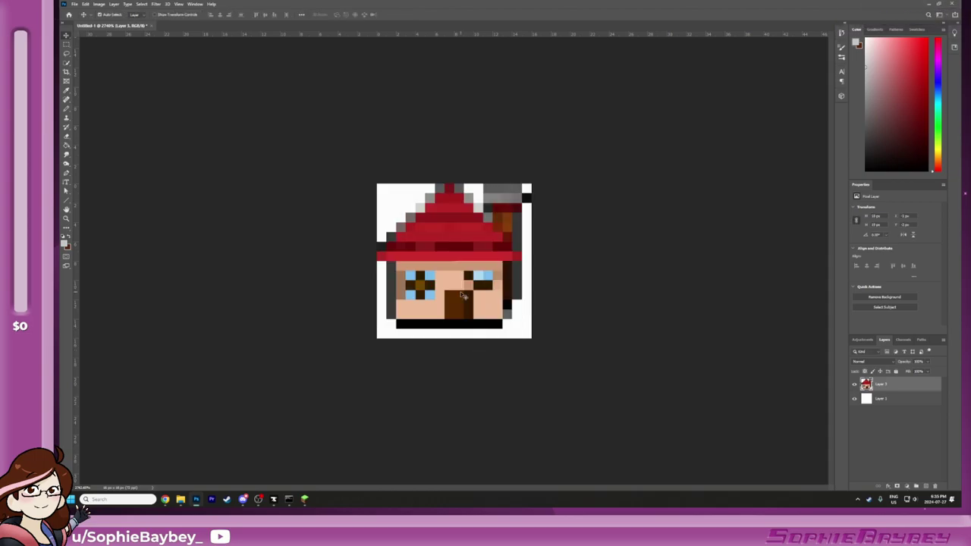
{"action": "left_click_drag", "start_coordinate": [461, 295], "coordinate": [468, 292]}
{"action": "left_click_drag", "start_coordinate": [435, 274], "coordinate": [438, 278]}
Step: Select and delete the stray black pixel beside the chimney cap and the one-pixel column along the cap's other edge
{"action": "key", "text": "e"}
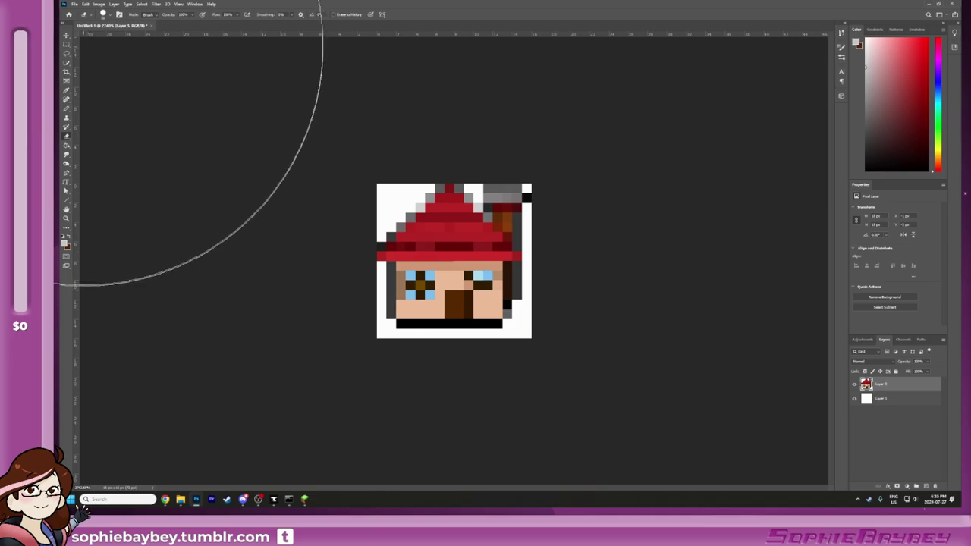
{"action": "left_click", "coordinate": [66, 44]}
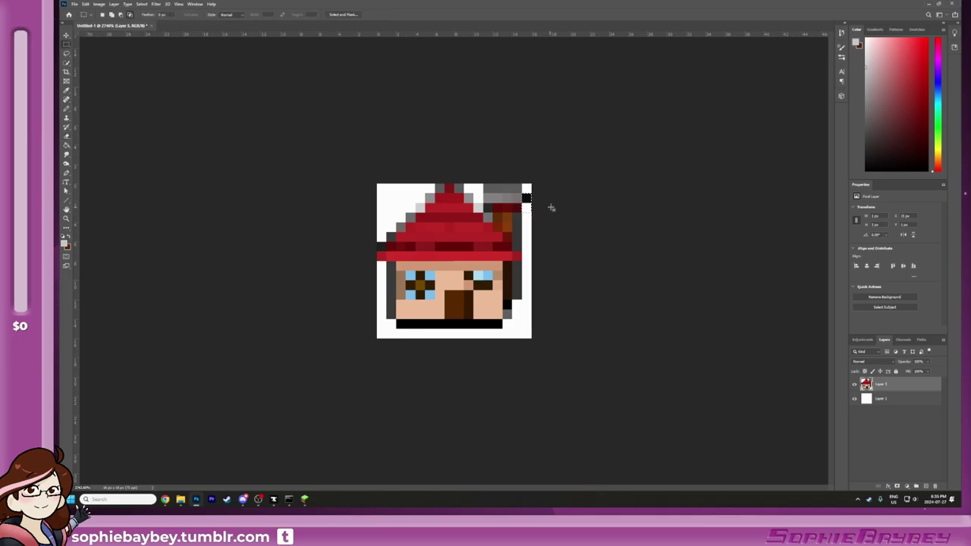
{"action": "key", "text": "Delete"}
{"action": "left_click_drag", "start_coordinate": [494, 183], "coordinate": [488, 208]}
{"action": "key", "text": "Delete"}
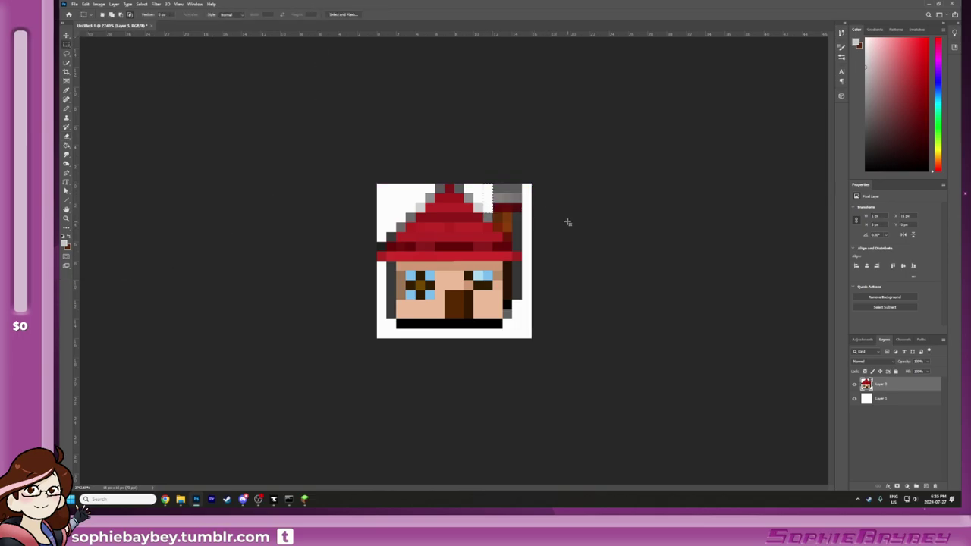
{"action": "left_click", "coordinate": [568, 222]}
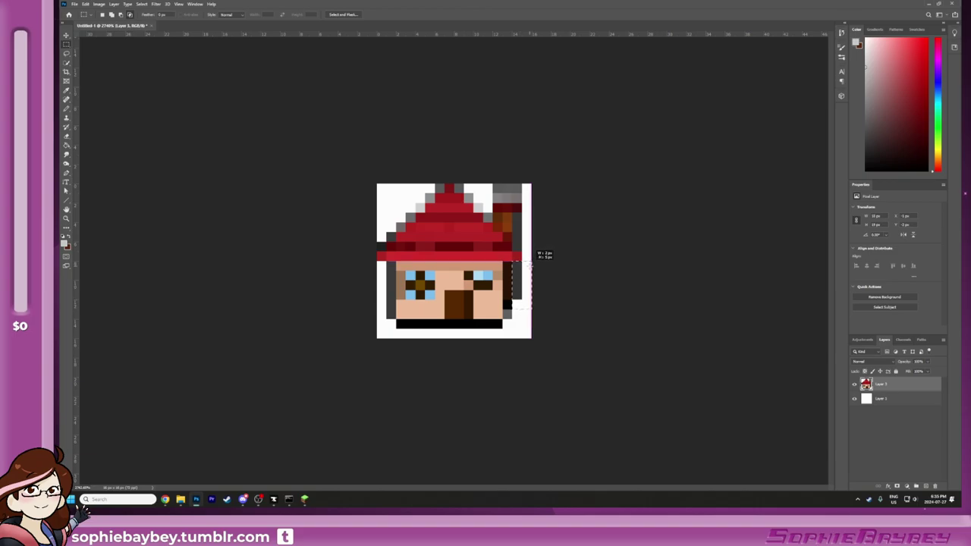
Step: Extend the grey shadow, dark brown wall and black base at the house's lower corner below the chimney with colours sampled from the image
{"action": "key", "text": "b"}
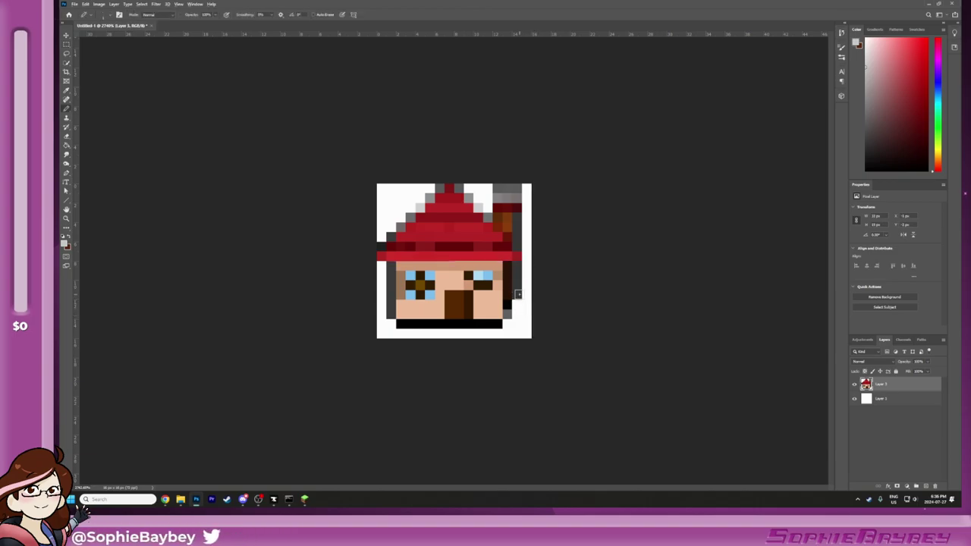
{"action": "left_click", "coordinate": [518, 295], "text": "alt"}
{"action": "left_click_drag", "start_coordinate": [517, 303], "coordinate": [514, 315]}
{"action": "left_click", "coordinate": [511, 293], "text": "alt"}
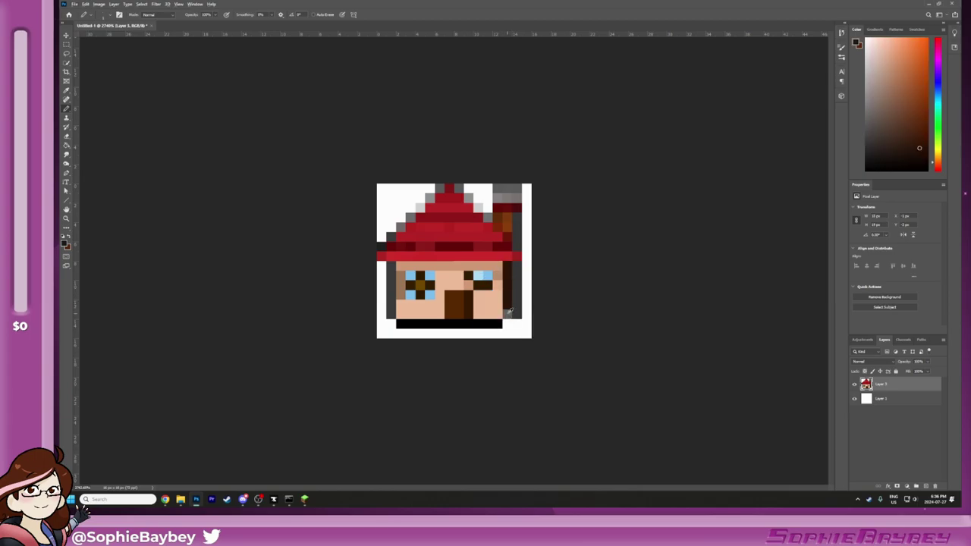
{"action": "left_click", "coordinate": [507, 314]}
{"action": "left_click", "coordinate": [499, 324], "text": "alt"}
{"action": "left_click", "coordinate": [507, 324]}
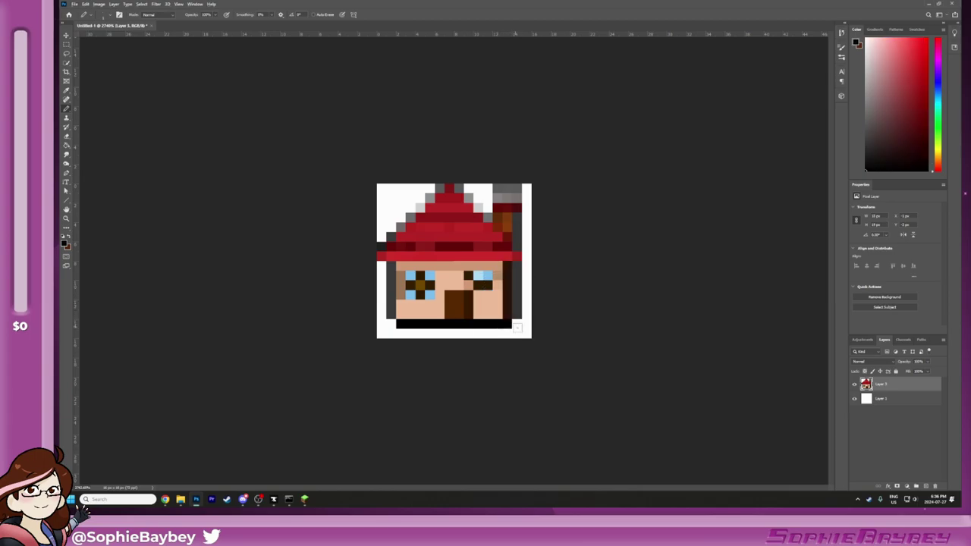
Step: Undo the trial drag of the house and nudge the house down one pixel
{"action": "scroll", "coordinate": [481, 325], "scroll_direction": "down", "scroll_amount": 2}
{"action": "scroll", "coordinate": [482, 324], "scroll_direction": "up", "scroll_amount": 3}
{"action": "key", "text": "v"}
{"action": "left_click_drag", "start_coordinate": [483, 304], "coordinate": [493, 310]}
{"action": "key", "text": "ctrl+z"}
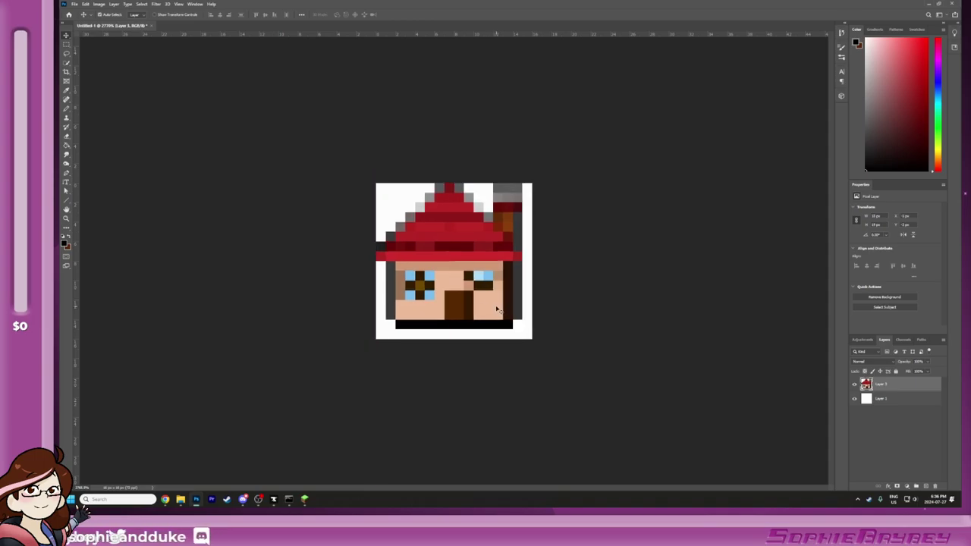
{"action": "key", "text": "Down"}
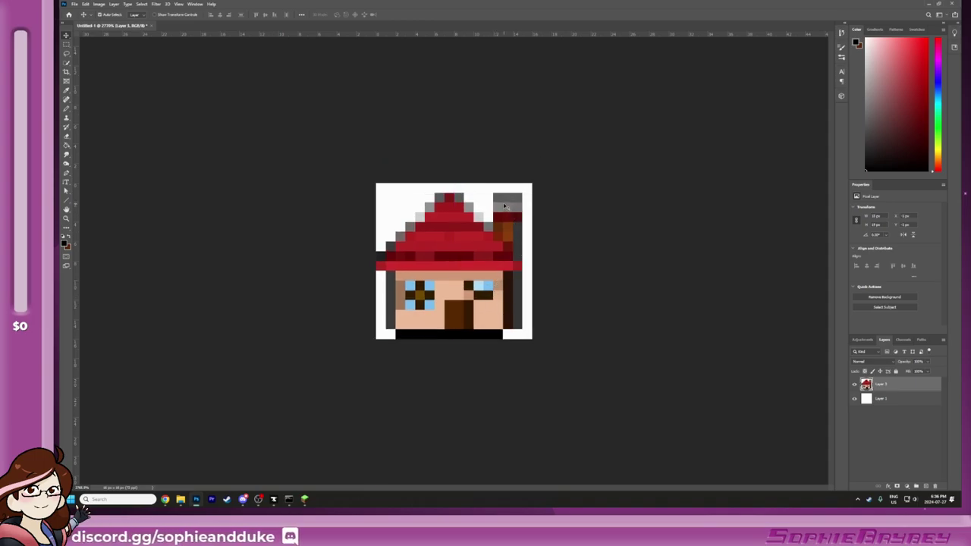
Step: Narrow the chimney by selecting and deleting the one-pixel column on its side facing the roof, and clear the selection
{"action": "key", "text": "e"}
{"action": "left_click", "coordinate": [66, 45]}
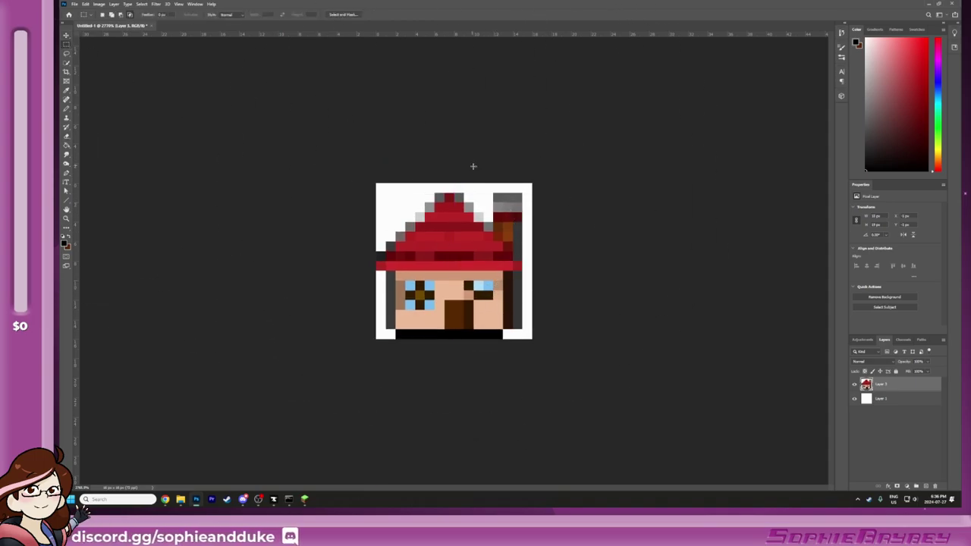
{"action": "left_click_drag", "start_coordinate": [497, 196], "coordinate": [502, 239]}
{"action": "key", "text": "Delete"}
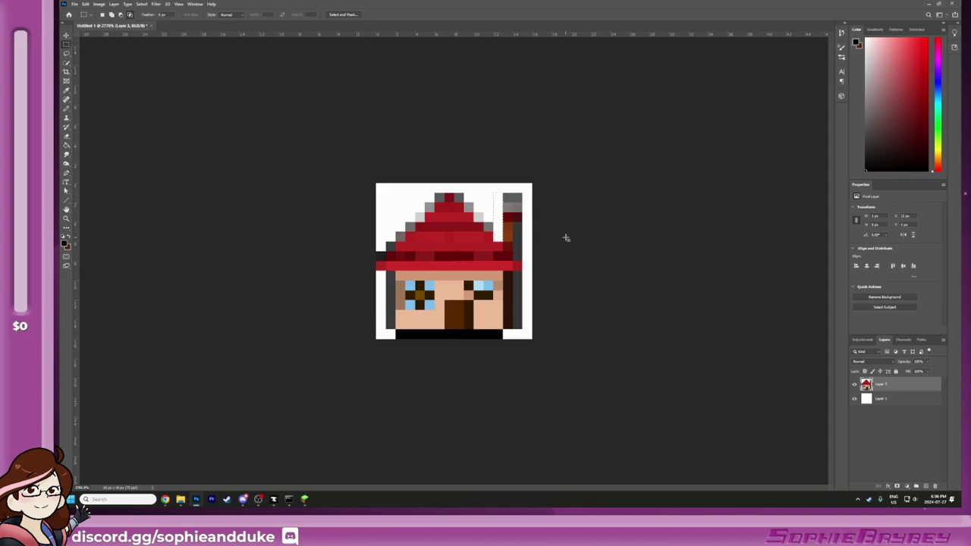
{"action": "left_click", "coordinate": [566, 238]}
Step: Delete the white Layer 1 beneath the house
{"action": "key", "text": "v"}
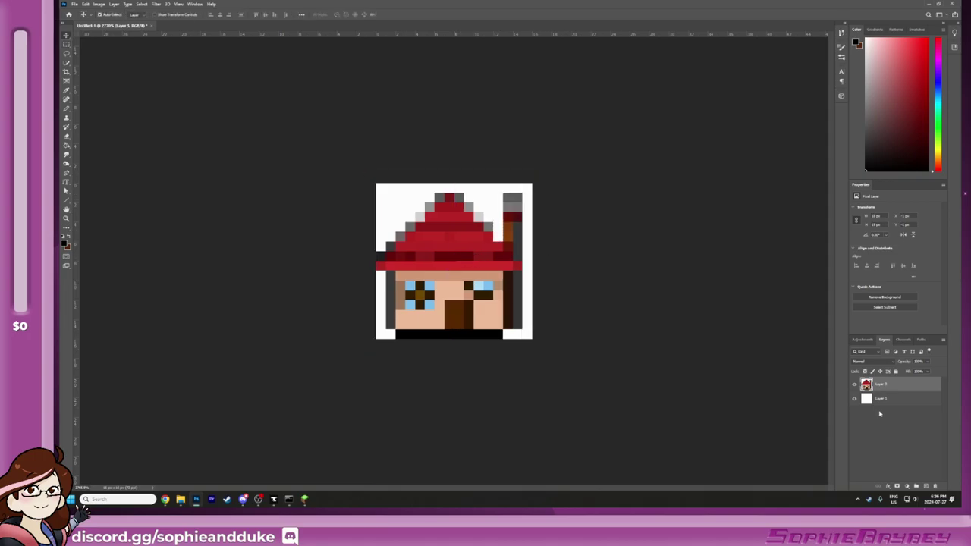
{"action": "left_click", "coordinate": [881, 399]}
{"action": "key", "text": "Delete"}
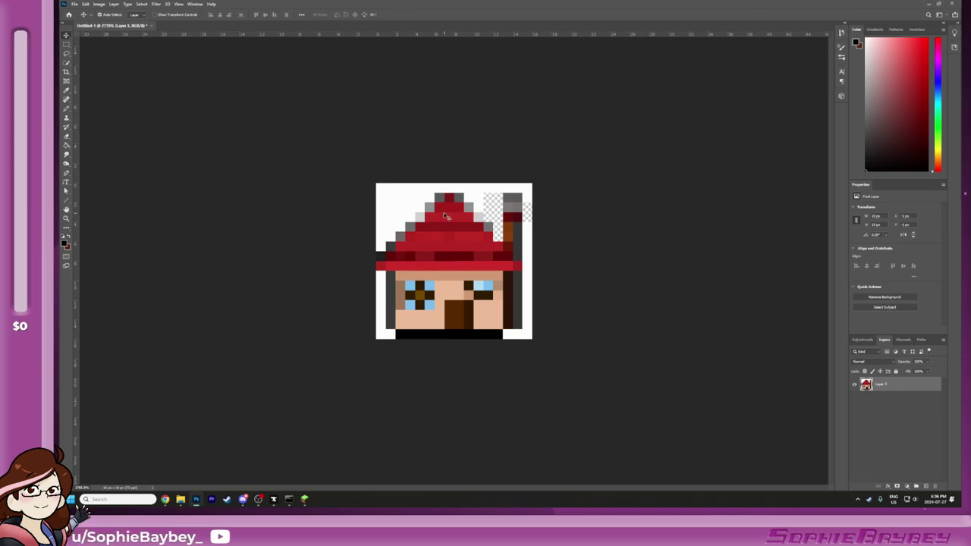
Step: Select the white background around the house with Color Range, delete it, and deselect
{"action": "left_click", "coordinate": [141, 4]}
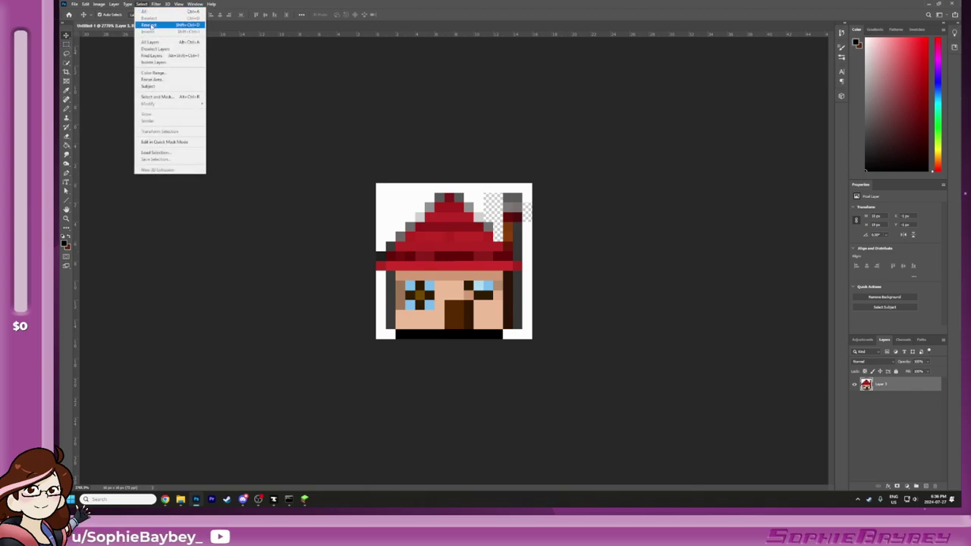
{"action": "left_click", "coordinate": [152, 72]}
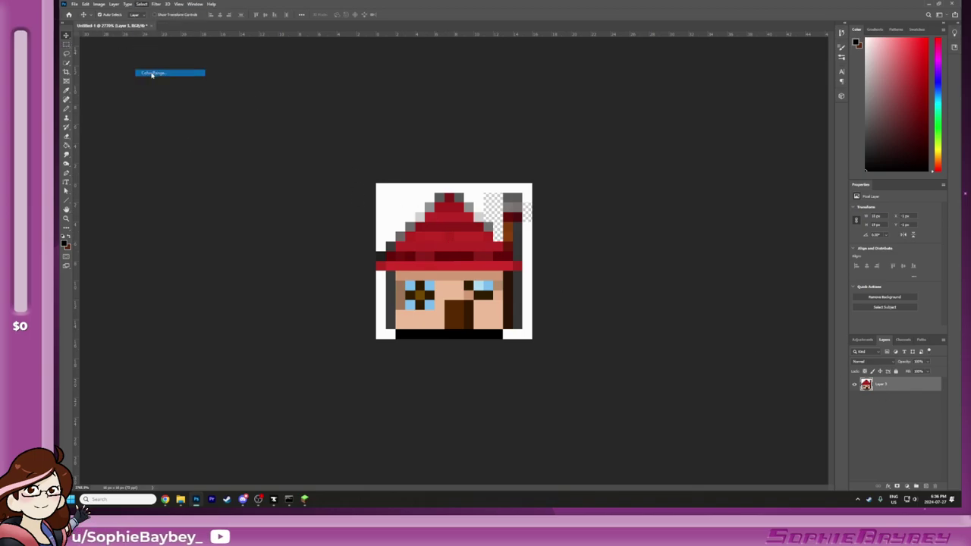
{"action": "left_click", "coordinate": [386, 186]}
{"action": "left_click", "coordinate": [661, 90]}
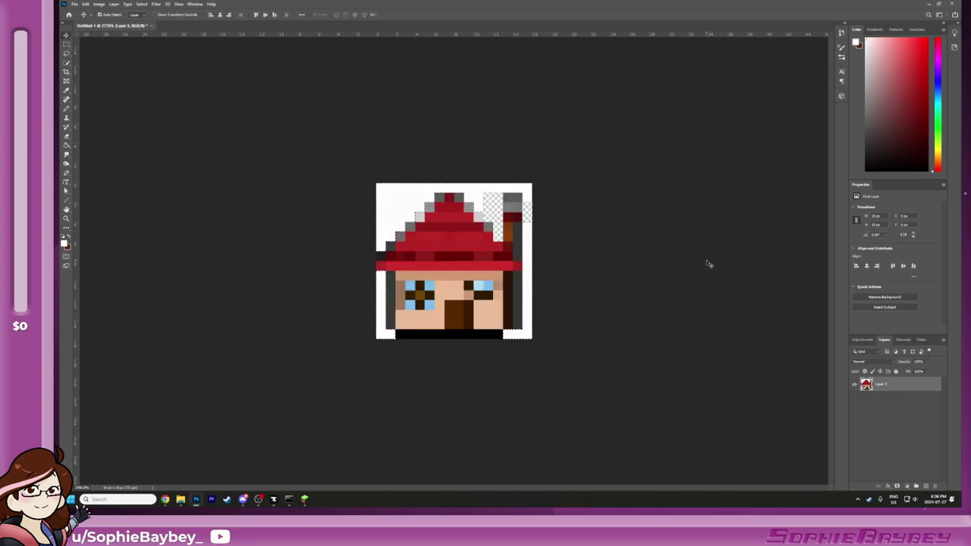
{"action": "key", "text": "Delete"}
{"action": "key", "text": "ctrl+d"}
{"action": "left_click", "coordinate": [207, 131]}
{"action": "left_click", "coordinate": [66, 54]}
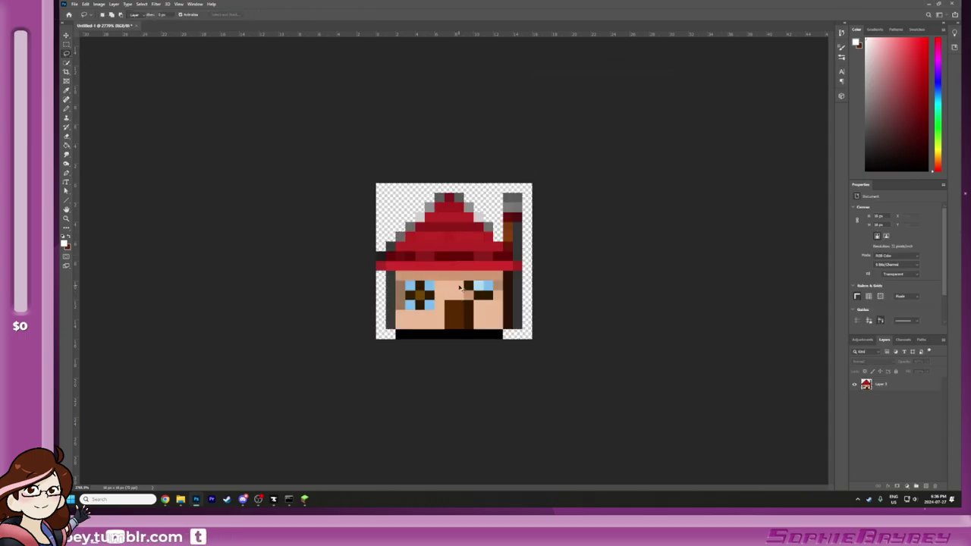
Step: Try nudging the house one pixel up and to the right, and move it back
{"action": "key", "text": "v"}
{"action": "key", "text": "Up"}
{"action": "key", "text": "Down"}
{"action": "key", "text": "Right"}
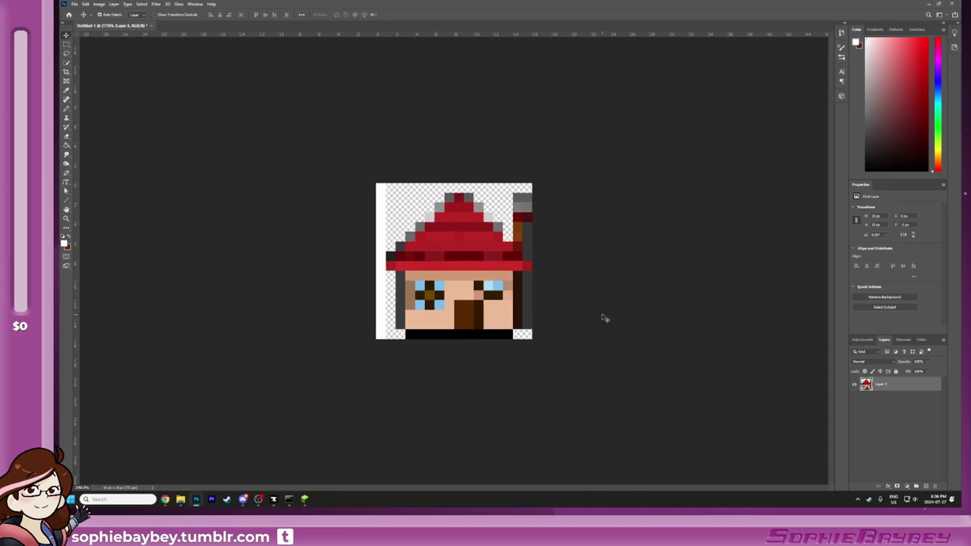
{"action": "key", "text": "Left"}
{"action": "key", "text": "Up"}
{"action": "key", "text": "Right"}
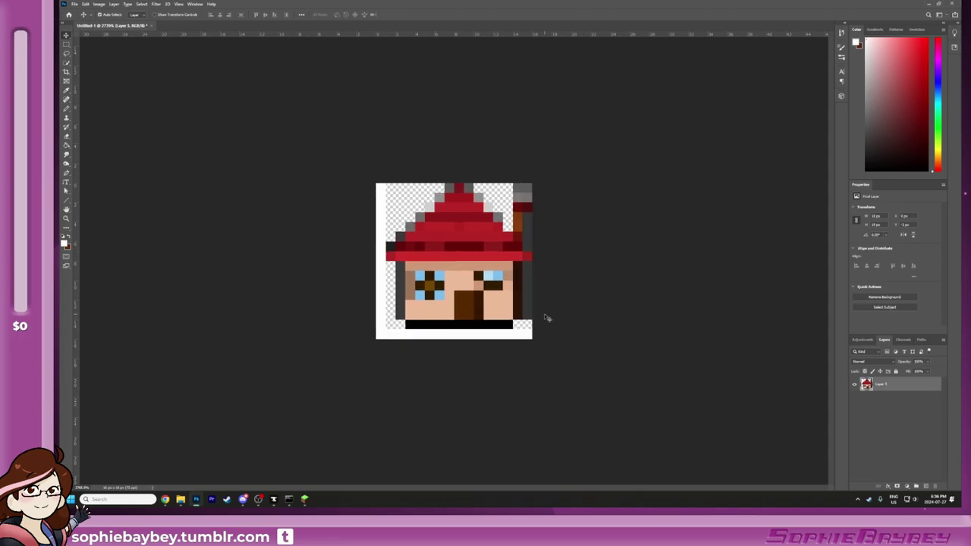
{"action": "key", "text": "Left"}
{"action": "key", "text": "Down"}
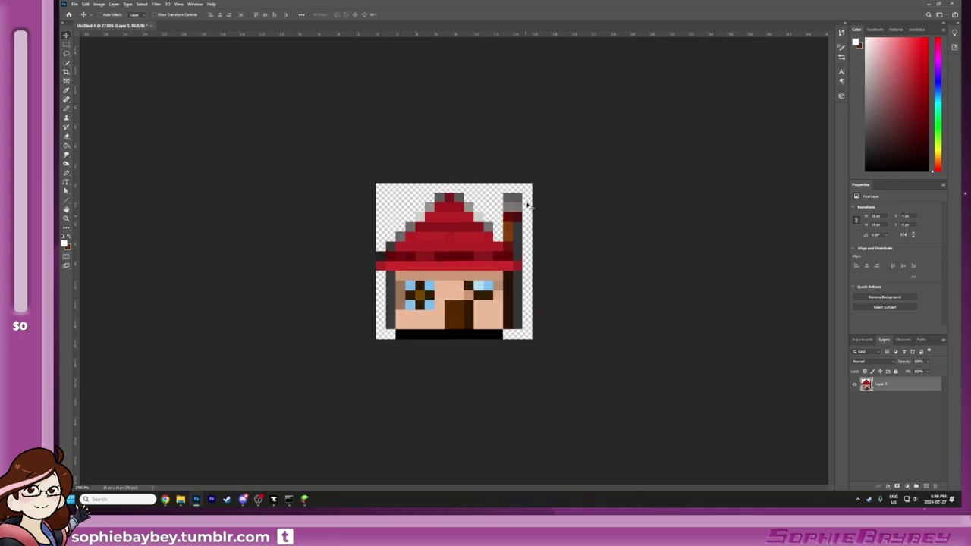
Step: Try to enlarge the house slightly with Free Transform, and undo the transform
{"action": "key", "text": "ctrl+t"}
{"action": "key", "text": "Right"}
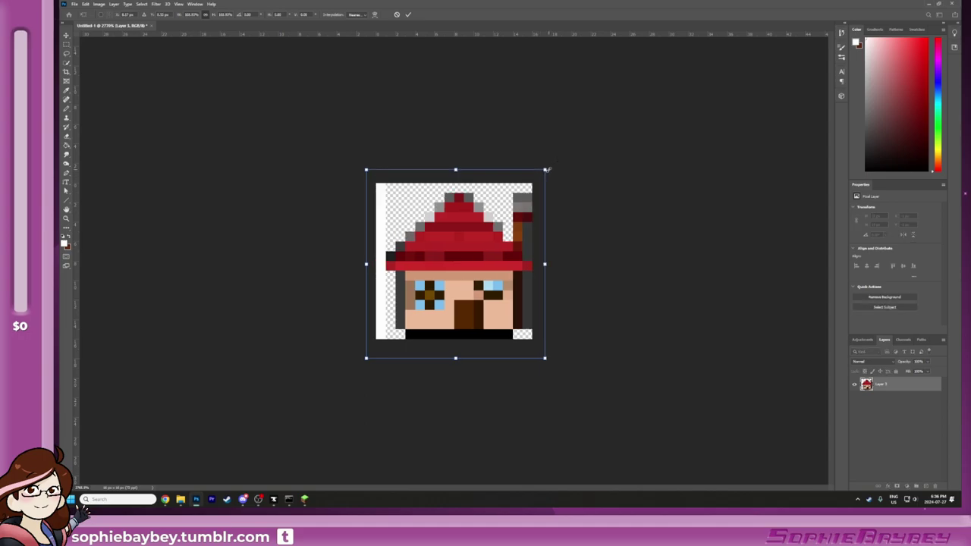
{"action": "key", "text": "Left"}
{"action": "left_click_drag", "start_coordinate": [453, 173], "coordinate": [455, 156]}
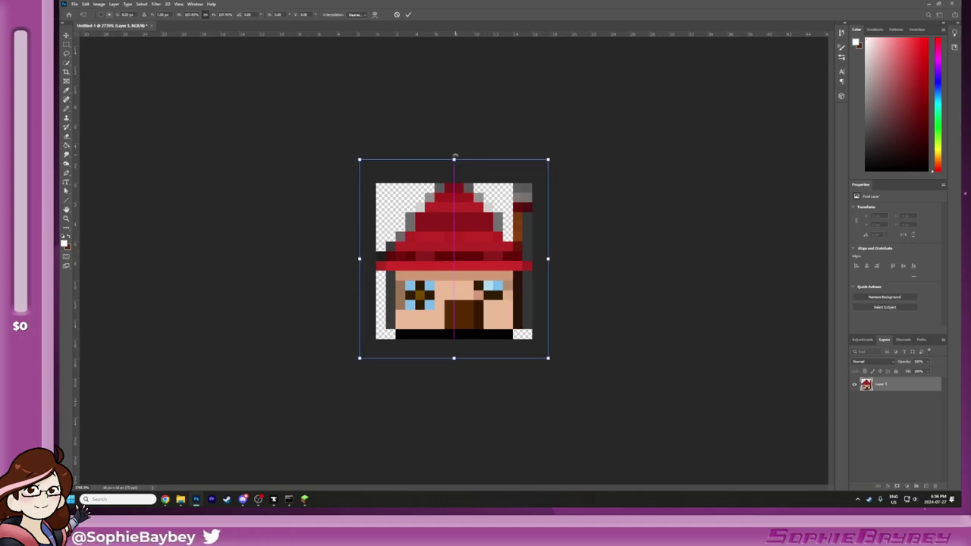
{"action": "key", "text": "Return"}
{"action": "key", "text": "ctrl+z"}
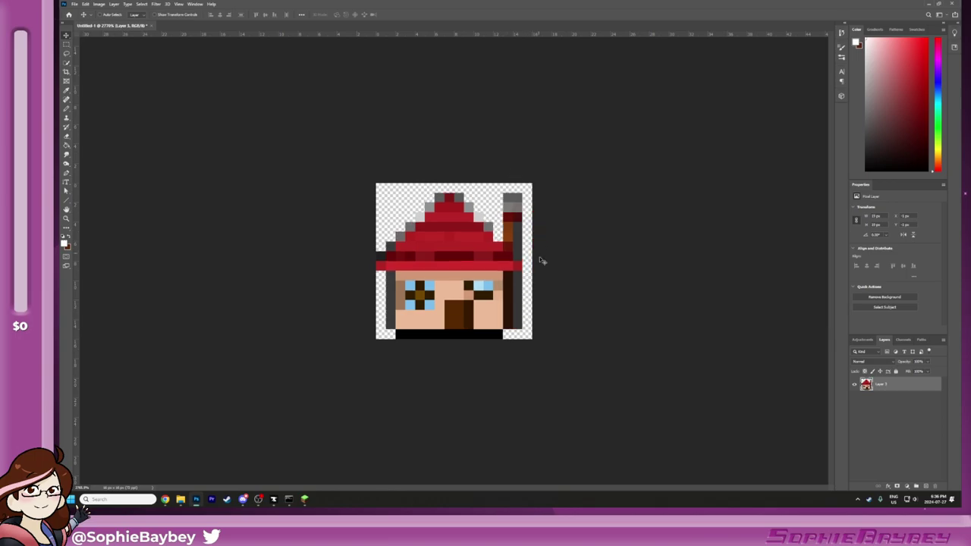
Step: Start saving the icon with Save As and check the resourcepacks folder in File Explorer
{"action": "scroll", "coordinate": [547, 303], "scroll_direction": "down", "scroll_amount": 3}
{"action": "scroll", "coordinate": [547, 302], "scroll_direction": "up", "scroll_amount": 2}
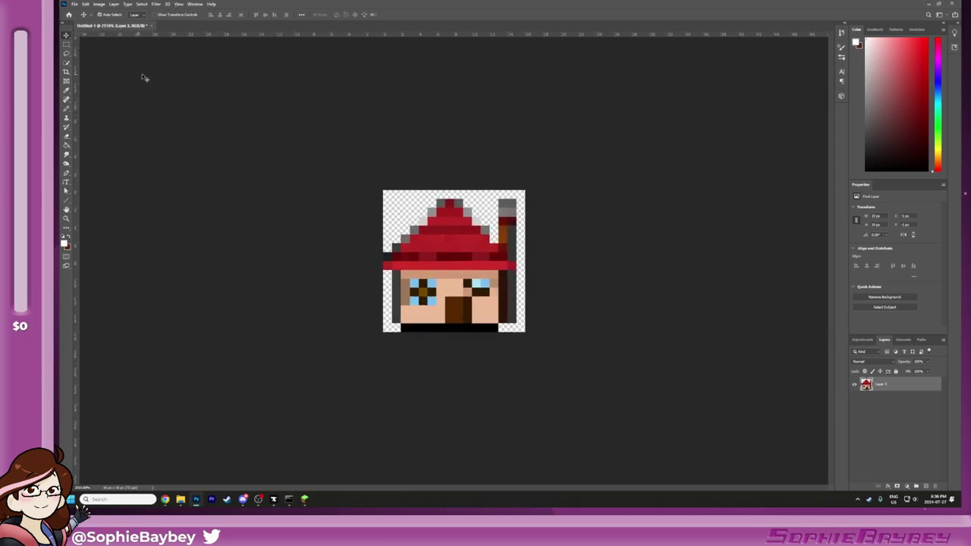
{"action": "left_click", "coordinate": [74, 4]}
{"action": "left_click", "coordinate": [91, 89]}
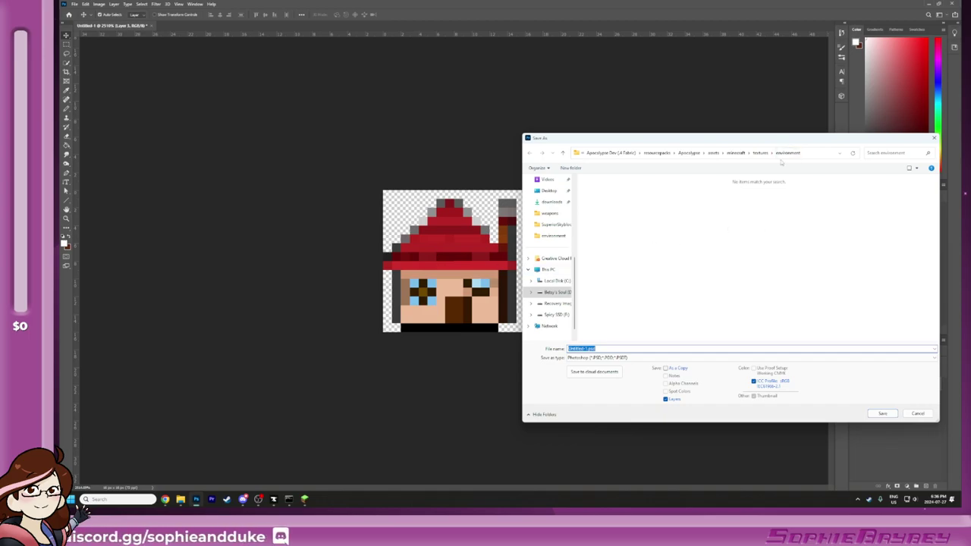
{"action": "mouse_move", "coordinate": [180, 498]}
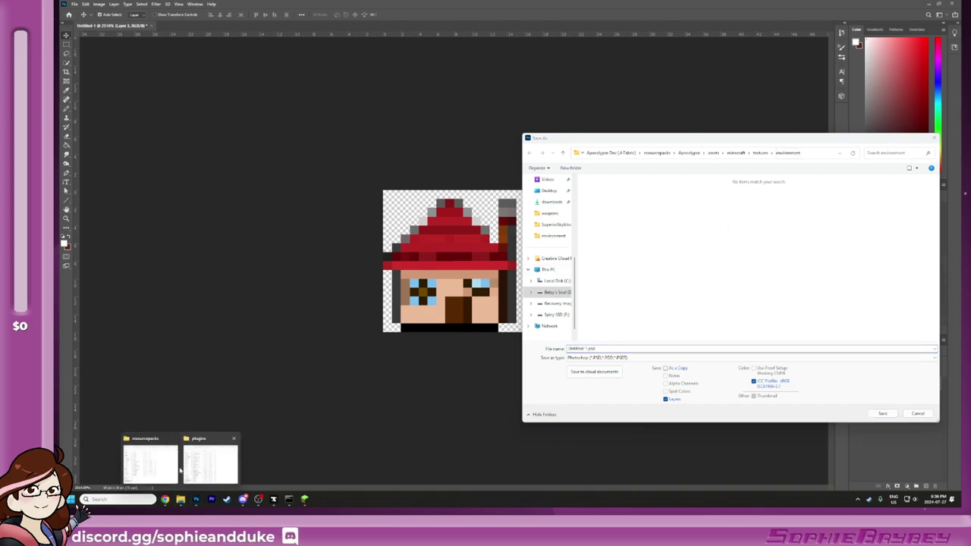
{"action": "left_click", "coordinate": [163, 455]}
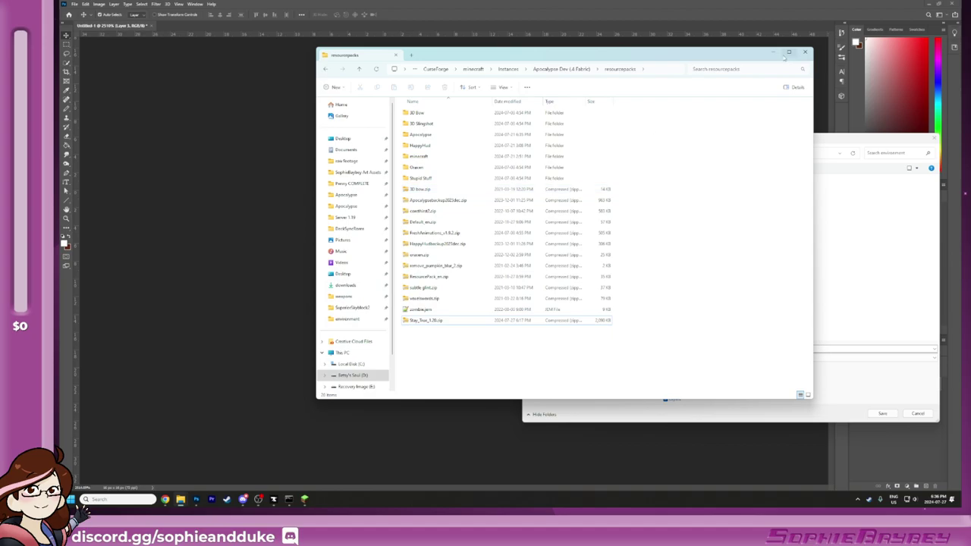
{"action": "left_click", "coordinate": [774, 52]}
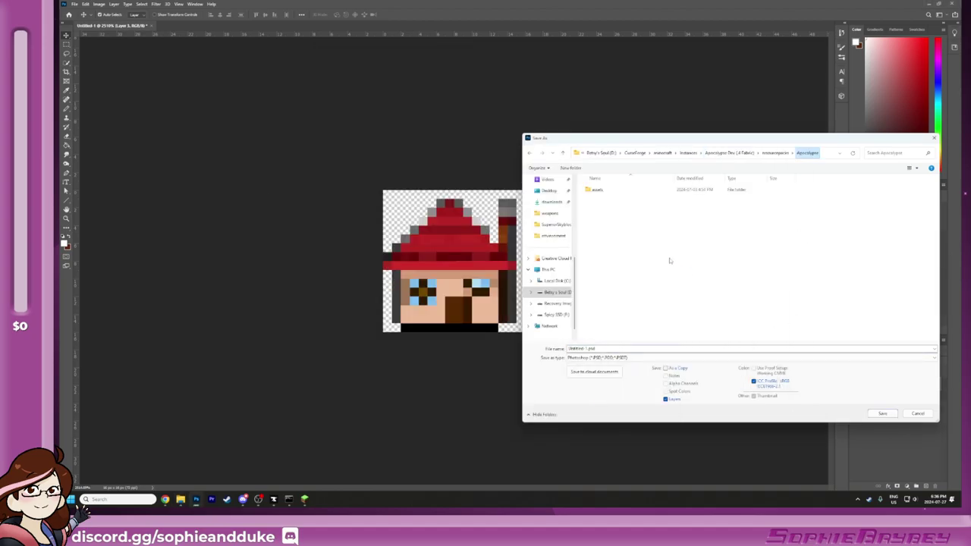
Step: Set the save location to the Apocalypse pack's assets/minecraft/textures/item folder and the file format to PNG
{"action": "left_click_drag", "start_coordinate": [637, 138], "coordinate": [446, 110]}
{"action": "double_click", "coordinate": [402, 159]}
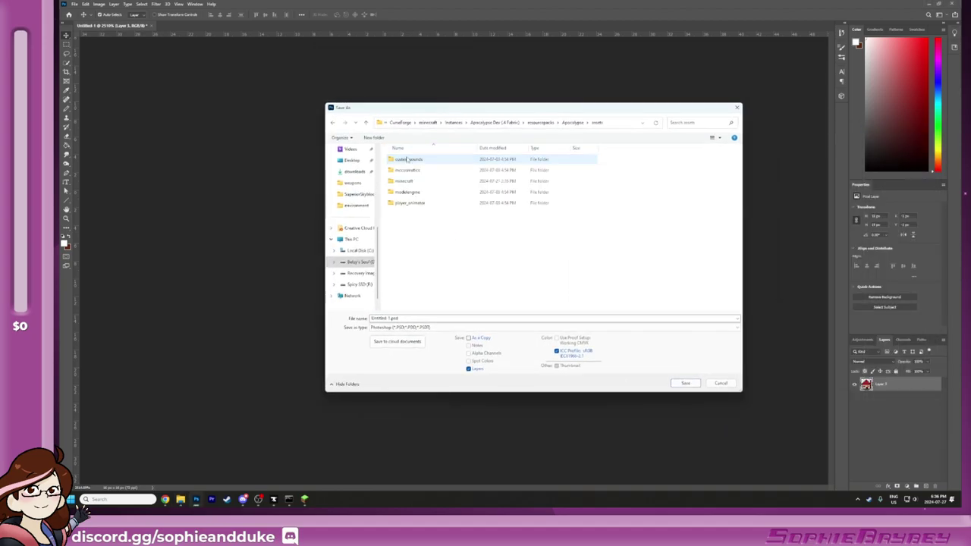
{"action": "double_click", "coordinate": [404, 181]}
{"action": "left_click", "coordinate": [418, 213]}
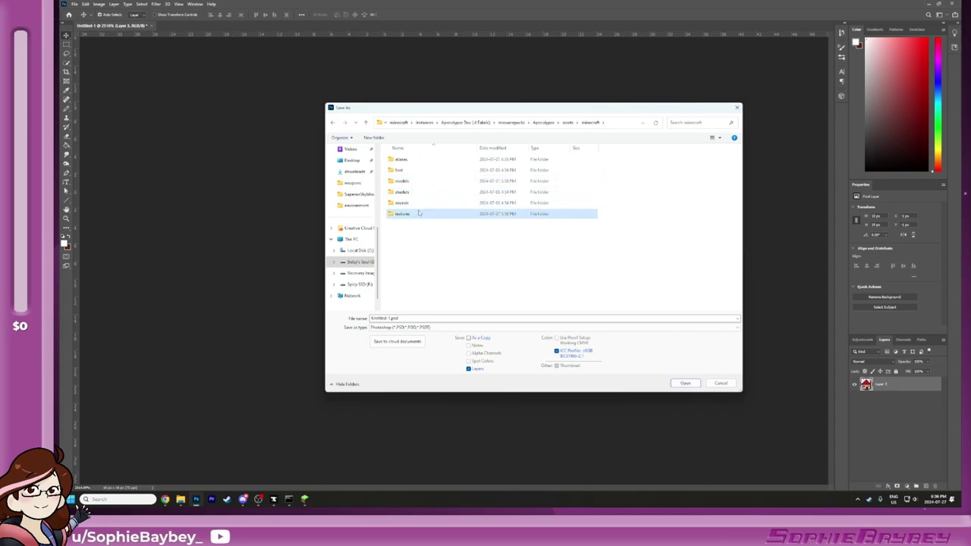
{"action": "double_click", "coordinate": [418, 213]}
{"action": "double_click", "coordinate": [408, 180]}
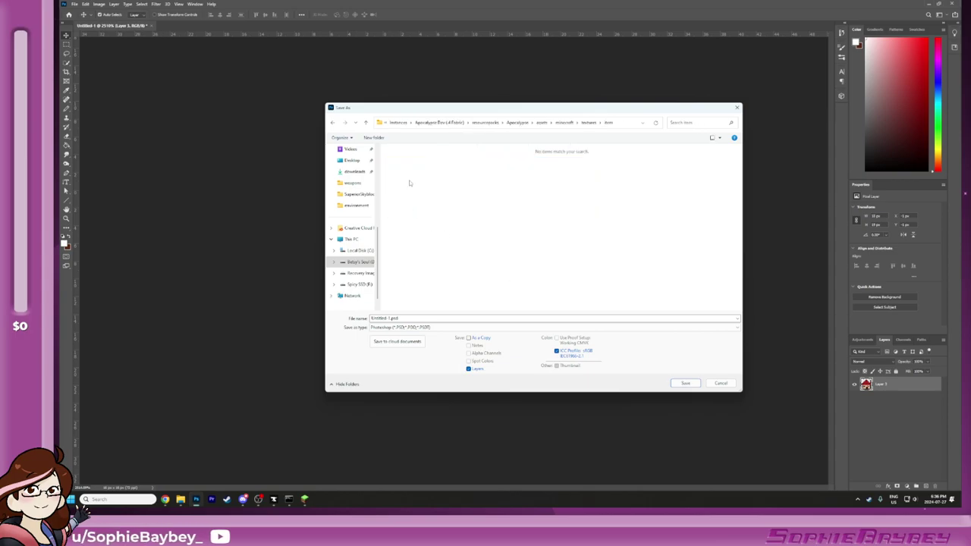
{"action": "key", "text": "alt+Left"}
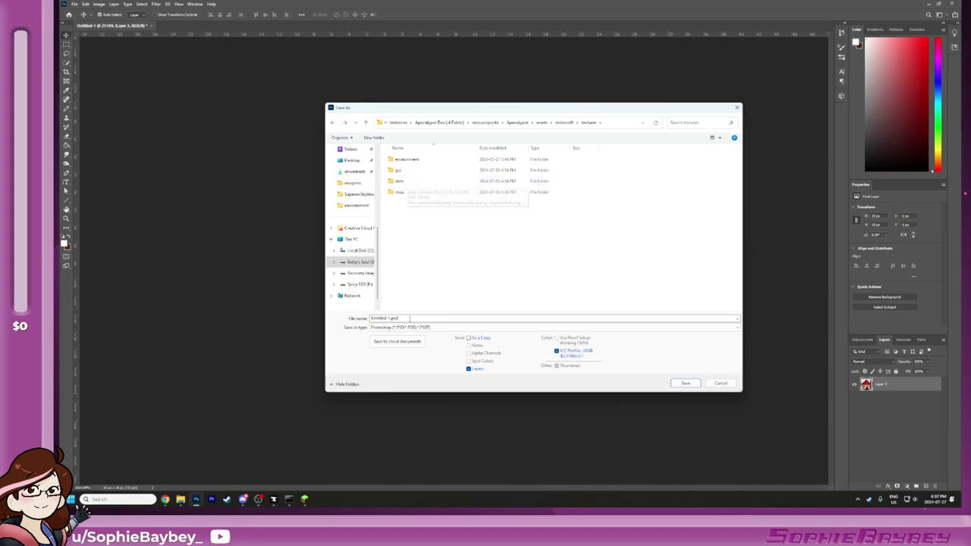
{"action": "left_click", "coordinate": [424, 327]}
{"action": "left_click", "coordinate": [402, 436]}
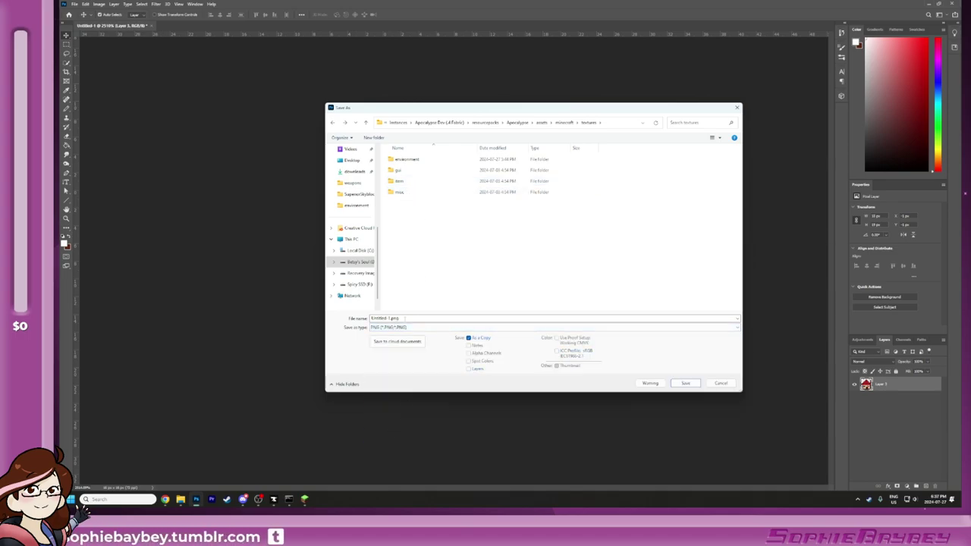
{"action": "double_click", "coordinate": [425, 181]}
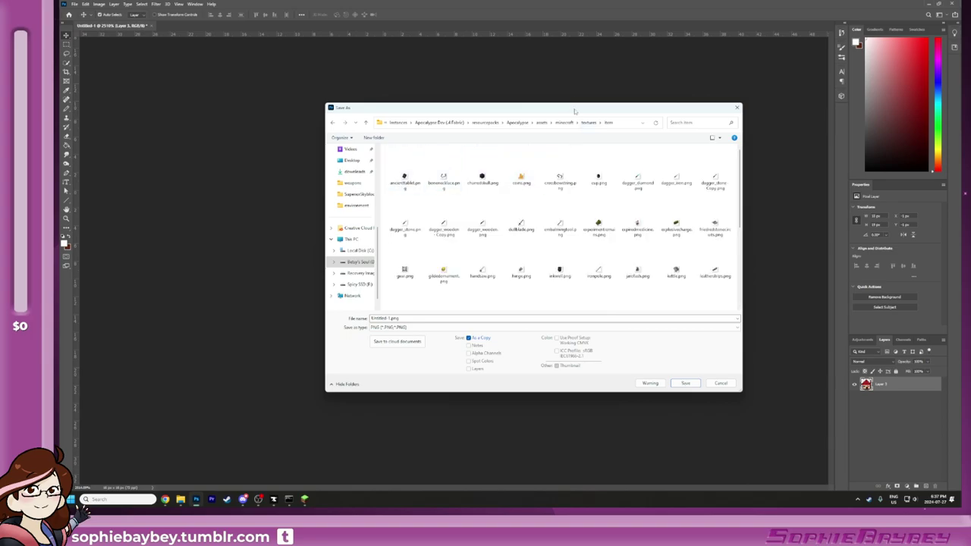
Step: Name the icon file housing.png and save it with the Large file size PNG option
{"action": "scroll", "coordinate": [511, 277], "scroll_direction": "down", "scroll_amount": 2}
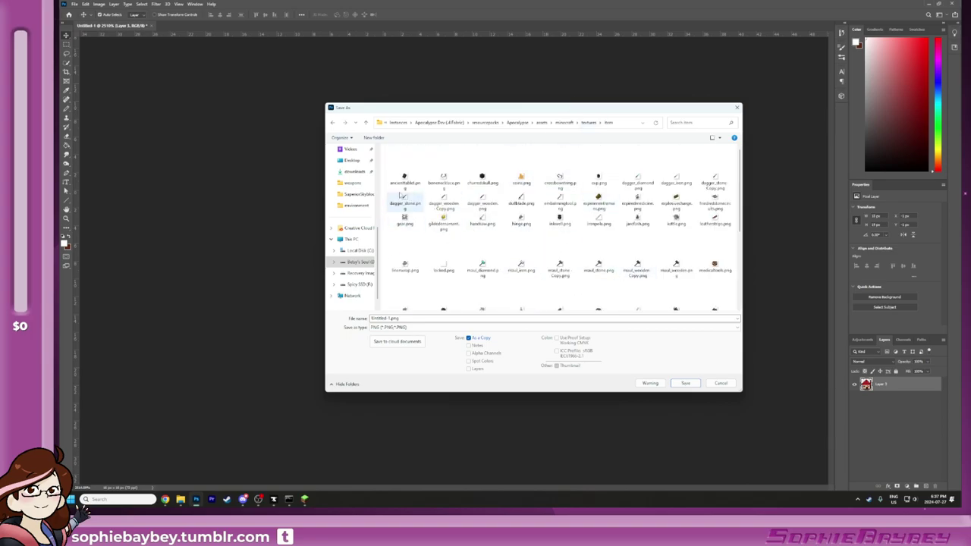
{"action": "scroll", "coordinate": [576, 288], "scroll_direction": "down", "scroll_amount": 2}
{"action": "left_click", "coordinate": [403, 319]}
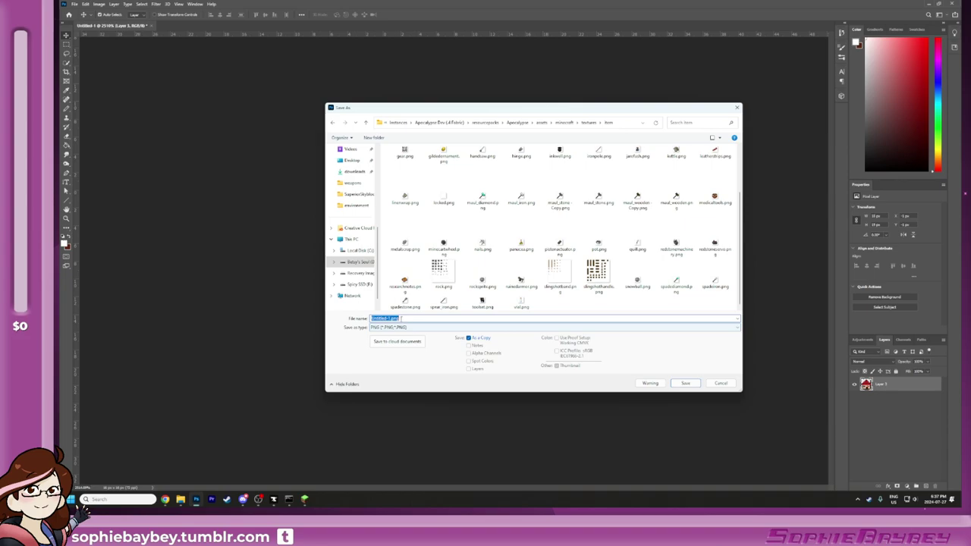
{"action": "left_click", "coordinate": [400, 319]}
{"action": "key", "text": "BackSpace"}
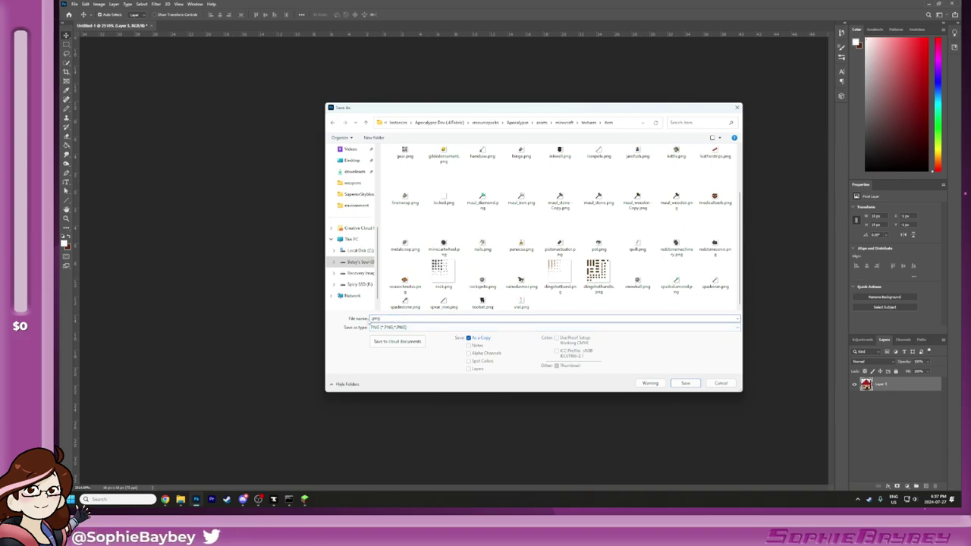
{"action": "type", "text": "housing"}
{"action": "key", "text": "Return"}
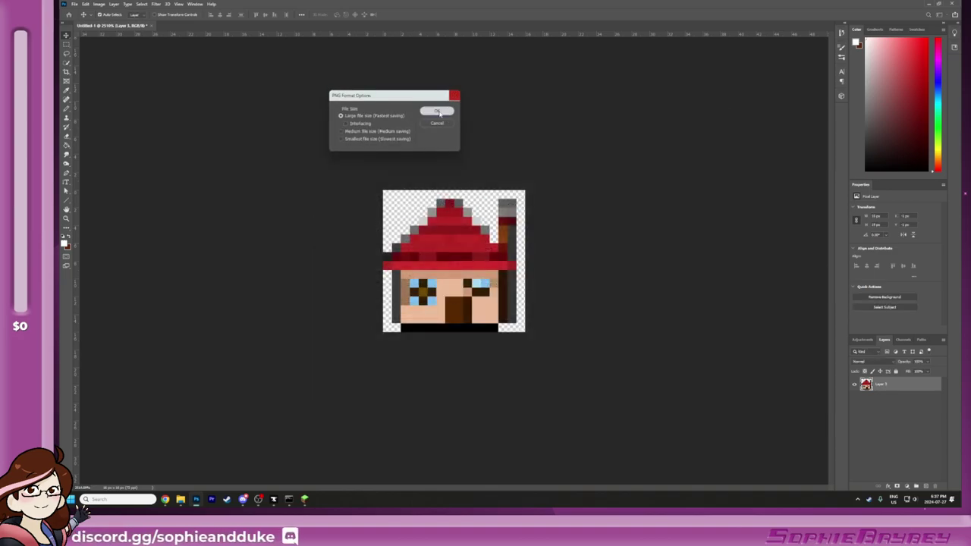
{"action": "key", "text": "Return"}
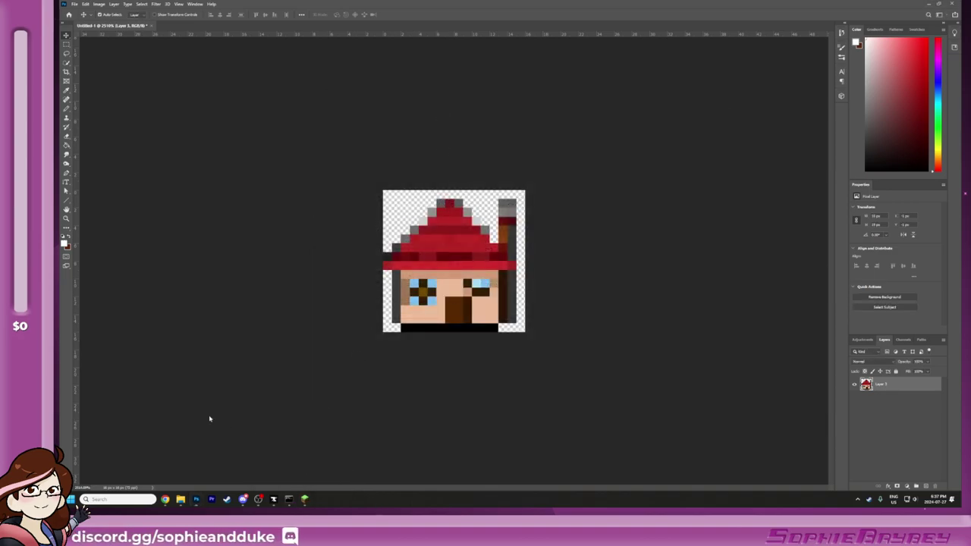
Step: Switch to File Explorer, bring up the resourcepacks window, and close the plugins window
{"action": "mouse_move", "coordinate": [180, 502]}
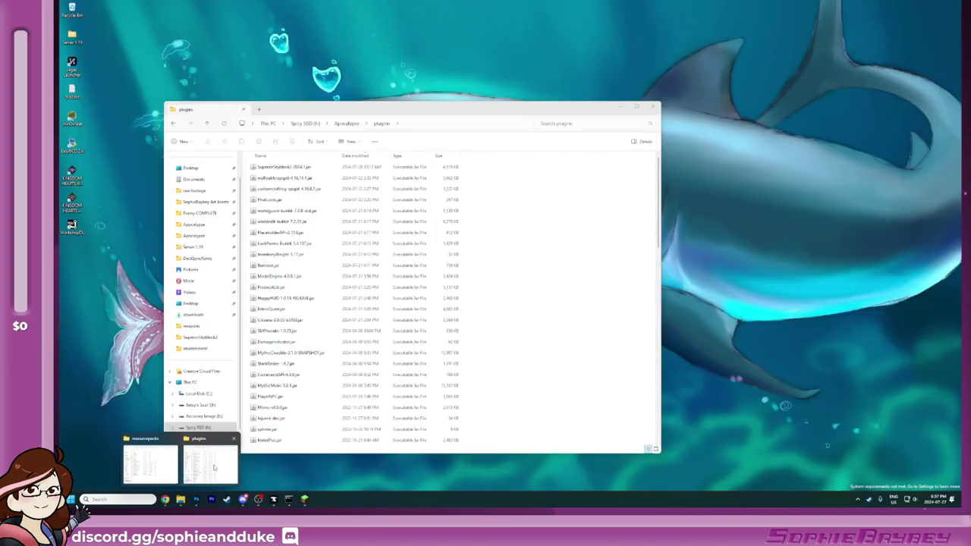
{"action": "left_click", "coordinate": [214, 468]}
{"action": "mouse_move", "coordinate": [180, 501]}
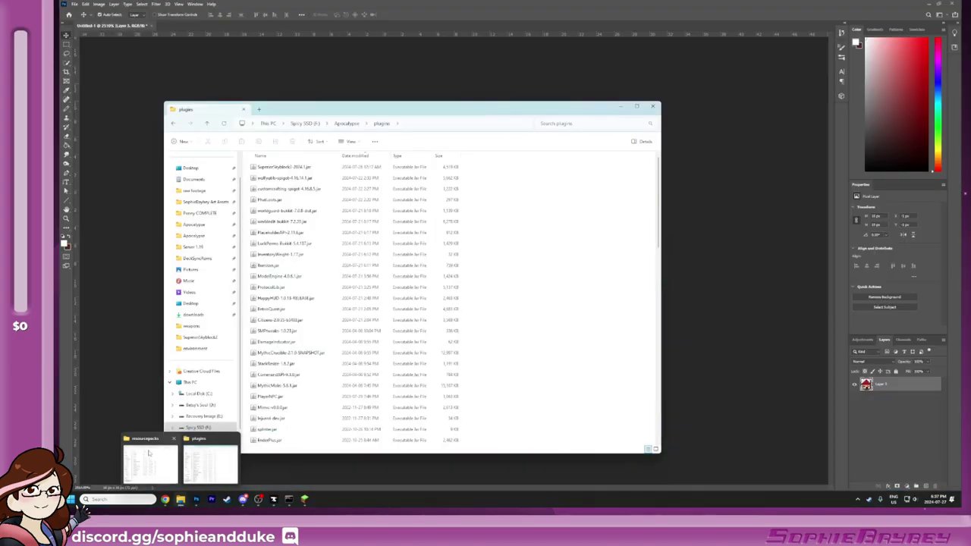
{"action": "left_click", "coordinate": [150, 463]}
{"action": "left_click", "coordinate": [288, 111]}
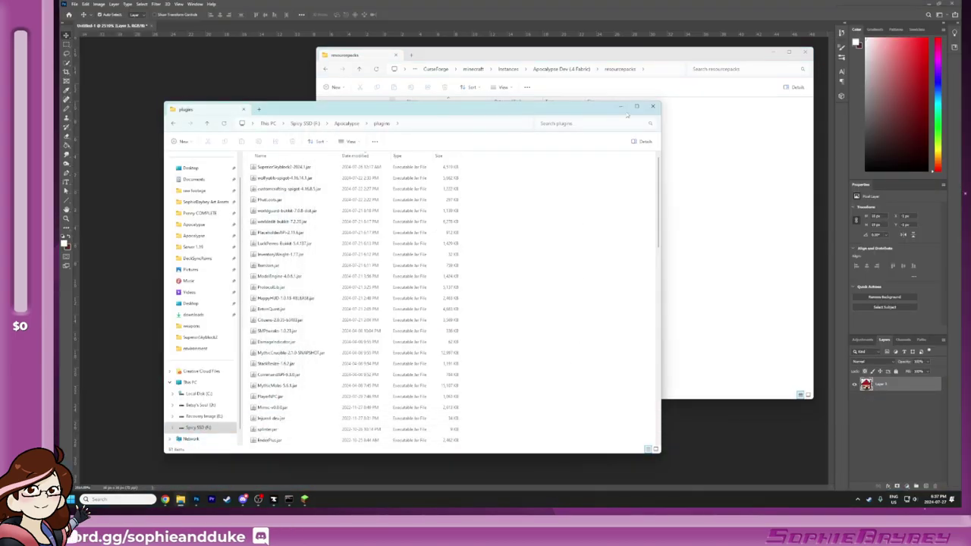
{"action": "left_click", "coordinate": [652, 107]}
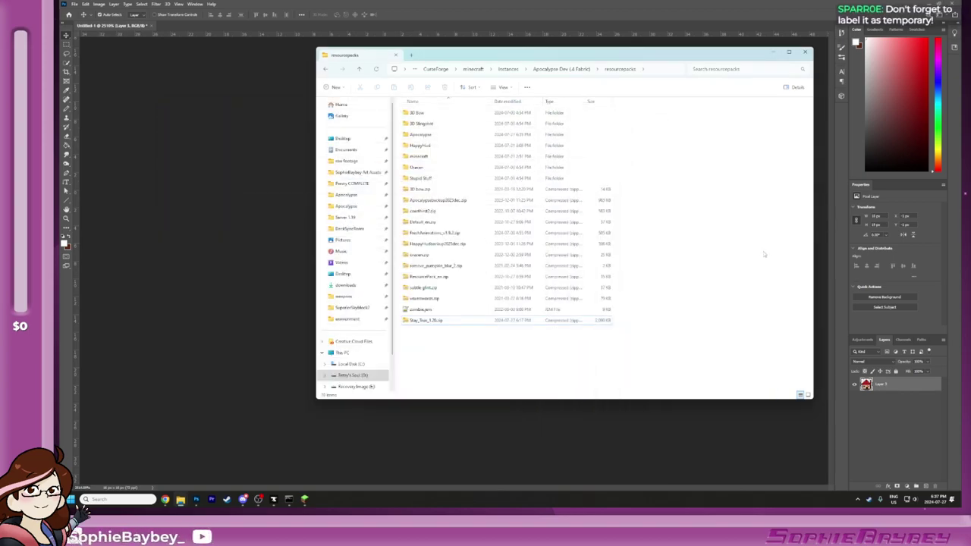
Step: Open the Apocalypse pack's assets/minecraft/models/item folder
{"action": "double_click", "coordinate": [448, 135]}
{"action": "double_click", "coordinate": [420, 114]}
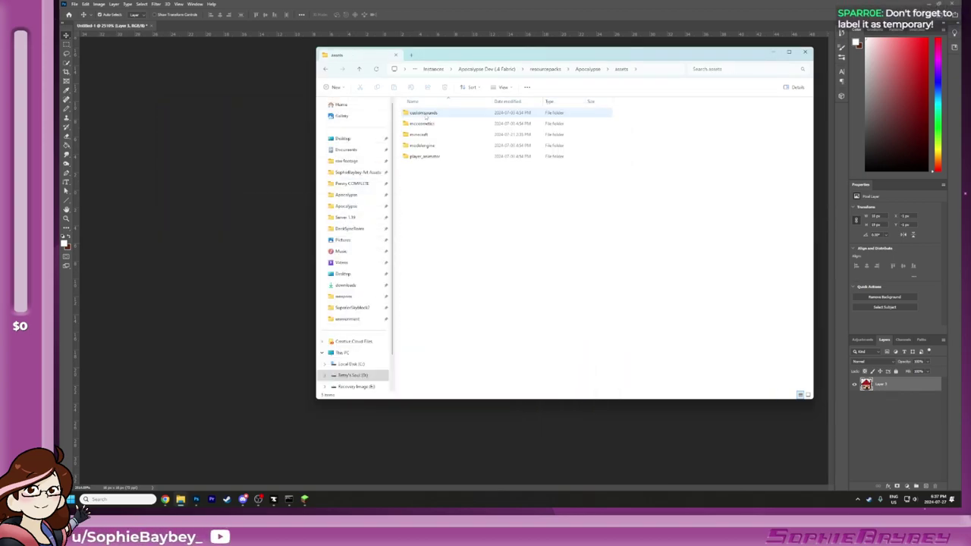
{"action": "left_click_drag", "start_coordinate": [506, 56], "coordinate": [420, 79]}
{"action": "double_click", "coordinate": [345, 159]}
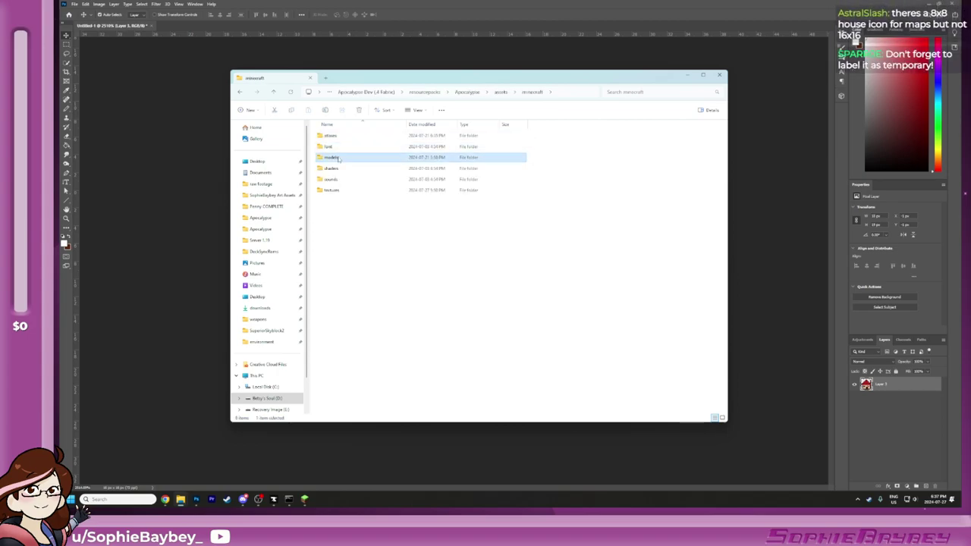
{"action": "double_click", "coordinate": [345, 157]}
{"action": "double_click", "coordinate": [349, 146]}
{"action": "left_click_drag", "start_coordinate": [373, 292], "coordinate": [422, 312]}
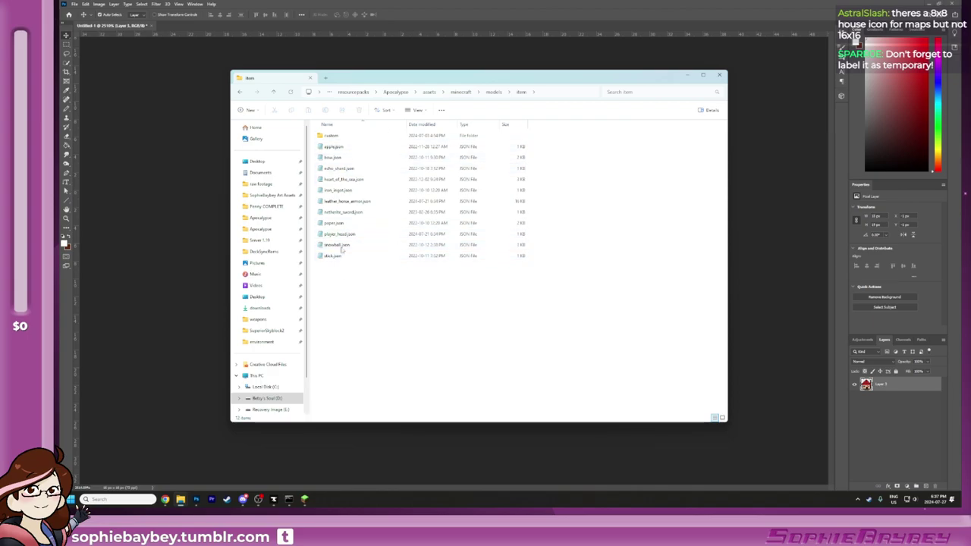
Step: Duplicate stick.json in the models/item folder and rename the copy scaffolding.json
{"action": "left_click", "coordinate": [341, 257]}
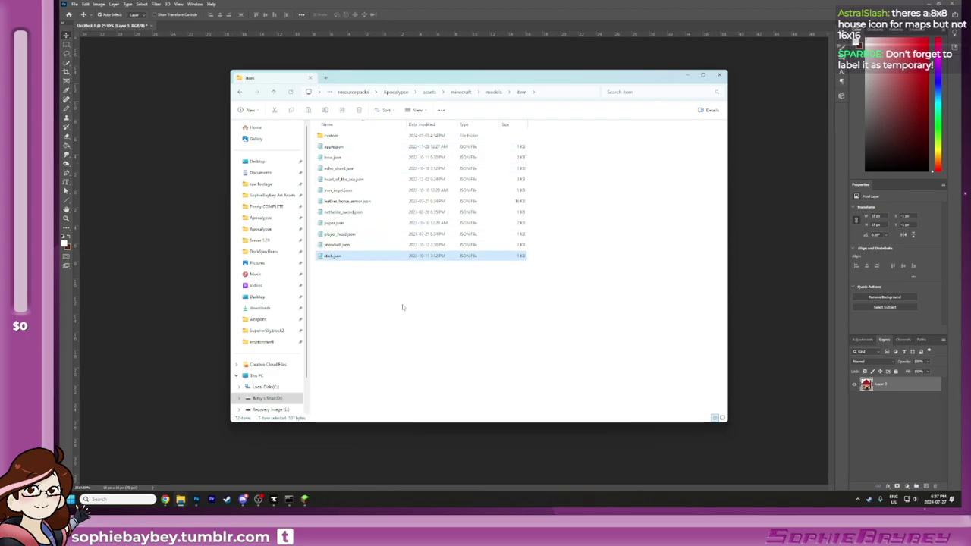
{"action": "key", "text": "ctrl+c"}
{"action": "key", "text": "ctrl+v"}
{"action": "key", "text": "F2"}
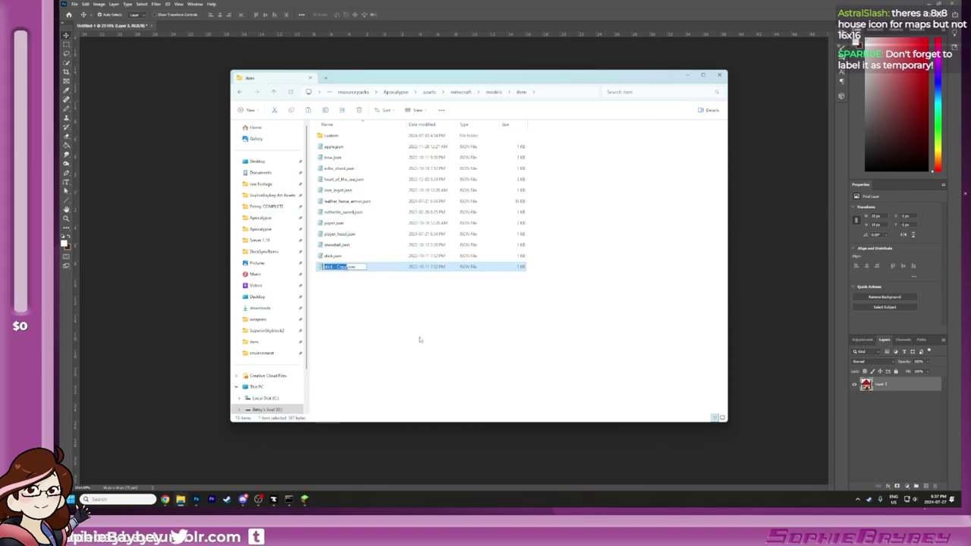
{"action": "type", "text": "scaffolding"}
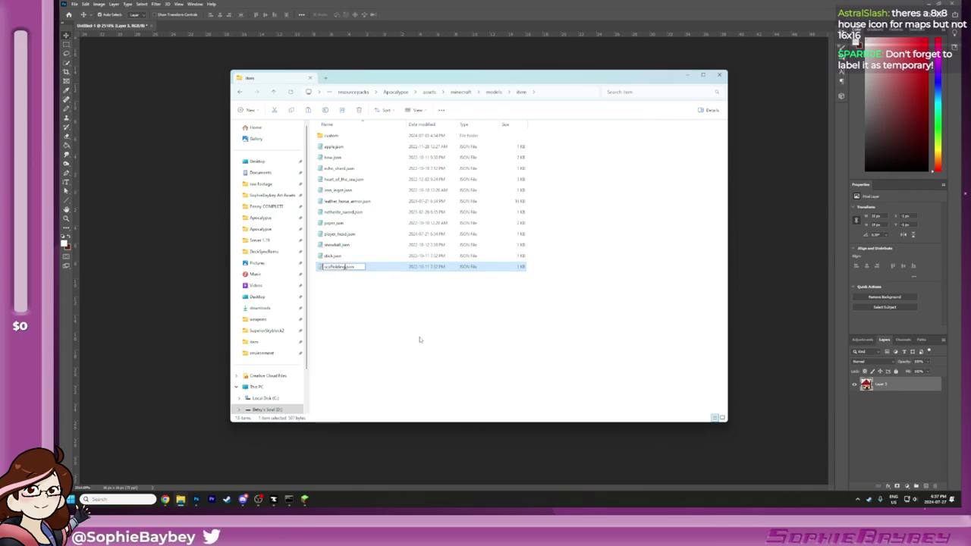
{"action": "left_click", "coordinate": [415, 345]}
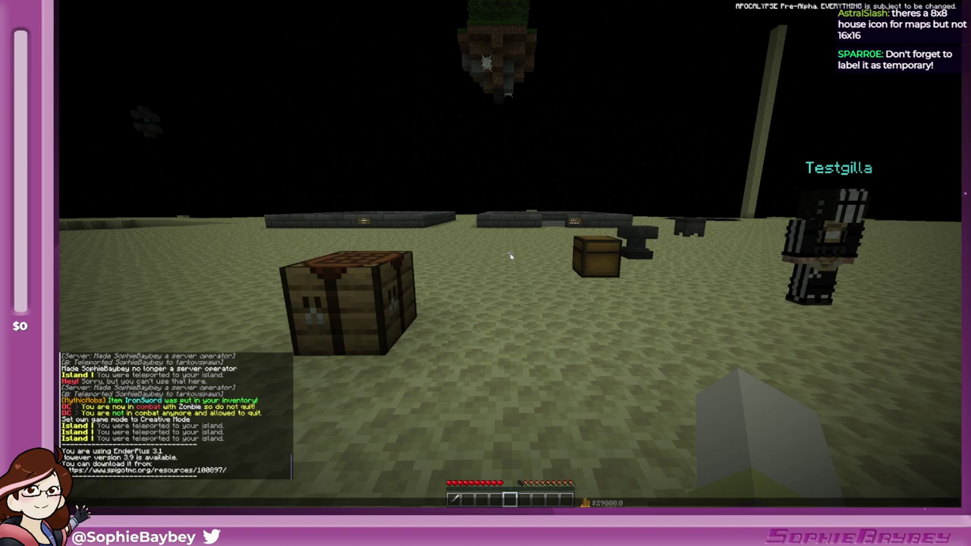
Step: In Minecraft, begin a /give command for the player to look up the exact scaffolding item ID
{"action": "key", "text": "slash"}
{"action": "type", "text": "give SophieBaybey "}
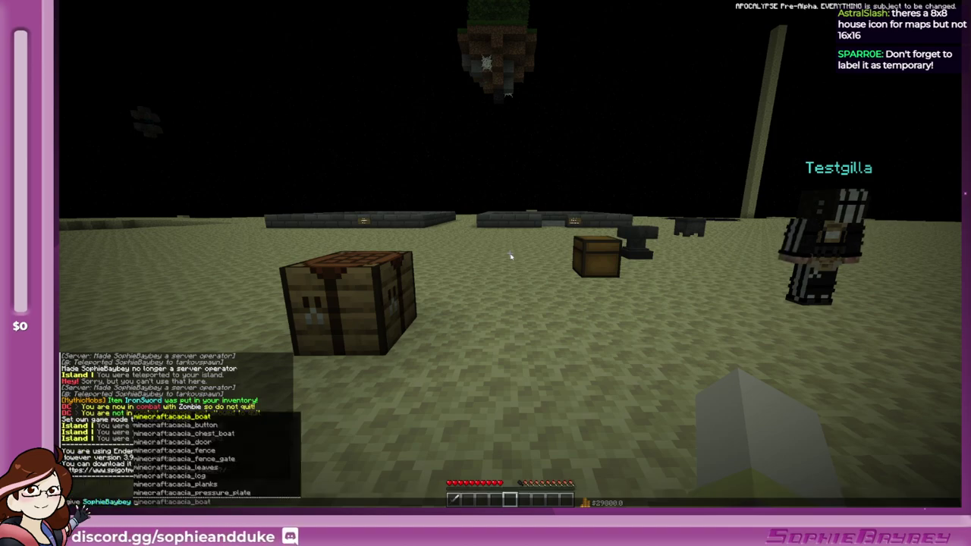
{"action": "type", "text": "sca"}
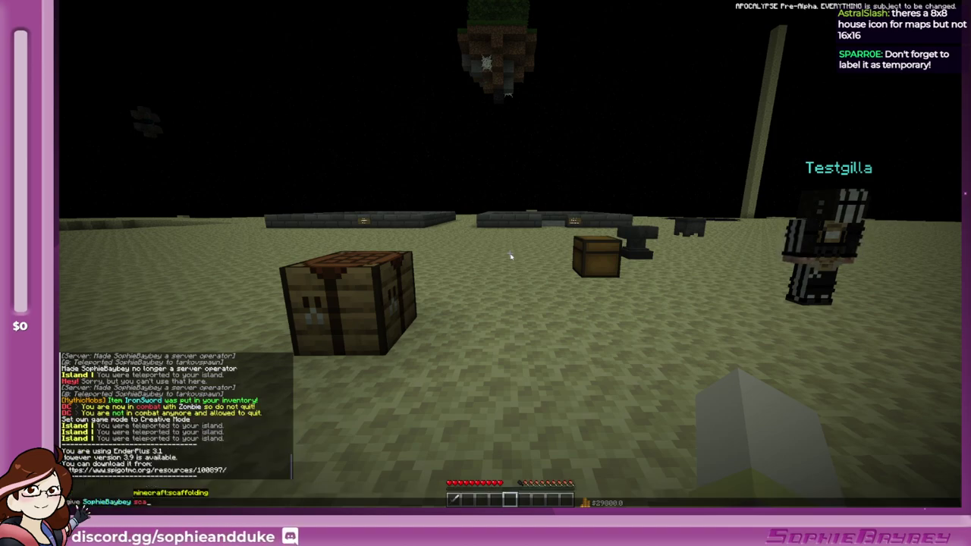
{"action": "type", "text": "f"}
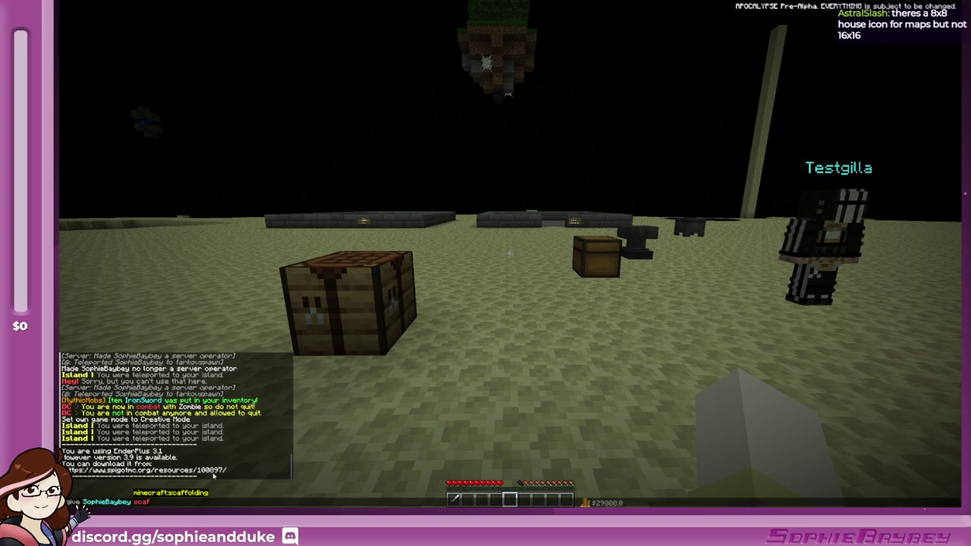
{"action": "type", "text": "o"}
Step: Return to File Explorer, open scaffolding.json in Notepad, and set the layer0 texture to item/scaffolding
{"action": "key", "text": "alt+Tab"}
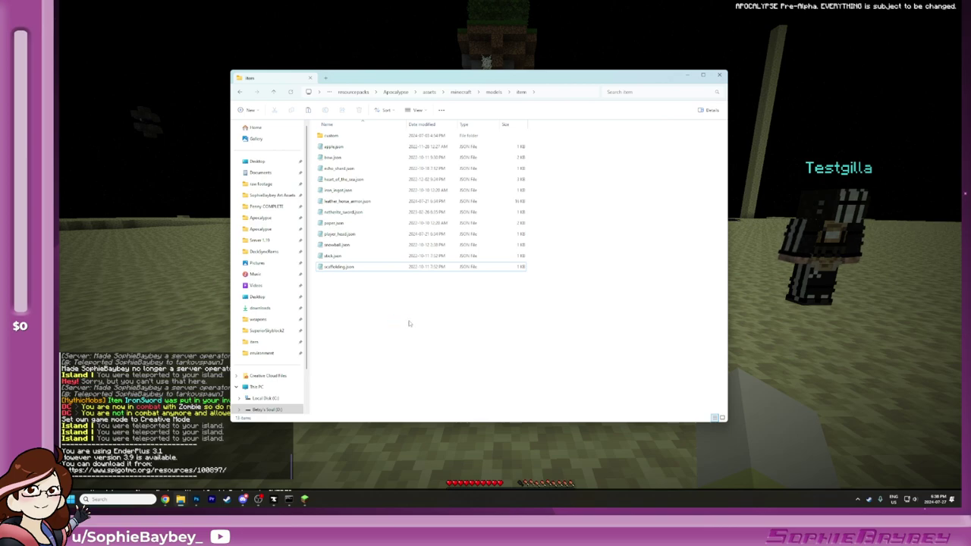
{"action": "left_click_drag", "start_coordinate": [411, 324], "coordinate": [471, 382]}
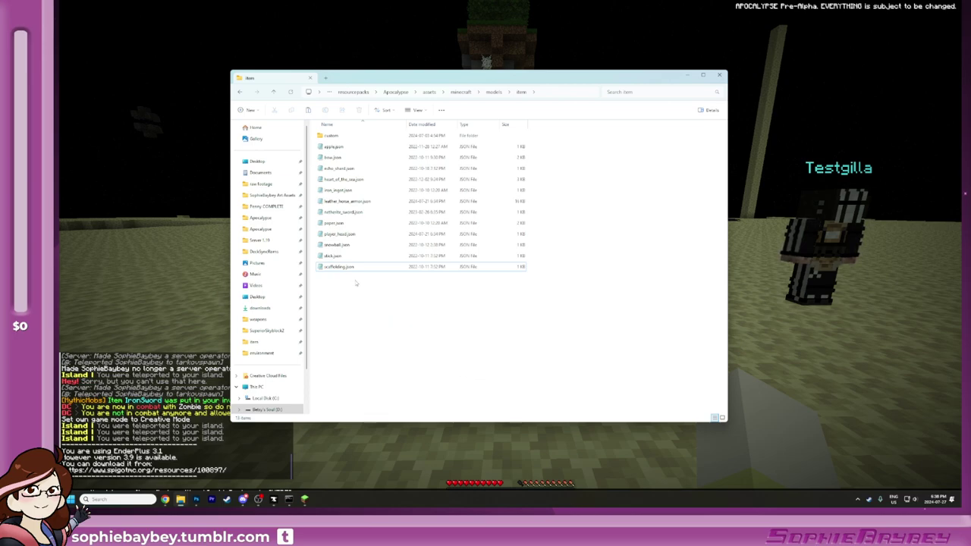
{"action": "left_click", "coordinate": [346, 270]}
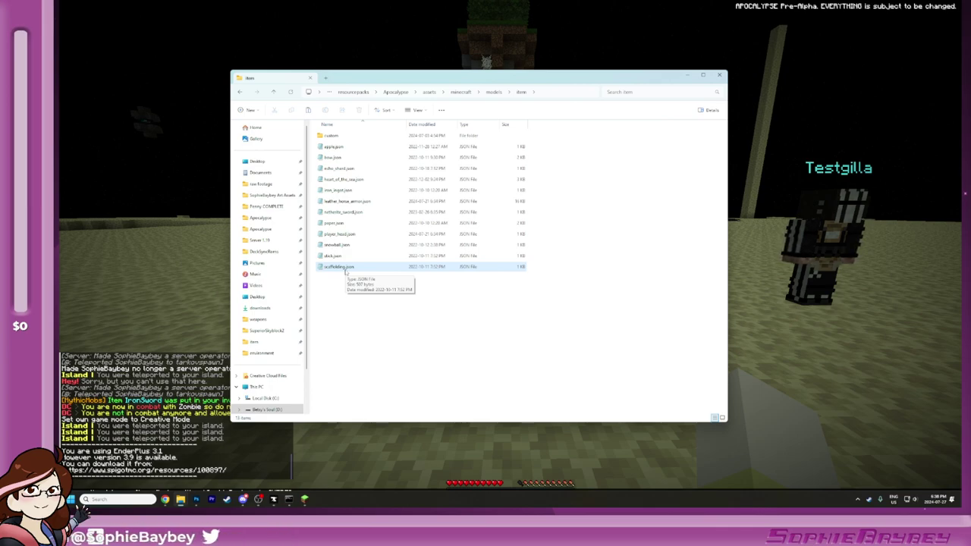
{"action": "left_click", "coordinate": [346, 271]}
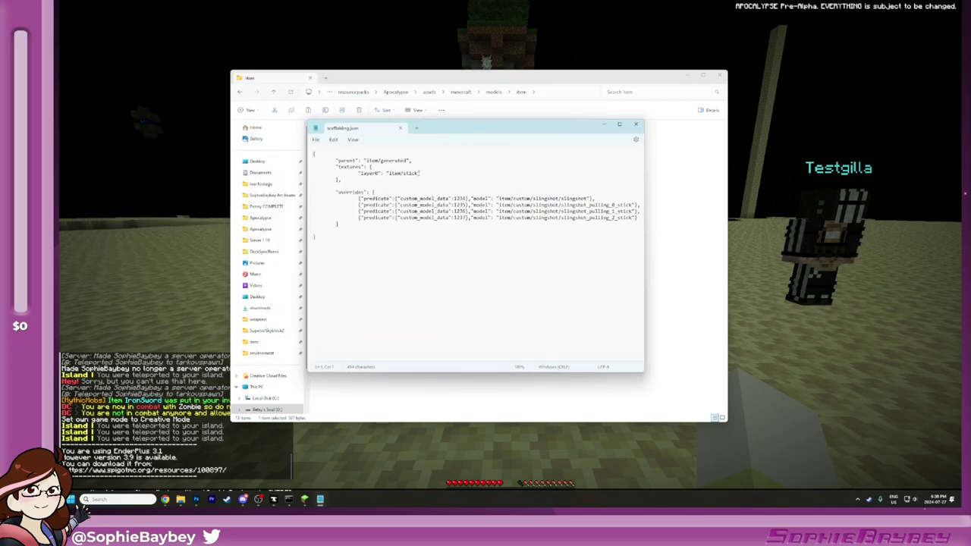
{"action": "left_click_drag", "start_coordinate": [418, 173], "coordinate": [407, 174]}
{"action": "key", "text": "BackSpace"}
Step: Delete the three slingshot_pulling overrides and re-enter 1234 as the remaining override's custom_model_data
{"action": "left_click_drag", "start_coordinate": [638, 217], "coordinate": [594, 199]}
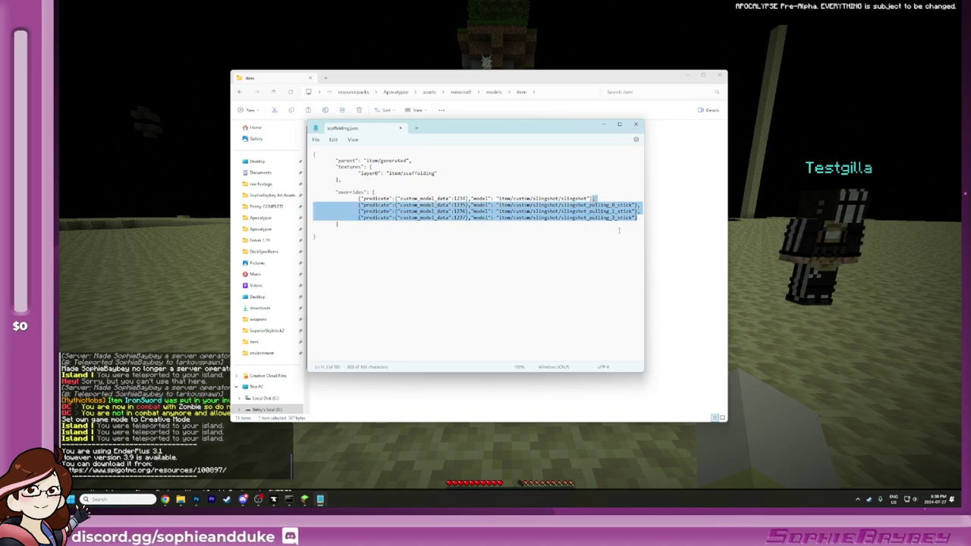
{"action": "key", "text": "BackSpace"}
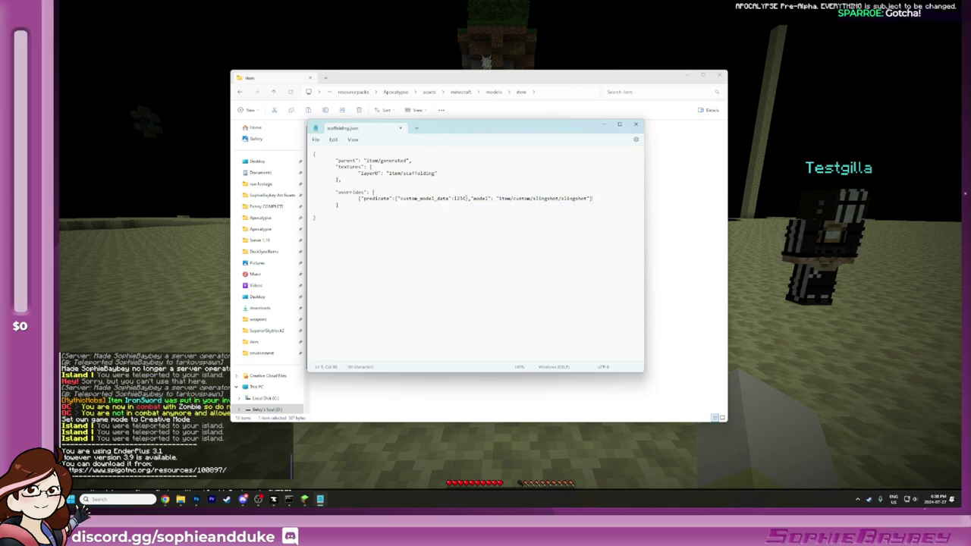
{"action": "key", "text": "BackSpace"}
{"action": "key", "text": "BackSpace"}
{"action": "key", "text": "BackSpace"}
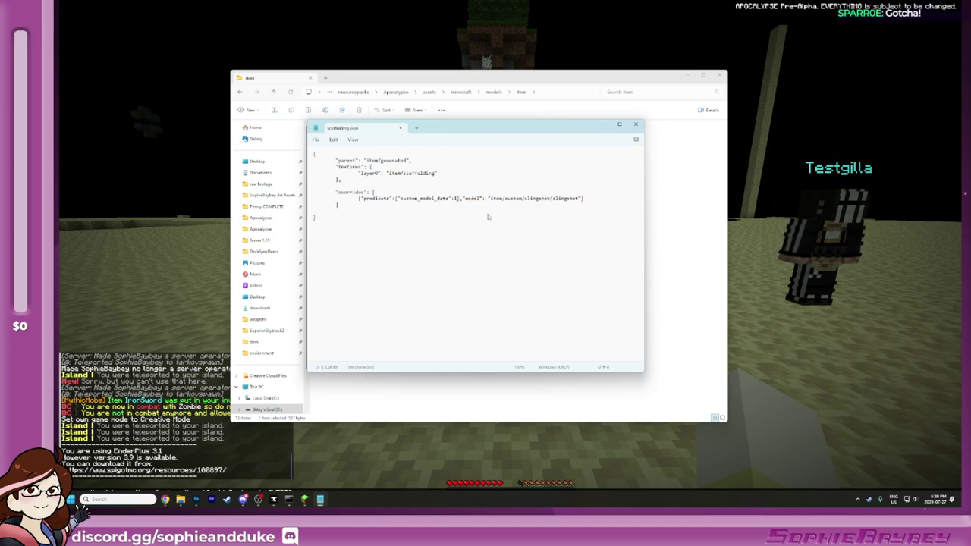
{"action": "type", "text": "234"}
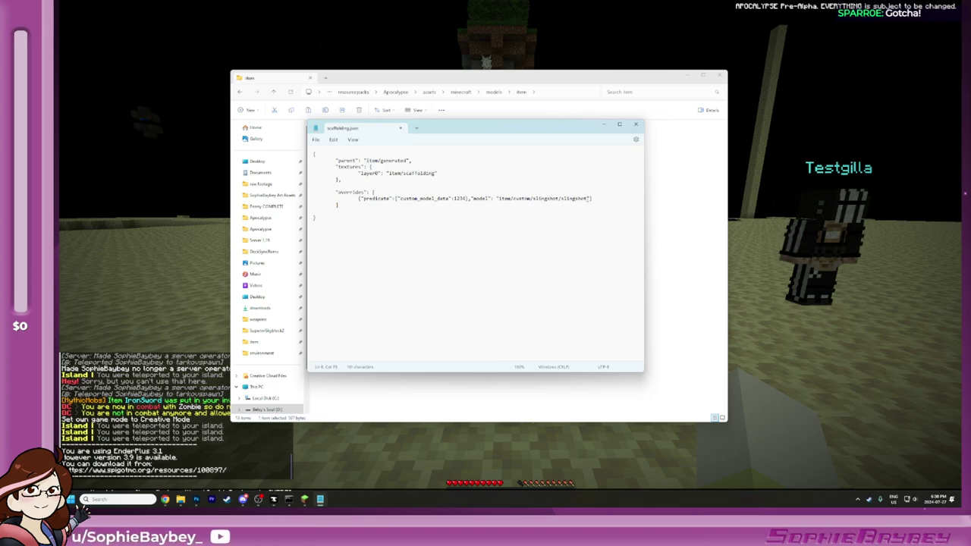
{"action": "left_click_drag", "start_coordinate": [558, 198], "coordinate": [546, 198]}
{"action": "left_click_drag", "start_coordinate": [566, 199], "coordinate": [532, 199]}
{"action": "key", "text": "ctrl+c"}
{"action": "key", "text": "ctrl+v"}
{"action": "left_click_drag", "start_coordinate": [532, 199], "coordinate": [558, 202]}
{"action": "left_click", "coordinate": [606, 194]}
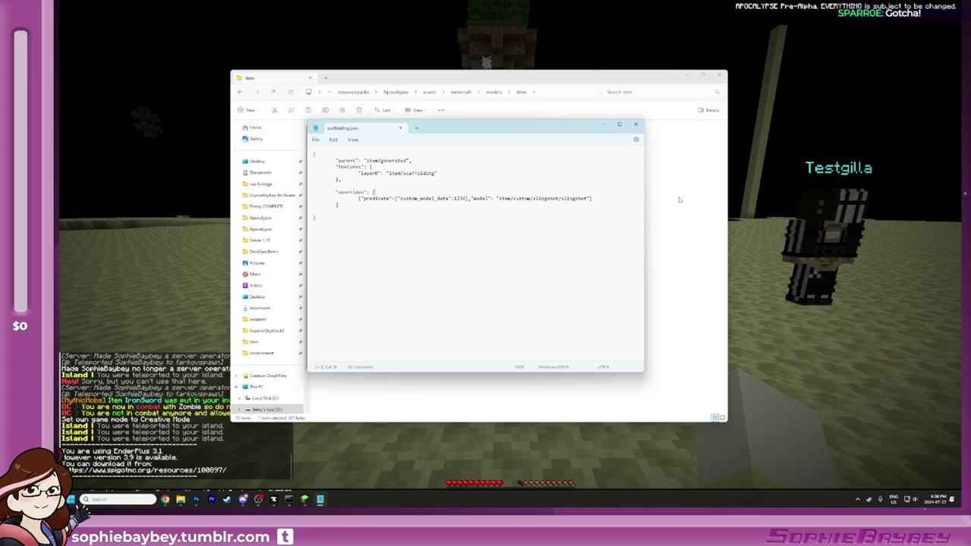
Step: Switch to File Explorer and open the resource pack's models/item folder in a second tab
{"action": "left_click", "coordinate": [679, 199]}
{"action": "left_click_drag", "start_coordinate": [461, 78], "coordinate": [582, 68]}
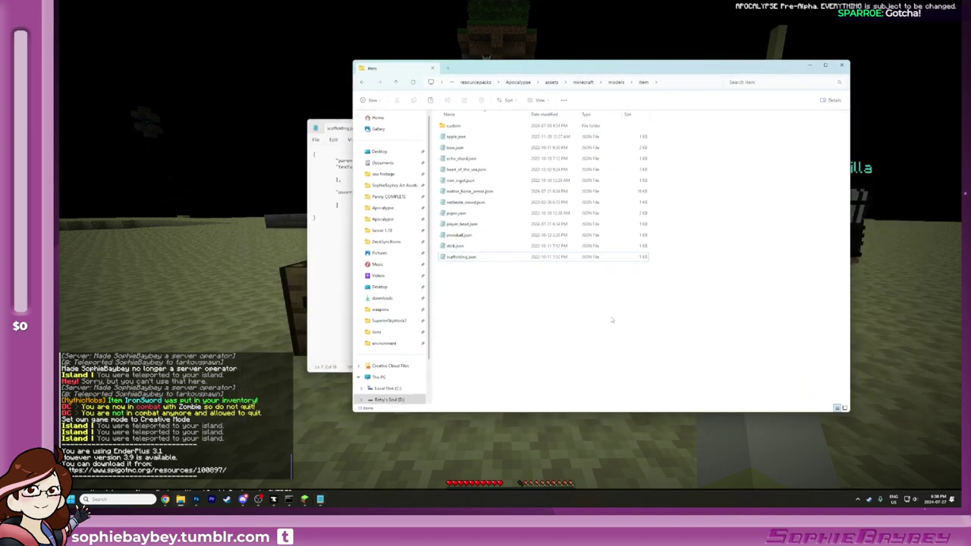
{"action": "mouse_move", "coordinate": [181, 499]}
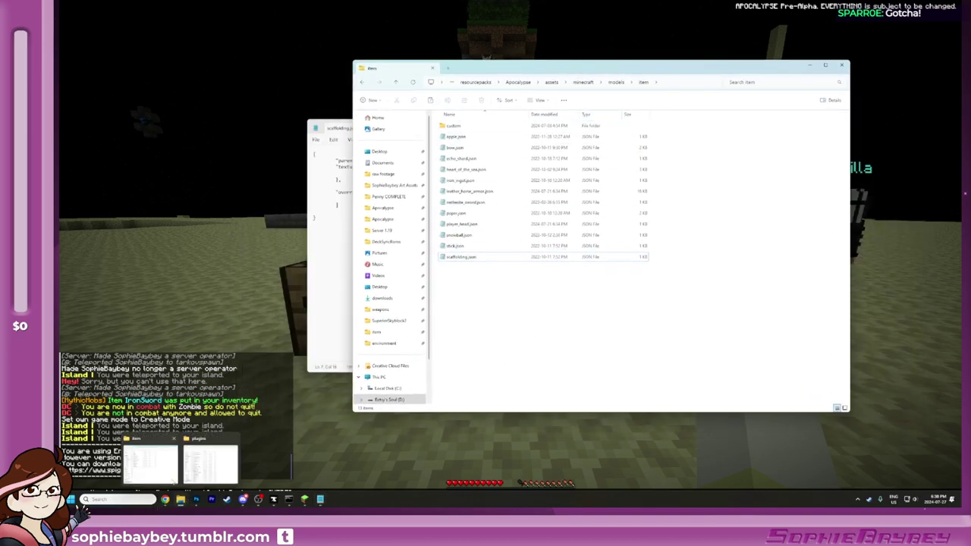
{"action": "left_click", "coordinate": [151, 460]}
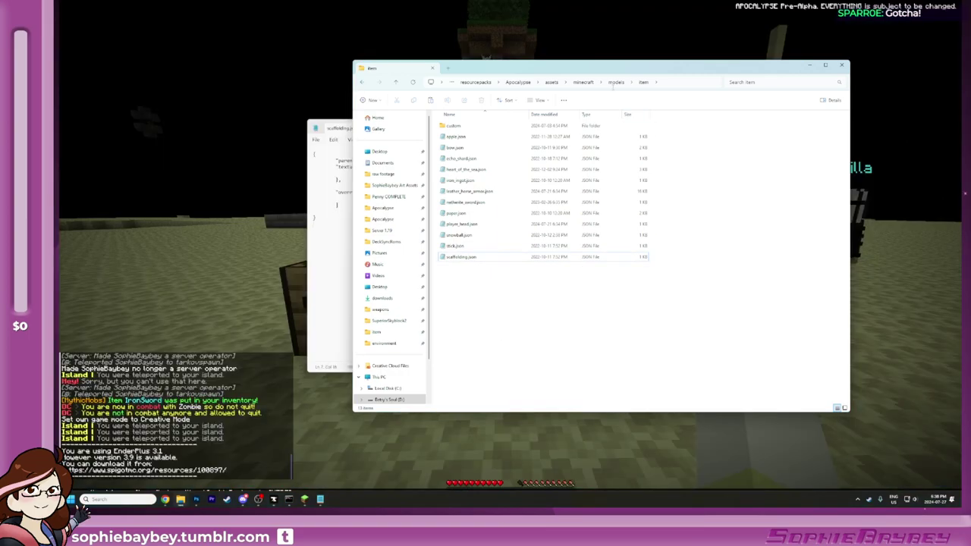
{"action": "left_click", "coordinate": [447, 67]}
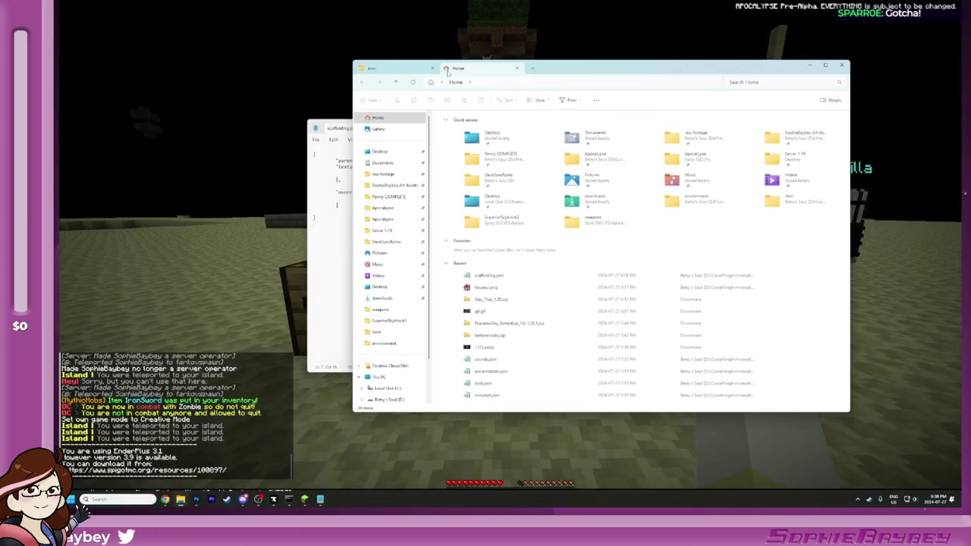
{"action": "left_click", "coordinate": [664, 84]}
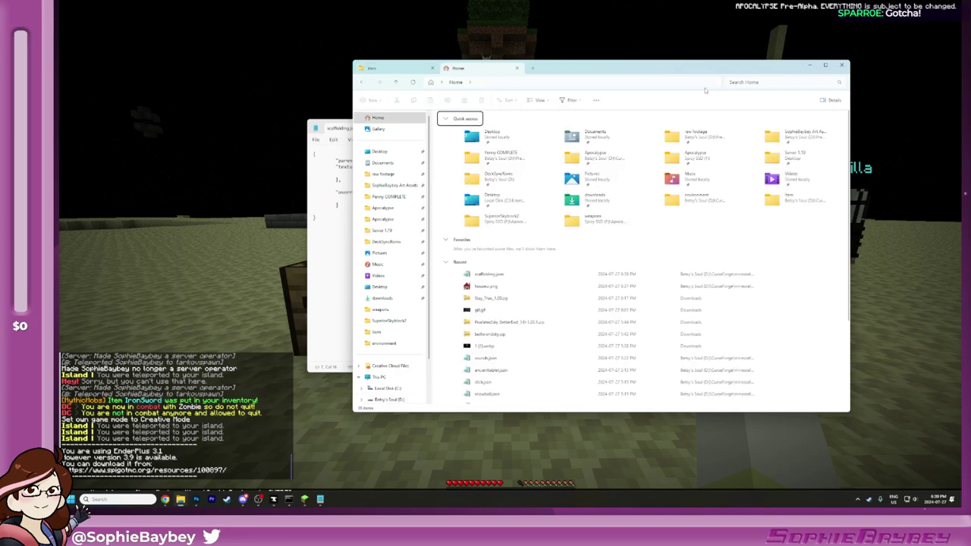
{"action": "left_click", "coordinate": [666, 84]}
{"action": "key", "text": "ctrl+v"}
{"action": "key", "text": "Return"}
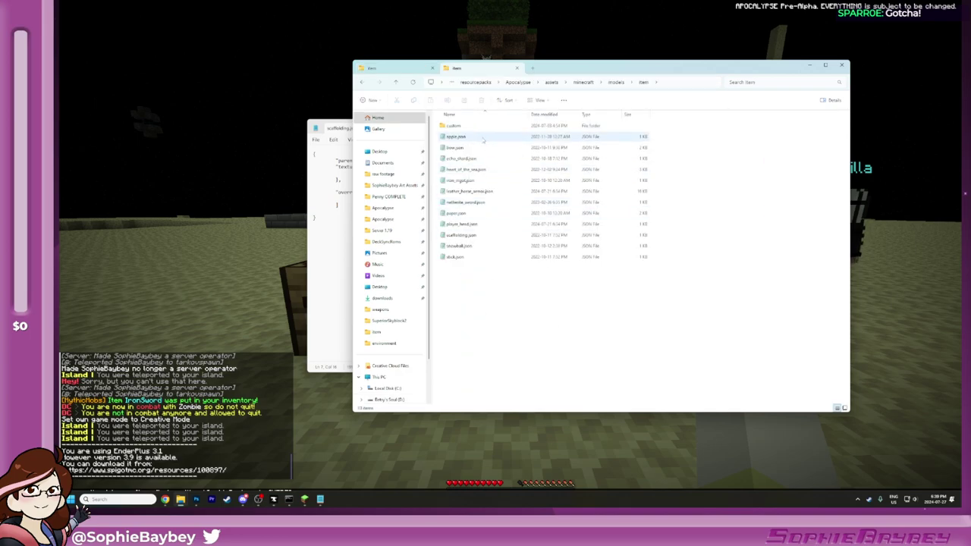
Step: Navigate the second tab to the minecraft/textures/item folder
{"action": "left_click", "coordinate": [583, 82]}
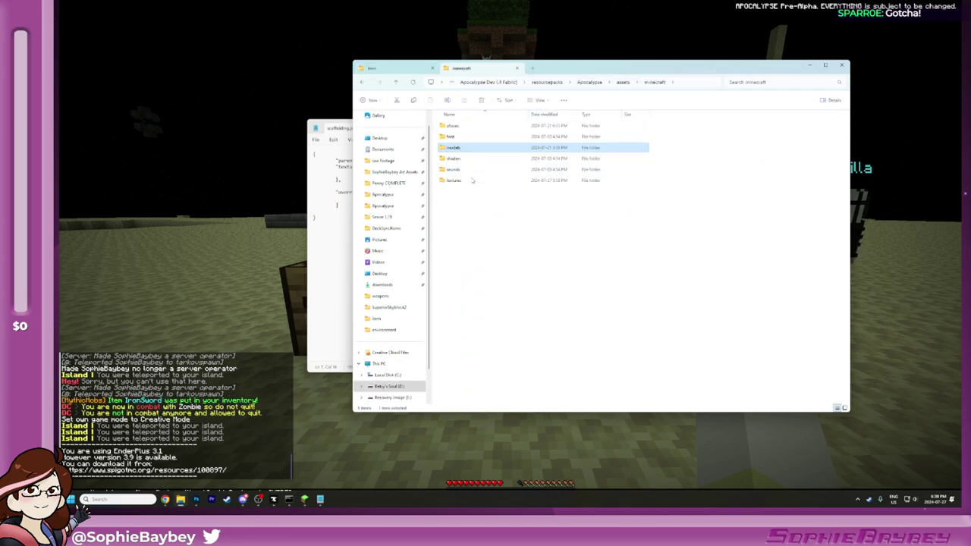
{"action": "double_click", "coordinate": [474, 180]}
{"action": "double_click", "coordinate": [467, 147]}
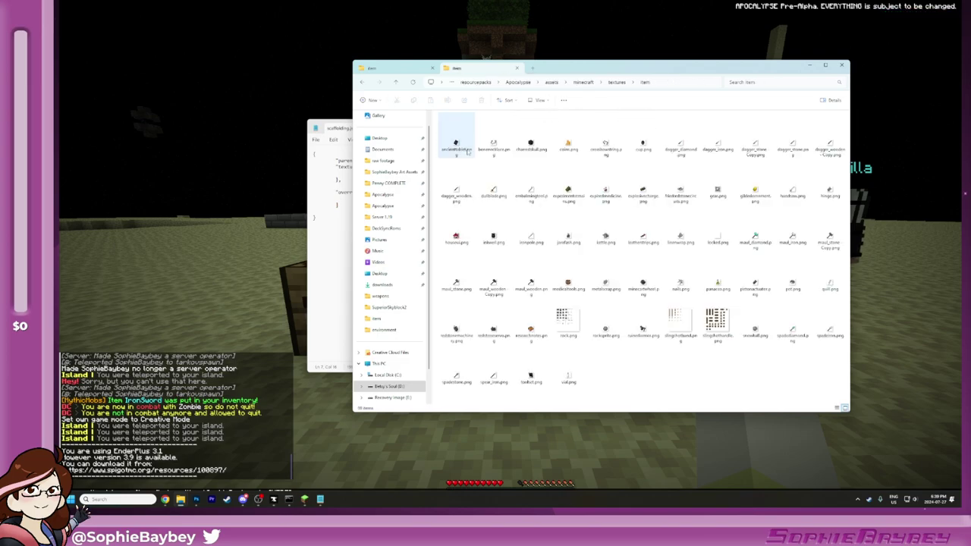
{"action": "key", "text": "alt+Left"}
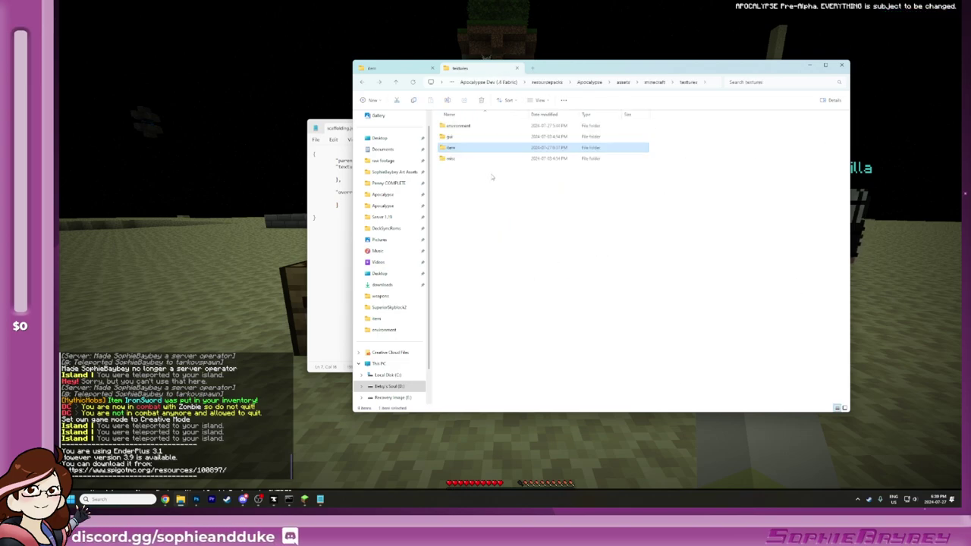
{"action": "double_click", "coordinate": [489, 150]}
{"action": "left_click_drag", "start_coordinate": [557, 69], "coordinate": [507, 80]}
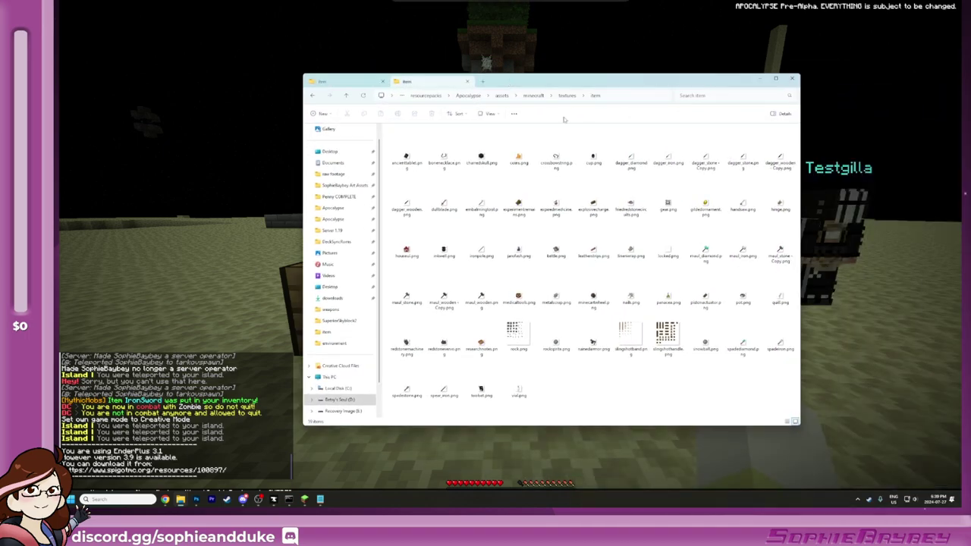
Step: Return to the models/item tab and arrange the File Explorer and scaffolding.json windows side by side
{"action": "left_click", "coordinate": [345, 82]}
{"action": "left_click", "coordinate": [379, 95]}
{"action": "left_click", "coordinate": [500, 318]}
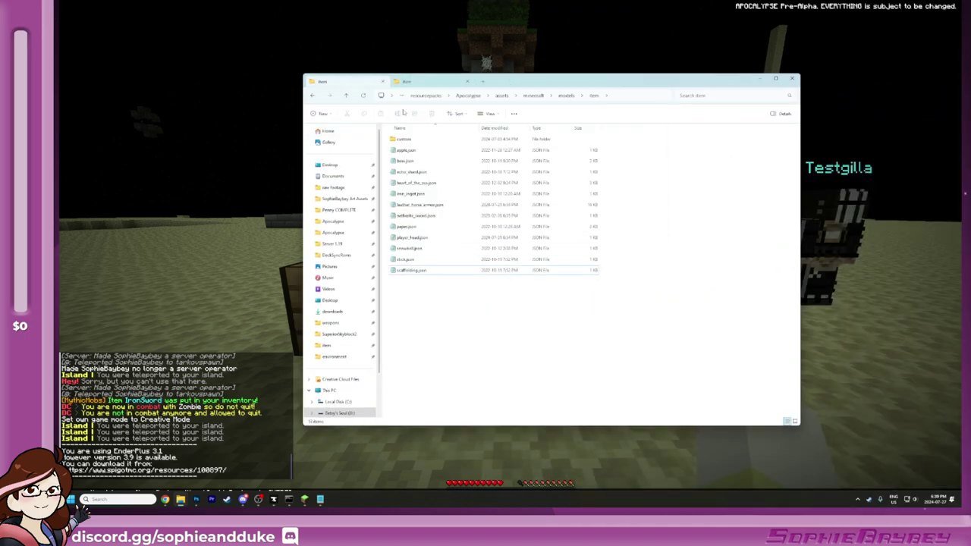
{"action": "left_click_drag", "start_coordinate": [541, 82], "coordinate": [712, 92]}
{"action": "left_click", "coordinate": [427, 284]}
{"action": "left_click_drag", "start_coordinate": [455, 127], "coordinate": [356, 123]}
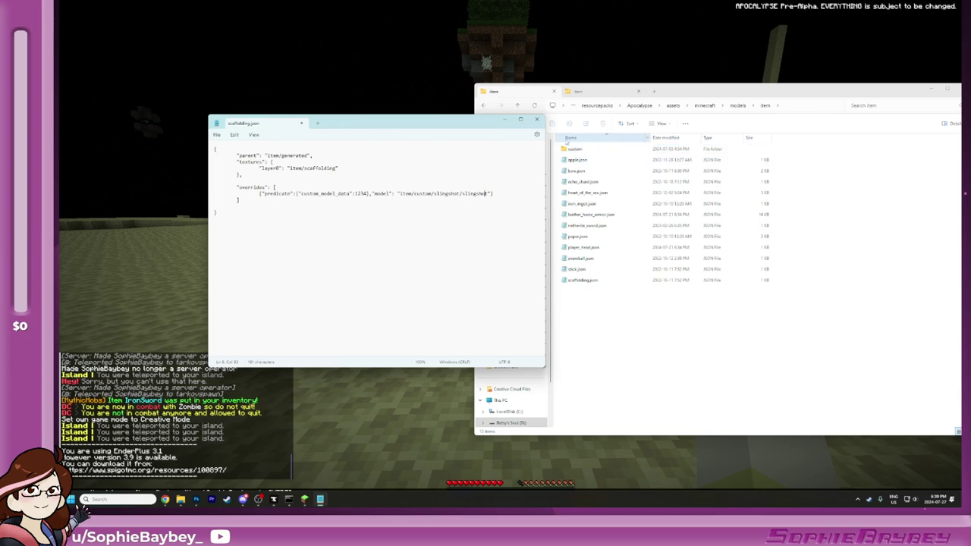
Step: Change the override's model path in scaffolding.json to item/custom/UI/houseui and save the file
{"action": "left_click", "coordinate": [433, 193]}
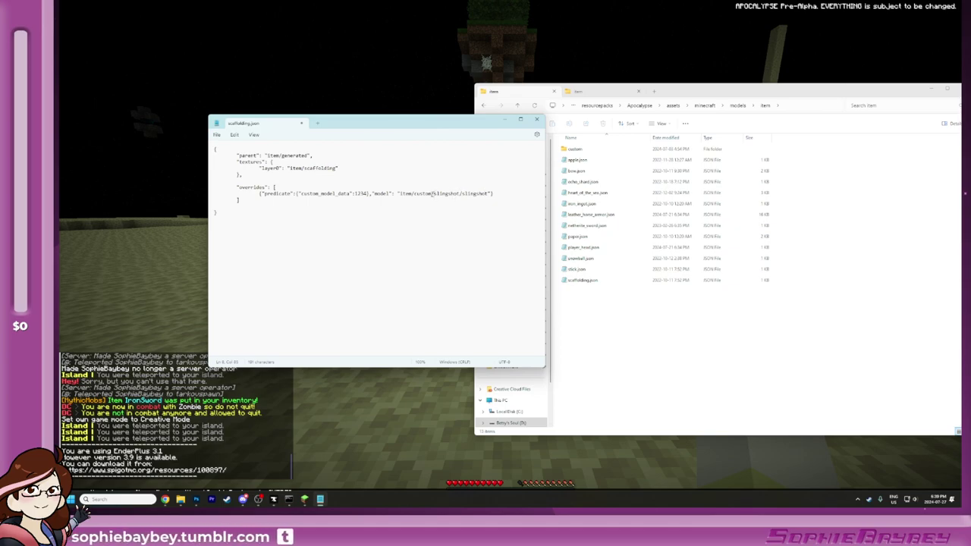
{"action": "left_click_drag", "start_coordinate": [417, 196], "coordinate": [433, 195]}
{"action": "key", "text": "BackSpace"}
{"action": "left_click_drag", "start_coordinate": [469, 194], "coordinate": [446, 198]}
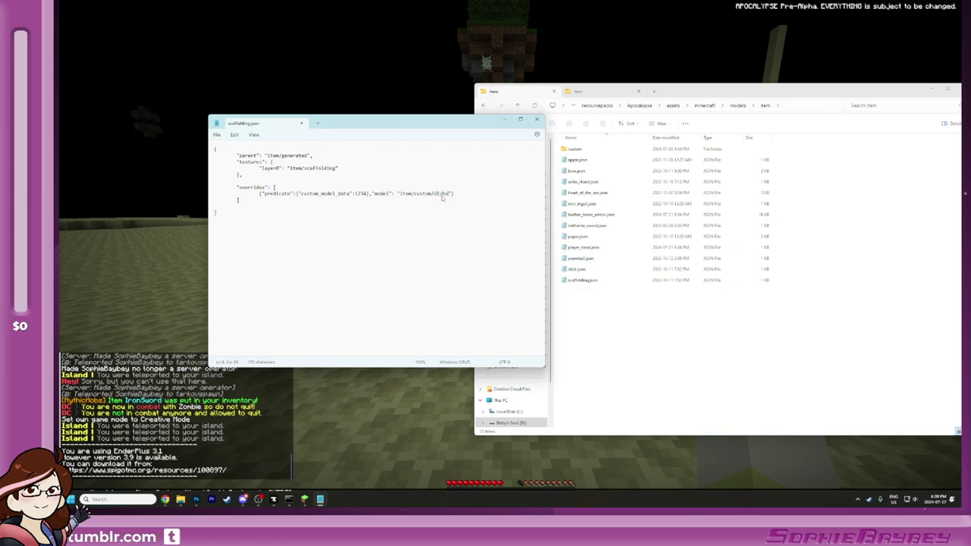
{"action": "type", "text": "houses1"}
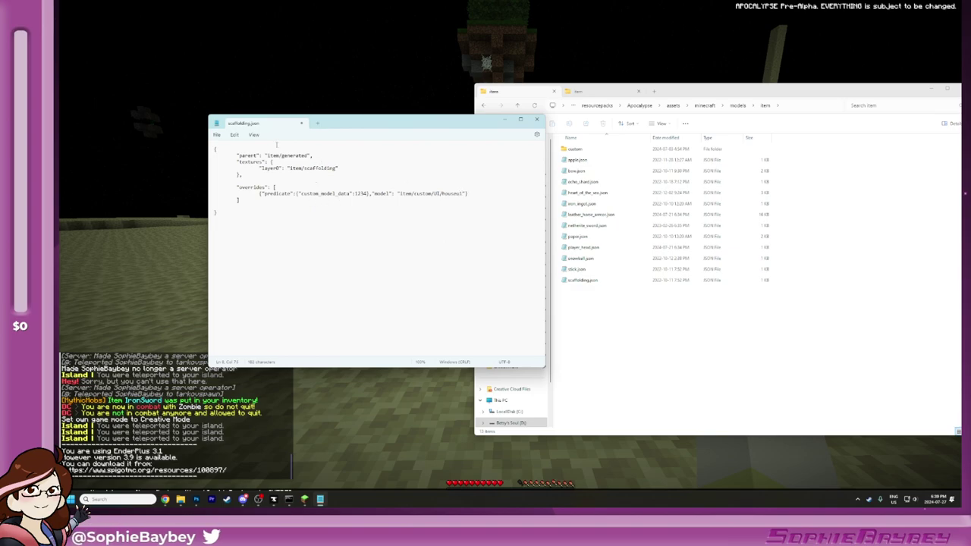
{"action": "left_click", "coordinate": [216, 135]}
{"action": "left_click", "coordinate": [229, 183]}
{"action": "left_click", "coordinate": [705, 369]}
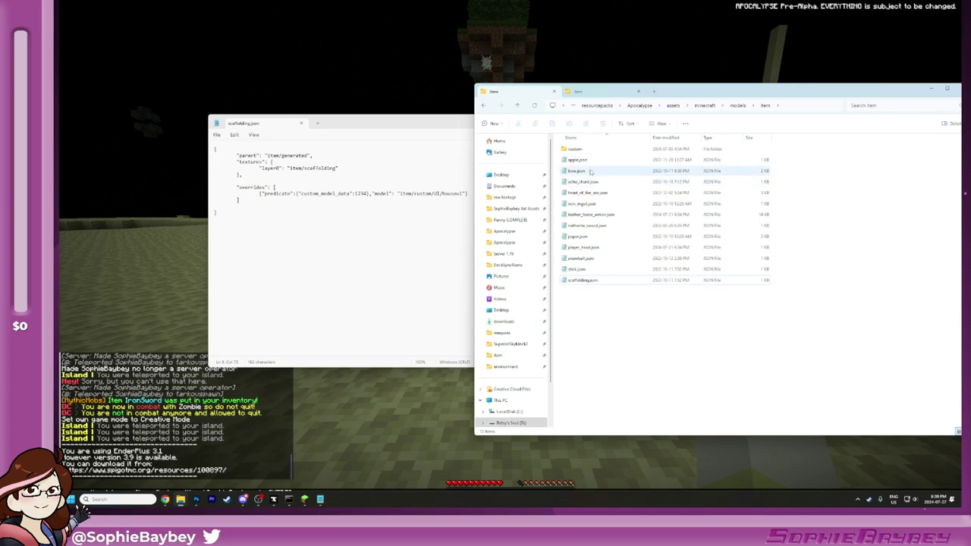
Step: Create a folder named UI inside models/item/custom and open it
{"action": "double_click", "coordinate": [586, 152]}
{"action": "left_click_drag", "start_coordinate": [716, 92], "coordinate": [500, 92]}
{"action": "right_click", "coordinate": [392, 231]}
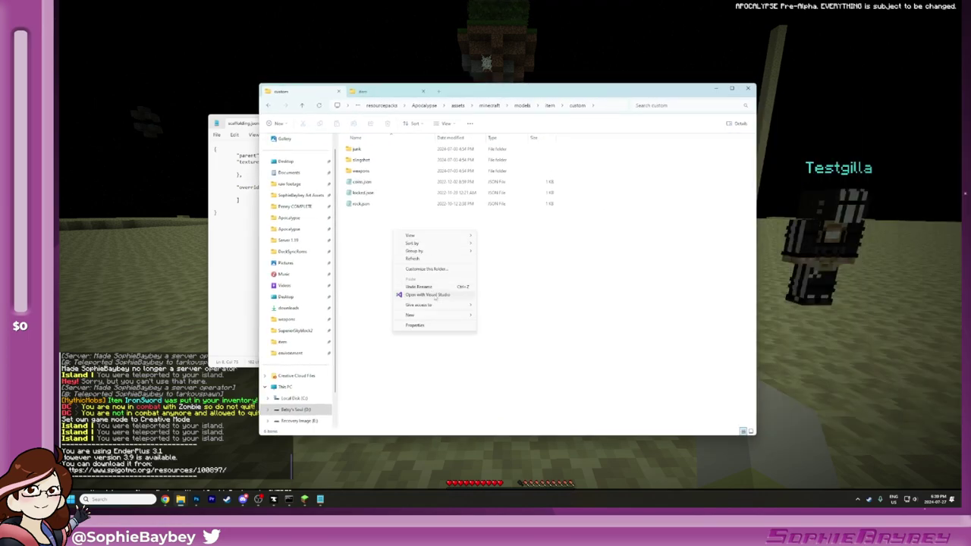
{"action": "mouse_move", "coordinate": [425, 314]}
{"action": "left_click", "coordinate": [511, 318]}
{"action": "type", "text": "h"}
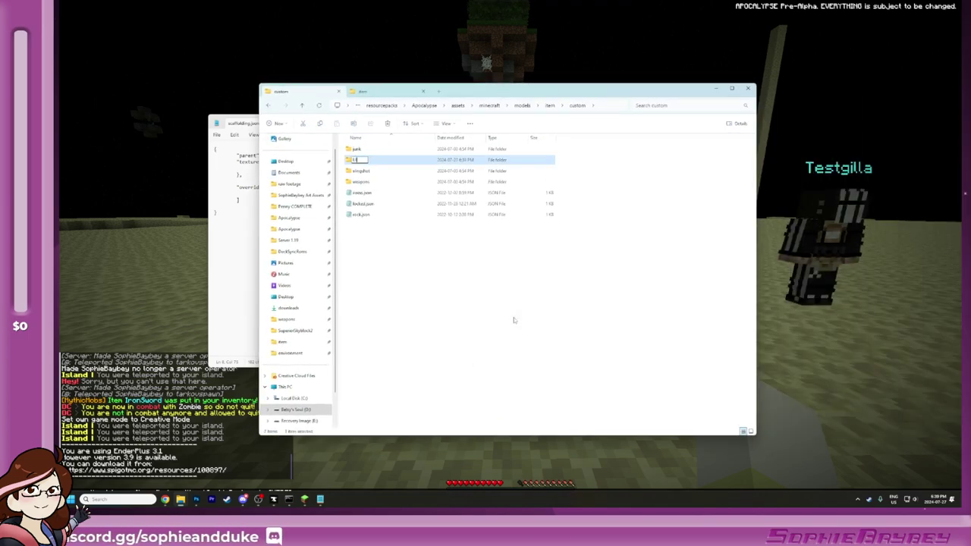
{"action": "type", "text": "I"}
{"action": "key", "text": "Return"}
{"action": "key", "text": "Return"}
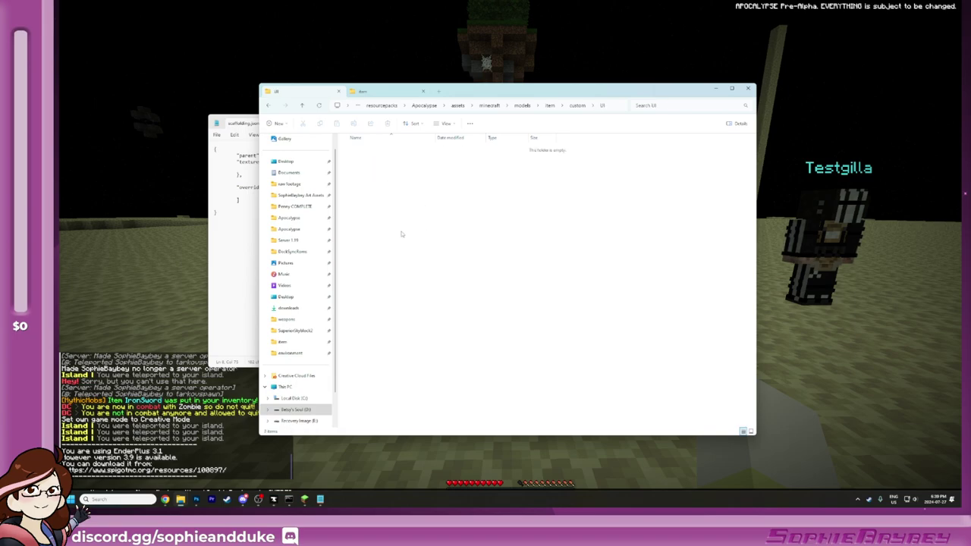
Step: Look through the custom model folders, including weapons, for an existing JSON file to use as a template
{"action": "key", "text": "alt+Left"}
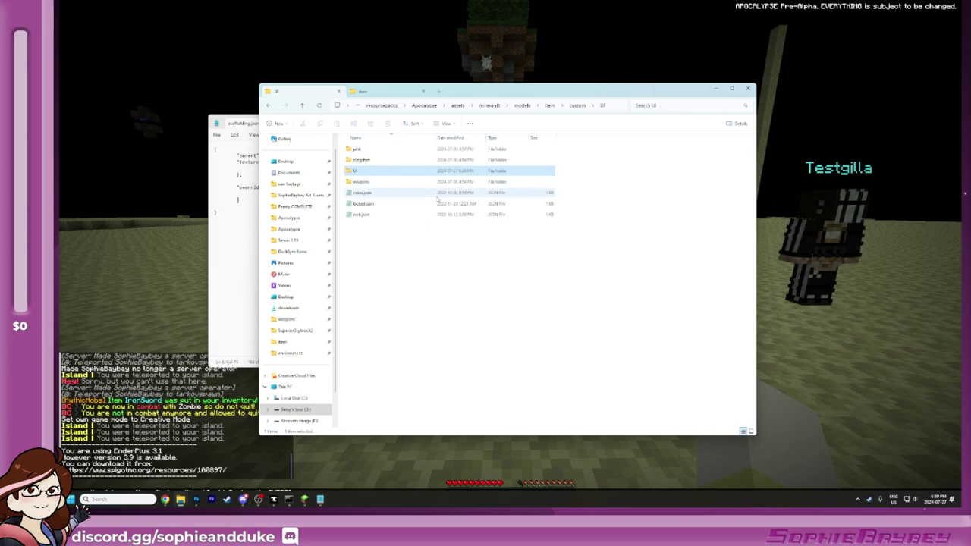
{"action": "double_click", "coordinate": [375, 182]}
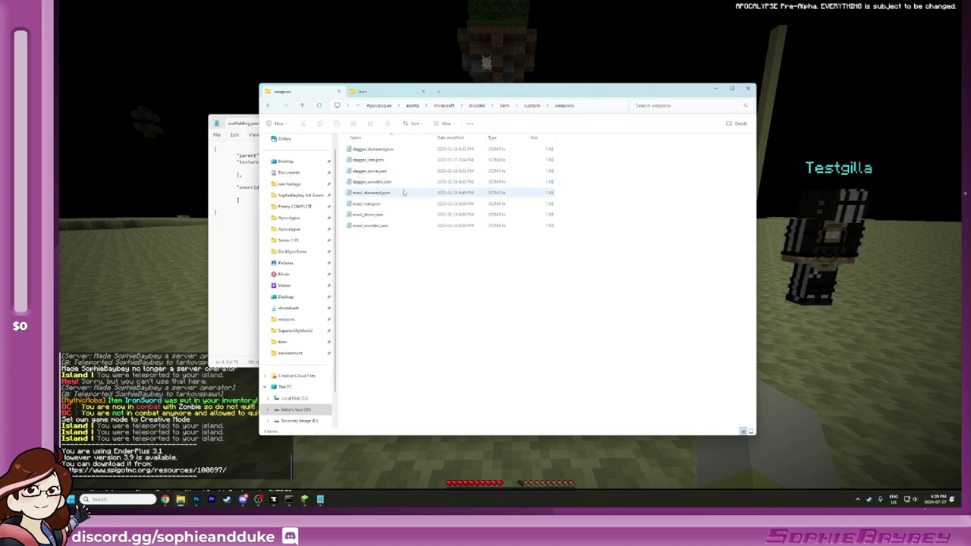
{"action": "key", "text": "alt+Left"}
{"action": "key", "text": "alt+Left"}
{"action": "key", "text": "Return"}
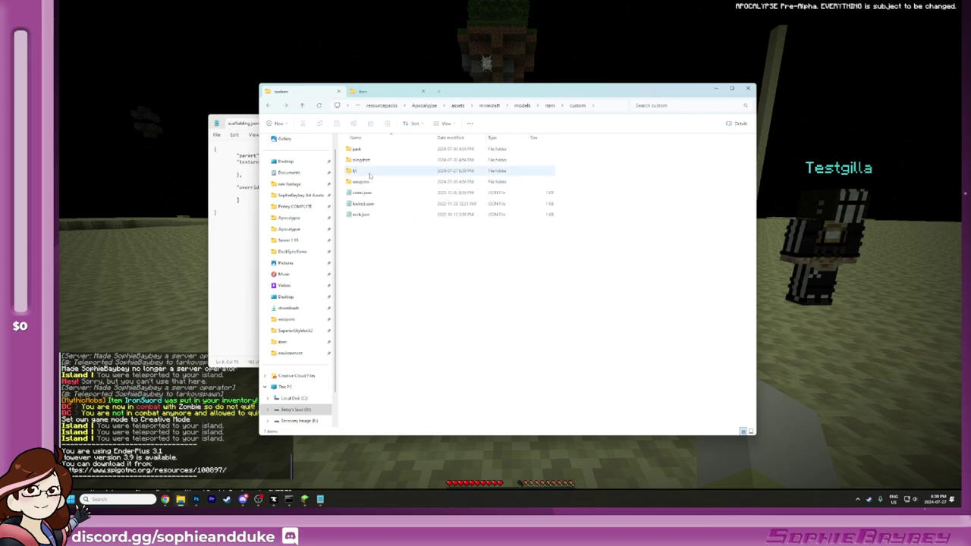
{"action": "double_click", "coordinate": [368, 172]}
{"action": "key", "text": "alt+Left"}
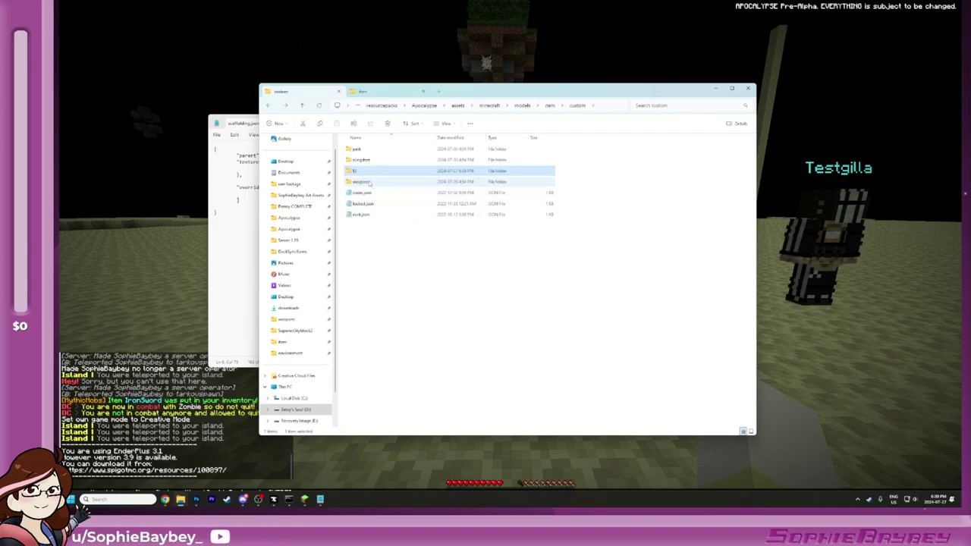
{"action": "double_click", "coordinate": [372, 182]}
{"action": "key", "text": "alt+Left"}
Step: Copy ancienttablet.json from the custom/junk folder into the UI folder and rename the copy houseui.json
{"action": "left_click", "coordinate": [364, 150]}
{"action": "double_click", "coordinate": [364, 151]}
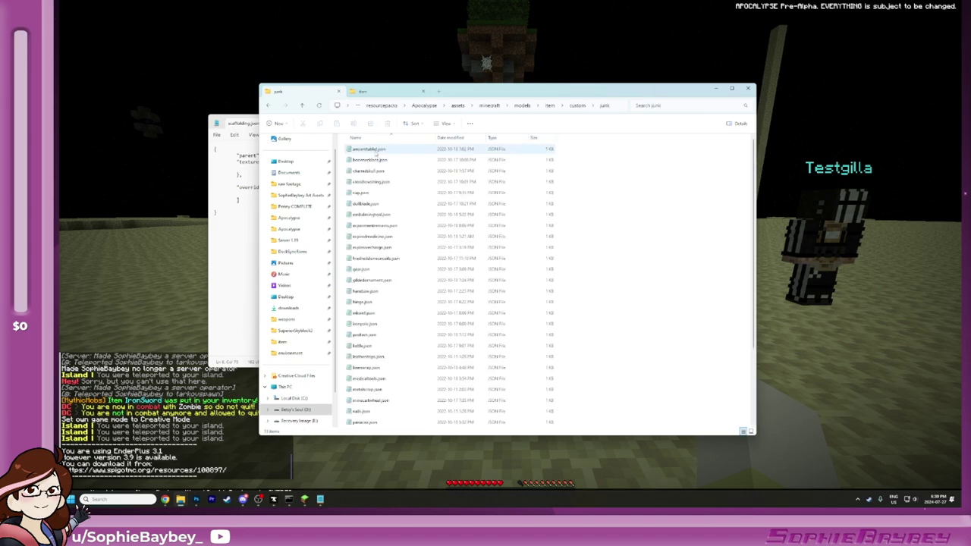
{"action": "key", "text": "alt+Left"}
{"action": "double_click", "coordinate": [367, 171]}
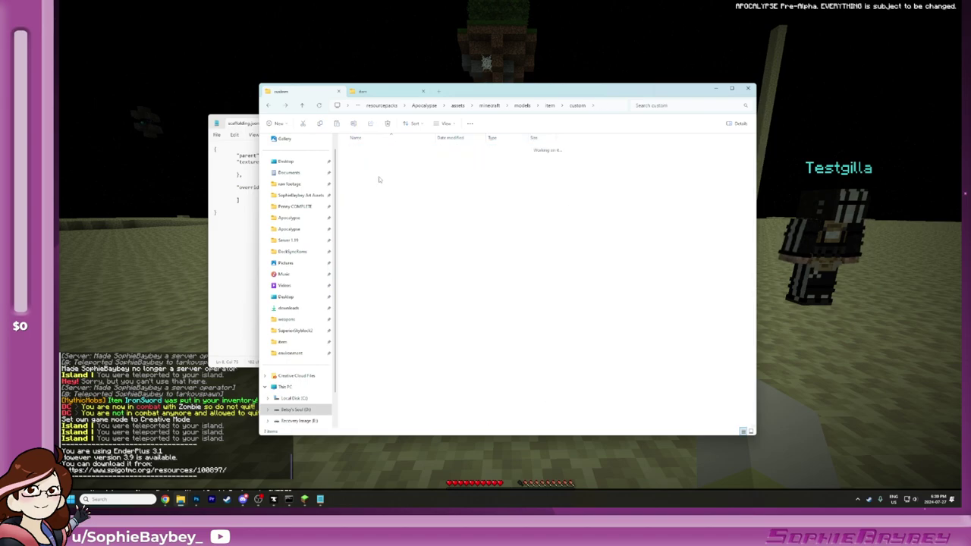
{"action": "left_click", "coordinate": [371, 151]}
{"action": "key", "text": "F2"}
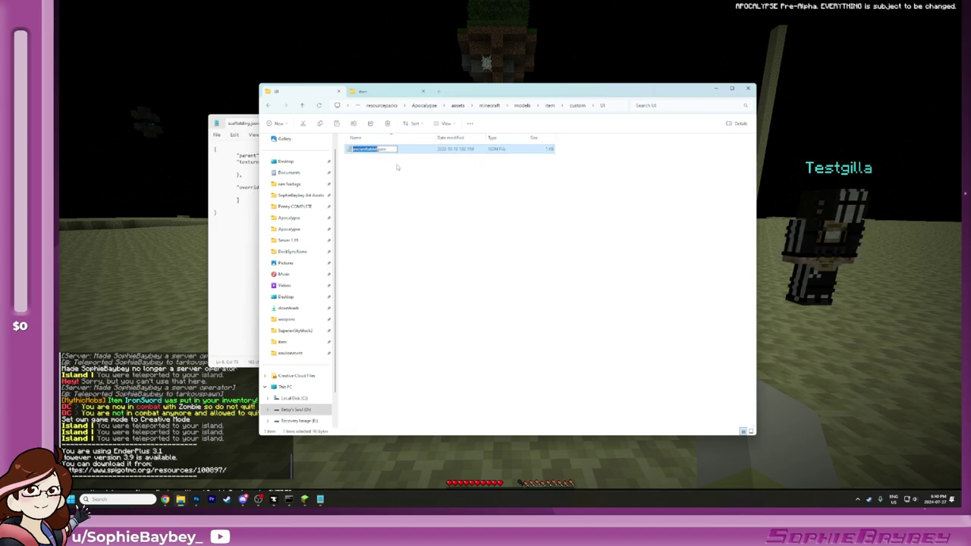
{"action": "type", "text": "houseui"}
{"action": "key", "text": "Return"}
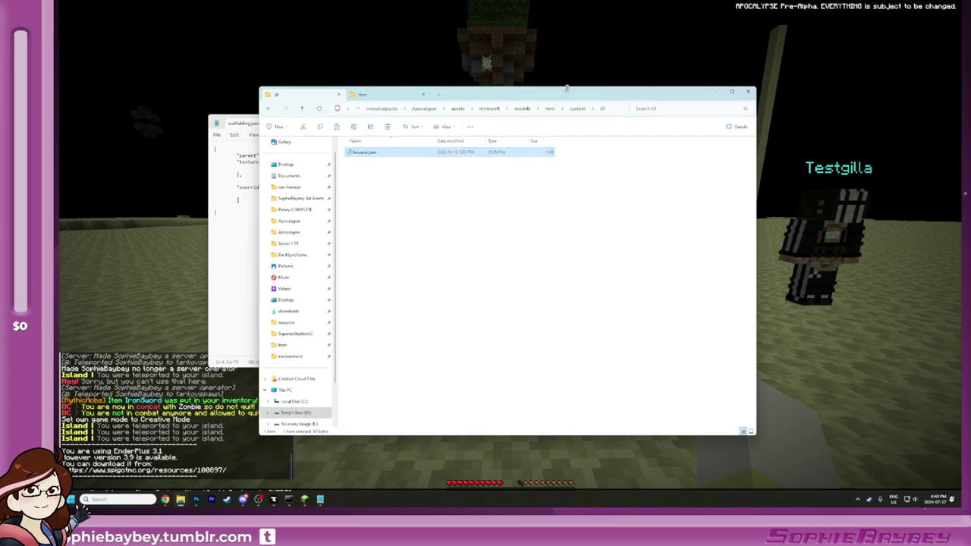
Step: Open houseui.json in Notepad, set its layer0 texture to item/houseui, and save the file
{"action": "left_click_drag", "start_coordinate": [502, 88], "coordinate": [597, 96]}
{"action": "double_click", "coordinate": [459, 155]}
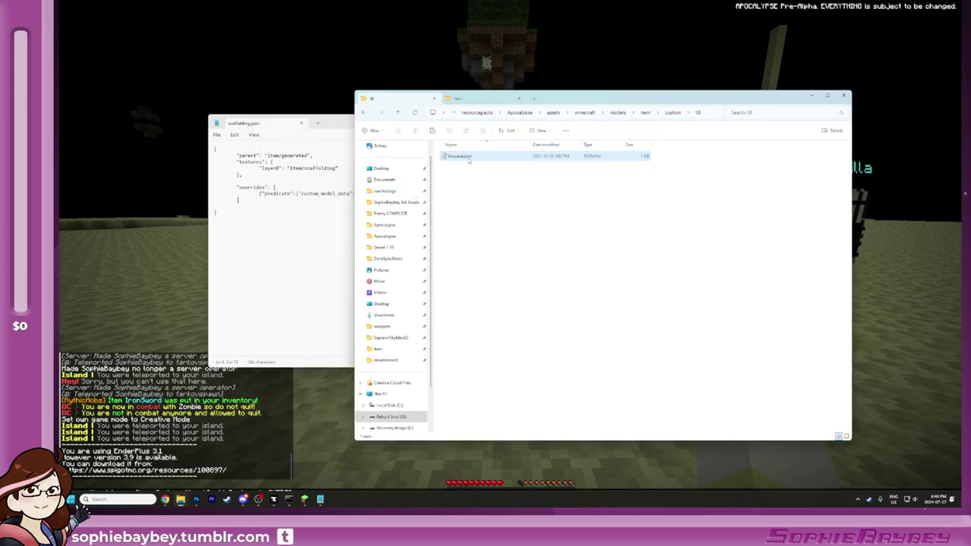
{"action": "left_click_drag", "start_coordinate": [273, 38], "coordinate": [597, 147]}
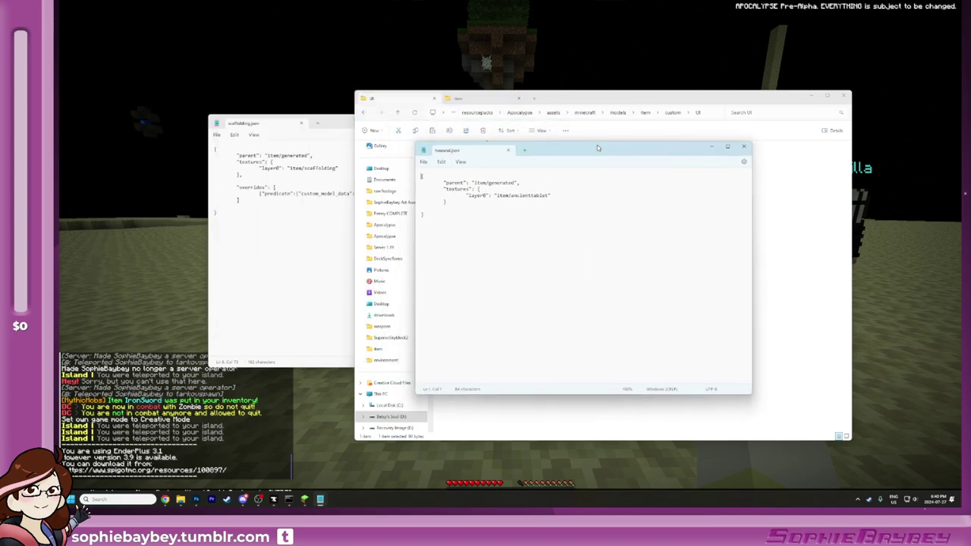
{"action": "left_click_drag", "start_coordinate": [548, 196], "coordinate": [513, 197]}
{"action": "type", "text": "houseu"}
{"action": "left_click", "coordinate": [539, 196]}
{"action": "left_click", "coordinate": [423, 162]}
{"action": "left_click", "coordinate": [432, 206]}
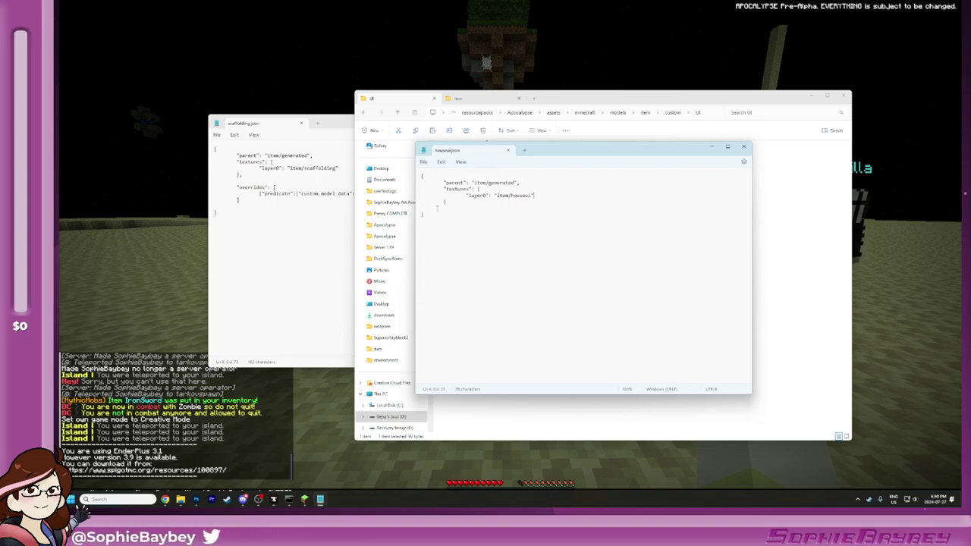
Step: Switch to Minecraft and check the home teleport item in the inventory
{"action": "left_click", "coordinate": [152, 269]}
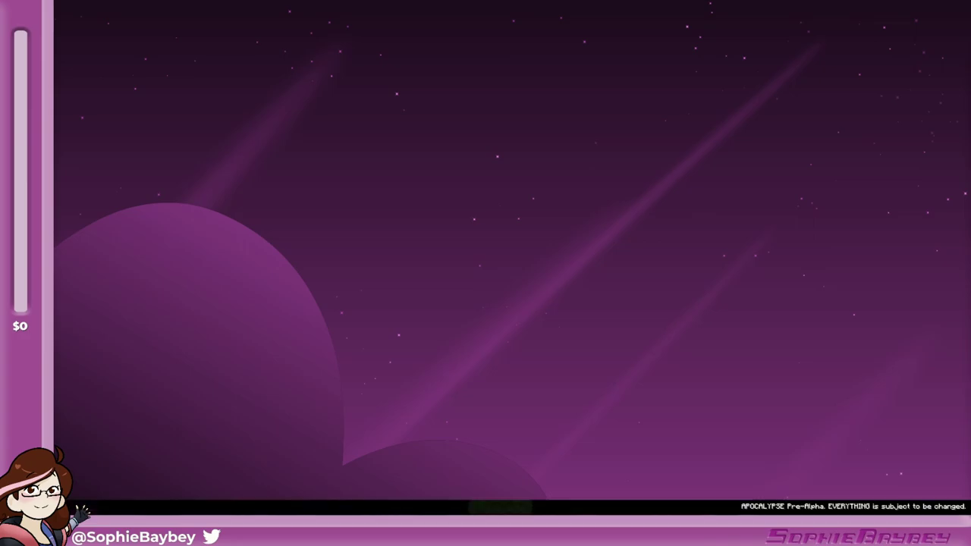
{"action": "key", "text": "w"}
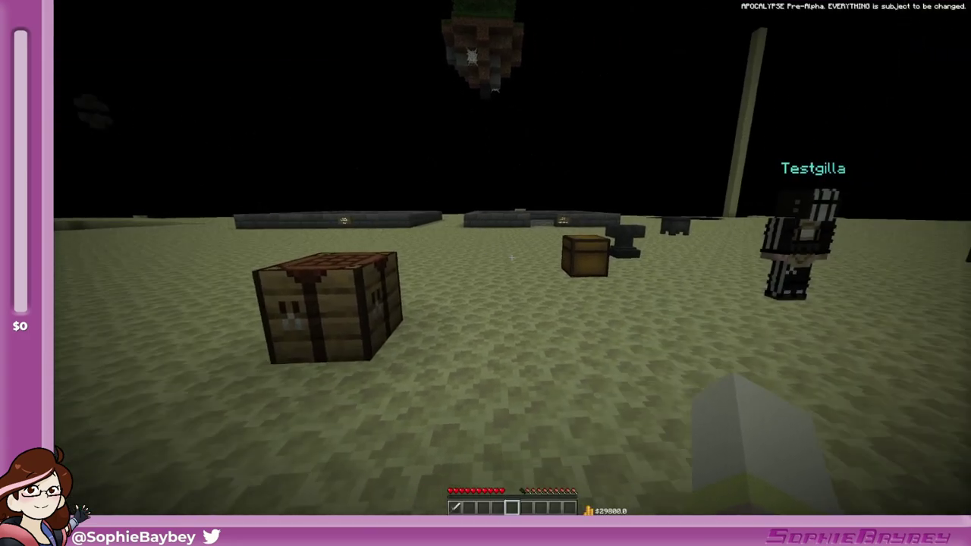
{"action": "key", "text": "Escape"}
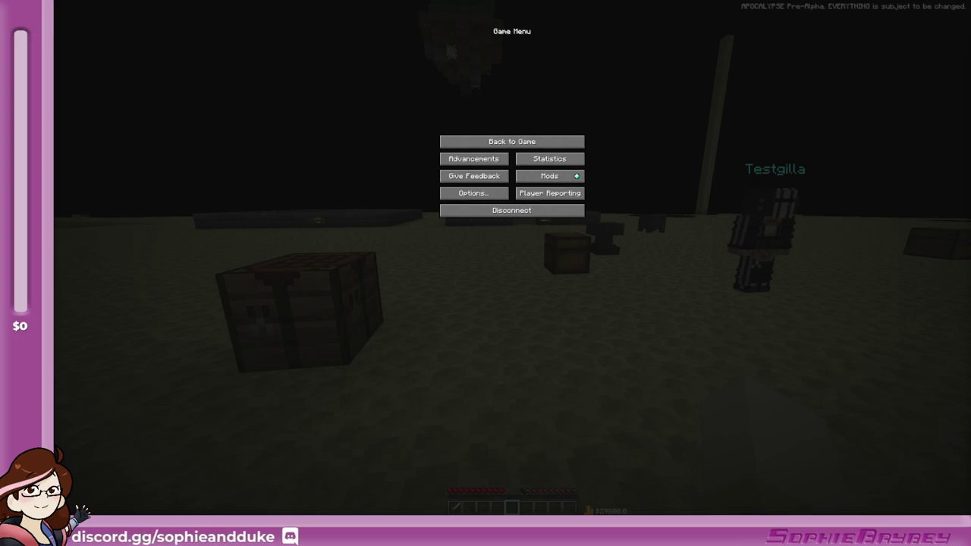
{"action": "left_click", "coordinate": [511, 141]}
{"action": "key", "text": "s"}
{"action": "key", "text": "w"}
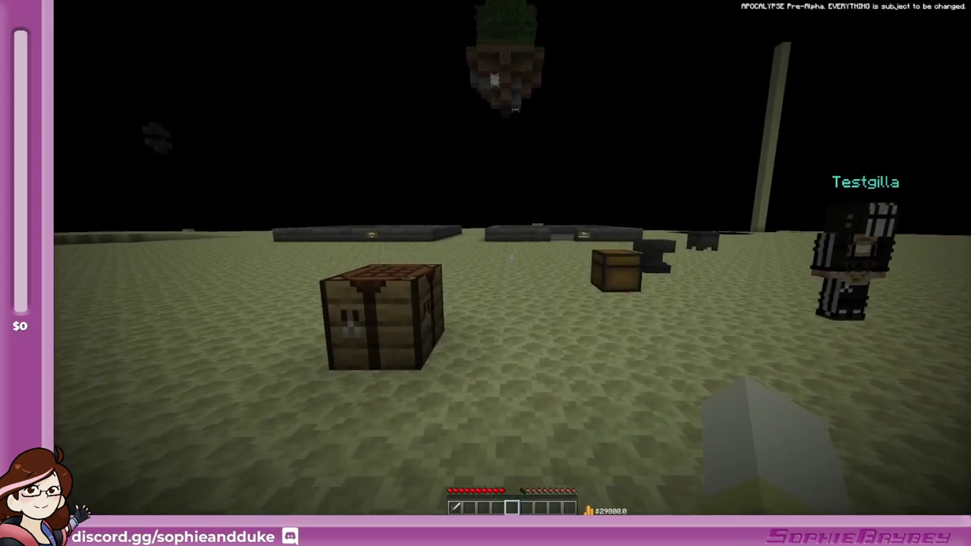
{"action": "key", "text": "e"}
{"action": "key", "text": "e"}
{"action": "key", "text": "Escape"}
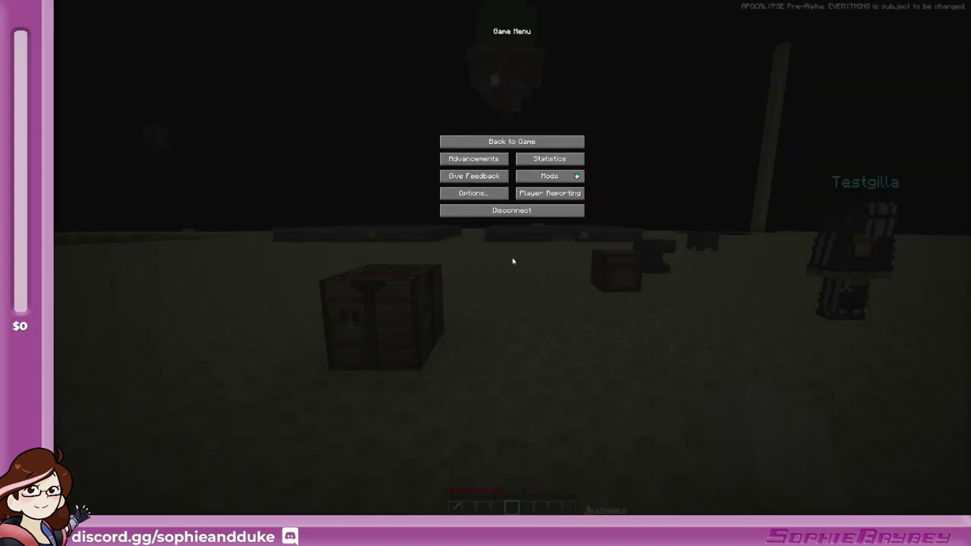
{"action": "key", "text": "Escape"}
Step: Run the ItemJoin menu command to view the plugin's menu, and inspect the home item in the player inventory
{"action": "key", "text": "t"}
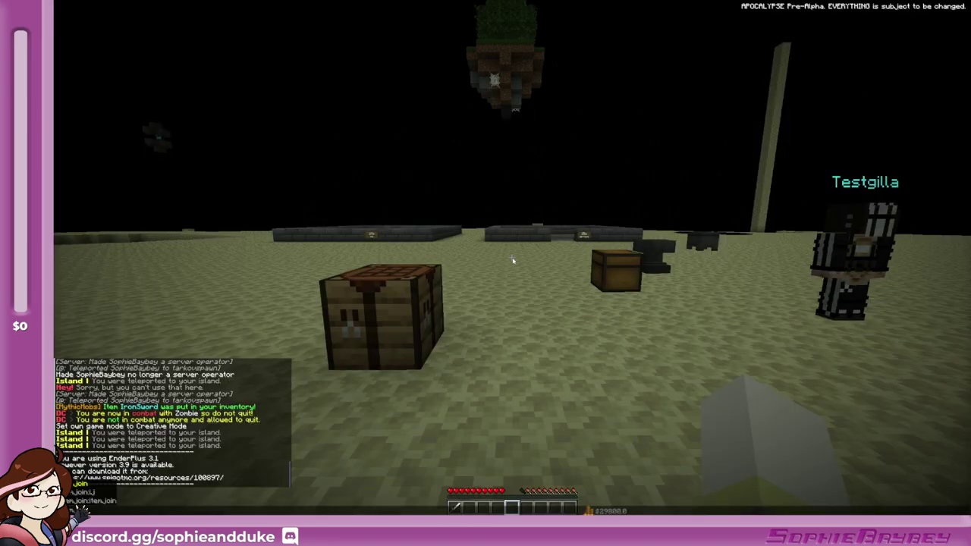
{"action": "key", "text": "Return"}
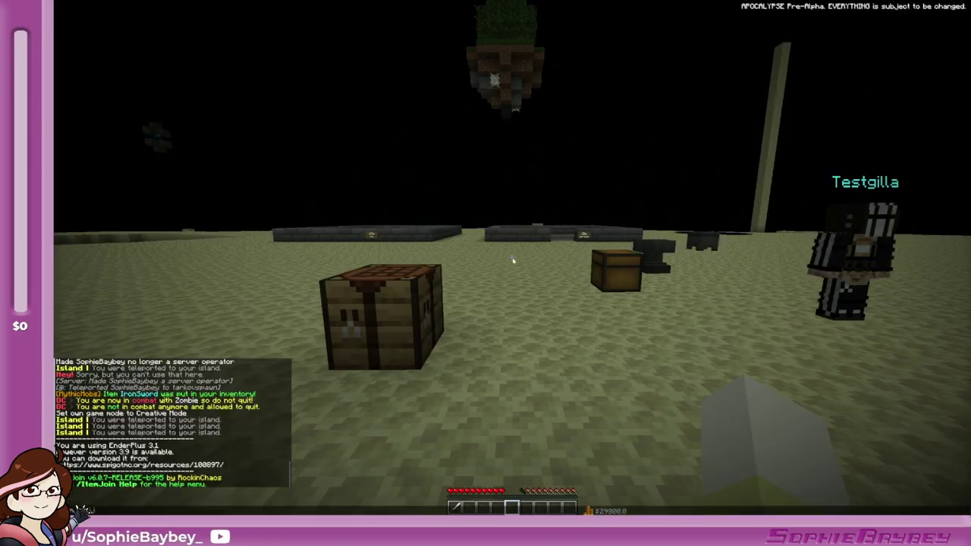
{"action": "type", "text": "menu"}
{"action": "key", "text": "Return"}
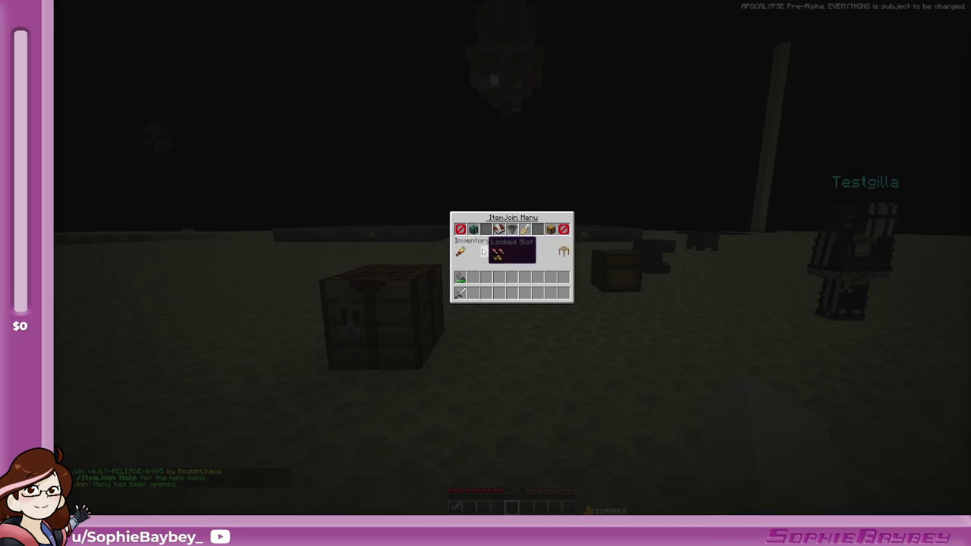
{"action": "key", "text": "e"}
{"action": "key", "text": "e"}
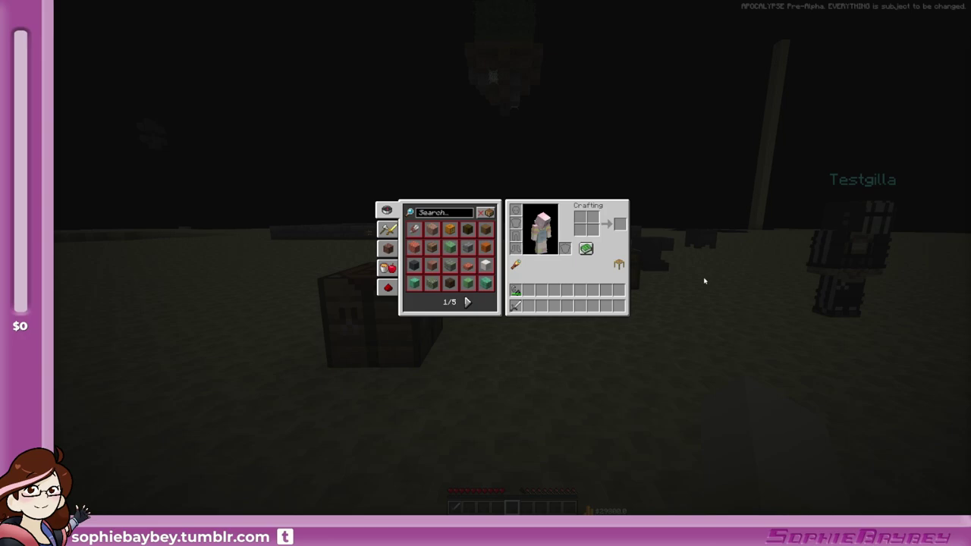
{"action": "key", "text": "e"}
Step: Reopen the ItemJoin menu and open the settings of the existing Scaffolding item with the "ET Go Home" lore for modification
{"action": "key", "text": "t"}
{"action": "key", "text": "Up"}
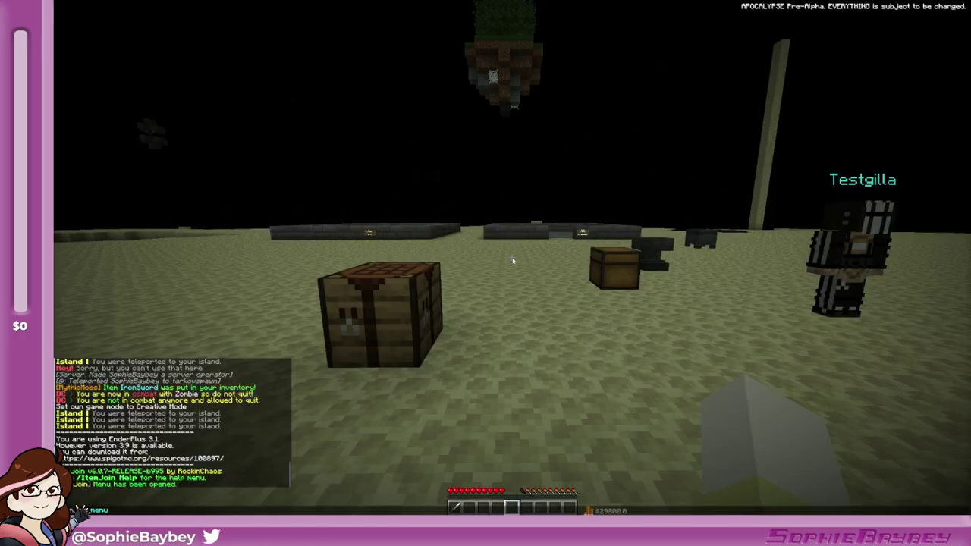
{"action": "key", "text": "Return"}
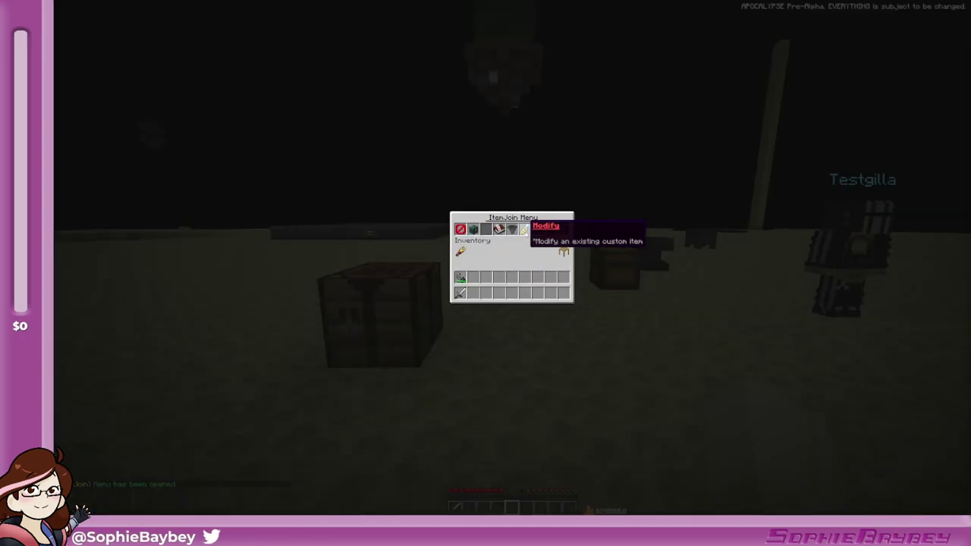
{"action": "left_click", "coordinate": [524, 229]}
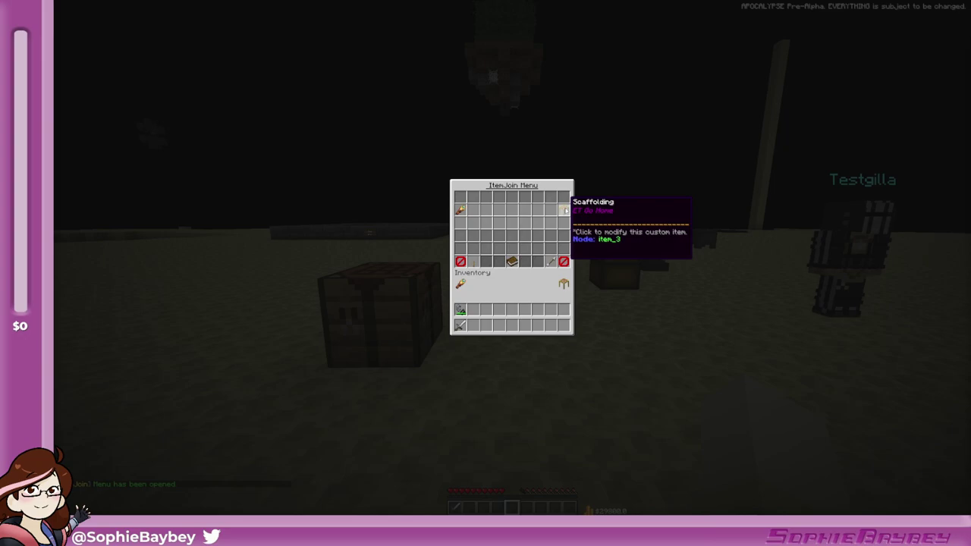
{"action": "left_click", "coordinate": [564, 210]}
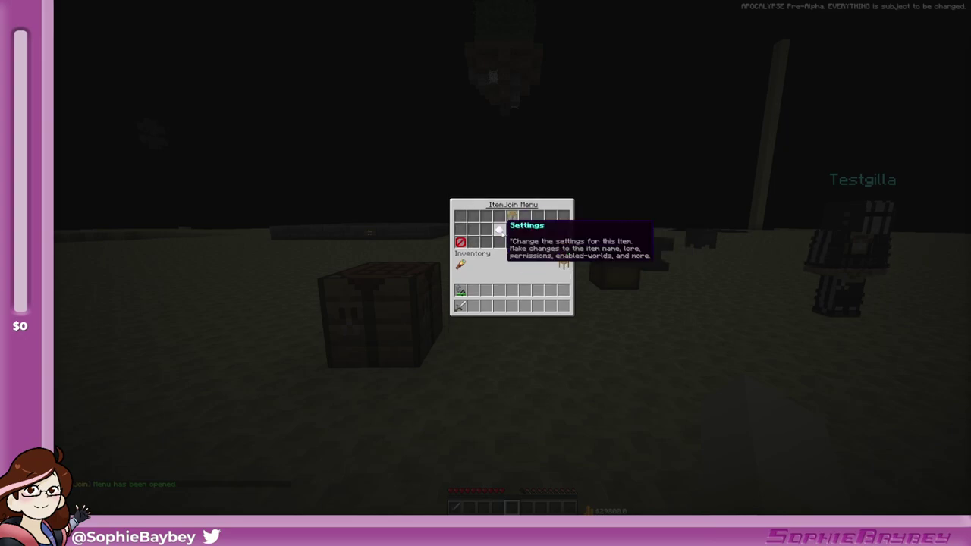
{"action": "left_click", "coordinate": [560, 212]}
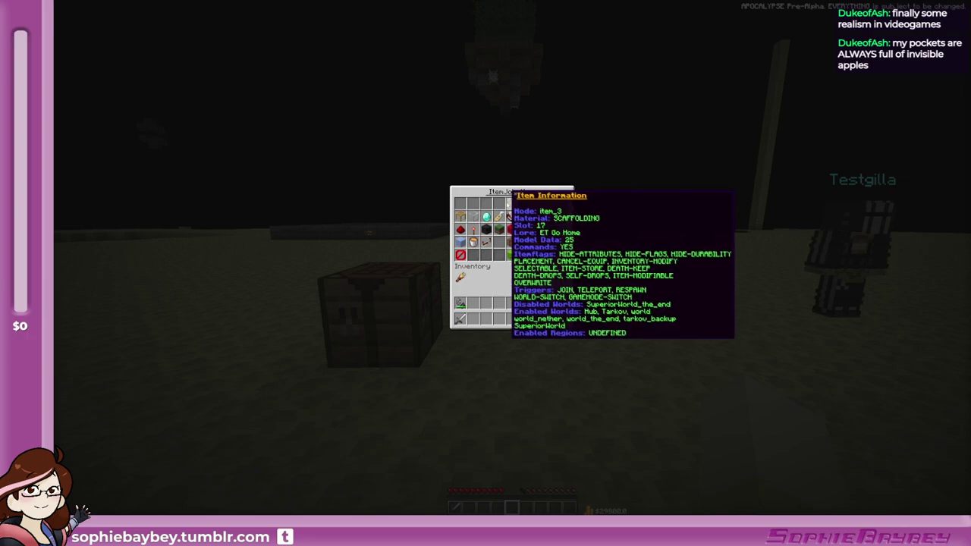
Step: Clear the Scaffolding item's custom model data, set it to 1234, and save the item
{"action": "left_click", "coordinate": [509, 202]}
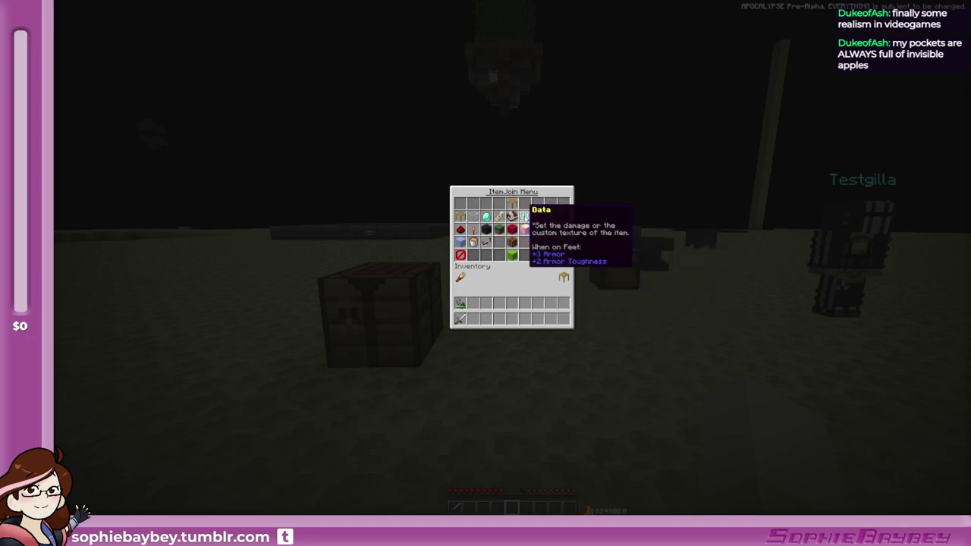
{"action": "left_click", "coordinate": [522, 217]}
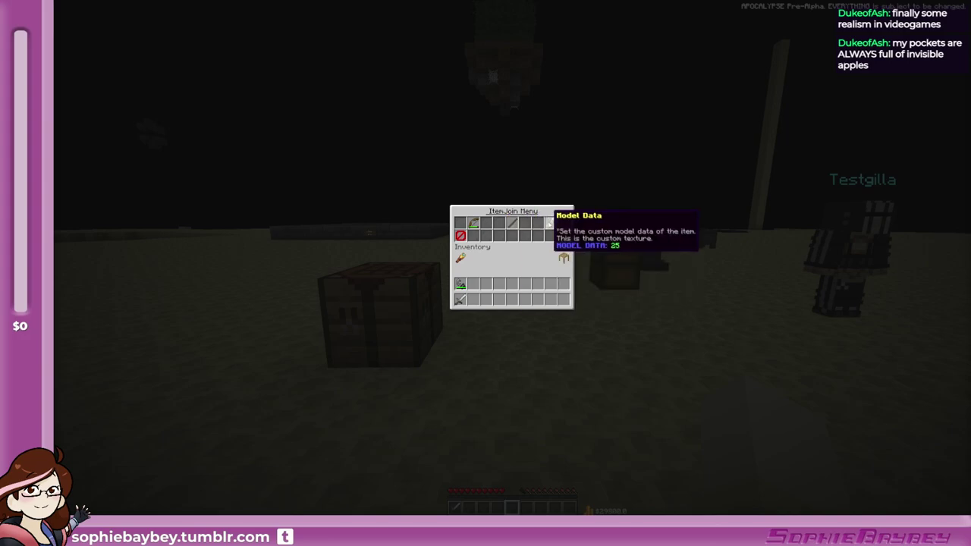
{"action": "left_click", "coordinate": [547, 222]}
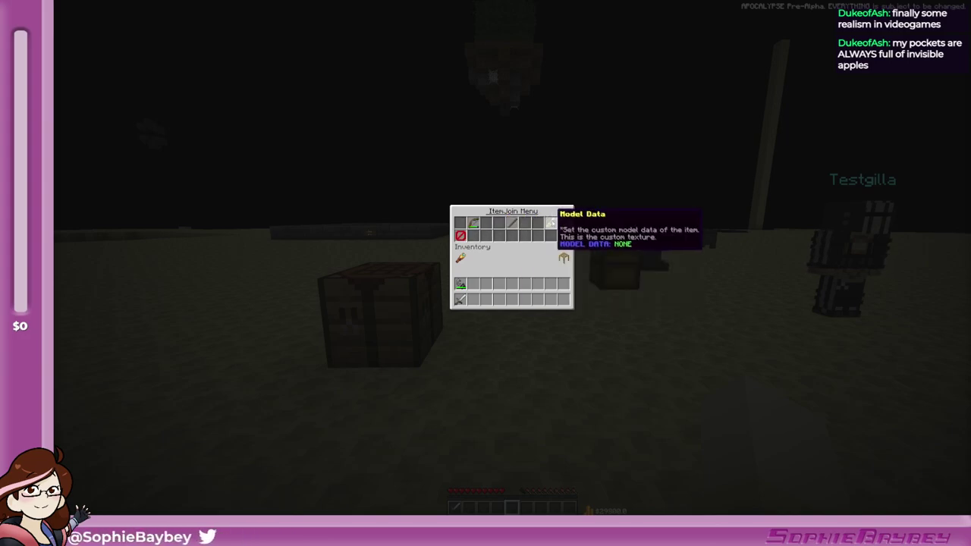
{"action": "left_click", "coordinate": [552, 223]}
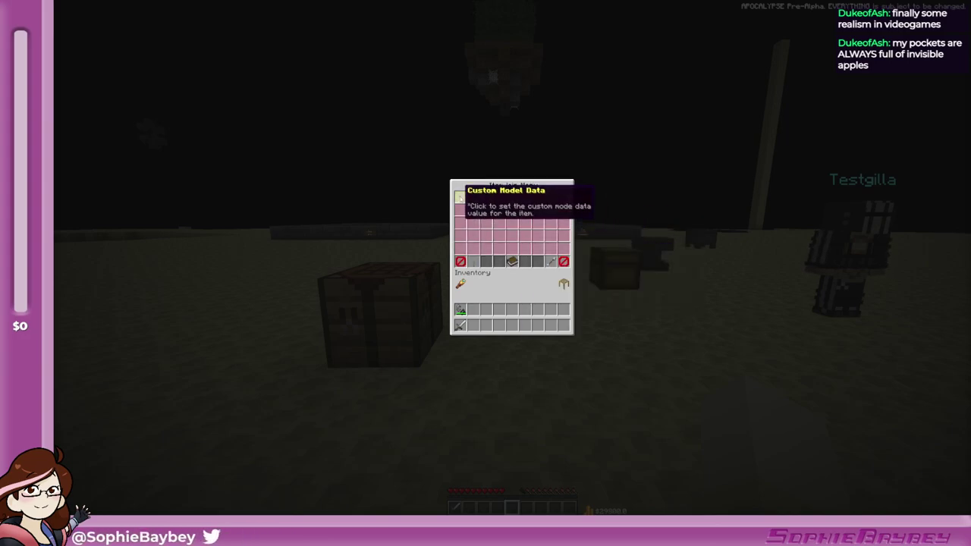
{"action": "left_click", "coordinate": [459, 197]}
{"action": "type", "text": "t1"}
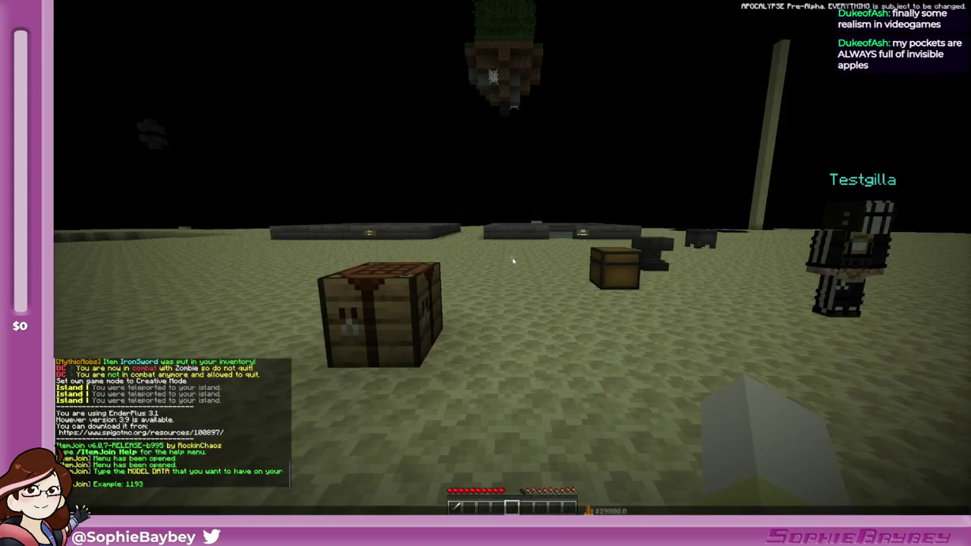
{"action": "key", "text": "Return"}
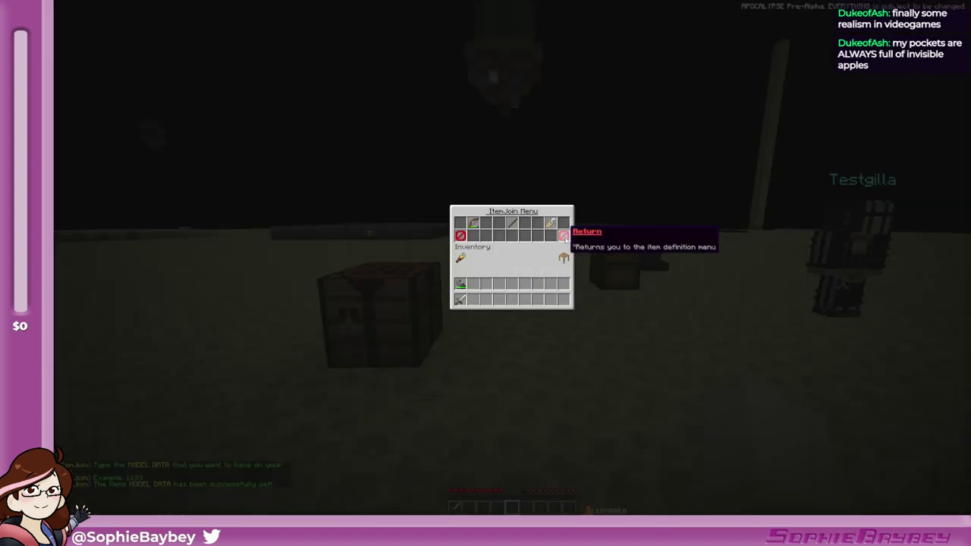
{"action": "left_click", "coordinate": [564, 235]}
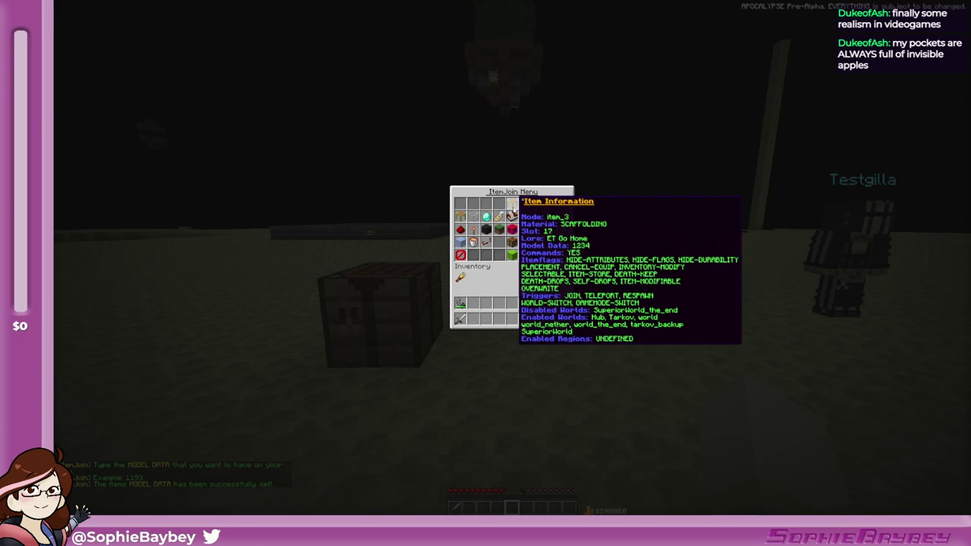
{"action": "left_click", "coordinate": [510, 245]}
Step: Reload the resource packs and check the Scaffolding item's icon in the inventory
{"action": "key", "text": "e"}
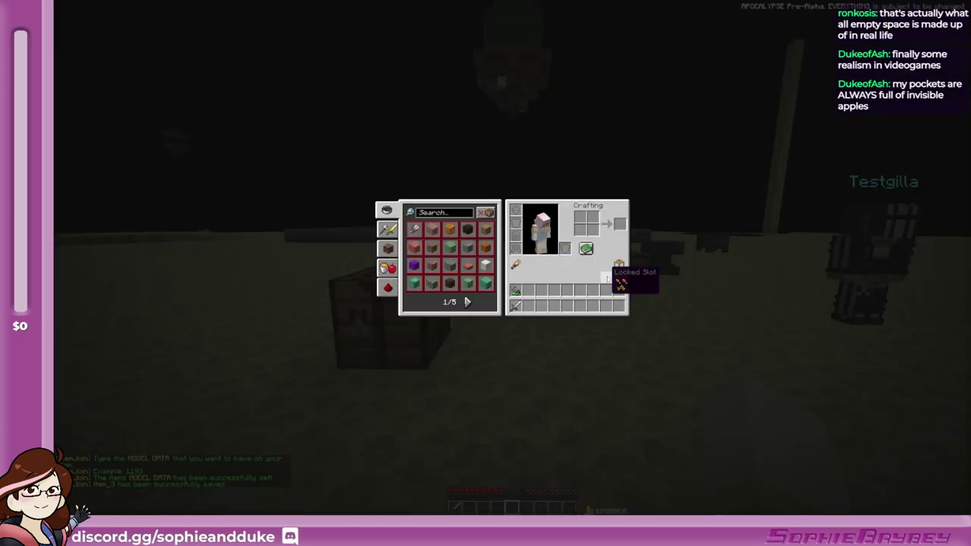
{"action": "key", "text": "e"}
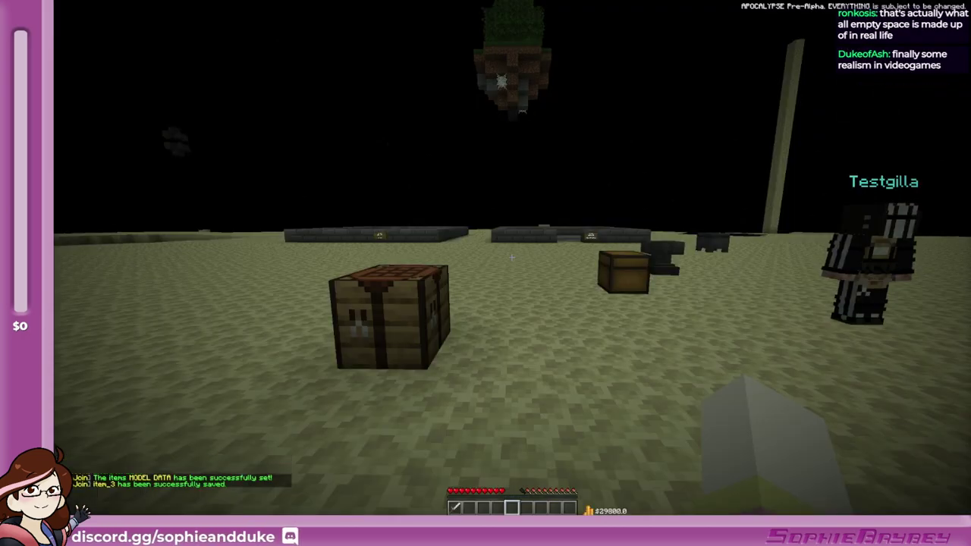
{"action": "key", "text": "F3+t"}
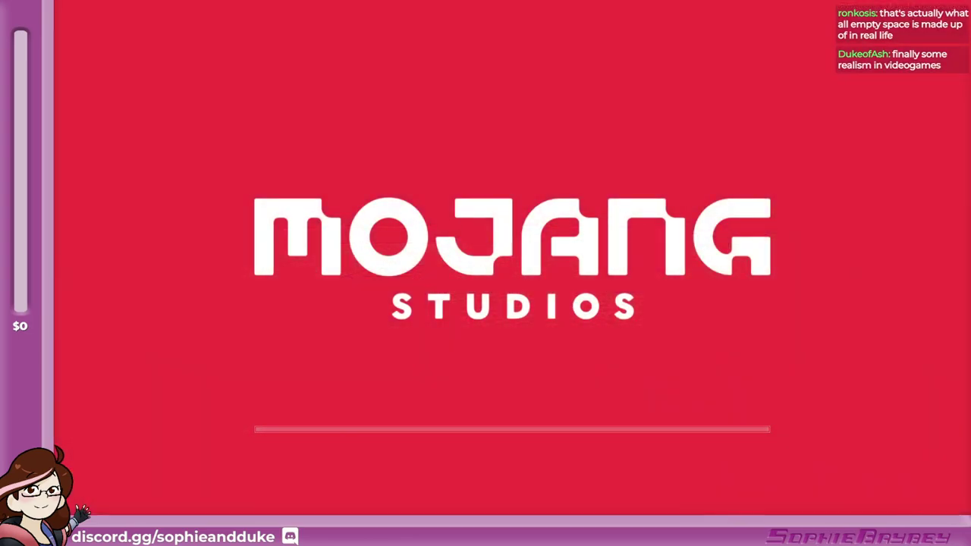
{"action": "key", "text": "e"}
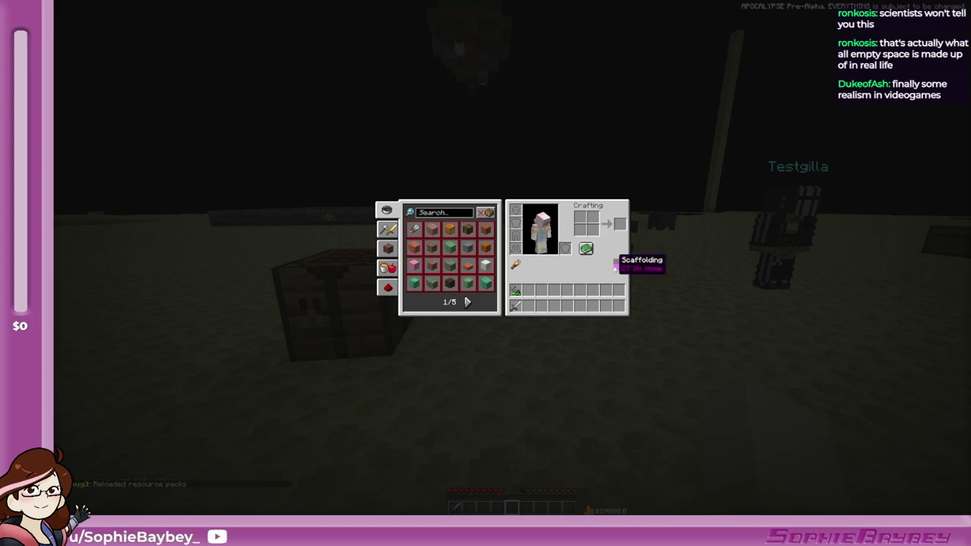
{"action": "key", "text": "e"}
{"action": "key", "text": "e"}
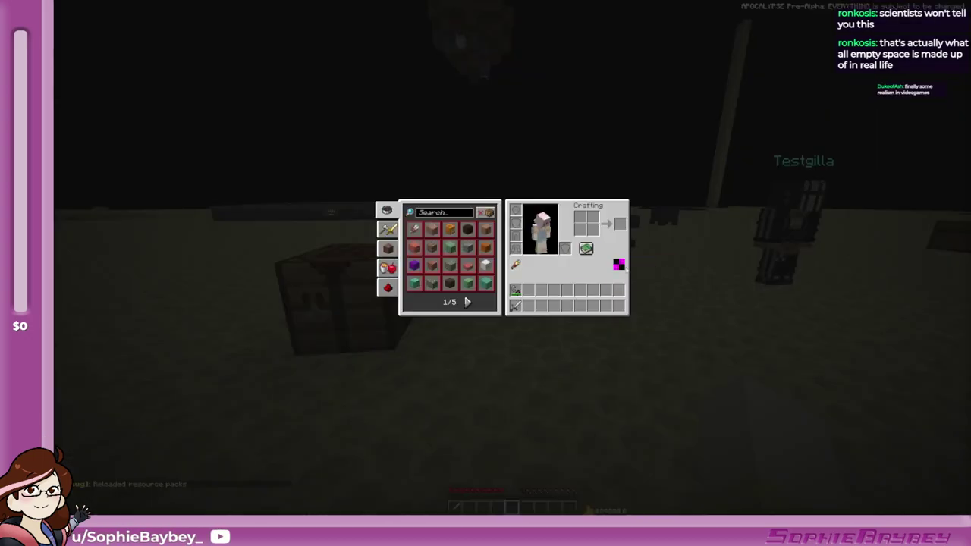
{"action": "key", "text": "e"}
{"action": "key", "text": "Escape"}
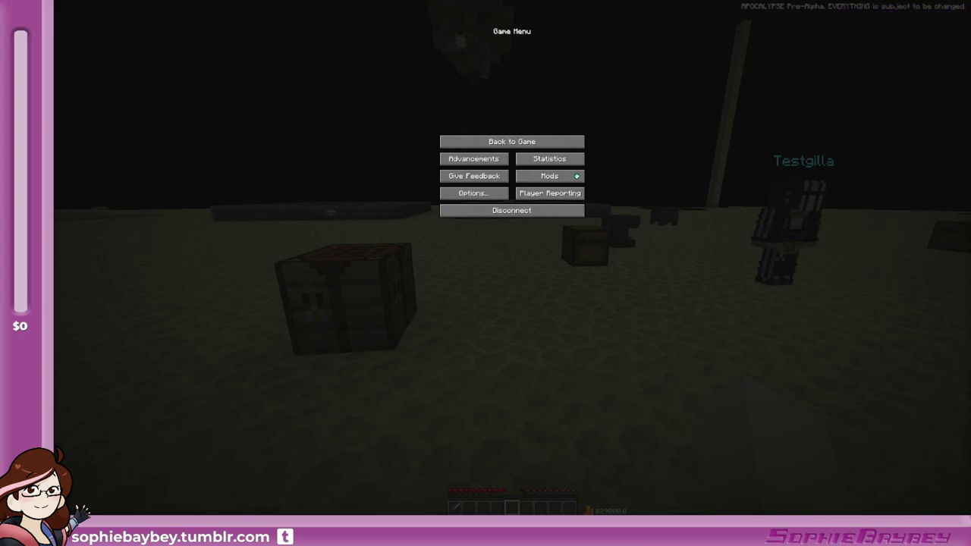
{"action": "key", "text": "Escape"}
{"action": "key", "text": "e"}
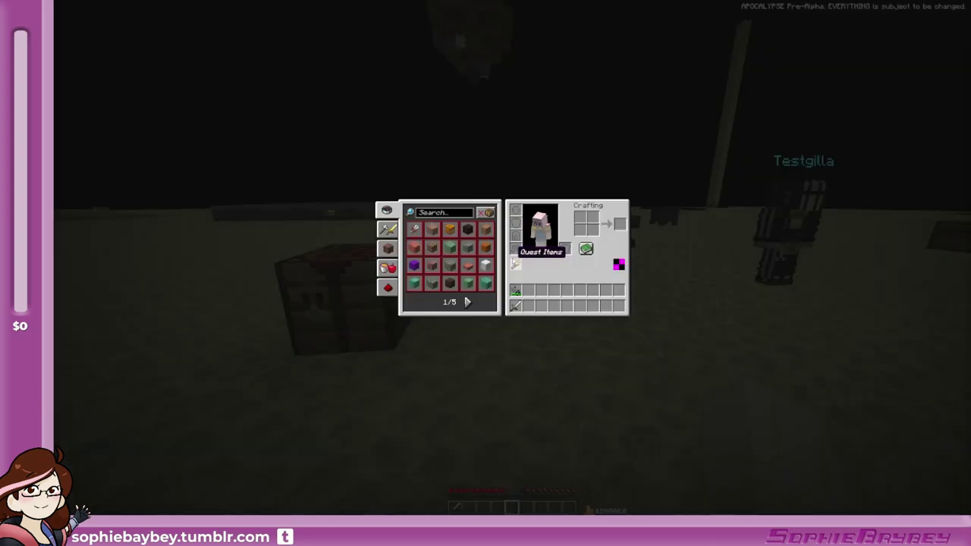
{"action": "key", "text": "e"}
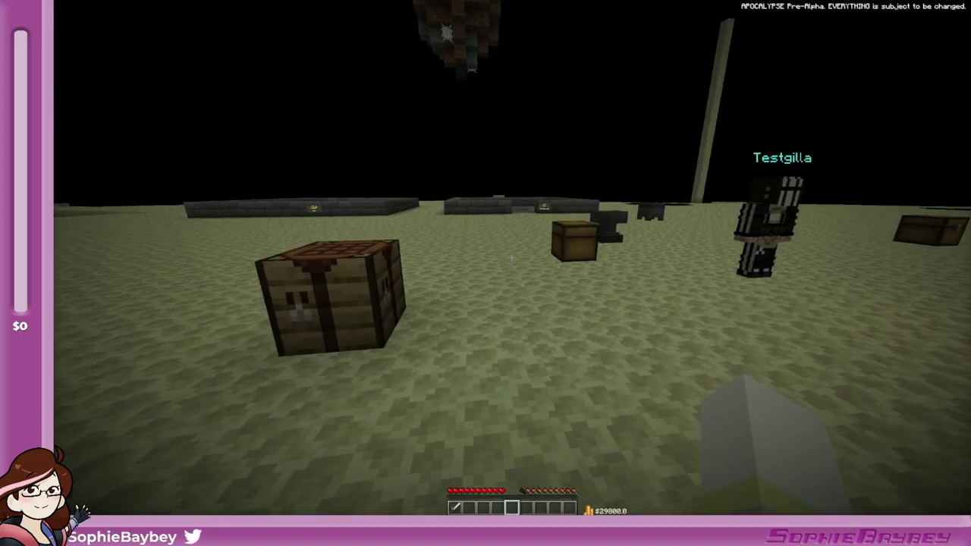
Step: Switch to Notepad and review the layer0 texture and the custom model override path in scaffolding.json
{"action": "key", "text": "Escape"}
{"action": "key", "text": "alt+Tab"}
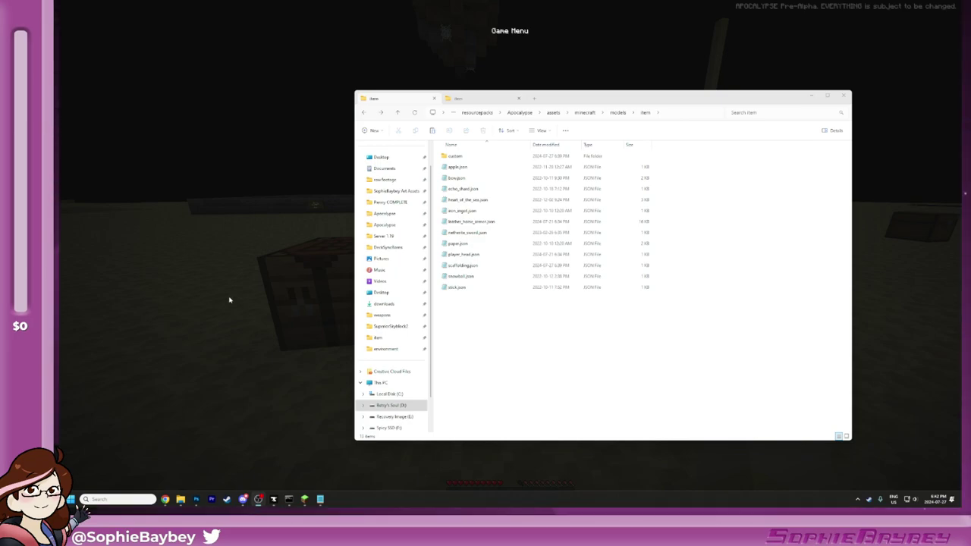
{"action": "left_click", "coordinate": [646, 359]}
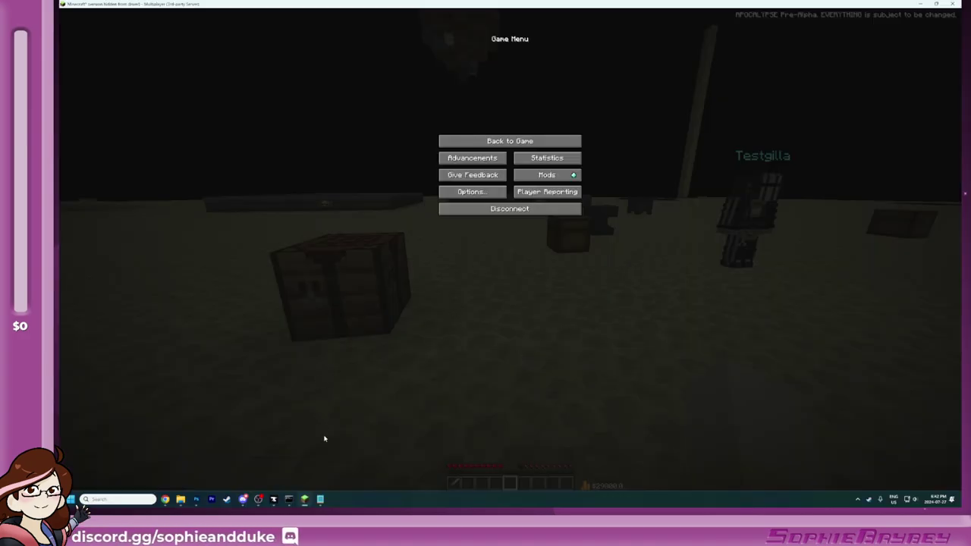
{"action": "mouse_move", "coordinate": [320, 499]}
{"action": "left_click", "coordinate": [373, 464]}
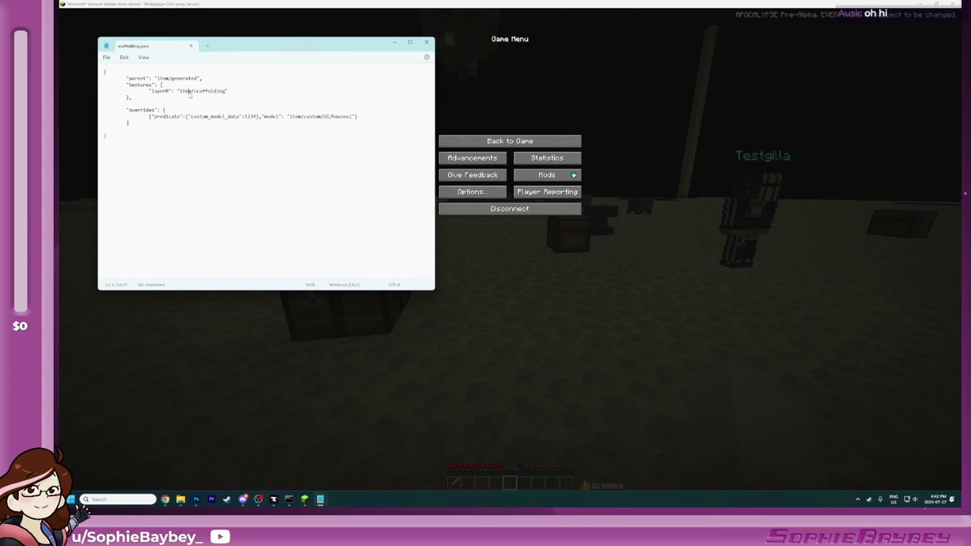
{"action": "mouse_move", "coordinate": [180, 500]}
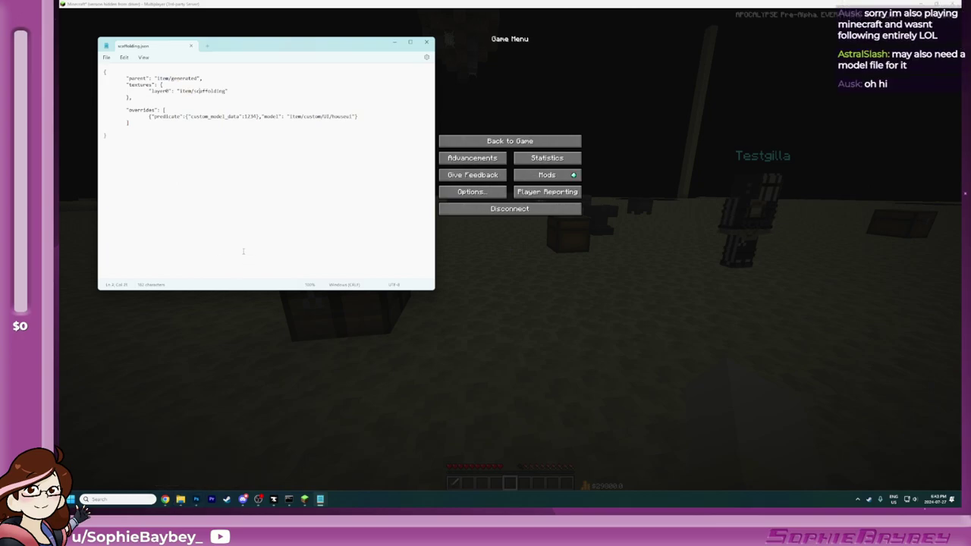
{"action": "key", "text": "Down"}
{"action": "key", "text": "Down"}
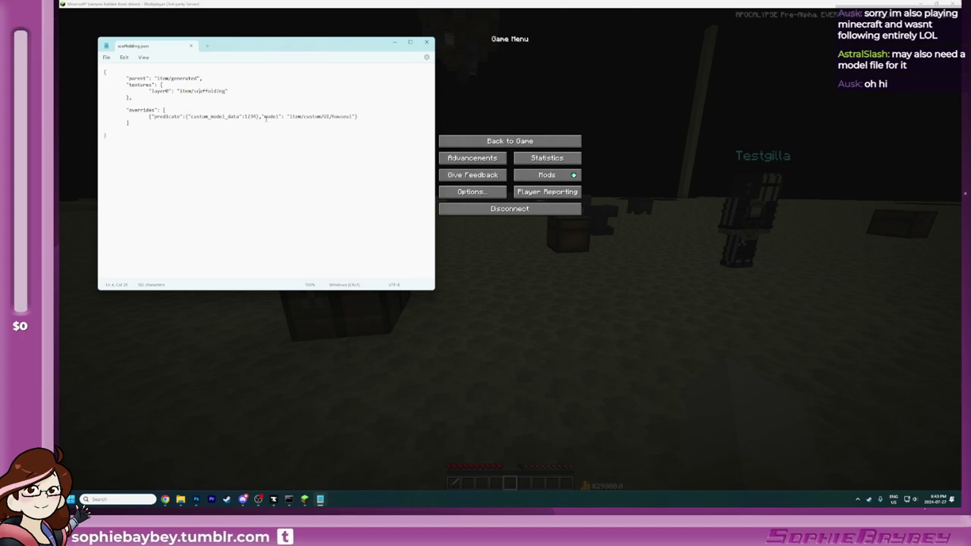
Step: Return to Minecraft and inspect the Scaffolding home item in the inventory again
{"action": "left_click", "coordinate": [531, 219]}
{"action": "key", "text": "Escape"}
{"action": "key", "text": "e"}
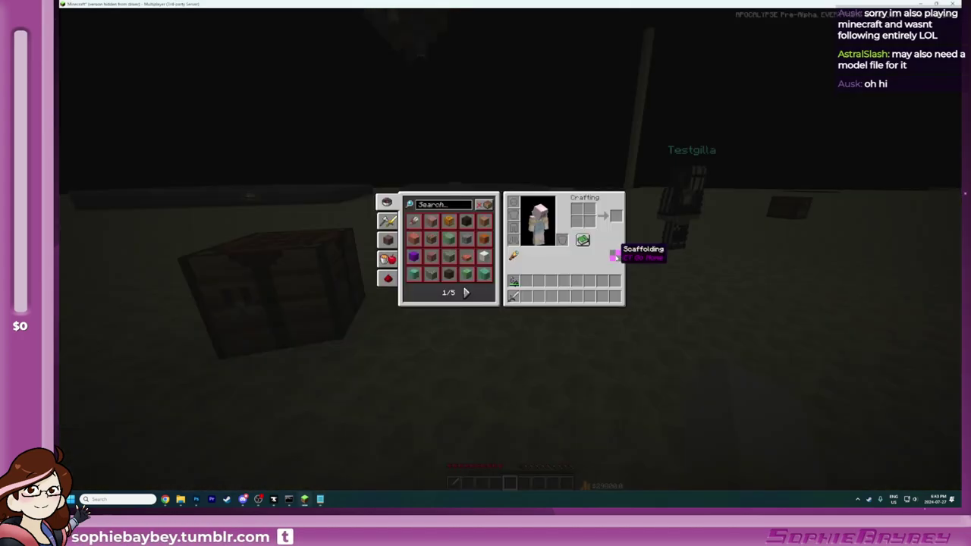
Step: Leave the inventory and look over scaffolding.json in Notepad and the Apocalypse pack's models item folder in File Explorer
{"action": "key", "text": "e"}
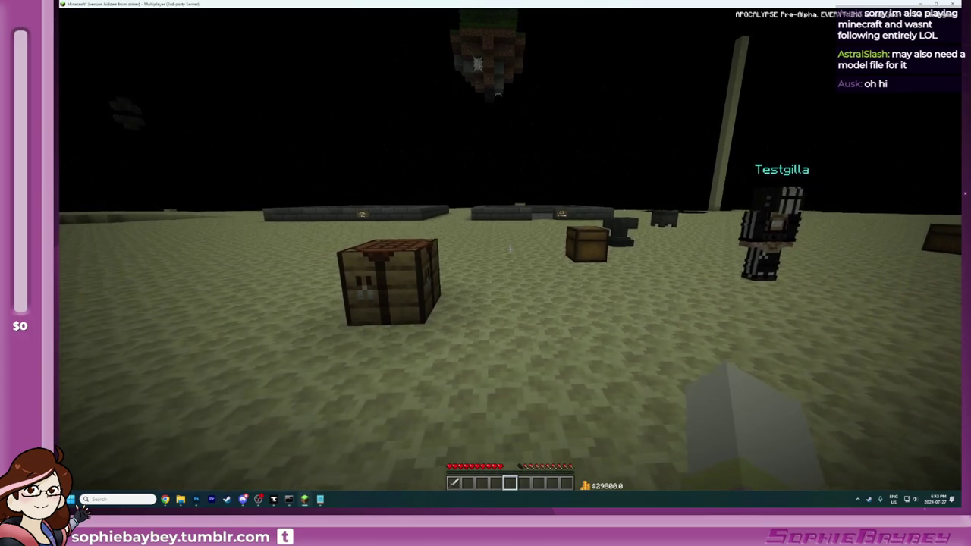
{"action": "key", "text": "e"}
{"action": "key", "text": "e"}
{"action": "key", "text": "alt+Tab"}
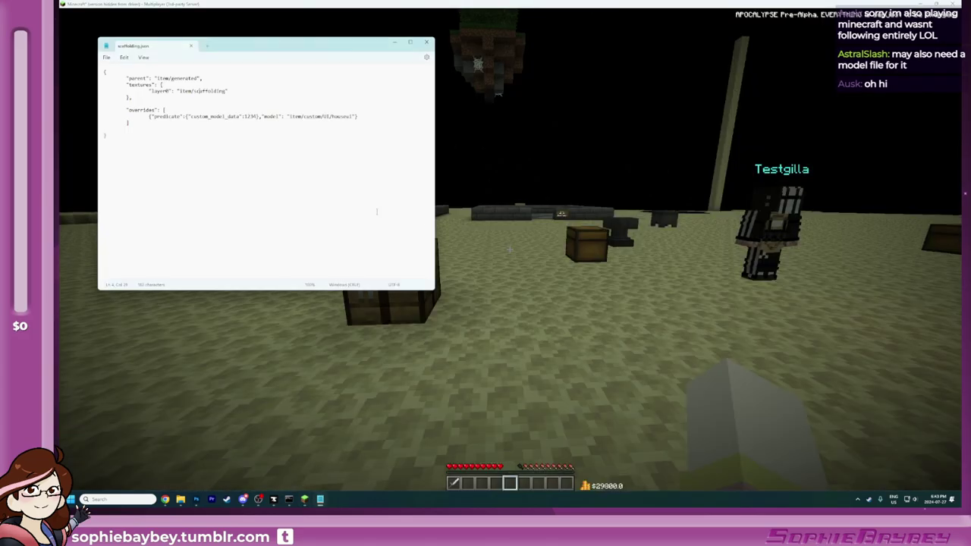
{"action": "mouse_move", "coordinate": [180, 499]}
{"action": "mouse_move", "coordinate": [226, 463]}
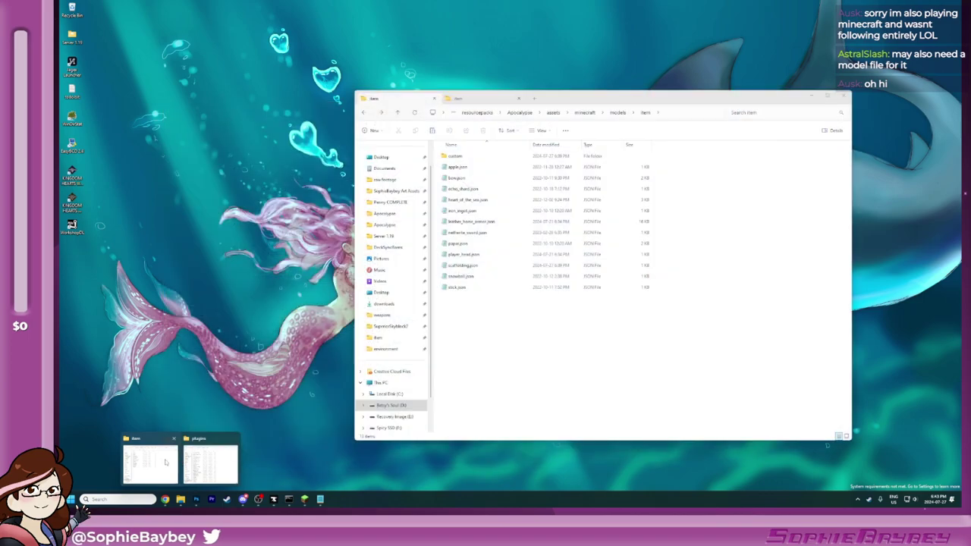
{"action": "left_click", "coordinate": [166, 462]}
{"action": "left_click", "coordinate": [256, 336]}
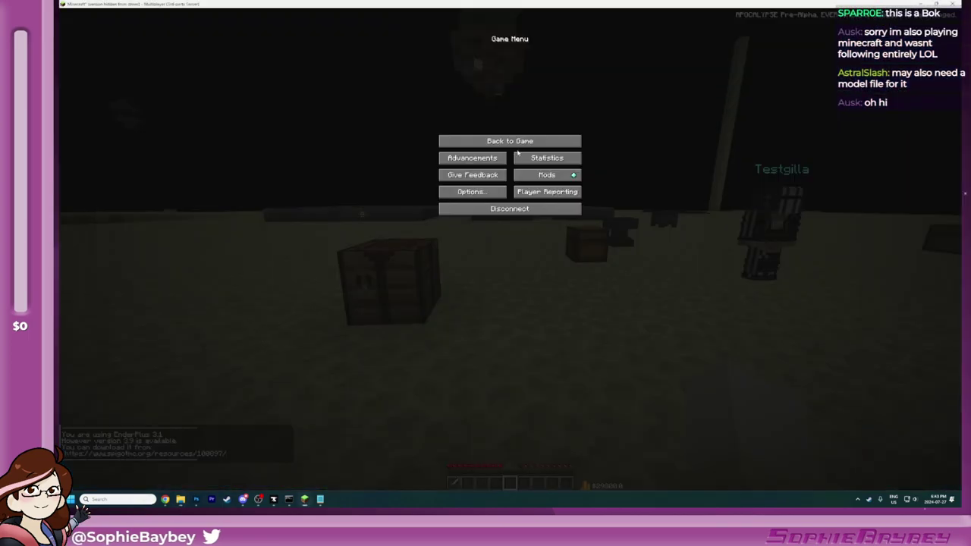
Step: Return to the Minecraft session, switch to creative mode with /gamemode creative, and open the inventory
{"action": "left_click", "coordinate": [518, 143]}
{"action": "type", "text": "/ga"}
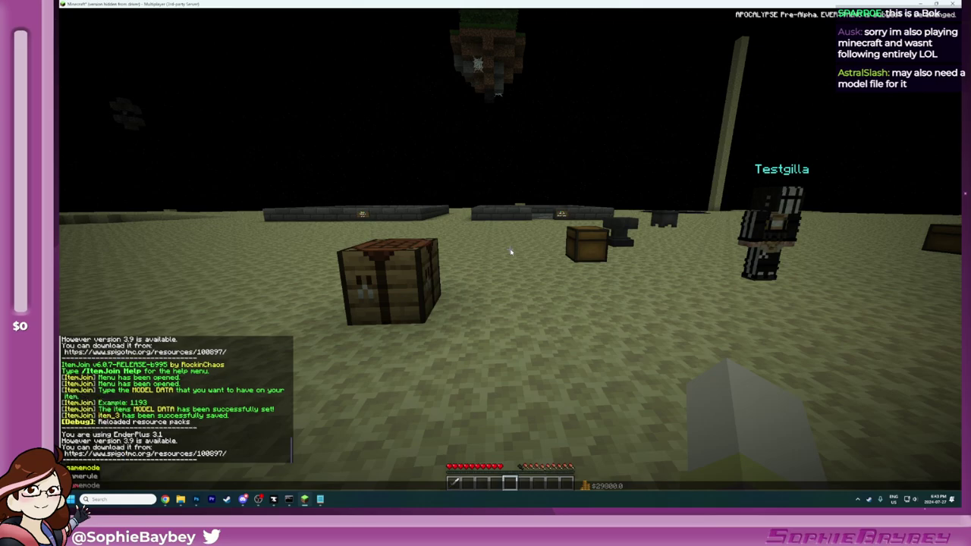
{"action": "type", "text": "mode creative"}
{"action": "key", "text": "Return"}
{"action": "key", "text": "e"}
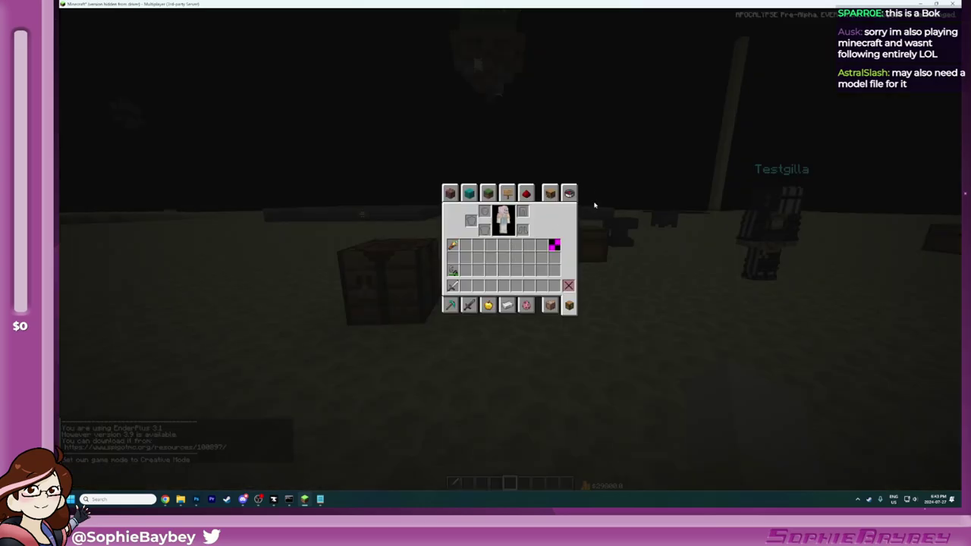
Step: Browse the full creative item list for a possible base item, including the natural and functional blocks
{"action": "left_click", "coordinate": [569, 193]}
{"action": "left_click", "coordinate": [526, 193]}
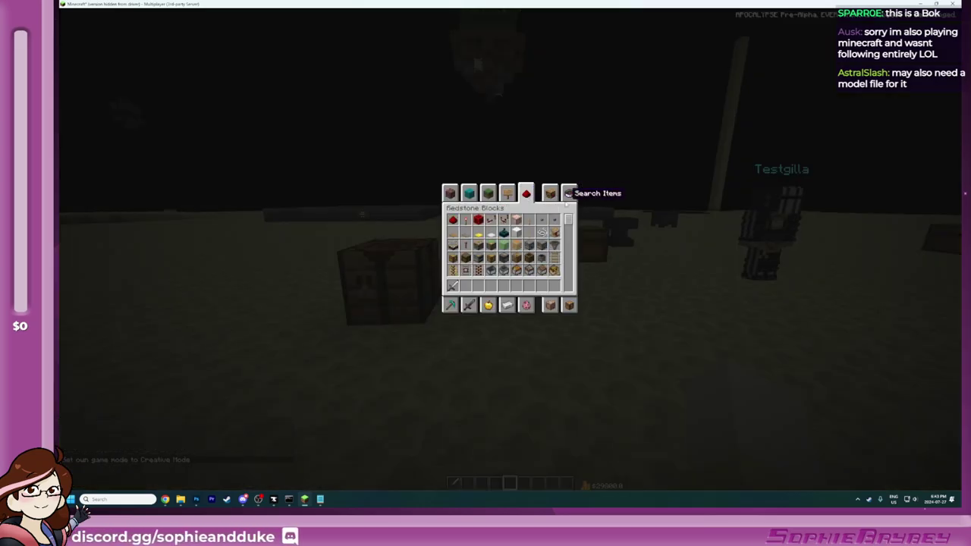
{"action": "left_click", "coordinate": [568, 193]}
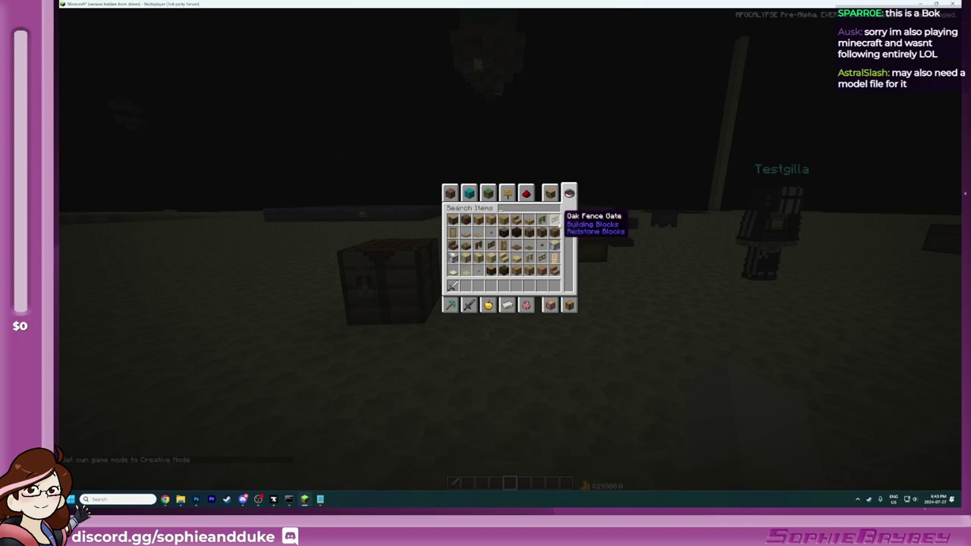
{"action": "scroll", "coordinate": [543, 258], "scroll_direction": "down", "scroll_amount": 10}
{"action": "scroll", "coordinate": [542, 273], "scroll_direction": "down", "scroll_amount": 5}
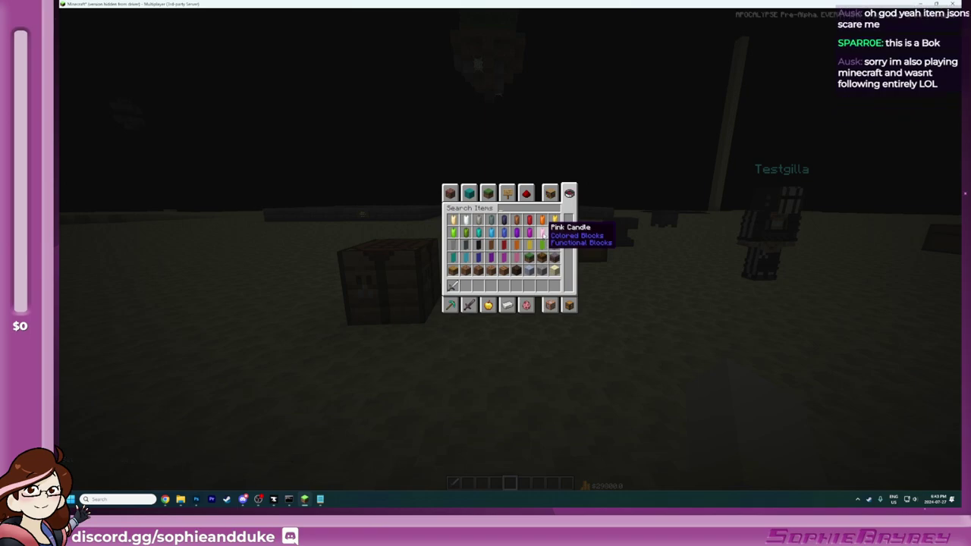
{"action": "scroll", "coordinate": [543, 235], "scroll_direction": "down", "scroll_amount": 1}
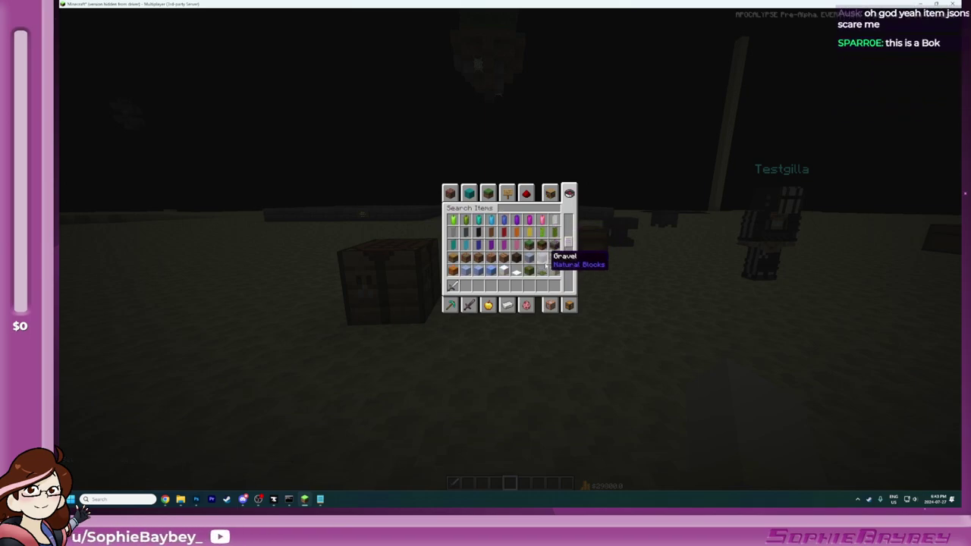
{"action": "scroll", "coordinate": [544, 262], "scroll_direction": "down", "scroll_amount": 3}
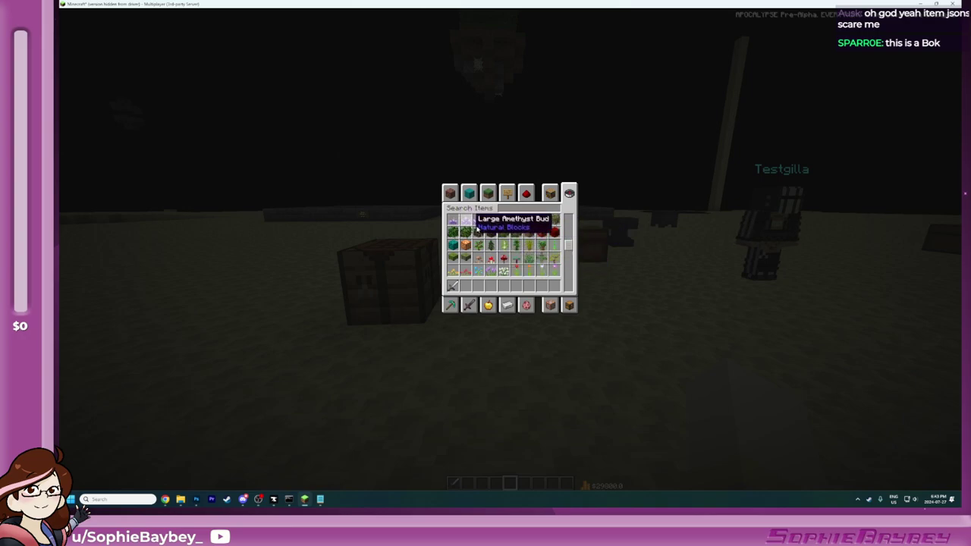
{"action": "scroll", "coordinate": [476, 226], "scroll_direction": "down", "scroll_amount": 5}
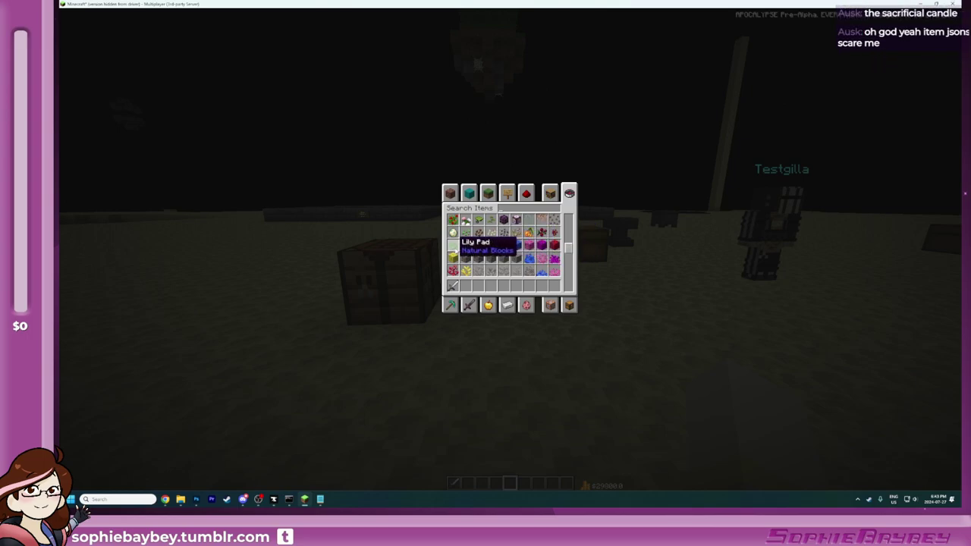
{"action": "scroll", "coordinate": [493, 242], "scroll_direction": "up", "scroll_amount": 5}
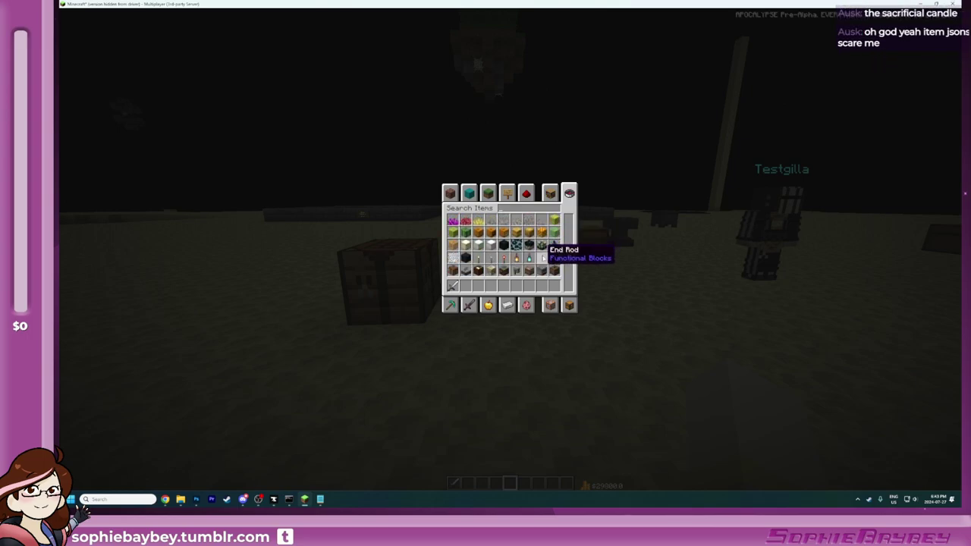
{"action": "scroll", "coordinate": [542, 259], "scroll_direction": "down", "scroll_amount": 5}
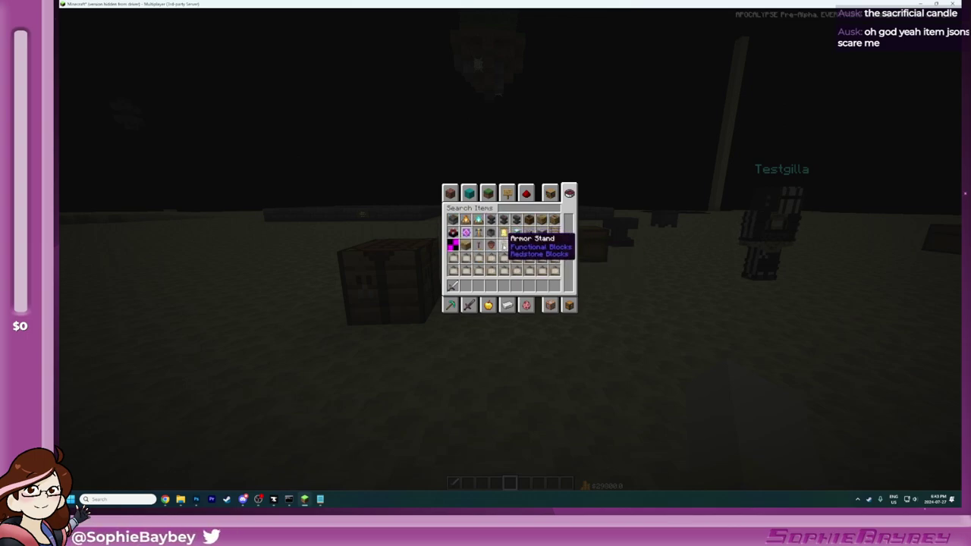
{"action": "scroll", "coordinate": [500, 242], "scroll_direction": "down", "scroll_amount": 3}
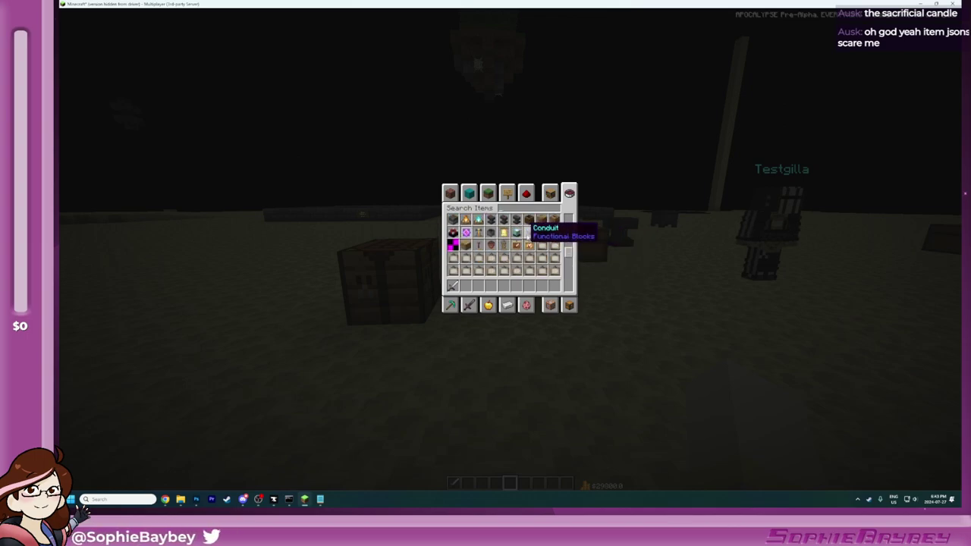
{"action": "scroll", "coordinate": [528, 235], "scroll_direction": "up", "scroll_amount": 5}
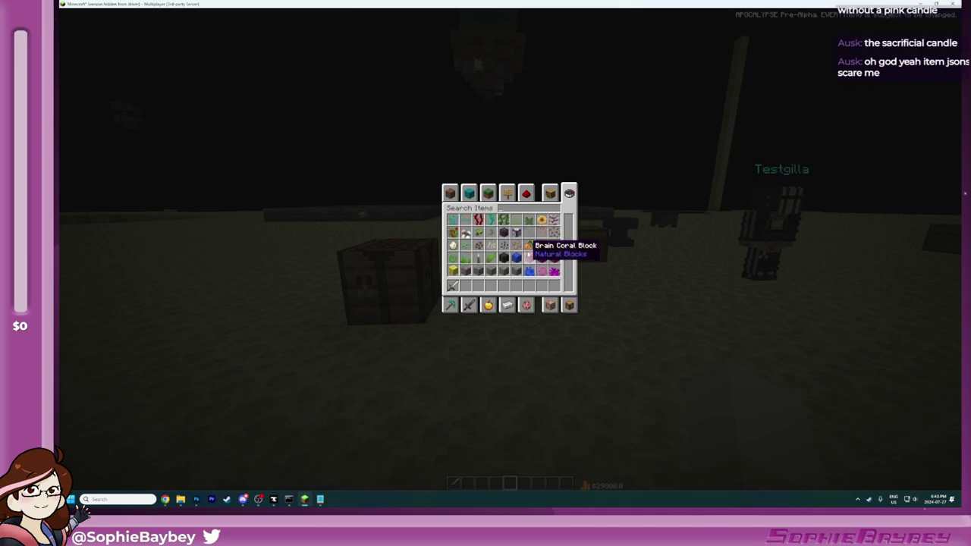
{"action": "scroll", "coordinate": [526, 253], "scroll_direction": "down", "scroll_amount": 5}
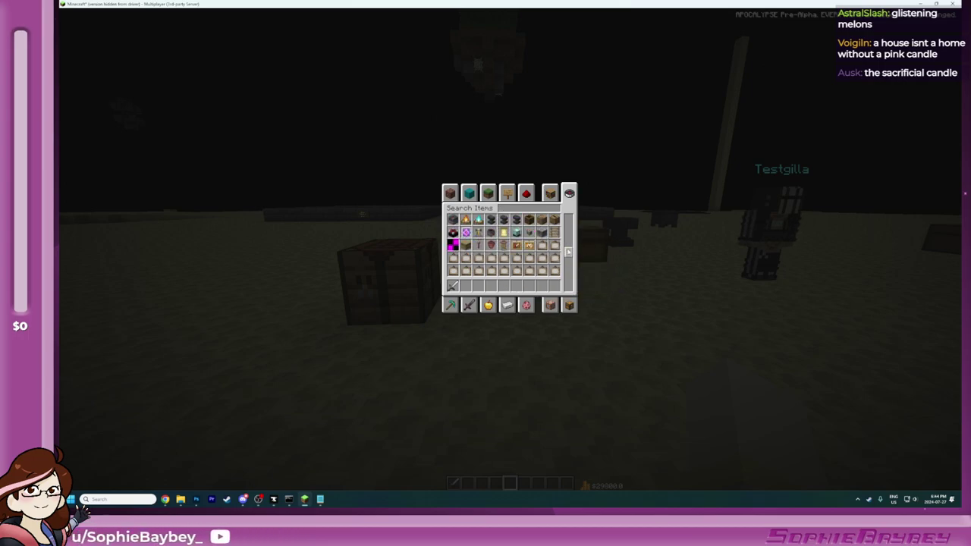
Step: Go back to the candles in the creative item list and put a Gray Candle in the hotbar
{"action": "scroll", "coordinate": [543, 251], "scroll_direction": "up", "scroll_amount": 5}
{"action": "scroll", "coordinate": [528, 256], "scroll_direction": "up", "scroll_amount": 10}
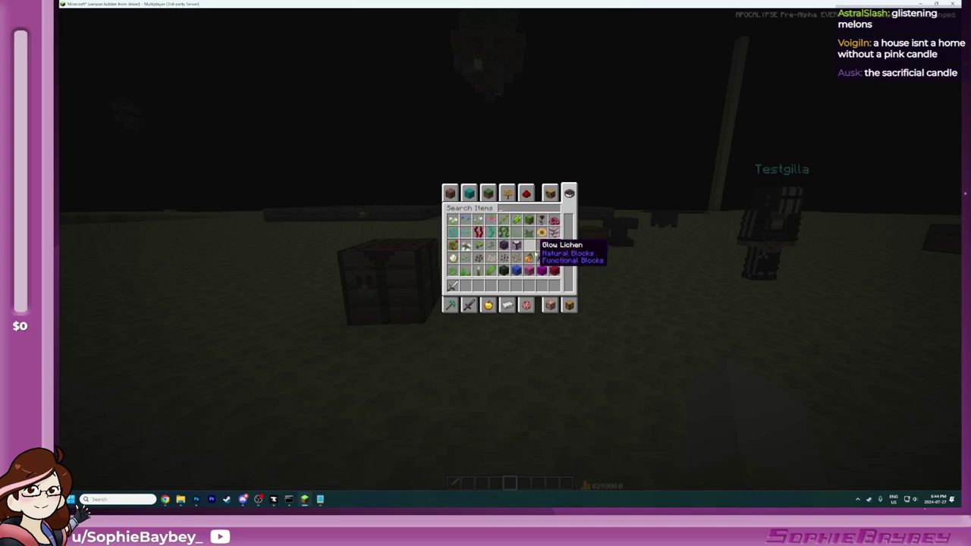
{"action": "scroll", "coordinate": [498, 251], "scroll_direction": "up", "scroll_amount": 5}
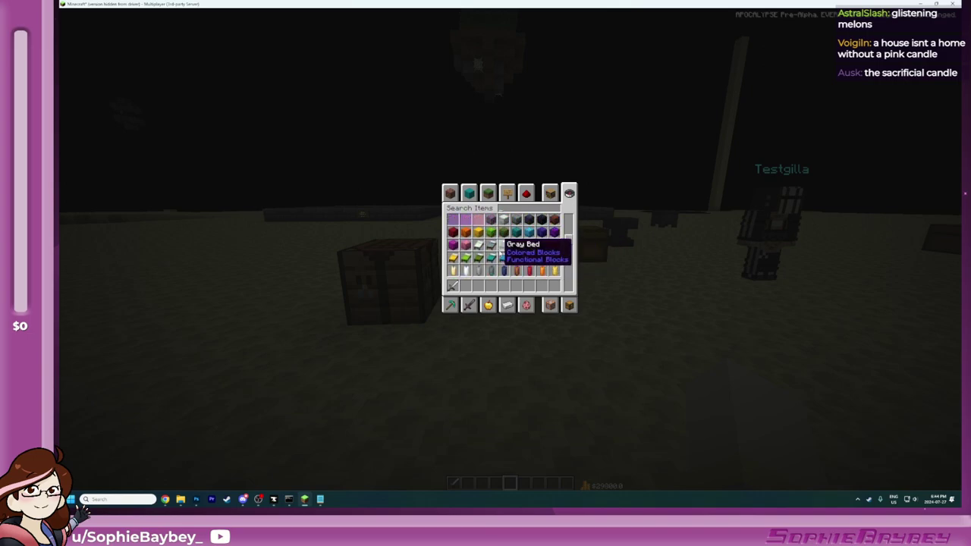
{"action": "left_click", "coordinate": [574, 311]}
{"action": "key", "text": "e"}
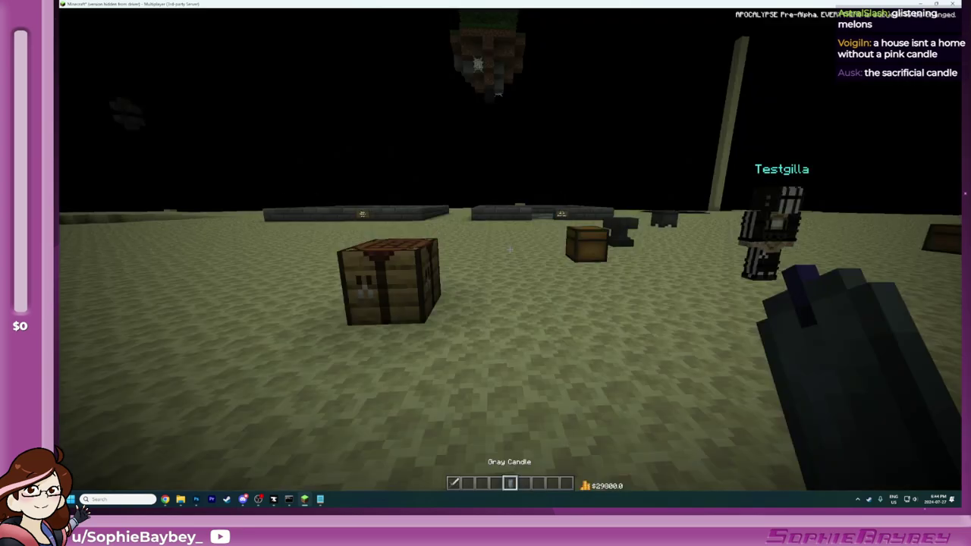
{"action": "key", "text": "e"}
{"action": "key", "text": "e"}
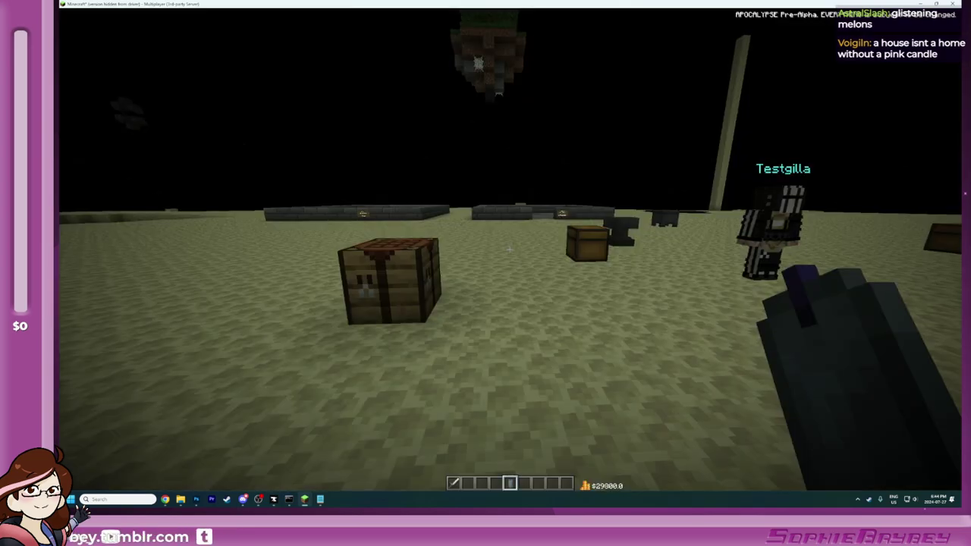
Step: Turn on advanced tooltips and check the Gray Candle's item ID in the inventory
{"action": "key", "text": "F3+n"}
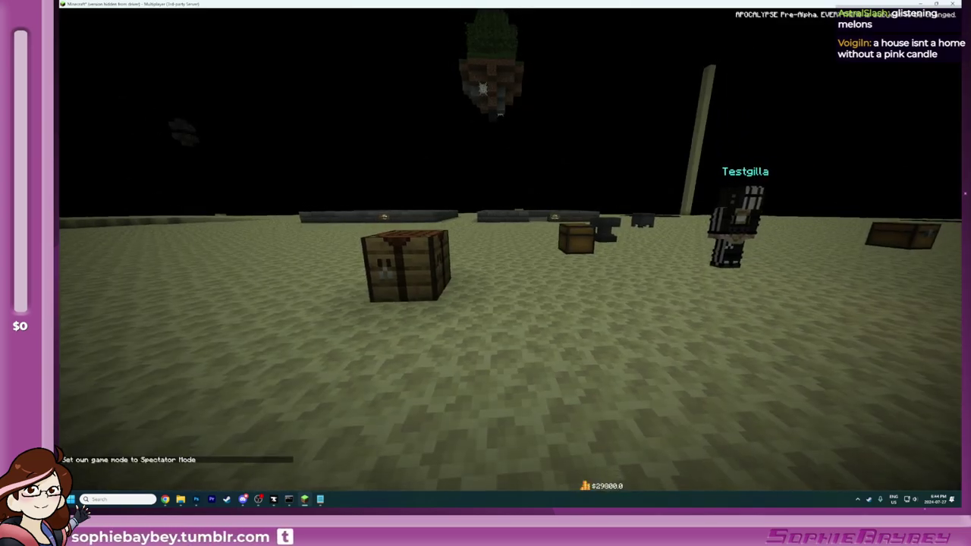
{"action": "key", "text": "F3+n"}
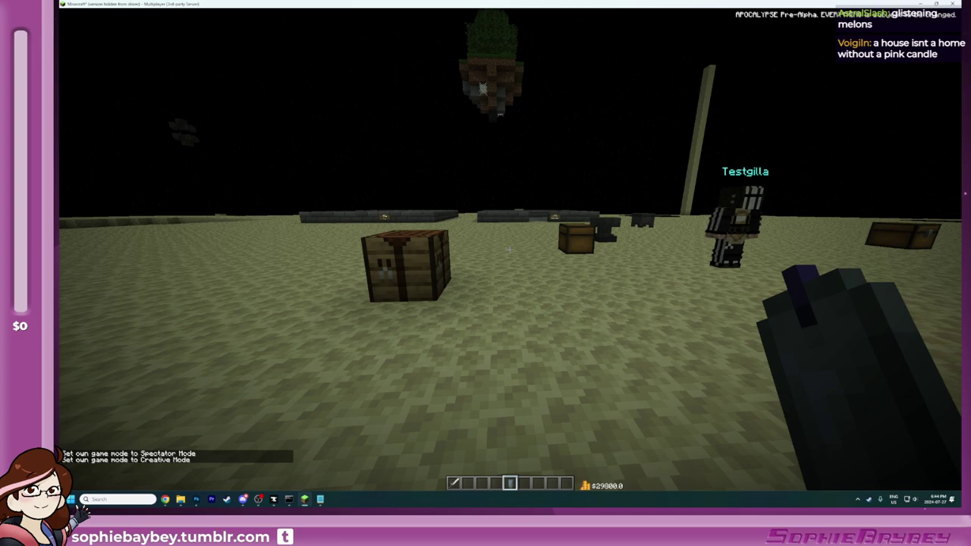
{"action": "key", "text": "F3+h"}
{"action": "key", "text": "e"}
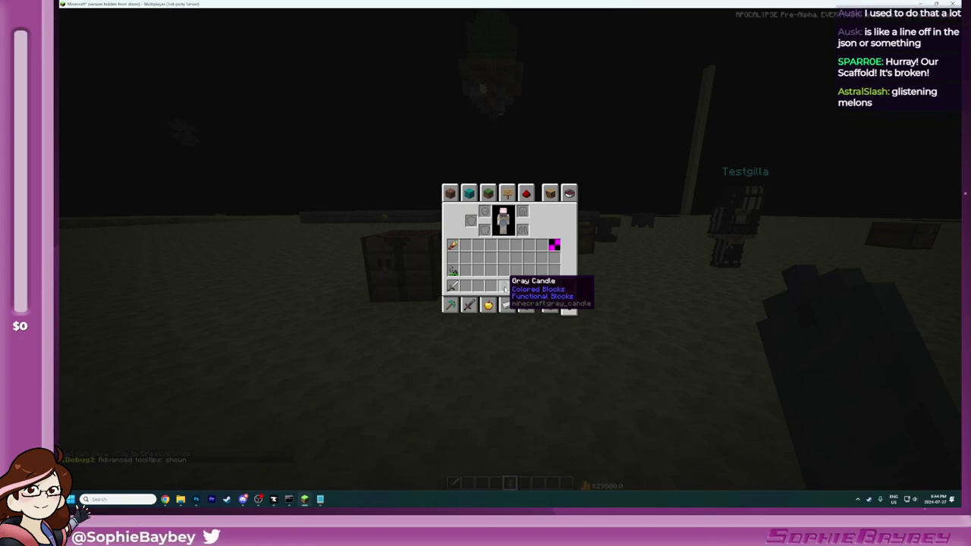
{"action": "key", "text": "e"}
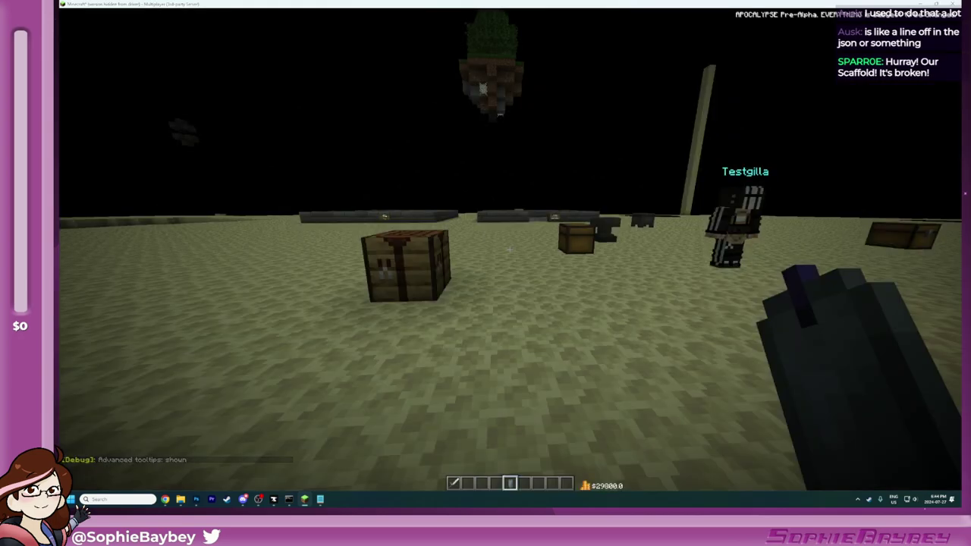
Step: Switch to Notepad to check the brackets in scaffolding.json, and launch Notepad++
{"action": "key", "text": "alt+Tab"}
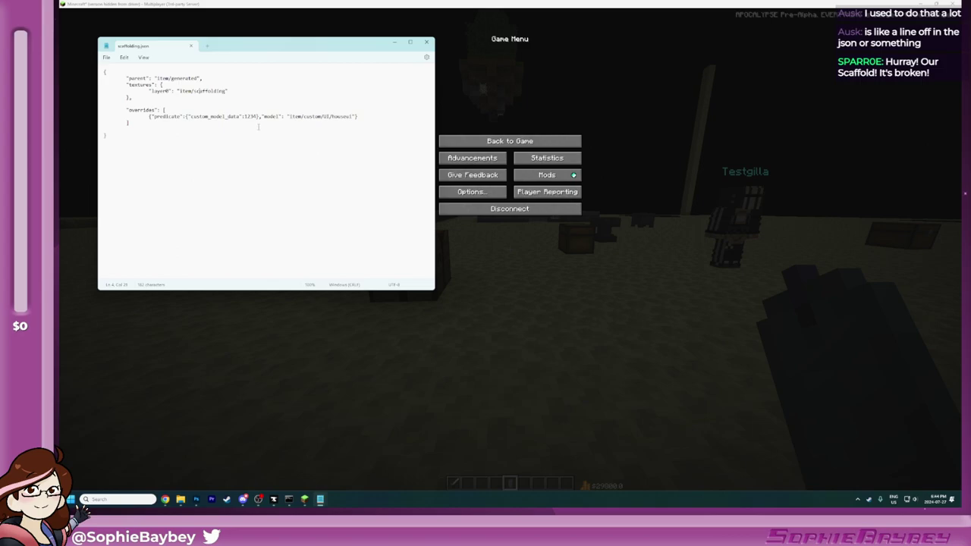
{"action": "left_click", "coordinate": [129, 129]}
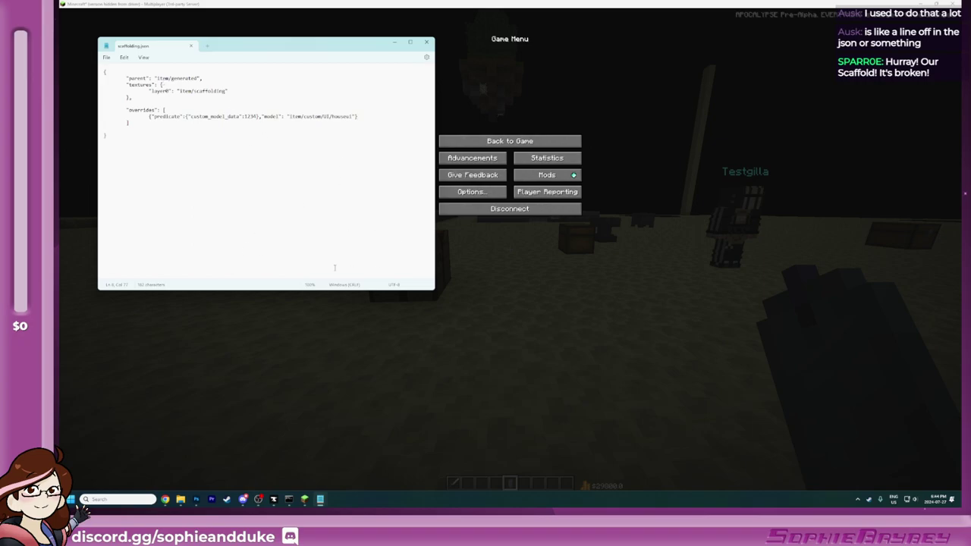
{"action": "key", "text": "super"}
{"action": "type", "text": "notep"}
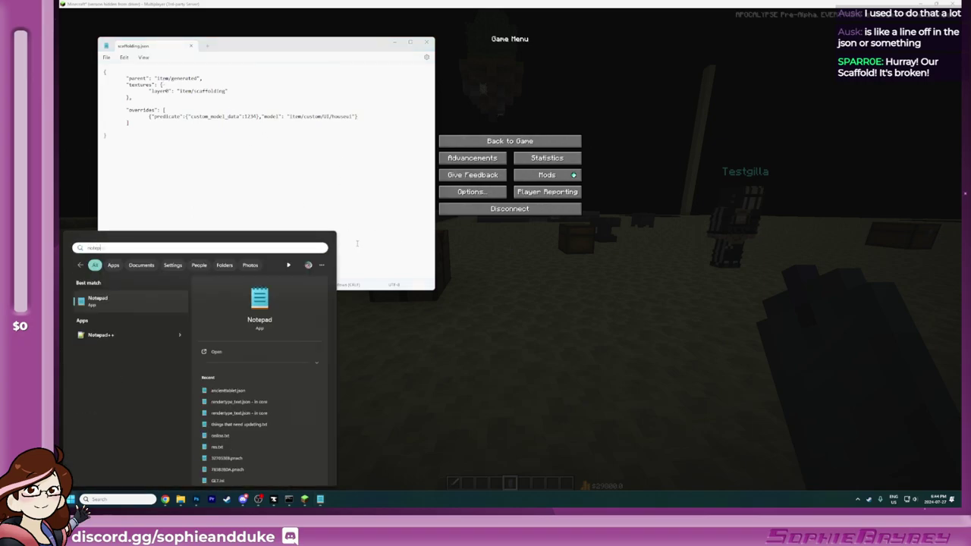
{"action": "left_click", "coordinate": [123, 336]}
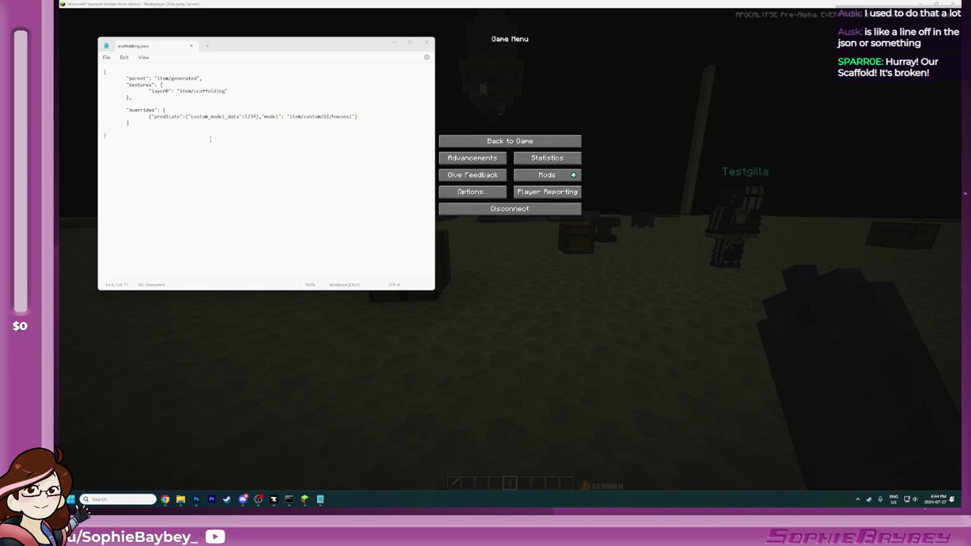
Step: Copy the entire contents of scaffolding.json into a new Notepad++ file
{"action": "key", "text": "ctrl+a"}
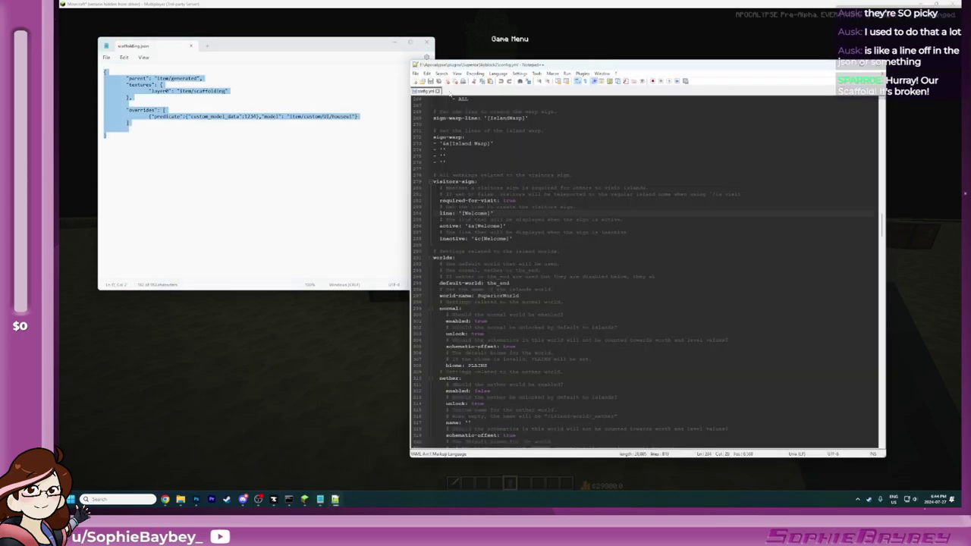
{"action": "left_click", "coordinate": [415, 74]}
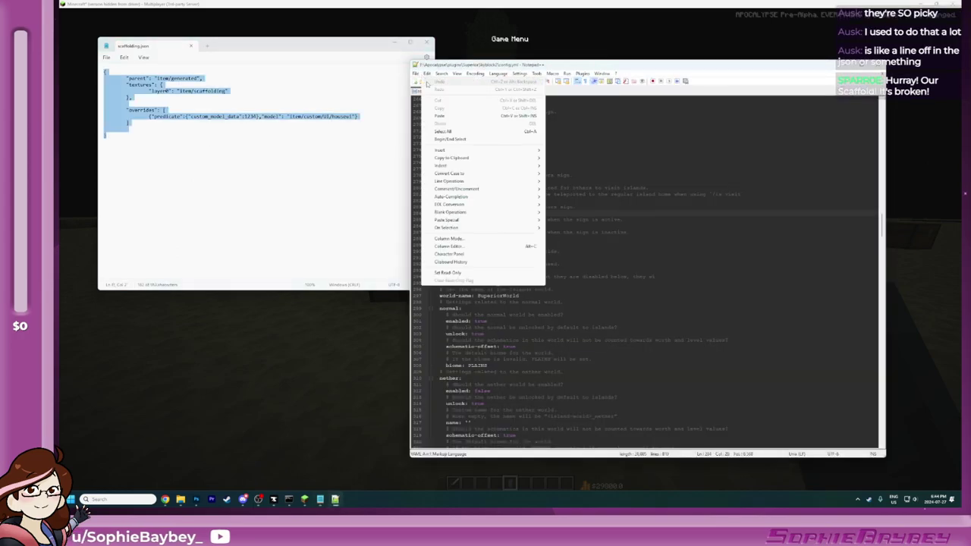
{"action": "left_click", "coordinate": [433, 79]}
{"action": "type", "text": "{     \"parent\": \"item/generated\",     \"textures\": {         \"layer0\": \"item/scaffolding\"     },      \"overrides\": [         {\"predicate\":{\"custom_model_data\":1234},\"model\": \"item/custom/UI/house1\"}     ] }"}
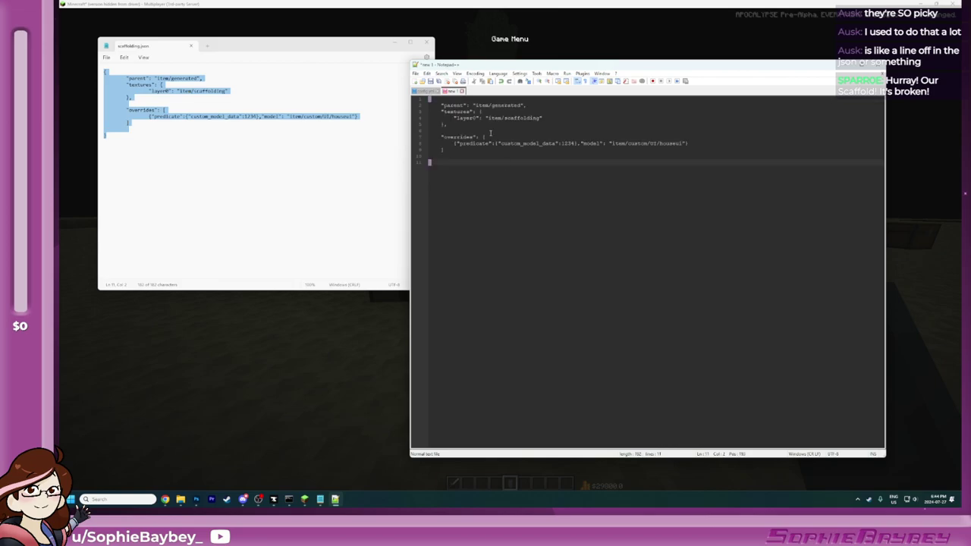
Step: Check the matching brackets of the textures and overrides blocks in the new Notepad++ file
{"action": "left_click", "coordinate": [427, 91]}
{"action": "left_click", "coordinate": [452, 91]}
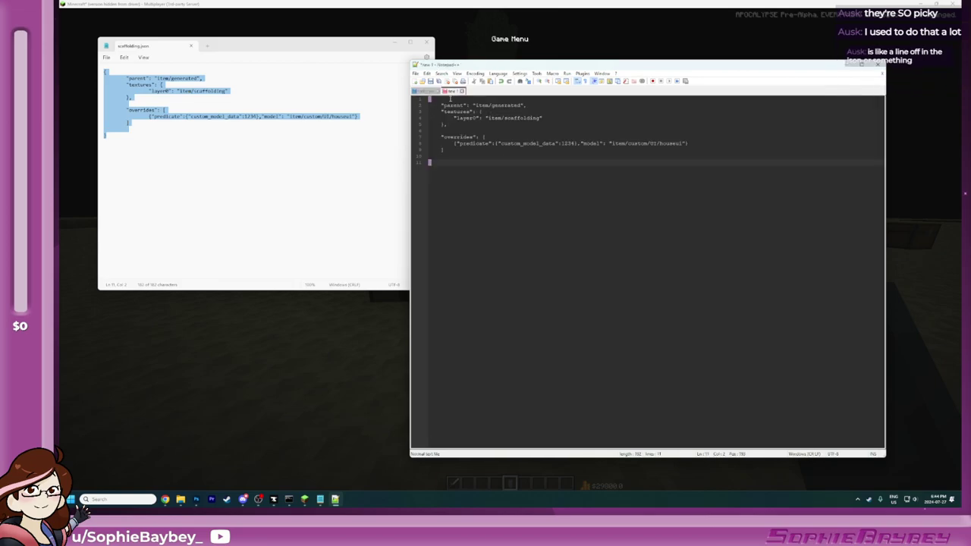
{"action": "left_click", "coordinate": [475, 106]}
{"action": "left_click", "coordinate": [450, 106]}
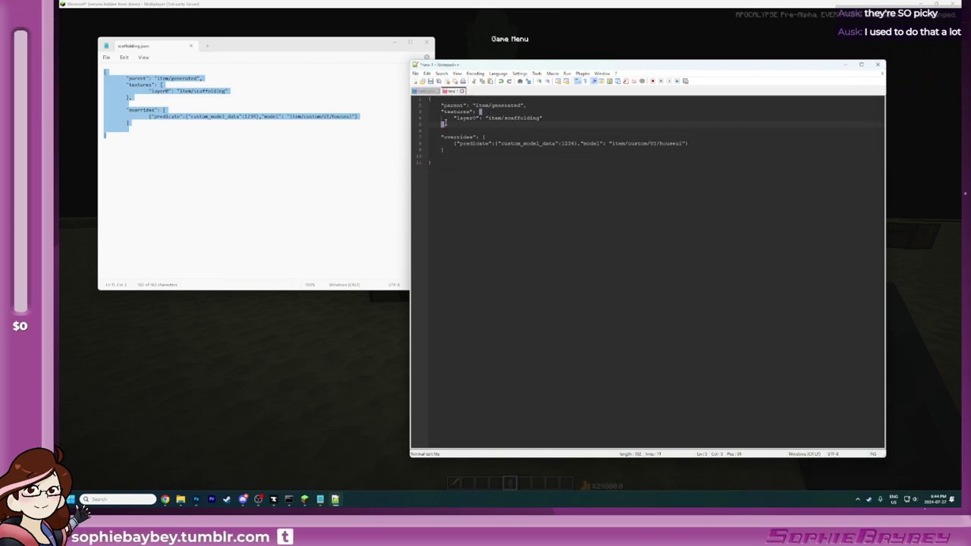
{"action": "left_click", "coordinate": [444, 150]}
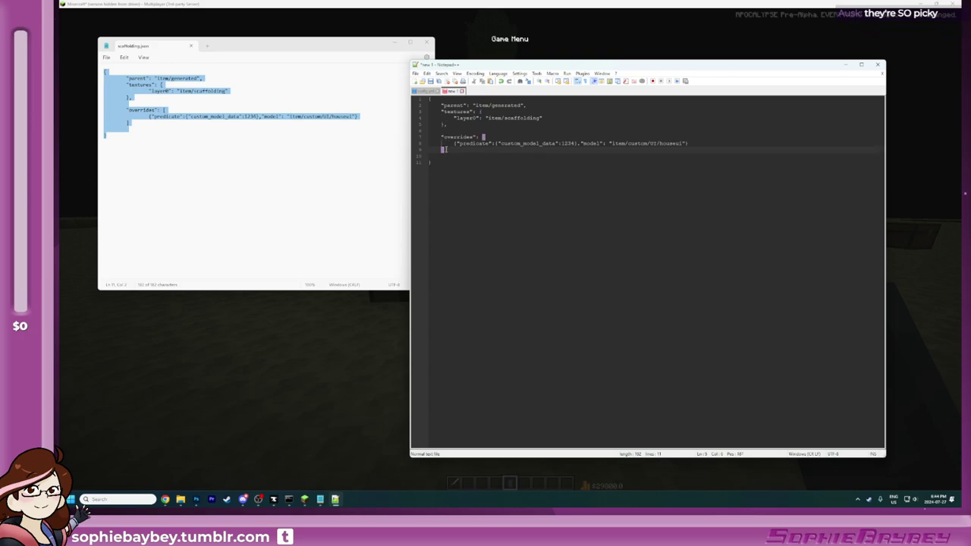
Step: Check the brackets, quotes and closing brace of the overrides and textures blocks in the Notepad++ copy of the scaffolding model
{"action": "key", "text": "Up"}
{"action": "key", "text": "End"}
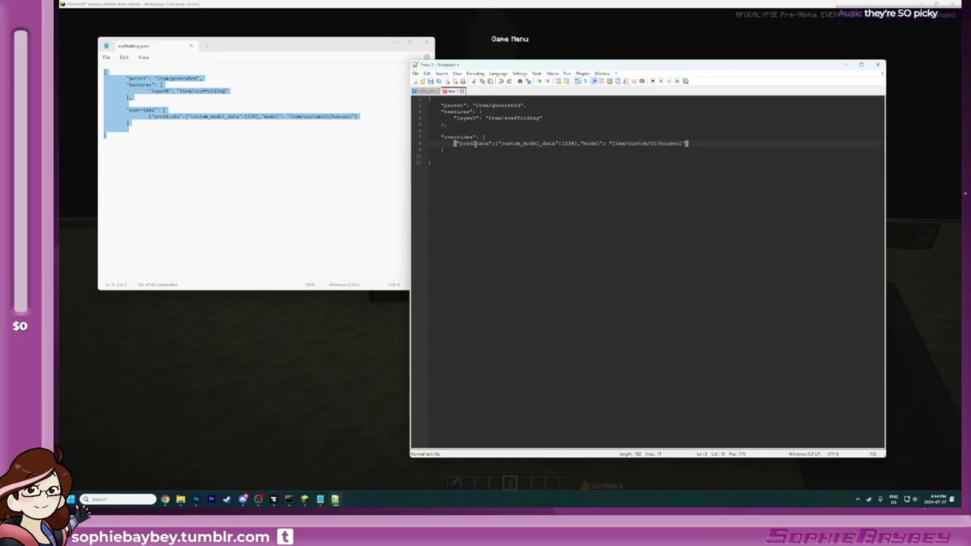
{"action": "left_click", "coordinate": [605, 146]}
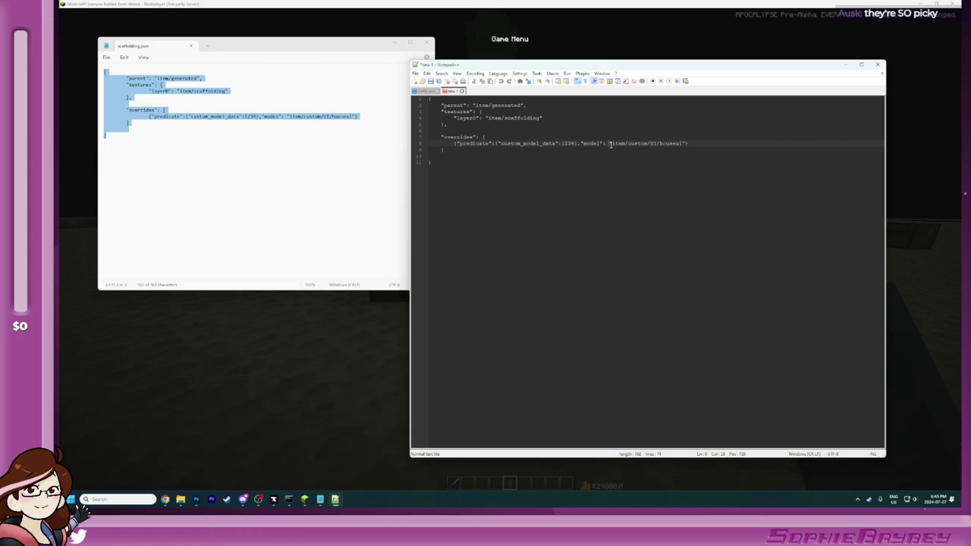
{"action": "left_click", "coordinate": [483, 113]}
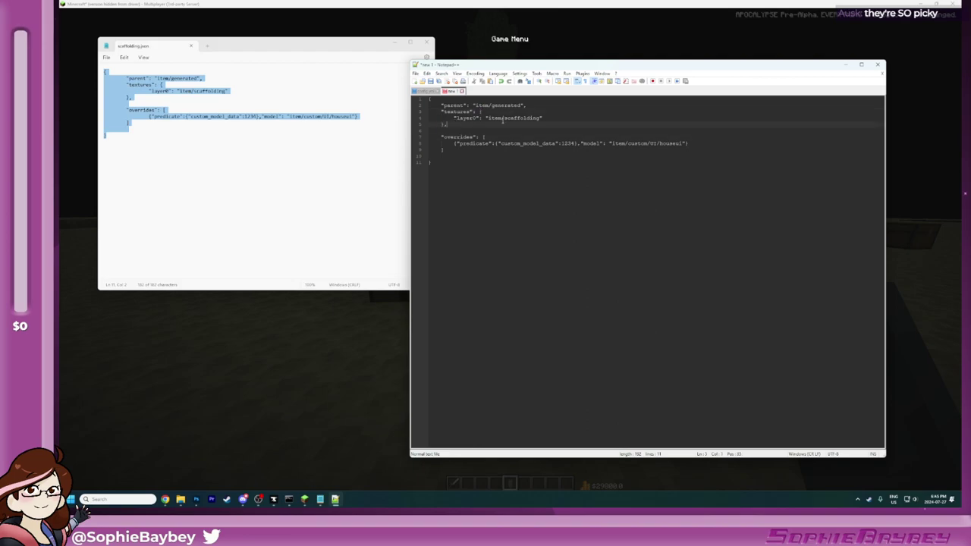
{"action": "left_click", "coordinate": [534, 137]}
{"action": "left_click", "coordinate": [460, 158]}
{"action": "left_click", "coordinate": [458, 162]}
{"action": "left_click", "coordinate": [315, 165]}
Step: Open snowball.json from the resource pack's item models folder, compare it with scaffolding.json, and close it
{"action": "mouse_move", "coordinate": [180, 499]}
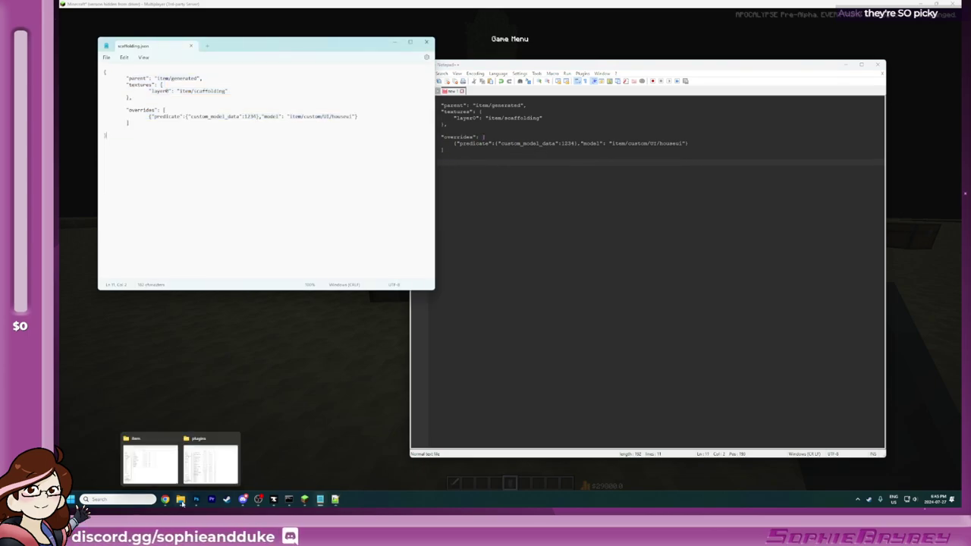
{"action": "left_click", "coordinate": [150, 455]}
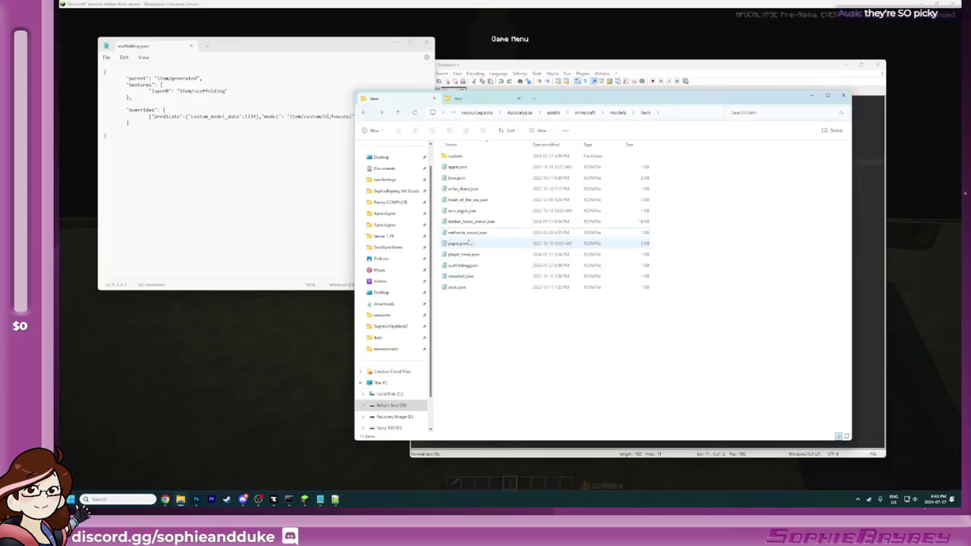
{"action": "left_click", "coordinate": [470, 277]}
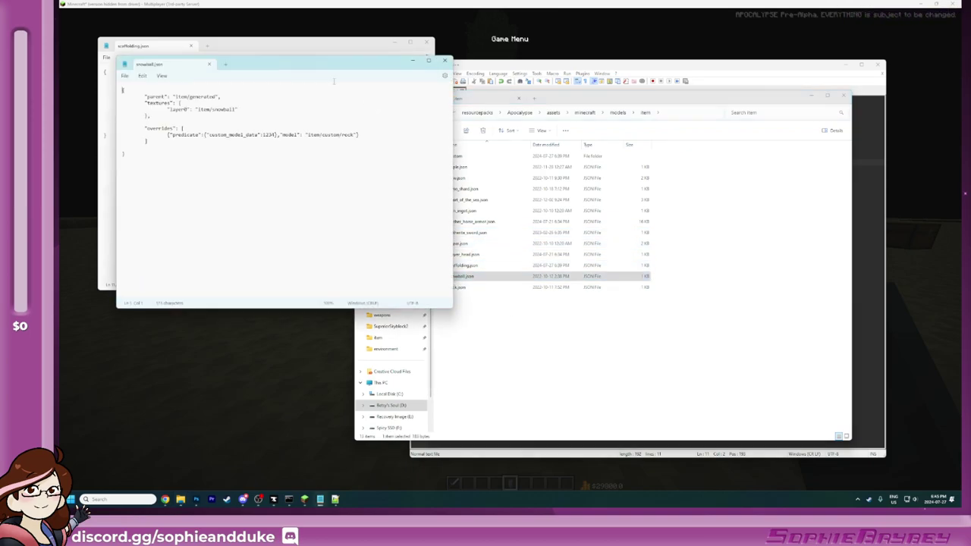
{"action": "left_click_drag", "start_coordinate": [338, 65], "coordinate": [320, 150]}
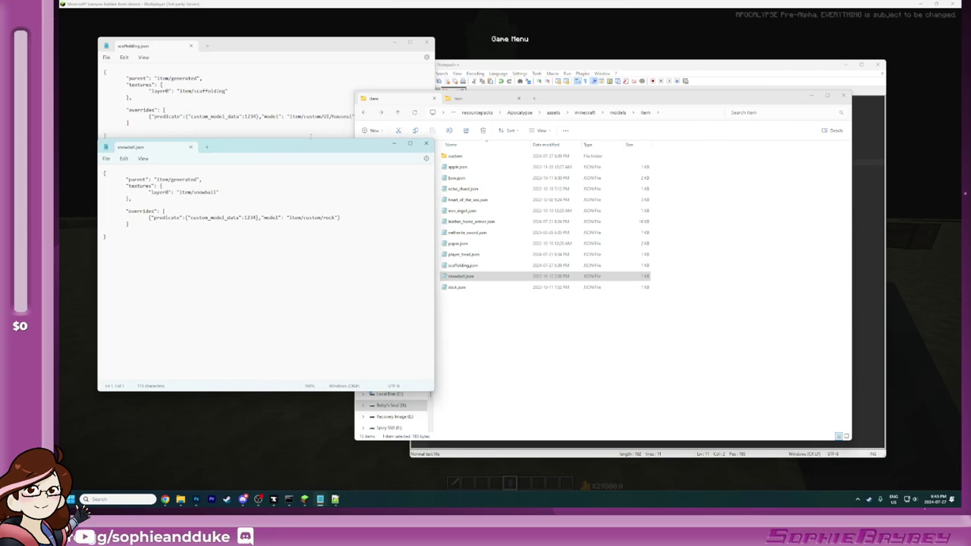
{"action": "left_click", "coordinate": [295, 298]}
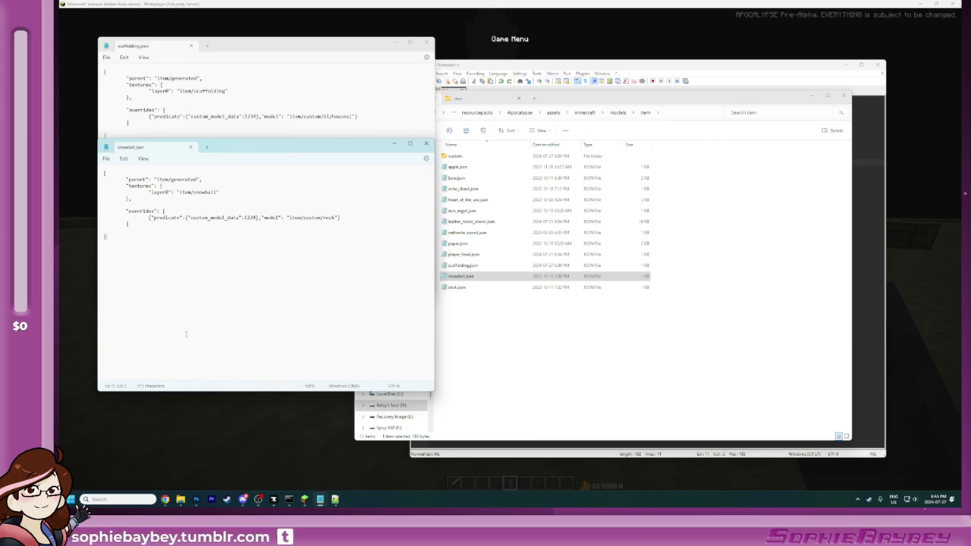
{"action": "left_click", "coordinate": [425, 145]}
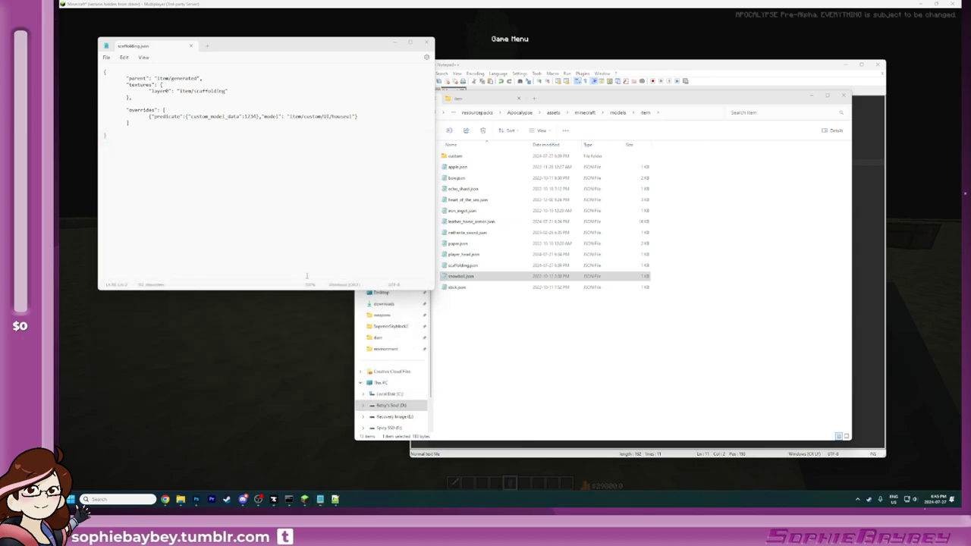
Step: Switch to Minecraft, search the creative inventory for "cand", and browse the Ingredients category for a replacement base item
{"action": "left_click", "coordinate": [309, 326]}
{"action": "left_click", "coordinate": [542, 145]}
{"action": "key", "text": "e"}
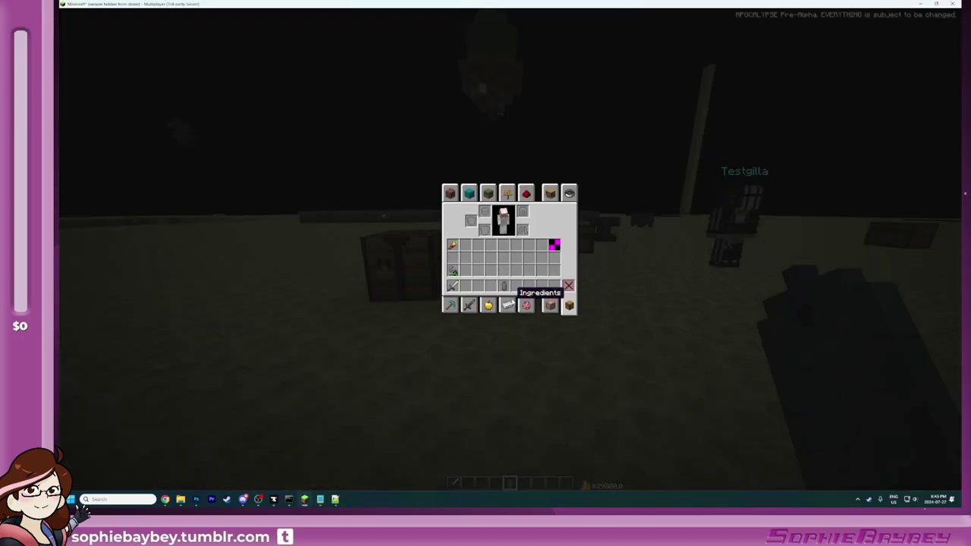
{"action": "left_click", "coordinate": [569, 193]}
{"action": "type", "text": "cand"}
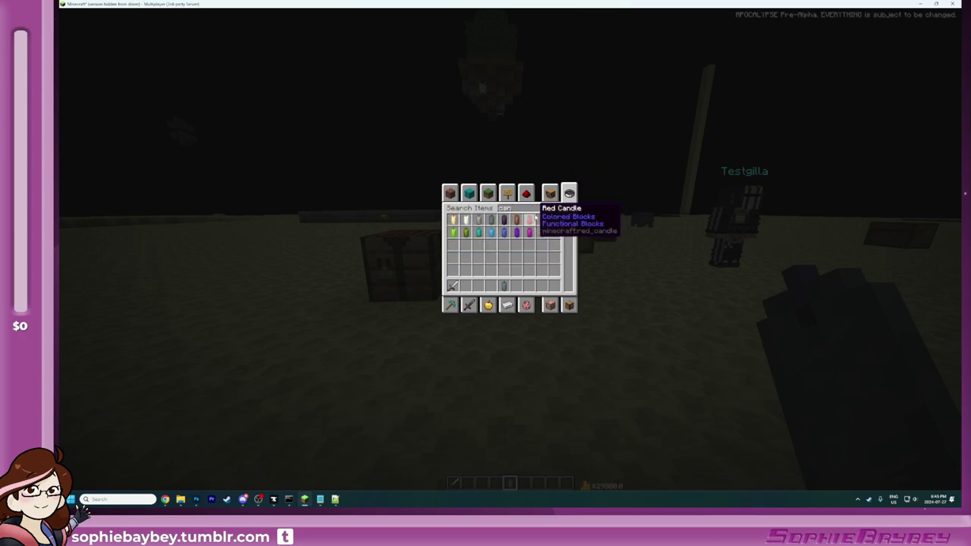
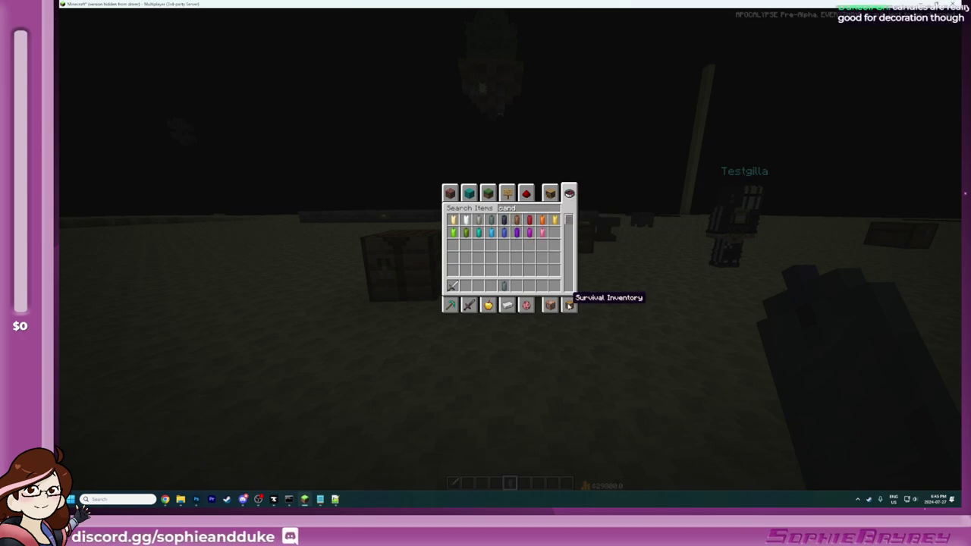
{"action": "left_click", "coordinate": [513, 306]}
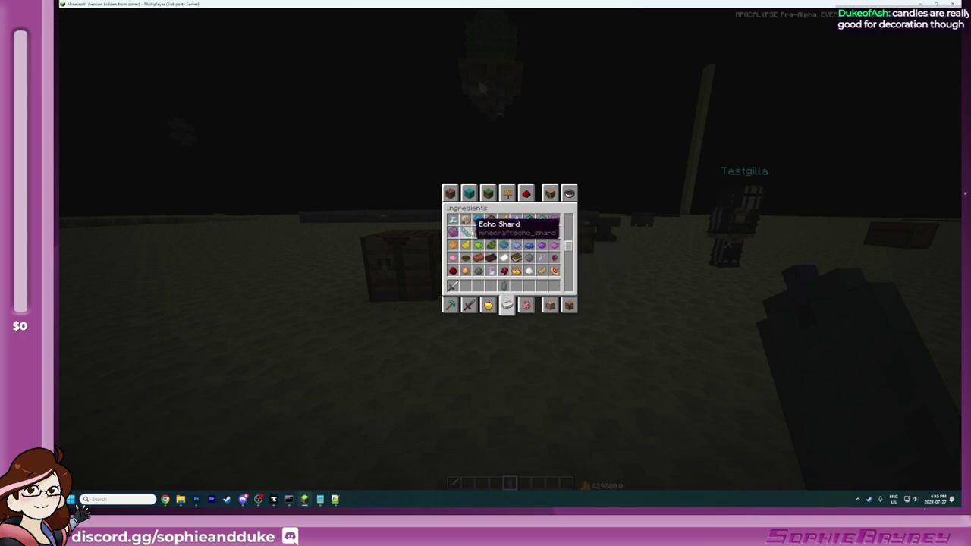
{"action": "scroll", "coordinate": [531, 250], "scroll_direction": "down", "scroll_amount": 10}
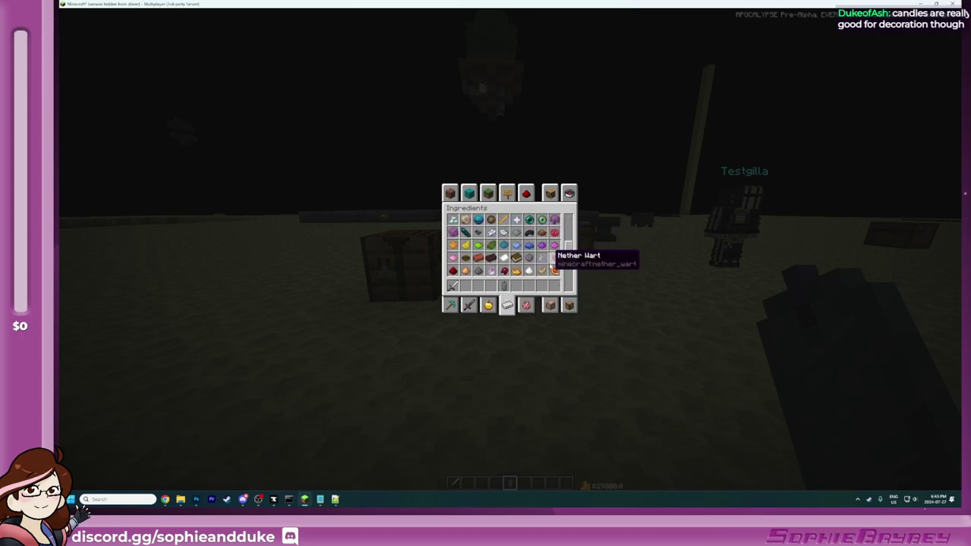
{"action": "scroll", "coordinate": [531, 254], "scroll_direction": "up", "scroll_amount": 10}
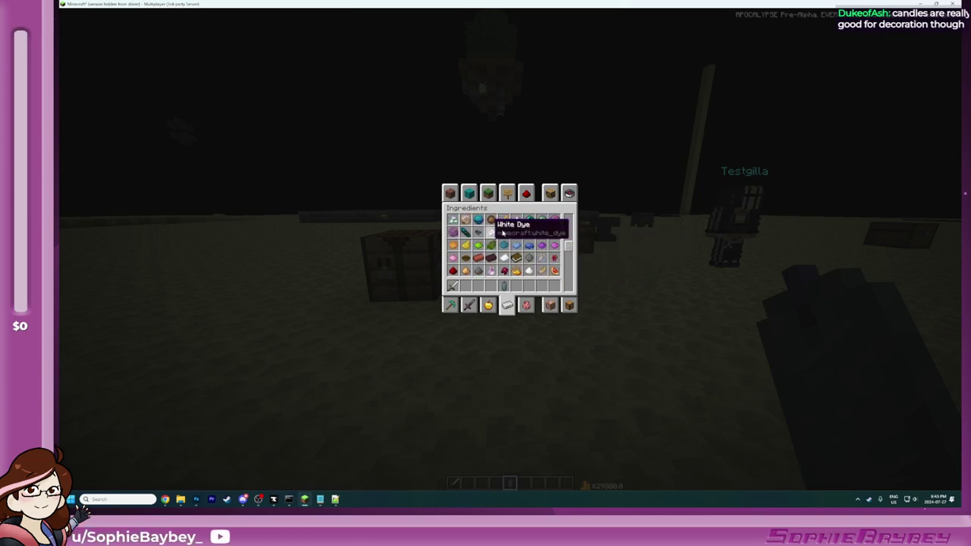
{"action": "left_click", "coordinate": [569, 193]}
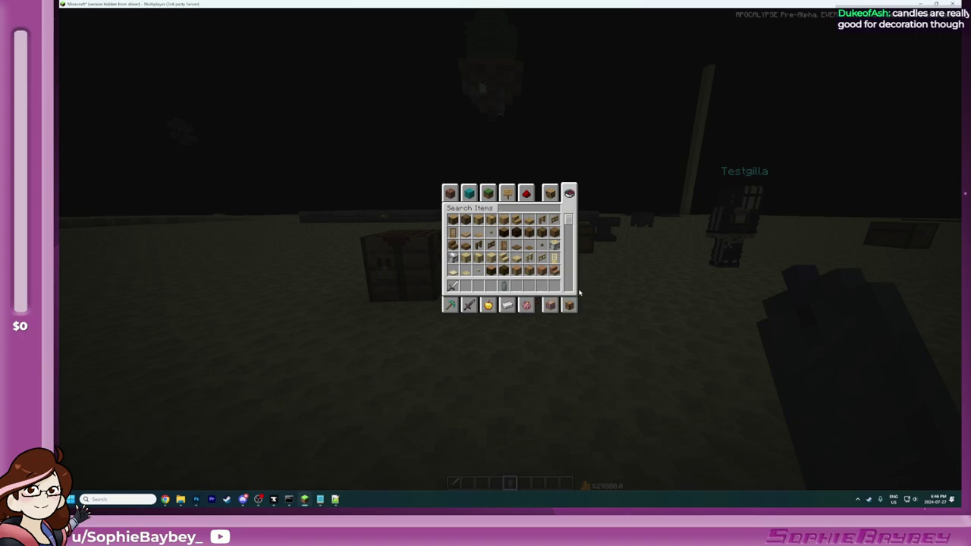
Step: Switch to scaffolding.json in Notepad and change the layer0 texture to item/gray_candle
{"action": "key", "text": "alt+Tab"}
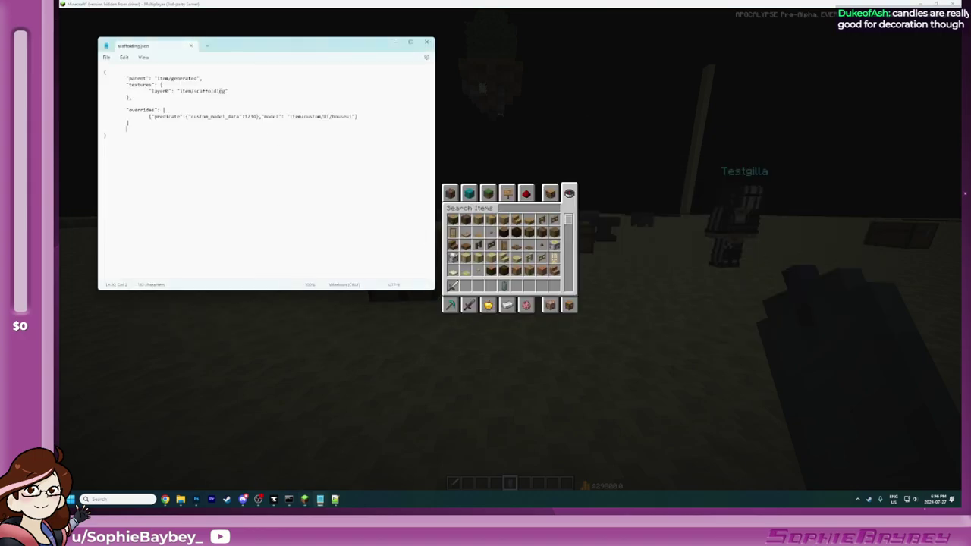
{"action": "double_click", "coordinate": [212, 91]}
{"action": "type", "text": "gray_candle"}
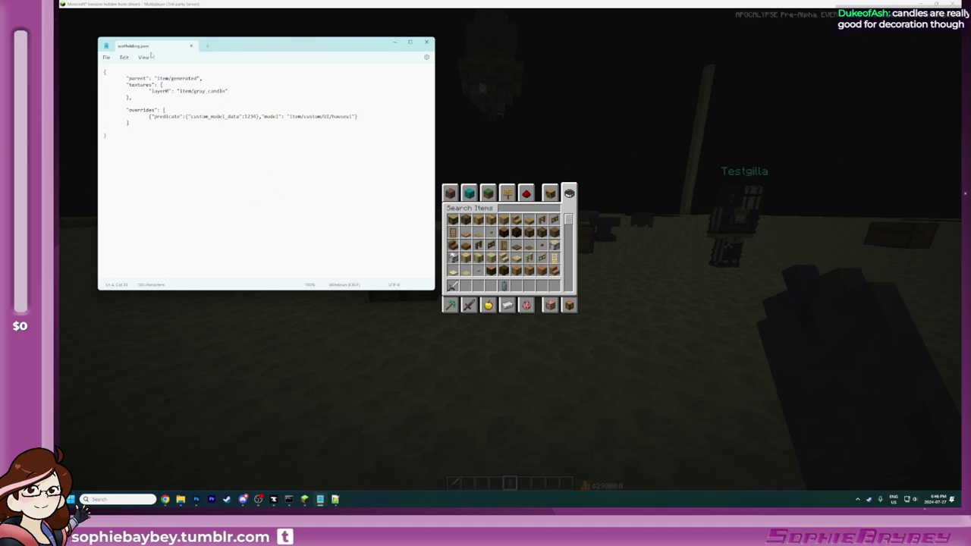
Step: Save the model as gray_candle.json in the item folder with the All files type, and close Notepad
{"action": "left_click", "coordinate": [110, 59]}
{"action": "left_click", "coordinate": [122, 116]}
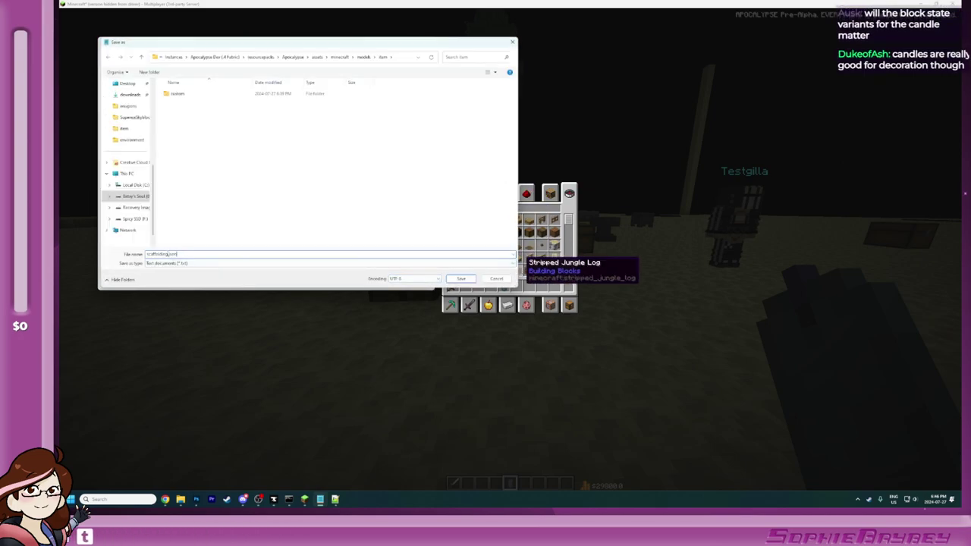
{"action": "type", "text": "gray_candle"}
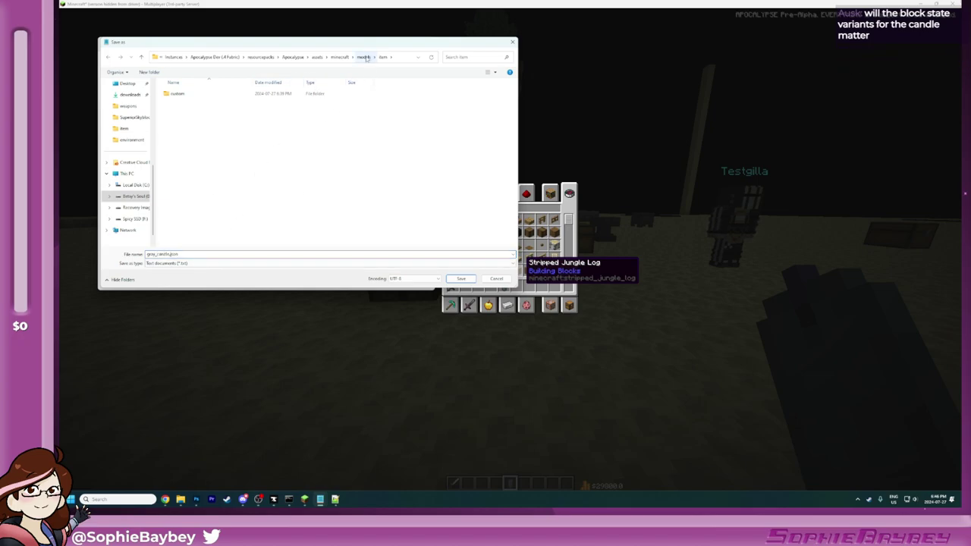
{"action": "left_click_drag", "start_coordinate": [246, 46], "coordinate": [464, 98]}
{"action": "left_click", "coordinate": [394, 317]}
{"action": "left_click", "coordinate": [395, 327]}
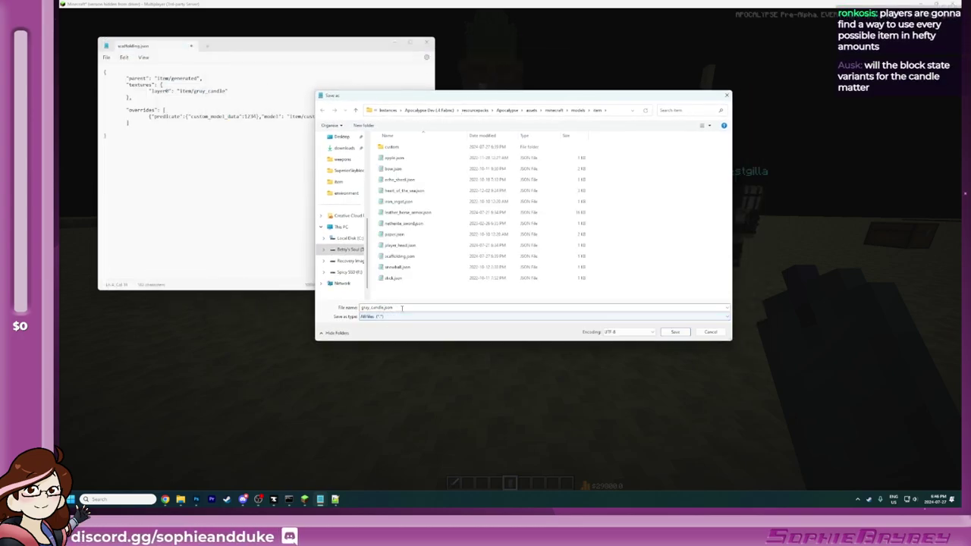
{"action": "left_click", "coordinate": [667, 333]}
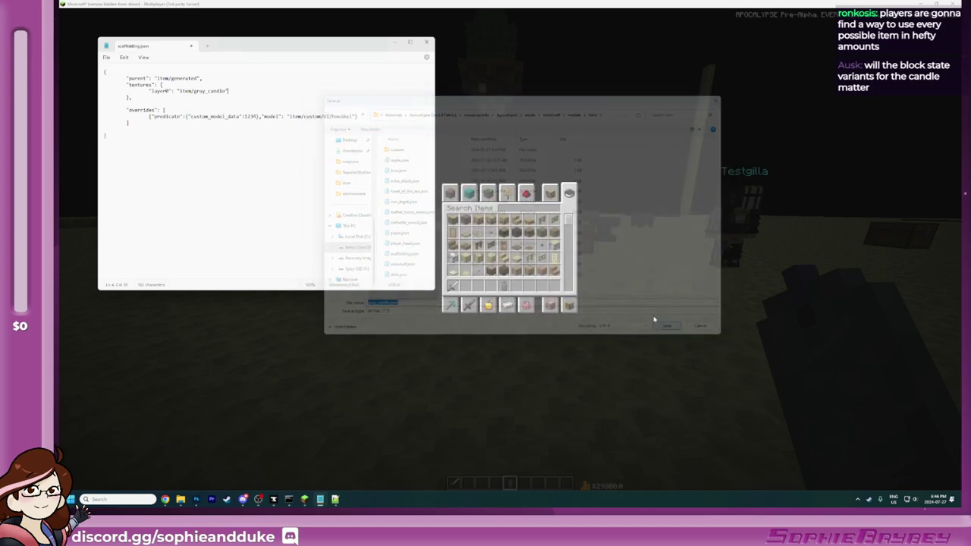
{"action": "left_click", "coordinate": [426, 43]}
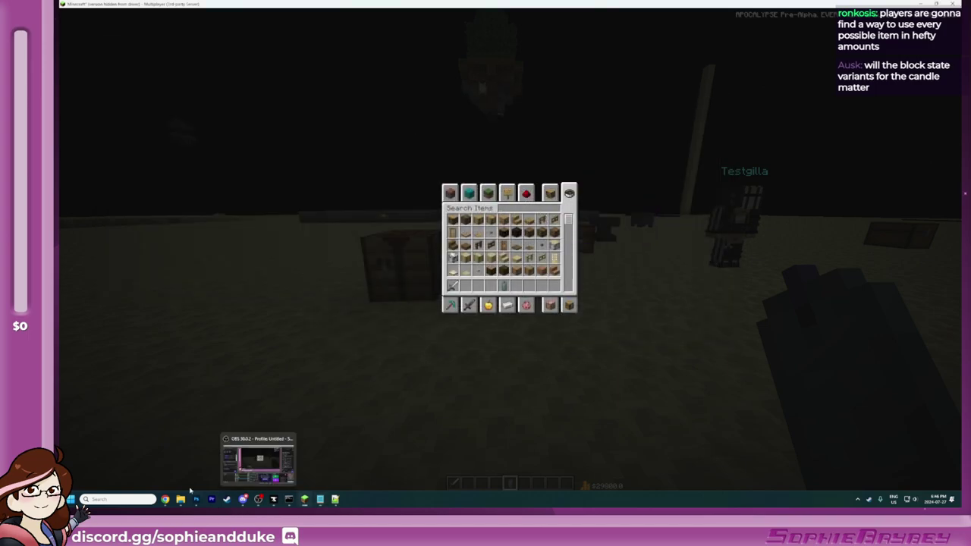
Step: Delete scaffolding.json from the resource pack's models/item folder
{"action": "mouse_move", "coordinate": [180, 499]}
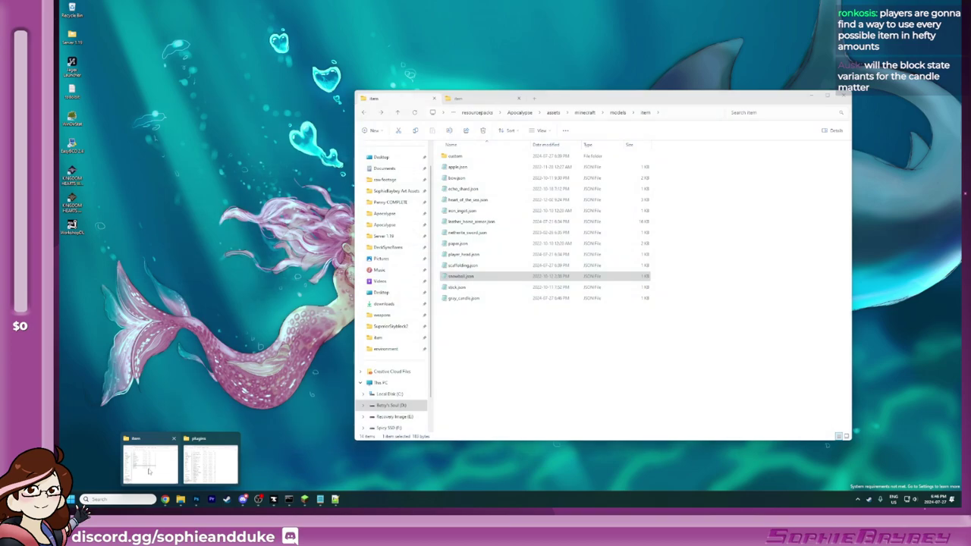
{"action": "left_click", "coordinate": [151, 464]}
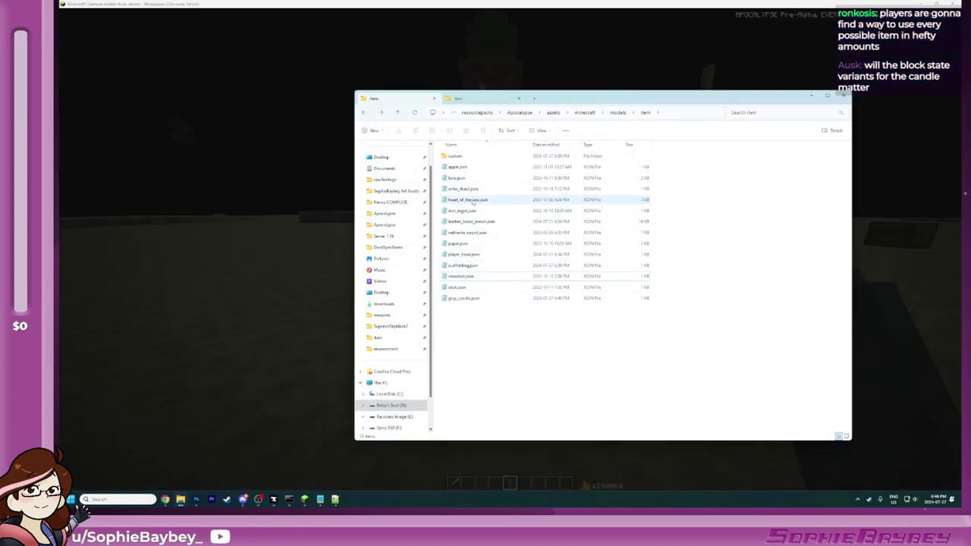
{"action": "left_click", "coordinate": [466, 265]}
{"action": "left_click", "coordinate": [580, 410]}
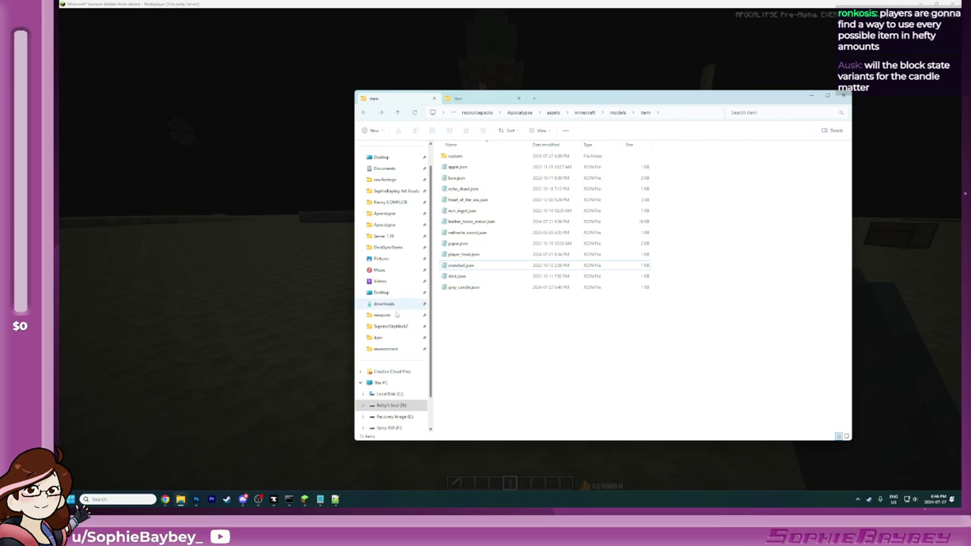
Step: Return to Minecraft, reload the resource packs, and check the item icons in the survival inventory
{"action": "left_click", "coordinate": [322, 283]}
{"action": "key", "text": "Escape"}
{"action": "key", "text": "F3+t"}
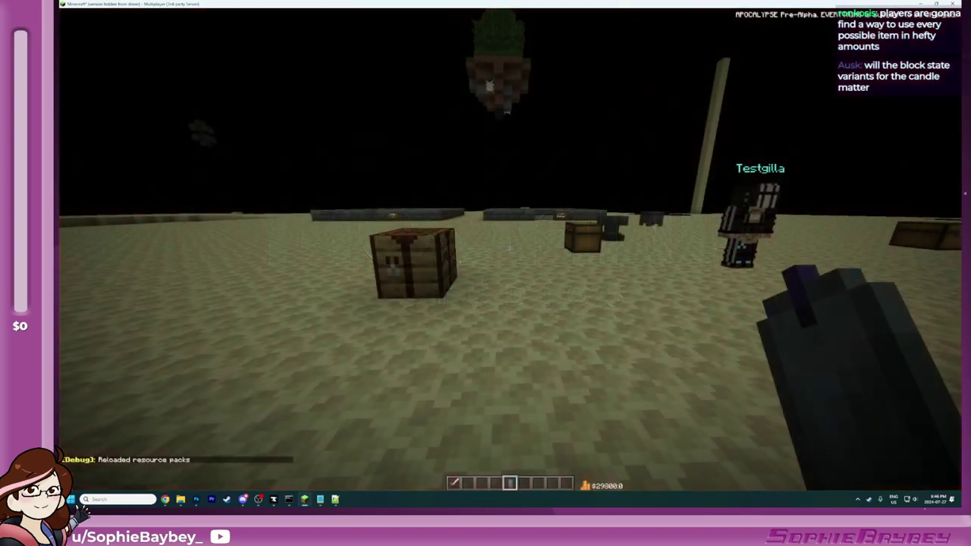
{"action": "key", "text": "e"}
{"action": "left_click", "coordinate": [569, 305]}
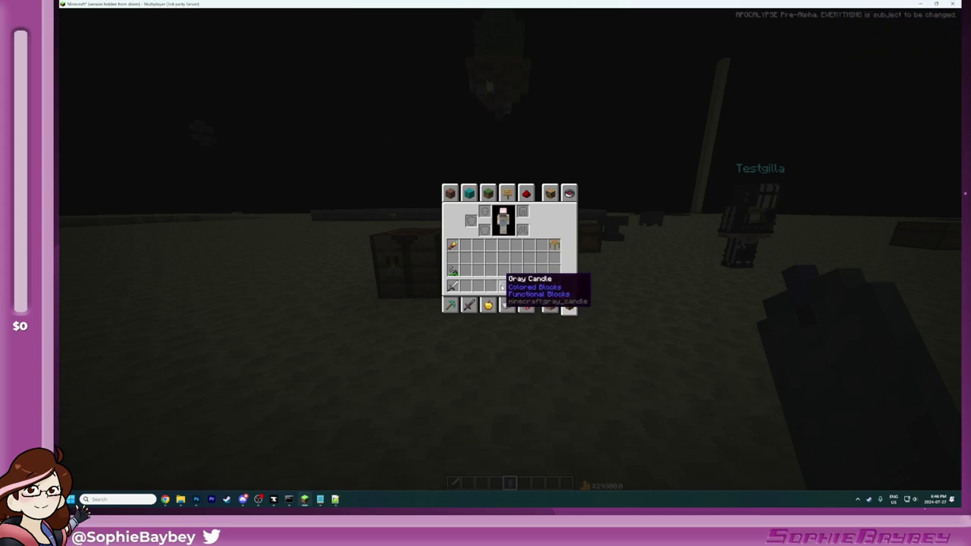
Step: Search the creative inventory for "stick" to look at the Stick item, and return to the survival inventory
{"action": "left_click", "coordinate": [570, 194]}
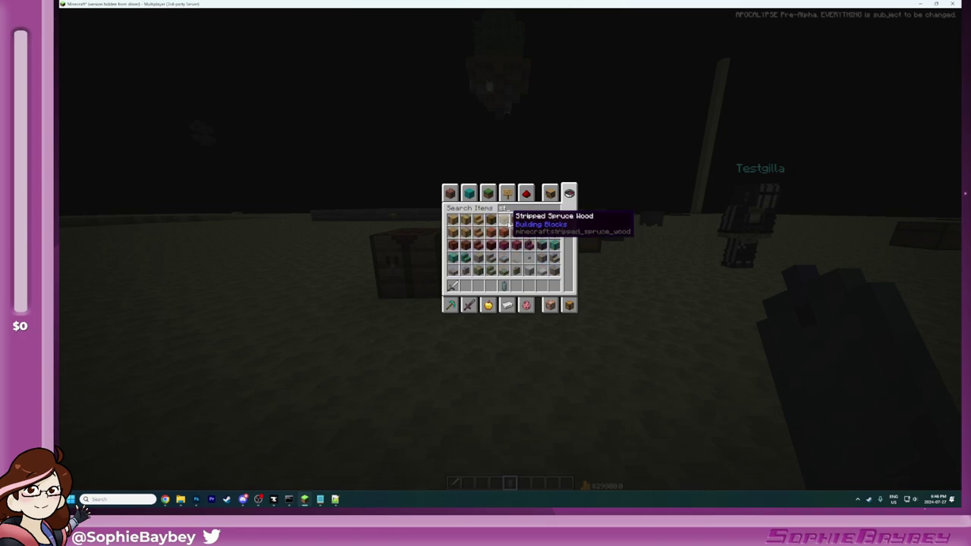
{"action": "type", "text": "stick"}
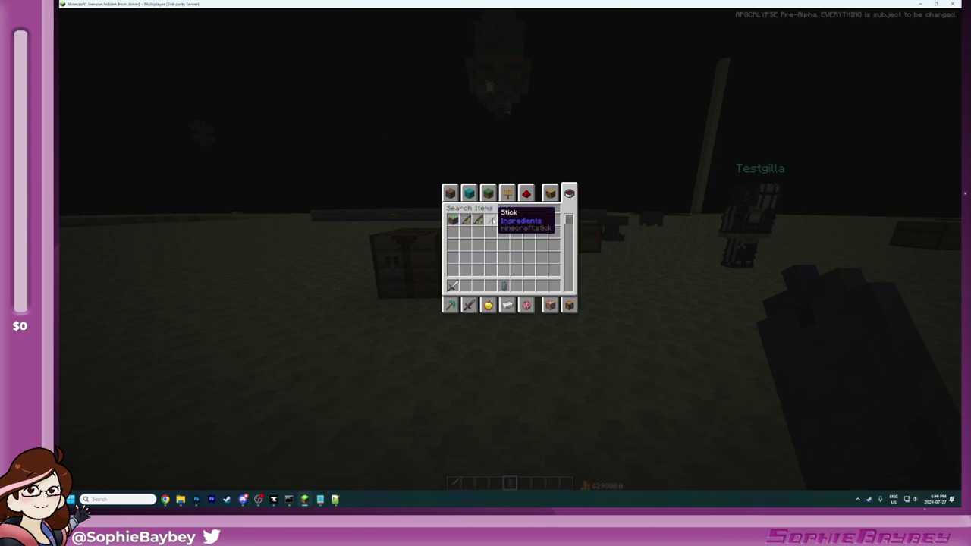
{"action": "left_click", "coordinate": [568, 304]}
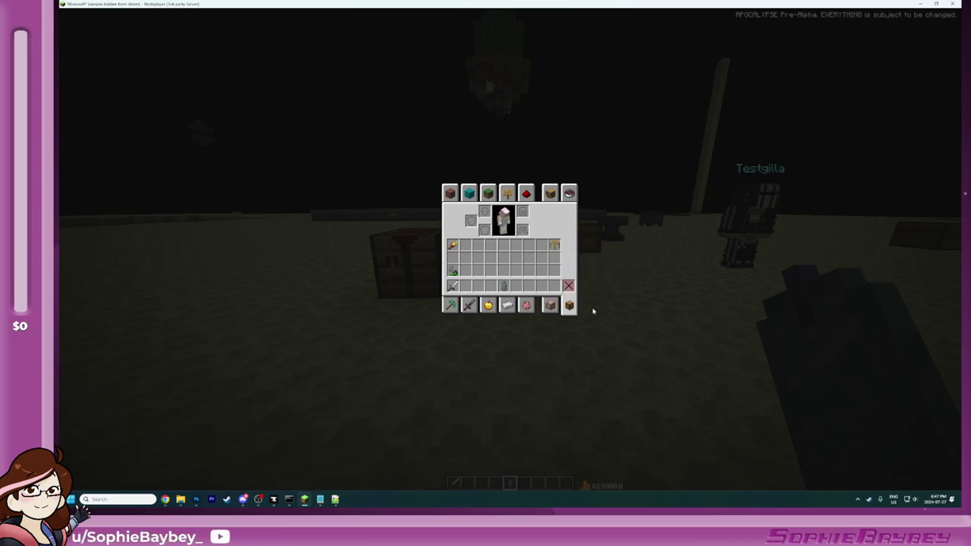
Step: Open the ItemJoin menu with the /itemjoin menu command and bring up its list of existing custom items
{"action": "key", "text": "e"}
{"action": "key", "text": "slash"}
{"action": "type", "text": "itemjoin"}
{"action": "key", "text": "Return"}
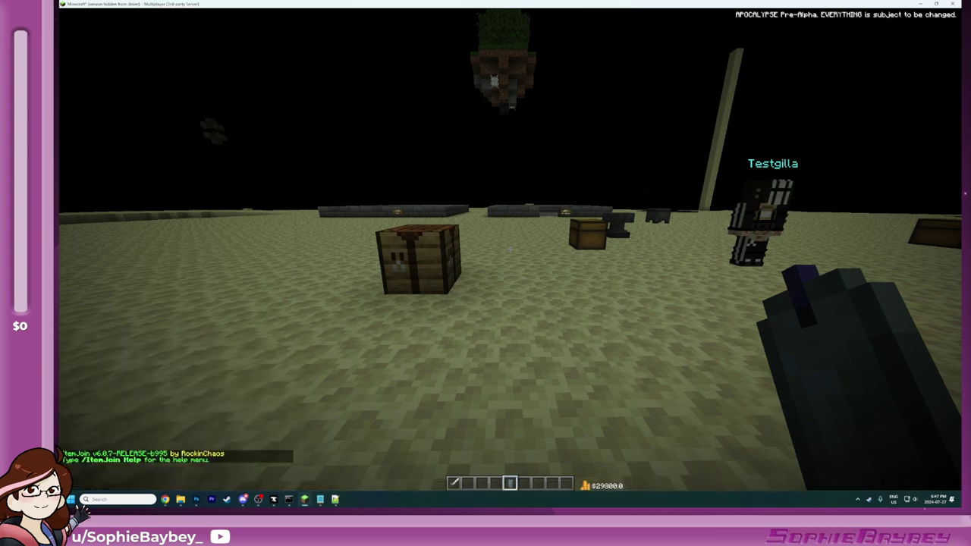
{"action": "key", "text": "slash"}
{"action": "key", "text": "Up"}
{"action": "type", "text": "menu"}
{"action": "key", "text": "Return"}
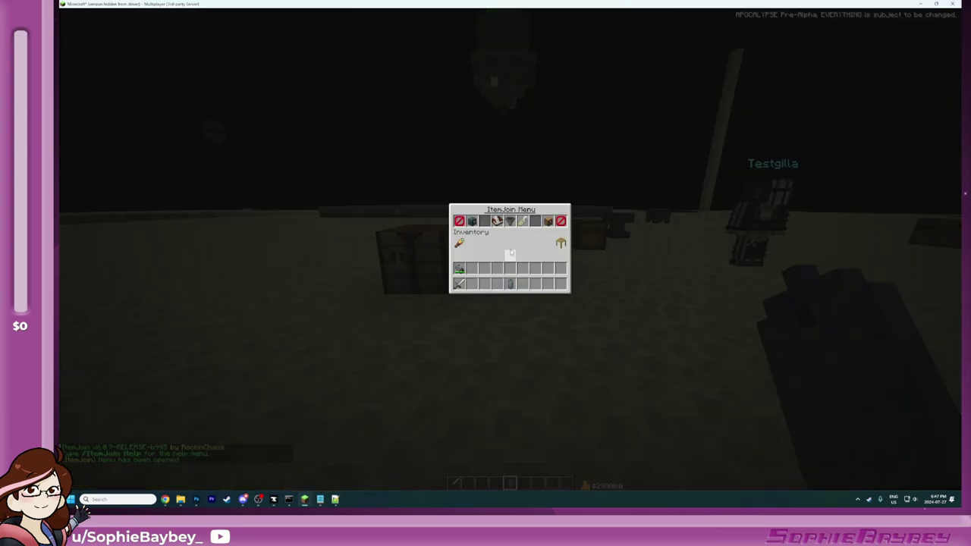
{"action": "left_click", "coordinate": [546, 223]}
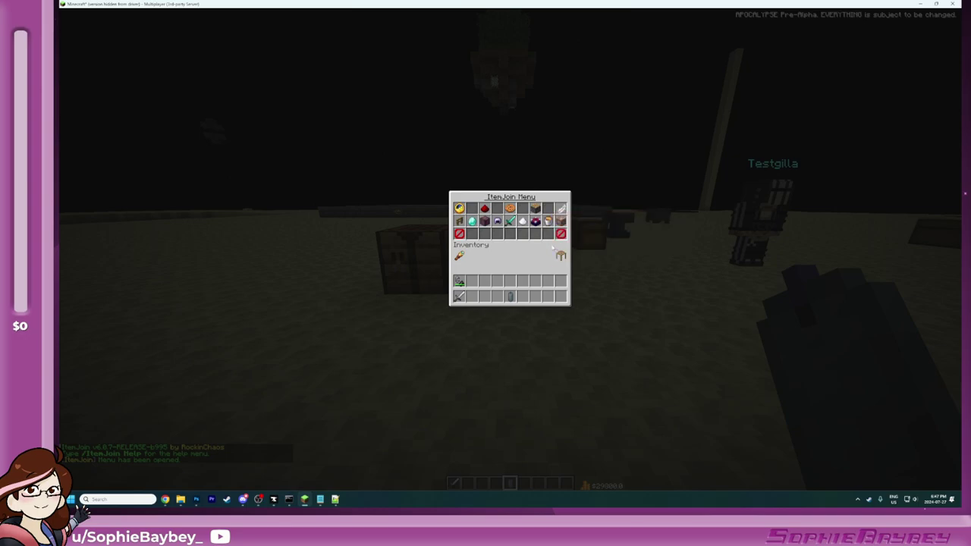
{"action": "left_click", "coordinate": [458, 237]}
{"action": "left_click", "coordinate": [527, 219]}
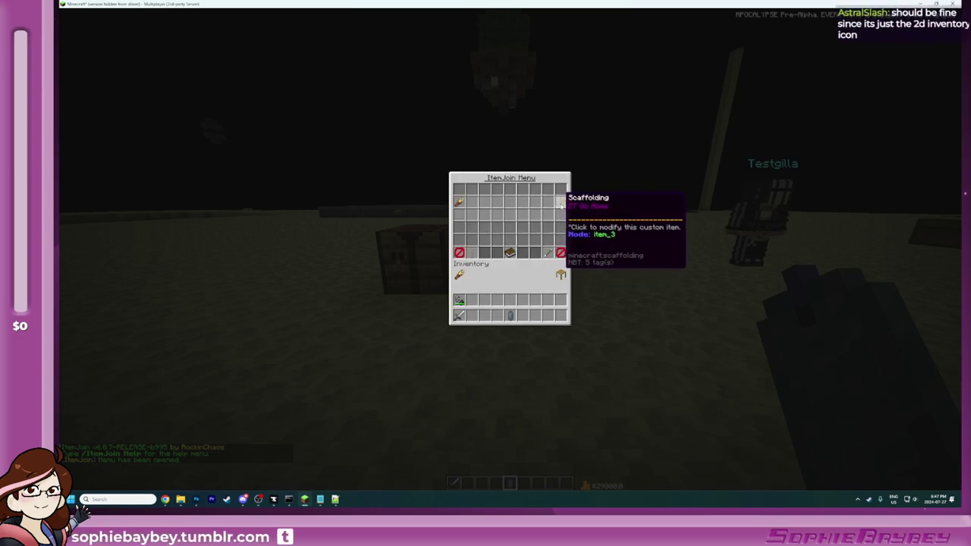
Step: Set the material of the item_3 "Scaffolding" custom item to gray candle and save the item
{"action": "left_click", "coordinate": [560, 202]}
{"action": "left_click", "coordinate": [463, 208]}
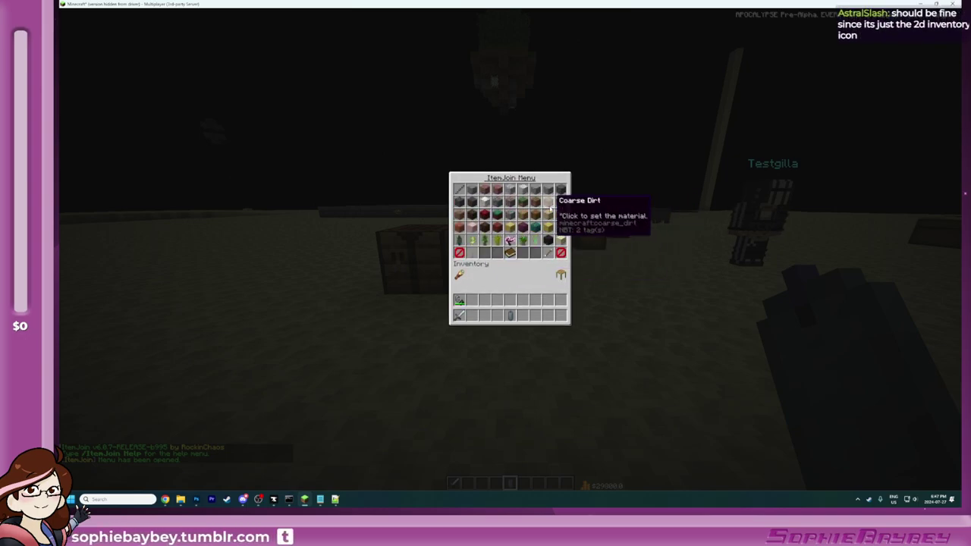
{"action": "left_click", "coordinate": [549, 256]}
{"action": "left_click", "coordinate": [549, 256]}
{"action": "left_click", "coordinate": [547, 253]}
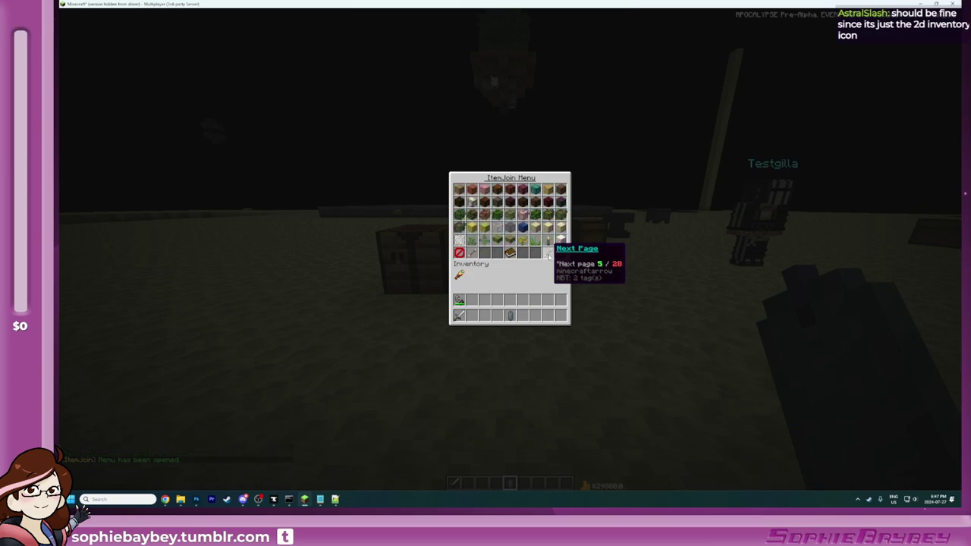
{"action": "left_click", "coordinate": [547, 253]}
{"action": "left_click", "coordinate": [548, 253]}
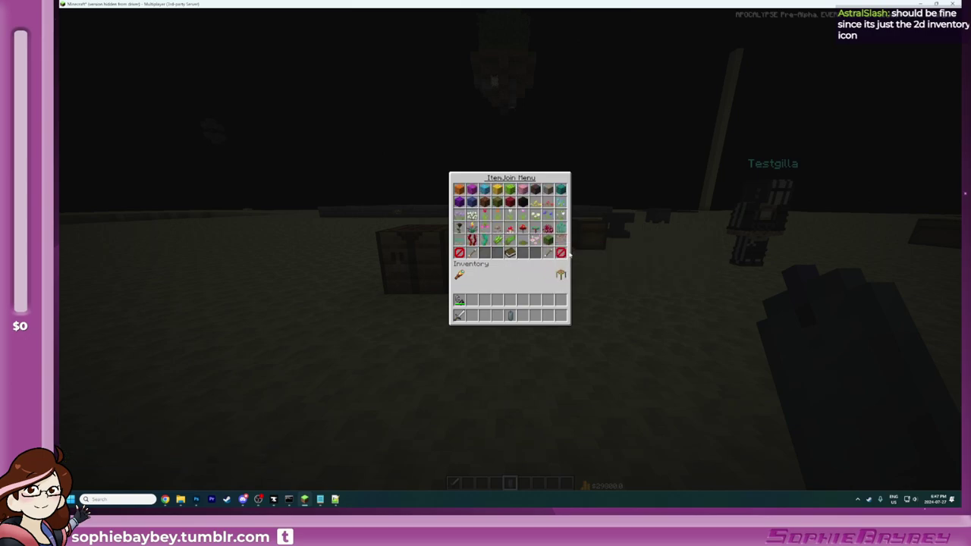
{"action": "left_click", "coordinate": [549, 253]}
{"action": "left_click", "coordinate": [547, 254]}
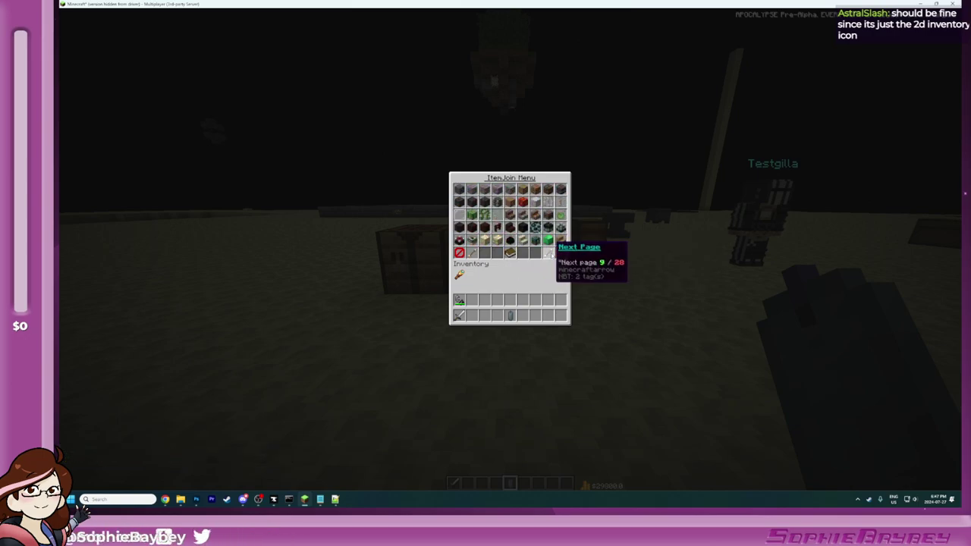
{"action": "left_click", "coordinate": [547, 253]}
{"action": "left_click", "coordinate": [548, 254]}
{"action": "left_click", "coordinate": [548, 254]}
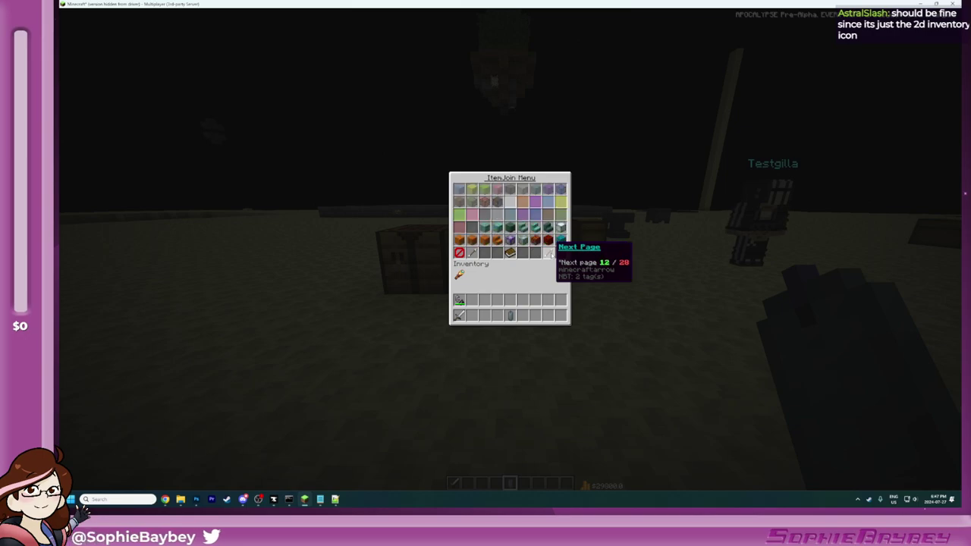
{"action": "left_click", "coordinate": [547, 253]}
{"action": "left_click", "coordinate": [548, 253]}
{"action": "left_click", "coordinate": [547, 253]}
{"action": "left_click", "coordinate": [548, 253]}
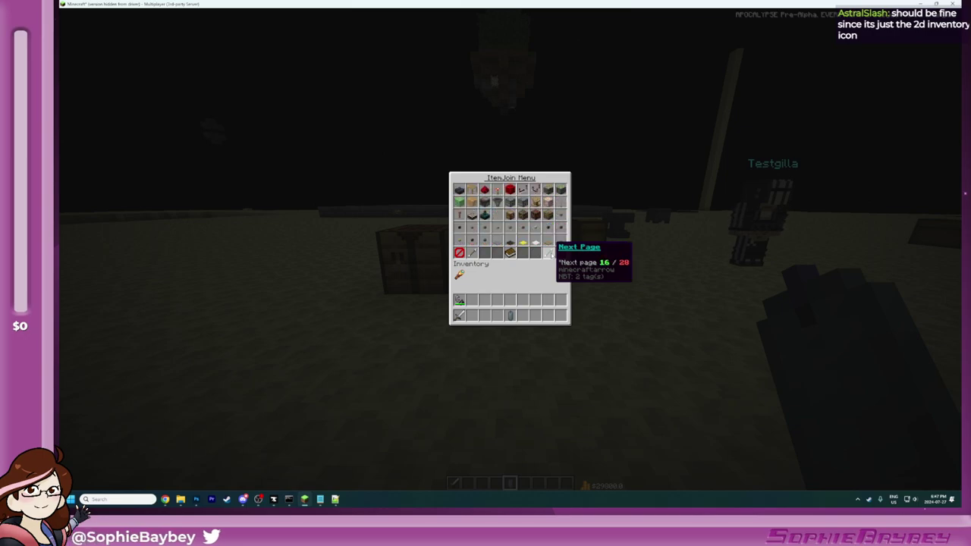
{"action": "left_click", "coordinate": [547, 254]}
{"action": "left_click", "coordinate": [547, 253]}
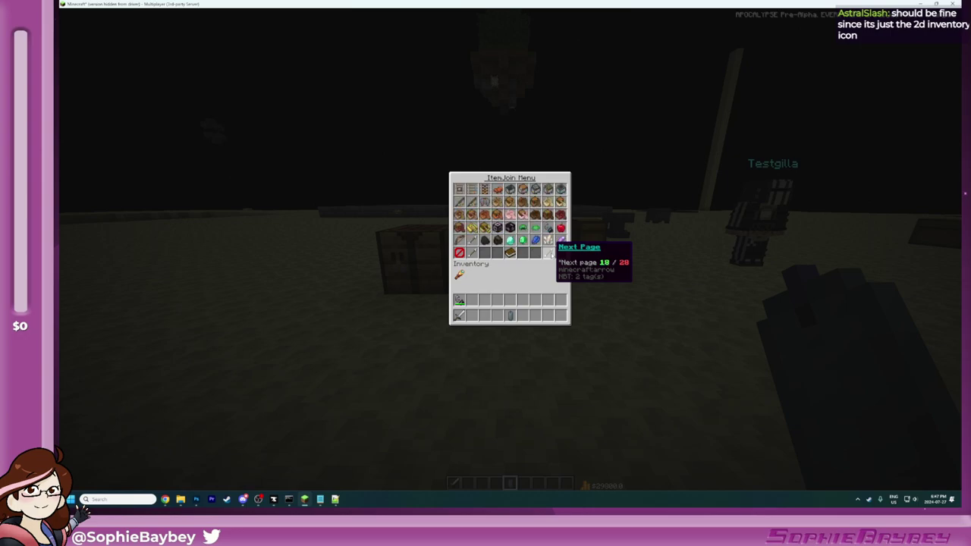
{"action": "left_click", "coordinate": [547, 253]}
{"action": "left_click", "coordinate": [547, 253]}
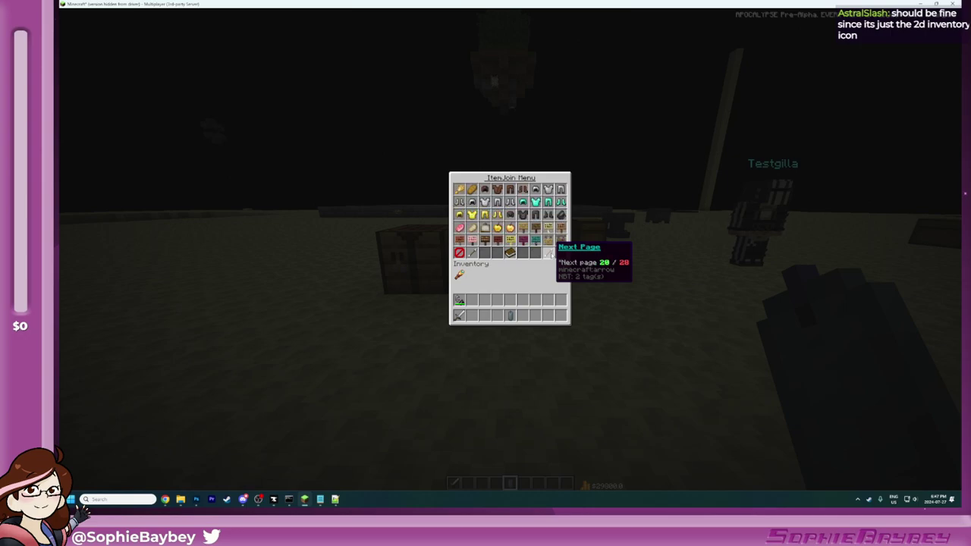
{"action": "left_click", "coordinate": [547, 253]}
{"action": "left_click", "coordinate": [547, 253]}
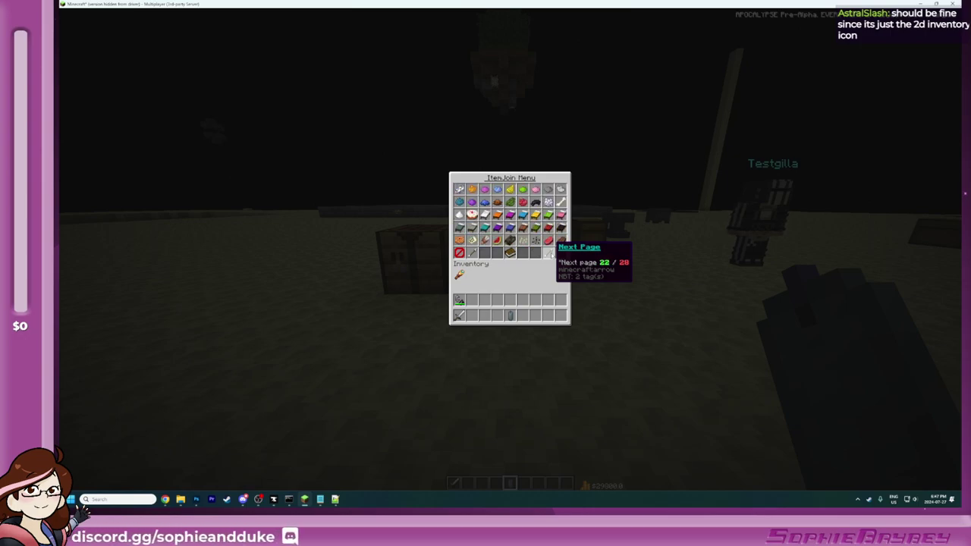
{"action": "left_click", "coordinate": [548, 253]}
{"action": "left_click", "coordinate": [547, 253]}
{"action": "left_click", "coordinate": [547, 254]}
{"action": "left_click", "coordinate": [548, 253]}
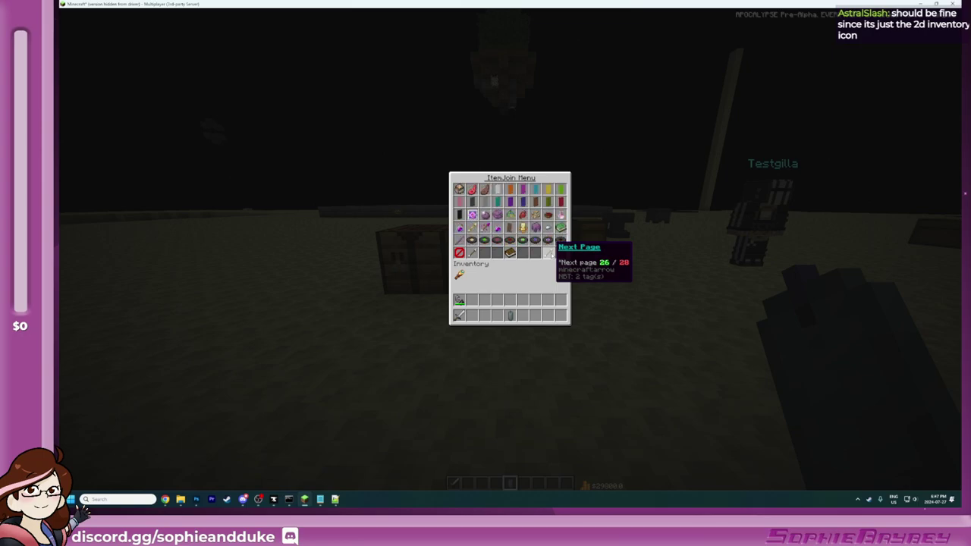
{"action": "left_click", "coordinate": [547, 253]}
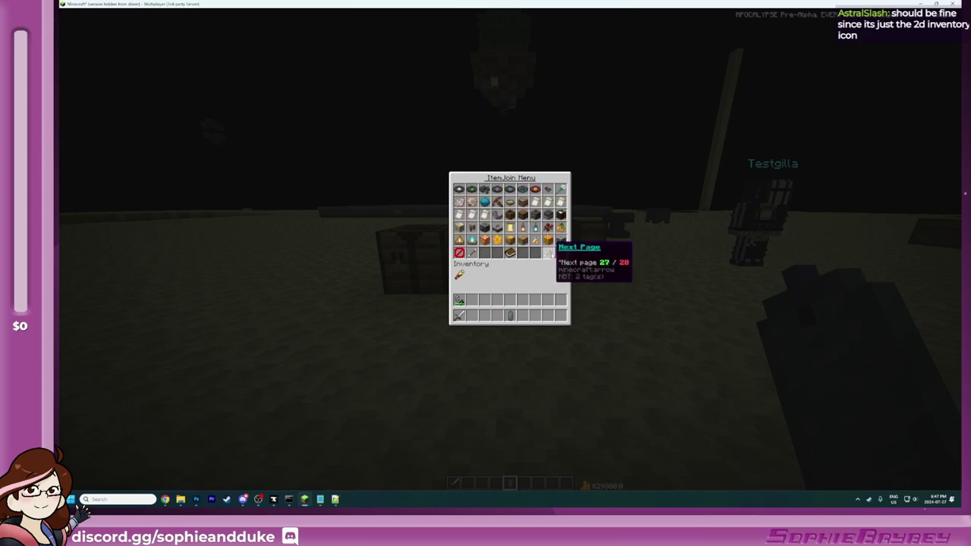
{"action": "left_click", "coordinate": [548, 253]}
{"action": "left_click", "coordinate": [548, 186]}
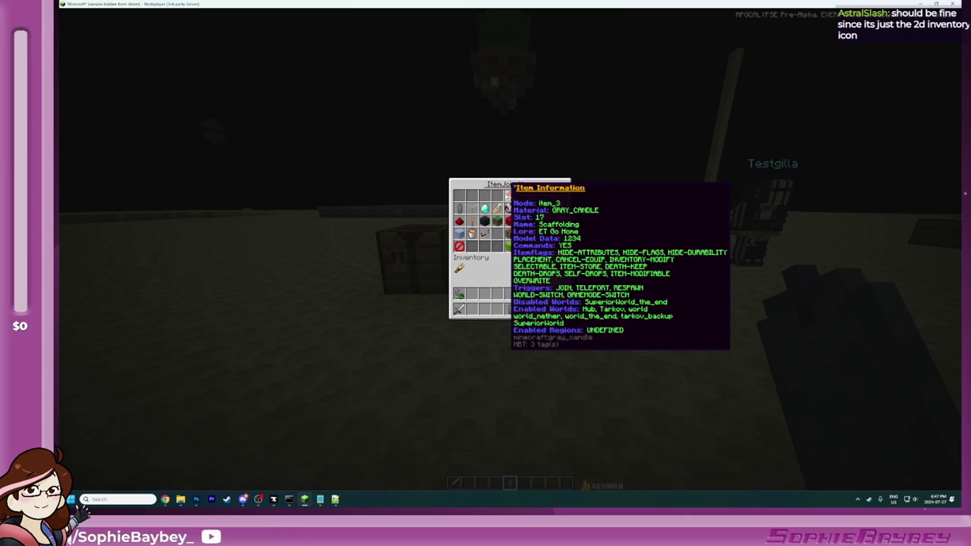
{"action": "left_click", "coordinate": [509, 248]}
Step: Check the creative inventory, kill the character with /kill, and respawn to have the ItemJoin items handed out again
{"action": "key", "text": "e"}
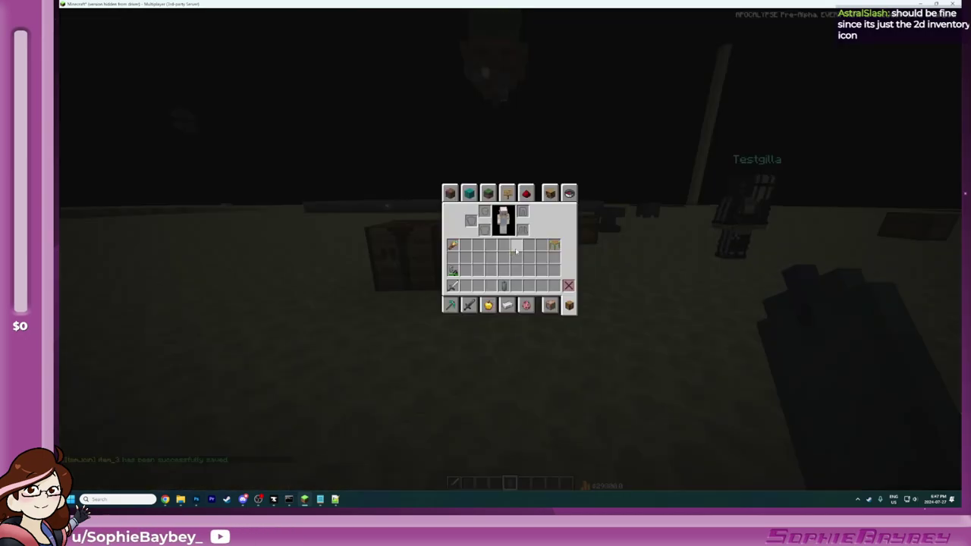
{"action": "key", "text": "e"}
{"action": "type", "text": "e"}
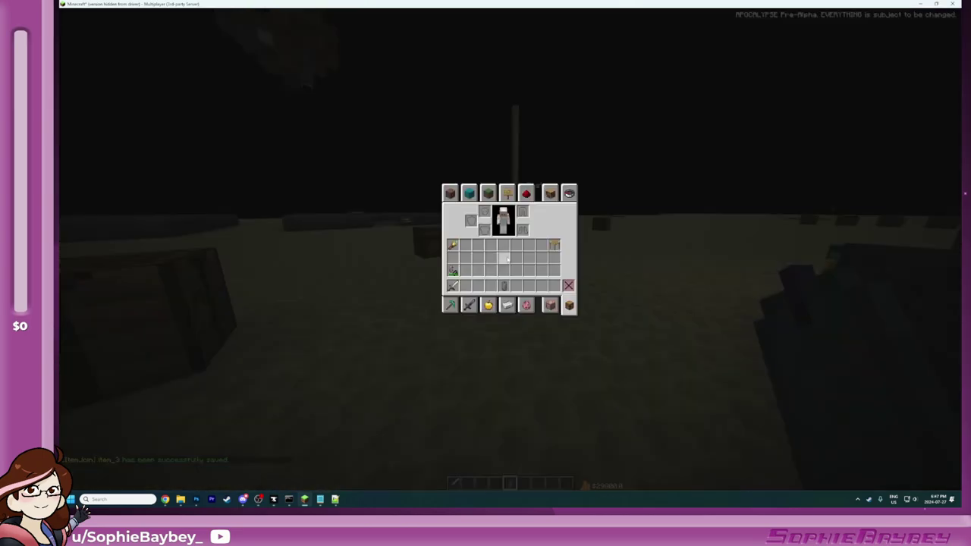
{"action": "type", "text": "et/kill"}
{"action": "key", "text": "Return"}
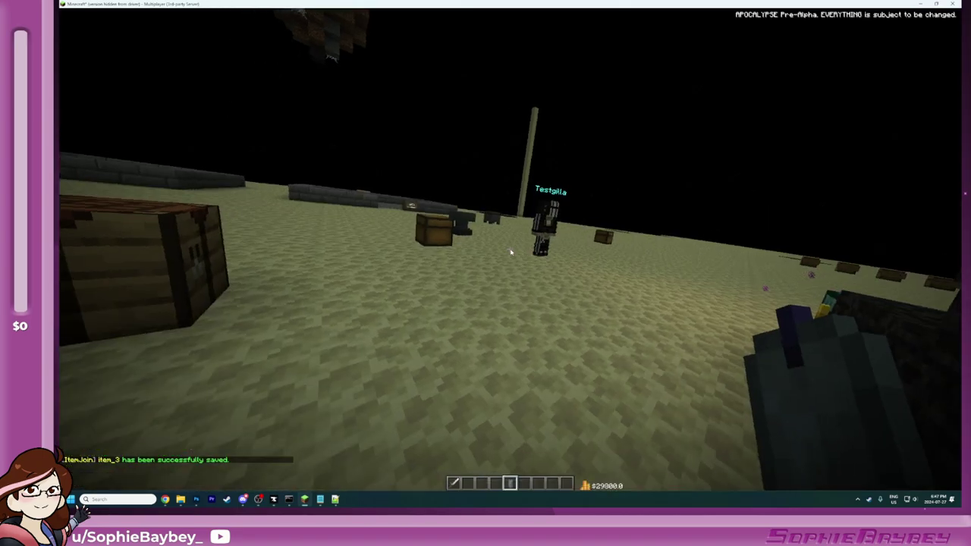
{"action": "left_click", "coordinate": [506, 185]}
{"action": "key", "text": "e"}
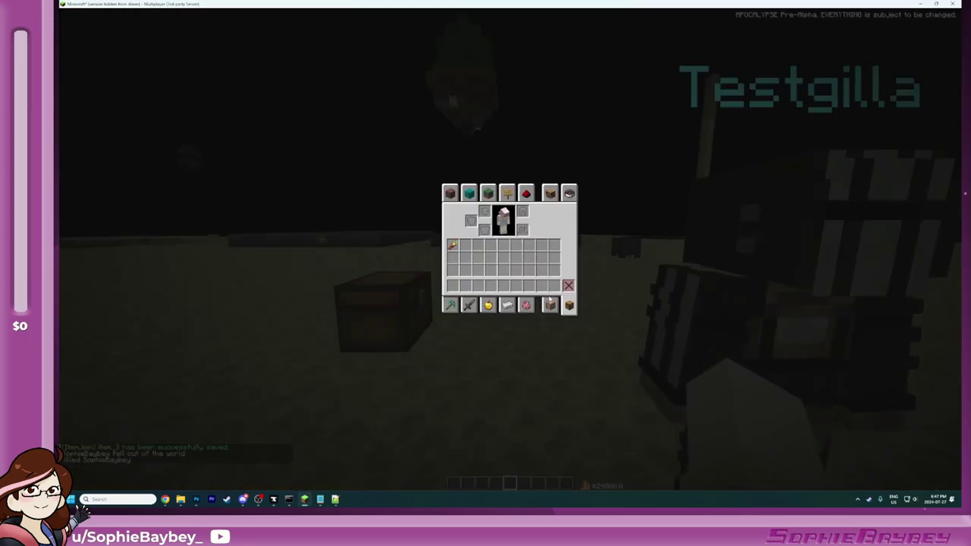
Step: Switch to survival mode with /gamemode survival and check the home item's icon in the inventory
{"action": "type", "text": "et/gamemode survival"}
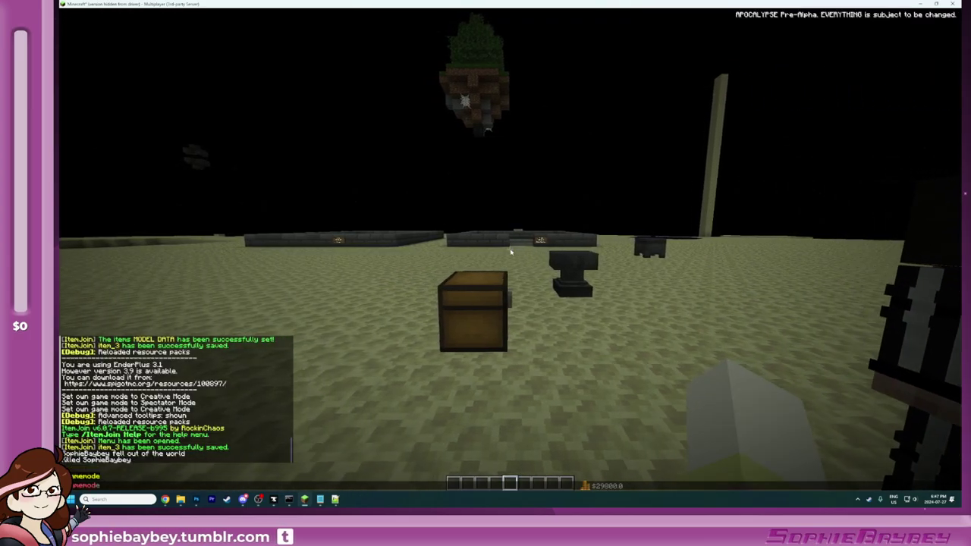
{"action": "key", "text": "Return"}
{"action": "key", "text": "e"}
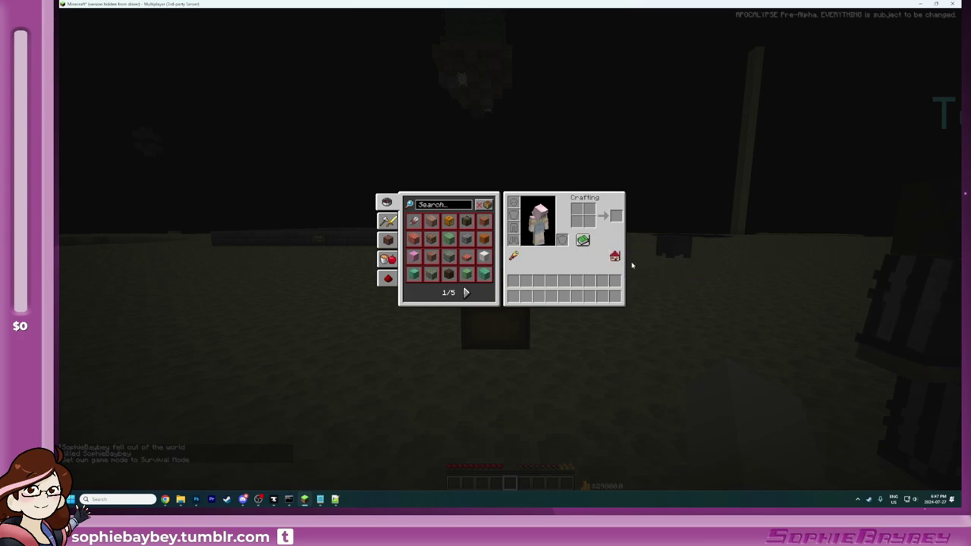
Step: Test the inventory teleport items by going to the island with the home item and back with the end stone "Return To Spawn" item
{"action": "key", "text": "e"}
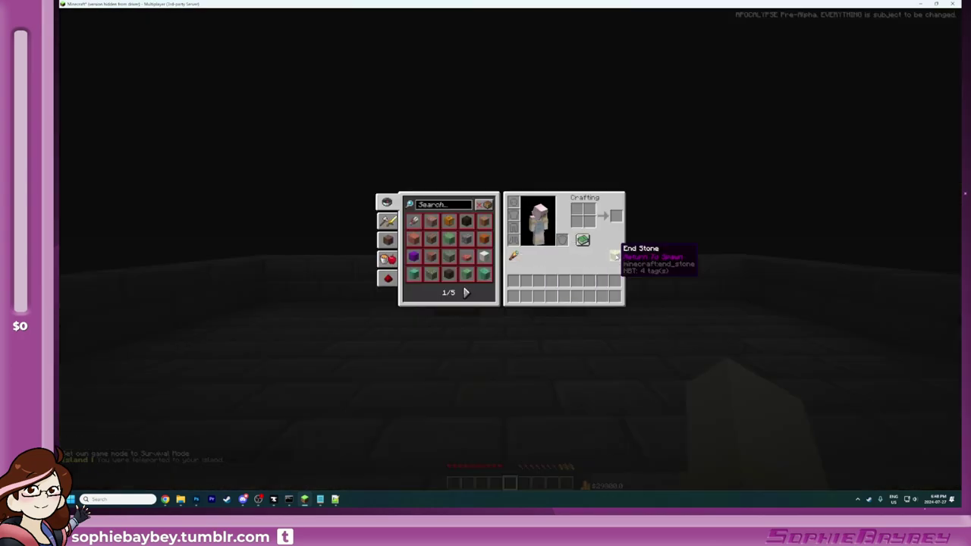
{"action": "key", "text": "e"}
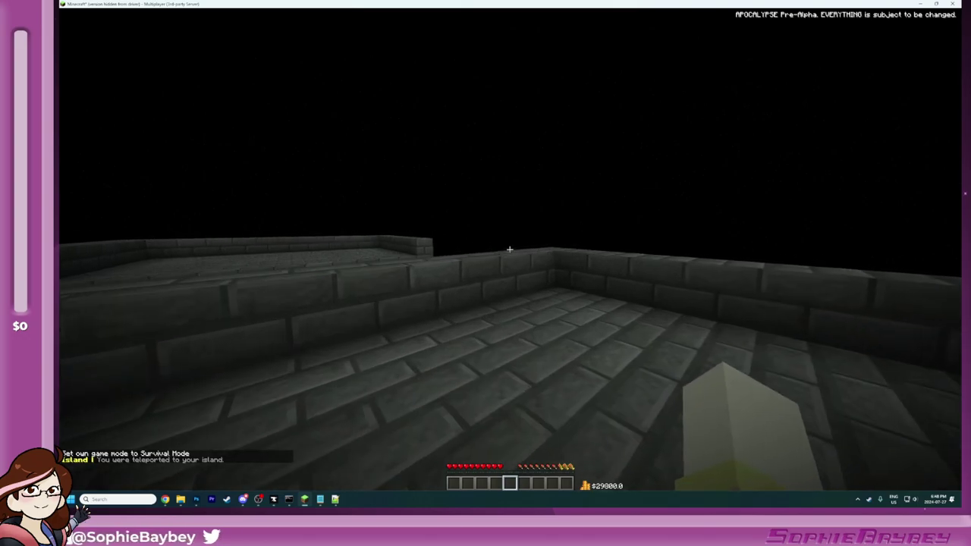
{"action": "key", "text": "e"}
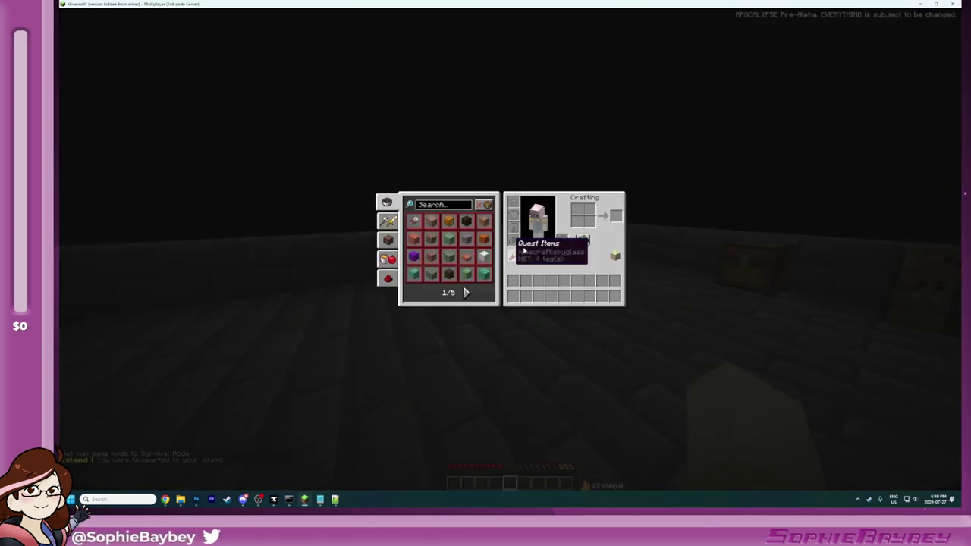
{"action": "left_click", "coordinate": [616, 254]}
{"action": "key", "text": "e"}
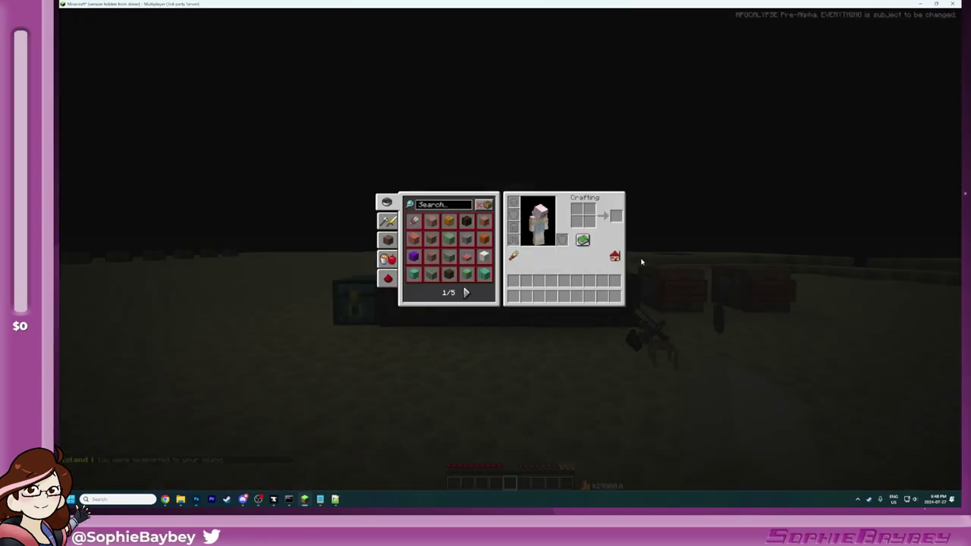
{"action": "key", "text": "e"}
Step: Switch out of Minecraft, close Notepad++, and bring up the scaffolding.json window in Notepad
{"action": "key", "text": "alt+Tab"}
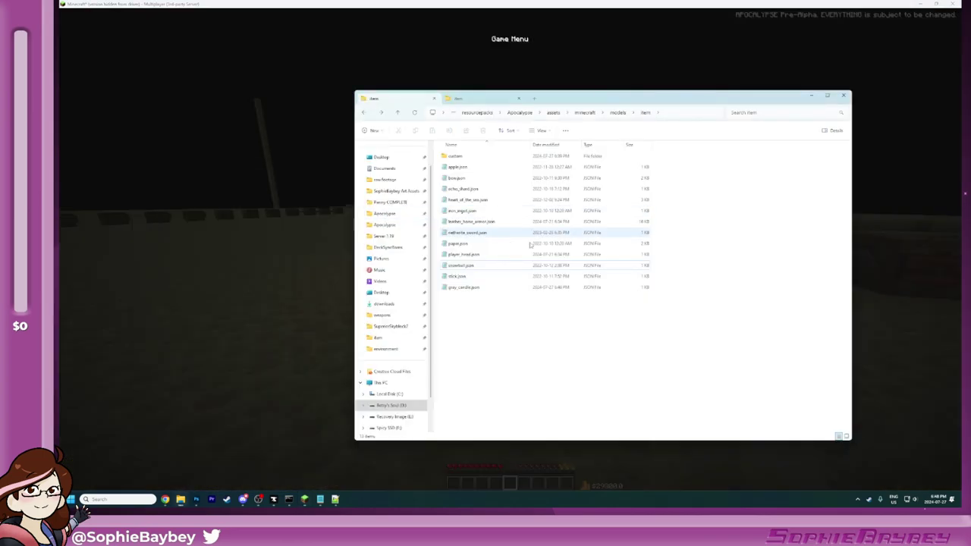
{"action": "key", "text": "alt+Tab"}
{"action": "left_click", "coordinate": [463, 213]}
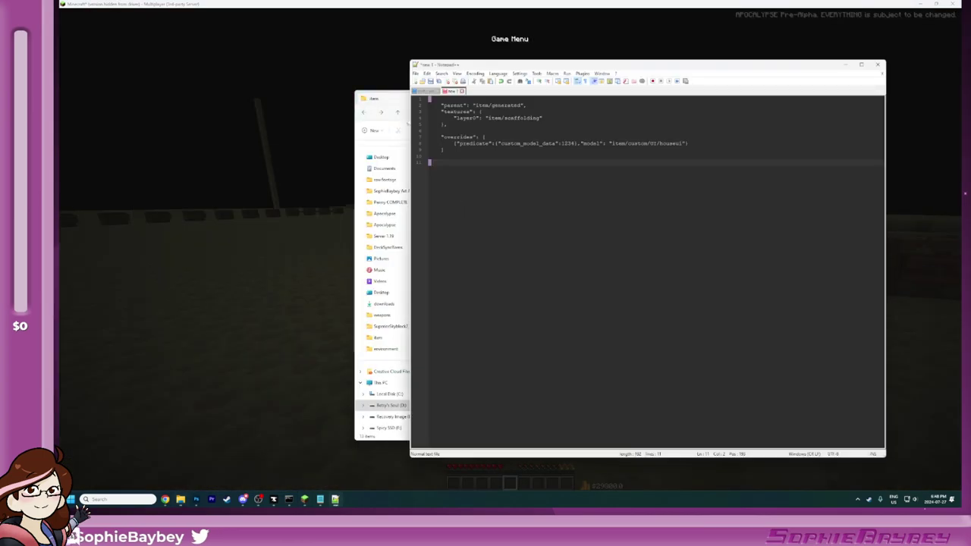
{"action": "key", "text": "alt+Tab"}
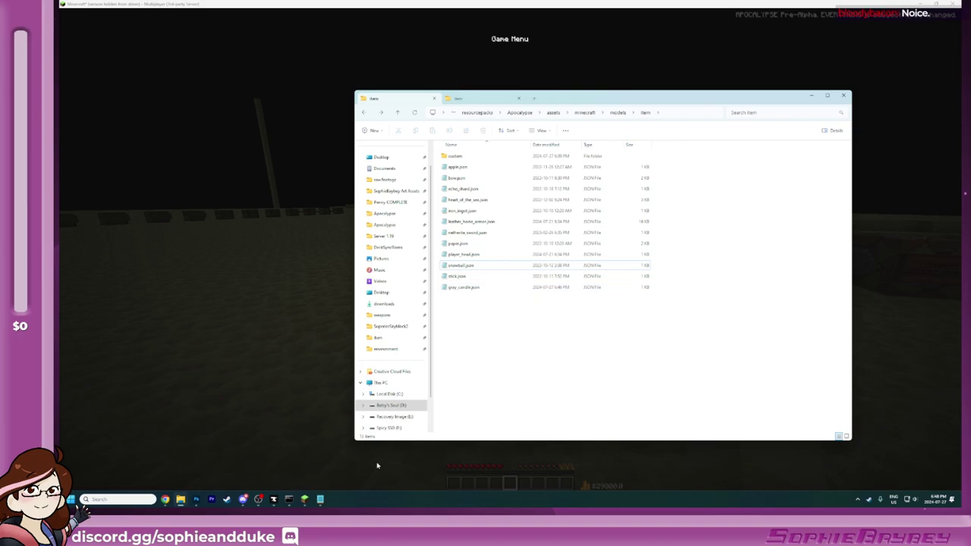
{"action": "mouse_move", "coordinate": [320, 499]}
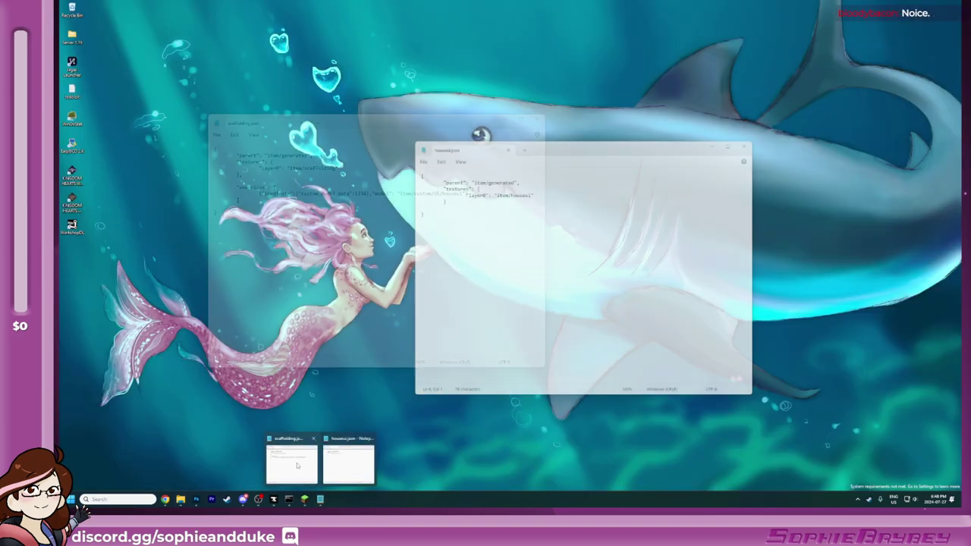
{"action": "left_click", "coordinate": [297, 465]}
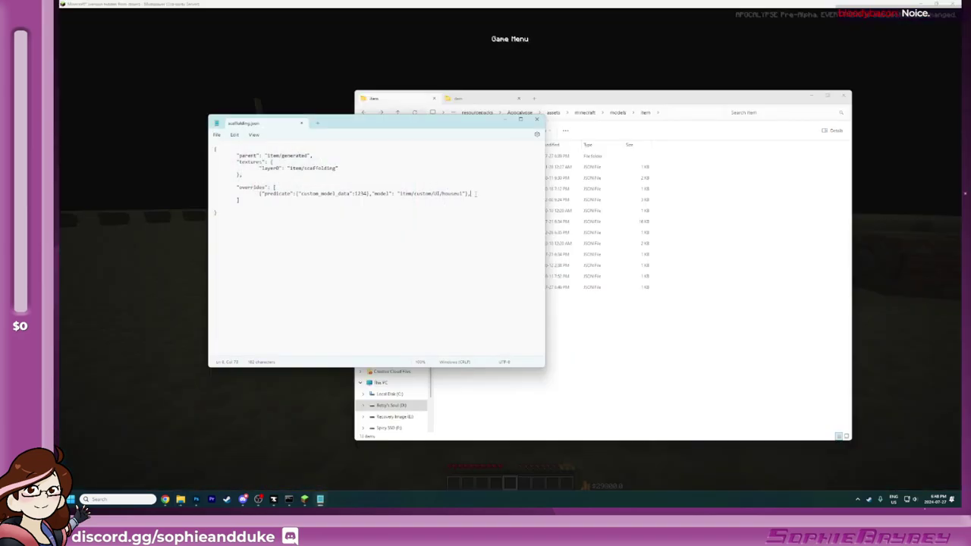
Step: Duplicate the override line in scaffolding.json with custom_model_data 1235 and model item/custom/UI/hubui, and save the file
{"action": "left_click_drag", "start_coordinate": [467, 193], "coordinate": [191, 197]}
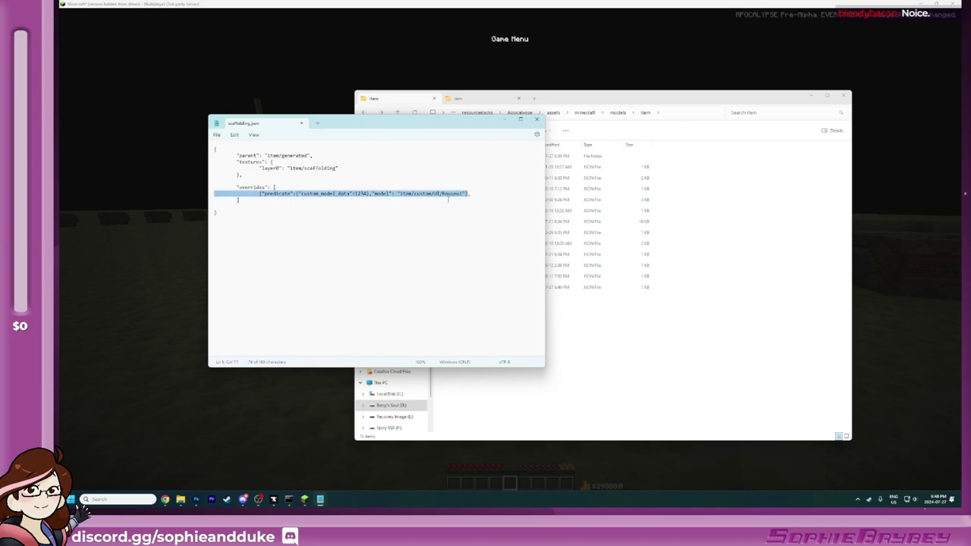
{"action": "key", "text": "ctrl+c"}
{"action": "left_click", "coordinate": [486, 195]}
{"action": "key", "text": "Return"}
{"action": "key", "text": "ctrl+v"}
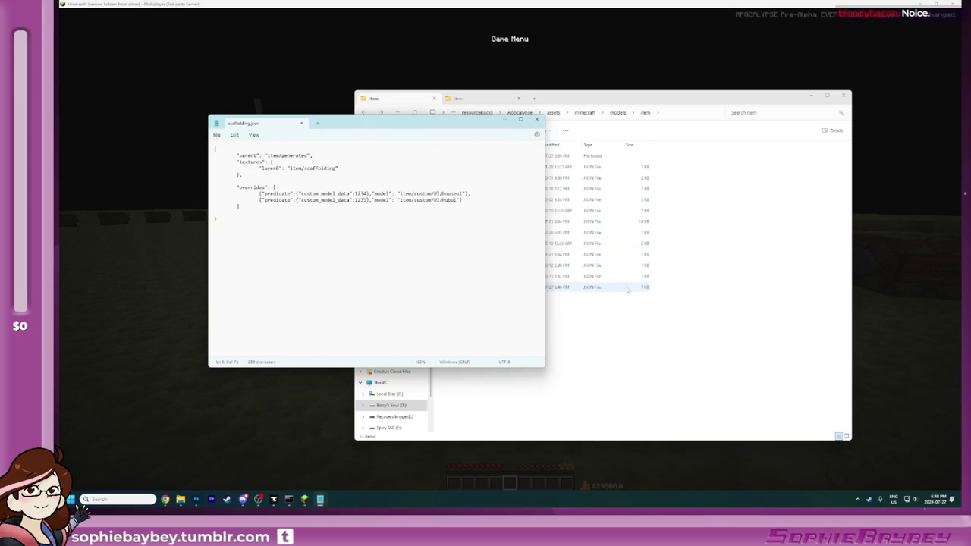
{"action": "left_click", "coordinate": [220, 135]}
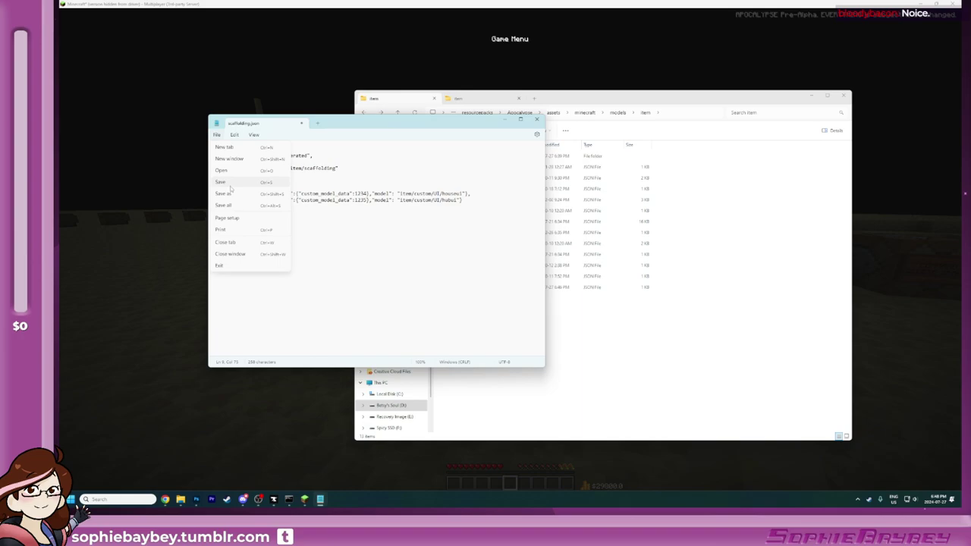
{"action": "left_click", "coordinate": [230, 183]}
Step: In the resource pack's models/item/custom/UI folder, duplicate houseui.json and name the copy hubui.json
{"action": "left_click", "coordinate": [609, 308]}
{"action": "double_click", "coordinate": [467, 158]}
{"action": "double_click", "coordinate": [468, 157]}
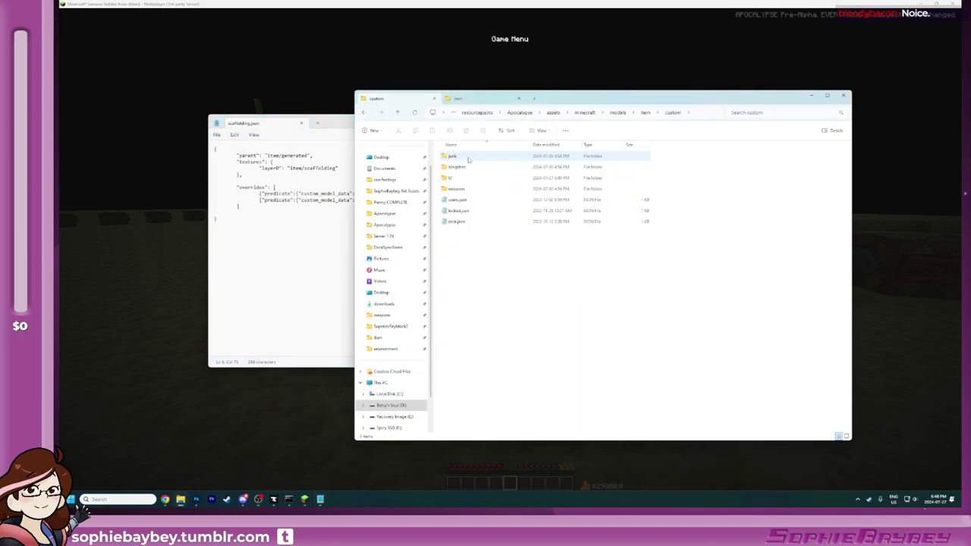
{"action": "left_click", "coordinate": [466, 179]}
{"action": "double_click", "coordinate": [466, 178]}
{"action": "left_click", "coordinate": [468, 157]}
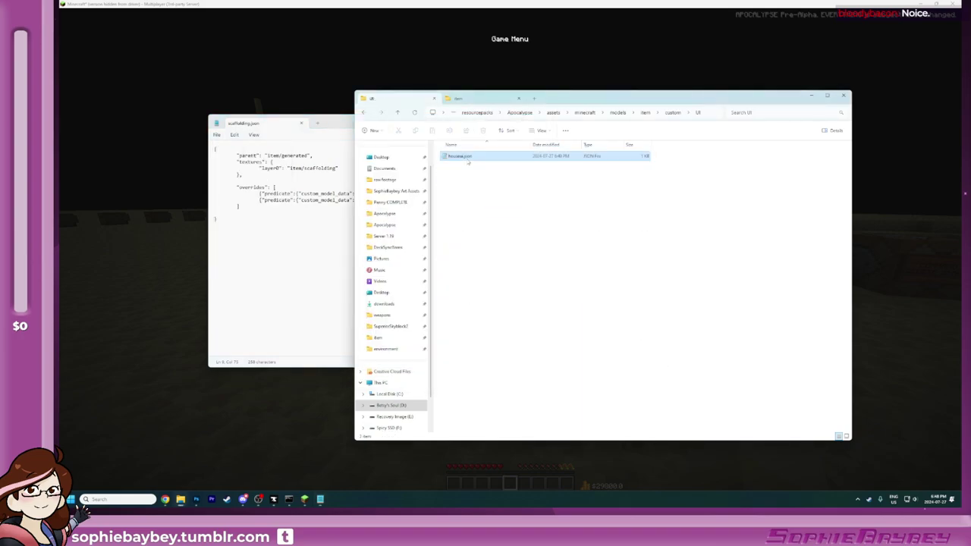
{"action": "key", "text": "ctrl+c"}
{"action": "key", "text": "ctrl+v"}
{"action": "key", "text": "F2"}
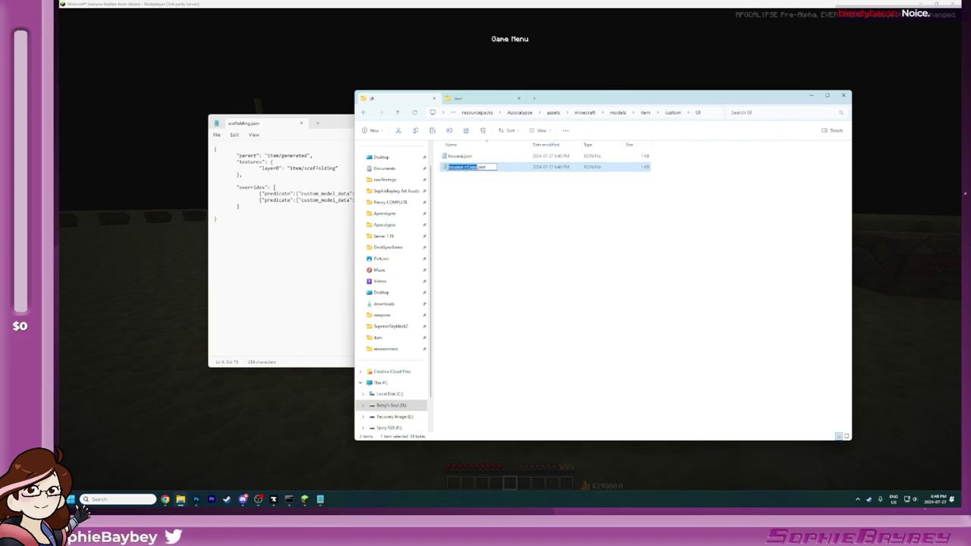
{"action": "type", "text": "hubs"}
{"action": "key", "text": "Return"}
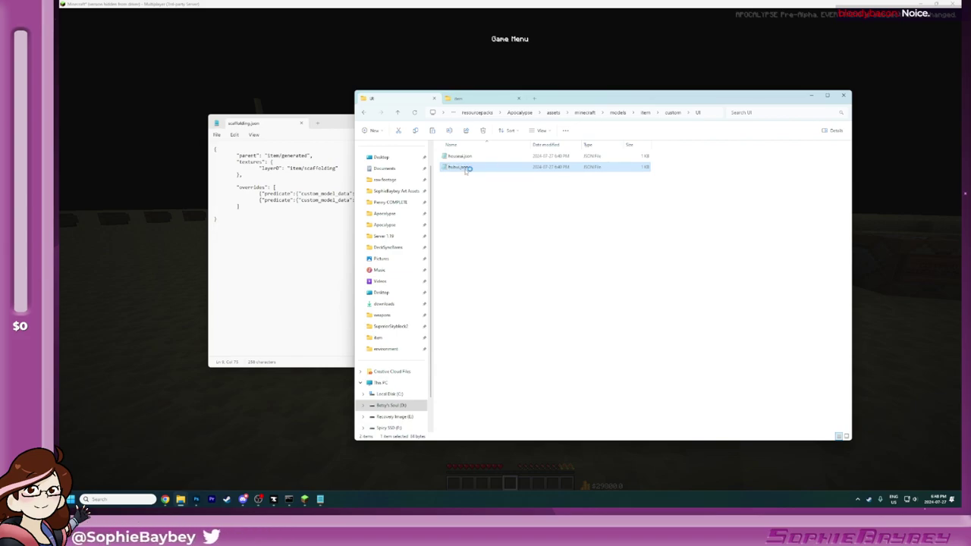
Step: Change the layer0 texture in hubui.json to item/hubui, save the file, and close the open JSON files
{"action": "double_click", "coordinate": [461, 167]}
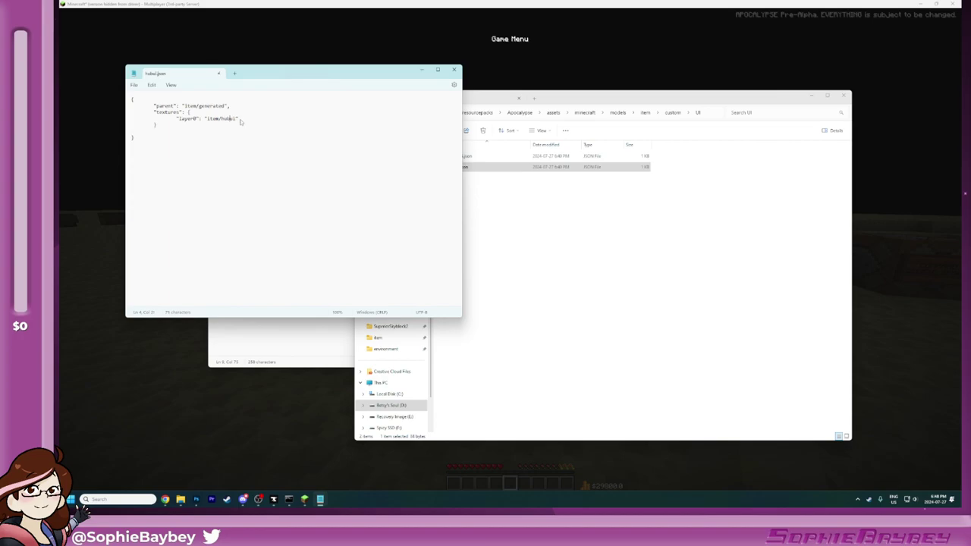
{"action": "left_click", "coordinate": [132, 86]}
{"action": "left_click", "coordinate": [147, 132]}
{"action": "left_click", "coordinate": [219, 74]}
{"action": "left_click", "coordinate": [334, 273]}
{"action": "left_click", "coordinate": [537, 119]}
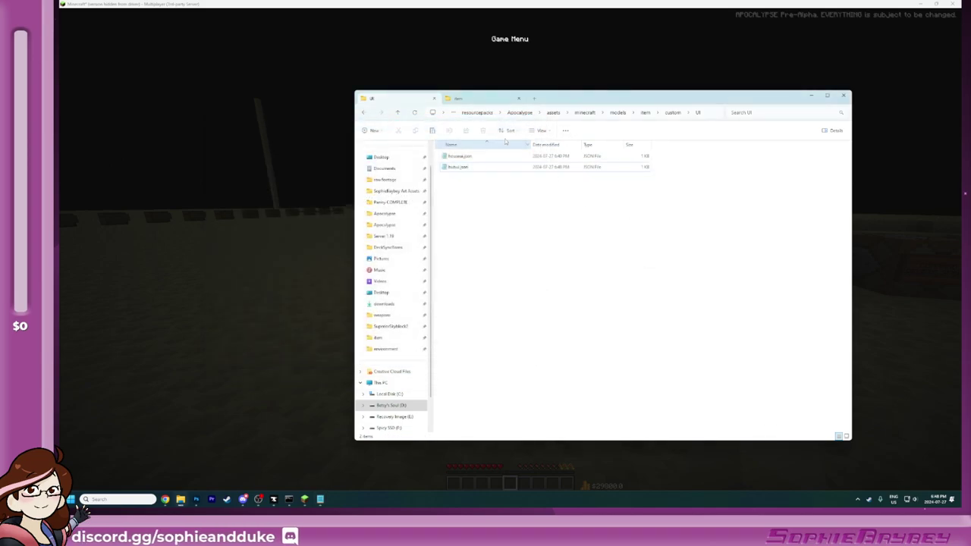
Step: Switch to Photoshop and create a new 16 x 16 px document at 72 ppi
{"action": "left_click", "coordinate": [442, 99]}
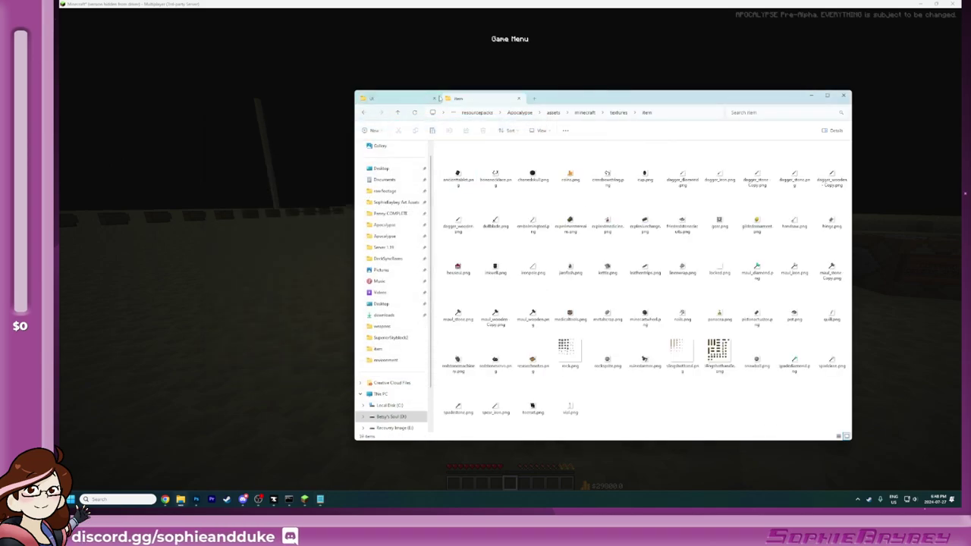
{"action": "left_click", "coordinate": [196, 500]}
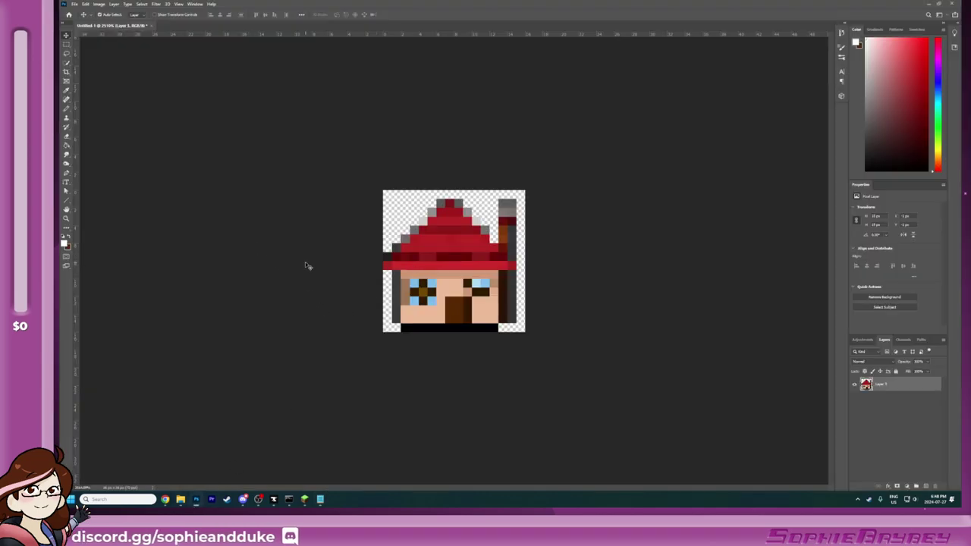
{"action": "scroll", "coordinate": [250, 231], "scroll_direction": "down", "scroll_amount": 1}
{"action": "scroll", "coordinate": [273, 237], "scroll_direction": "up", "scroll_amount": 1}
{"action": "left_click", "coordinate": [74, 4]}
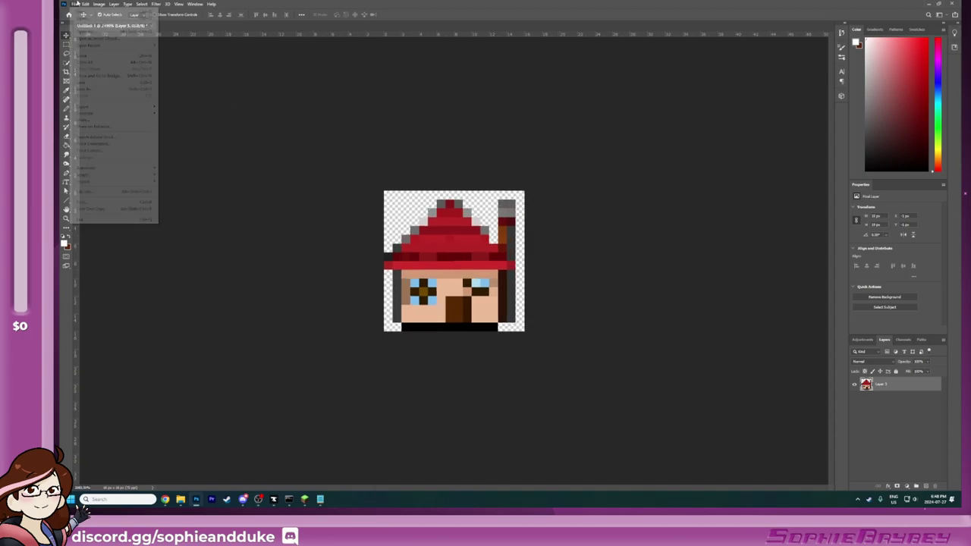
{"action": "left_click", "coordinate": [85, 11]}
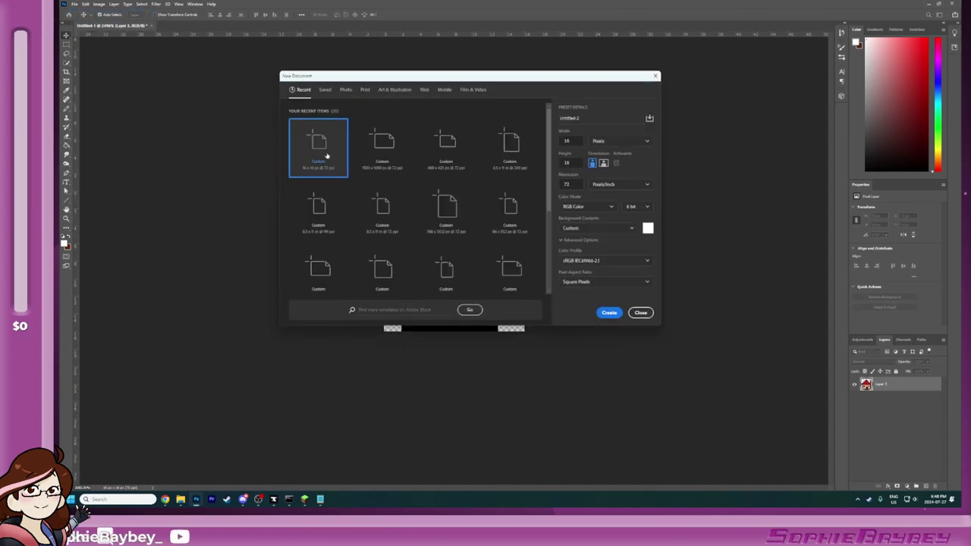
{"action": "double_click", "coordinate": [317, 150]}
Step: Replace the new document's white background with an empty transparent layer
{"action": "scroll", "coordinate": [449, 308], "scroll_direction": "up", "scroll_amount": 5}
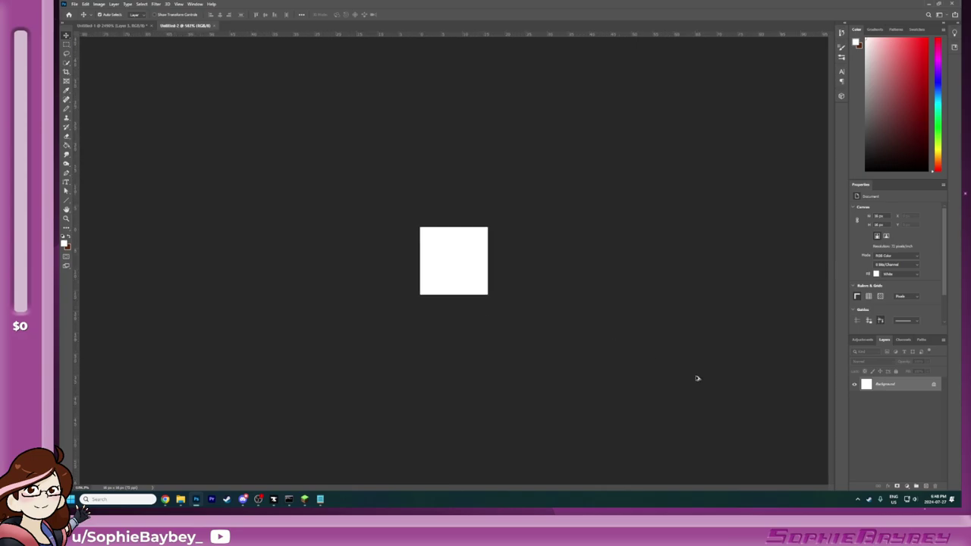
{"action": "left_click", "coordinate": [937, 487]}
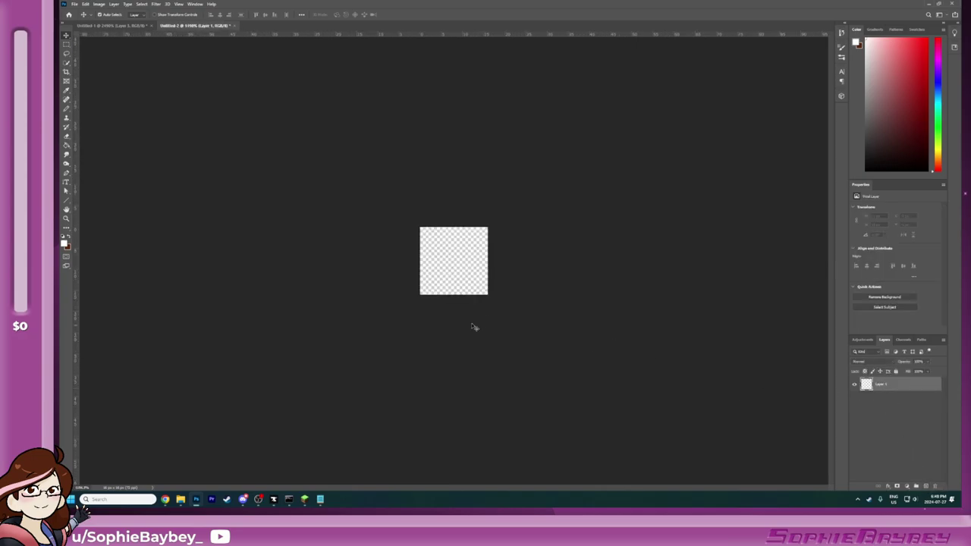
{"action": "key", "text": "ctrl+plus"}
{"action": "key", "text": "ctrl+plus"}
{"action": "scroll", "coordinate": [449, 310], "scroll_direction": "up", "scroll_amount": 4}
{"action": "scroll", "coordinate": [449, 322], "scroll_direction": "down", "scroll_amount": 5}
{"action": "scroll", "coordinate": [450, 327], "scroll_direction": "up", "scroll_amount": 2}
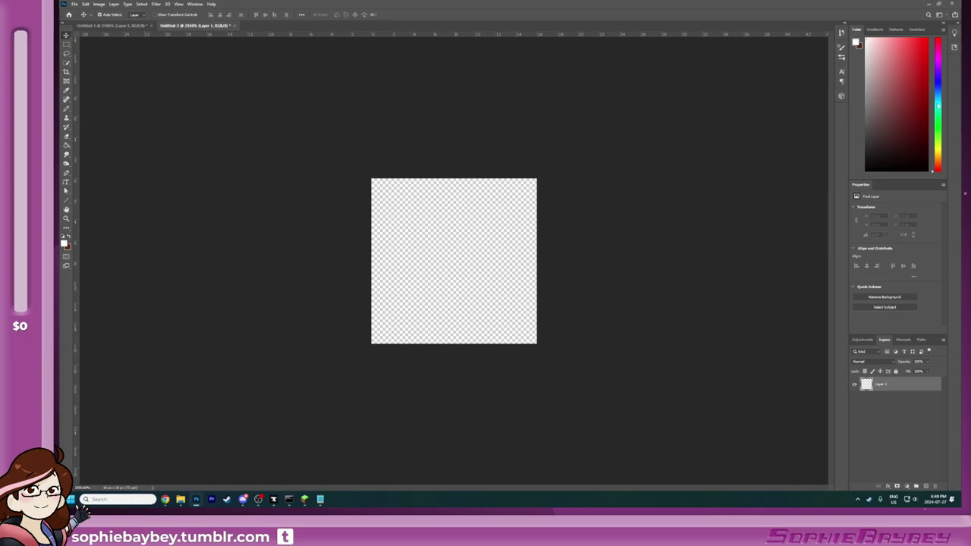
Step: With the Pencil tool, draw a dark blue stepped dome about 12 px wide and 7 px tall mid-canvas
{"action": "left_click_drag", "start_coordinate": [939, 91], "coordinate": [939, 80]}
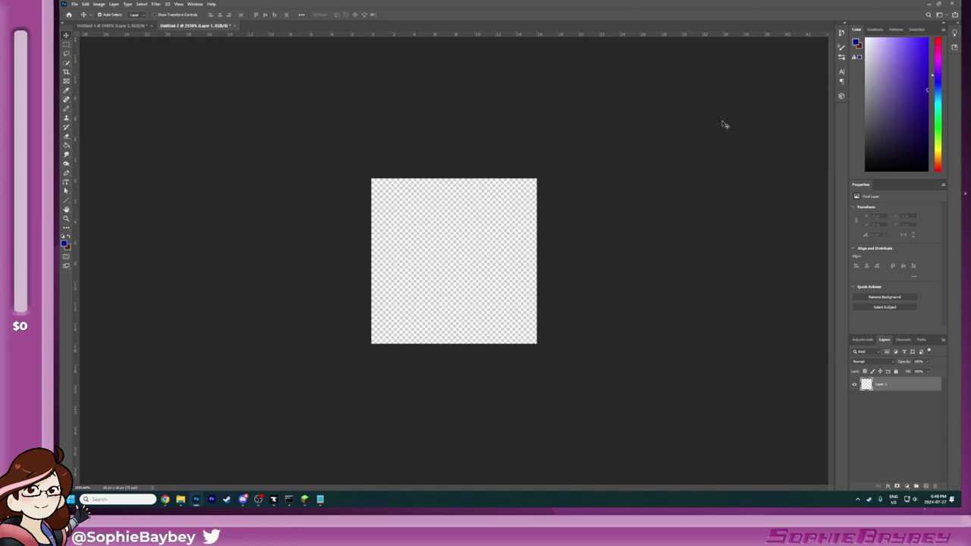
{"action": "key", "text": "b"}
{"action": "mouse_move", "coordinate": [397, 265]}
{"action": "left_mouse_down"}
{"action": "mouse_move", "coordinate": [410, 250]}
{"action": "mouse_move", "coordinate": [493, 238]}
{"action": "mouse_move", "coordinate": [511, 286]}
{"action": "mouse_move", "coordinate": [396, 286]}
{"action": "mouse_move", "coordinate": [453, 244]}
{"action": "mouse_move", "coordinate": [497, 275]}
{"action": "mouse_move", "coordinate": [443, 257]}
{"action": "mouse_move", "coordinate": [478, 267]}
{"action": "mouse_move", "coordinate": [459, 241]}
{"action": "mouse_move", "coordinate": [496, 246]}
{"action": "left_mouse_up"}
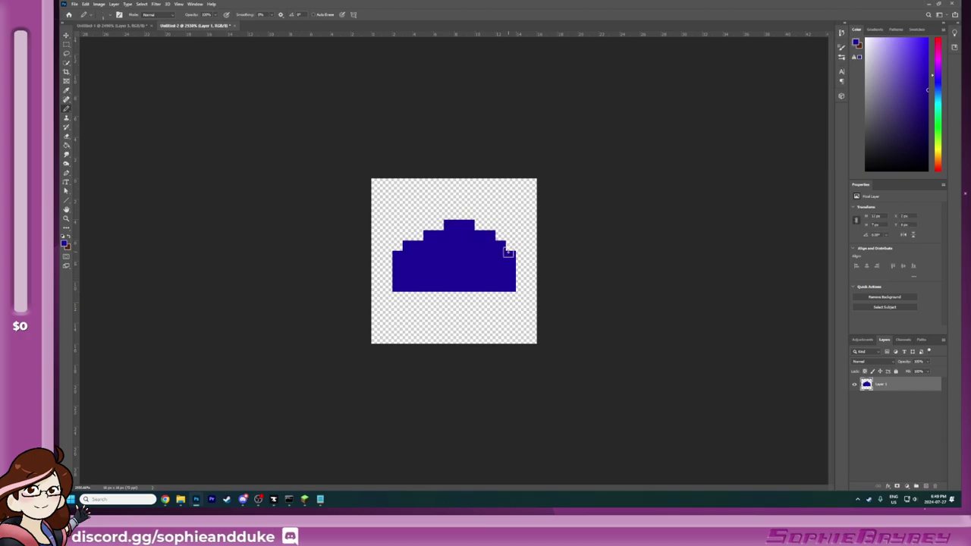
{"action": "left_click", "coordinate": [438, 225]}
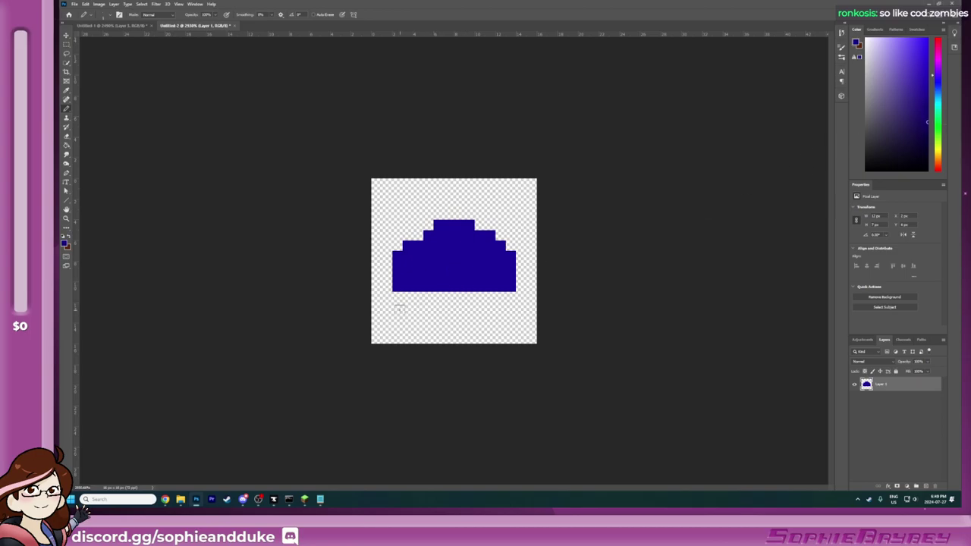
{"action": "mouse_move", "coordinate": [395, 288]}
{"action": "left_mouse_down"}
{"action": "mouse_move", "coordinate": [511, 292]}
{"action": "mouse_move", "coordinate": [456, 311]}
{"action": "mouse_move", "coordinate": [420, 308]}
{"action": "mouse_move", "coordinate": [459, 317]}
{"action": "mouse_move", "coordinate": [496, 294]}
{"action": "left_mouse_up"}
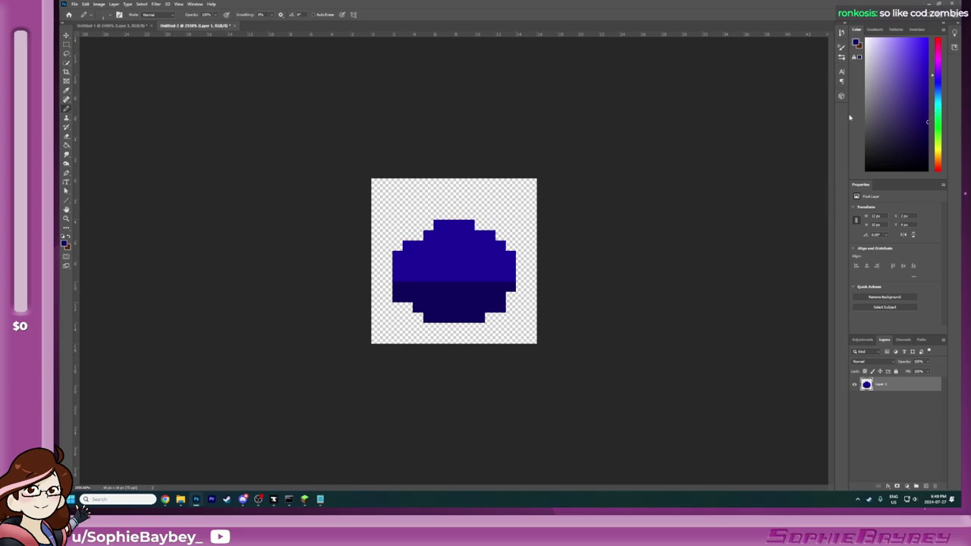
{"action": "key", "text": "ctrl+z"}
{"action": "key", "text": "ctrl+z"}
{"action": "key", "text": "ctrl+z"}
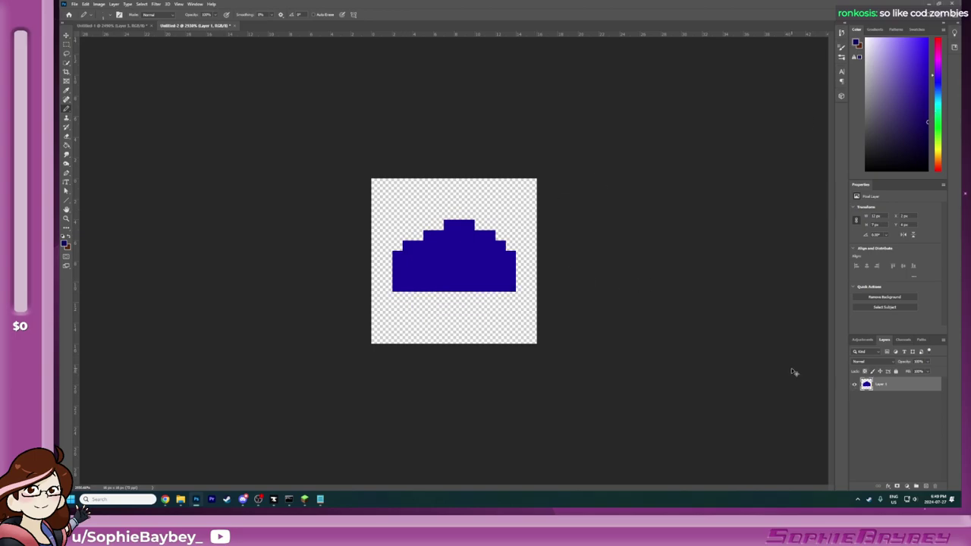
Step: On a new layer, paint a darker navy lower half under the dome and delete its lowest pixel row
{"action": "left_click", "coordinate": [916, 484]}
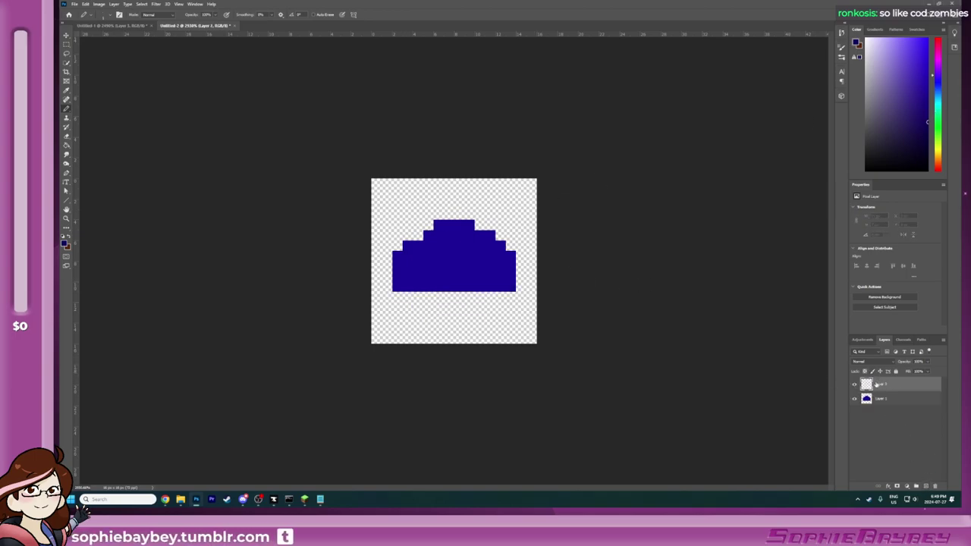
{"action": "mouse_move", "coordinate": [395, 287]}
{"action": "left_mouse_down"}
{"action": "mouse_move", "coordinate": [455, 317]}
{"action": "mouse_move", "coordinate": [506, 307]}
{"action": "mouse_move", "coordinate": [490, 287]}
{"action": "mouse_move", "coordinate": [413, 295]}
{"action": "mouse_move", "coordinate": [496, 299]}
{"action": "mouse_move", "coordinate": [455, 311]}
{"action": "mouse_move", "coordinate": [443, 303]}
{"action": "mouse_move", "coordinate": [449, 327]}
{"action": "mouse_move", "coordinate": [435, 326]}
{"action": "mouse_move", "coordinate": [485, 320]}
{"action": "left_mouse_up"}
{"action": "left_click", "coordinate": [418, 318]}
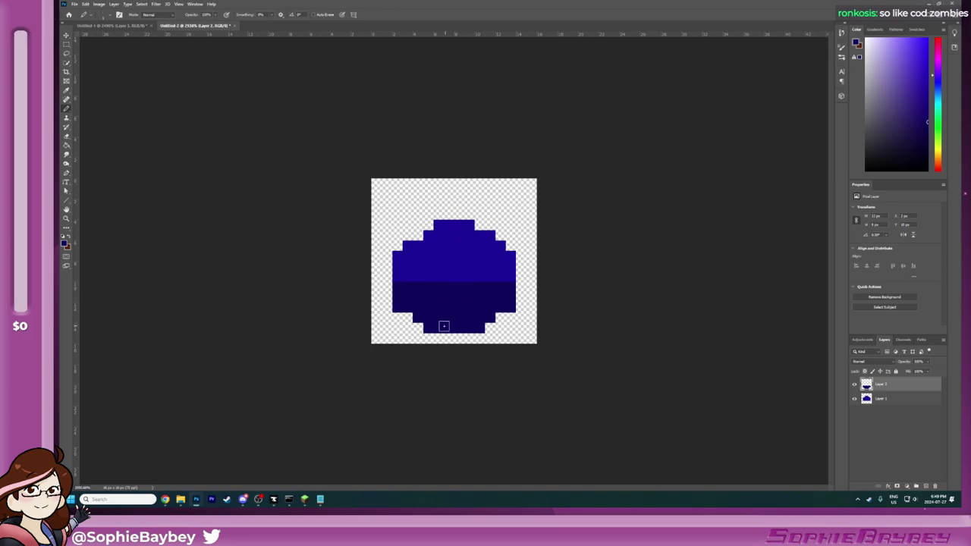
{"action": "key", "text": "e"}
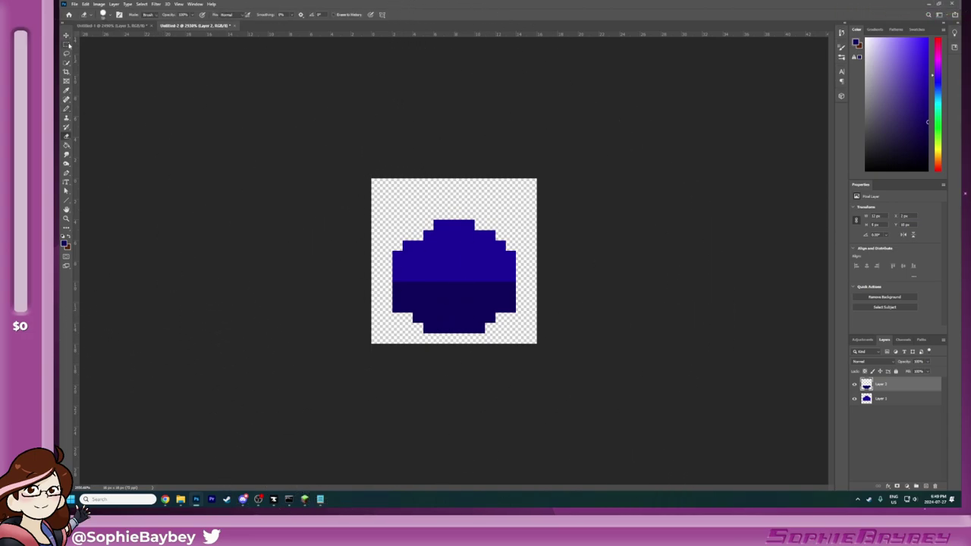
{"action": "left_click", "coordinate": [67, 44]}
{"action": "left_click_drag", "start_coordinate": [366, 350], "coordinate": [532, 327]}
{"action": "key", "text": "Delete"}
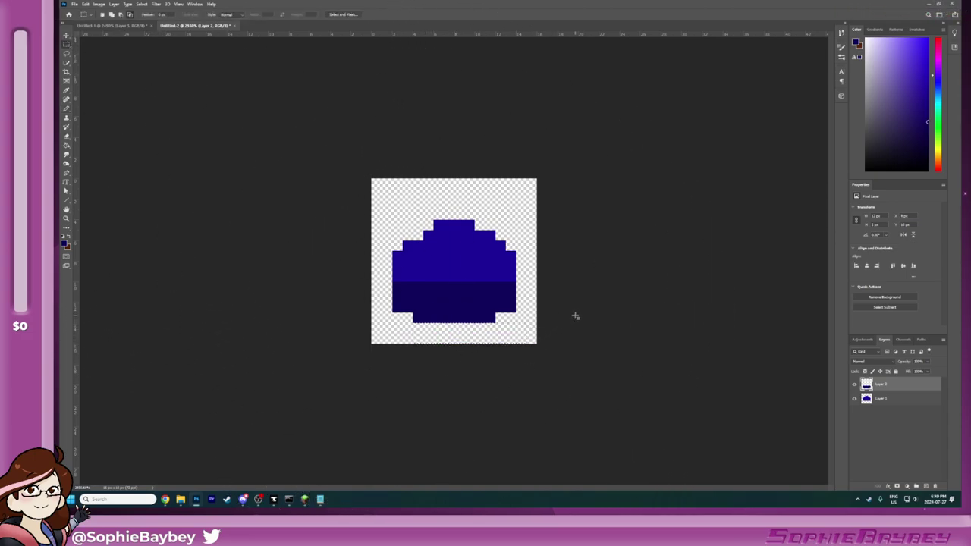
Step: Move the dome and its navy lower half together up by one pixel
{"action": "key", "text": "v"}
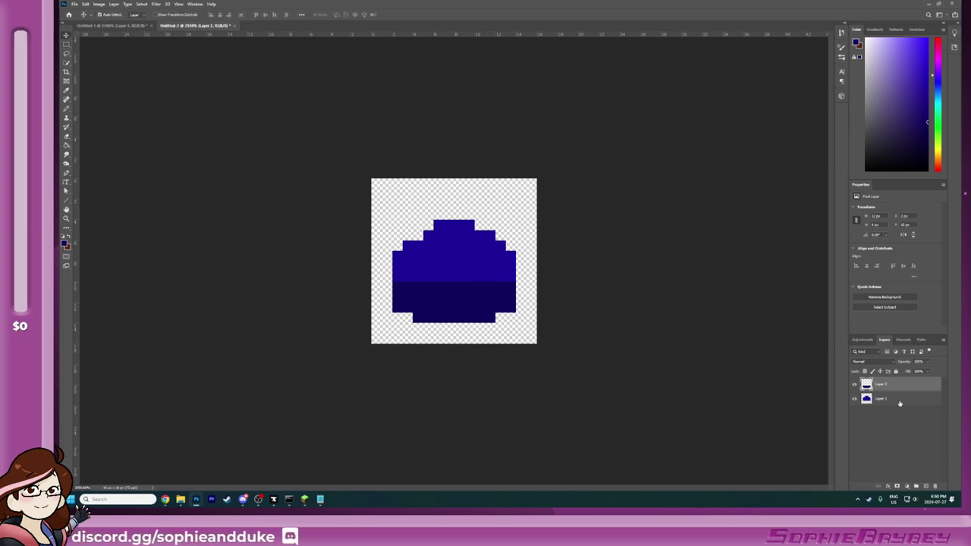
{"action": "left_click", "coordinate": [470, 259]}
{"action": "left_click", "coordinate": [874, 386], "text": "shift"}
{"action": "mouse_move", "coordinate": [456, 279]}
{"action": "left_mouse_down"}
{"action": "mouse_move", "coordinate": [461, 254]}
{"action": "mouse_move", "coordinate": [464, 263]}
{"action": "left_mouse_up"}
{"action": "left_click", "coordinate": [900, 451]}
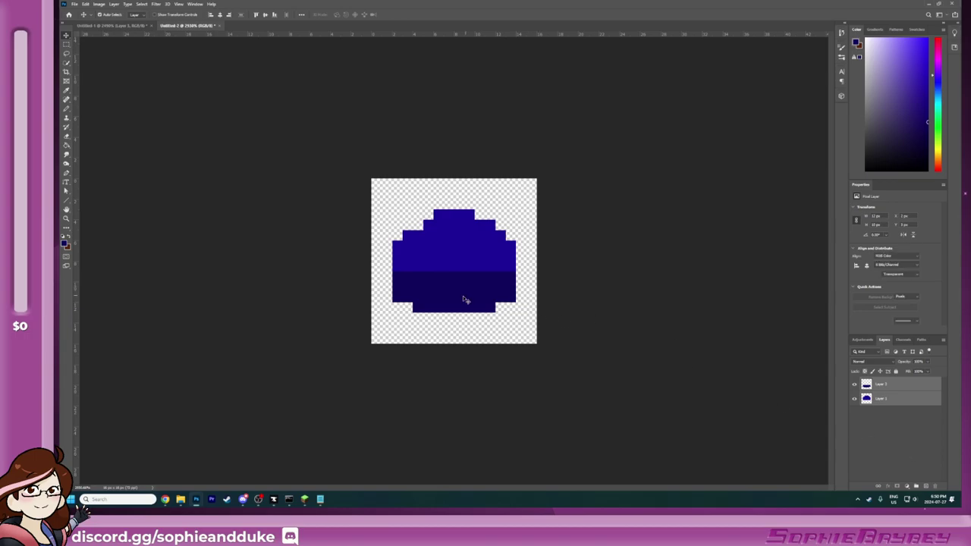
Step: Add a new layer between the dome and lower-half layers and set the foreground colour to pale yellow
{"action": "left_click", "coordinate": [925, 486]}
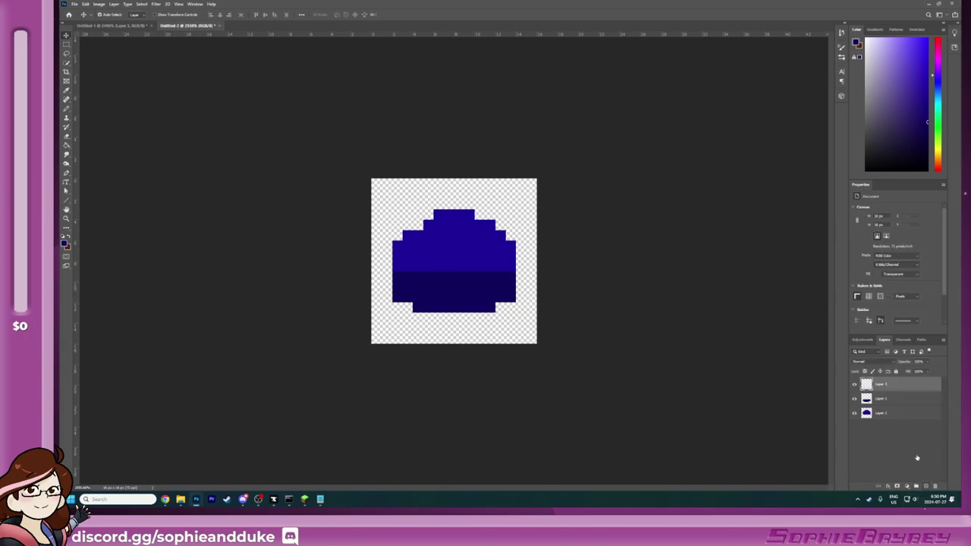
{"action": "left_click_drag", "start_coordinate": [898, 384], "coordinate": [895, 404]}
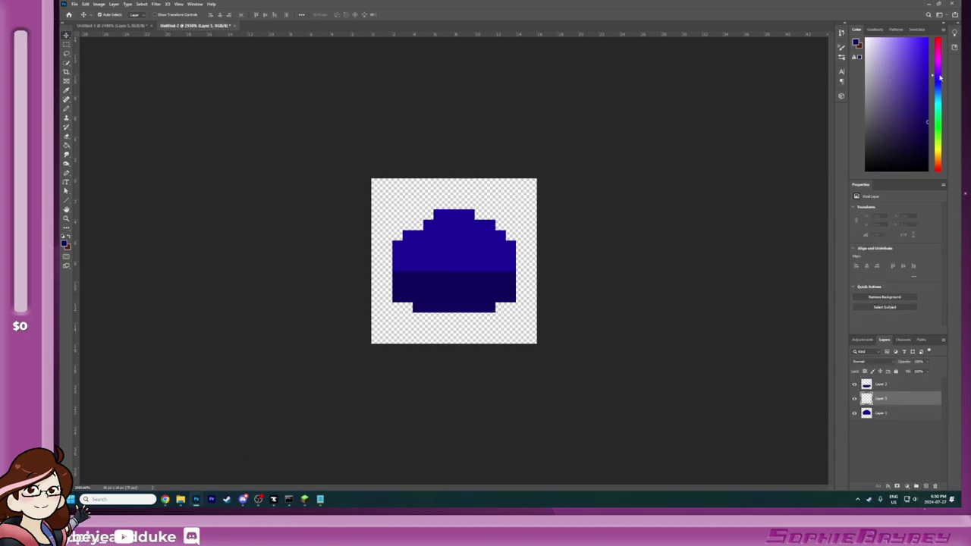
{"action": "left_click_drag", "start_coordinate": [938, 78], "coordinate": [939, 152]}
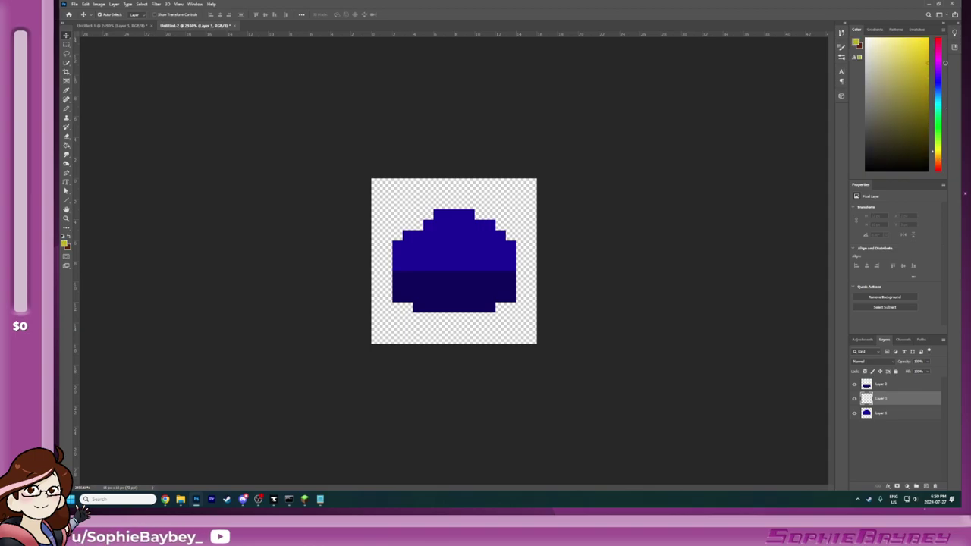
{"action": "mouse_move", "coordinate": [883, 391]}
{"action": "left_mouse_down"}
{"action": "mouse_move", "coordinate": [894, 406]}
{"action": "mouse_move", "coordinate": [890, 386]}
{"action": "mouse_move", "coordinate": [890, 399]}
{"action": "left_mouse_up"}
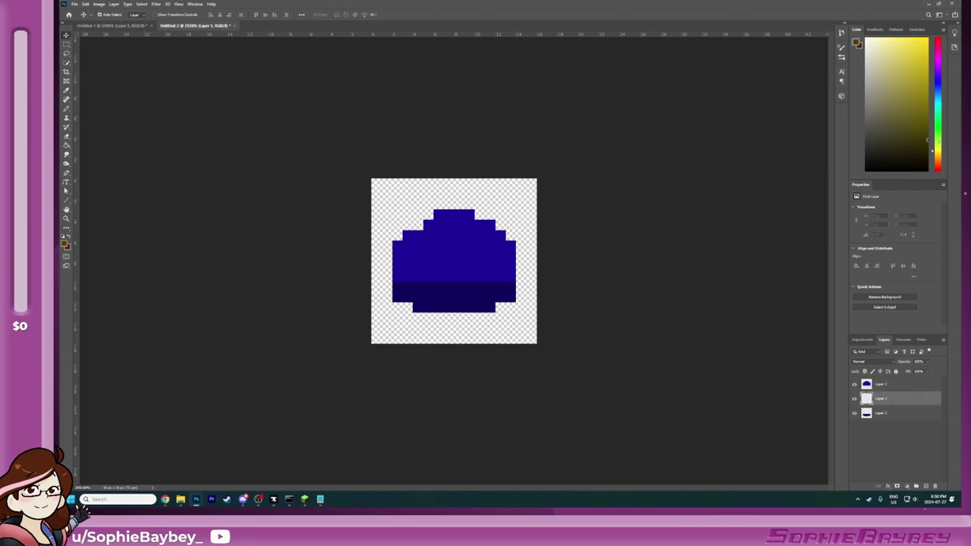
{"action": "left_click_drag", "start_coordinate": [876, 60], "coordinate": [891, 45]}
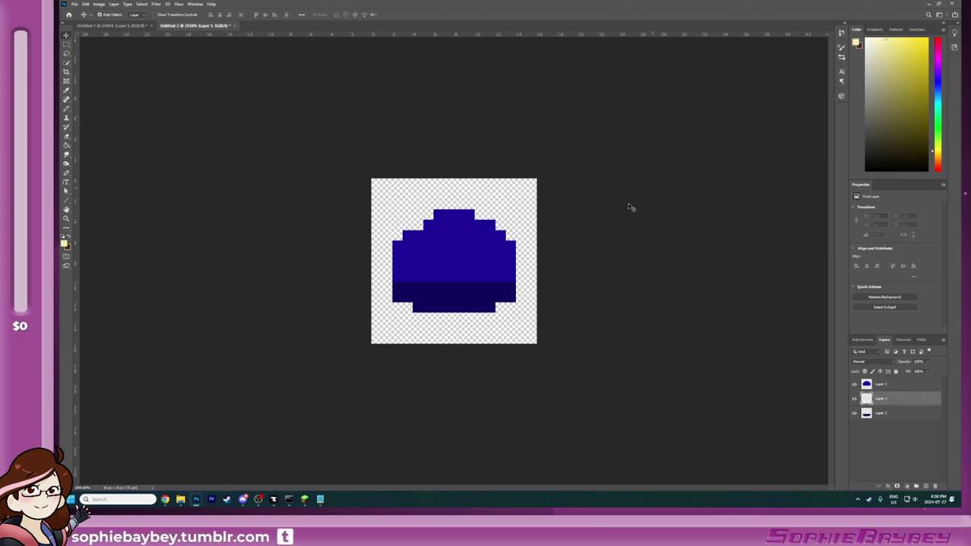
Step: Stack the navy lower-half layer on top and paint a 4 x 3 px pale yellow patch above it with three darker yellow pixels
{"action": "left_click", "coordinate": [666, 377]}
{"action": "key", "text": "b"}
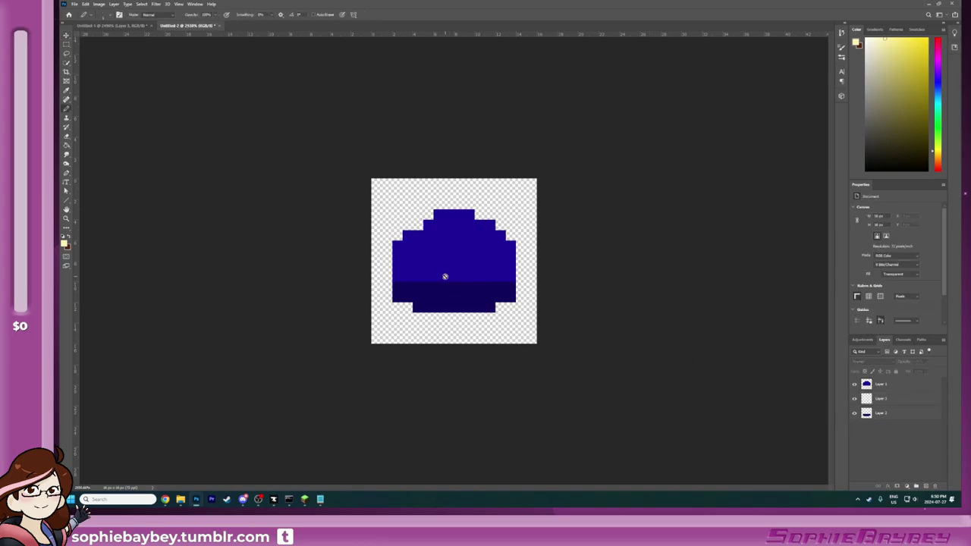
{"action": "left_click", "coordinate": [889, 397]}
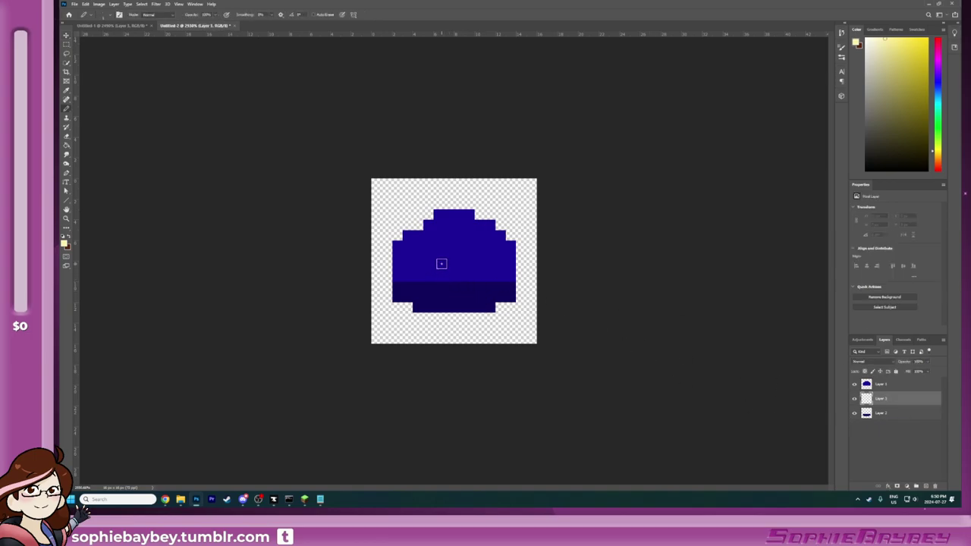
{"action": "left_click", "coordinate": [881, 384]}
{"action": "left_click_drag", "start_coordinate": [881, 378], "coordinate": [881, 378]}
{"action": "left_click_drag", "start_coordinate": [887, 414], "coordinate": [880, 379]}
{"action": "left_click_drag", "start_coordinate": [440, 263], "coordinate": [472, 271]}
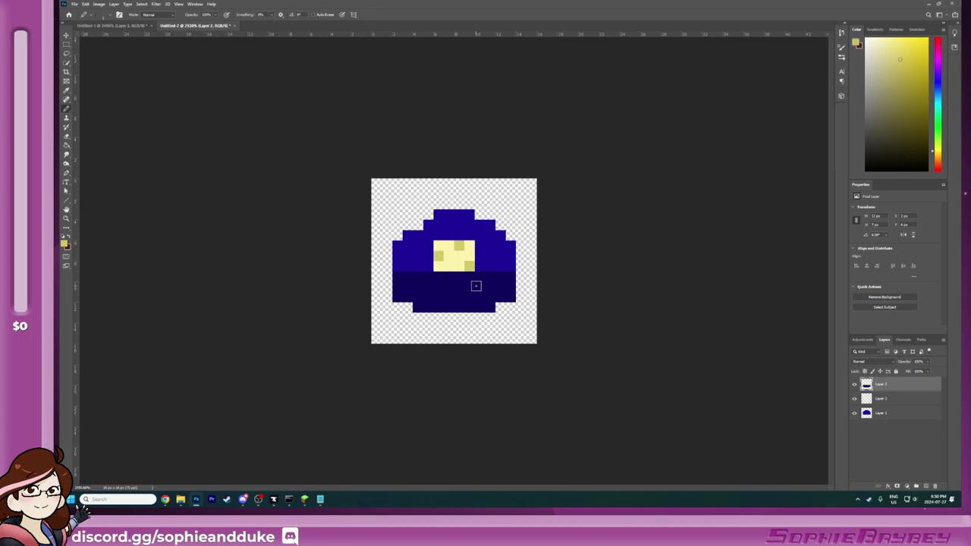
Step: Examine the dome icon at several zoom levels to judge how it reads at small size
{"action": "scroll", "coordinate": [478, 292], "scroll_direction": "down", "scroll_amount": 5}
{"action": "scroll", "coordinate": [484, 303], "scroll_direction": "up", "scroll_amount": 2}
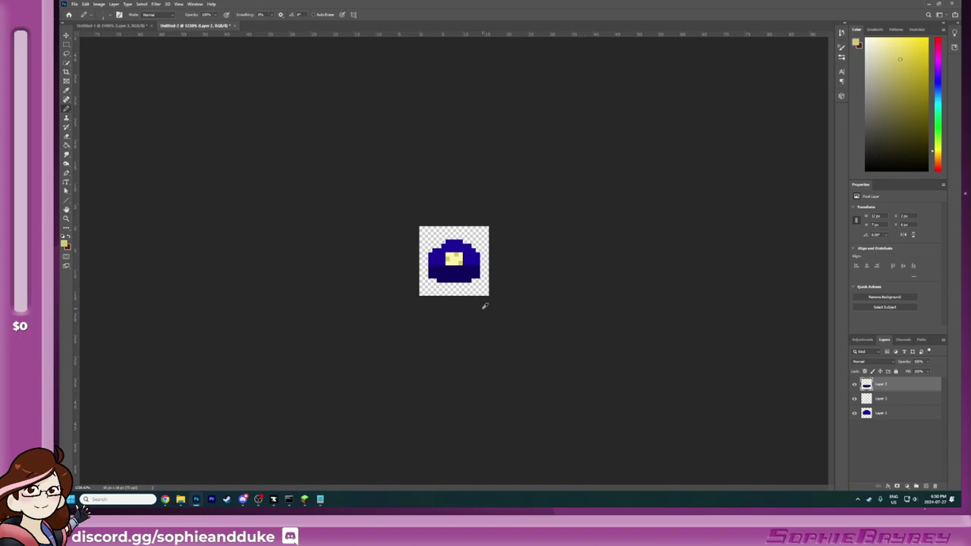
{"action": "scroll", "coordinate": [484, 305], "scroll_direction": "up", "scroll_amount": 2}
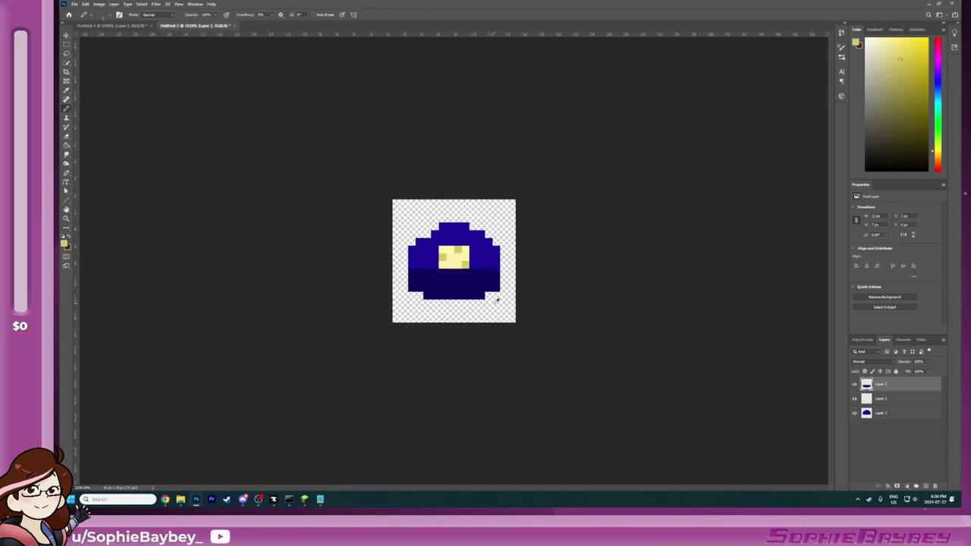
{"action": "scroll", "coordinate": [499, 297], "scroll_direction": "up", "scroll_amount": 2}
{"action": "scroll", "coordinate": [507, 307], "scroll_direction": "down", "scroll_amount": 2}
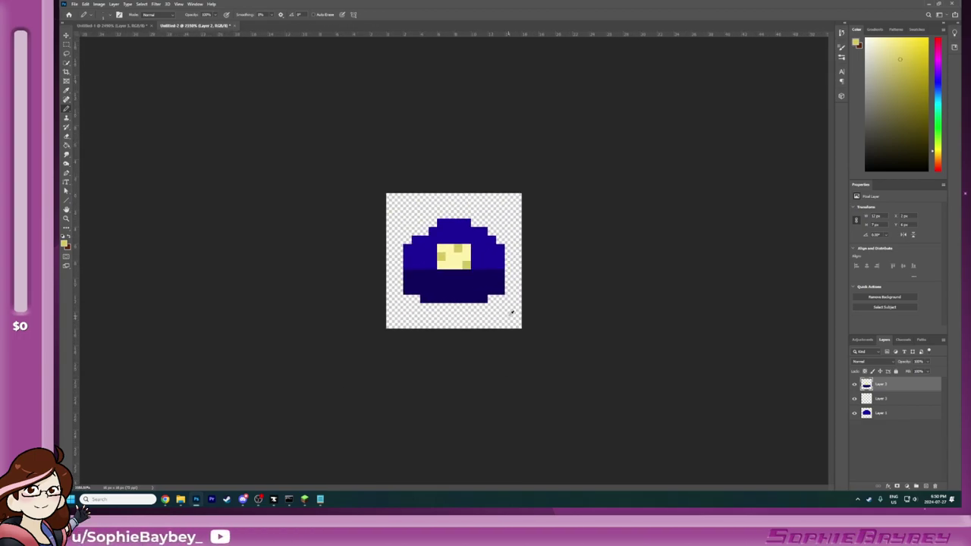
{"action": "scroll", "coordinate": [511, 311], "scroll_direction": "up", "scroll_amount": 3}
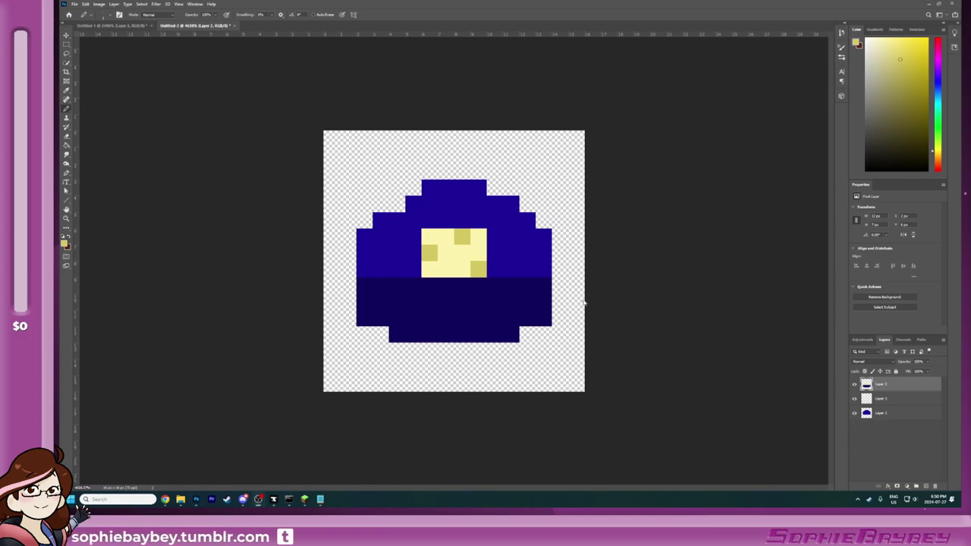
{"action": "scroll", "coordinate": [498, 333], "scroll_direction": "down", "scroll_amount": 5}
{"action": "scroll", "coordinate": [498, 333], "scroll_direction": "up", "scroll_amount": 6}
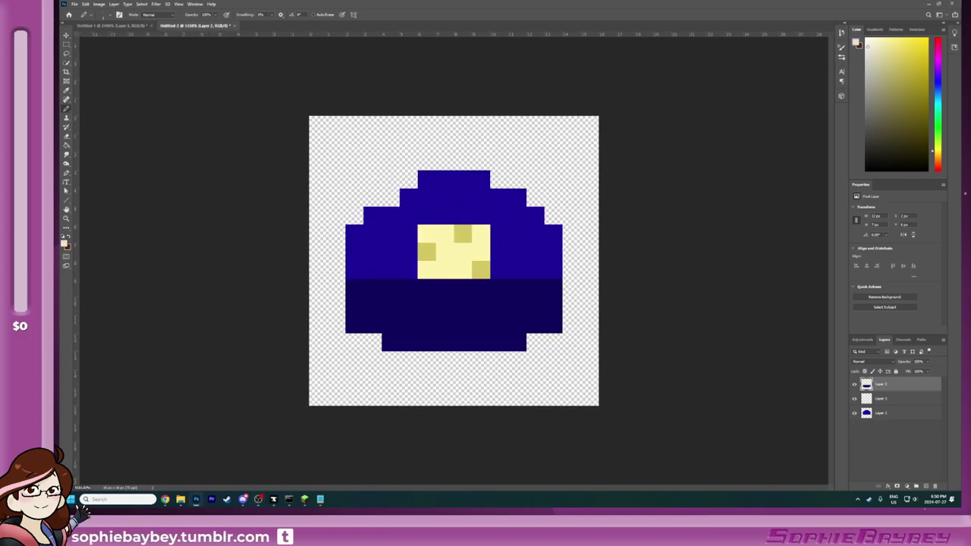
Step: Try white single-pixel spots on the blue dome and its navy lower half, and undo them
{"action": "left_click", "coordinate": [373, 306]}
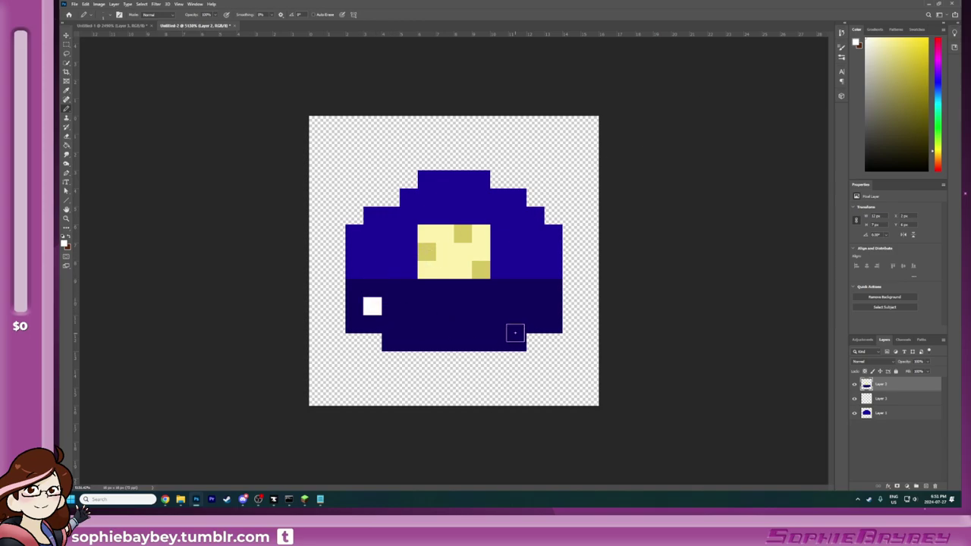
{"action": "key", "text": "ctrl+z"}
{"action": "left_click", "coordinate": [517, 233]}
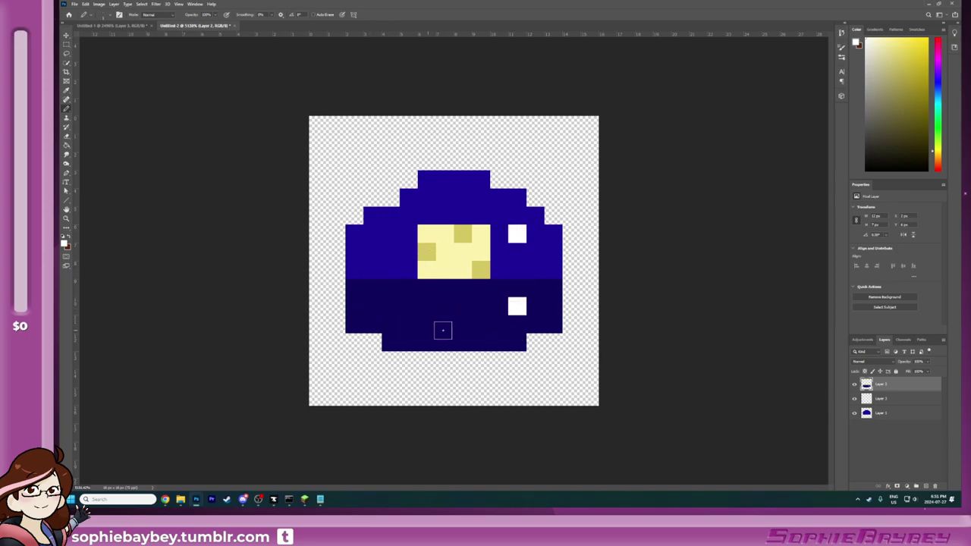
{"action": "left_click", "coordinate": [357, 251]}
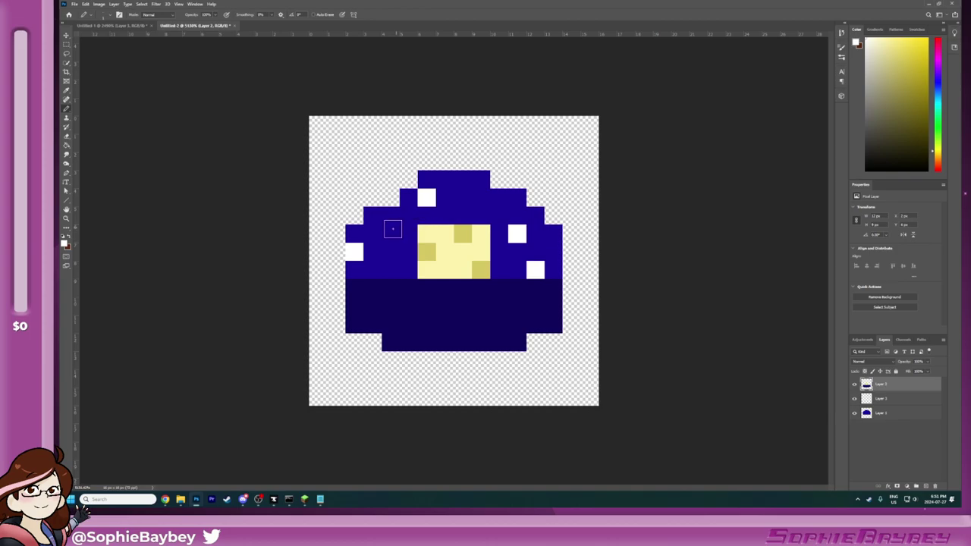
{"action": "key", "text": "ctrl+z"}
{"action": "key", "text": "ctrl+z"}
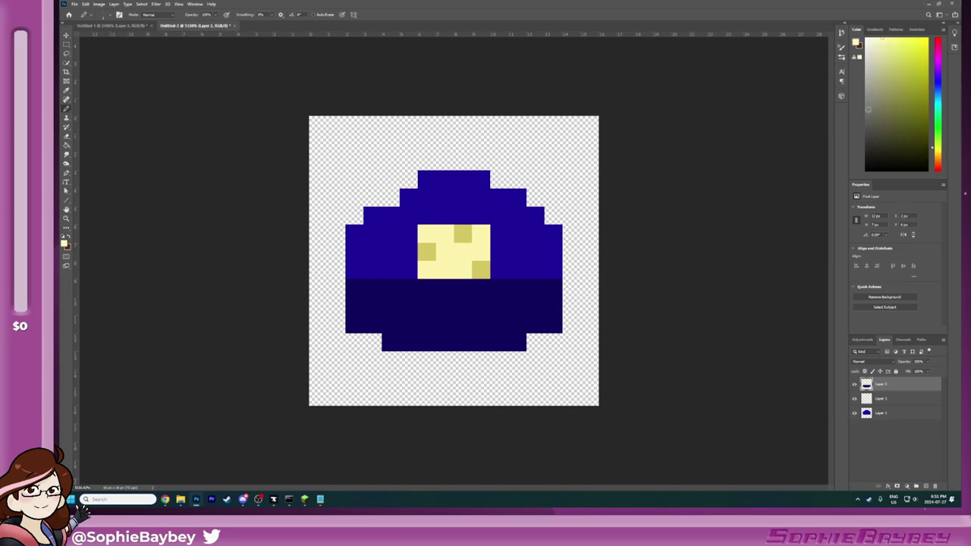
Step: Sample the lower half's navy and scatter seven single-pixel navy spots across the blue dome around the yellow patch
{"action": "scroll", "coordinate": [461, 278], "scroll_direction": "down", "scroll_amount": 3}
{"action": "scroll", "coordinate": [462, 277], "scroll_direction": "up", "scroll_amount": 2}
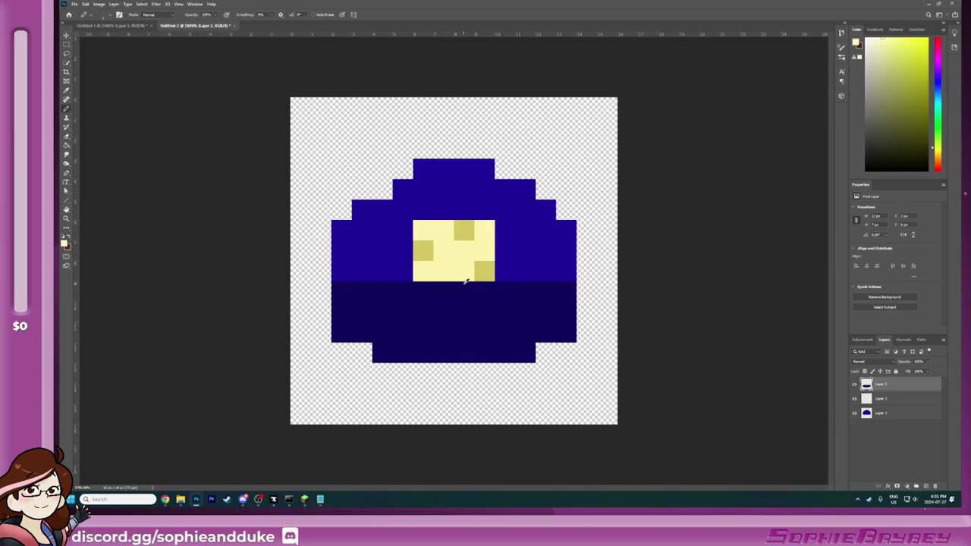
{"action": "scroll", "coordinate": [482, 284], "scroll_direction": "down", "scroll_amount": 5}
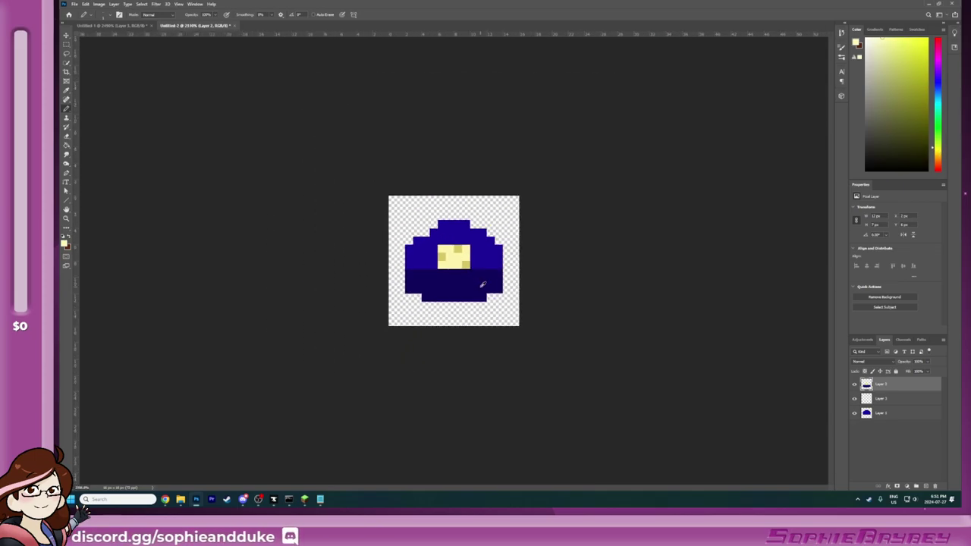
{"action": "left_click", "coordinate": [429, 273], "text": "alt"}
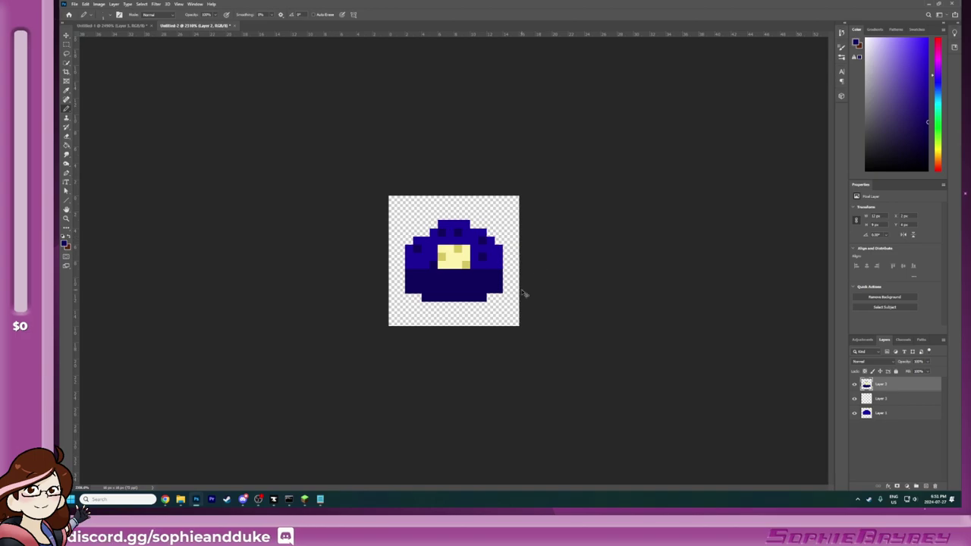
{"action": "left_click", "coordinate": [492, 265]}
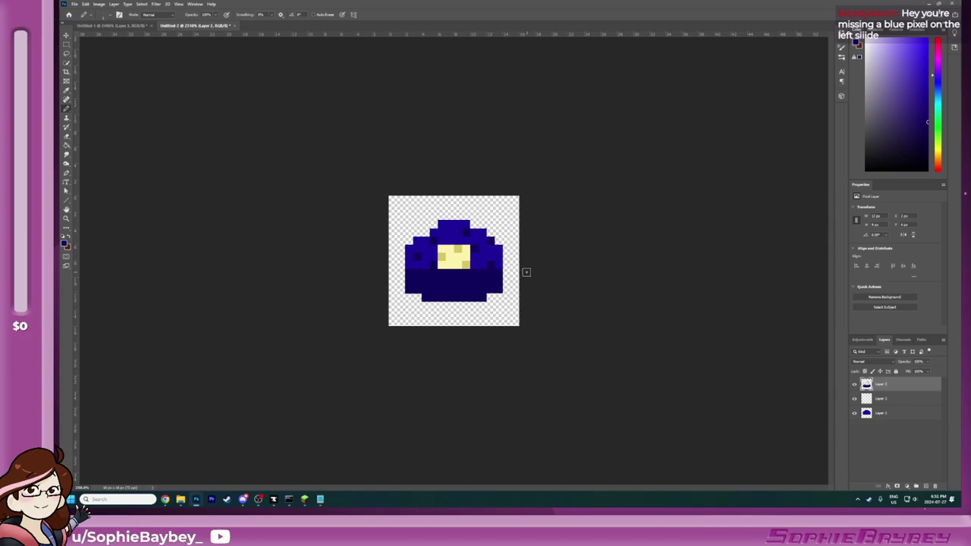
Step: Sample the dome blue and add the missing pixel on the dome's left shoulder to match the right side
{"action": "scroll", "coordinate": [538, 286], "scroll_direction": "down", "scroll_amount": 1}
{"action": "scroll", "coordinate": [494, 300], "scroll_direction": "up", "scroll_amount": 3}
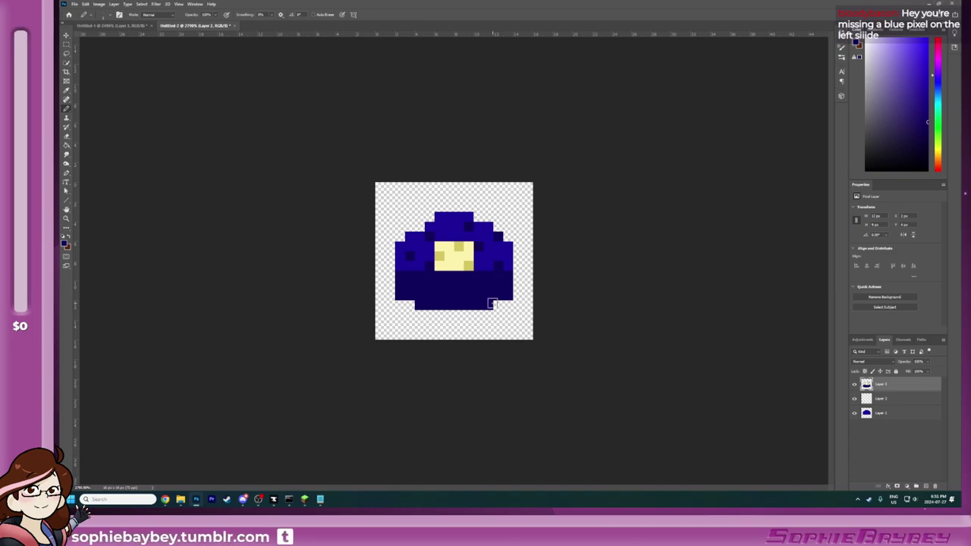
{"action": "key", "text": "ctrl+plus"}
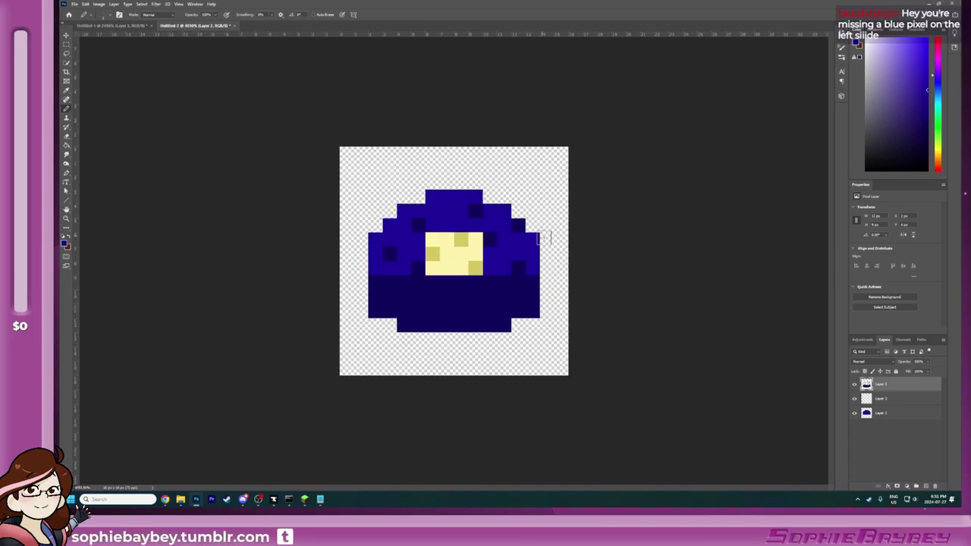
Step: Examine the spotted dome's outline and contrast at small and large zoom levels
{"action": "key", "text": "ctrl+minus"}
{"action": "key", "text": "ctrl+minus"}
{"action": "key", "text": "ctrl+plus"}
{"action": "key", "text": "ctrl+plus"}
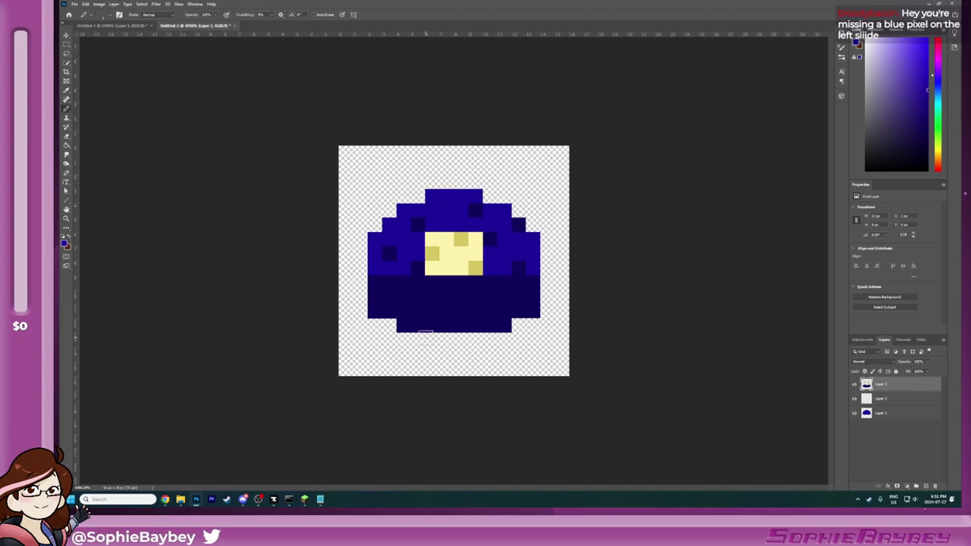
{"action": "scroll", "coordinate": [478, 331], "scroll_direction": "down", "scroll_amount": 12}
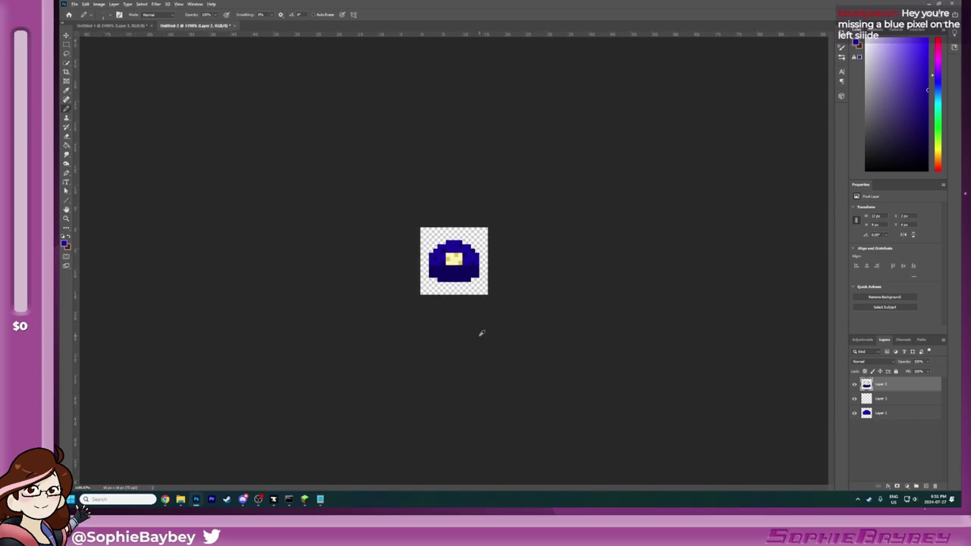
{"action": "scroll", "coordinate": [480, 331], "scroll_direction": "up", "scroll_amount": 8}
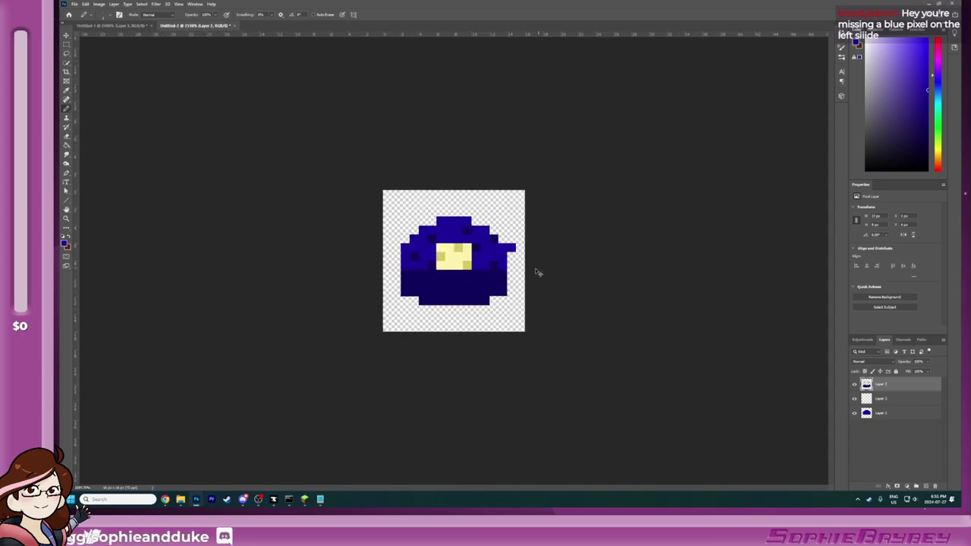
{"action": "key", "text": "ctrl+plus"}
{"action": "key", "text": "ctrl+plus"}
{"action": "key", "text": "ctrl+minus"}
{"action": "key", "text": "ctrl+minus"}
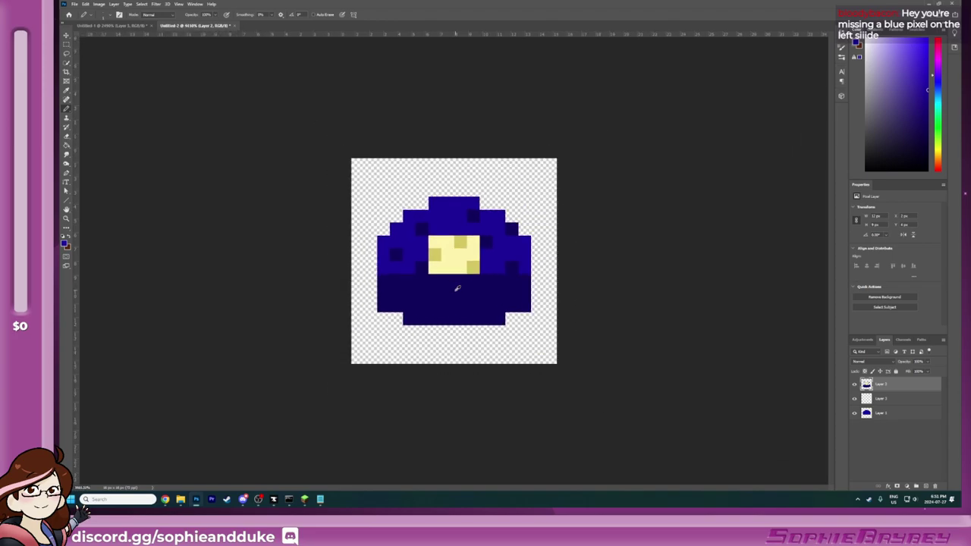
{"action": "key", "text": "ctrl+plus"}
{"action": "key", "text": "ctrl+minus"}
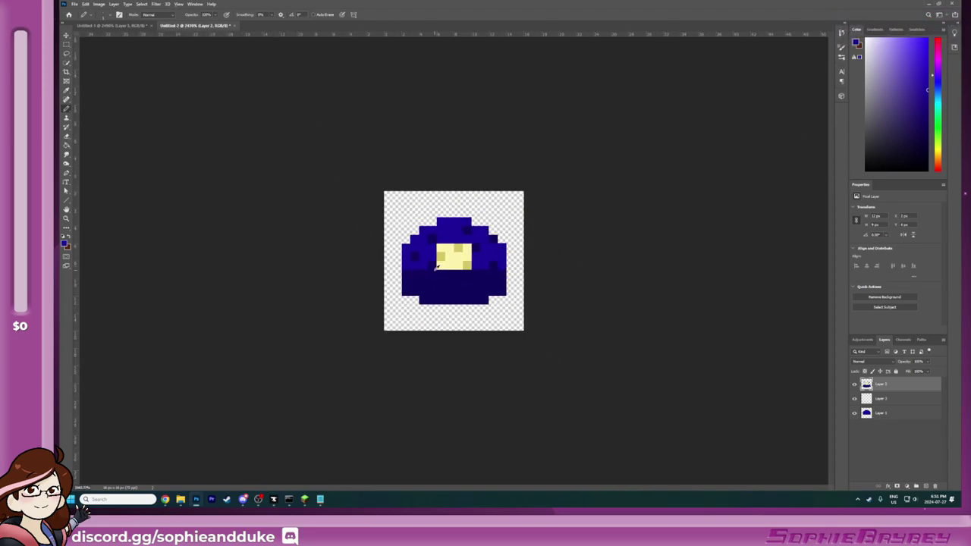
Step: Choose a lighter muted purple as the foreground colour and repaint the dome's seven navy spots with it
{"action": "key", "text": "ctrl+plus"}
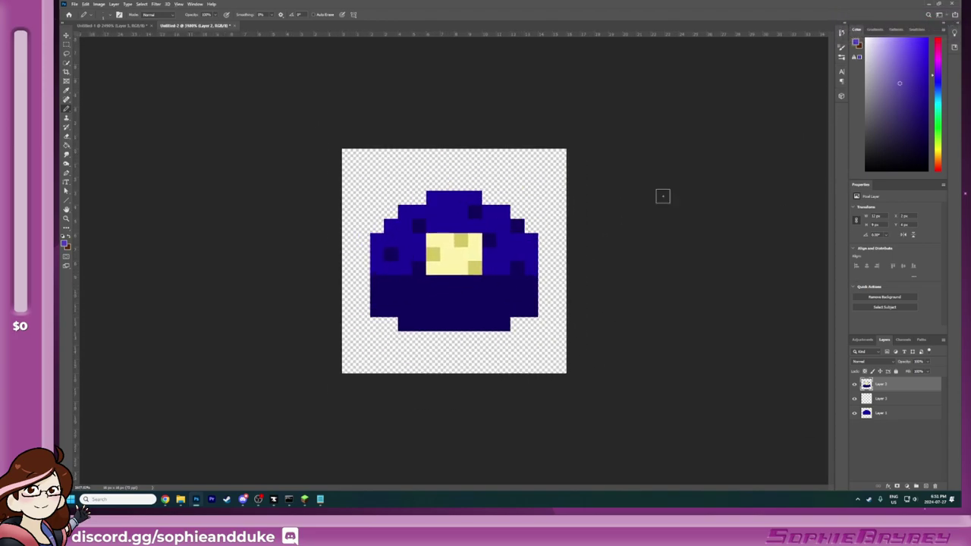
{"action": "left_click", "coordinate": [516, 268]}
{"action": "left_click", "coordinate": [490, 240]}
{"action": "left_click", "coordinate": [516, 226]}
{"action": "left_click", "coordinate": [477, 217]}
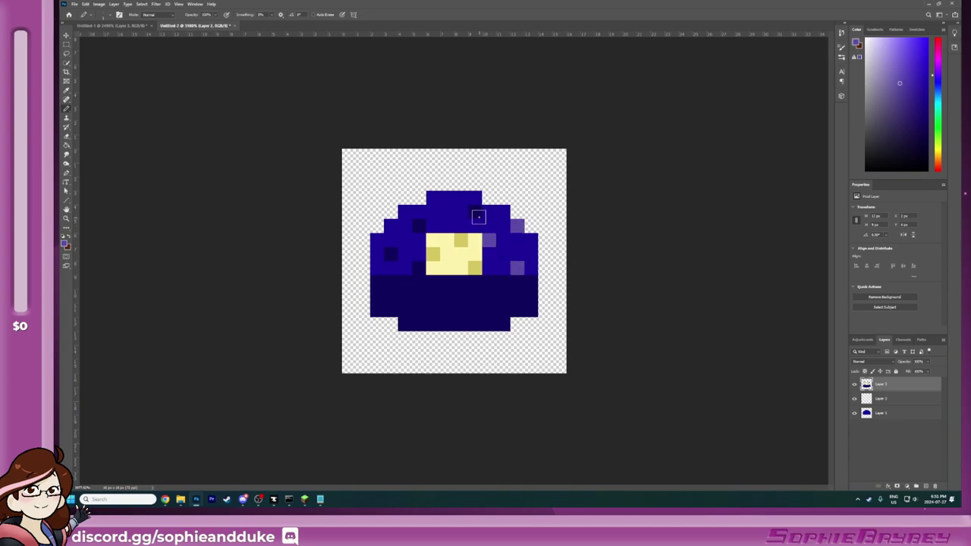
{"action": "left_click", "coordinate": [477, 216]}
{"action": "left_click", "coordinate": [416, 224]}
{"action": "left_click", "coordinate": [391, 253]}
{"action": "left_click", "coordinate": [415, 268]}
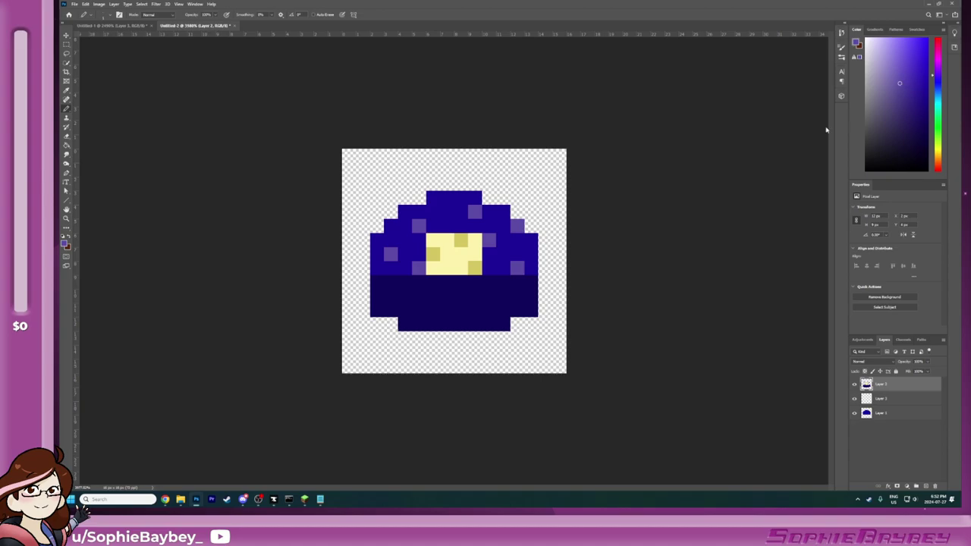
Step: Try shifting the icon artwork one pixel to the left, and undo the move
{"action": "key", "text": "ctrl+minus"}
{"action": "key", "text": "ctrl+plus"}
{"action": "left_click", "coordinate": [76, 4]}
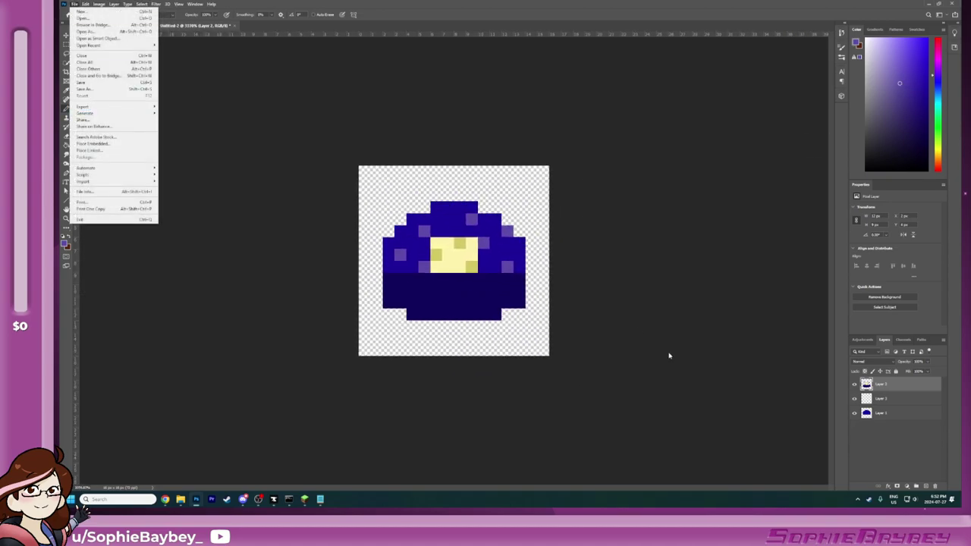
{"action": "key", "text": "Escape"}
{"action": "key", "text": "ctrl+t"}
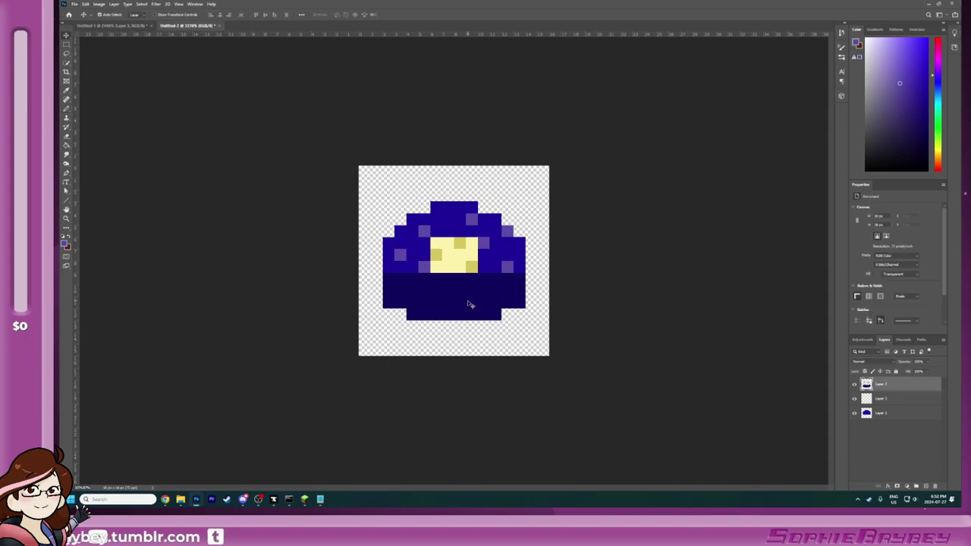
{"action": "left_click_drag", "start_coordinate": [525, 266], "coordinate": [477, 284]}
{"action": "key", "text": "Return"}
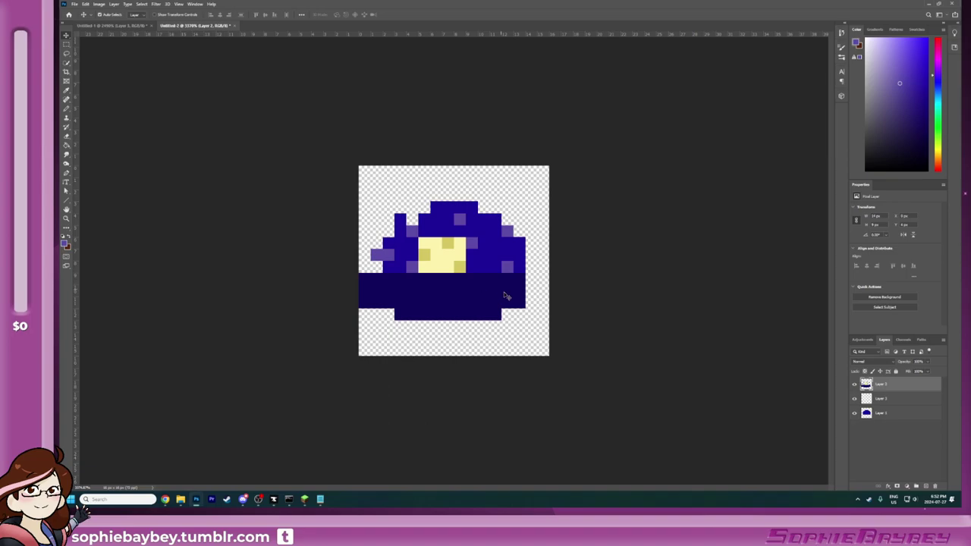
{"action": "key", "text": "ctrl+z"}
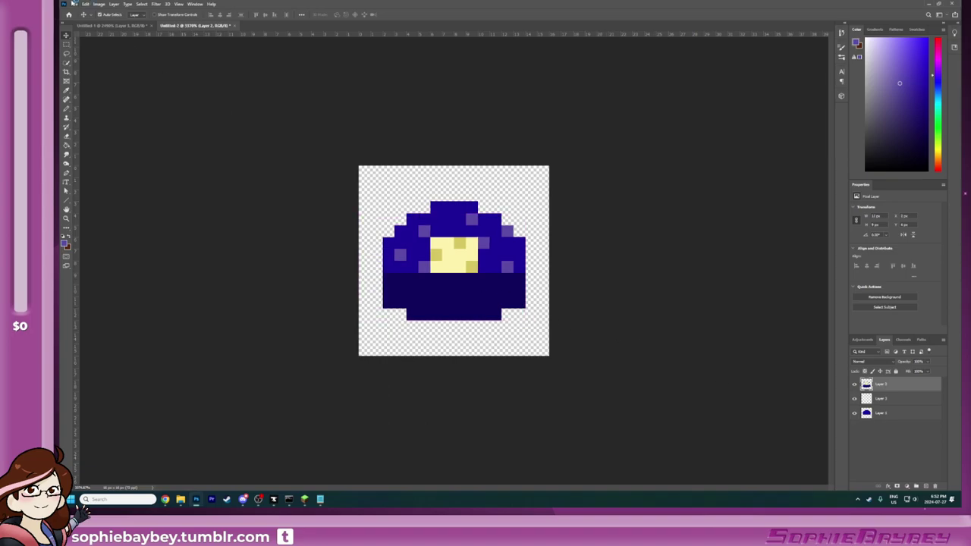
Step: Save the icon as a PNG named Fish in the resource pack's textures/item folder, with the large file size option
{"action": "left_click", "coordinate": [73, 4]}
{"action": "left_click", "coordinate": [91, 88]}
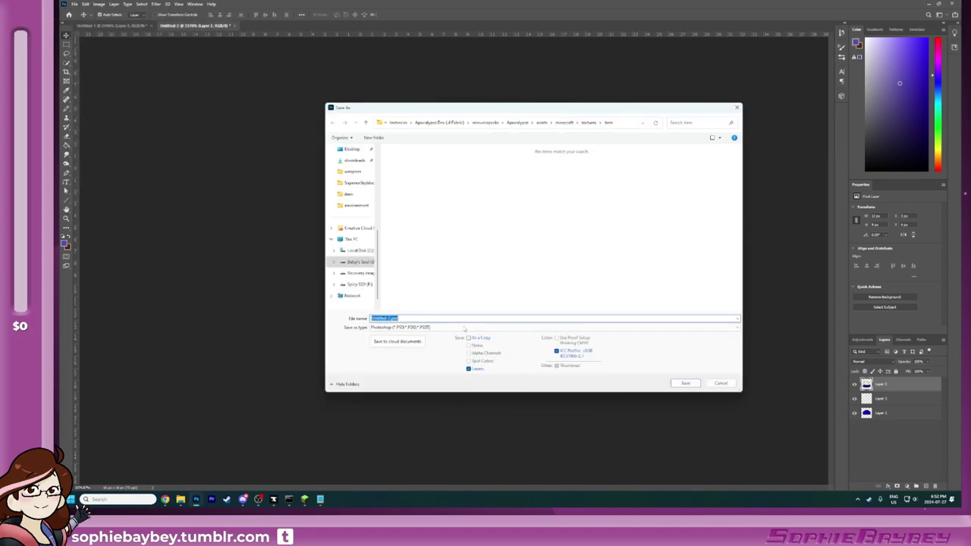
{"action": "left_click", "coordinate": [465, 328]}
{"action": "left_click", "coordinate": [425, 434]}
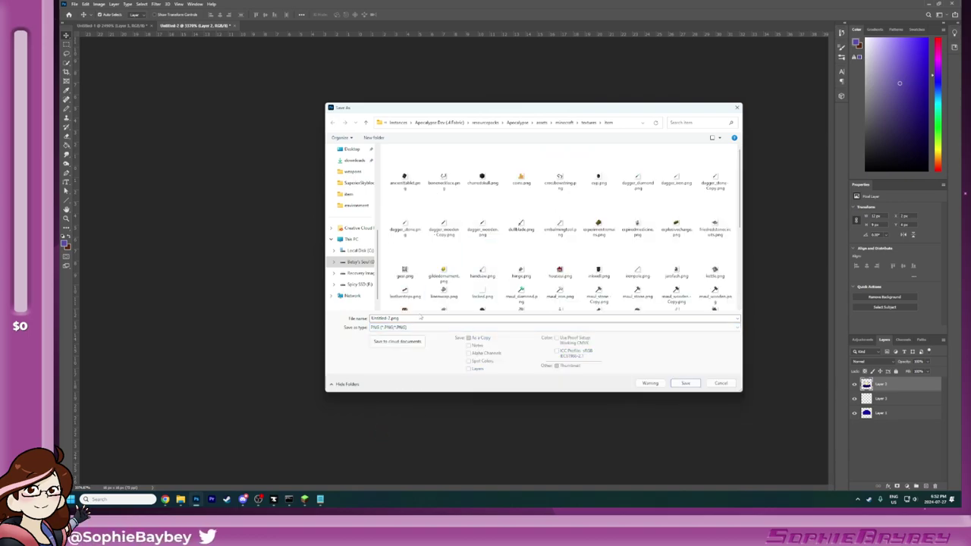
{"action": "scroll", "coordinate": [476, 273], "scroll_direction": "down", "scroll_amount": 3}
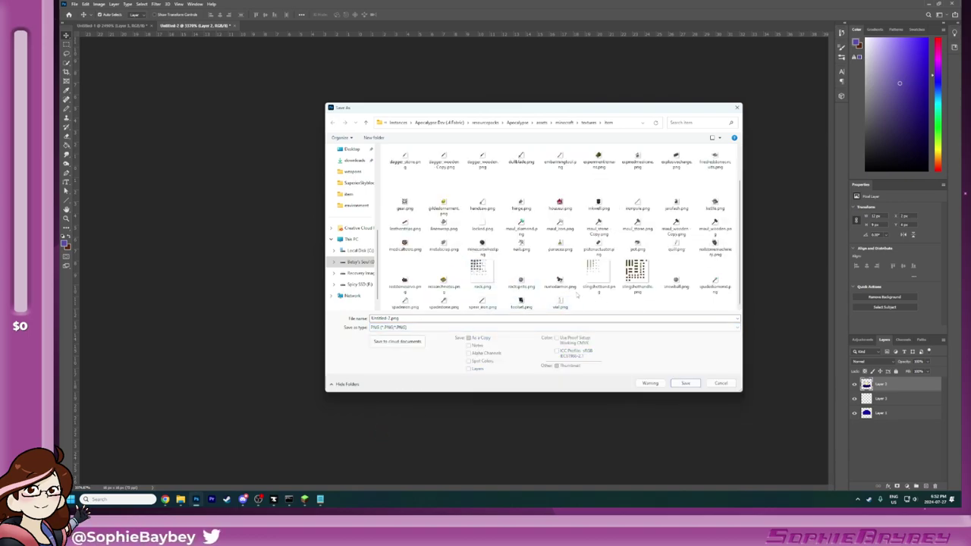
{"action": "left_click_drag", "start_coordinate": [372, 318], "coordinate": [408, 319]}
{"action": "type", "text": "Fish"}
{"action": "key", "text": "Return"}
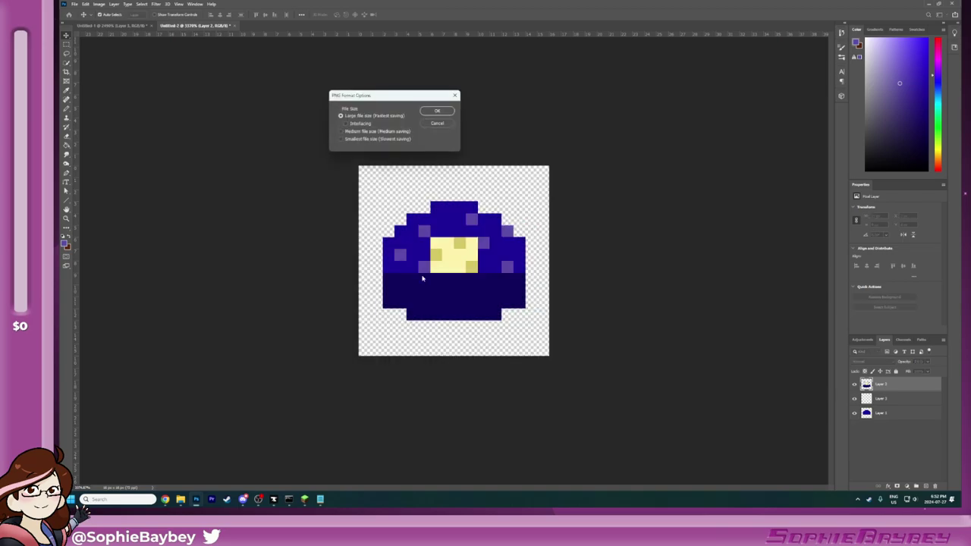
{"action": "left_click", "coordinate": [436, 112]}
Step: Switch to Minecraft, reload the resource packs and open the inventory to check the new hub icon
{"action": "left_click", "coordinate": [304, 499]}
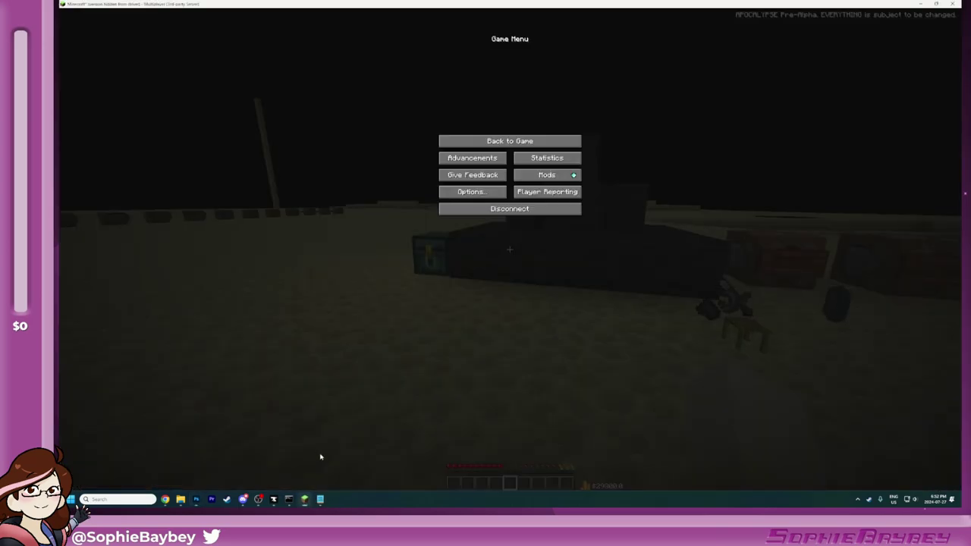
{"action": "left_click", "coordinate": [510, 143]}
{"action": "key", "text": "F3+t"}
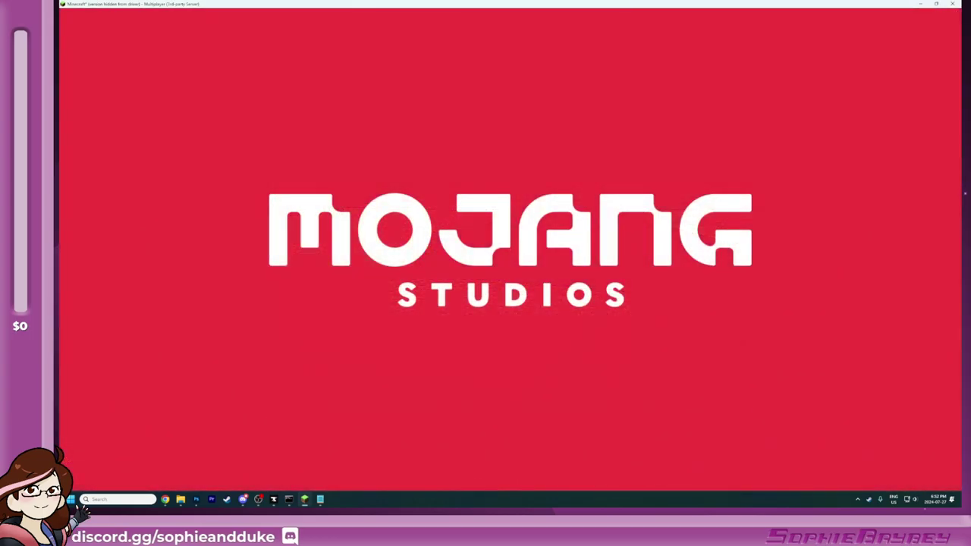
{"action": "key", "text": "e"}
{"action": "key", "text": "e"}
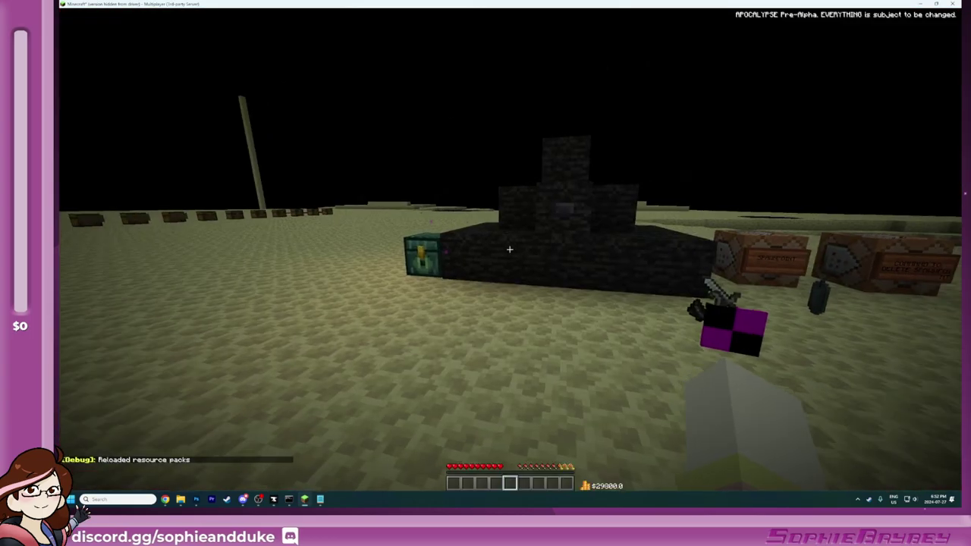
{"action": "key", "text": "e"}
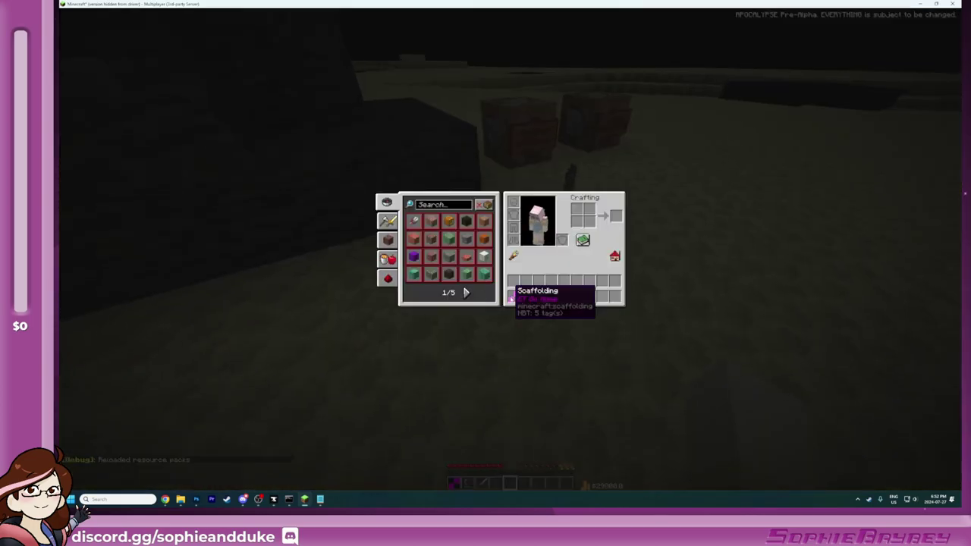
Step: Switch to the resource pack's models/item folder in File Explorer and delete scaffolding.json
{"action": "key", "text": "e"}
{"action": "key", "text": "alt+Tab"}
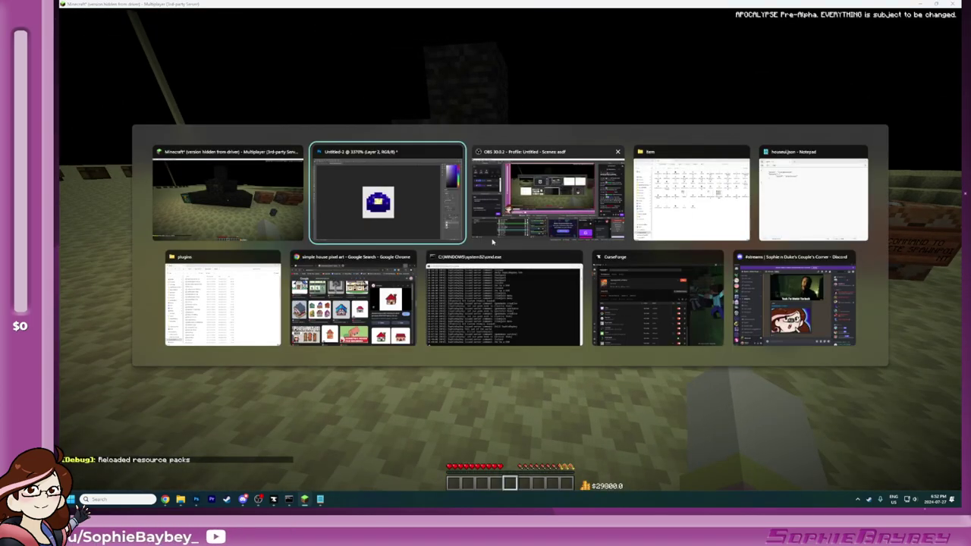
{"action": "left_click", "coordinate": [235, 322]}
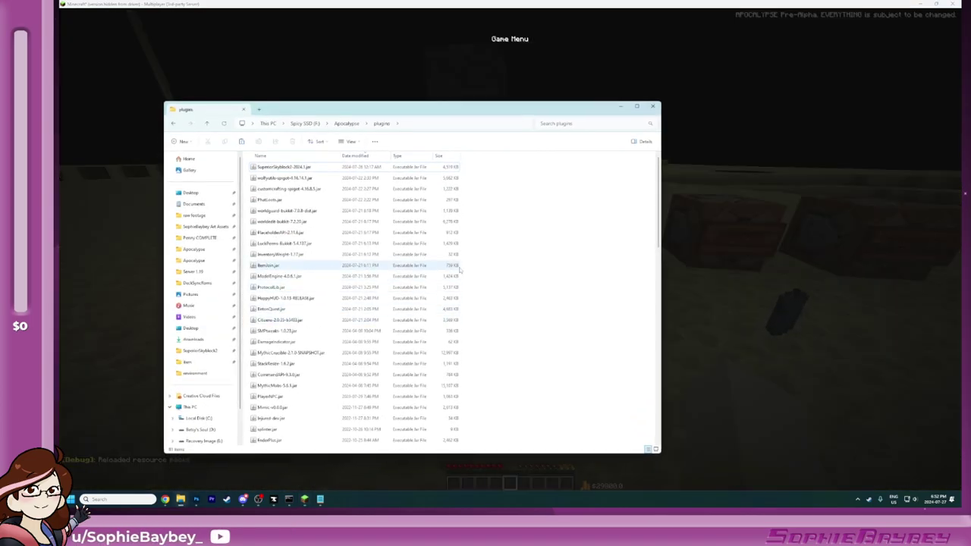
{"action": "left_click", "coordinate": [180, 499]}
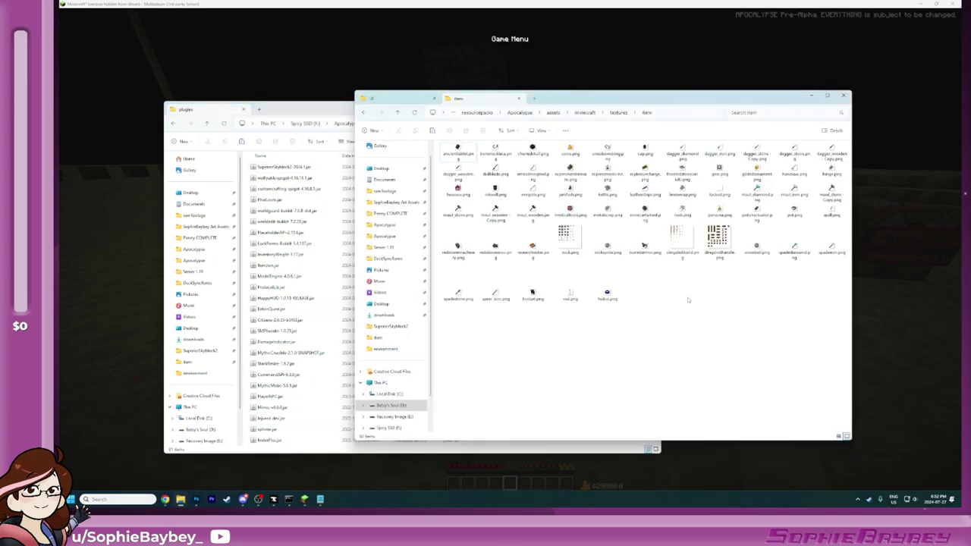
{"action": "left_click", "coordinate": [395, 102]}
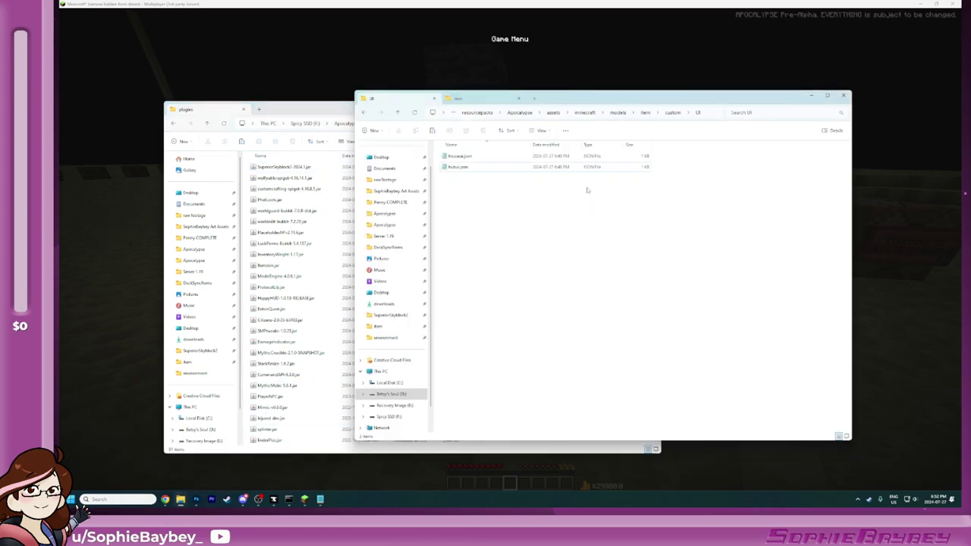
{"action": "left_click", "coordinate": [670, 112]}
{"action": "left_click", "coordinate": [644, 112]}
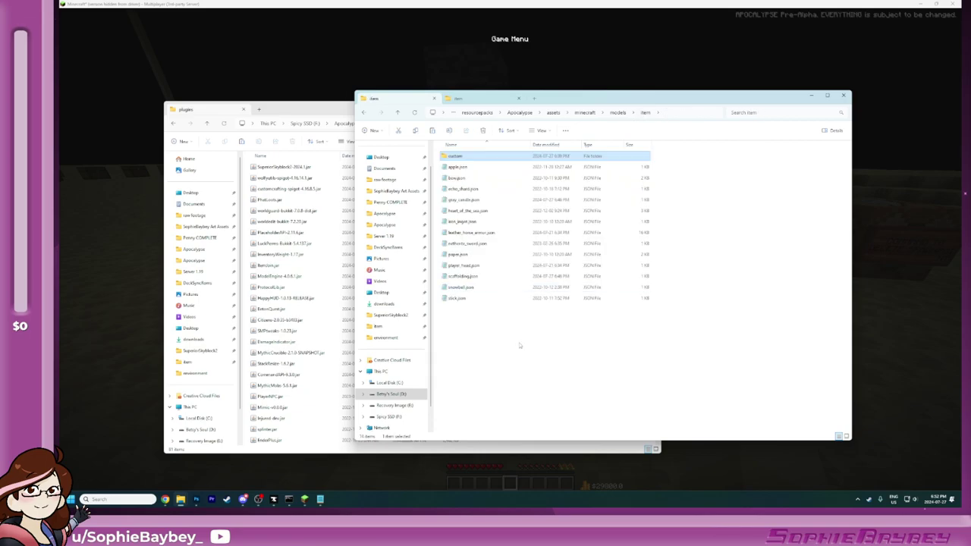
{"action": "left_click", "coordinate": [533, 275]}
{"action": "key", "text": "Delete"}
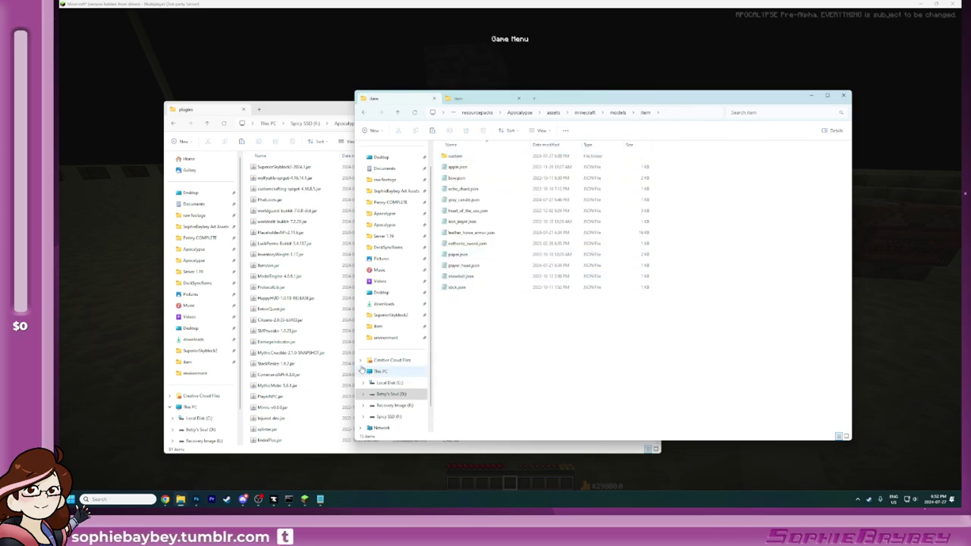
Step: Return to Minecraft, reload the resource packs and check the scaffolding item in the inventory
{"action": "left_click", "coordinate": [139, 331]}
{"action": "key", "text": "Escape"}
{"action": "key", "text": "F3+t"}
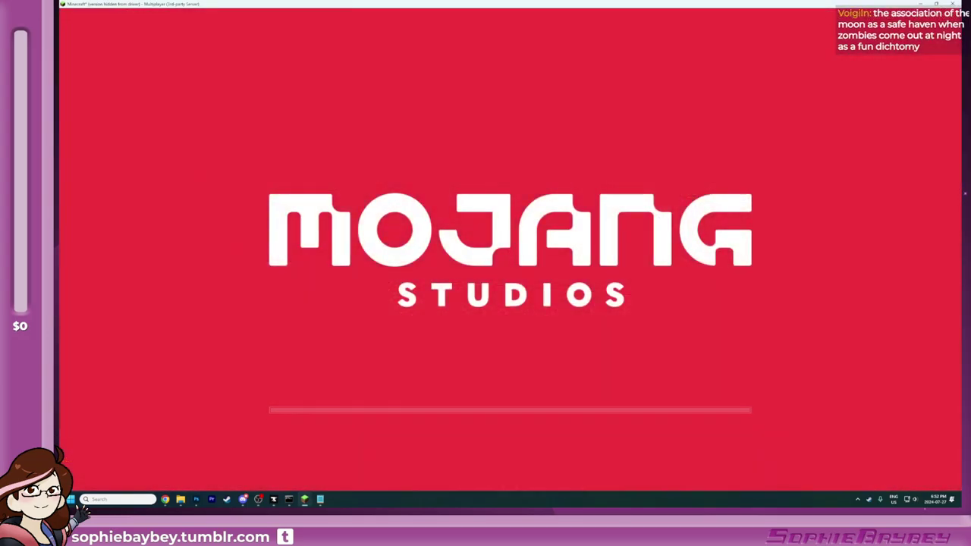
{"action": "key", "text": "e"}
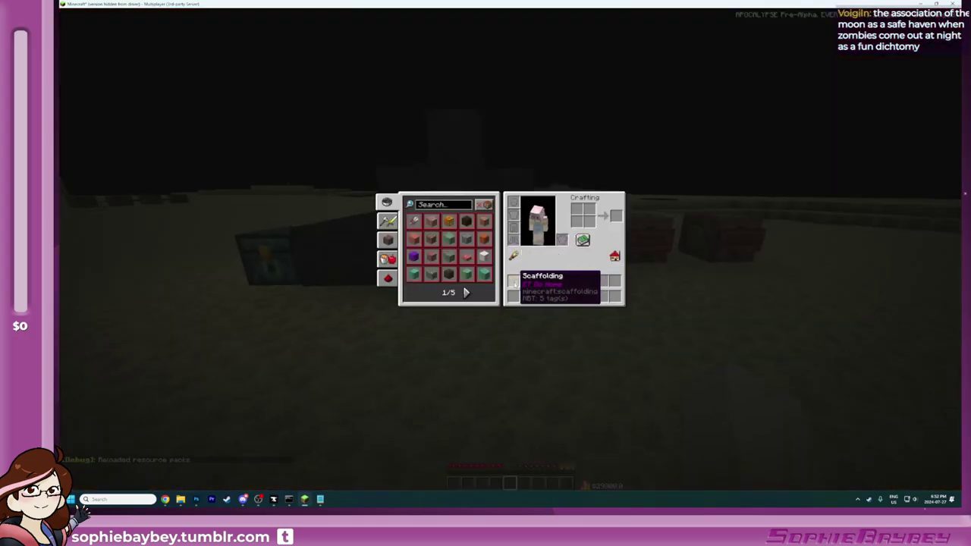
{"action": "key", "text": "e"}
Step: Teleport to the island with the house icon in the inventory and check the inventory there
{"action": "key", "text": "e"}
{"action": "left_click", "coordinate": [615, 258]}
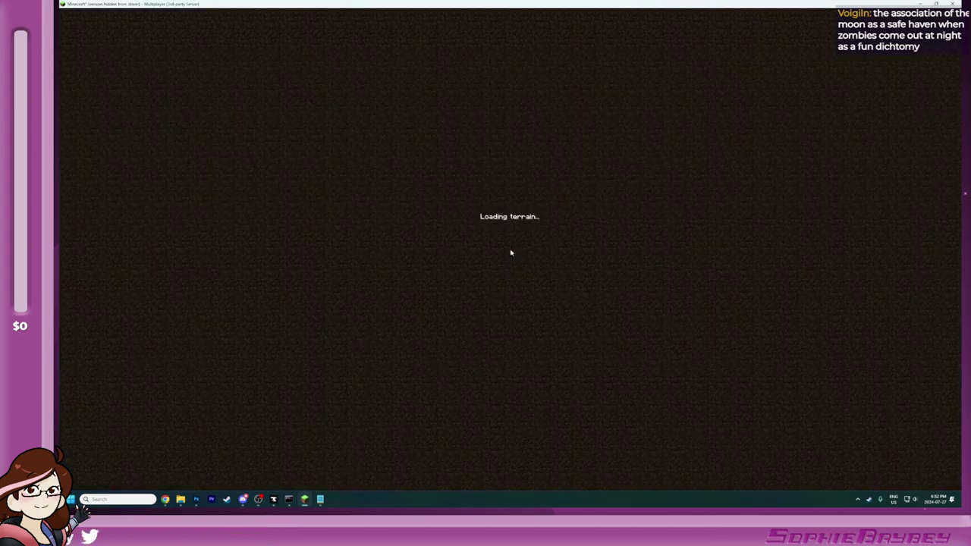
{"action": "key", "text": "e"}
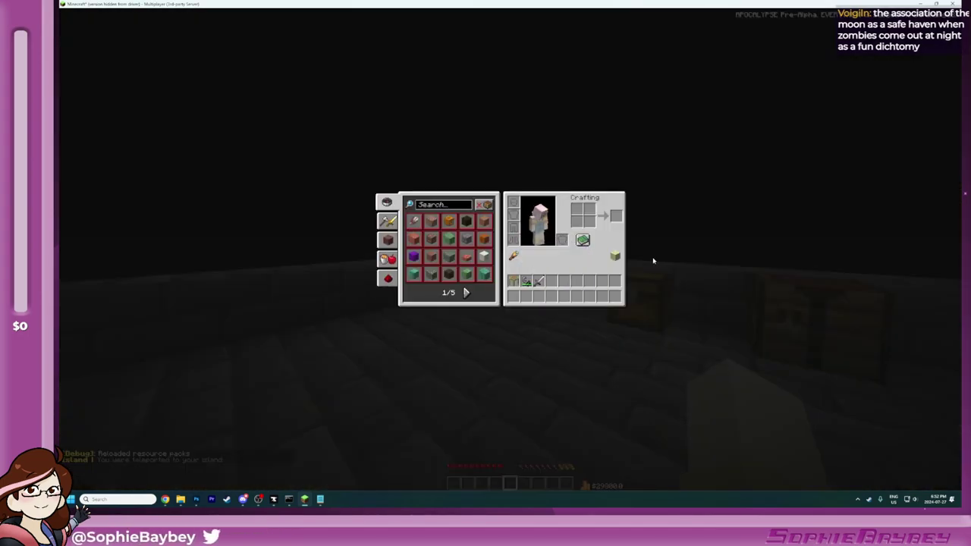
Step: Run /itemjoin menu and open the Return To Spawn end stone, item_4, for modification
{"action": "type", "text": "et"}
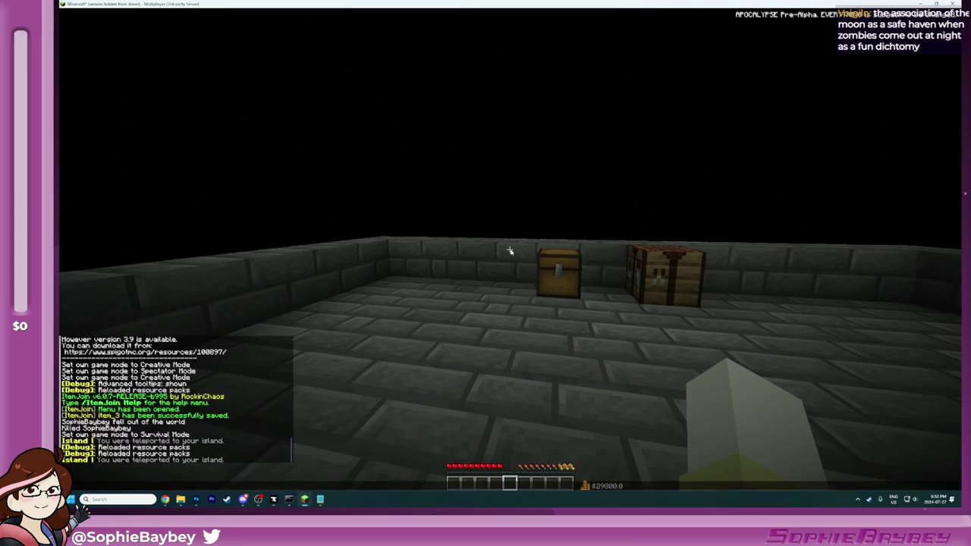
{"action": "type", "text": "/itemjoin"}
{"action": "key", "text": "Return"}
{"action": "key", "text": "t"}
{"action": "key", "text": "Up"}
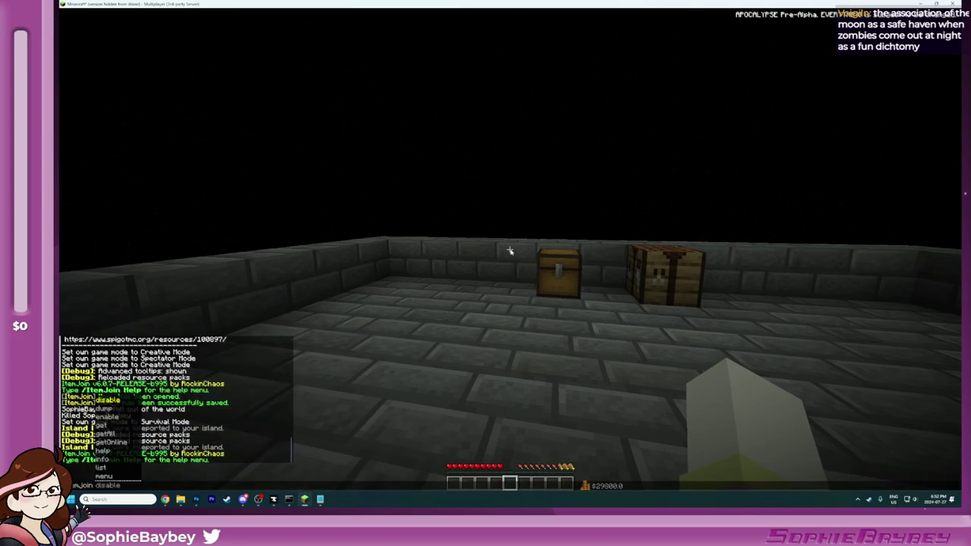
{"action": "type", "text": "menu"}
{"action": "key", "text": "Return"}
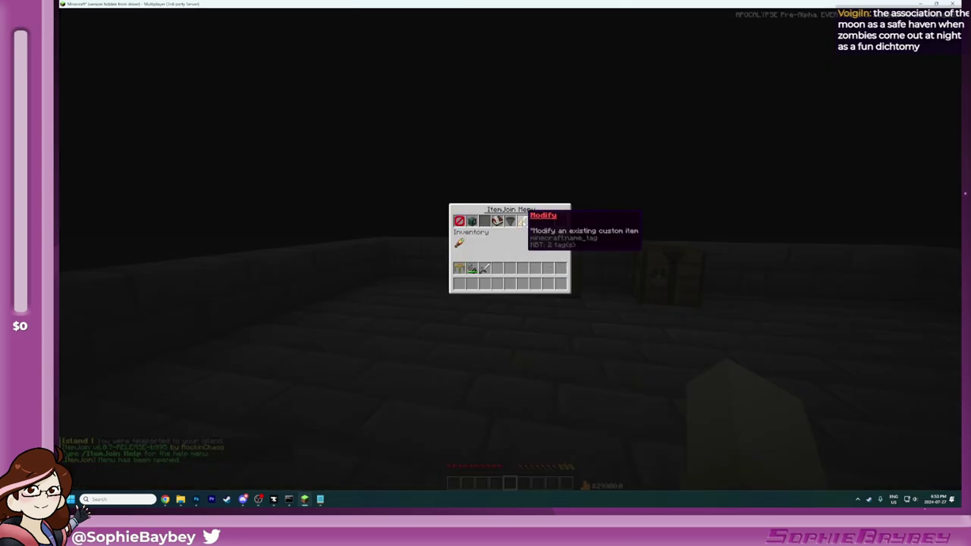
{"action": "left_click", "coordinate": [522, 221]}
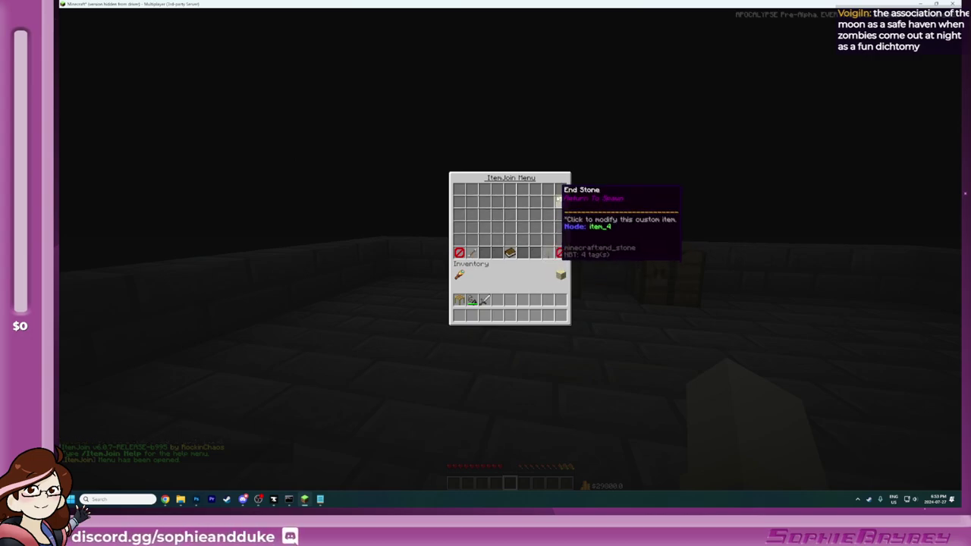
{"action": "left_click", "coordinate": [559, 198]}
Step: Set the material of the Return To Spawn item to Gray Candle
{"action": "left_click", "coordinate": [498, 222]}
{"action": "left_click", "coordinate": [457, 209]}
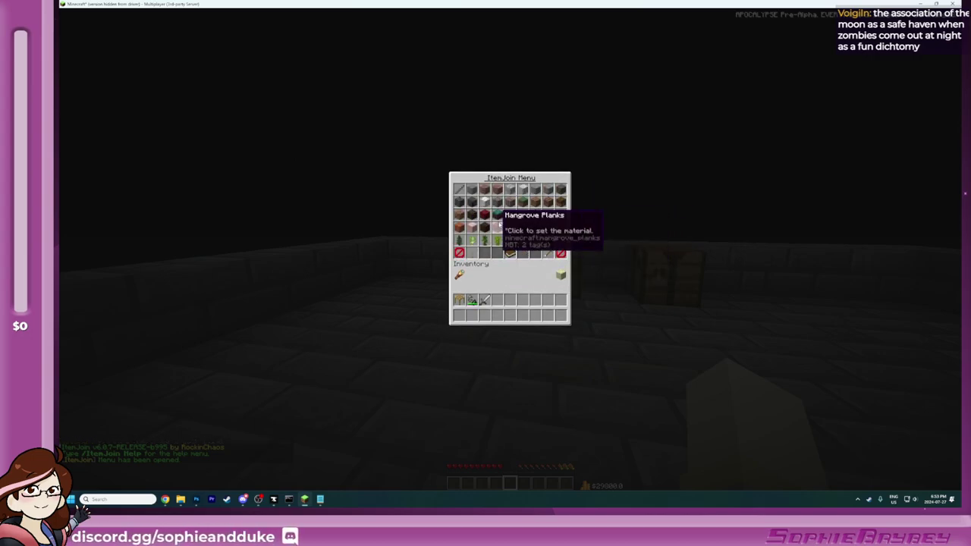
{"action": "left_click", "coordinate": [550, 253]}
{"action": "left_click", "coordinate": [549, 253]}
{"action": "left_click", "coordinate": [550, 253]}
{"action": "left_click", "coordinate": [548, 252]}
{"action": "left_click", "coordinate": [548, 253]}
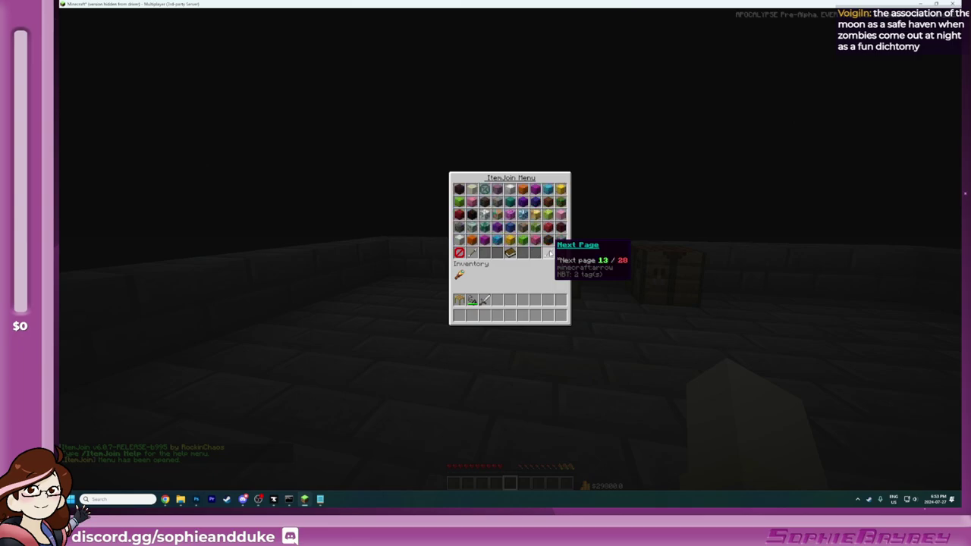
{"action": "left_click", "coordinate": [548, 253]}
{"action": "left_click", "coordinate": [549, 253]}
{"action": "left_click", "coordinate": [548, 252]}
{"action": "left_click", "coordinate": [549, 252]}
{"action": "left_click", "coordinate": [548, 252]}
{"action": "left_click", "coordinate": [548, 252]}
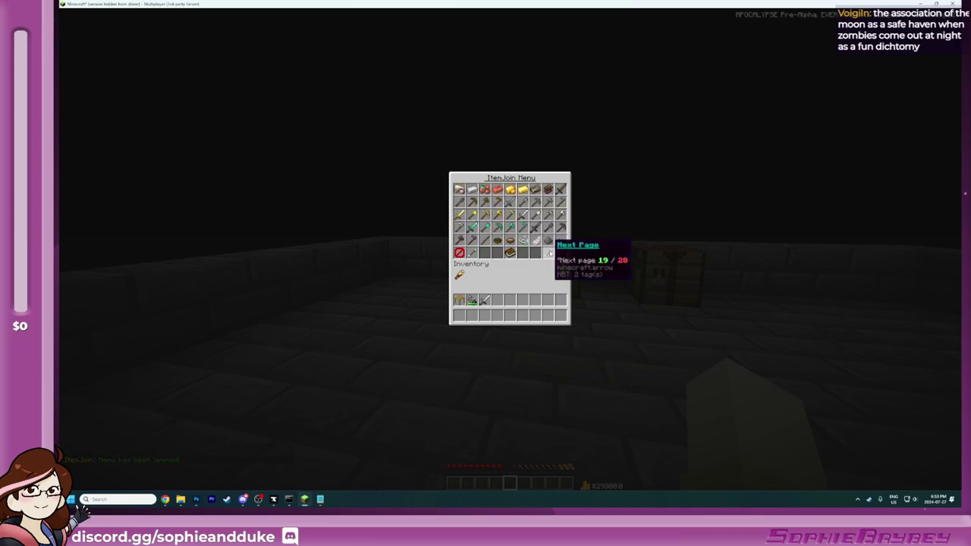
{"action": "left_click", "coordinate": [548, 252]}
{"action": "left_click", "coordinate": [548, 252]}
{"action": "left_click", "coordinate": [549, 252]}
{"action": "left_click", "coordinate": [548, 252]}
{"action": "left_click", "coordinate": [548, 253]}
{"action": "left_click", "coordinate": [549, 253]}
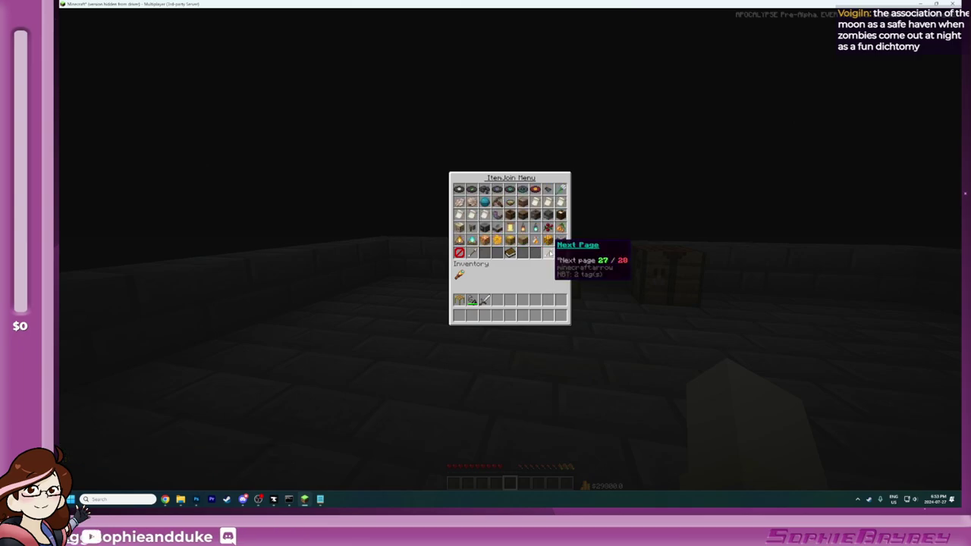
{"action": "left_click", "coordinate": [548, 252]}
{"action": "left_click", "coordinate": [548, 253]}
{"action": "left_click", "coordinate": [491, 250]}
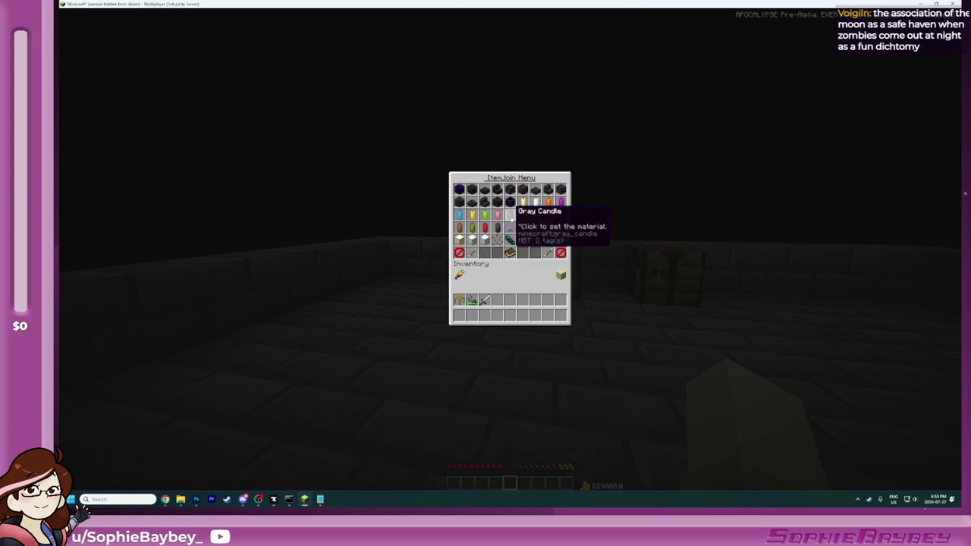
{"action": "left_click", "coordinate": [510, 215]}
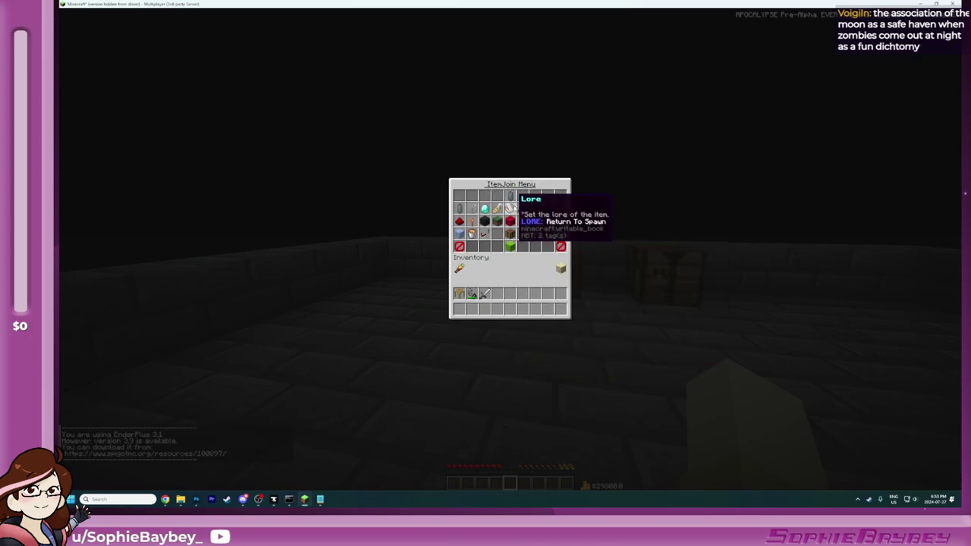
Step: Set the Return To Spawn item's model data to 1235 and save the item
{"action": "left_click", "coordinate": [531, 206]}
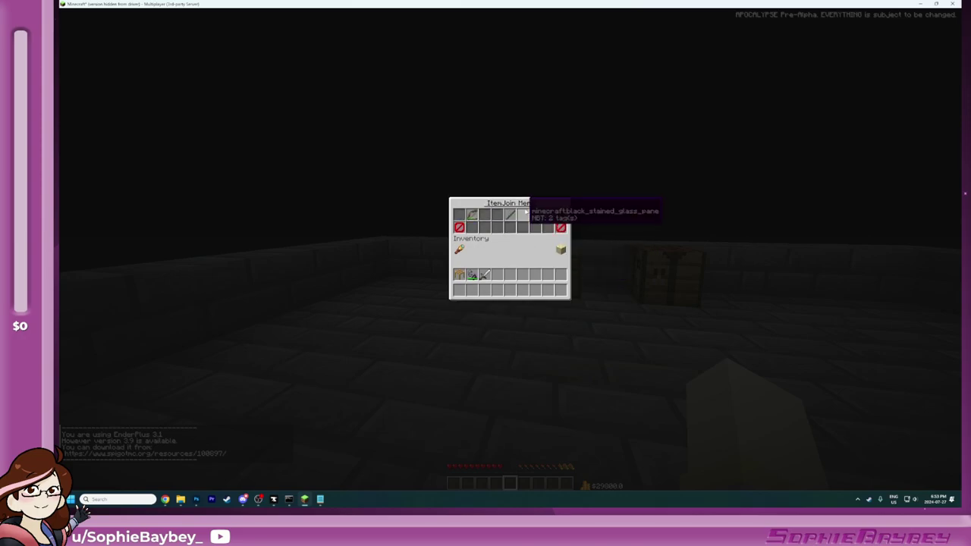
{"action": "left_click", "coordinate": [551, 215]}
{"action": "left_click", "coordinate": [462, 192]}
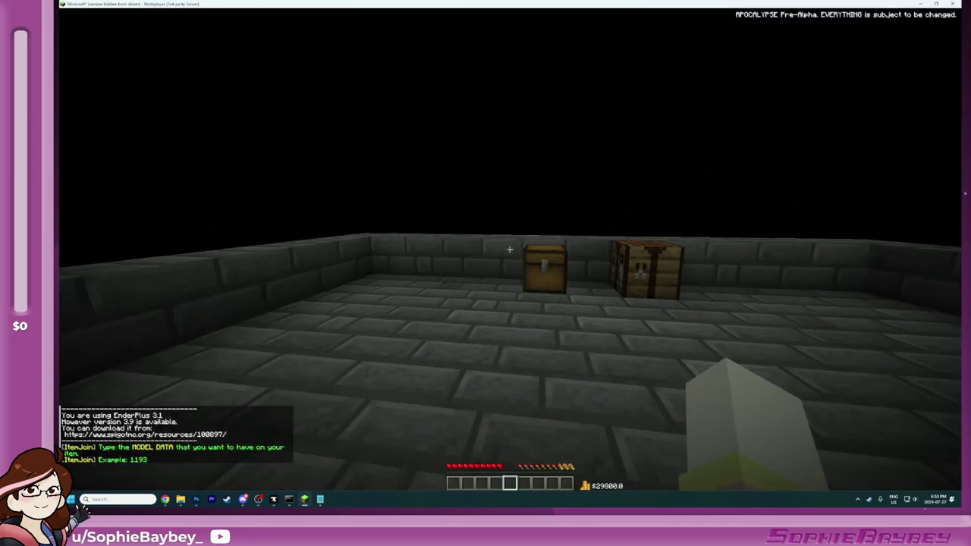
{"action": "type", "text": "tt1235"}
{"action": "key", "text": "Return"}
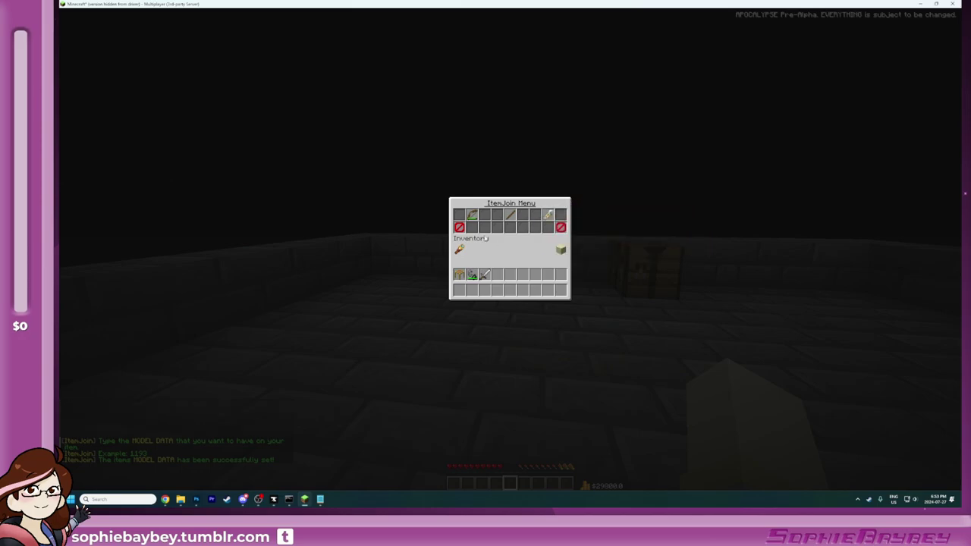
{"action": "left_click", "coordinate": [560, 227]}
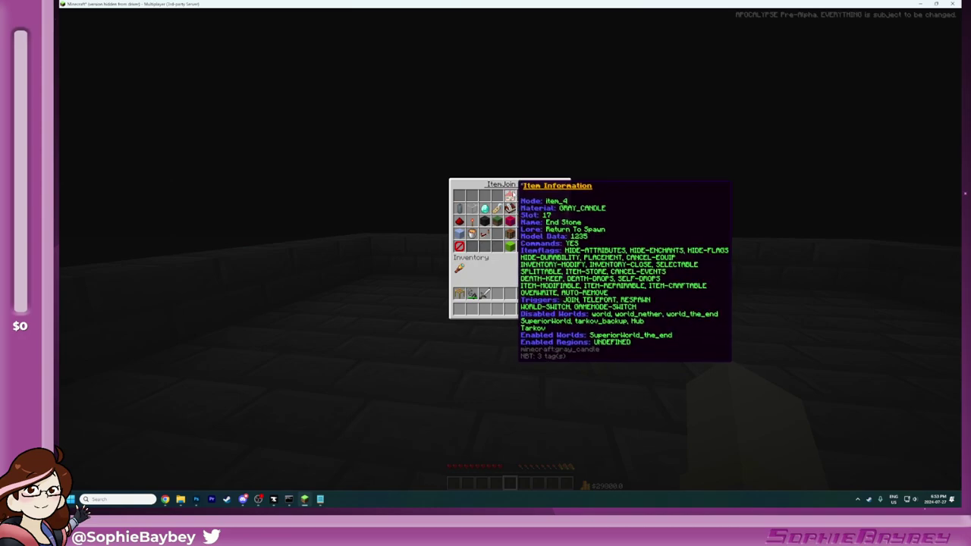
{"action": "left_click", "coordinate": [511, 246]}
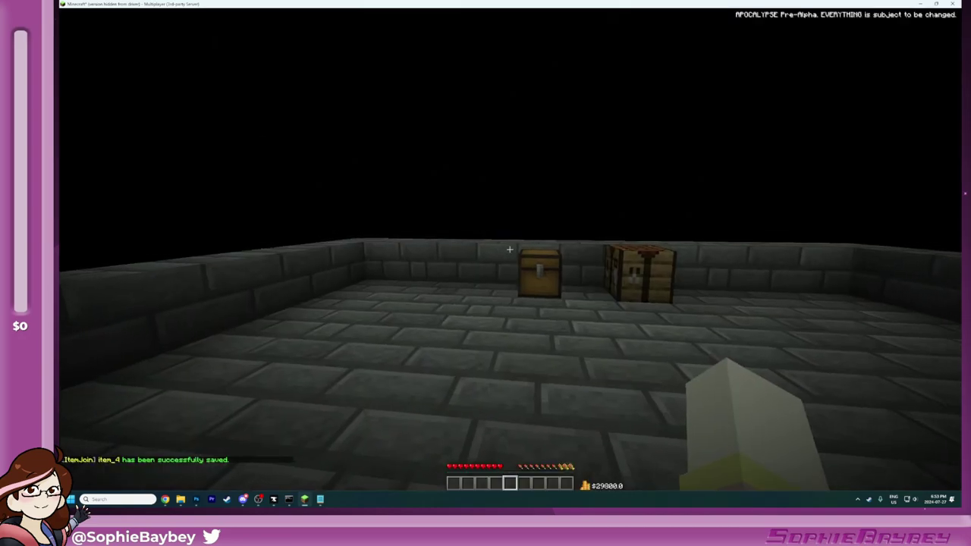
Step: Check the hub item's icon in the character's inventory
{"action": "key", "text": "e"}
{"action": "key", "text": "e"}
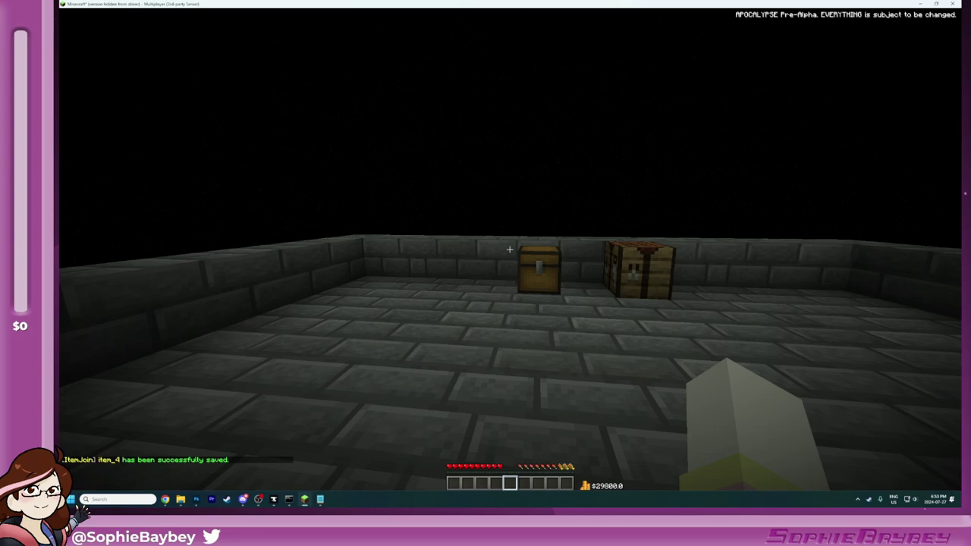
{"action": "key", "text": "e"}
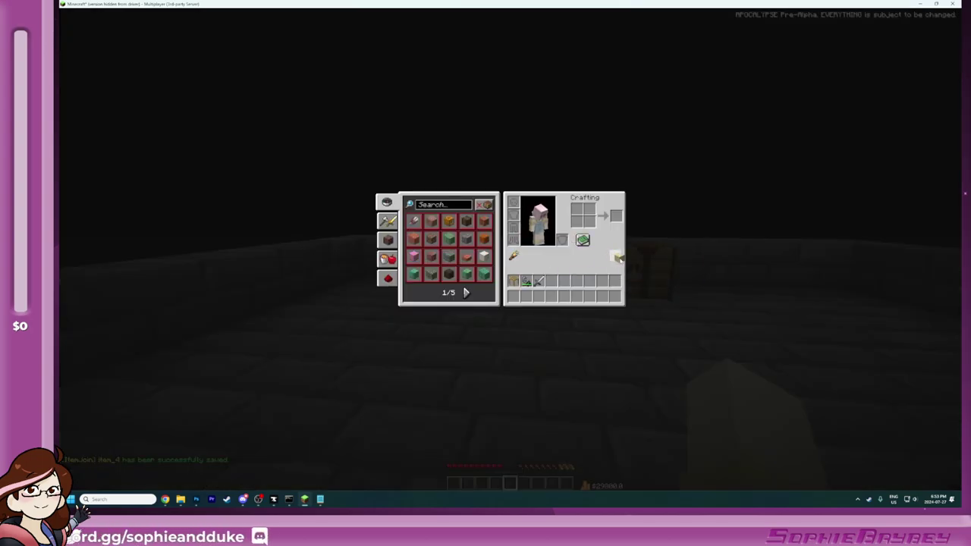
{"action": "key", "text": "e"}
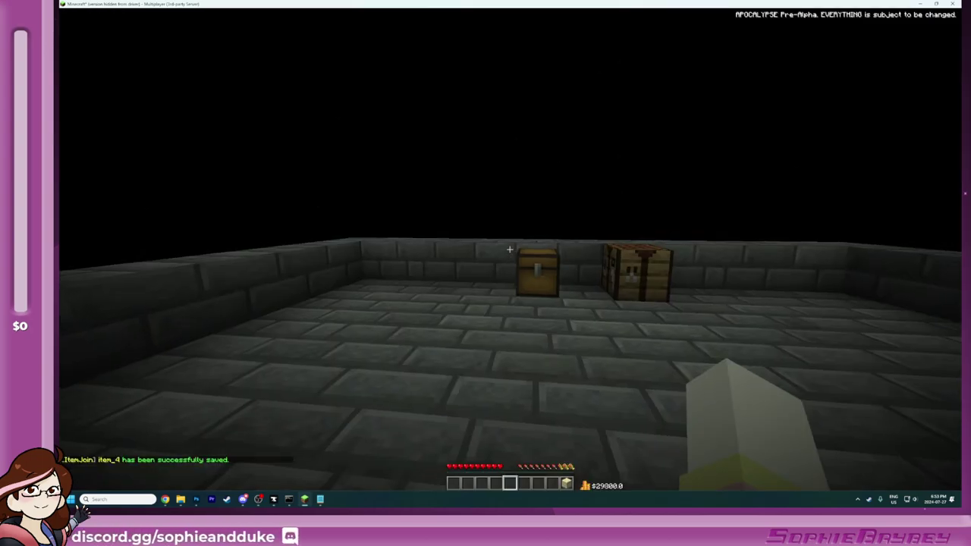
Step: Kill the character with a chat command, respawn, and teleport to the island using the home item in the inventory
{"action": "key", "text": "t"}
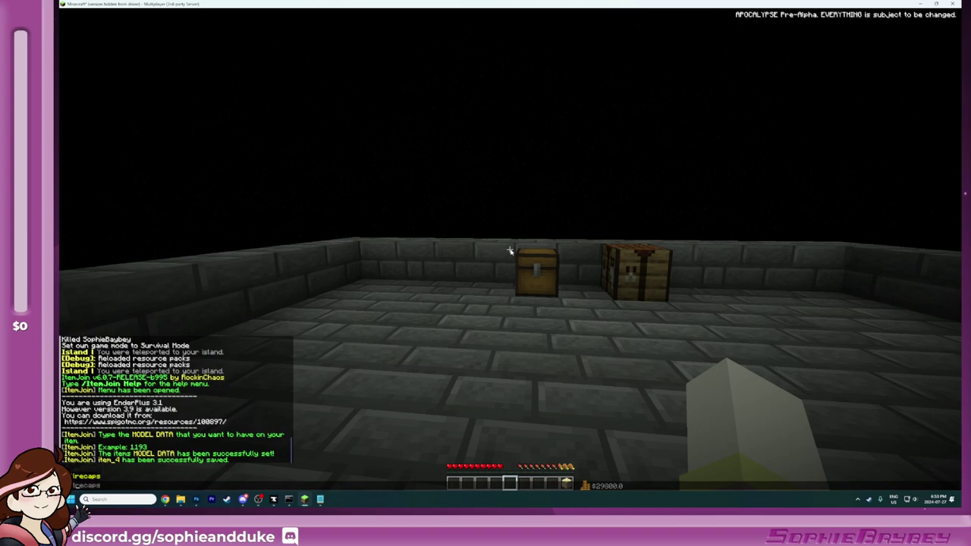
{"action": "key", "text": "Return"}
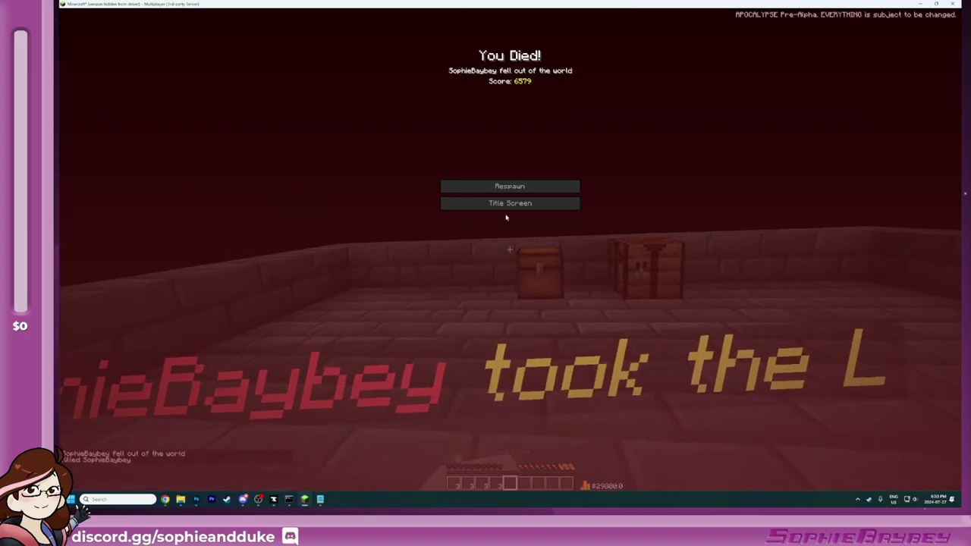
{"action": "left_click", "coordinate": [522, 188]}
{"action": "key", "text": "e"}
{"action": "left_click", "coordinate": [619, 259]}
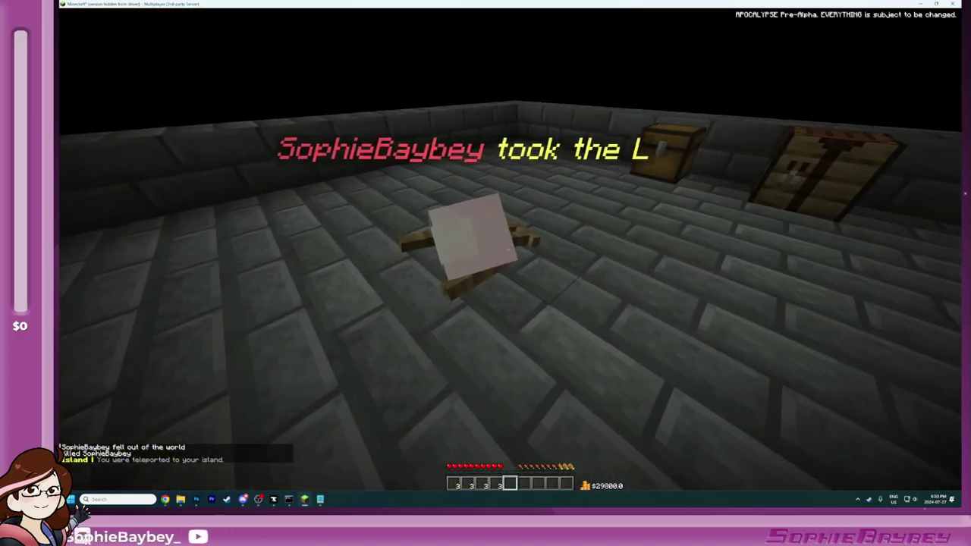
Step: Open the grave left on the island, move its four items back into the inventory and check the inventory
{"action": "right_click", "coordinate": [511, 249]}
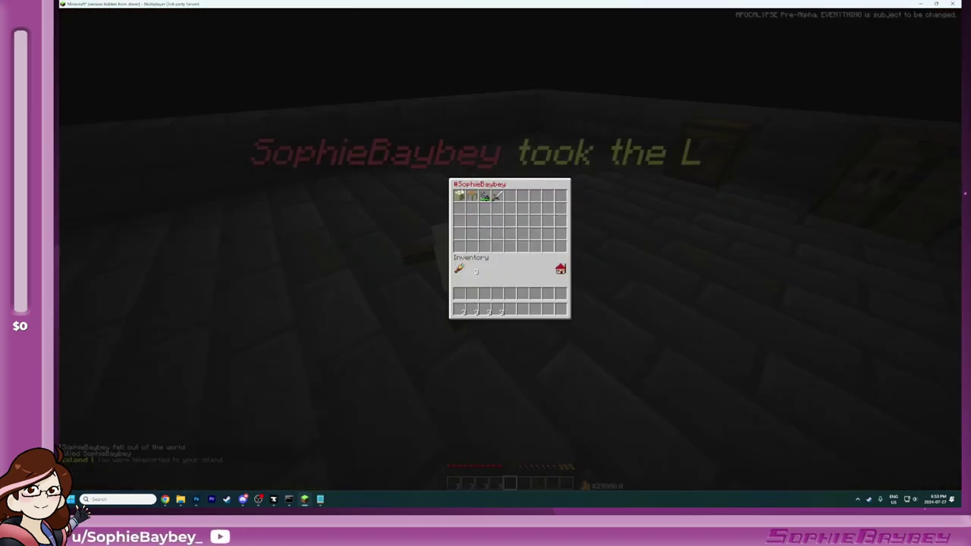
{"action": "left_click", "coordinate": [460, 194], "text": "shift"}
{"action": "left_click", "coordinate": [471, 196], "text": "shift"}
{"action": "left_click", "coordinate": [485, 195], "text": "shift"}
{"action": "left_click", "coordinate": [497, 196], "text": "shift"}
{"action": "key", "text": "e"}
{"action": "key", "text": "e"}
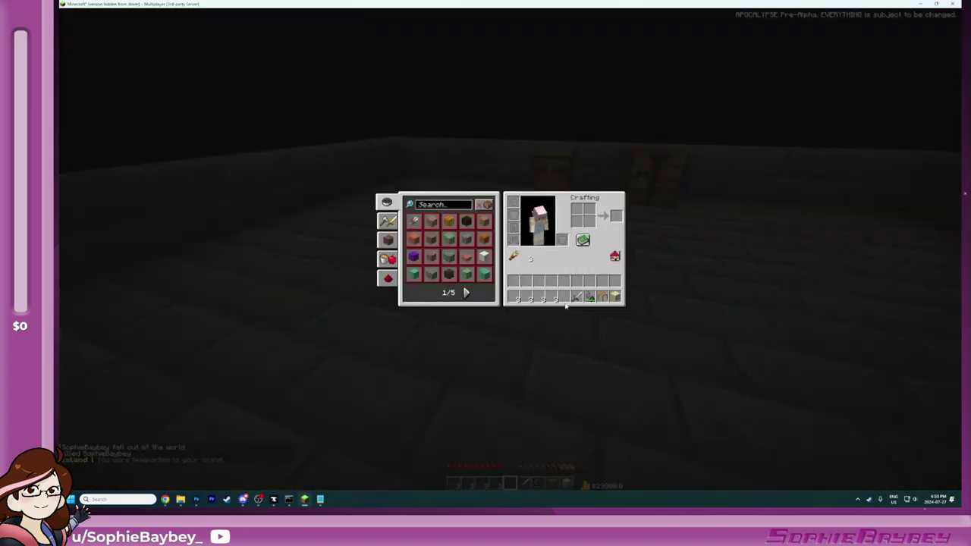
{"action": "key", "text": "e"}
Step: Switch the game mode to creative and back to survival, and check the refreshed inventory
{"action": "key", "text": "slash"}
{"action": "type", "text": "gamemode creative"}
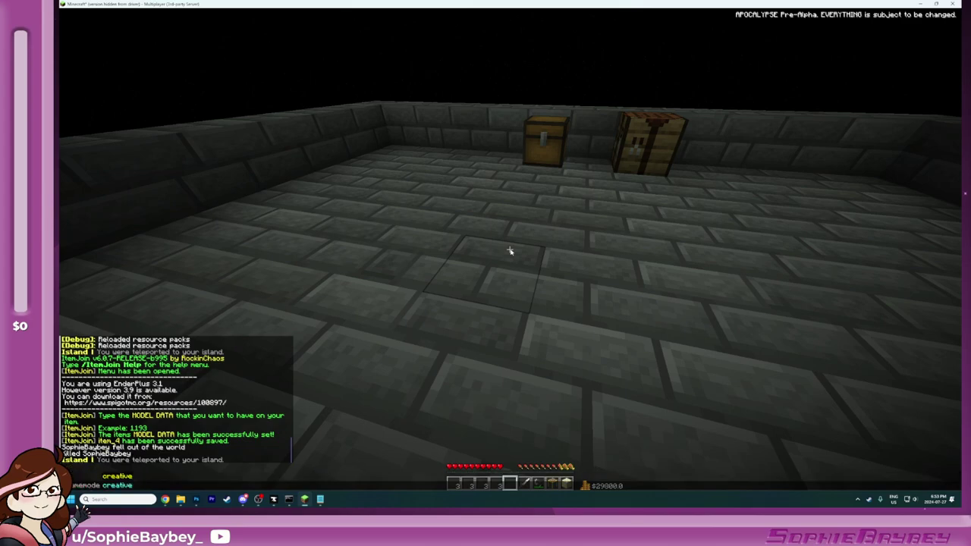
{"action": "key", "text": "Return"}
{"action": "key", "text": "slash"}
{"action": "key", "text": "Up"}
{"action": "key", "text": "ctrl+BackSpace"}
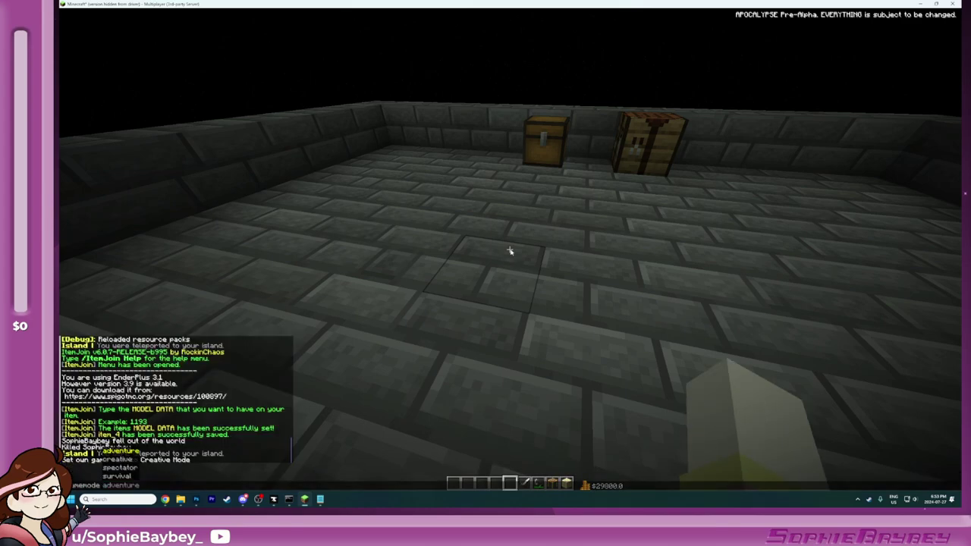
{"action": "type", "text": "survival"}
{"action": "key", "text": "Return"}
{"action": "key", "text": "e"}
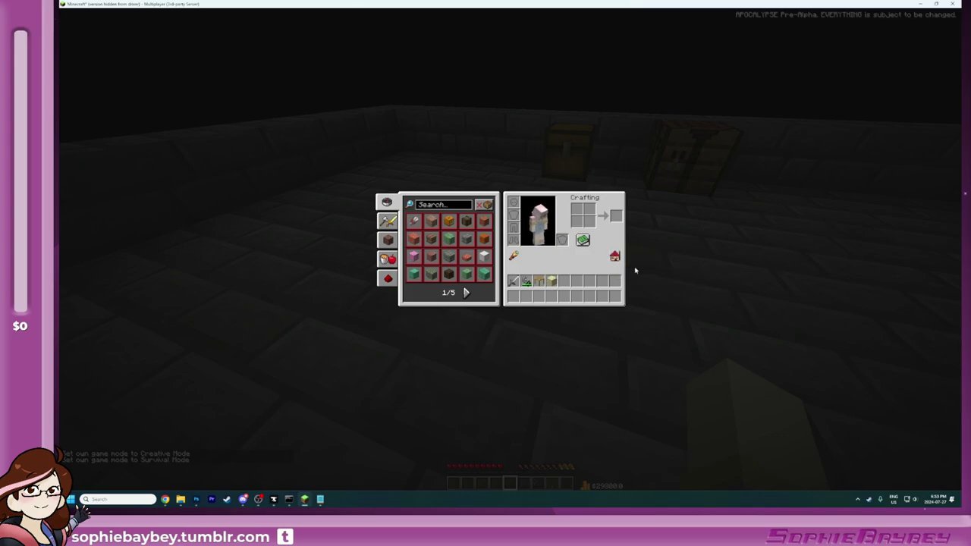
{"action": "key", "text": "e"}
Step: Add an override to gray_candle.json mapping custom_model_data 1235 to the model item/custom/UI/hubui, and save the file
{"action": "key", "text": "alt+Tab"}
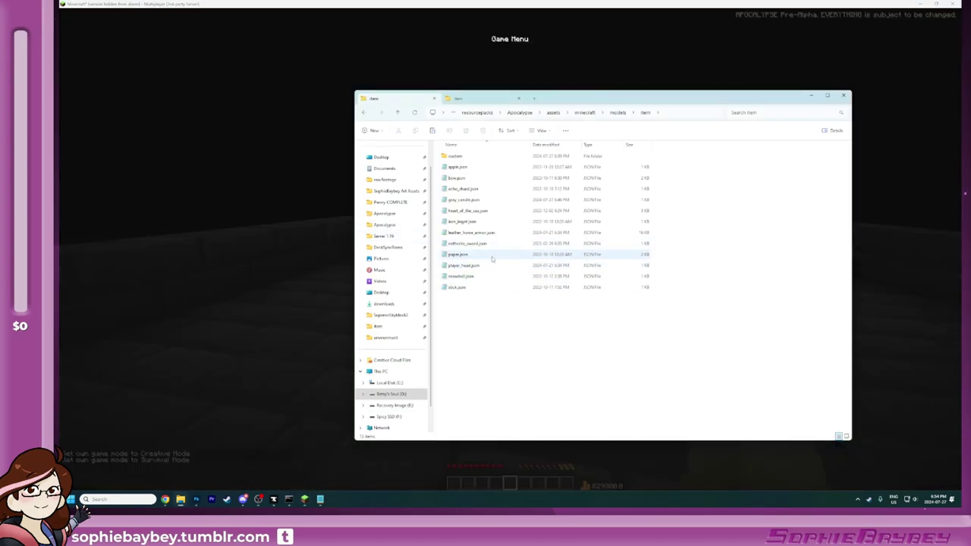
{"action": "left_click", "coordinate": [464, 188]}
{"action": "left_click", "coordinate": [480, 199], "text": "shift"}
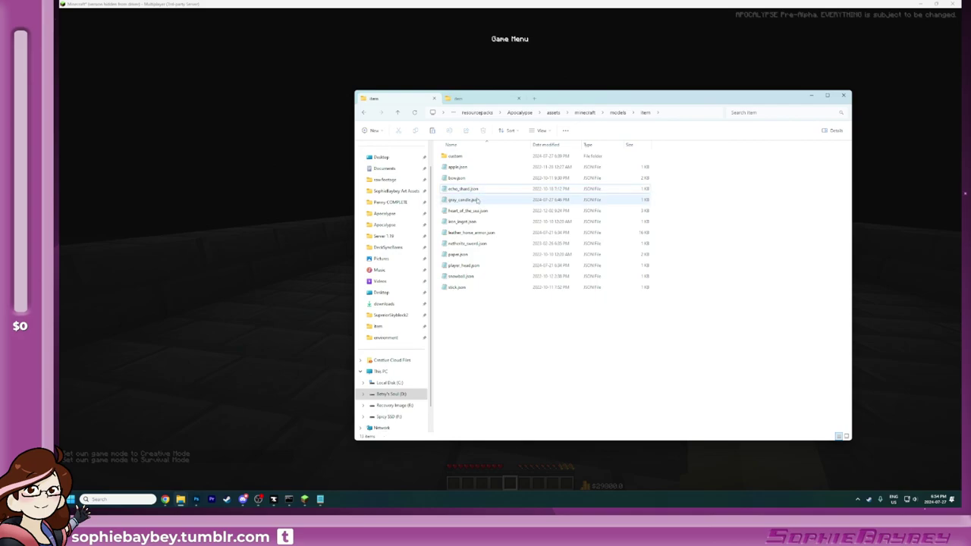
{"action": "double_click", "coordinate": [478, 199]}
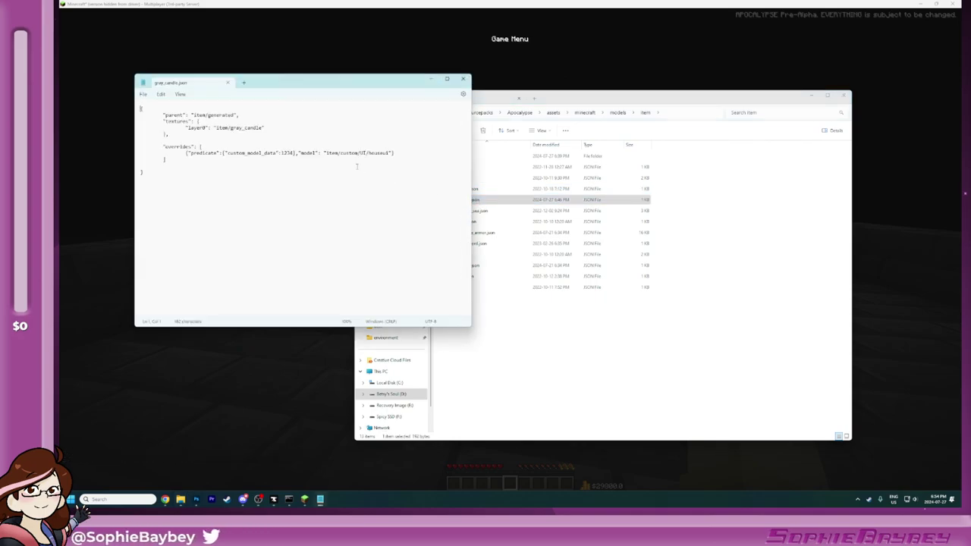
{"action": "mouse_move", "coordinate": [320, 498]}
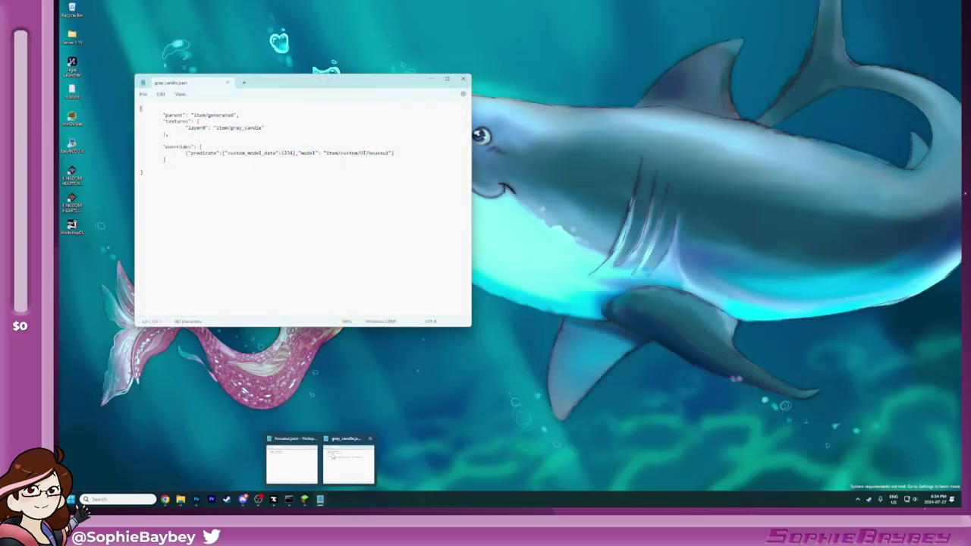
{"action": "left_click", "coordinate": [343, 454]}
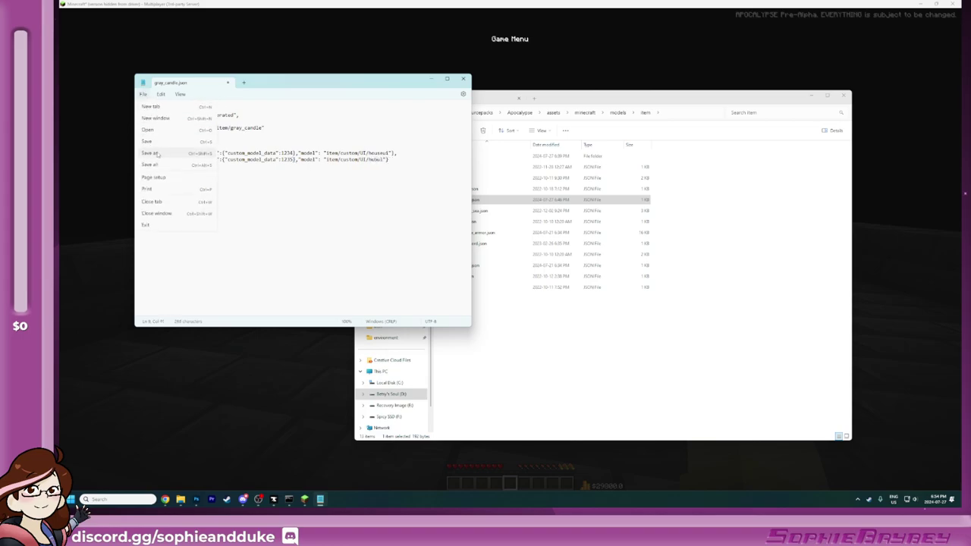
{"action": "left_click", "coordinate": [463, 78]}
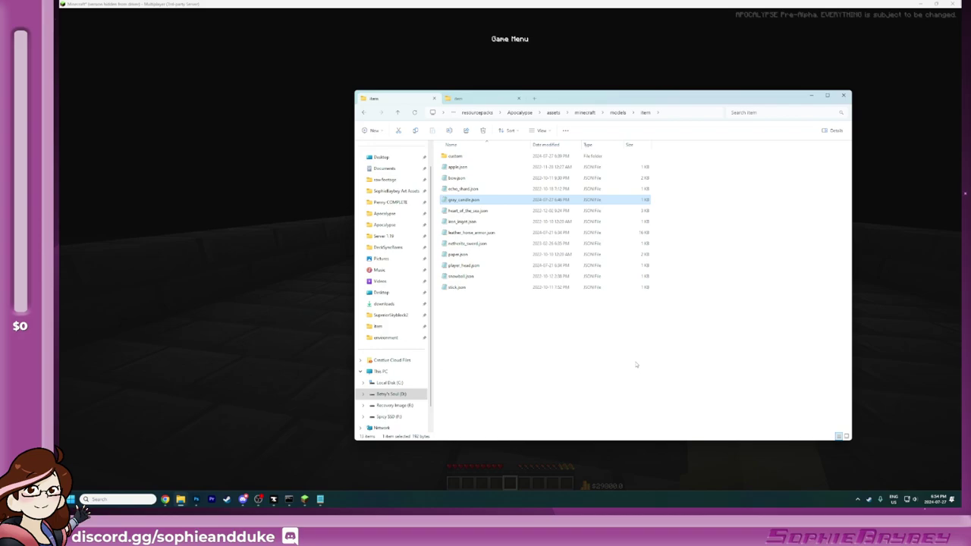
Step: Open hubui.json in the custom/UI models folder to check its texture reference, and close it
{"action": "double_click", "coordinate": [462, 156]}
{"action": "double_click", "coordinate": [463, 177]}
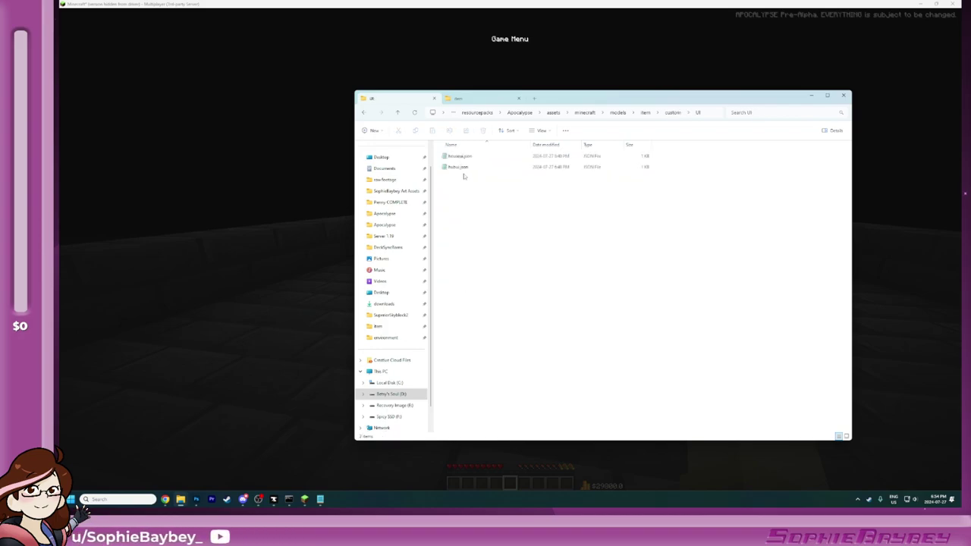
{"action": "double_click", "coordinate": [459, 167]}
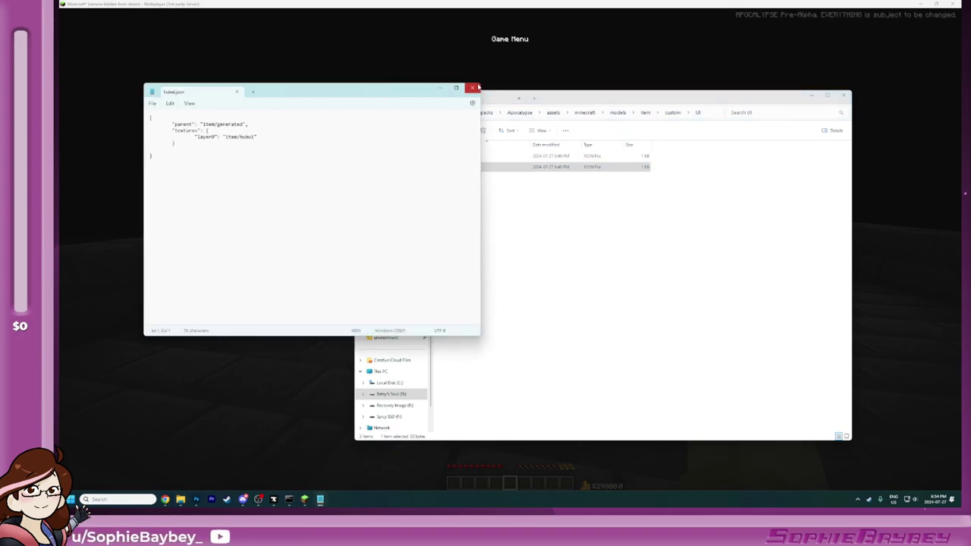
{"action": "left_click", "coordinate": [477, 87]}
Step: Resume the Minecraft game, reload the resource packs and check the hub item's icon in the inventory
{"action": "left_click", "coordinate": [516, 75]}
{"action": "left_click", "coordinate": [579, 142]}
{"action": "key", "text": "F3+t"}
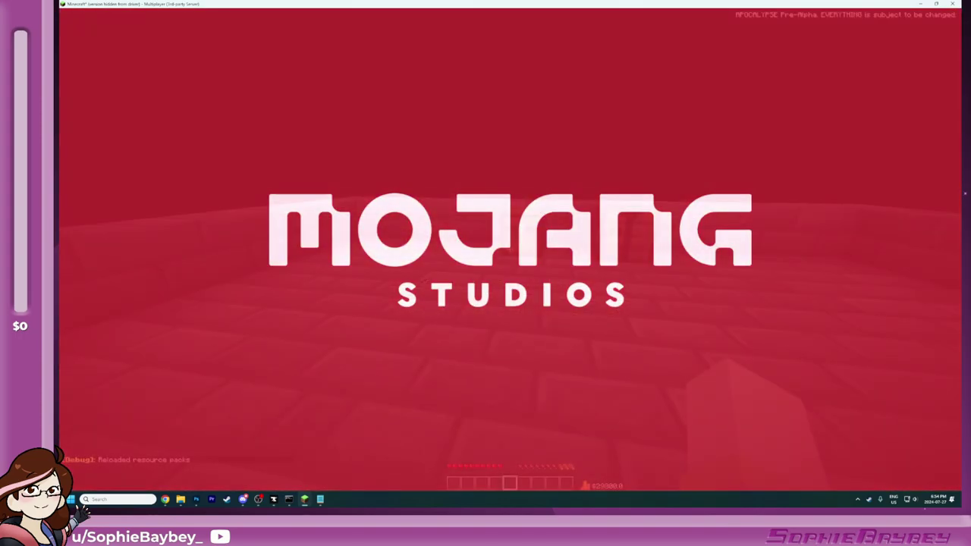
{"action": "key", "text": "e"}
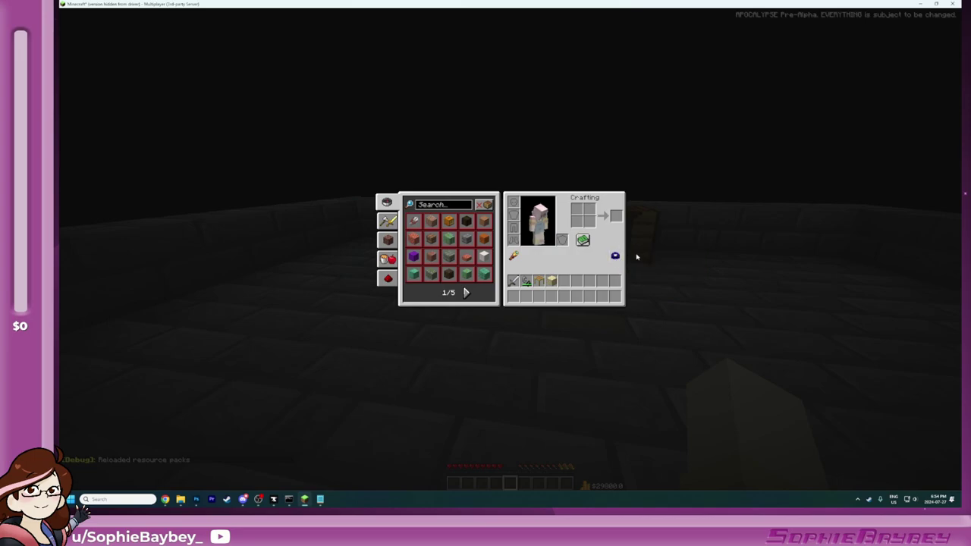
{"action": "key", "text": "e"}
Step: Test both travel items by teleporting to the hub and back to the island from the inventory
{"action": "key", "text": "e"}
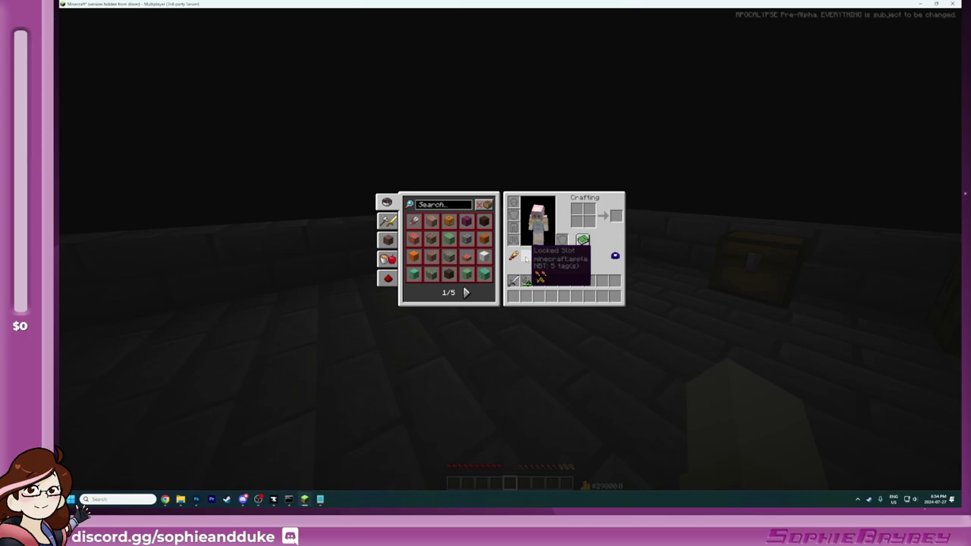
{"action": "key", "text": "e"}
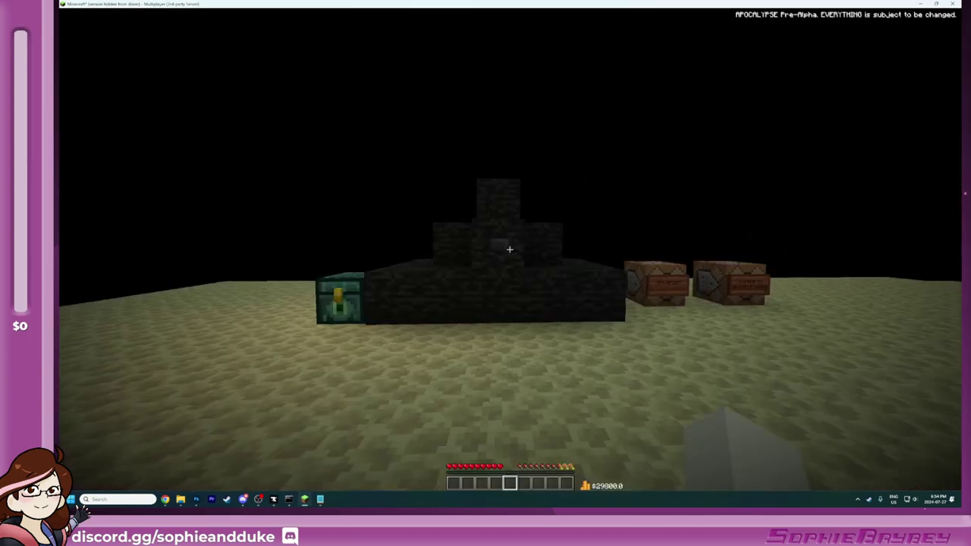
{"action": "key", "text": "e"}
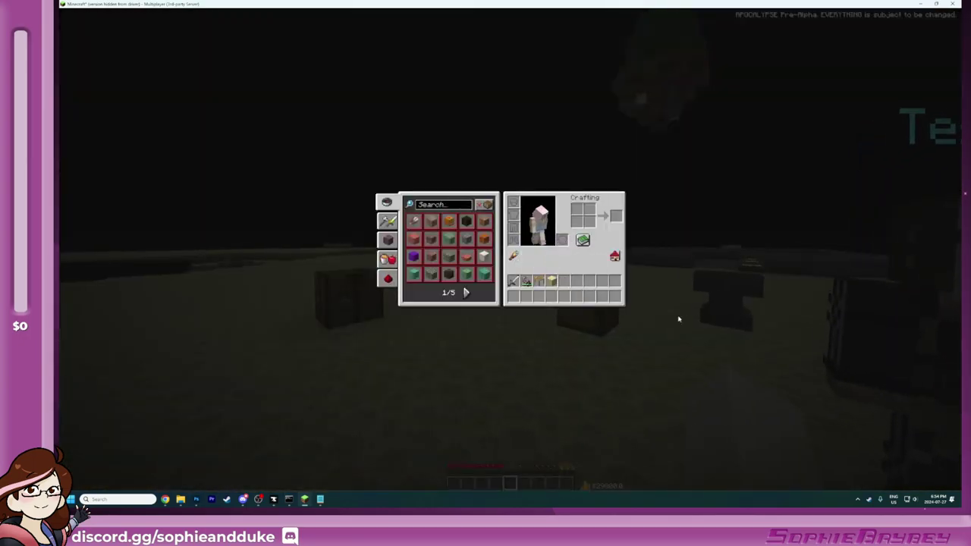
{"action": "left_click", "coordinate": [614, 255]}
Step: Teleport from the island to the hub with the hub item and check which travel item the inventory offers there
{"action": "key", "text": "e"}
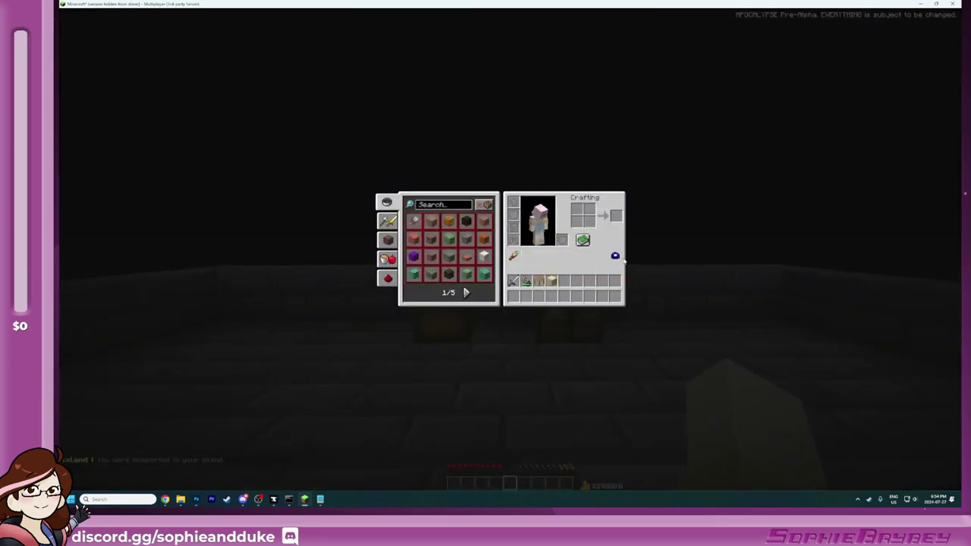
{"action": "key", "text": "e"}
{"action": "key", "text": "e"}
{"action": "left_click", "coordinate": [620, 258]}
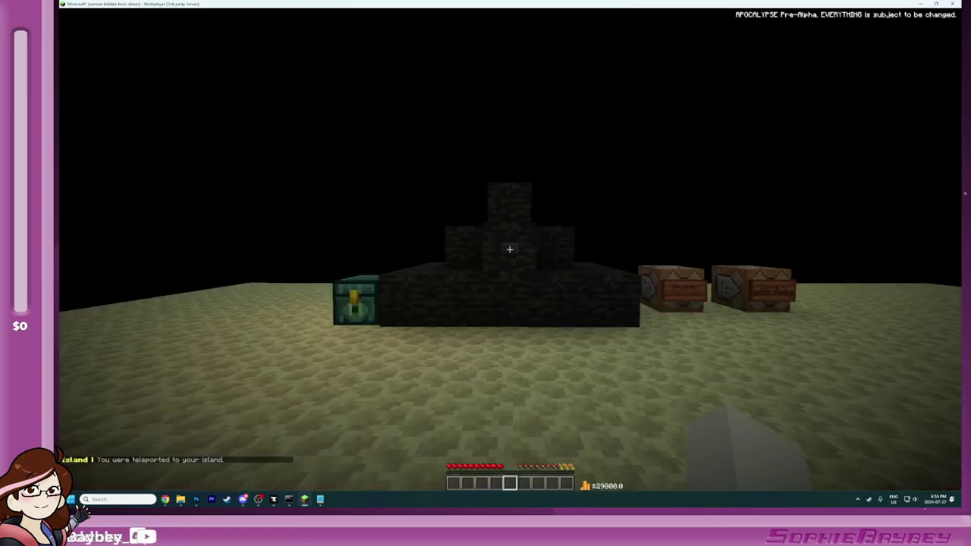
{"action": "key", "text": "e"}
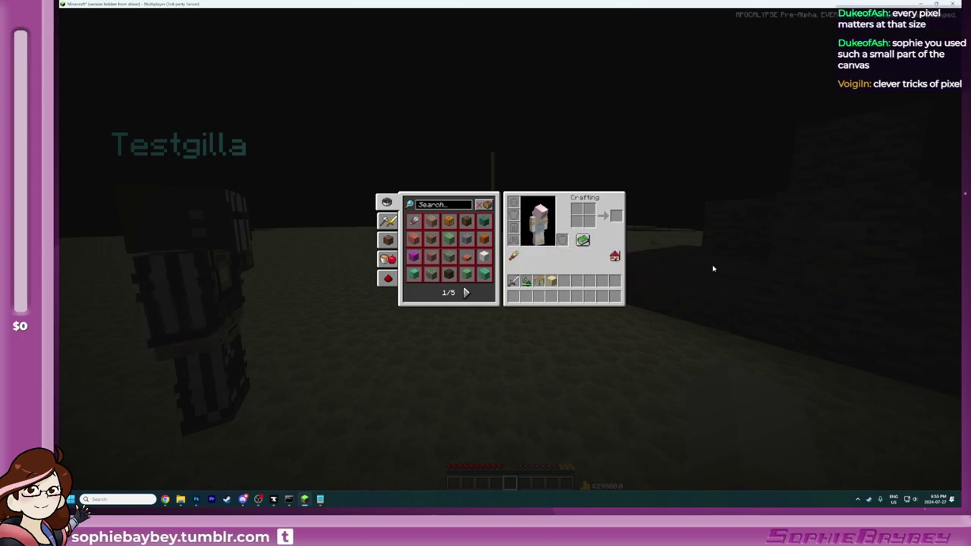
{"action": "key", "text": "e"}
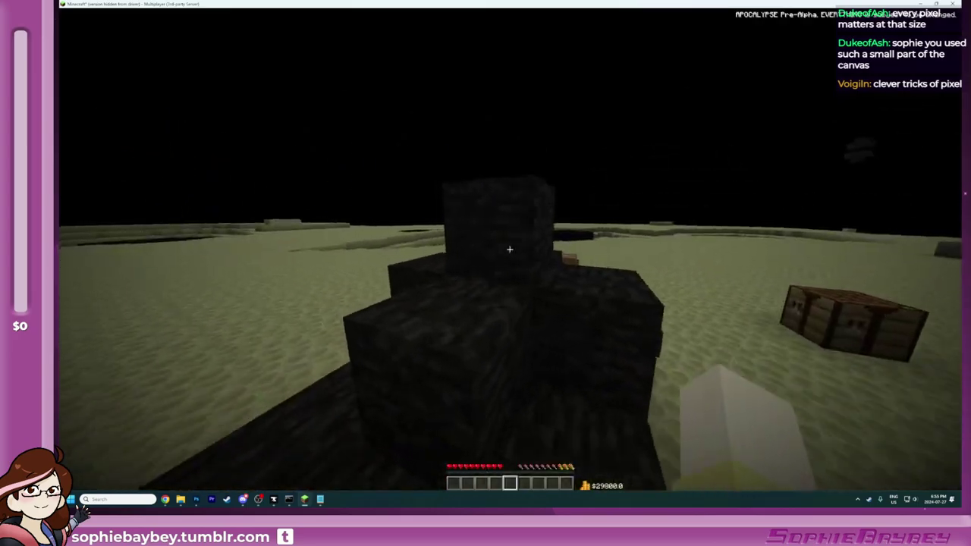
Step: Teleport back to the island with the home item and check the inventory's travel icon
{"action": "key", "text": "e"}
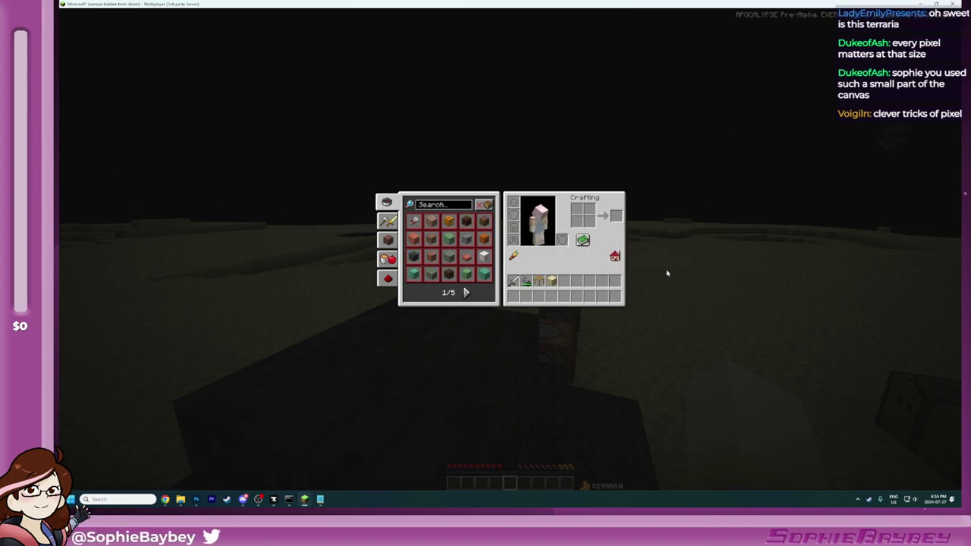
{"action": "left_click", "coordinate": [620, 256]}
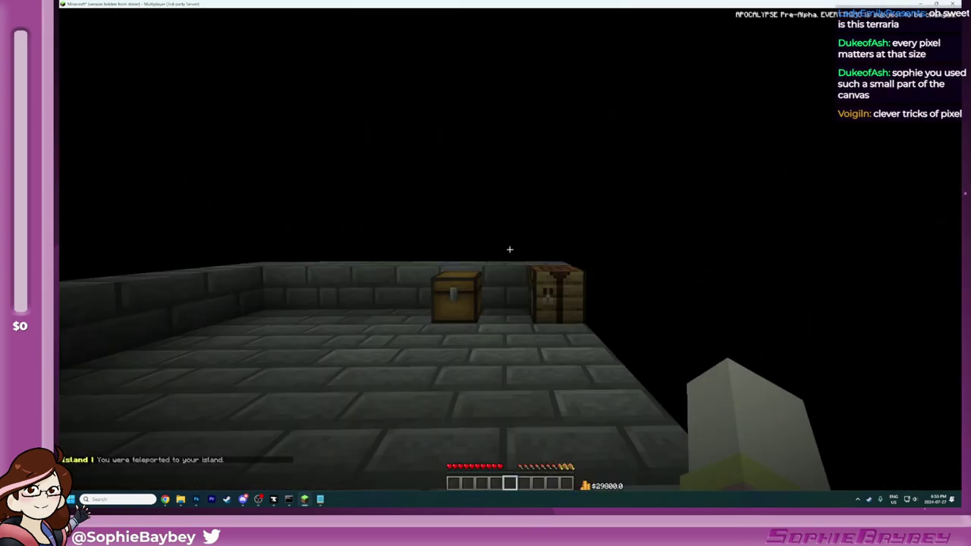
{"action": "key", "text": "e"}
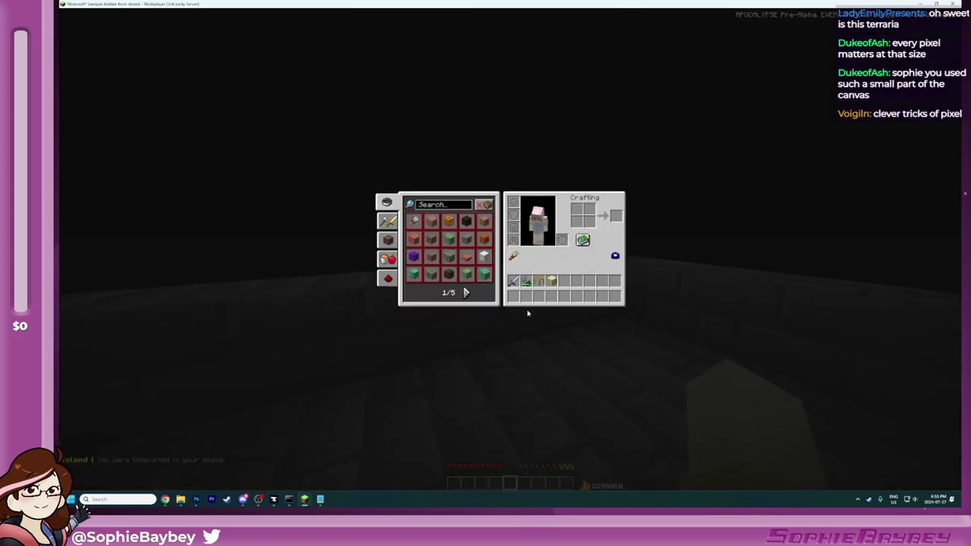
{"action": "key", "text": "e"}
Step: Return to the hub with the hub item, walk around the spawn area and reopen the inventory
{"action": "key", "text": "t"}
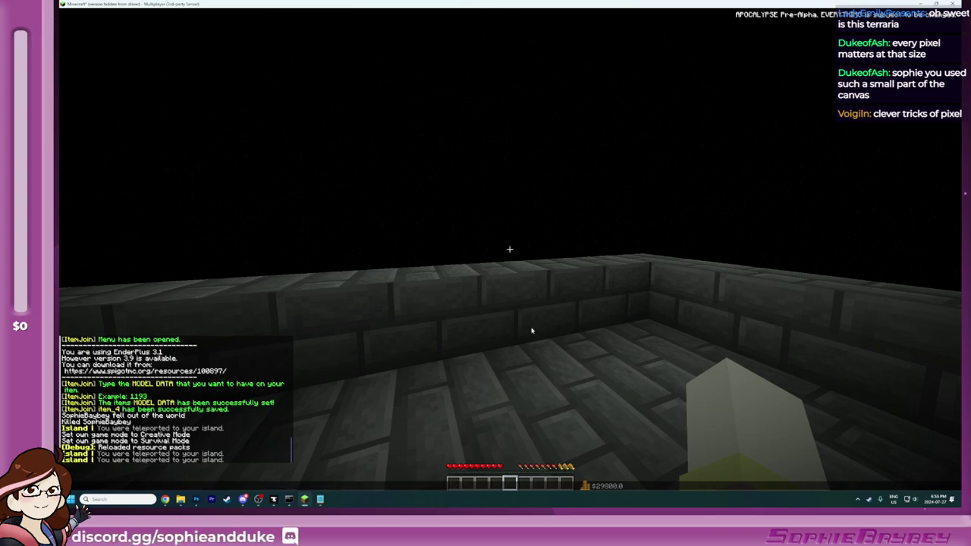
{"action": "key", "text": "Escape"}
{"action": "key", "text": "e"}
{"action": "left_click", "coordinate": [623, 260]}
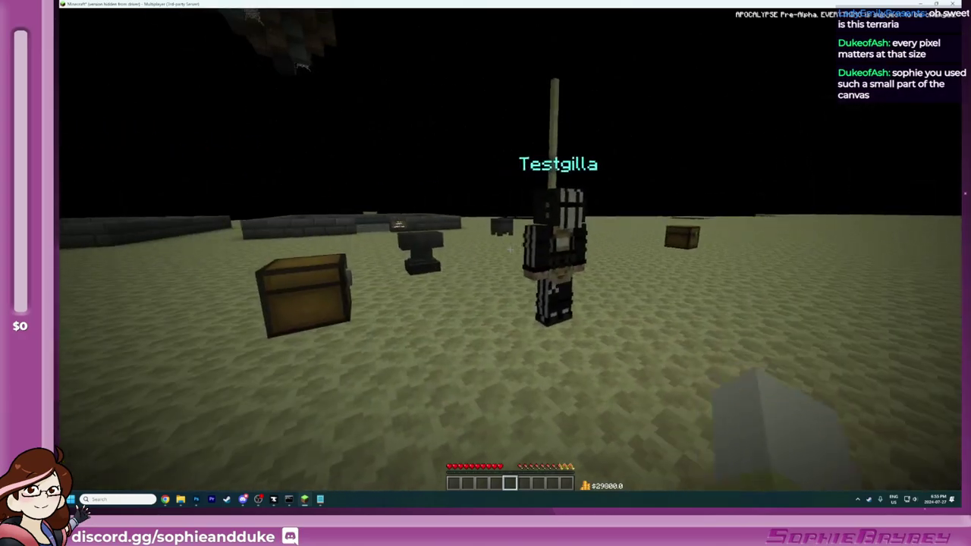
{"action": "scroll", "coordinate": [510, 249], "scroll_direction": "up", "scroll_amount": 2}
{"action": "key", "text": "a"}
{"action": "scroll", "coordinate": [510, 248], "scroll_direction": "down", "scroll_amount": 2}
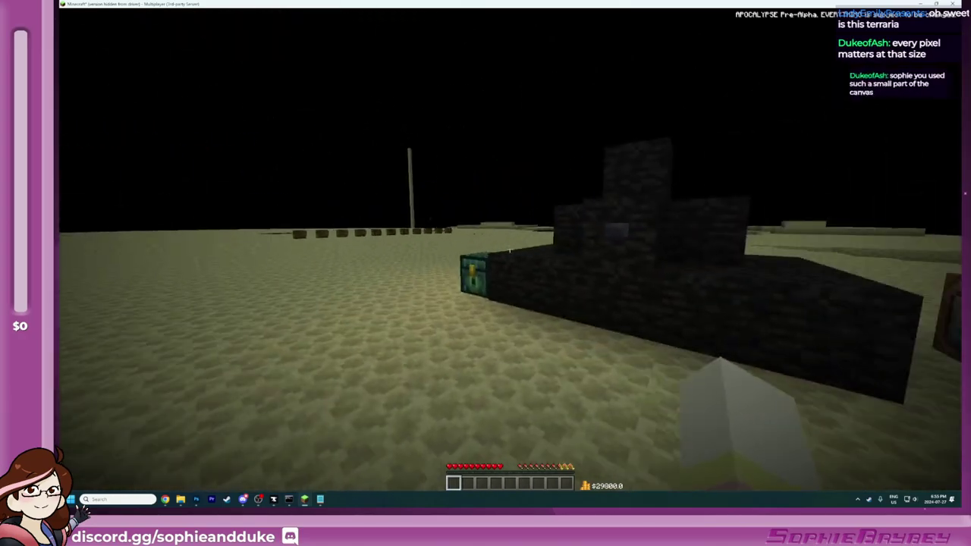
{"action": "key", "text": "e"}
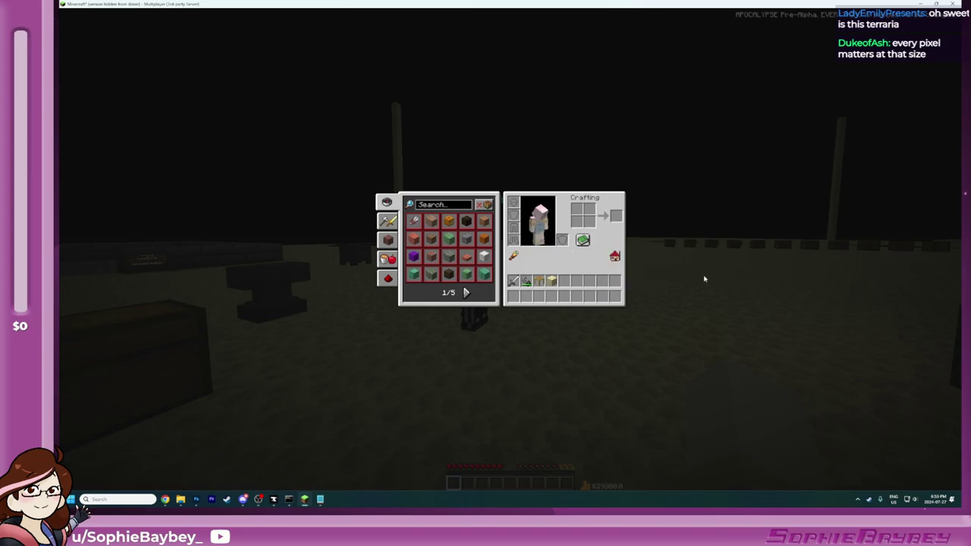
Step: Recheck the travel item in the hub inventory, then interact with the Testgilla NPC to teleport to the Tarkov spawn
{"action": "key", "text": "e"}
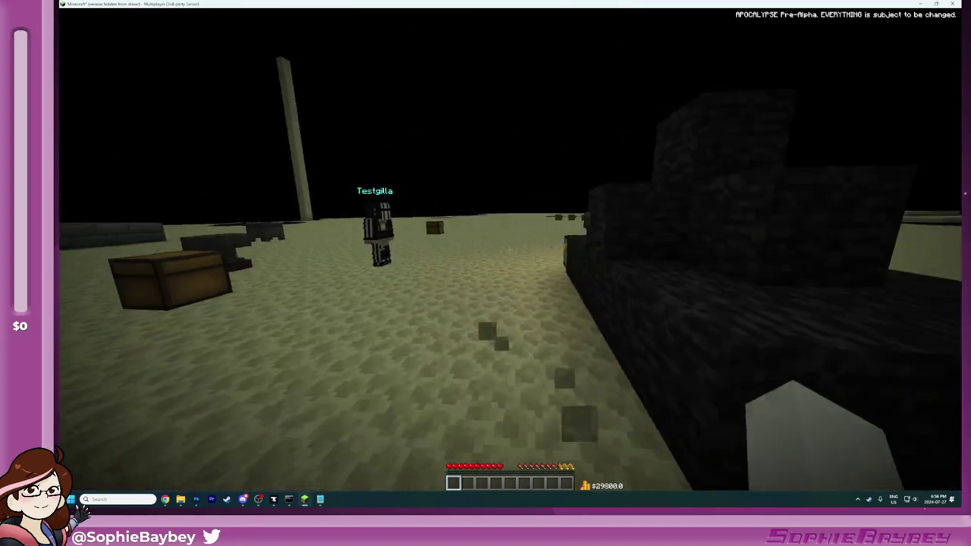
{"action": "key", "text": "e"}
{"action": "key", "text": "e"}
{"action": "key", "text": "e"}
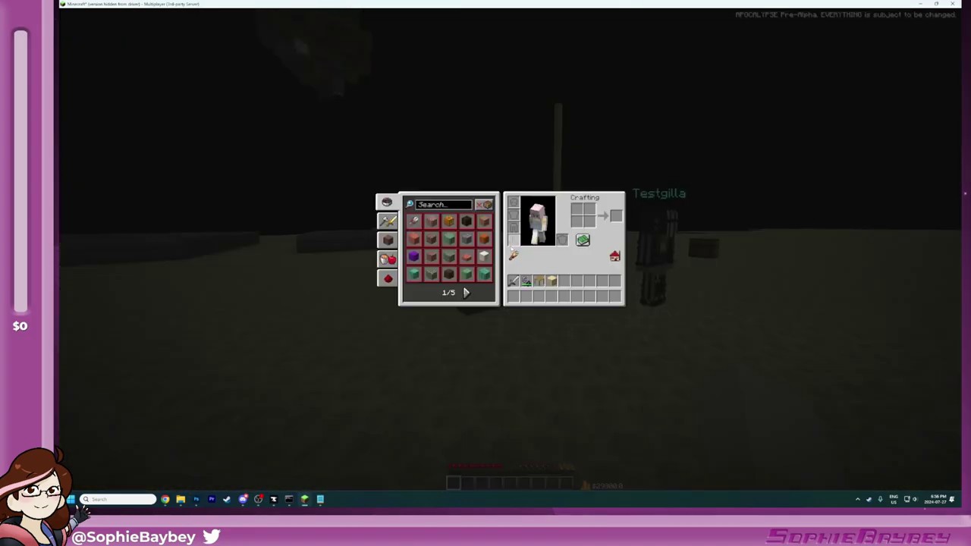
{"action": "key", "text": "e"}
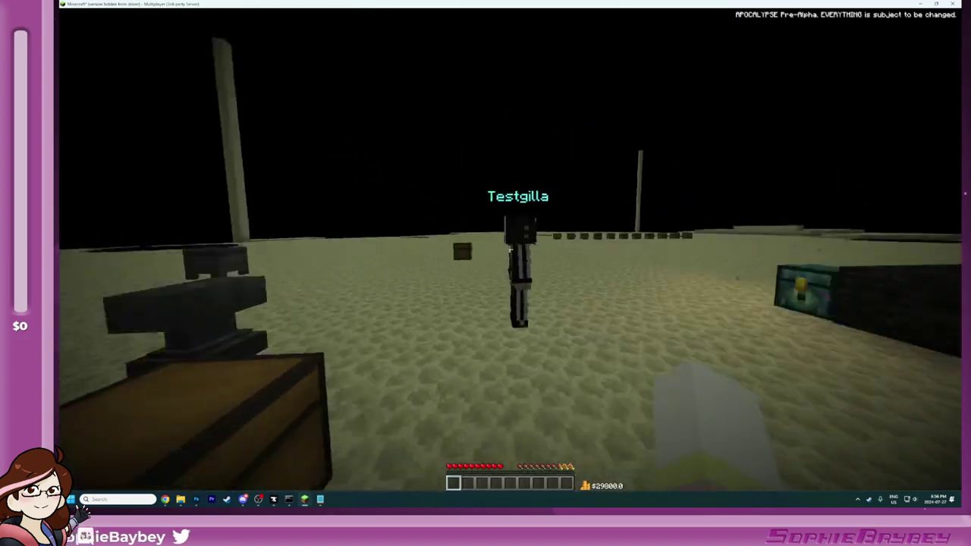
{"action": "key", "text": "w"}
{"action": "right_click", "coordinate": [510, 249]}
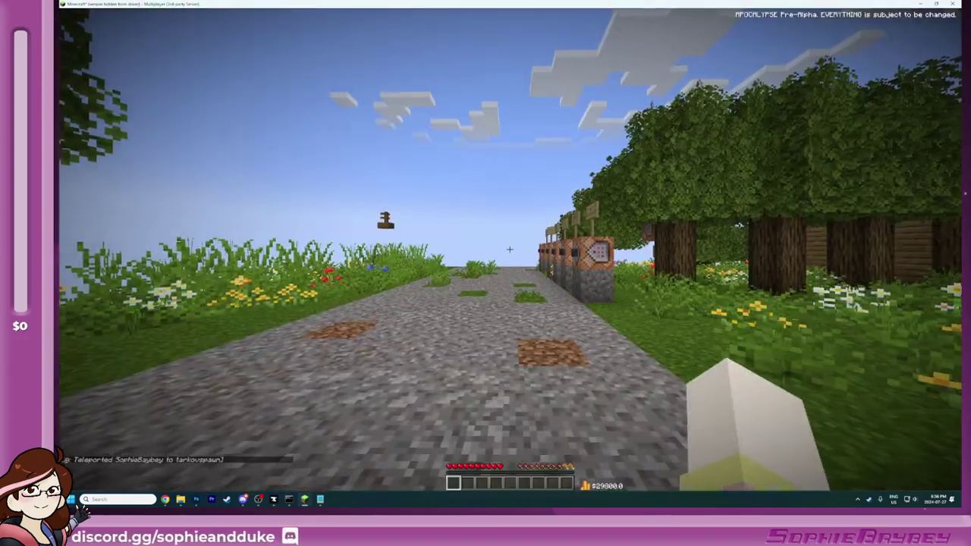
Step: Walk along the gravel road past the command blocks and move the iron sword from the inventory into the hotbar
{"action": "key", "text": "w"}
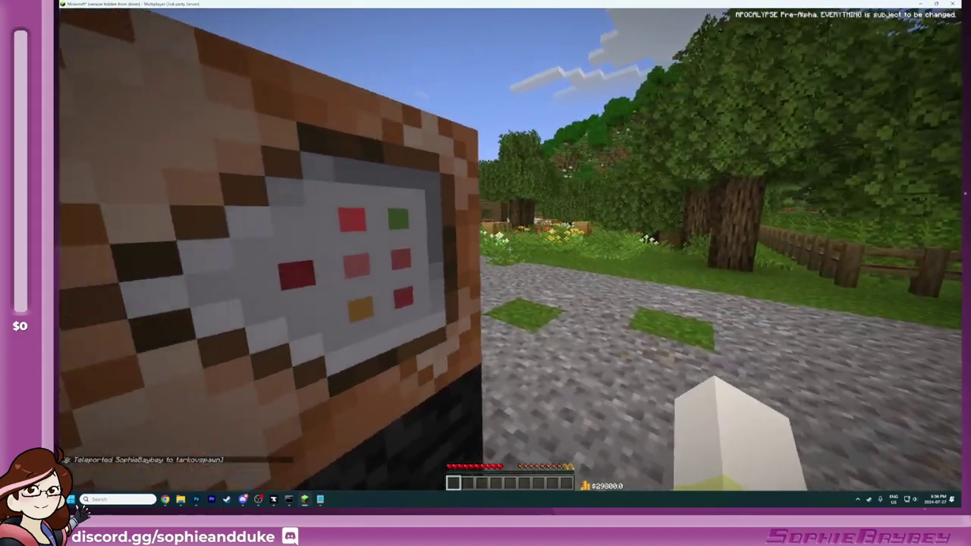
{"action": "key", "text": "w"}
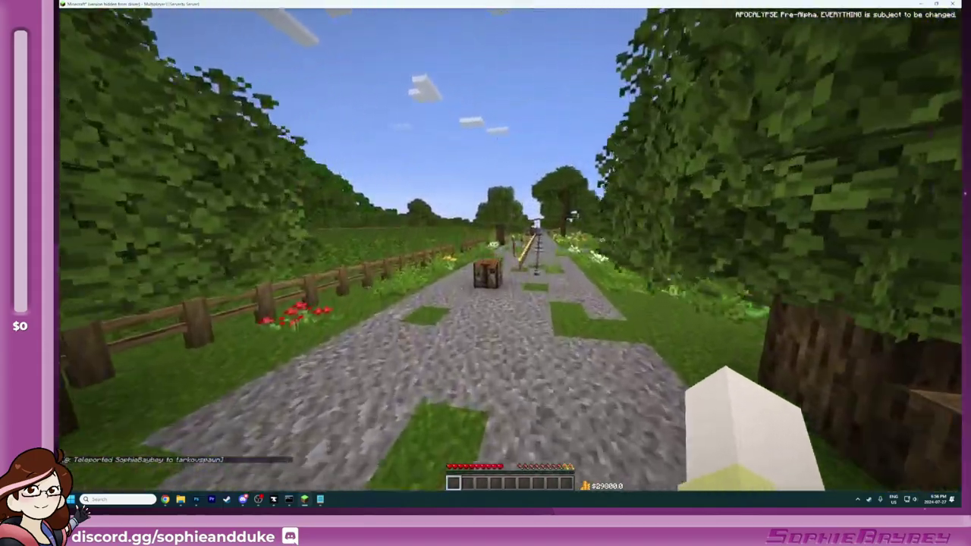
{"action": "key", "text": "w"}
{"action": "key", "text": "e"}
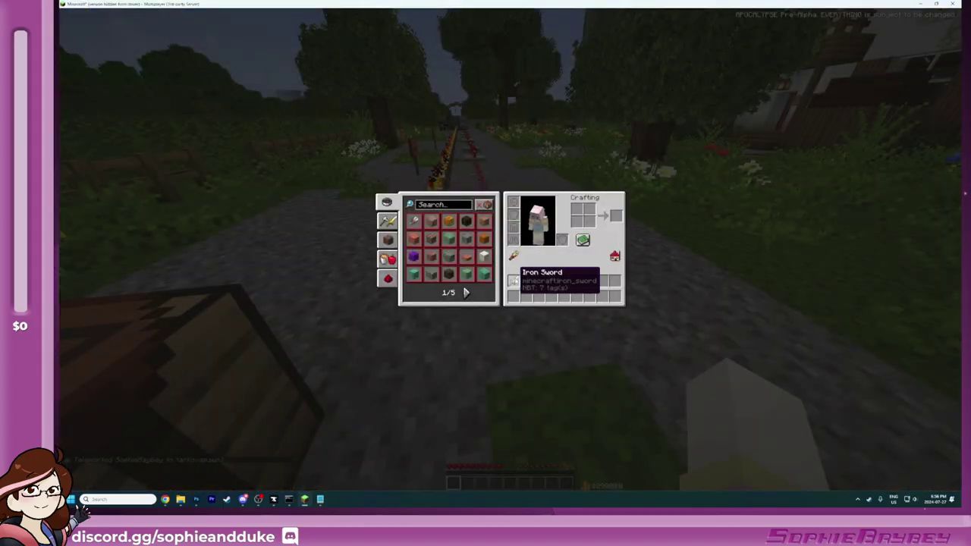
{"action": "left_click", "coordinate": [515, 268], "text": "shift"}
{"action": "key", "text": "e"}
Step: Follow the torch-lined road and fight the approaching zombie with the iron sword
{"action": "key", "text": "w"}
{"action": "key", "text": "w"}
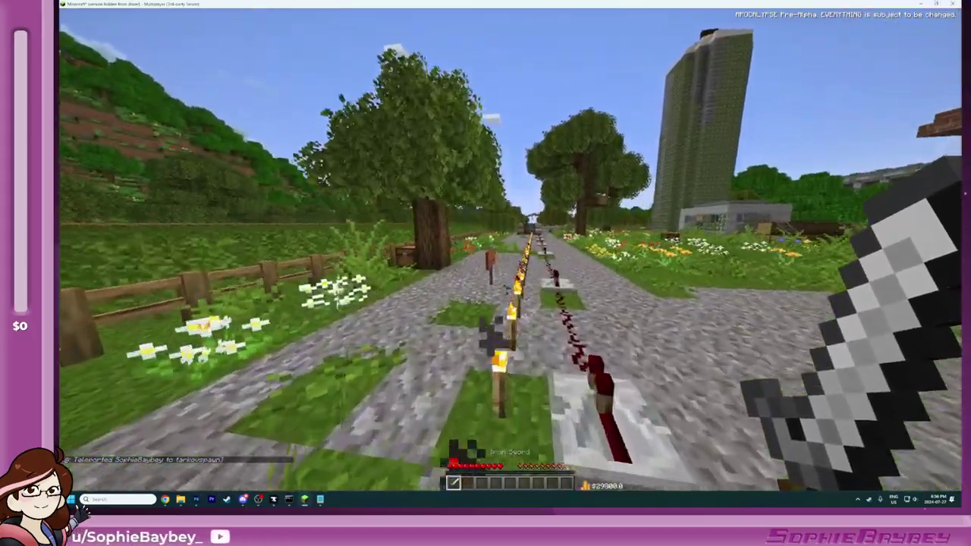
{"action": "key", "text": "w"}
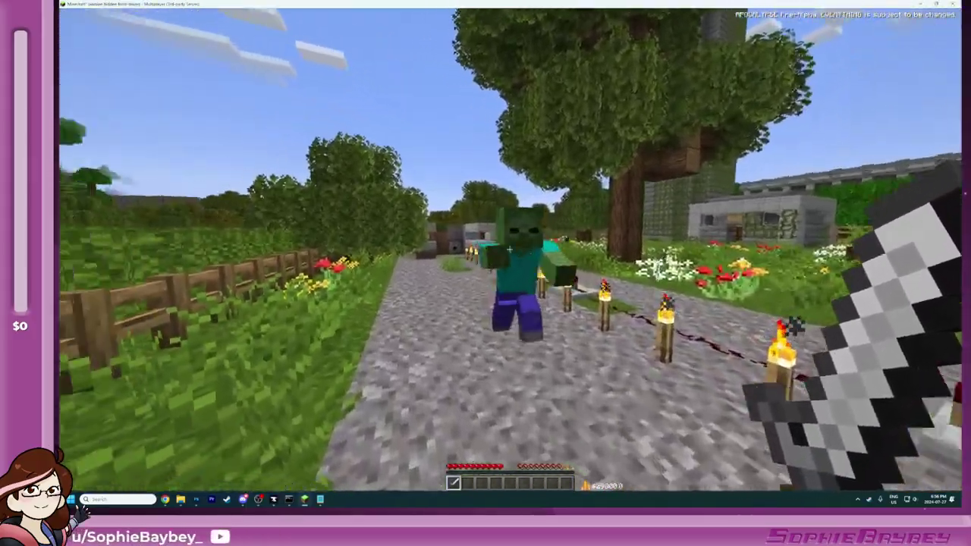
{"action": "left_click", "coordinate": [508, 254]}
{"action": "left_click", "coordinate": [510, 249]}
{"action": "left_click", "coordinate": [509, 249]}
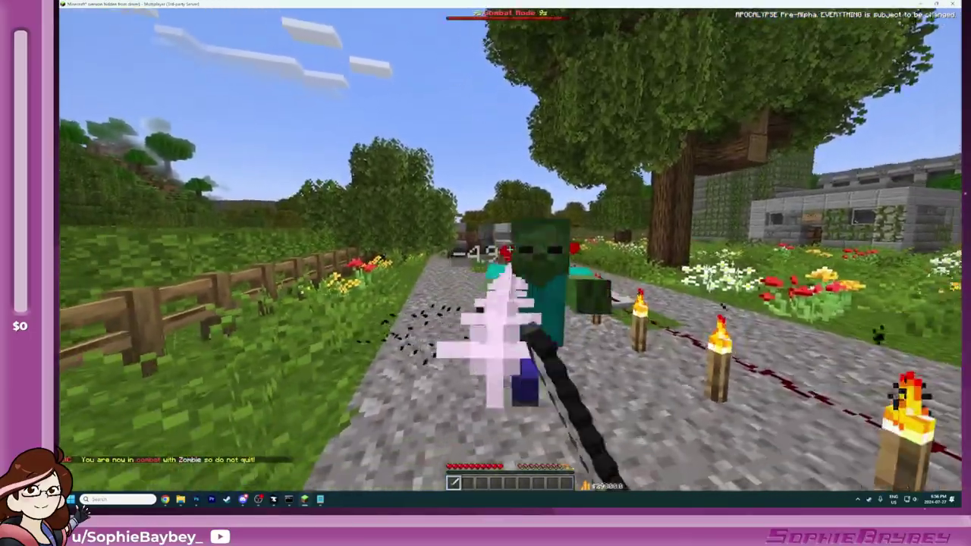
{"action": "left_click", "coordinate": [510, 250]}
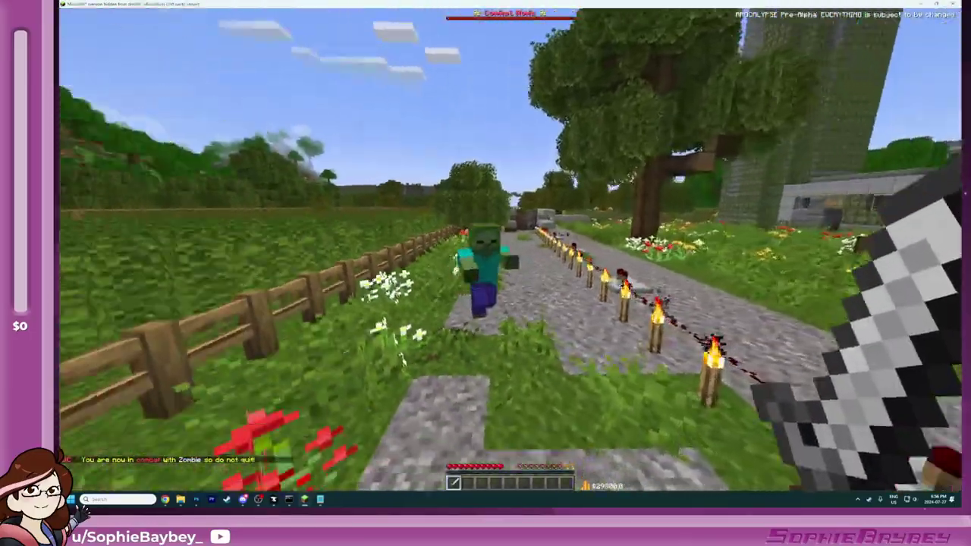
{"action": "left_click", "coordinate": [508, 254]}
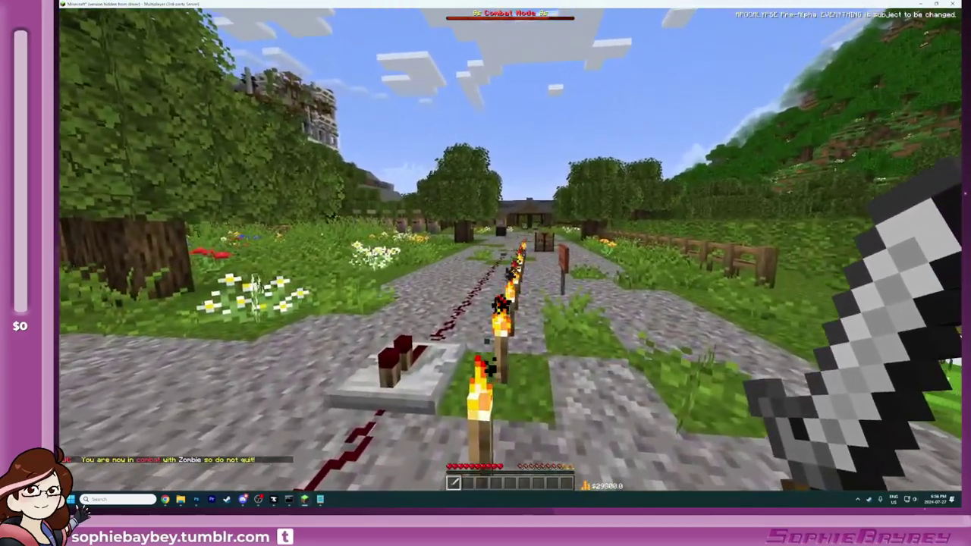
{"action": "key", "text": "alt+Tab"}
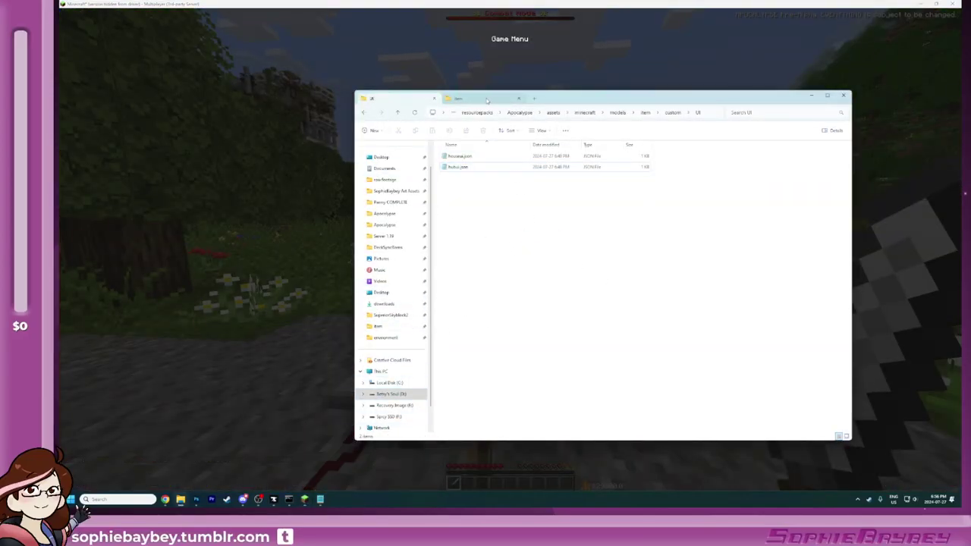
{"action": "left_click", "coordinate": [252, 399]}
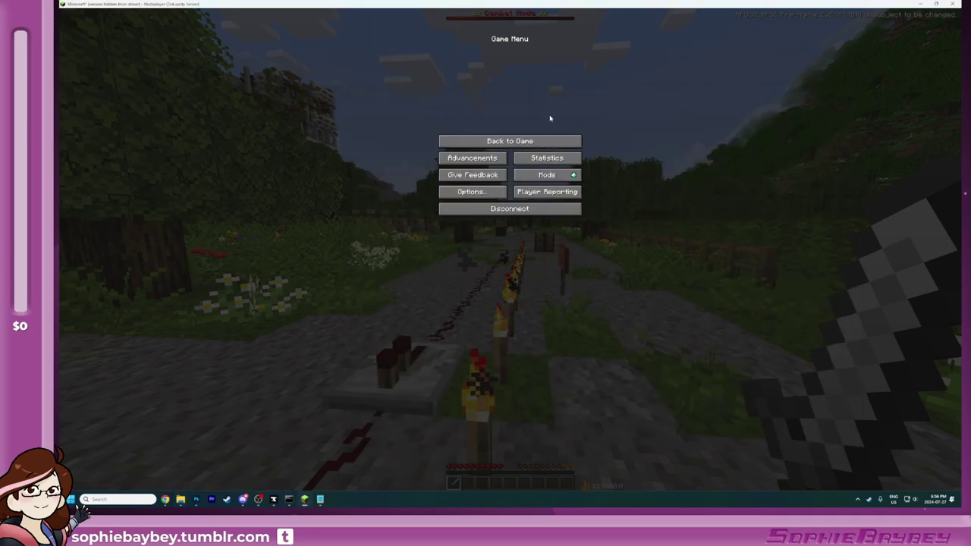
{"action": "key", "text": "Escape"}
Step: Trigger the stone button at the crafting-table end of the redstone line and walk down the road empty-handed toward the zombie
{"action": "key", "text": "w"}
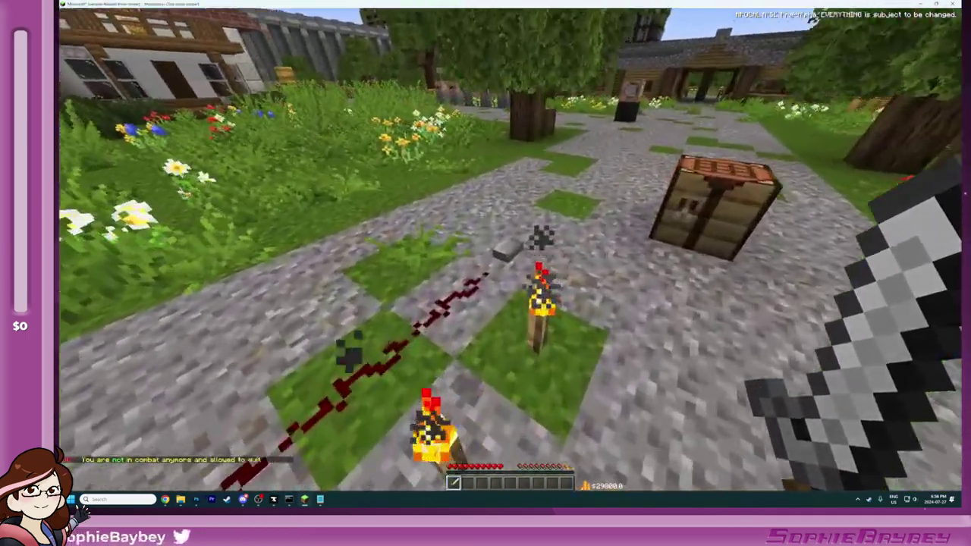
{"action": "left_click", "coordinate": [510, 250]}
{"action": "scroll", "coordinate": [509, 250], "scroll_direction": "down", "scroll_amount": 4}
{"action": "key", "text": "w"}
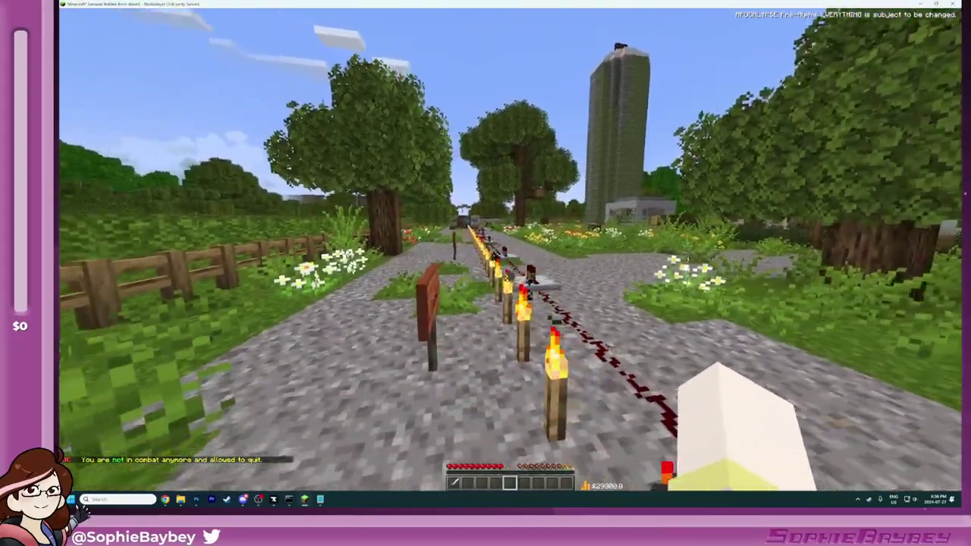
{"action": "key", "text": "w"}
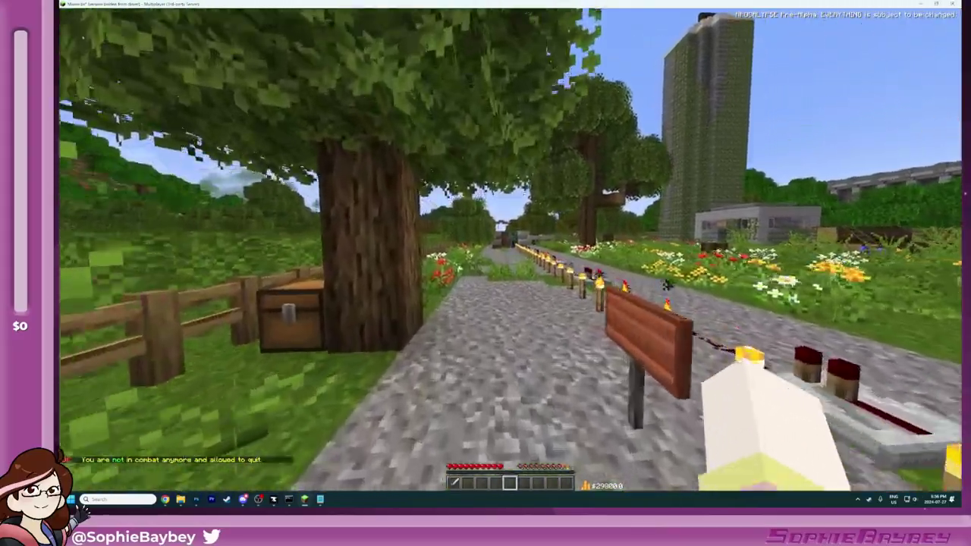
{"action": "key", "text": "w"}
{"action": "key", "text": "d"}
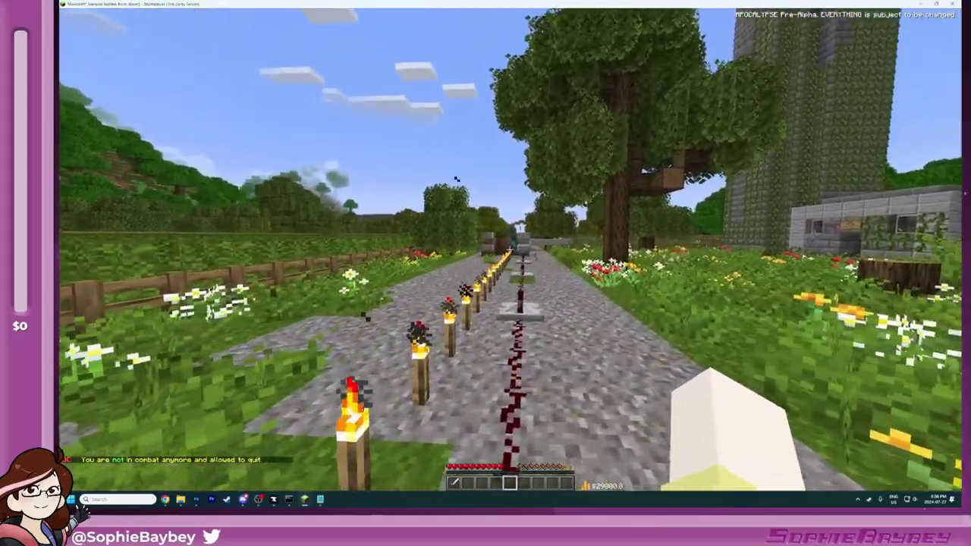
{"action": "key", "text": "a"}
{"action": "key", "text": "w"}
{"action": "key", "text": "a"}
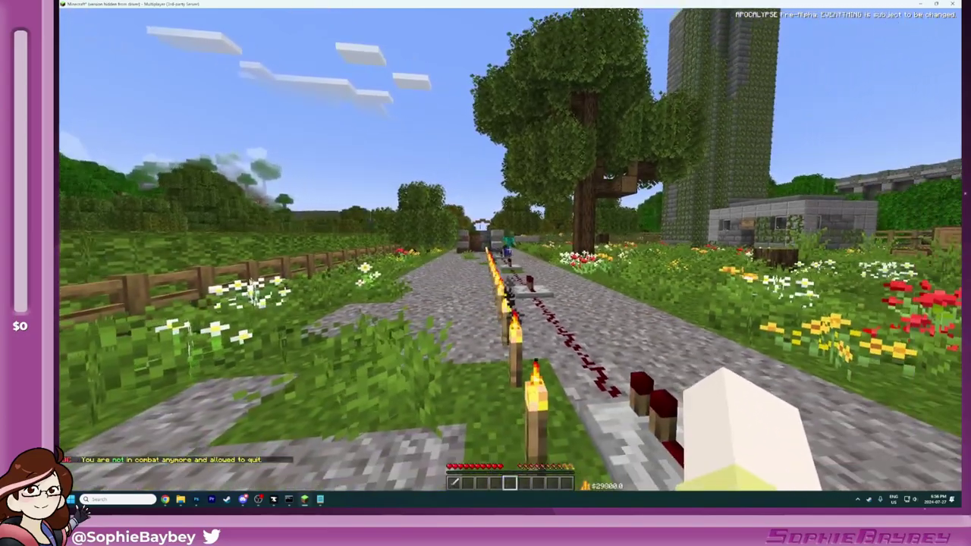
{"action": "key", "text": "w"}
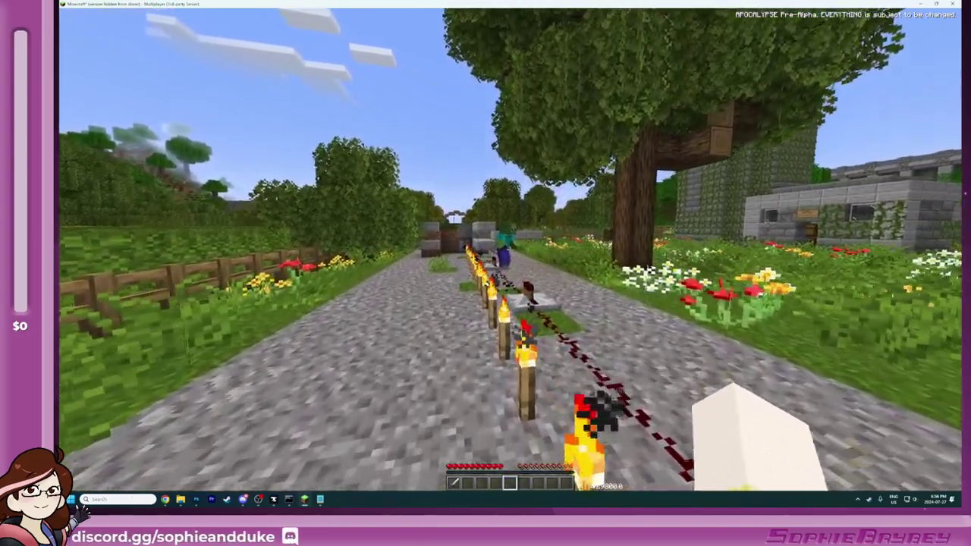
{"action": "key", "text": "d"}
{"action": "key", "text": "w"}
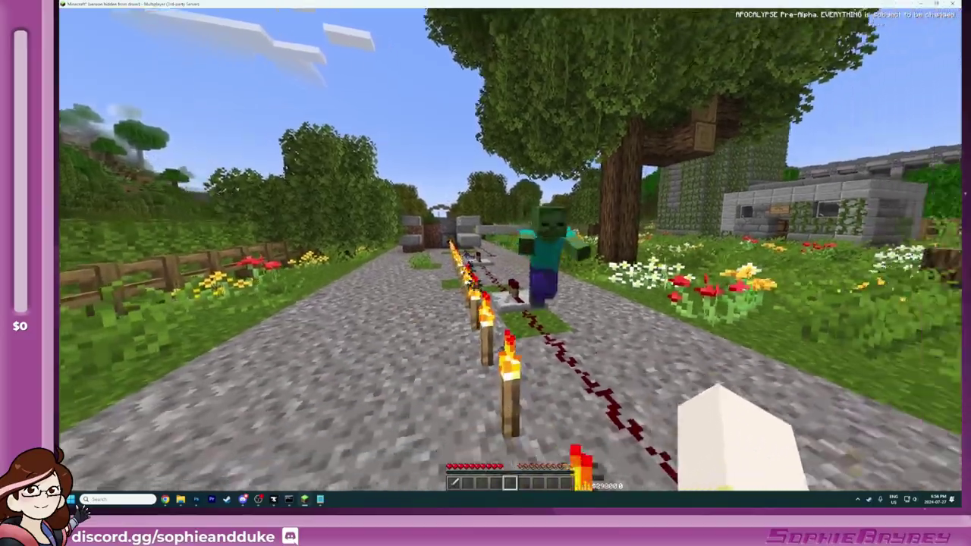
Step: Equip the iron sword and kill the zombie beside the redstone line
{"action": "key", "text": "1"}
{"action": "left_click", "coordinate": [509, 251]}
{"action": "left_click", "coordinate": [510, 251]}
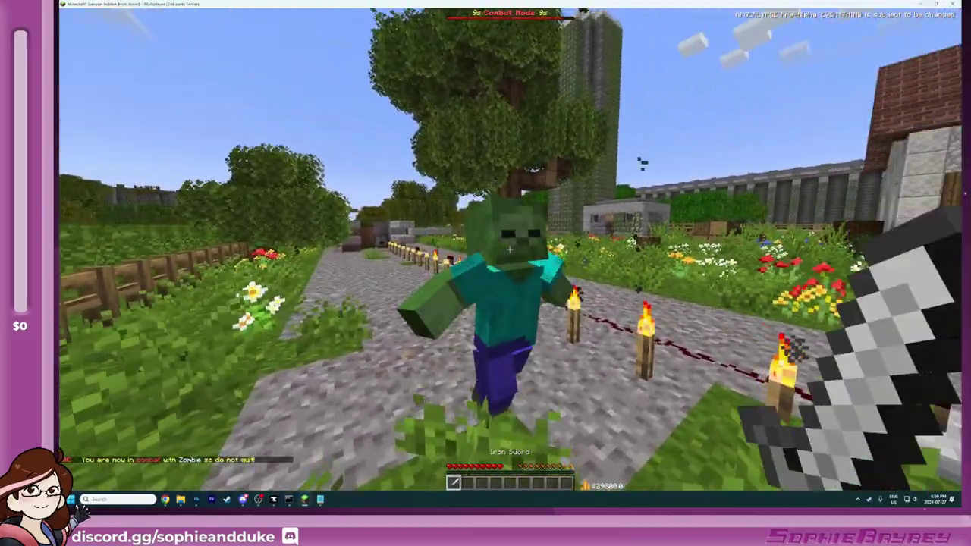
{"action": "left_click", "coordinate": [510, 250]}
{"action": "key", "text": "w"}
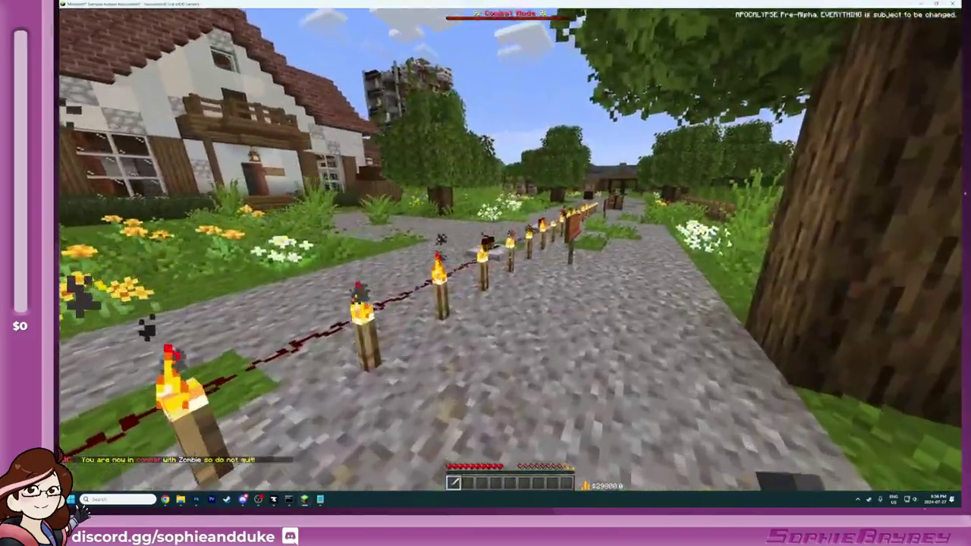
{"action": "left_click", "coordinate": [509, 251]}
{"action": "left_click", "coordinate": [510, 250]}
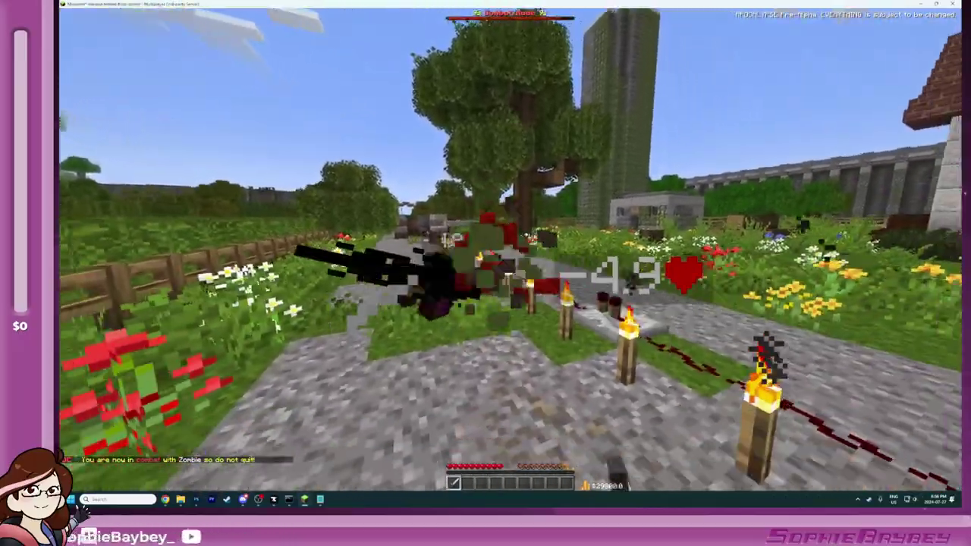
Step: Return to the button with an empty hand, set off the redstone line again and head back down the road
{"action": "key", "text": "w"}
{"action": "key", "text": "4"}
{"action": "key", "text": "w"}
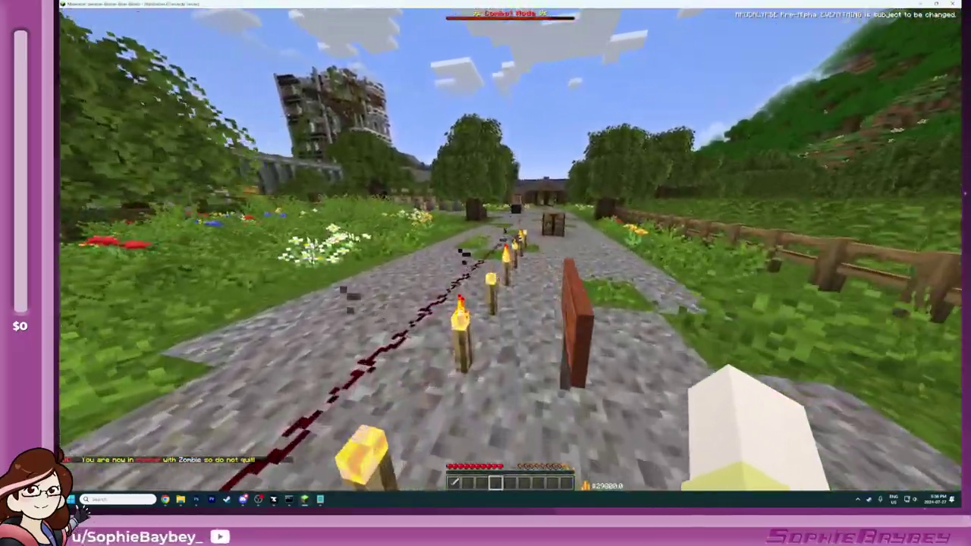
{"action": "right_click", "coordinate": [509, 250]}
{"action": "key", "text": "w"}
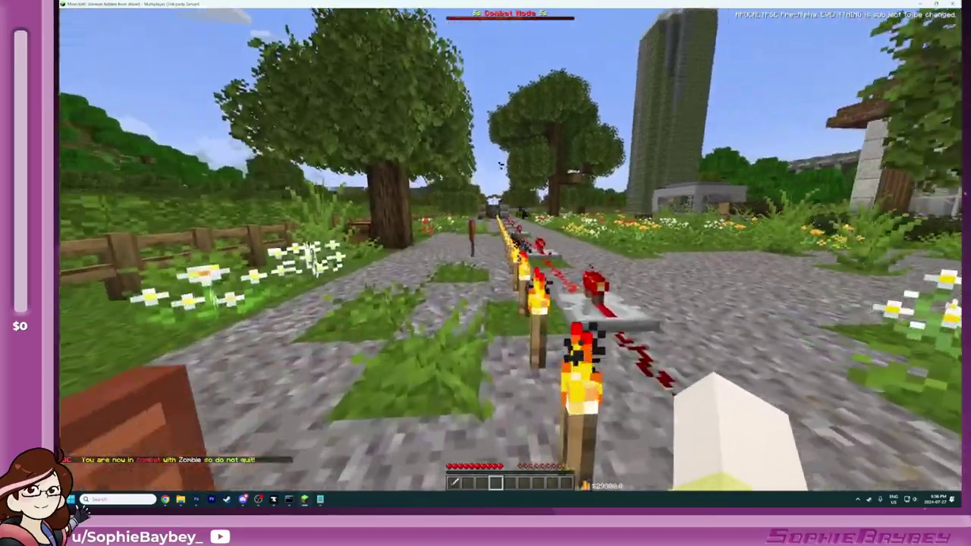
{"action": "key", "text": "w"}
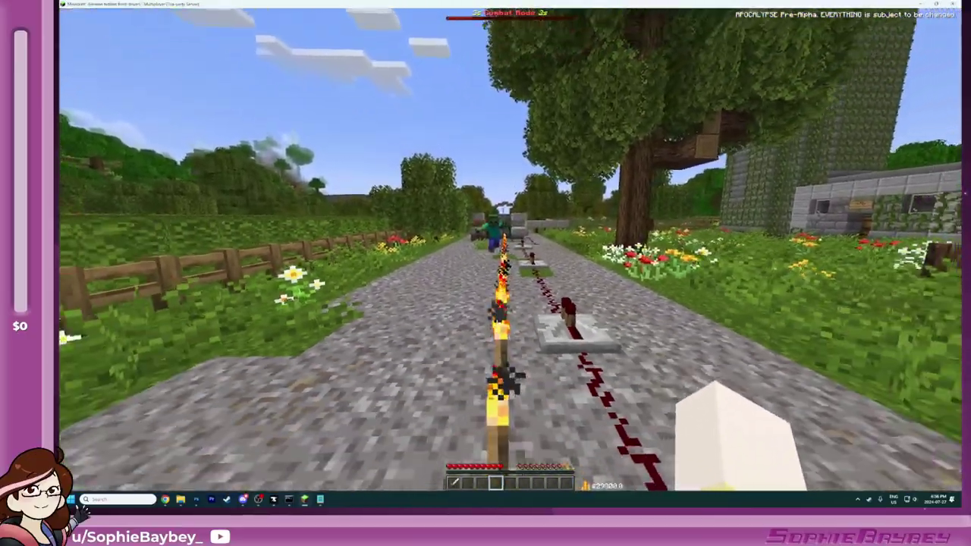
Step: Switch back to the iron sword and strike the oncoming zombie while backing away until it is defeated
{"action": "key", "text": "s"}
{"action": "key", "text": "1"}
{"action": "key", "text": "a"}
{"action": "left_click", "coordinate": [509, 249]}
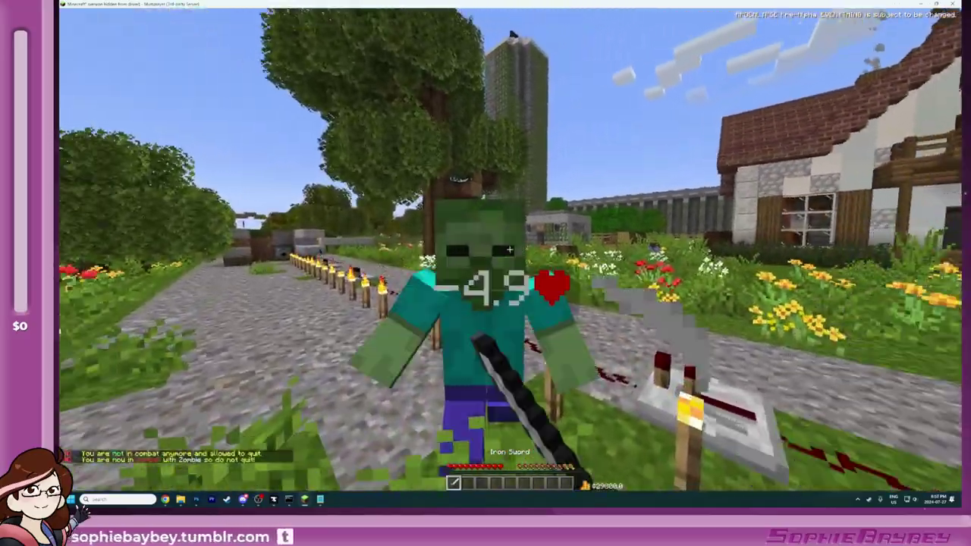
{"action": "key", "text": "s"}
{"action": "left_click", "coordinate": [510, 250]}
{"action": "left_click", "coordinate": [509, 249]}
{"action": "key", "text": "w"}
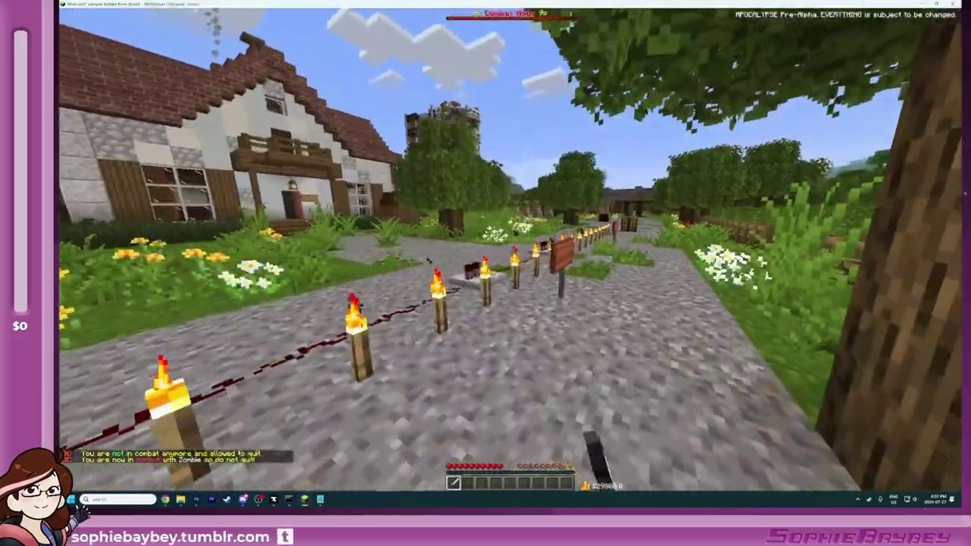
{"action": "left_click", "coordinate": [510, 250]}
Step: Select an empty hotbar slot, activate the redstone line once more and follow the torches toward another zombie
{"action": "key", "text": "w"}
{"action": "key", "text": "3"}
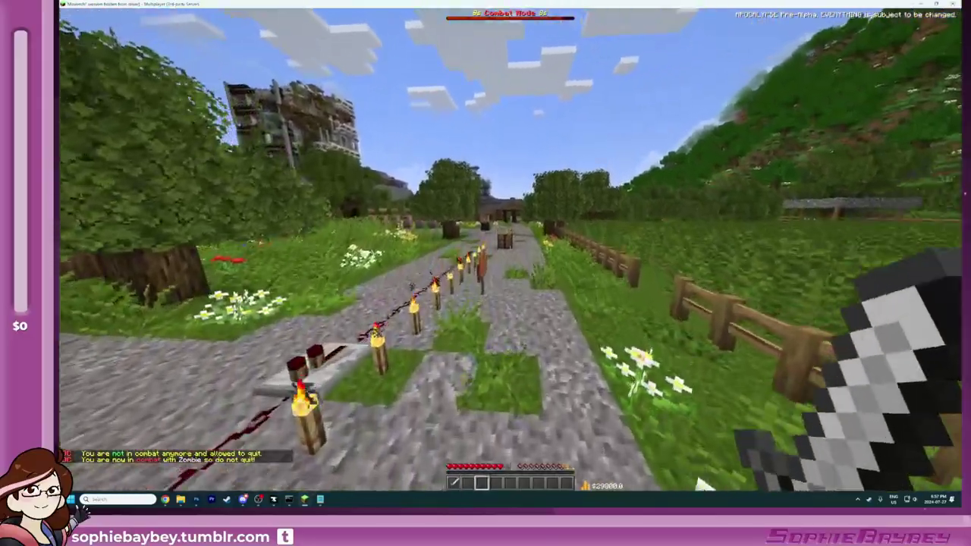
{"action": "key", "text": "w"}
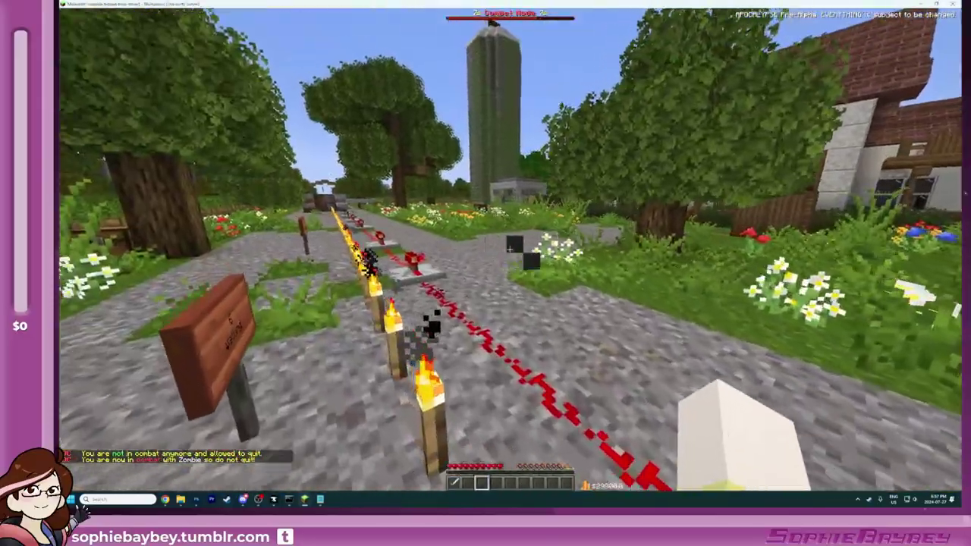
{"action": "key", "text": "w"}
{"action": "key", "text": "w"}
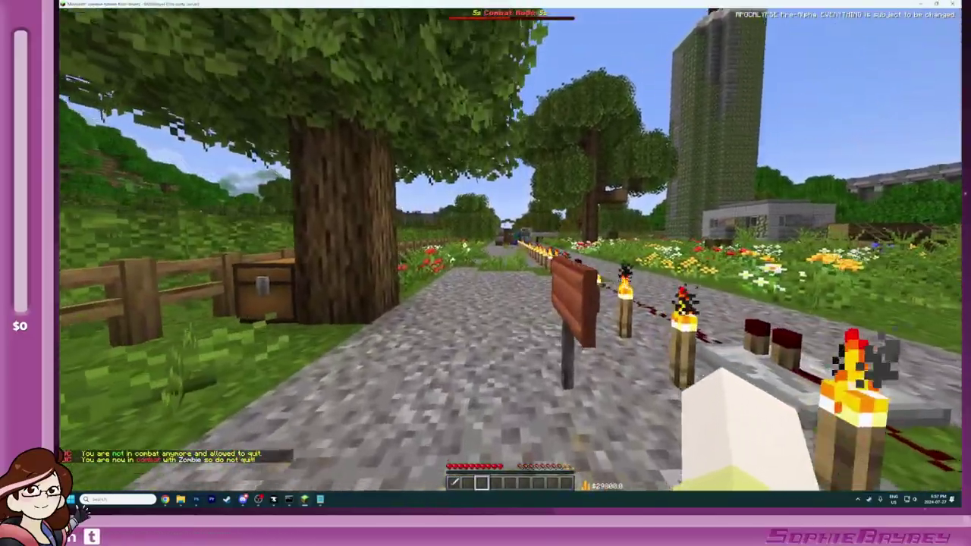
{"action": "key", "text": "w"}
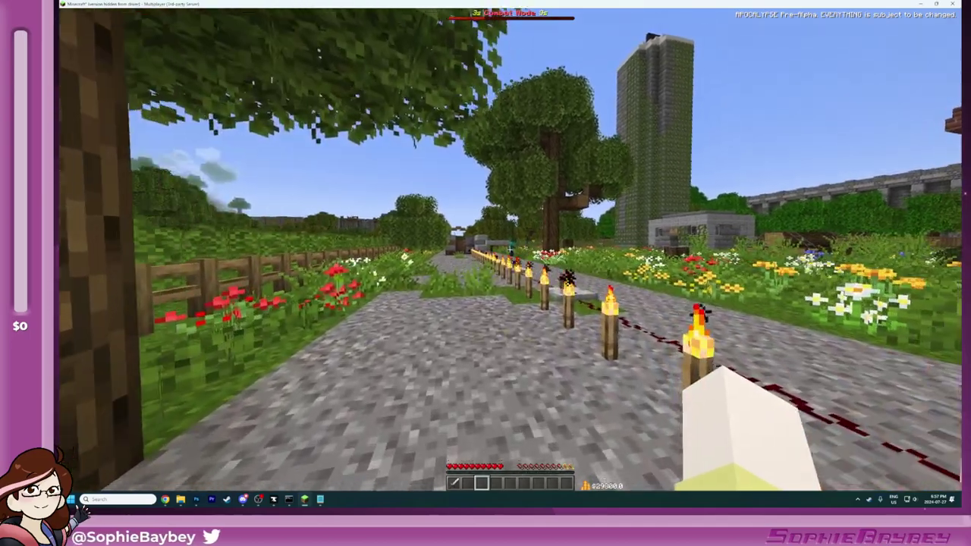
{"action": "key", "text": "w"}
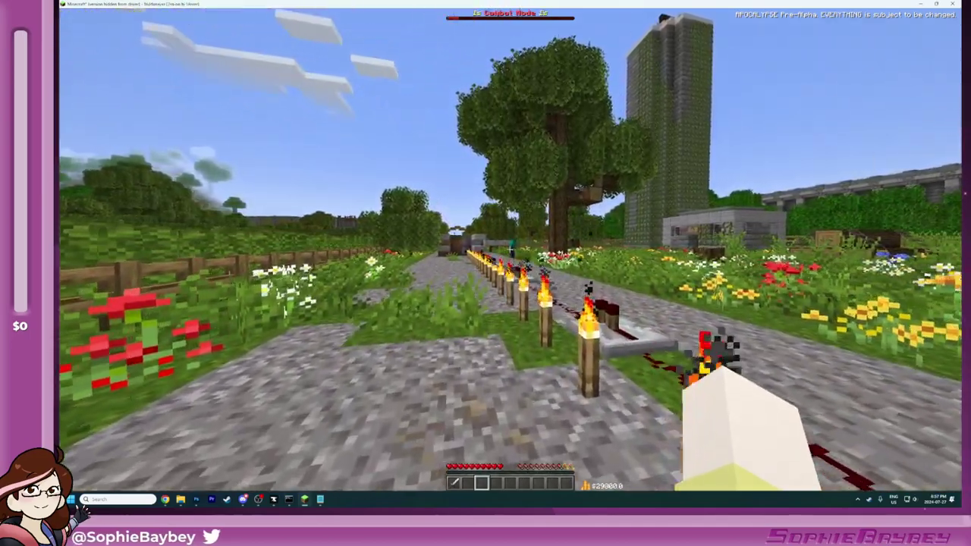
{"action": "key", "text": "w"}
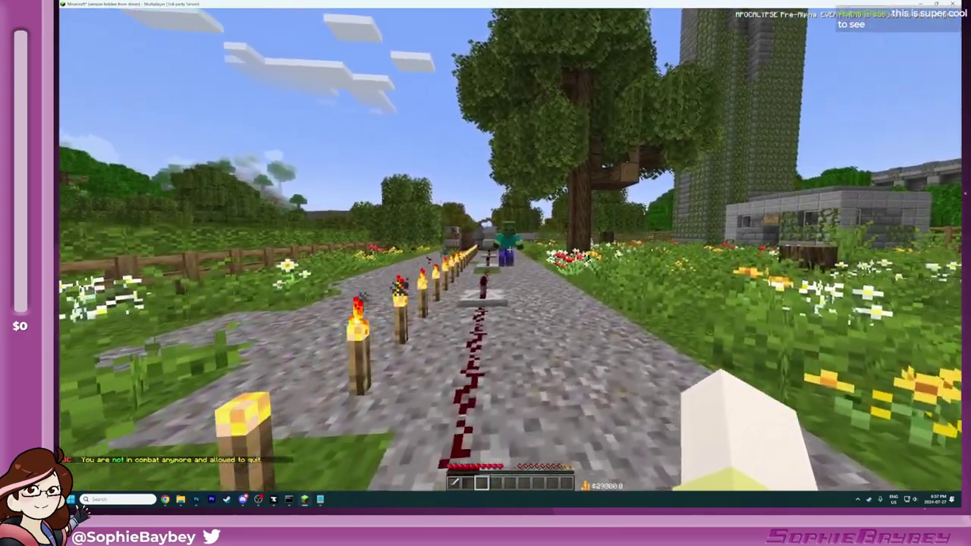
Step: Circle the zombie across the torch-lined road, equip the iron sword and strike it repeatedly beside the redstone repeater
{"action": "key", "text": "a"}
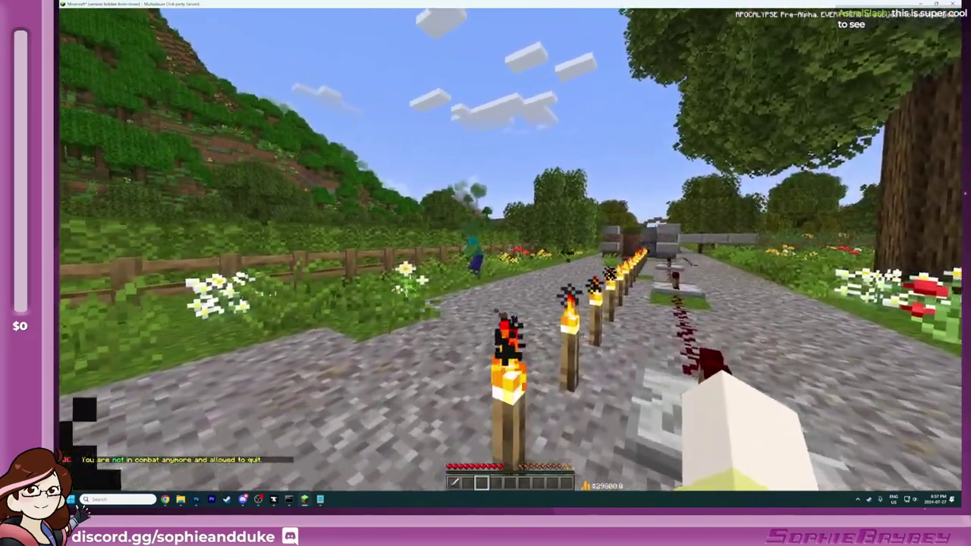
{"action": "key", "text": "d"}
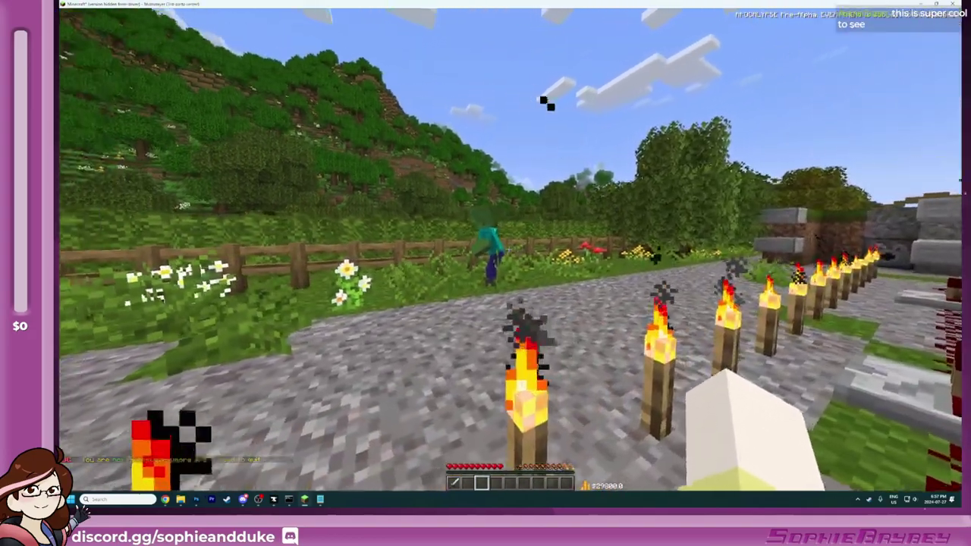
{"action": "key", "text": "1"}
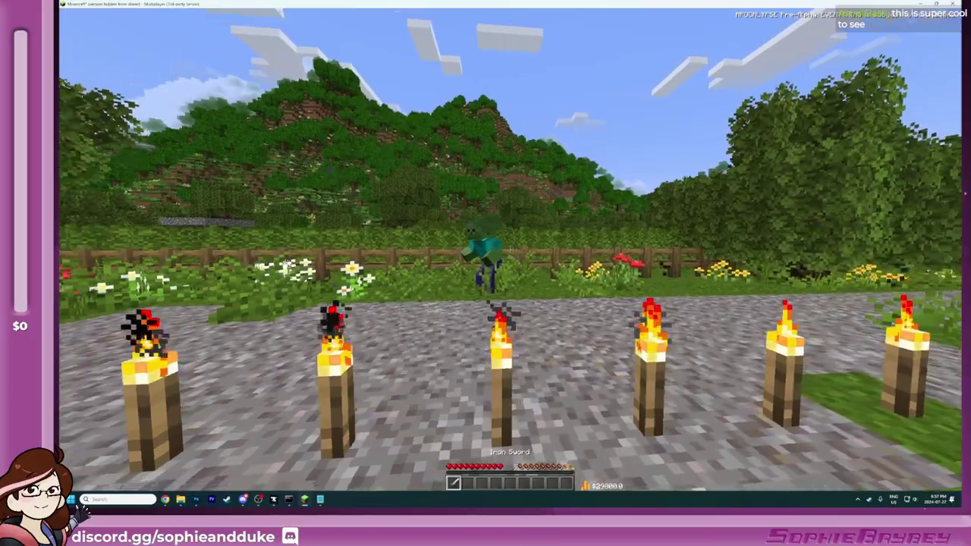
{"action": "key", "text": "w"}
{"action": "left_click", "coordinate": [510, 249]}
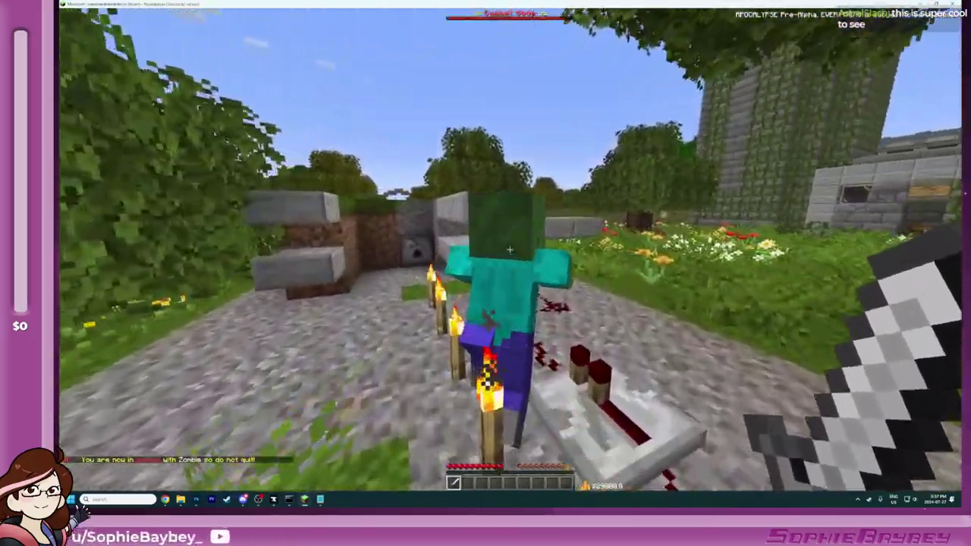
{"action": "left_click", "coordinate": [509, 249]}
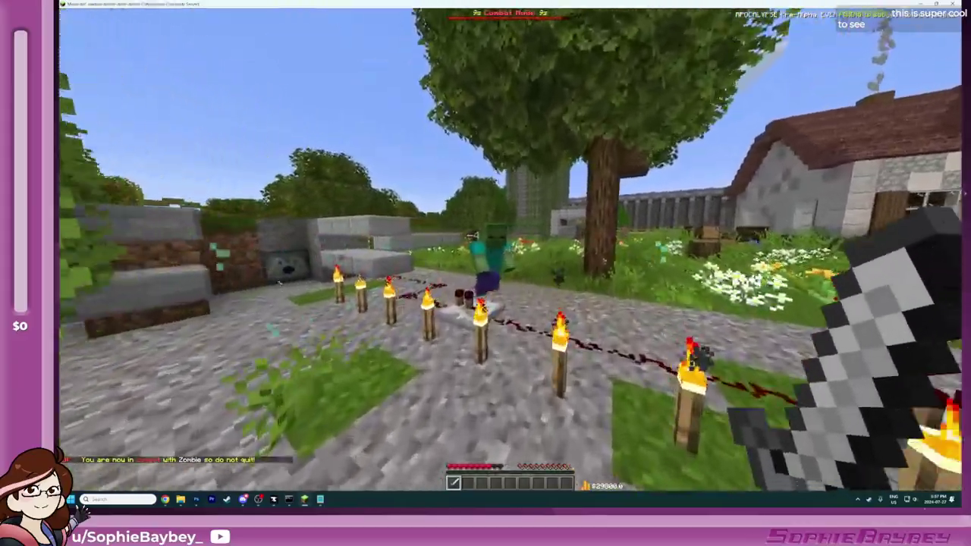
{"action": "left_click", "coordinate": [509, 249]}
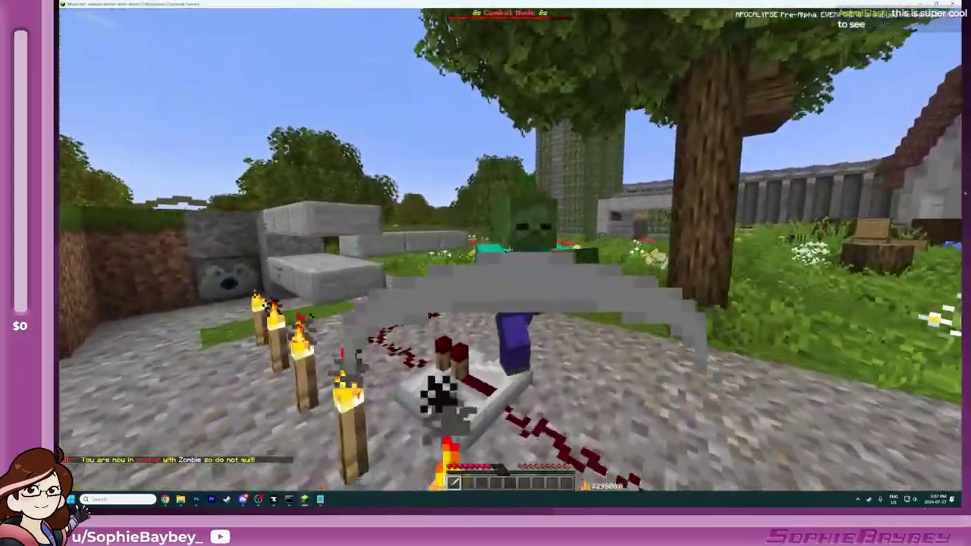
Step: Switch to an empty hotbar slot and walk back up the road around the redstone button, crafting table and command blocks
{"action": "key", "text": "2"}
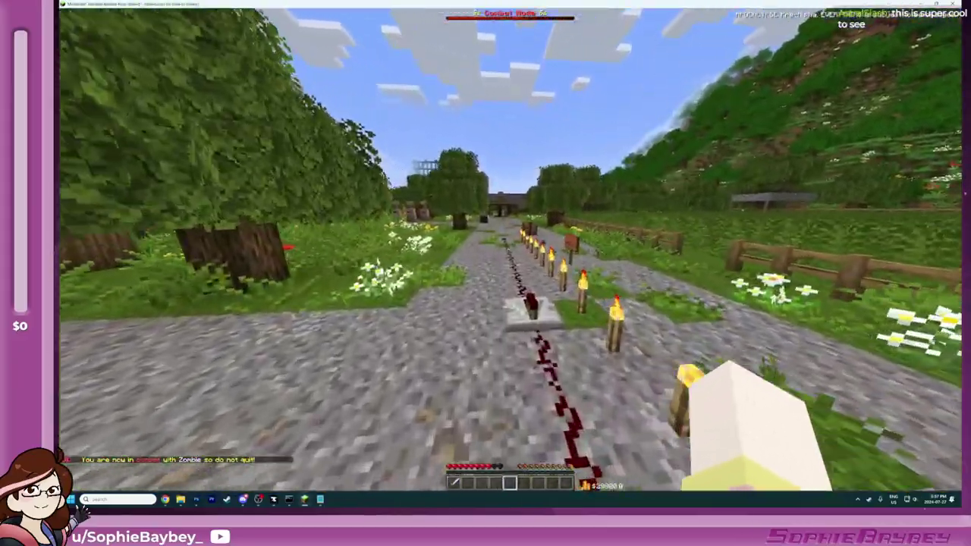
{"action": "key", "text": "w"}
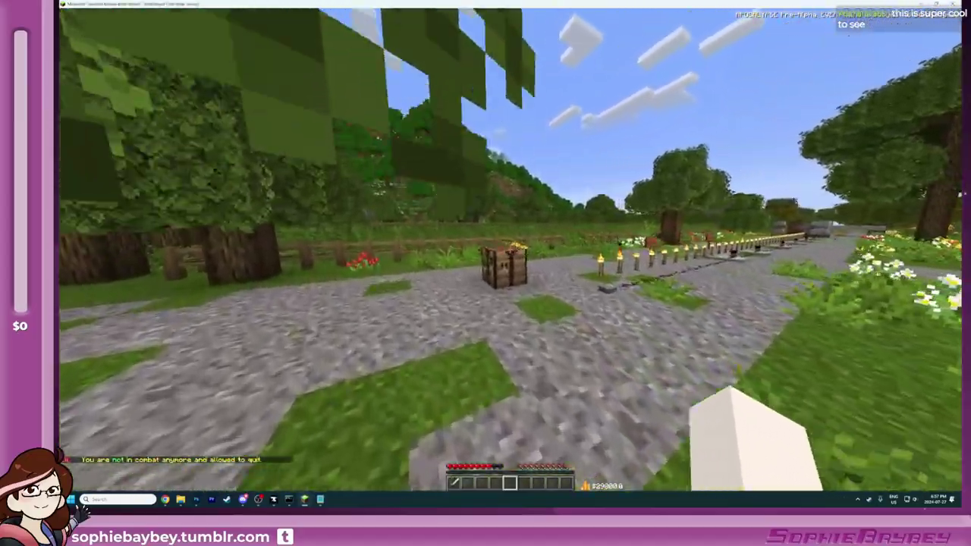
{"action": "key", "text": "w"}
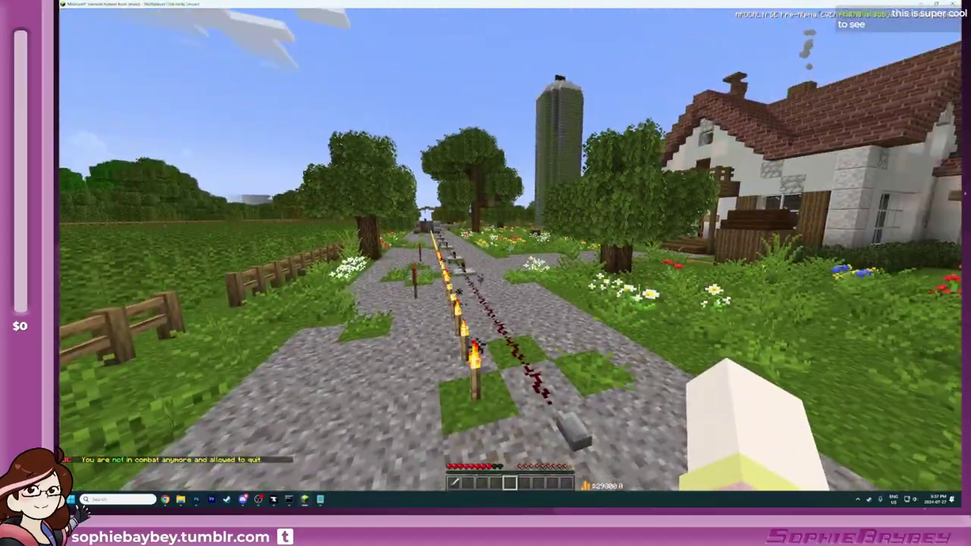
{"action": "key", "text": "w"}
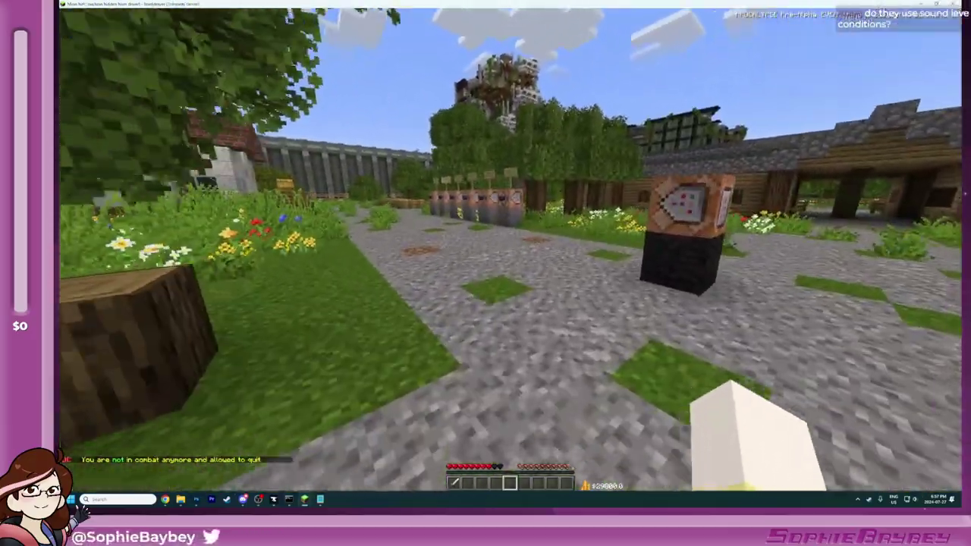
{"action": "key", "text": "w"}
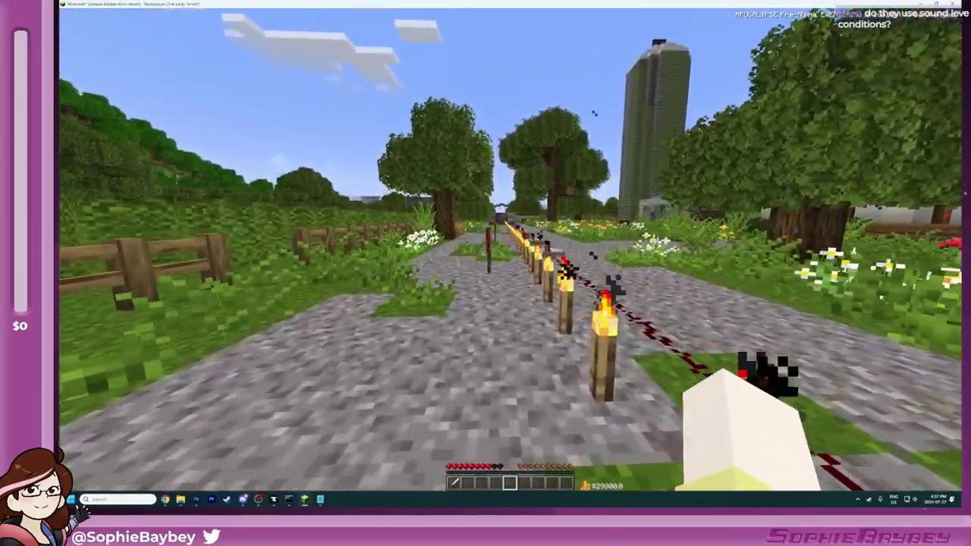
{"action": "key", "text": "w"}
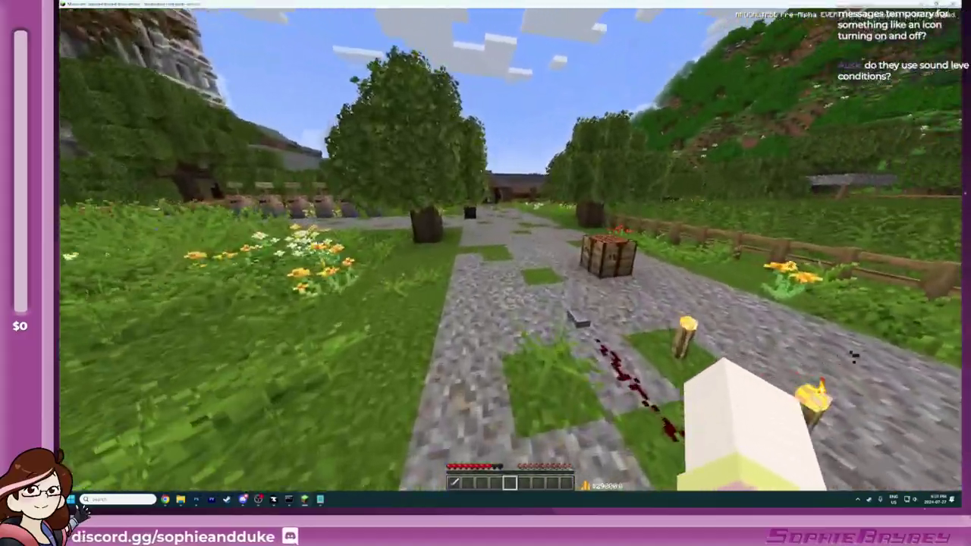
{"action": "key", "text": "w"}
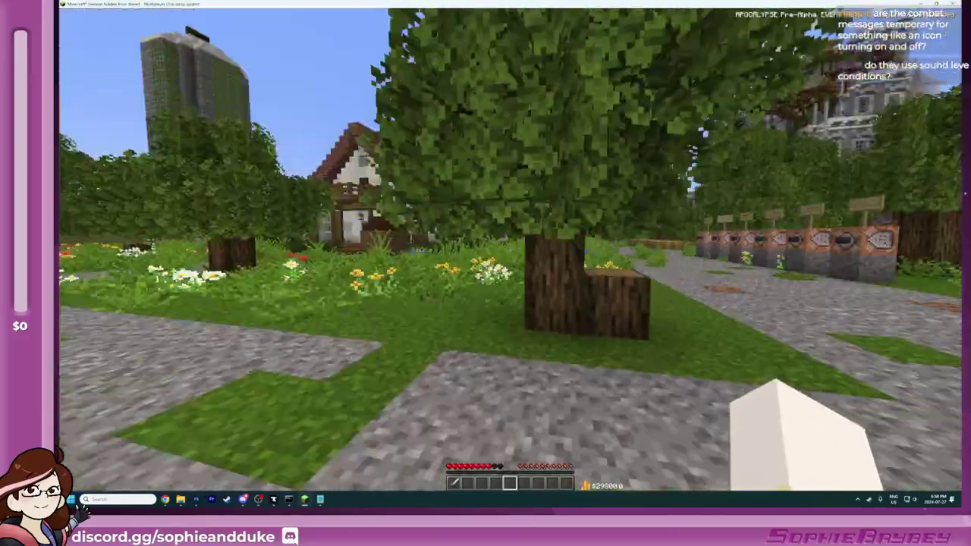
Step: Equip the iron sword, follow the torches down the road and strike the oncoming zombie
{"action": "key", "text": "4"}
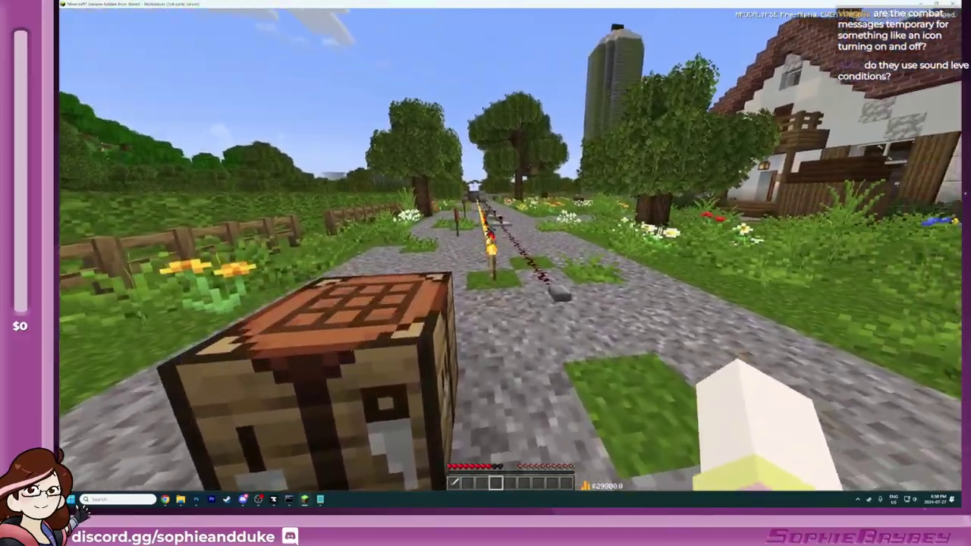
{"action": "key", "text": "1"}
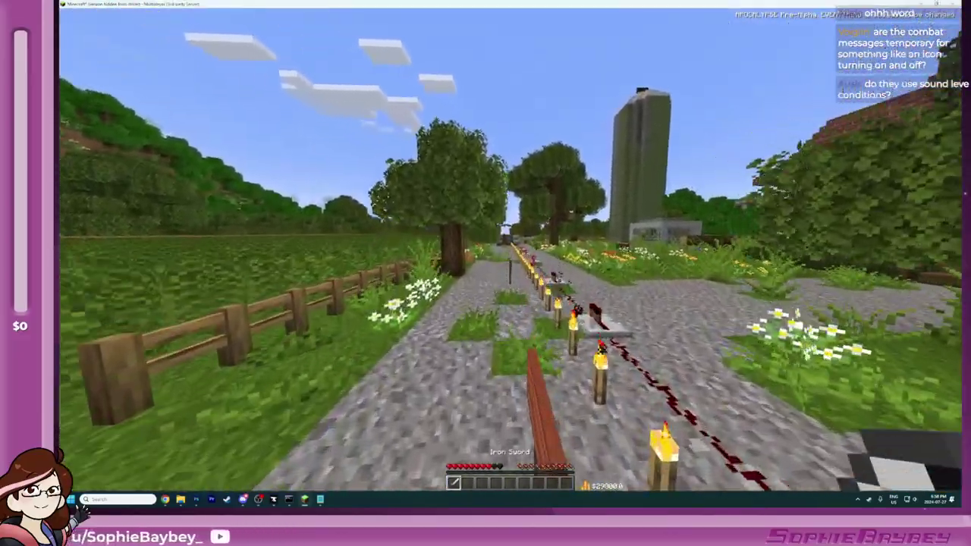
{"action": "key", "text": "w"}
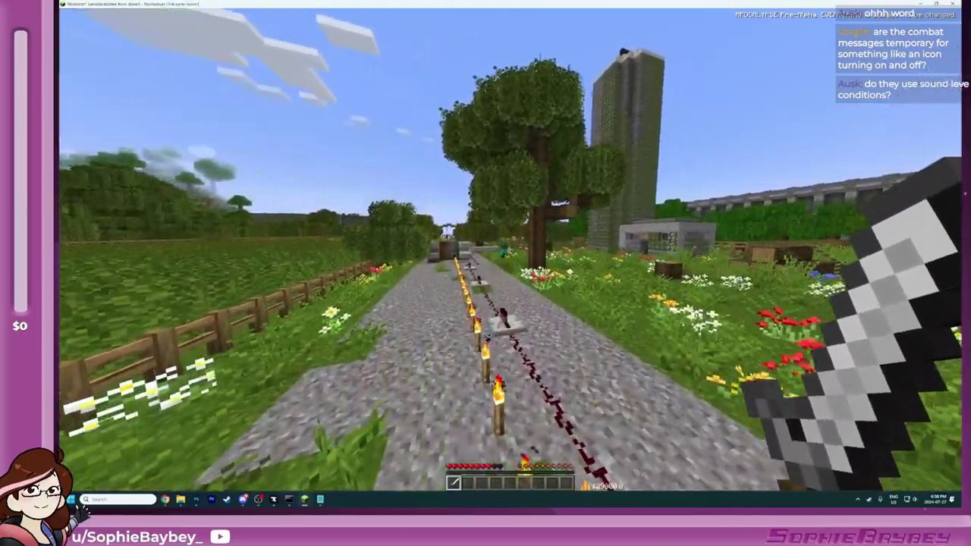
{"action": "key", "text": "w"}
{"action": "key", "text": "w"}
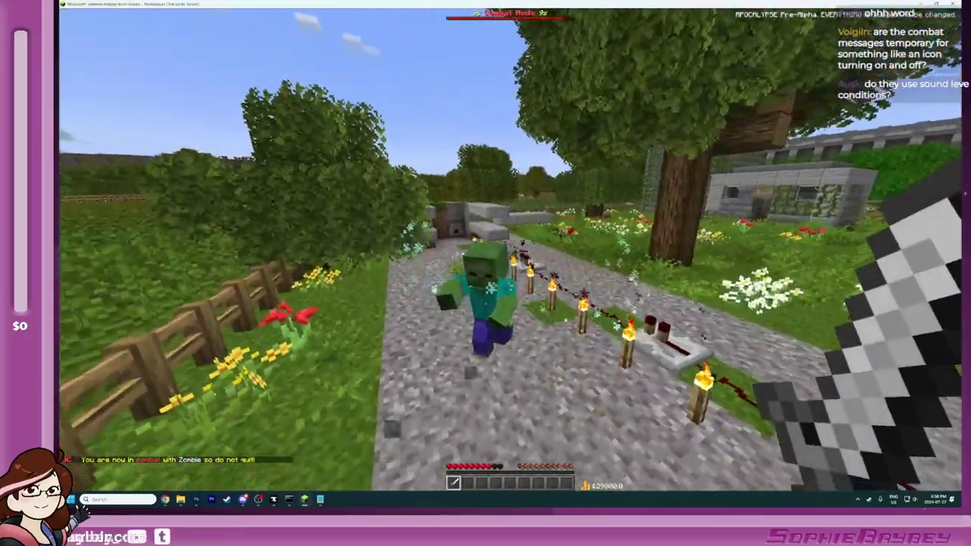
{"action": "left_click", "coordinate": [510, 250]}
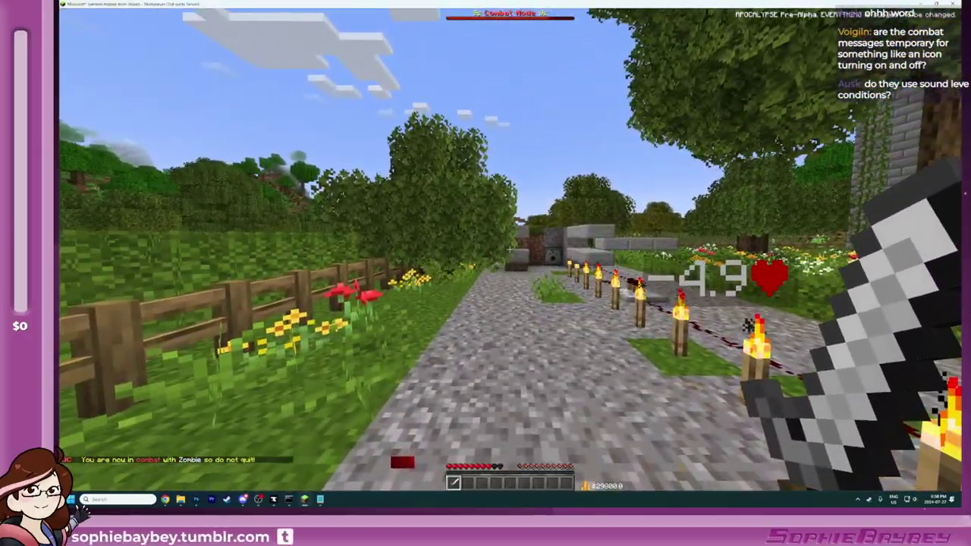
Step: Return up the road with an empty hand to the row of signed command blocks and briefly open the chat
{"action": "key", "text": "w"}
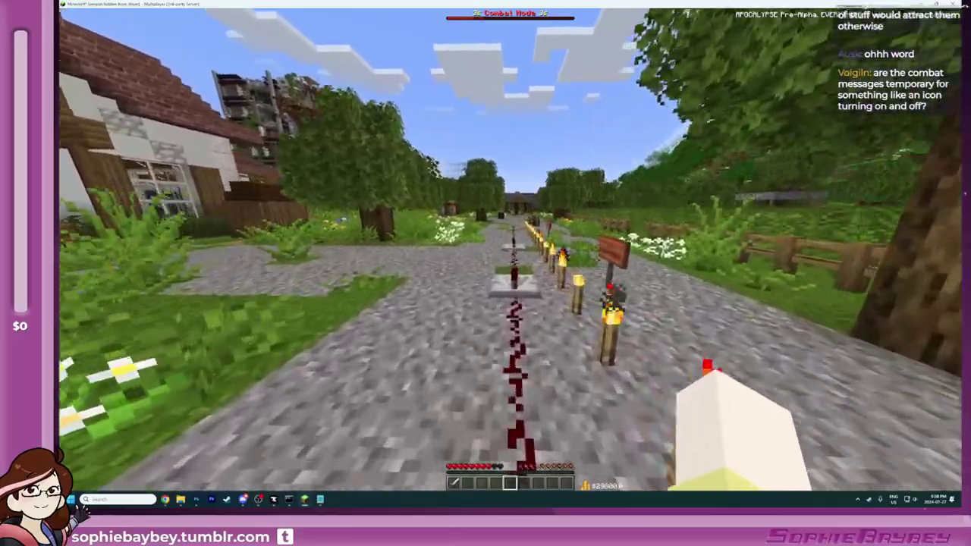
{"action": "key", "text": "w"}
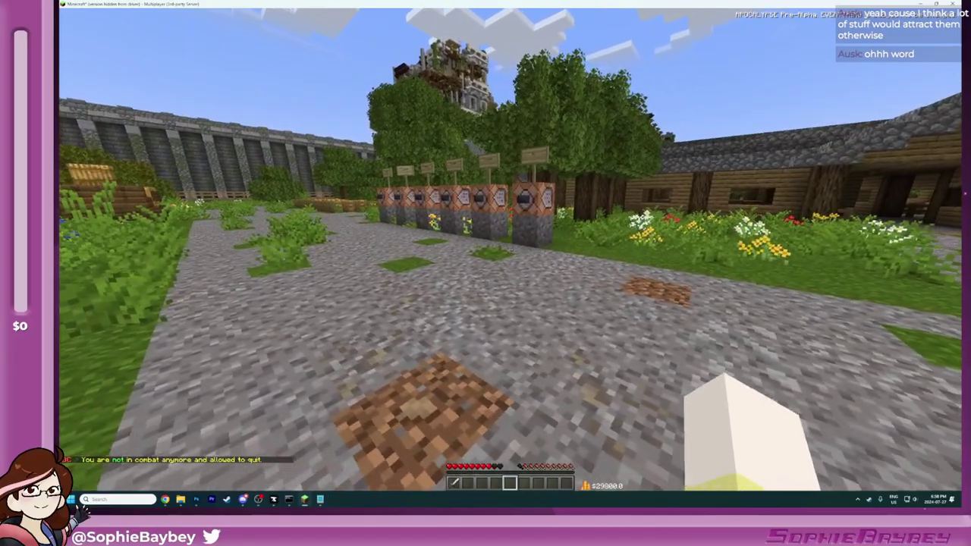
{"action": "key", "text": "w"}
{"action": "key", "text": "t"}
{"action": "key", "text": "Escape"}
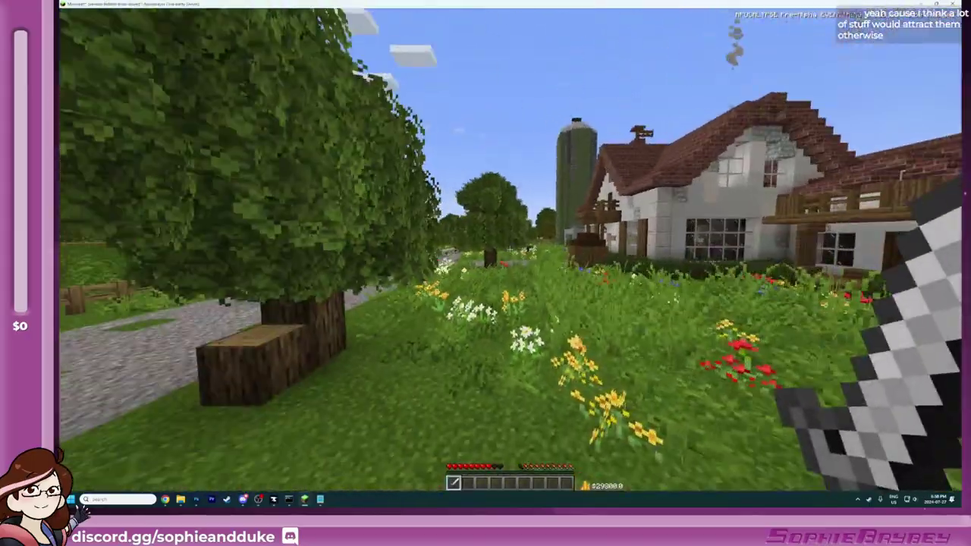
Step: Visit the house marked 142, use its door, and return to the road by the crafting table
{"action": "key", "text": "w"}
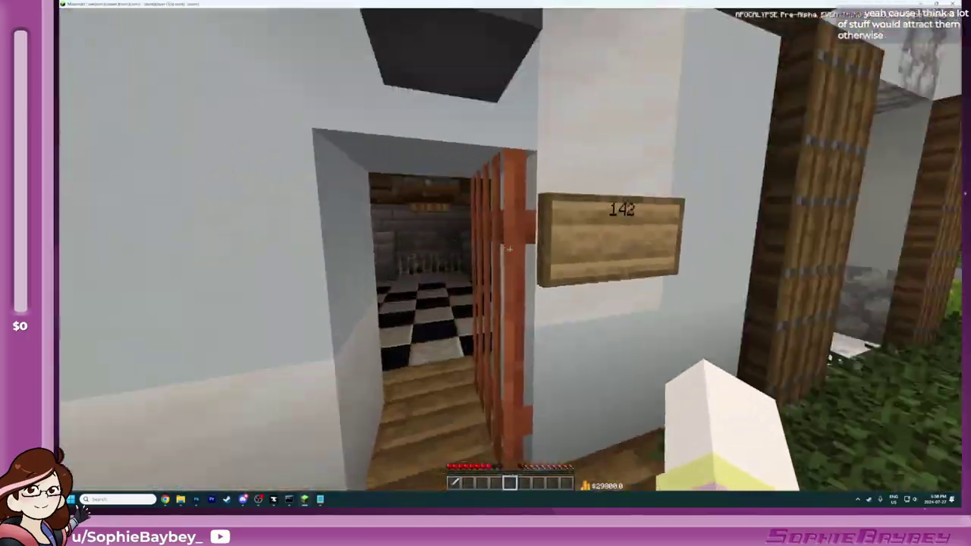
{"action": "right_click", "coordinate": [509, 248]}
{"action": "key", "text": "w"}
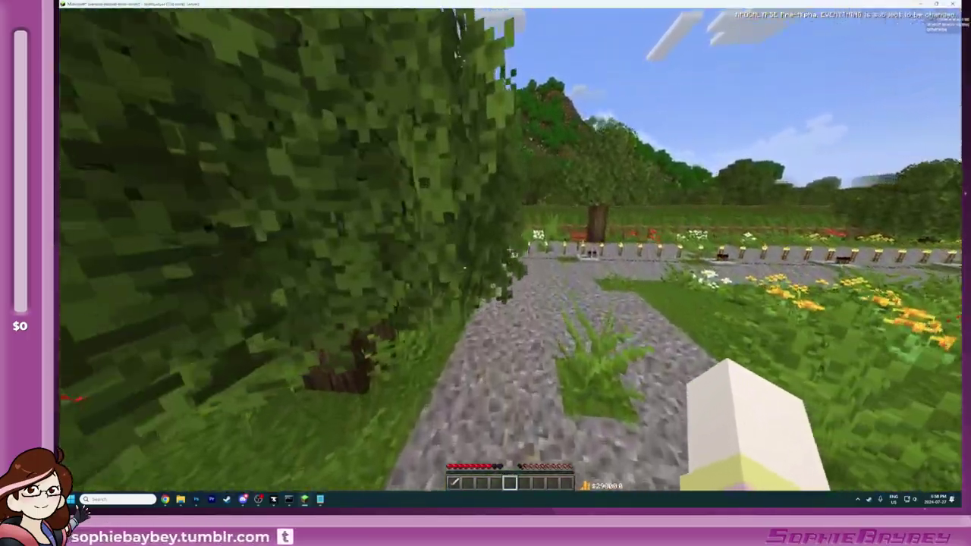
{"action": "key", "text": "w"}
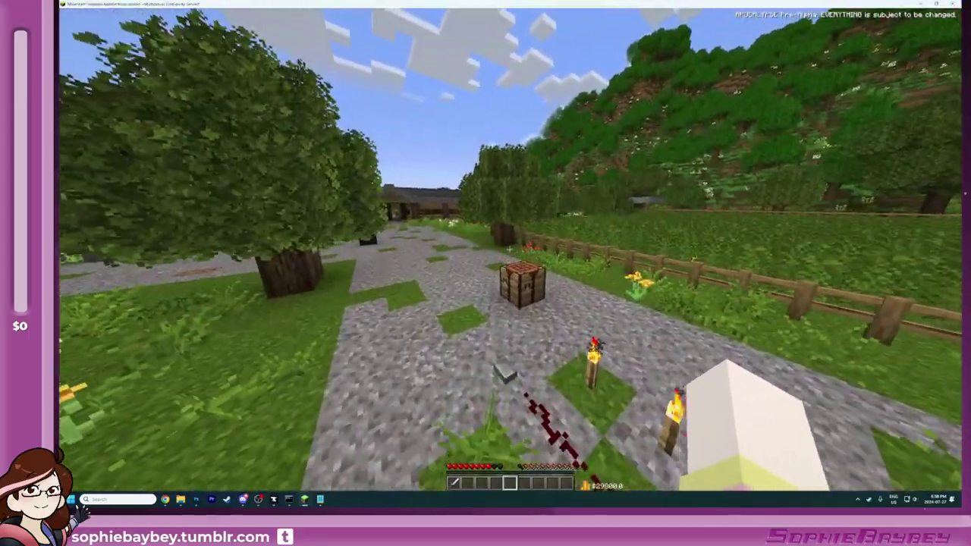
{"action": "key", "text": "w"}
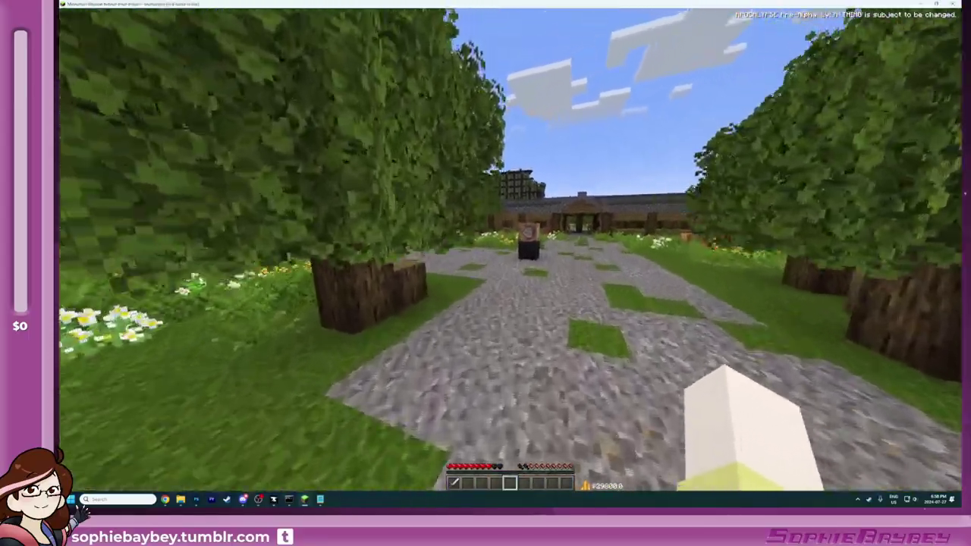
{"action": "key", "text": "w"}
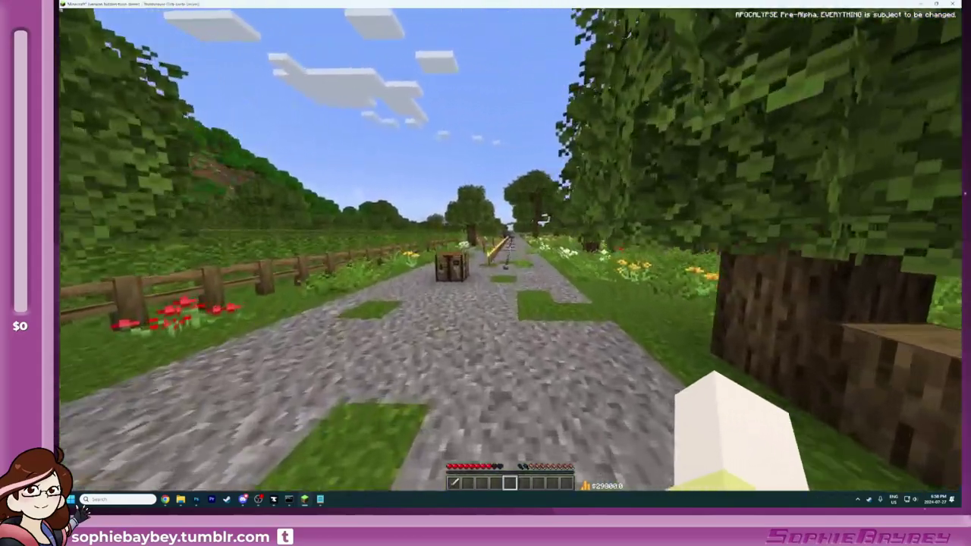
Step: Review the combat messages in the chat history, close it and set off the redstone line with the stone button
{"action": "key", "text": "t"}
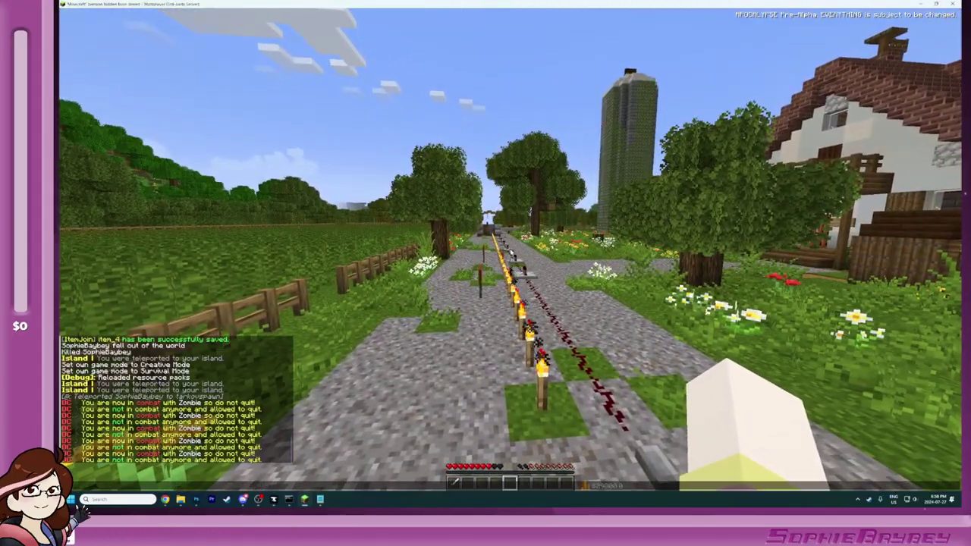
{"action": "key", "text": "Escape"}
{"action": "key", "text": "w"}
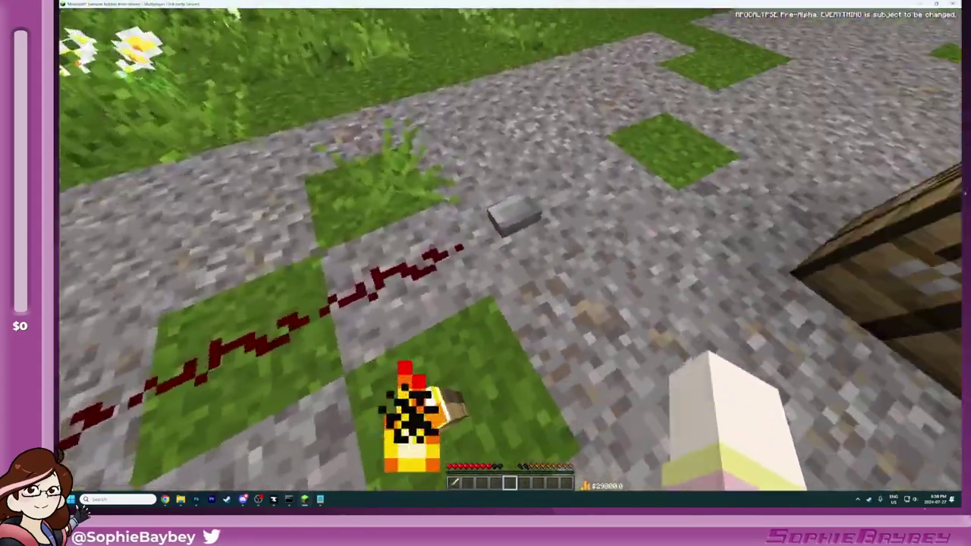
{"action": "right_click", "coordinate": [510, 249]}
Step: Follow the torches down the road with the iron sword equipped and attack the zombie to enter combat
{"action": "key", "text": "w"}
{"action": "key", "text": "w"}
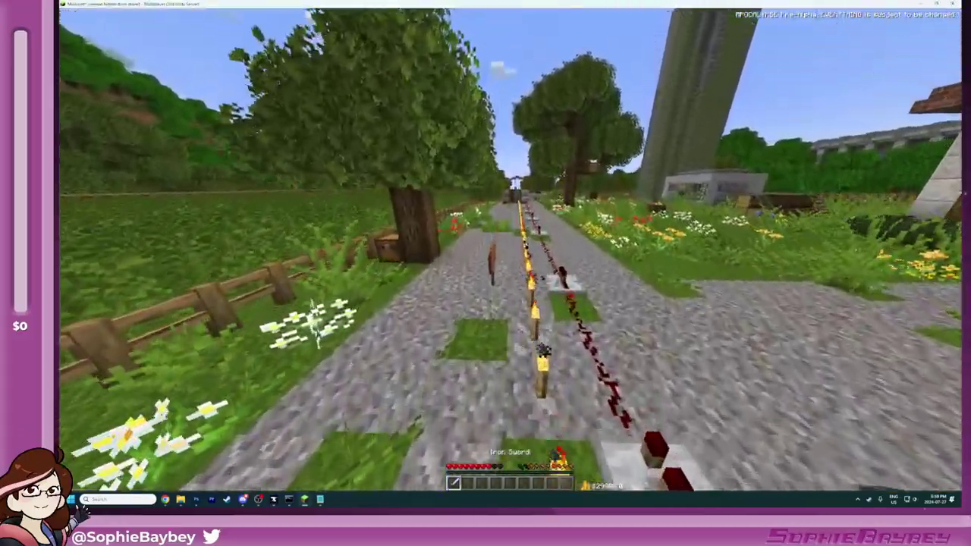
{"action": "key", "text": "1"}
{"action": "key", "text": "w"}
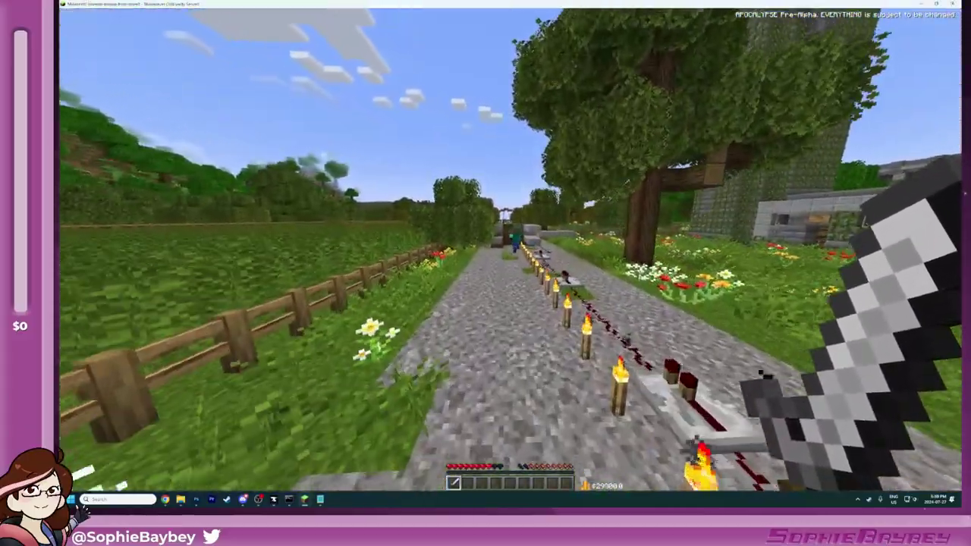
{"action": "left_click", "coordinate": [511, 250]}
{"action": "left_click", "coordinate": [511, 249]}
Step: Disconnect from the server during combat and rejoin Minecraft Server from the multiplayer list, retrying after the lost connection
{"action": "key", "text": "Escape"}
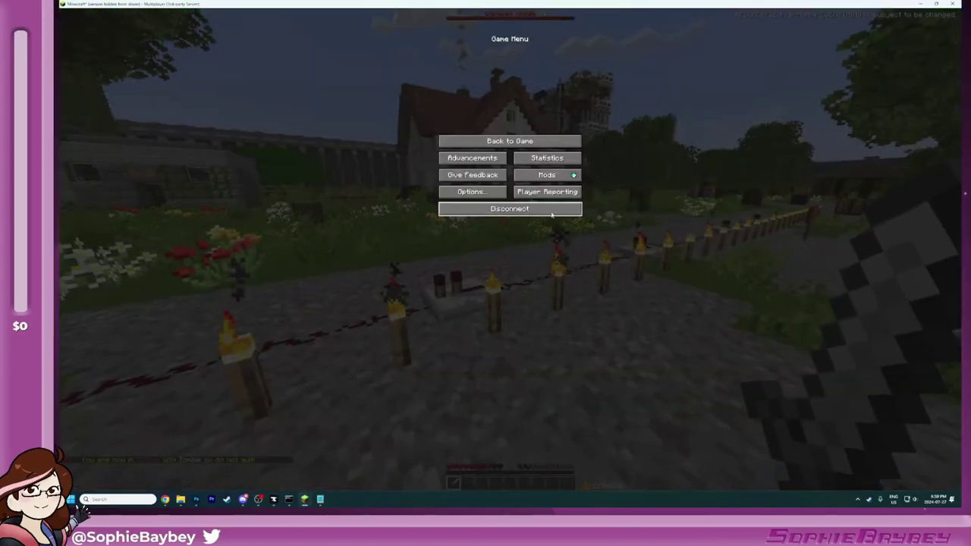
{"action": "left_click", "coordinate": [500, 209]}
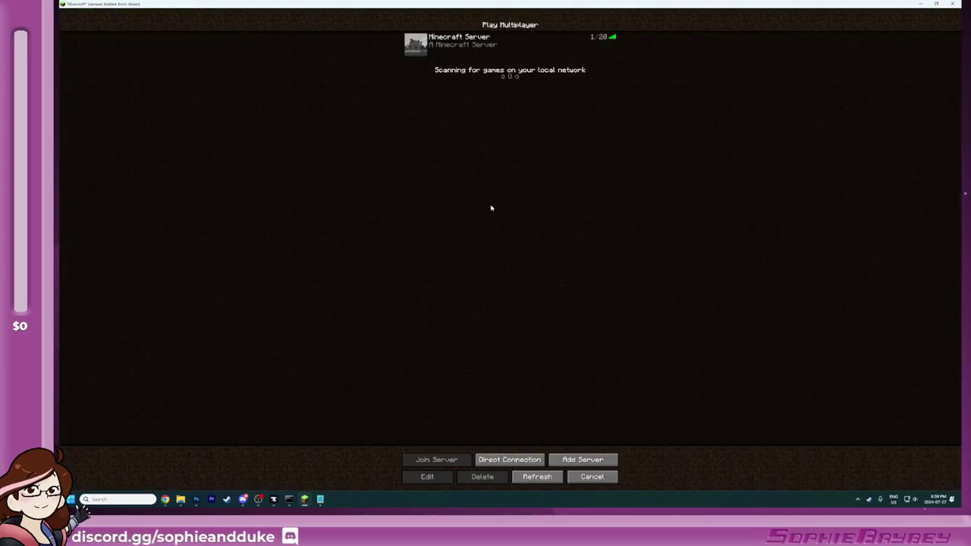
{"action": "mouse_move", "coordinate": [421, 47]}
{"action": "left_click", "coordinate": [422, 47]}
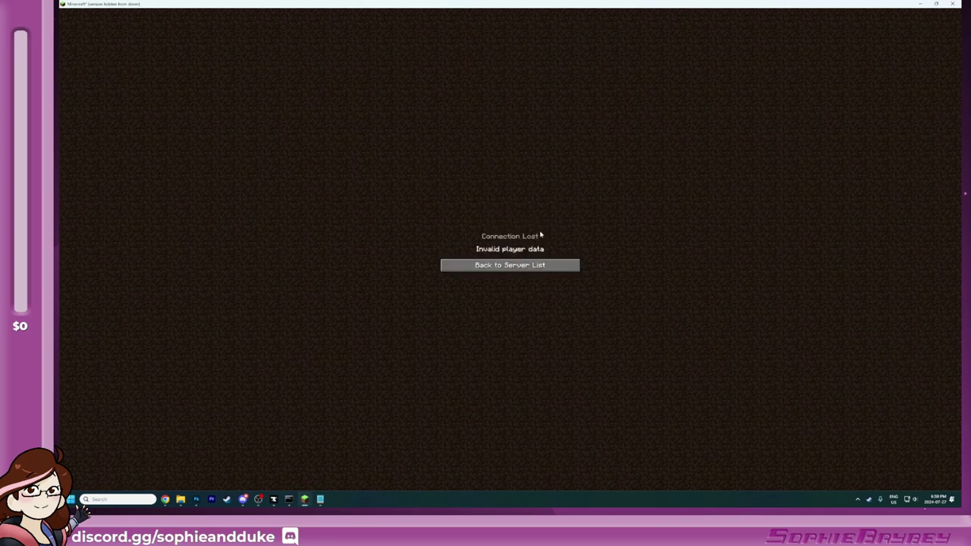
{"action": "left_click", "coordinate": [526, 265]}
{"action": "left_click", "coordinate": [421, 47]}
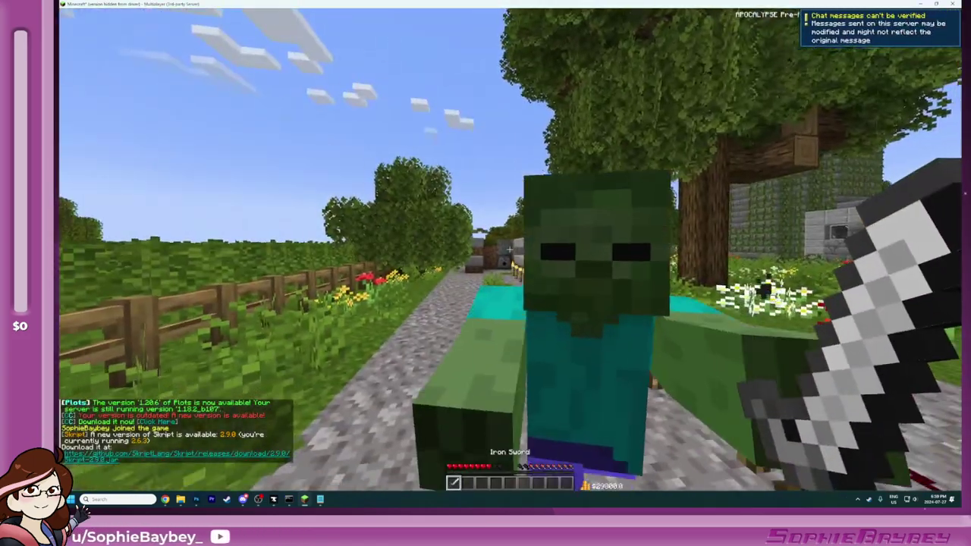
Step: Attack the zombie with the iron sword and retreat along the torch-lined road to the command blocks
{"action": "left_click", "coordinate": [510, 249]}
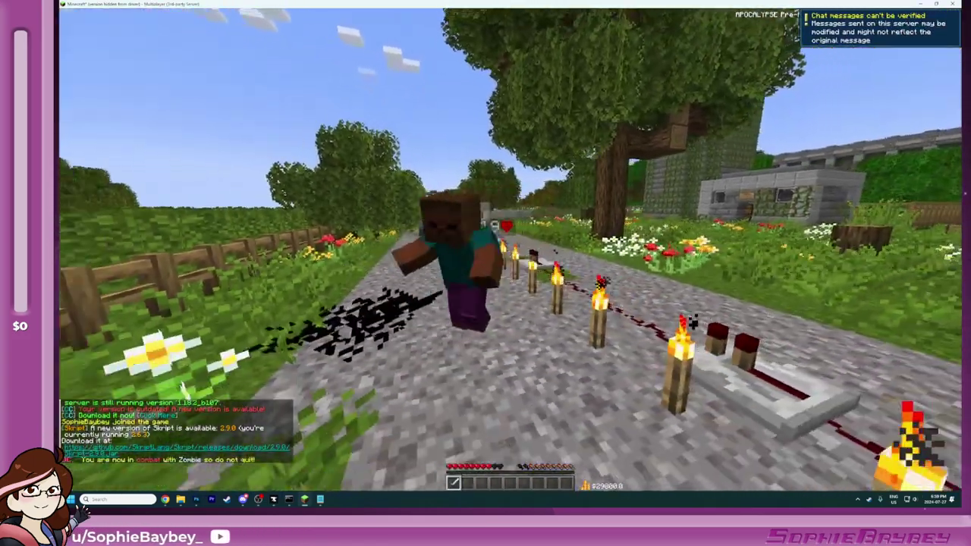
{"action": "left_click", "coordinate": [510, 250]}
{"action": "left_click", "coordinate": [510, 249]}
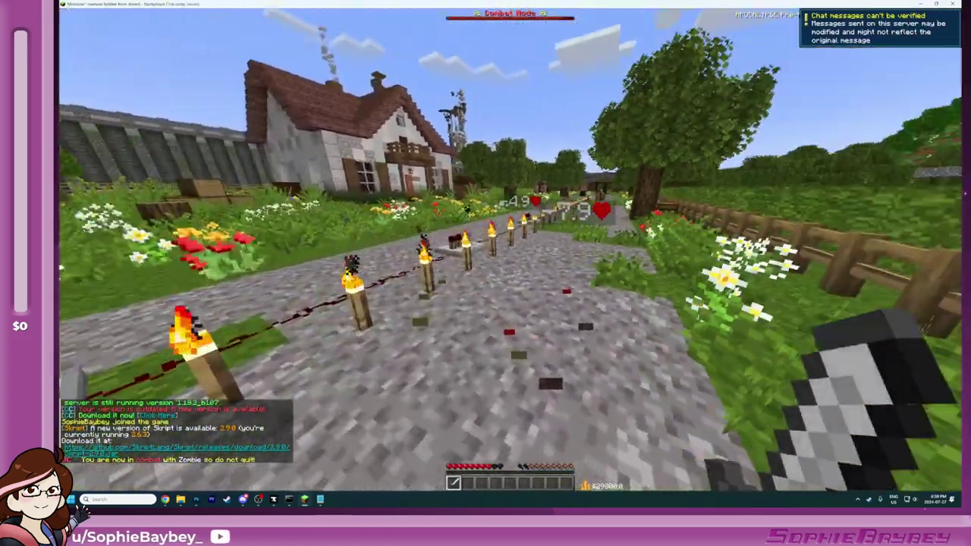
{"action": "key", "text": "w"}
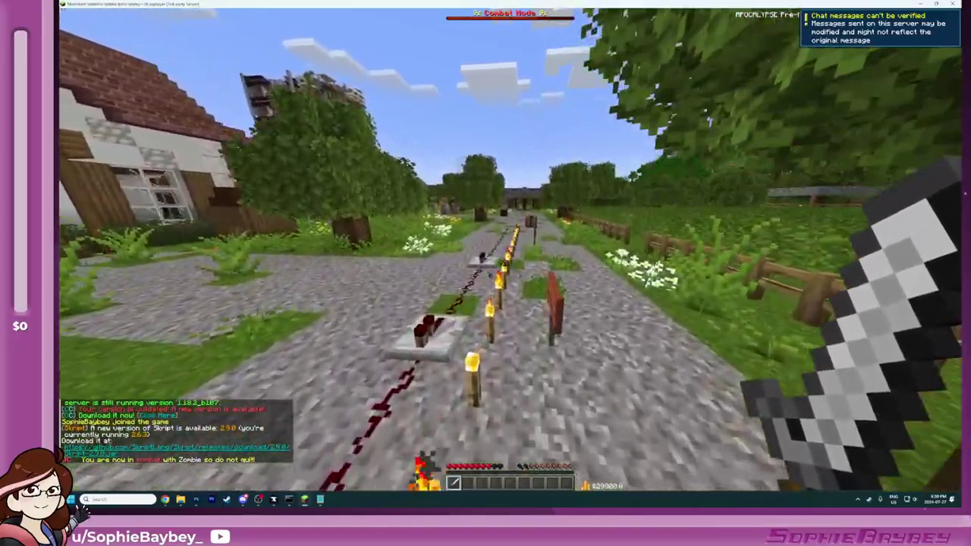
{"action": "key", "text": "w"}
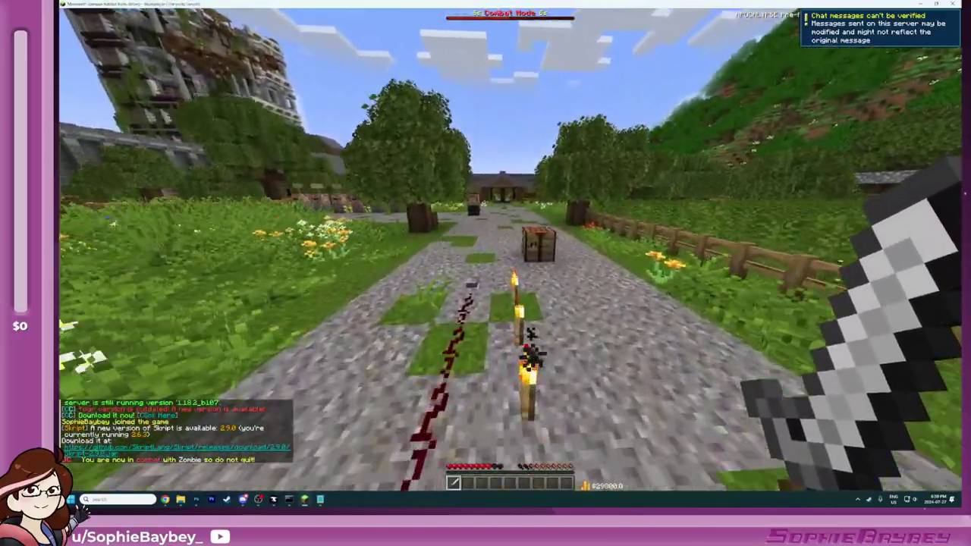
{"action": "key", "text": "w"}
{"action": "key", "text": "5"}
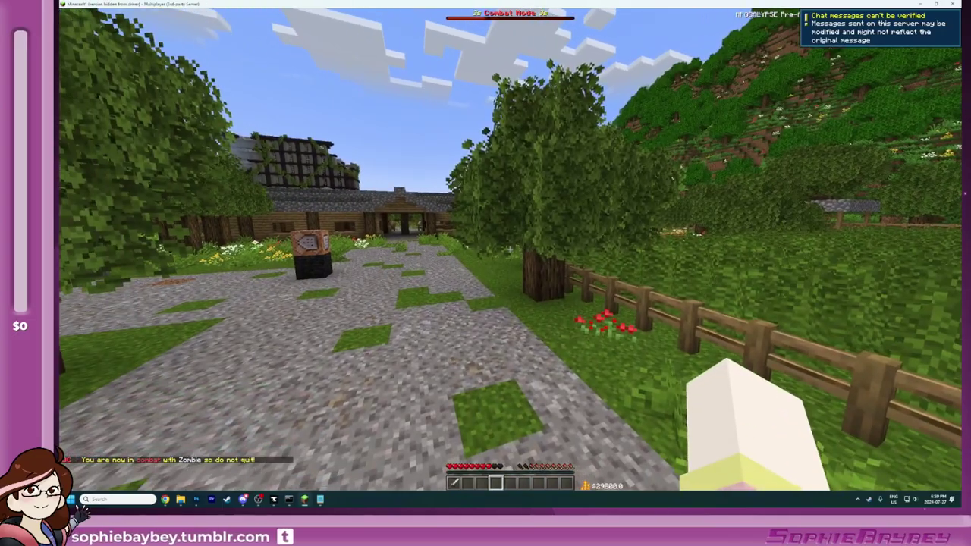
{"action": "key", "text": "s"}
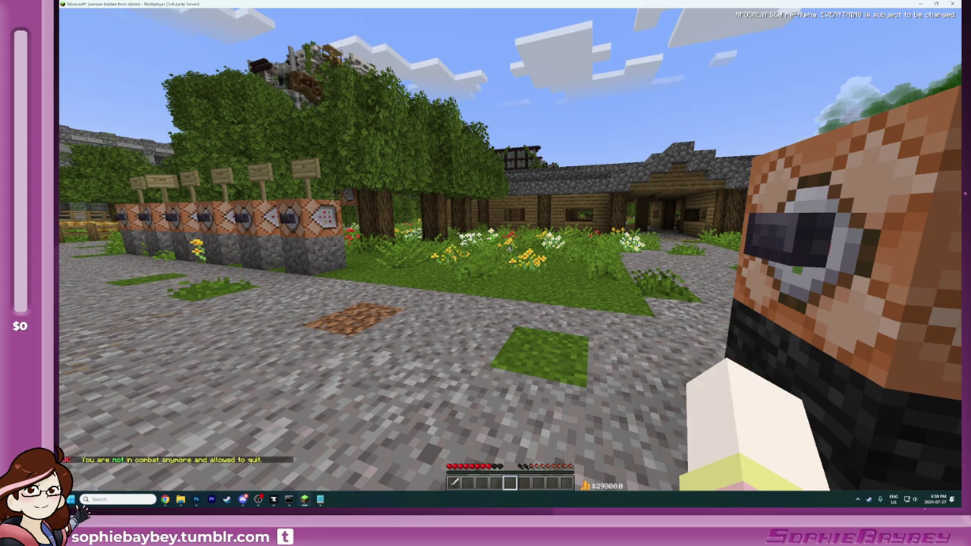
Step: Look around the crafting table, the row of signed command blocks and the single command block, ending at the torch-lined road
{"action": "key", "text": "w"}
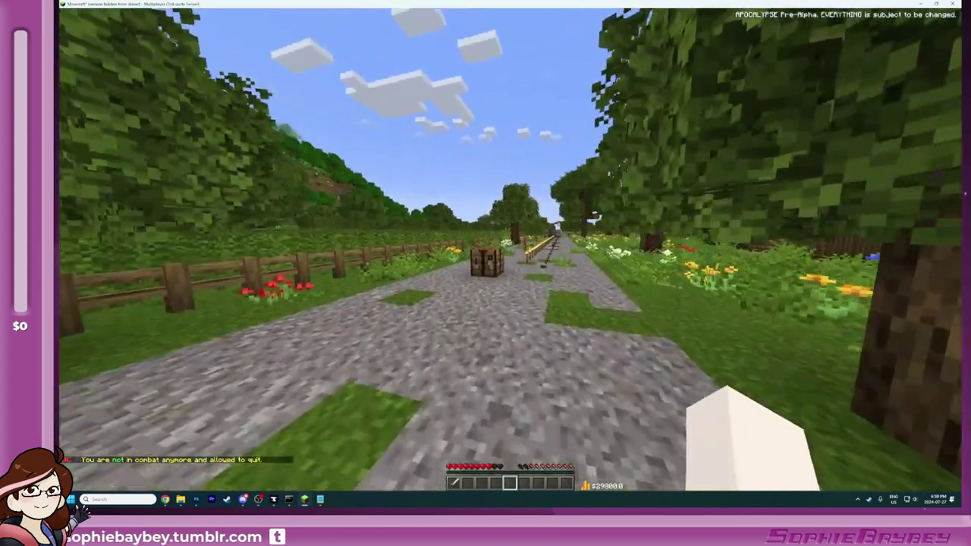
{"action": "key", "text": "w"}
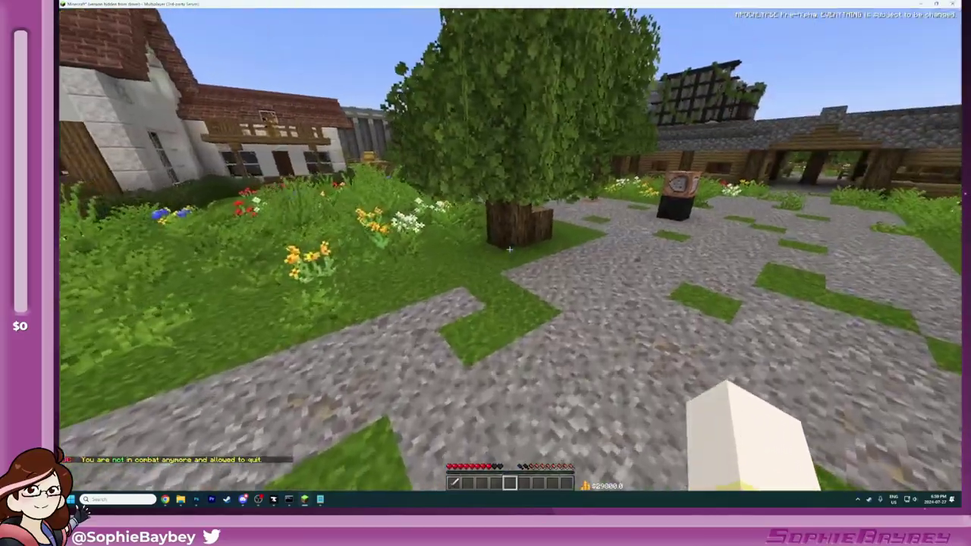
{"action": "key", "text": "w"}
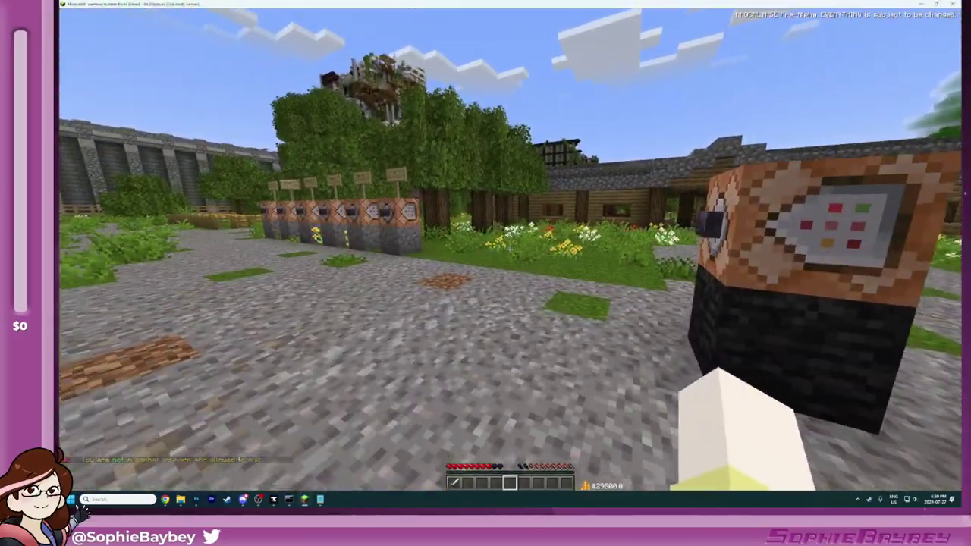
{"action": "key", "text": "w"}
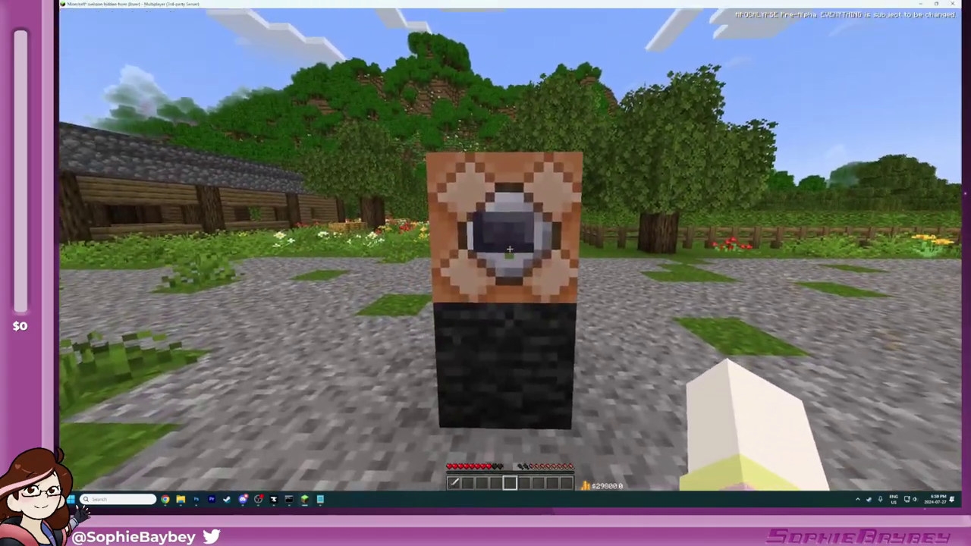
{"action": "key", "text": "w"}
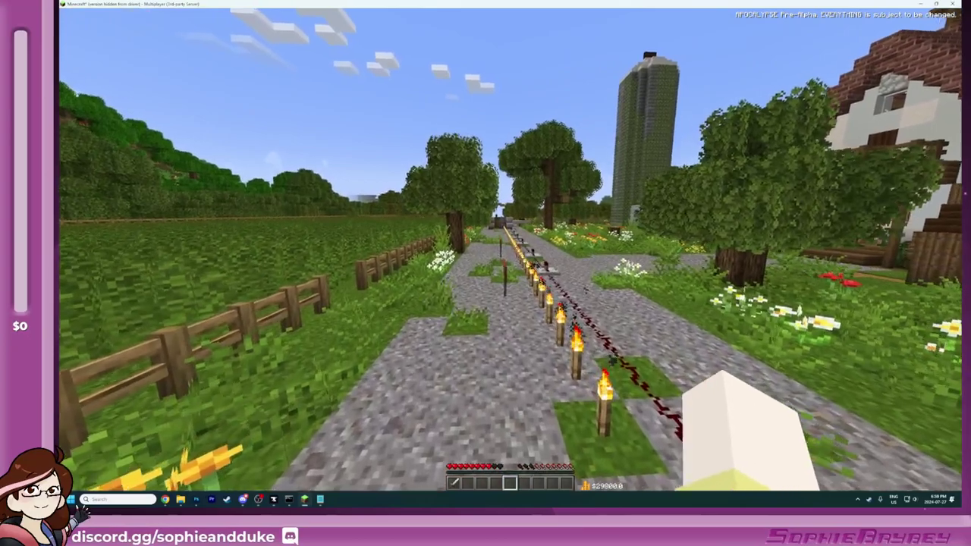
Step: Check the inventory and obtain the MythicMobs Rock item with the mm i give command
{"action": "key", "text": "e"}
{"action": "left_click", "coordinate": [528, 282]}
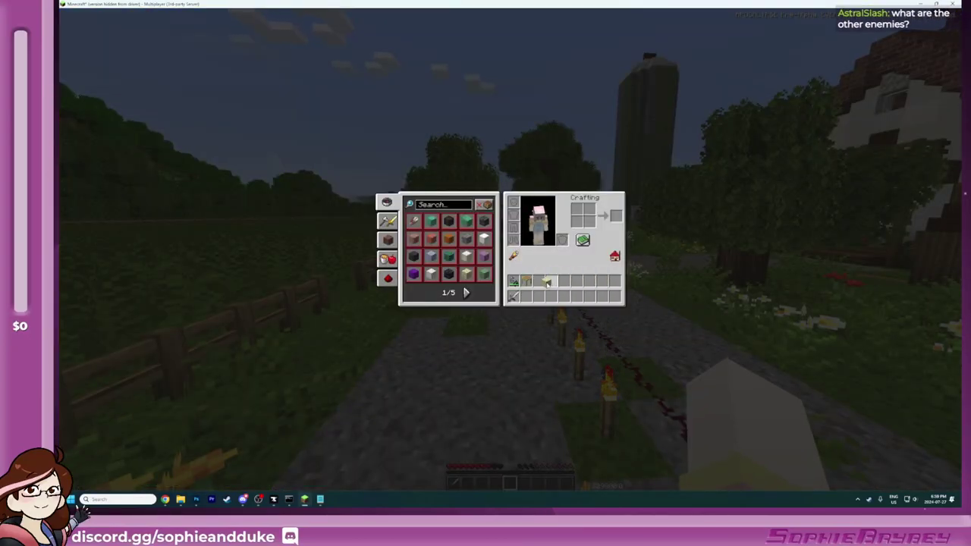
{"action": "key", "text": "e"}
{"action": "key", "text": "slash"}
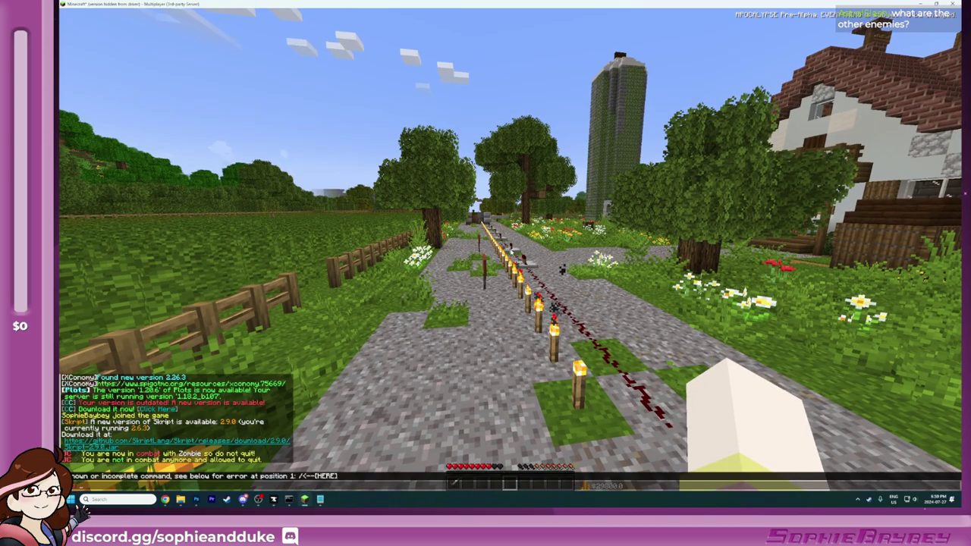
{"action": "type", "text": "mm i give sop cprowler_drops"}
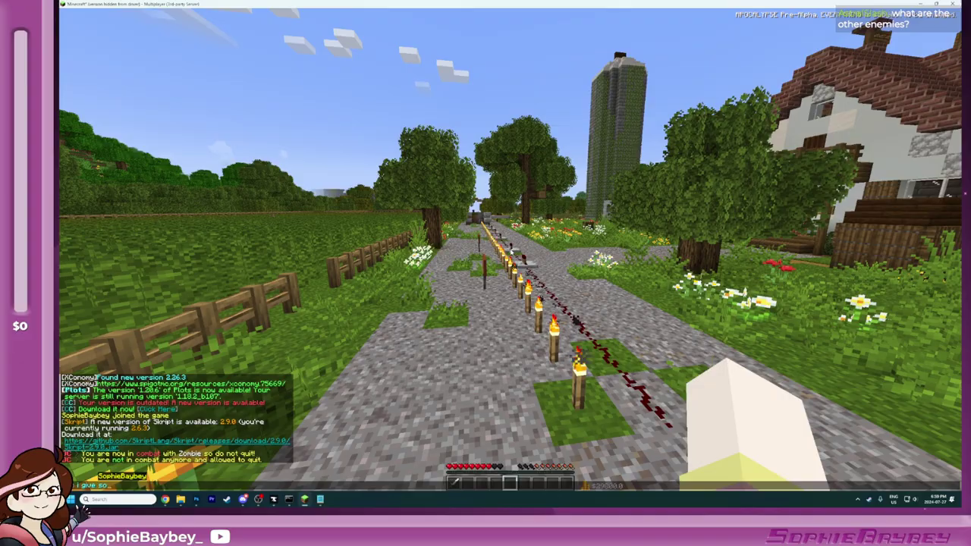
{"action": "key", "text": "Return"}
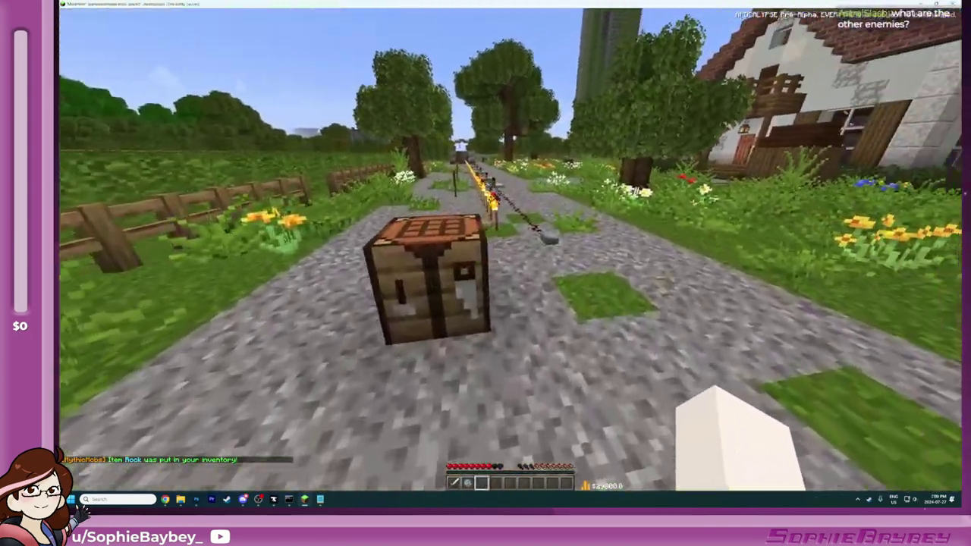
Step: Equip the rock and carry it down the torch-lined road to find a zombie
{"action": "key", "text": "w"}
{"action": "right_click", "coordinate": [509, 248]}
{"action": "key", "text": "2"}
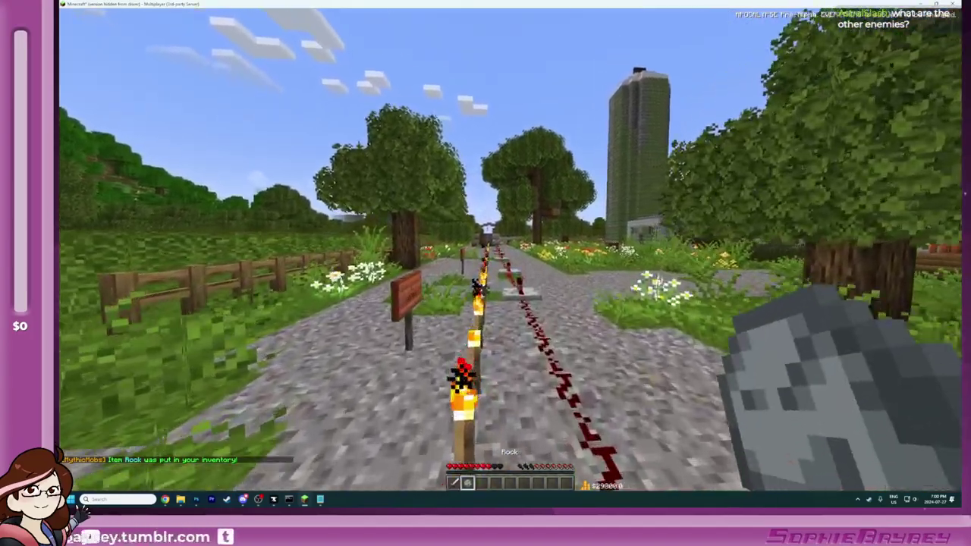
{"action": "key", "text": "w"}
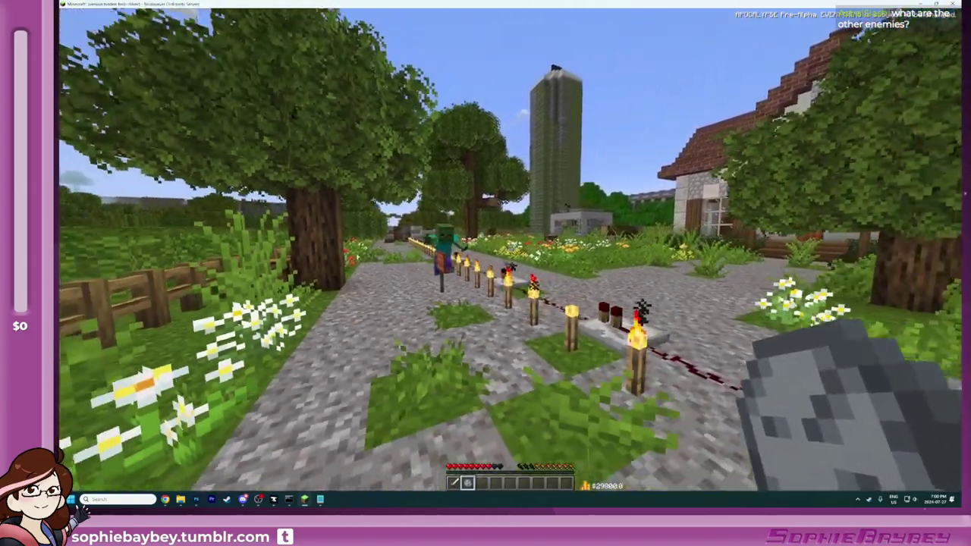
Step: Equip the iron sword and kill the approaching zombie beside the crafting table
{"action": "key", "text": "1"}
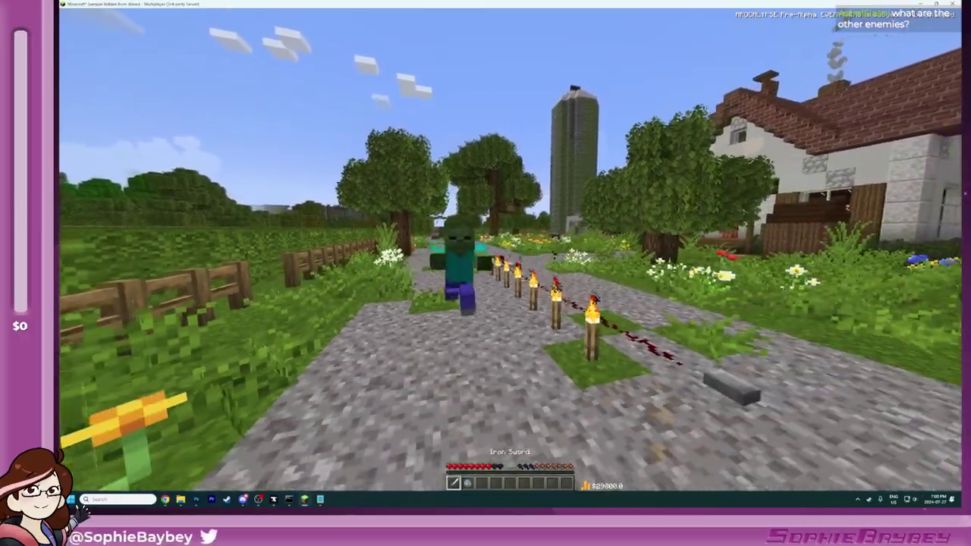
{"action": "left_click", "coordinate": [509, 249]}
{"action": "left_click", "coordinate": [509, 250]}
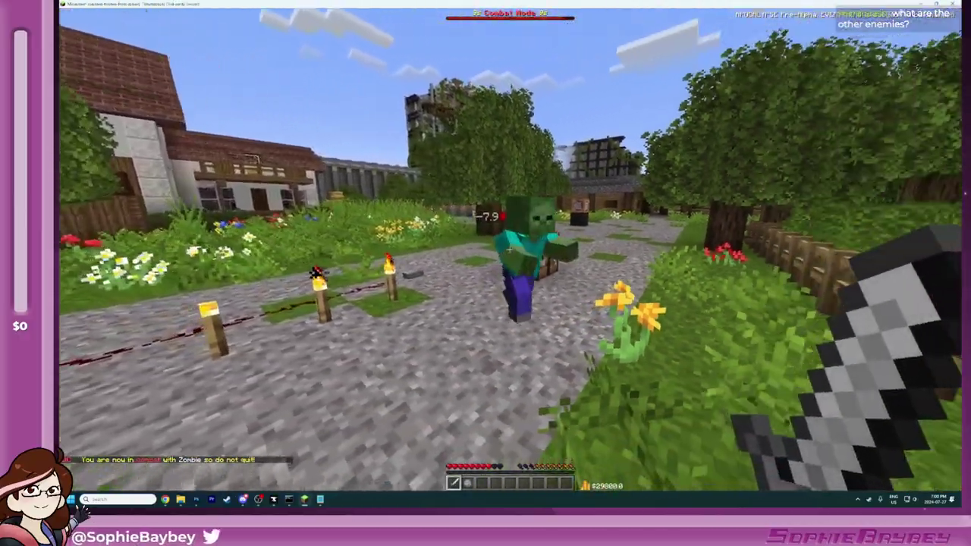
{"action": "left_click", "coordinate": [509, 249]}
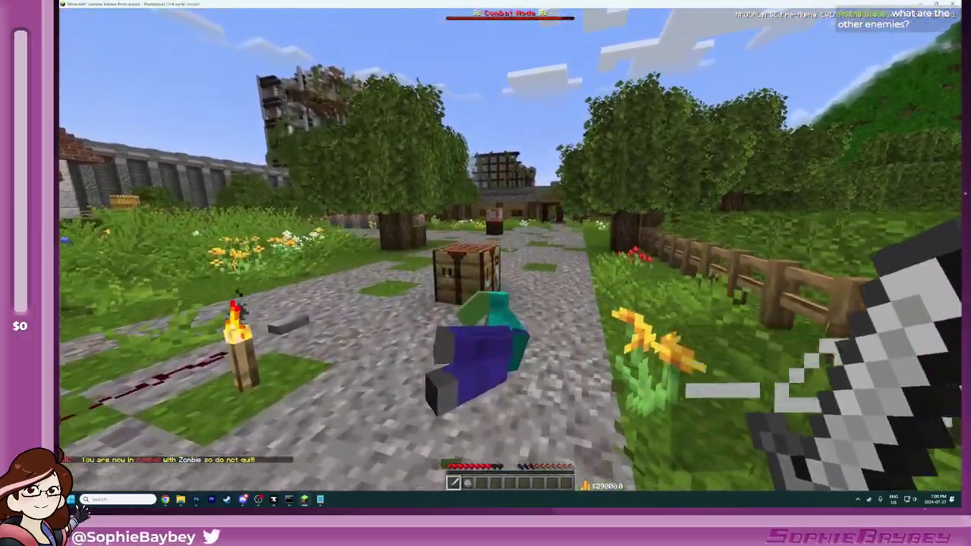
Step: Equip the rock, follow the torches to the flower meadow and release the rock near the zombie by the big tree
{"action": "key", "text": "3"}
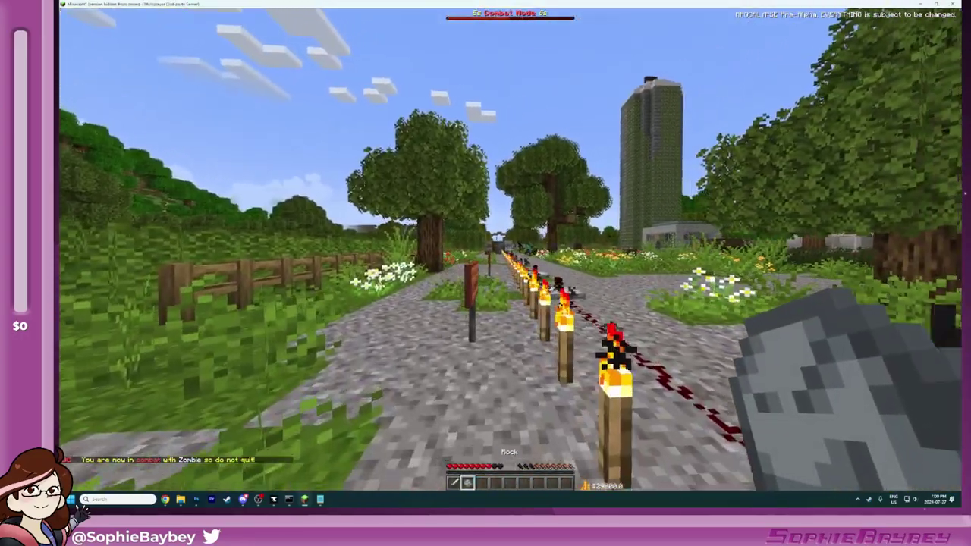
{"action": "key", "text": "w"}
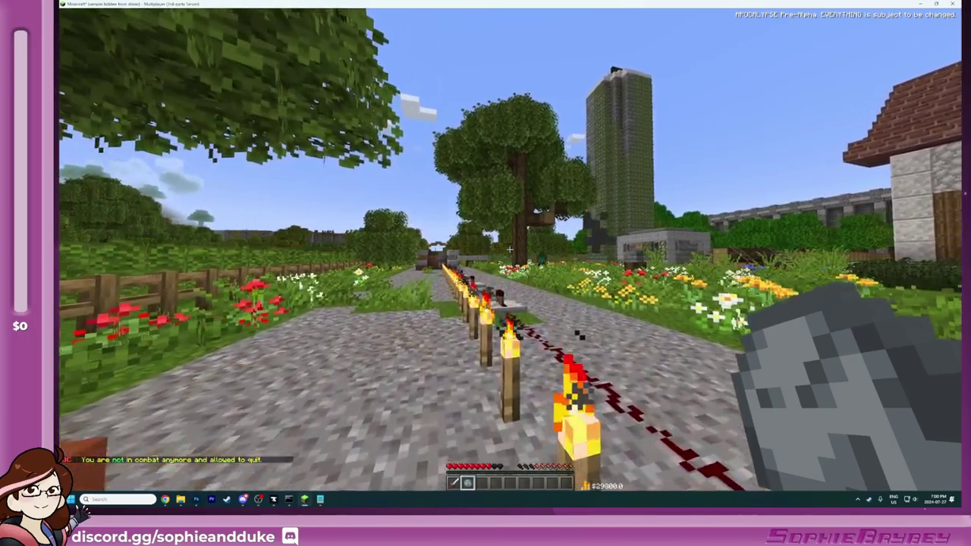
{"action": "key", "text": "w"}
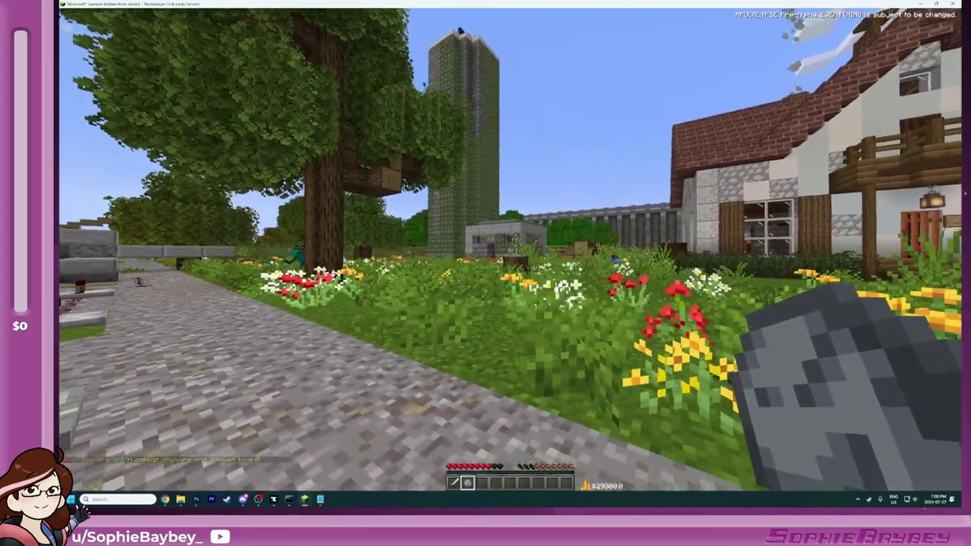
{"action": "key", "text": "q"}
{"action": "key", "text": "s"}
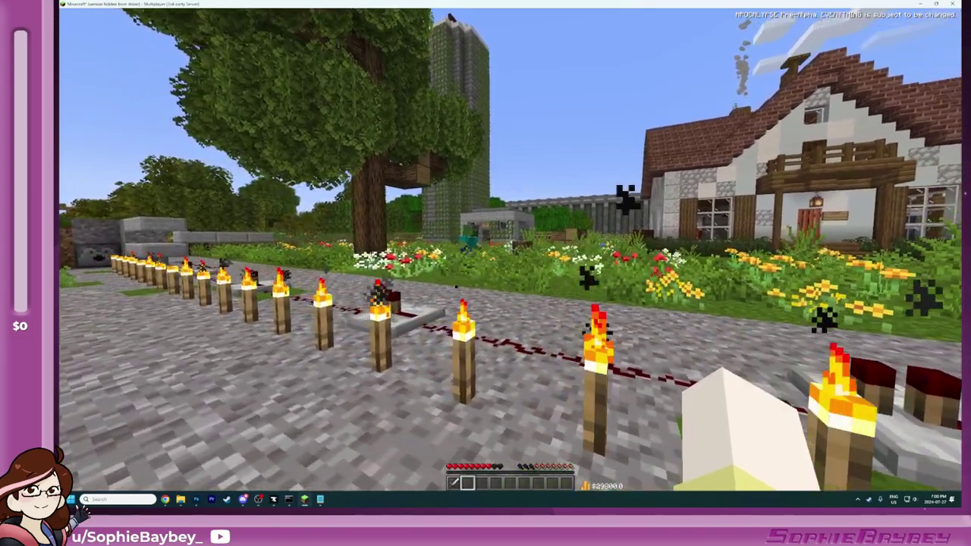
Step: Throw two rocks down the road beside the fence while backing away, to lure the zombie
{"action": "key", "text": "s"}
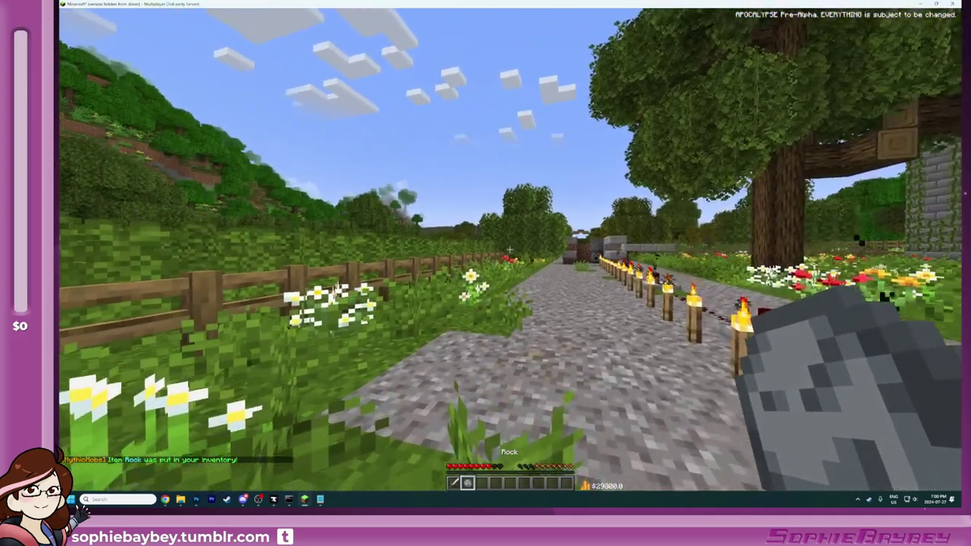
{"action": "right_click", "coordinate": [510, 250]}
{"action": "key", "text": "s"}
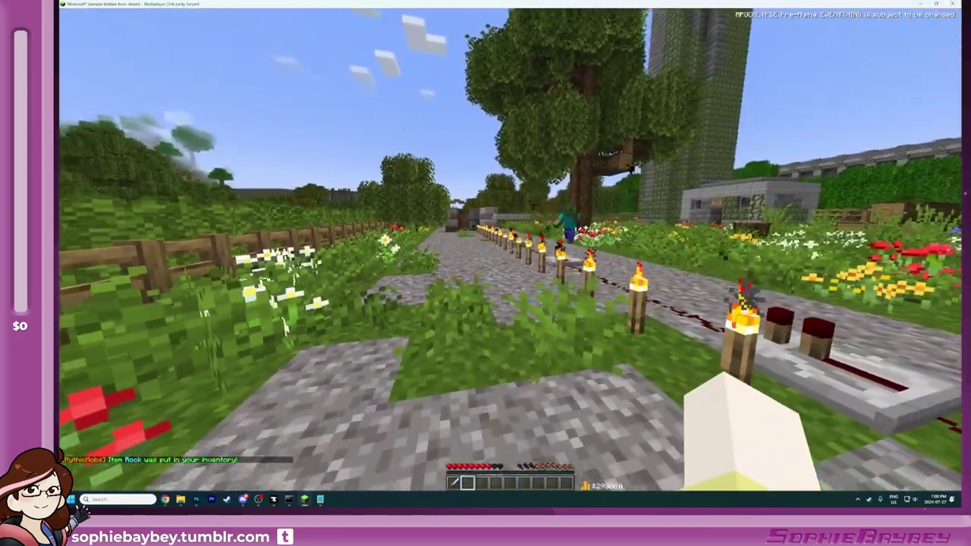
{"action": "key", "text": "s"}
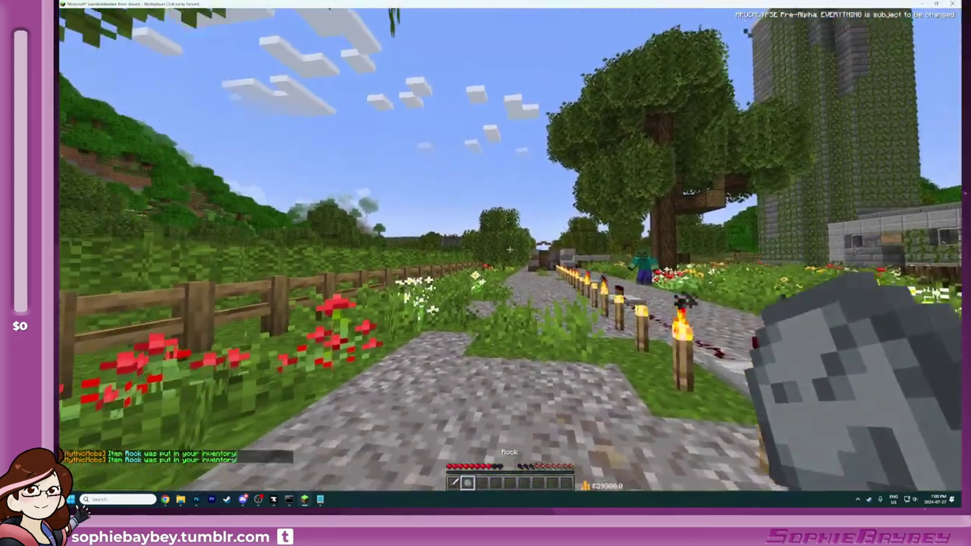
{"action": "right_click", "coordinate": [510, 250]}
{"action": "key", "text": "s"}
Step: Repeat the Rock give command twice and throw each rock toward the big tree and meadow to distract the zombie
{"action": "key", "text": "t"}
{"action": "key", "text": "Up"}
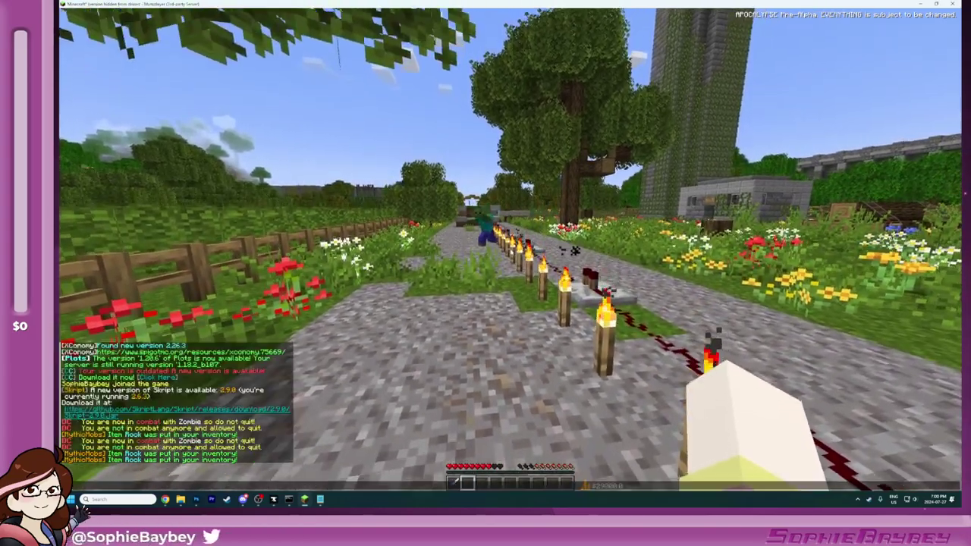
{"action": "key", "text": "Return"}
{"action": "key", "text": "s"}
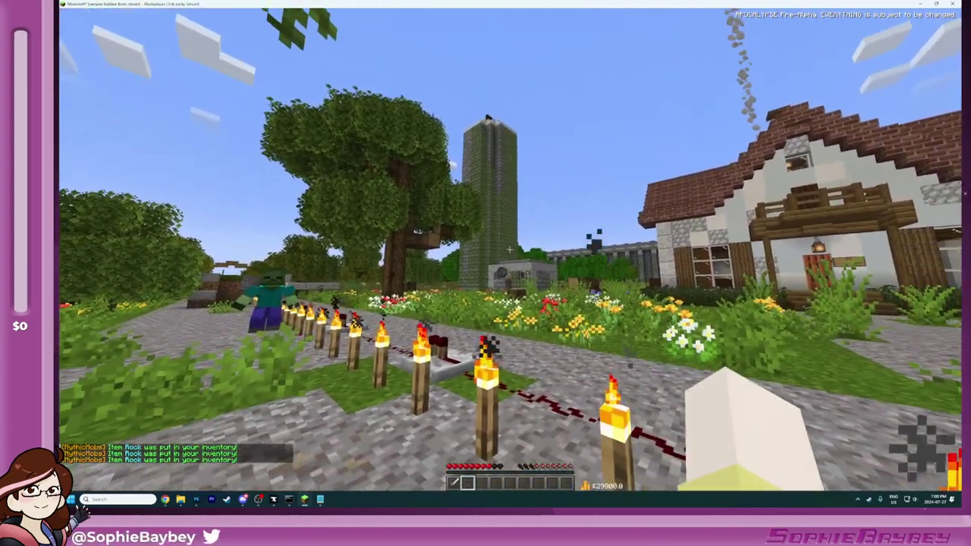
{"action": "key", "text": "w"}
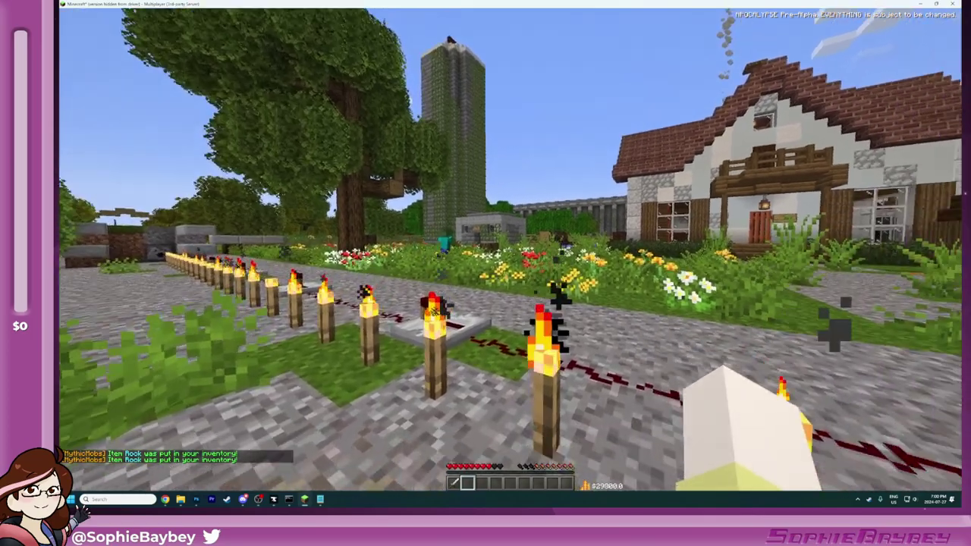
{"action": "key", "text": "t"}
{"action": "key", "text": "Up"}
{"action": "key", "text": "Return"}
{"action": "key", "text": "w"}
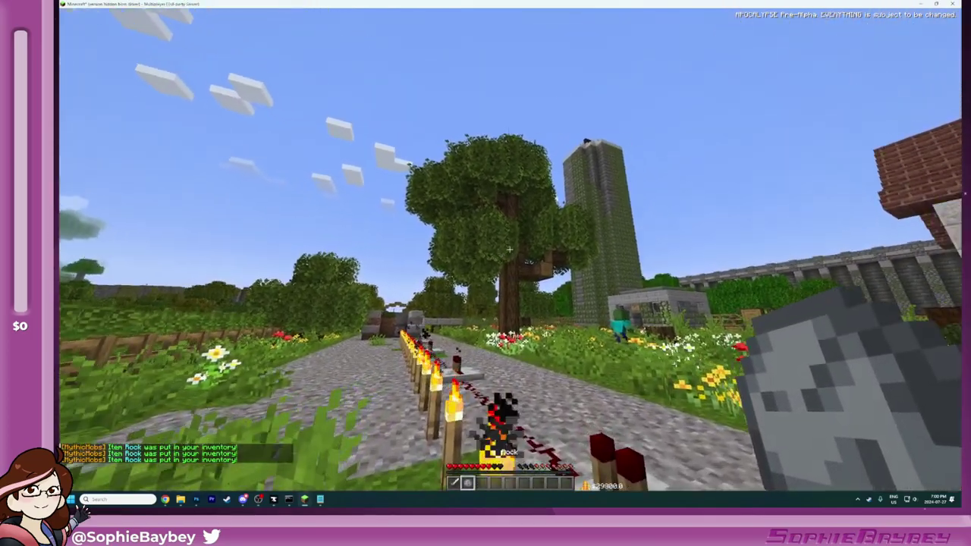
{"action": "key", "text": "d"}
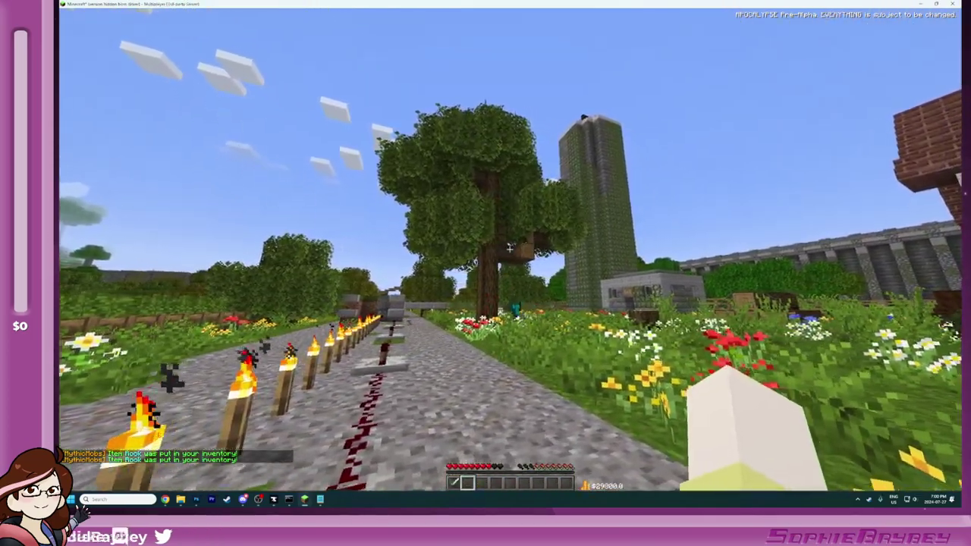
Step: Switch the game mode to Creative and fly up above the road
{"action": "key", "text": "w"}
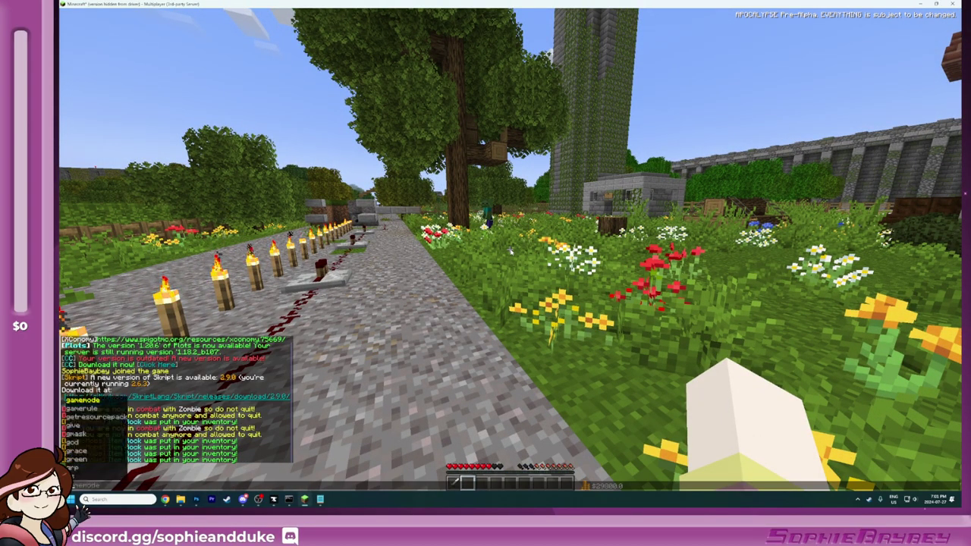
{"action": "key", "text": "Tab"}
{"action": "key", "text": "Return"}
{"action": "key", "text": "space"}
{"action": "key", "text": "space"}
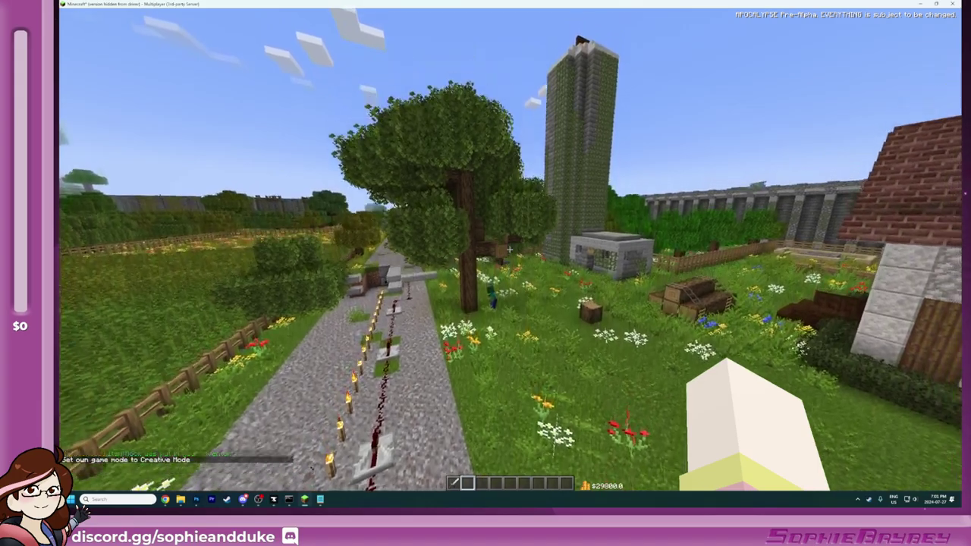
Step: Spawn 40 commonzombie mobs with the Mythic spawn command and fly around them to watch the crowd
{"action": "key", "text": "t"}
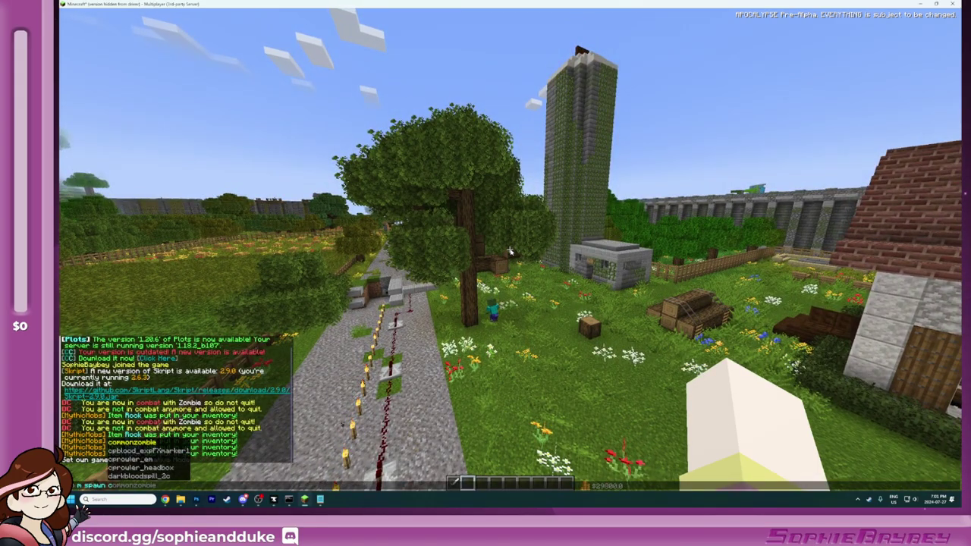
{"action": "key", "text": "Return"}
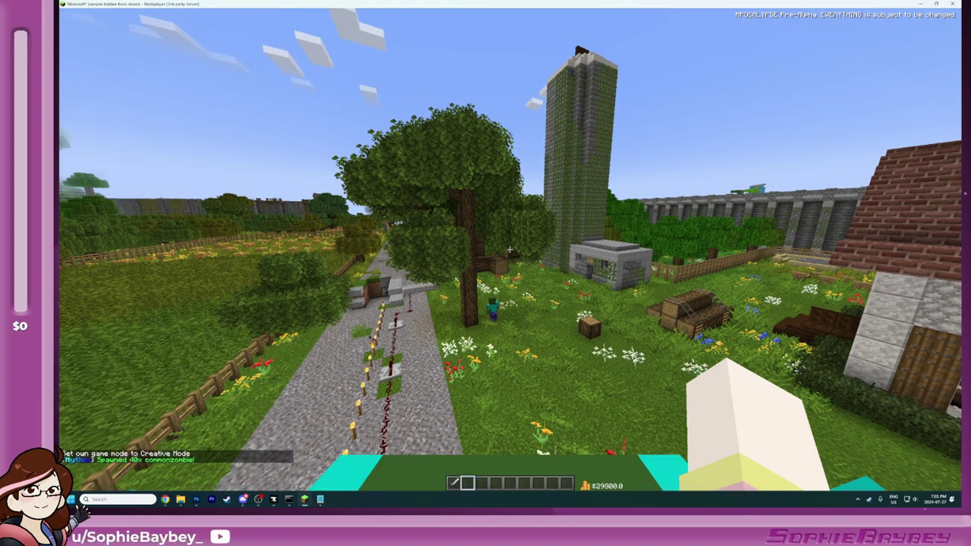
{"action": "key", "text": "w"}
{"action": "key", "text": "s"}
{"action": "key", "text": "a"}
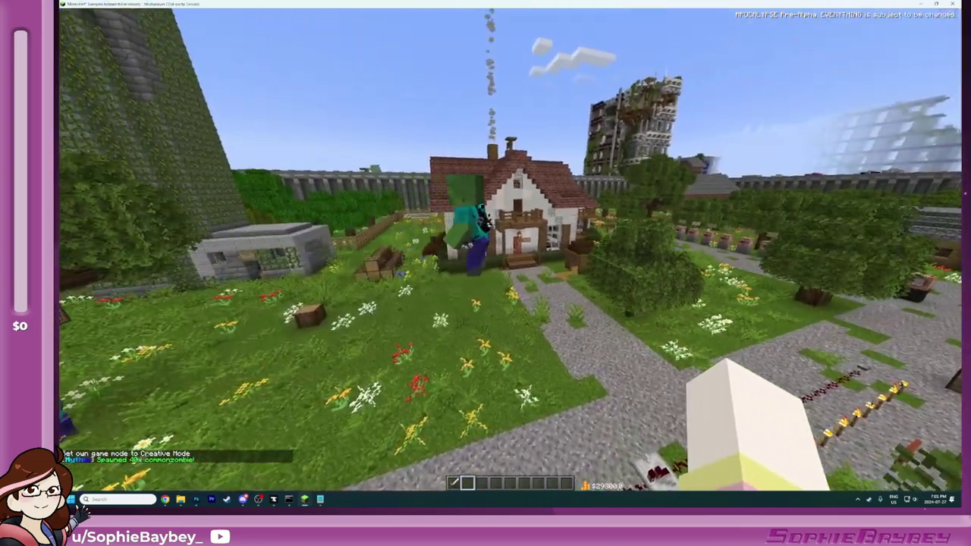
{"action": "key", "text": "a"}
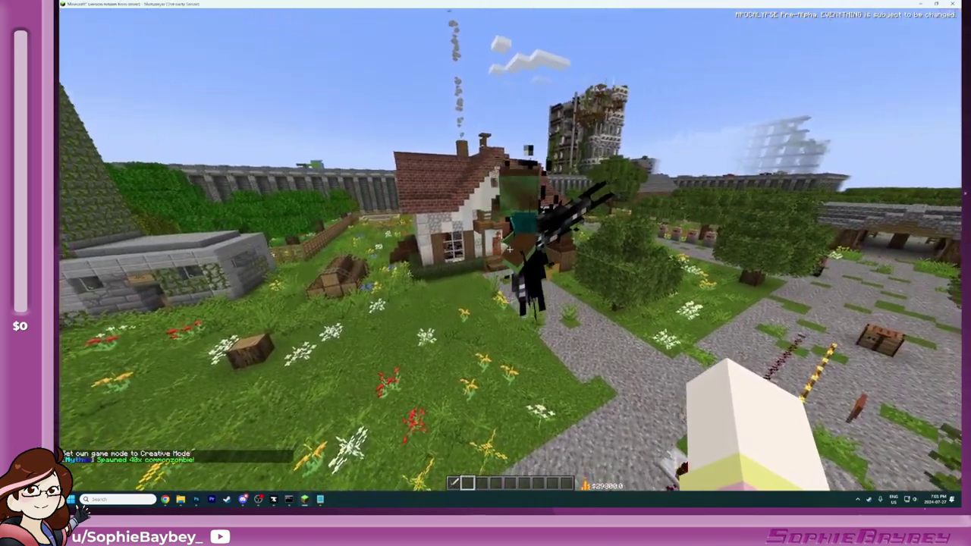
Step: Run the Mythic mobs kill command to clear all the spawned zombies
{"action": "key", "text": "t"}
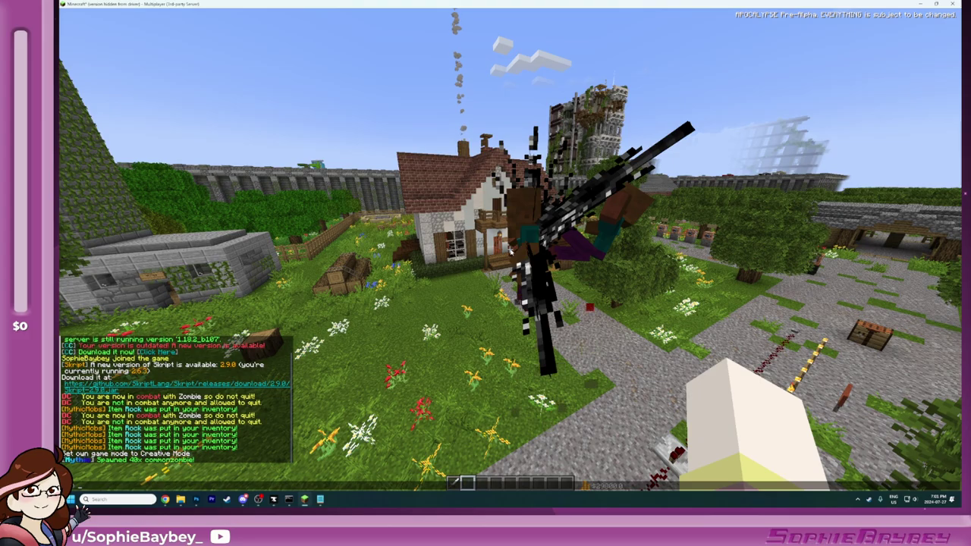
{"action": "type", "text": "m"}
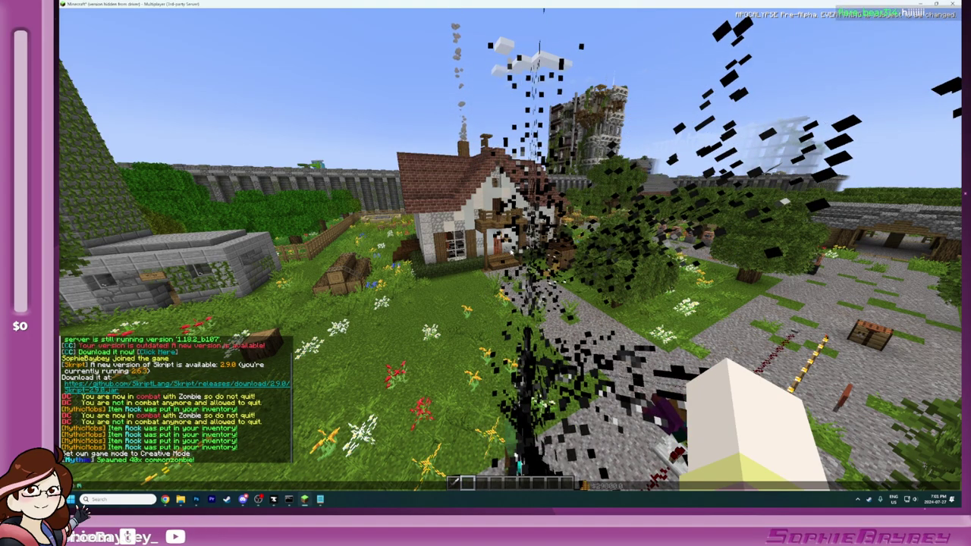
{"action": "type", "text": " kills"}
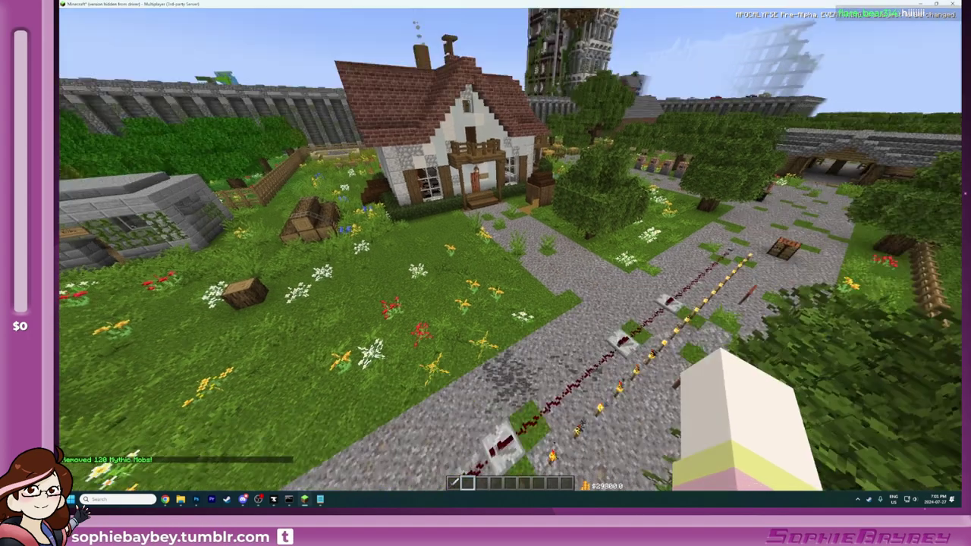
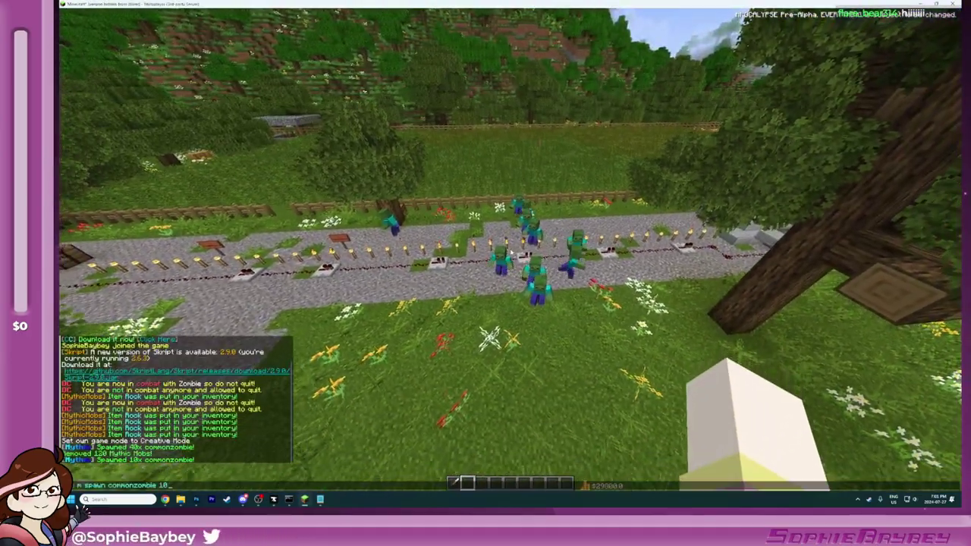
Step: Repeat the Rock give command and throw the rock toward the big tree to lure the group of zombies on the road
{"action": "key", "text": "Return"}
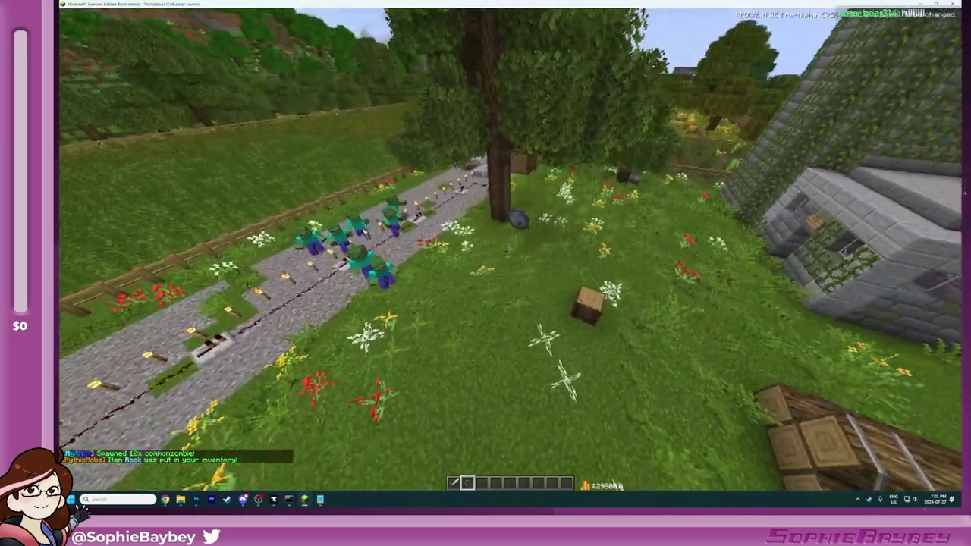
{"action": "right_click", "coordinate": [509, 250]}
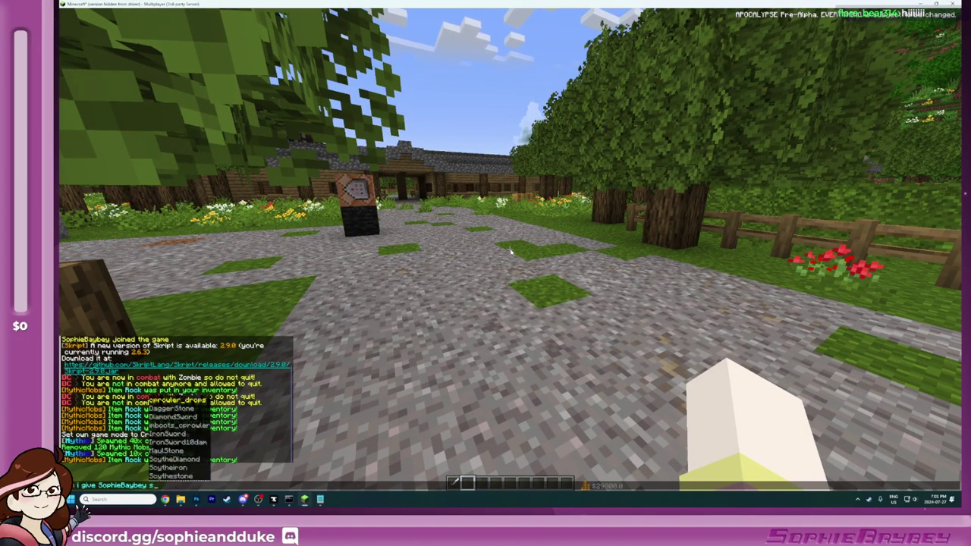
Step: Add a Slingshot to the inventory with the item give command, plus a Rock as its ammunition
{"action": "type", "text": "lingshot"}
{"action": "key", "text": "Return"}
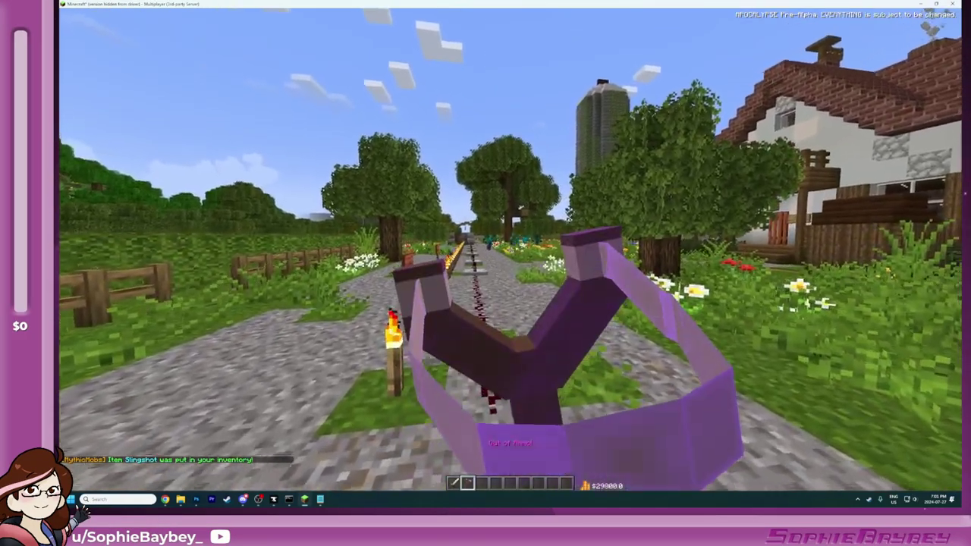
{"action": "key", "text": "t"}
{"action": "key", "text": "Up"}
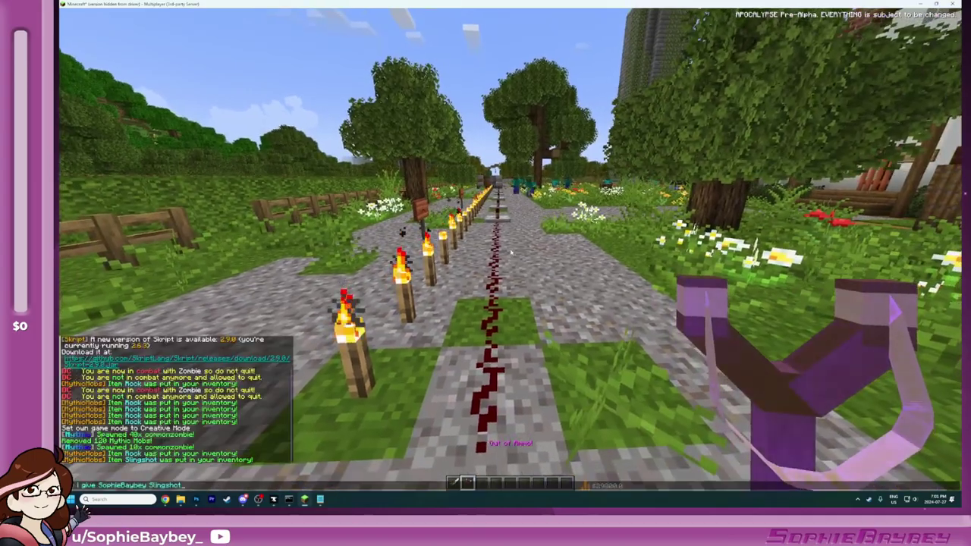
{"action": "type", "text": "Rock"}
{"action": "key", "text": "Return"}
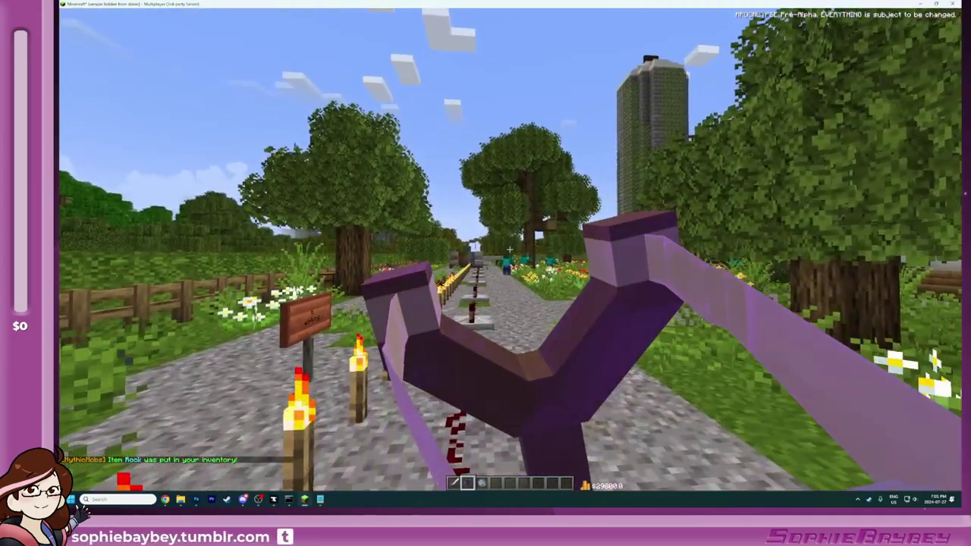
Step: Shoot the rock from the slingshot at the zombies down the road, moving along the torches
{"action": "right_click", "coordinate": [509, 250]}
{"action": "key", "text": "w"}
{"action": "key", "text": "a"}
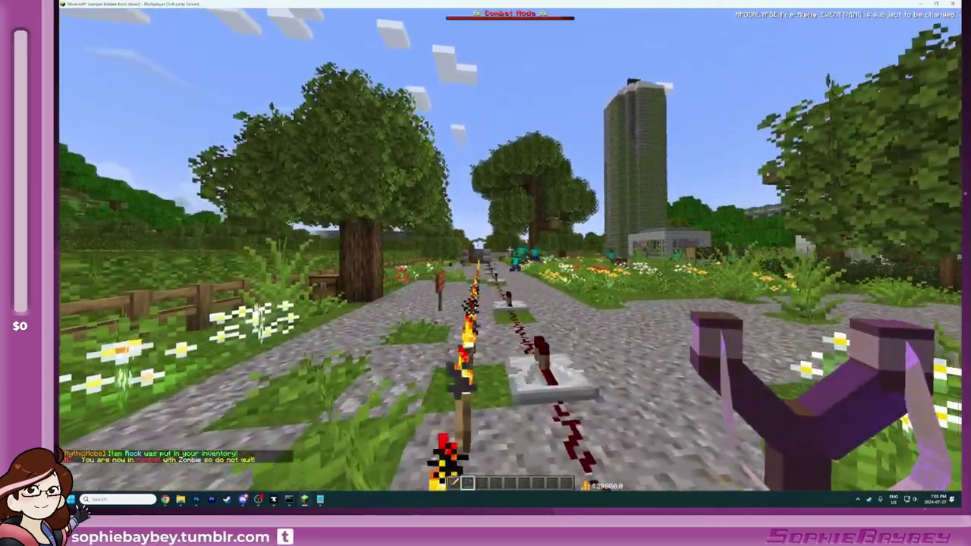
{"action": "key", "text": "s"}
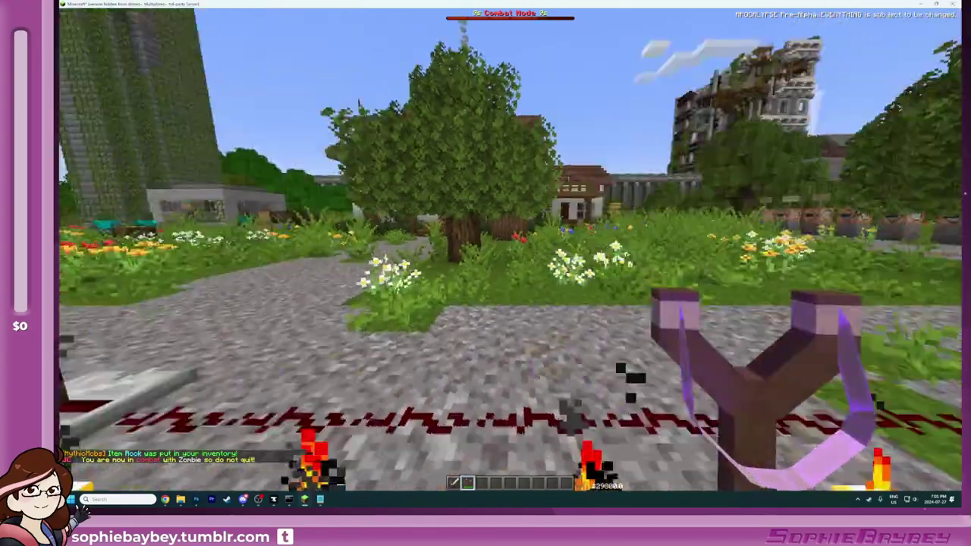
Step: Walk up the road to the standing command block, check the inventory, and activate the block to teleport to the dark End area
{"action": "key", "text": "w"}
{"action": "scroll", "coordinate": [510, 249], "scroll_direction": "down", "scroll_amount": 1}
{"action": "key", "text": "w"}
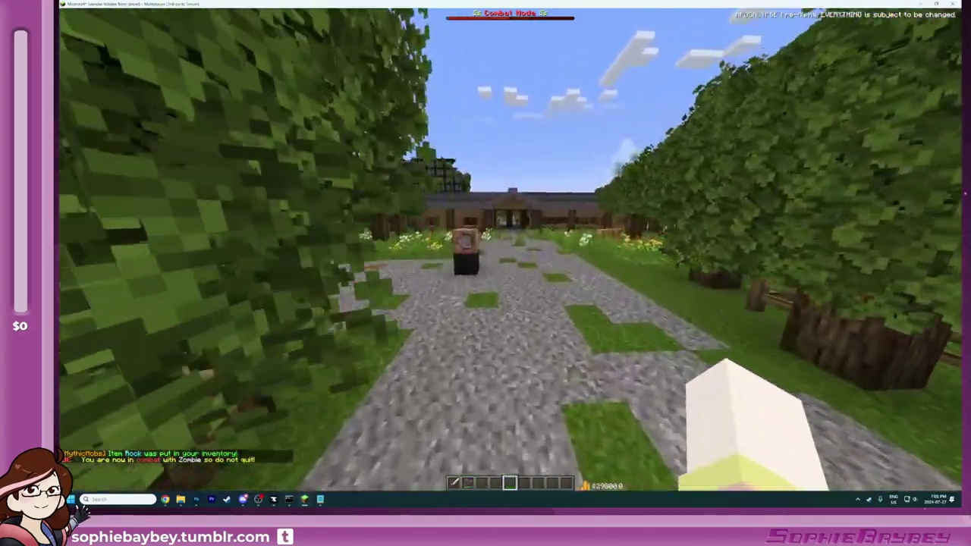
{"action": "key", "text": "e"}
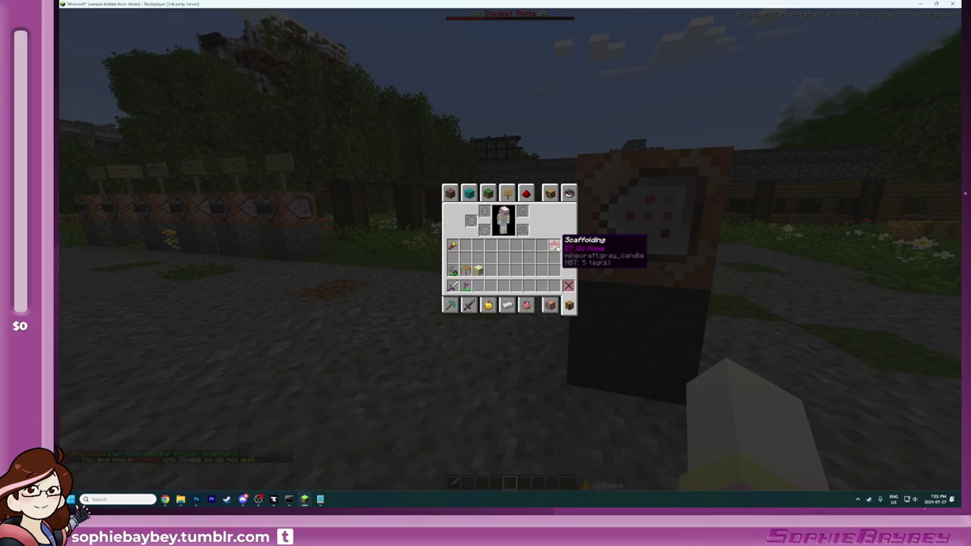
{"action": "key", "text": "e"}
{"action": "key", "text": "w"}
{"action": "right_click", "coordinate": [509, 249]}
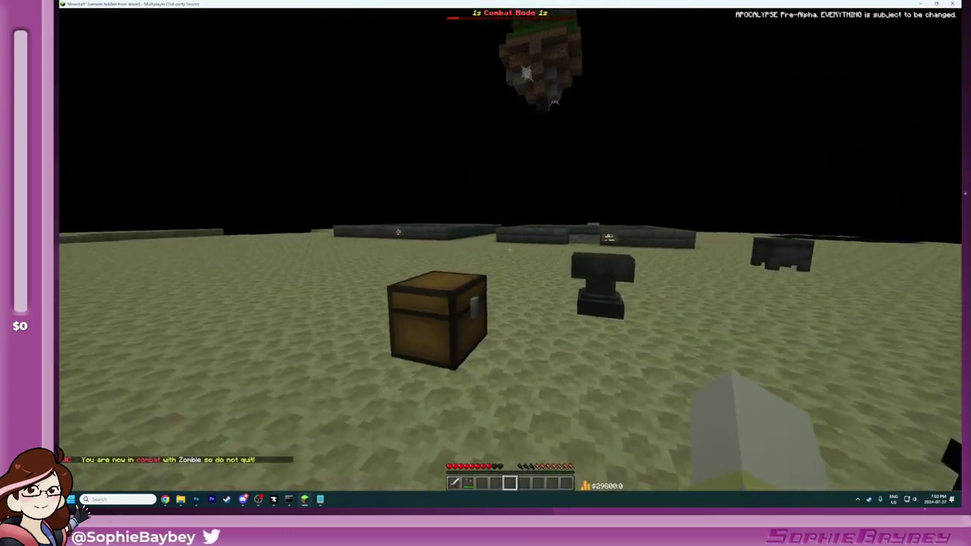
{"action": "key", "text": "w"}
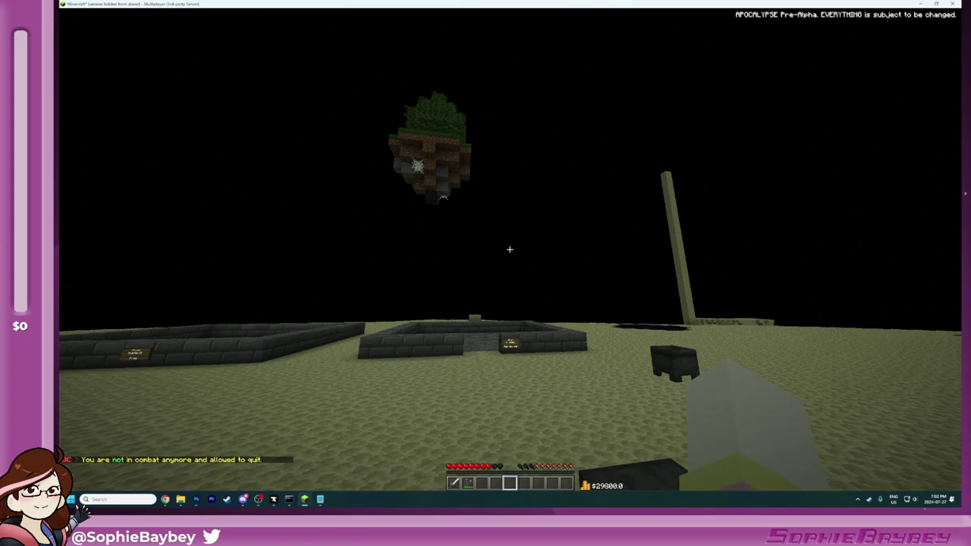
Step: Switch to File Explorer, check the item textures folder and the custom UI models folder, and return to the game
{"action": "key", "text": "alt+Tab"}
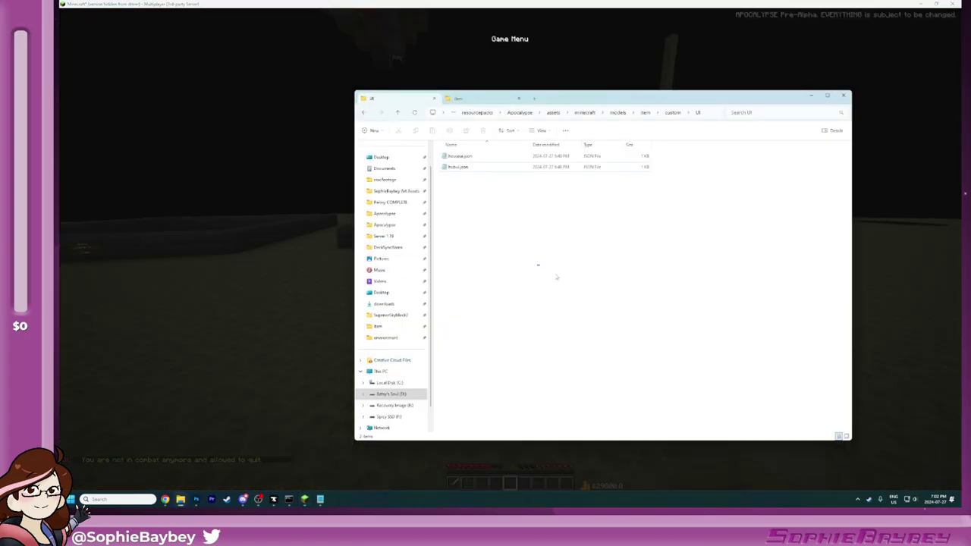
{"action": "left_click", "coordinate": [479, 98]}
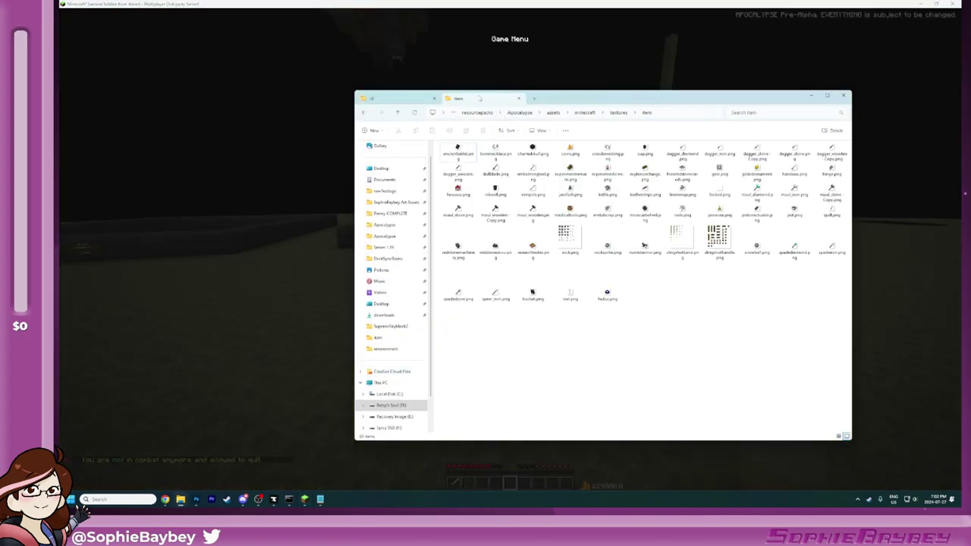
{"action": "left_click", "coordinate": [402, 99]}
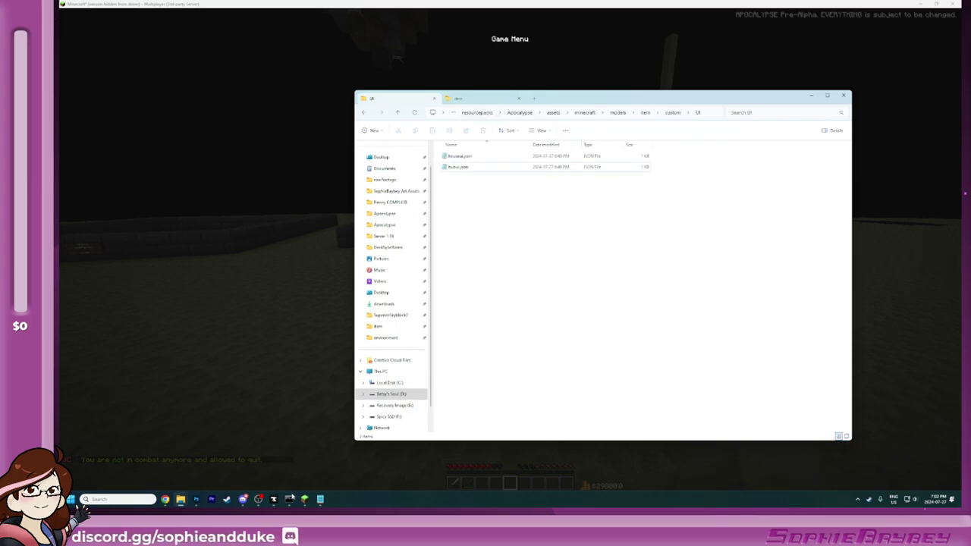
{"action": "left_click", "coordinate": [277, 357]}
{"action": "key", "text": "Escape"}
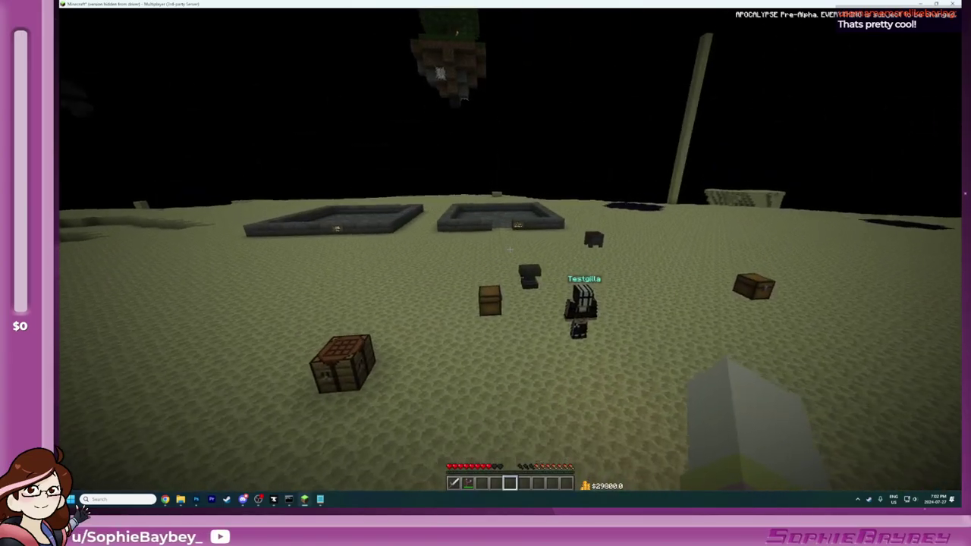
Step: Walk past the stone-walled plots to the dark block structure and inspect the contents of the ender chest beside it
{"action": "key", "text": "w"}
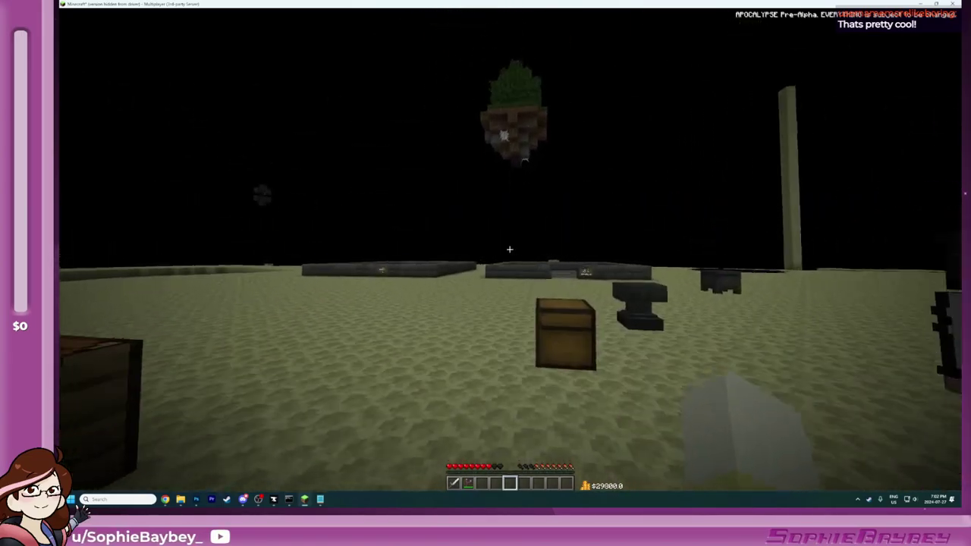
{"action": "key", "text": "w"}
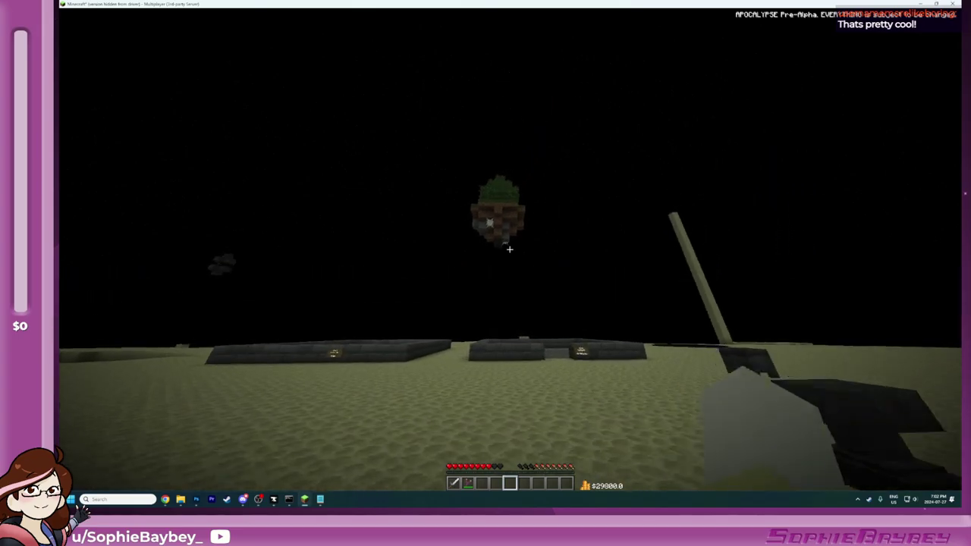
{"action": "key", "text": "w"}
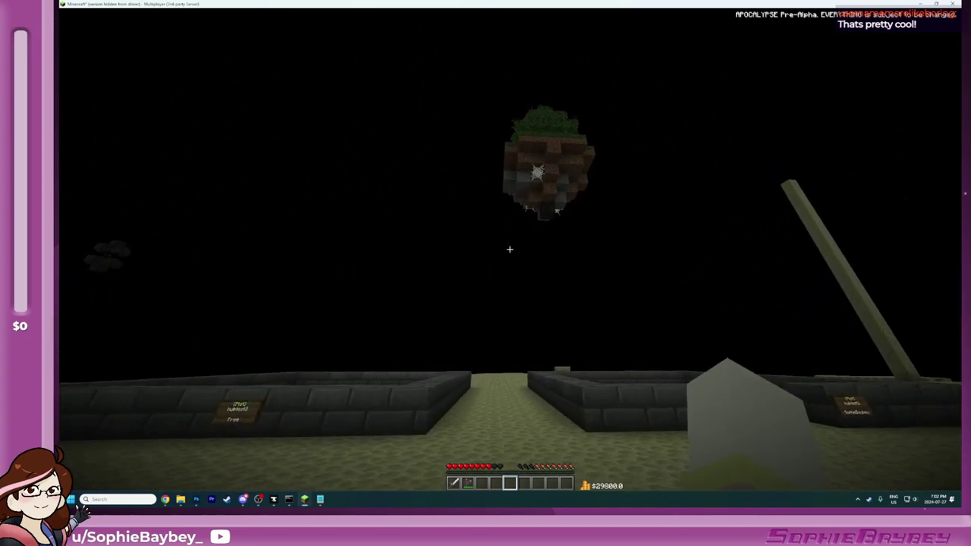
{"action": "key", "text": "w"}
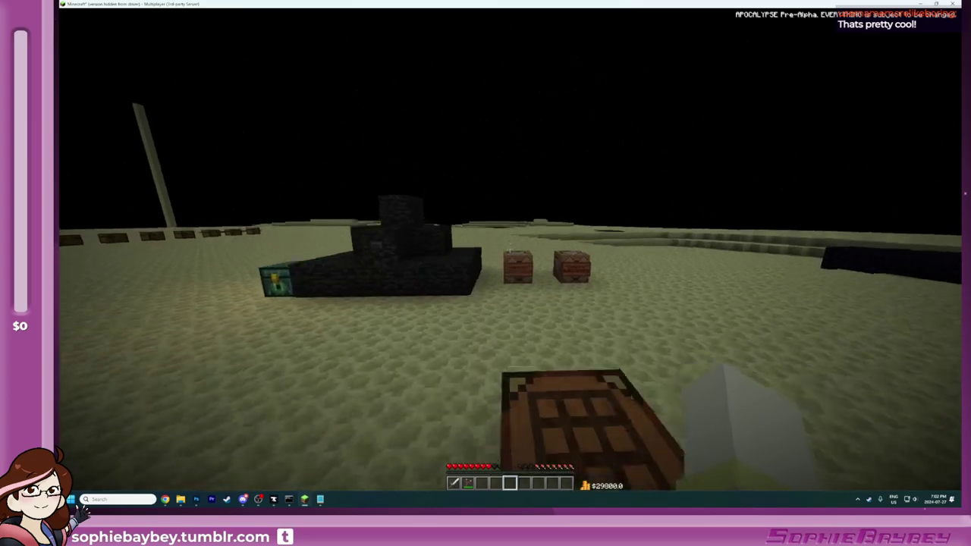
{"action": "key", "text": "w"}
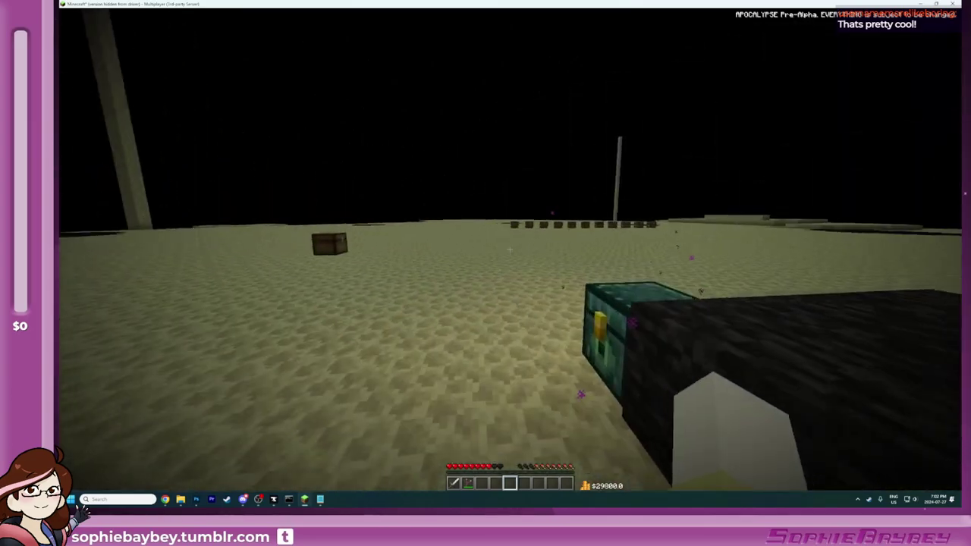
{"action": "right_click", "coordinate": [510, 249]}
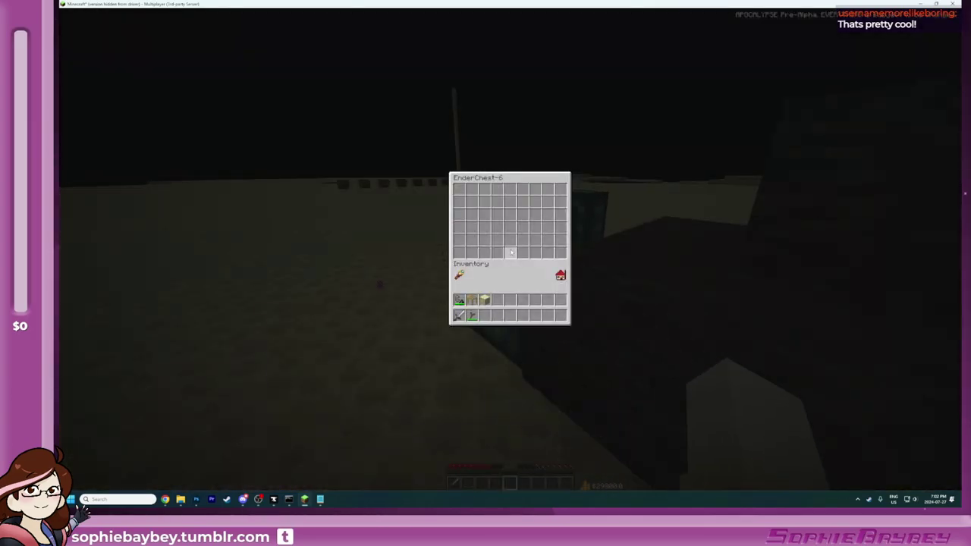
{"action": "key", "text": "Escape"}
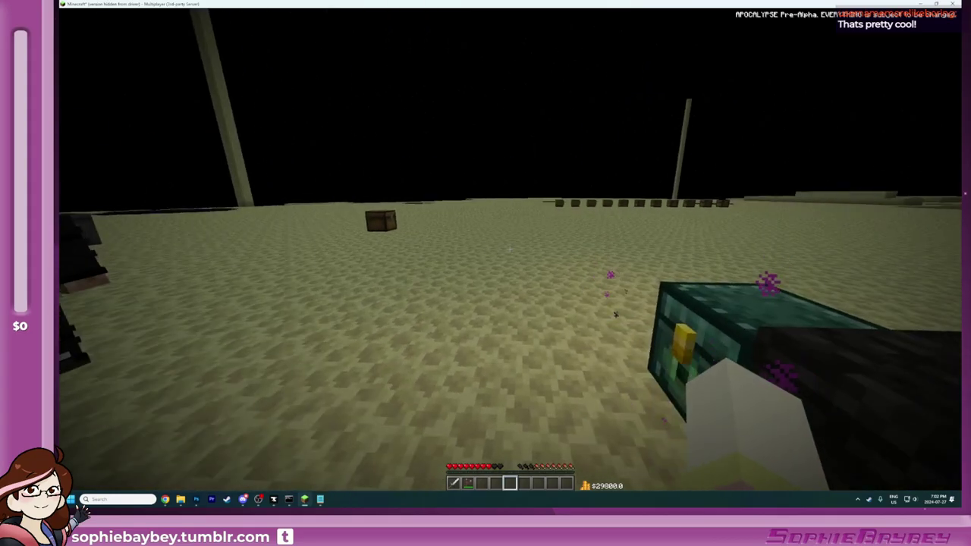
Step: Go to the row of labelled loot chests, look inside one of the food chests, and head back toward the ender chest
{"action": "key", "text": "w"}
{"action": "key", "text": "w"}
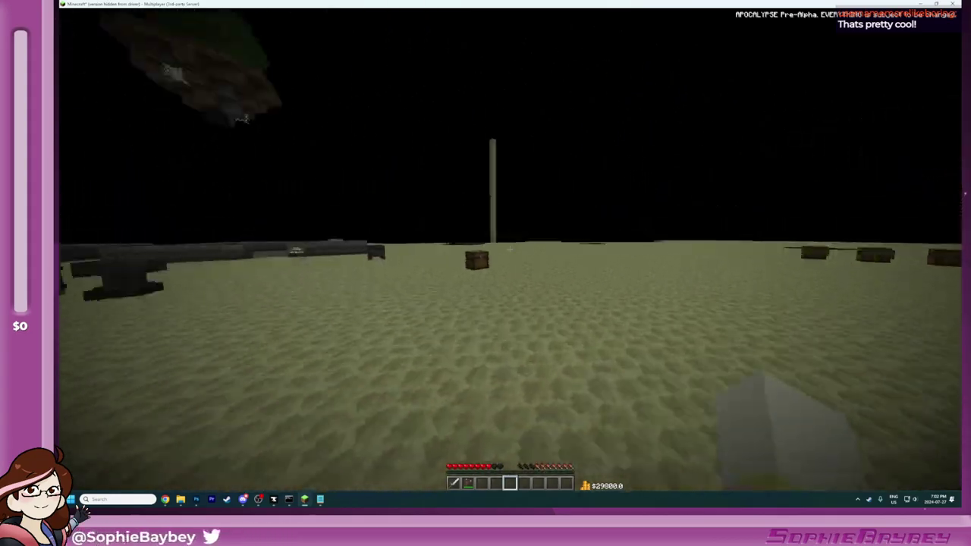
{"action": "key", "text": "w"}
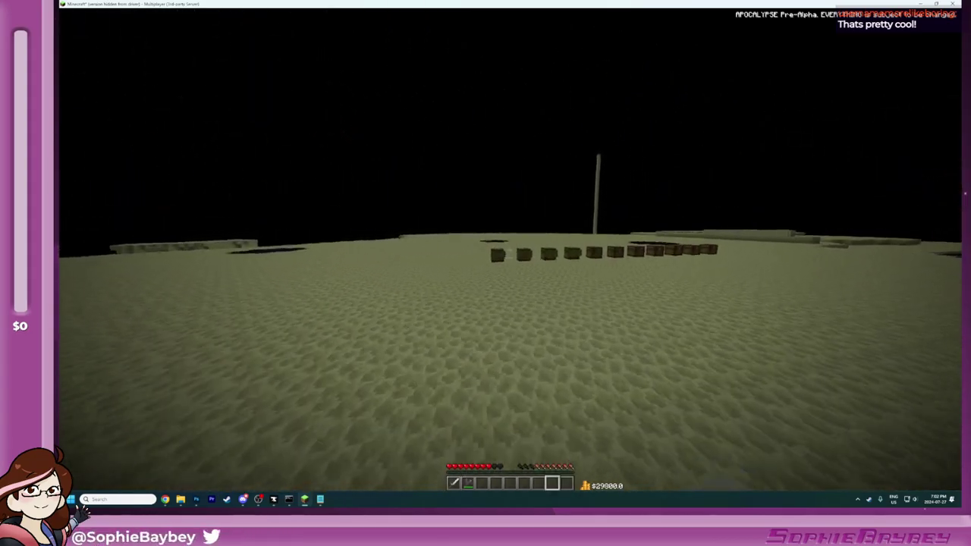
{"action": "key", "text": "w"}
{"action": "right_click", "coordinate": [508, 249]}
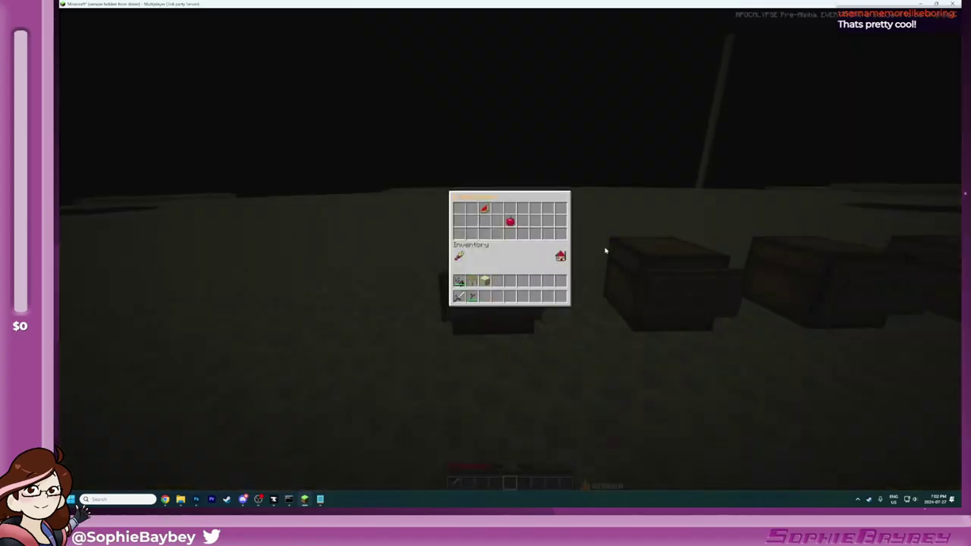
{"action": "key", "text": "Escape"}
{"action": "key", "text": "w"}
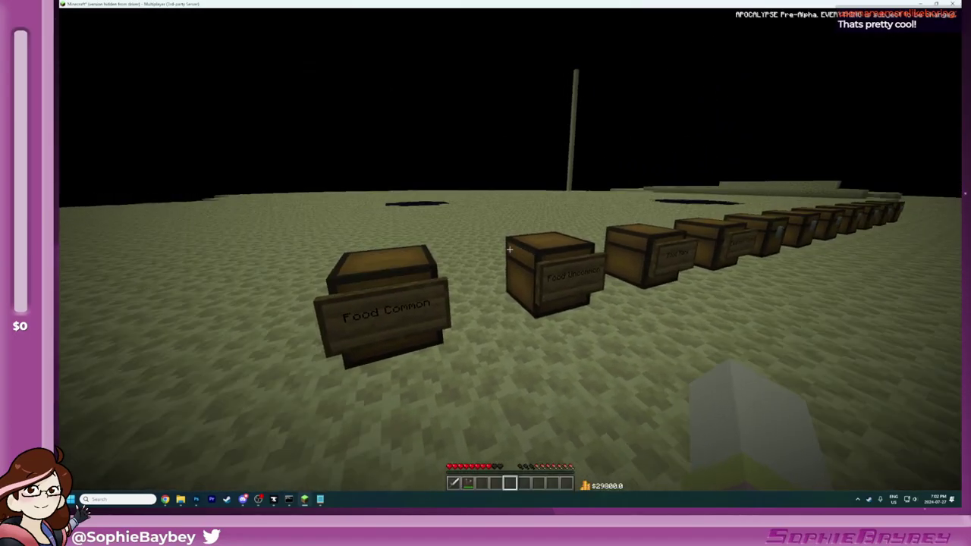
{"action": "key", "text": "w"}
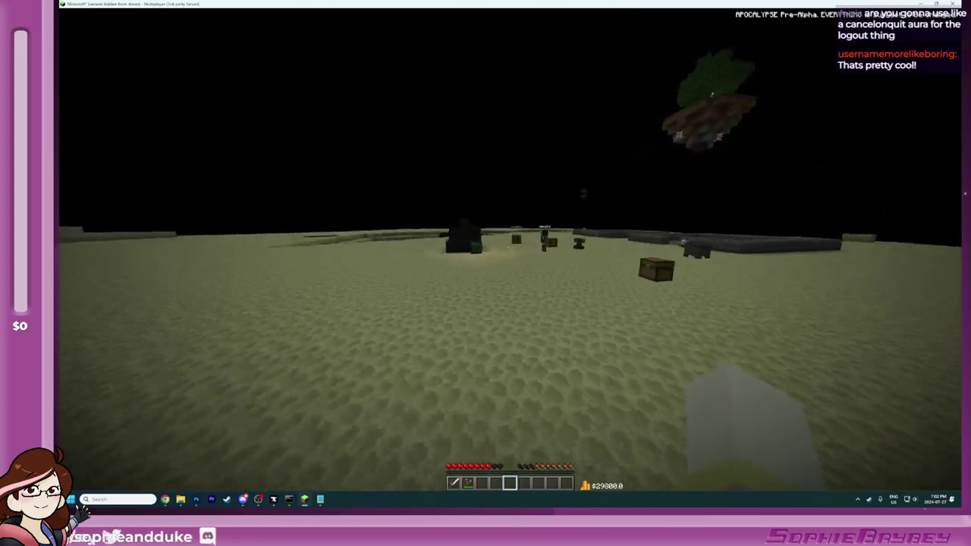
Step: Walk to the dark block structure by the ender chest, climb onto it, and look over the command blocks beside it
{"action": "key", "text": "w"}
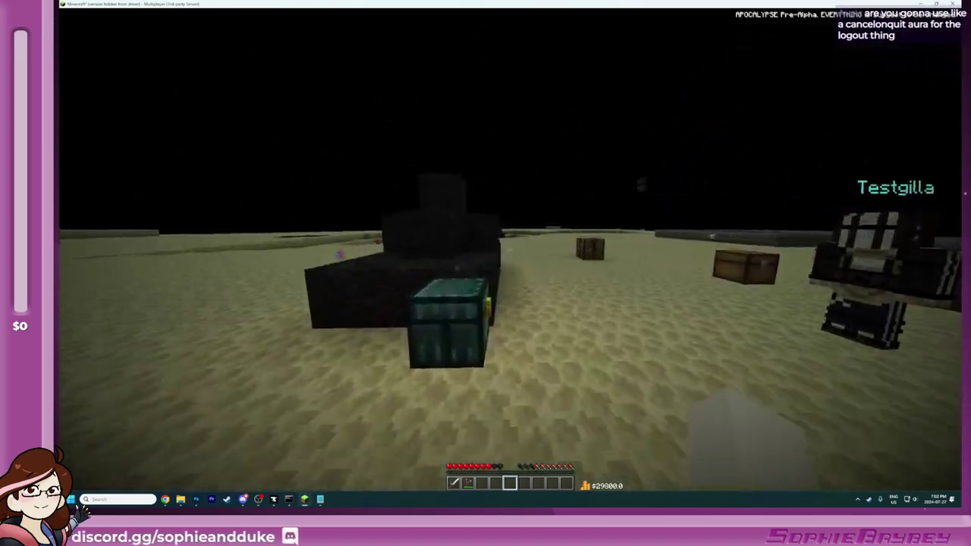
{"action": "key", "text": "w"}
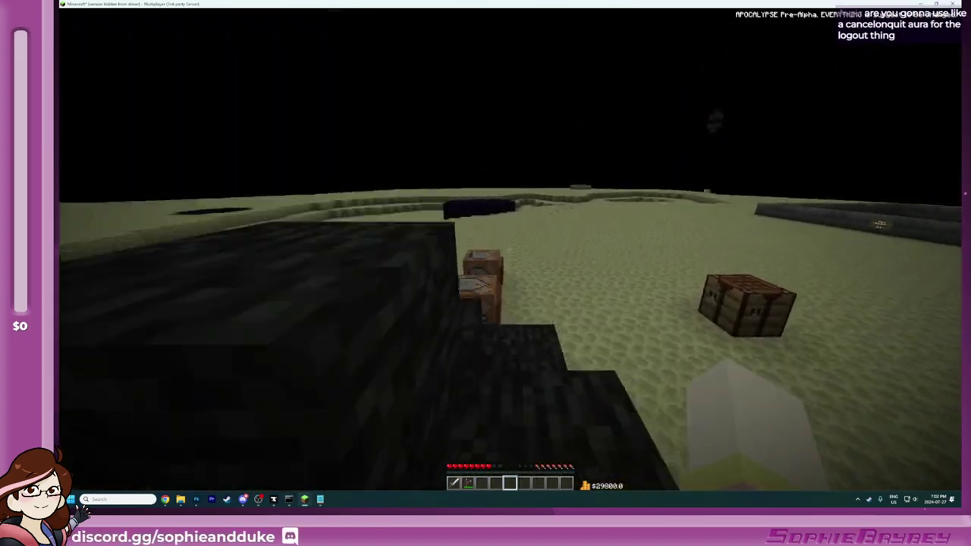
{"action": "key", "text": "a"}
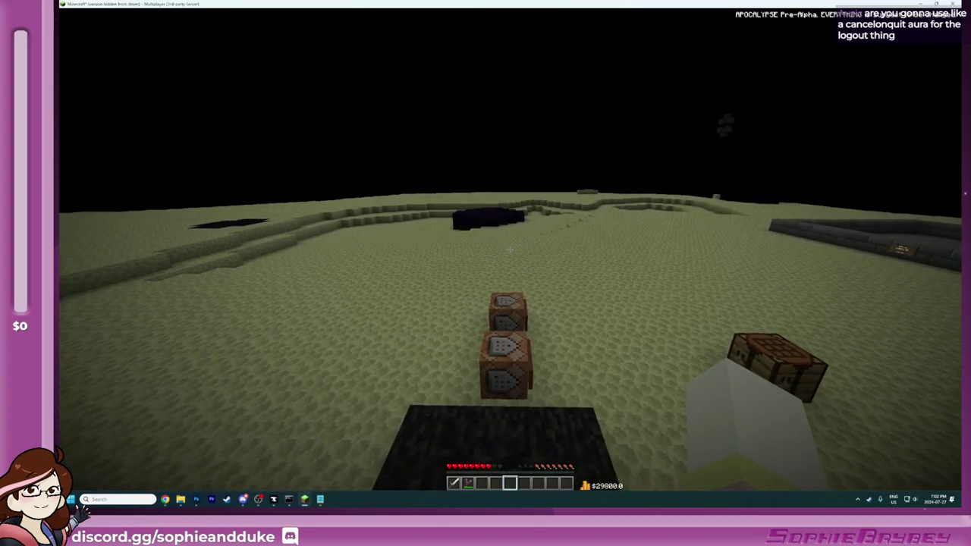
{"action": "key", "text": "w"}
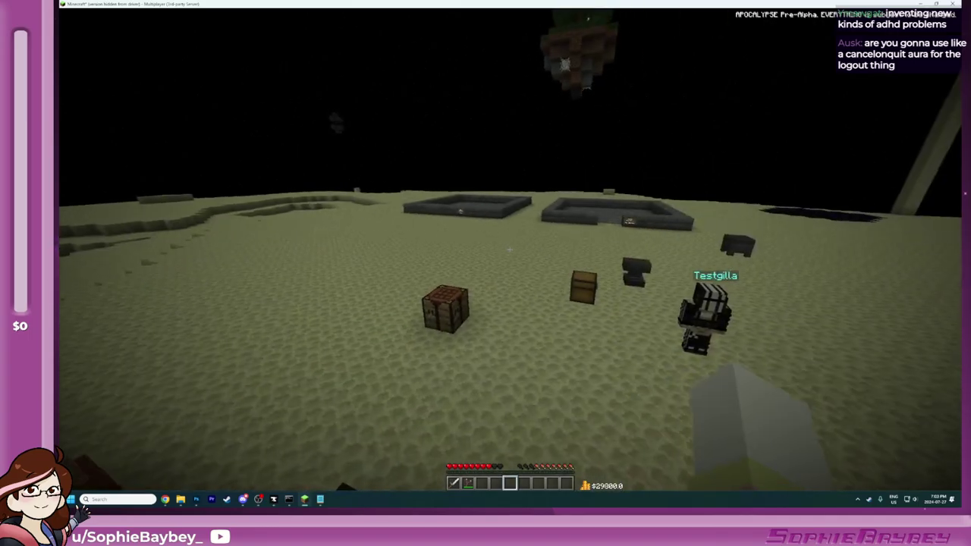
{"action": "key", "text": "w"}
{"action": "key", "text": "w"}
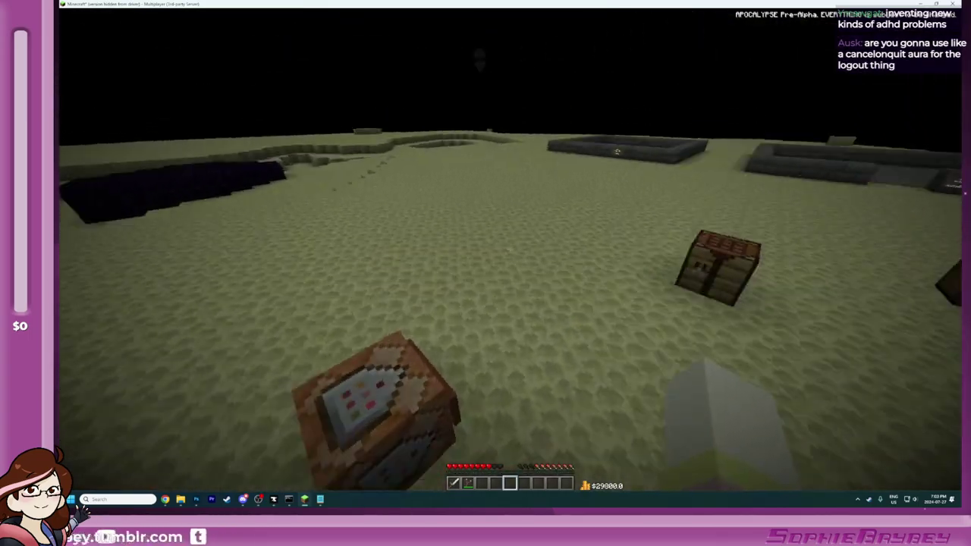
{"action": "key", "text": "w"}
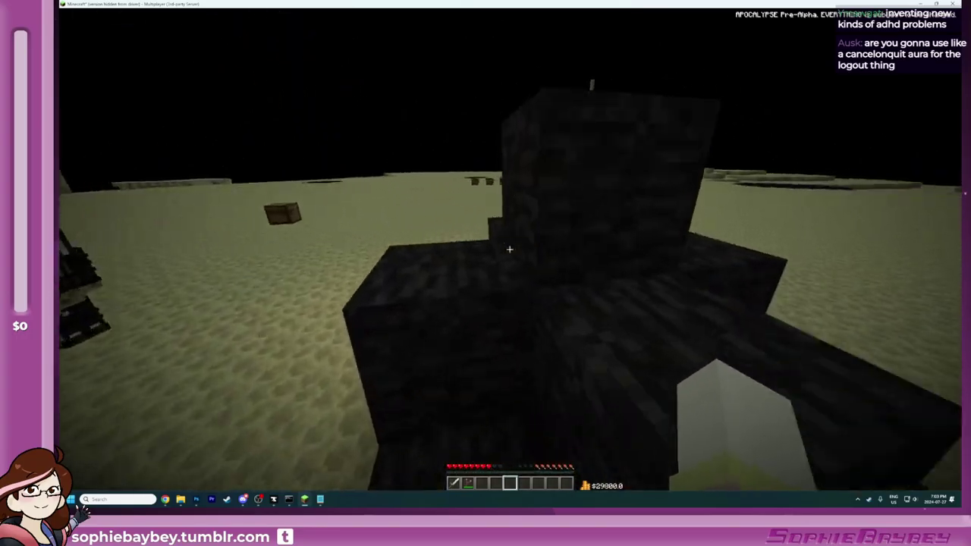
Step: Jump over the dark block structure and circle it, looking at the ender chest, the anvil and the standing character
{"action": "key", "text": "space"}
{"action": "key", "text": "w"}
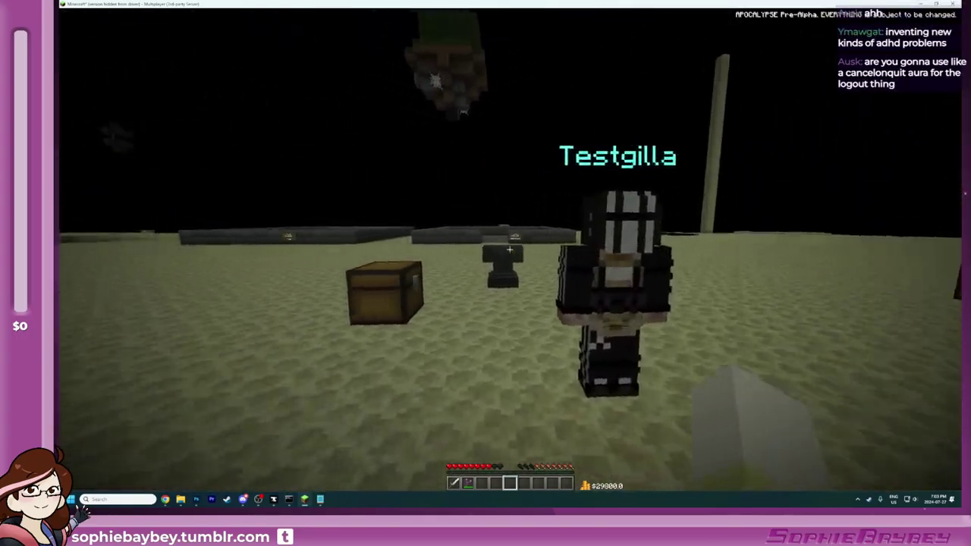
{"action": "key", "text": "a"}
{"action": "key", "text": "w"}
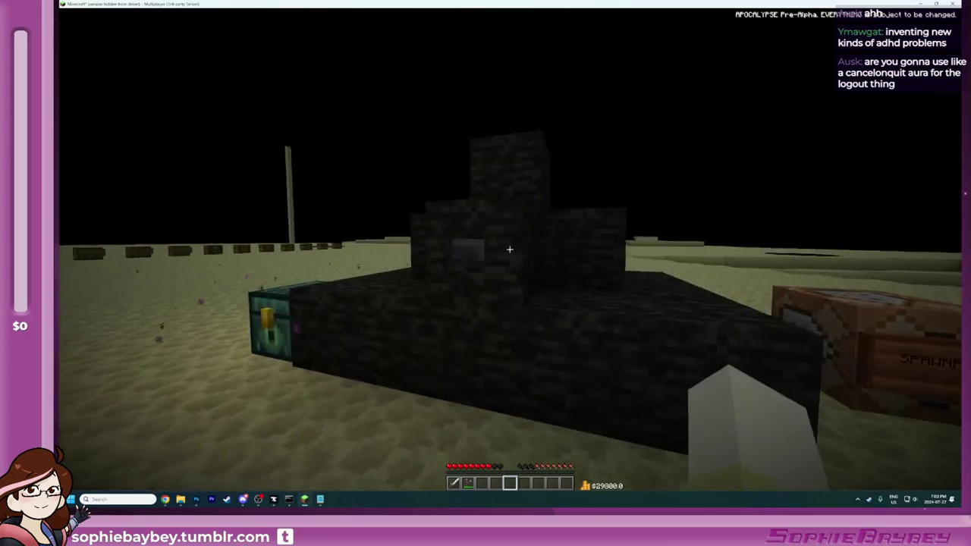
{"action": "key", "text": "a"}
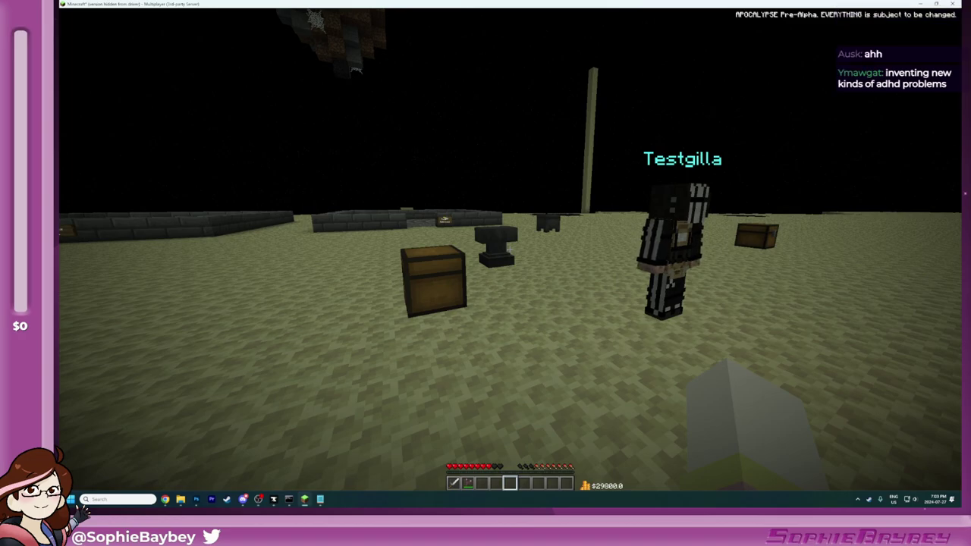
{"action": "key", "text": "a"}
Step: Return to the game from File Explorer, check the EnderPlus update notice in chat, and decline opening its website link
{"action": "key", "text": "alt+Tab"}
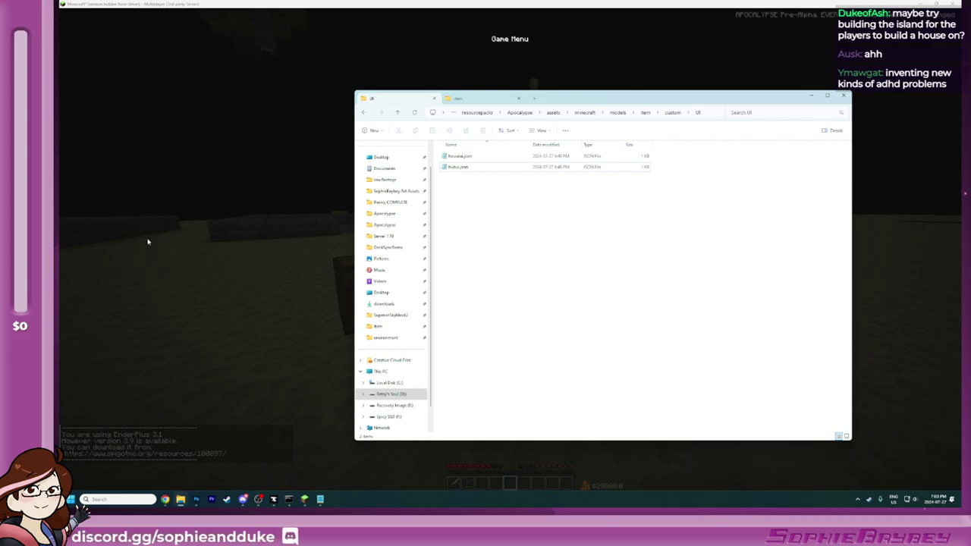
{"action": "left_click", "coordinate": [147, 241]}
{"action": "key", "text": "Escape"}
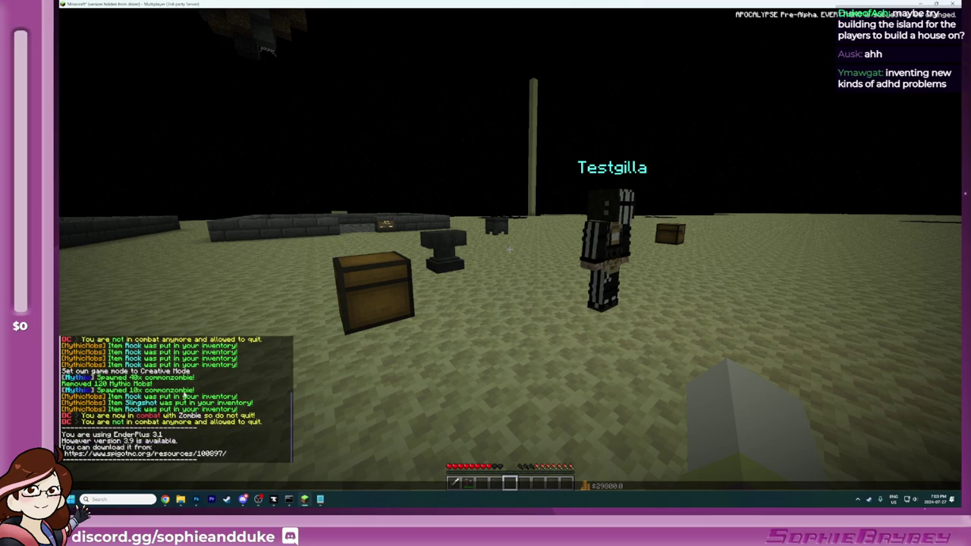
{"action": "left_click", "coordinate": [148, 454]}
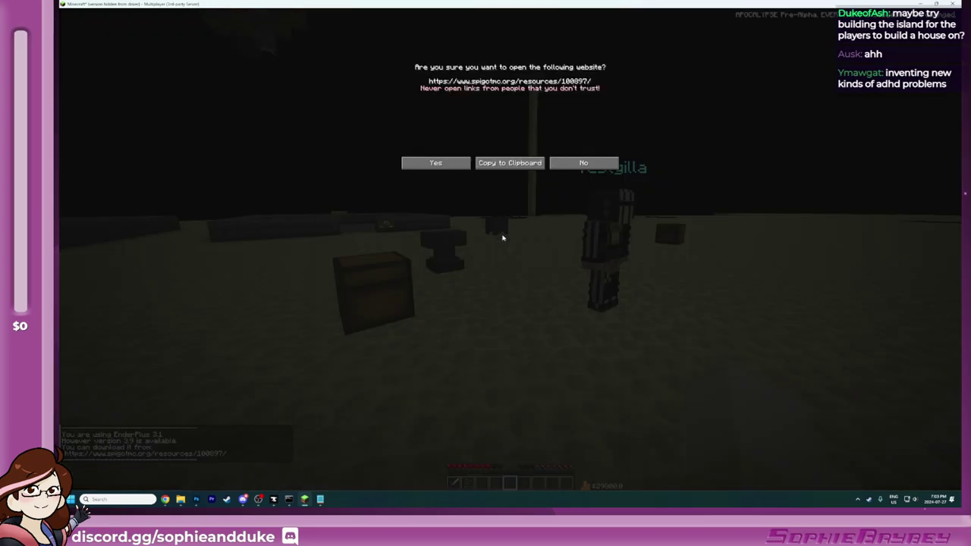
{"action": "left_click", "coordinate": [569, 163]}
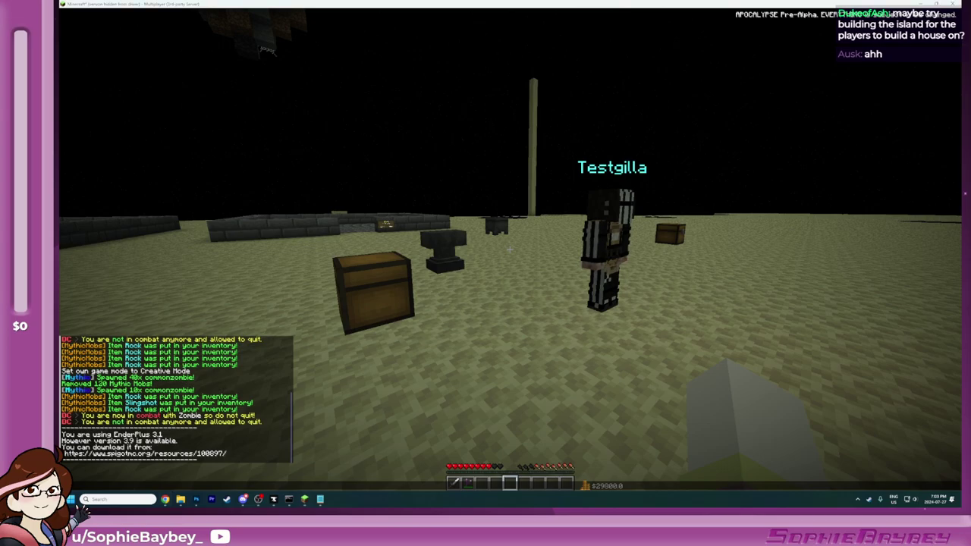
Step: Switch to File Explorer, go to the EnderPlus folder inside the Apocalypse server's plugins folder, and open config.yml in Notepad++
{"action": "key", "text": "alt+Tab"}
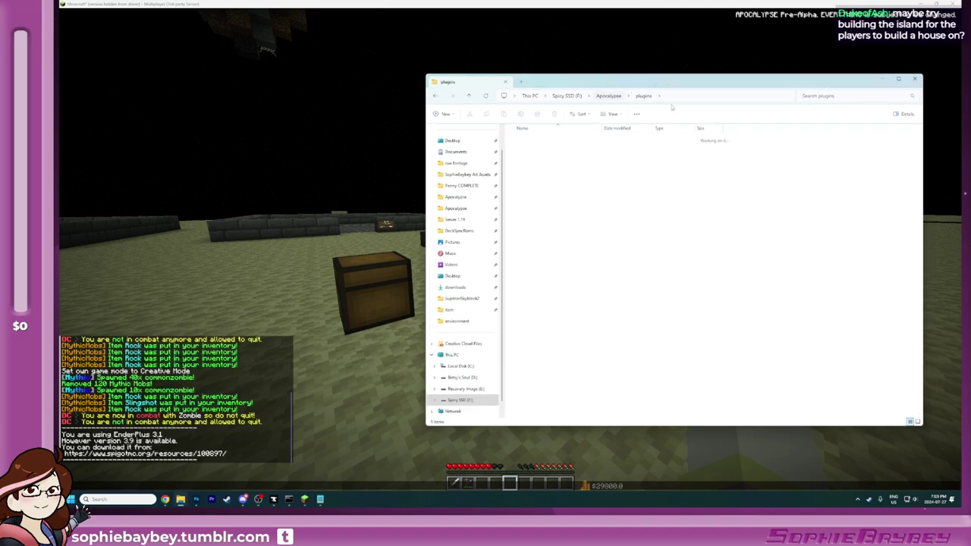
{"action": "left_click_drag", "start_coordinate": [662, 81], "coordinate": [496, 66]}
{"action": "double_click", "coordinate": [379, 191]}
{"action": "key", "text": "e"}
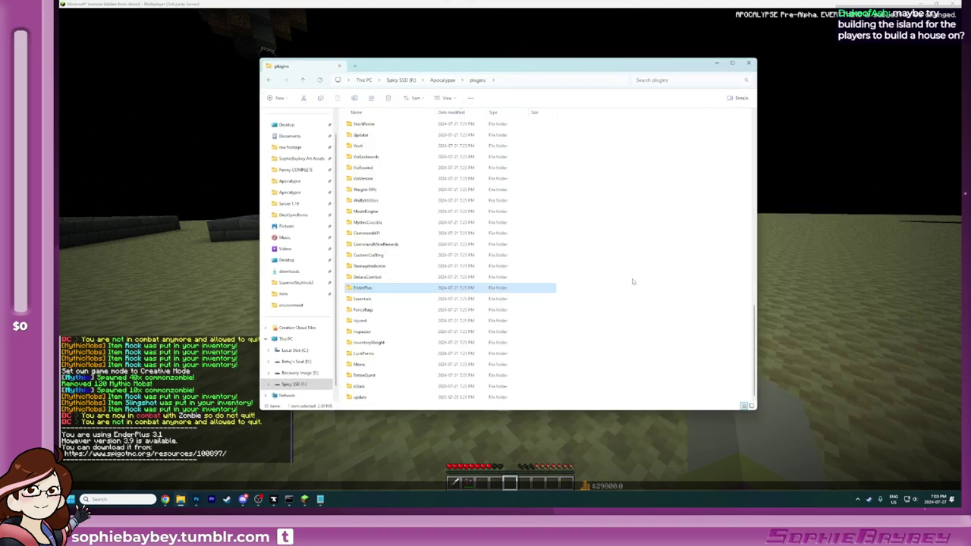
{"action": "double_click", "coordinate": [380, 287]}
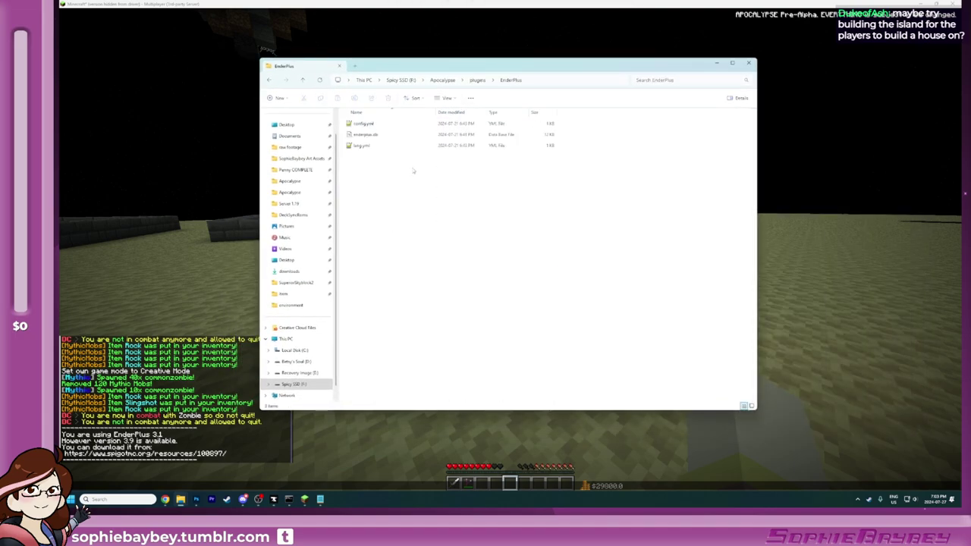
{"action": "double_click", "coordinate": [376, 124]}
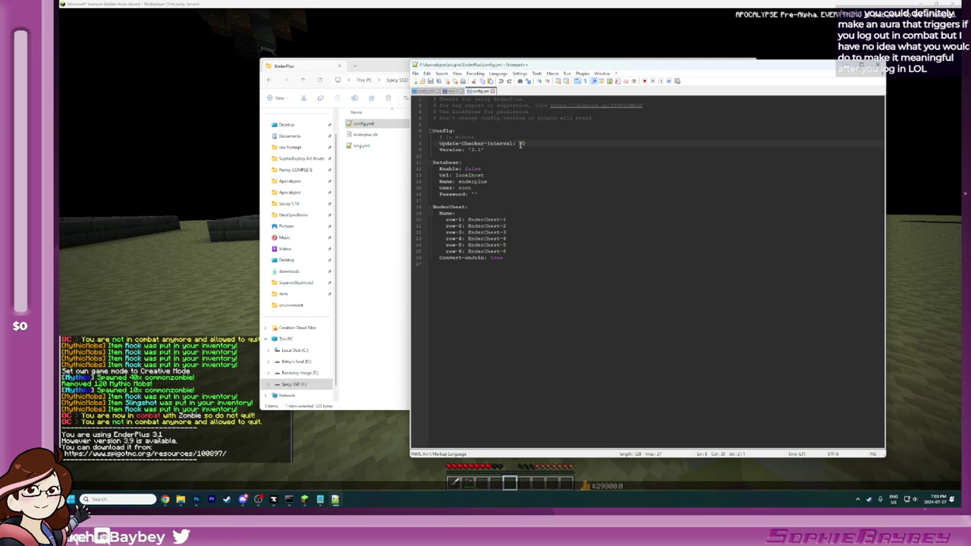
Step: Set Update-Checker-Interval to -1, save config.yml, and close the unsaved scaffolding model file without saving it
{"action": "left_click", "coordinate": [549, 142]}
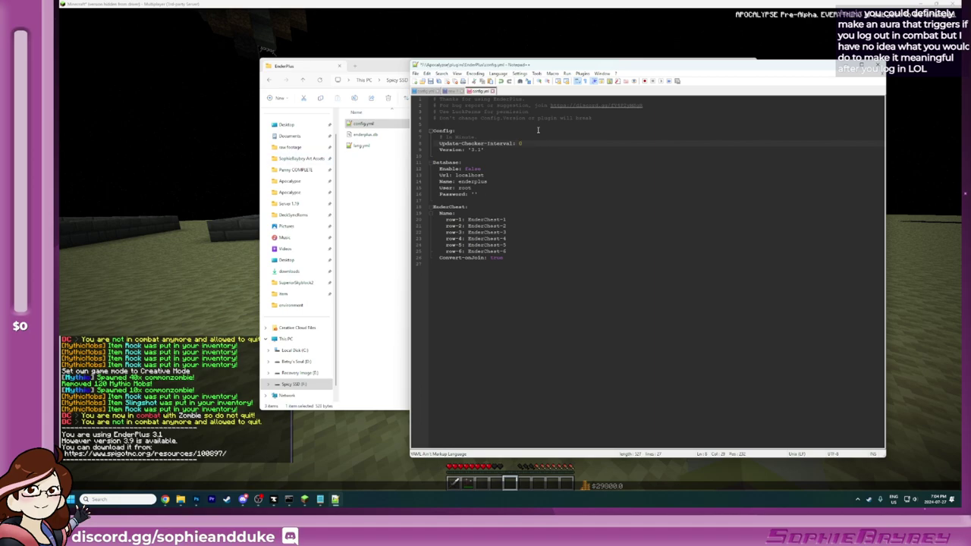
{"action": "key", "text": "ctrl+s"}
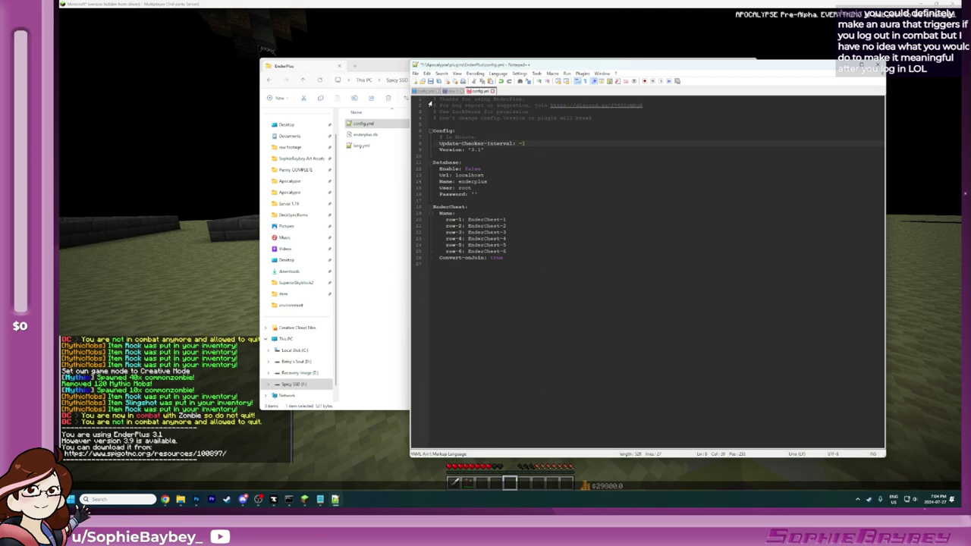
{"action": "left_click", "coordinate": [453, 90]}
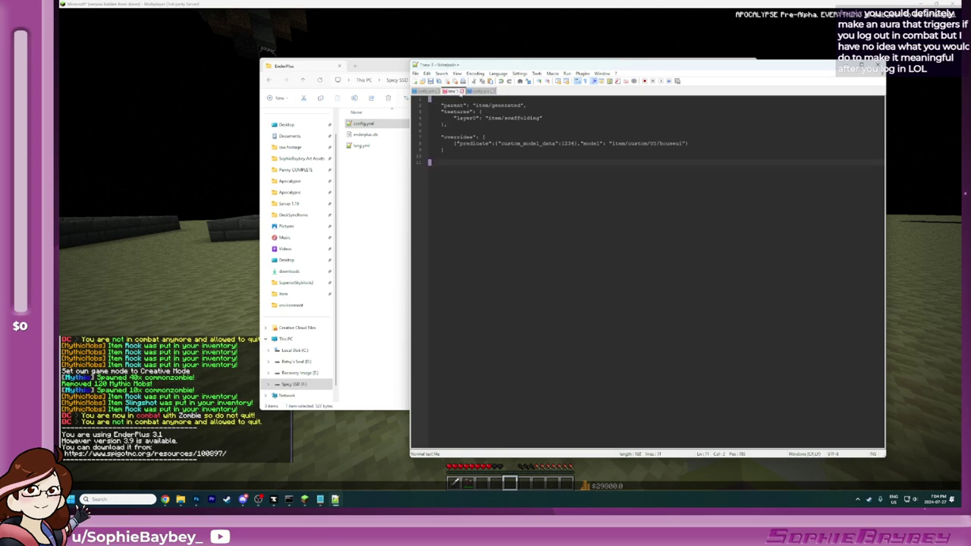
{"action": "left_click", "coordinate": [461, 91]}
{"action": "left_click", "coordinate": [519, 275]}
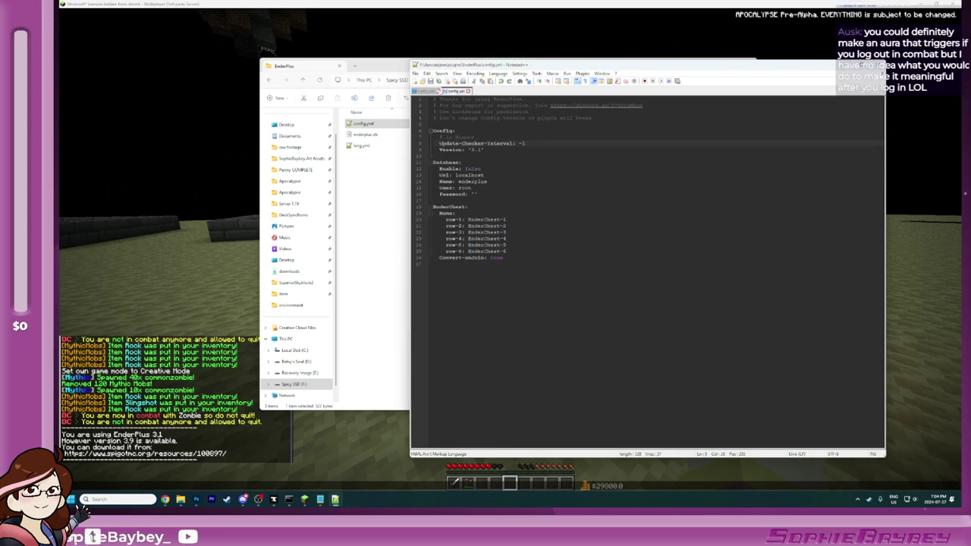
Step: Switch back to the game and reload the EnderPlus plugin with the /enderplus command
{"action": "left_click", "coordinate": [201, 206]}
{"action": "key", "text": "Escape"}
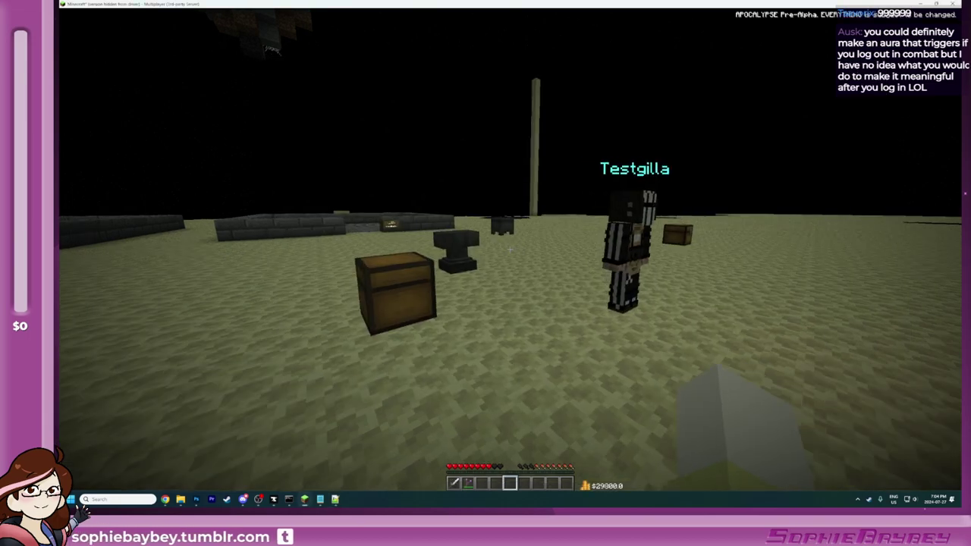
{"action": "type", "text": "/enderplus"}
{"action": "key", "text": "Return"}
{"action": "type", "text": "s"}
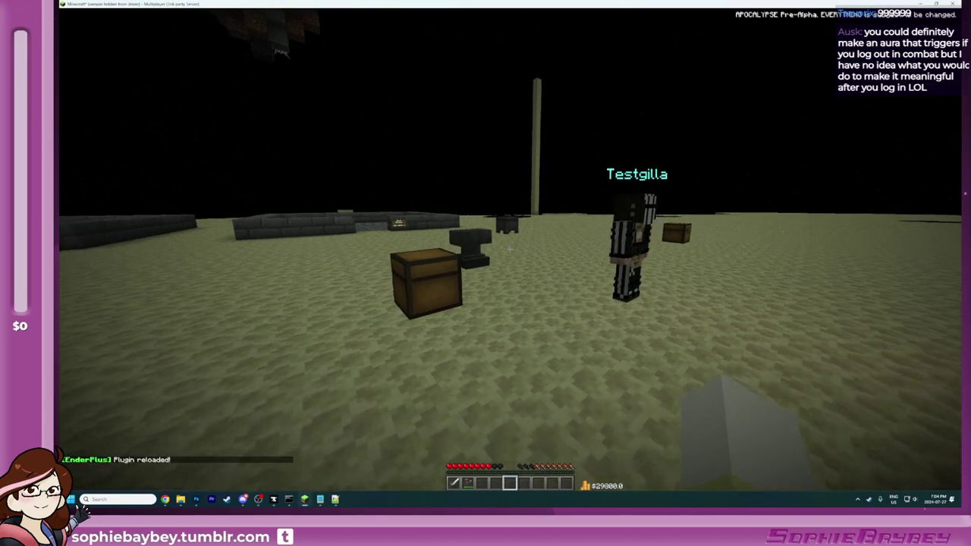
{"action": "type", "text": "/mm"}
{"action": "key", "text": "Escape"}
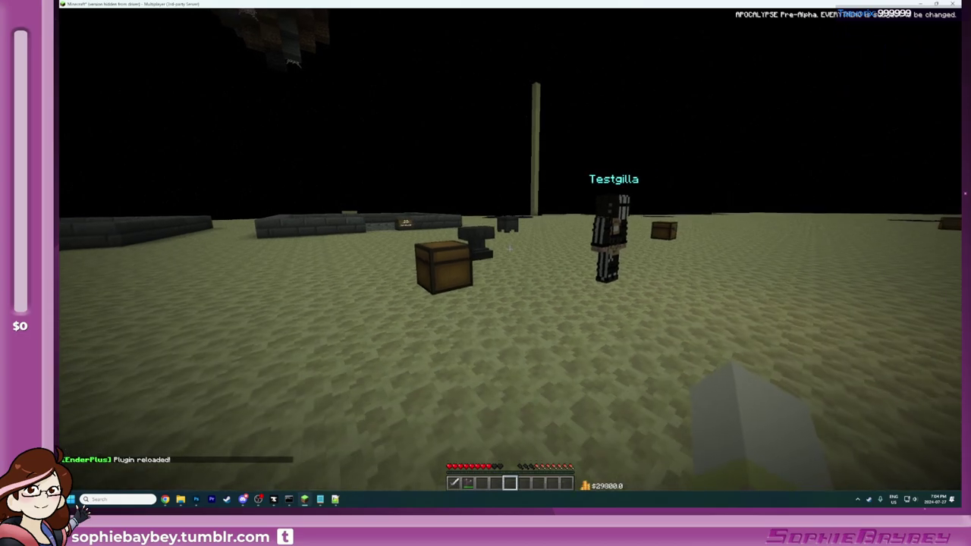
Step: Walk to the ender chest beside the dark block structure, open it to test the reloaded plugin, and close it
{"action": "key", "text": "w"}
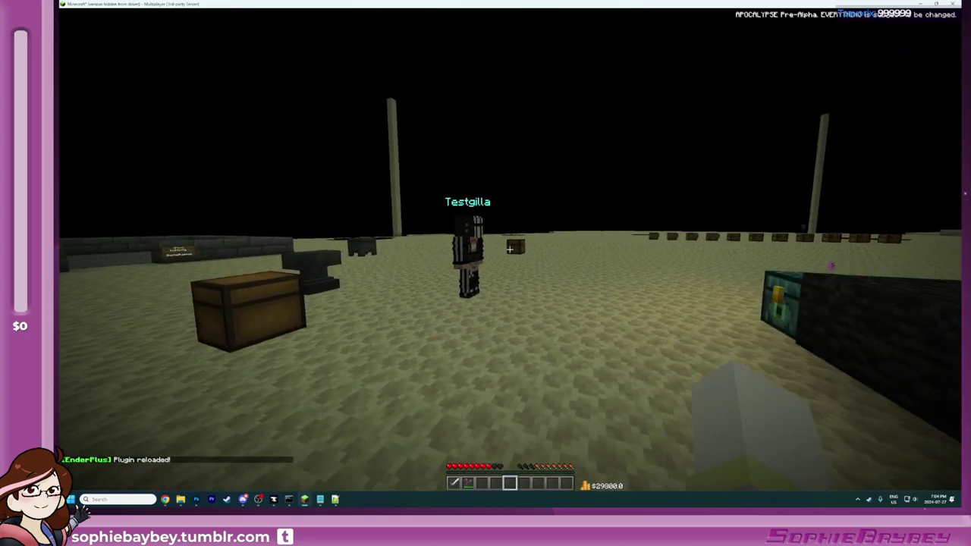
{"action": "key", "text": "d"}
{"action": "key", "text": "w"}
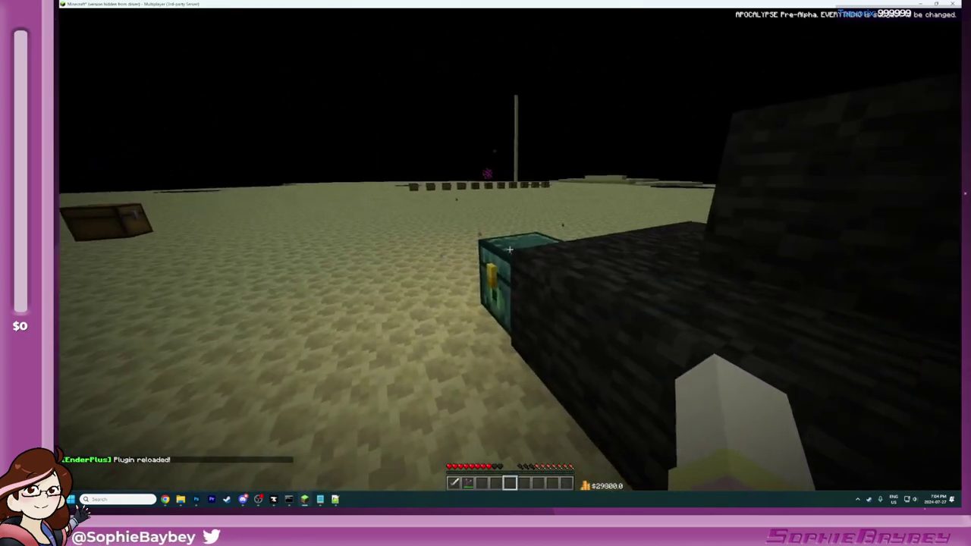
{"action": "right_click", "coordinate": [509, 248]}
{"action": "key", "text": "Escape"}
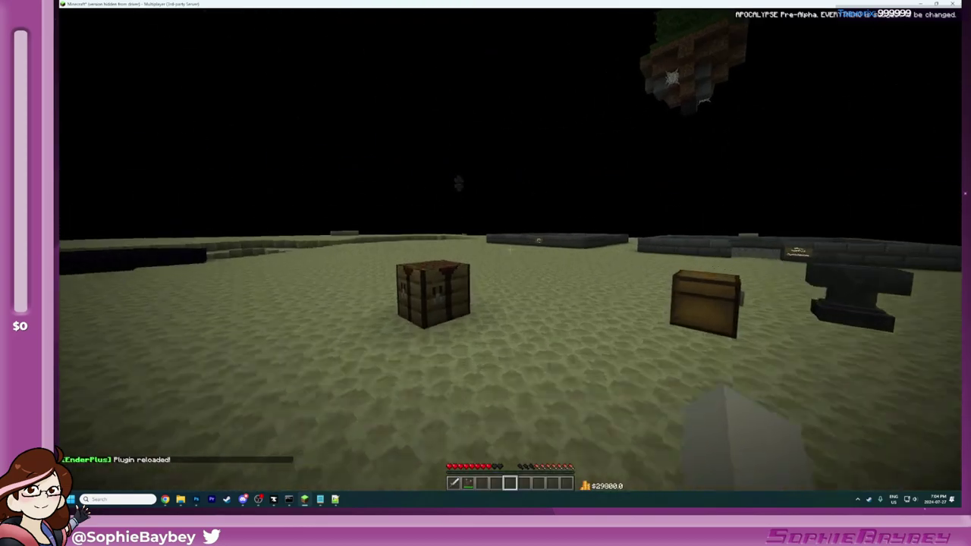
{"action": "key", "text": "d"}
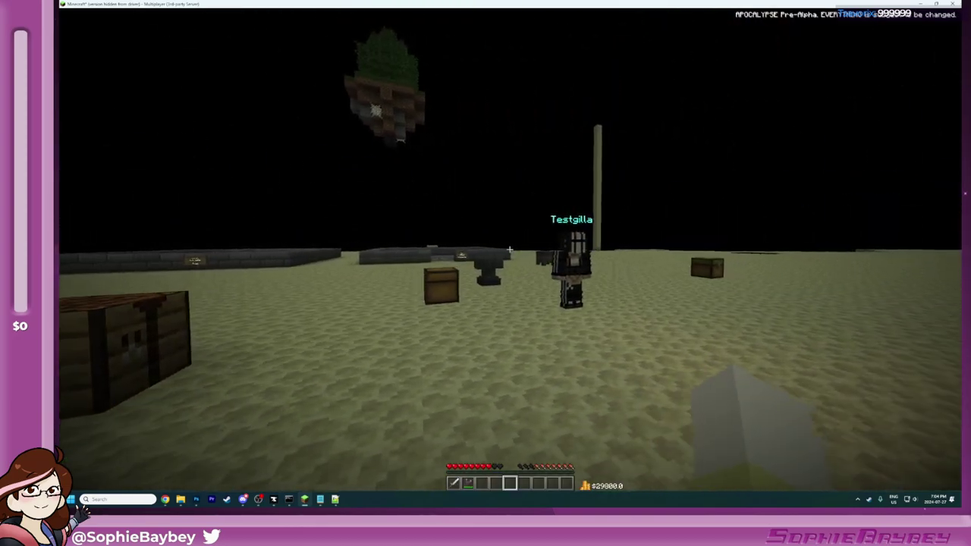
{"action": "key", "text": "a"}
{"action": "key", "text": "d"}
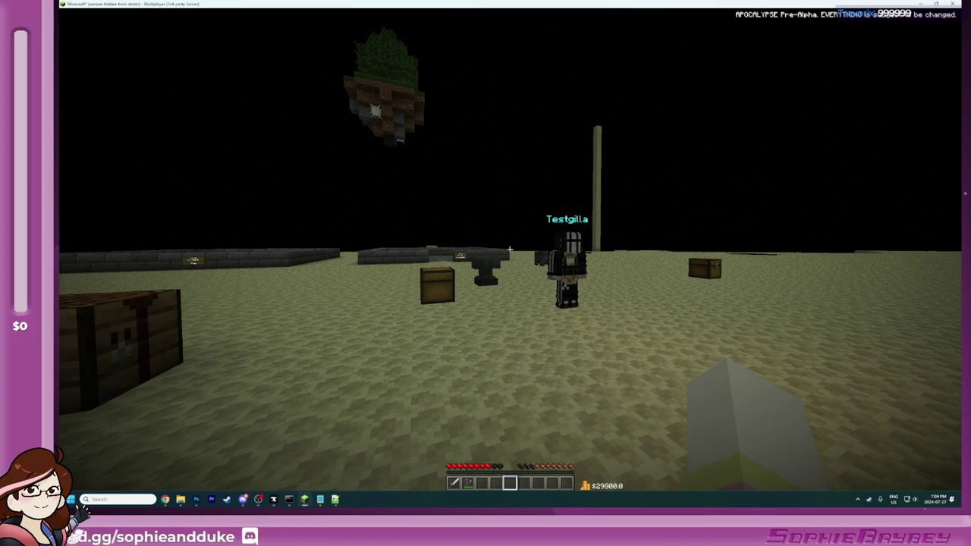
{"action": "key", "text": "a"}
{"action": "key", "text": "w"}
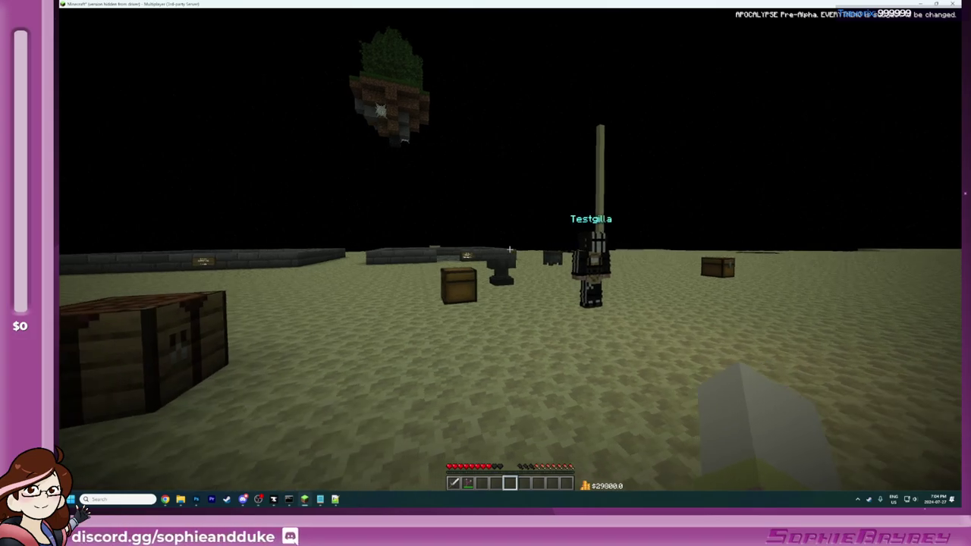
Step: Walk past the chest, climb over the dark block structure, and circle back around the crafting table toward the SPAWNPOINT command block
{"action": "key", "text": "space"}
{"action": "key", "text": "w"}
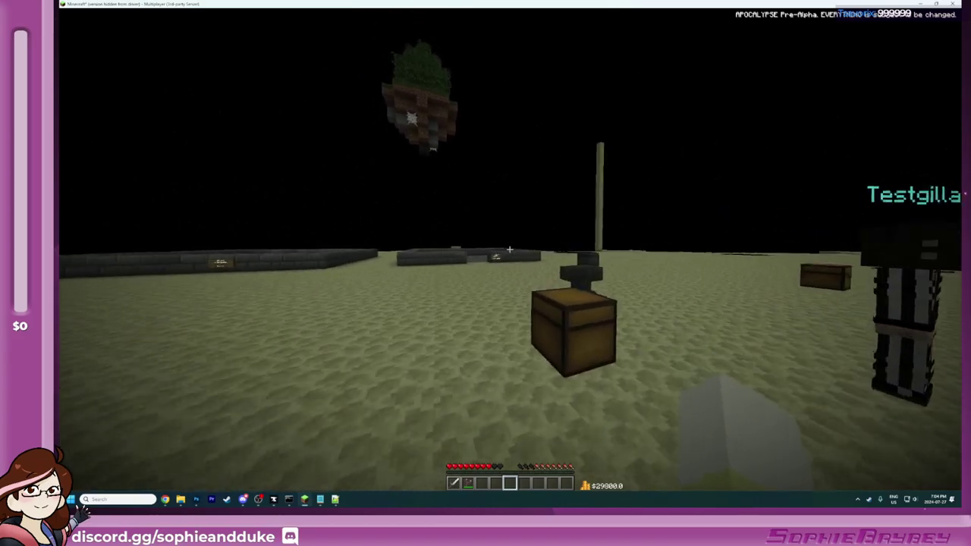
{"action": "scroll", "coordinate": [509, 249], "scroll_direction": "up", "scroll_amount": 1}
{"action": "key", "text": "w"}
{"action": "scroll", "coordinate": [509, 249], "scroll_direction": "down", "scroll_amount": 1}
{"action": "key", "text": "space"}
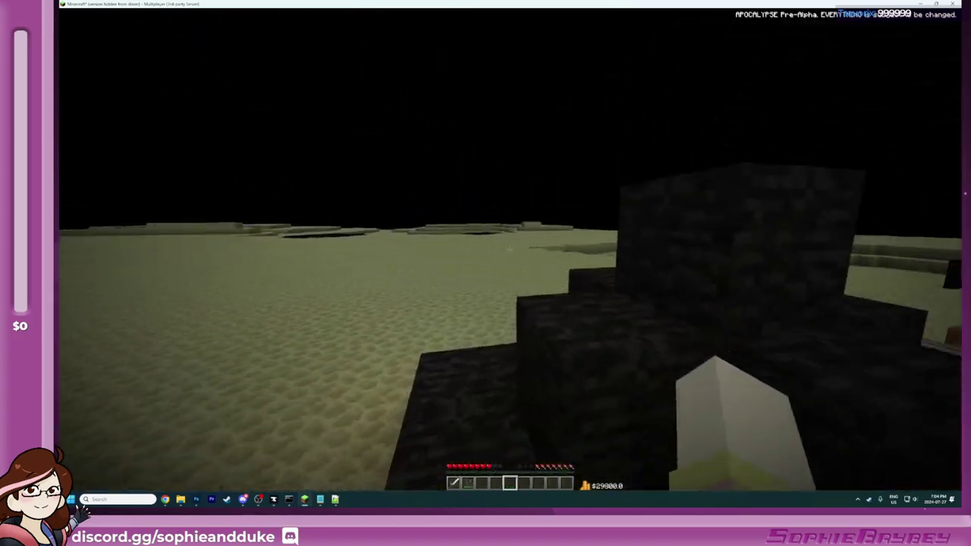
{"action": "key", "text": "w"}
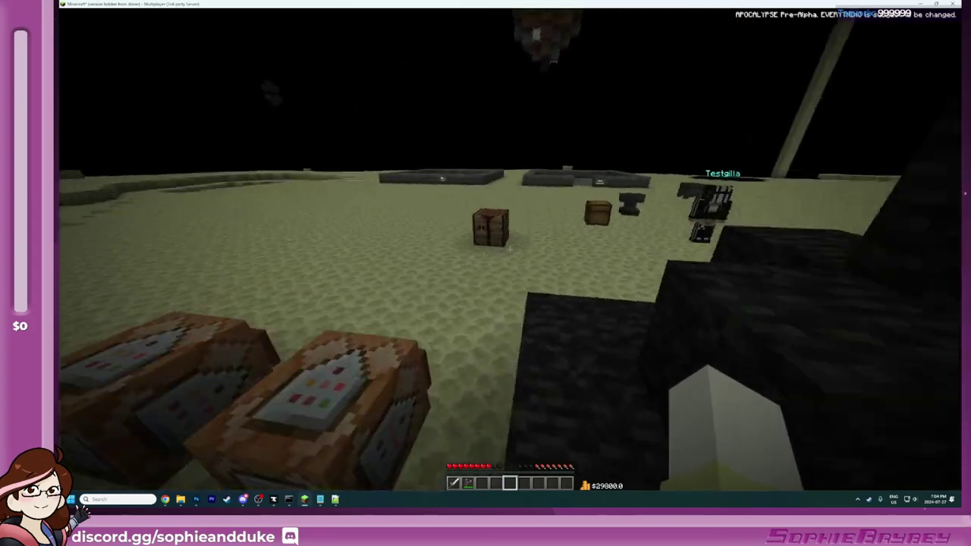
{"action": "key", "text": "w"}
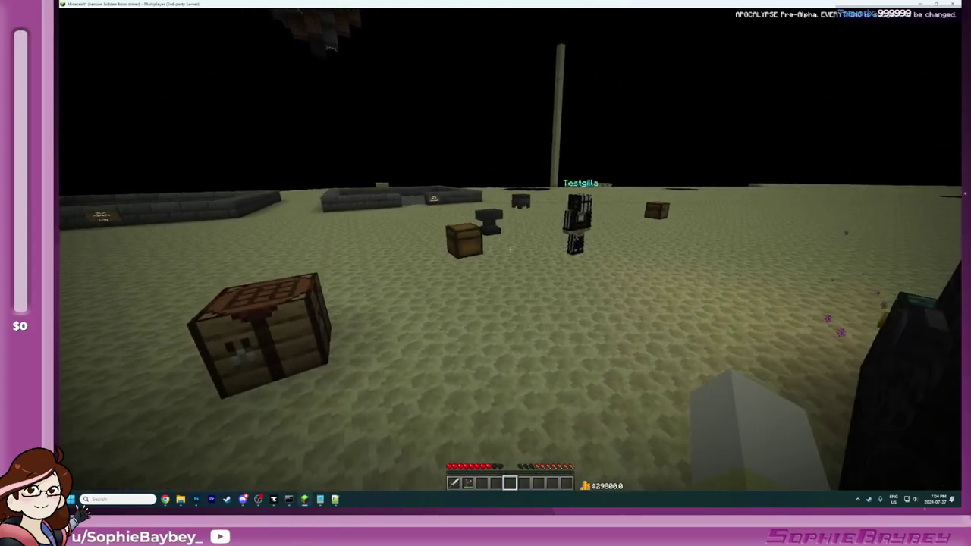
{"action": "key", "text": "w"}
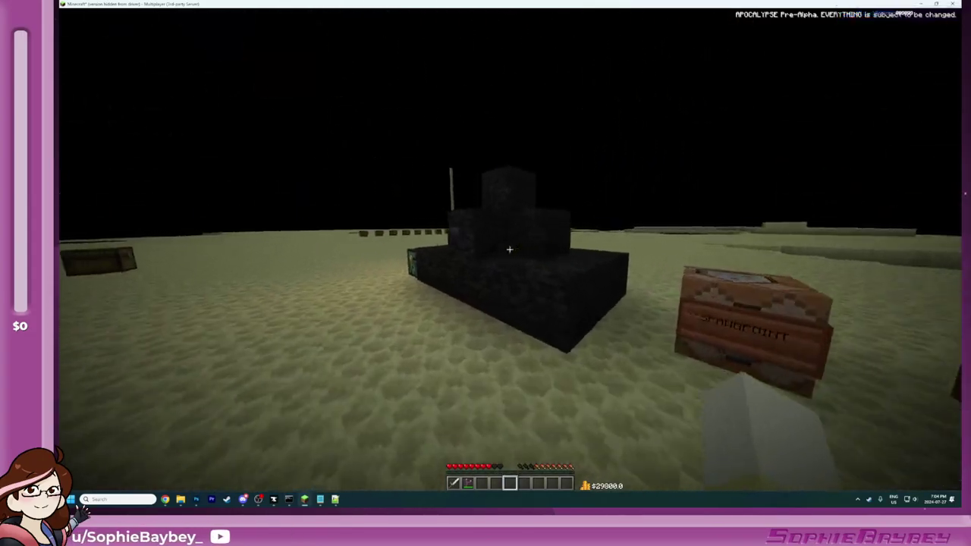
Step: Climb onto the dark block structure, use its button to teleport to tarkovspawn, and walk up the gravel path to the crafting table
{"action": "key", "text": "space"}
{"action": "key", "text": "w"}
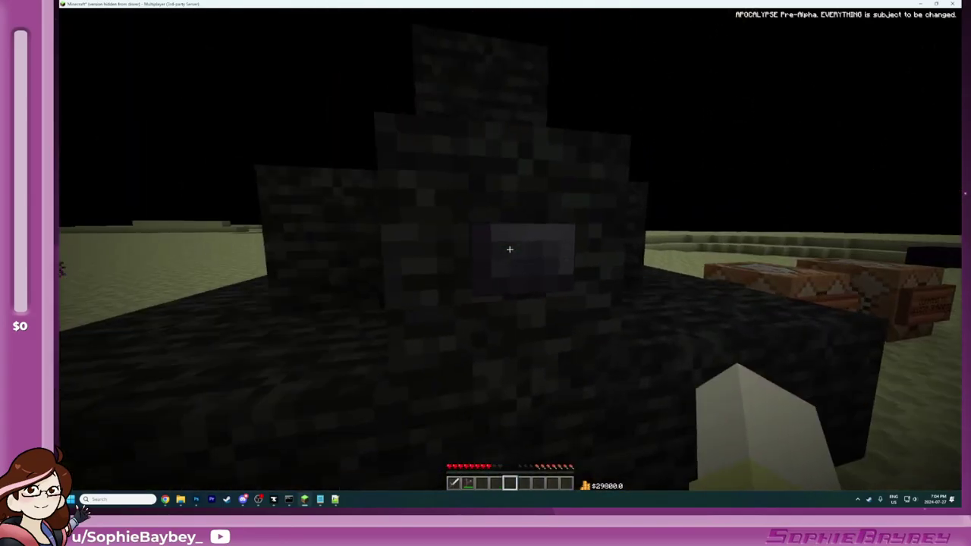
{"action": "right_click", "coordinate": [509, 248]}
{"action": "key", "text": "w"}
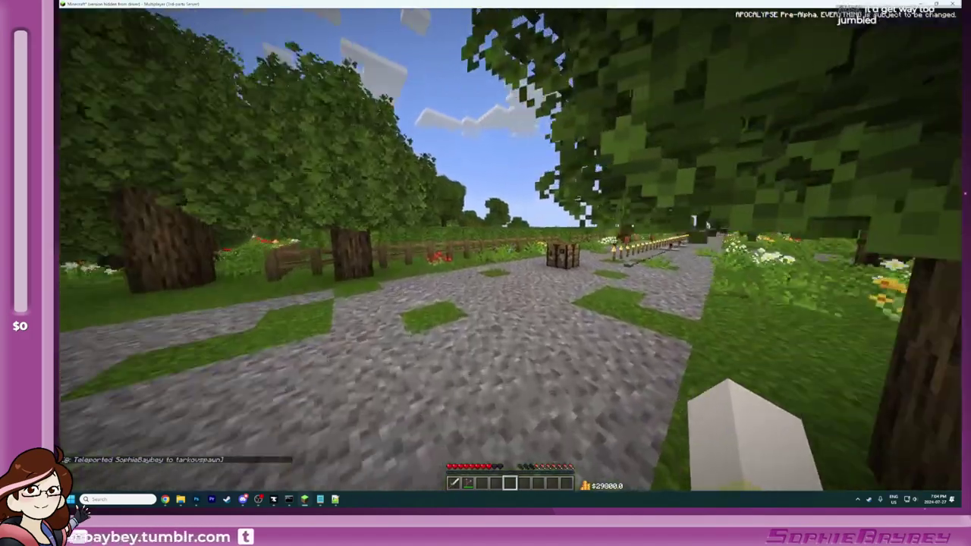
Step: Run /dc to list the DeluxeCombat commands and open the plugin's settings with /dc menu
{"action": "type", "text": "/d"}
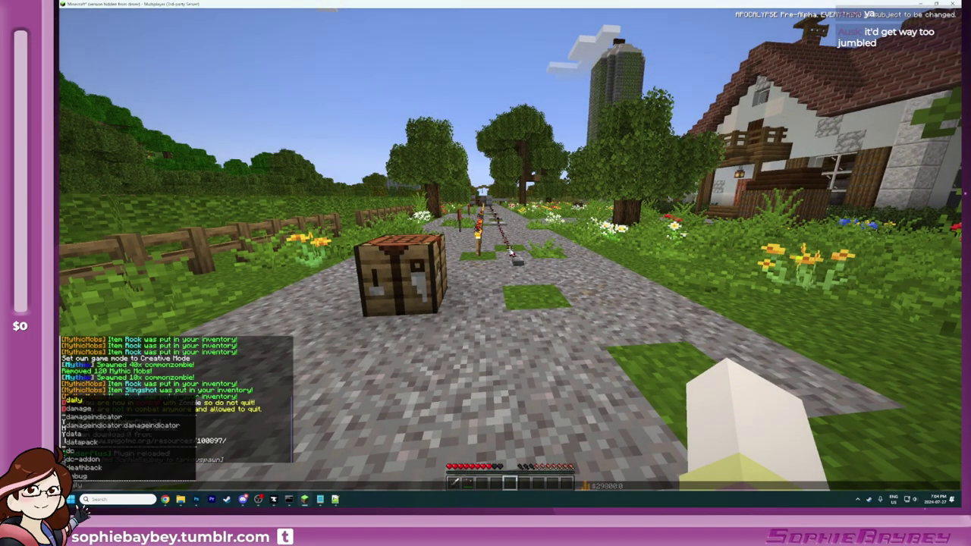
{"action": "type", "text": "c"}
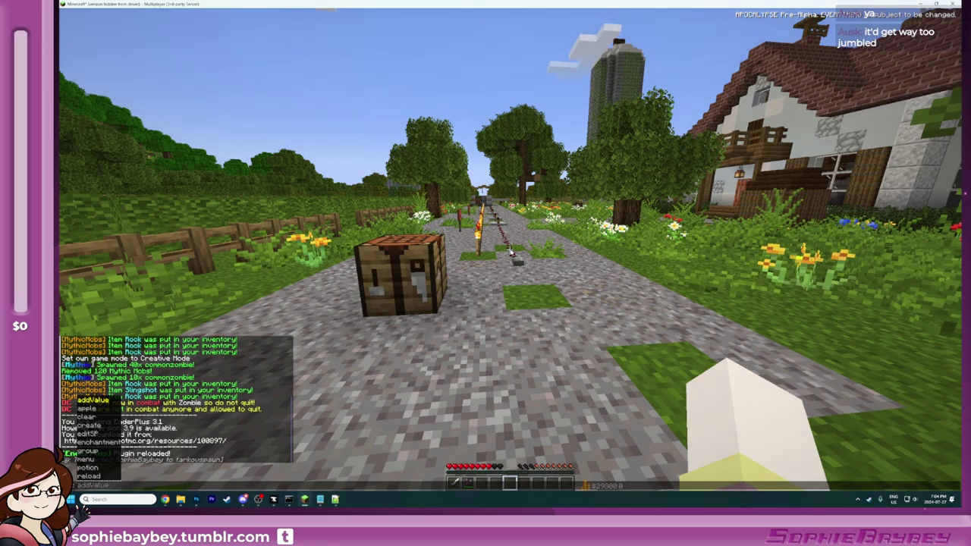
{"action": "key", "text": "Return"}
{"action": "type", "text": "w"}
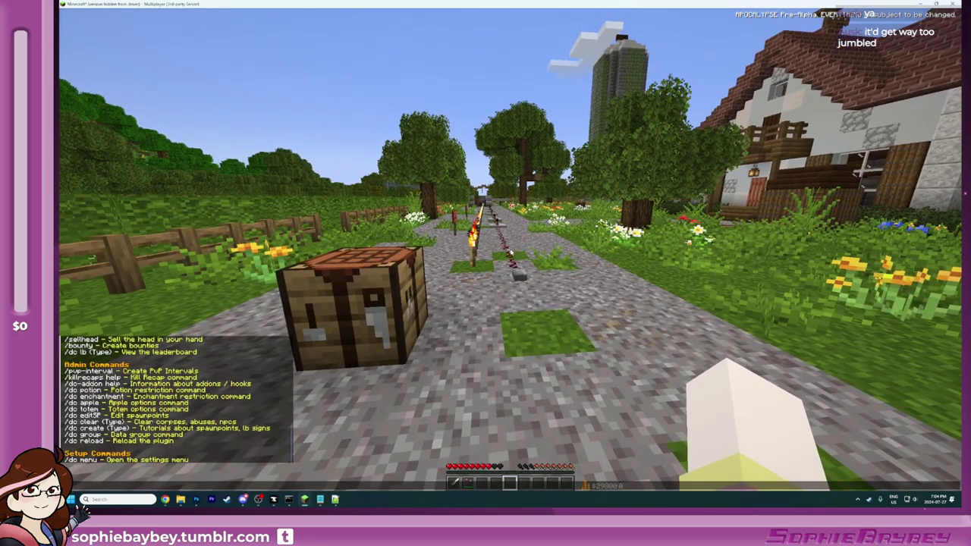
{"action": "type", "text": "/dc menu"}
{"action": "key", "text": "Return"}
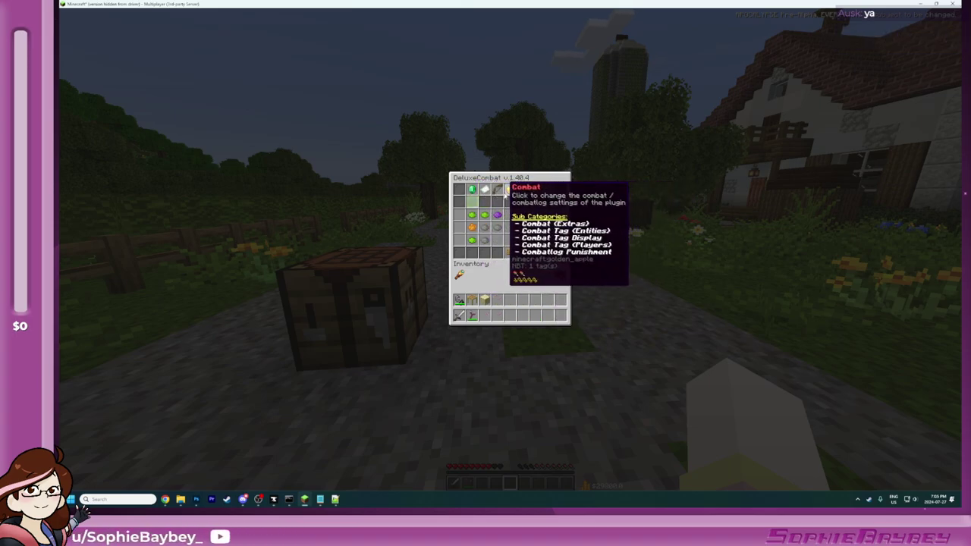
Step: Activate the Punishment System in DeluxeCombat's Combatlog Punishment settings under Combat, and close the settings to return to the game
{"action": "left_click", "coordinate": [504, 195]}
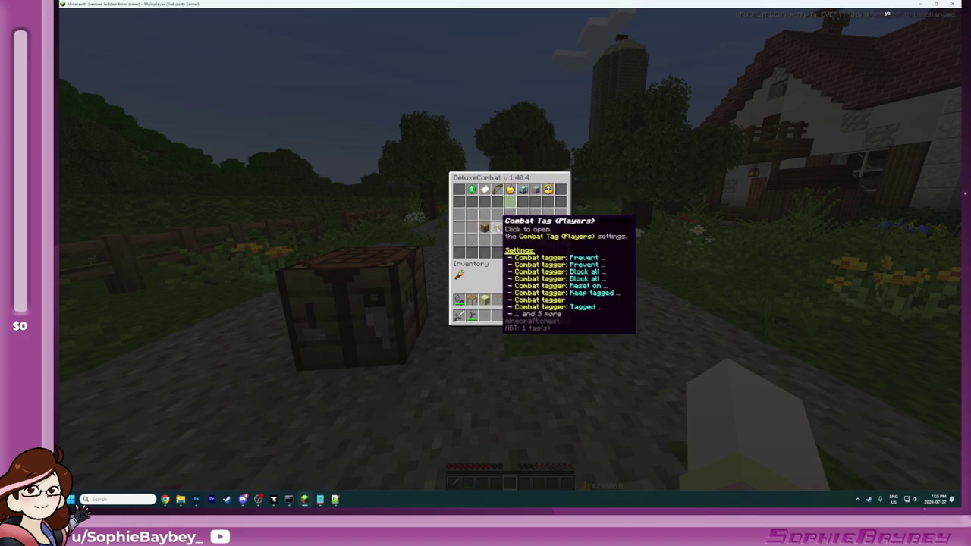
{"action": "left_click", "coordinate": [487, 229]}
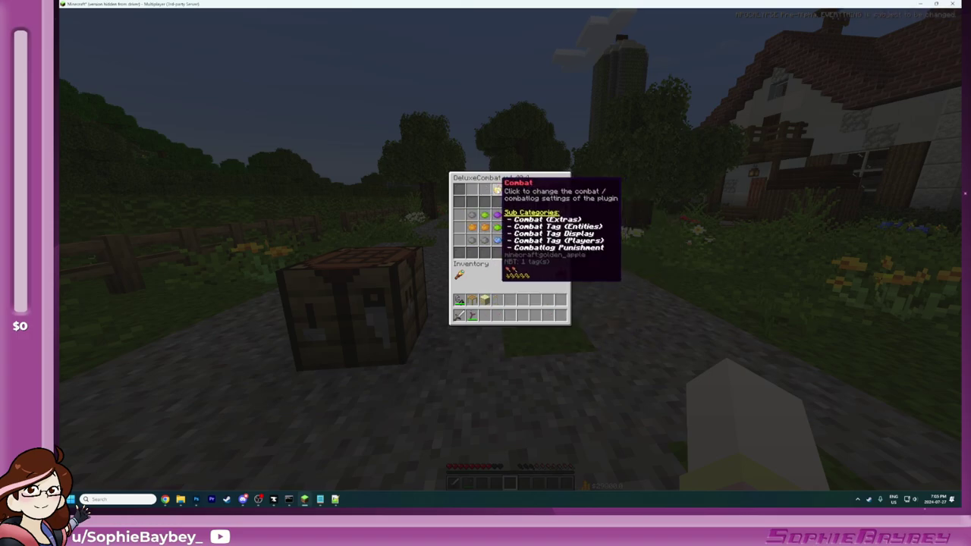
{"action": "left_click", "coordinate": [494, 188]}
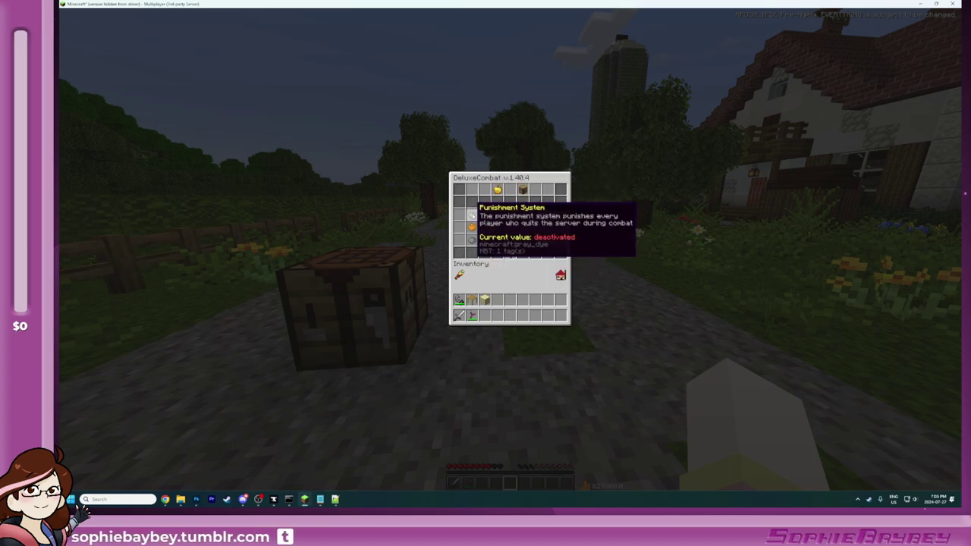
{"action": "left_click", "coordinate": [470, 215]}
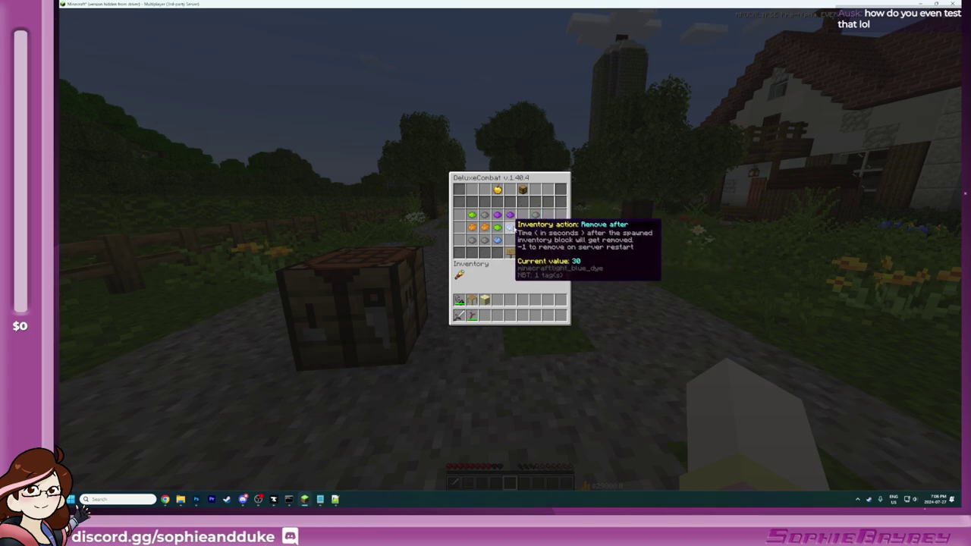
{"action": "key", "text": "Escape"}
{"action": "key", "text": "w"}
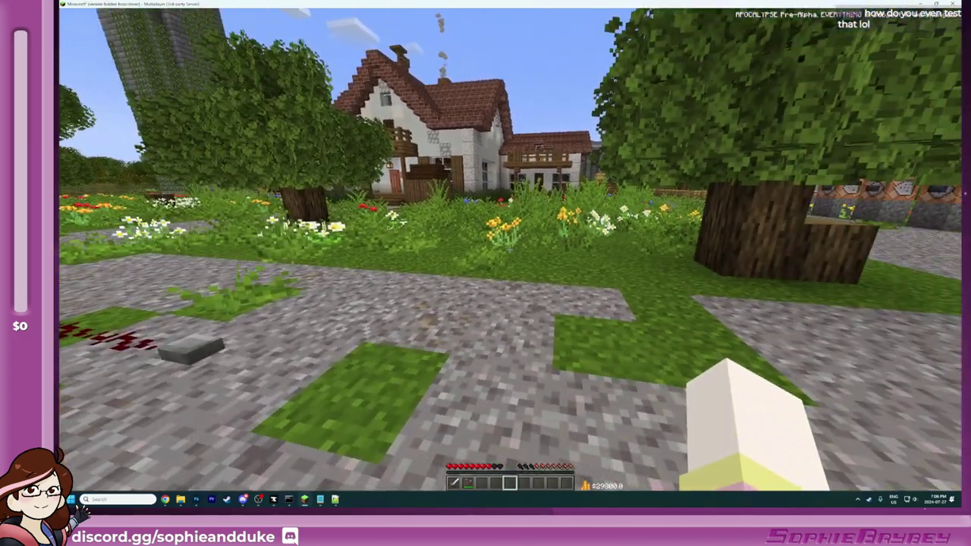
Step: Switch to the desktop, search the computer for multimc, and close the search
{"action": "key", "text": "alt+Tab"}
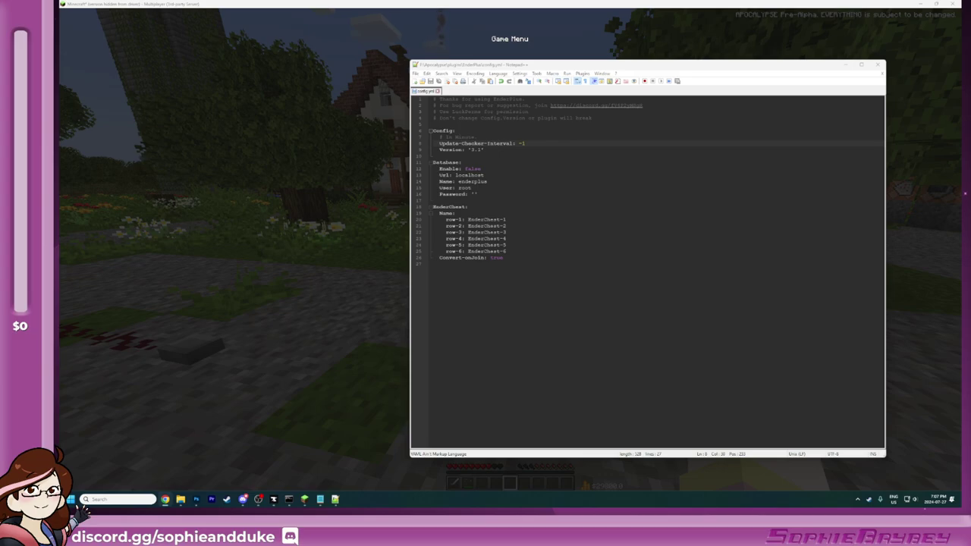
{"action": "key", "text": "super"}
{"action": "type", "text": "multimc"}
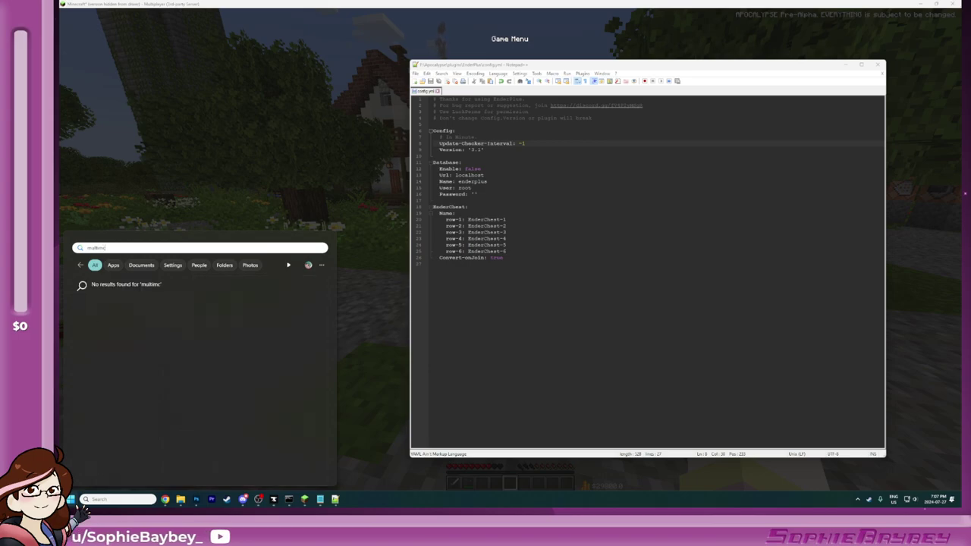
{"action": "key", "text": "ctrl+BackSpace"}
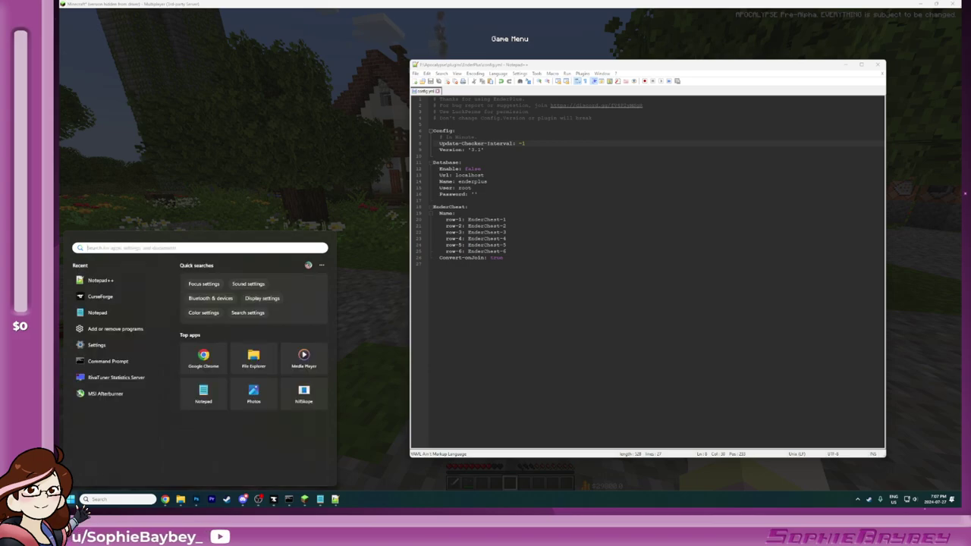
{"action": "left_click", "coordinate": [486, 238]}
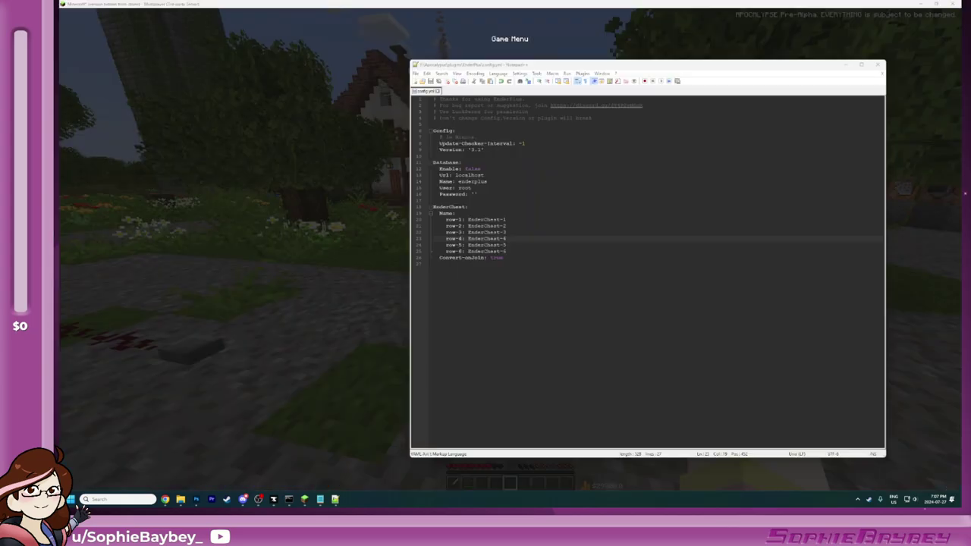
{"action": "key", "text": "alt+Tab"}
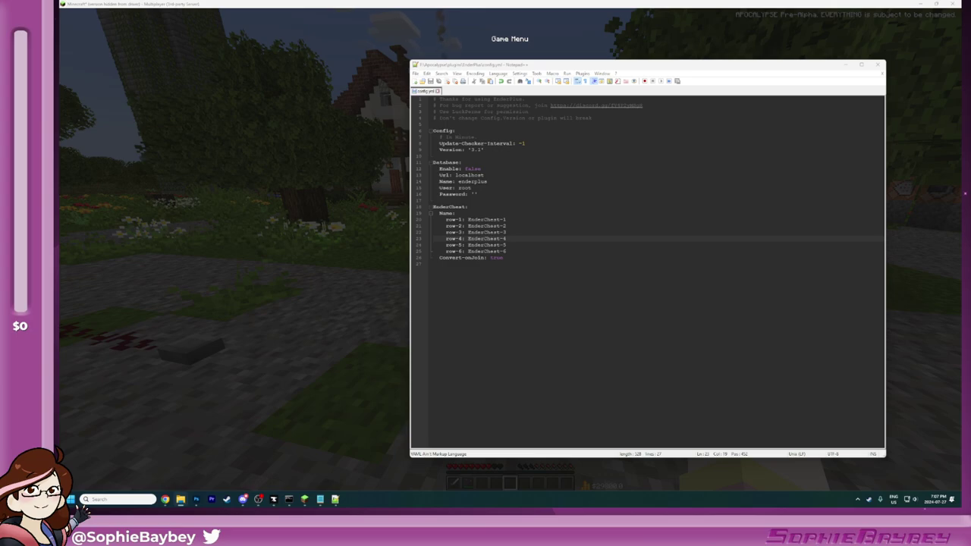
Step: Bring the File Explorer window into view, browse back to the Apocalypse folder on the Spicy SSD (F:) drive, and minimize the window
{"action": "left_click_drag", "start_coordinate": [61, 74], "coordinate": [386, 119]}
{"action": "key", "text": "alt+Left"}
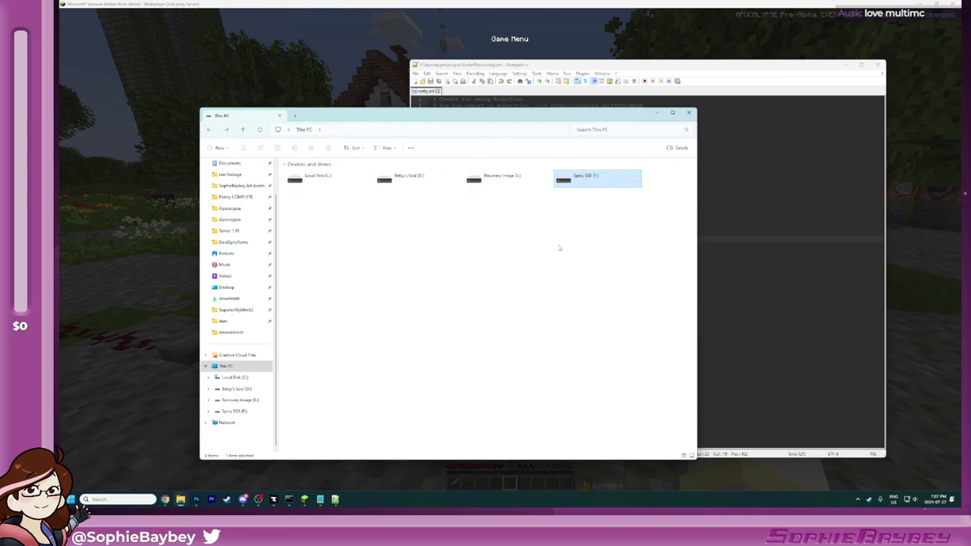
{"action": "key", "text": "alt+Left"}
{"action": "key", "text": "alt+Left"}
{"action": "key", "text": "alt+Left"}
{"action": "key", "text": "alt+Right"}
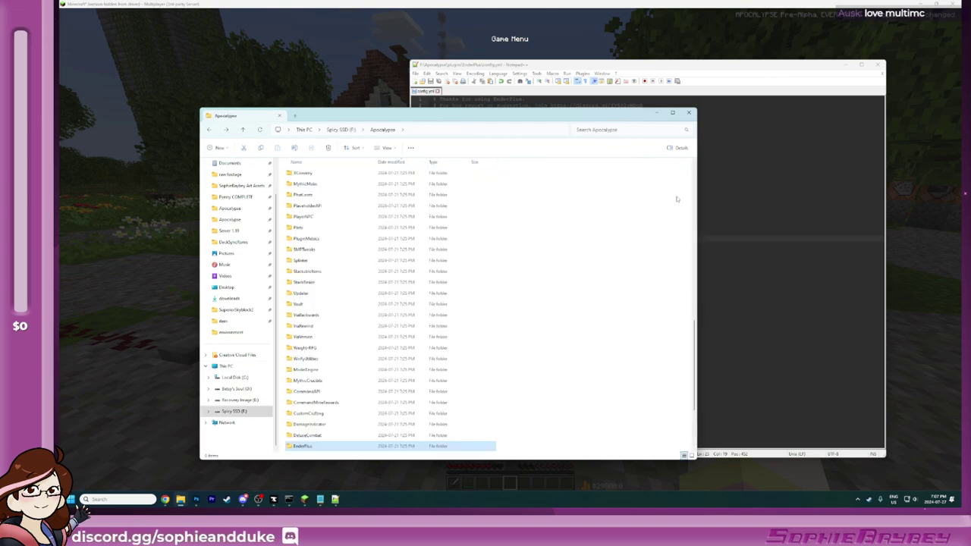
{"action": "left_click", "coordinate": [658, 114]}
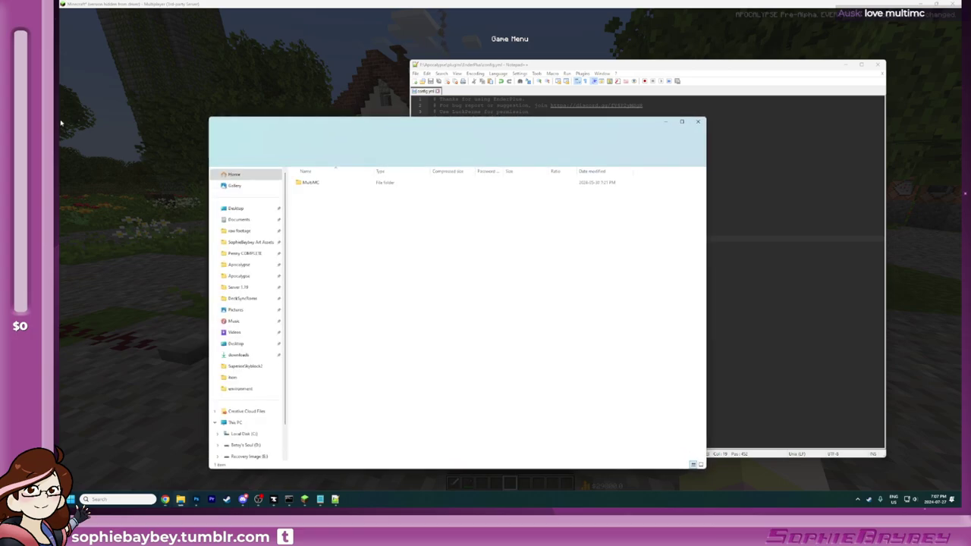
Step: Move the MultiMC archive window and the MultiMC Quick Setup window to the other monitor, and switch back to Minecraft
{"action": "left_click_drag", "start_coordinate": [404, 128], "coordinate": [61, 99]}
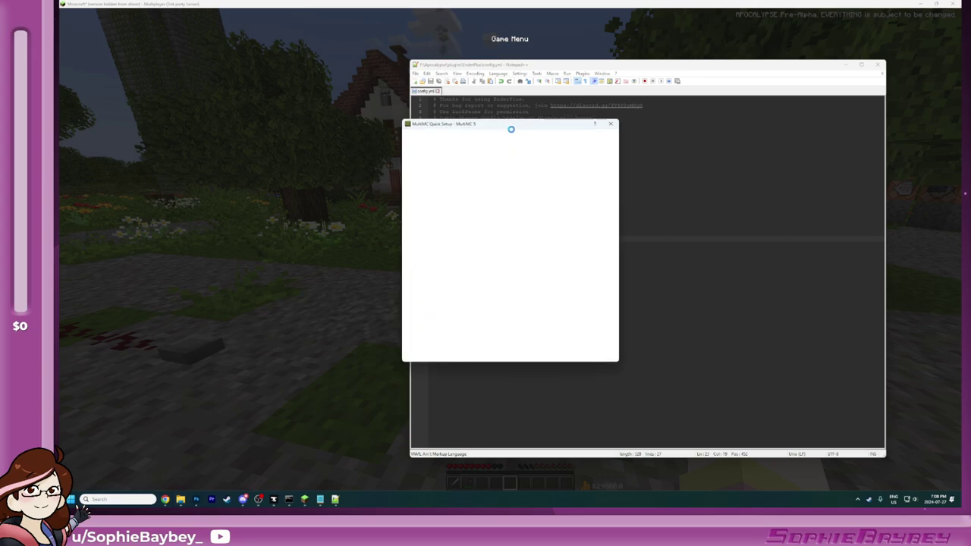
{"action": "left_click_drag", "start_coordinate": [511, 129], "coordinate": [61, 168]}
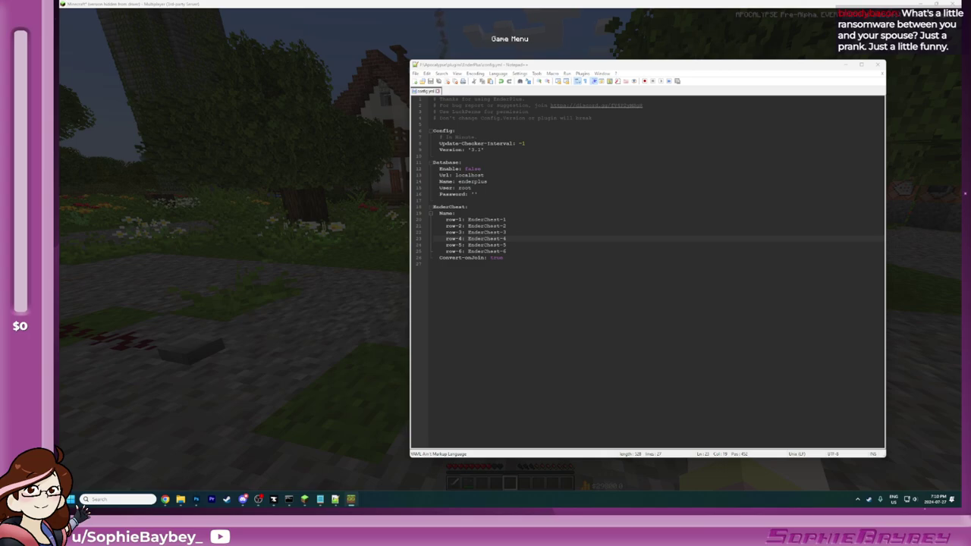
{"action": "key", "text": "alt+Tab"}
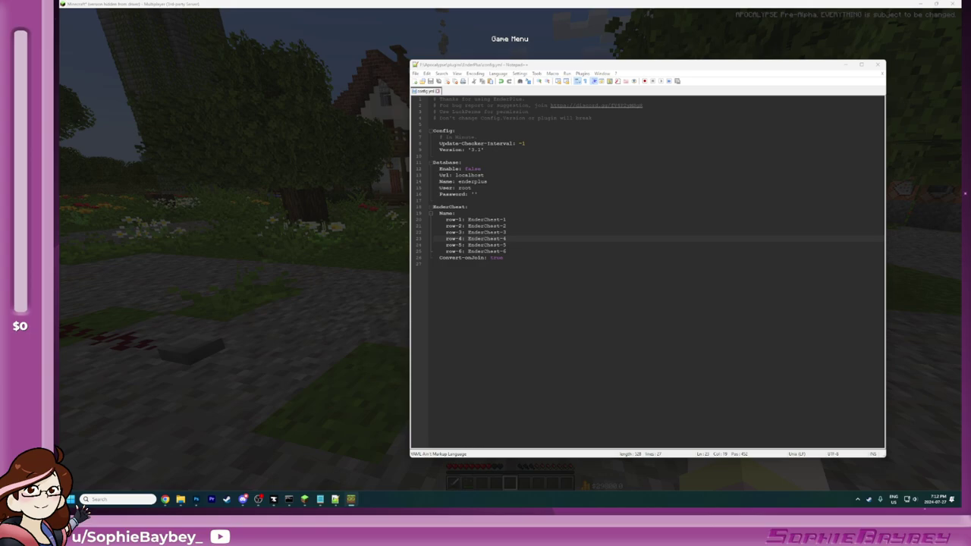
{"action": "key", "text": "alt+Tab"}
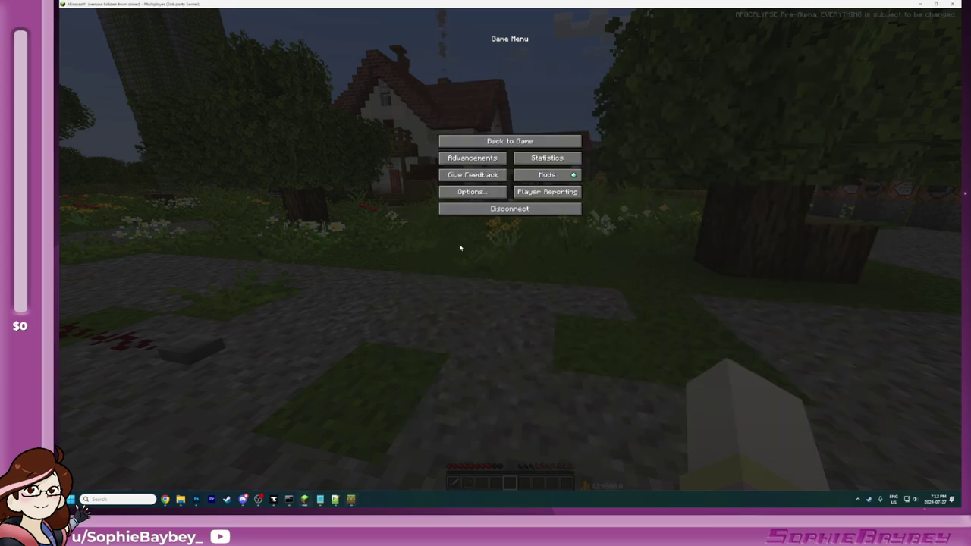
Step: Resume the game, check the Slingshot's details in the inventory, and switch to an empty hotbar slot
{"action": "key", "text": "Escape"}
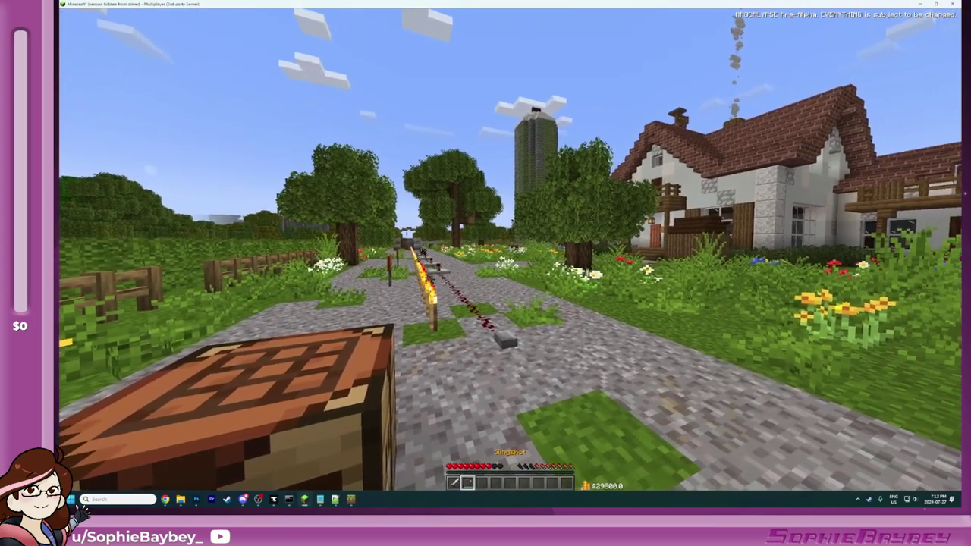
{"action": "key", "text": "e"}
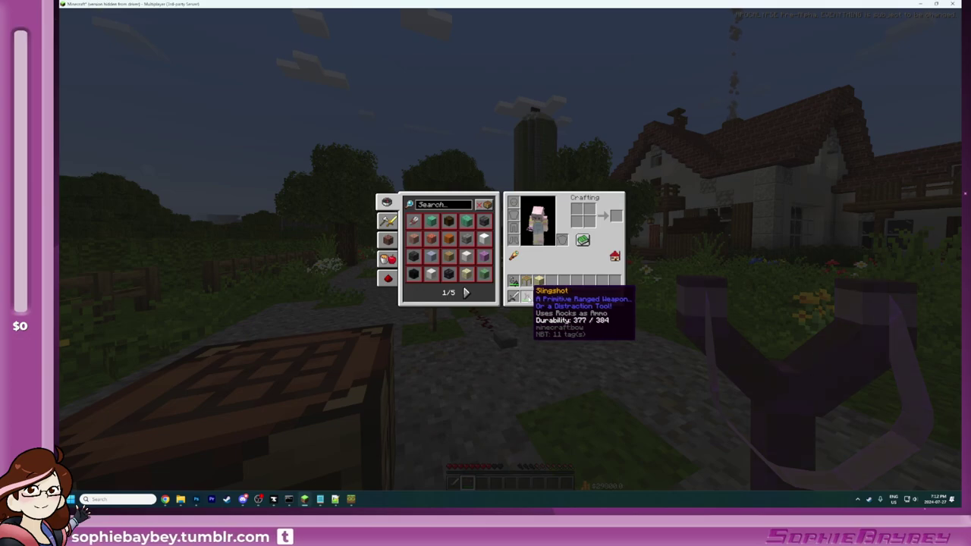
{"action": "key", "text": "e"}
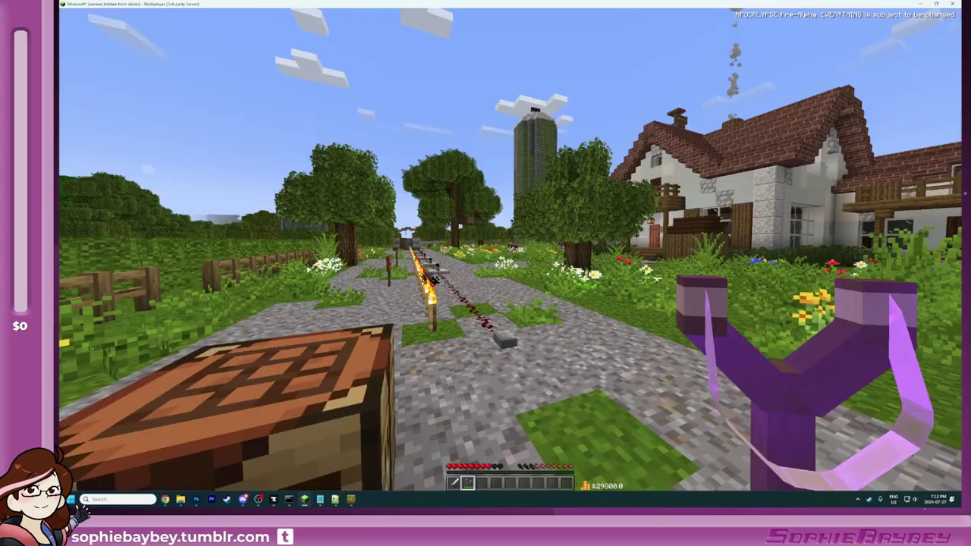
{"action": "scroll", "coordinate": [485, 273], "scroll_direction": "down", "scroll_amount": 2}
{"action": "key", "text": "Escape"}
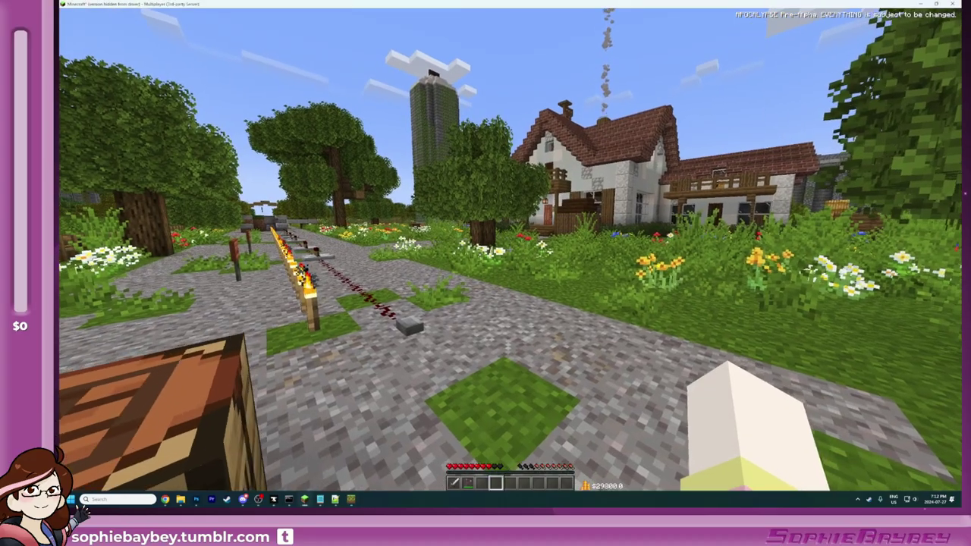
Step: Walk past the standalone command block toward the long wooden building, and turn back along the gravel path
{"action": "key", "text": "w"}
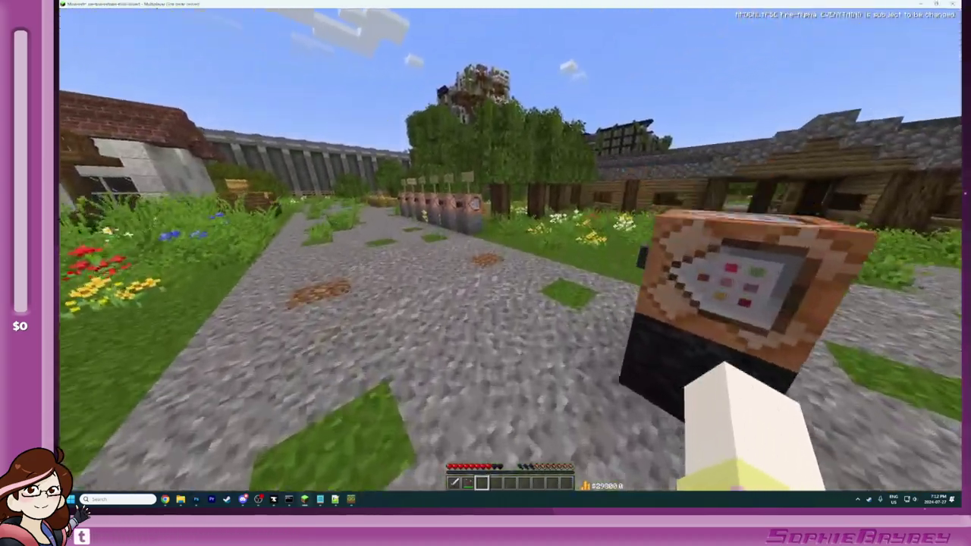
{"action": "scroll", "coordinate": [510, 249], "scroll_direction": "up", "scroll_amount": 3}
{"action": "scroll", "coordinate": [485, 273], "scroll_direction": "down", "scroll_amount": 6}
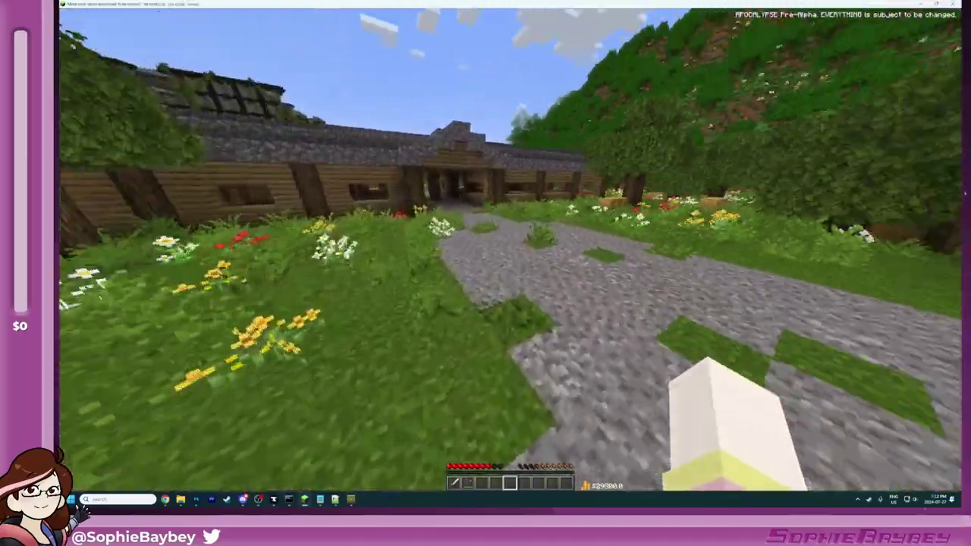
{"action": "key", "text": "w"}
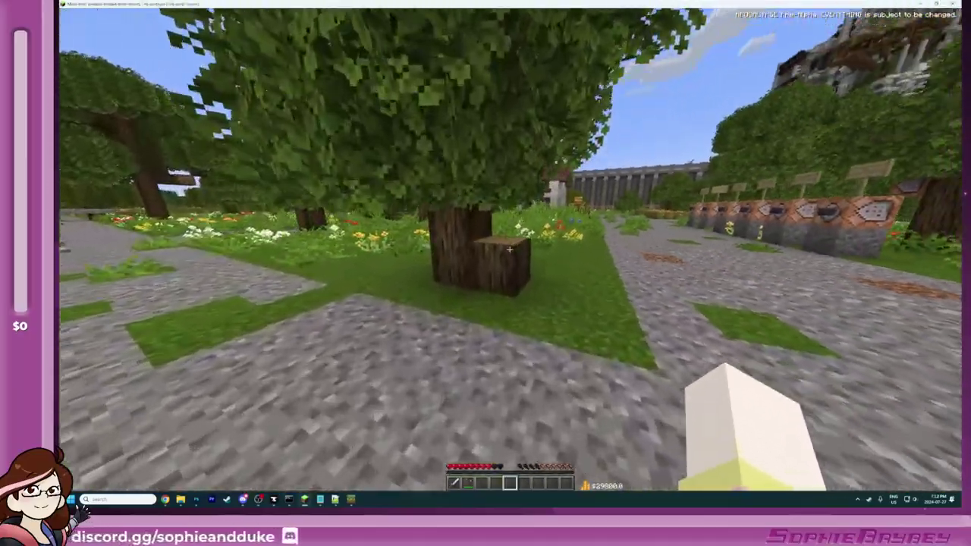
Step: Walk along the redstone and torch line, and return past the crafting table to the standalone command block with the button
{"action": "key", "text": "w"}
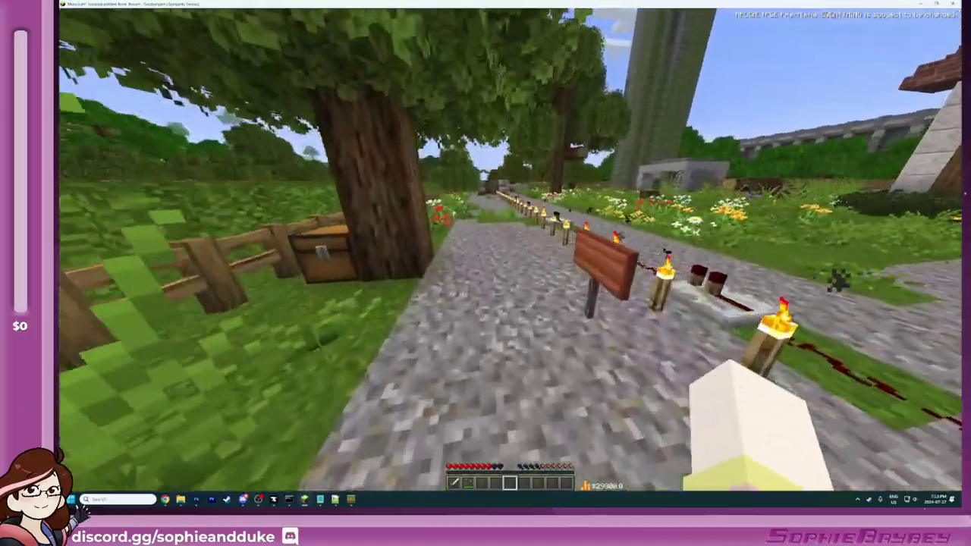
{"action": "key", "text": "w"}
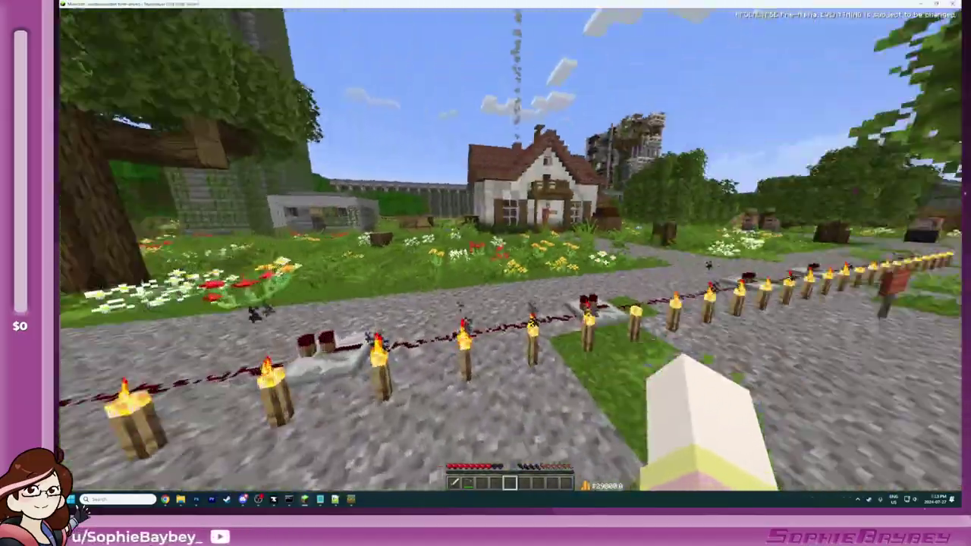
{"action": "key", "text": "w"}
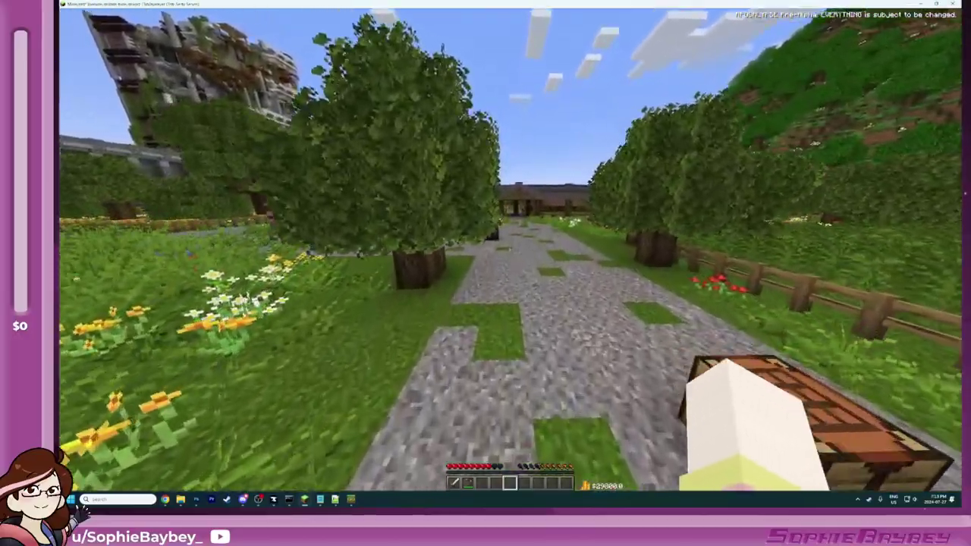
{"action": "key", "text": "w"}
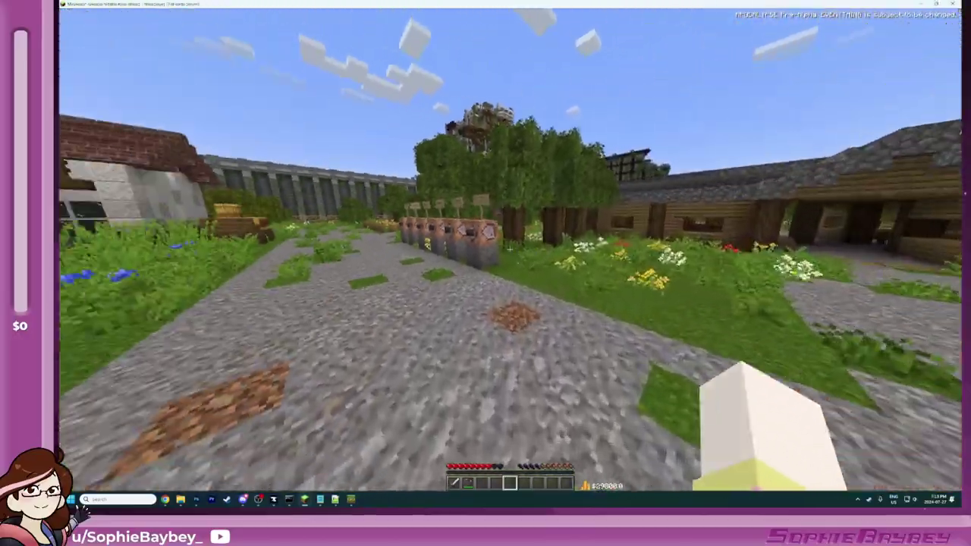
{"action": "key", "text": "w"}
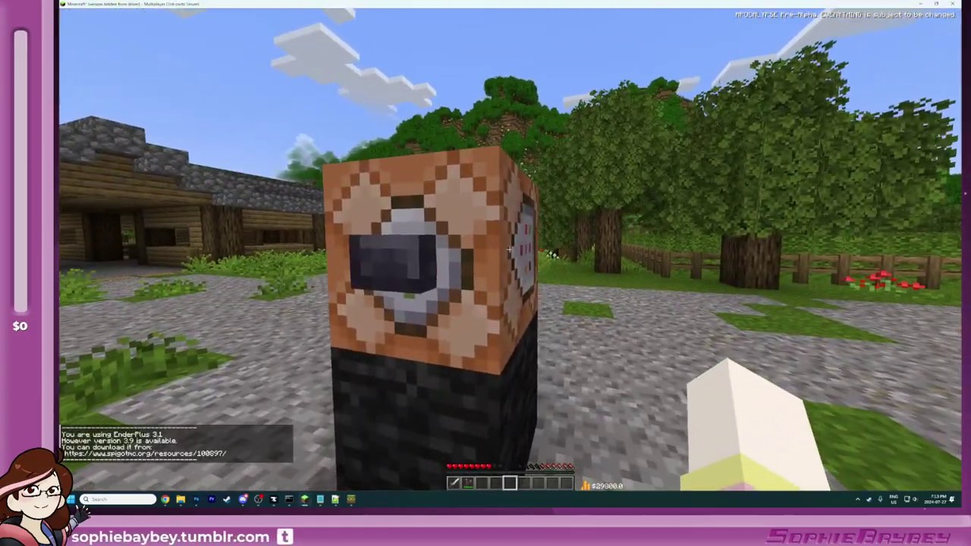
Step: Pause and resume the game, reopen the chat to reread the EnderPlus update notice, and walk on past the command block
{"action": "key", "text": "Escape"}
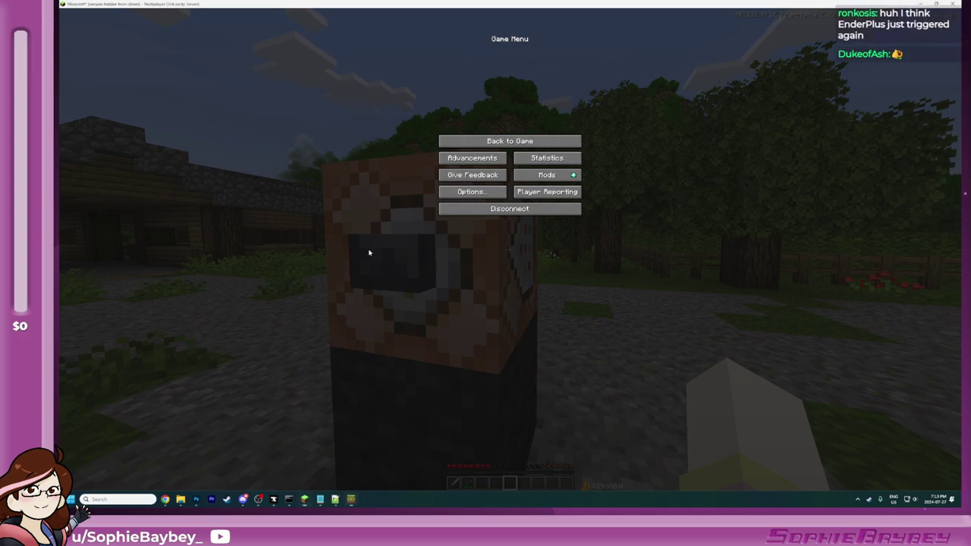
{"action": "left_click", "coordinate": [509, 141]}
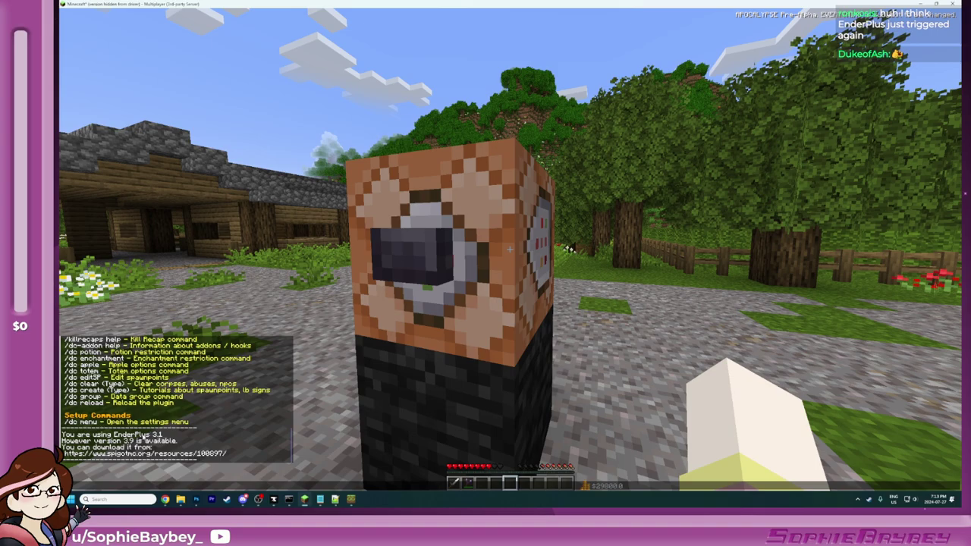
{"action": "key", "text": "Escape"}
{"action": "key", "text": "w"}
Step: Switch to Notepad++ to check the update checker interval in EnderPlus's config.yml, and return to Minecraft
{"action": "key", "text": "alt+Tab"}
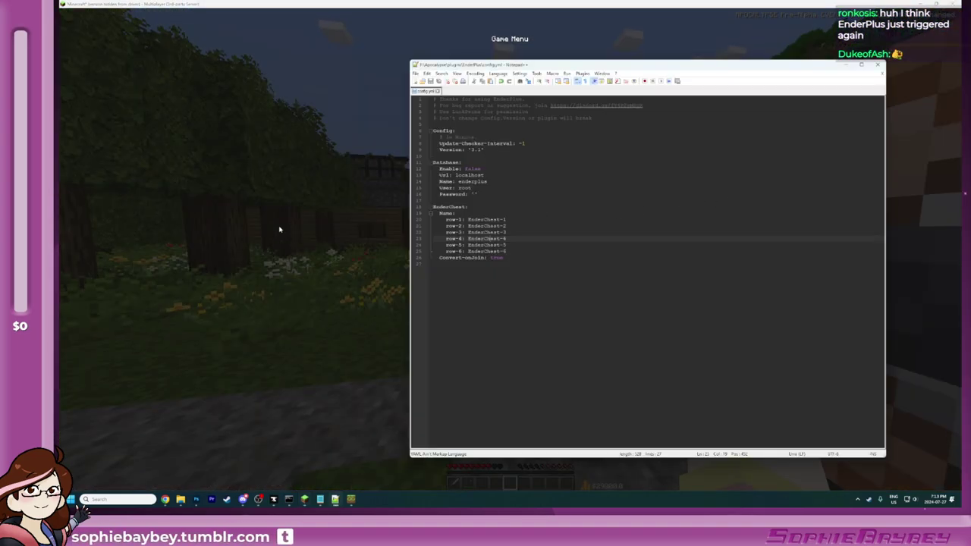
{"action": "left_click", "coordinate": [279, 229]}
{"action": "key", "text": "alt+Tab"}
{"action": "left_click", "coordinate": [493, 150]}
{"action": "left_click", "coordinate": [310, 184]}
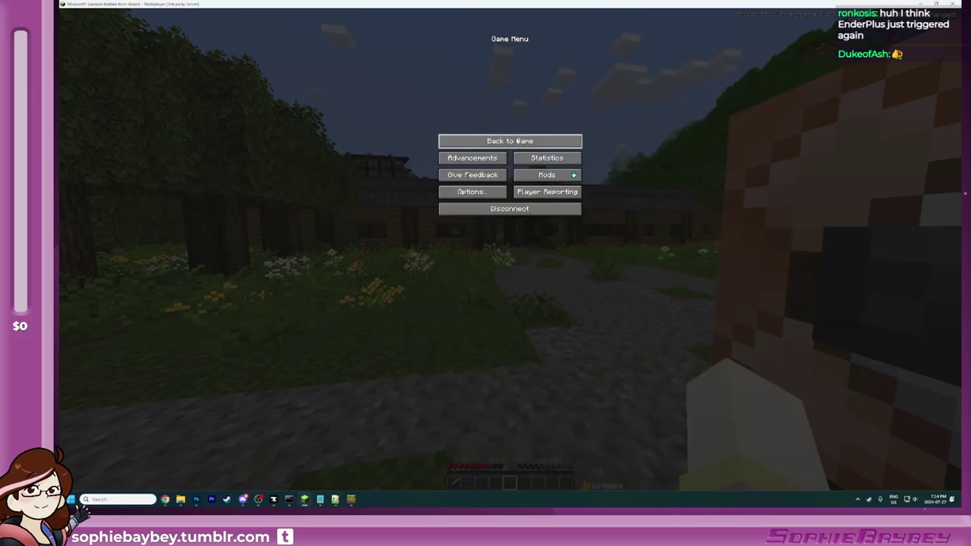
Step: Resume the game facing the gravel path and reopen the chat history to examine the EnderPlus download notice
{"action": "left_click", "coordinate": [509, 141]}
{"action": "key", "text": "Escape"}
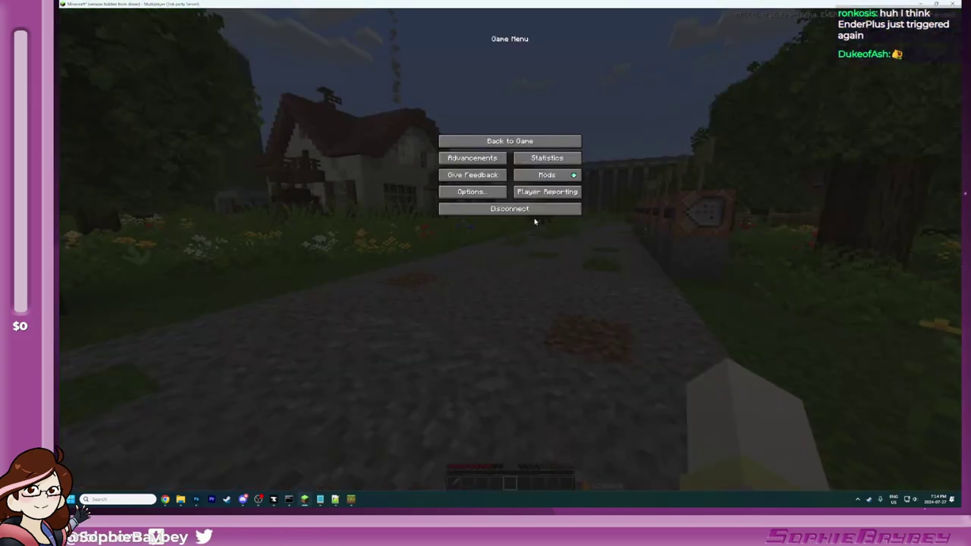
{"action": "left_click", "coordinate": [509, 141]}
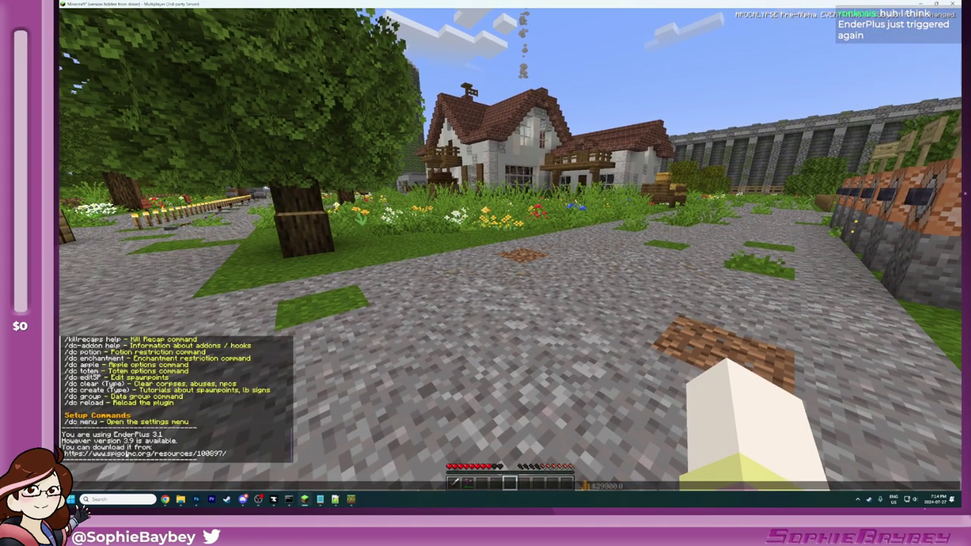
{"action": "key", "text": "Escape"}
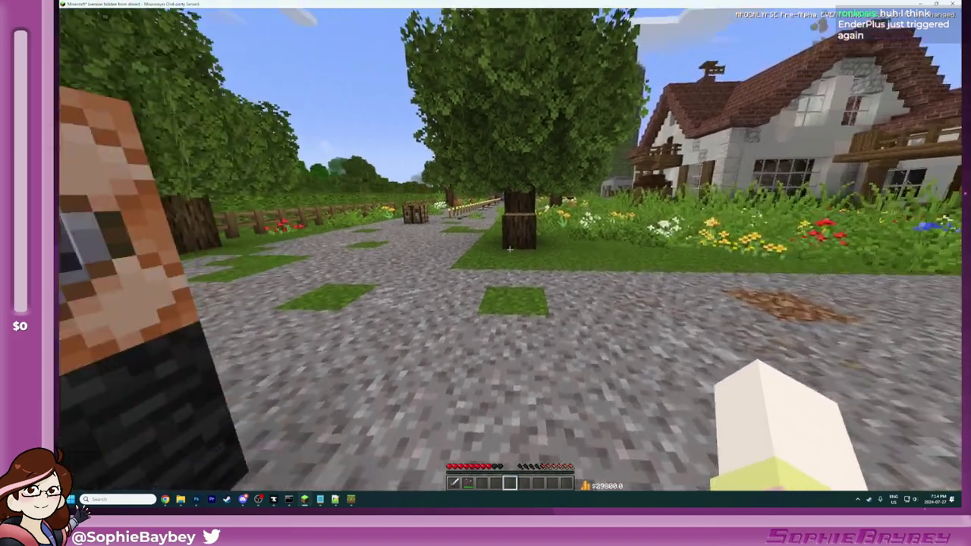
Step: Look over EnderPlus's config.yml once more, and compare it with the update notice in Minecraft's chat before pausing the game
{"action": "key", "text": "alt+Tab"}
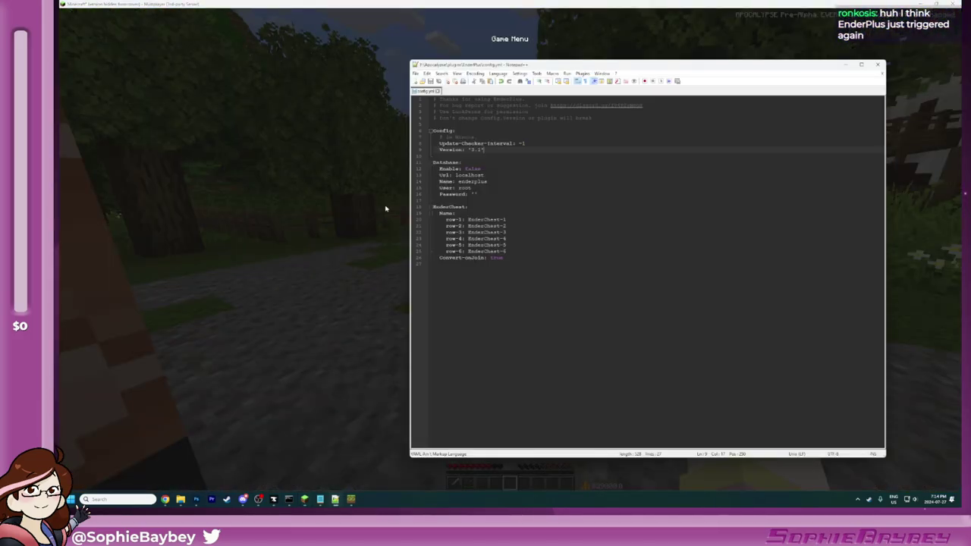
{"action": "key", "text": "alt+Tab"}
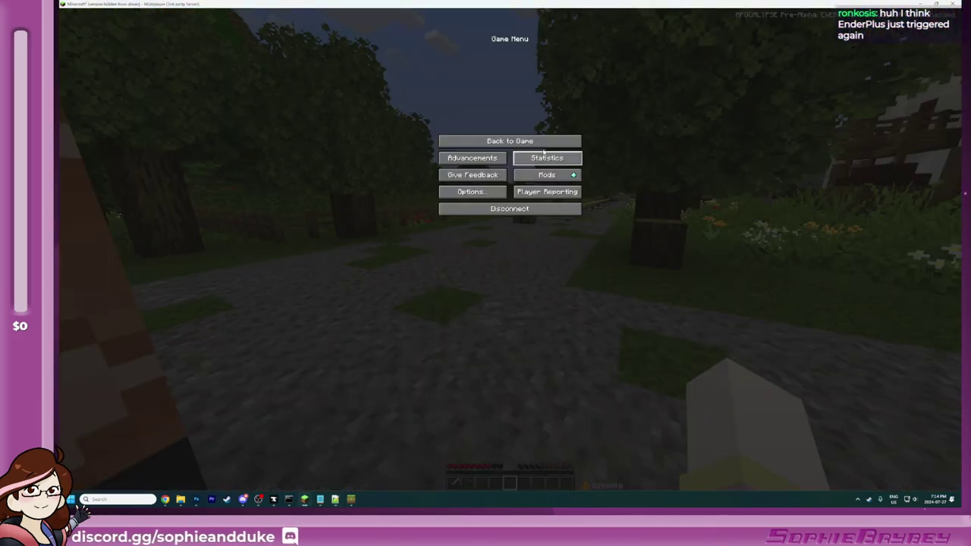
{"action": "key", "text": "Escape"}
{"action": "key", "text": "t"}
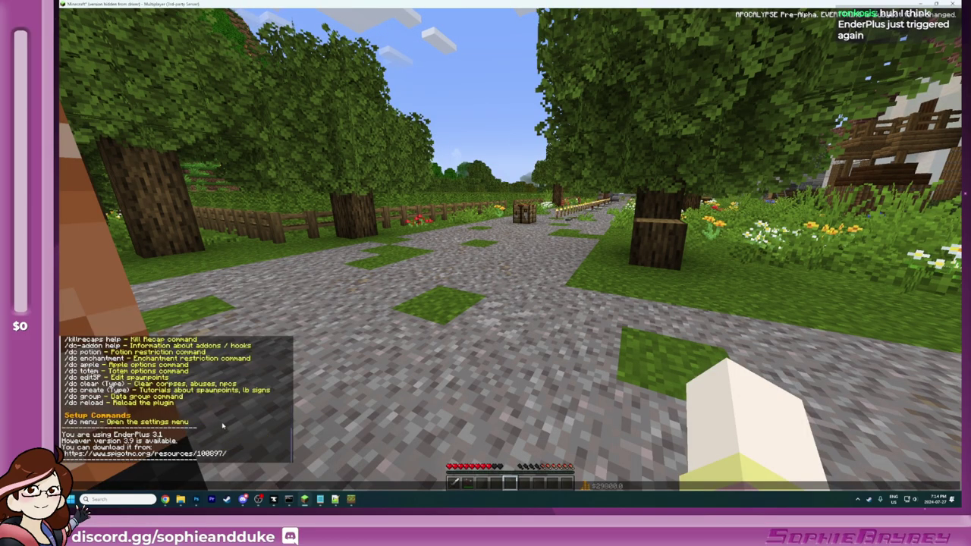
{"action": "key", "text": "Escape"}
{"action": "key", "text": "Escape"}
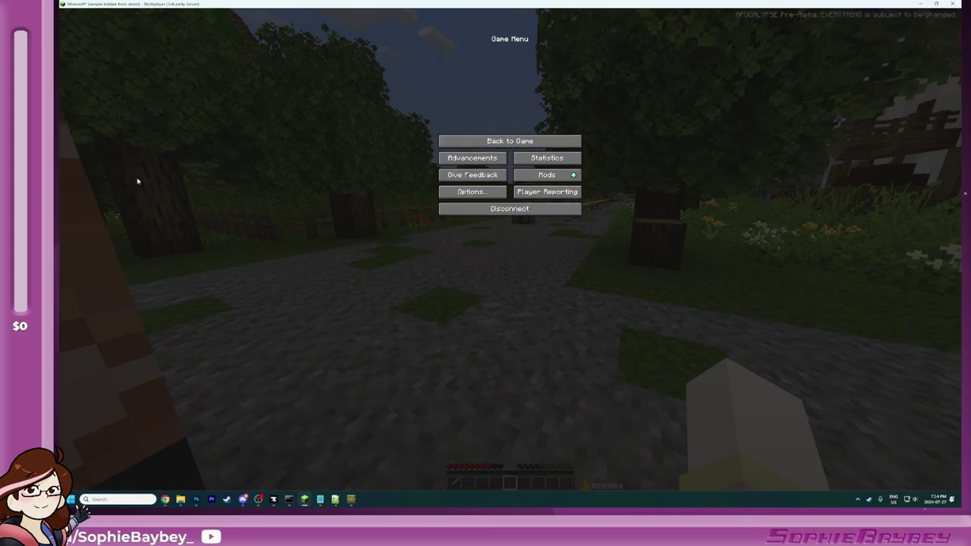
Step: Relaunch the server with run.bat from the Apocalypse folder, and return Minecraft to the multiplayer server list
{"action": "key", "text": "alt+Tab"}
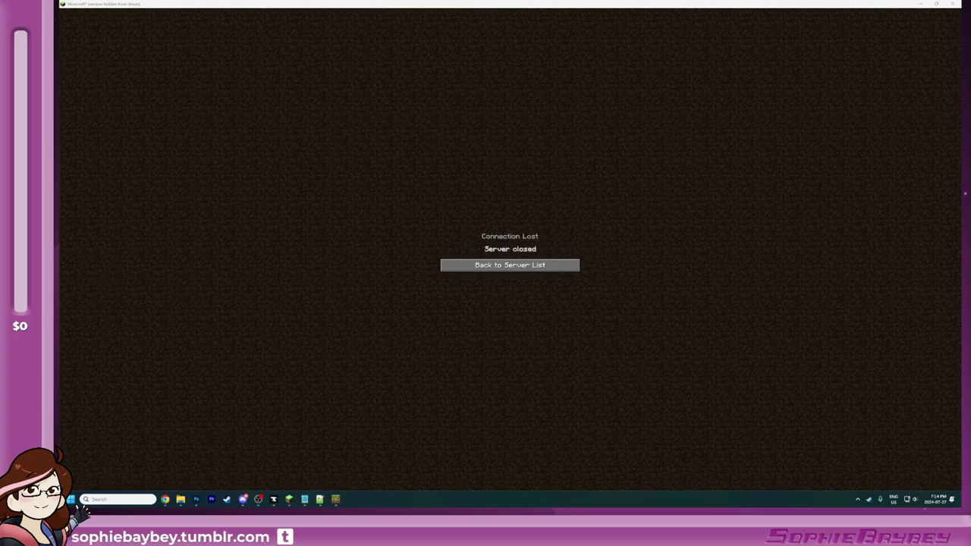
{"action": "left_click", "coordinate": [921, 4]}
{"action": "left_click", "coordinate": [180, 499]}
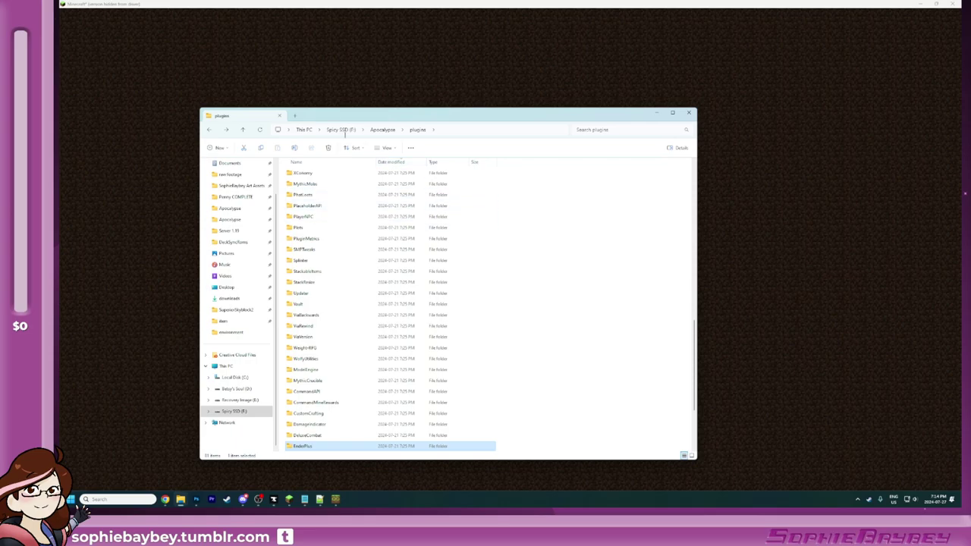
{"action": "left_click", "coordinate": [382, 129]}
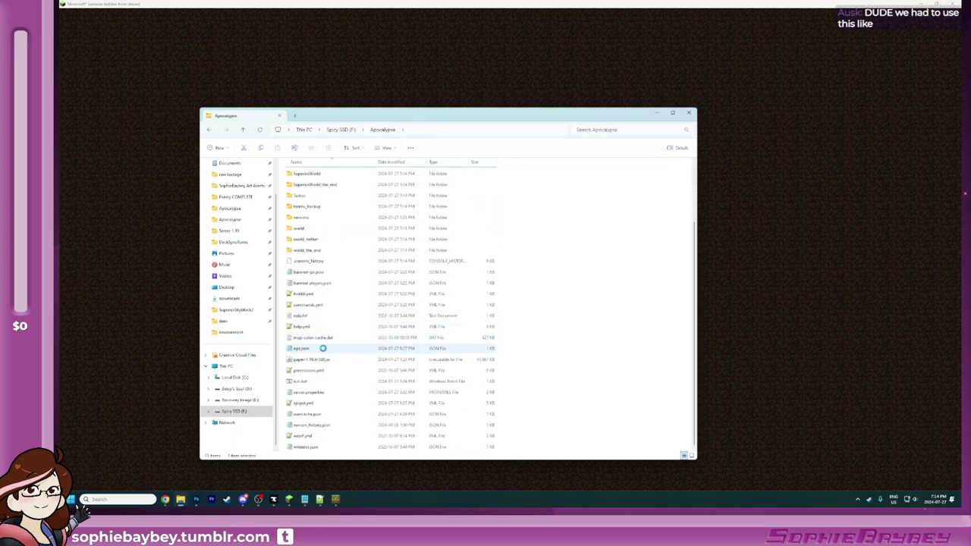
{"action": "double_click", "coordinate": [307, 384]}
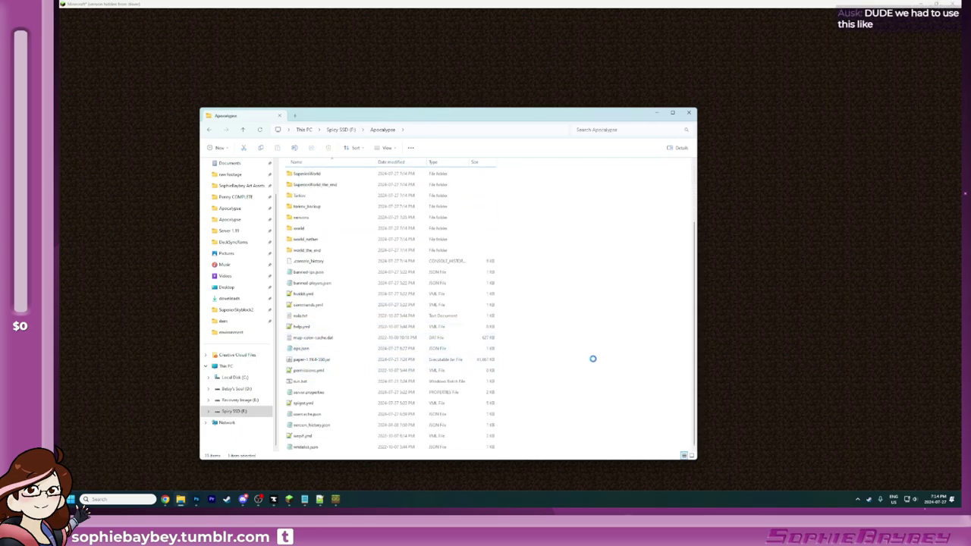
{"action": "double_click", "coordinate": [321, 381]}
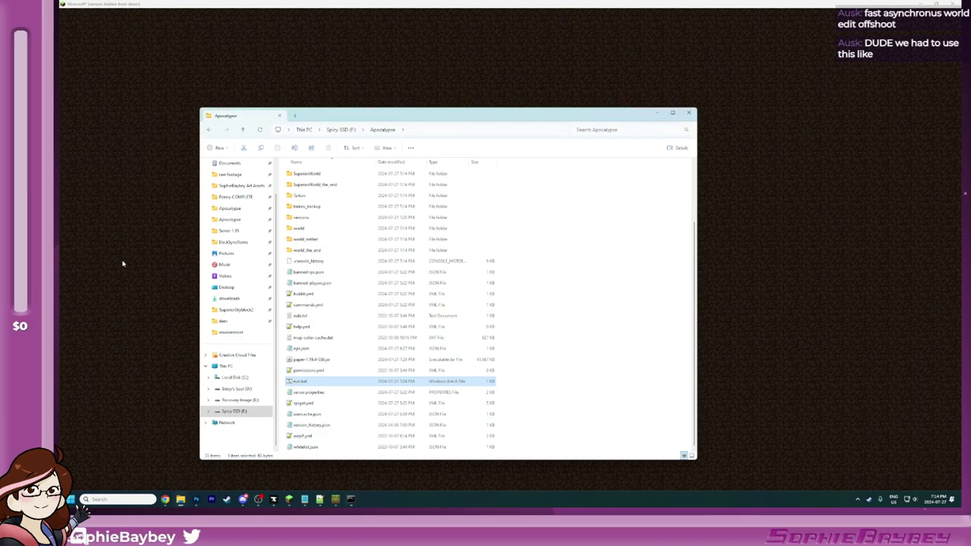
{"action": "left_click", "coordinate": [159, 270]}
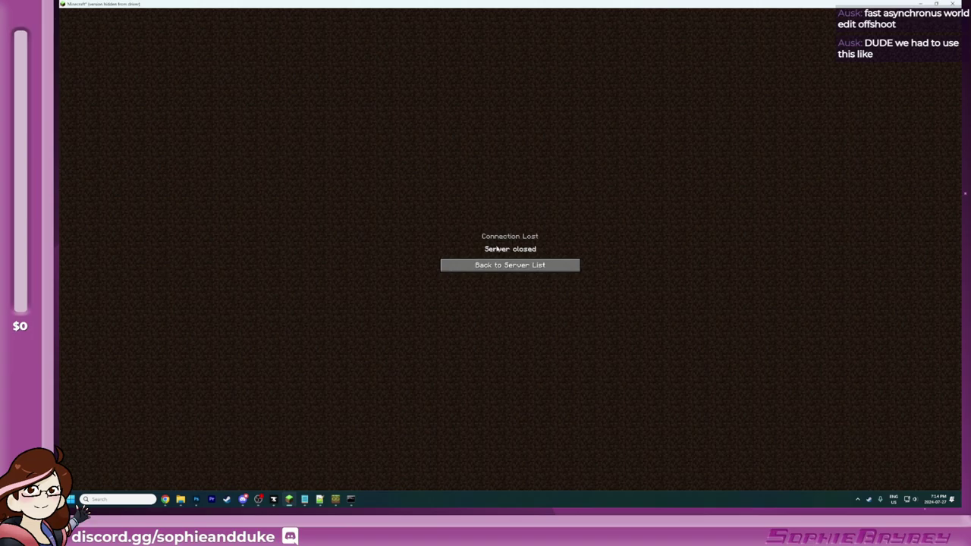
{"action": "left_click", "coordinate": [497, 264]}
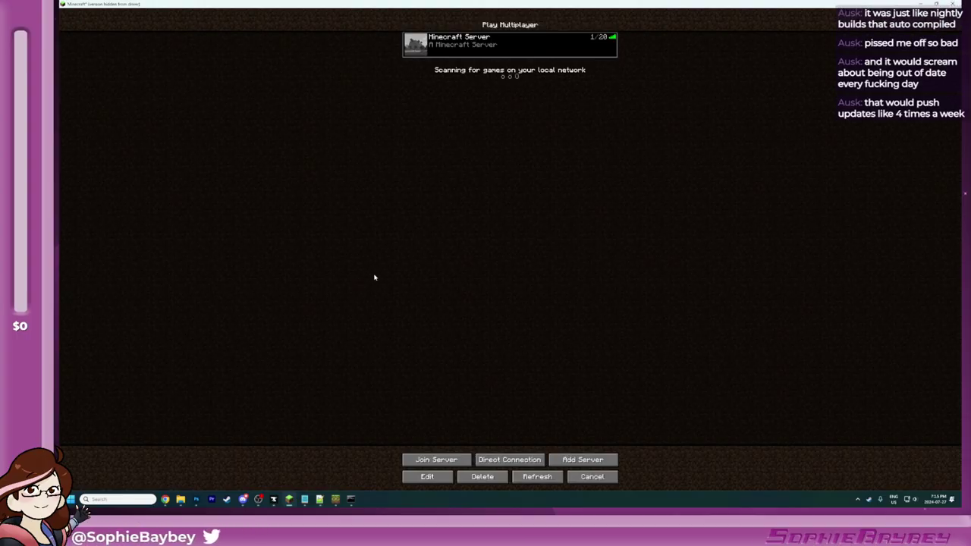
Step: Try repeatedly to join Minecraft Server from the multiplayer list, cancelling each connection attempt
{"action": "mouse_move", "coordinate": [421, 48]}
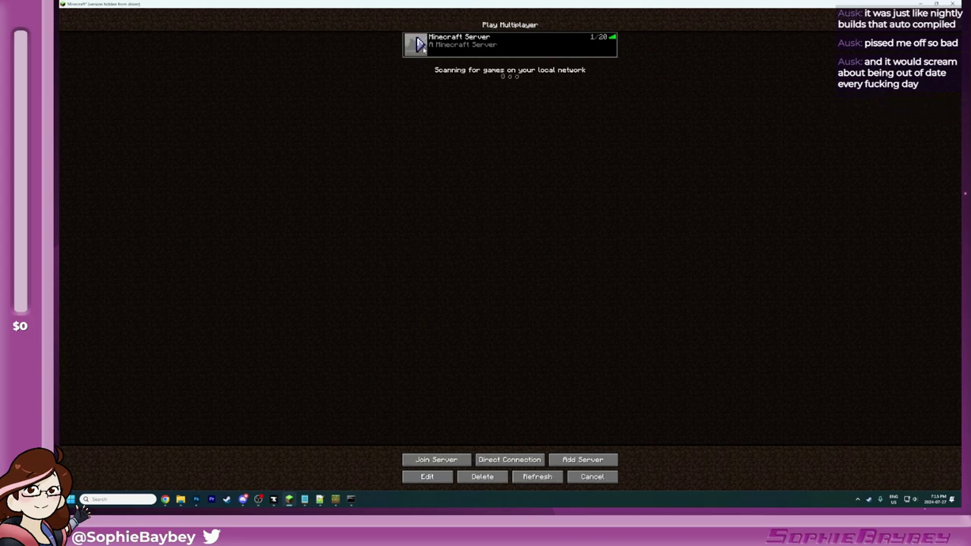
{"action": "left_click", "coordinate": [422, 45]}
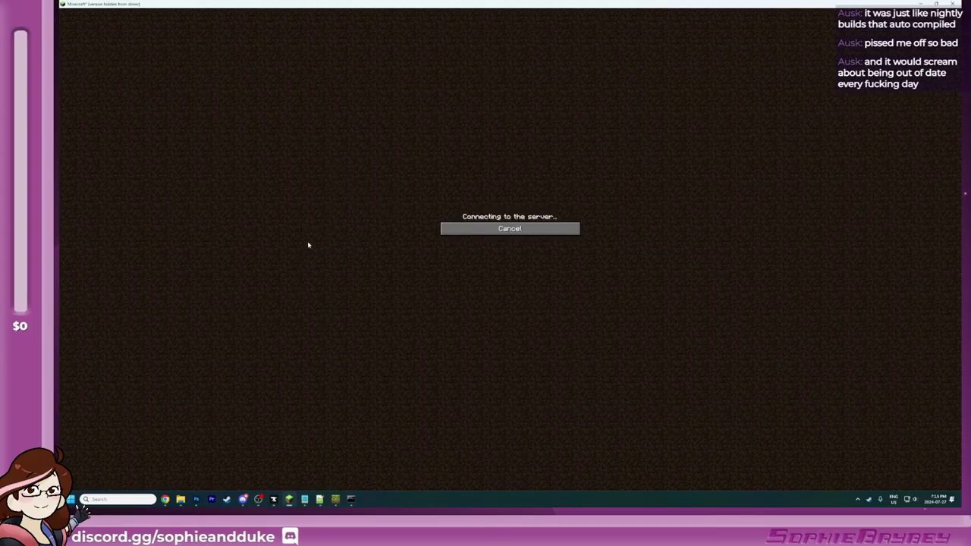
{"action": "left_click", "coordinate": [520, 228]}
{"action": "left_click", "coordinate": [416, 46]}
{"action": "left_click", "coordinate": [535, 228]}
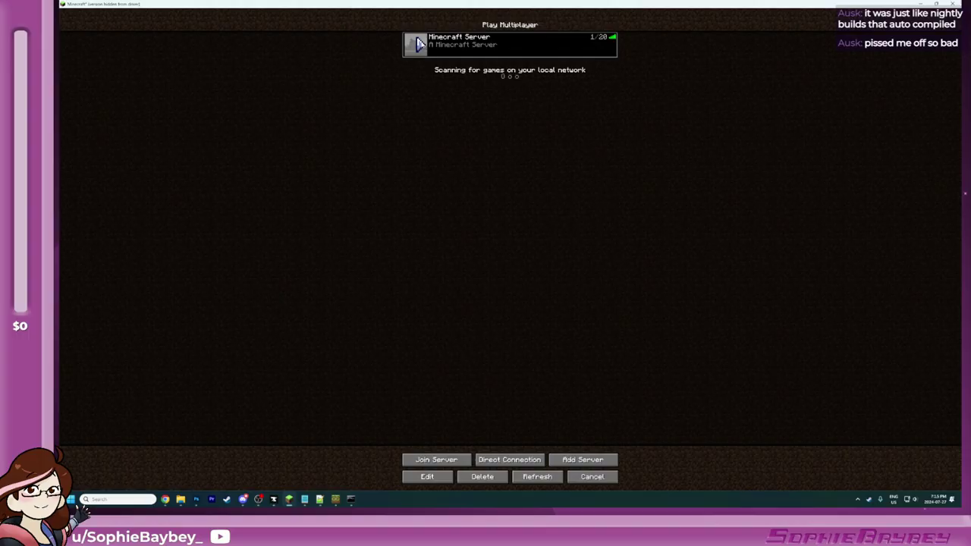
{"action": "left_click", "coordinate": [418, 44]}
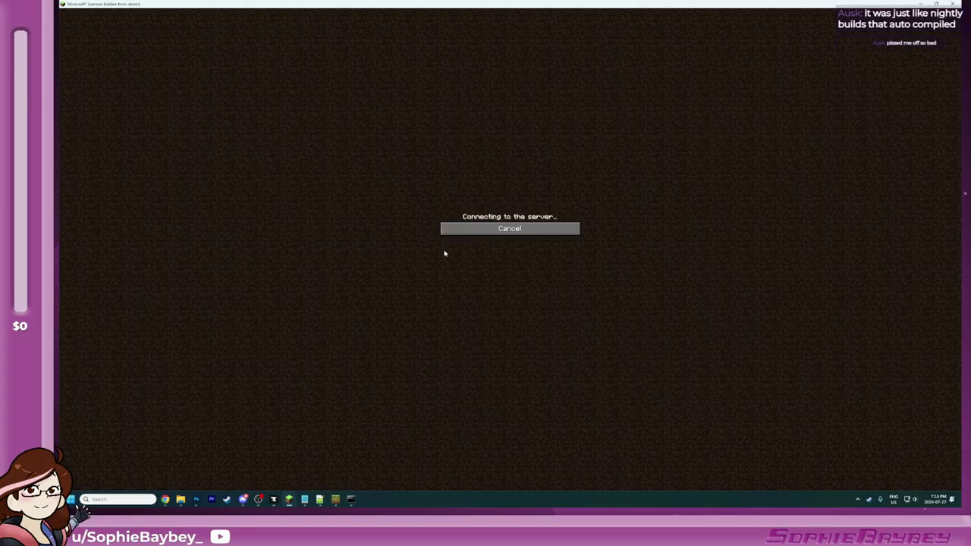
{"action": "left_click", "coordinate": [462, 227]}
{"action": "left_click", "coordinate": [418, 46]}
{"action": "left_click", "coordinate": [460, 228]}
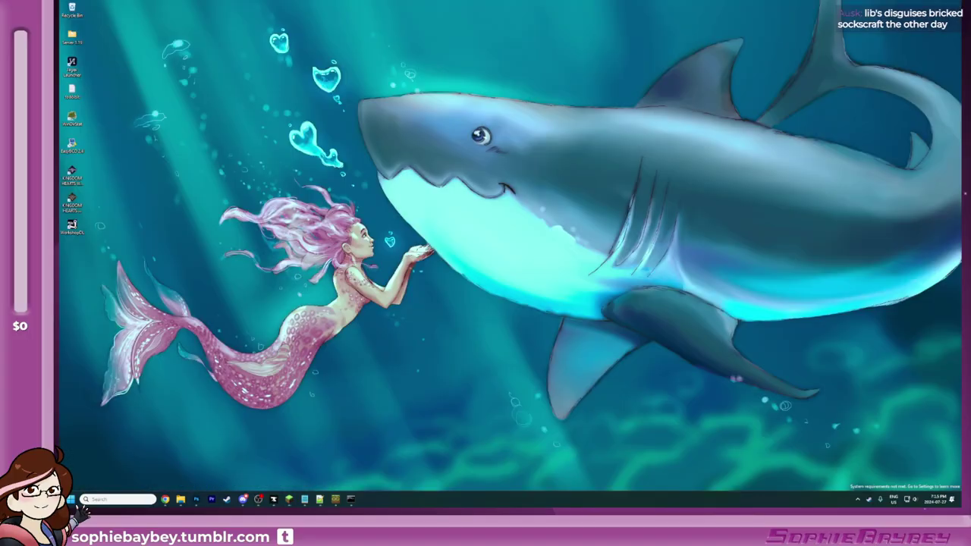
Step: Switch back to Minecraft, join Minecraft Server, and review the plugin update messages in chat
{"action": "key", "text": "alt+Tab"}
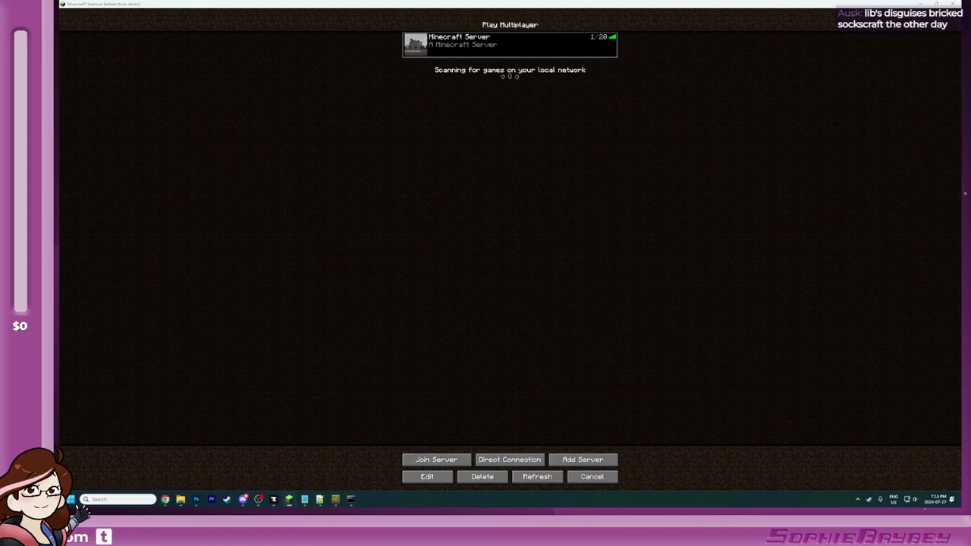
{"action": "key", "text": "alt+Tab"}
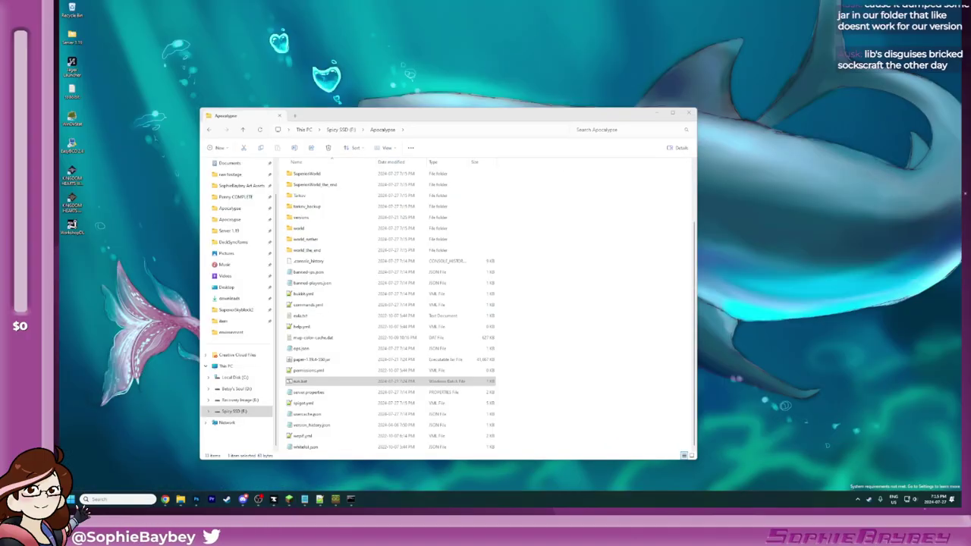
{"action": "key", "text": "alt+Tab"}
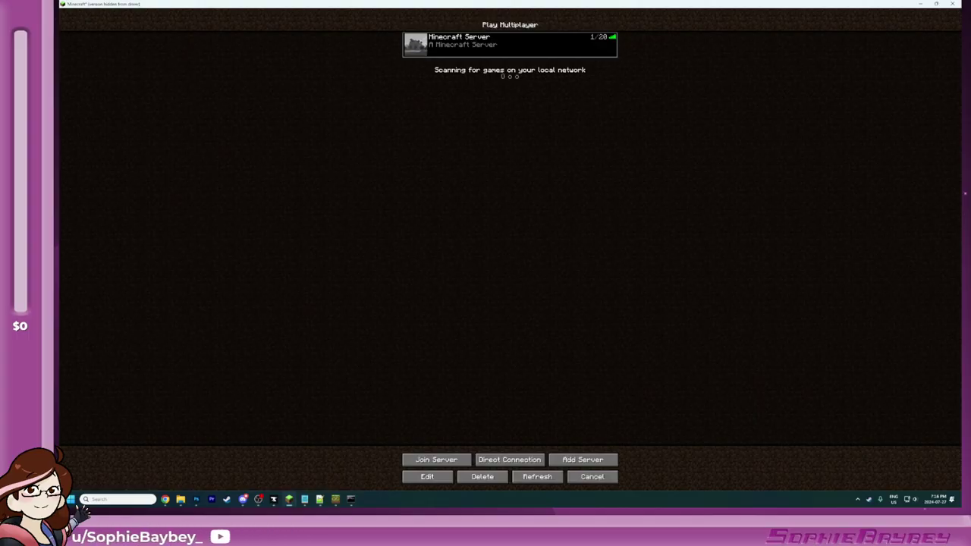
{"action": "double_click", "coordinate": [439, 47]}
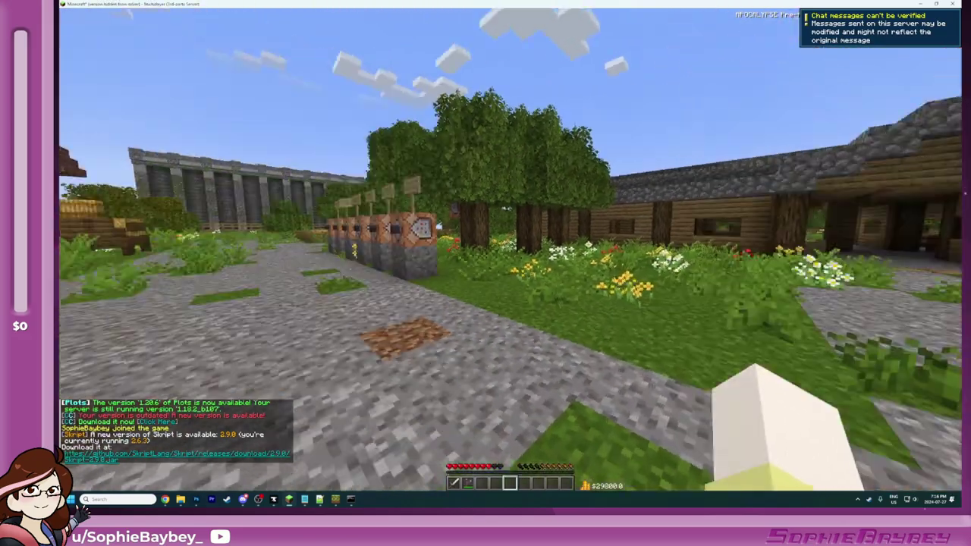
{"action": "key", "text": "t"}
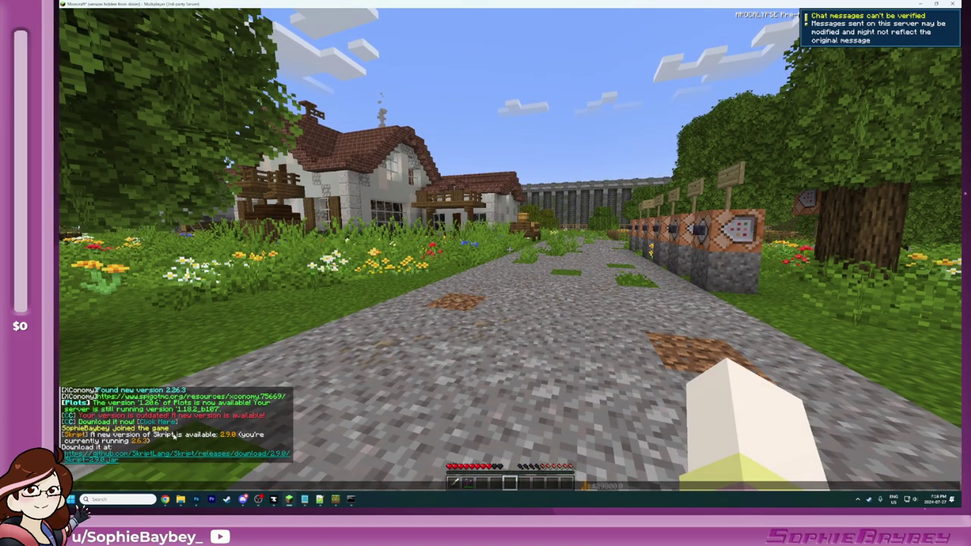
{"action": "mouse_move", "coordinate": [485, 273]}
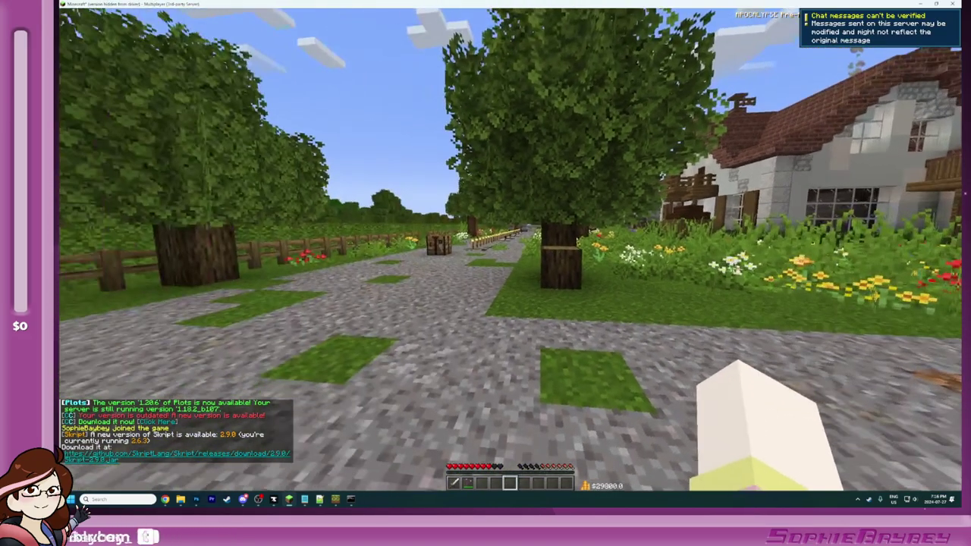
Step: Walk the gravel path by the crafting table, follow the redstone and torch line, and return past the long wooden building
{"action": "key", "text": "w"}
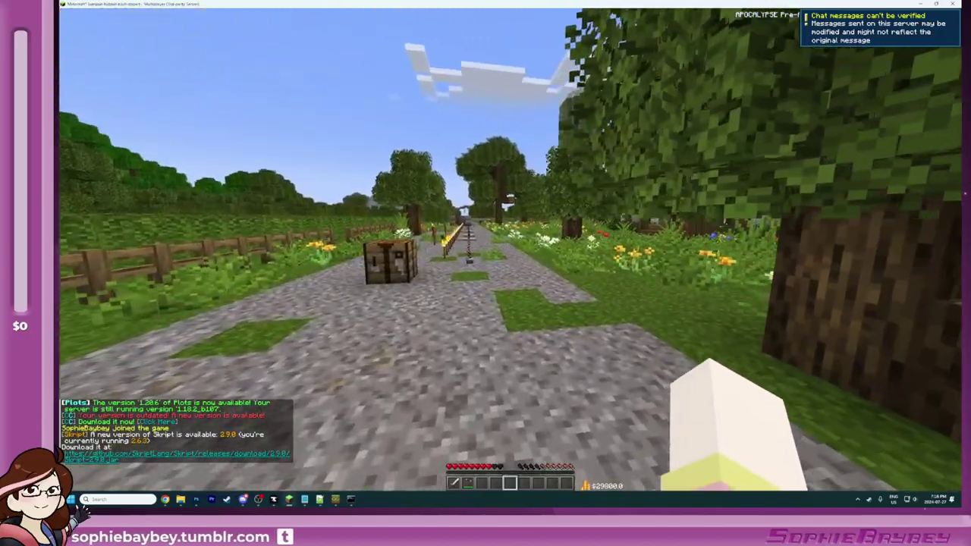
{"action": "key", "text": "w"}
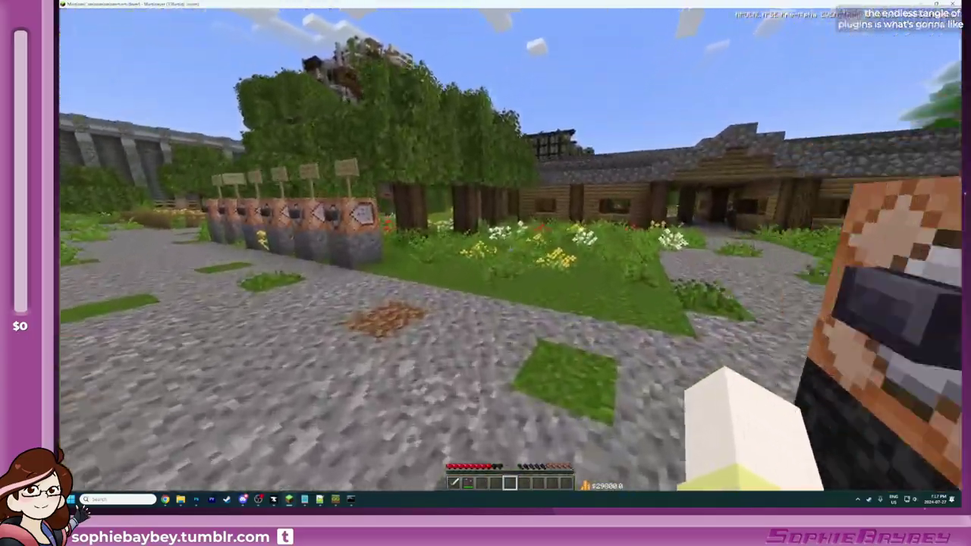
{"action": "key", "text": "w"}
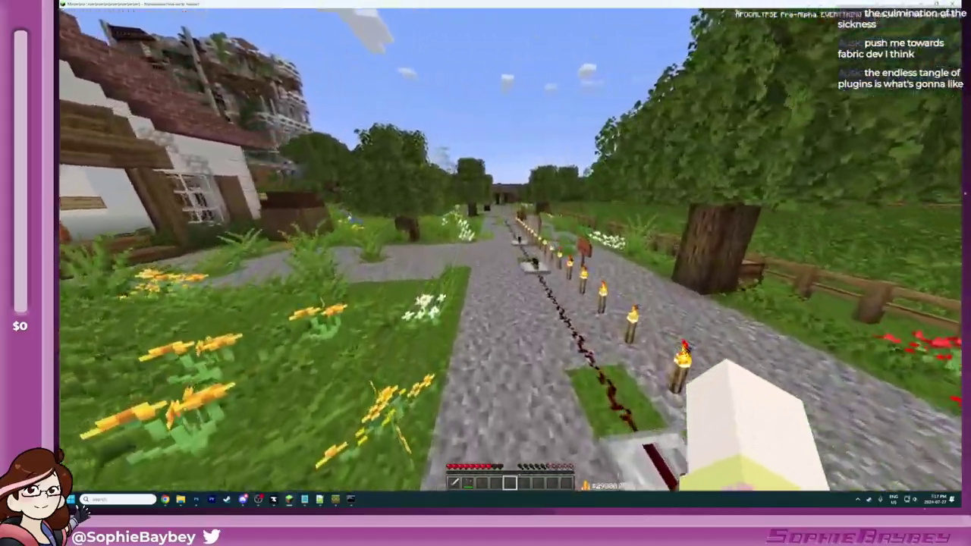
{"action": "key", "text": "w"}
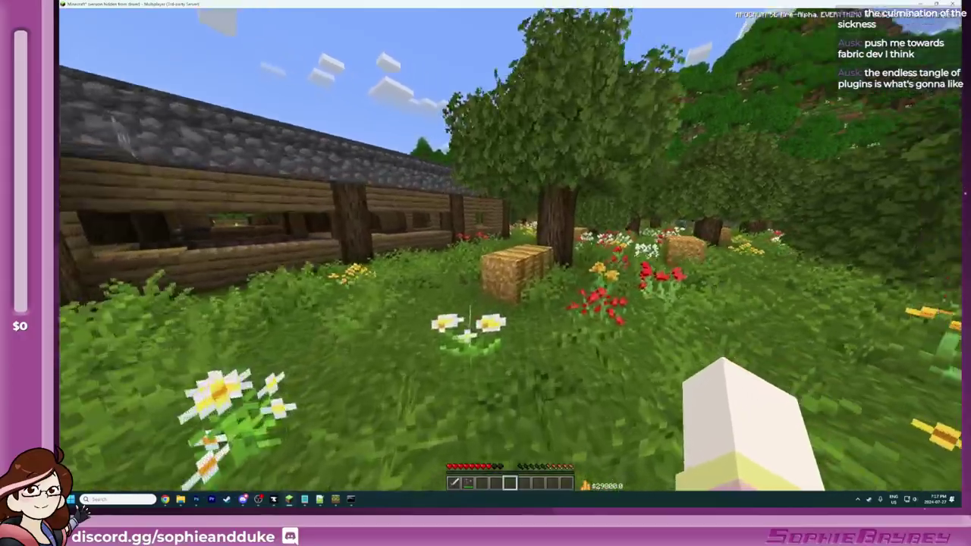
{"action": "key", "text": "w"}
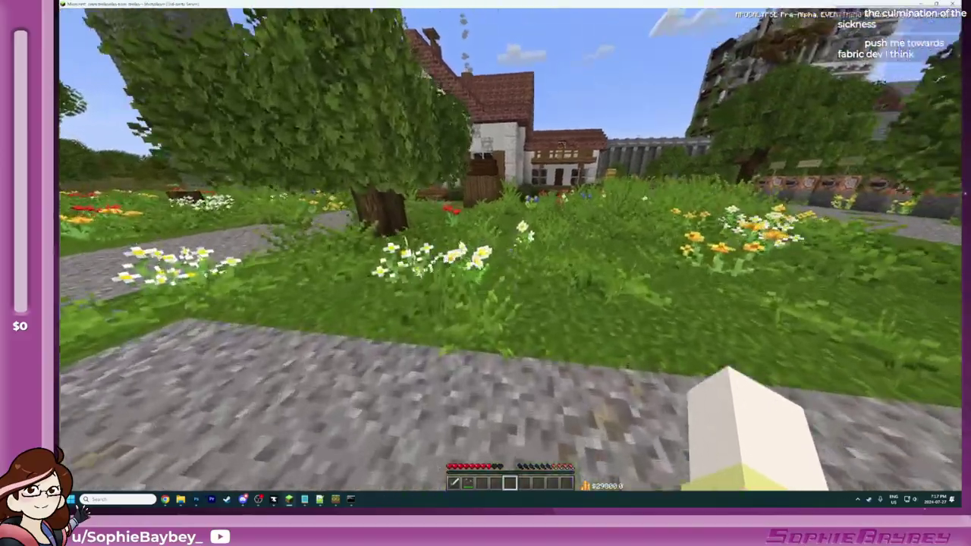
{"action": "key", "text": "w"}
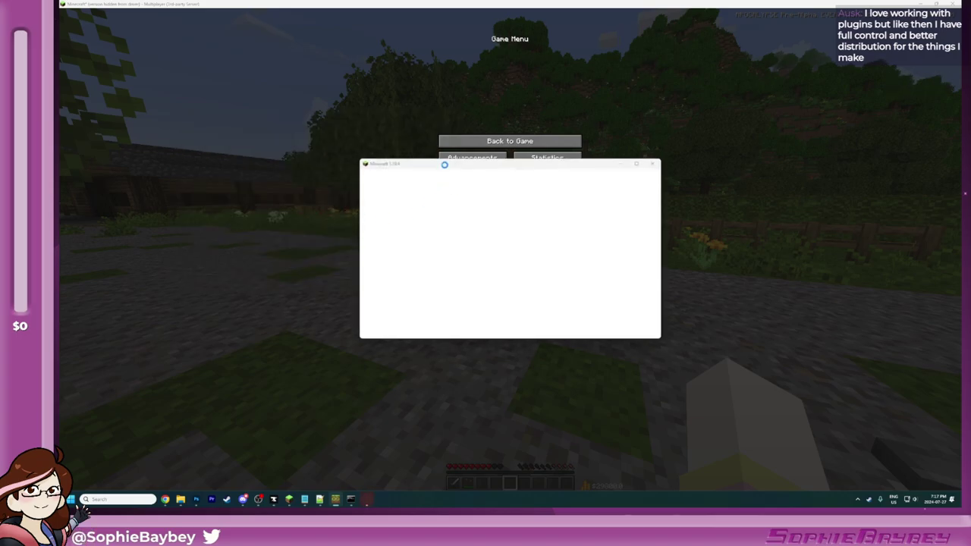
Step: Arrange the new Minecraft 1.19.4 window and the running game side by side, and continue past the new client's welcome screen
{"action": "left_click_drag", "start_coordinate": [444, 163], "coordinate": [160, 52]}
{"action": "left_click_drag", "start_coordinate": [376, 5], "coordinate": [961, 158]}
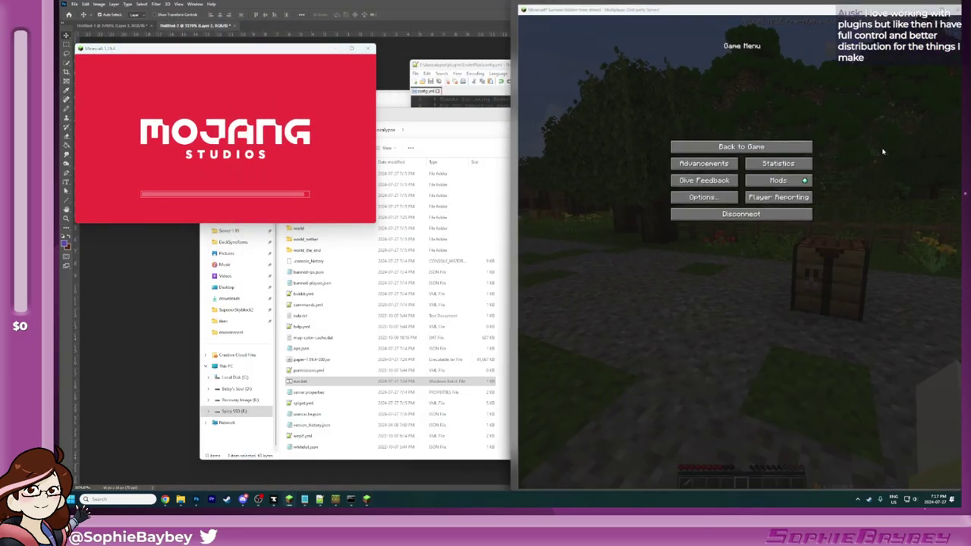
{"action": "left_click", "coordinate": [155, 119]}
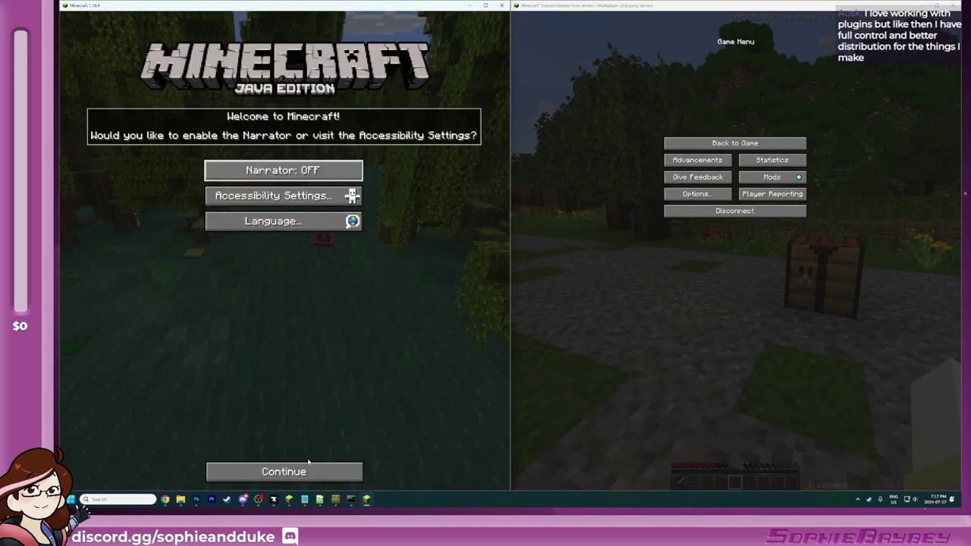
{"action": "left_click", "coordinate": [308, 467]}
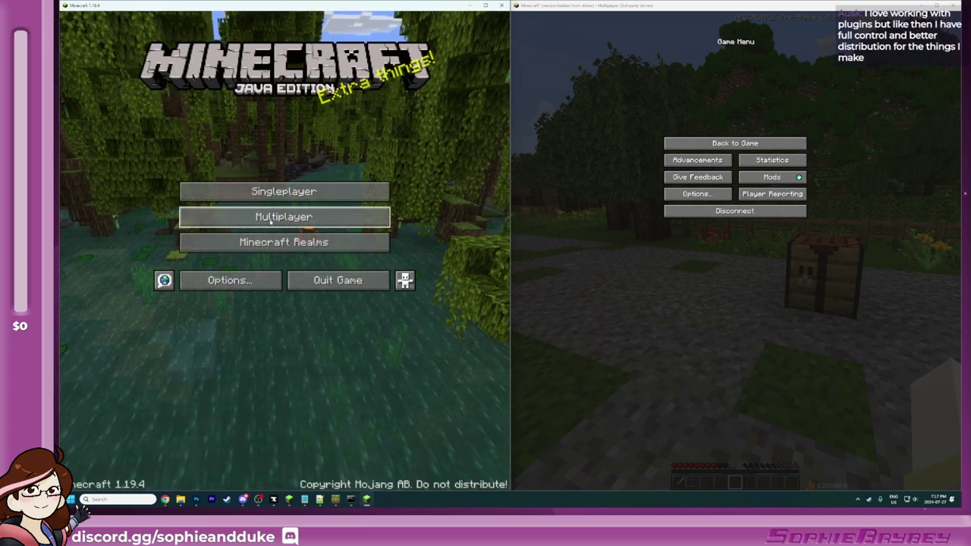
Step: Join the server from the new Minecraft client by direct connection to localhost
{"action": "left_click", "coordinate": [270, 219]}
{"action": "left_click", "coordinate": [231, 247]}
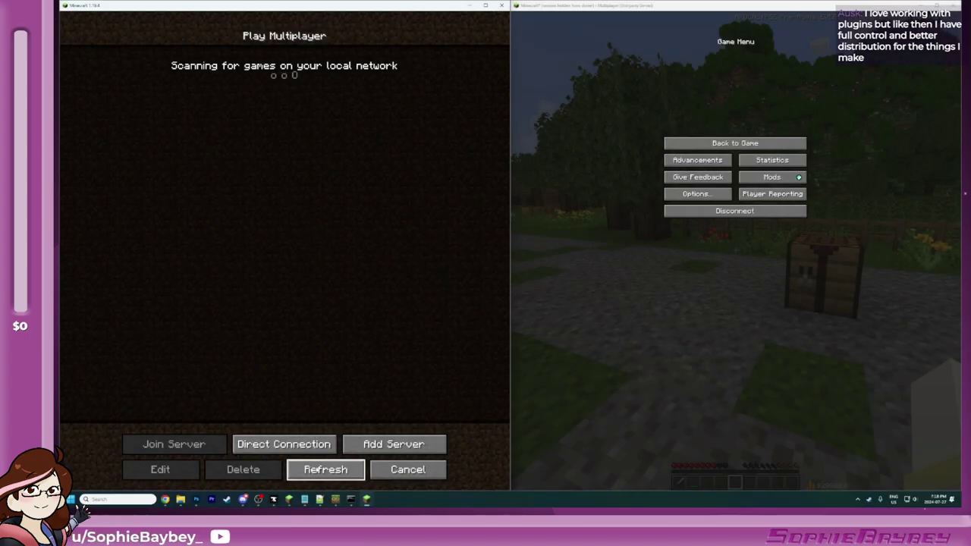
{"action": "left_click", "coordinate": [283, 444]}
{"action": "type", "text": "localhost"}
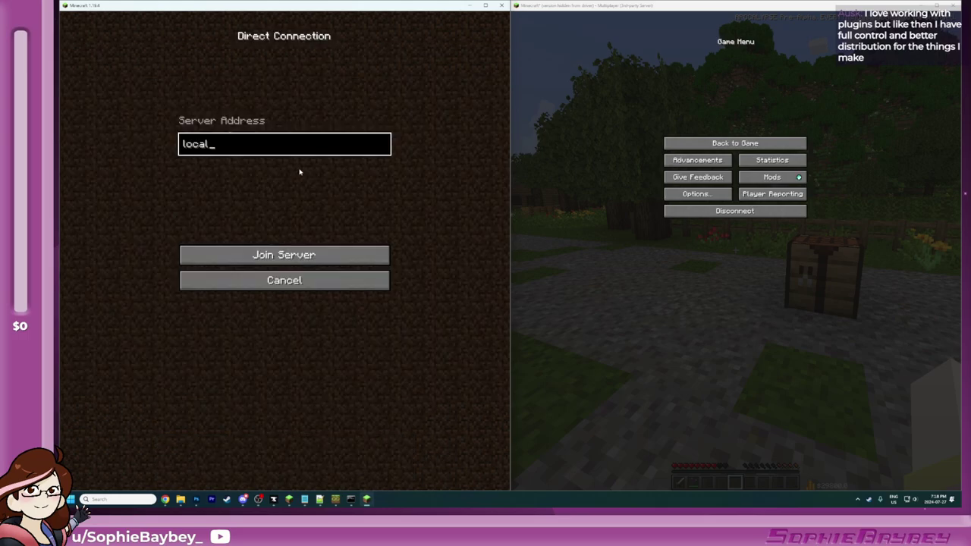
{"action": "key", "text": "Return"}
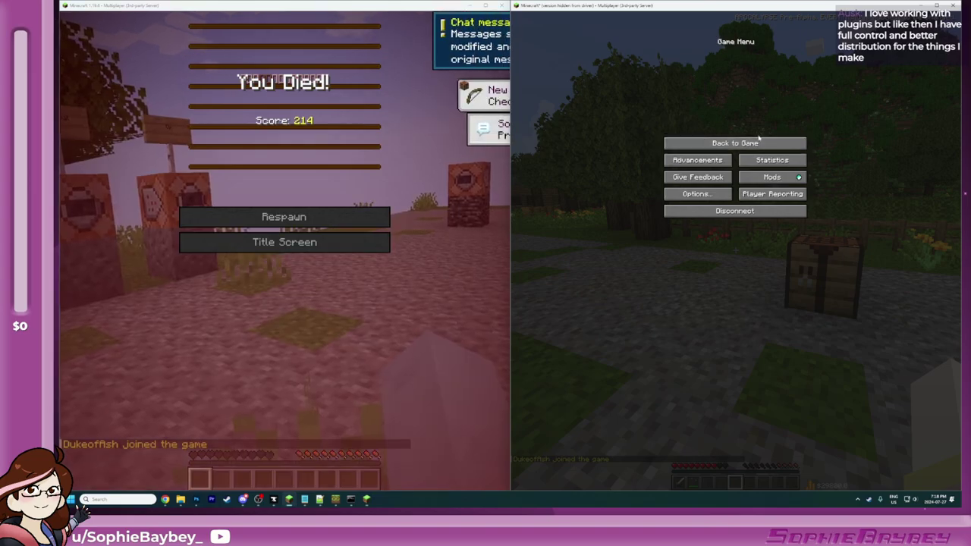
Step: Respawn the second player, walk to the nearby bedrock structure, and inspect the player's inventory
{"action": "left_click", "coordinate": [758, 141]}
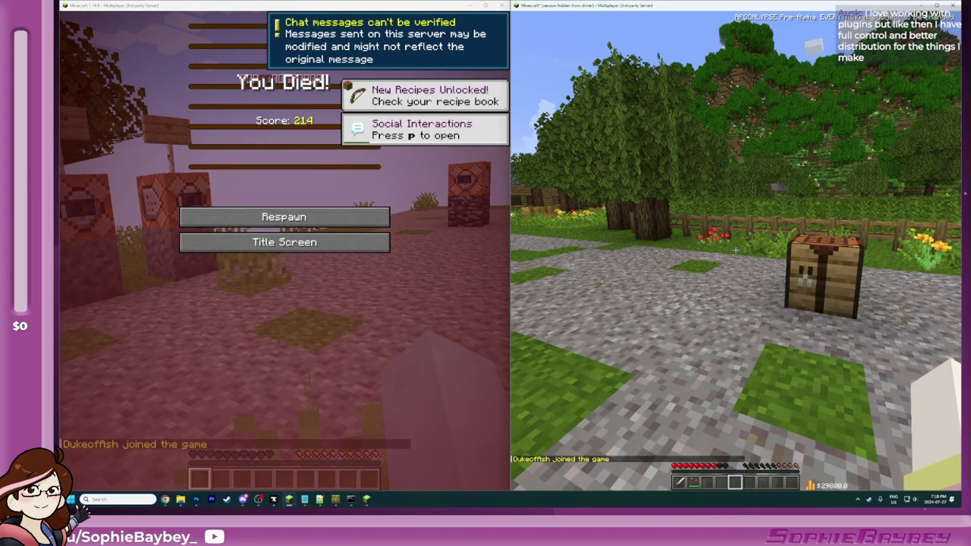
{"action": "key", "text": "alt+Tab"}
{"action": "left_click", "coordinate": [303, 219]}
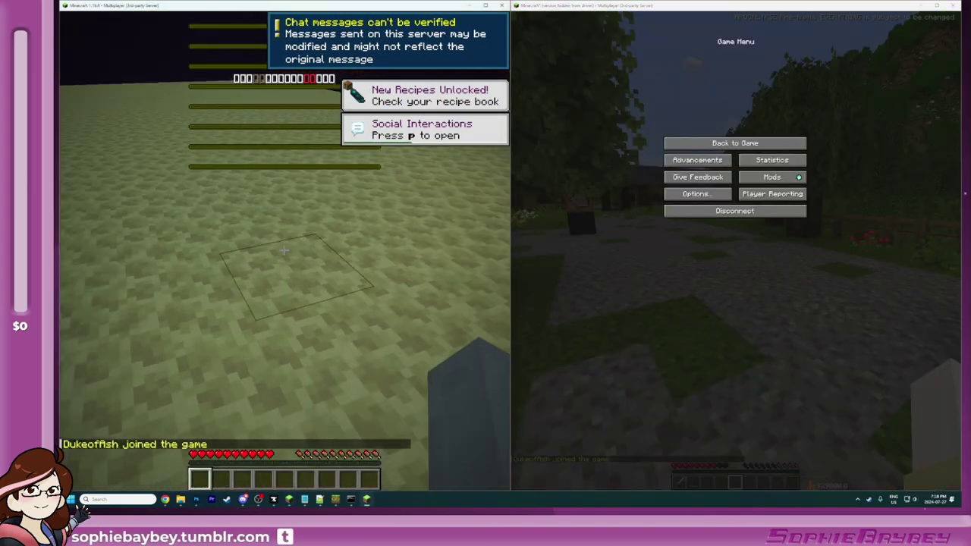
{"action": "key", "text": "w"}
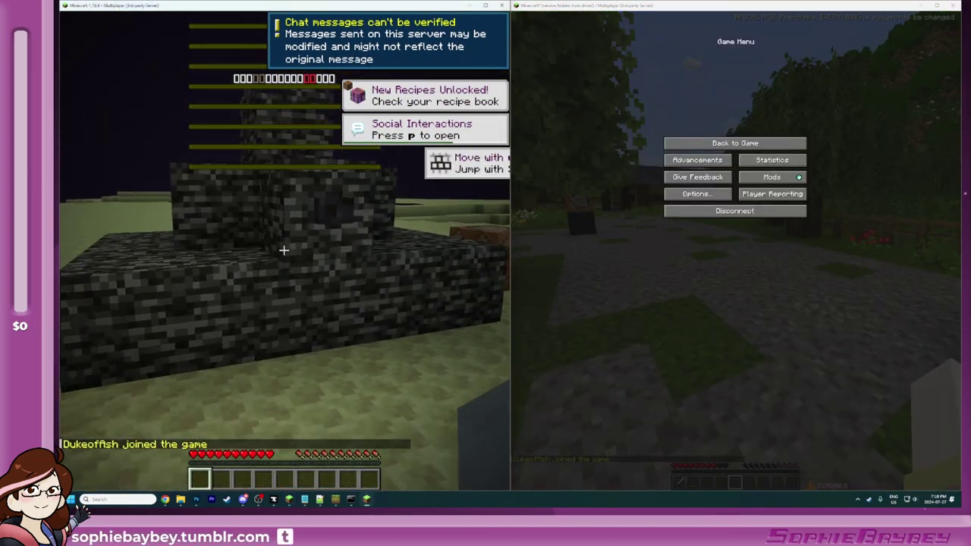
{"action": "right_click", "coordinate": [284, 250]}
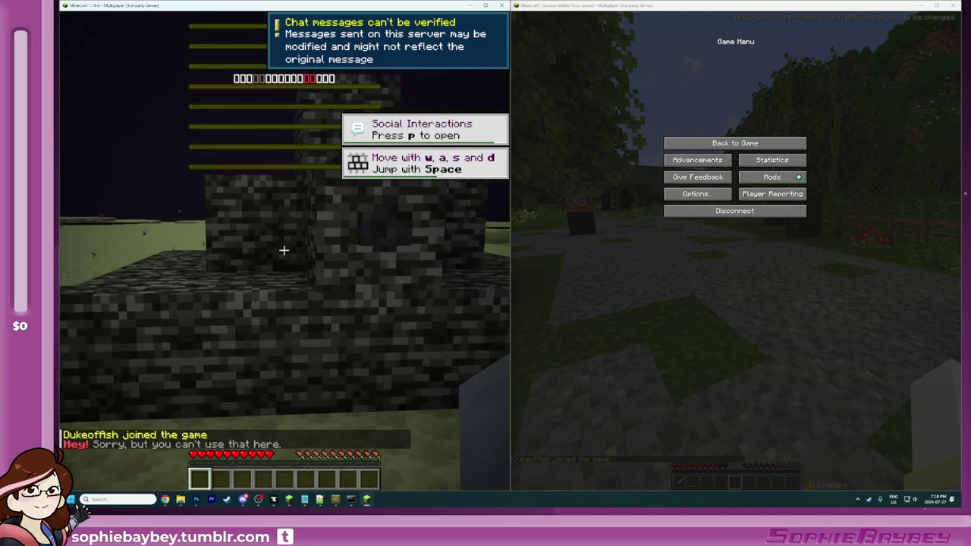
{"action": "key", "text": "e"}
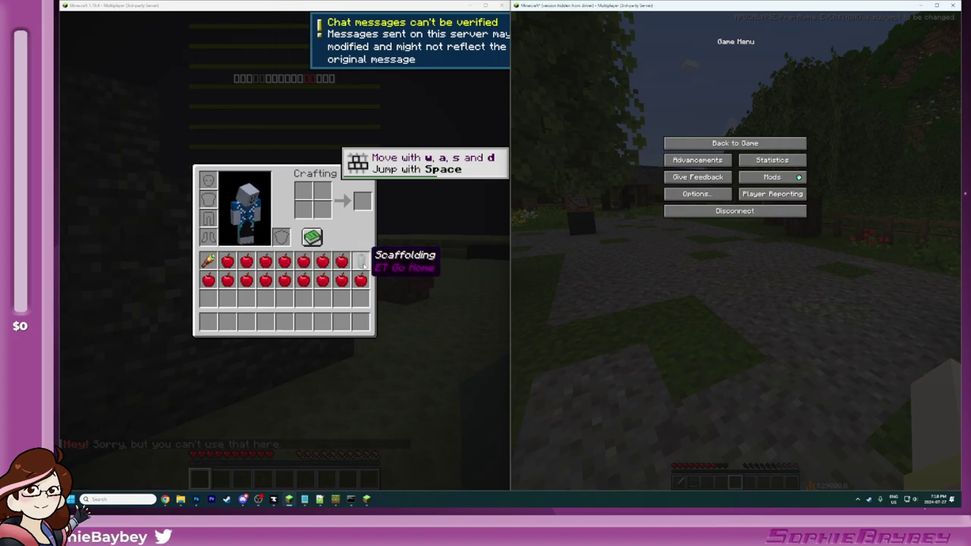
Step: Walk the main player to the row of signed command blocks, collect a stack of food, and eat some
{"action": "left_click", "coordinate": [735, 142]}
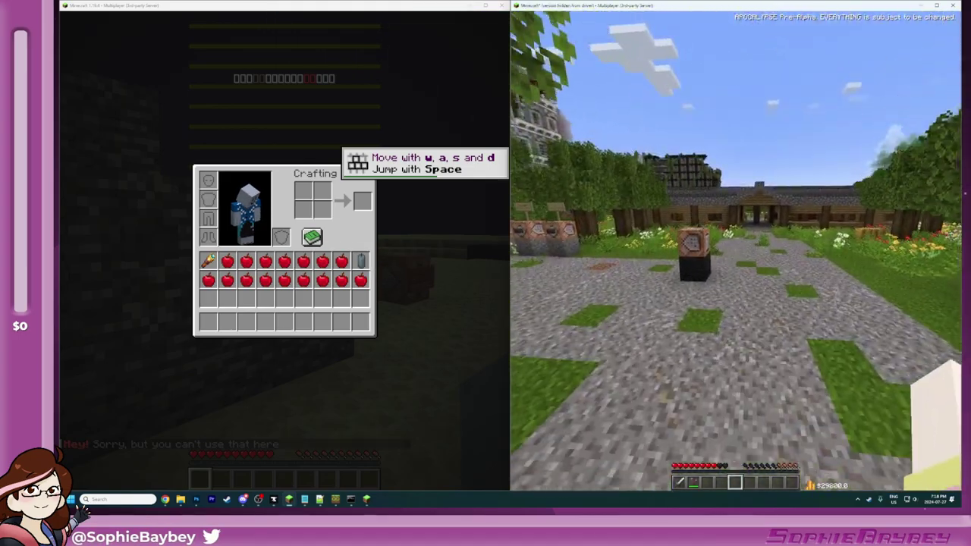
{"action": "key", "text": "w"}
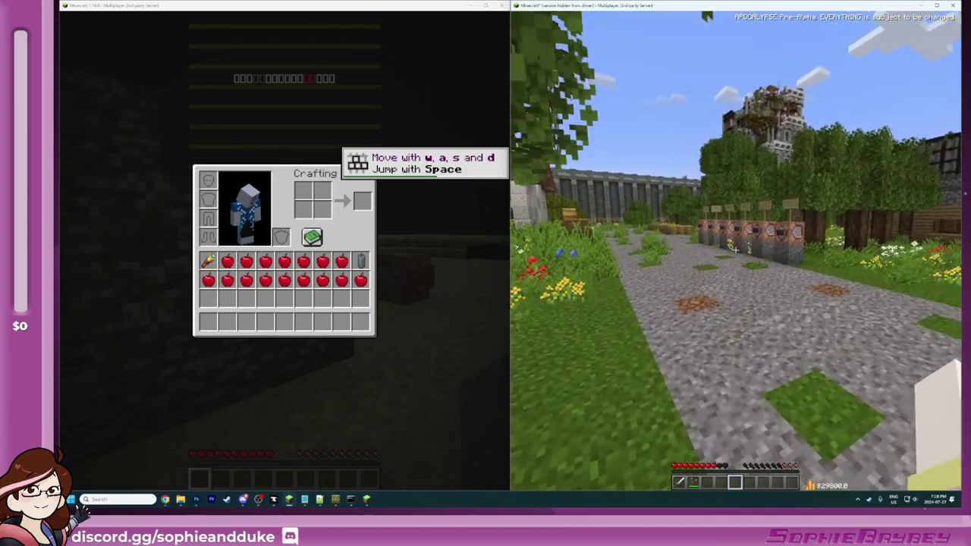
{"action": "key", "text": "w"}
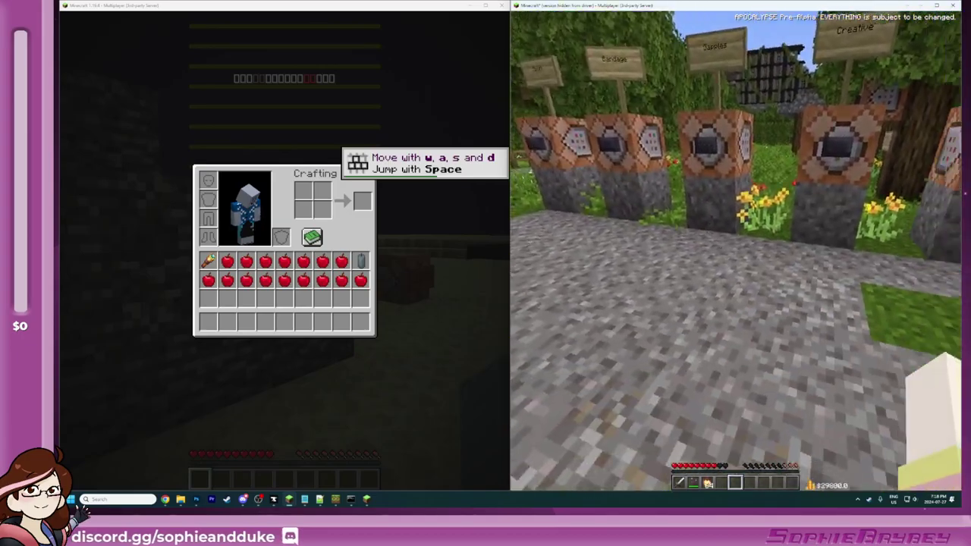
{"action": "key", "text": "3"}
{"action": "right_click", "coordinate": [736, 250]}
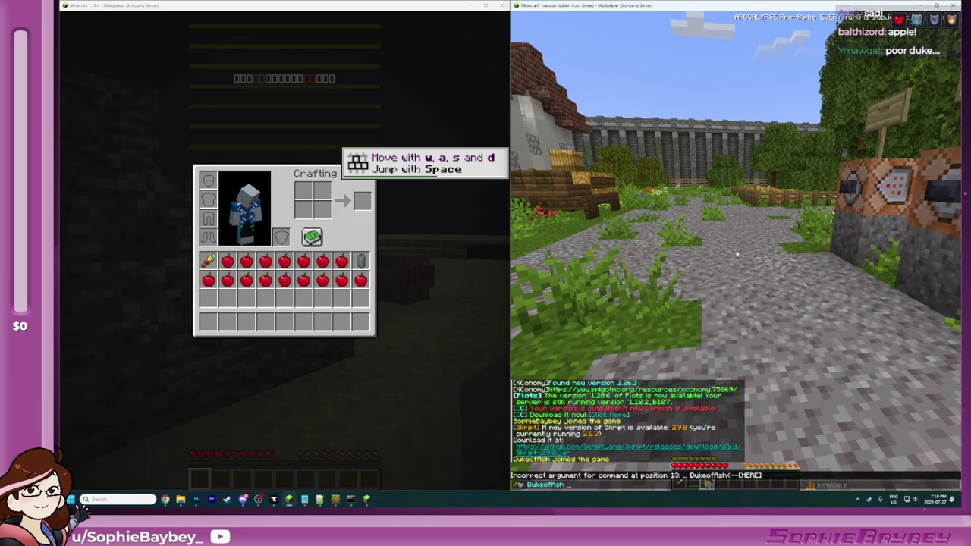
Step: Teleport the second player to the main player with /tp, and check the meeting from both game windows
{"action": "key", "text": "Return"}
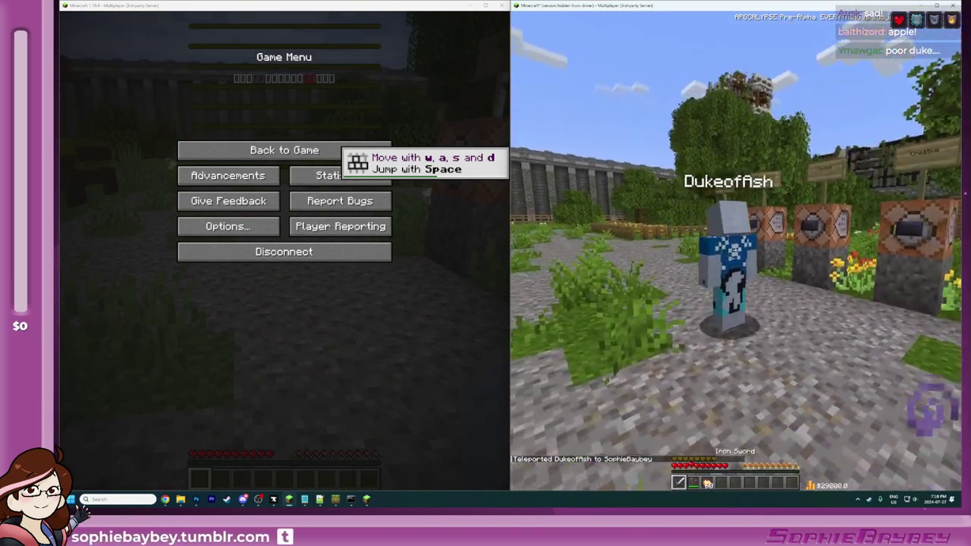
{"action": "key", "text": "Escape"}
{"action": "left_click", "coordinate": [282, 151]}
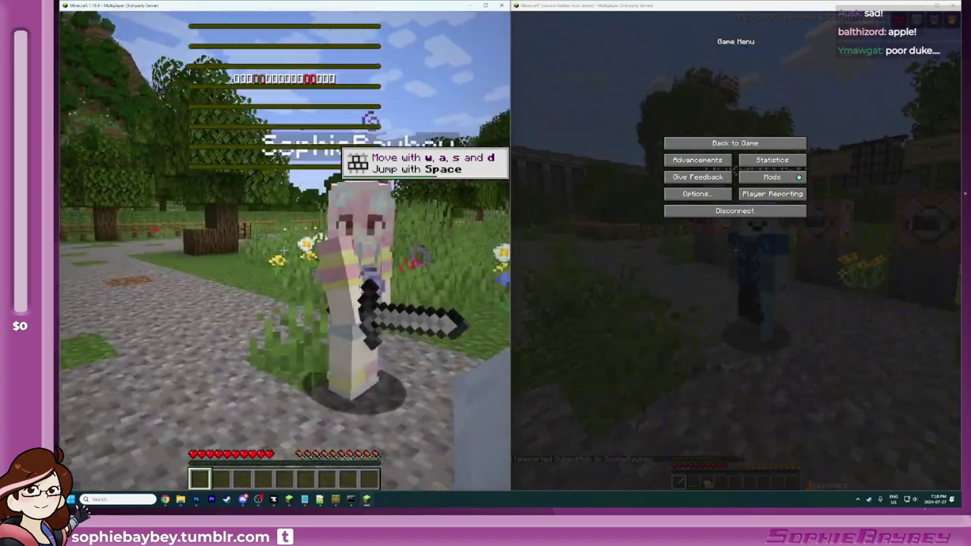
{"action": "key", "text": "Escape"}
{"action": "left_click", "coordinate": [735, 143]}
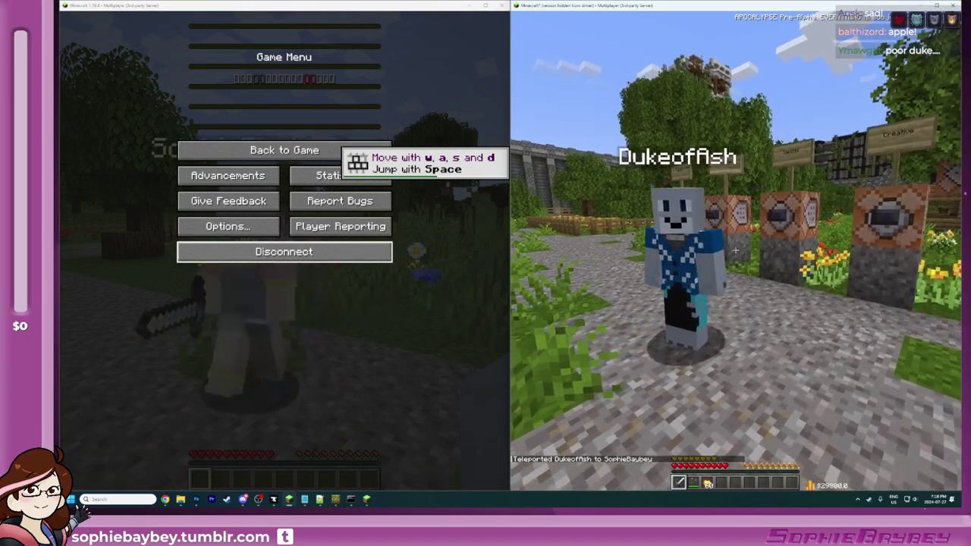
Step: Hit the second player with the iron sword to start combat, and disconnect the main player right away
{"action": "key", "text": "w"}
{"action": "key", "text": "s"}
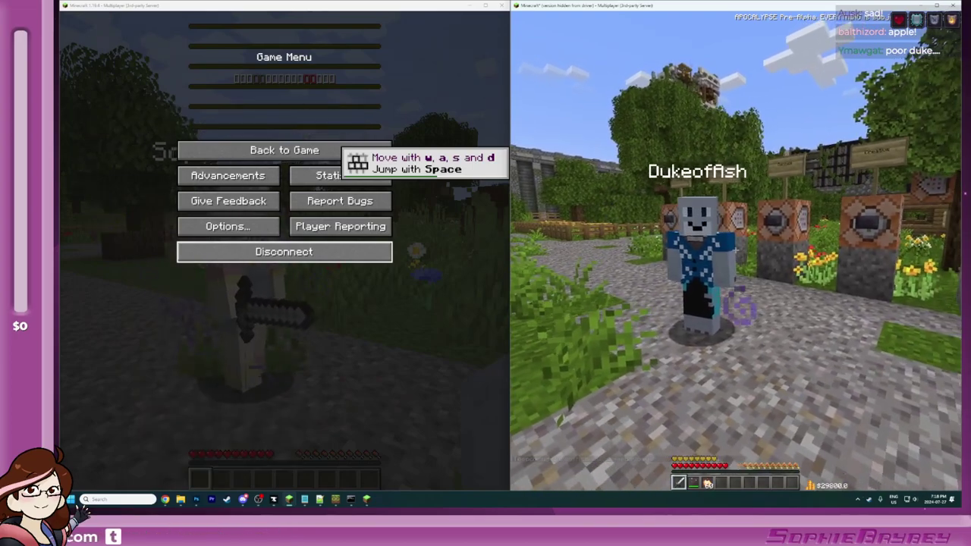
{"action": "key", "text": "w"}
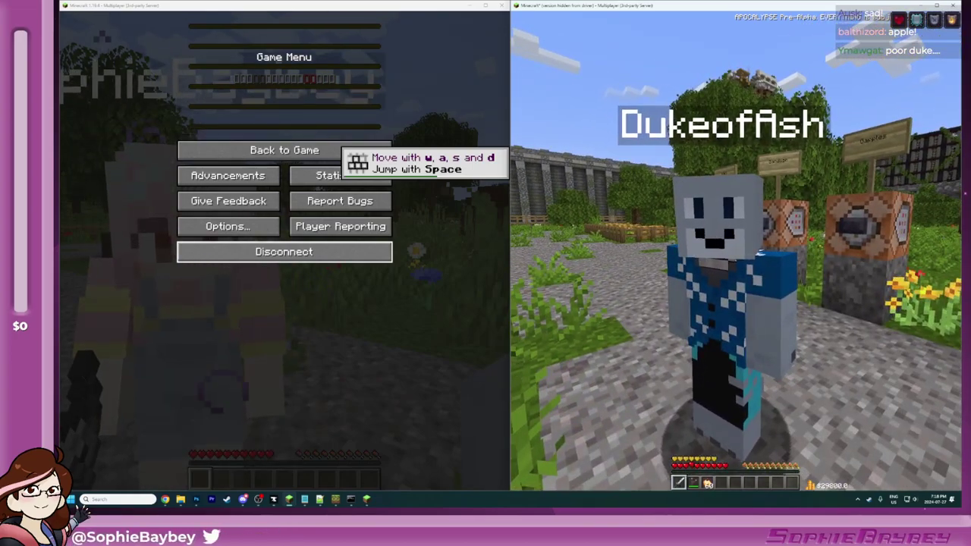
{"action": "left_click", "coordinate": [735, 251]}
{"action": "key", "text": "Escape"}
{"action": "left_click", "coordinate": [737, 211]}
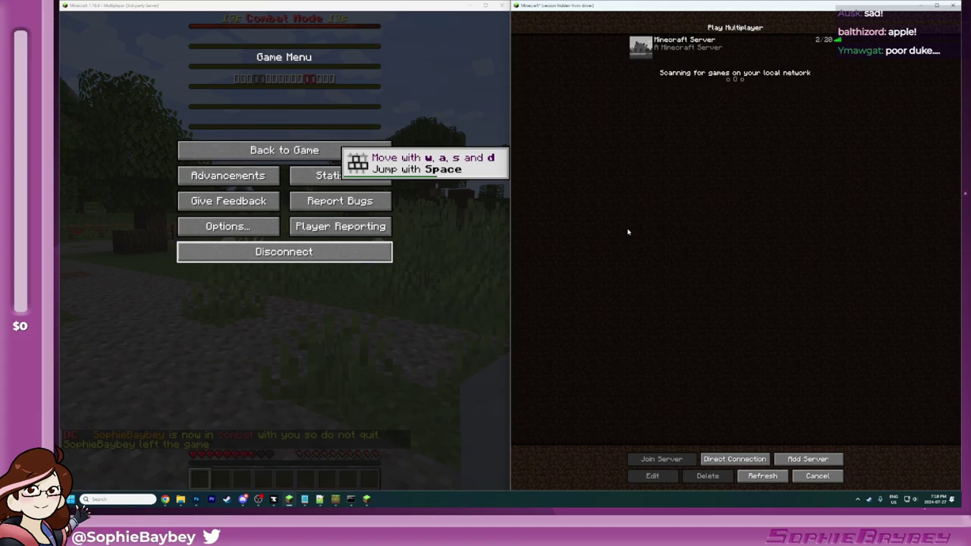
Step: Look in the second client at the spot where the main player logged out, and rejoin Minecraft Server with the main client
{"action": "left_click", "coordinate": [284, 150]}
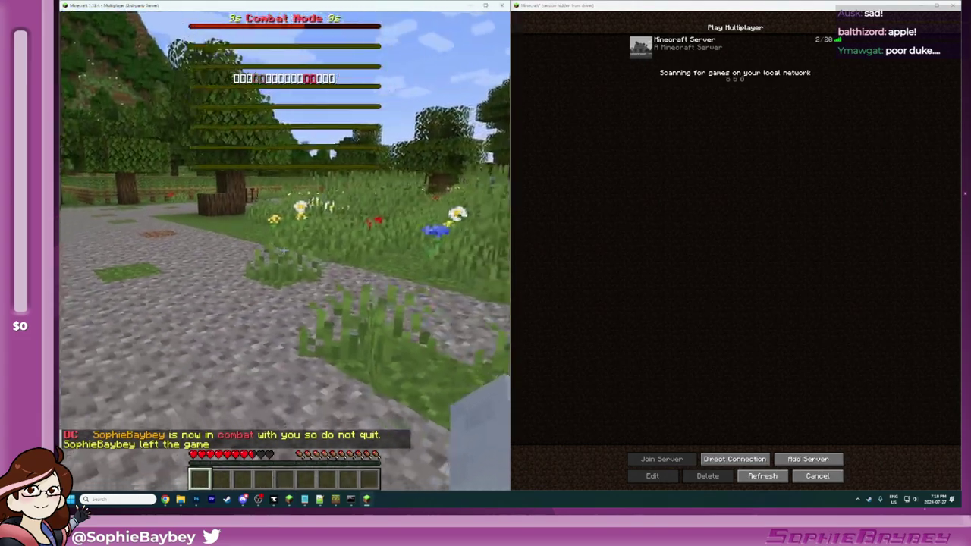
{"action": "key", "text": "Escape"}
{"action": "double_click", "coordinate": [644, 46]}
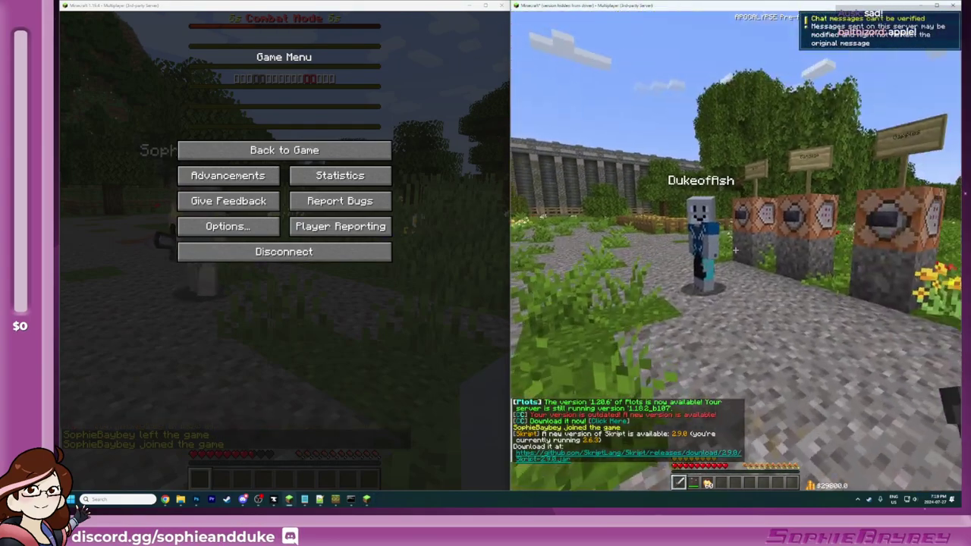
Step: Open DeluxeCombat's Combatlog Punishment settings in the main client and check the Punishment System option
{"action": "key", "text": "slash"}
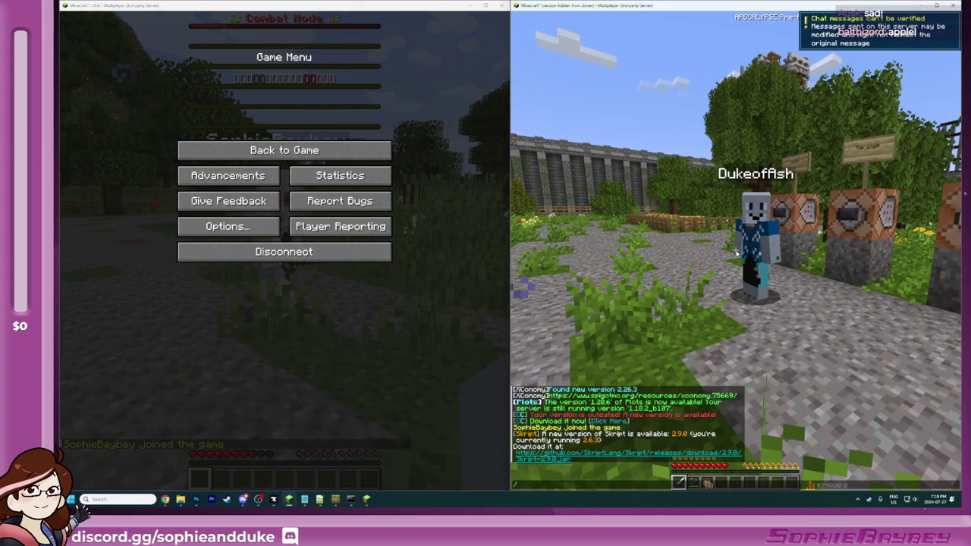
{"action": "type", "text": "dc-addon"}
{"action": "key", "text": "Return"}
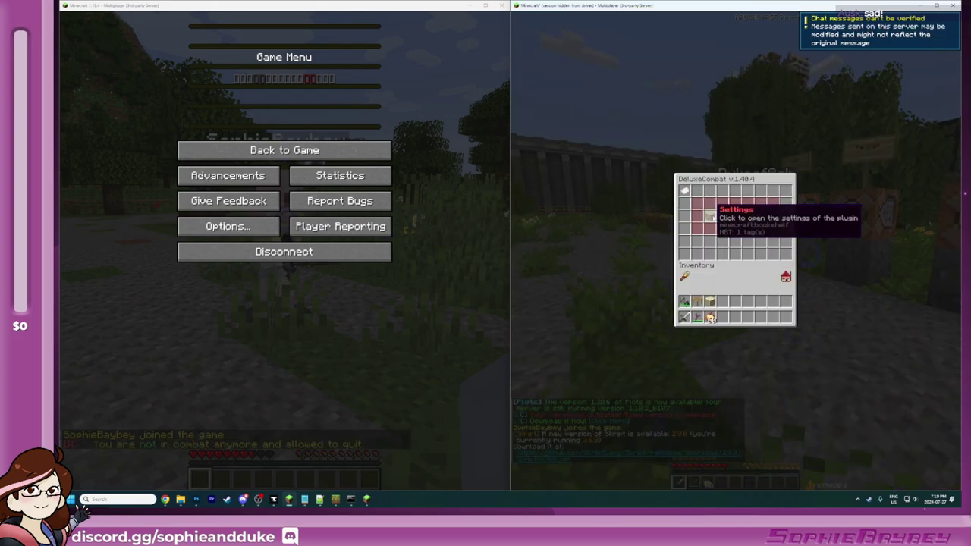
{"action": "left_click", "coordinate": [709, 216]}
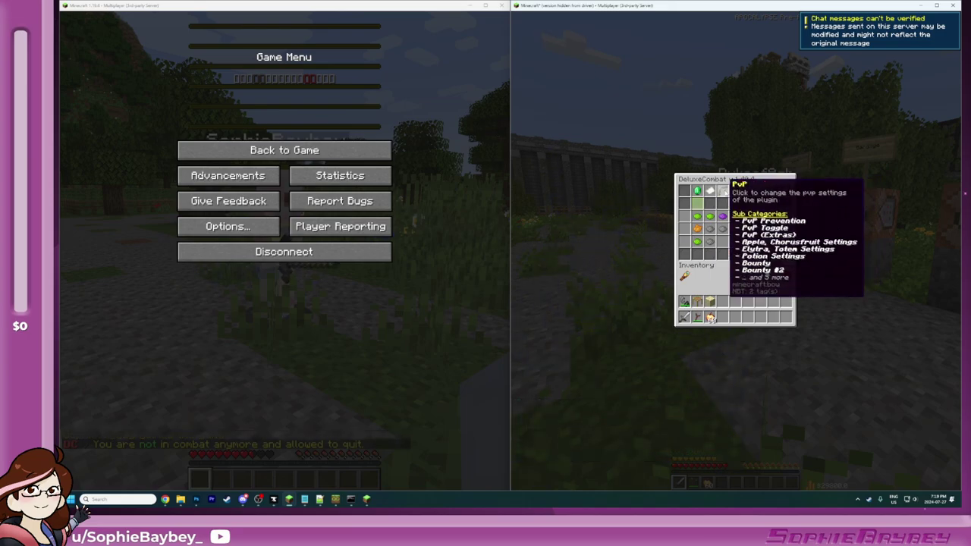
{"action": "left_click", "coordinate": [731, 192]}
{"action": "left_click", "coordinate": [711, 232]}
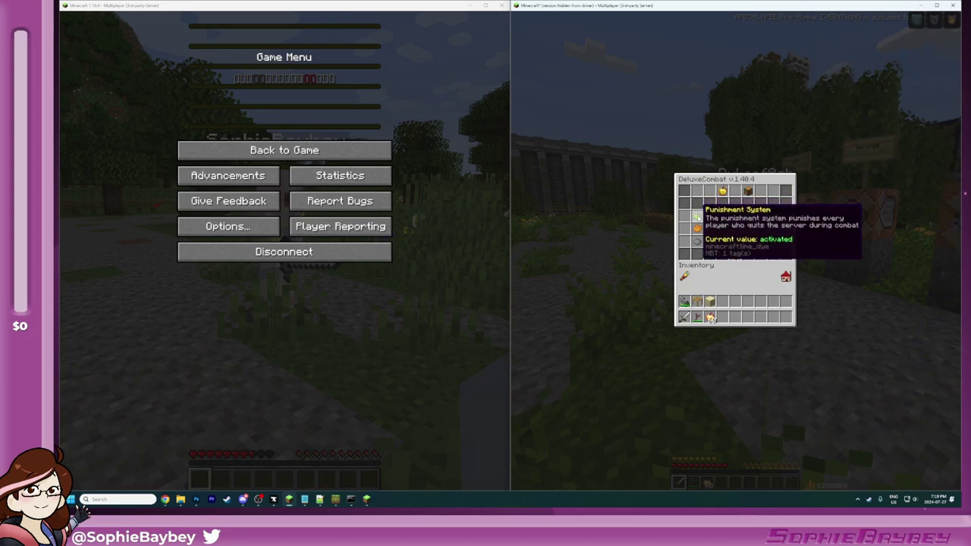
{"action": "left_click", "coordinate": [722, 190]}
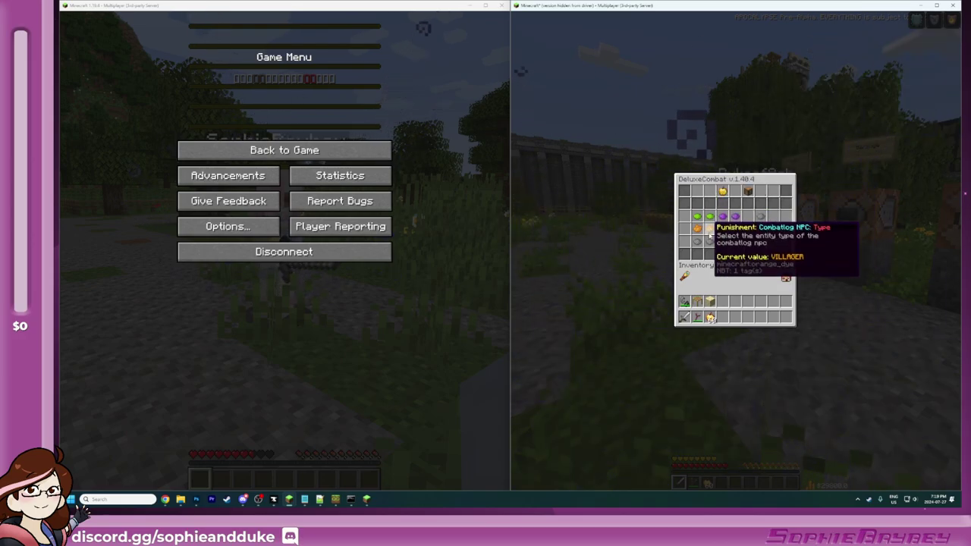
Step: Change the combatlog NPC's entity type to the last entry on the selection's next page, and deactivate the NPC's AI
{"action": "left_click", "coordinate": [709, 233]}
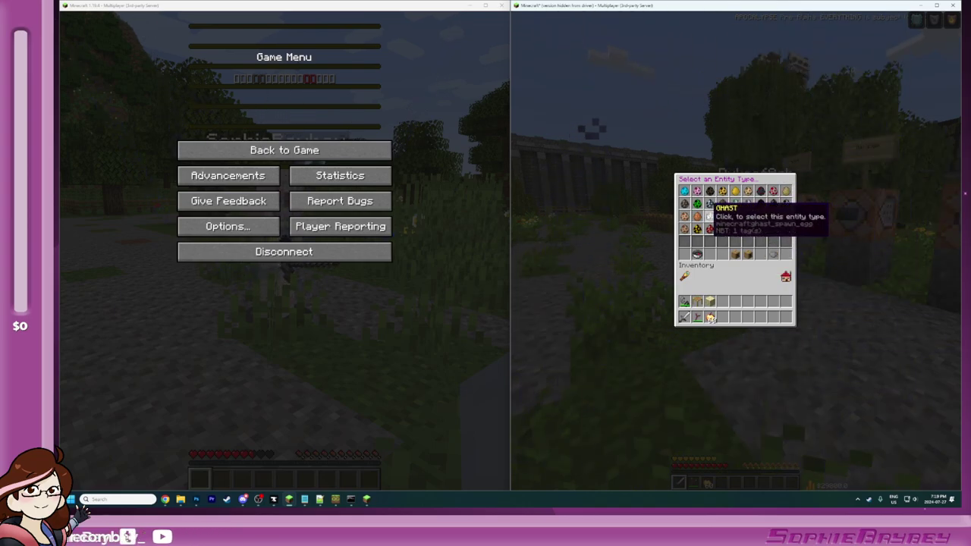
{"action": "left_click", "coordinate": [749, 255]}
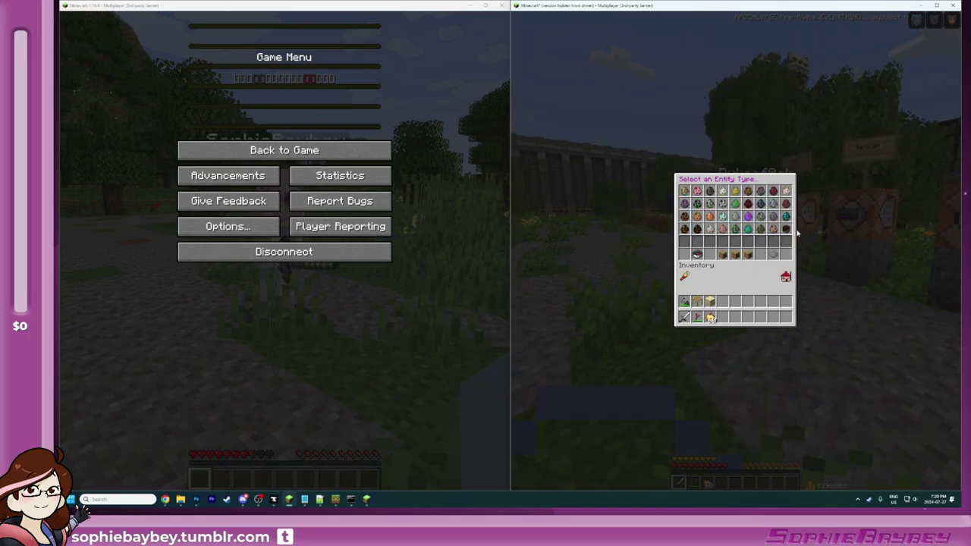
{"action": "left_click", "coordinate": [785, 229]}
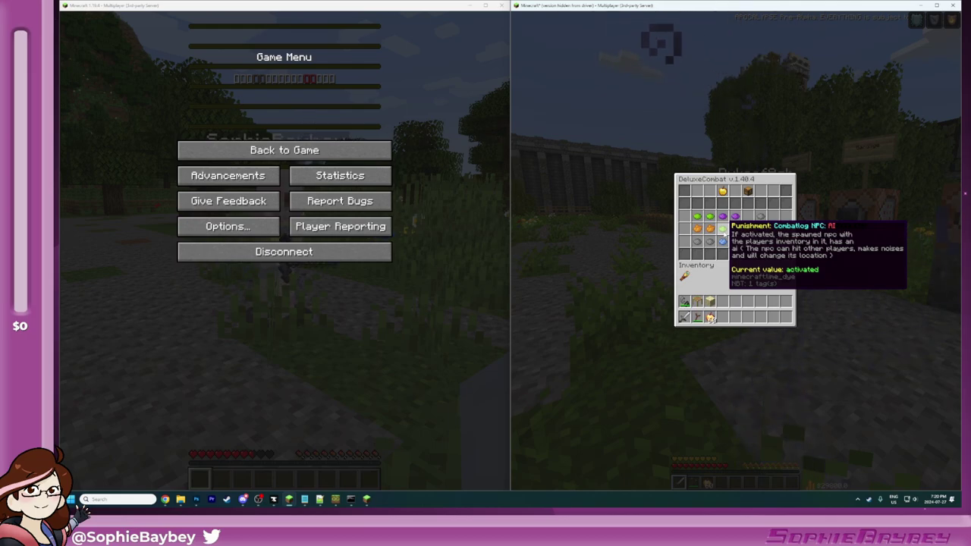
{"action": "left_click", "coordinate": [723, 229]}
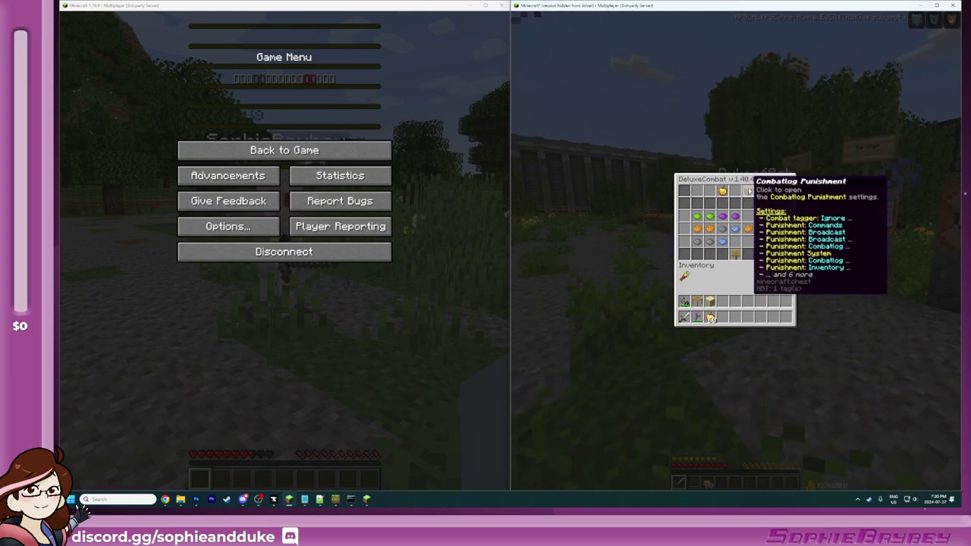
Step: Review the Combatlog Punishment settings in DeluxeCombat, return to the main settings overview, and close it
{"action": "left_click", "coordinate": [747, 190]}
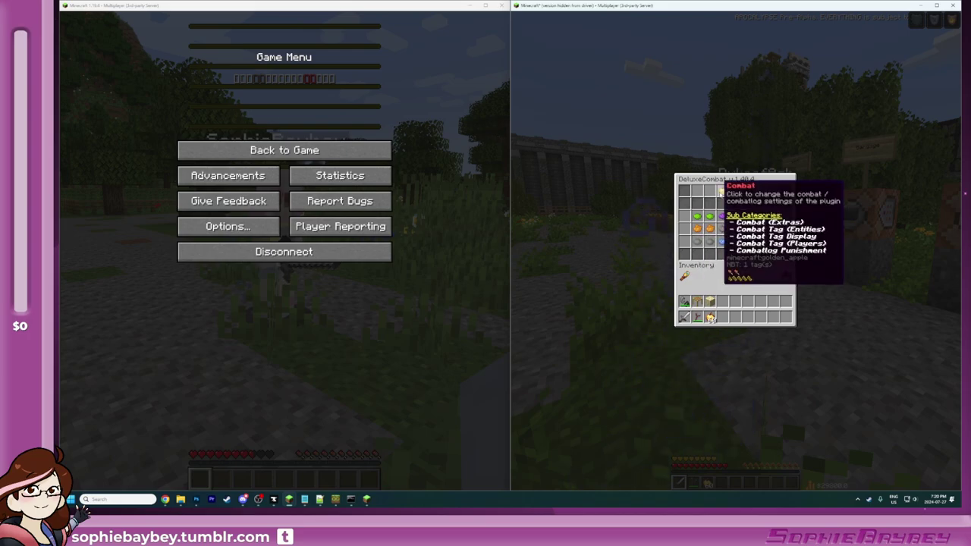
{"action": "left_click", "coordinate": [738, 258]}
{"action": "key", "text": "Escape"}
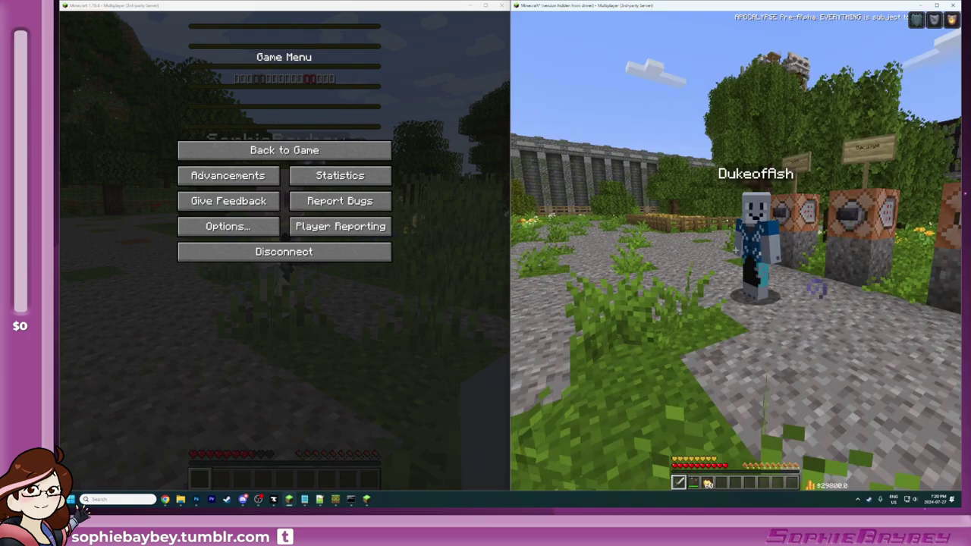
Step: Run /dc reload in the main client and read DeluxeCombat's reload options
{"action": "type", "text": "/dc"}
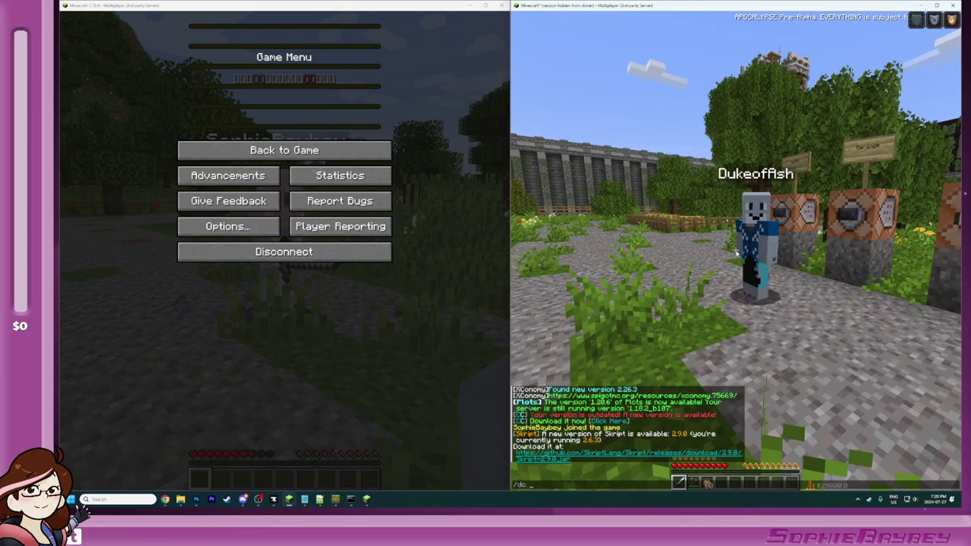
{"action": "type", "text": " hr"}
{"action": "key", "text": "BackSpace"}
{"action": "key", "text": "BackSpace"}
{"action": "type", "text": "reload"}
{"action": "key", "text": "Return"}
{"action": "key", "text": "a"}
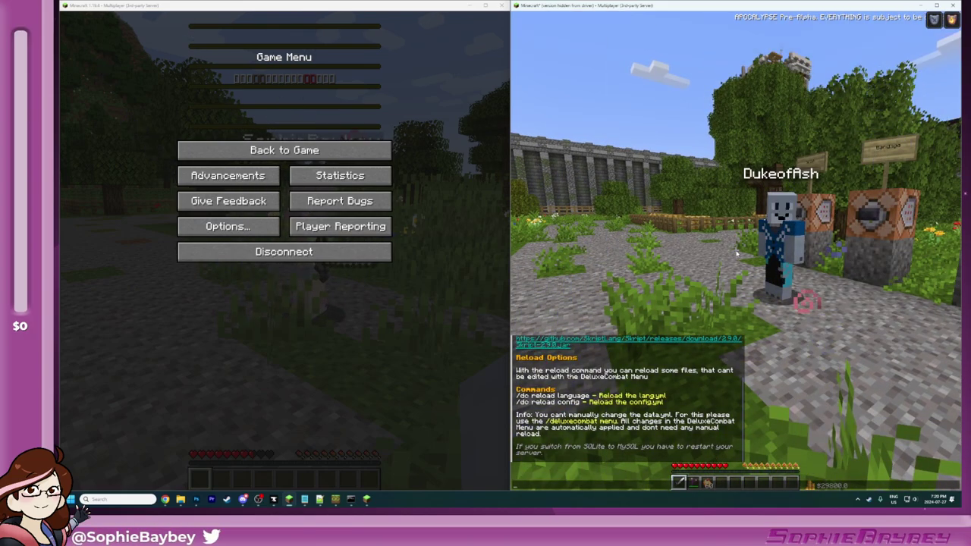
{"action": "scroll", "coordinate": [593, 406], "scroll_direction": "up", "scroll_amount": 2}
{"action": "scroll", "coordinate": [595, 412], "scroll_direction": "down", "scroll_amount": 2}
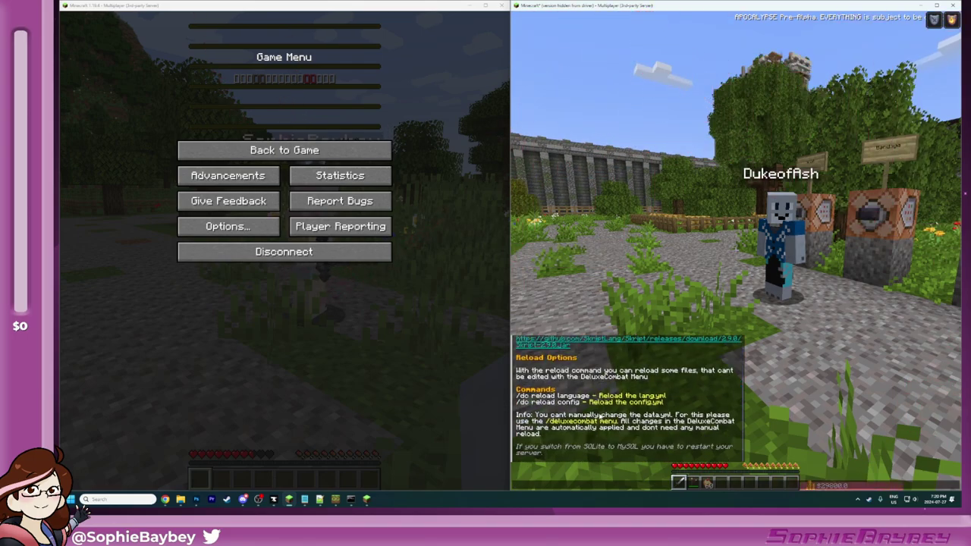
{"action": "key", "text": "Escape"}
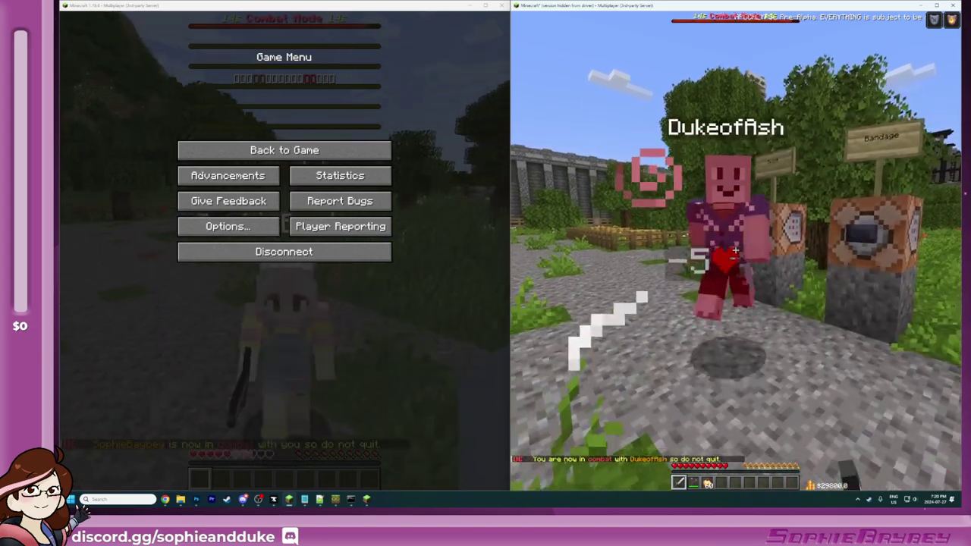
Step: Disconnect the main player during combat, check the logout spot in the second client, and rejoin Minecraft Server with the main client
{"action": "key", "text": "Escape"}
{"action": "left_click", "coordinate": [729, 216]}
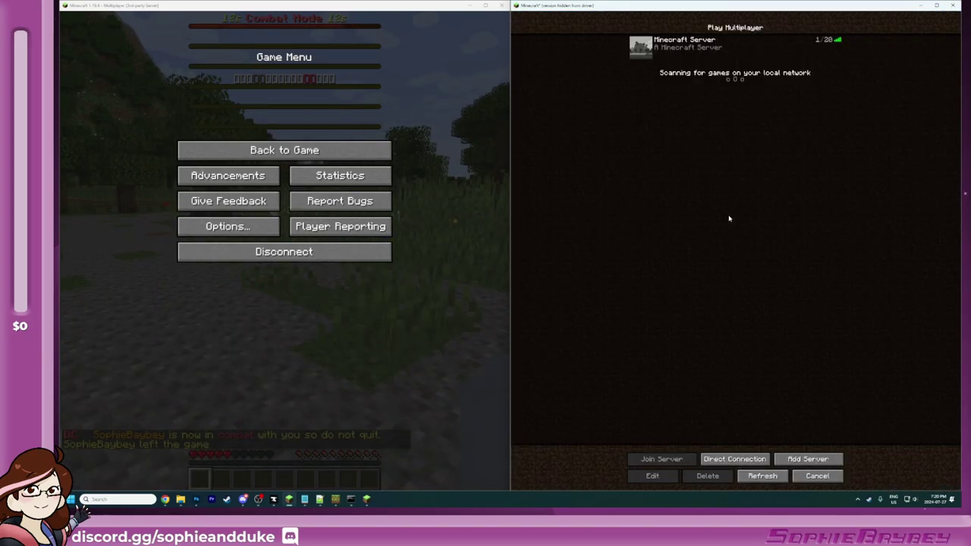
{"action": "left_click", "coordinate": [322, 150]}
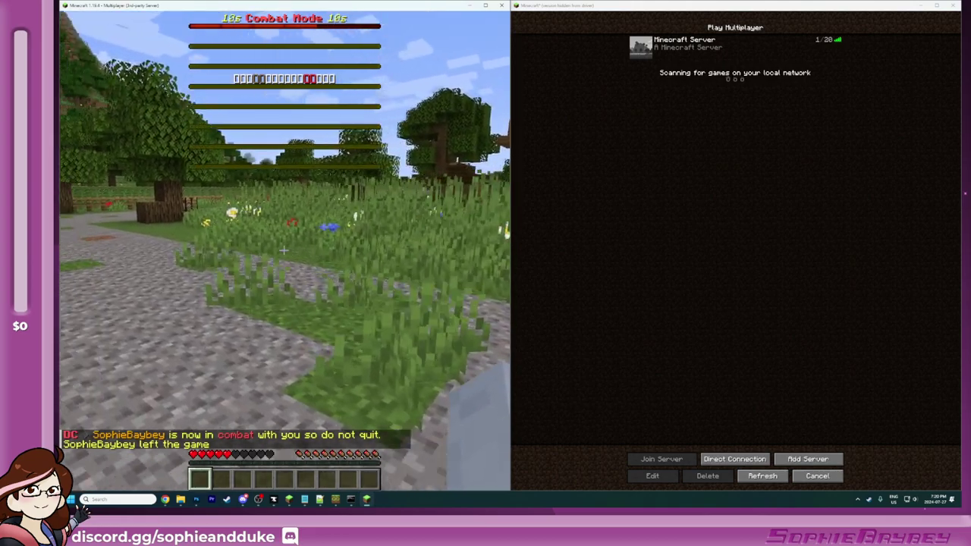
{"action": "key", "text": "Escape"}
{"action": "double_click", "coordinate": [648, 43]}
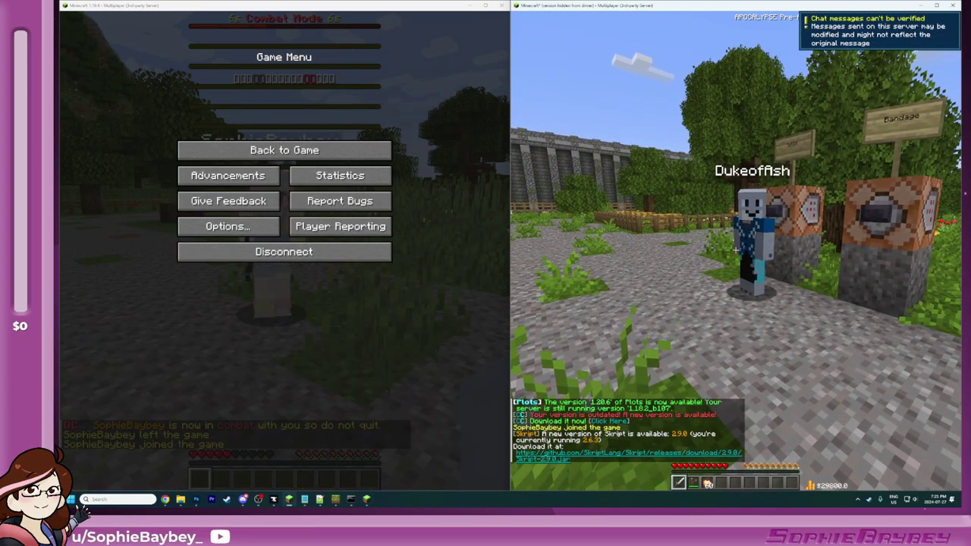
Step: Switch to the second client, hit the main player, and disconnect the second player while still in combat
{"action": "key", "text": "Escape"}
{"action": "left_click", "coordinate": [326, 150]}
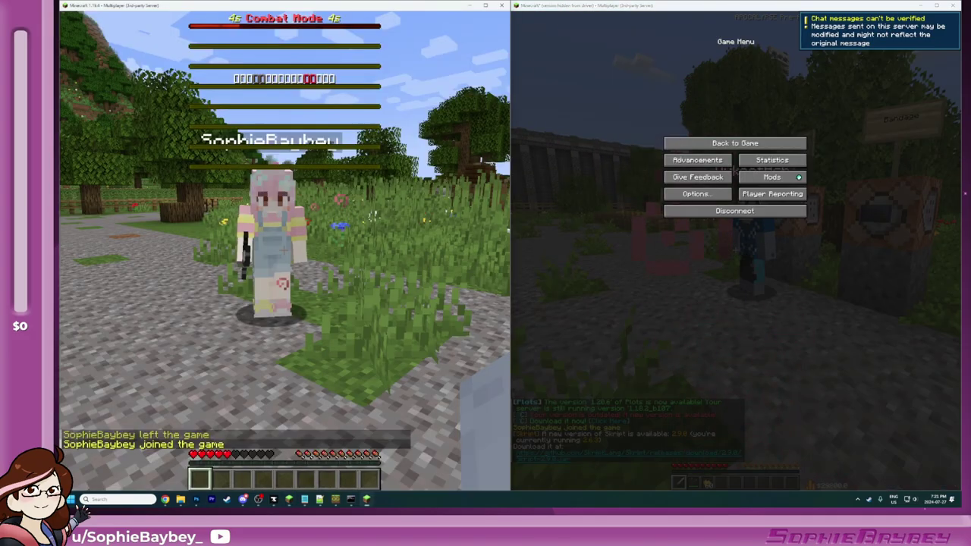
{"action": "key", "text": "w"}
{"action": "left_click", "coordinate": [284, 251]}
{"action": "key", "text": "Escape"}
{"action": "left_click", "coordinate": [286, 255]}
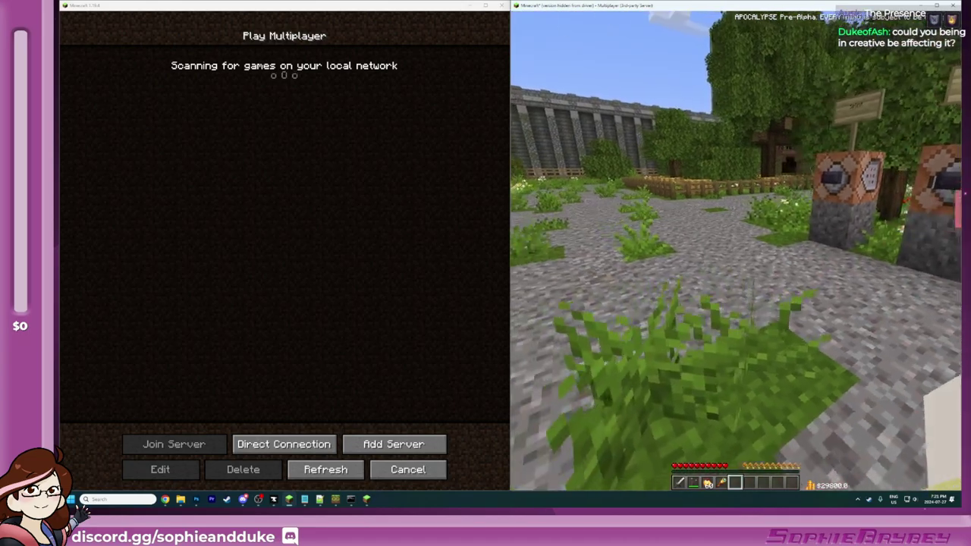
Step: Add a server entry with the address localhost in the second client and join it
{"action": "key", "text": "Escape"}
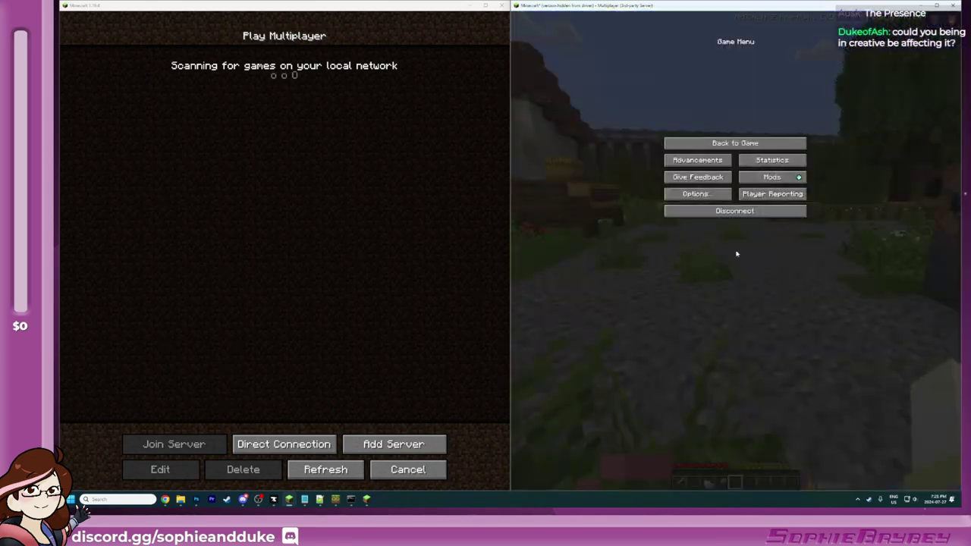
{"action": "left_click", "coordinate": [353, 449]}
{"action": "type", "text": "localhos"}
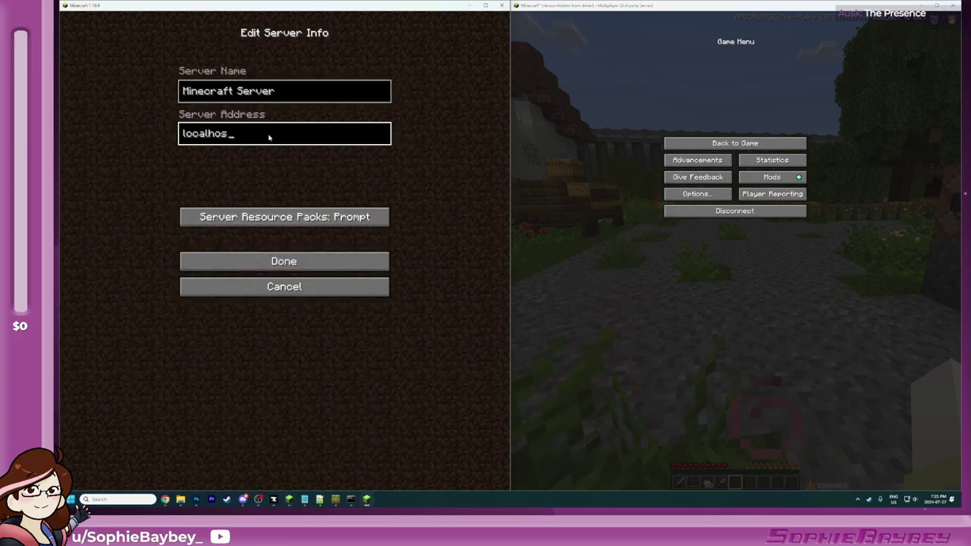
{"action": "type", "text": "t"}
{"action": "left_click", "coordinate": [273, 261]}
{"action": "left_click", "coordinate": [150, 65]}
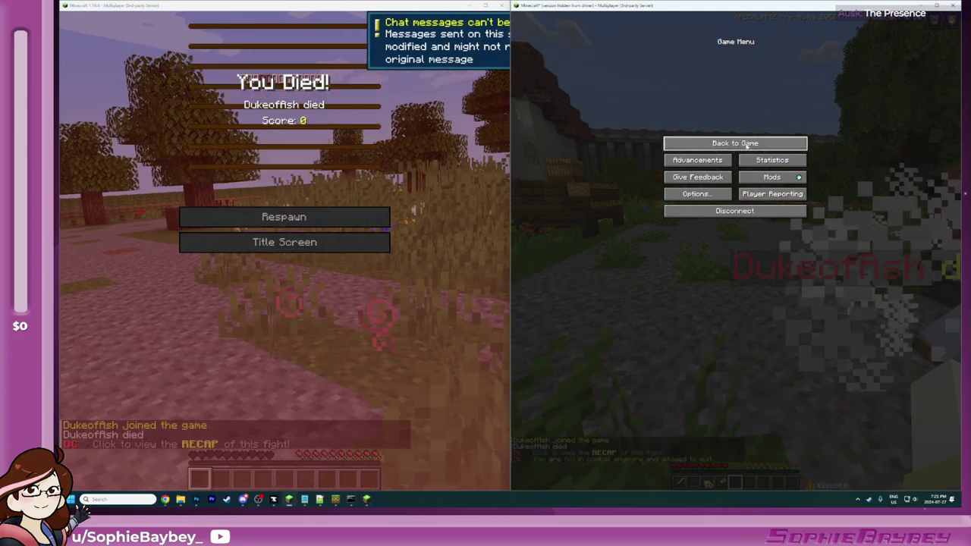
Step: Inspect the contents of the second player's corpse in the main client, and respawn the second player
{"action": "left_click", "coordinate": [734, 143]}
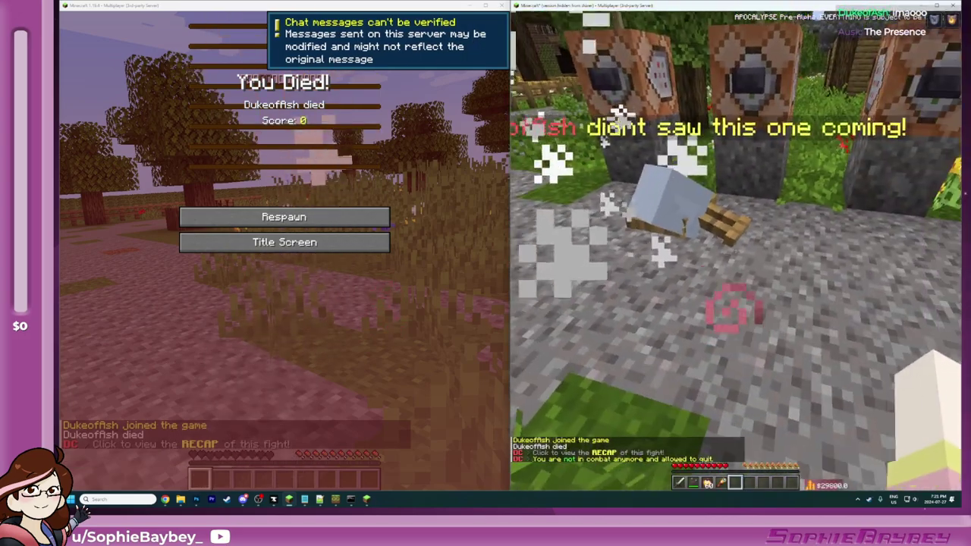
{"action": "right_click", "coordinate": [736, 250]}
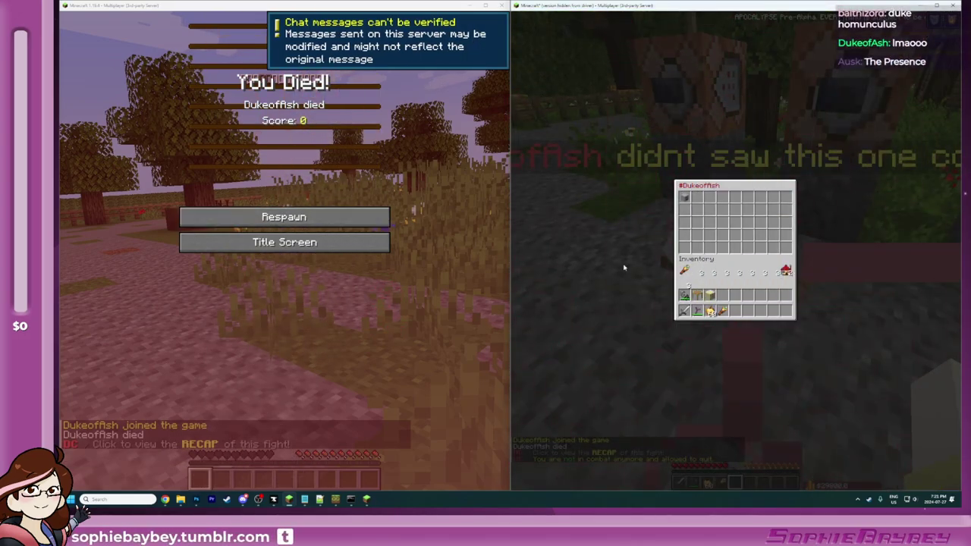
{"action": "left_click", "coordinate": [311, 216]}
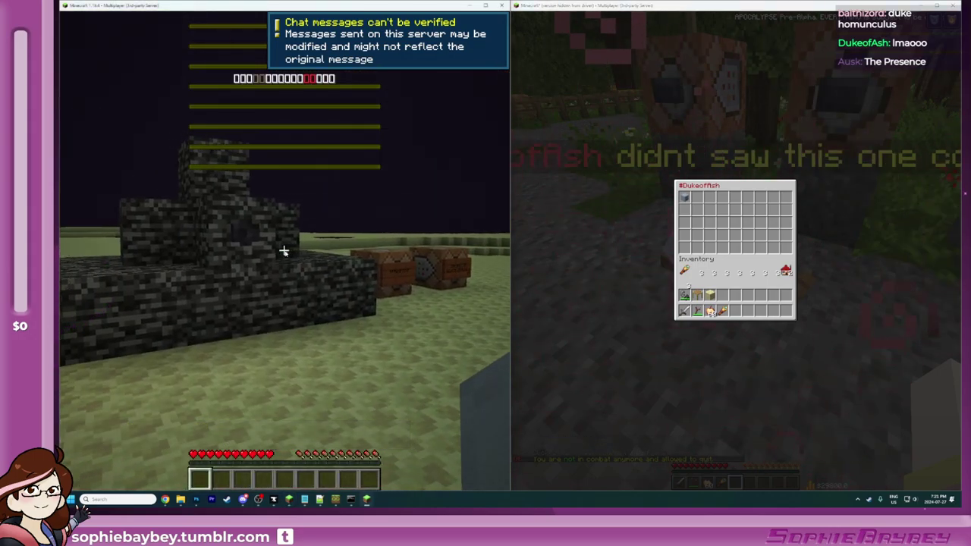
Step: Check both players' inventories and take the dismembered head out of the second player's corpse
{"action": "key", "text": "e"}
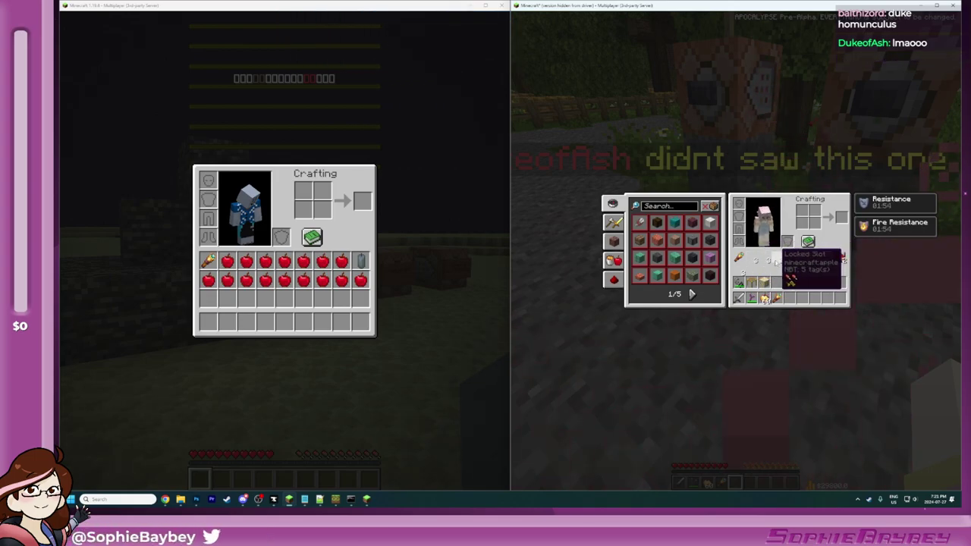
{"action": "key", "text": "e"}
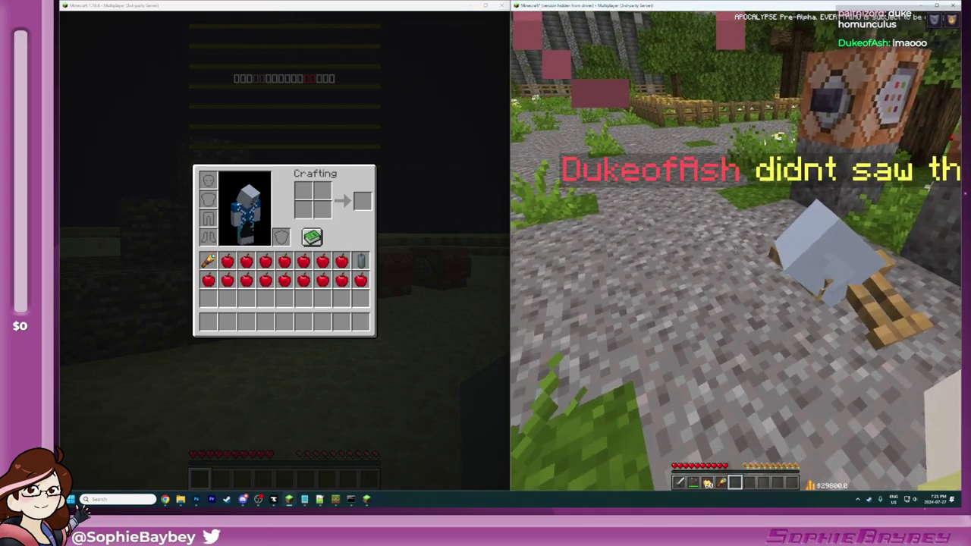
{"action": "right_click", "coordinate": [735, 251]}
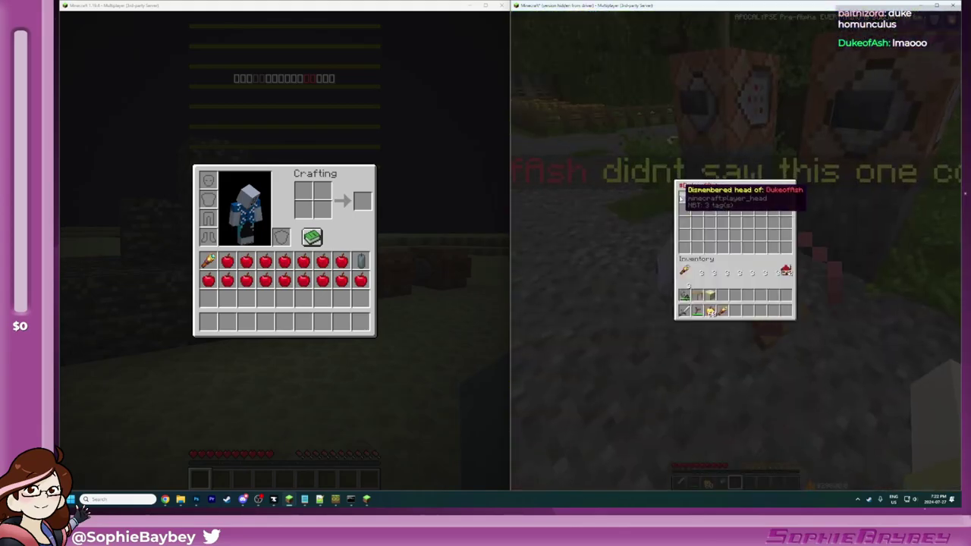
{"action": "key", "text": "e"}
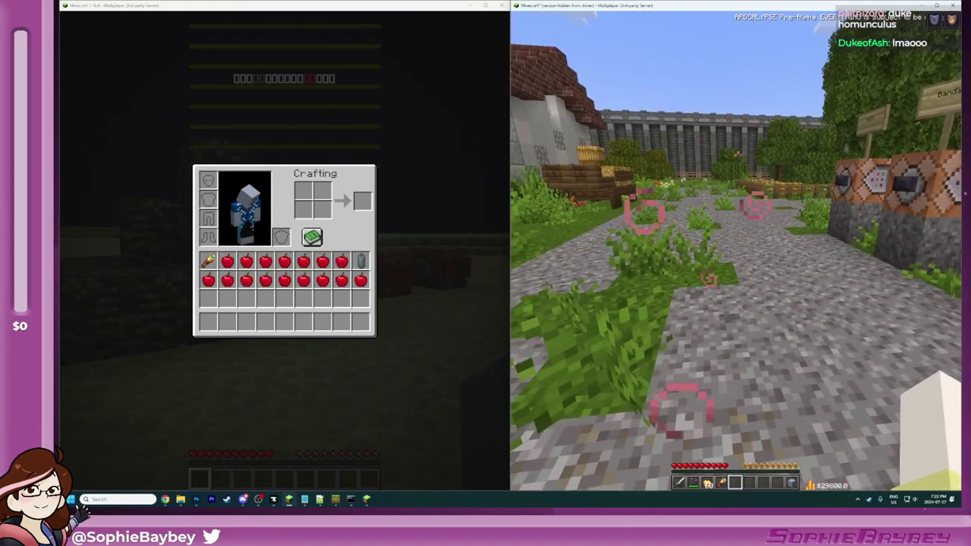
Step: Teleport the second player to the main player with the /tp command
{"action": "key", "text": "slash"}
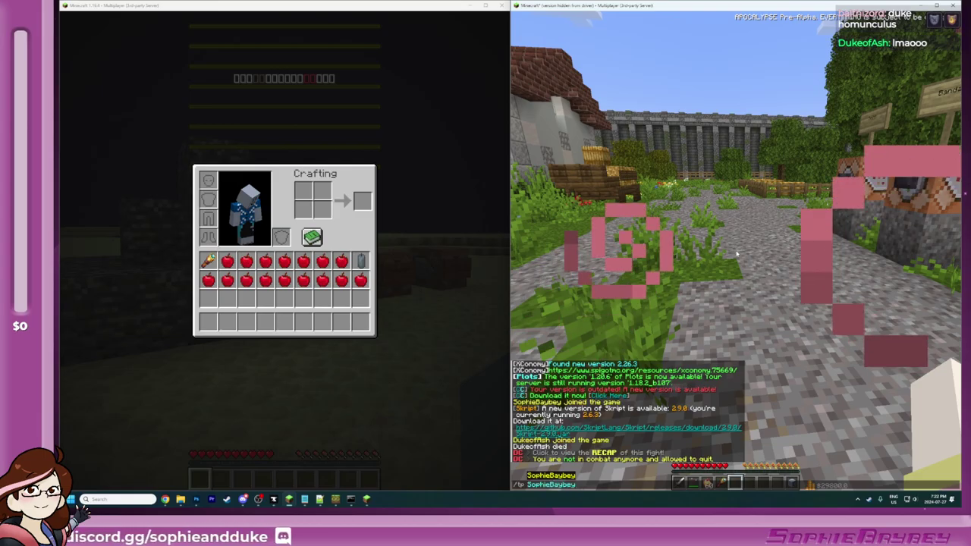
{"action": "key", "text": "Tab"}
{"action": "key", "text": "Return"}
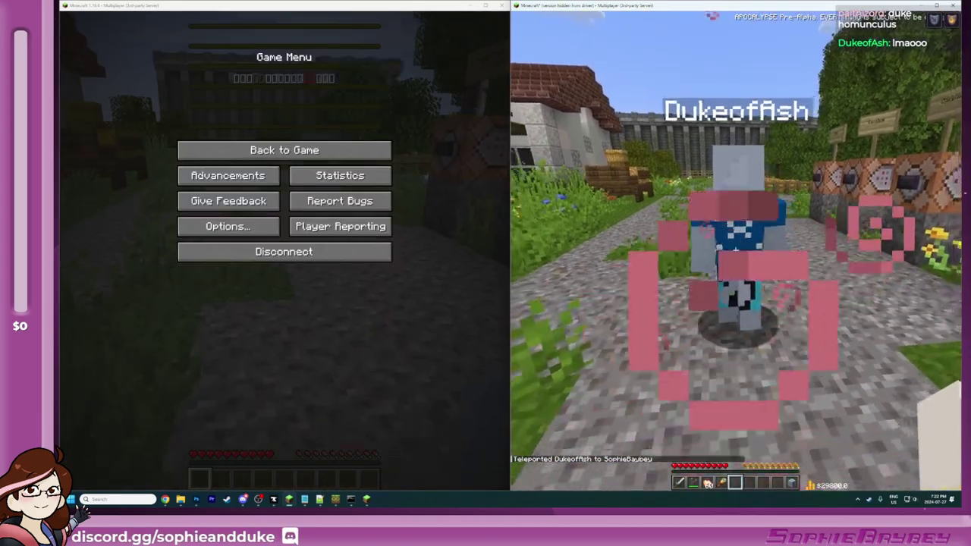
Step: Hit the second player to start combat, disconnect the second client, and rejoin Minecraft Server with it
{"action": "key", "text": "a"}
{"action": "key", "text": "s"}
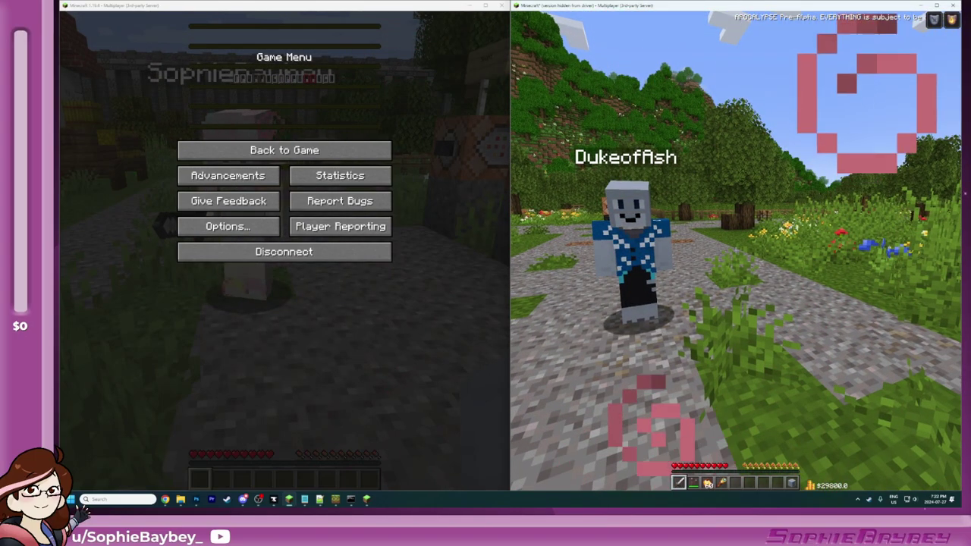
{"action": "key", "text": "Escape"}
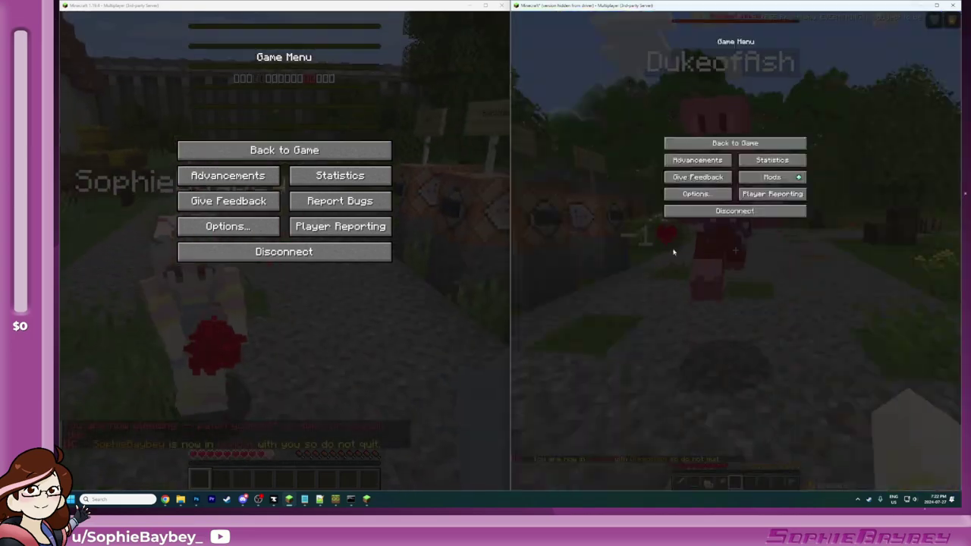
{"action": "left_click", "coordinate": [316, 253]}
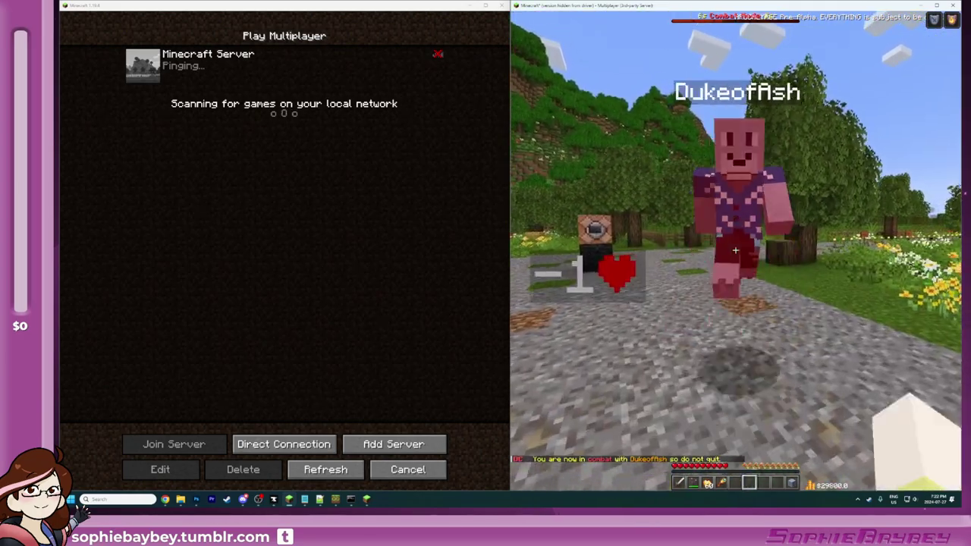
{"action": "key", "text": "Escape"}
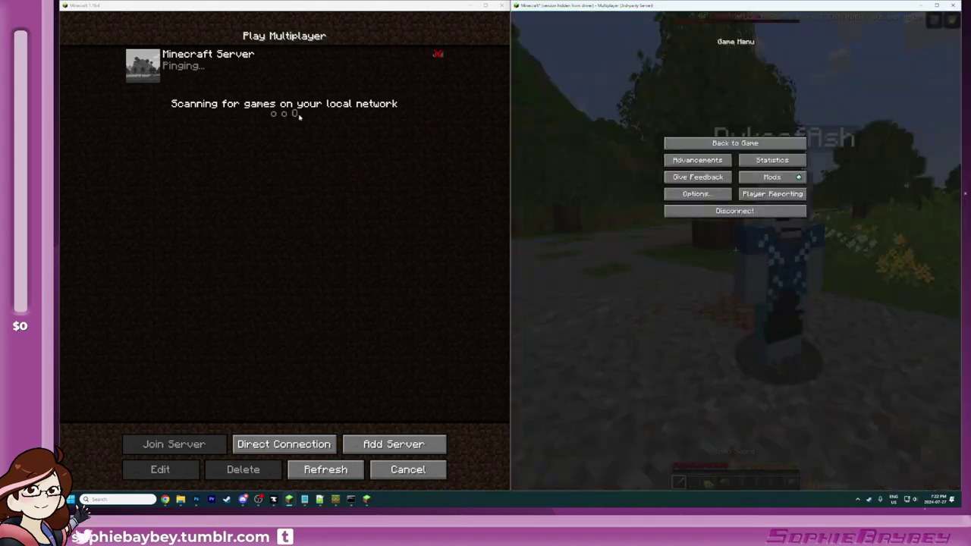
{"action": "double_click", "coordinate": [147, 69]}
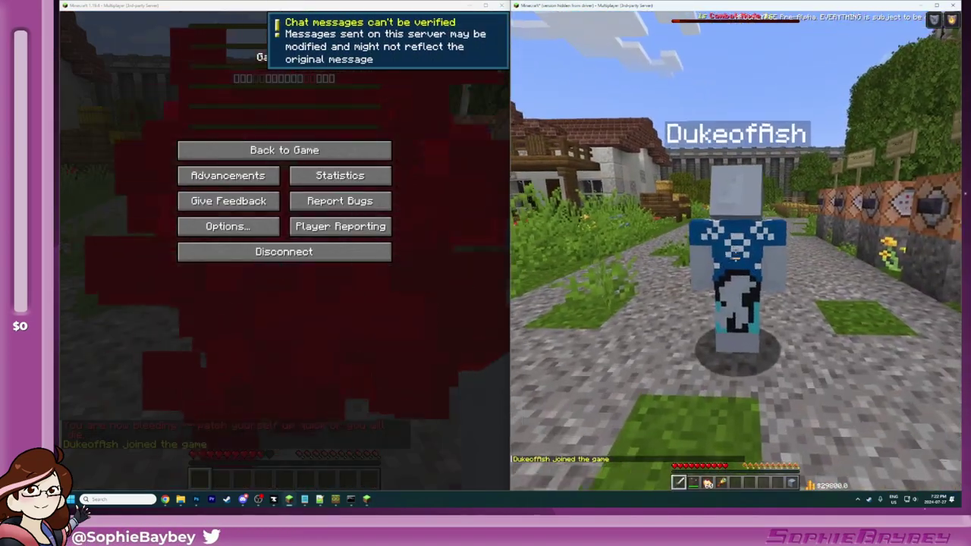
Step: Hit the second player with the sword to start combat again, and resume play in the second client
{"action": "key", "text": "w"}
{"action": "left_click", "coordinate": [735, 251]}
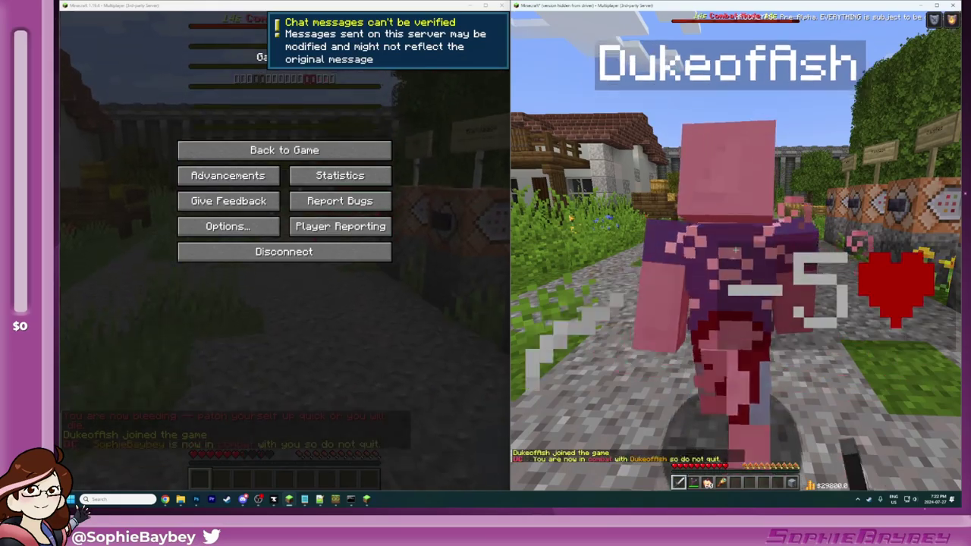
{"action": "key", "text": "Escape"}
{"action": "left_click", "coordinate": [284, 149]}
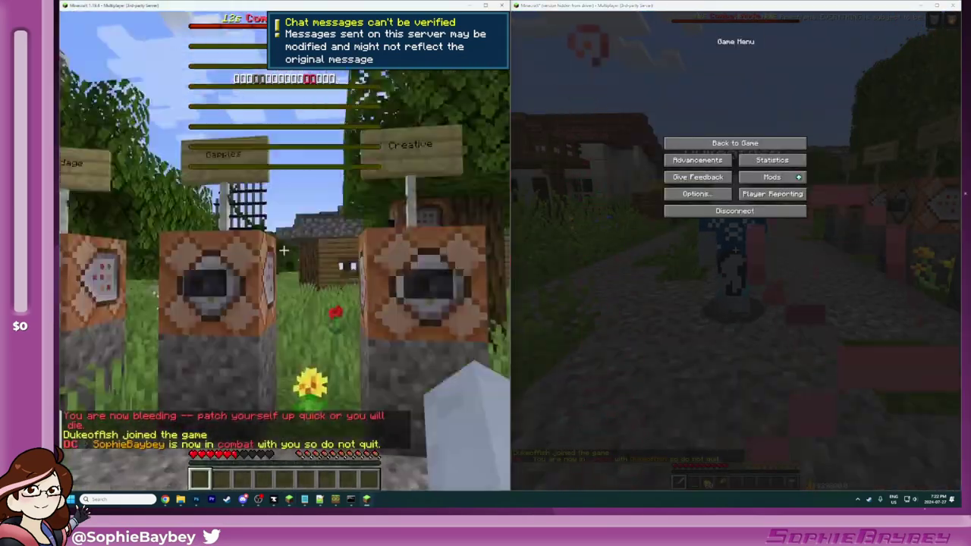
Step: Get a bandage for the second player from the Bandage command block and use it to stop the bleeding
{"action": "key", "text": "w"}
{"action": "key", "text": "s"}
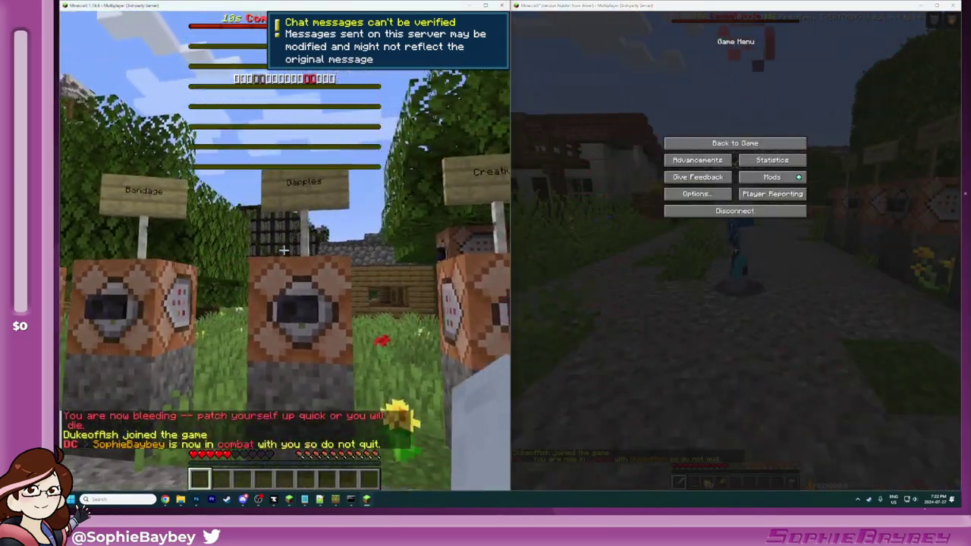
{"action": "key", "text": "w"}
{"action": "right_click", "coordinate": [283, 250]}
{"action": "right_click", "coordinate": [283, 250]}
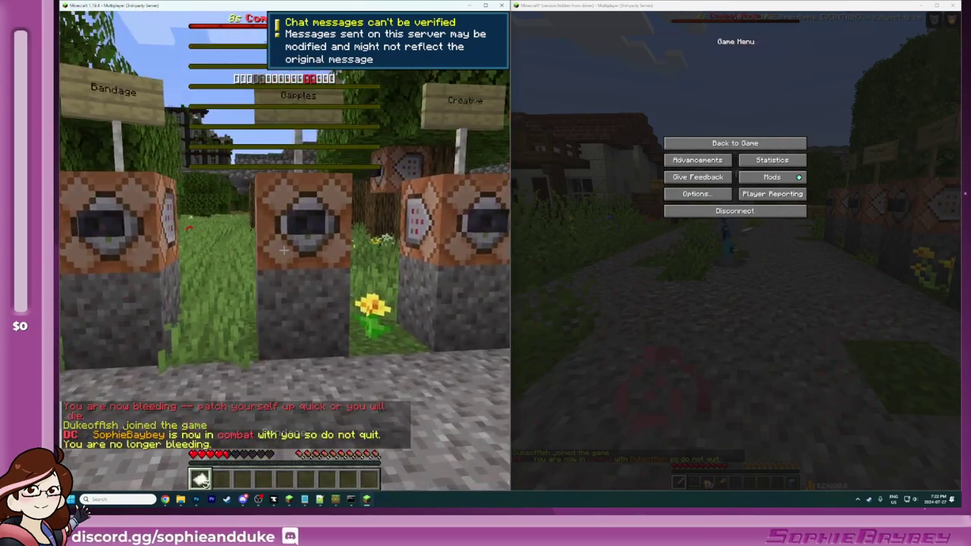
Step: Get golden apples from the Gapples command block, eat them as the second player, and turn towards the main player
{"action": "scroll", "coordinate": [284, 251], "scroll_direction": "down", "scroll_amount": 3}
{"action": "right_click", "coordinate": [283, 250]}
{"action": "scroll", "coordinate": [284, 250], "scroll_direction": "up", "scroll_amount": 2}
{"action": "right_click", "coordinate": [284, 251]}
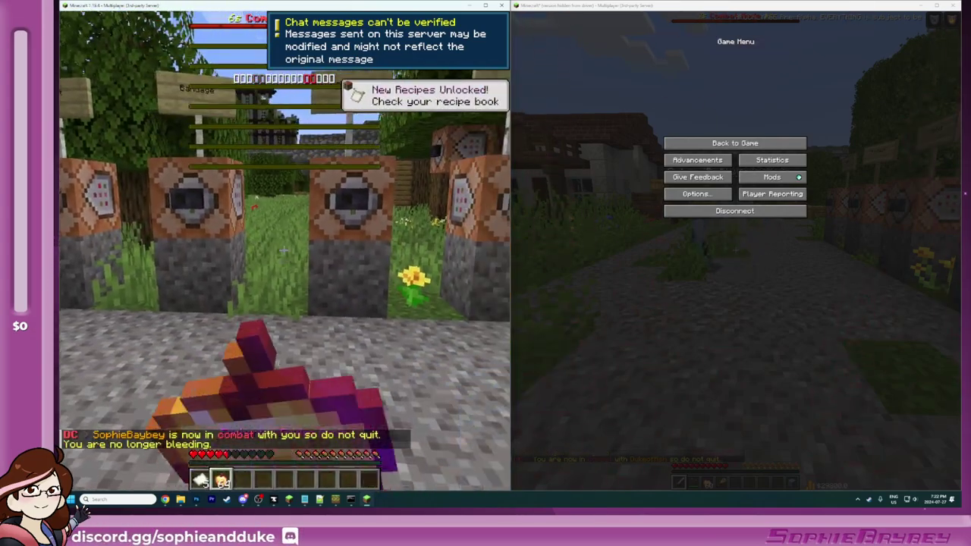
{"action": "right_click", "coordinate": [283, 250]}
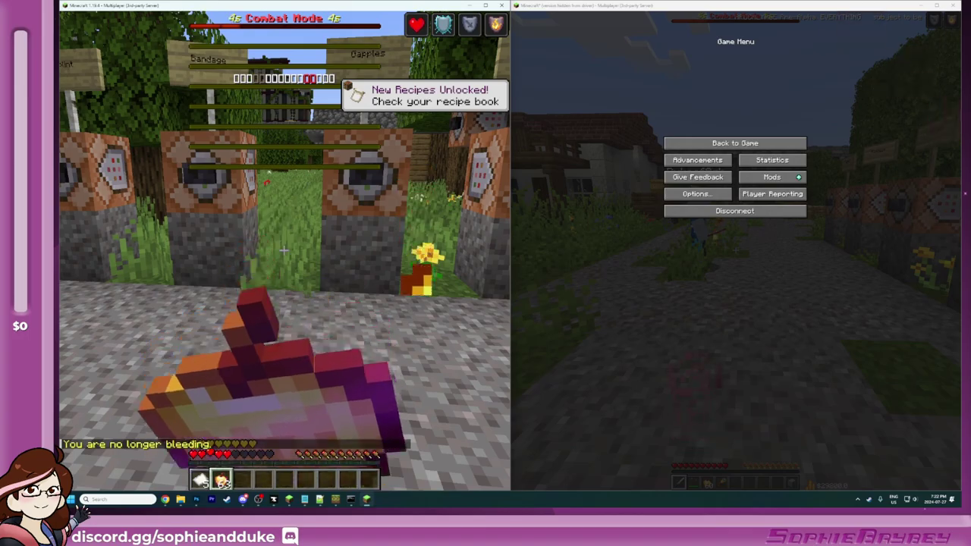
{"action": "scroll", "coordinate": [283, 250], "scroll_direction": "down", "scroll_amount": 2}
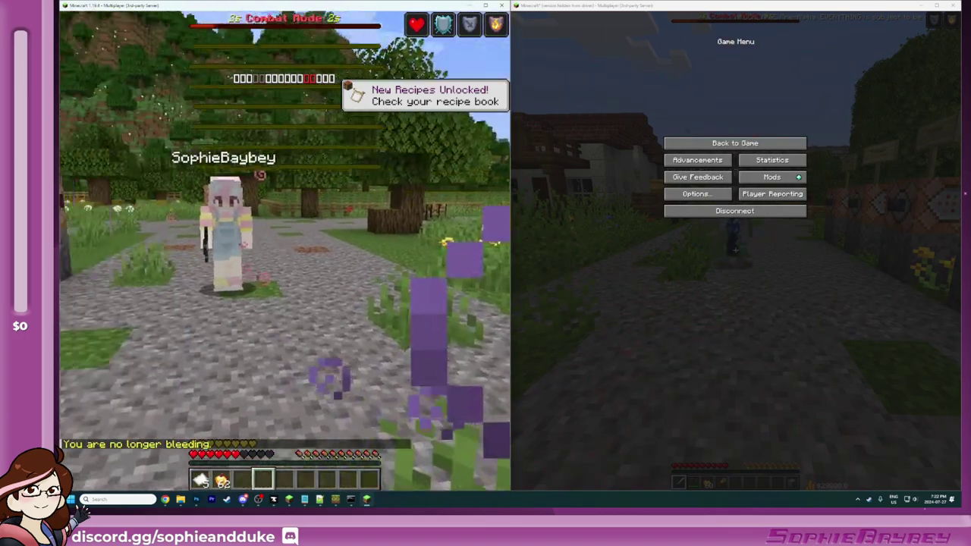
Step: Examine the inventories and active effects of both players, including the second player's locked slots
{"action": "key", "text": "e"}
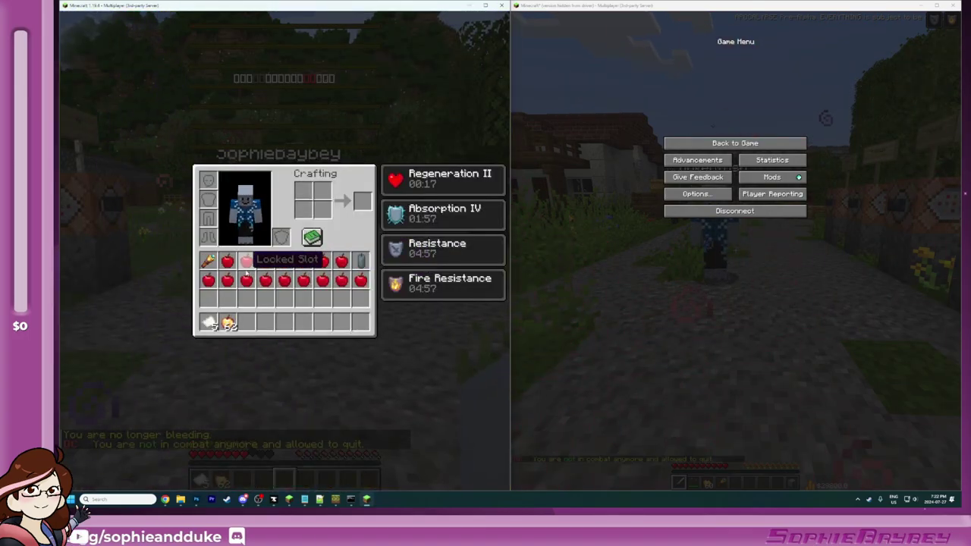
{"action": "key", "text": "e"}
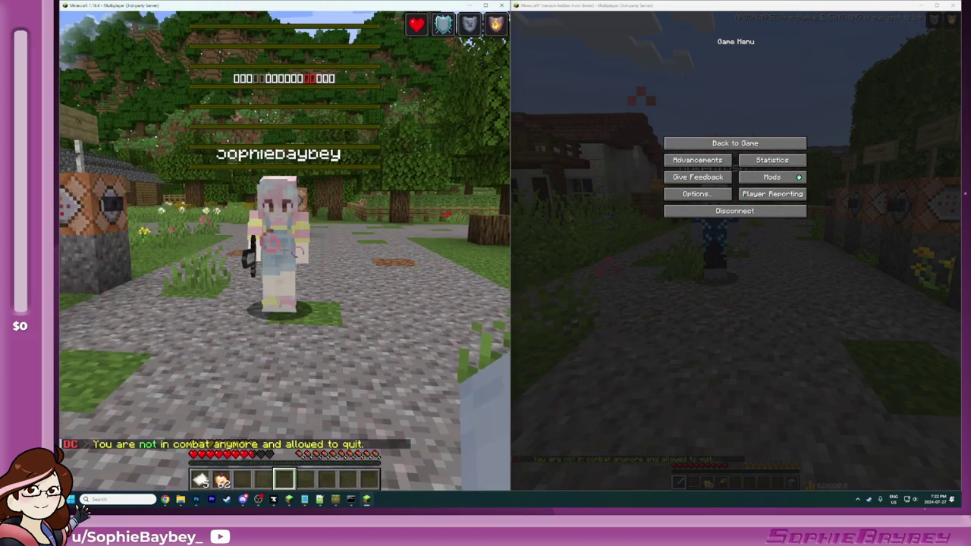
{"action": "key", "text": "e"}
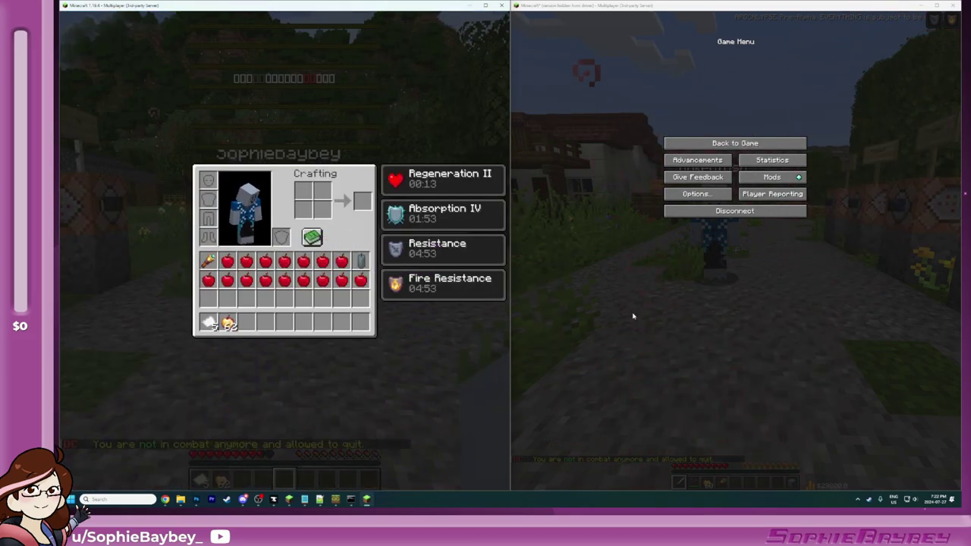
{"action": "key", "text": "e"}
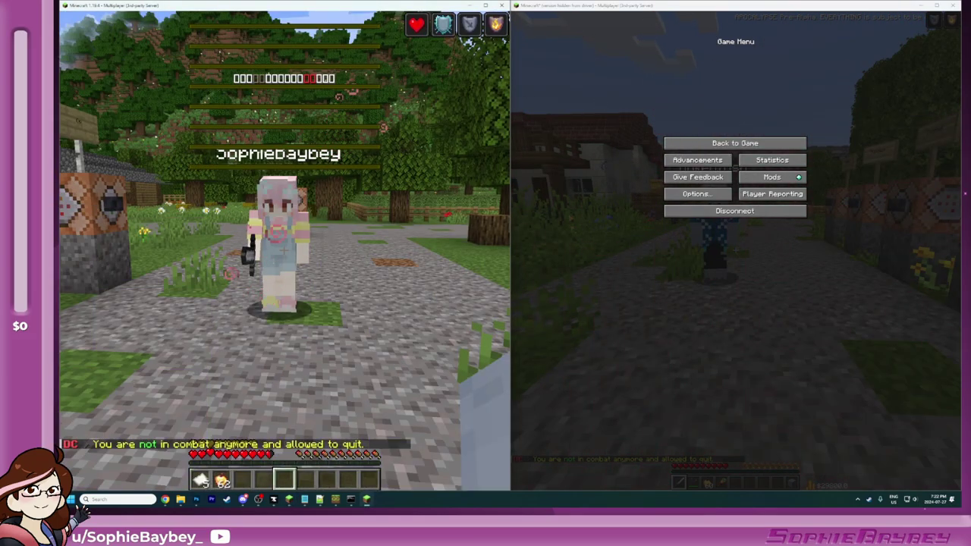
{"action": "key", "text": "Escape"}
{"action": "left_click", "coordinate": [739, 145]}
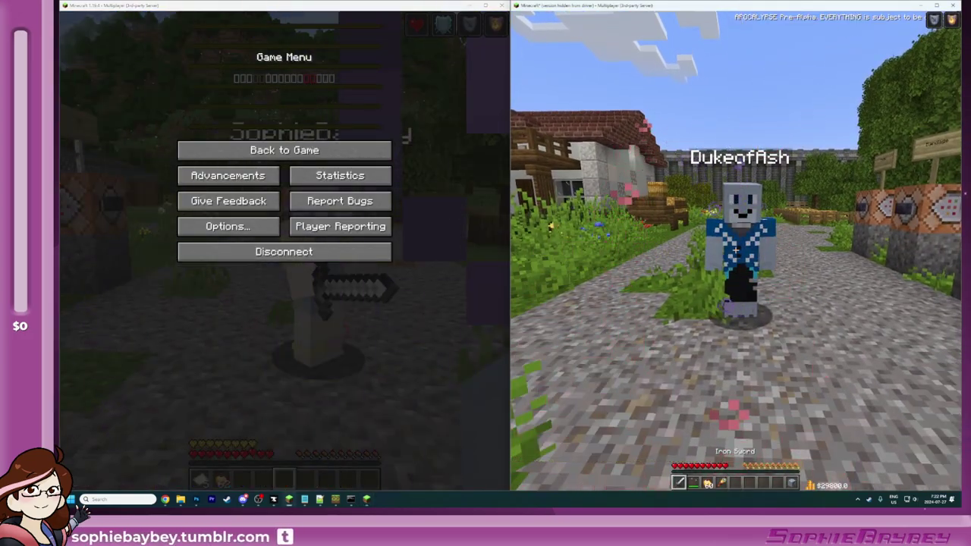
{"action": "key", "text": "e"}
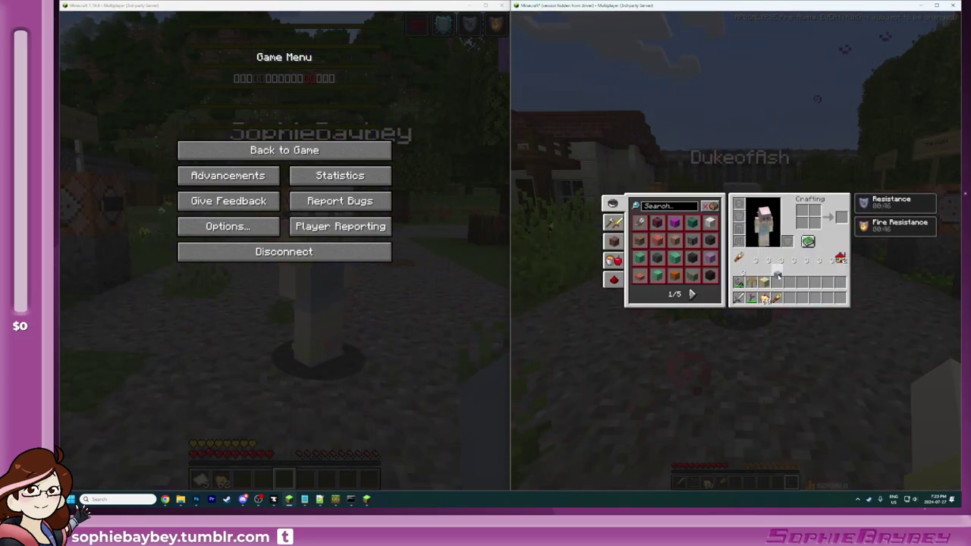
{"action": "key", "text": "e"}
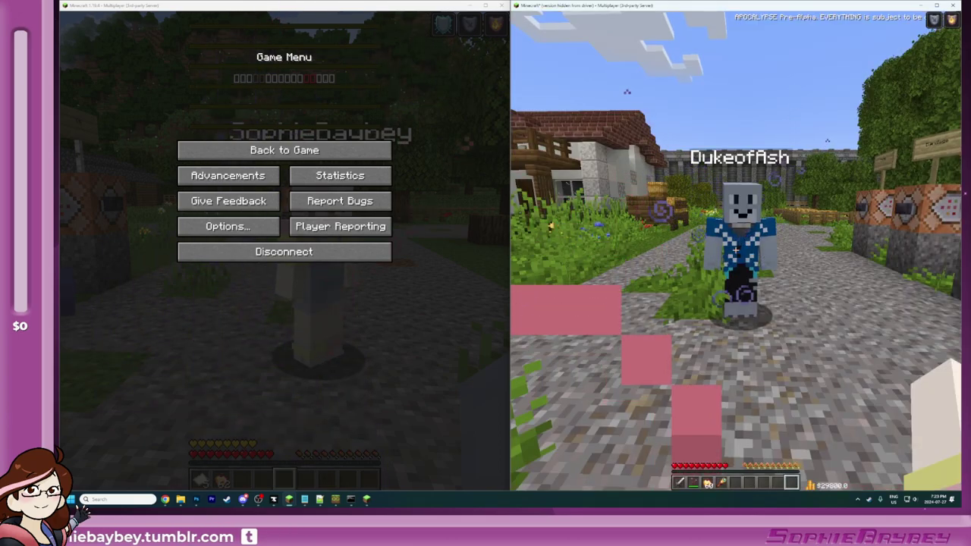
{"action": "key", "text": "e"}
{"action": "left_click", "coordinate": [362, 150]}
{"action": "key", "text": "e"}
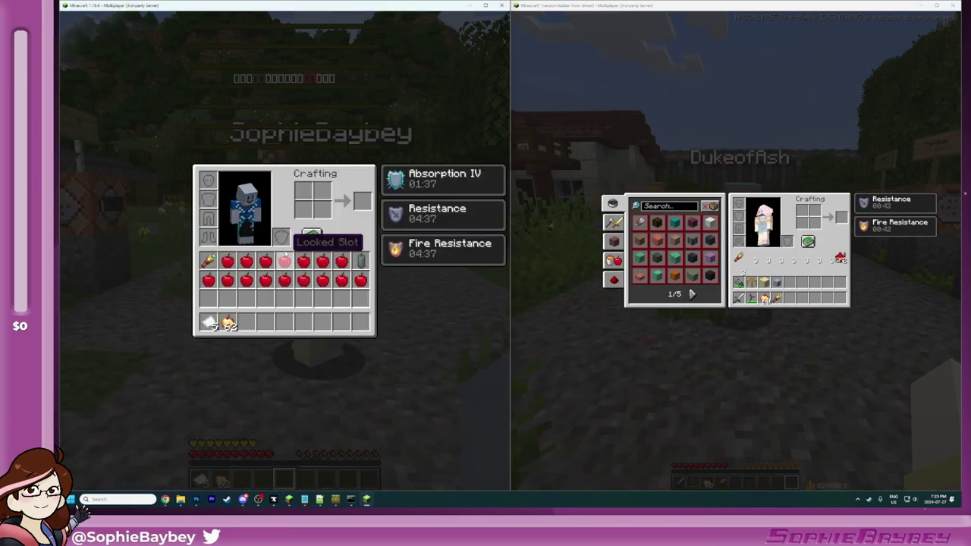
{"action": "left_click", "coordinate": [629, 174]}
{"action": "key", "text": "e"}
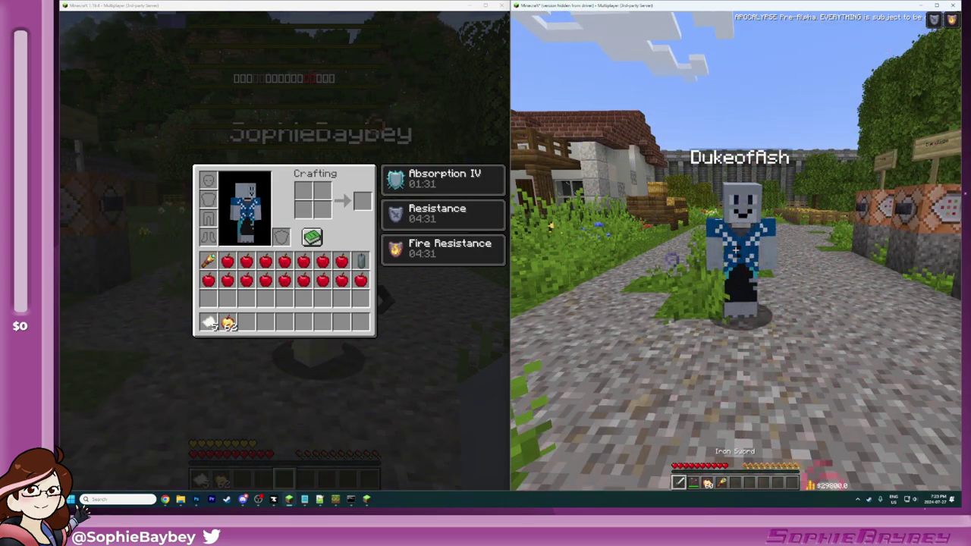
Step: Hit the main player as the second player to start combat, disconnect the second client, and resume play in the main client
{"action": "key", "text": "e"}
{"action": "key", "text": "Escape"}
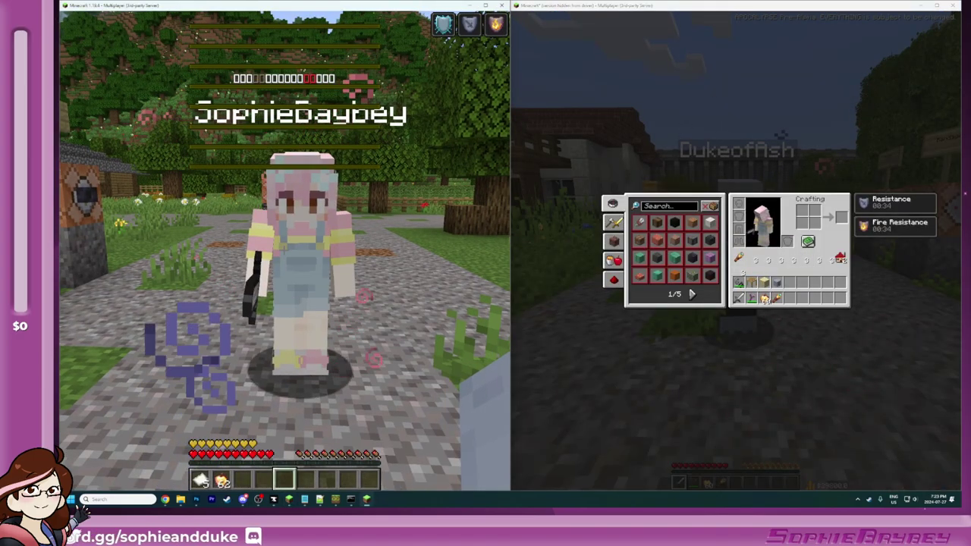
{"action": "key", "text": "Escape"}
{"action": "key", "text": "Escape"}
{"action": "left_click", "coordinate": [284, 251]}
{"action": "key", "text": "Escape"}
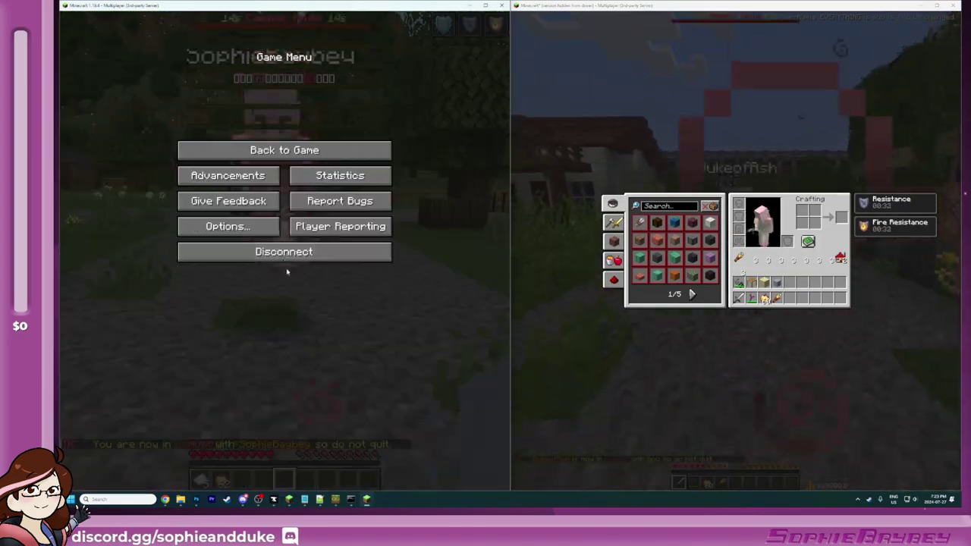
{"action": "left_click", "coordinate": [285, 253]}
{"action": "left_click", "coordinate": [719, 425]}
{"action": "key", "text": "Escape"}
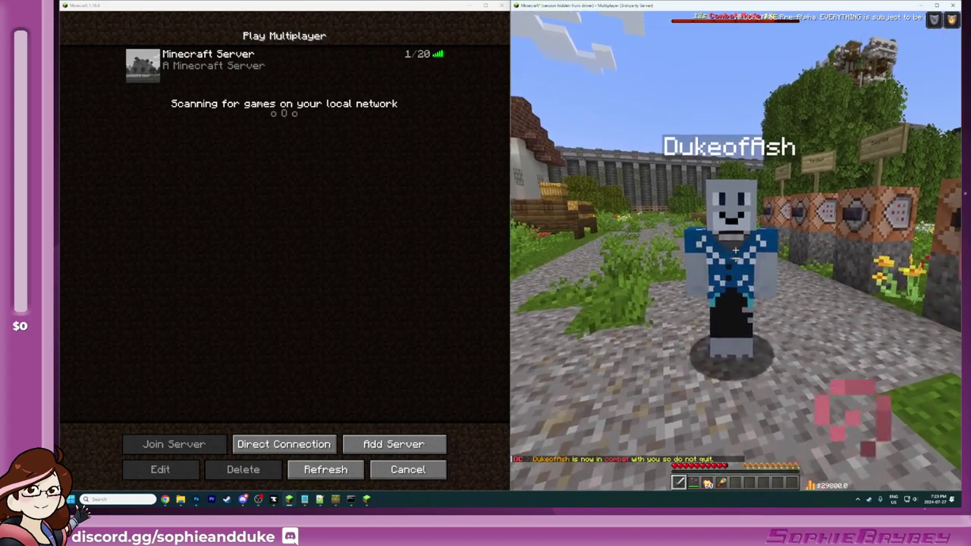
Step: Attack the disconnected second player's combat NPC with the iron sword while circling it
{"action": "right_click", "coordinate": [734, 251]}
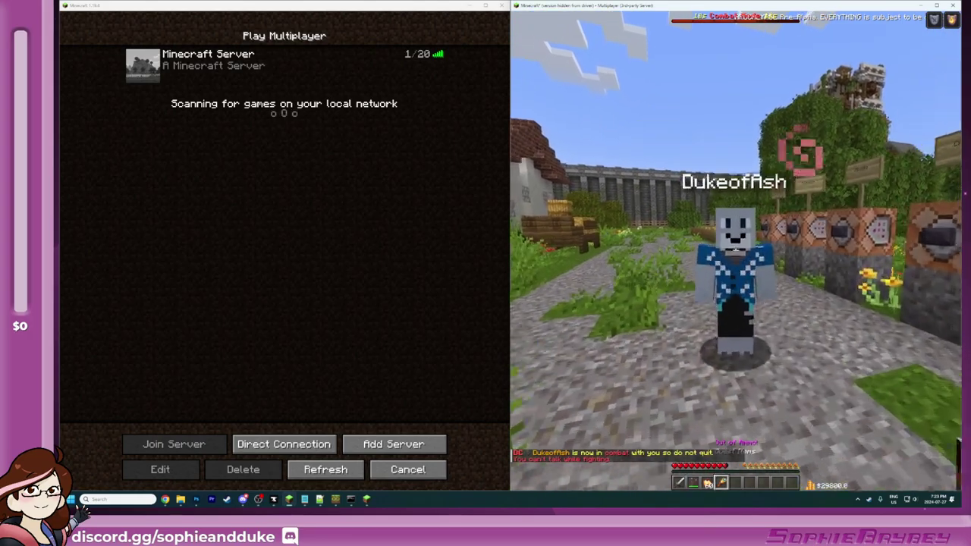
{"action": "scroll", "coordinate": [735, 250], "scroll_direction": "up", "scroll_amount": 1}
{"action": "left_click", "coordinate": [735, 251]}
{"action": "left_click", "coordinate": [735, 250]}
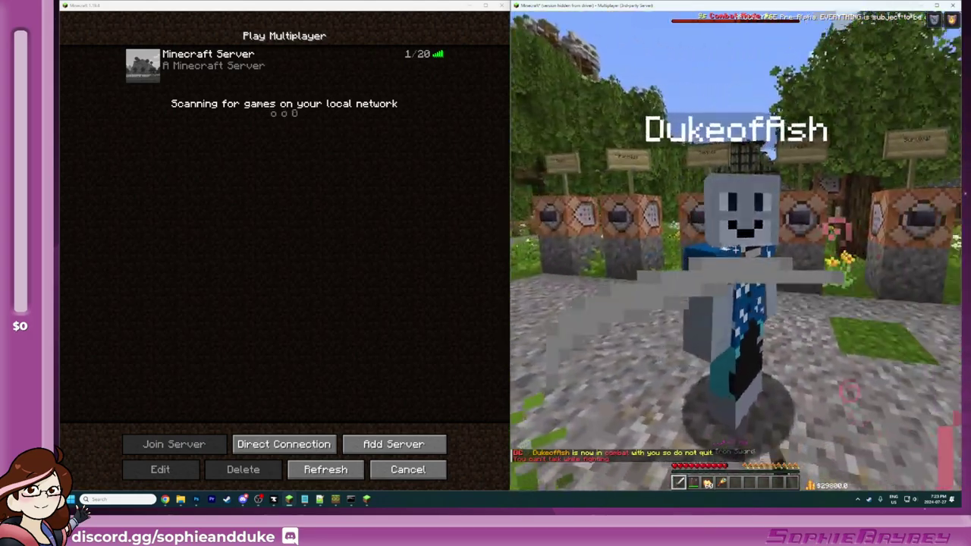
{"action": "left_click", "coordinate": [735, 251]}
{"action": "key", "text": "w"}
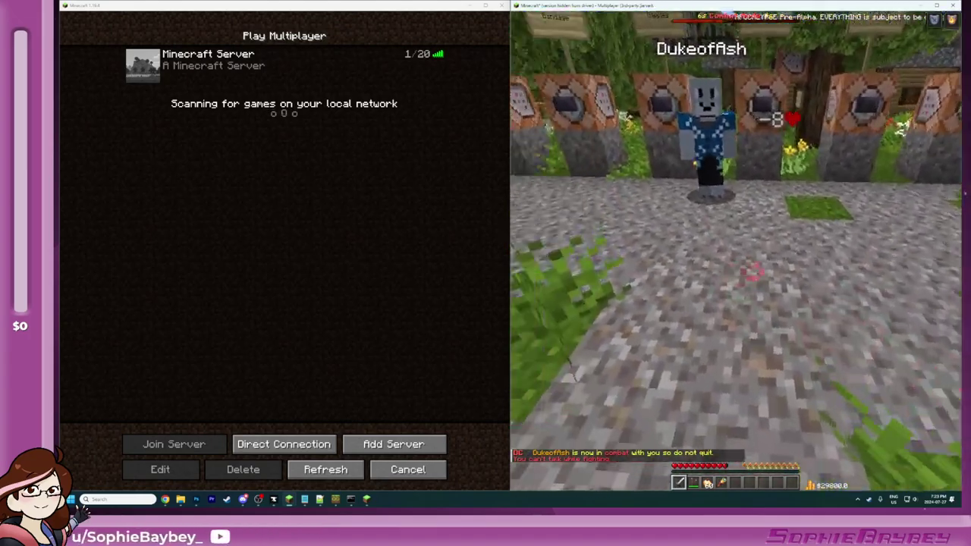
{"action": "key", "text": "s"}
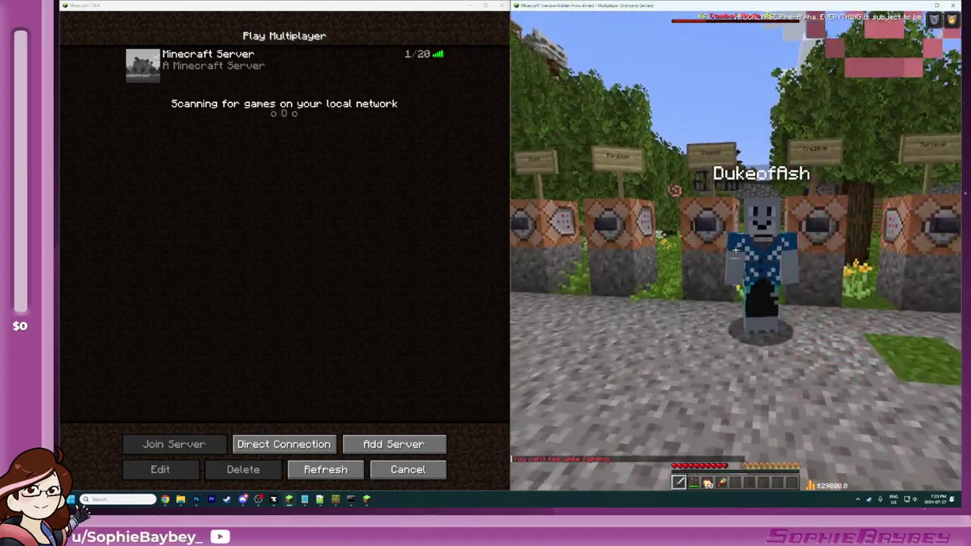
{"action": "left_click", "coordinate": [734, 250]}
{"action": "key", "text": "w"}
{"action": "key", "text": "a"}
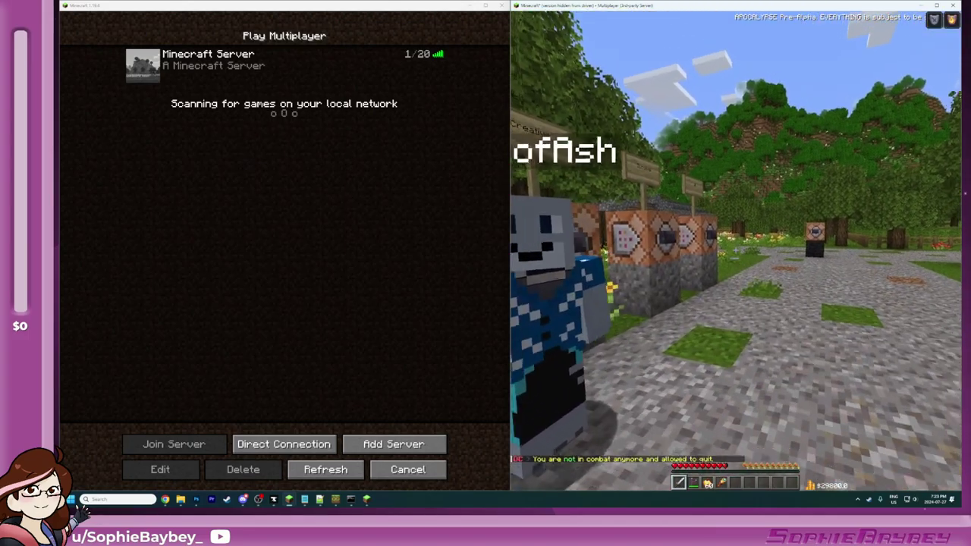
Step: Rejoin Minecraft Server with the second client and resume play in the main client
{"action": "key", "text": "Escape"}
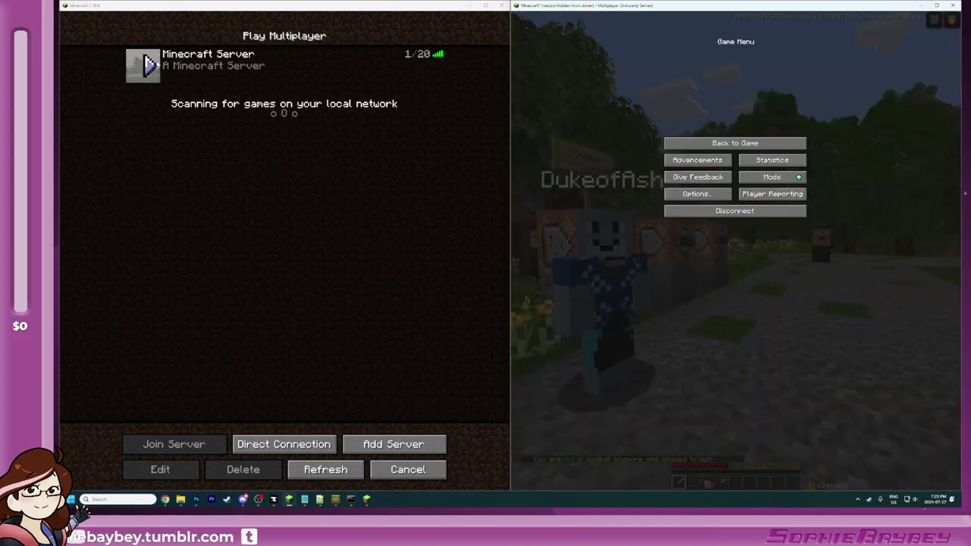
{"action": "left_click", "coordinate": [155, 65]}
{"action": "left_click", "coordinate": [735, 143]}
Step: Approach the rejoined second player and hit them with the iron sword to start a new fight
{"action": "key", "text": "d"}
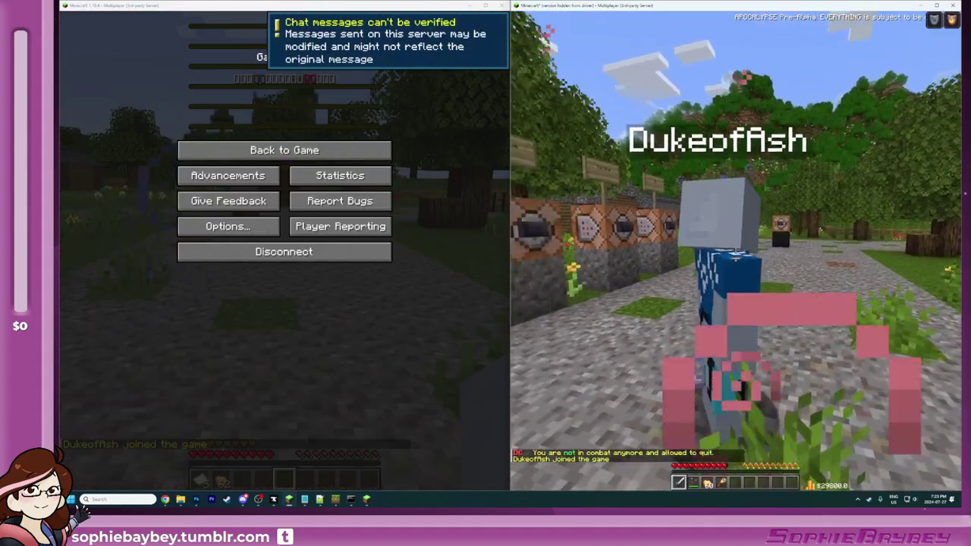
{"action": "key", "text": "d"}
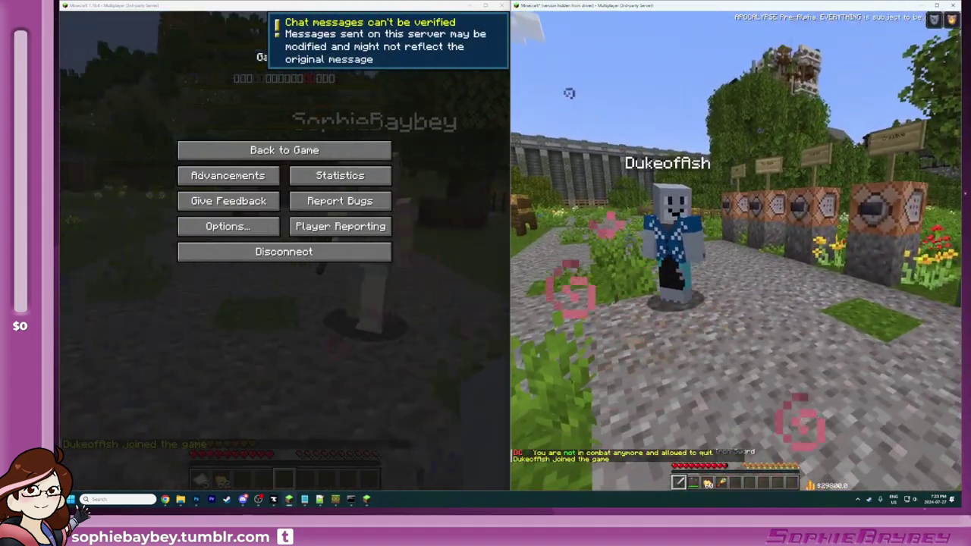
{"action": "key", "text": "w"}
{"action": "left_click", "coordinate": [736, 250]}
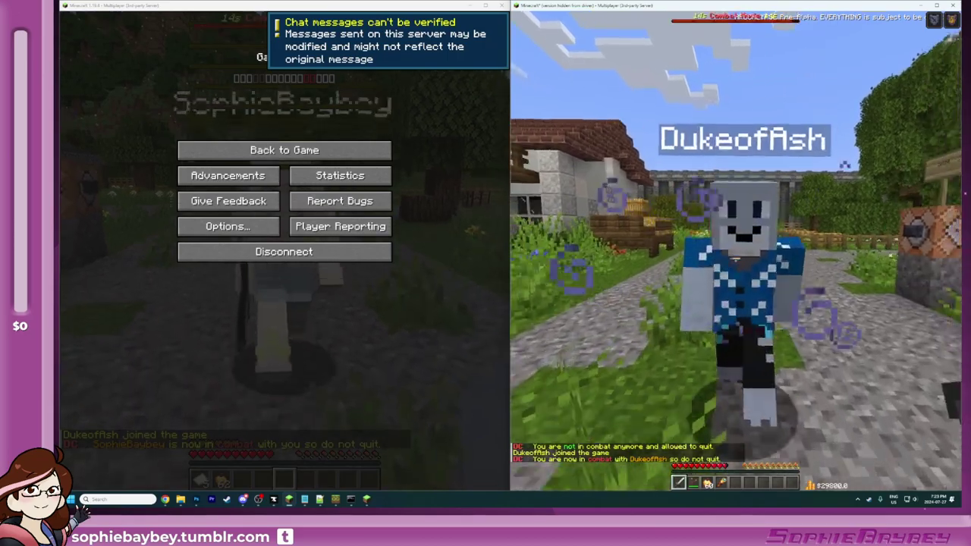
{"action": "left_click", "coordinate": [736, 250]}
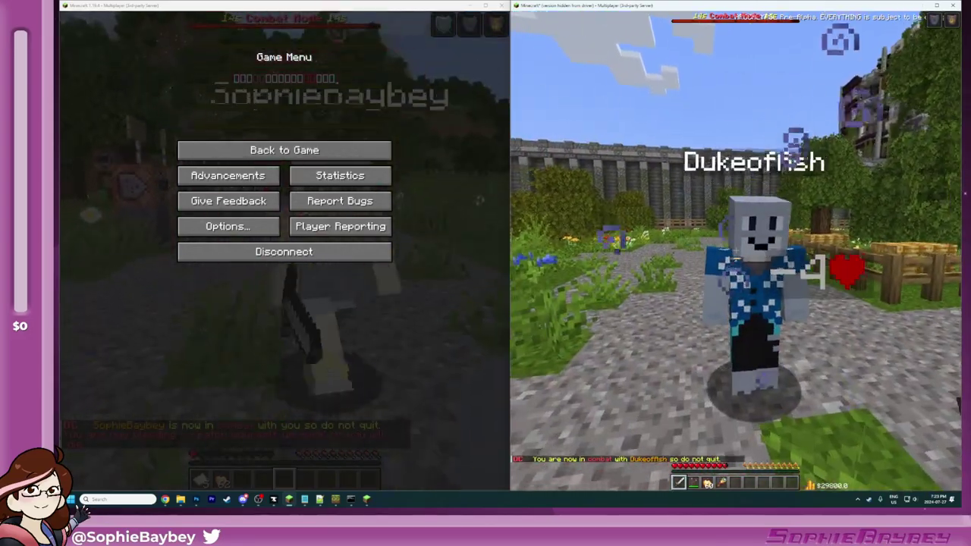
Step: Use a bandage and eat enchanted golden apples as the second player, then face the main player
{"action": "key", "text": "e"}
{"action": "left_click", "coordinate": [362, 153]}
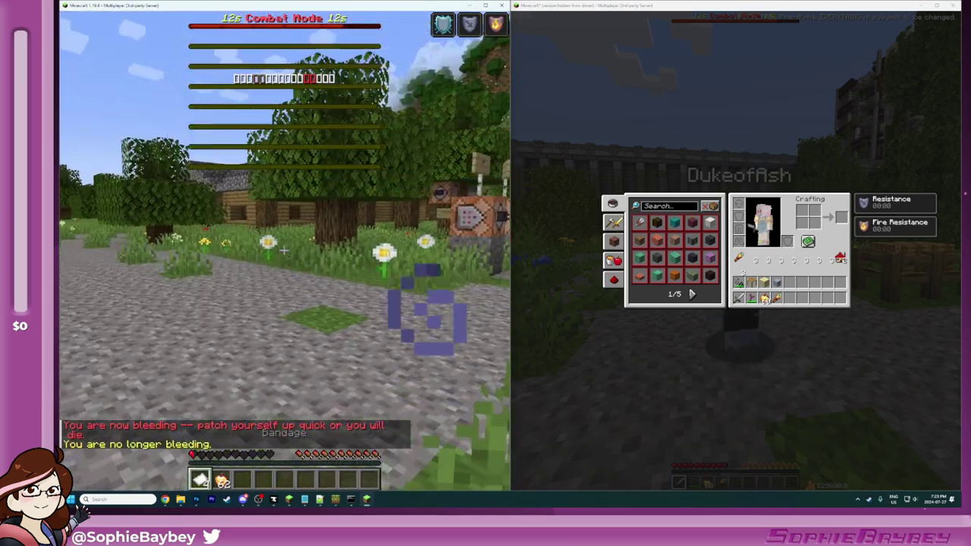
{"action": "key", "text": "2"}
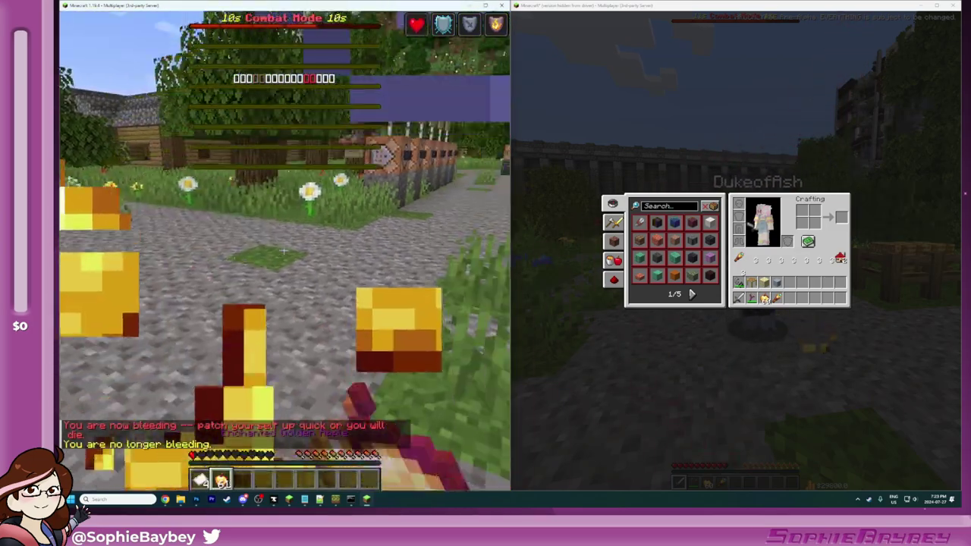
{"action": "key", "text": "w"}
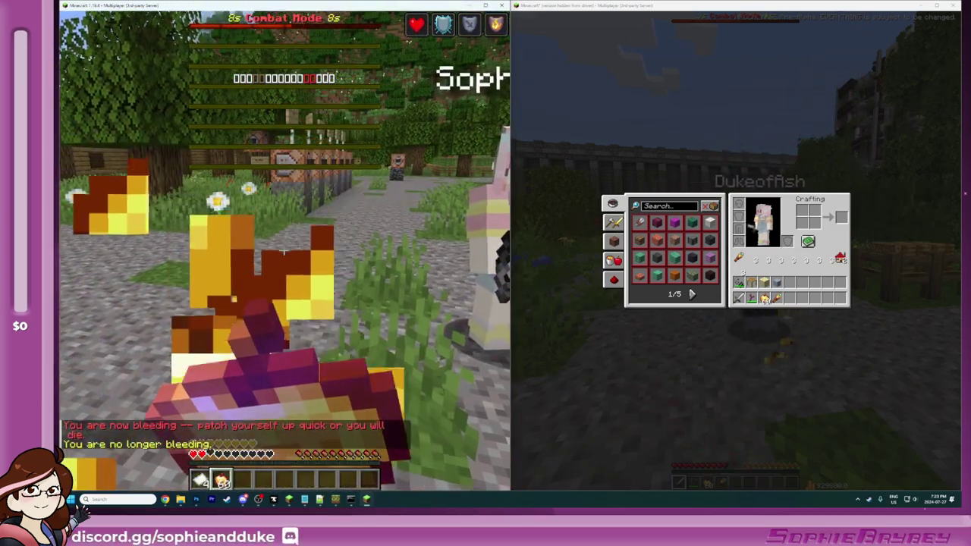
{"action": "key", "text": "3"}
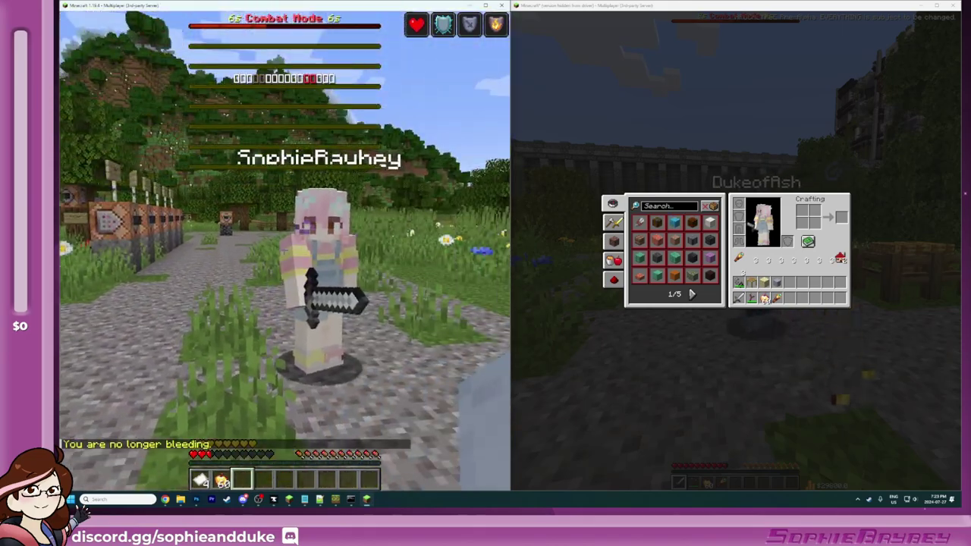
Step: Return to the main client and fight the second player with the iron sword until they are slain
{"action": "key", "text": "e"}
{"action": "key", "text": "e"}
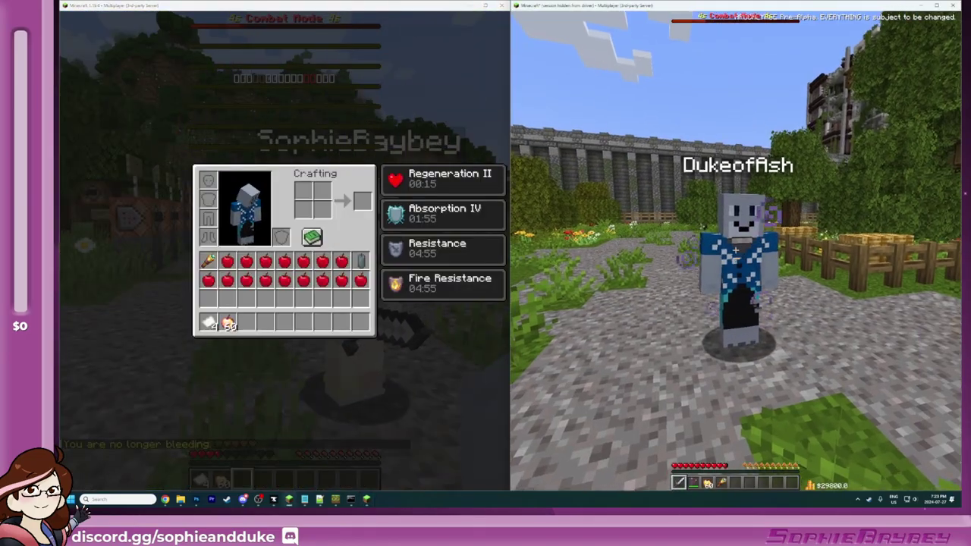
{"action": "key", "text": "d"}
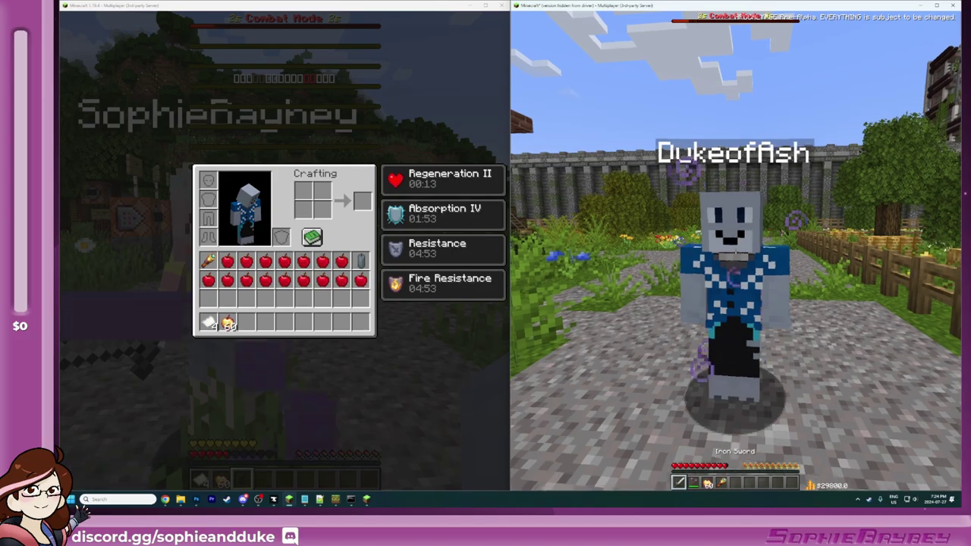
{"action": "key", "text": "w"}
{"action": "key", "text": "s"}
{"action": "key", "text": "w"}
{"action": "key", "text": "a"}
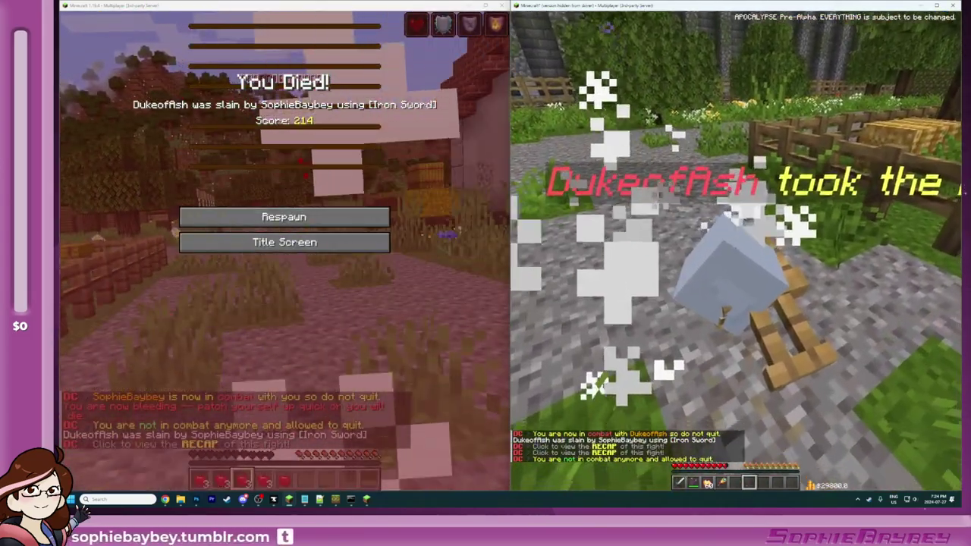
Step: Open the slain second player's corpse and take its bandages and enchanted golden apples
{"action": "right_click", "coordinate": [736, 251]}
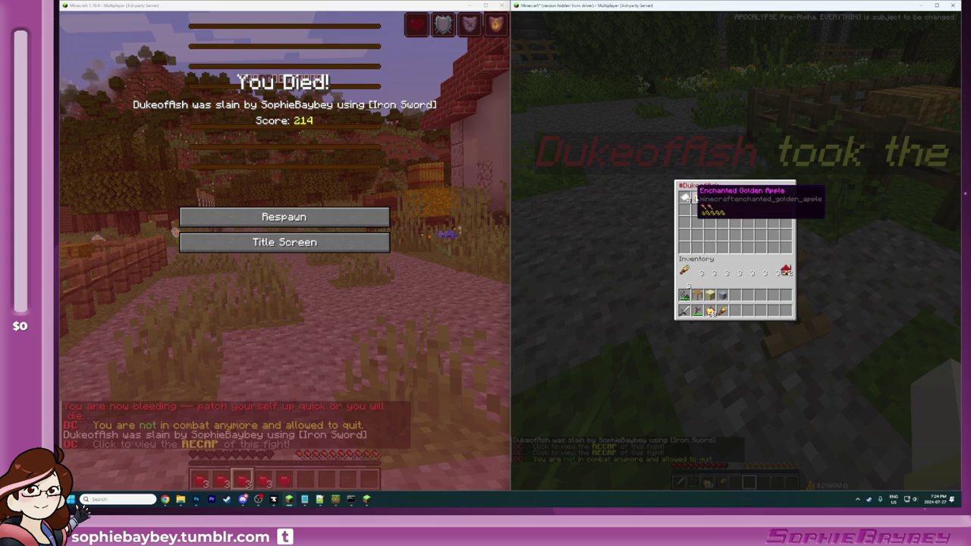
{"action": "key", "text": "e"}
{"action": "right_click", "coordinate": [735, 251]}
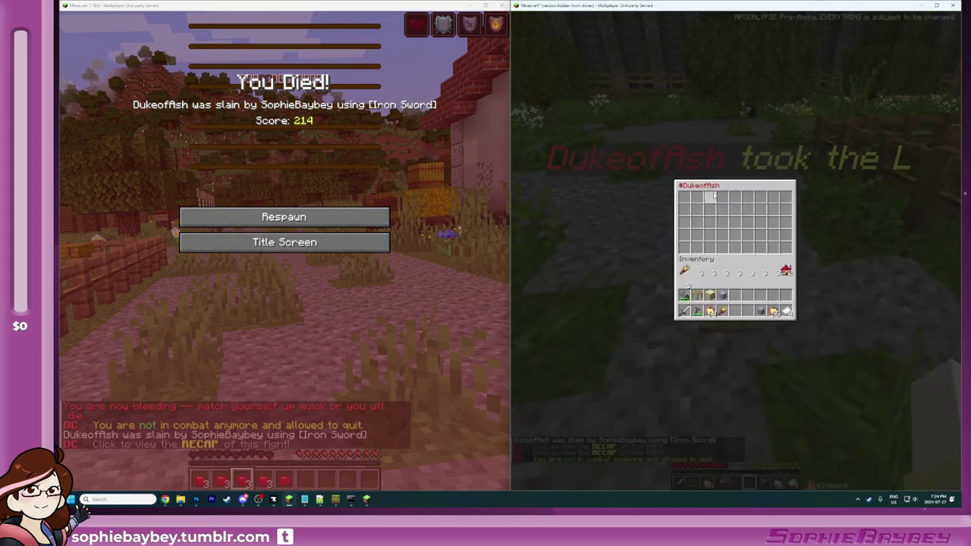
{"action": "key", "text": "Escape"}
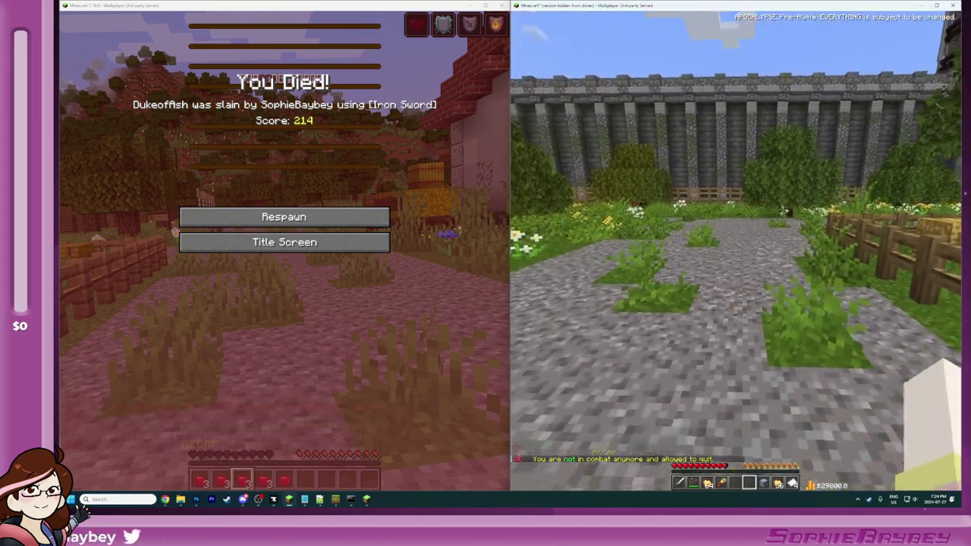
Step: Respawn the second player and teleport them to the main player with the /tp command
{"action": "key", "text": "e"}
{"action": "left_click", "coordinate": [297, 219]}
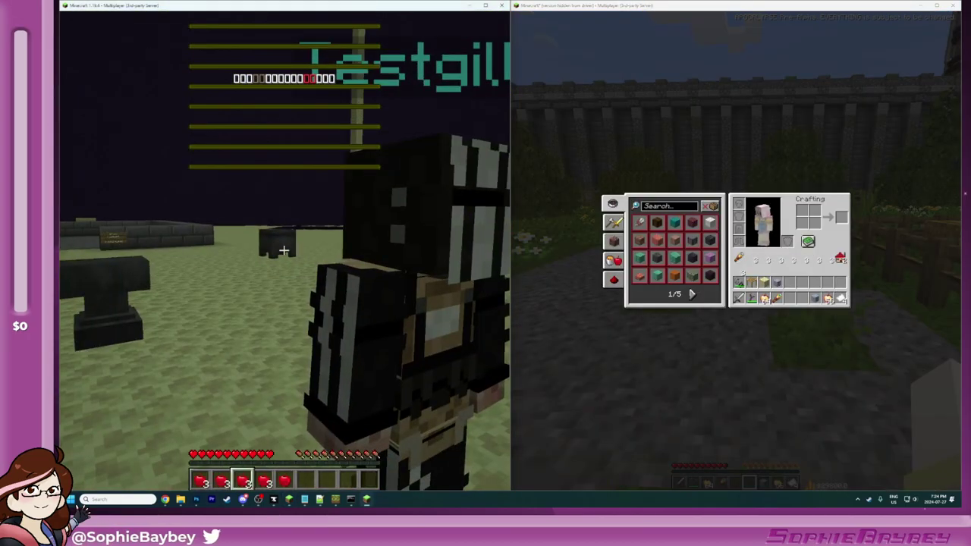
{"action": "key", "text": "e"}
{"action": "left_click", "coordinate": [579, 402]}
{"action": "key", "text": "e"}
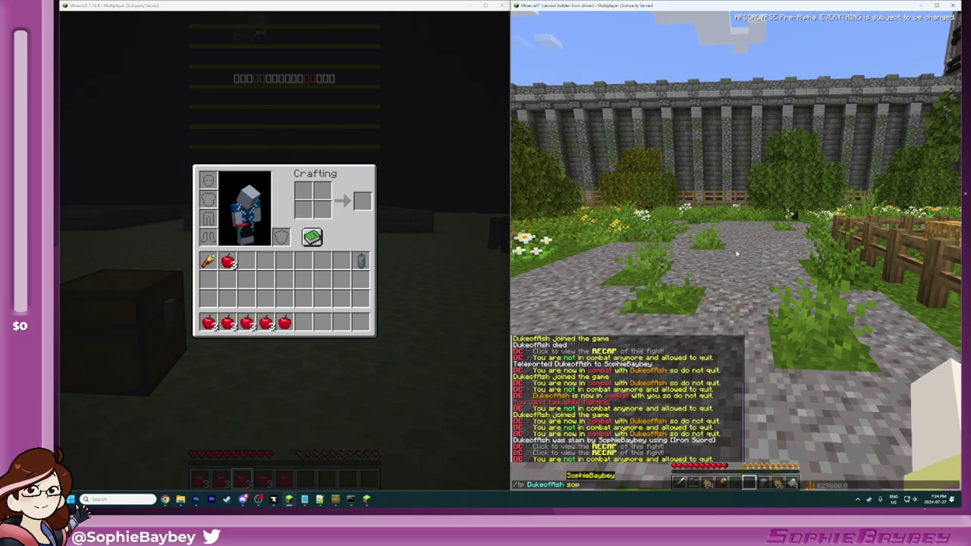
{"action": "key", "text": "Tab"}
{"action": "key", "text": "Return"}
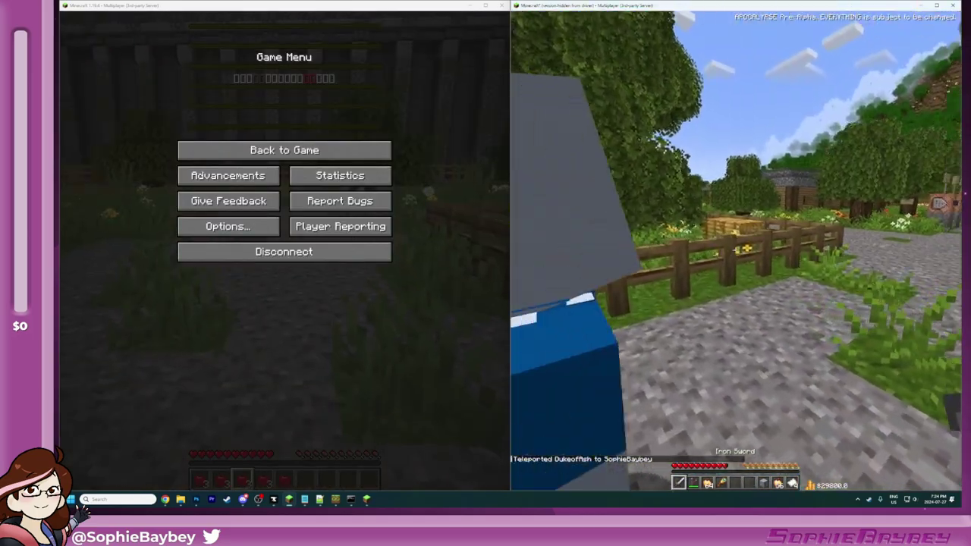
Step: Put the second player in combat, disconnect them from the server mid-fight, and resume play in the main client
{"action": "key", "text": "Escape"}
{"action": "left_click", "coordinate": [345, 254]}
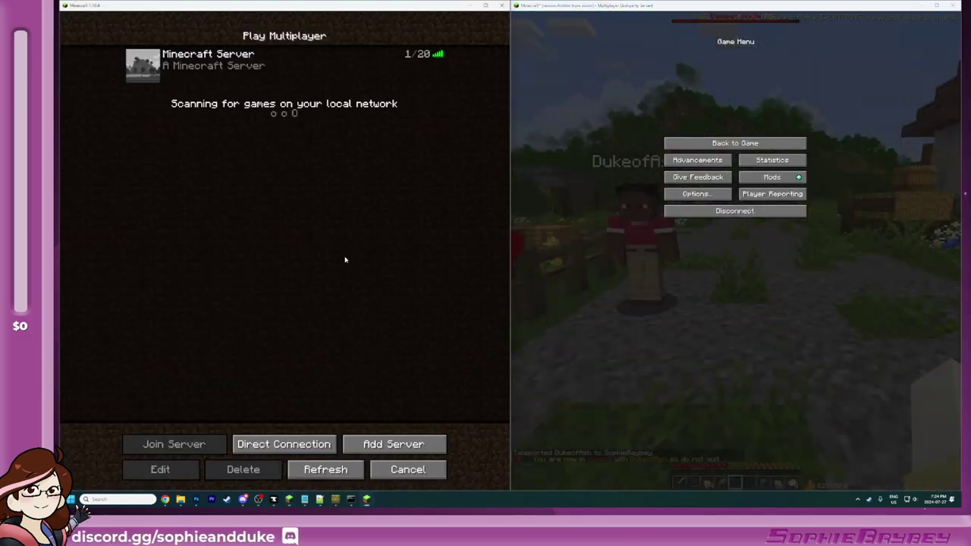
{"action": "key", "text": "Escape"}
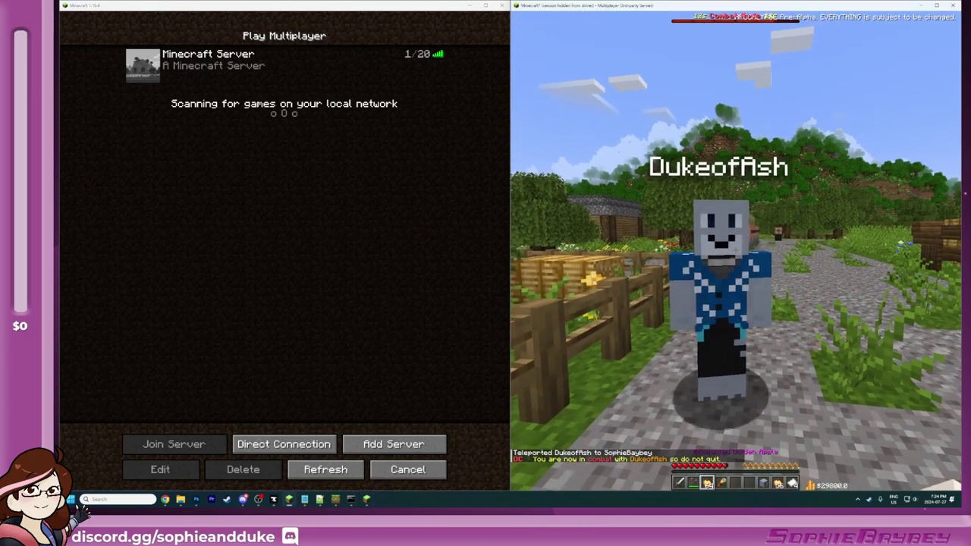
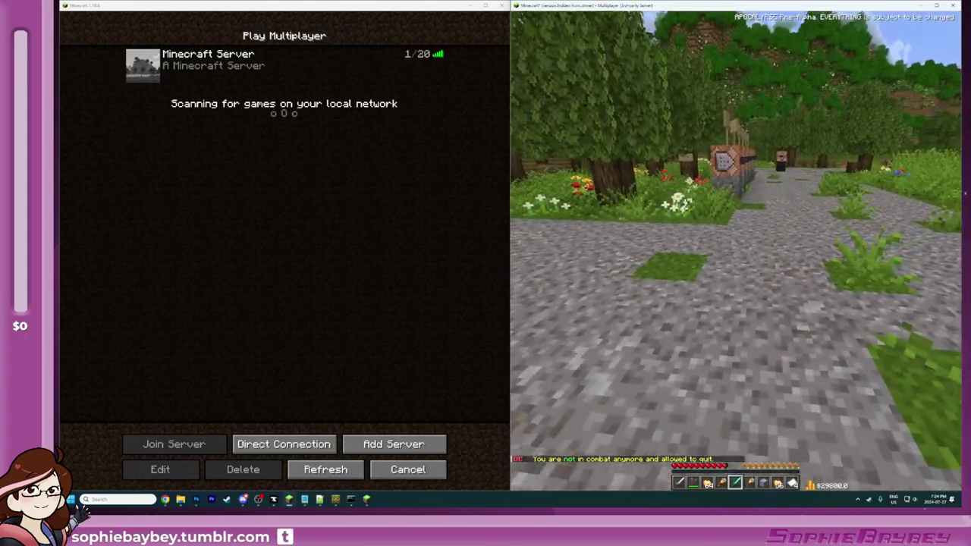
Step: Switch the main player to Creative Mode and back to Survival Mode, and check the teleport item in the inventory
{"action": "key", "text": "e"}
{"action": "key", "text": "e"}
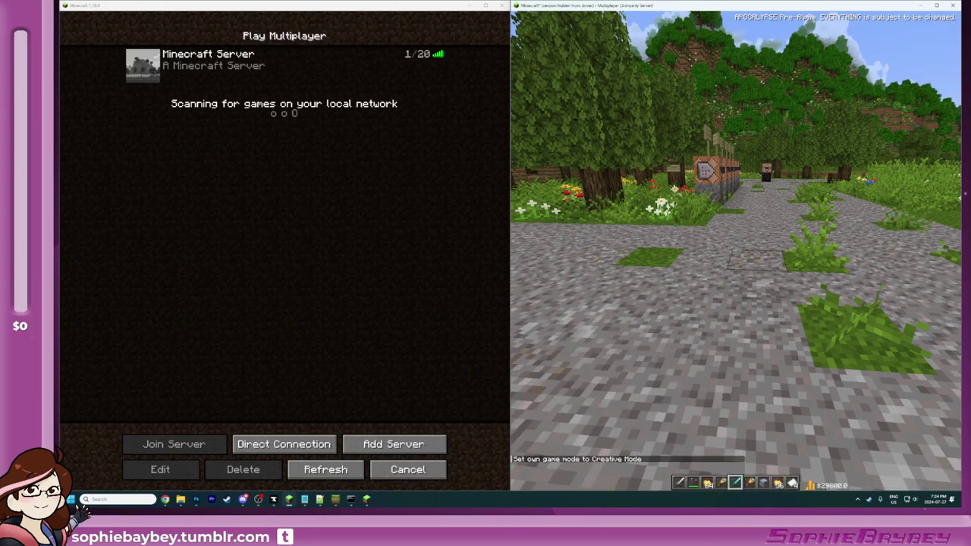
{"action": "key", "text": "e"}
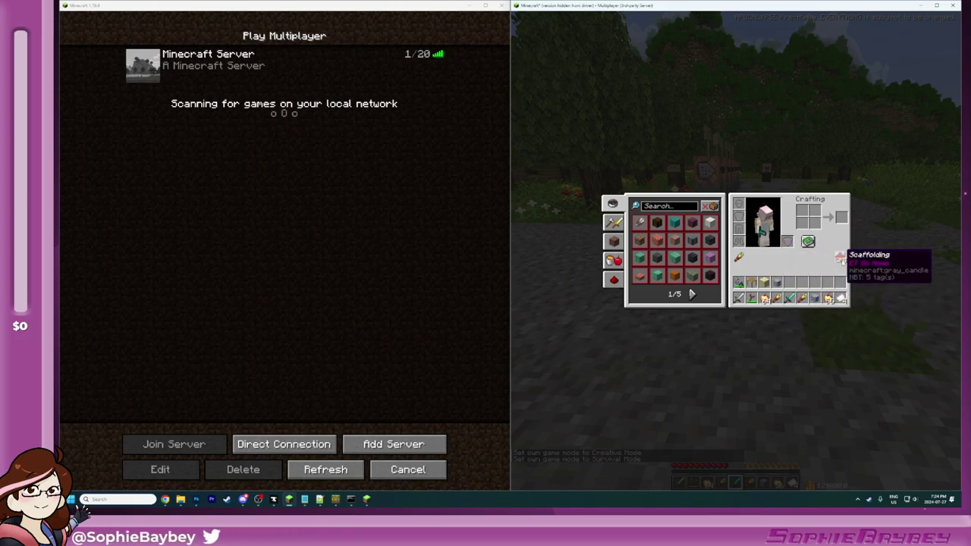
{"action": "key", "text": "e"}
{"action": "key", "text": "e"}
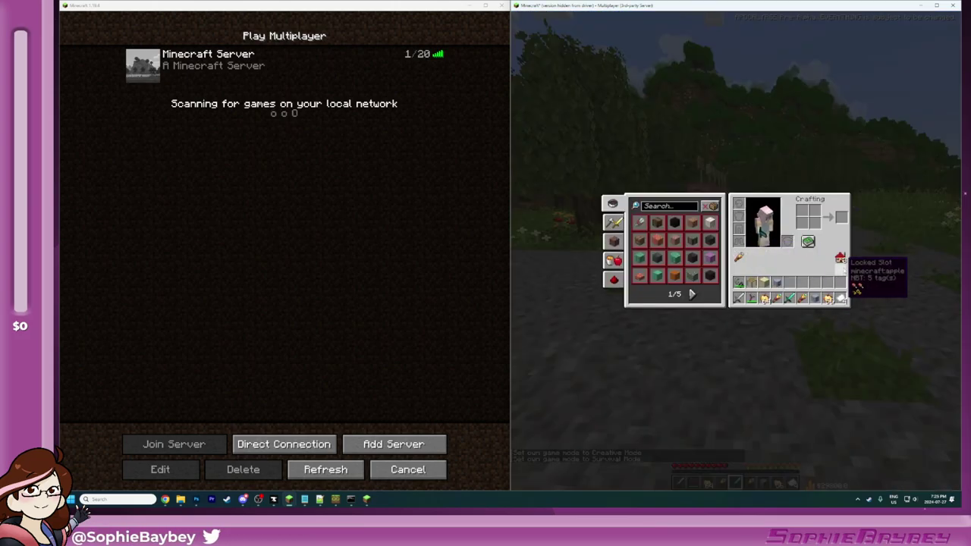
Step: Teleport to the island with the inventory's home item, and travel back with the Return To Spawn item
{"action": "left_click", "coordinate": [841, 257]}
{"action": "key", "text": "e"}
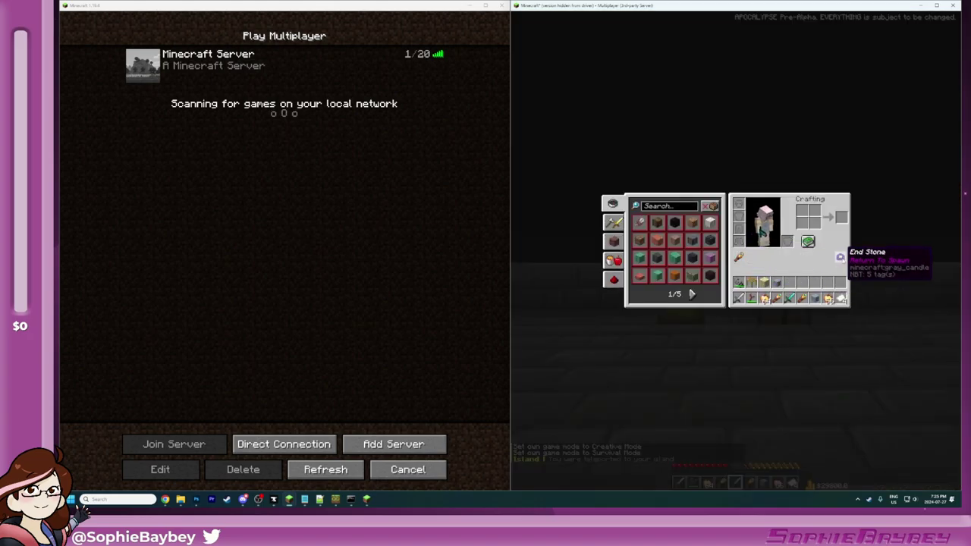
{"action": "left_click", "coordinate": [840, 257]}
{"action": "key", "text": "e"}
{"action": "key", "text": "e"}
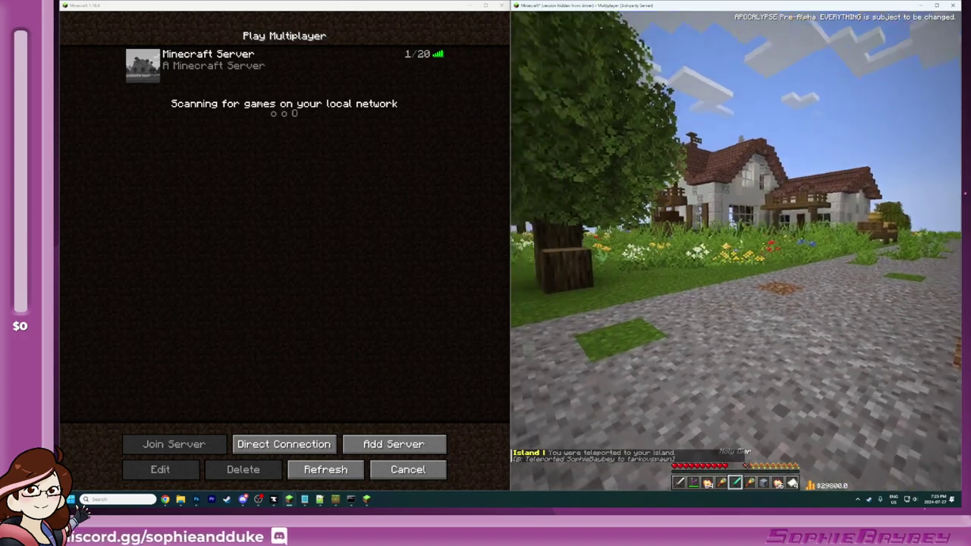
Step: Rejoin Minecraft Server as the second player and walk the main player to the second player's corpse
{"action": "key", "text": "w"}
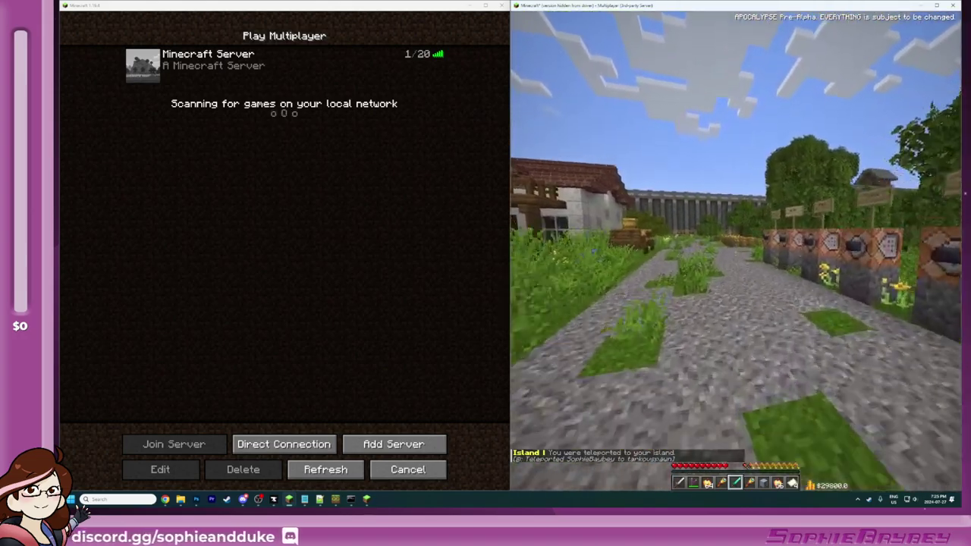
{"action": "key", "text": "alt+Tab"}
{"action": "left_click", "coordinate": [144, 65]}
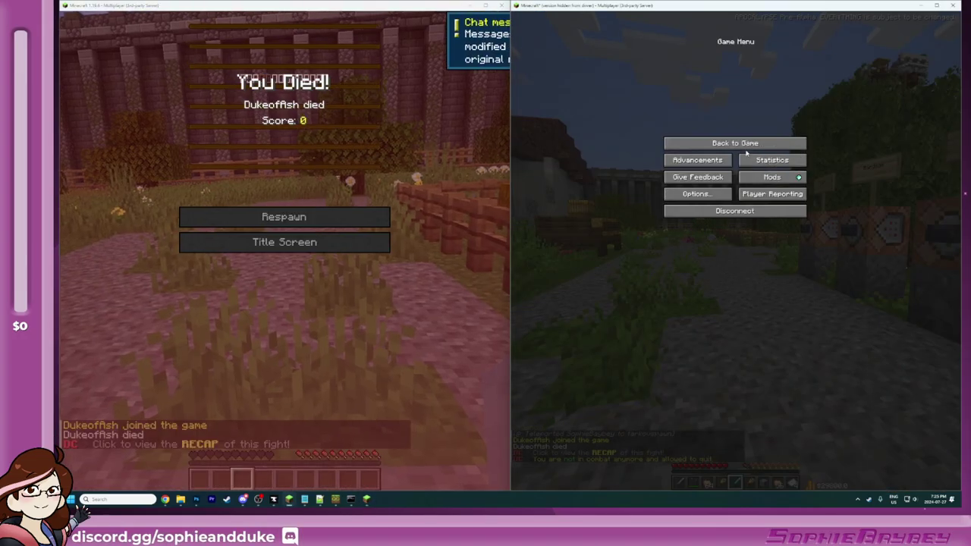
{"action": "left_click", "coordinate": [746, 146]}
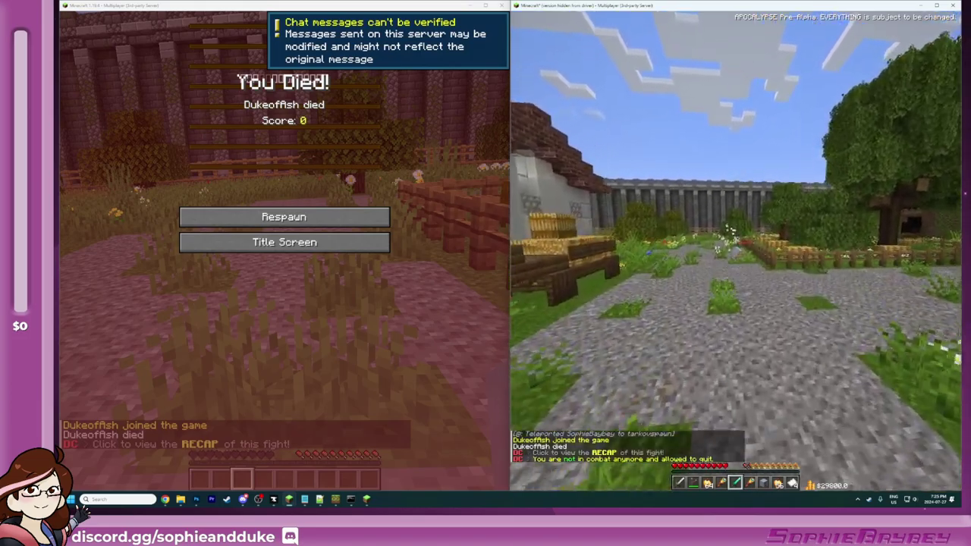
{"action": "key", "text": "w"}
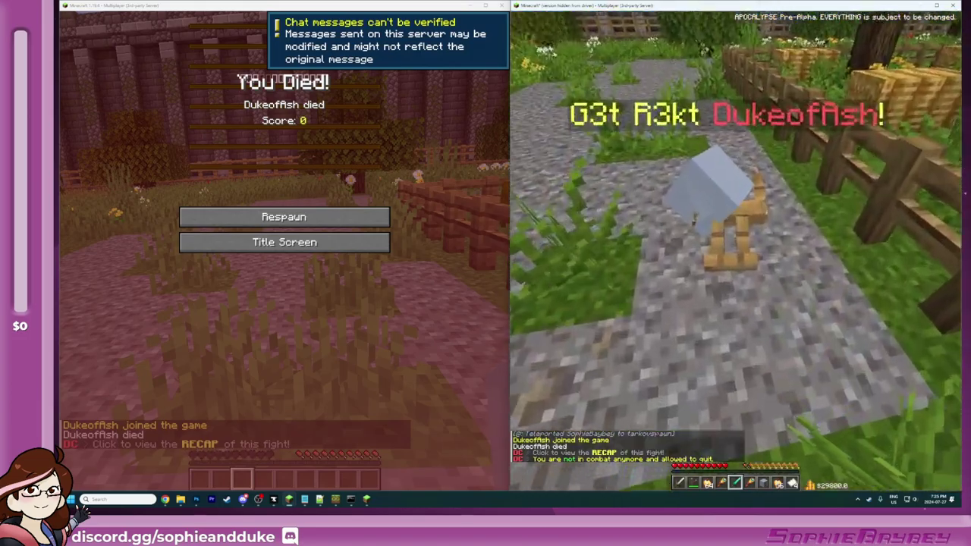
Step: Collect the dead test player's grave contents and inspect the main player's inventory
{"action": "right_click", "coordinate": [736, 250]}
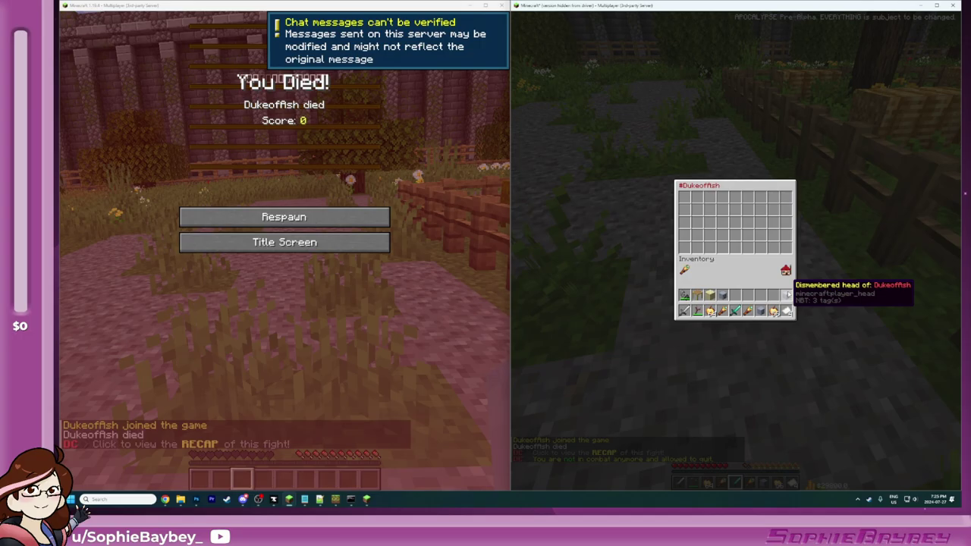
{"action": "key", "text": "Escape"}
{"action": "key", "text": "e"}
Step: Respawn the test player, open that player's inventory, and close the main player's inventory
{"action": "left_click", "coordinate": [283, 216]}
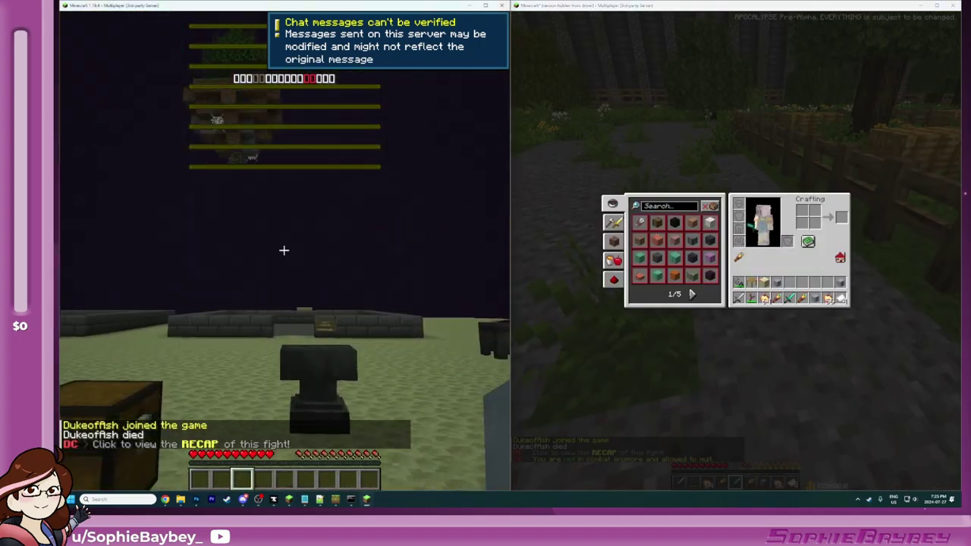
{"action": "key", "text": "e"}
{"action": "left_click", "coordinate": [570, 390]}
{"action": "key", "text": "e"}
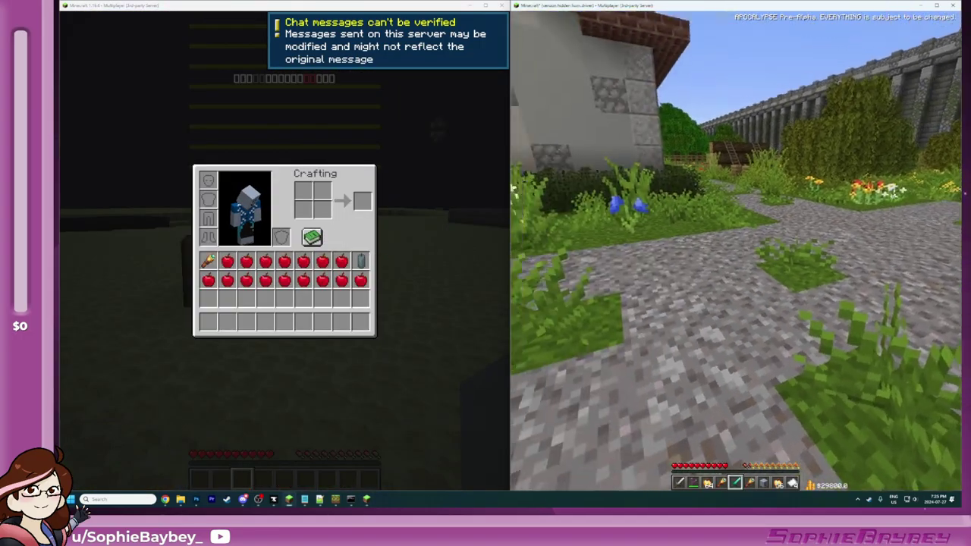
{"action": "key", "text": "w"}
{"action": "key", "text": "slash"}
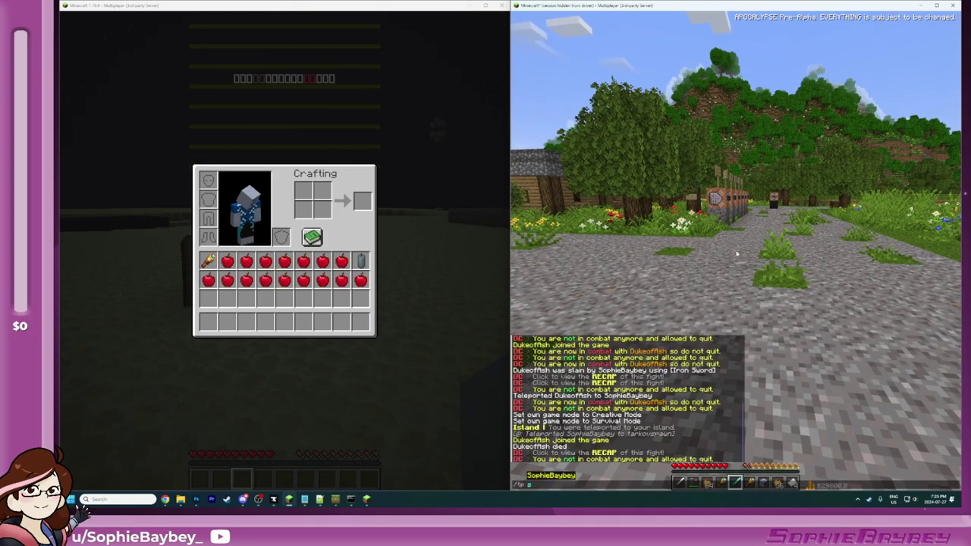
{"action": "key", "text": "Escape"}
{"action": "key", "text": "Escape"}
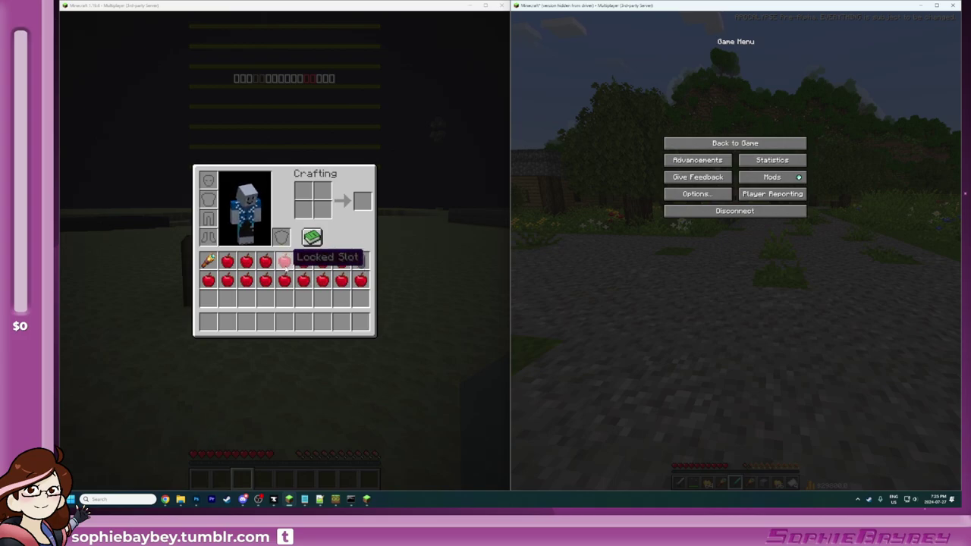
{"action": "key", "text": "Escape"}
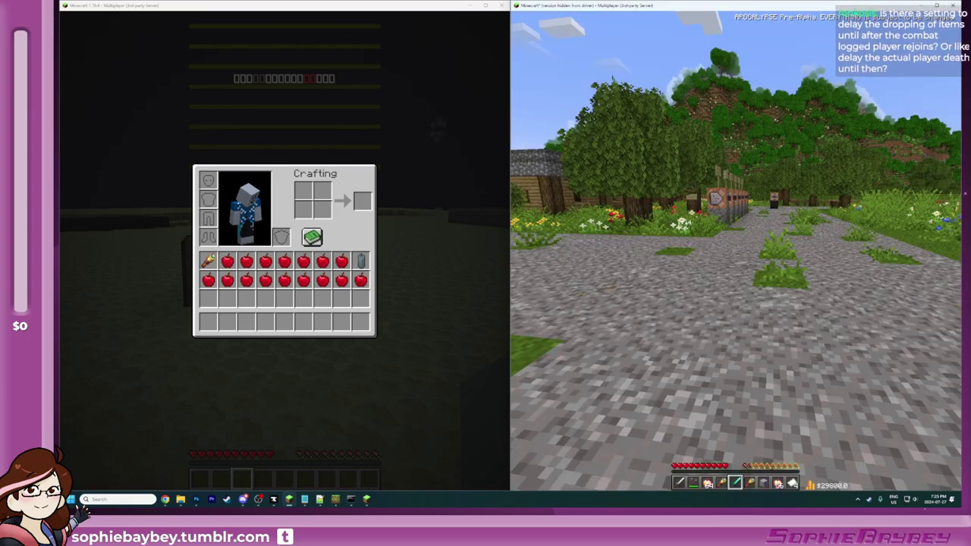
Step: Run /itemjoin menu and select an existing custom item under Modify
{"action": "type", "text": "/iten_join"}
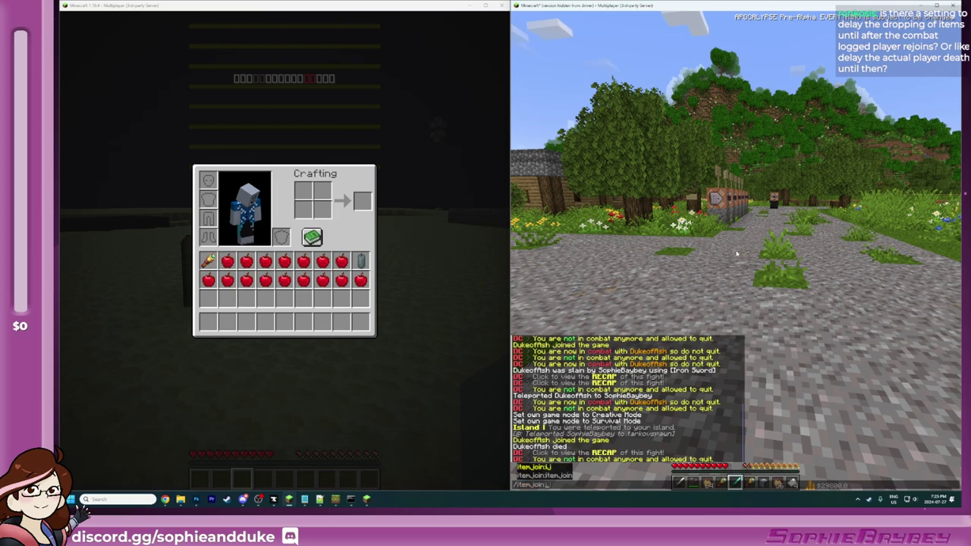
{"action": "key", "text": "Return"}
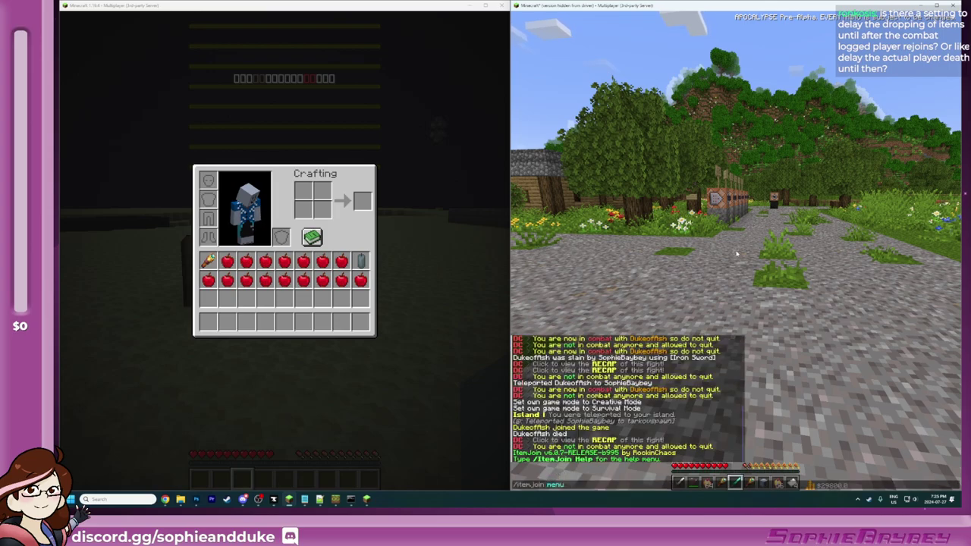
{"action": "key", "text": "Return"}
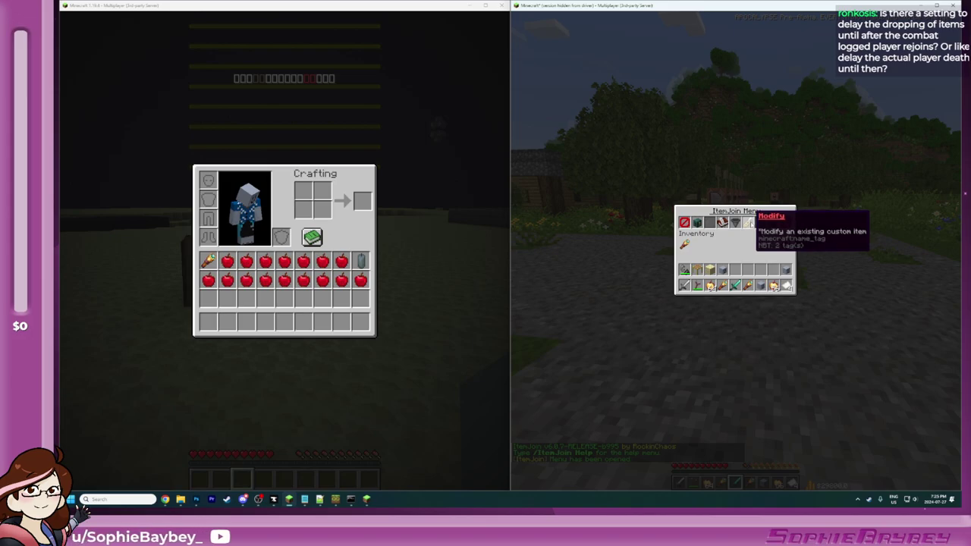
{"action": "left_click", "coordinate": [748, 221]}
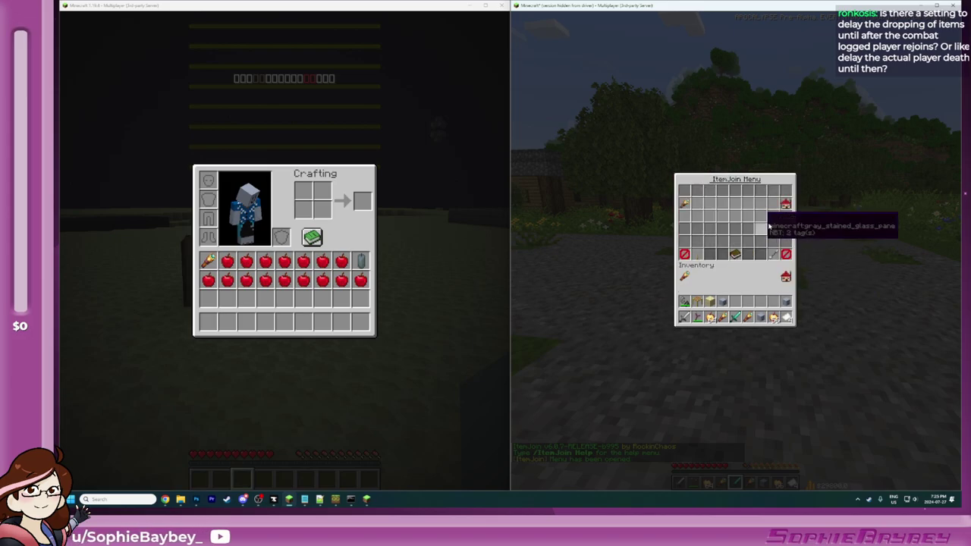
{"action": "left_click", "coordinate": [774, 202]}
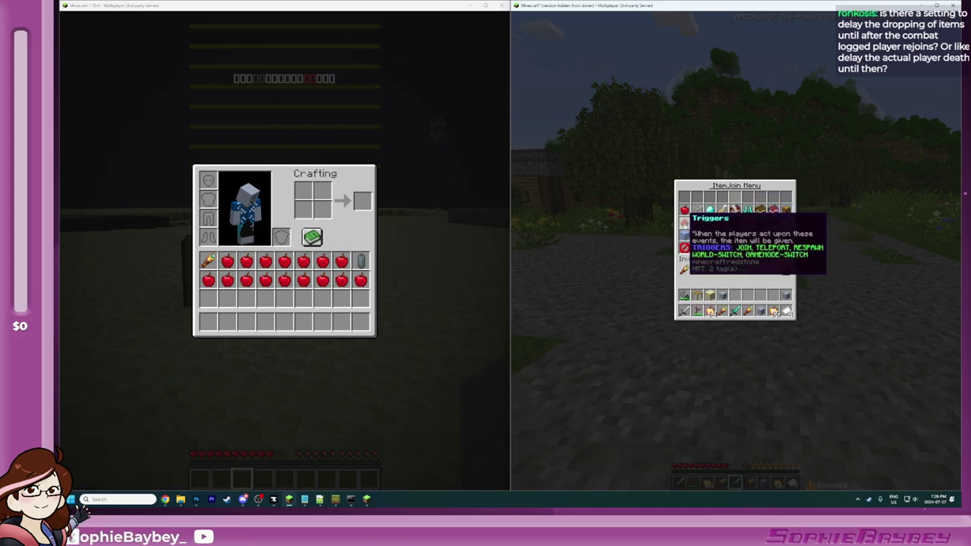
Step: Examine the custom item's trigger options, including First Join, and close the ItemJoin menu
{"action": "left_click", "coordinate": [683, 224]}
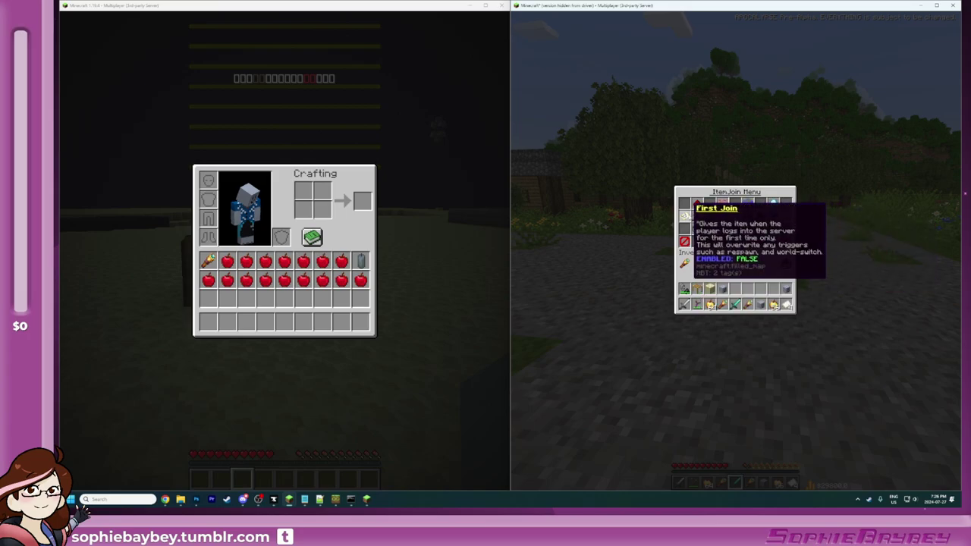
{"action": "left_click", "coordinate": [695, 201]}
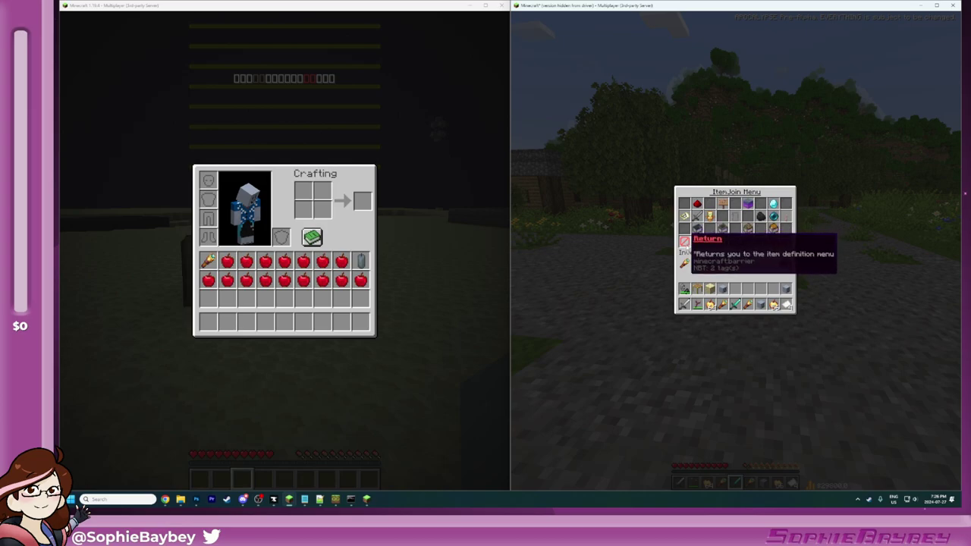
{"action": "left_click", "coordinate": [685, 241]}
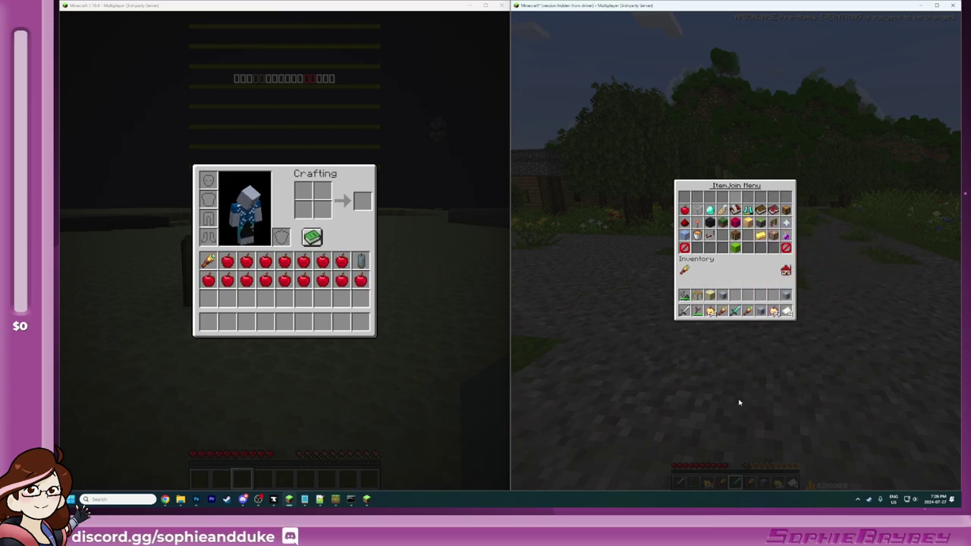
{"action": "key", "text": "Escape"}
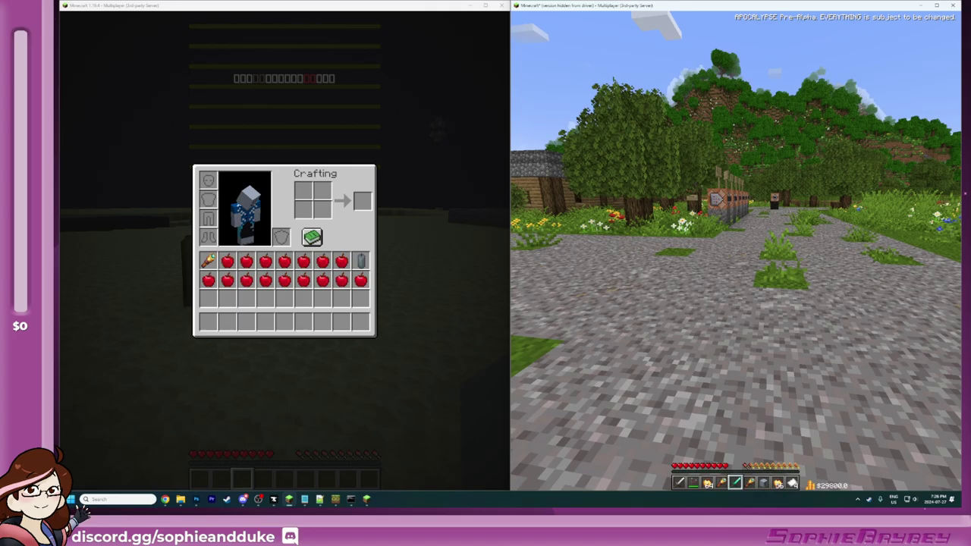
Step: Teleport the test player to the main player's position on the gravel path with the /tp command
{"action": "key", "text": "w"}
{"action": "key", "text": "w"}
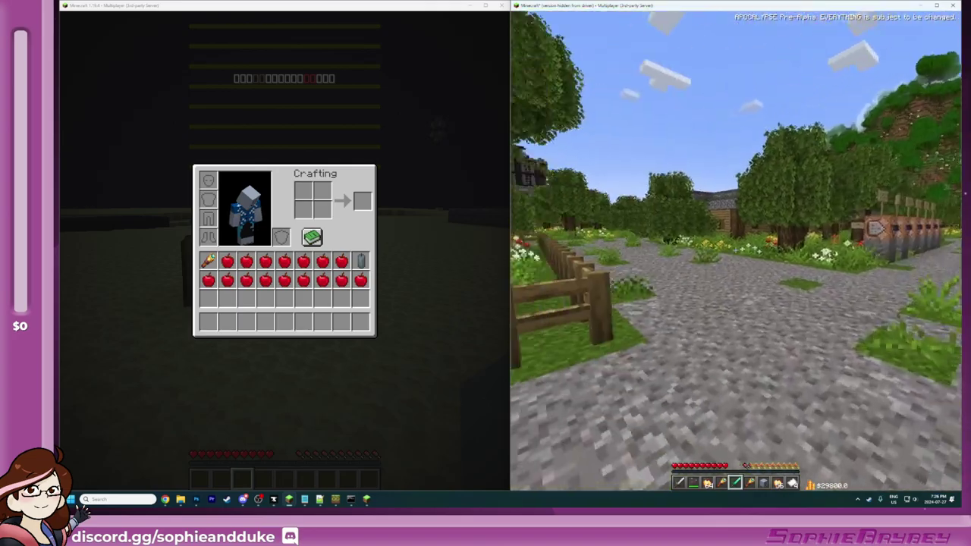
{"action": "key", "text": "slash"}
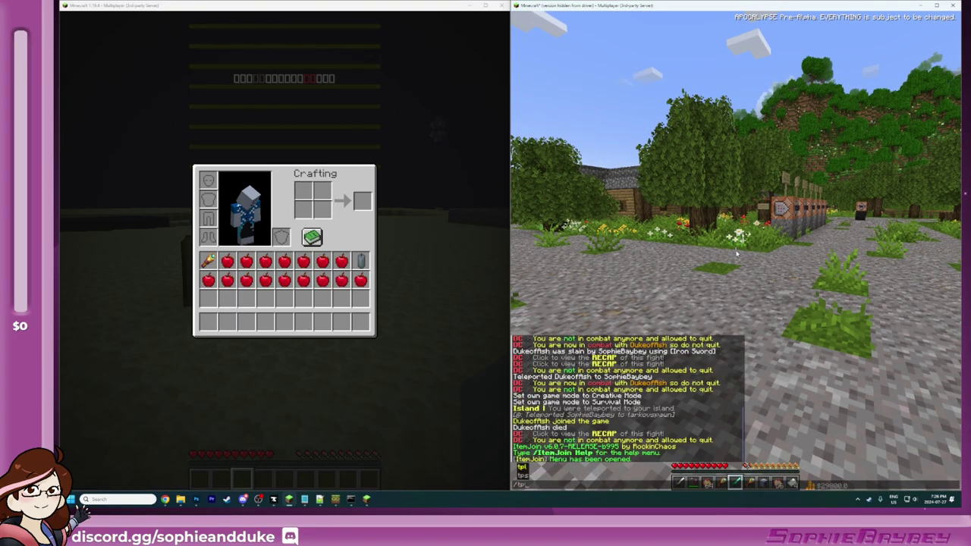
{"action": "type", "text": "tp s"}
{"action": "type", "text": "du"}
{"action": "key", "text": "Tab"}
{"action": "type", "text": "@s"}
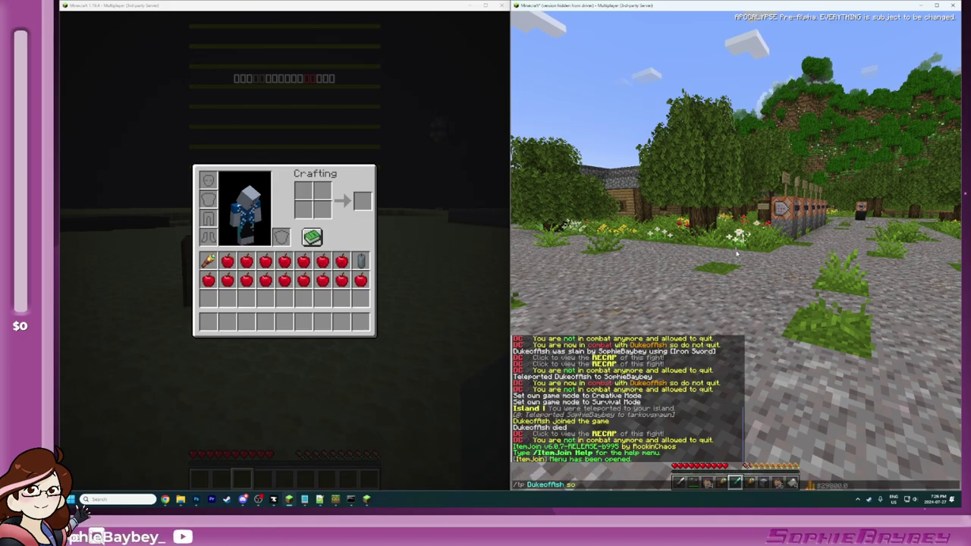
{"action": "key", "text": "Return"}
Step: Kill the test player with the Holy Dier sword
{"action": "key", "text": "s"}
{"action": "left_click", "coordinate": [736, 251]}
{"action": "key", "text": "Escape"}
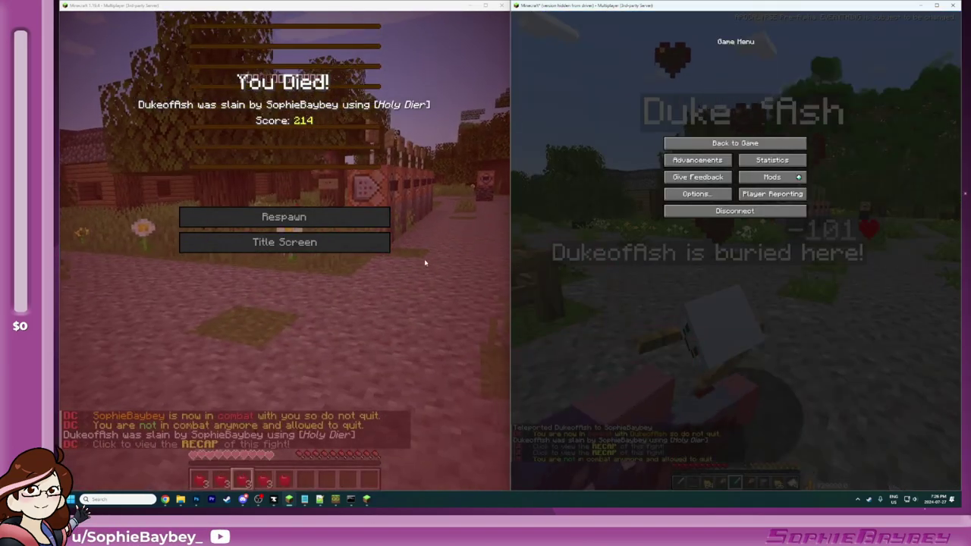
Step: Return to the game and open the grave left by the slain test player on the path
{"action": "key", "text": "Escape"}
{"action": "key", "text": "8"}
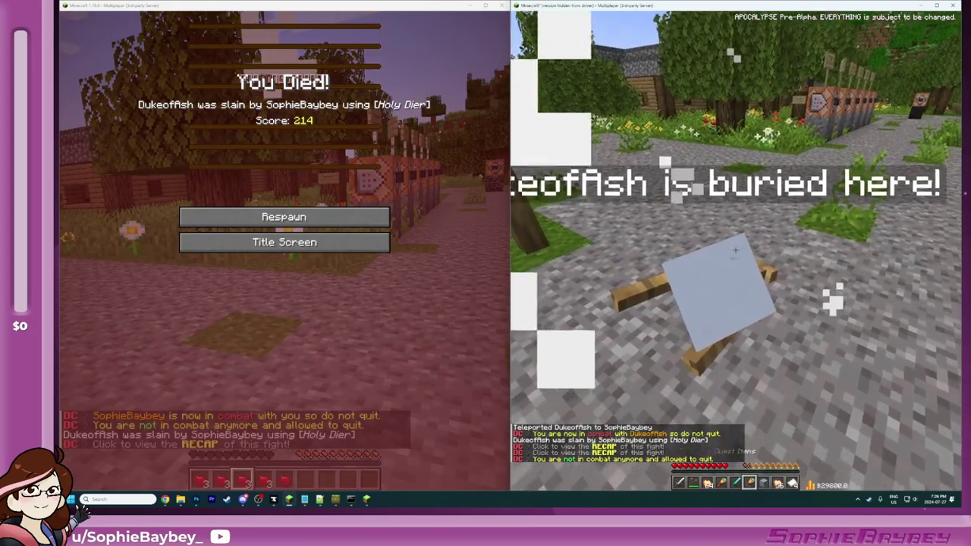
{"action": "right_click", "coordinate": [734, 250]}
{"action": "key", "text": "Escape"}
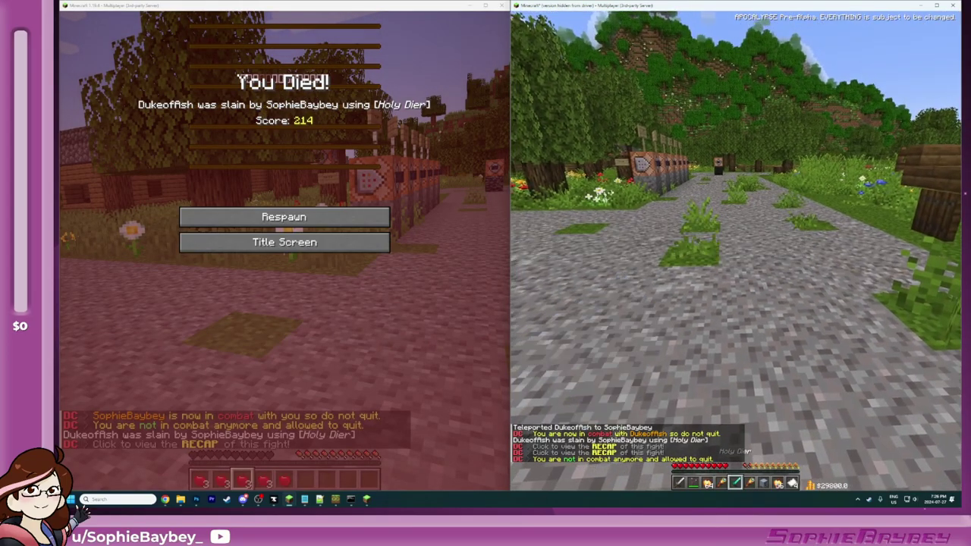
Step: Respawn the test player and inspect both players' inventories for kept and looted items
{"action": "key", "text": "e"}
{"action": "left_click", "coordinate": [284, 217]}
{"action": "key", "text": "e"}
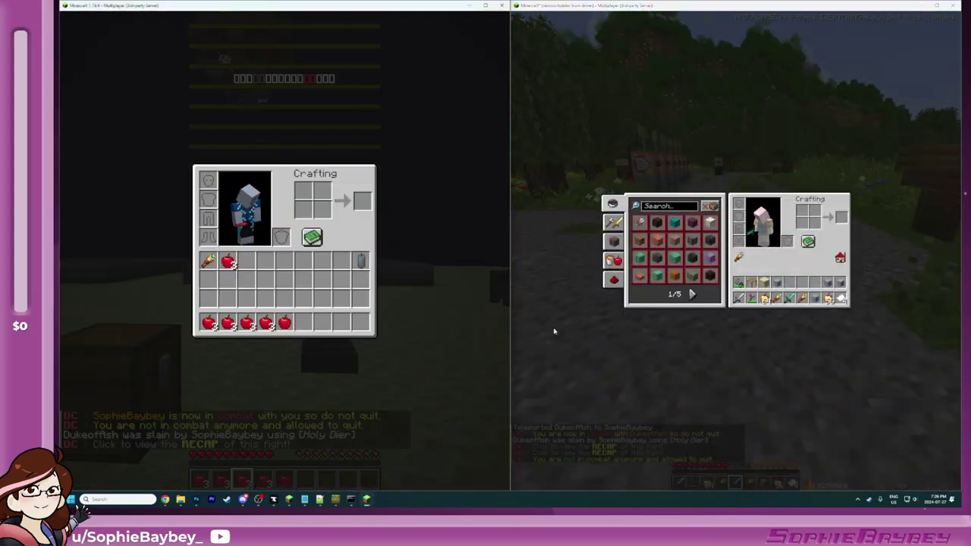
{"action": "left_click", "coordinate": [552, 332]}
{"action": "key", "text": "e"}
Step: Teleport the test player back to the main player and hit them to start combat
{"action": "key", "text": "Return"}
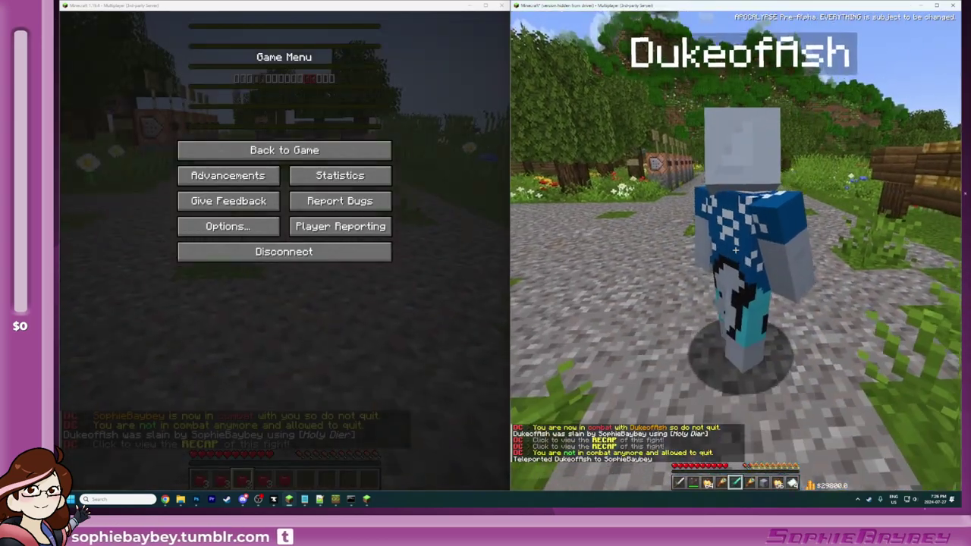
{"action": "left_click", "coordinate": [735, 251]}
{"action": "key", "text": "Escape"}
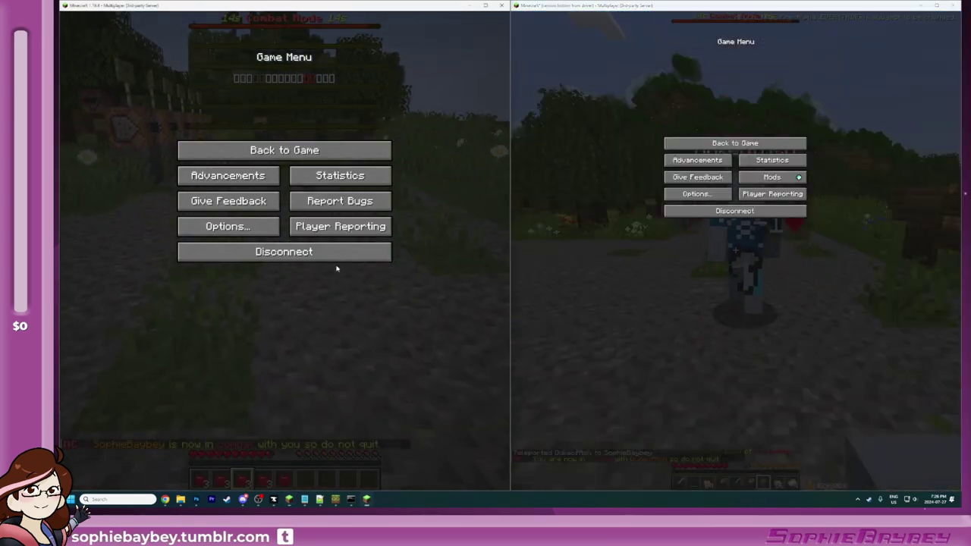
Step: Disconnect the test player during combat and kill the body left standing in the world
{"action": "left_click", "coordinate": [336, 256]}
{"action": "left_click", "coordinate": [756, 141]}
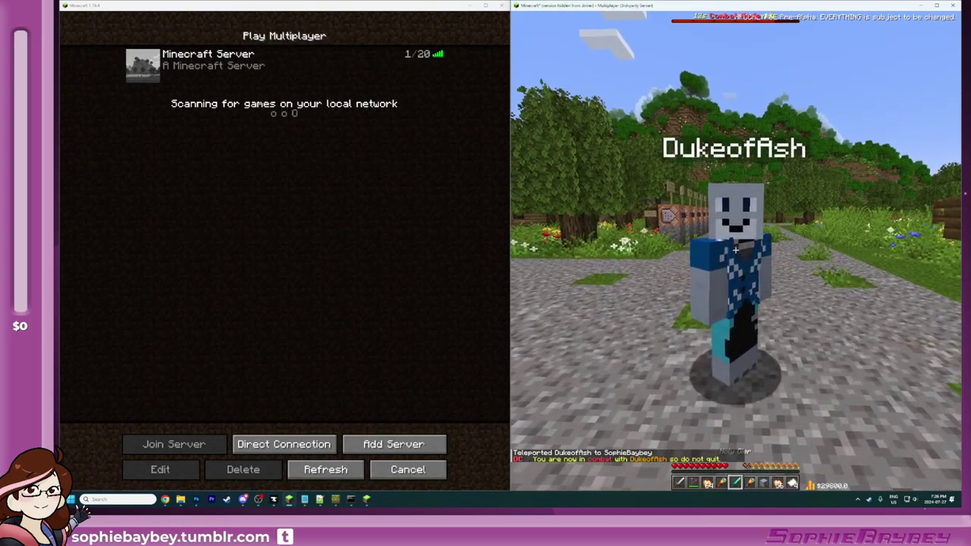
{"action": "key", "text": "w"}
{"action": "left_click", "coordinate": [736, 250]}
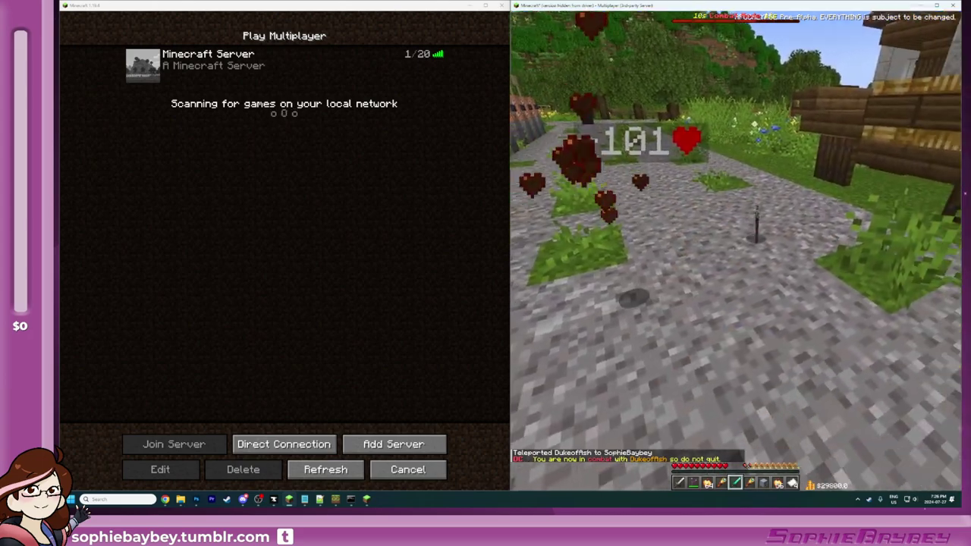
Step: Inspect the main player's inventory for the items dropped by the combat-logged test player
{"action": "scroll", "coordinate": [735, 251], "scroll_direction": "down", "scroll_amount": 2}
{"action": "key", "text": "e"}
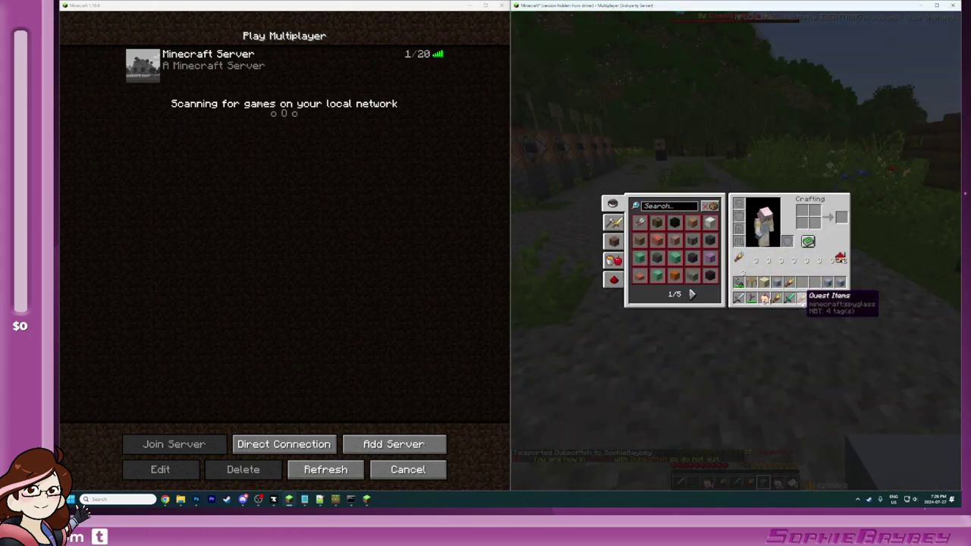
{"action": "key", "text": "e"}
{"action": "key", "text": "e"}
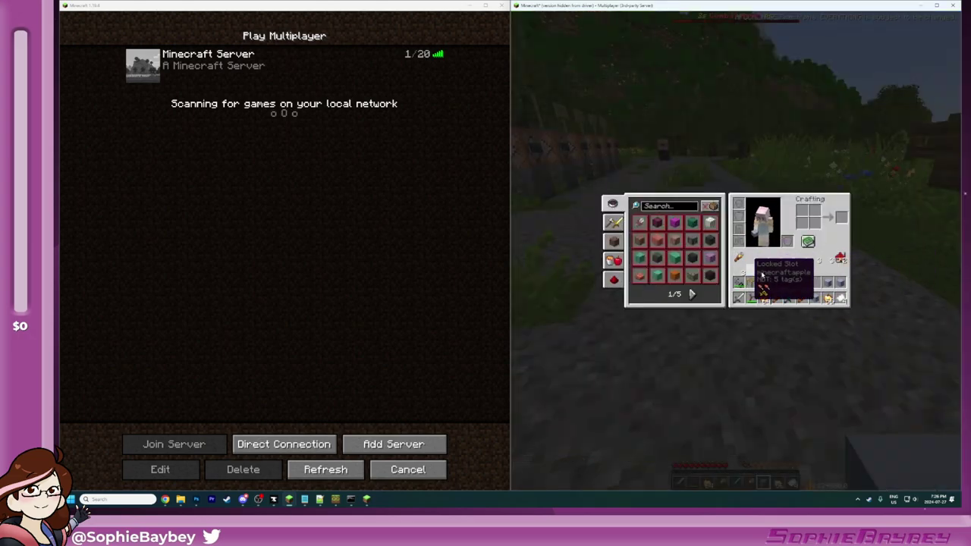
{"action": "key", "text": "Escape"}
{"action": "key", "text": "e"}
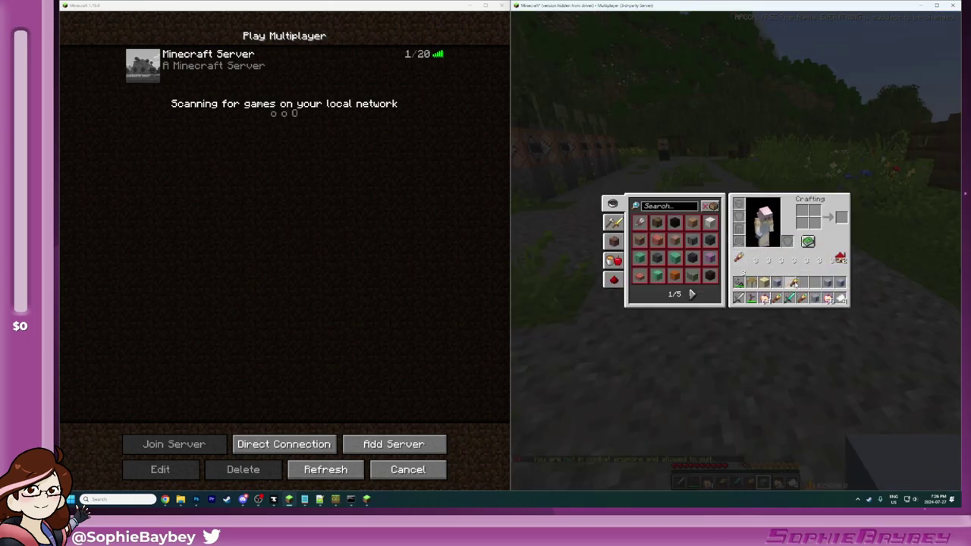
{"action": "key", "text": "Escape"}
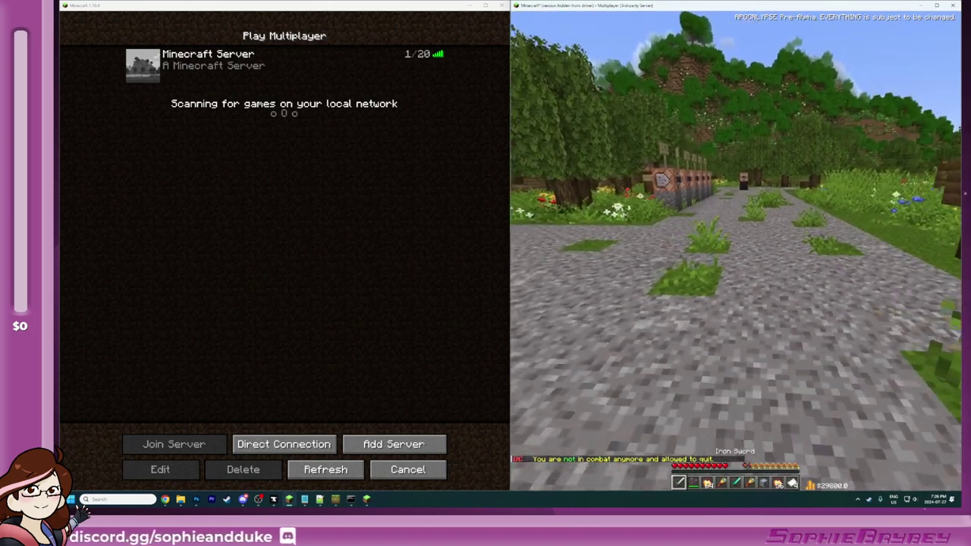
Step: Rejoin the Minecraft Server with the test player and resume the main player's game
{"action": "key", "text": "w"}
{"action": "key", "text": "Escape"}
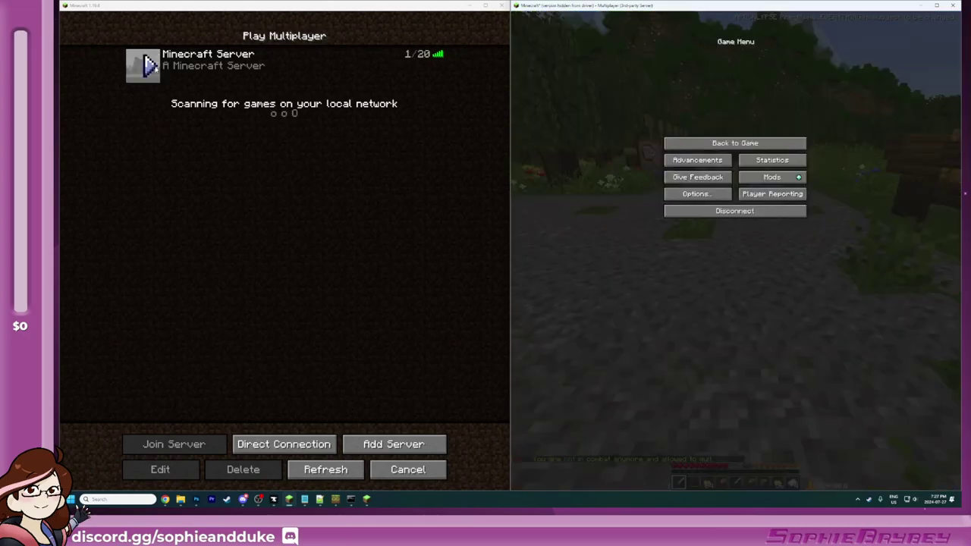
{"action": "left_click", "coordinate": [155, 69]}
{"action": "left_click", "coordinate": [768, 144]}
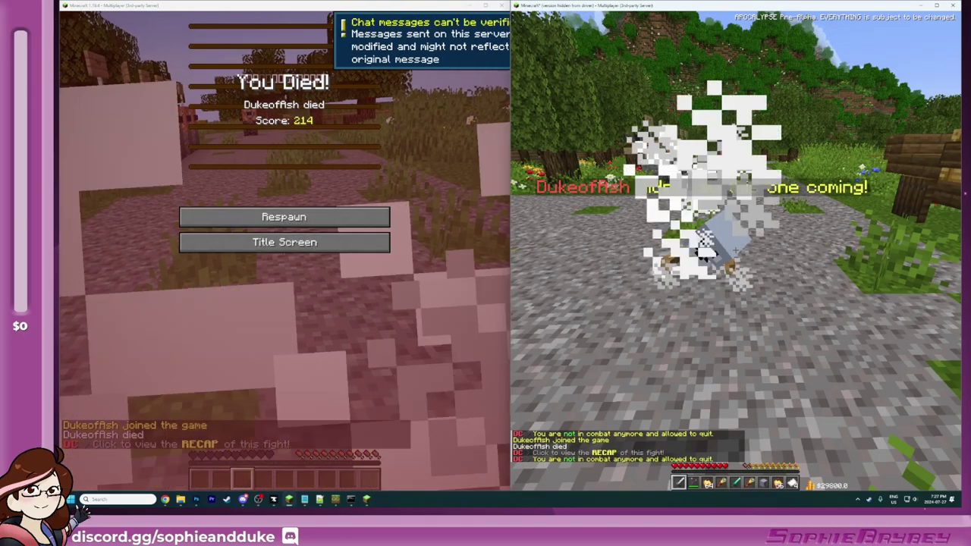
Step: Collect the rejoined test player's grave contents and open the main player's inventory
{"action": "right_click", "coordinate": [735, 250]}
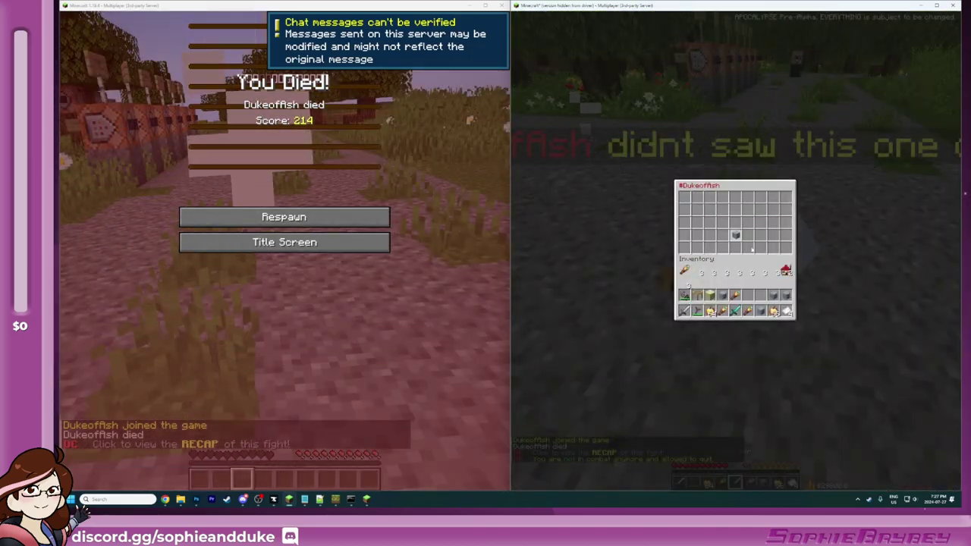
{"action": "key", "text": "Escape"}
{"action": "key", "text": "e"}
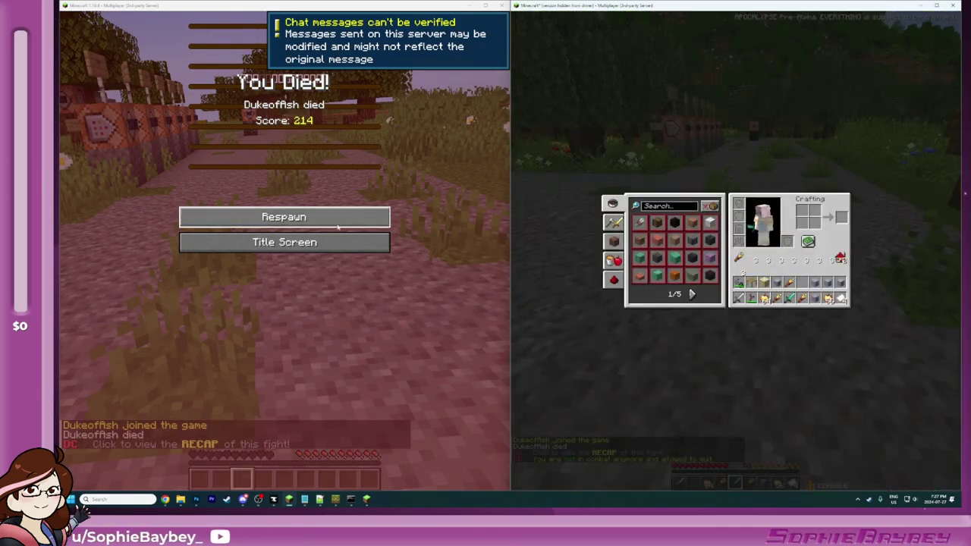
Step: Respawn the test player after the combat-log death and open that player's inventory to check the locked slots
{"action": "left_click", "coordinate": [283, 217]}
{"action": "key", "text": "e"}
{"action": "left_click", "coordinate": [569, 296]}
{"action": "key", "text": "e"}
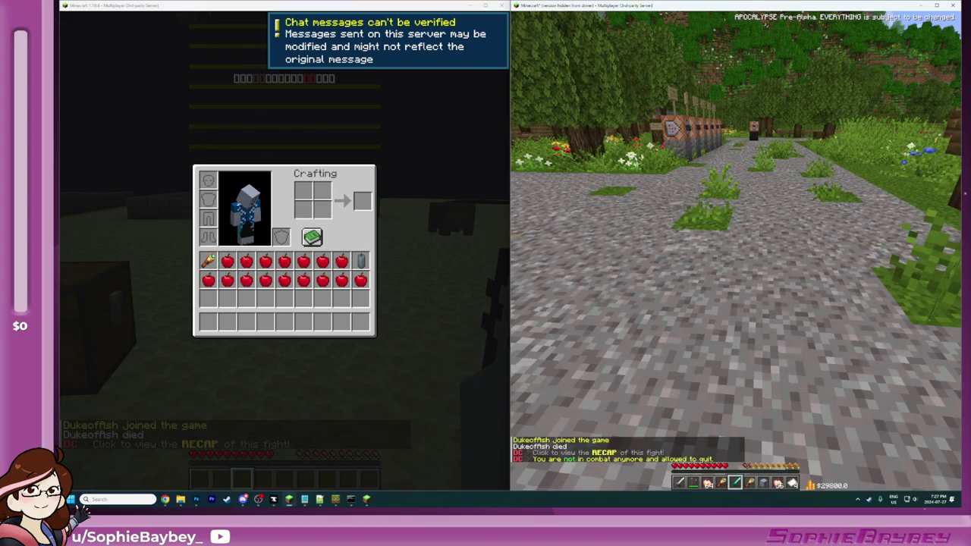
Step: Teleport the test player to the main player with the tp command and glance at the main player's inventory
{"action": "key", "text": "slash"}
{"action": "type", "text": "tp S"}
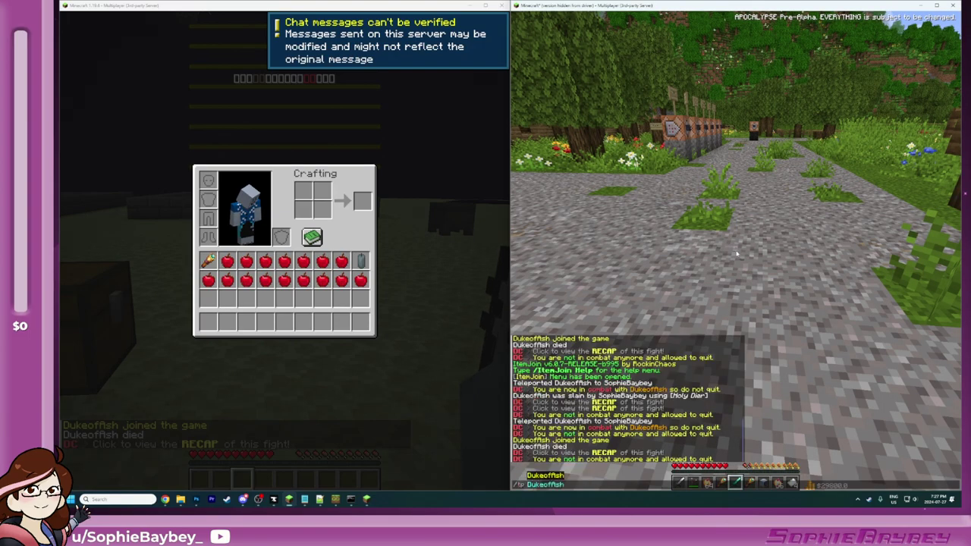
{"action": "key", "text": "Return"}
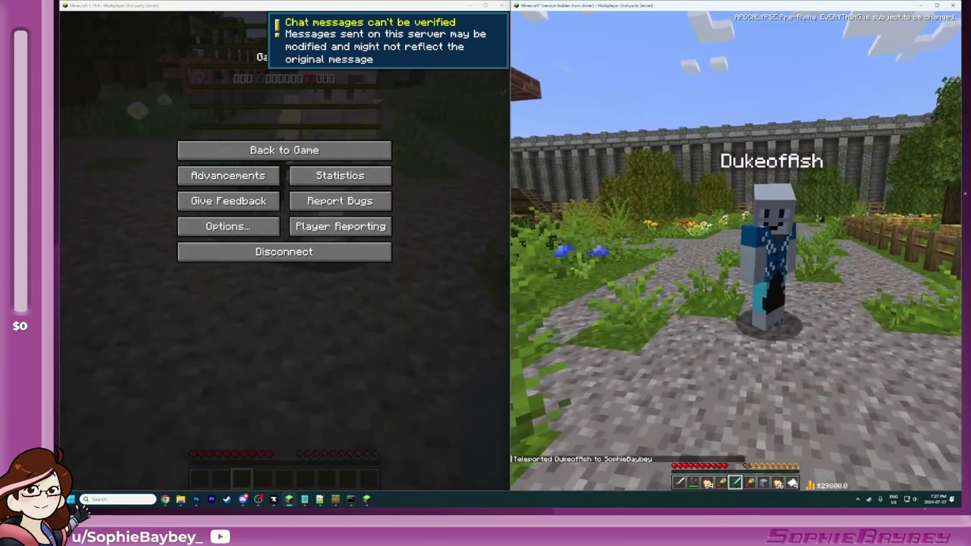
{"action": "key", "text": "e"}
{"action": "key", "text": "e"}
Step: Reopen the ItemJoin menu with the earlier /itemjoin menu command and open a custom item's definition settings
{"action": "key", "text": "t"}
{"action": "key", "text": "Up"}
{"action": "key", "text": "Up"}
{"action": "key", "text": "Up"}
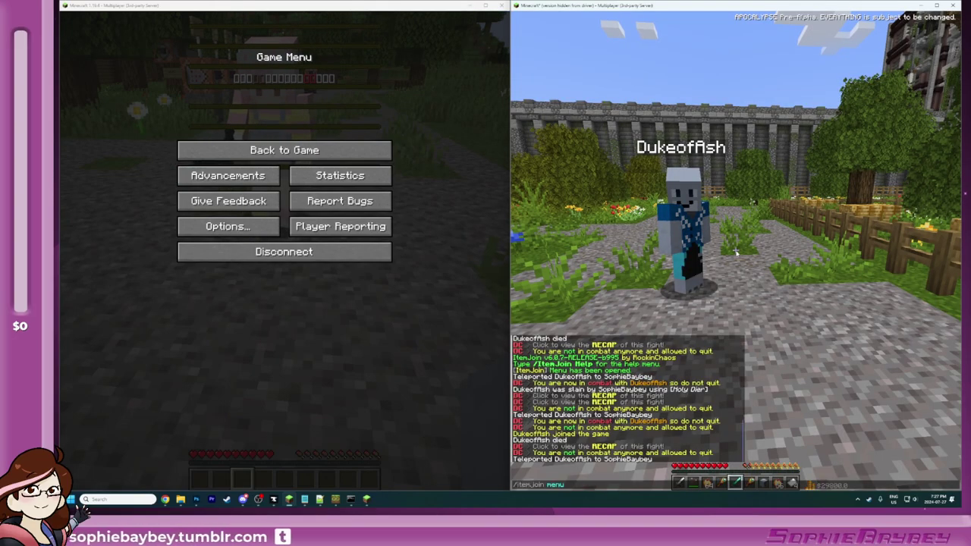
{"action": "key", "text": "Down"}
{"action": "key", "text": "Return"}
{"action": "left_click", "coordinate": [747, 222]}
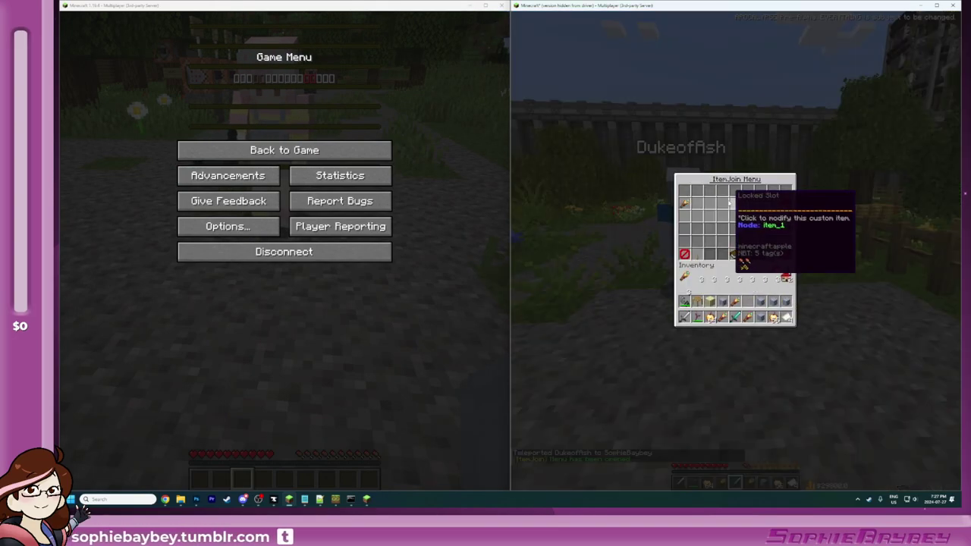
{"action": "left_click", "coordinate": [683, 203]}
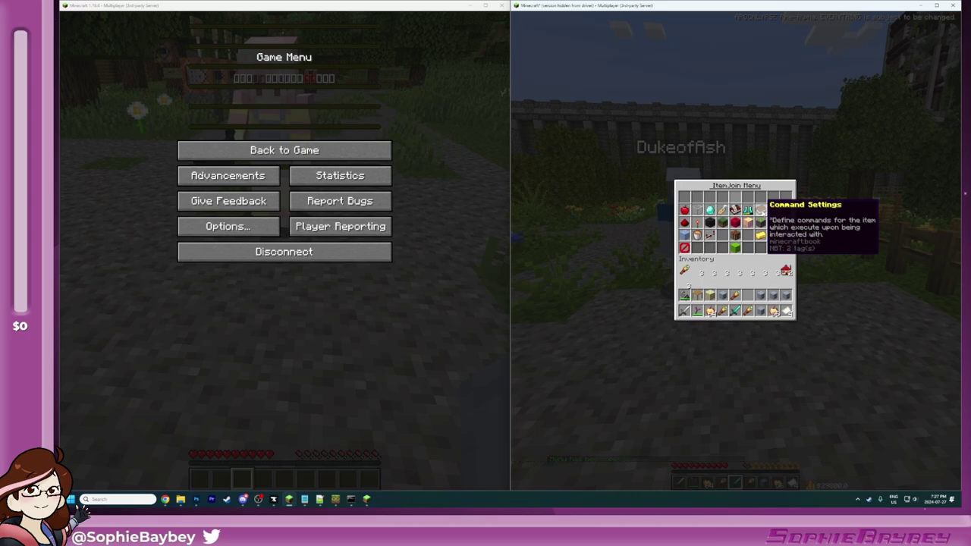
Step: Examine the custom item's Command Settings and Conditions for options controlling the locked-slot items, and close the ItemJoin menu
{"action": "left_click", "coordinate": [759, 210]}
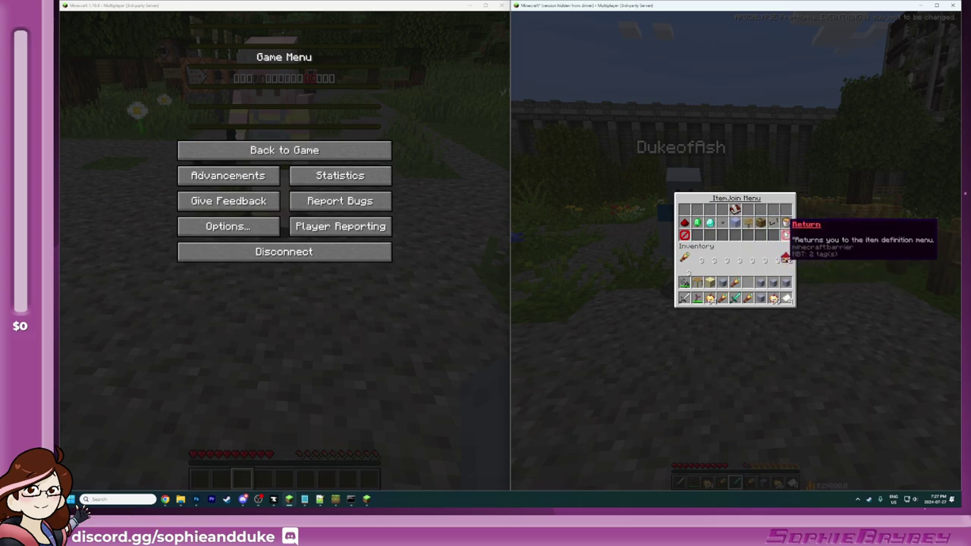
{"action": "left_click", "coordinate": [775, 223]}
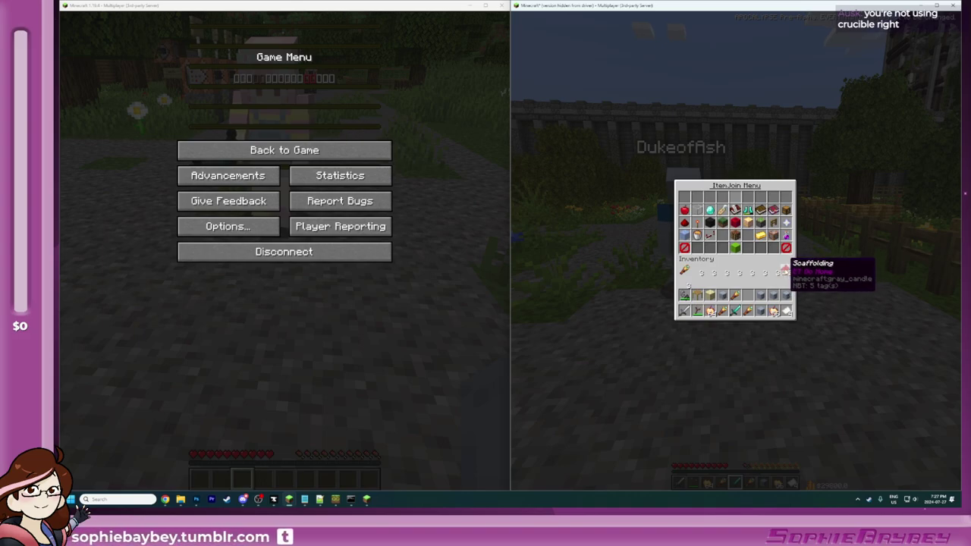
{"action": "left_click", "coordinate": [788, 273]}
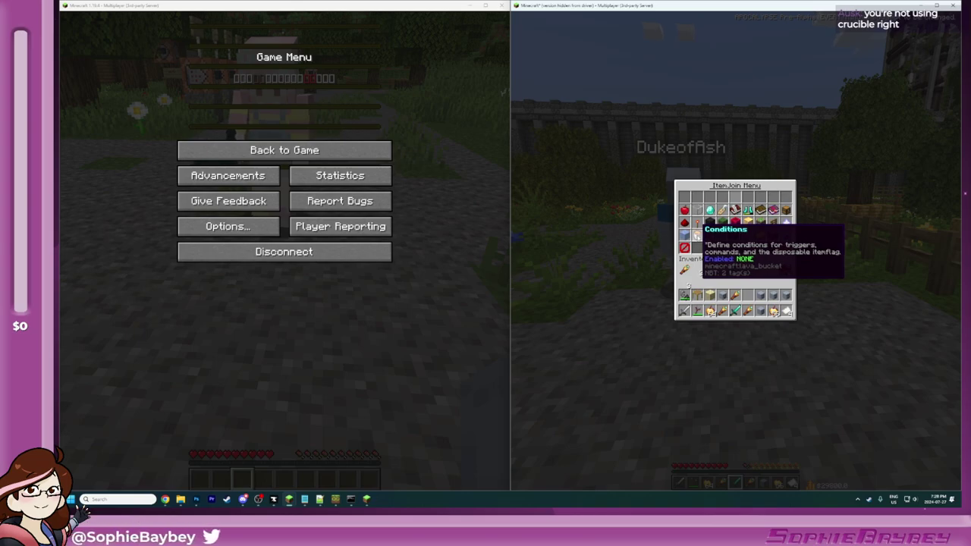
{"action": "left_click", "coordinate": [695, 235]}
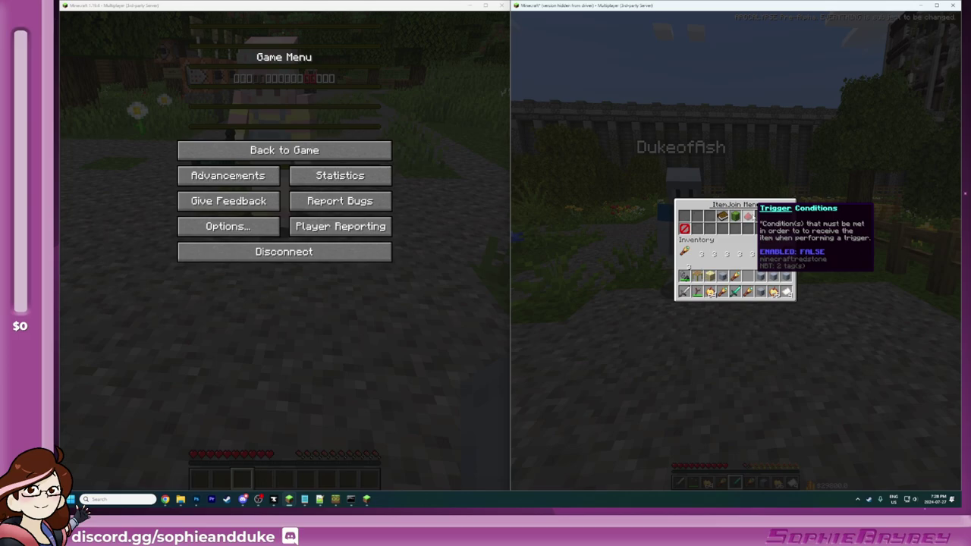
{"action": "left_click", "coordinate": [685, 229]}
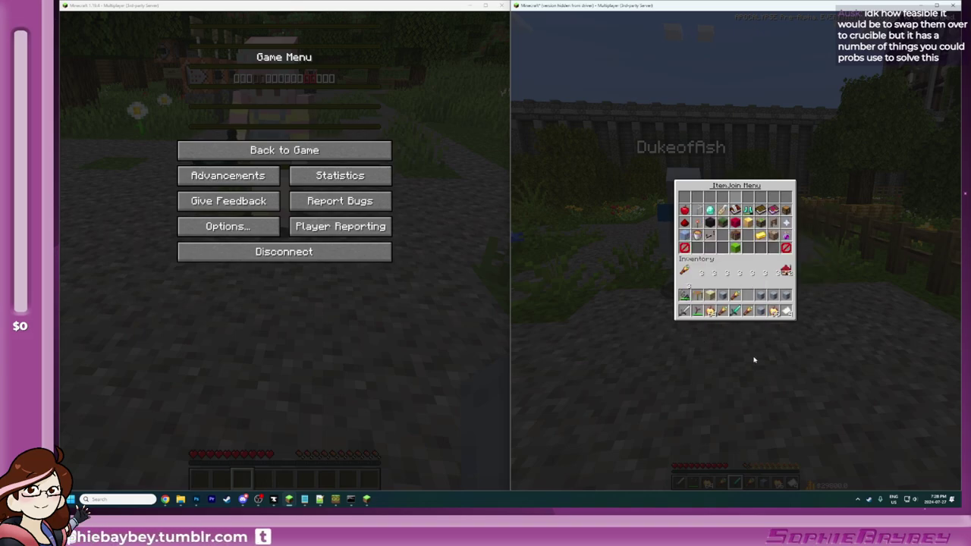
{"action": "key", "text": "Escape"}
Step: Move the Enchanted Golden Apple stack from the third hotbar slot into the main player's storage rows
{"action": "scroll", "coordinate": [735, 250], "scroll_direction": "up", "scroll_amount": 2}
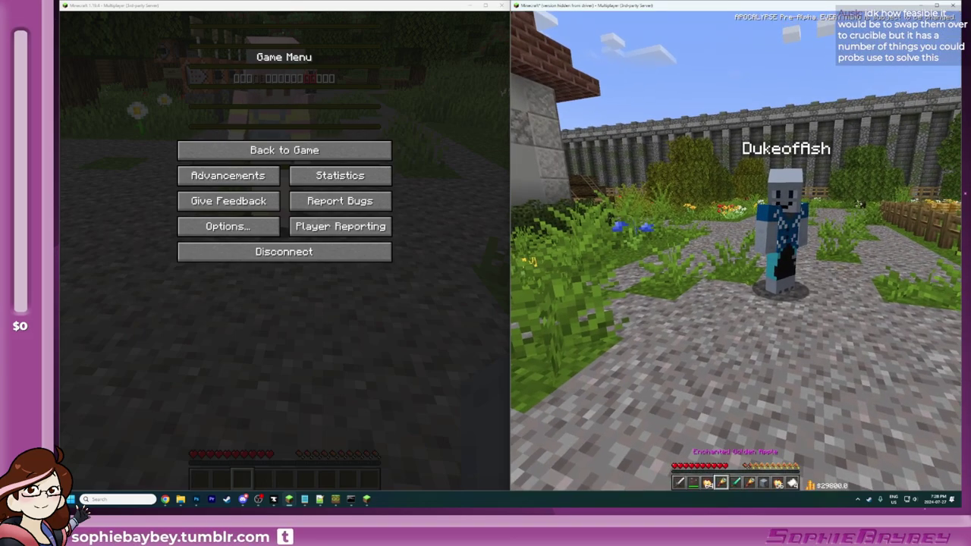
{"action": "scroll", "coordinate": [736, 251], "scroll_direction": "up", "scroll_amount": 4}
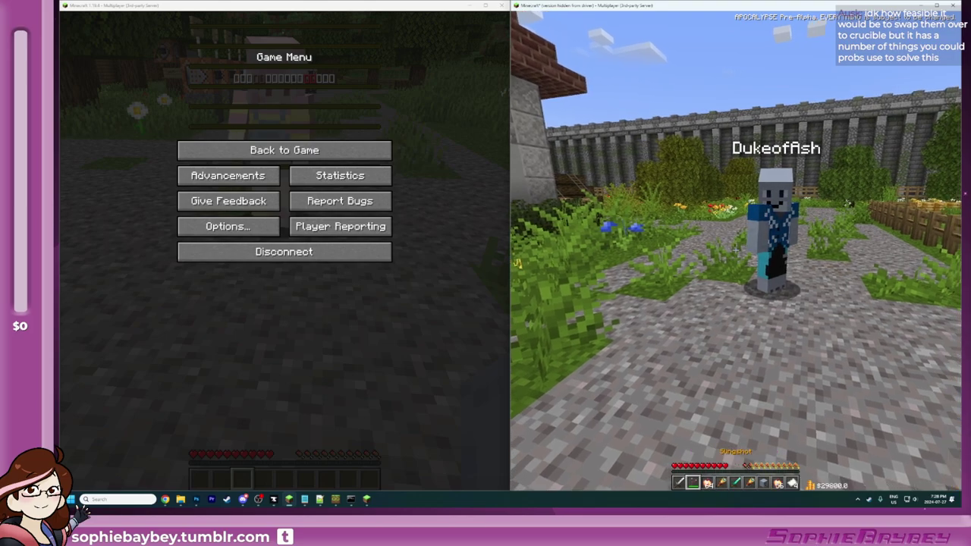
{"action": "key", "text": "e"}
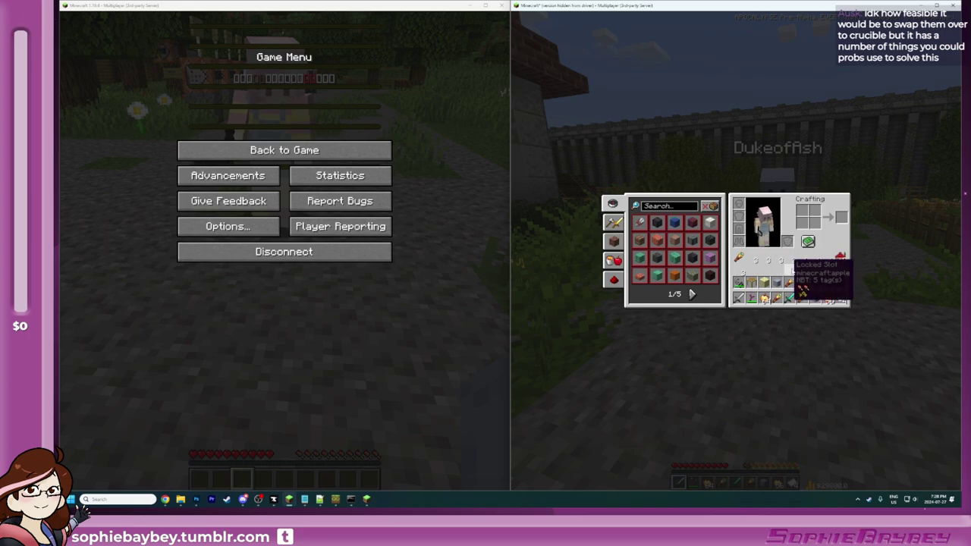
{"action": "key", "text": "e"}
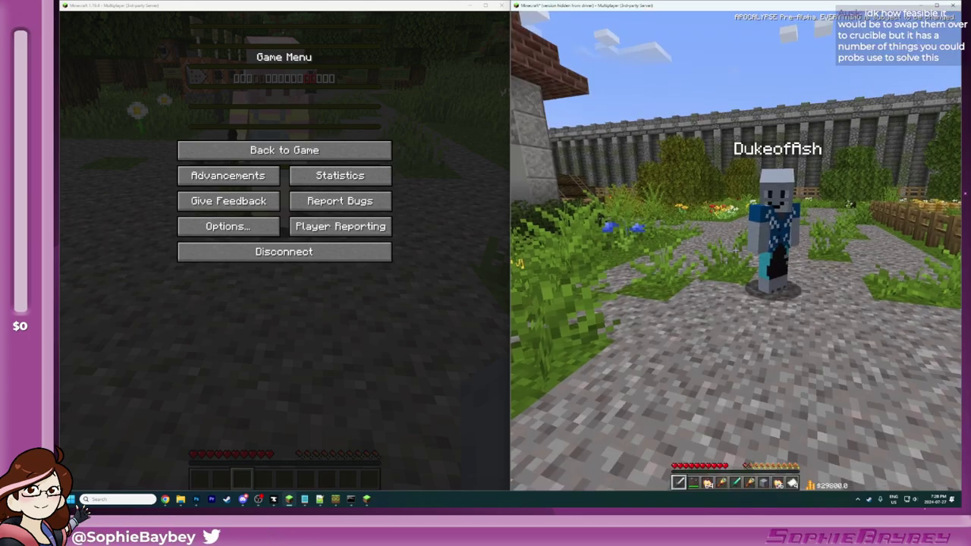
{"action": "scroll", "coordinate": [736, 250], "scroll_direction": "down", "scroll_amount": 1}
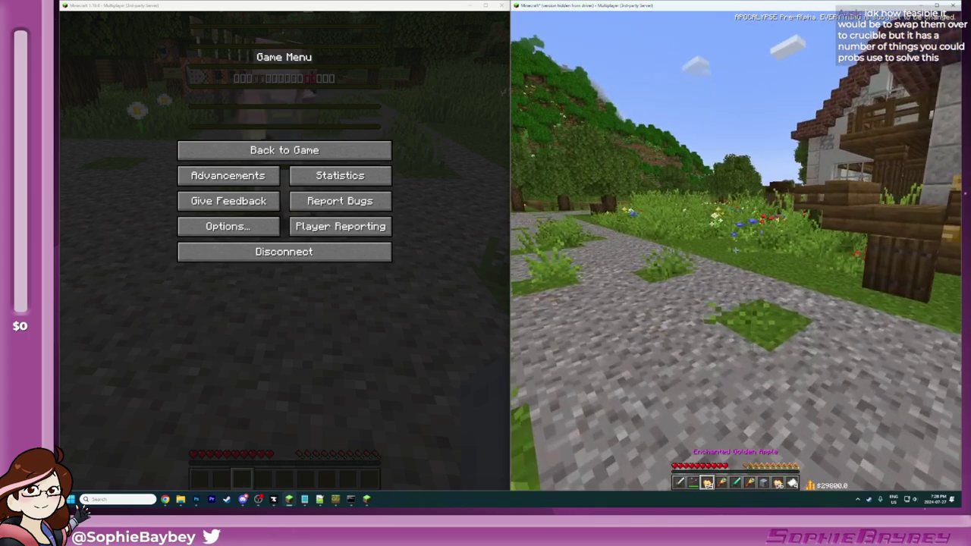
{"action": "key", "text": "w"}
{"action": "scroll", "coordinate": [735, 251], "scroll_direction": "up", "scroll_amount": 2}
{"action": "key", "text": "e"}
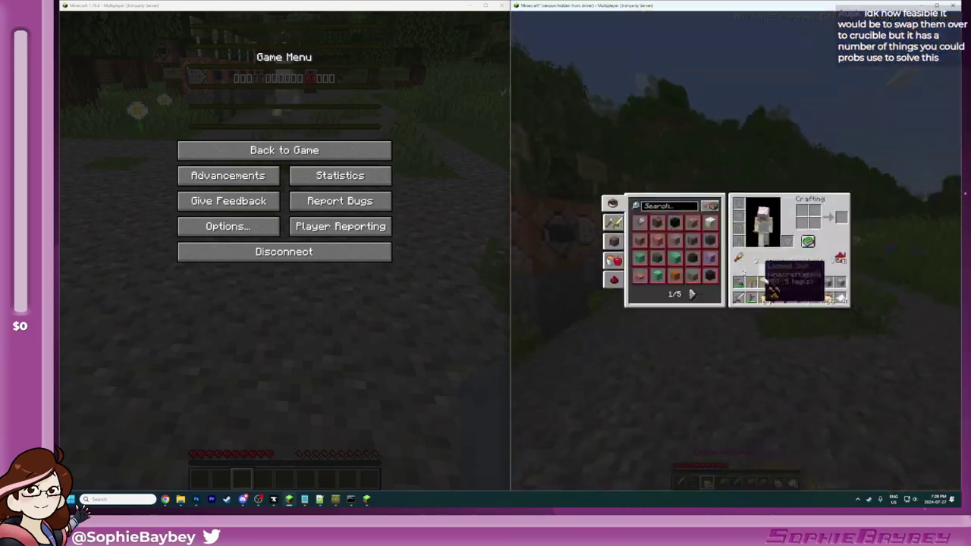
{"action": "key", "text": "e"}
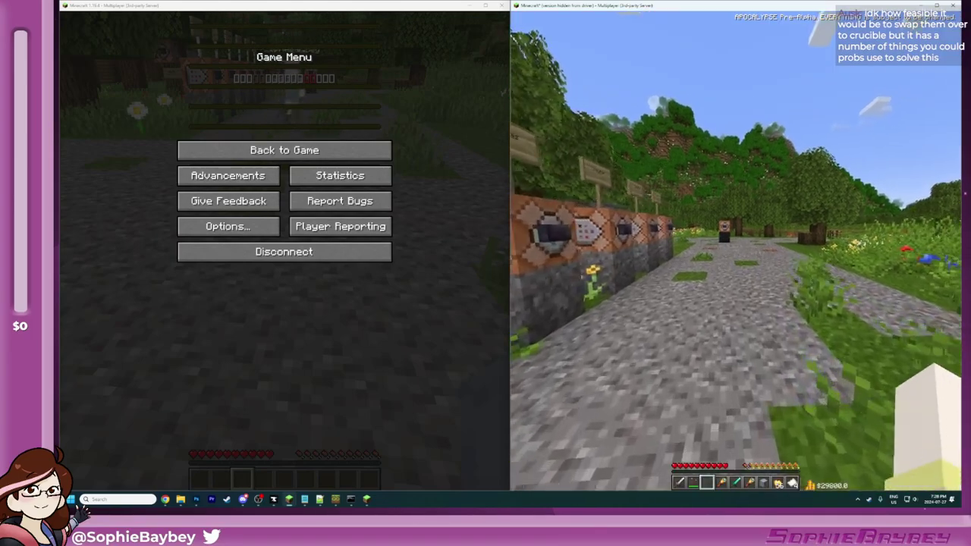
Step: Walk past the command blocks and back to the test player, checking the main player's inventory and its locked-slot items
{"action": "key", "text": "w"}
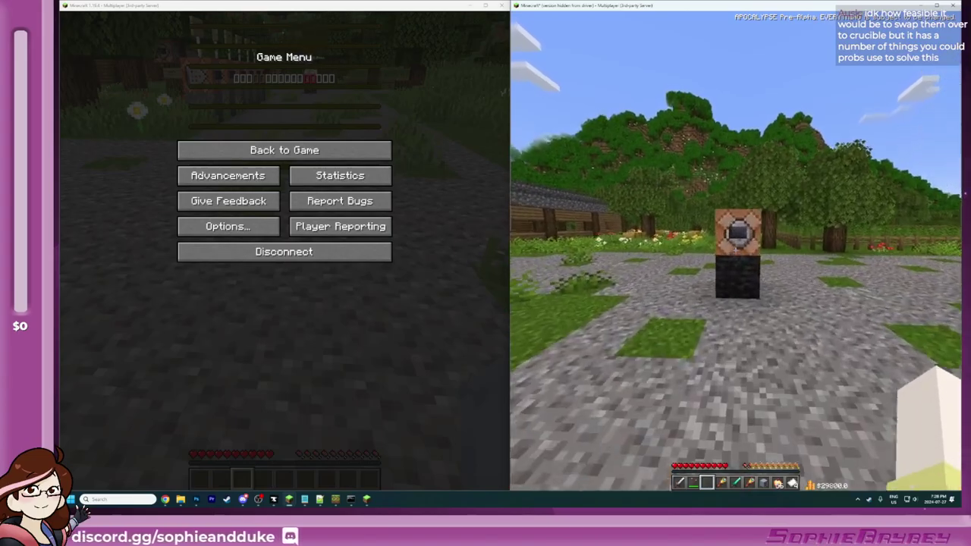
{"action": "key", "text": "e"}
{"action": "key", "text": "e"}
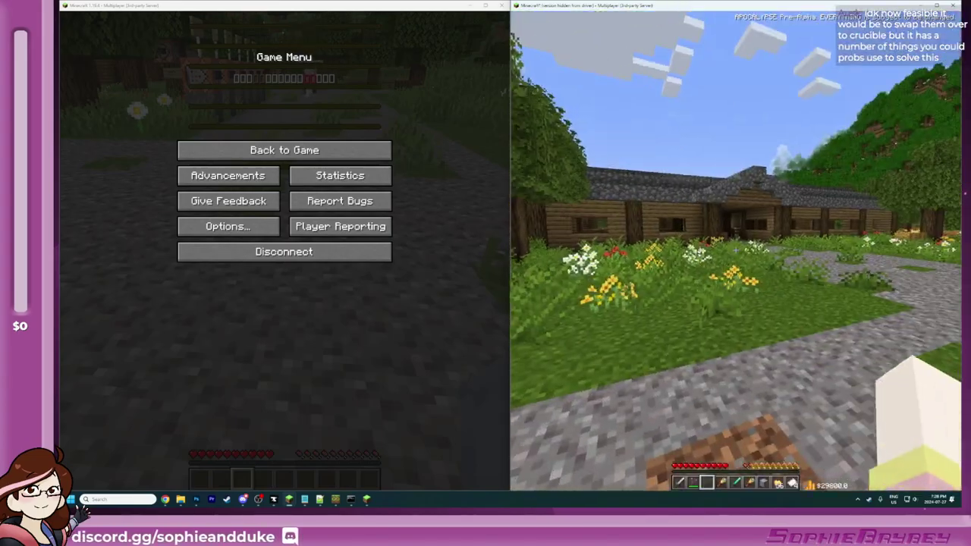
{"action": "key", "text": "e"}
{"action": "key", "text": "e"}
{"action": "key", "text": "w"}
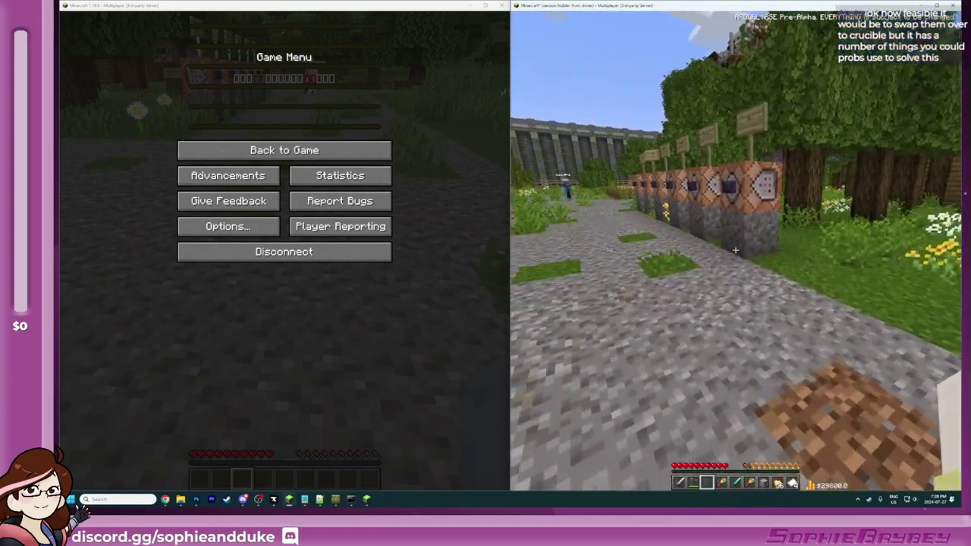
{"action": "key", "text": "w"}
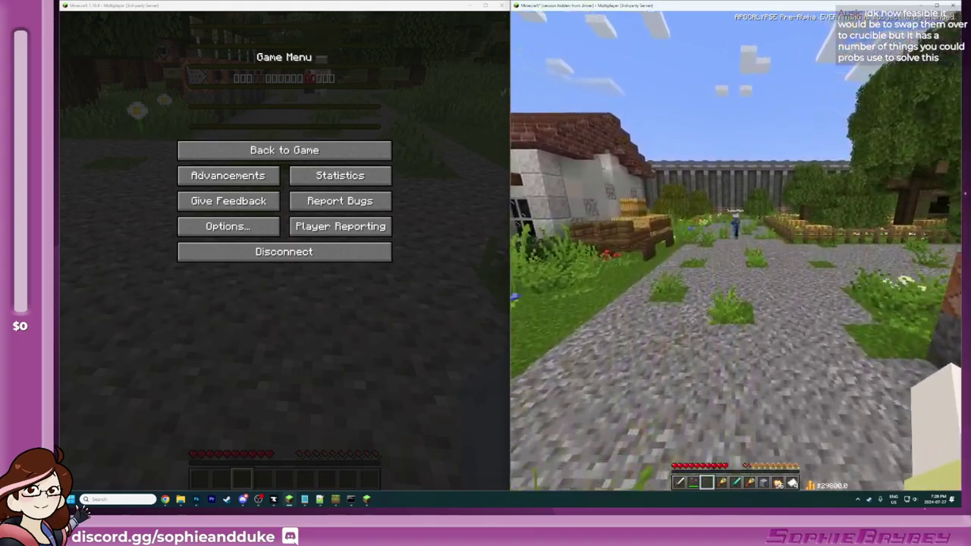
{"action": "key", "text": "w"}
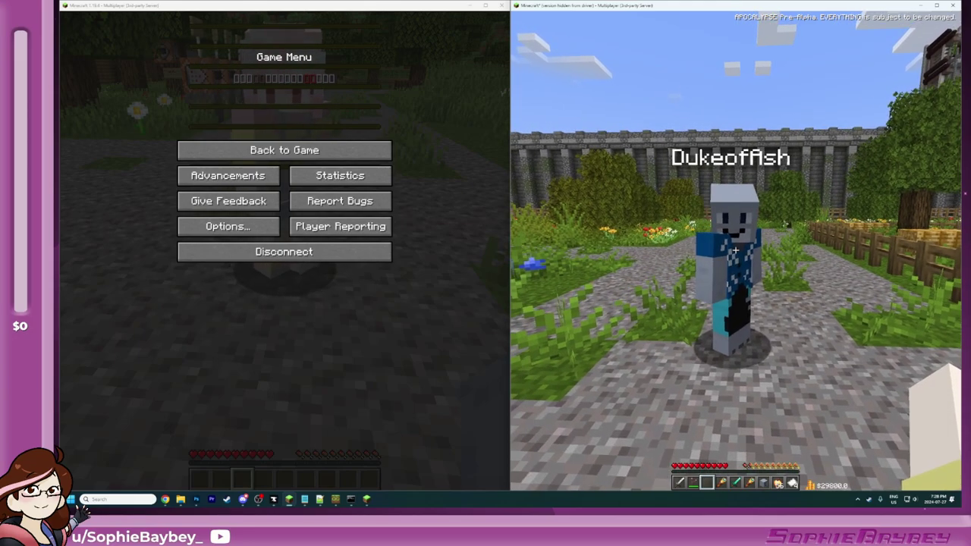
{"action": "key", "text": "e"}
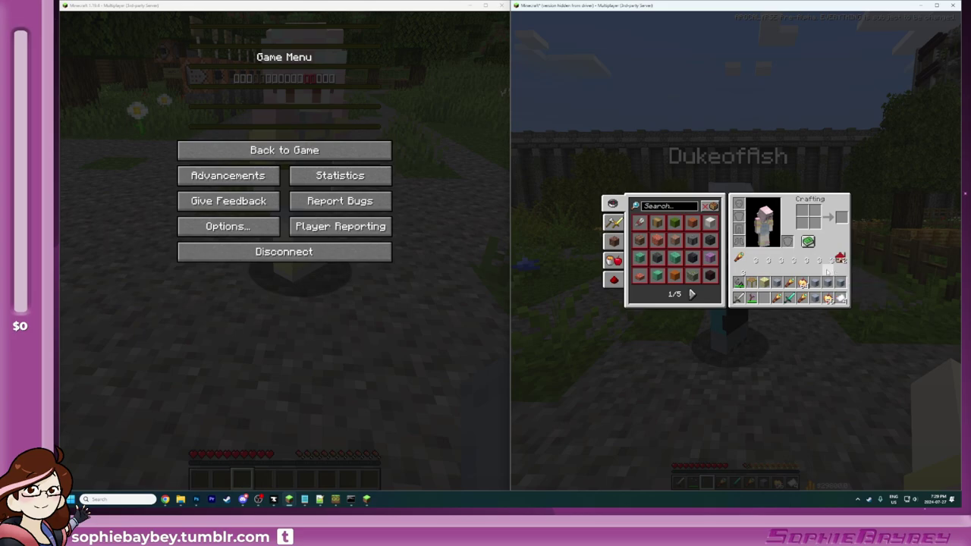
{"action": "key", "text": "e"}
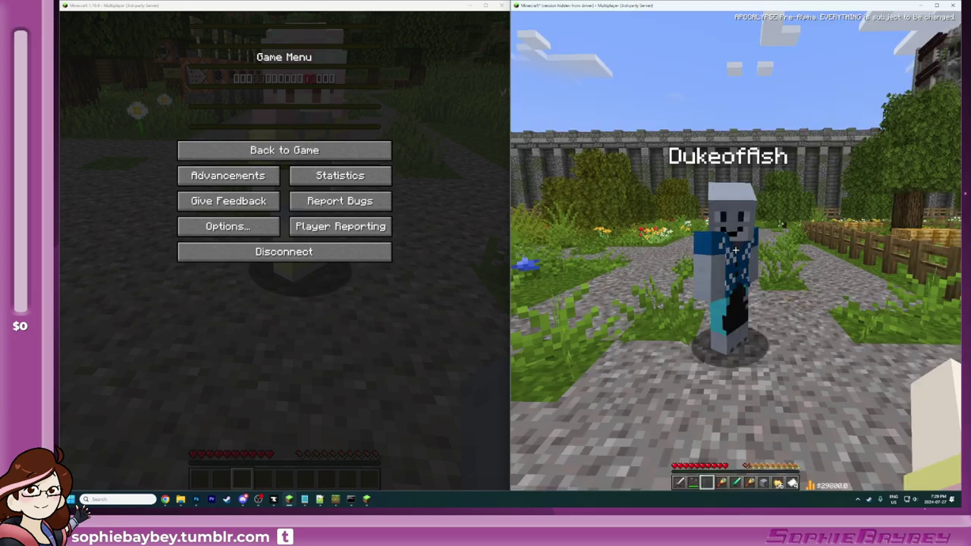
{"action": "type", "text": "ee"}
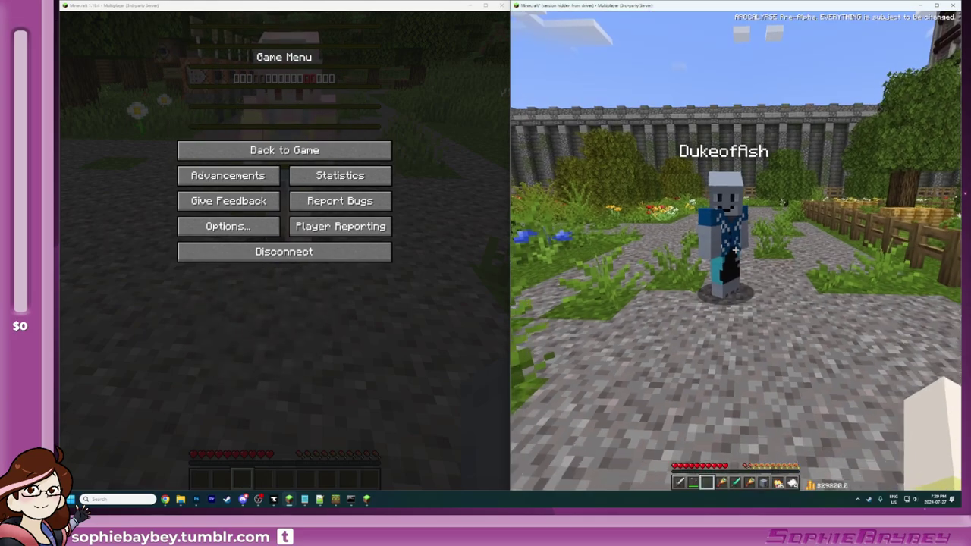
Step: Kill the main player with the /kill command, respawn, and inspect the inventory for remaining locked-slot items
{"action": "type", "text": "/kill SophieBaybey"}
{"action": "key", "text": "Tab"}
{"action": "key", "text": "Return"}
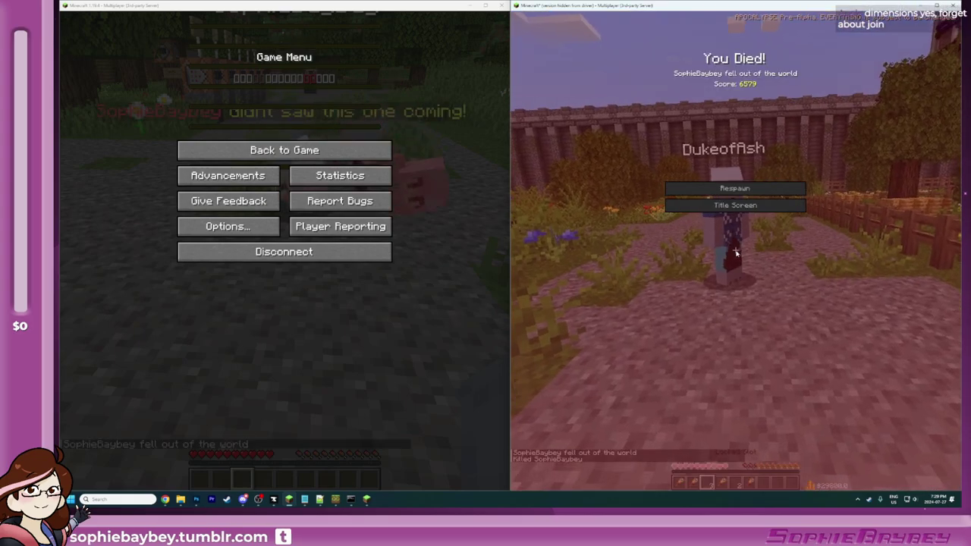
{"action": "left_click", "coordinate": [735, 189]}
{"action": "scroll", "coordinate": [735, 250], "scroll_direction": "down", "scroll_amount": 1}
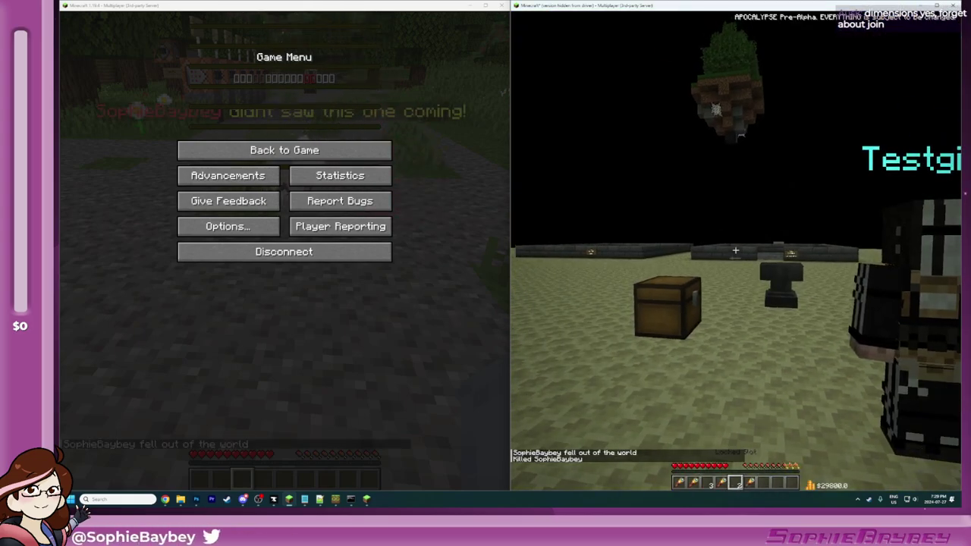
{"action": "scroll", "coordinate": [735, 251], "scroll_direction": "down", "scroll_amount": 2}
{"action": "key", "text": "e"}
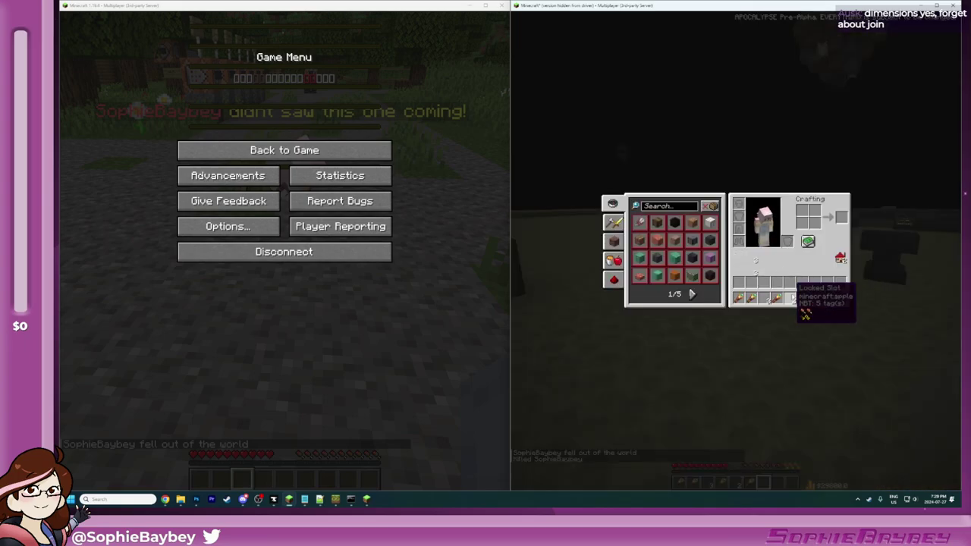
{"action": "key", "text": "e"}
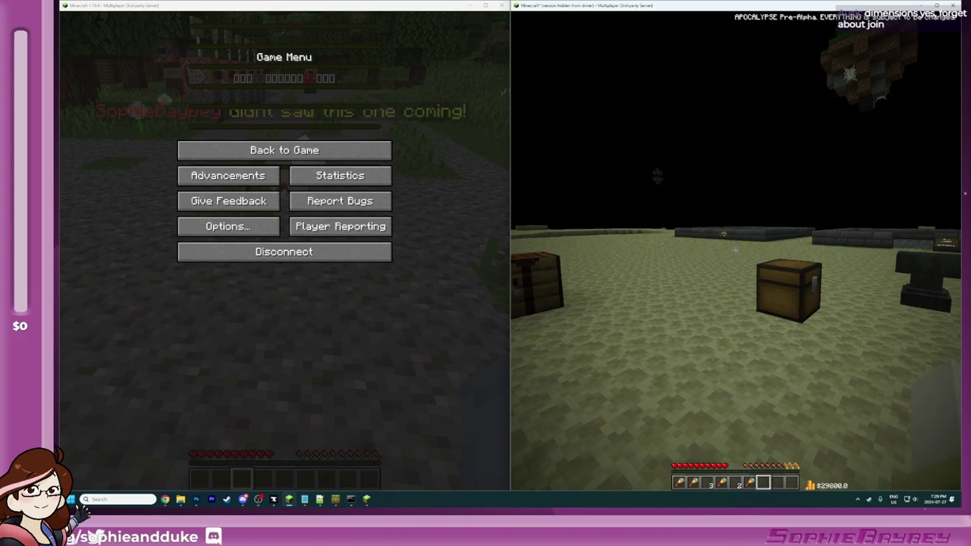
Step: Teleport the main player back to tarkovspawn using the teleport button, walk to the grave and open the inventory
{"action": "key", "text": "w"}
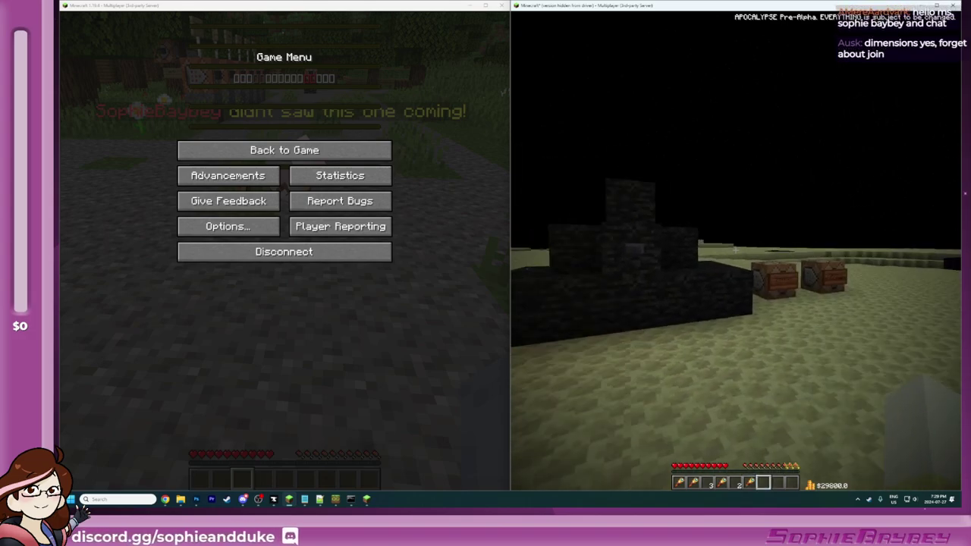
{"action": "right_click", "coordinate": [734, 250]}
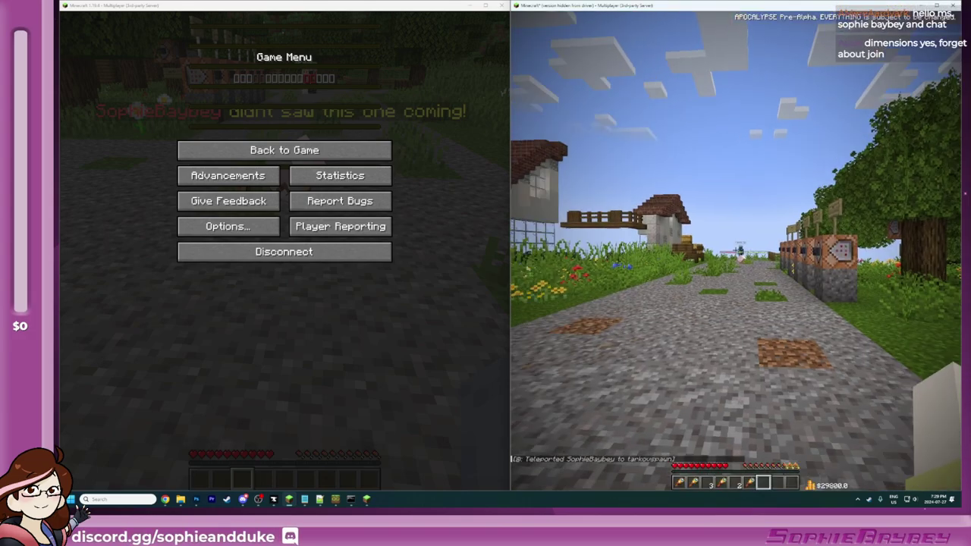
{"action": "key", "text": "w"}
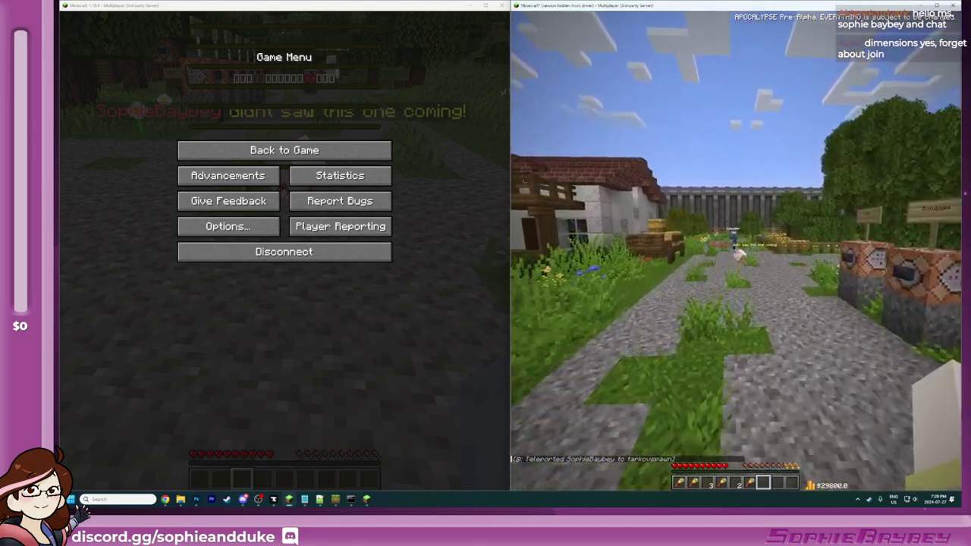
{"action": "type", "text": "e"}
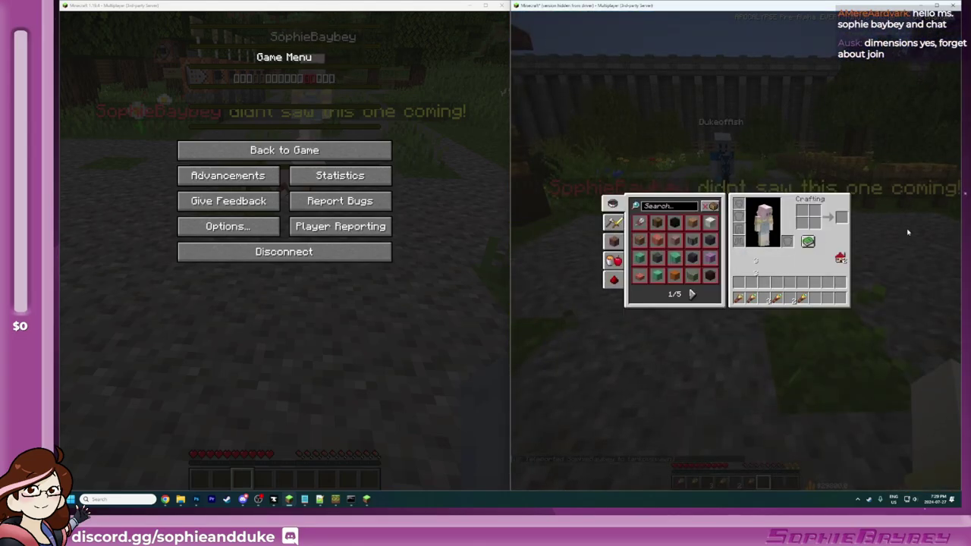
Step: Switch the main player to creative mode with the /gamemode creative command and open the creative inventory
{"action": "type", "text": "e/gamemode"}
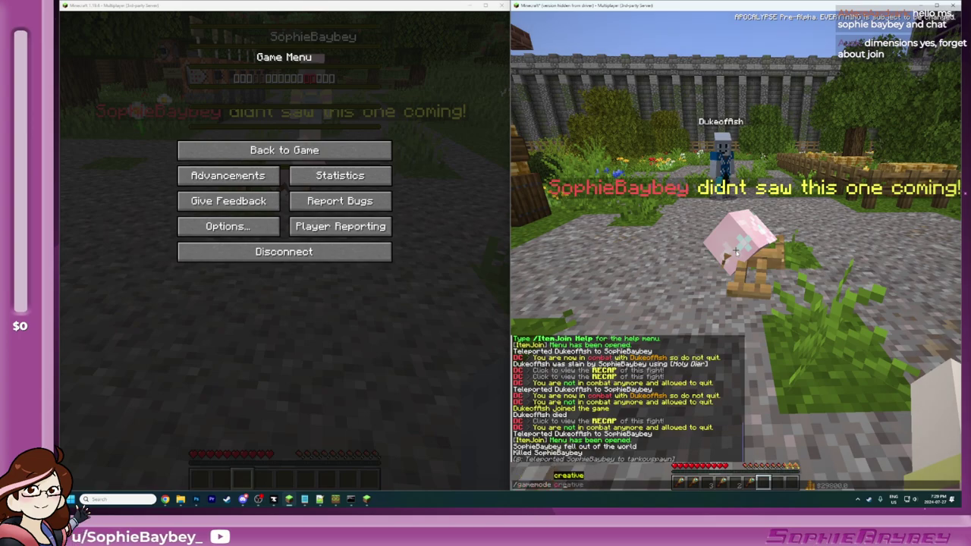
{"action": "type", "text": "t"}
{"action": "key", "text": "Escape"}
{"action": "key", "text": "e"}
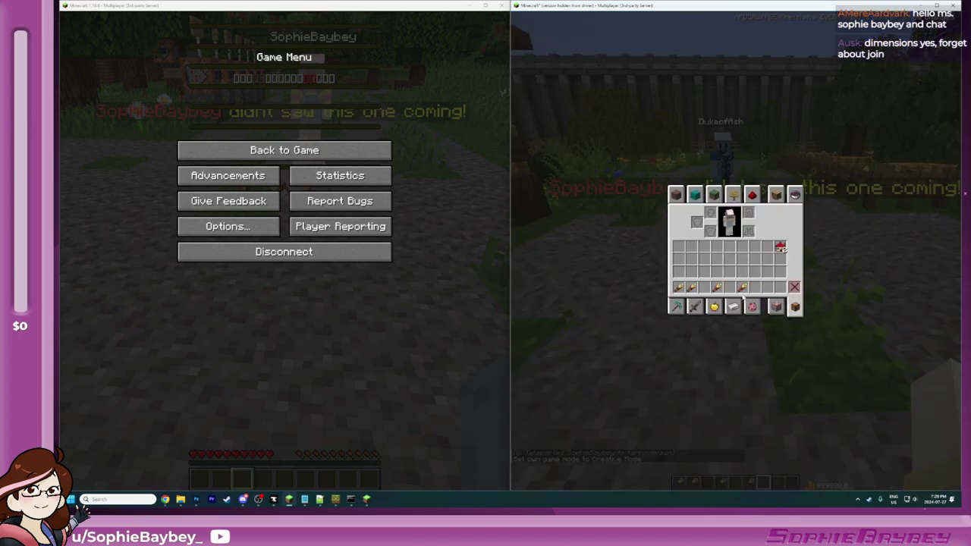
Step: Check the main player's creative inventory several times, inspecting the Quest Items spyglass and the other hotbar items
{"action": "key", "text": "e"}
{"action": "key", "text": "e"}
{"action": "key", "text": "e"}
{"action": "key", "text": "e"}
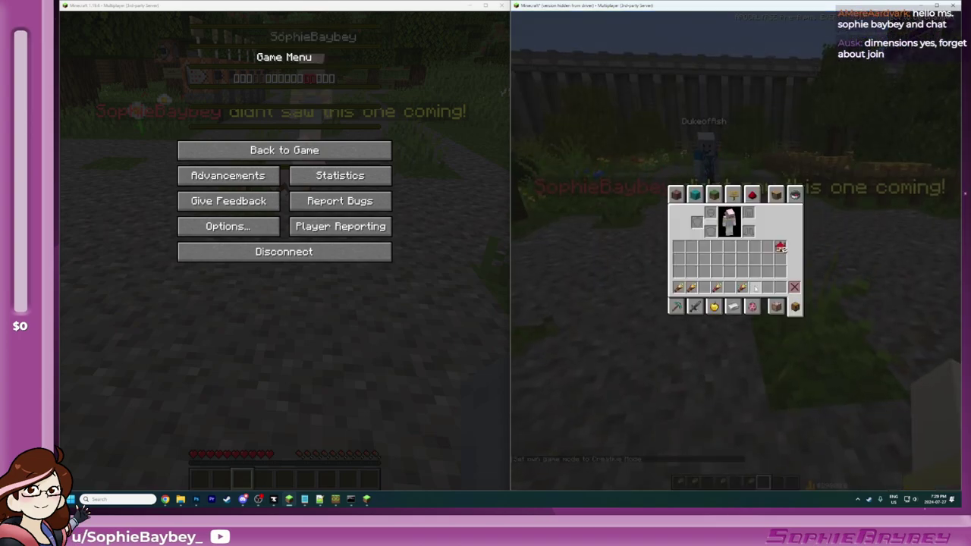
{"action": "key", "text": "e"}
{"action": "key", "text": "e"}
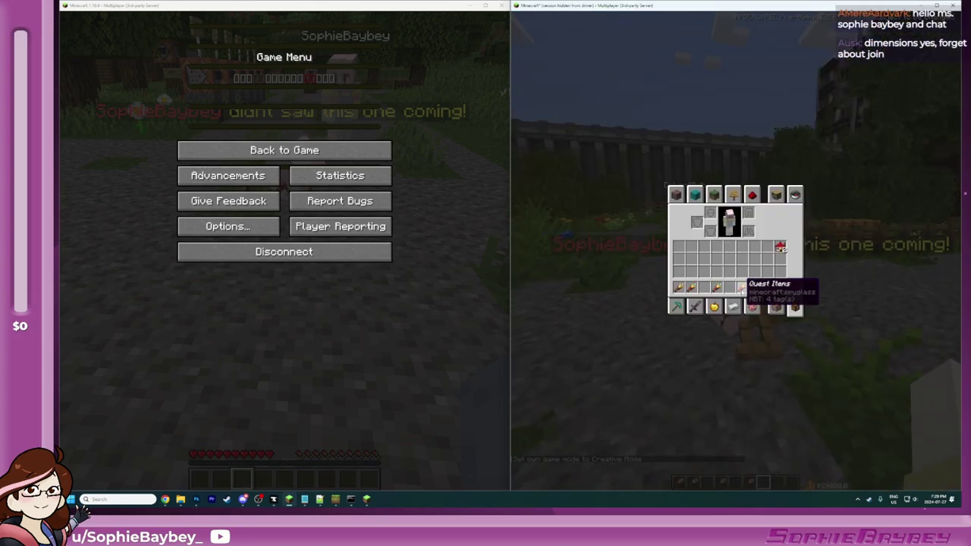
Step: Kill the main player with the /kill command, respawn, and check which items are in the inventory
{"action": "type", "text": "e/killrecaps"}
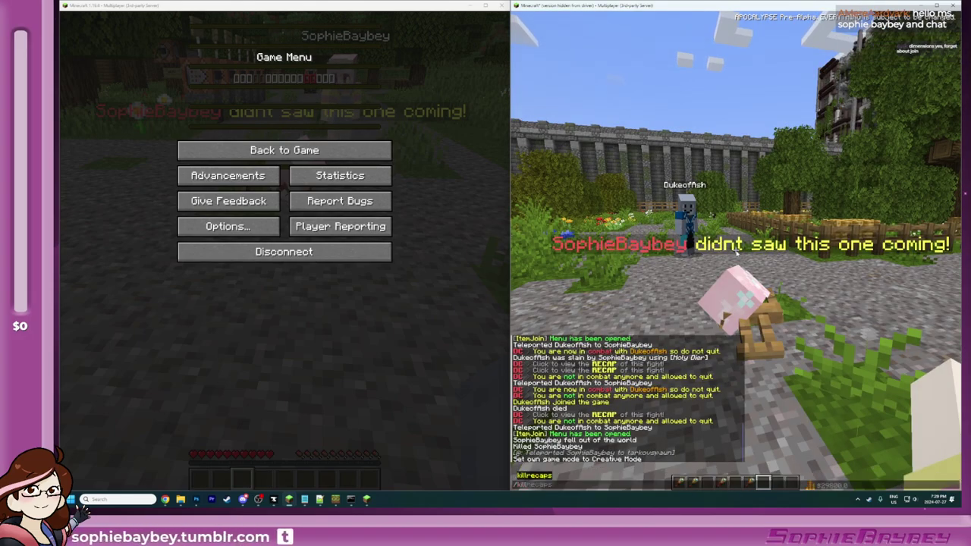
{"action": "key", "text": "Return"}
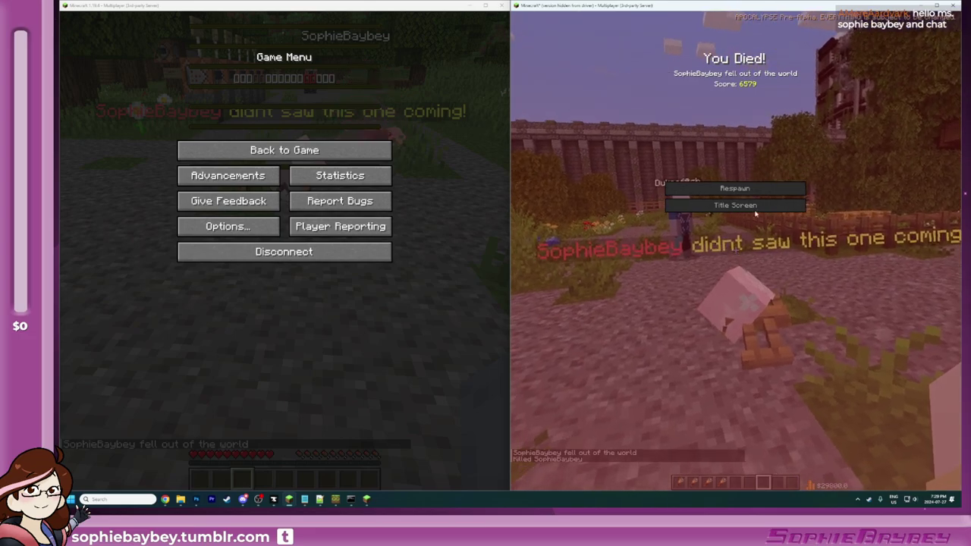
{"action": "left_click", "coordinate": [733, 186]}
{"action": "key", "text": "e"}
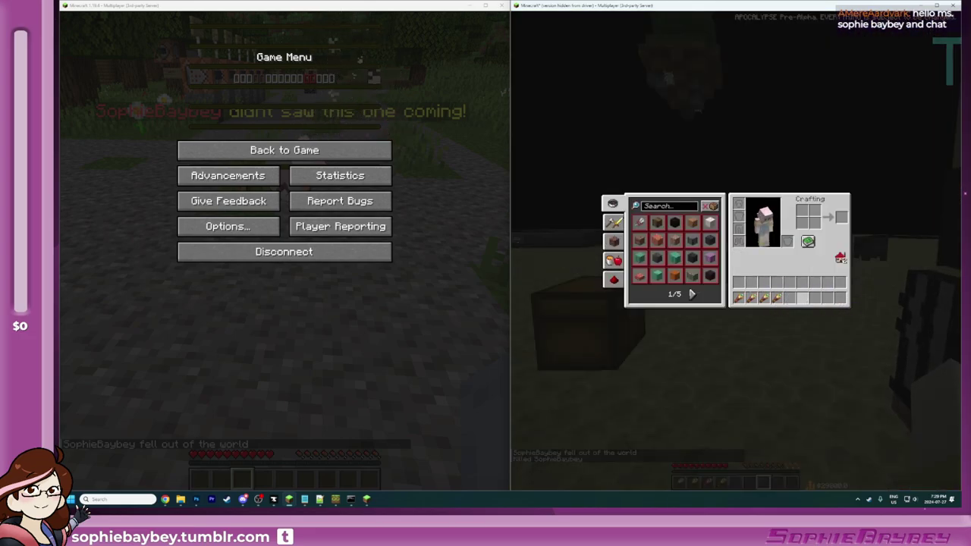
Step: Set the main player's game mode to creative with /gamemode creative and inspect the creative inventory after the respawn
{"action": "type", "text": "e/game"}
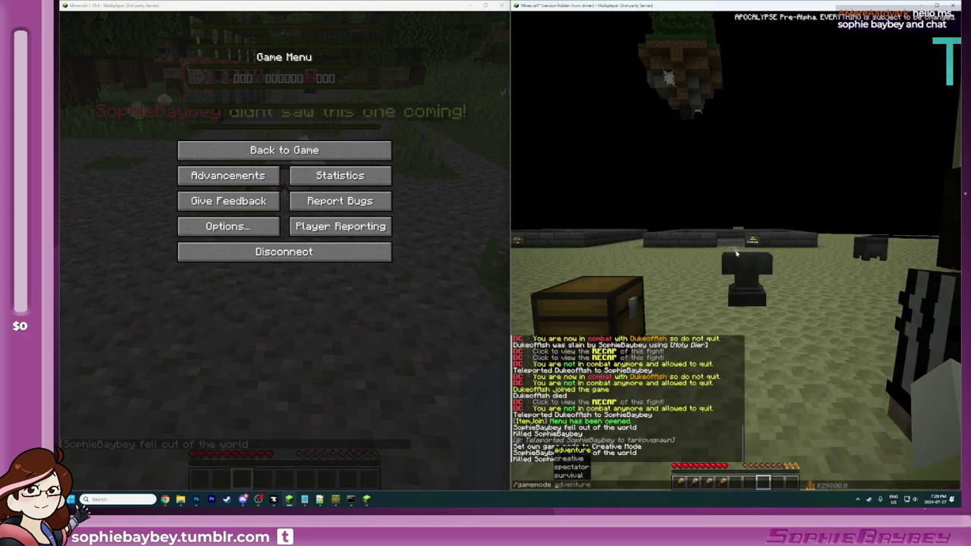
{"action": "type", "text": "mode creative"}
{"action": "key", "text": "Return"}
{"action": "key", "text": "e"}
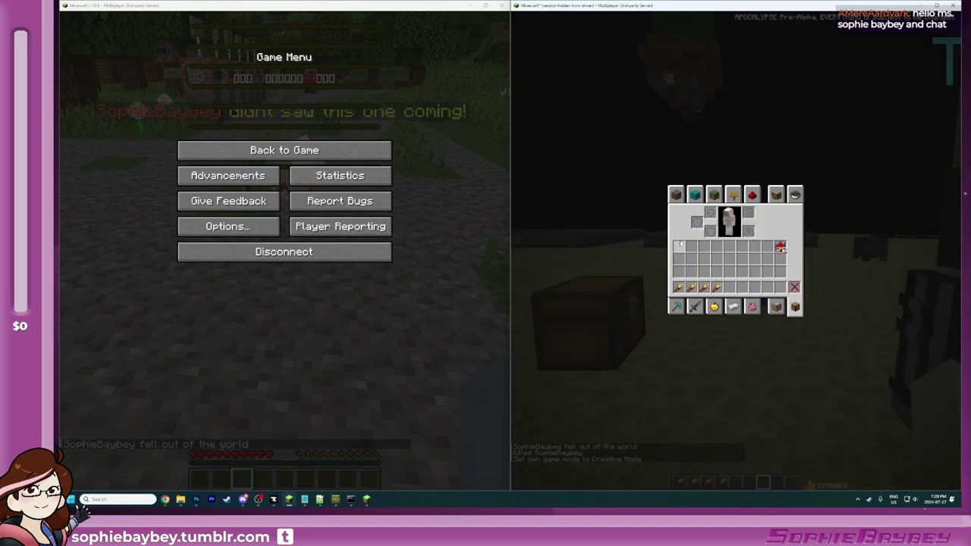
Step: Return the main player to survival mode with /gamemode survival and check the inventory
{"action": "type", "text": "et/gamemode survival"}
{"action": "key", "text": "Return"}
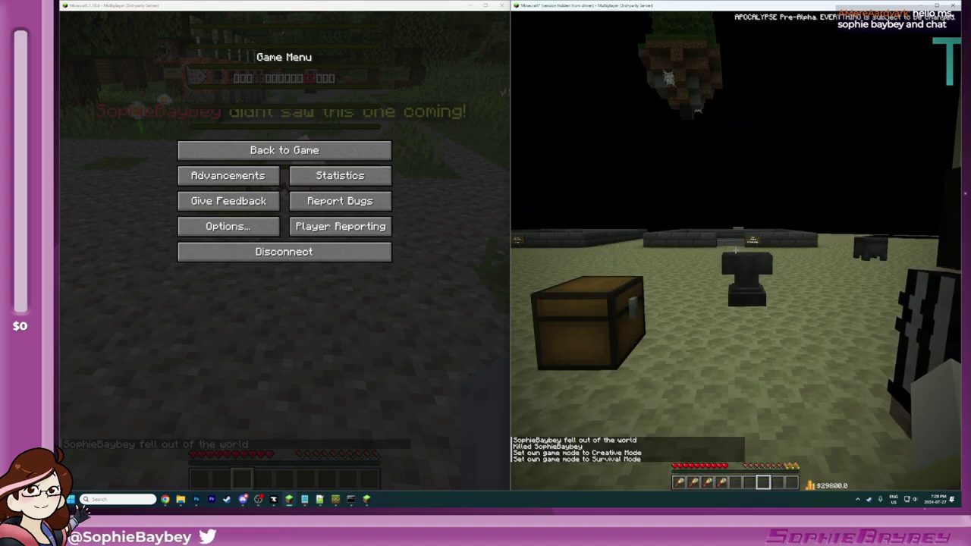
{"action": "key", "text": "e"}
{"action": "key", "text": "e"}
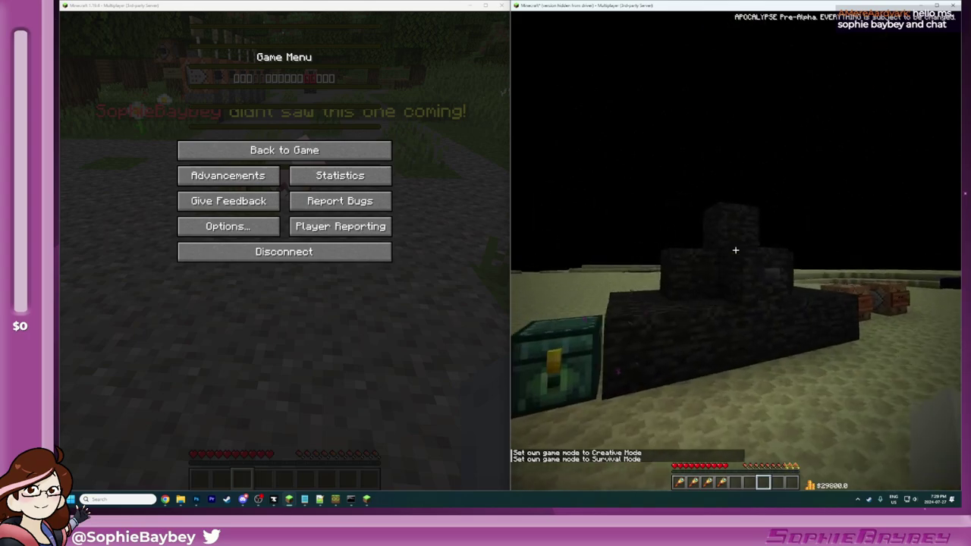
Step: From tarkovspawn, check the Quest Items slot, walk to the main player's grave near the test player and open it
{"action": "key", "text": "e"}
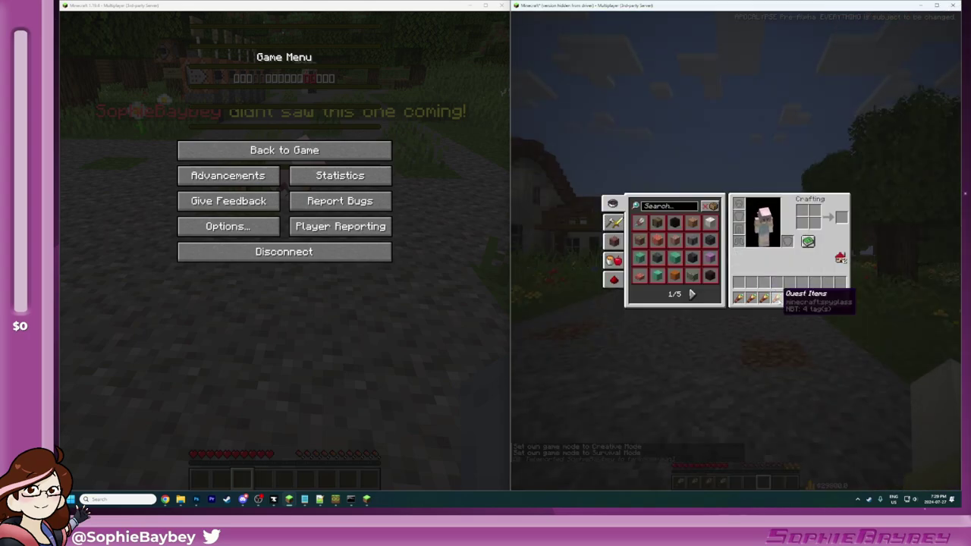
{"action": "key", "text": "e"}
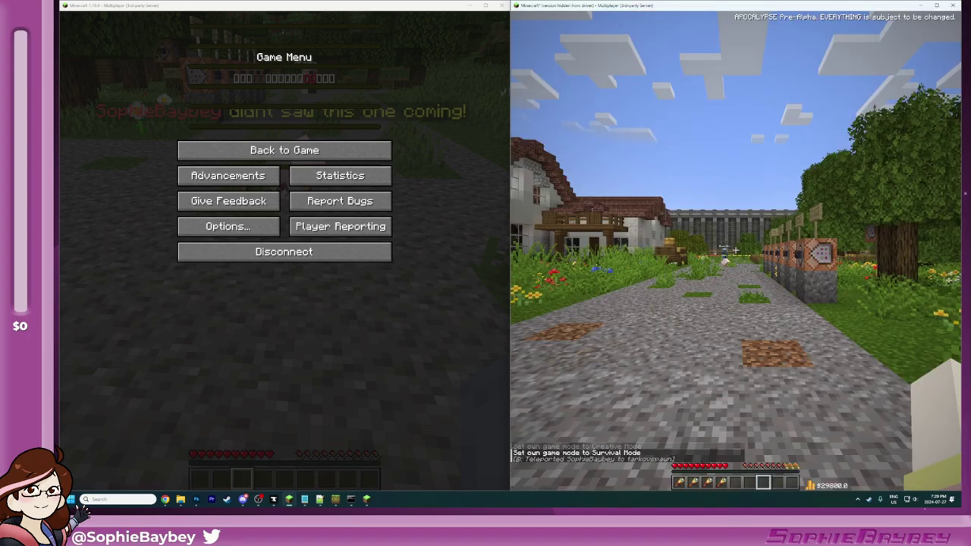
{"action": "key", "text": "w"}
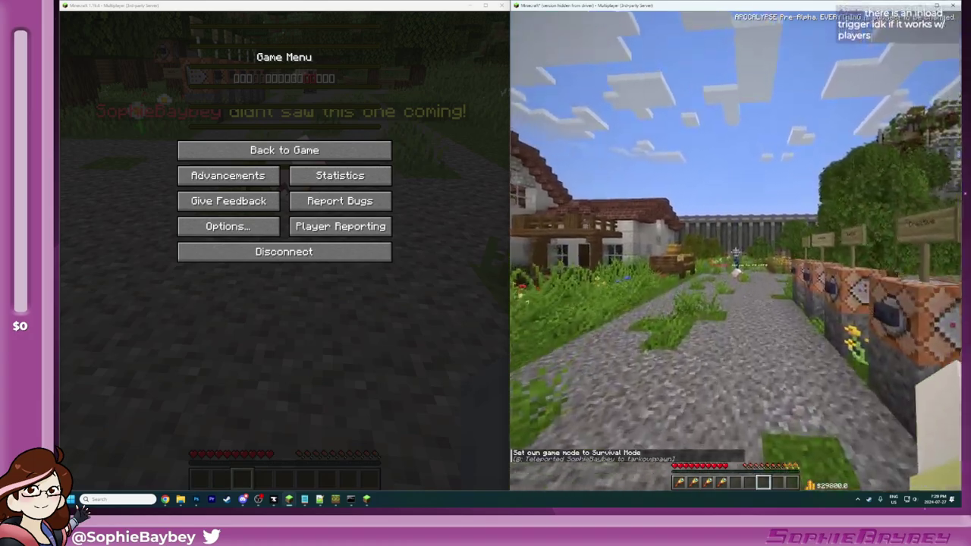
{"action": "key", "text": "w"}
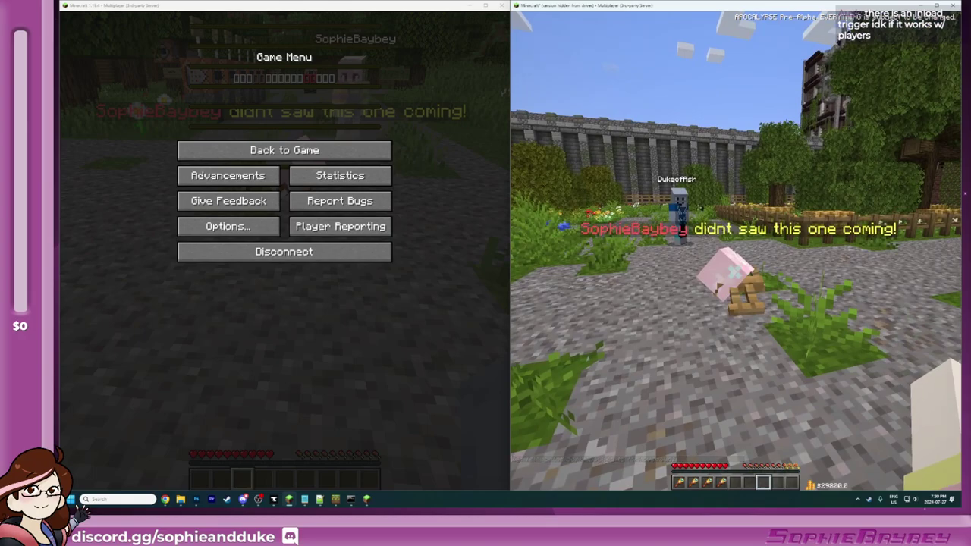
{"action": "key", "text": "w"}
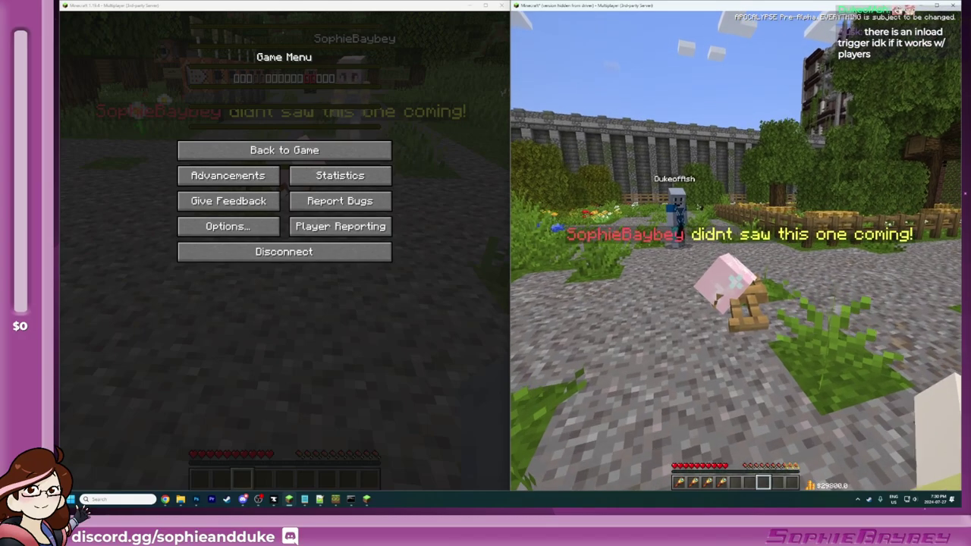
{"action": "right_click", "coordinate": [735, 251]}
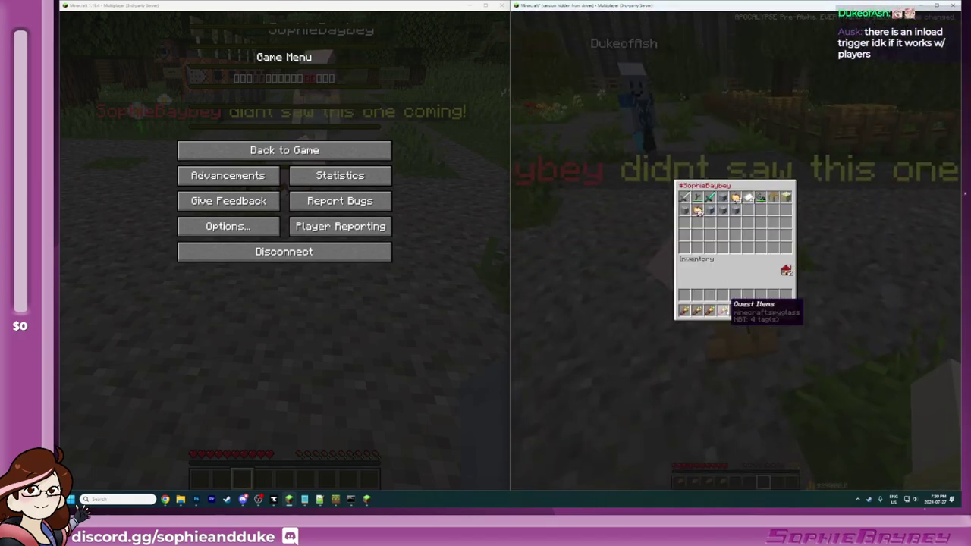
Step: Close the grave and repeatedly examine the main player's survival inventory and hotbar for locked-slot items
{"action": "key", "text": "e"}
{"action": "key", "text": "e"}
{"action": "key", "text": "e"}
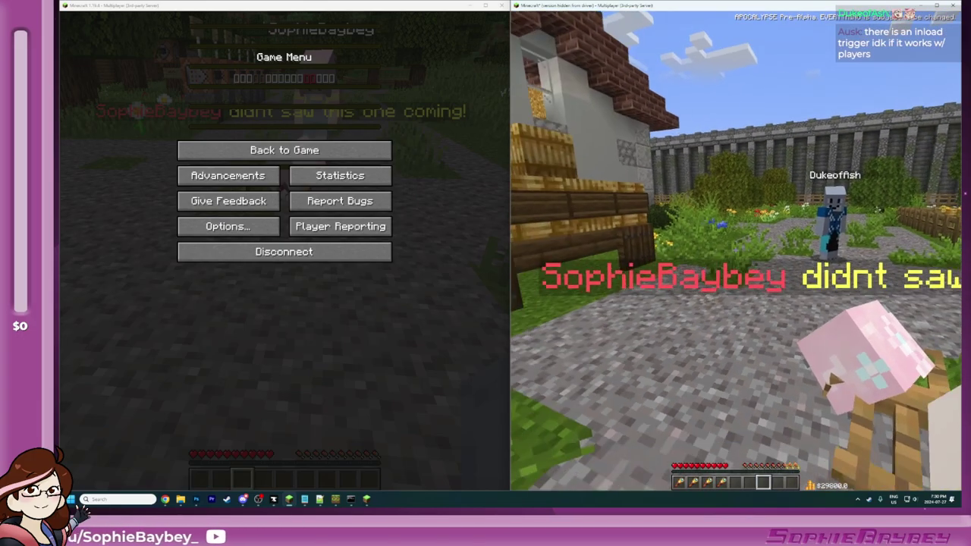
{"action": "key", "text": "w"}
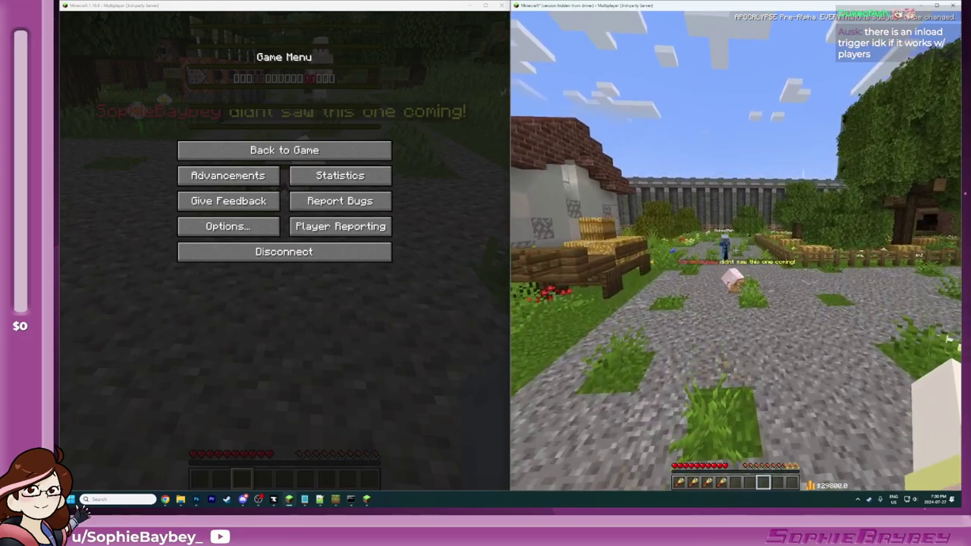
{"action": "key", "text": "e"}
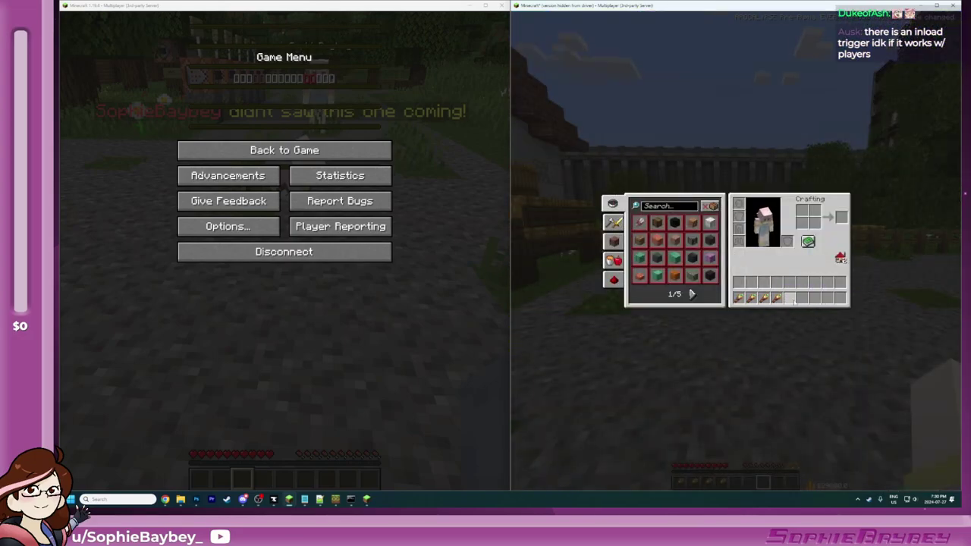
{"action": "key", "text": "e"}
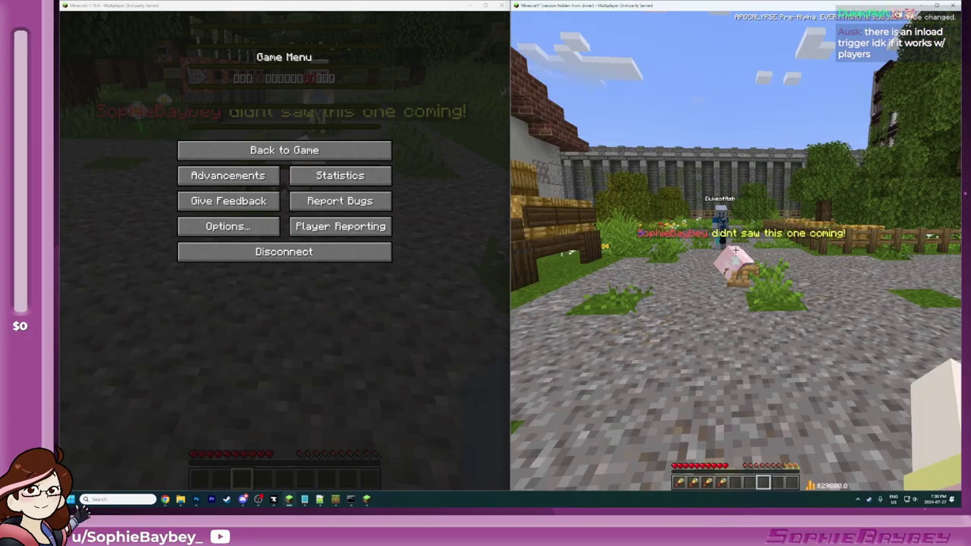
{"action": "key", "text": "e"}
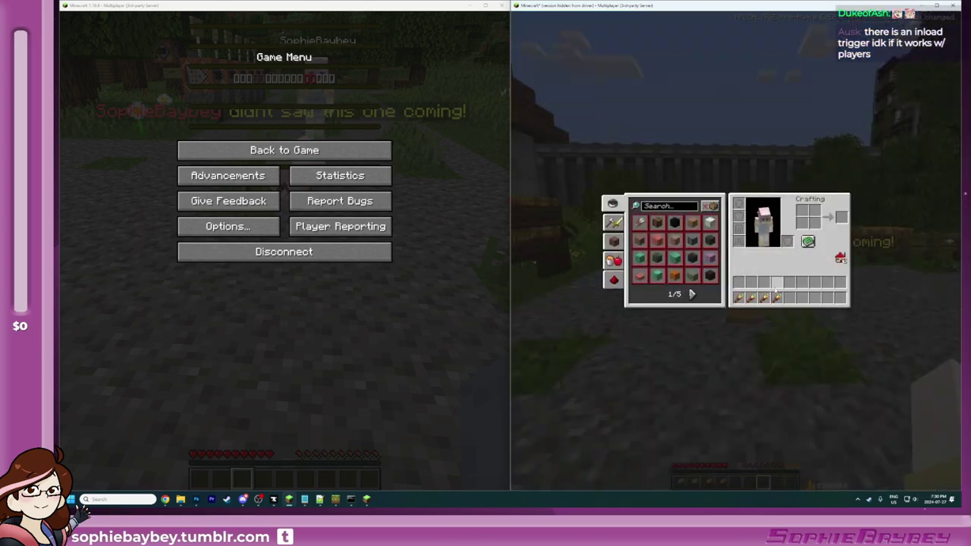
{"action": "key", "text": "e"}
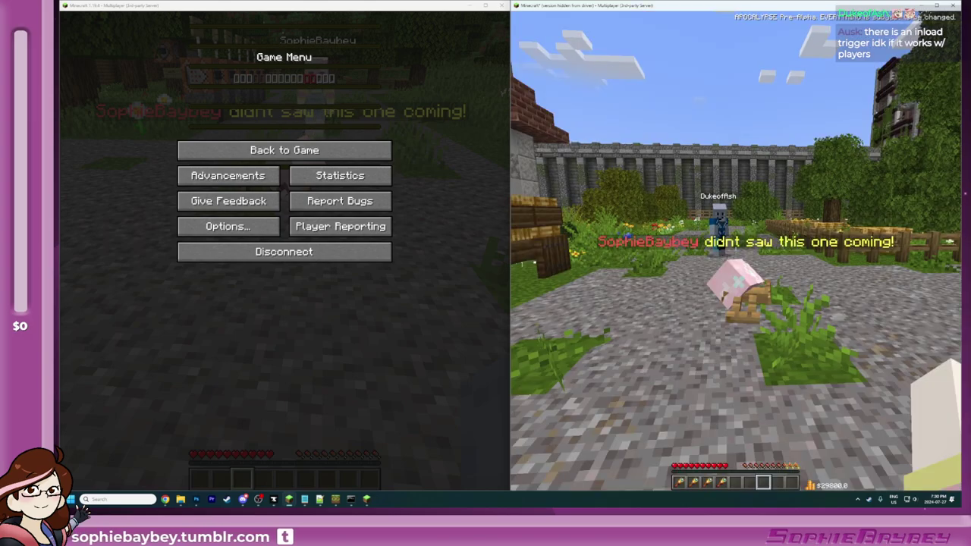
{"action": "key", "text": "e"}
{"action": "key", "text": "e"}
{"action": "scroll", "coordinate": [735, 251], "scroll_direction": "up", "scroll_amount": 1}
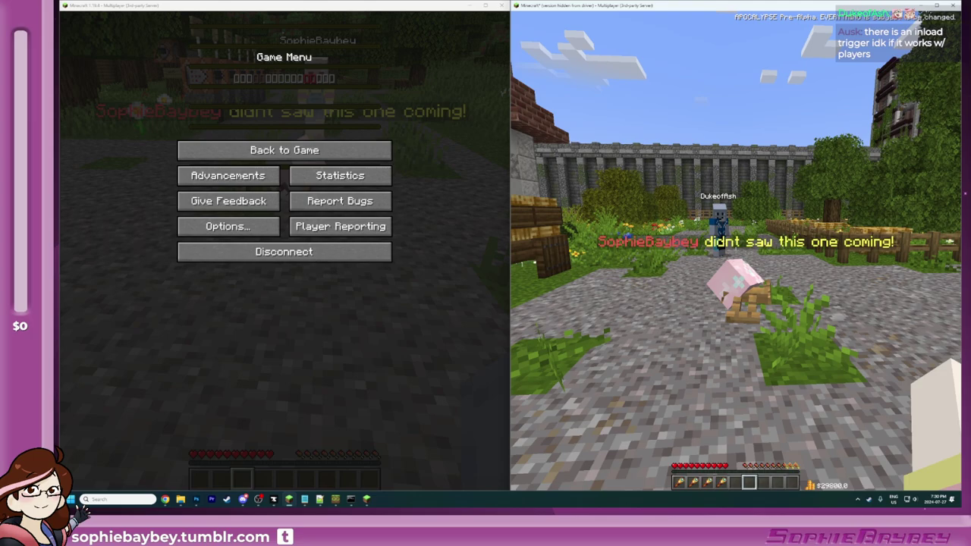
{"action": "key", "text": "e"}
{"action": "key", "text": "e"}
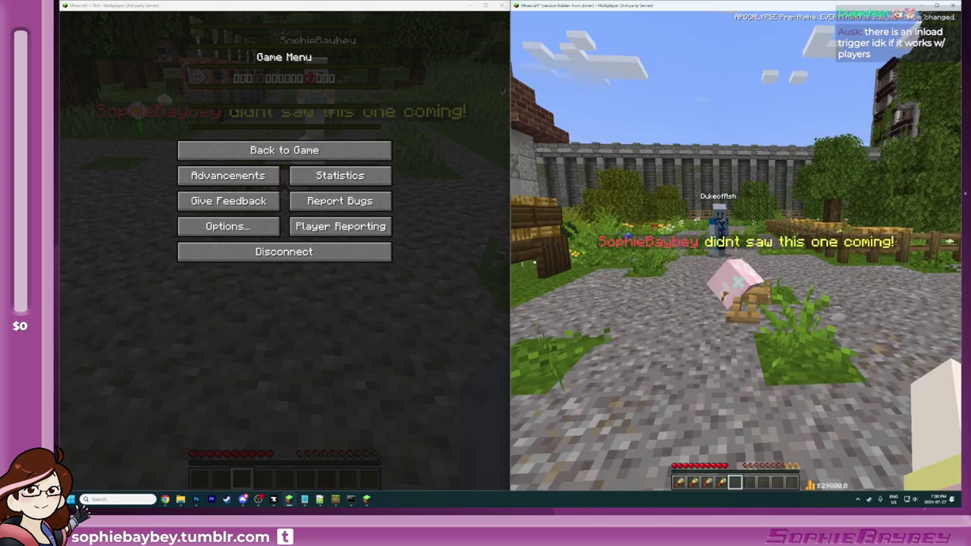
{"action": "key", "text": "e"}
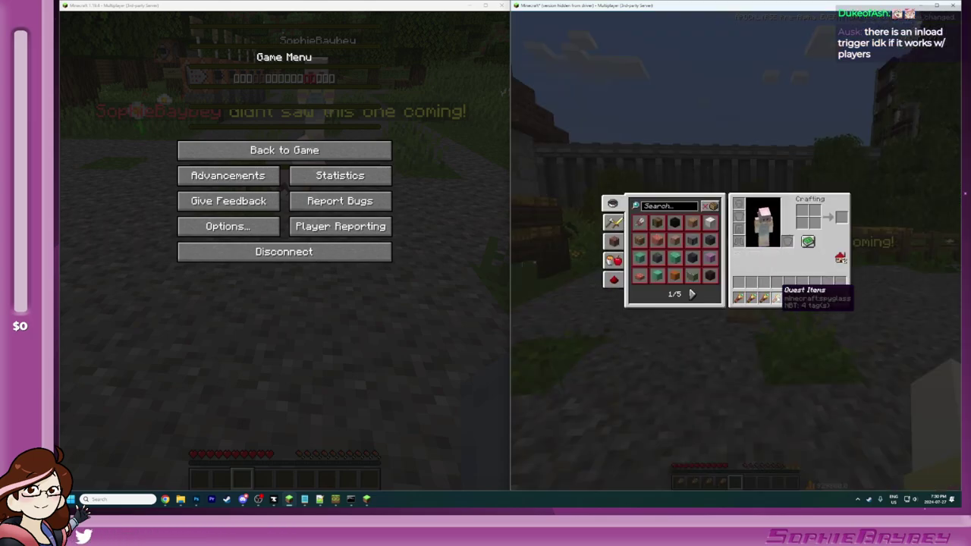
Step: Kill the main player beside the grave with the /kill command, respawn, and look through the survival inventory
{"action": "type", "text": "e/k"}
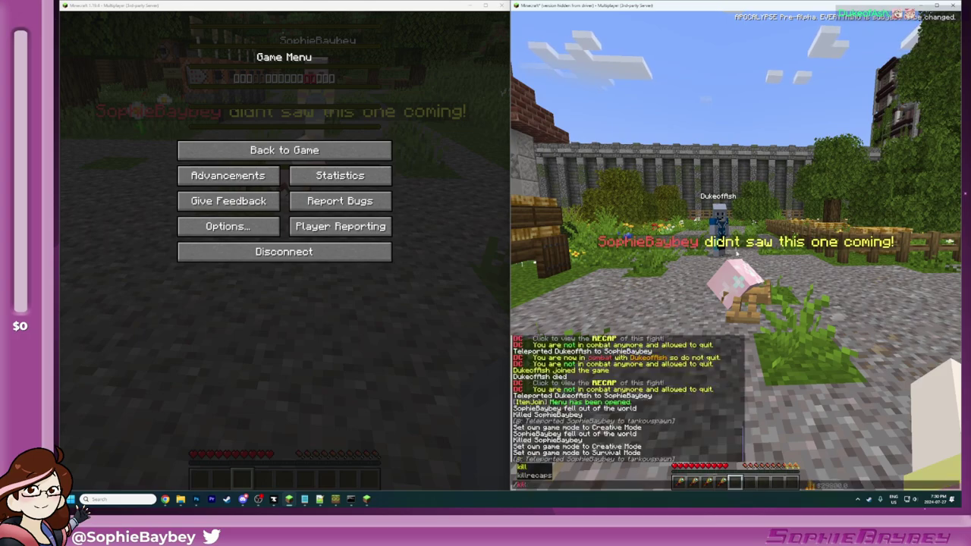
{"action": "type", "text": "ill so"}
{"action": "key", "text": "Tab"}
{"action": "key", "text": "Return"}
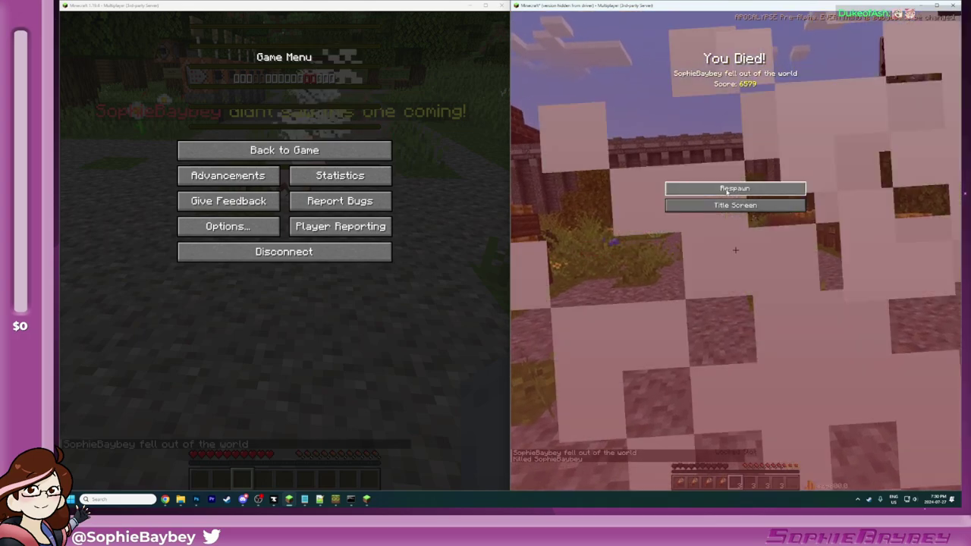
{"action": "left_click", "coordinate": [729, 189]}
{"action": "key", "text": "e"}
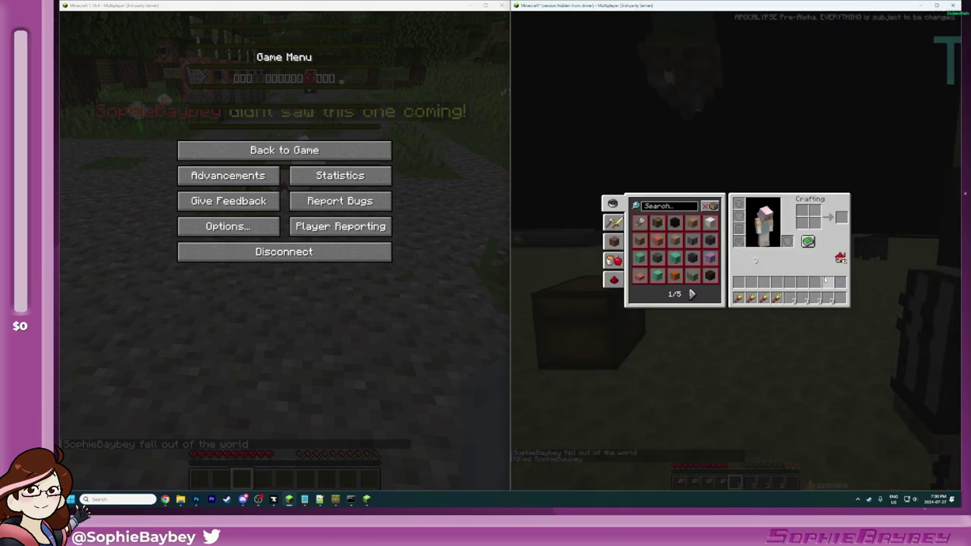
Step: Switch the respawned main player to creative with /gamemode creative and examine the inventory for leftover locked-slot items
{"action": "type", "text": "e/gamemode creative"}
{"action": "key", "text": "Return"}
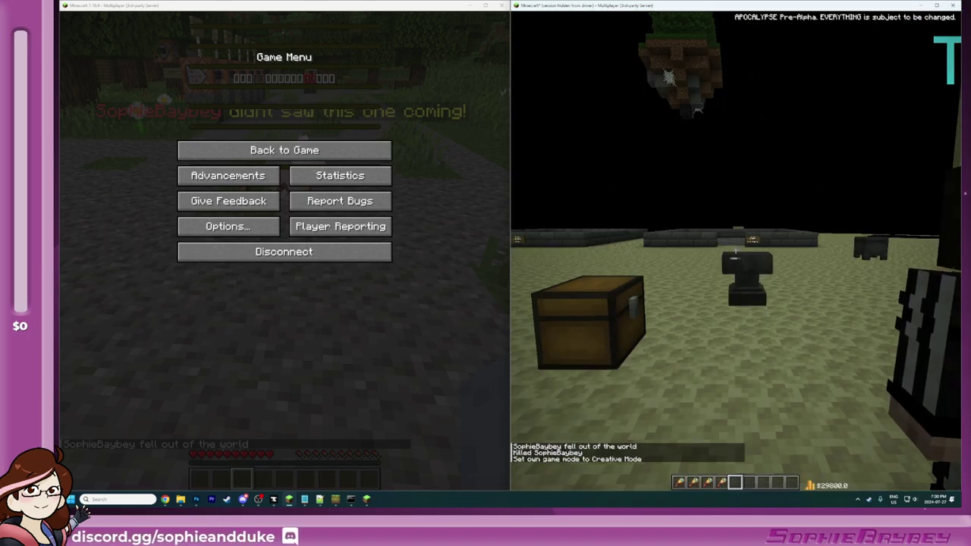
{"action": "key", "text": "e"}
{"action": "key", "text": "e"}
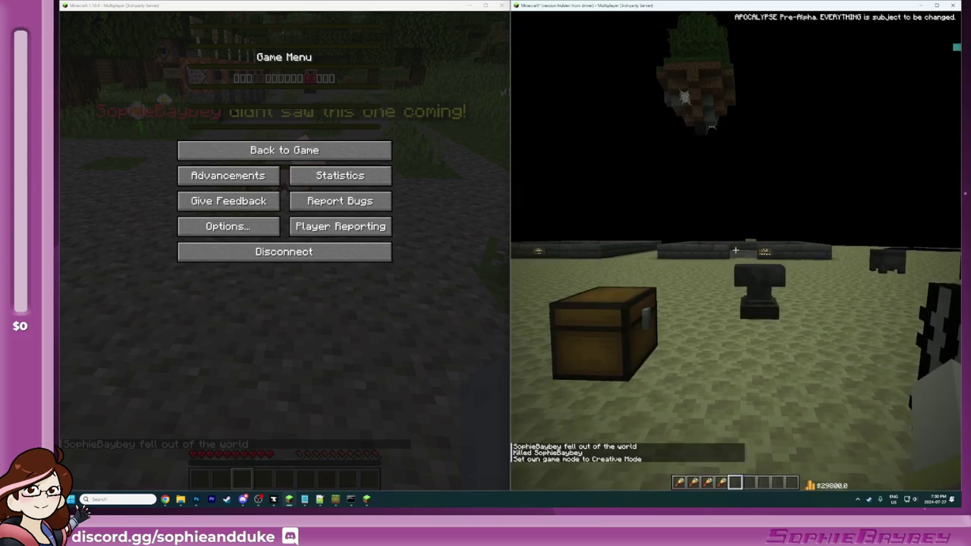
{"action": "key", "text": "e"}
{"action": "key", "text": "e"}
{"action": "key", "text": "e"}
{"action": "key", "text": "e"}
Step: Recall the gamemode command to put the main player in survival mode, and inspect the Locked Slot items in the inventory
{"action": "key", "text": "slash"}
{"action": "key", "text": "Up"}
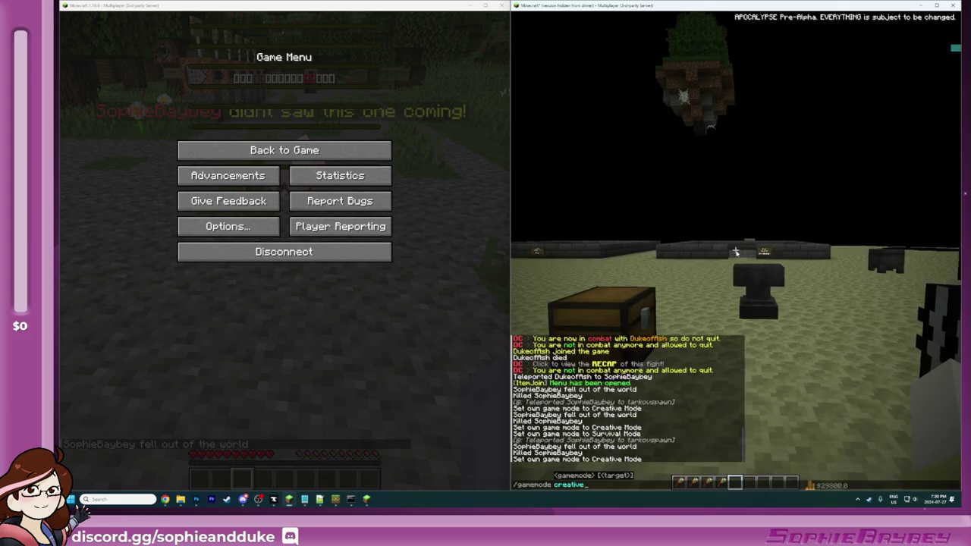
{"action": "key", "text": "Return"}
{"action": "key", "text": "e"}
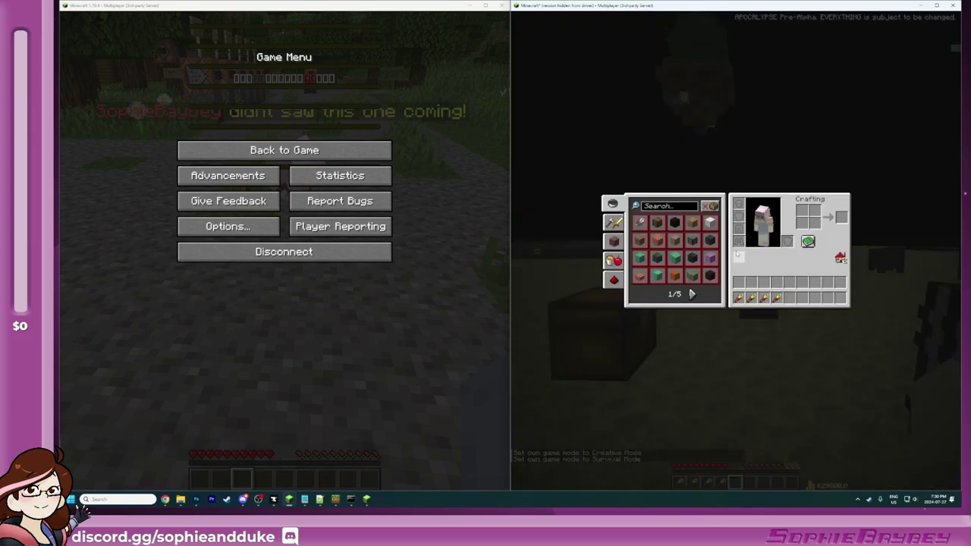
{"action": "key", "text": "e"}
{"action": "key", "text": "e"}
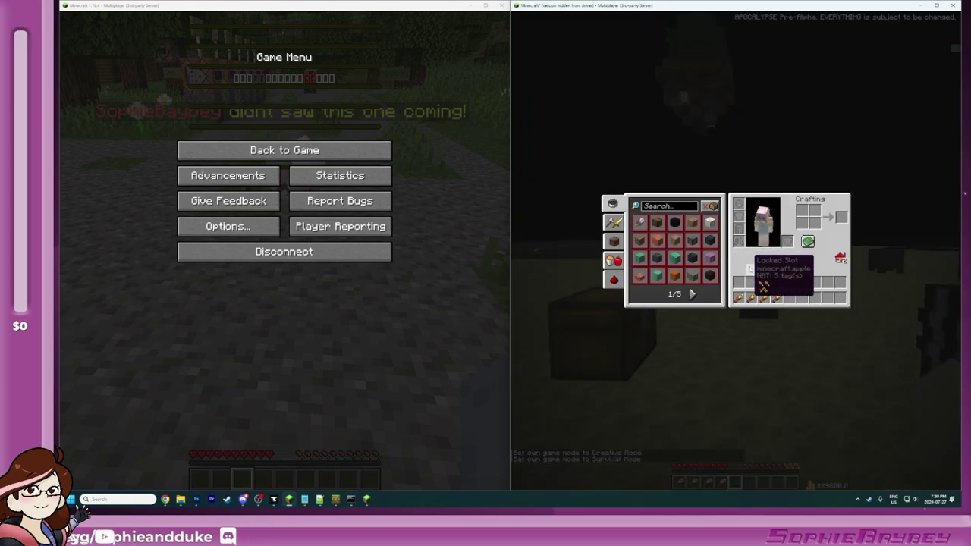
Step: Switch the main player to spectator mode, kill them with the /kill command, respawn and open the inventory
{"action": "key", "text": "e"}
{"action": "key", "text": "F3+n"}
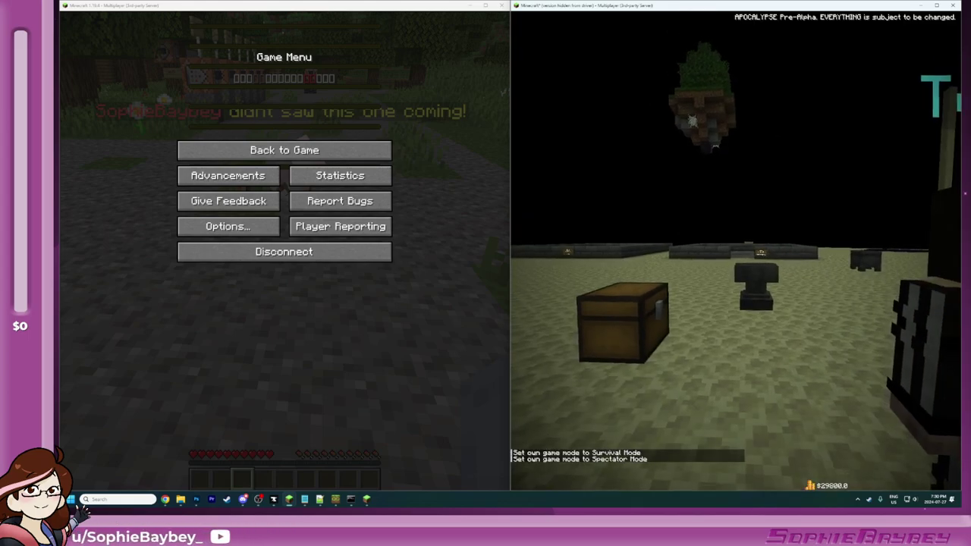
{"action": "key", "text": "slash"}
{"action": "key", "text": "Return"}
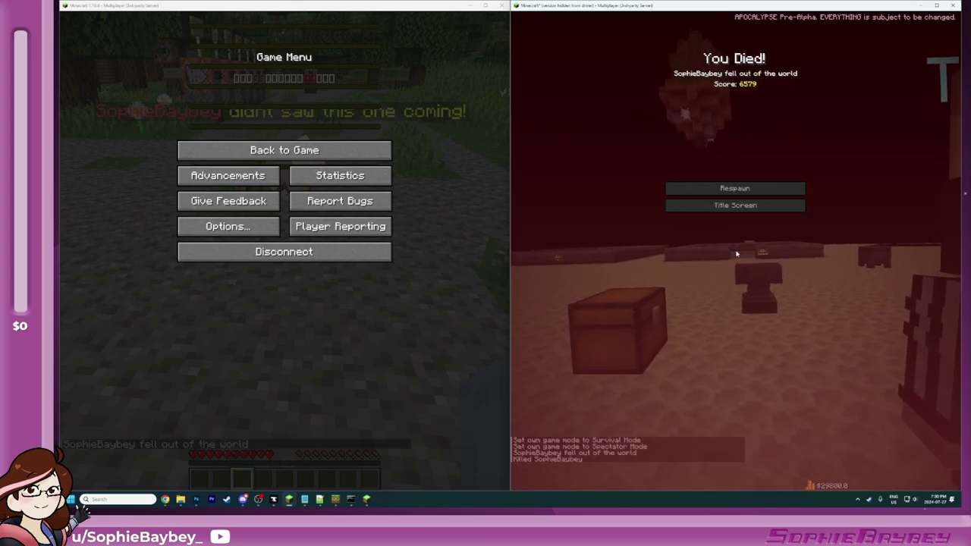
{"action": "left_click", "coordinate": [734, 189]}
{"action": "key", "text": "e"}
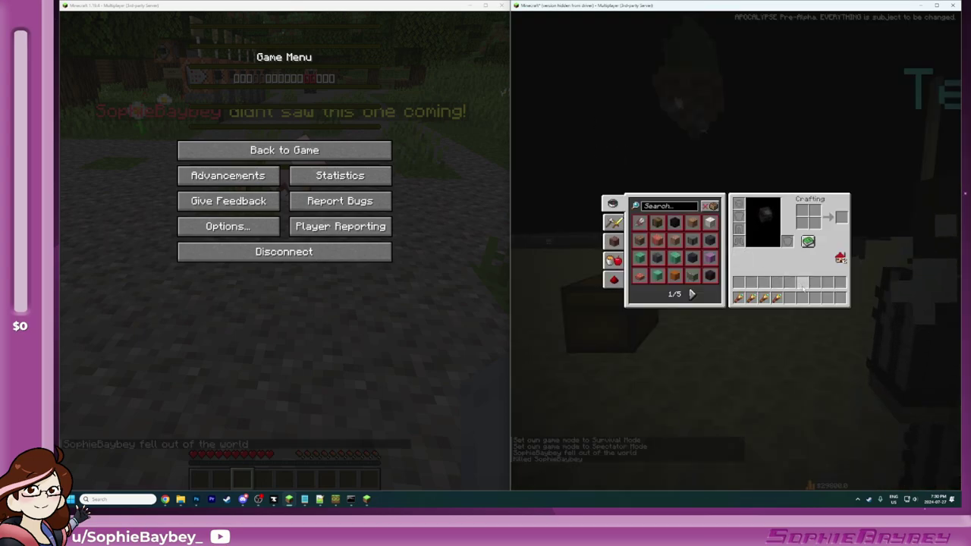
Step: Put the main player in survival mode with /gamemode survival and inspect the Locked Slot items in the inventory
{"action": "key", "text": "e"}
{"action": "key", "text": "slash"}
{"action": "type", "text": "gamemode survival"}
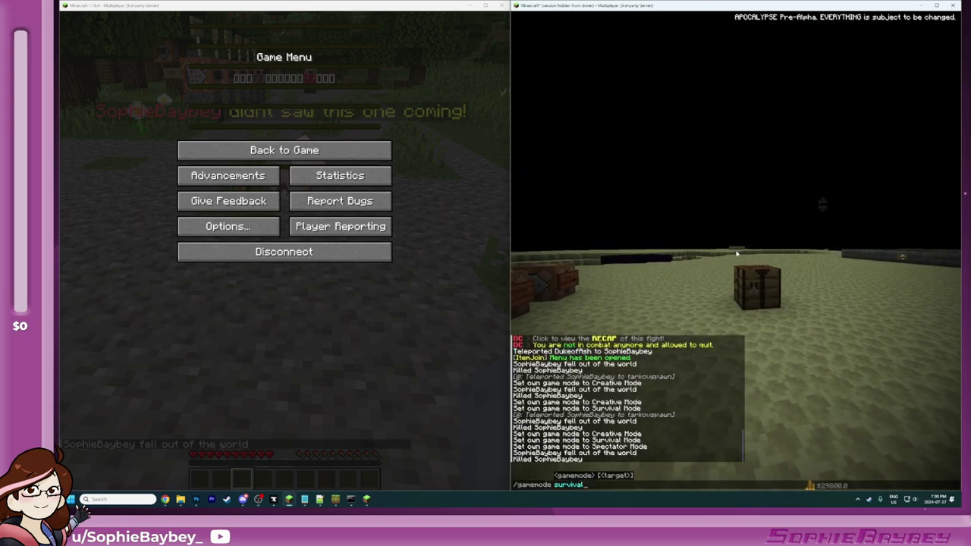
{"action": "key", "text": "Return"}
{"action": "key", "text": "e"}
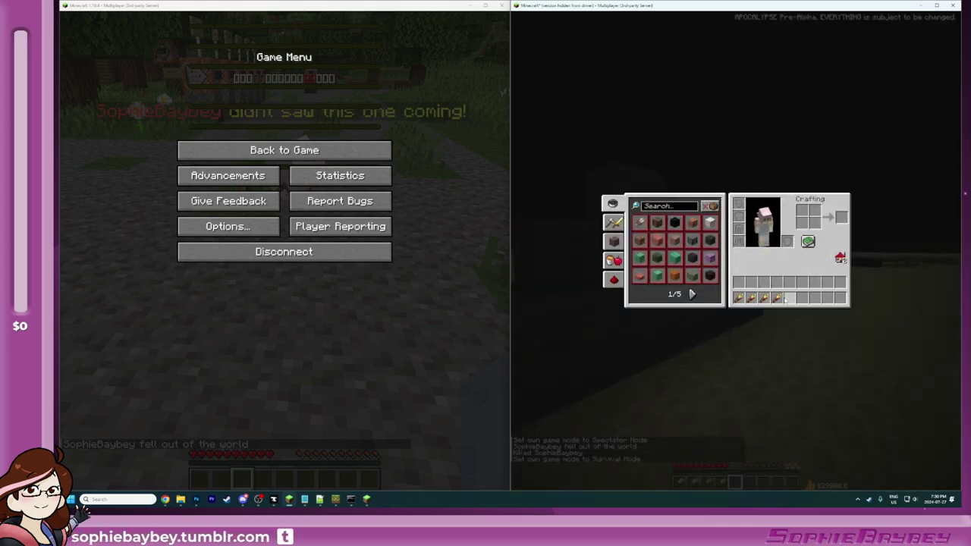
{"action": "key", "text": "e"}
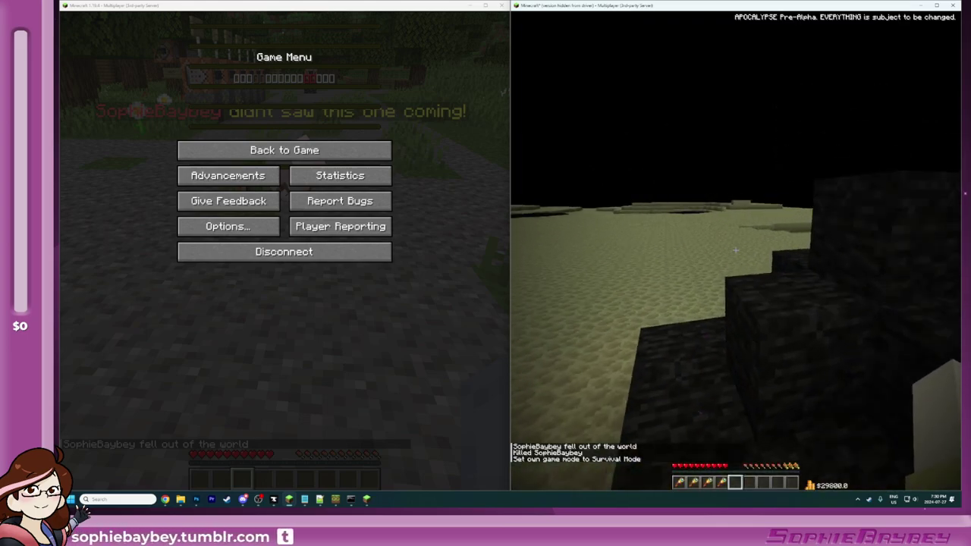
{"action": "key", "text": "e"}
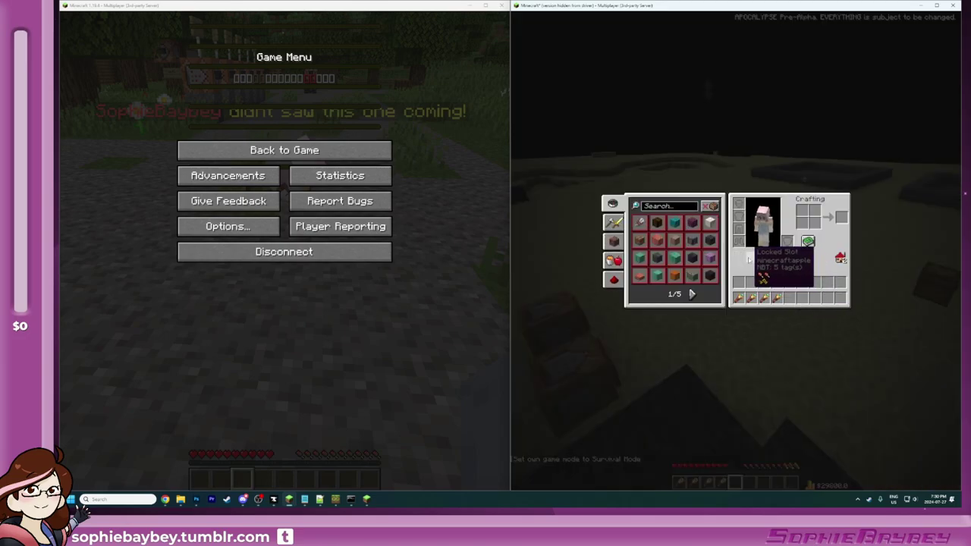
{"action": "key", "text": "e"}
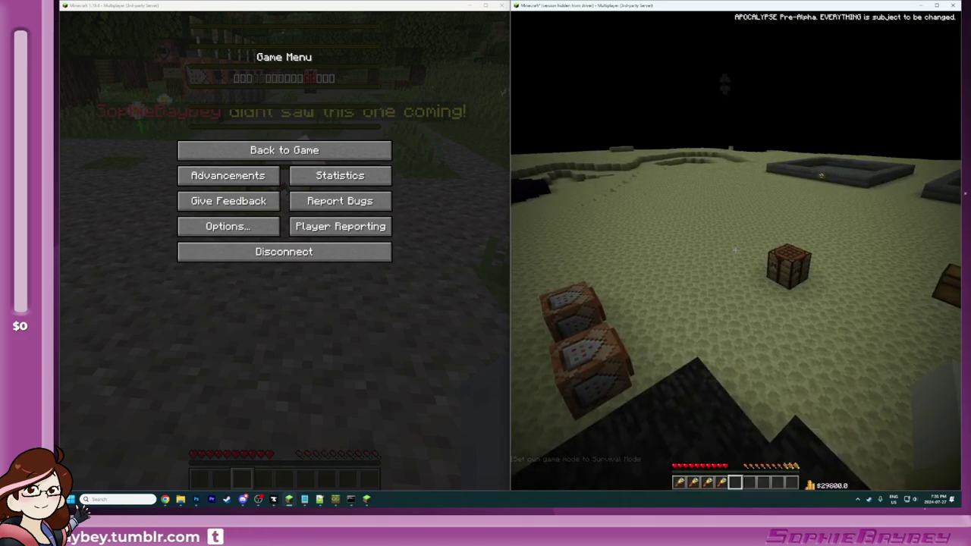
{"action": "key", "text": "d"}
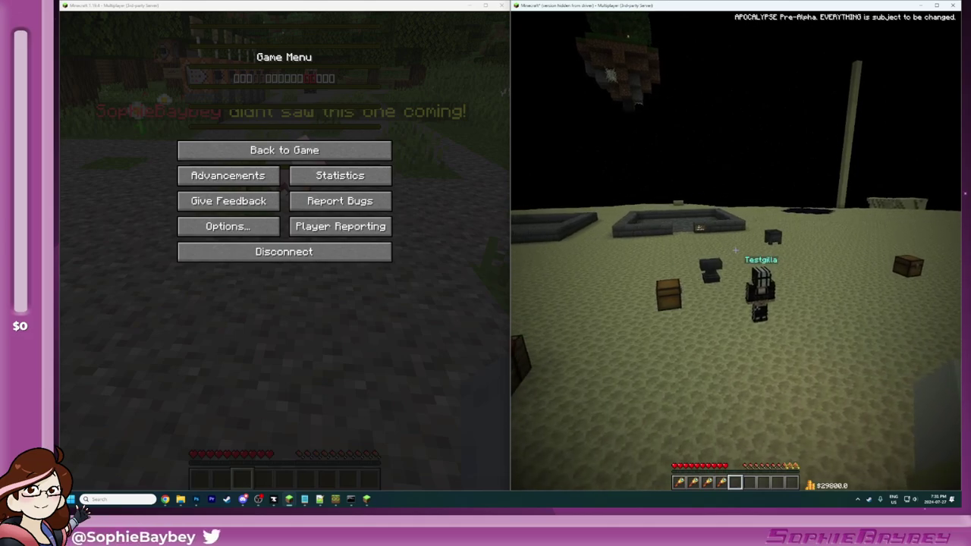
{"action": "key", "text": "e"}
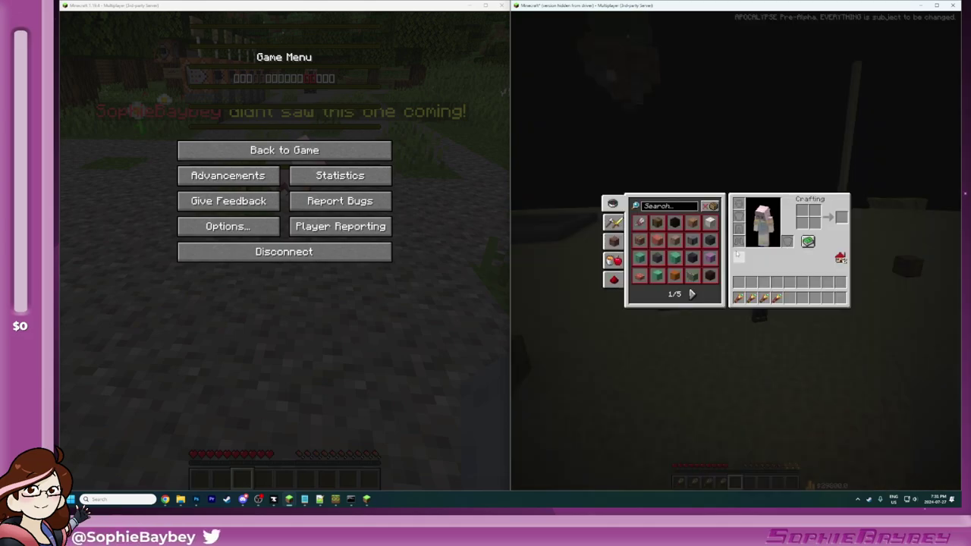
{"action": "key", "text": "e"}
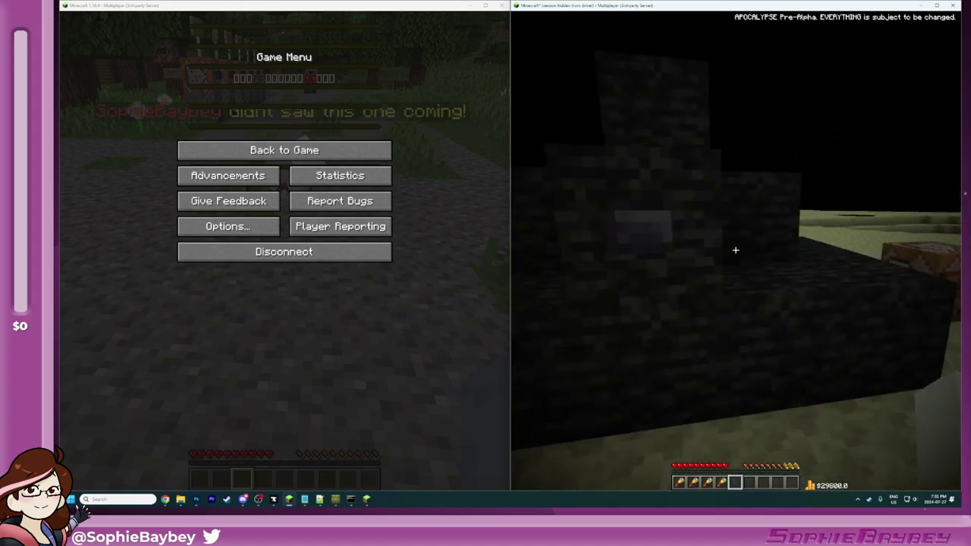
Step: Teleport the main player to tarkovspawn, walk to the grave beside the second player and check the inventory
{"action": "right_click", "coordinate": [736, 250]}
{"action": "key", "text": "w"}
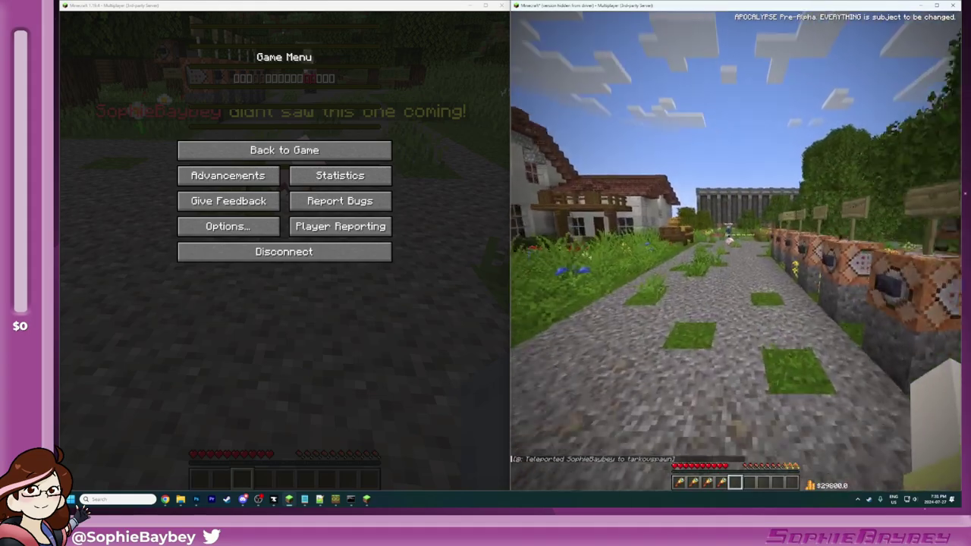
{"action": "key", "text": "w"}
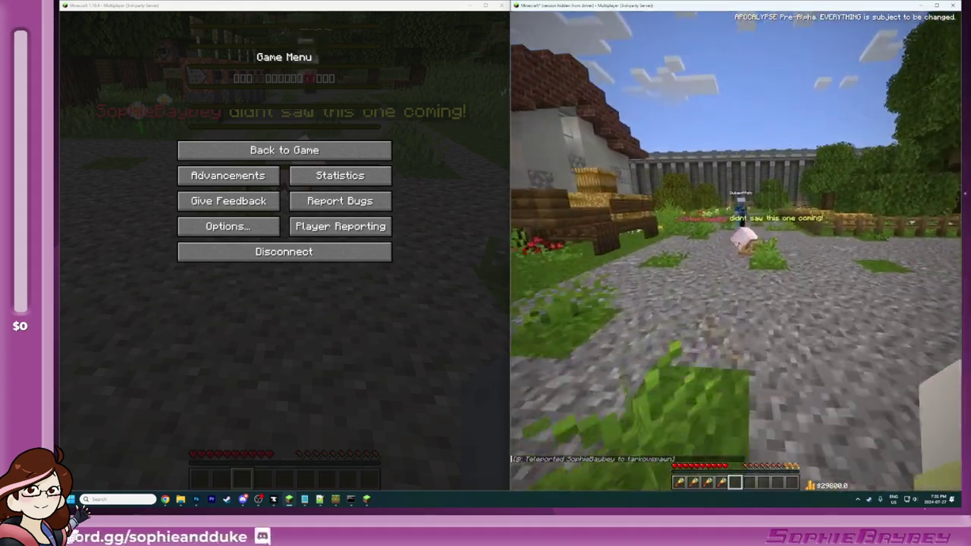
{"action": "key", "text": "e"}
{"action": "key", "text": "e"}
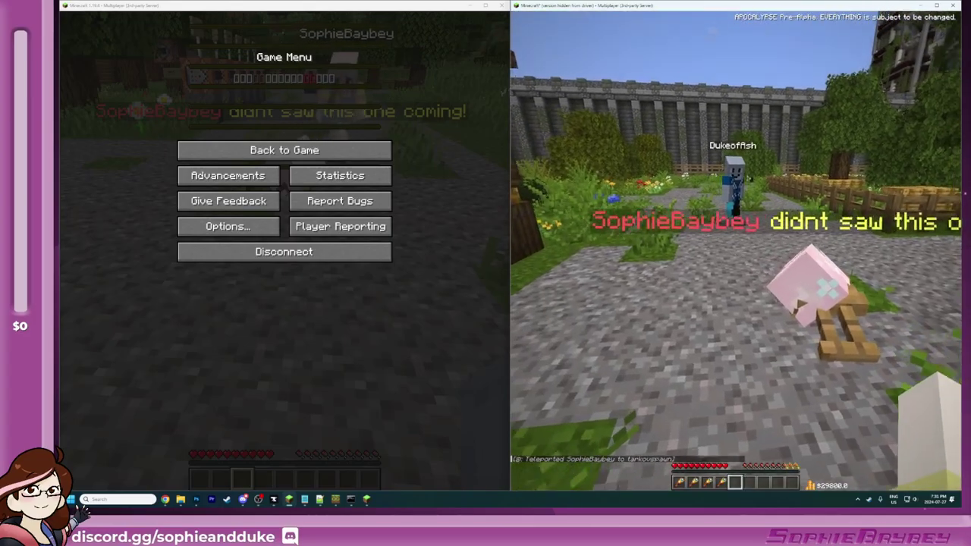
{"action": "key", "text": "e"}
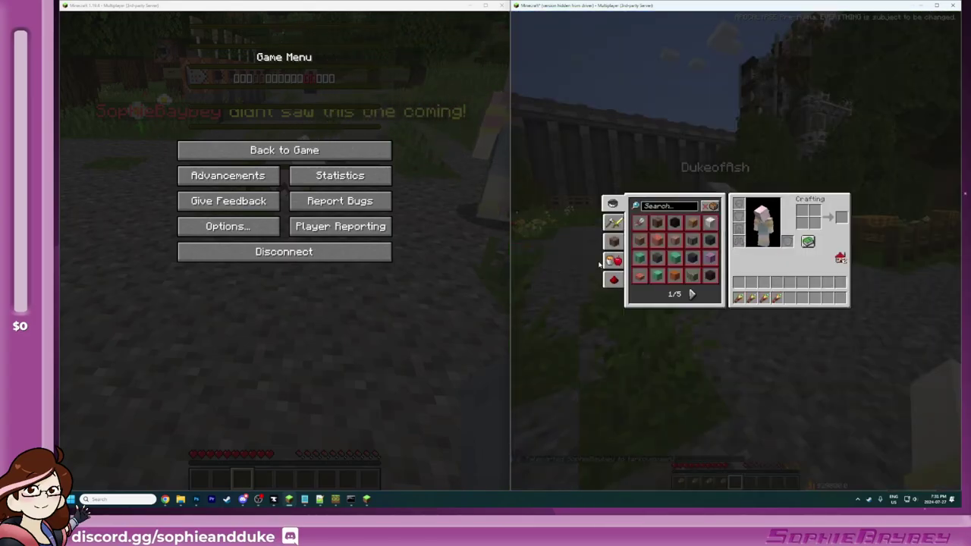
Step: Have the second player open the grave and take the diamond sword from it
{"action": "left_click", "coordinate": [302, 156]}
{"action": "right_click", "coordinate": [284, 250]}
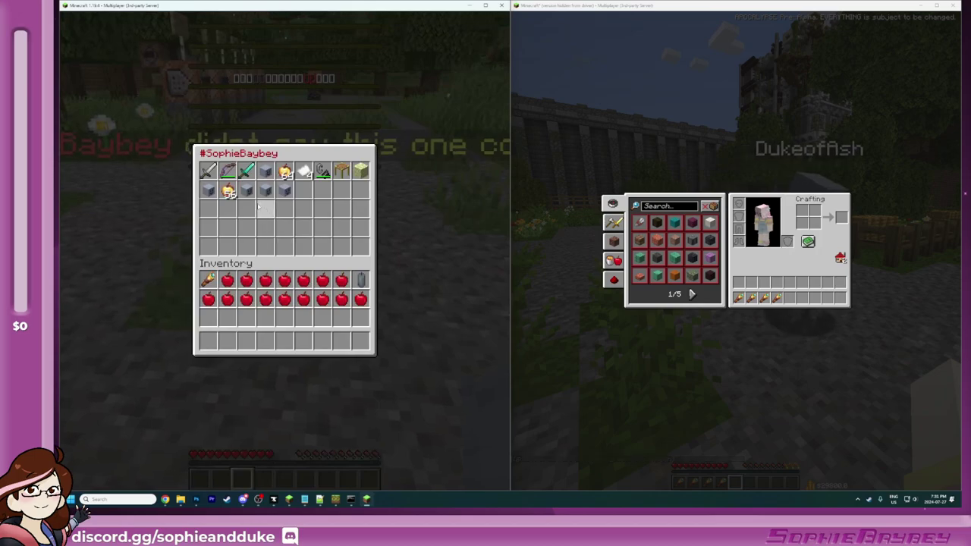
{"action": "left_click", "coordinate": [247, 173], "text": "shift"}
{"action": "key", "text": "e"}
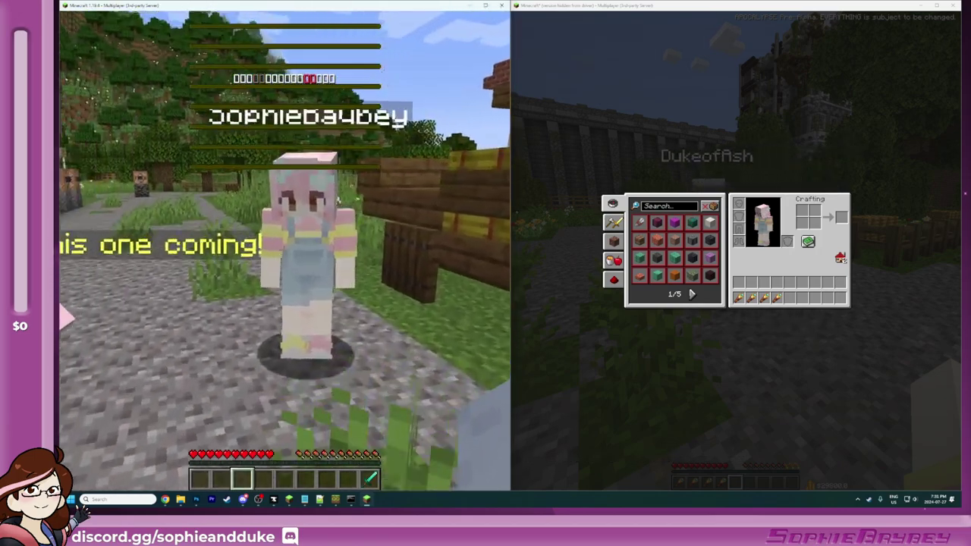
Step: Hit the main player with the second player to start combat, and disconnect the main player from the server
{"action": "left_click", "coordinate": [284, 250]}
{"action": "key", "text": "e"}
{"action": "left_click", "coordinate": [609, 401]}
{"action": "key", "text": "Escape"}
{"action": "key", "text": "Escape"}
{"action": "left_click", "coordinate": [751, 213]}
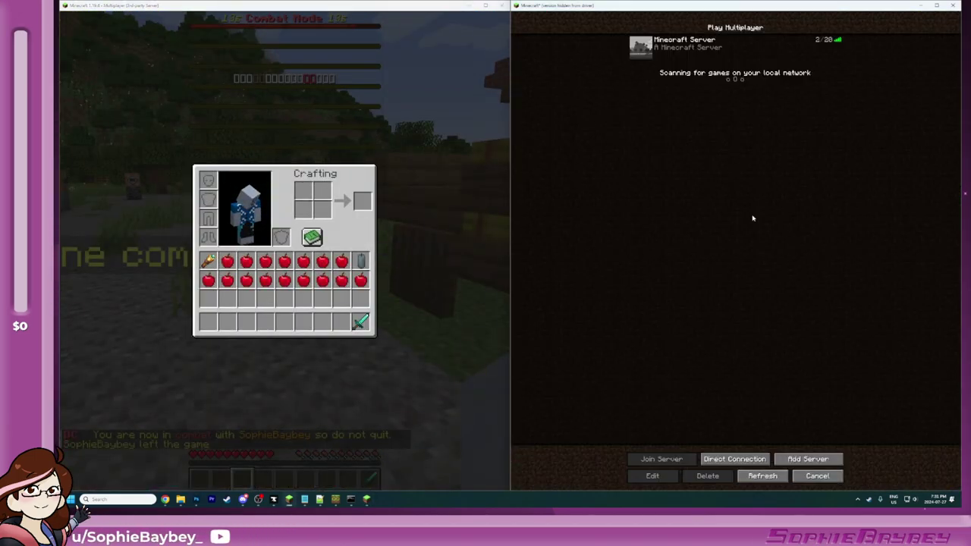
Step: Check the second player's surroundings and inventory, and rejoin the Minecraft Server with the main player
{"action": "key", "text": "Escape"}
{"action": "left_click", "coordinate": [436, 340]}
{"action": "key", "text": "e"}
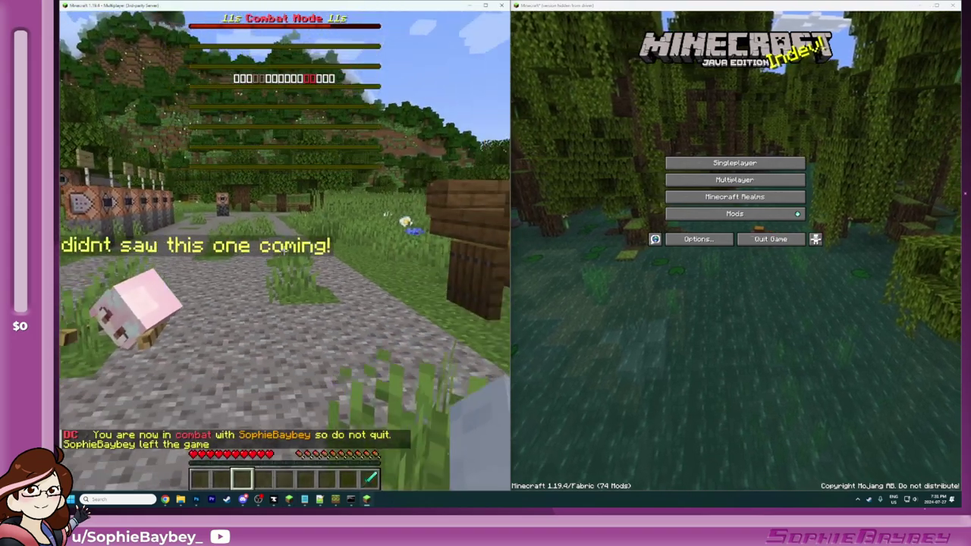
{"action": "key", "text": "e"}
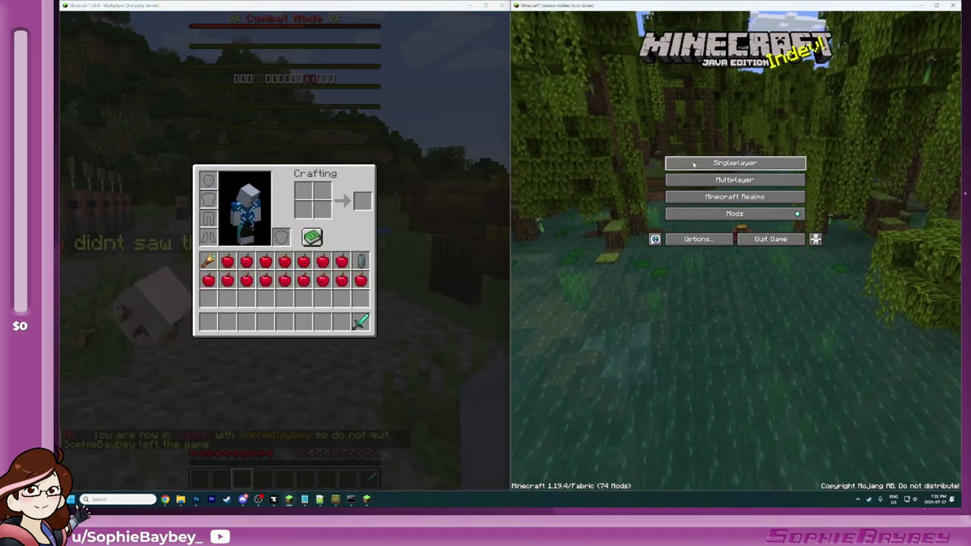
{"action": "left_click", "coordinate": [709, 180]}
{"action": "double_click", "coordinate": [660, 44]}
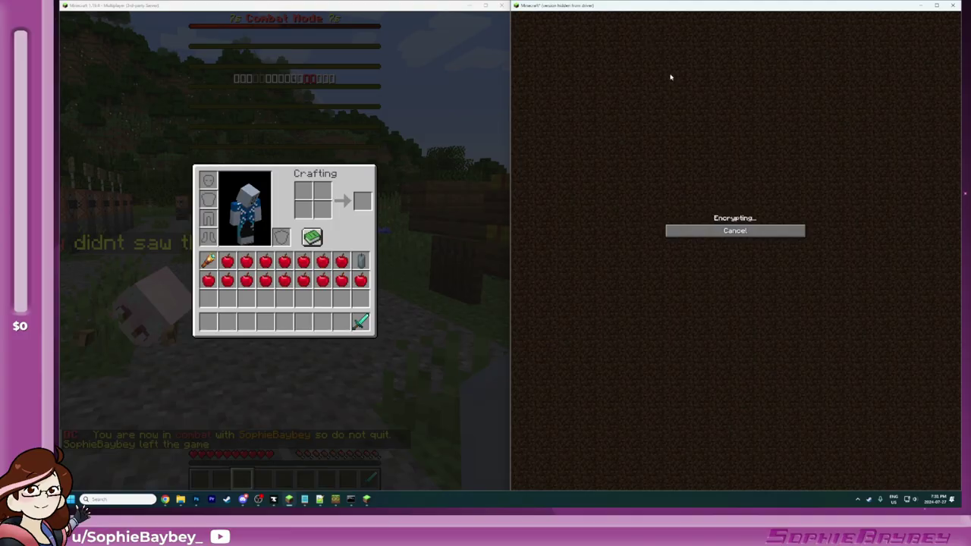
Step: Remove the main player's operator status with /deop, and disconnect them while in combat with the second player
{"action": "type", "text": "/deop sop"}
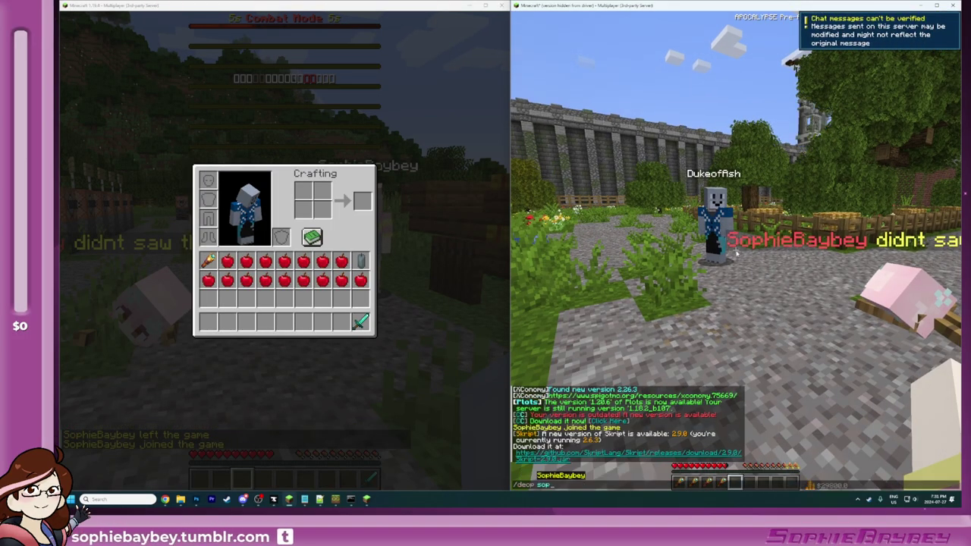
{"action": "key", "text": "Tab"}
{"action": "key", "text": "Return"}
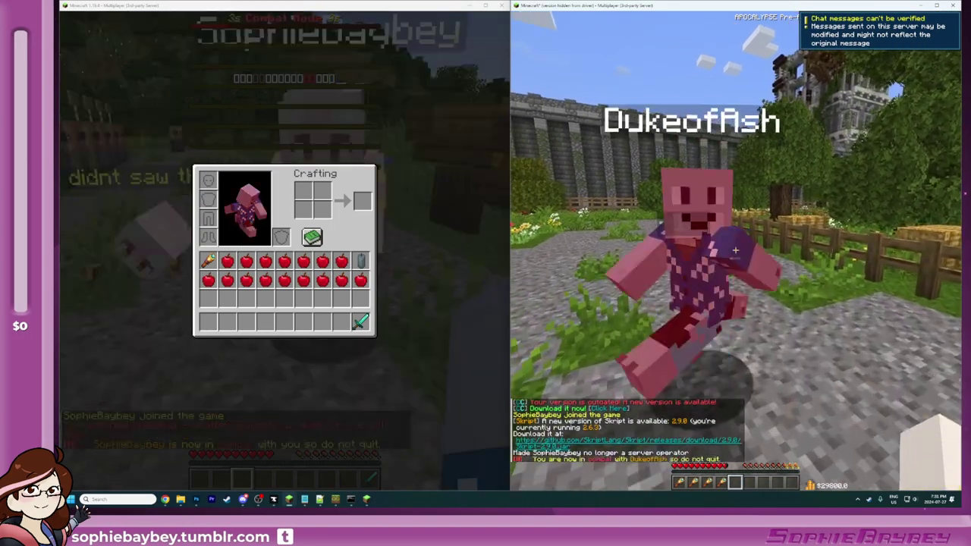
{"action": "key", "text": "Escape"}
{"action": "left_click", "coordinate": [747, 211]}
{"action": "left_click", "coordinate": [458, 265]}
Step: Stop the second player's bleeding with a Bandage and kill the body left by the logged-out main player
{"action": "key", "text": "e"}
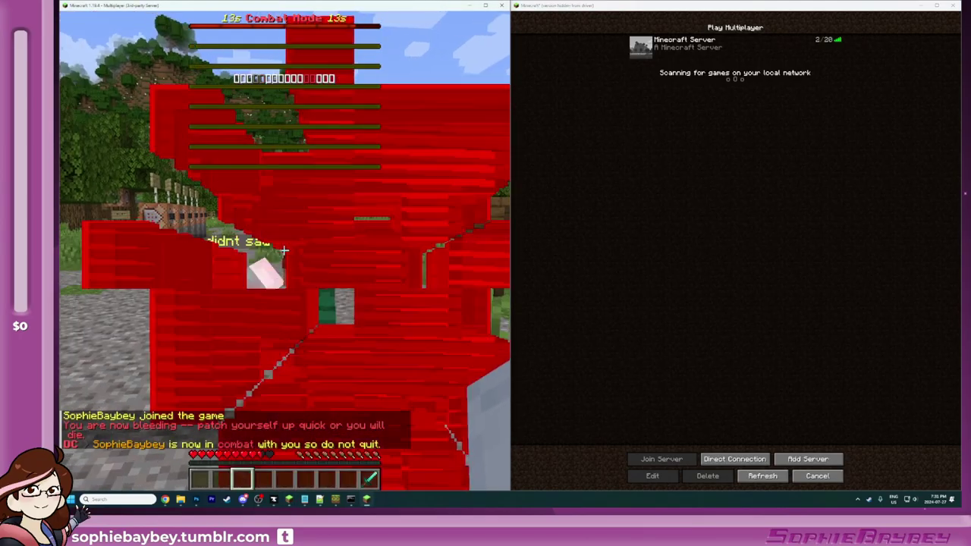
{"action": "key", "text": "w"}
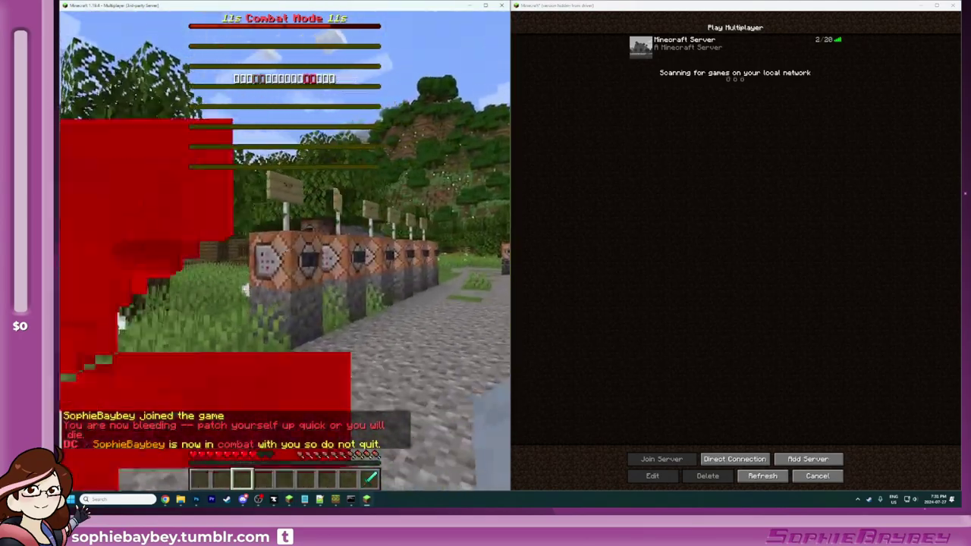
{"action": "right_click", "coordinate": [283, 250]}
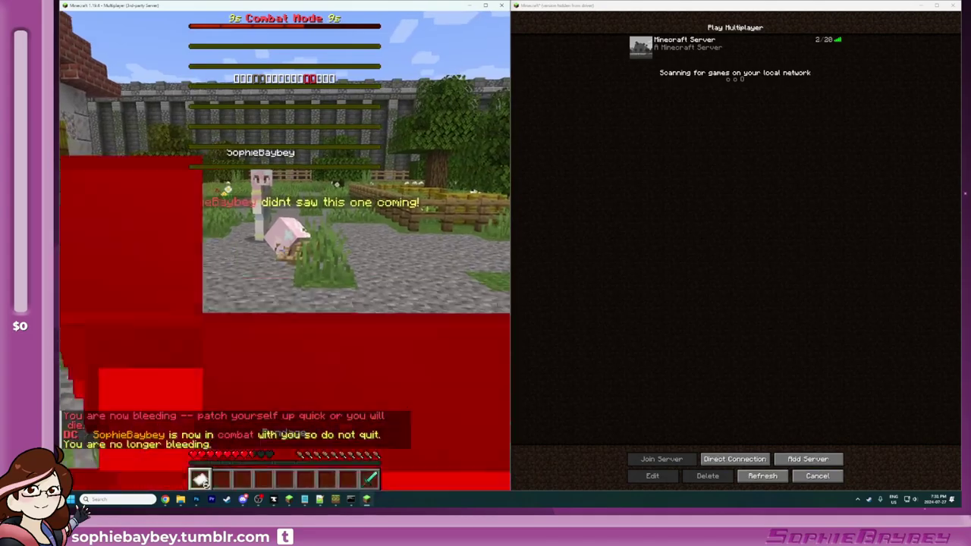
{"action": "key", "text": "w"}
{"action": "left_click", "coordinate": [283, 250]}
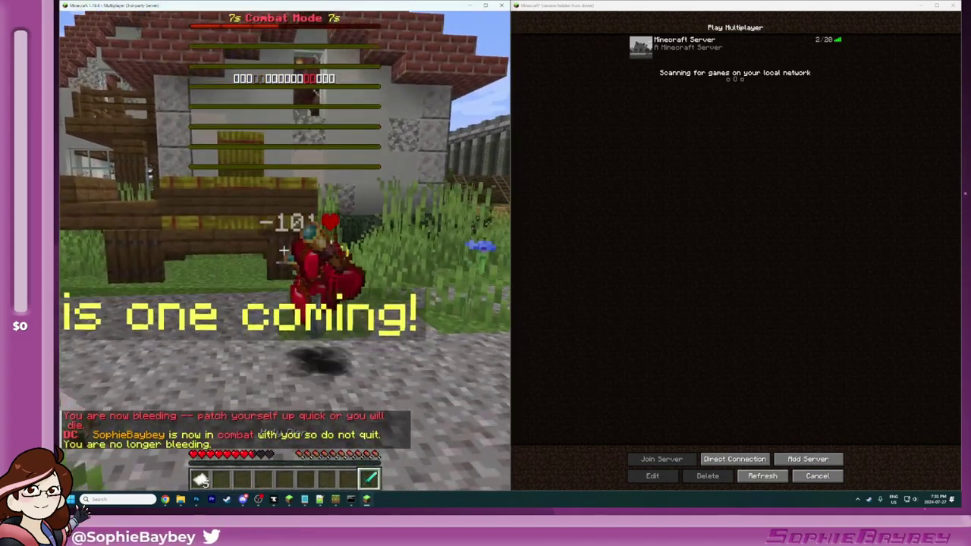
Step: Examine the items dropped beside the grave from several sides and check the second player's inventory
{"action": "key", "text": "s"}
{"action": "key", "text": "a"}
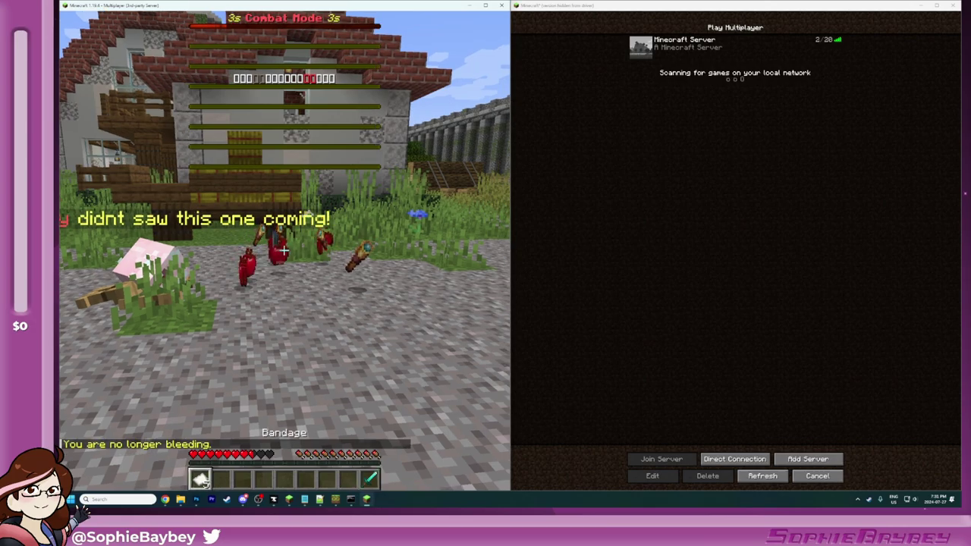
{"action": "key", "text": "a"}
{"action": "scroll", "coordinate": [284, 250], "scroll_direction": "down", "scroll_amount": 1}
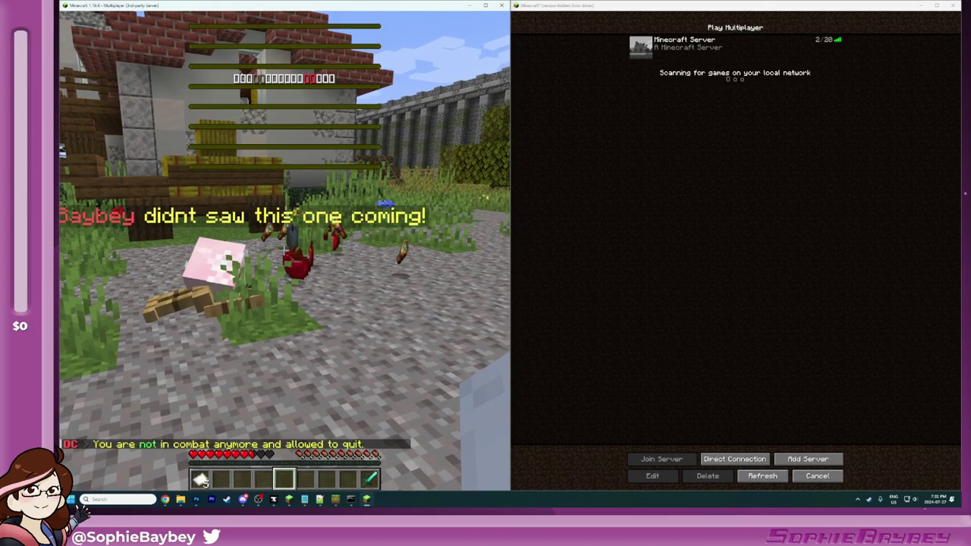
{"action": "key", "text": "w"}
{"action": "key", "text": "s"}
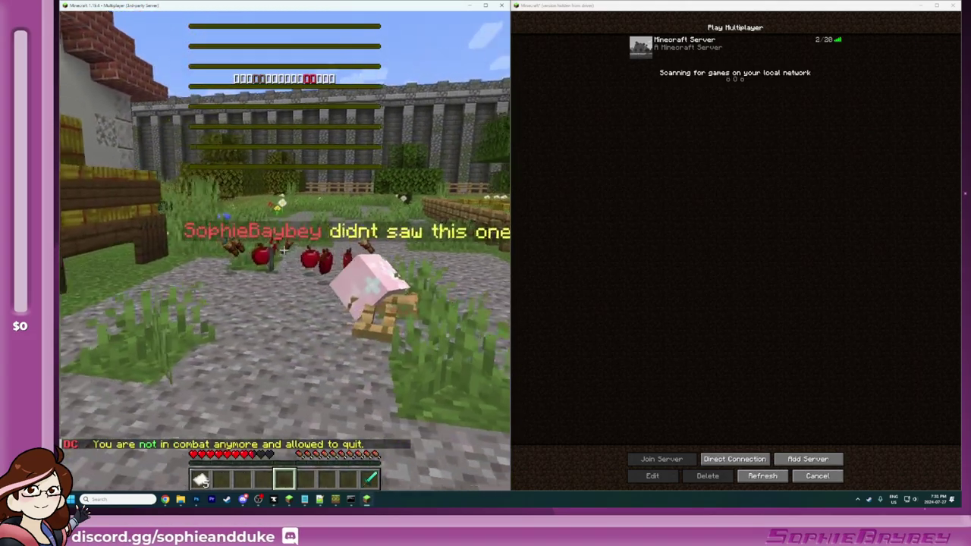
{"action": "key", "text": "e"}
{"action": "key", "text": "e"}
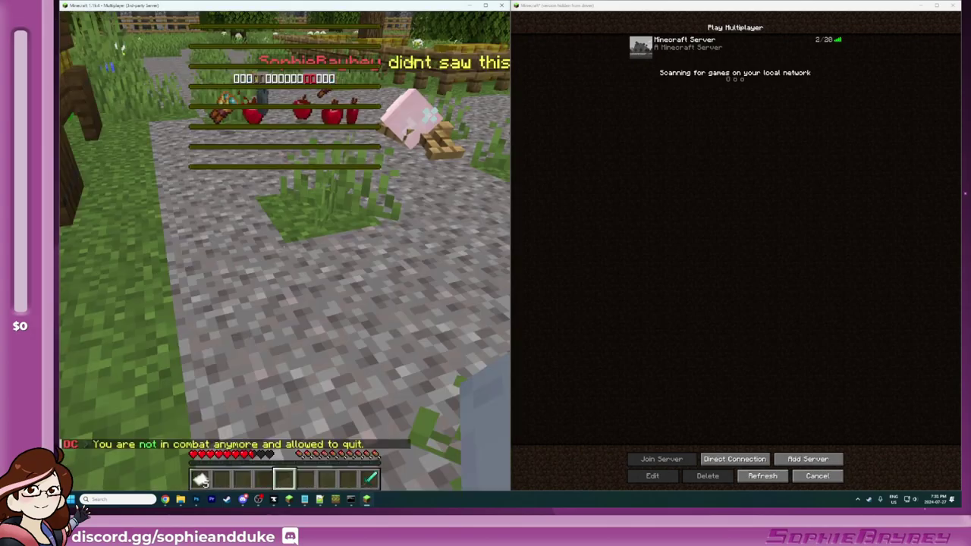
{"action": "key", "text": "e"}
{"action": "key", "text": "e"}
Step: Make the second player a server operator, and give them a lava bucket and an empty bucket with /give
{"action": "key", "text": "alt+Tab"}
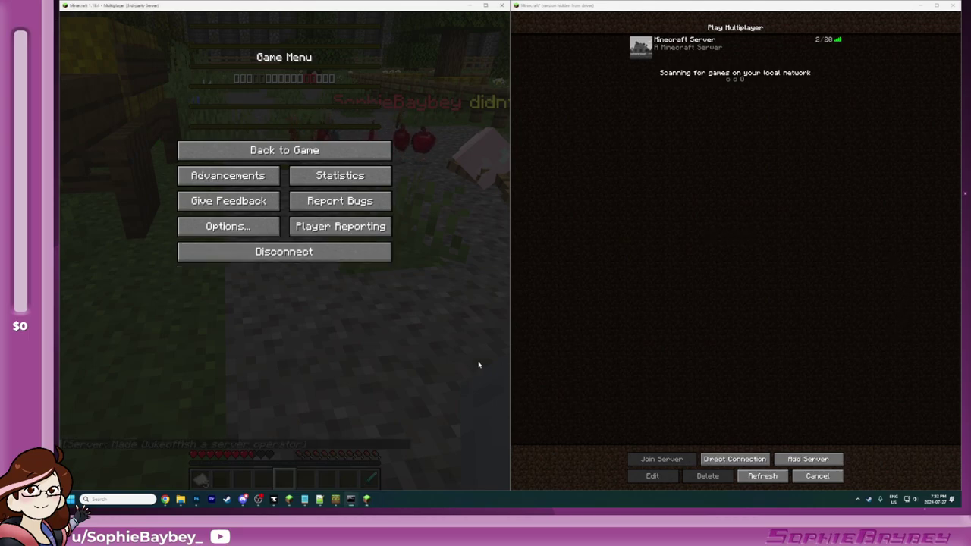
{"action": "key", "text": "Escape"}
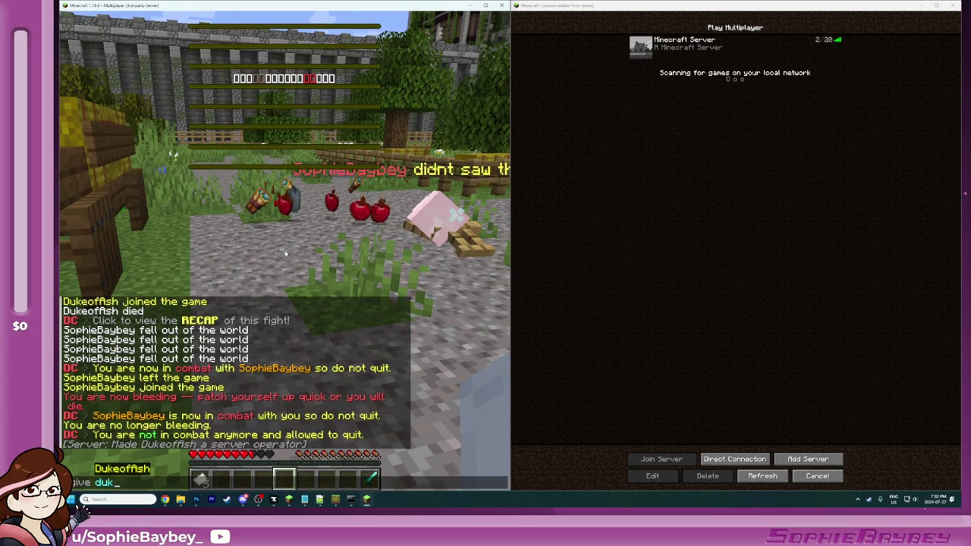
{"action": "key", "text": "Return"}
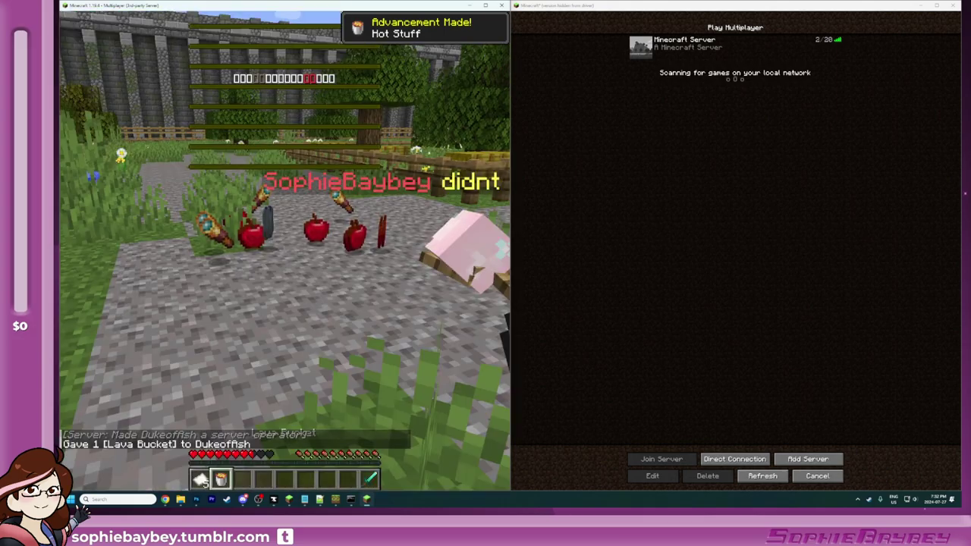
{"action": "key", "text": "t"}
{"action": "key", "text": "Up"}
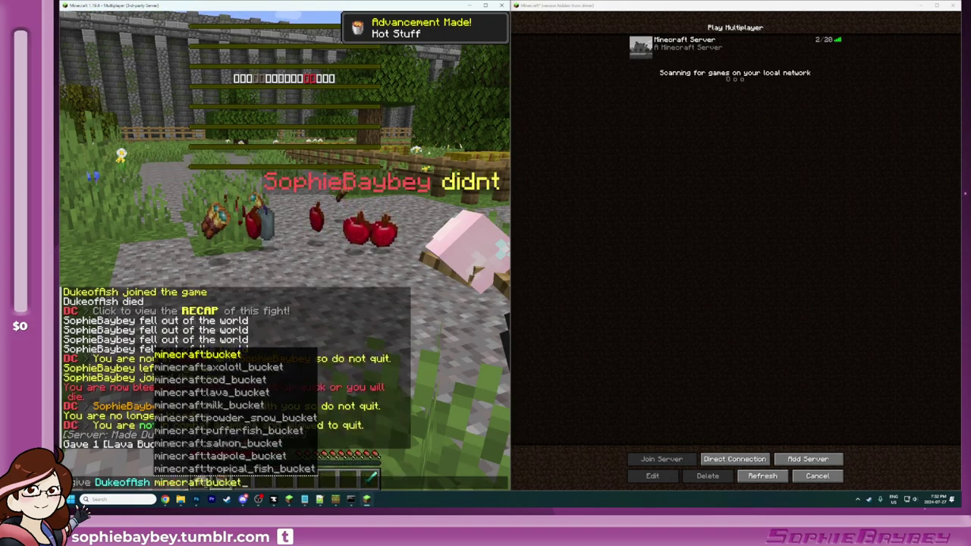
Step: Return to the grave, check the second player's inventory, and rejoin the Minecraft Server with the main player
{"action": "key", "text": "w"}
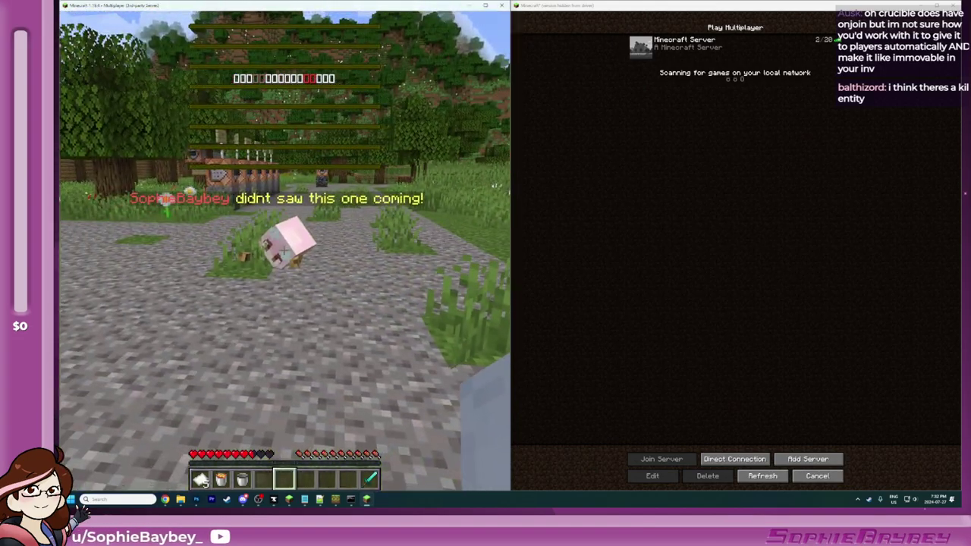
{"action": "key", "text": "e"}
{"action": "key", "text": "e"}
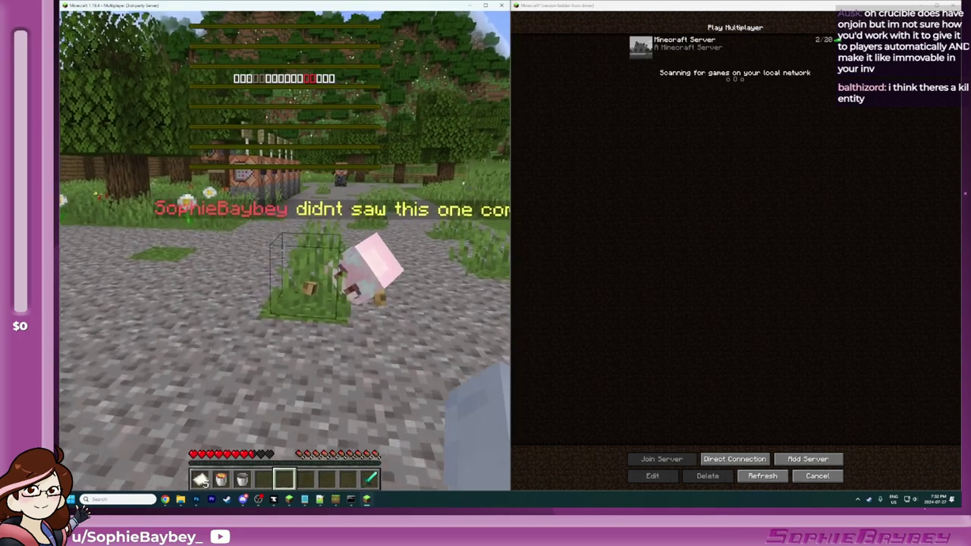
{"action": "key", "text": "e"}
{"action": "left_click", "coordinate": [644, 46]}
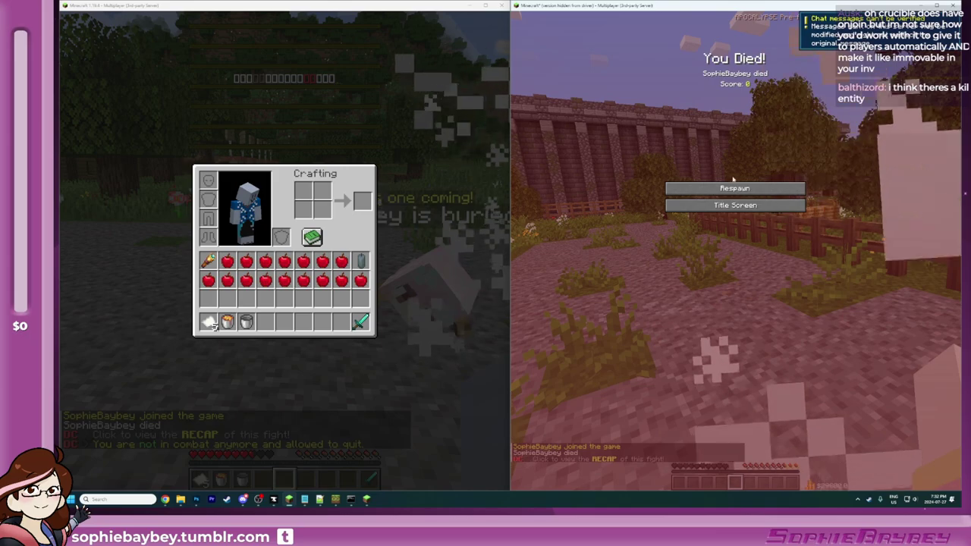
Step: Respawn the main player, and try the button on the dark stone structure in the spawn area
{"action": "left_click", "coordinate": [735, 188]}
{"action": "key", "text": "e"}
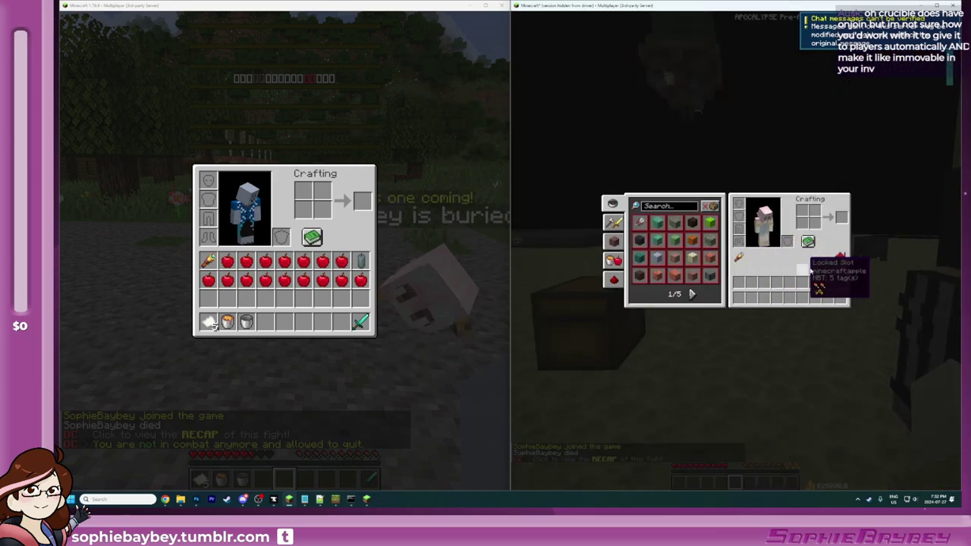
{"action": "key", "text": "e"}
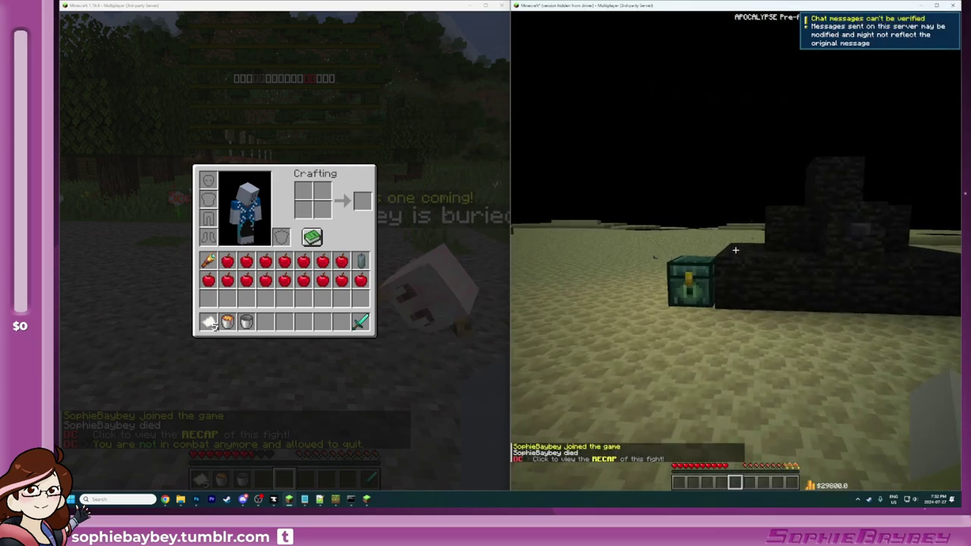
{"action": "key", "text": "w"}
{"action": "right_click", "coordinate": [735, 250]}
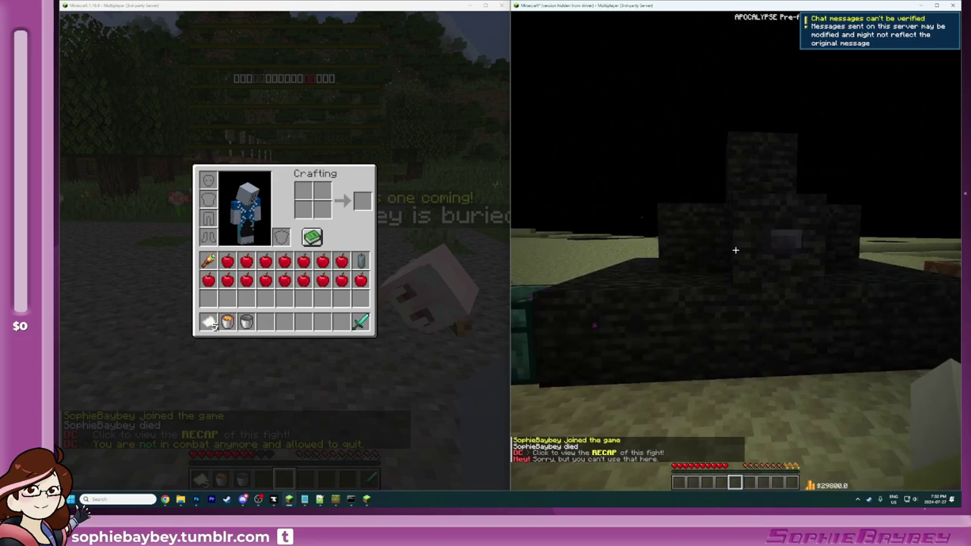
{"action": "key", "text": "e"}
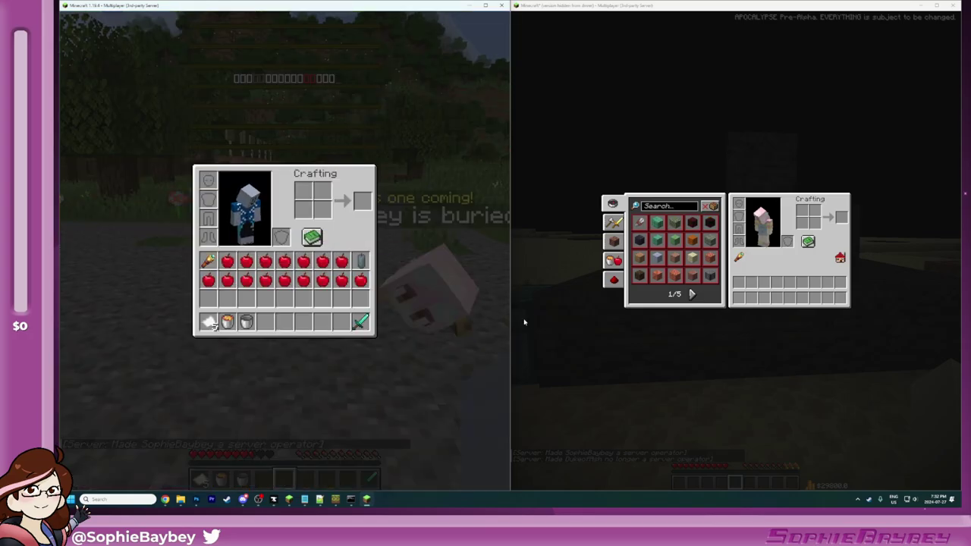
Step: Teleport the main player to tarkovspawn with the button on the stone structure and walk to the two graves
{"action": "left_click", "coordinate": [524, 320]}
{"action": "key", "text": "e"}
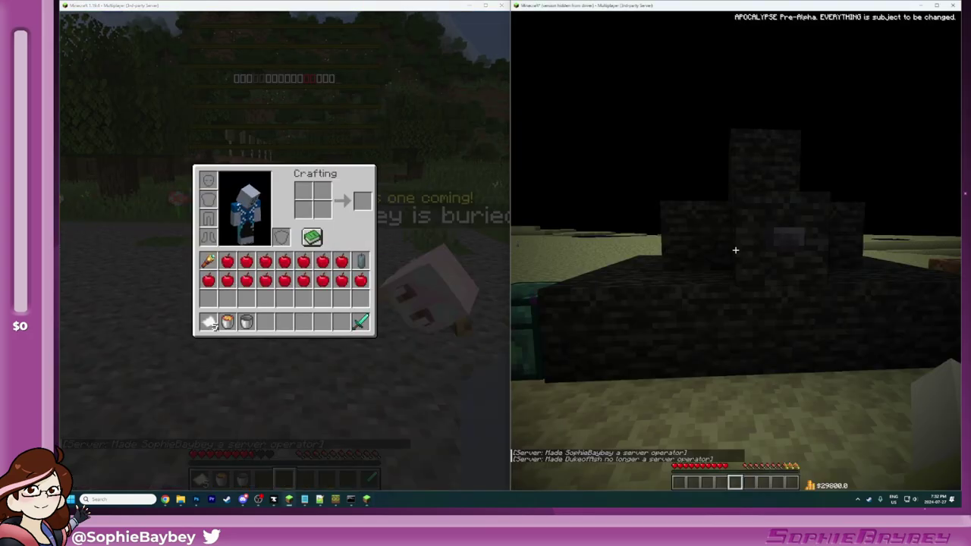
{"action": "right_click", "coordinate": [735, 251]}
{"action": "key", "text": "w"}
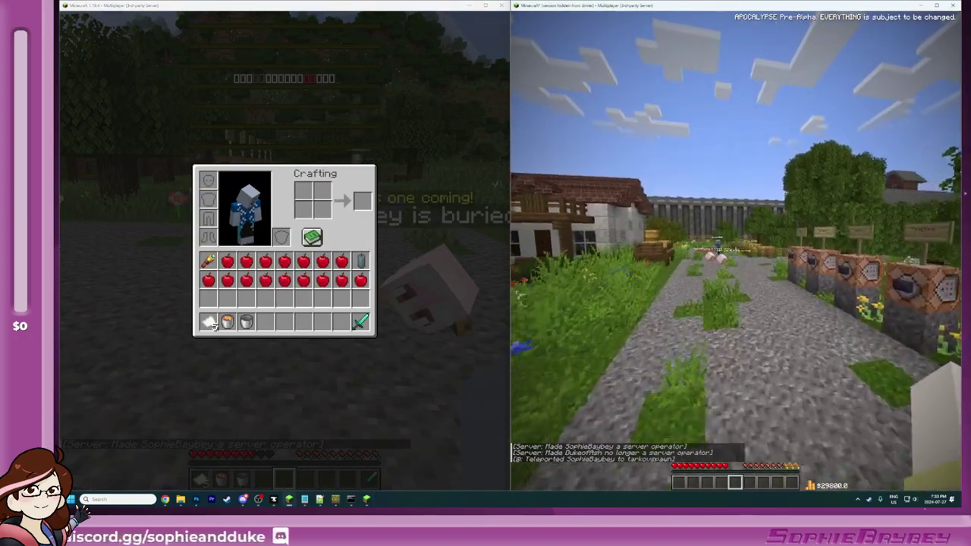
{"action": "key", "text": "w"}
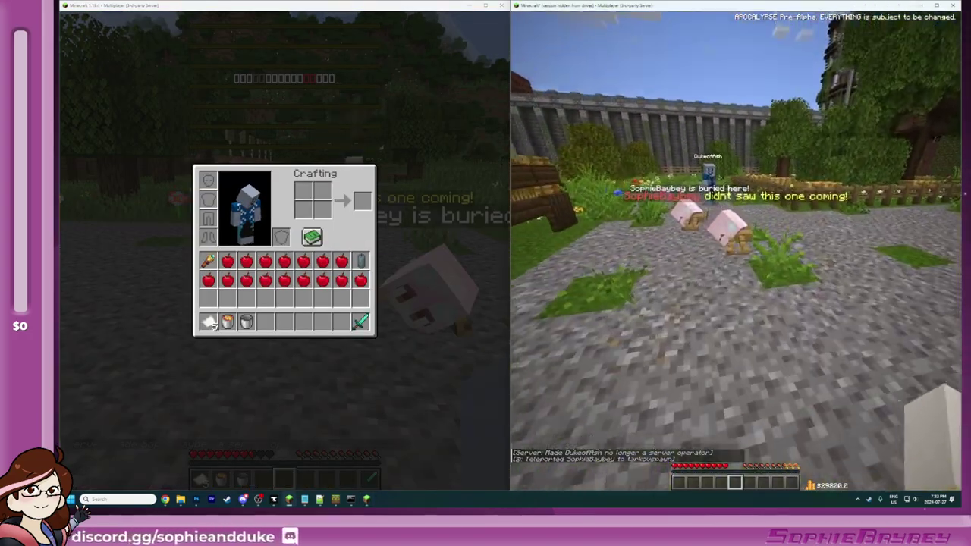
Step: Recover the items from both of the main player's graves and check the inventory
{"action": "right_click", "coordinate": [734, 251]}
{"action": "mouse_move", "coordinate": [685, 198]}
{"action": "left_mouse_down"}
{"action": "mouse_move", "coordinate": [787, 198]}
{"action": "mouse_move", "coordinate": [690, 210]}
{"action": "left_mouse_up"}
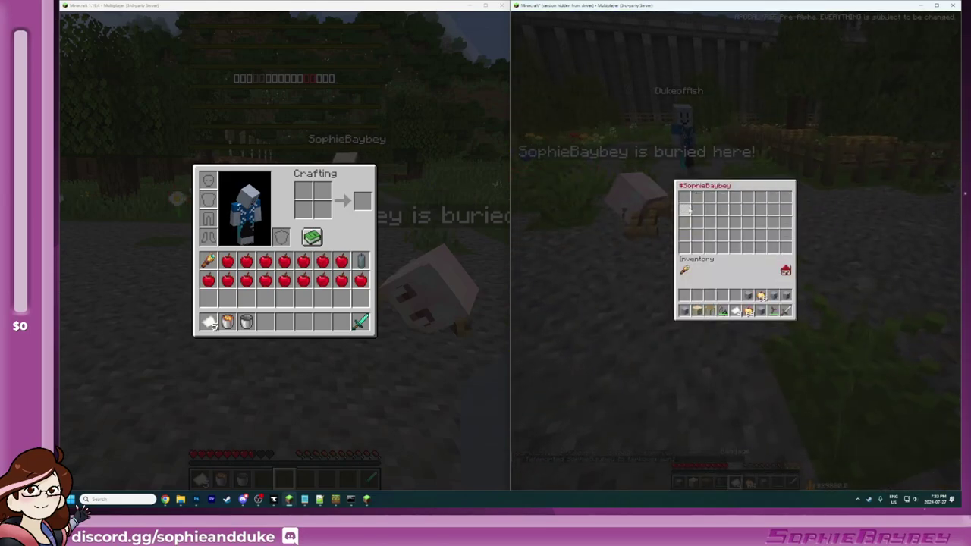
{"action": "key", "text": "e"}
{"action": "key", "text": "w"}
{"action": "right_click", "coordinate": [734, 251]}
{"action": "left_click", "coordinate": [685, 198], "text": "shift"}
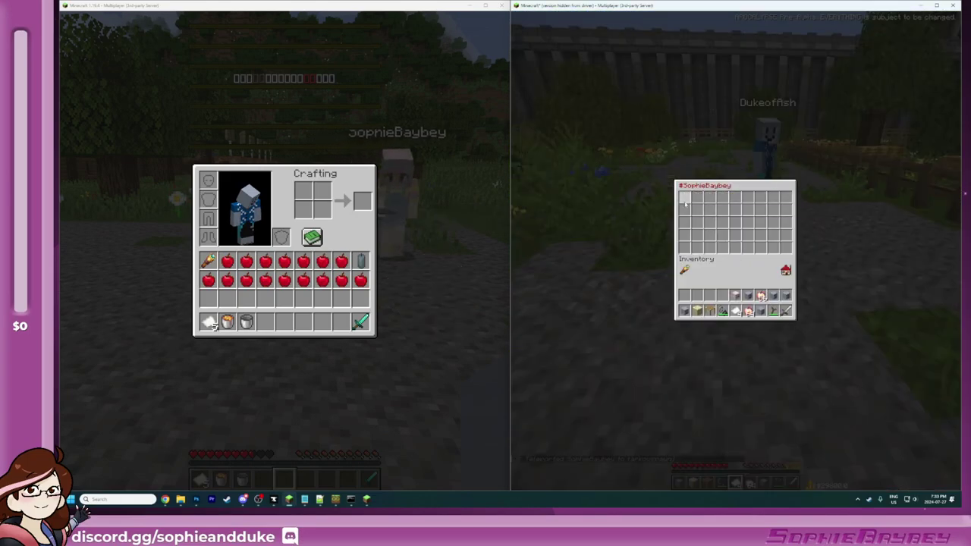
{"action": "key", "text": "e"}
{"action": "key", "text": "e"}
{"action": "key", "text": "e"}
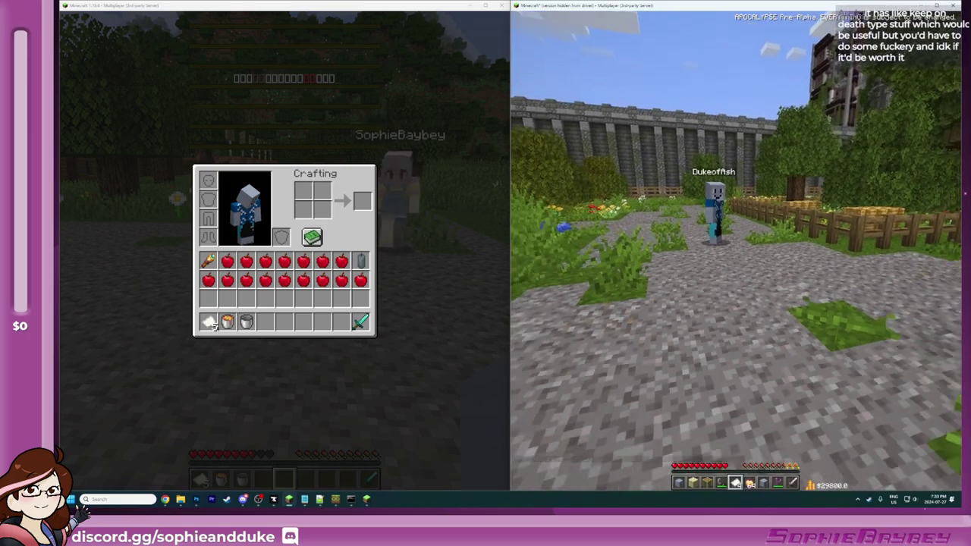
{"action": "key", "text": "e"}
{"action": "key", "text": "e"}
Step: Switch the main player to creative mode with /gamemode and check the inventory again
{"action": "key", "text": "slash"}
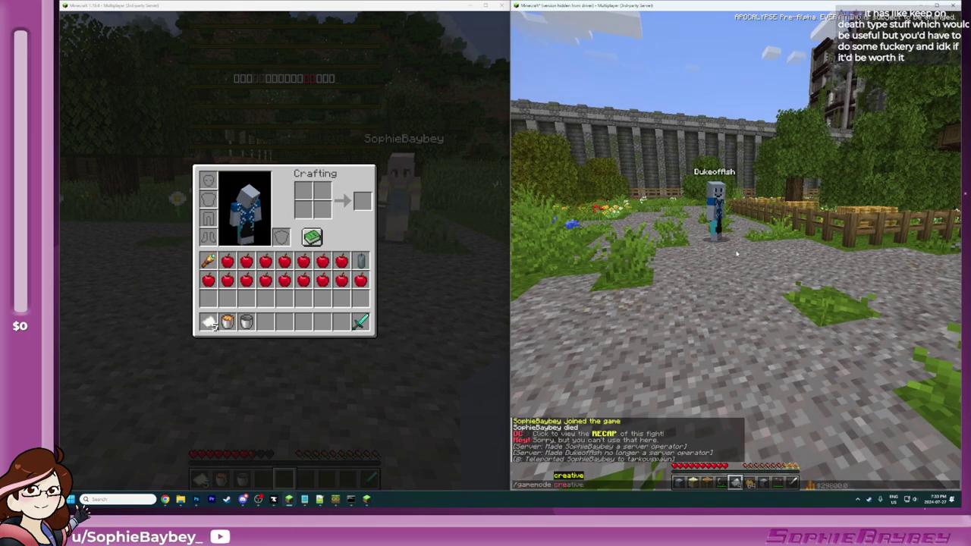
{"action": "key", "text": "Return"}
{"action": "key", "text": "e"}
{"action": "key", "text": "e"}
{"action": "key", "text": "e"}
{"action": "key", "text": "e"}
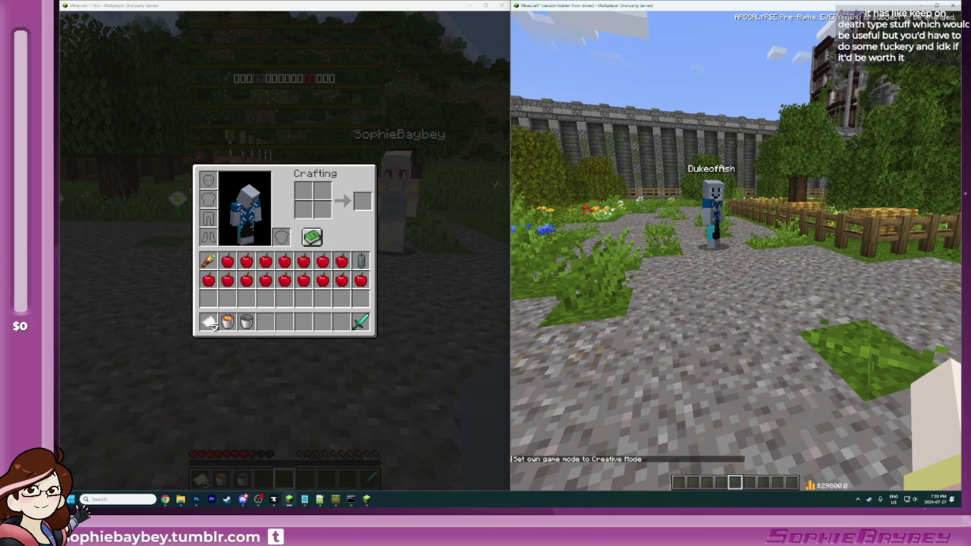
Step: Walk the main player up to the second player and throw the sword out of the second player's inventory
{"action": "key", "text": "w"}
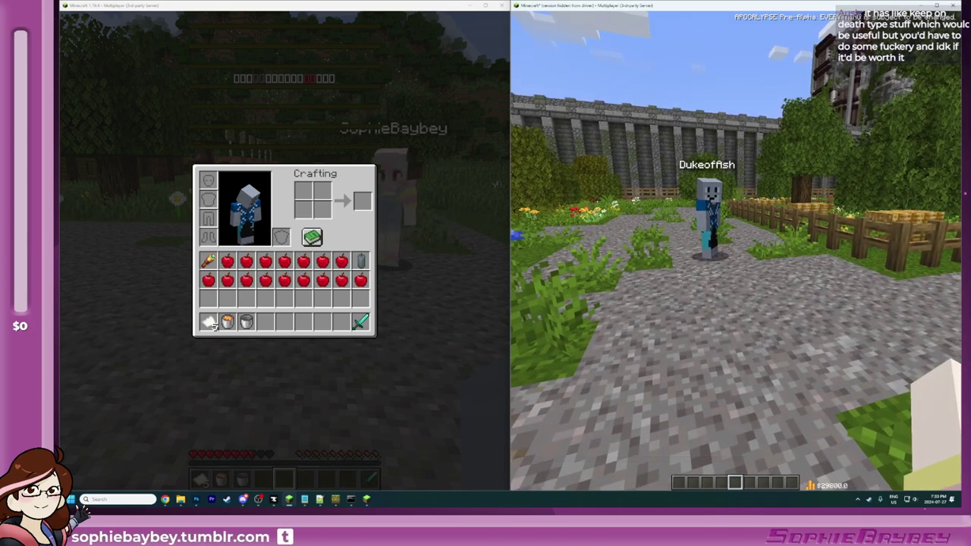
{"action": "key", "text": "a"}
{"action": "key", "text": "d"}
{"action": "key", "text": "w"}
{"action": "key", "text": "1"}
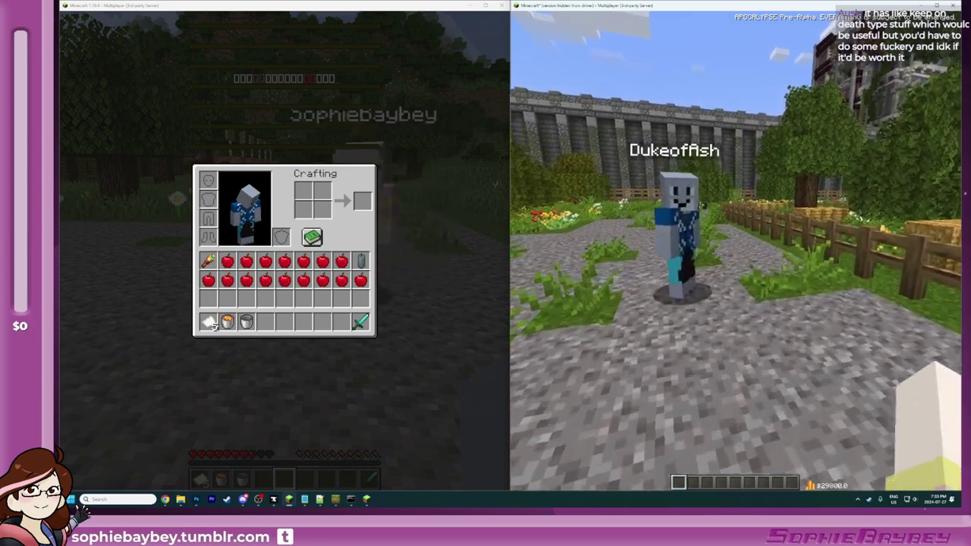
{"action": "key", "text": "w"}
{"action": "key", "text": "s"}
{"action": "key", "text": "e"}
{"action": "left_click", "coordinate": [362, 322]}
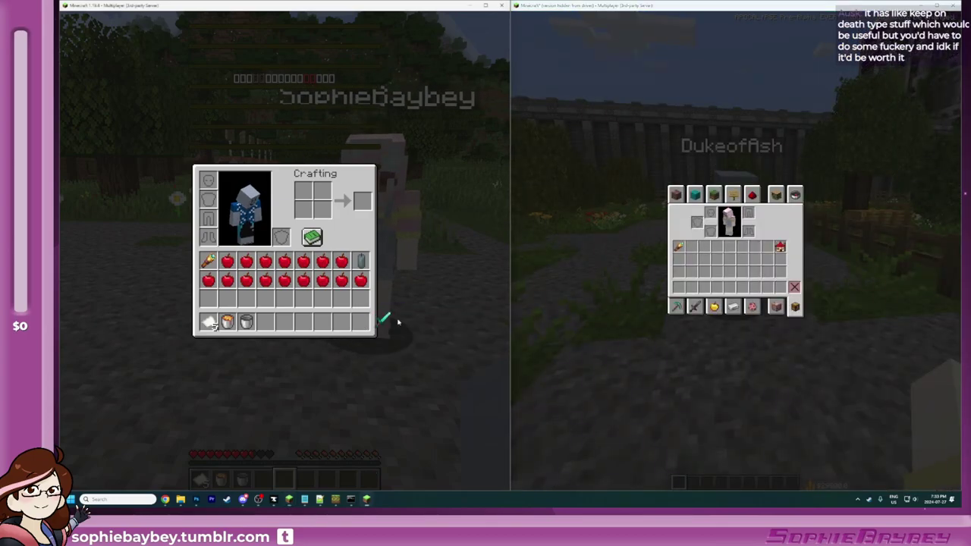
{"action": "left_click", "coordinate": [398, 322]}
{"action": "left_click", "coordinate": [598, 342]}
Step: Pick up the dropped sword with the main player and kill the second player with it
{"action": "key", "text": "e"}
{"action": "key", "text": "s"}
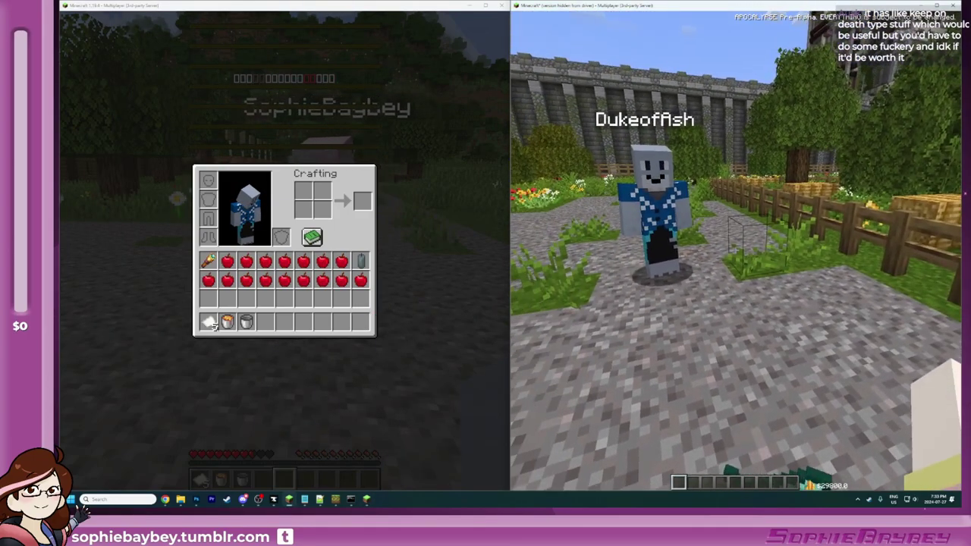
{"action": "key", "text": "w"}
{"action": "left_click", "coordinate": [736, 251]}
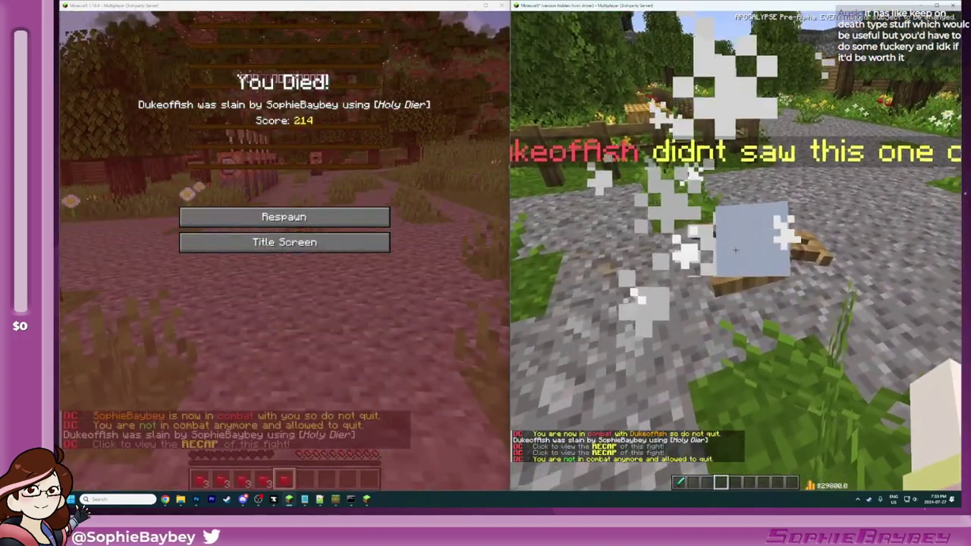
Step: Take the items from the second player's grave, and respawn the second player to inspect their inventory
{"action": "right_click", "coordinate": [735, 250]}
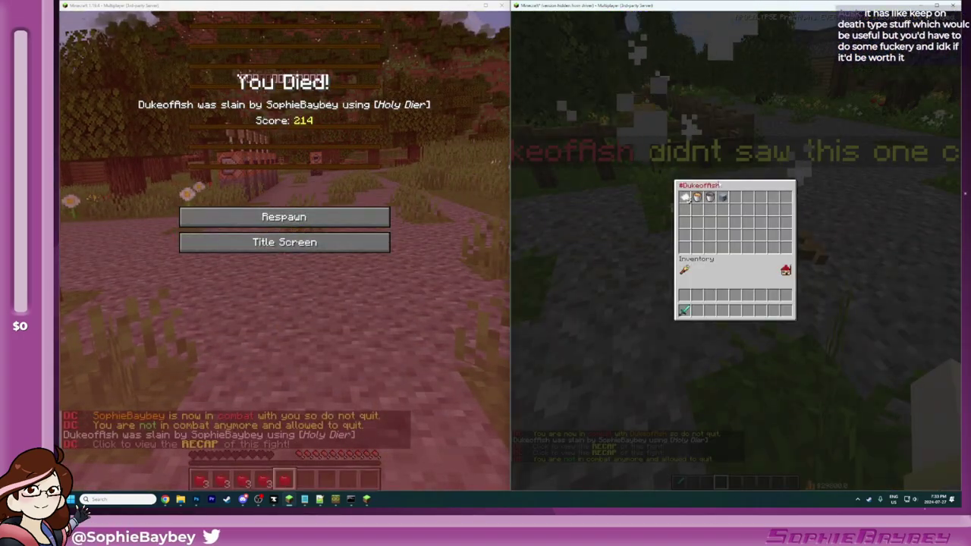
{"action": "key", "text": "e"}
{"action": "key", "text": "e"}
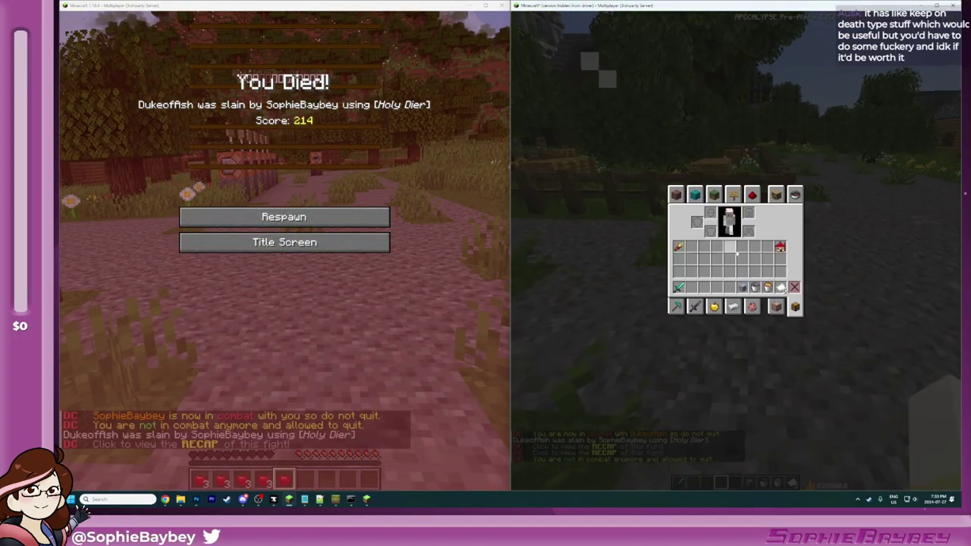
{"action": "left_click", "coordinate": [346, 217]}
{"action": "key", "text": "e"}
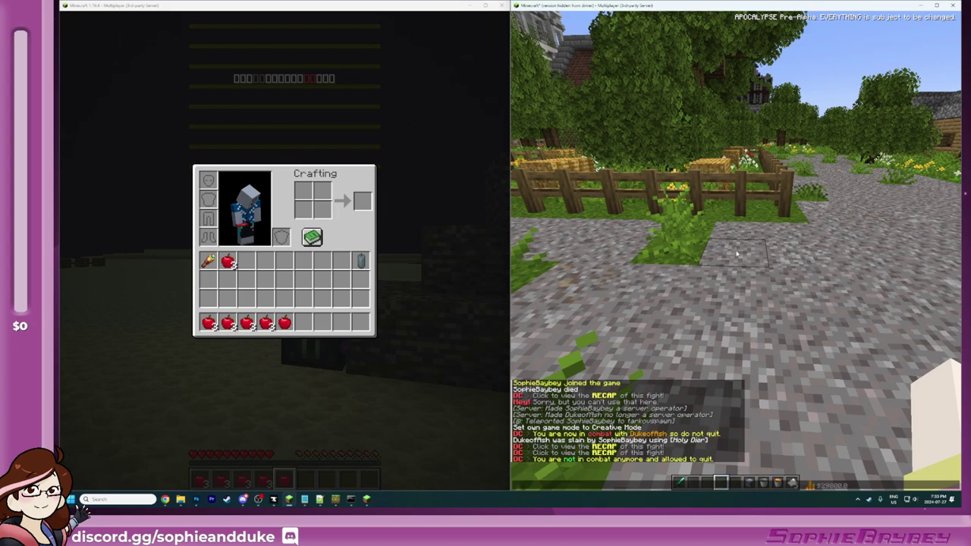
Step: Teleport the second player to the main player with /tp and position the main player facing them
{"action": "type", "text": "/plugins"}
{"action": "key", "text": "BackSpace"}
{"action": "key", "text": "BackSpace"}
{"action": "key", "text": "BackSpace"}
{"action": "key", "text": "BackSpace"}
{"action": "key", "text": "BackSpace"}
{"action": "key", "text": "BackSpace"}
{"action": "key", "text": "BackSpace"}
{"action": "type", "text": "tp DukeofAsh SophieBaybey"}
{"action": "key", "text": "Return"}
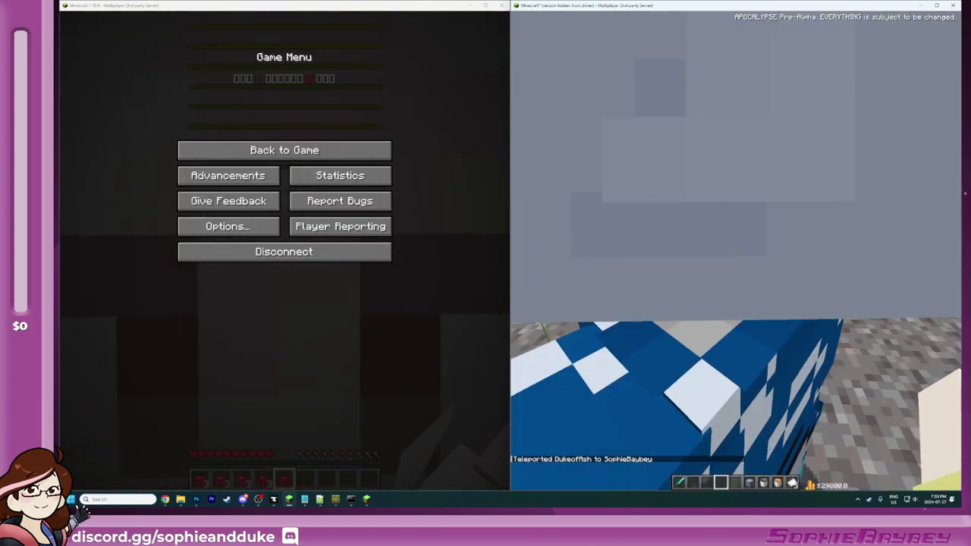
{"action": "key", "text": "s"}
{"action": "key", "text": "d"}
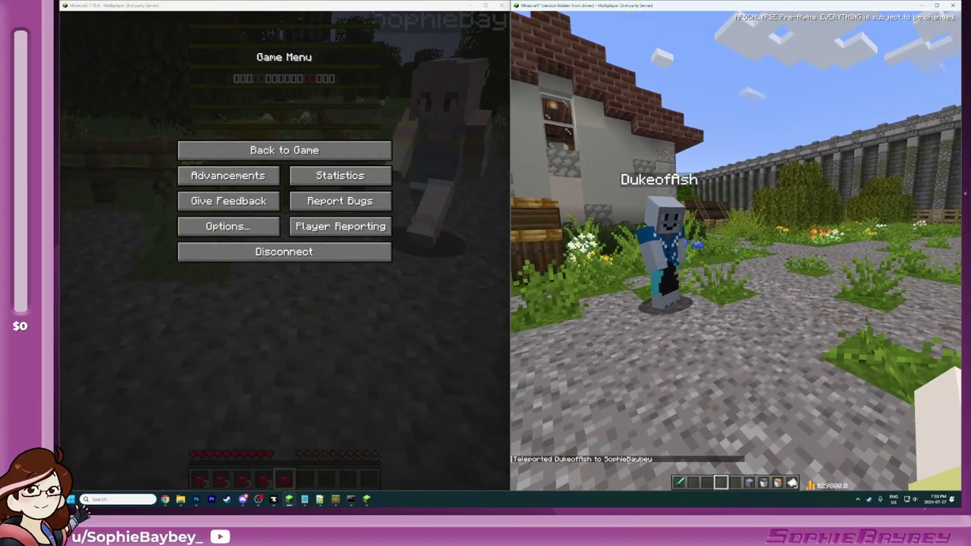
{"action": "key", "text": "w"}
{"action": "key", "text": "d"}
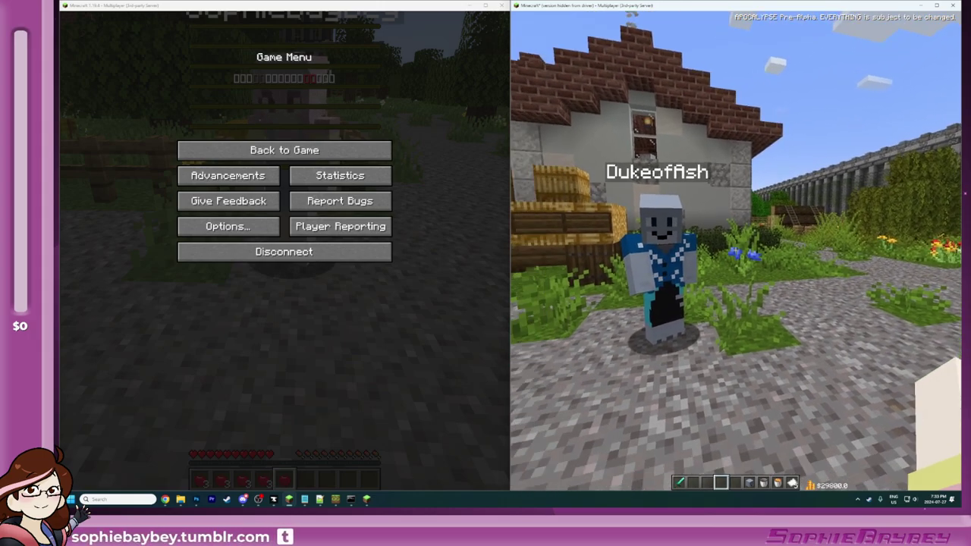
Step: Compare the inventories of both players, checking which locked-slot apples the second player carries
{"action": "key", "text": "e"}
{"action": "key", "text": "e"}
{"action": "key", "text": "w"}
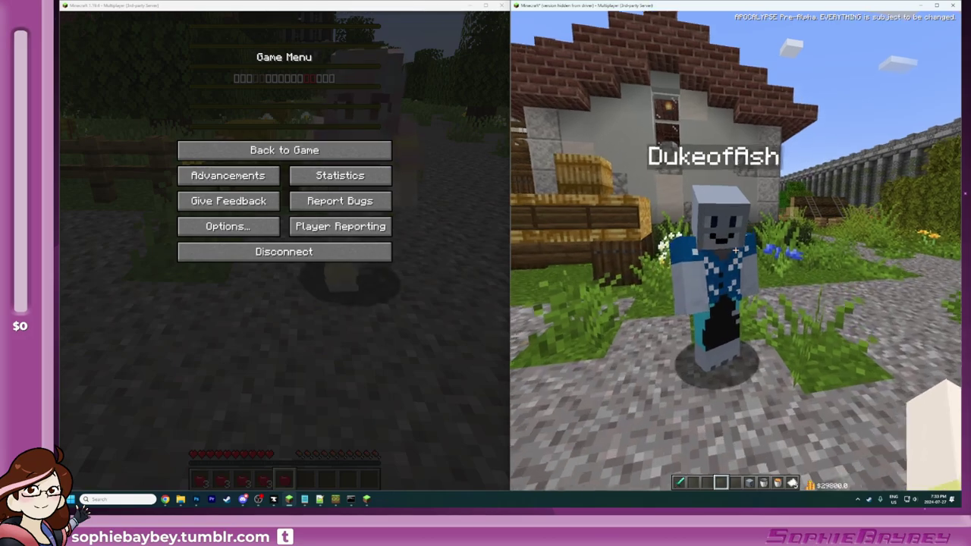
{"action": "key", "text": "e"}
{"action": "left_click", "coordinate": [372, 154]}
{"action": "key", "text": "e"}
{"action": "key", "text": "e"}
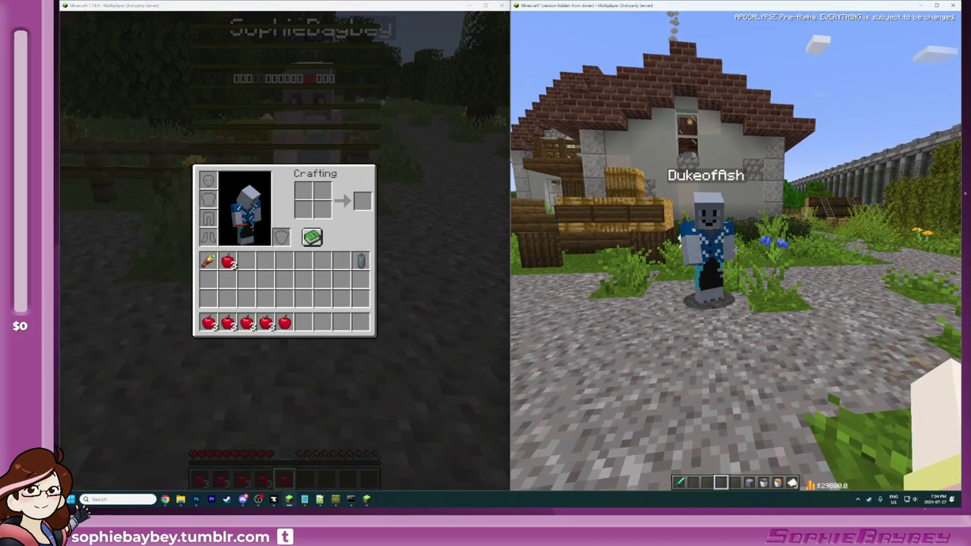
{"action": "key", "text": "e"}
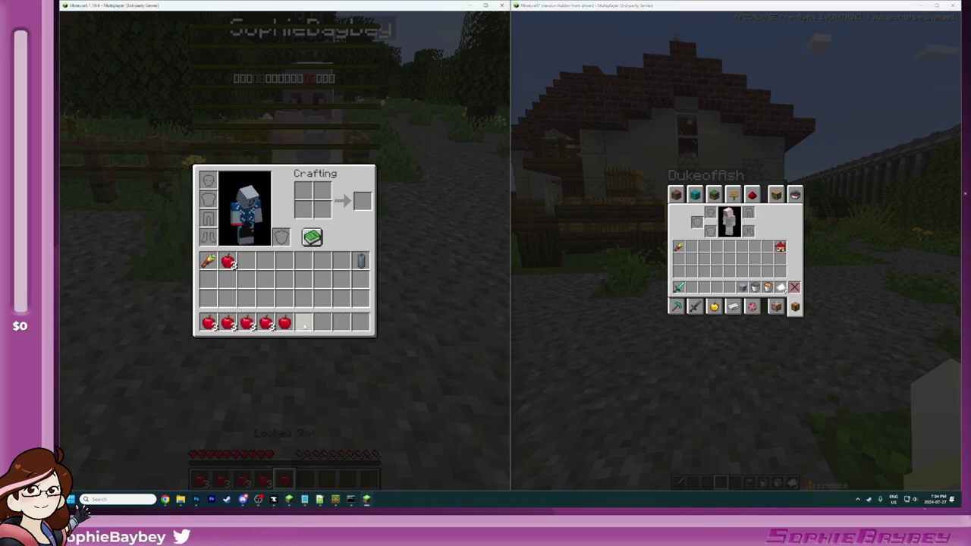
{"action": "key", "text": "e"}
{"action": "key", "text": "e"}
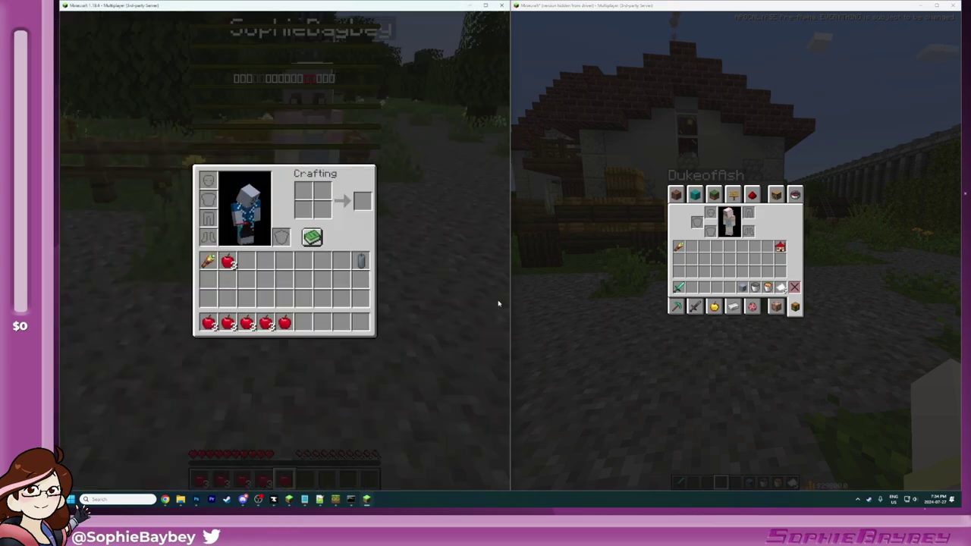
{"action": "left_click", "coordinate": [584, 311]}
{"action": "type", "text": "e"}
{"action": "type", "text": "/gamemode"}
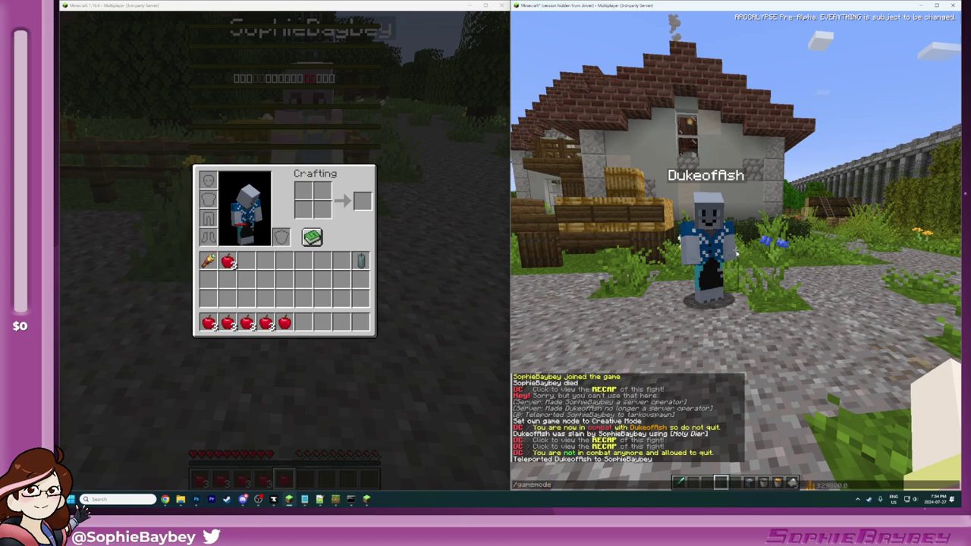
{"action": "type", "text": " du"}
{"action": "key", "text": "BackSpace"}
{"action": "key", "text": "BackSpace"}
{"action": "key", "text": "BackSpace"}
{"action": "key", "text": "BackSpace"}
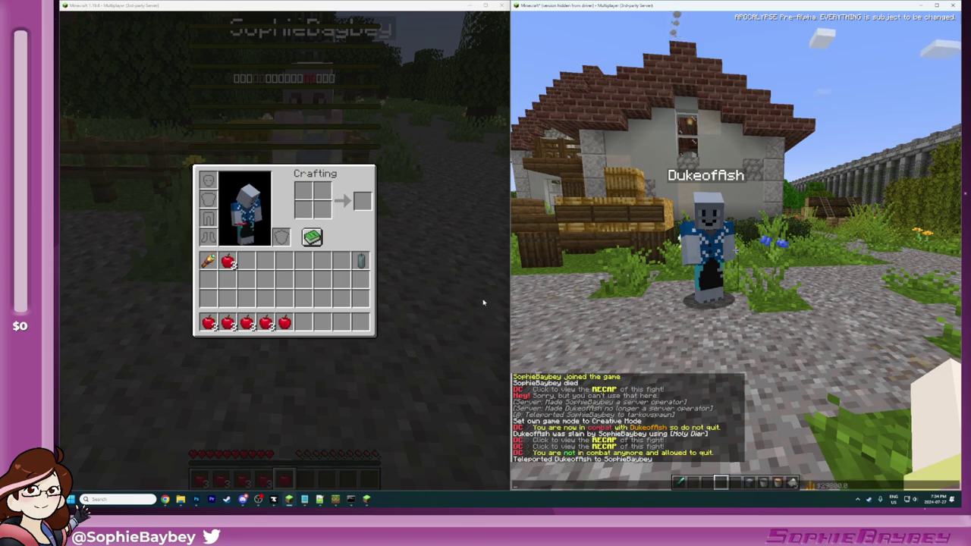
{"action": "type", "text": "/"}
{"action": "key", "text": "BackSpace"}
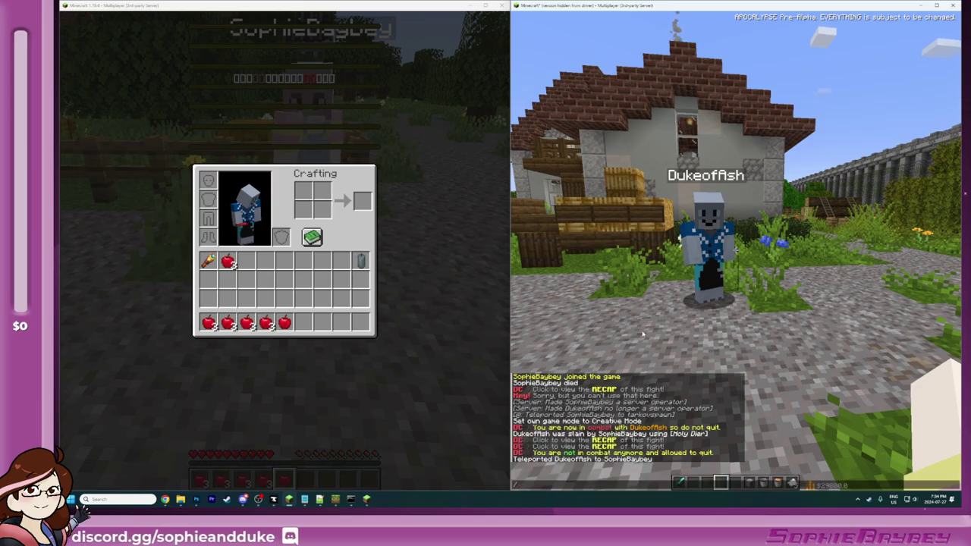
{"action": "key", "text": "Escape"}
Step: Equip the Holy Dier sword on the main player and kill the second player again
{"action": "key", "text": "1"}
{"action": "key", "text": "d"}
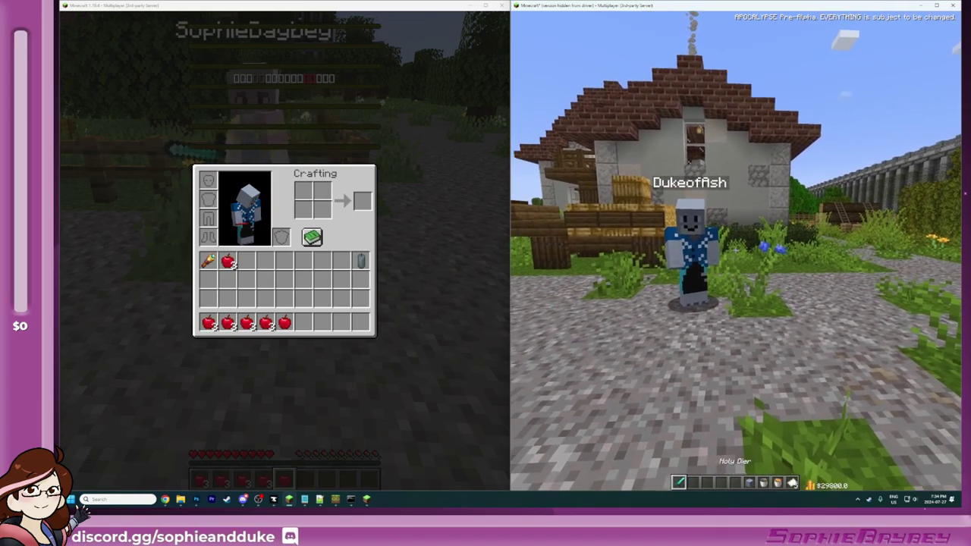
{"action": "key", "text": "a"}
{"action": "key", "text": "w"}
{"action": "left_click", "coordinate": [734, 249]}
{"action": "key", "text": "4"}
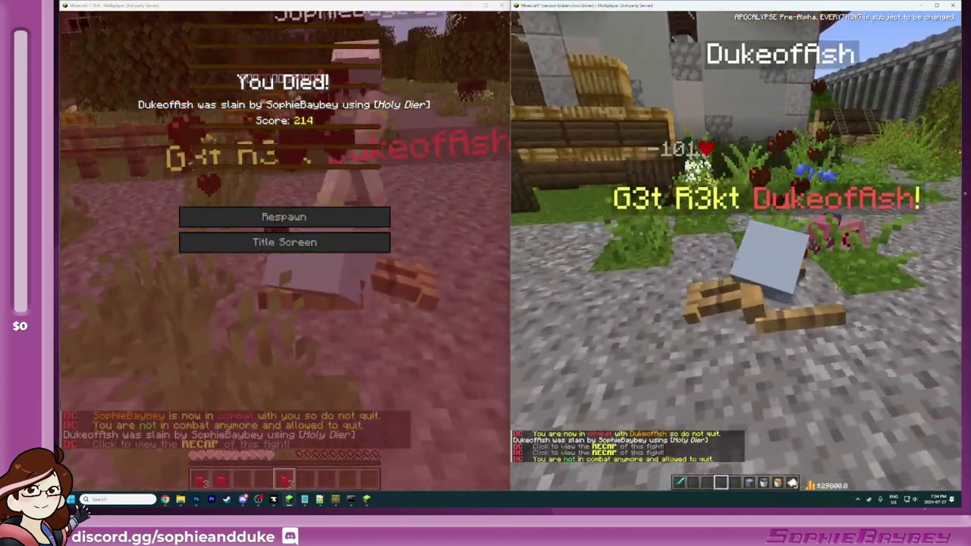
Step: Check the new grave and the main player's inventory, and respawn the second player to examine their items
{"action": "right_click", "coordinate": [735, 249]}
{"action": "key", "text": "Escape"}
{"action": "key", "text": "e"}
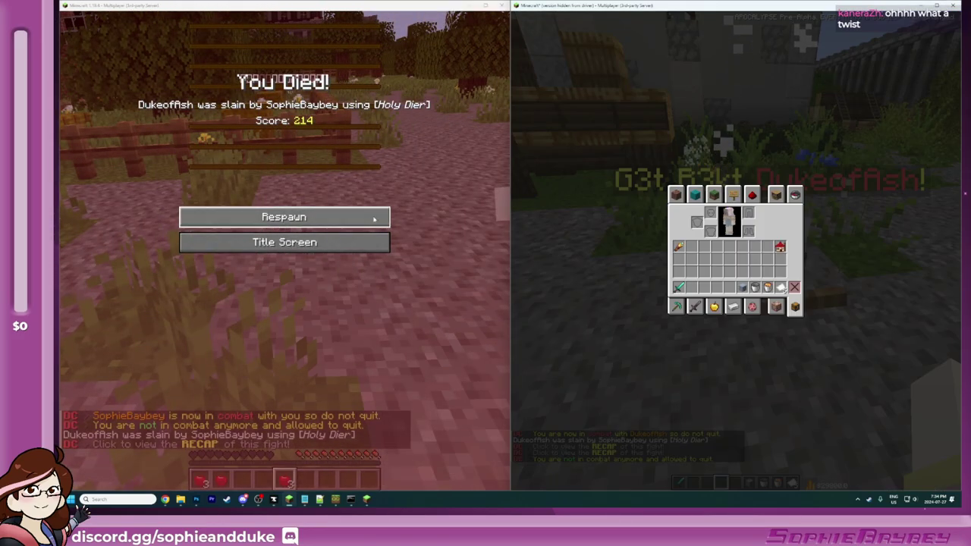
{"action": "left_click", "coordinate": [283, 217]}
{"action": "key", "text": "e"}
Step: Check the respawned second player's inventory and teleport them to the main player with /tp
{"action": "left_click", "coordinate": [607, 250]}
{"action": "type", "text": "e"}
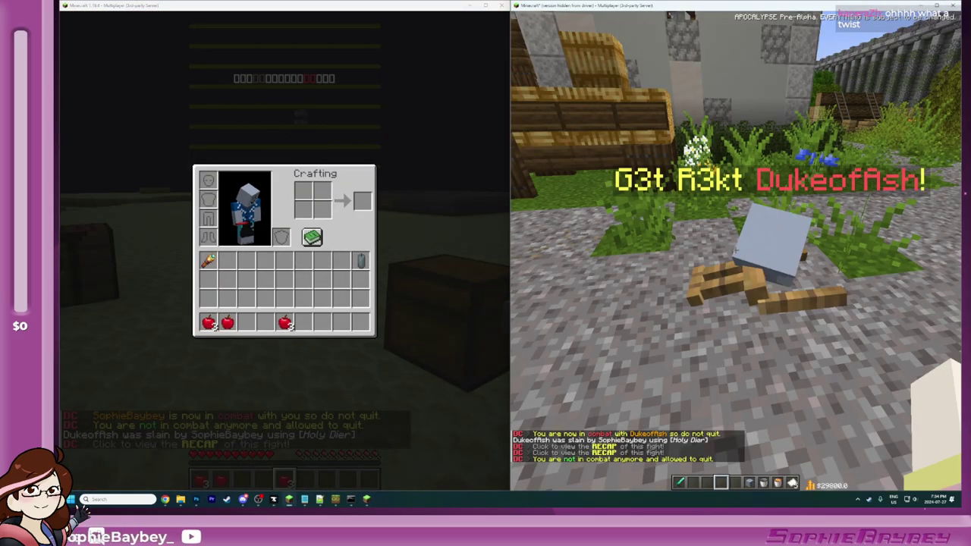
{"action": "type", "text": "/tp DukeofAsh s"}
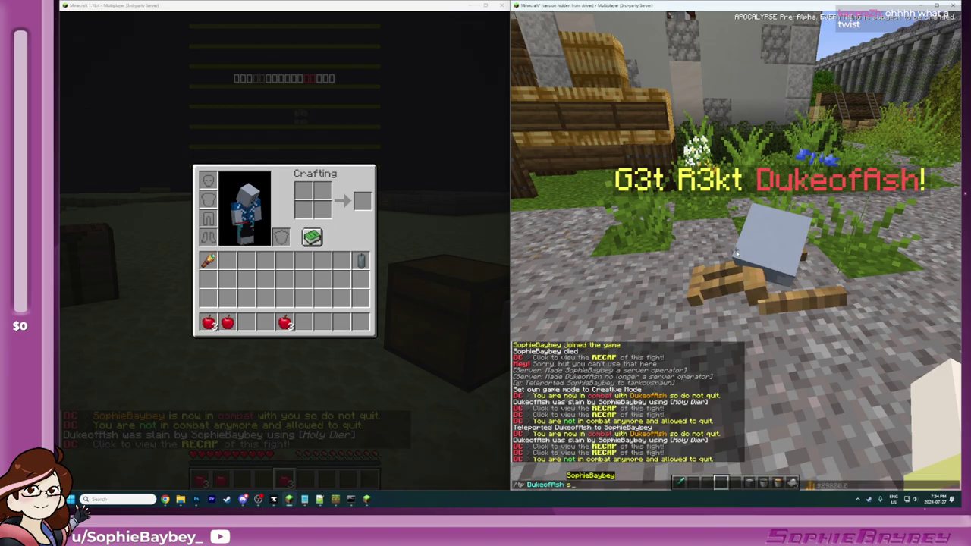
{"action": "type", "text": "tp Dukeoffish s"}
{"action": "key", "text": "Tab"}
{"action": "key", "text": "Return"}
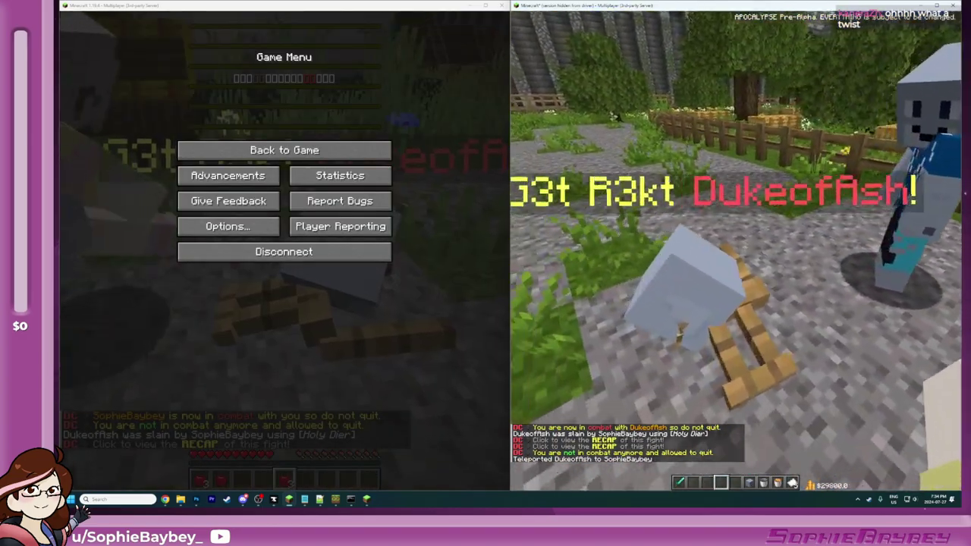
Step: Open the second player's grave beside the path, inspect its contents and loot the remaining item
{"action": "right_click", "coordinate": [735, 250]}
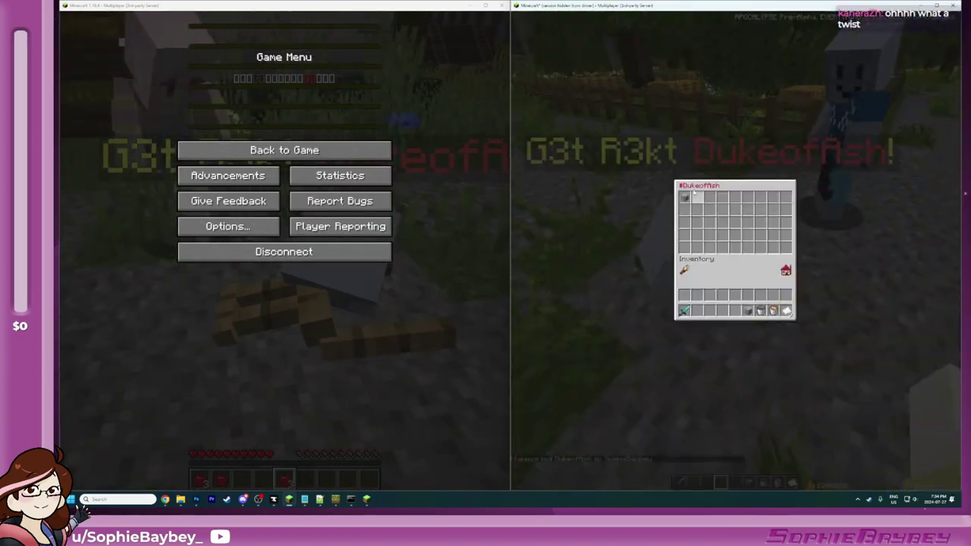
{"action": "key", "text": "Escape"}
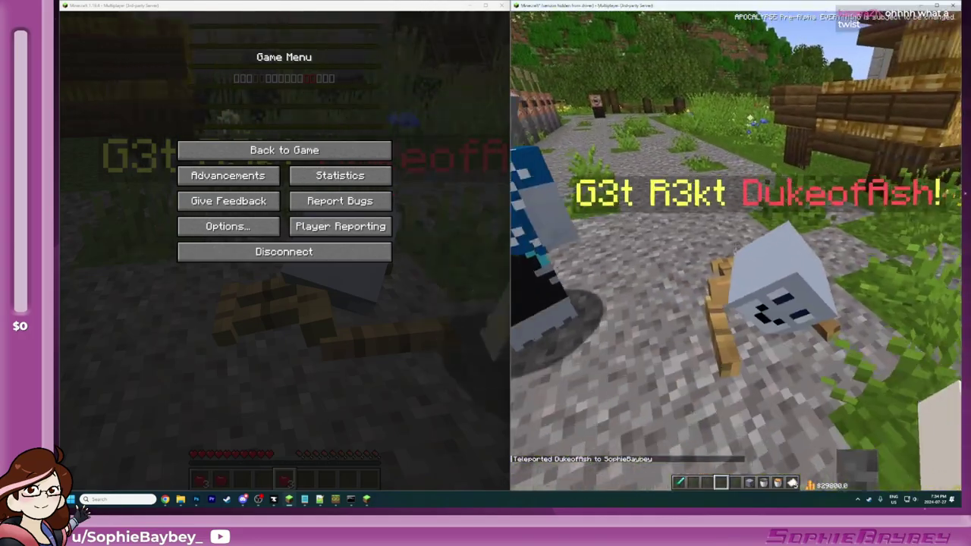
{"action": "right_click", "coordinate": [735, 251]}
{"action": "key", "text": "Escape"}
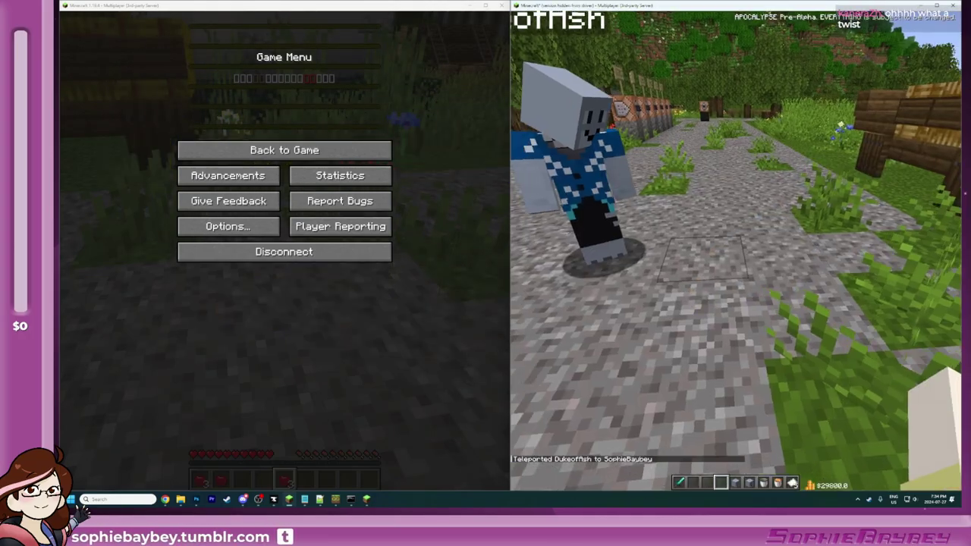
Step: Position the main player facing the second player with the Holy Dier sword selected
{"action": "key", "text": "w"}
{"action": "scroll", "coordinate": [736, 251], "scroll_direction": "up", "scroll_amount": 3}
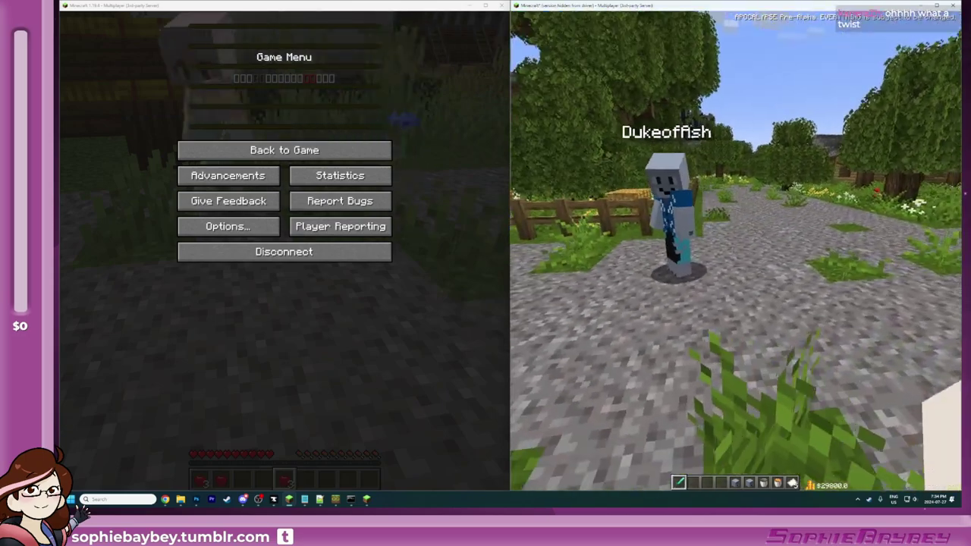
{"action": "key", "text": "a"}
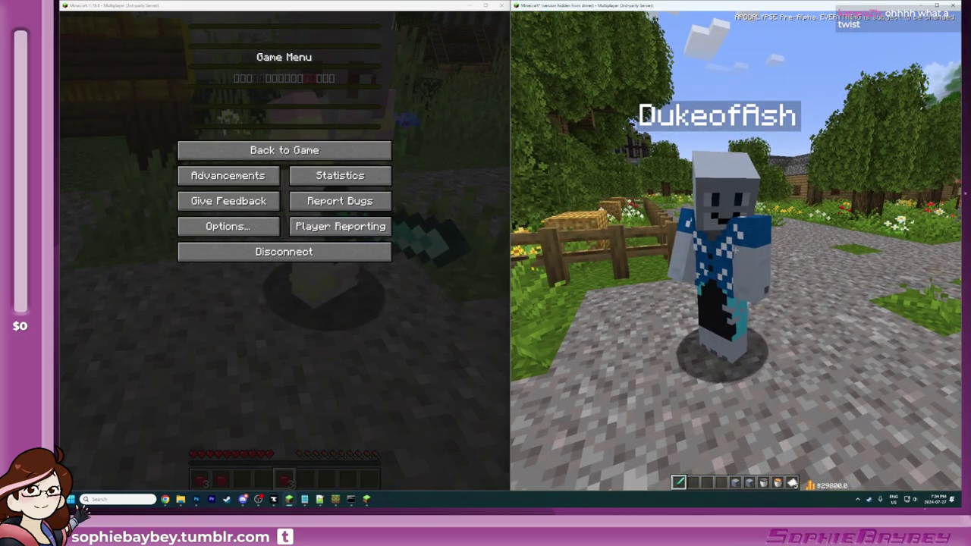
{"action": "key", "text": "4"}
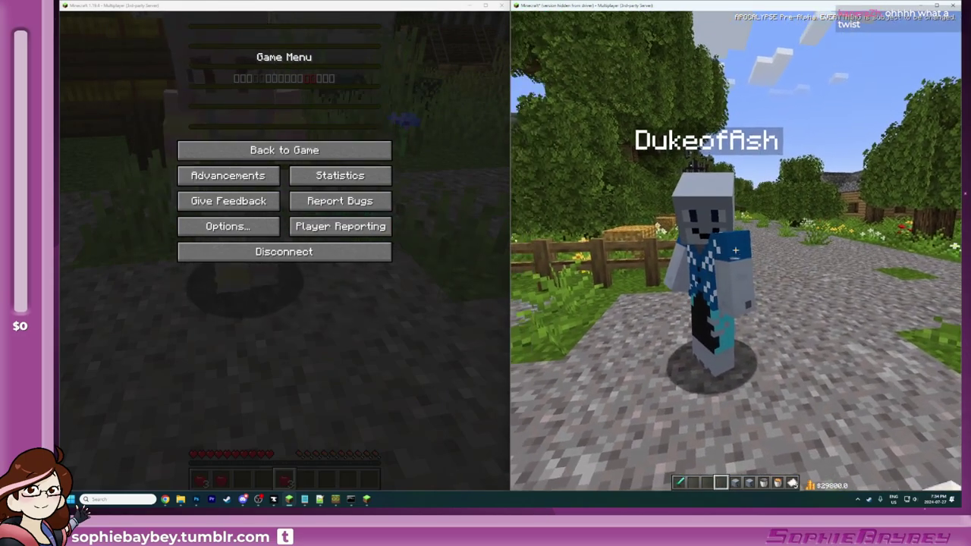
{"action": "key", "text": "2"}
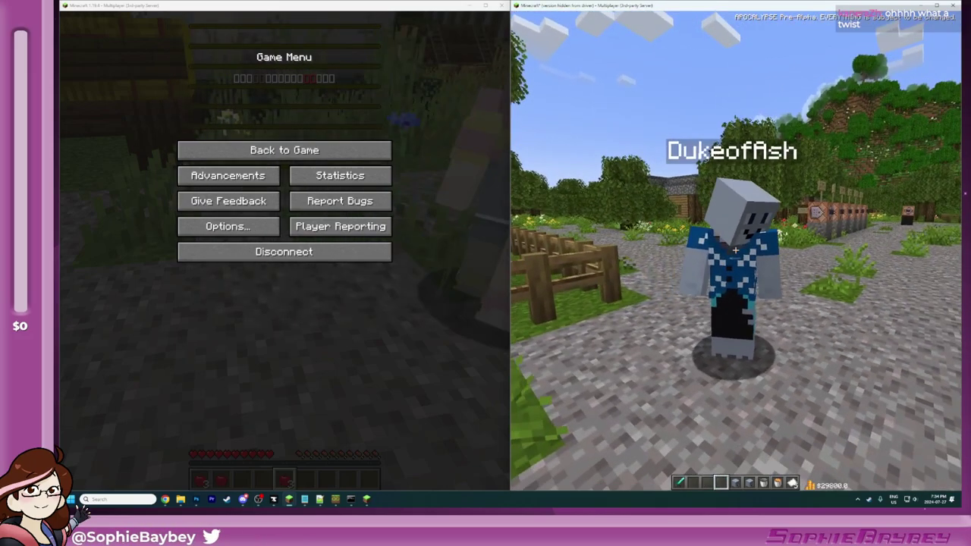
{"action": "key", "text": "1"}
{"action": "key", "text": "w"}
{"action": "key", "text": "s"}
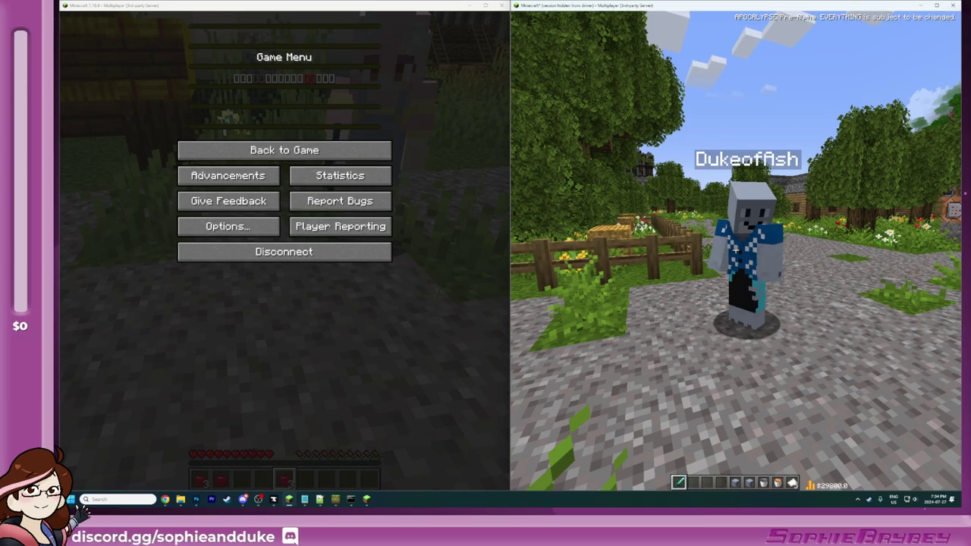
Step: Open the DeluxeCombat settings with /dc menu and set the combat-log punishment NPC's entity type to CHICKEN
{"action": "type", "text": "/dc"}
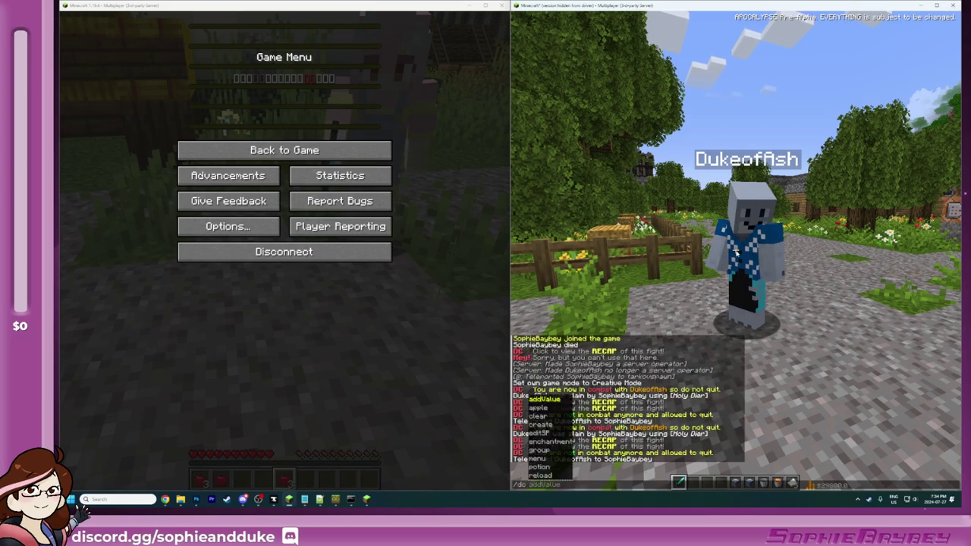
{"action": "type", "text": " menu"}
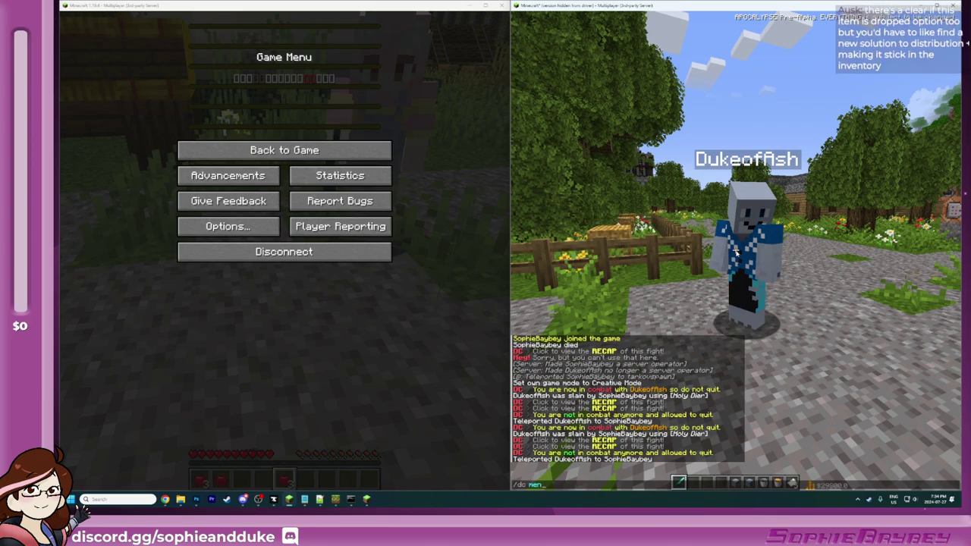
{"action": "key", "text": "Return"}
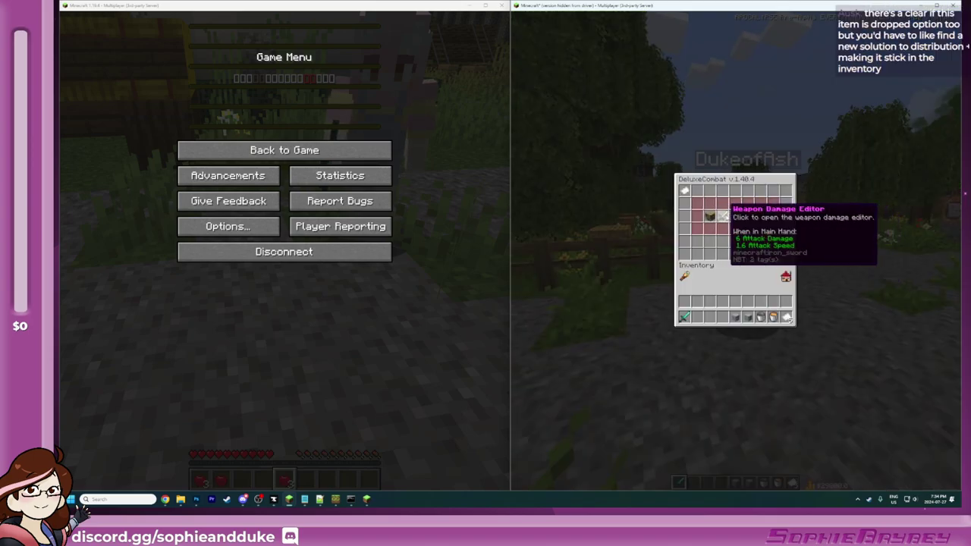
{"action": "left_click", "coordinate": [721, 214]}
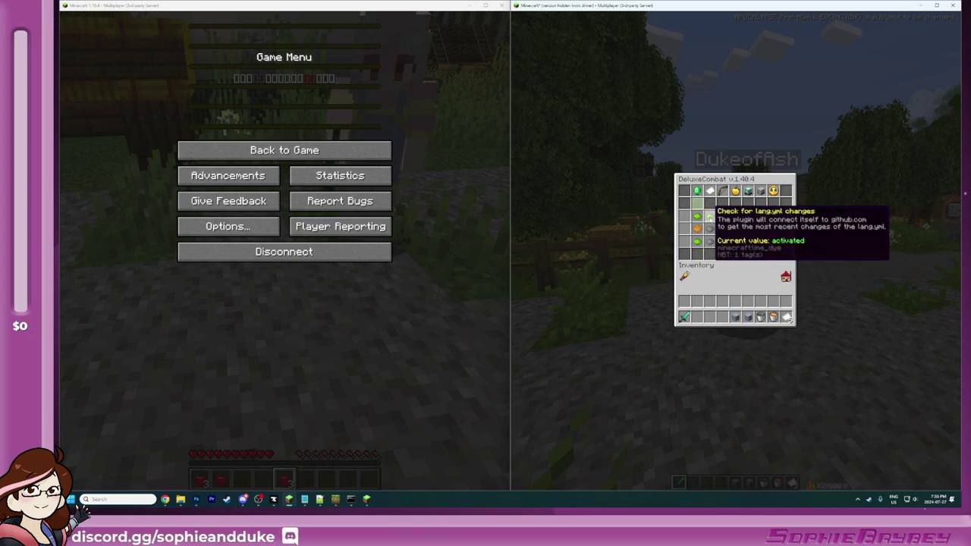
{"action": "left_click", "coordinate": [733, 191]}
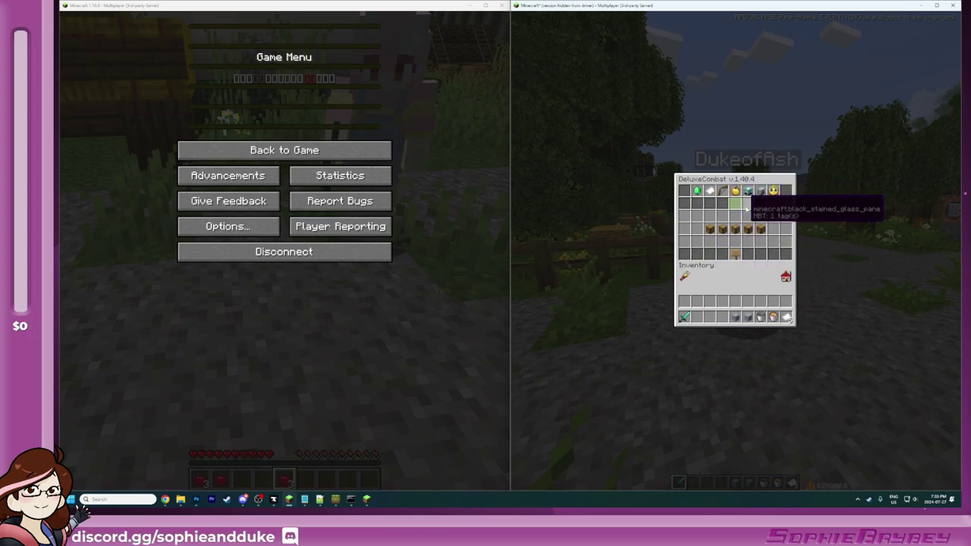
{"action": "left_click", "coordinate": [760, 229]}
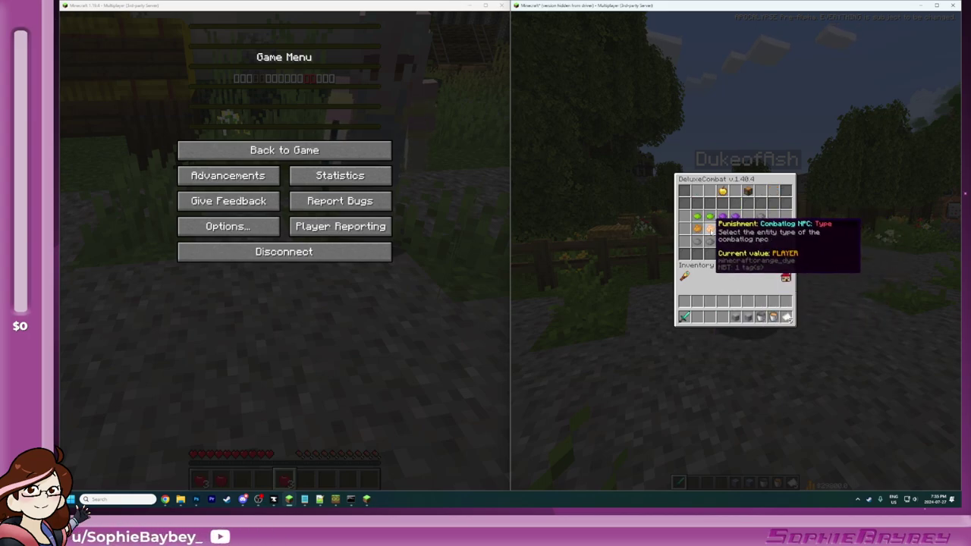
{"action": "left_click", "coordinate": [709, 229]}
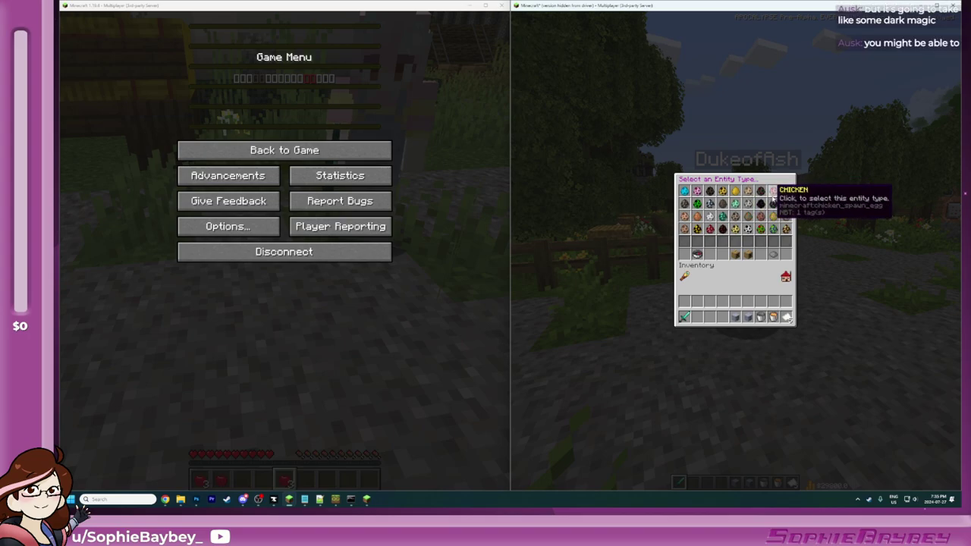
{"action": "left_click", "coordinate": [772, 197]}
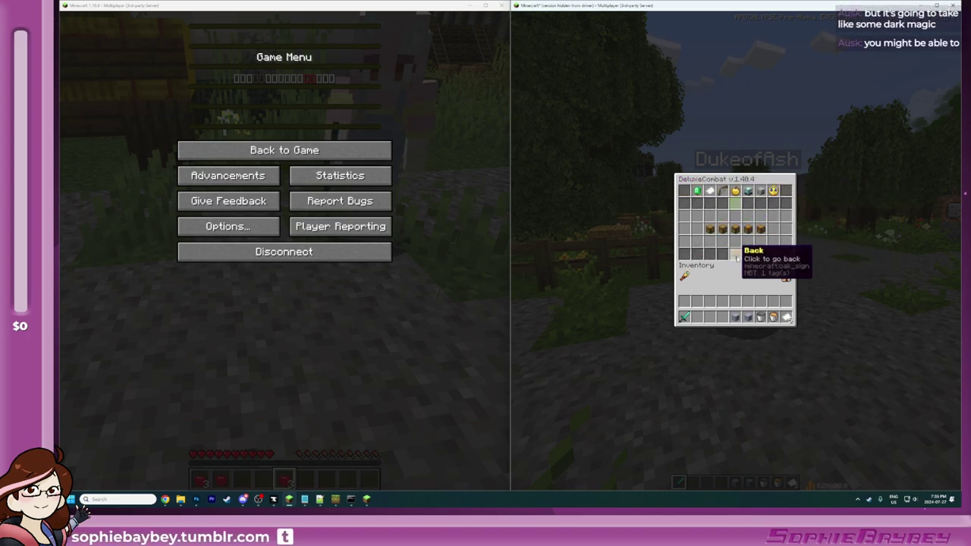
{"action": "key", "text": "Escape"}
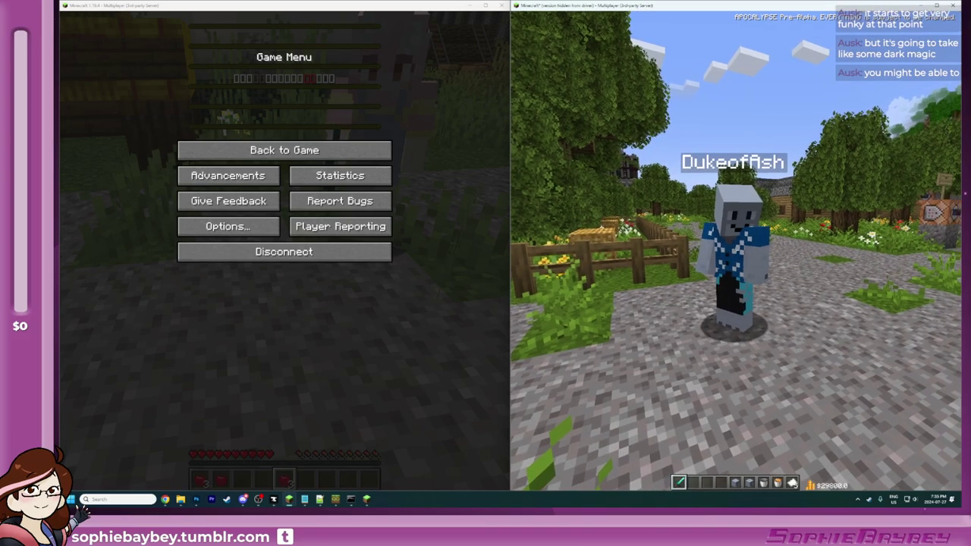
Step: Hit the second player bare-handed to start combat and disconnect them from the server while combat is active
{"action": "scroll", "coordinate": [735, 250], "scroll_direction": "down", "scroll_amount": 1}
{"action": "key", "text": "e"}
{"action": "key", "text": "e"}
{"action": "key", "text": "e"}
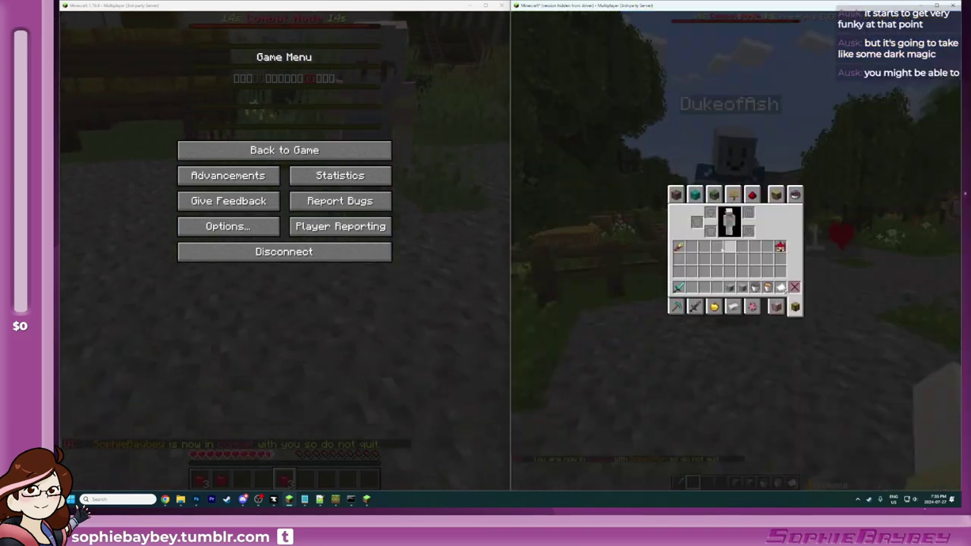
{"action": "left_click", "coordinate": [345, 254]}
{"action": "left_click", "coordinate": [592, 258]}
{"action": "key", "text": "e"}
{"action": "key", "text": "w"}
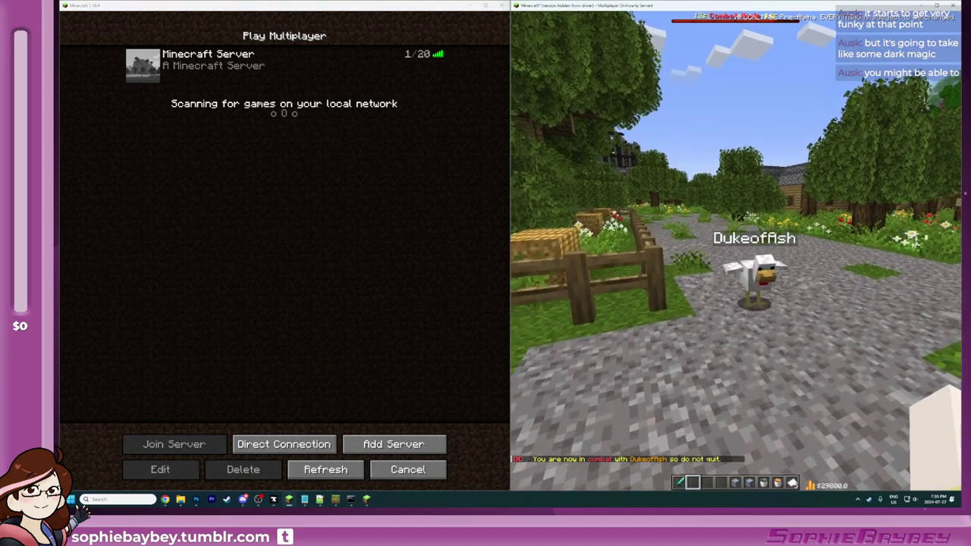
Step: Kill the combat-log chicken with the Holy Dier sword and check the main player's inventory for its items
{"action": "scroll", "coordinate": [735, 251], "scroll_direction": "up", "scroll_amount": 1}
{"action": "left_click", "coordinate": [735, 251]}
{"action": "key", "text": "s"}
{"action": "key", "text": "e"}
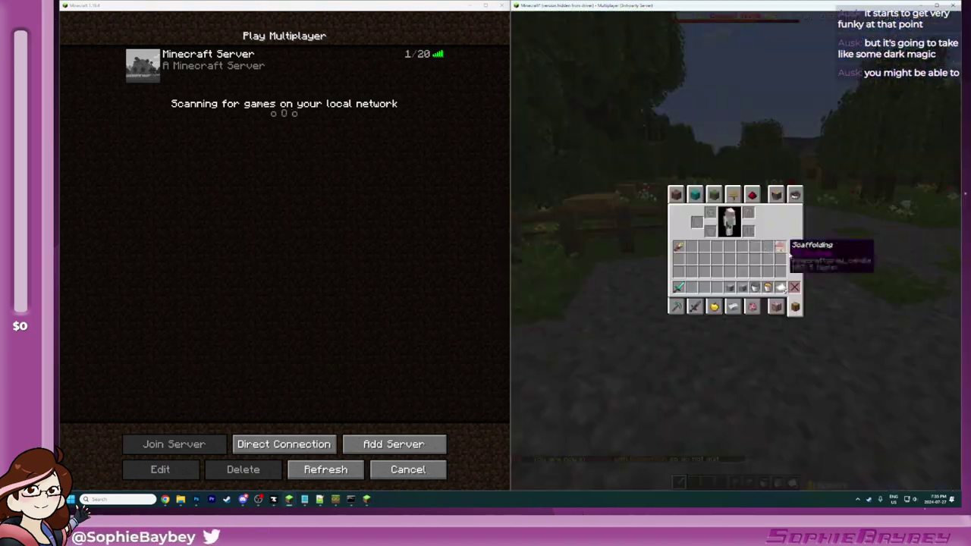
{"action": "key", "text": "e"}
Step: Pour lava over the items dropped on the path and scoop the lava back up
{"action": "scroll", "coordinate": [735, 251], "scroll_direction": "down", "scroll_amount": 5}
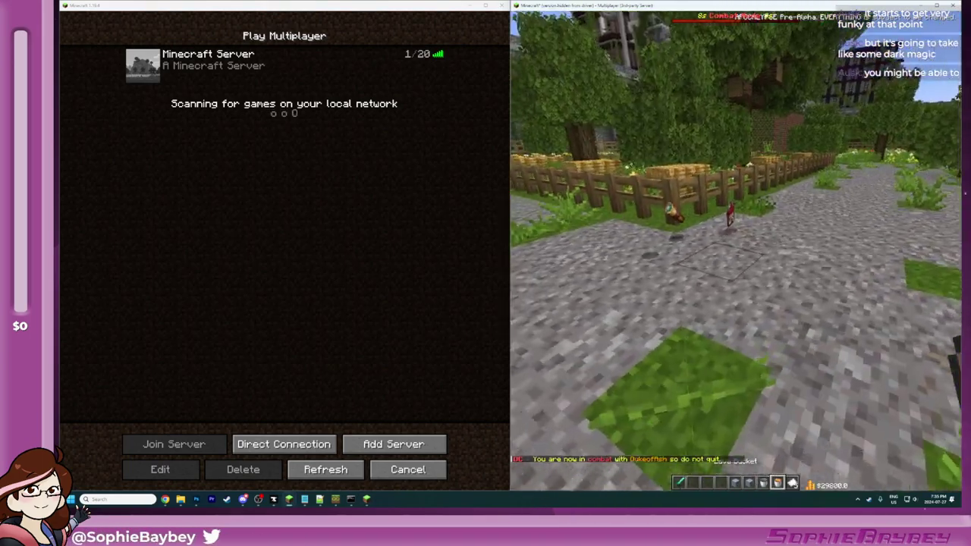
{"action": "key", "text": "7"}
{"action": "right_click", "coordinate": [734, 250]}
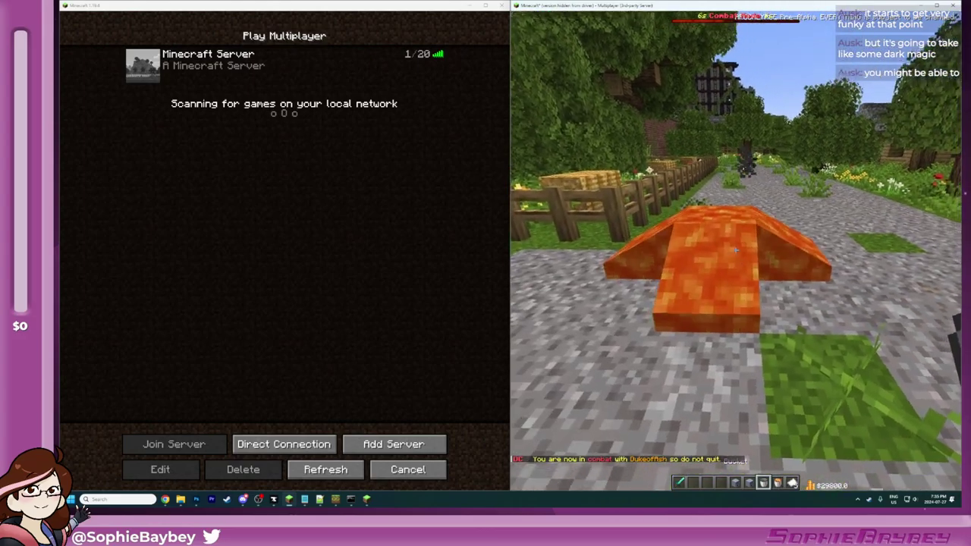
{"action": "right_click", "coordinate": [735, 249]}
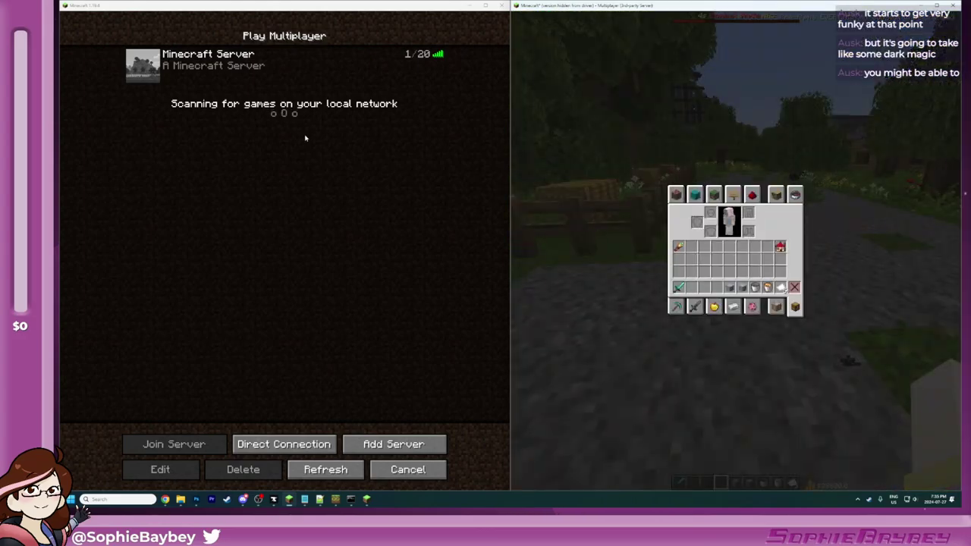
Step: Rejoin the server with the second player, respawn them and check their inventory
{"action": "left_click", "coordinate": [153, 72]}
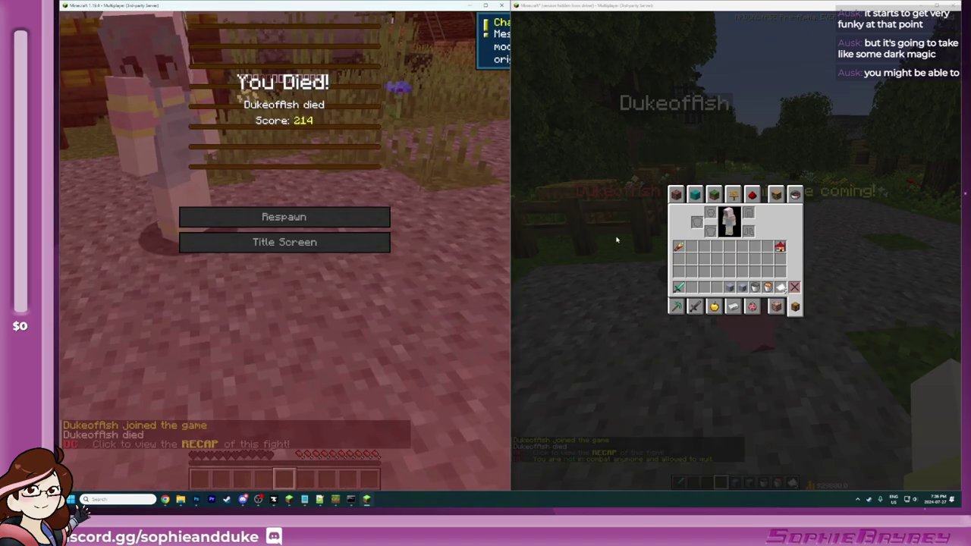
{"action": "left_click", "coordinate": [335, 215]}
{"action": "key", "text": "e"}
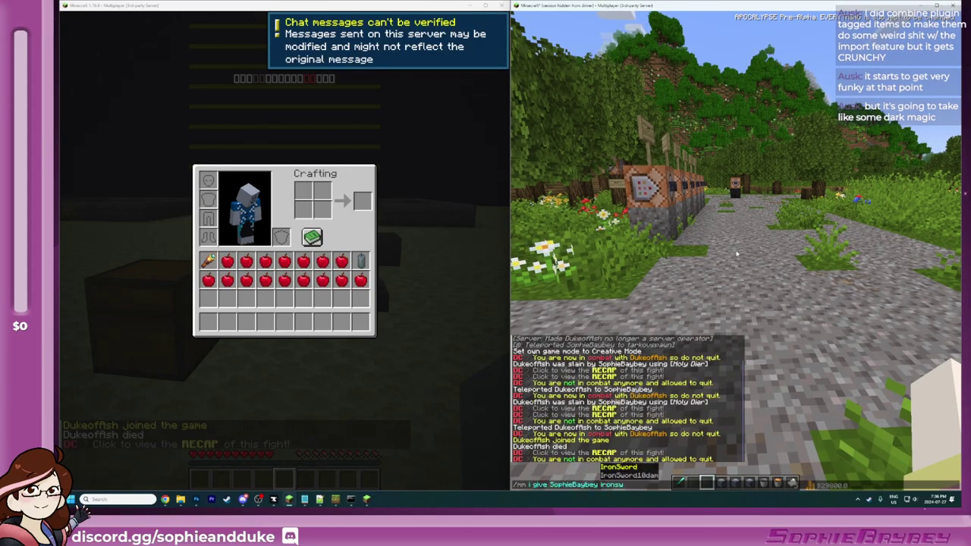
Step: Give the main player the MythicMobs IronSword and put it in the first hotbar slot in place of the Holy Dier sword
{"action": "key", "text": "Tab"}
{"action": "key", "text": "Return"}
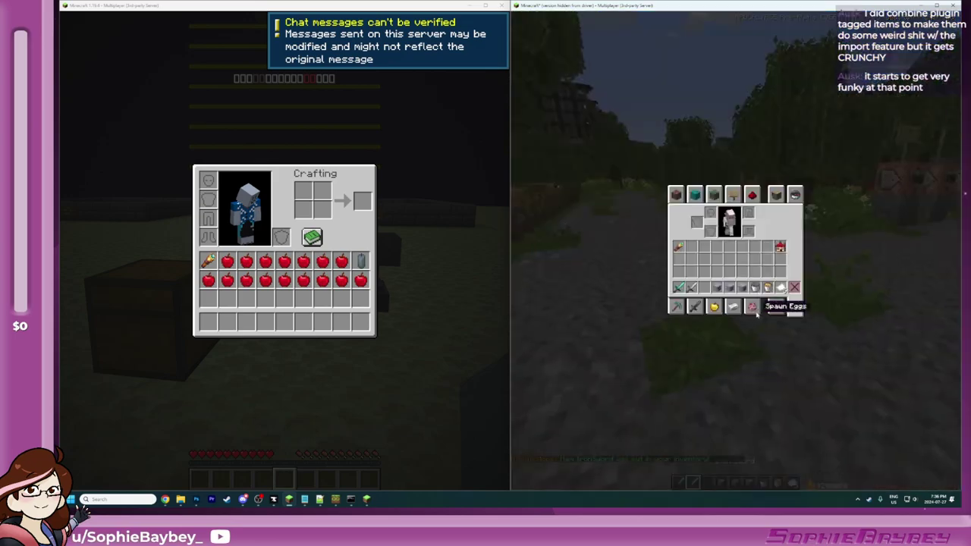
{"action": "left_click", "coordinate": [679, 289]}
{"action": "left_click", "coordinate": [680, 272]}
{"action": "left_click", "coordinate": [690, 288]}
{"action": "left_click", "coordinate": [680, 288]}
{"action": "key", "text": "e"}
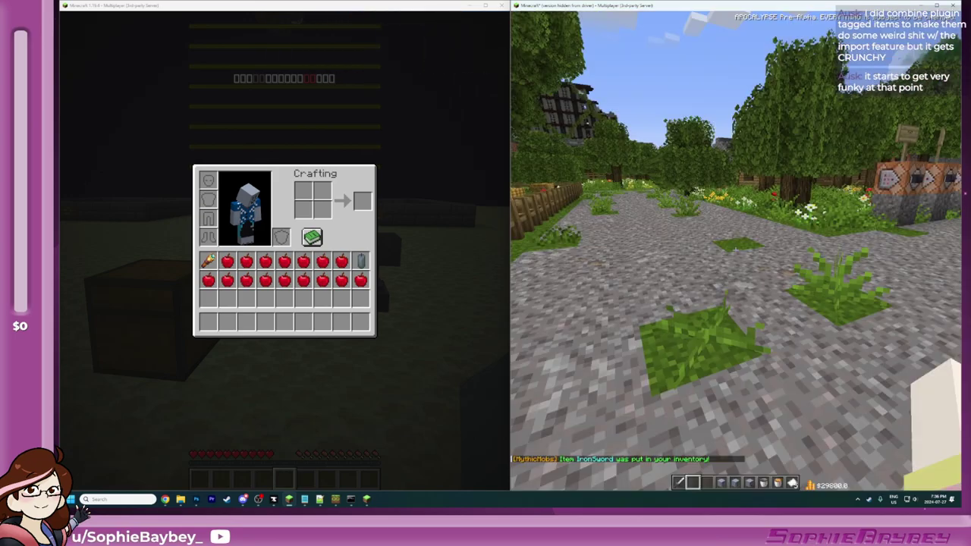
{"action": "key", "text": "1"}
{"action": "type", "text": "e"}
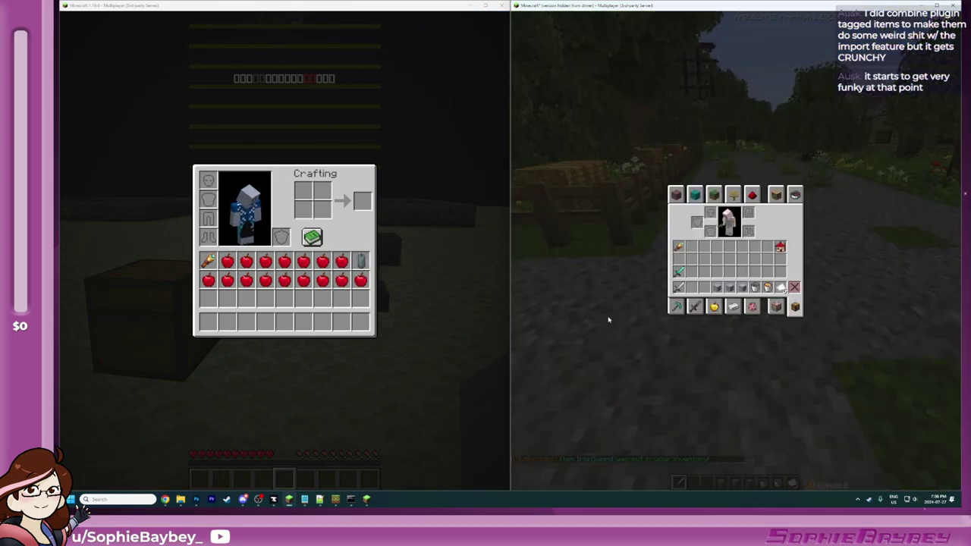
Step: Teleport the second player to the main player with /tp, and hit them so they can be disconnected during combat
{"action": "type", "text": "e/do menu"}
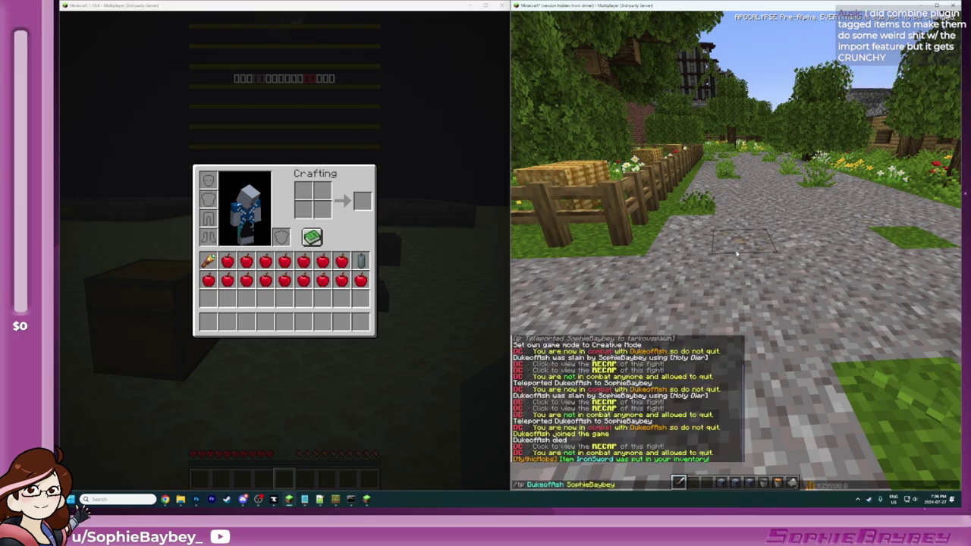
{"action": "key", "text": "Return"}
{"action": "key", "text": "s"}
{"action": "key", "text": "2"}
{"action": "left_click", "coordinate": [735, 253]}
{"action": "key", "text": "e"}
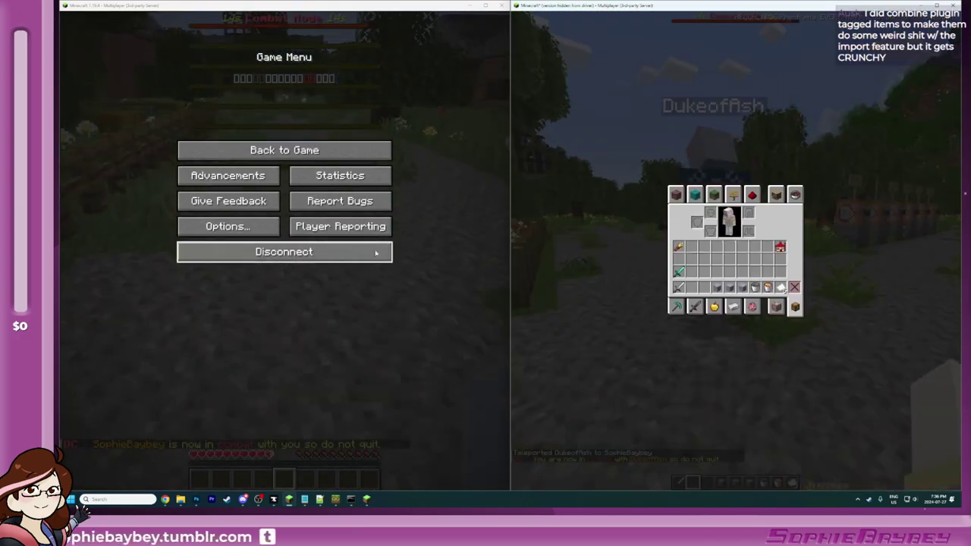
{"action": "left_click", "coordinate": [376, 252]}
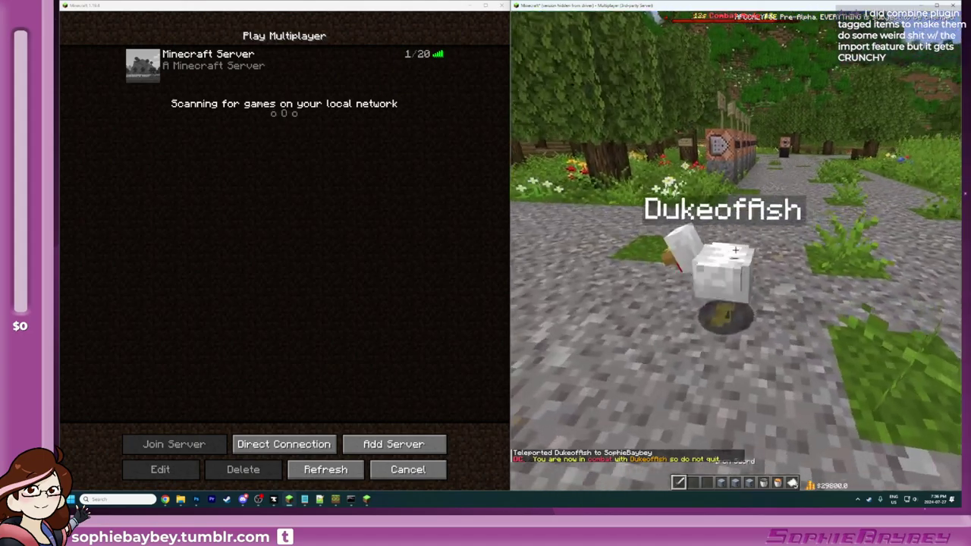
Step: Hit the chicken combat-log NPC, rejoin the server with the second player and check their inventory
{"action": "left_click", "coordinate": [736, 251]}
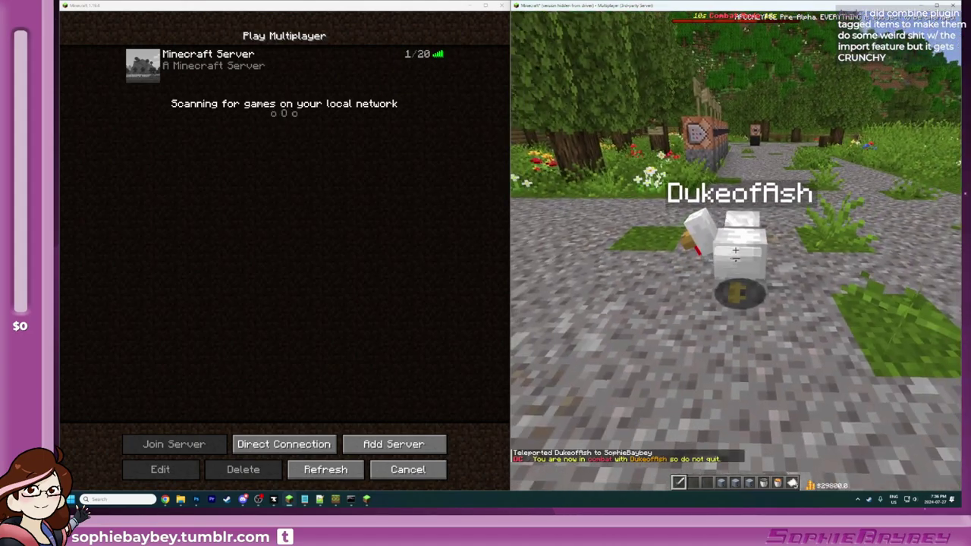
{"action": "key", "text": "e"}
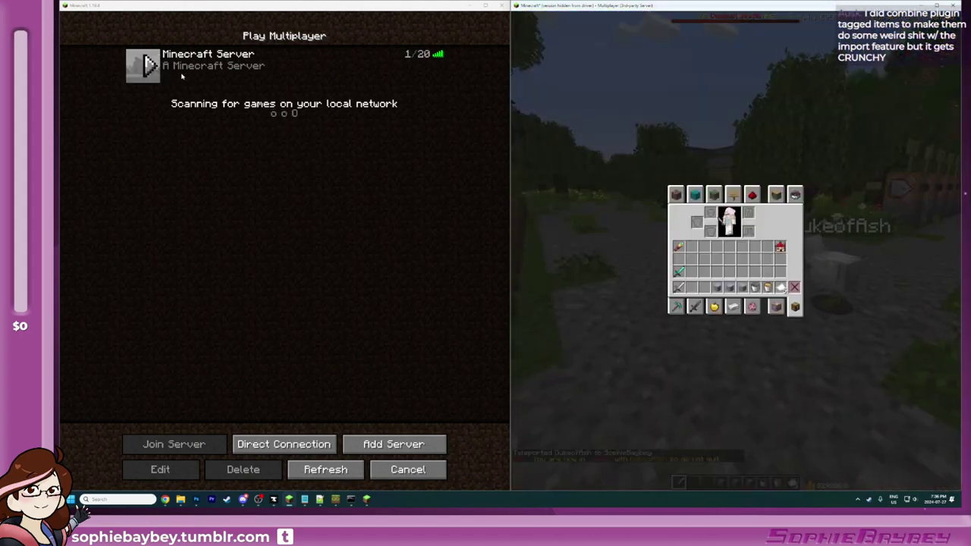
{"action": "double_click", "coordinate": [182, 75]}
{"action": "key", "text": "e"}
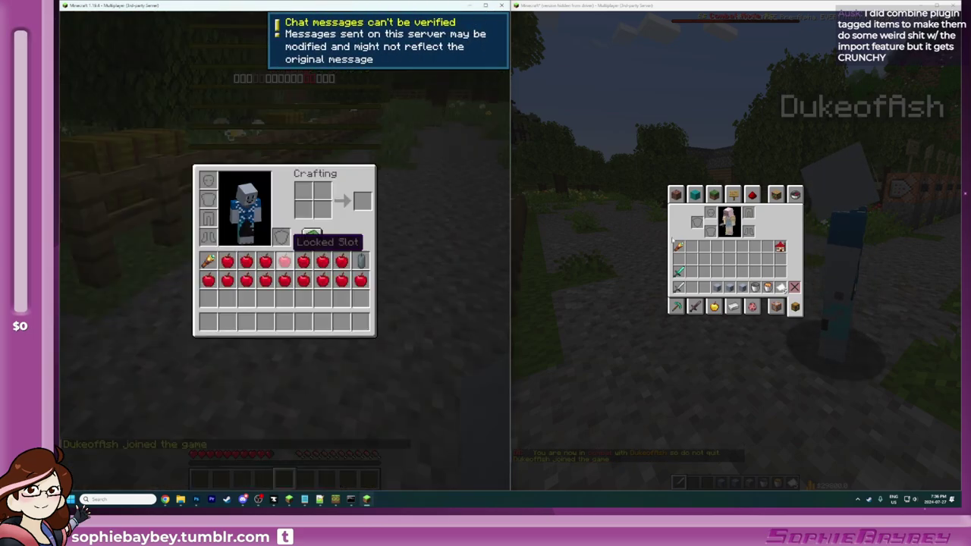
{"action": "key", "text": "e"}
{"action": "key", "text": "e"}
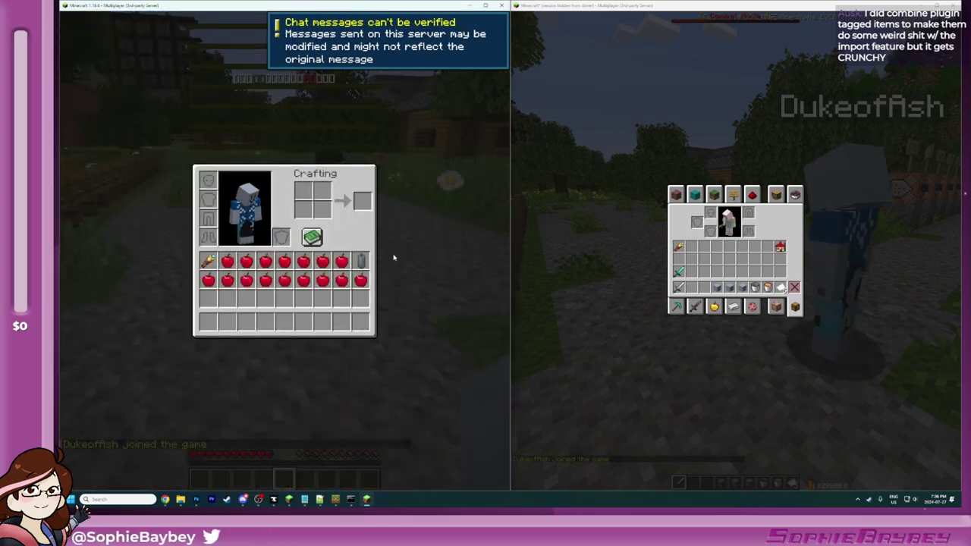
Step: Run /dc menu with the main player and open the Combatlog Punishment settings in the Combat category
{"action": "left_click", "coordinate": [587, 258]}
{"action": "key", "text": "e"}
{"action": "key", "text": "t"}
{"action": "key", "text": "Up"}
{"action": "key", "text": "Up"}
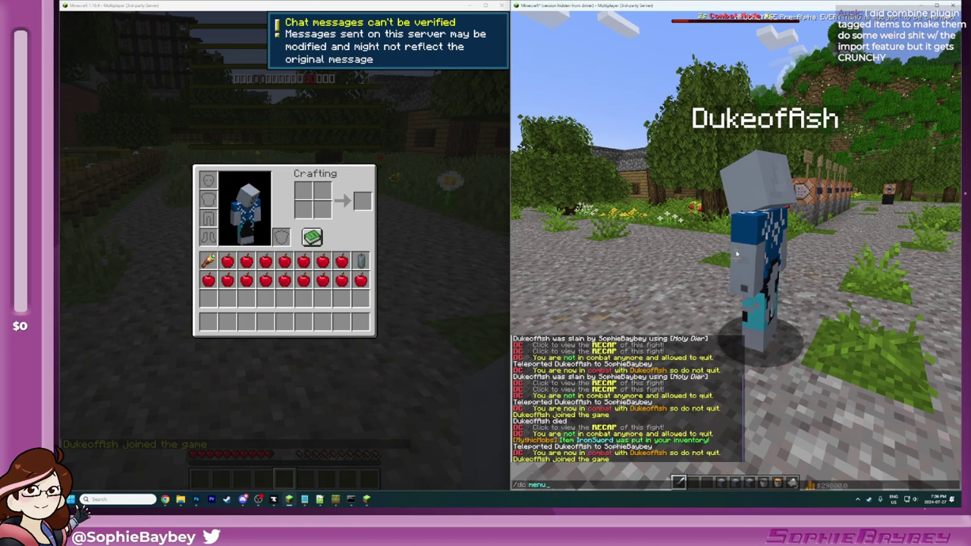
{"action": "key", "text": "Return"}
{"action": "left_click", "coordinate": [709, 217]}
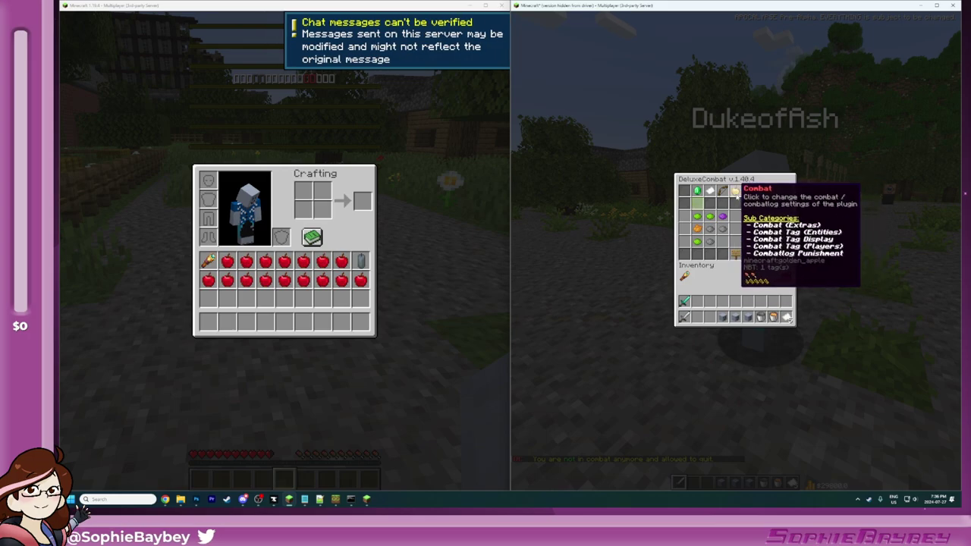
{"action": "left_click", "coordinate": [696, 190]}
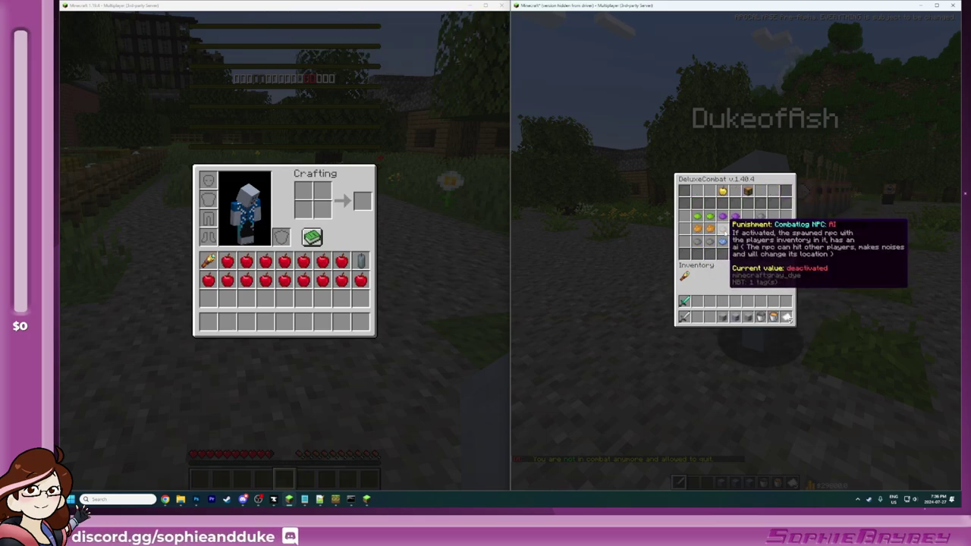
Step: Set the combat-log NPC's entity type to PLAYER and close the DeluxeCombat settings
{"action": "left_click", "coordinate": [720, 191]}
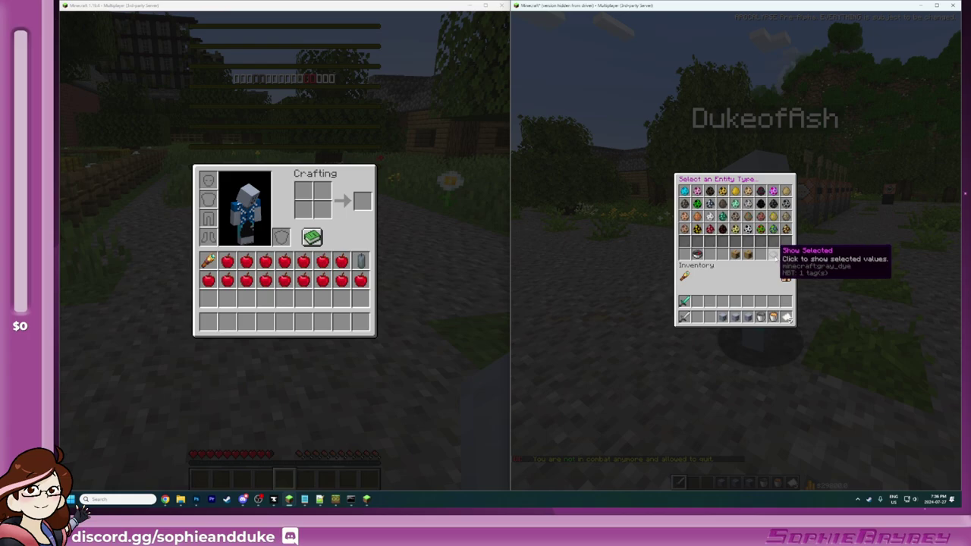
{"action": "left_click", "coordinate": [735, 254]}
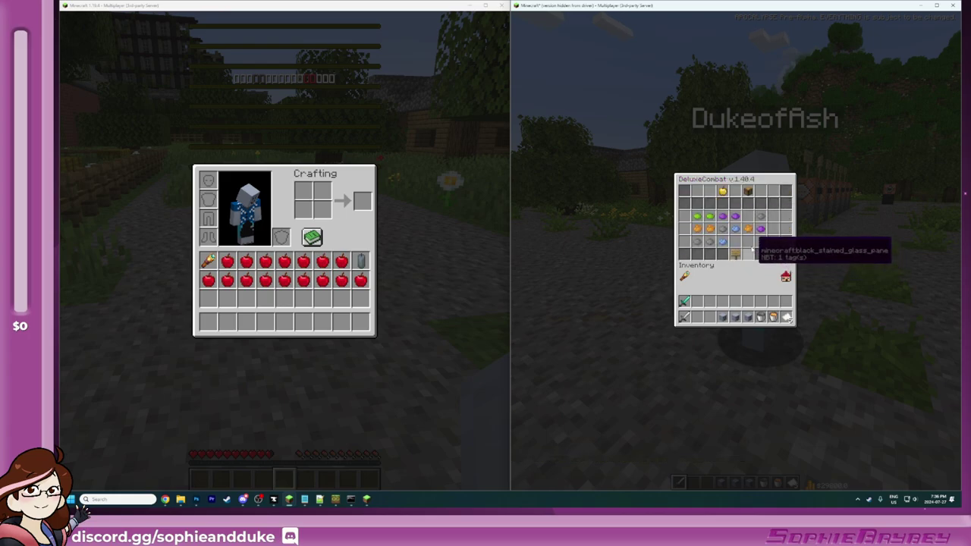
{"action": "left_click", "coordinate": [708, 230]}
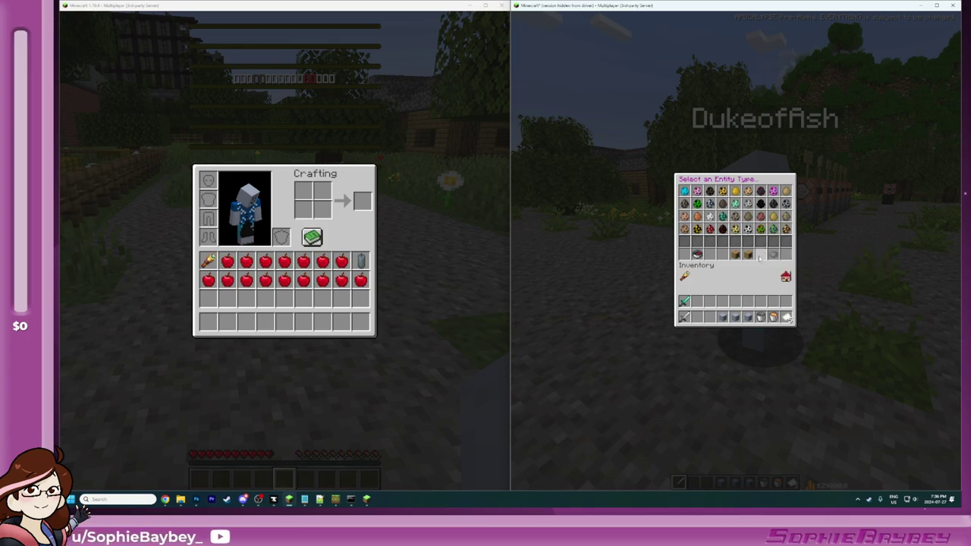
{"action": "left_click", "coordinate": [748, 255]}
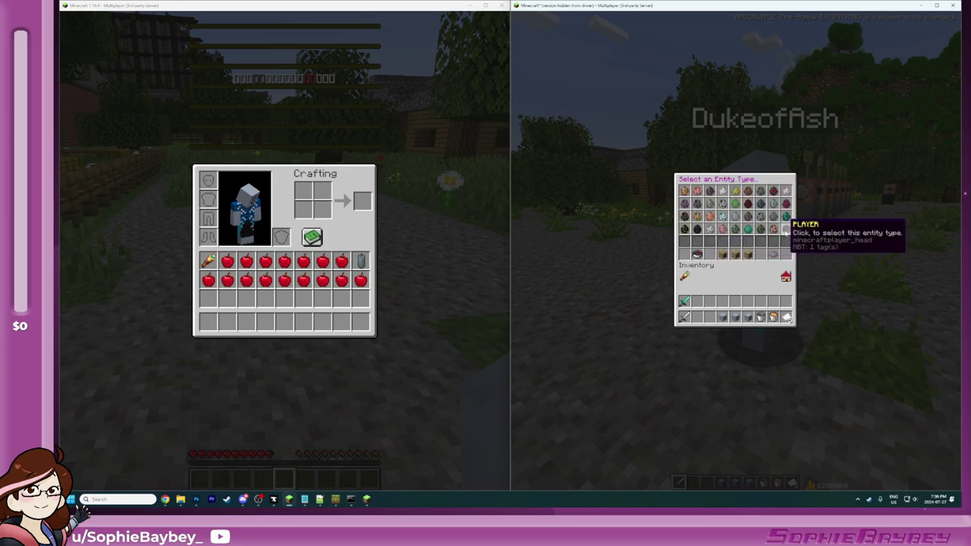
{"action": "left_click", "coordinate": [786, 229]}
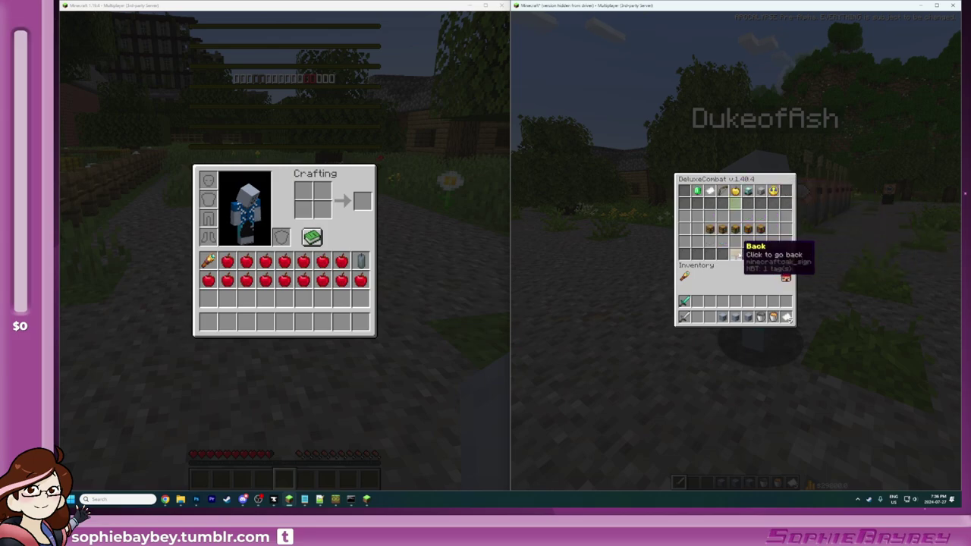
{"action": "key", "text": "Escape"}
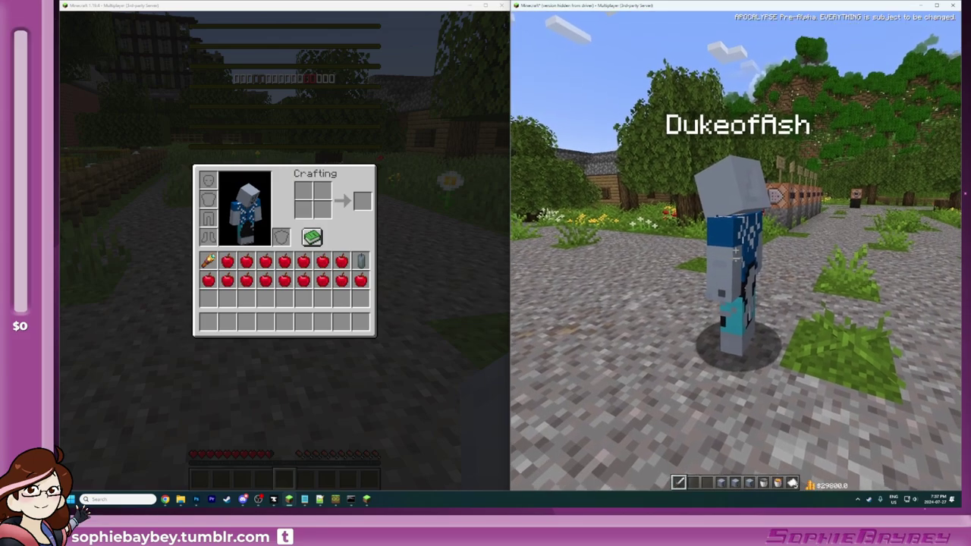
Step: Hit the second player to put them in combat, and disconnect them from the server
{"action": "key", "text": "e"}
{"action": "left_click", "coordinate": [455, 263]}
{"action": "key", "text": "Escape"}
{"action": "key", "text": "Escape"}
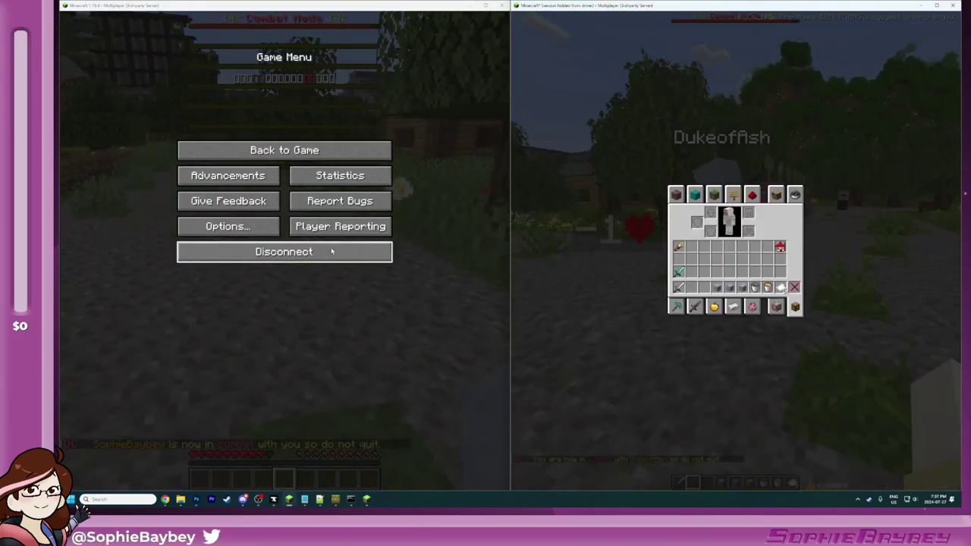
{"action": "left_click", "coordinate": [332, 251]}
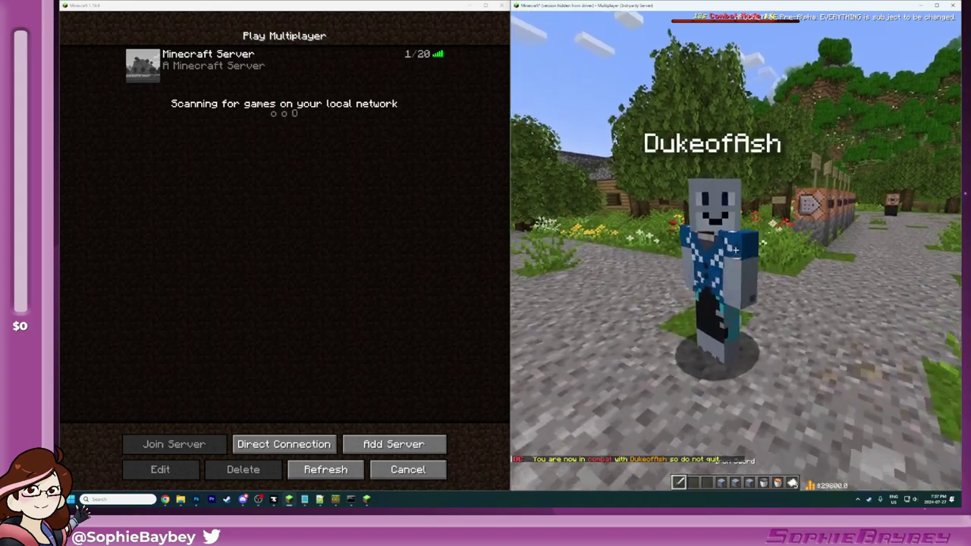
Step: Attack the player-shaped combat-log NPC with the main player in Survival mode, and rejoin the server with the second player
{"action": "left_click", "coordinate": [734, 250]}
{"action": "key", "text": "w"}
{"action": "key", "text": "s"}
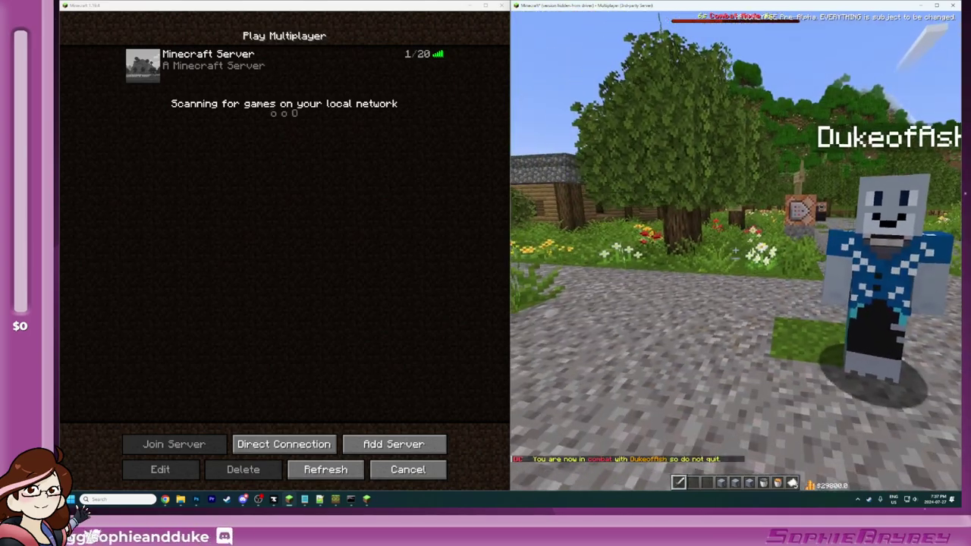
{"action": "type", "text": "/gamemode"}
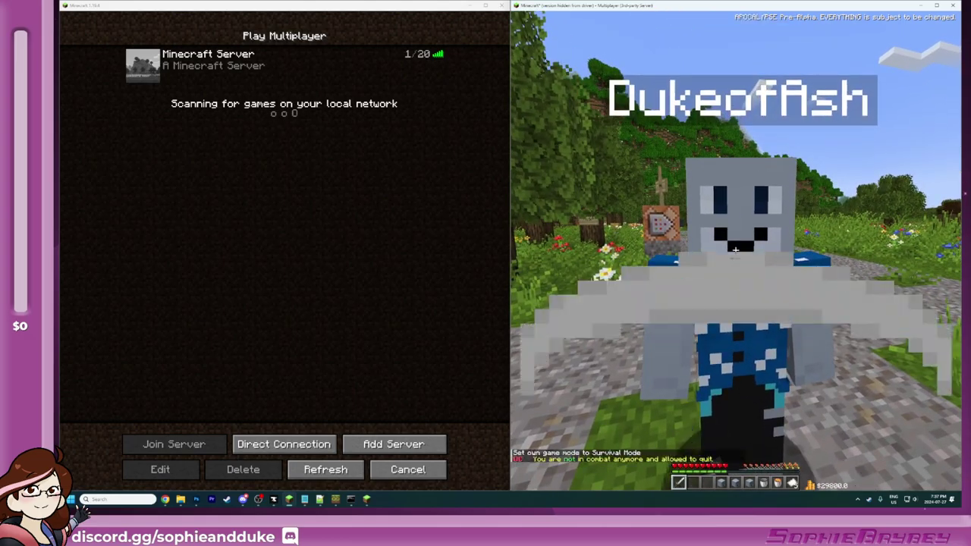
{"action": "key", "text": "e"}
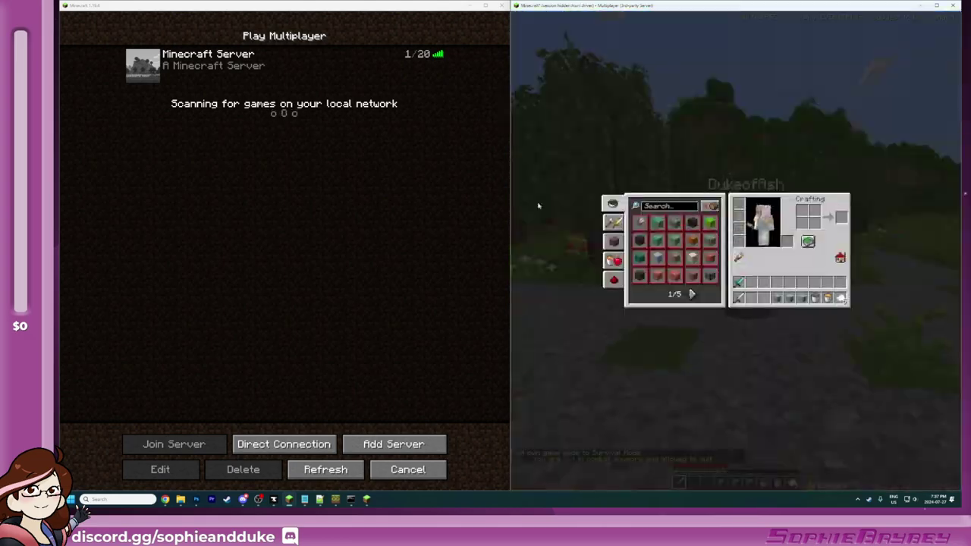
{"action": "left_click", "coordinate": [150, 64]}
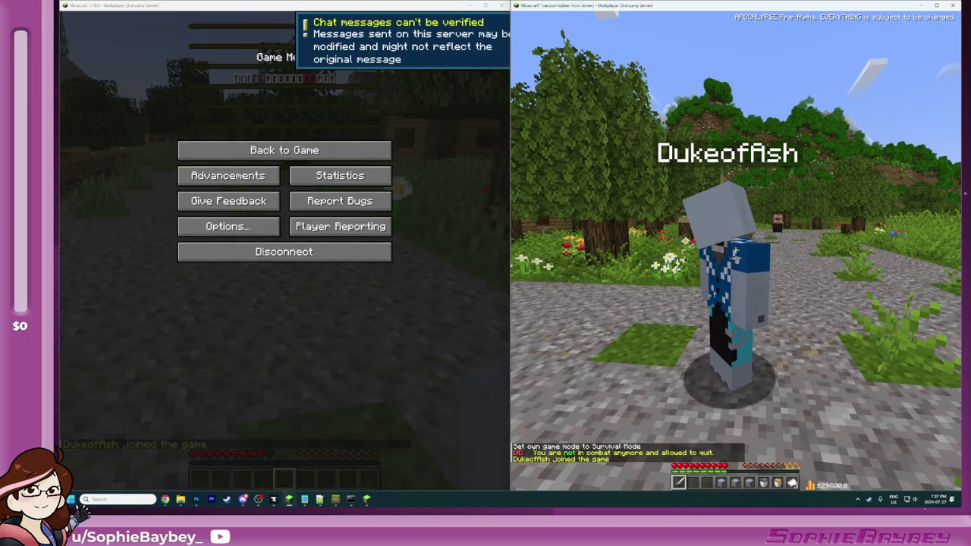
Step: Hit the second player bare-handed with the main player and disconnect the second player during combat
{"action": "key", "text": "w"}
{"action": "scroll", "coordinate": [735, 250], "scroll_direction": "down", "scroll_amount": 1}
{"action": "left_click", "coordinate": [735, 250]}
{"action": "key", "text": "e"}
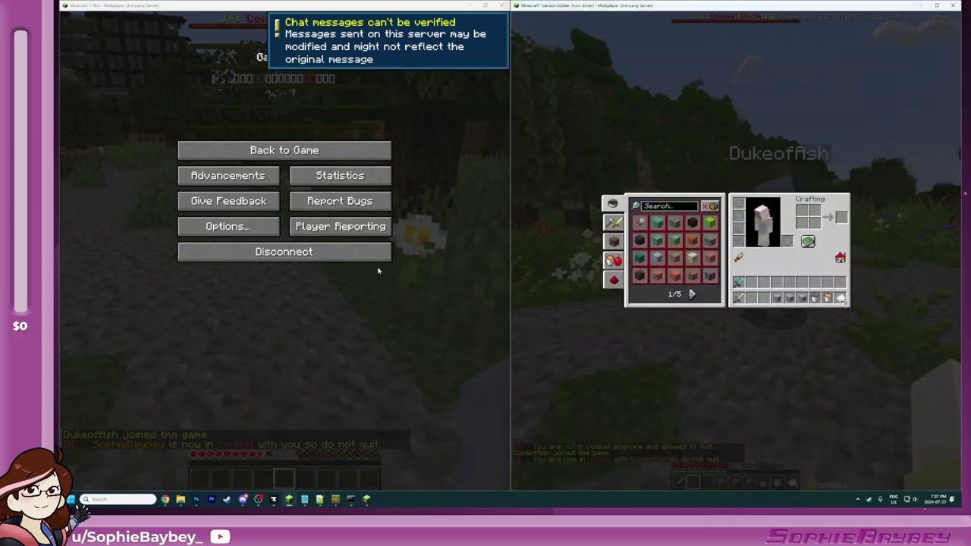
{"action": "left_click", "coordinate": [373, 255]}
{"action": "key", "text": "e"}
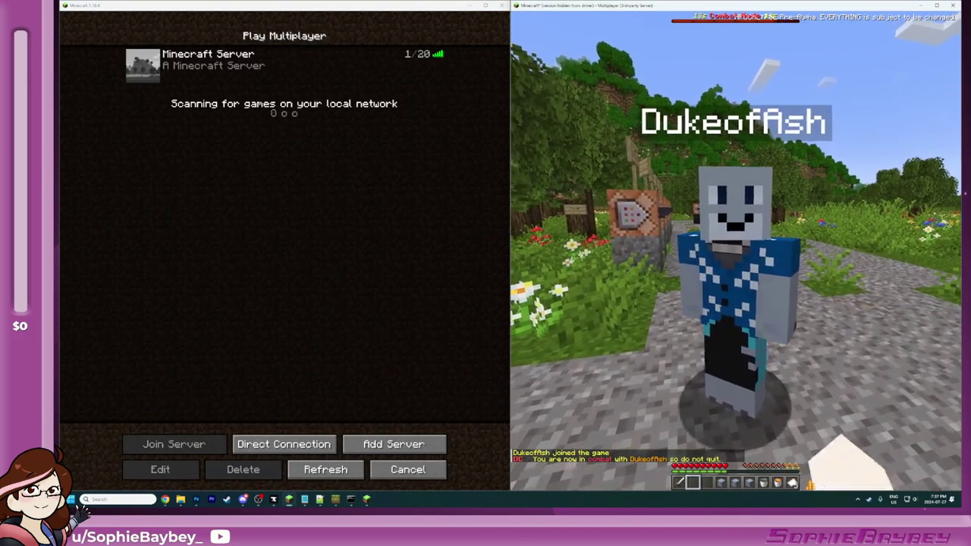
Step: Hit the combat-log NPC repeatedly bare-handed, then rejoin with the second player and check their inventory
{"action": "key", "text": "w"}
{"action": "left_click", "coordinate": [736, 250]}
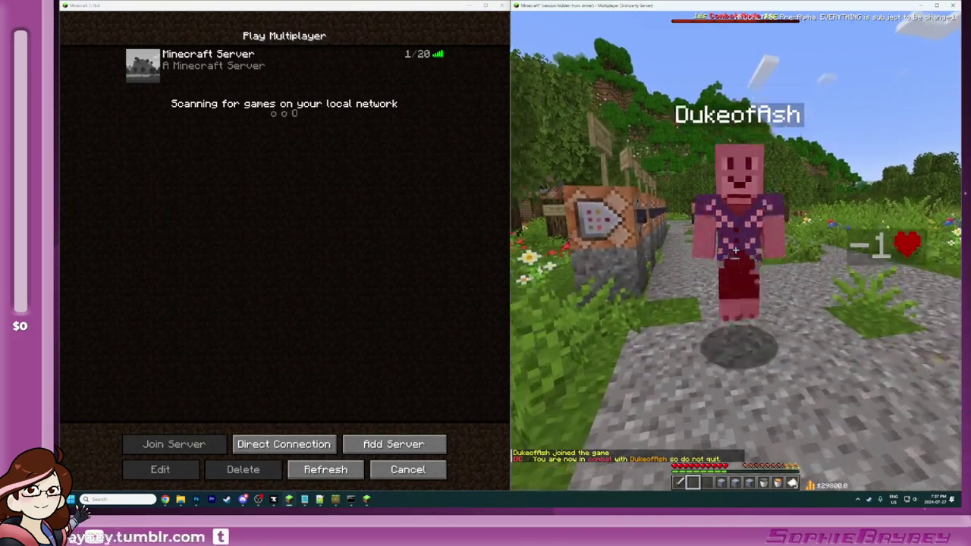
{"action": "left_click", "coordinate": [735, 250]}
{"action": "left_click", "coordinate": [736, 250]}
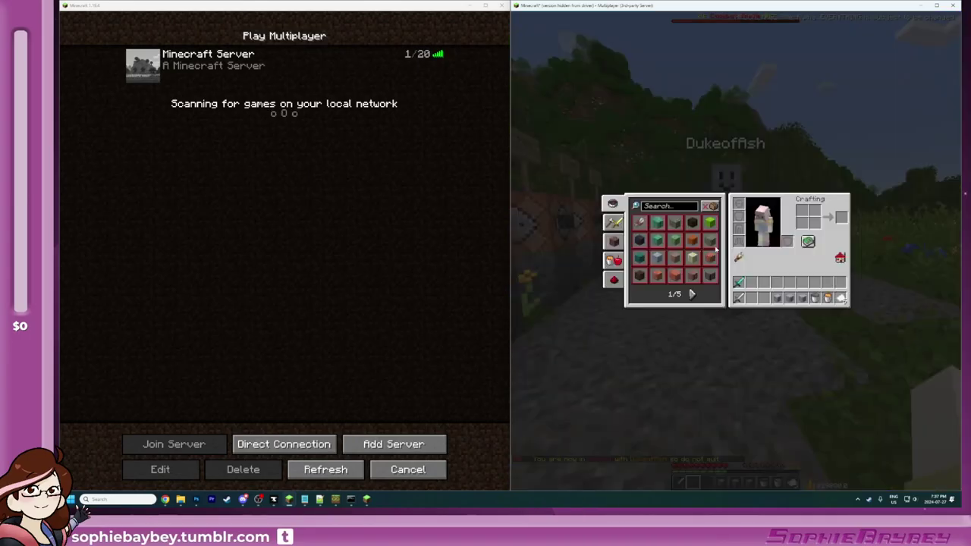
{"action": "left_click", "coordinate": [150, 70]}
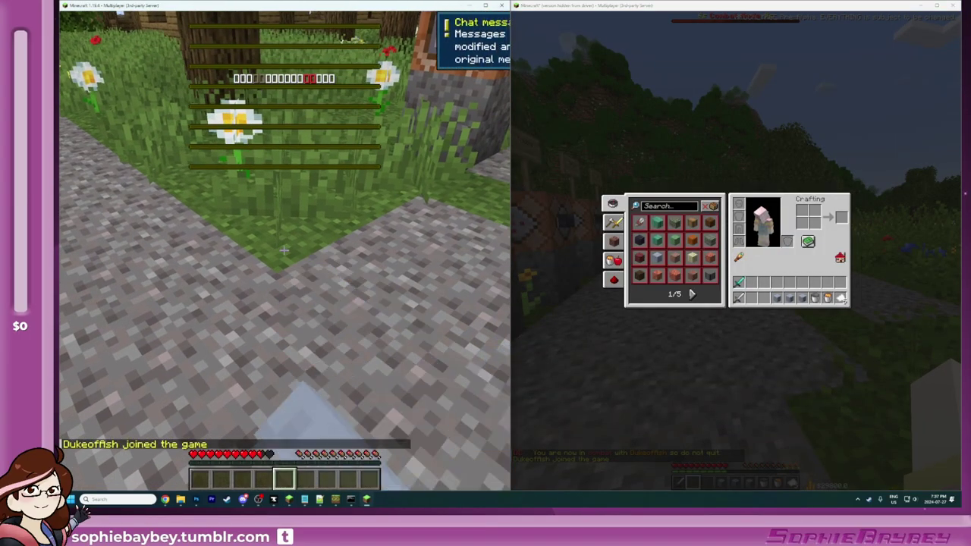
{"action": "key", "text": "e"}
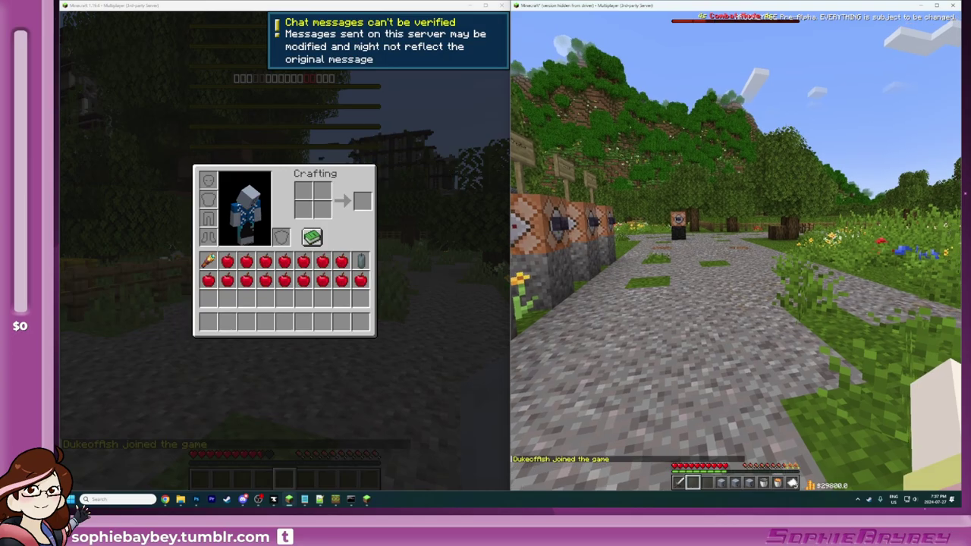
{"action": "key", "text": "w"}
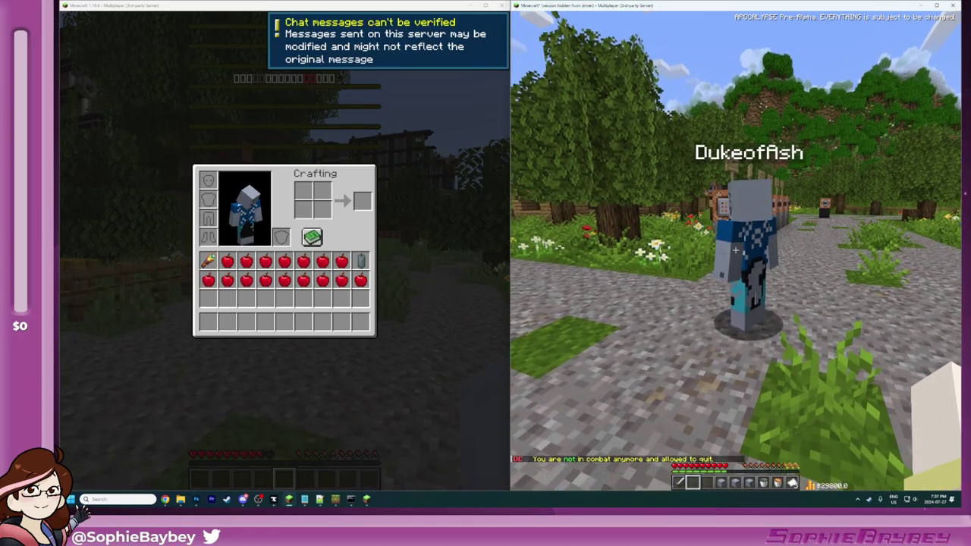
{"action": "key", "text": "t"}
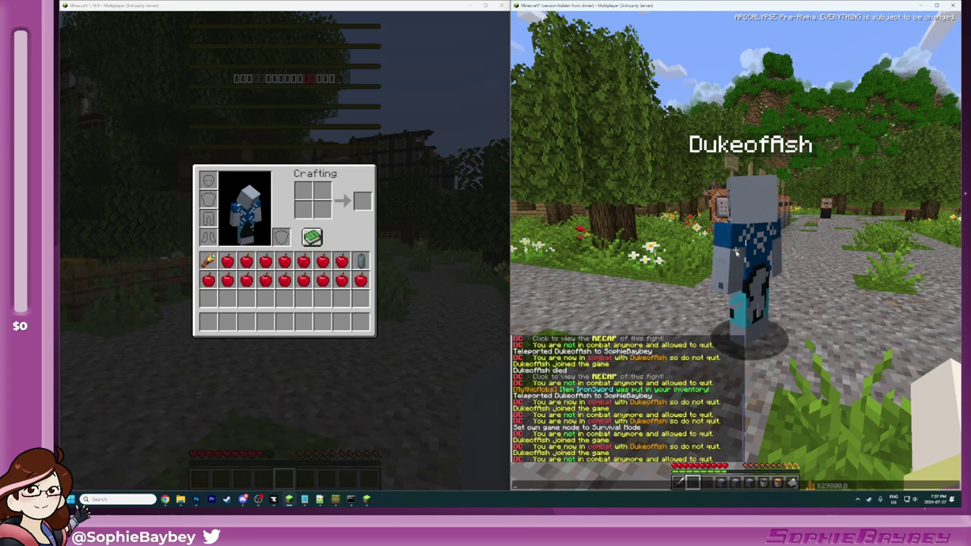
{"action": "key", "text": "Up"}
{"action": "key", "text": "Up"}
{"action": "key", "text": "Return"}
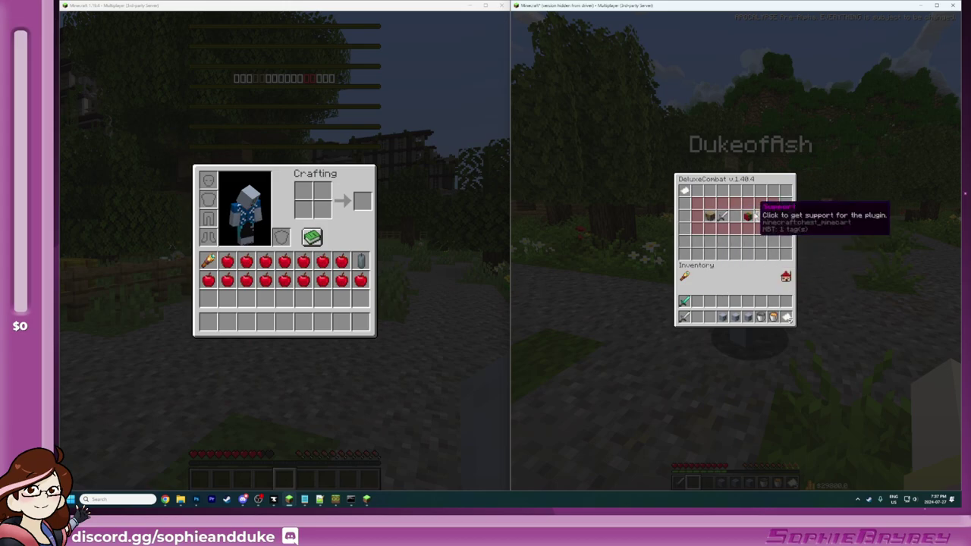
{"action": "left_click", "coordinate": [709, 217]}
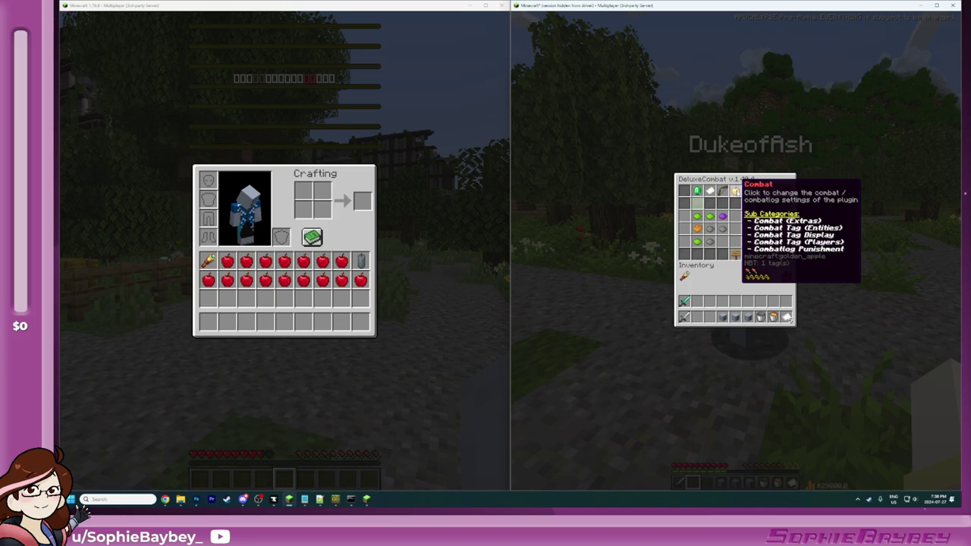
{"action": "left_click", "coordinate": [735, 190]}
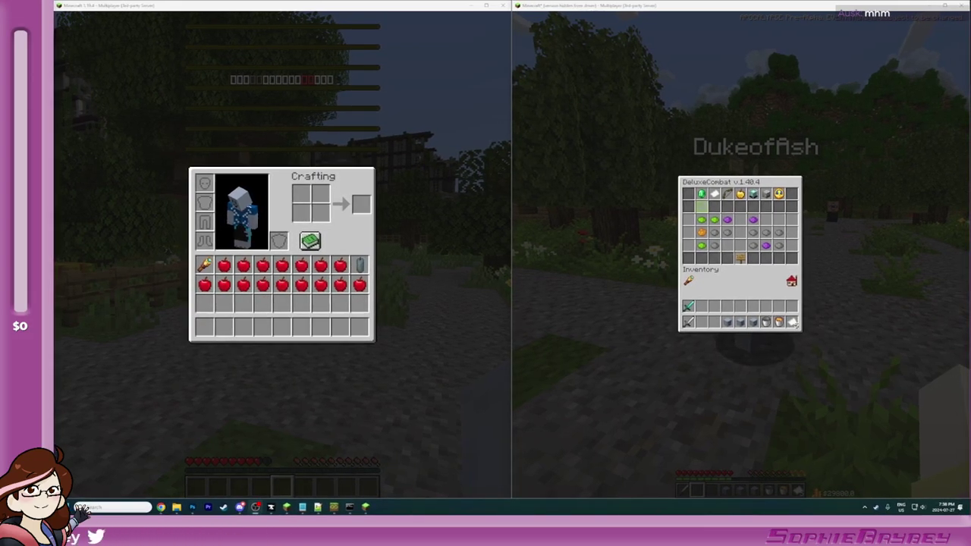
{"action": "left_click", "coordinate": [584, 334]}
{"action": "key", "text": "e"}
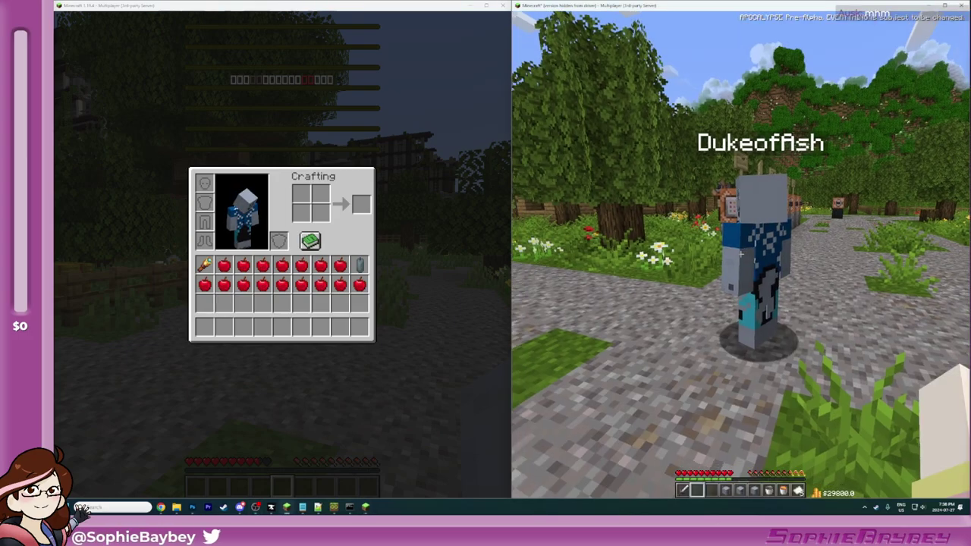
{"action": "key", "text": "e"}
{"action": "key", "text": "e"}
Step: Reopen DeluxeCombat's Combatlog Punishment settings with /dc menu and activate the Combatlog NPC: AI option
{"action": "key", "text": "t"}
{"action": "key", "text": "Up"}
{"action": "key", "text": "Return"}
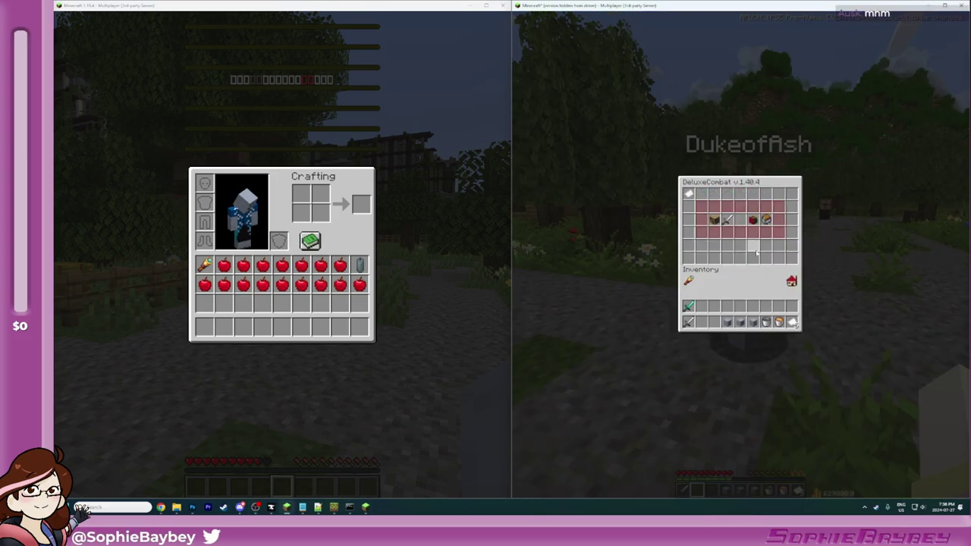
{"action": "left_click", "coordinate": [704, 218]}
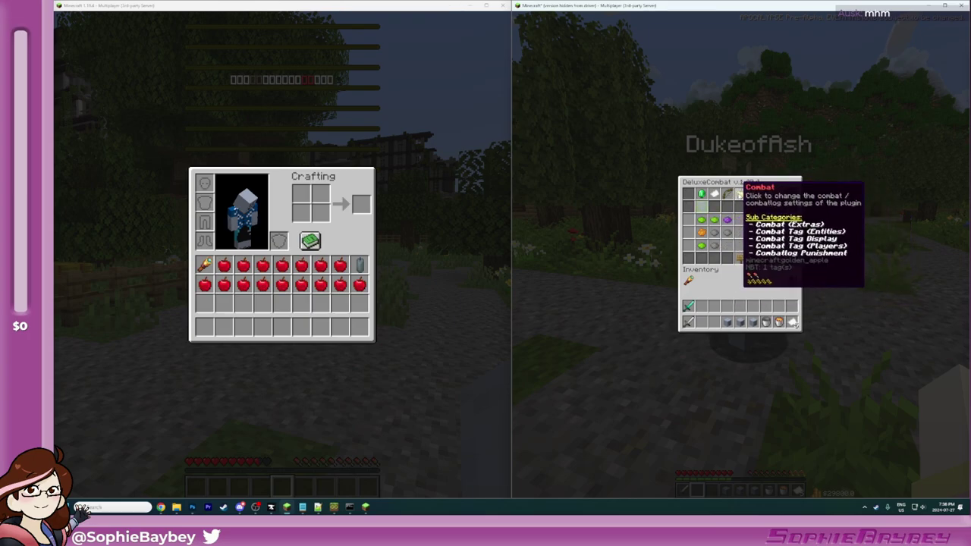
{"action": "left_click", "coordinate": [737, 194]}
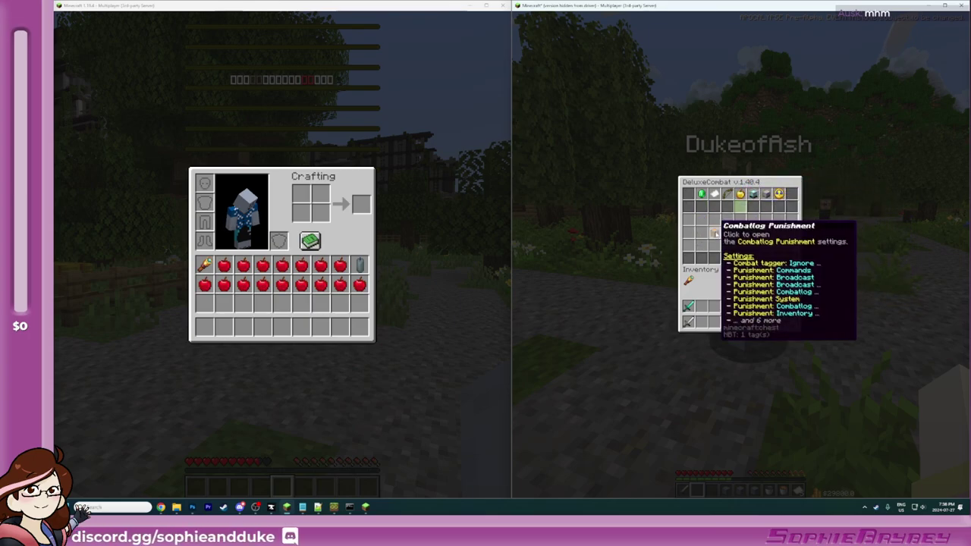
{"action": "left_click", "coordinate": [714, 229]}
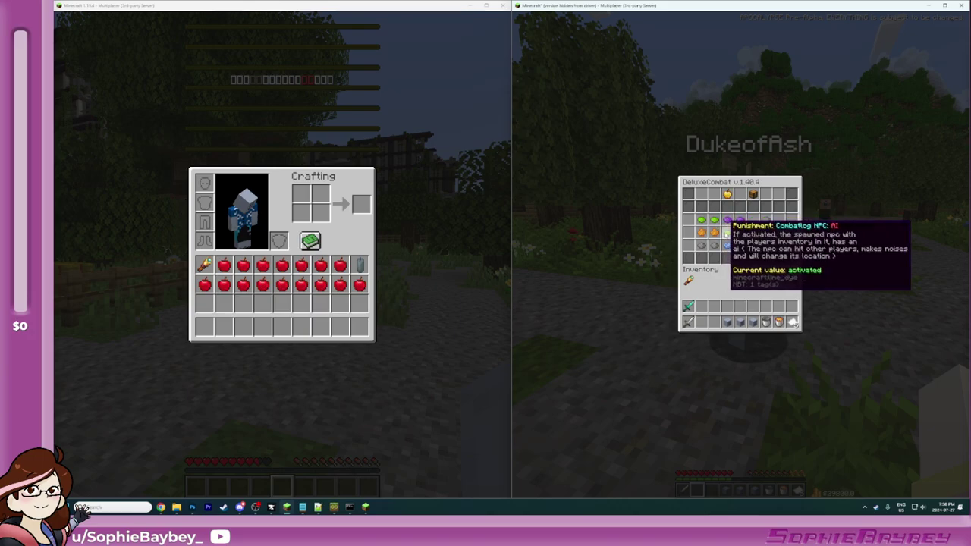
Step: Browse the entity types offered for the combat-log NPC, including the further pages and the selected-values filter
{"action": "left_click", "coordinate": [701, 228]}
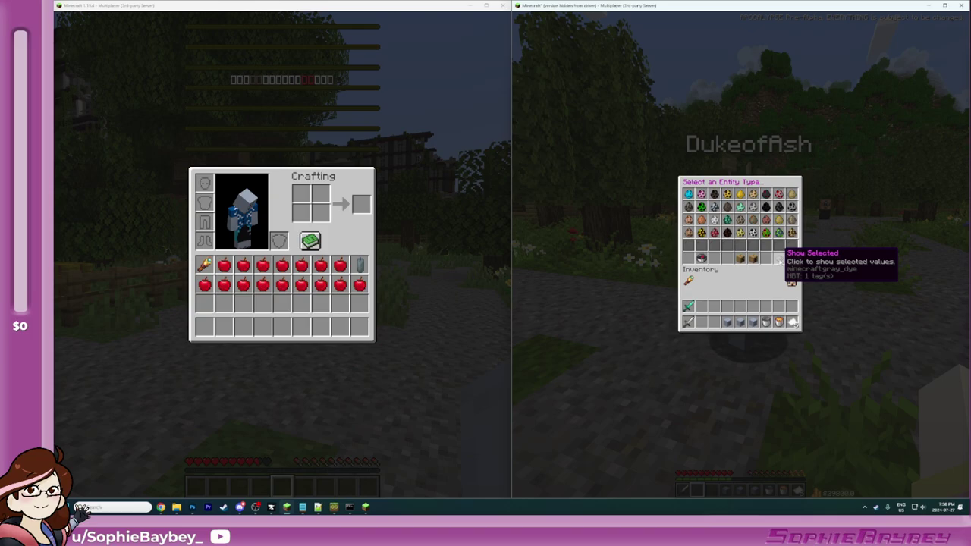
{"action": "left_click", "coordinate": [779, 261]}
{"action": "left_click", "coordinate": [782, 260]}
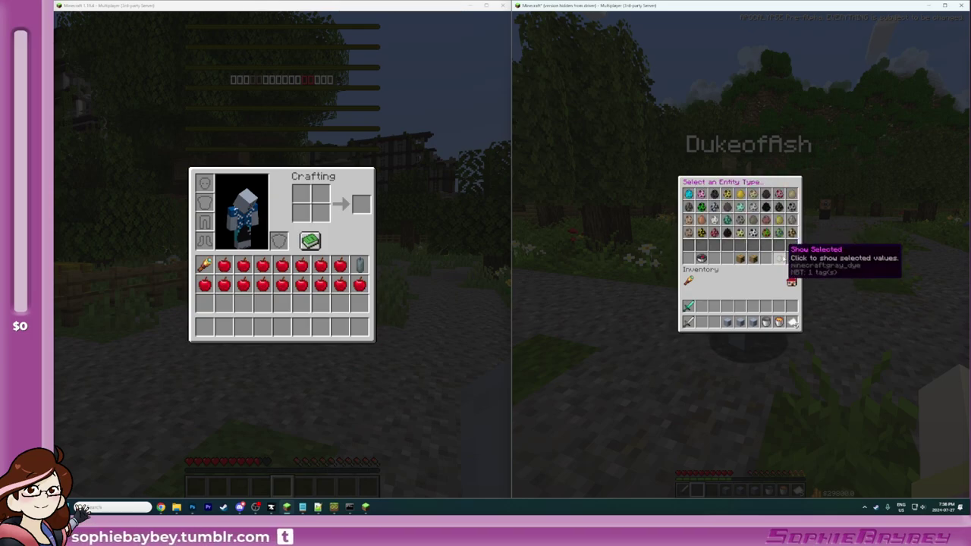
{"action": "left_click", "coordinate": [752, 259]}
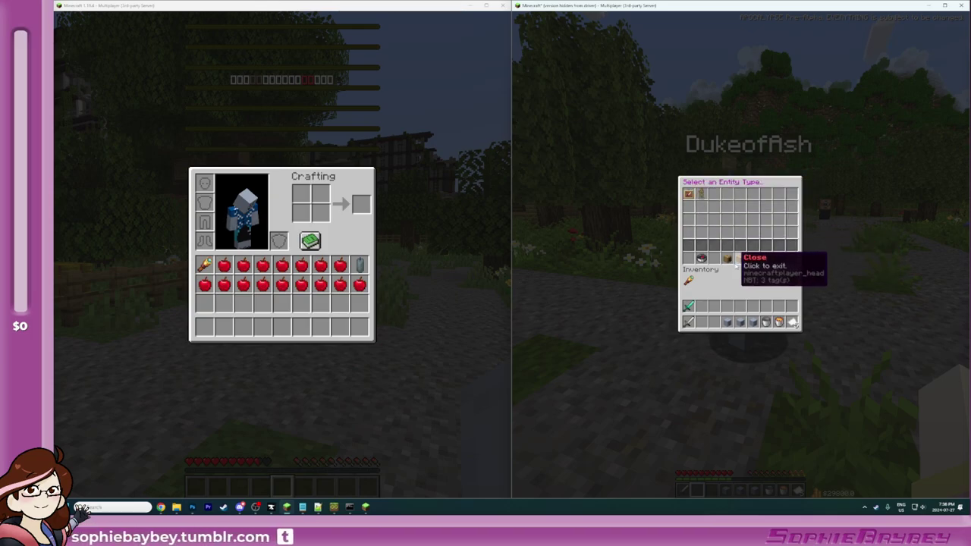
{"action": "left_click", "coordinate": [726, 259]}
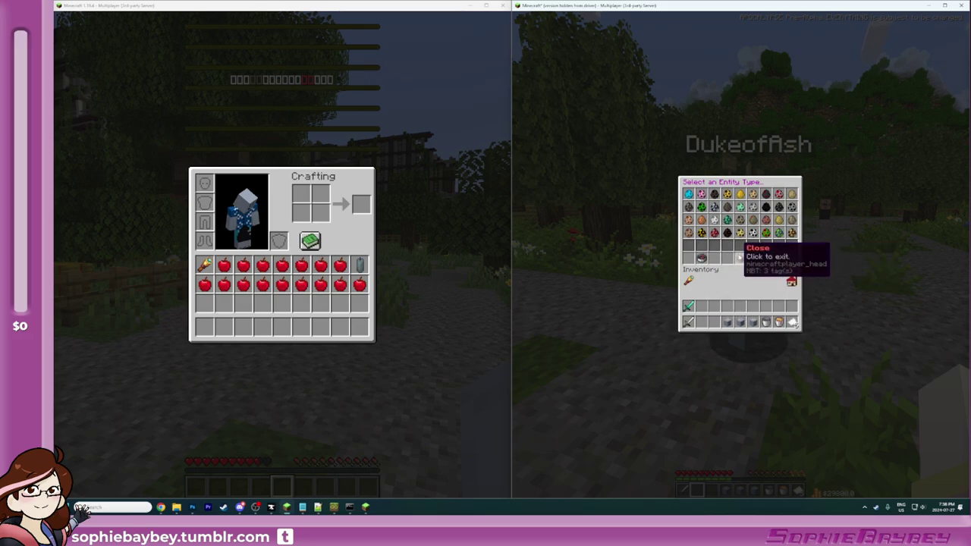
{"action": "left_click", "coordinate": [728, 259]}
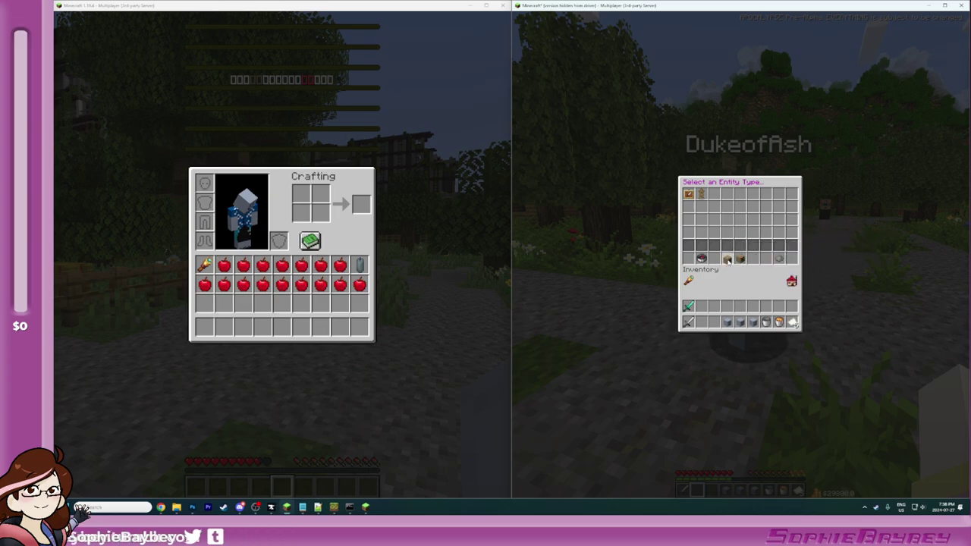
{"action": "left_click", "coordinate": [727, 259]}
{"action": "left_click", "coordinate": [688, 220]}
{"action": "left_click", "coordinate": [779, 259]}
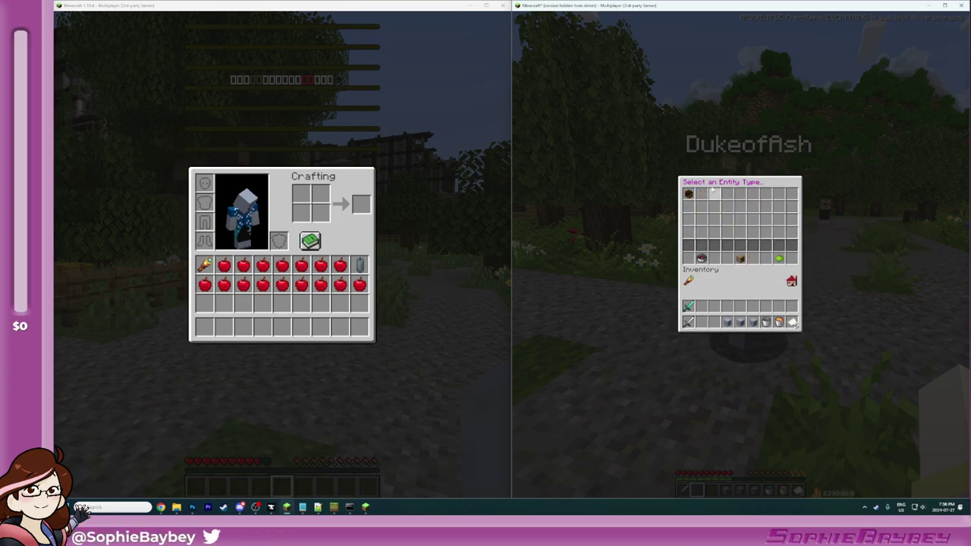
{"action": "left_click", "coordinate": [779, 259]}
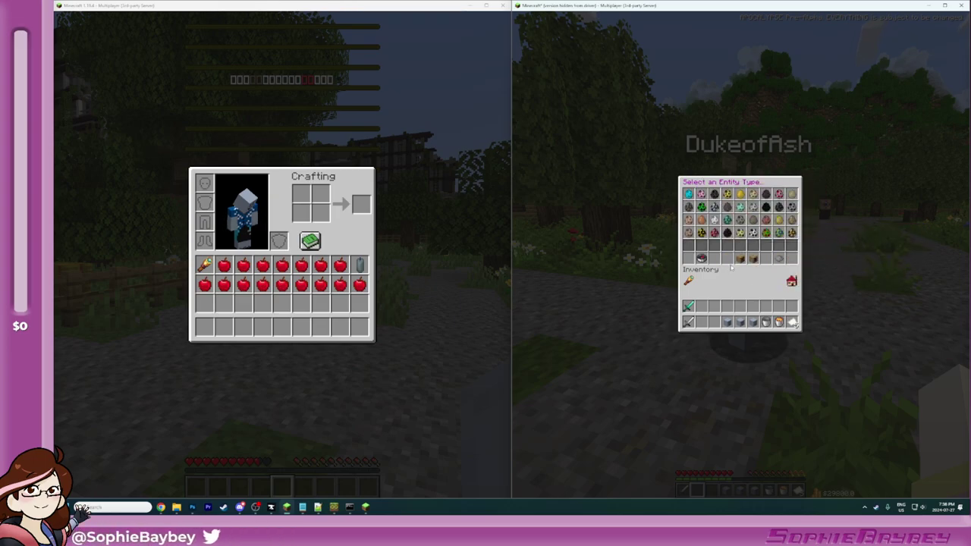
Step: Leave the entity type selection and cancel its open configuration request with /dc setValue cancel
{"action": "key", "text": "Escape"}
{"action": "key", "text": "t"}
{"action": "key", "text": "Up"}
{"action": "key", "text": "Return"}
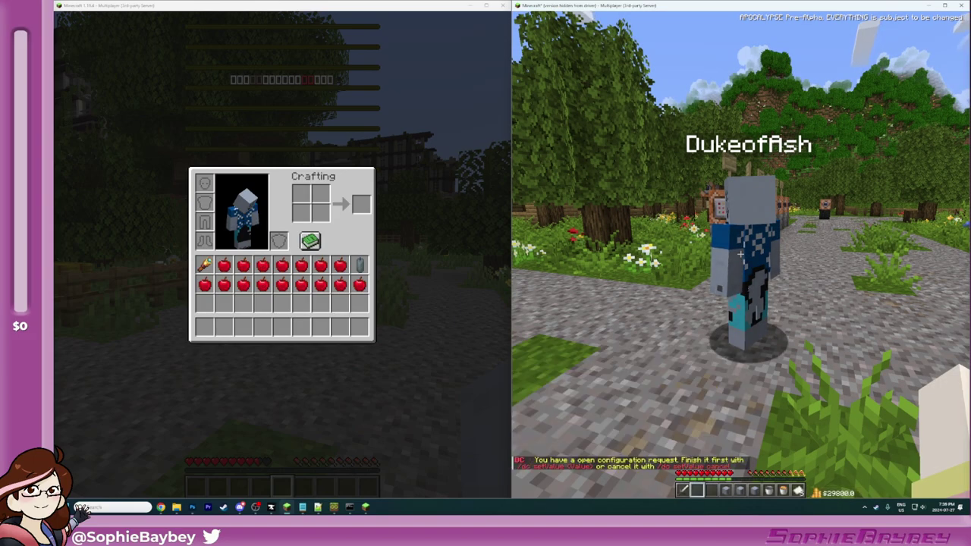
{"action": "type", "text": "t"}
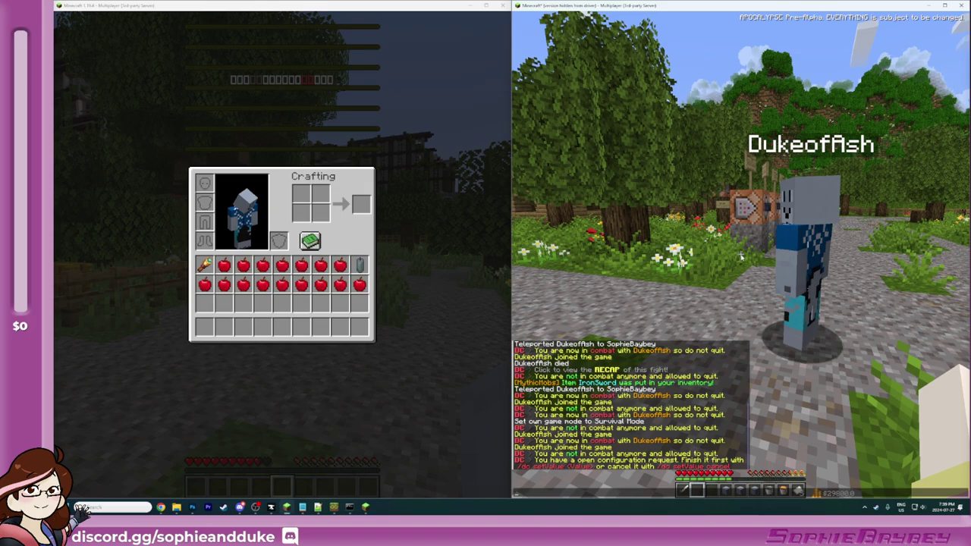
{"action": "type", "text": "/dc setValue c"}
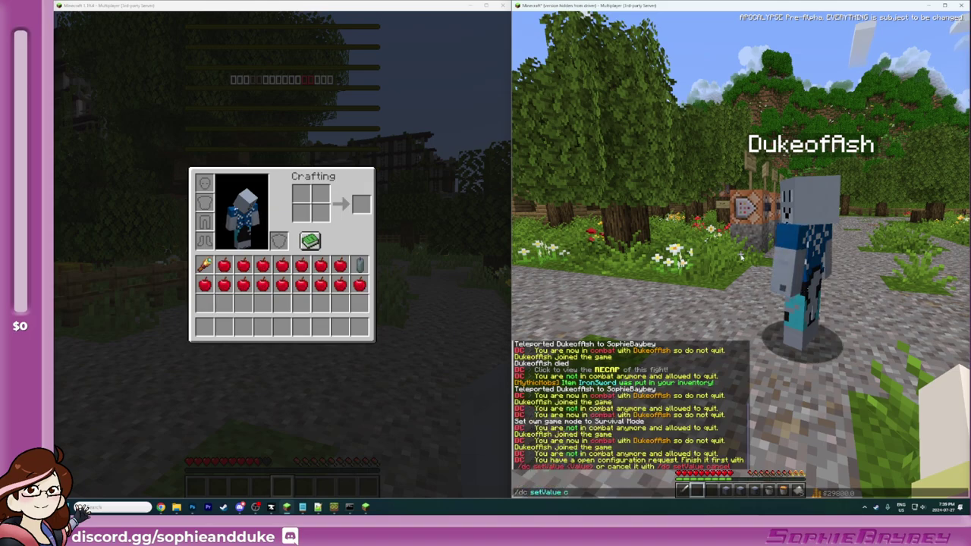
{"action": "type", "text": "ancel"}
{"action": "key", "text": "Return"}
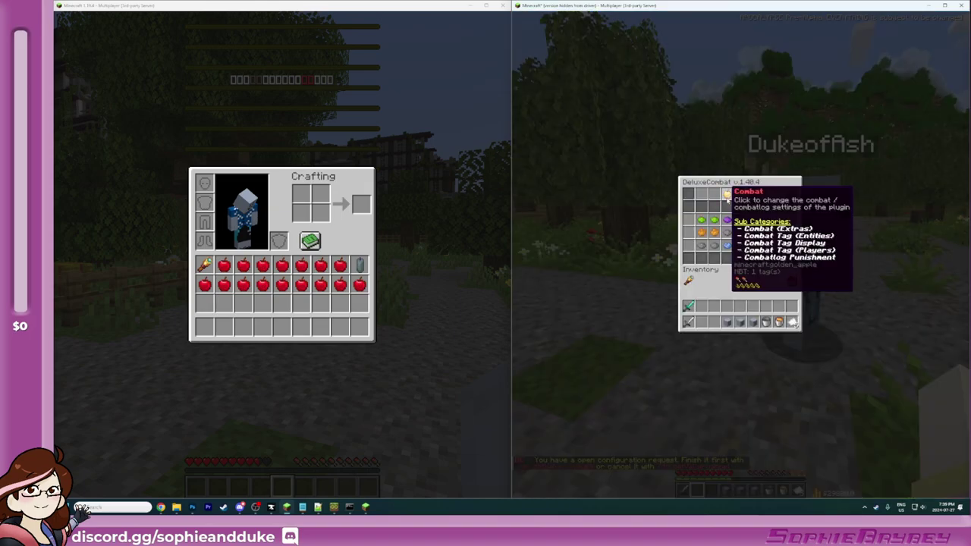
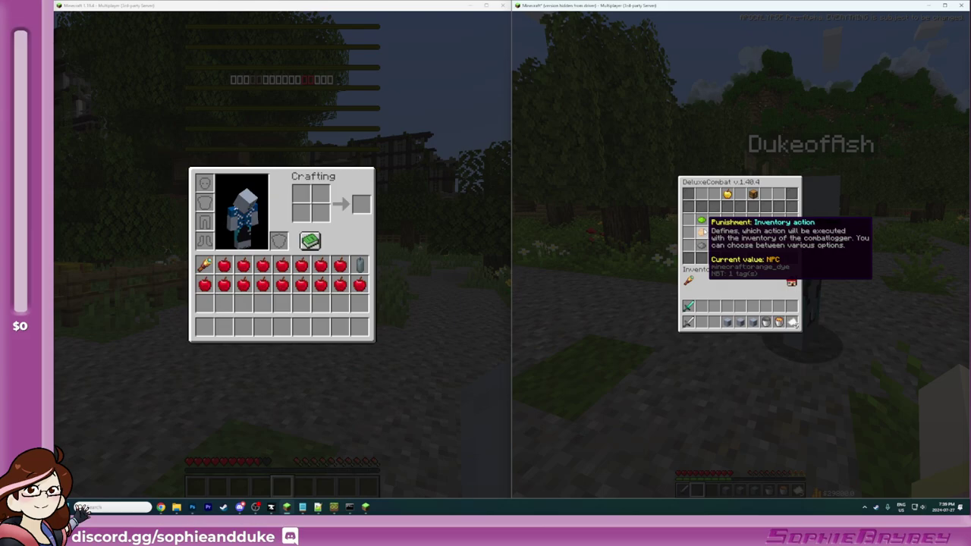
Step: Set the combat-log punishment's Inventory action first to DROP and finally to CORPSE, and exit the DeluxeCombat settings
{"action": "left_click", "coordinate": [701, 222]}
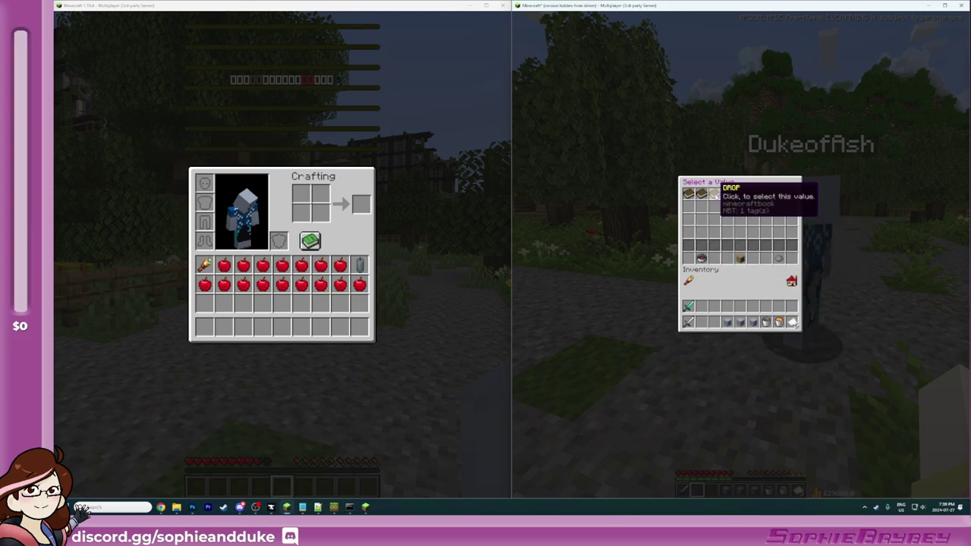
{"action": "left_click", "coordinate": [714, 193]}
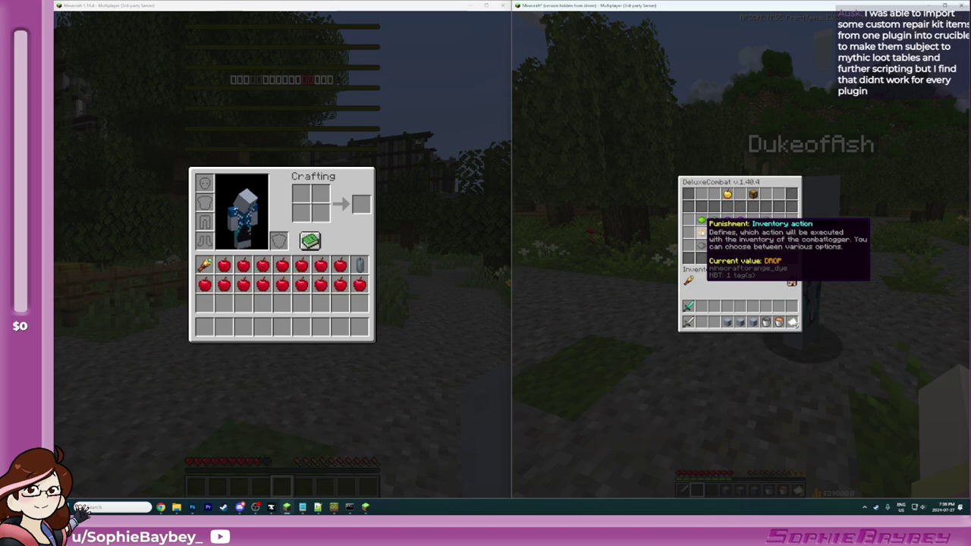
{"action": "left_click", "coordinate": [701, 225]}
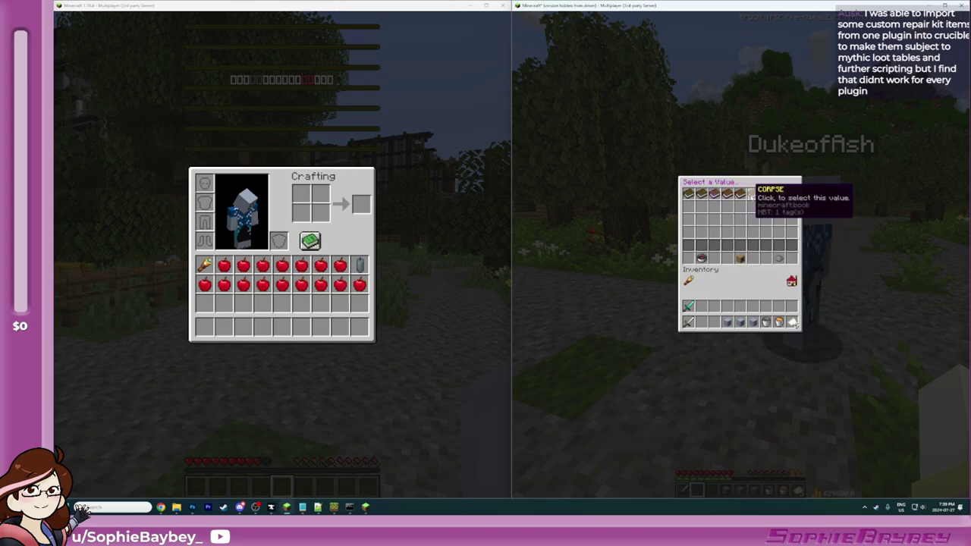
{"action": "left_click", "coordinate": [766, 194]}
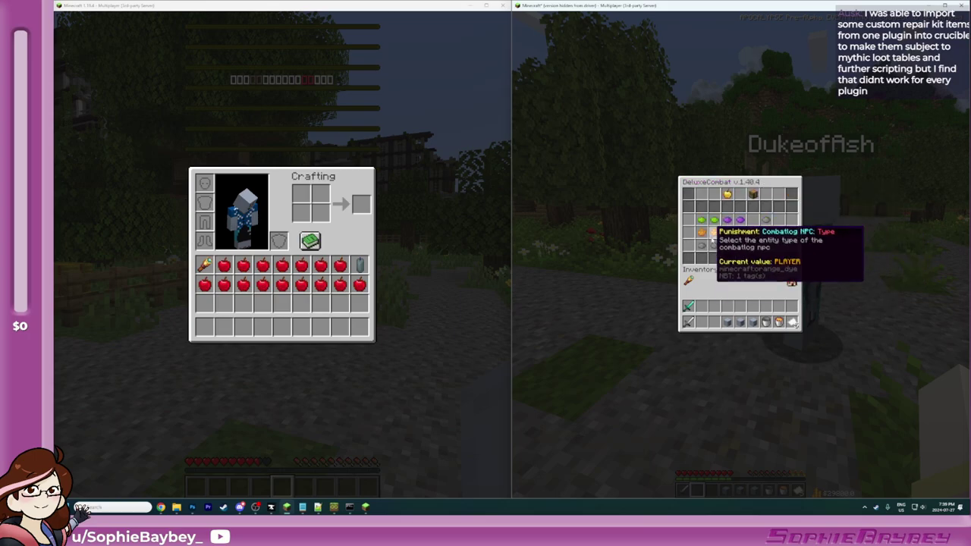
{"action": "left_click", "coordinate": [737, 260]}
{"action": "left_click", "coordinate": [737, 259]}
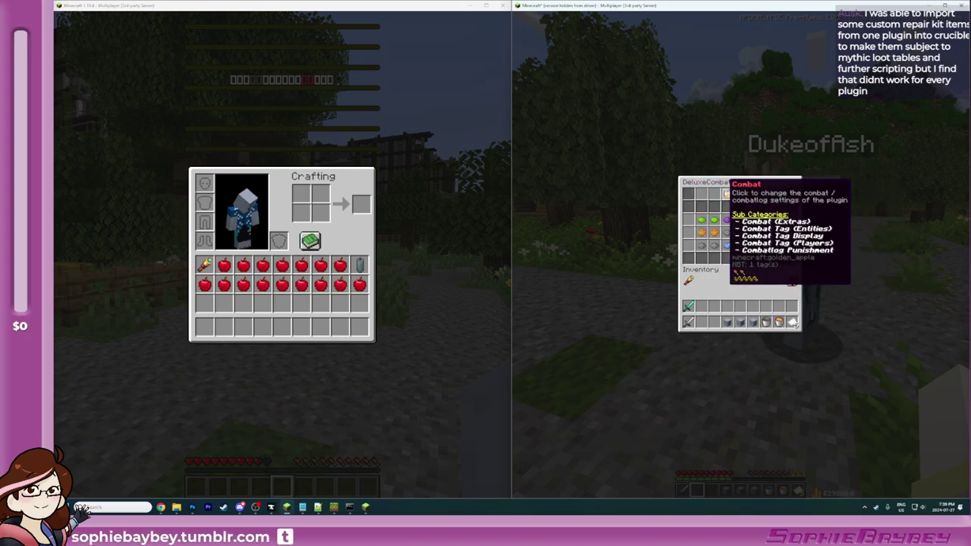
{"action": "left_click", "coordinate": [743, 259]}
{"action": "left_click", "coordinate": [740, 260]}
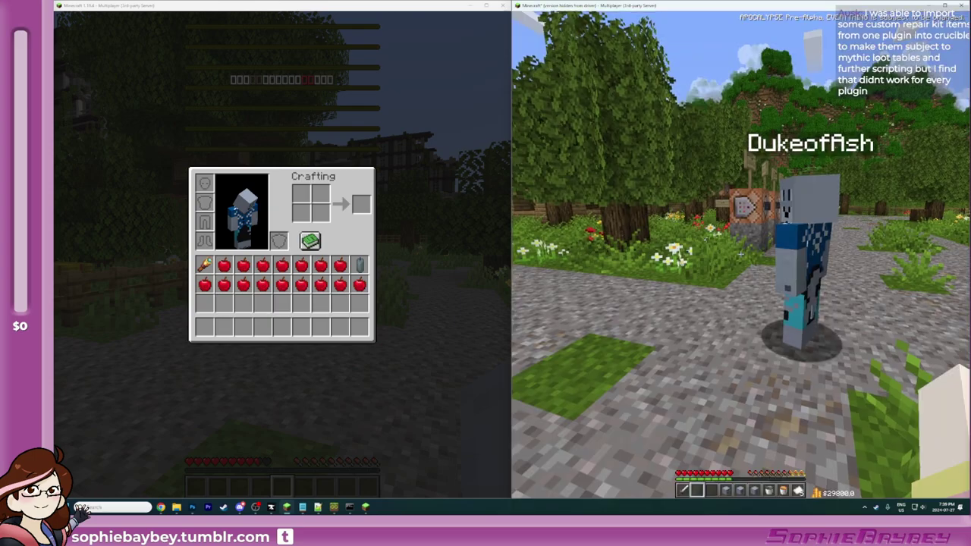
Step: Hit the second player bare-handed with the main player and disconnect the second player during combat to test the CORPSE action
{"action": "key", "text": "e"}
{"action": "key", "text": "Escape"}
{"action": "key", "text": "Escape"}
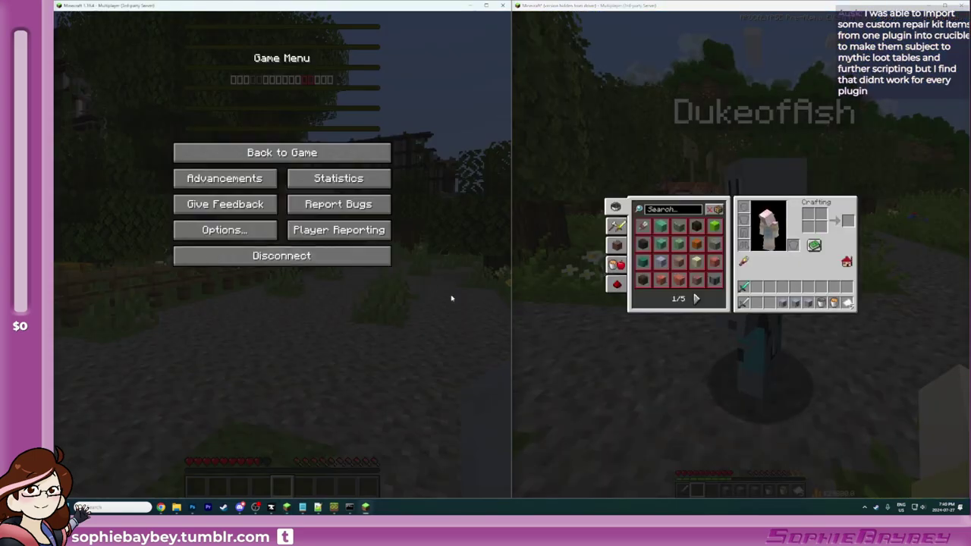
{"action": "left_click", "coordinate": [553, 294]}
{"action": "key", "text": "e"}
{"action": "left_click", "coordinate": [741, 260]}
{"action": "key", "text": "e"}
{"action": "left_click", "coordinate": [304, 256]}
{"action": "left_click", "coordinate": [303, 256]}
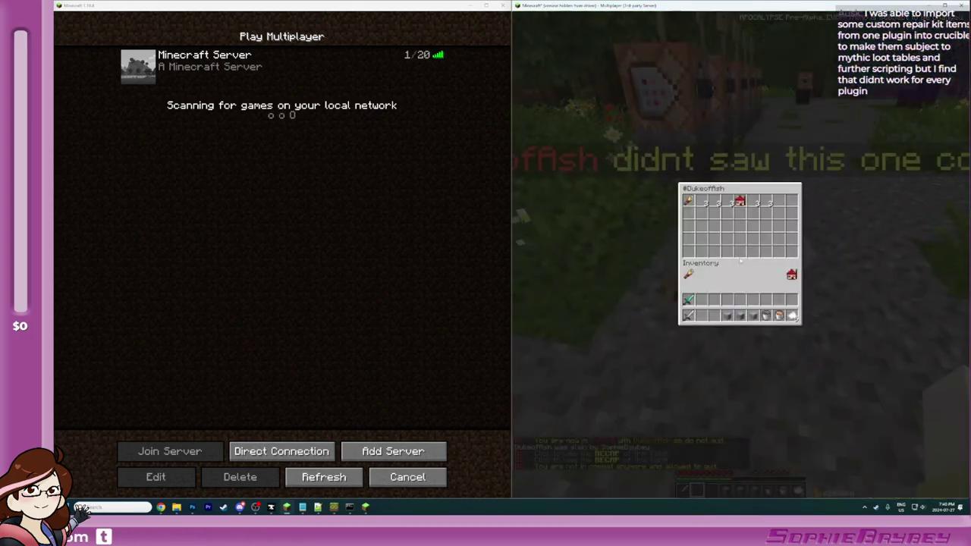
Step: Take the Locked Slot apples out of the second player's corpse and check the main player's inventory for them
{"action": "left_click", "coordinate": [701, 201], "text": "shift"}
{"action": "left_click", "coordinate": [713, 201], "text": "shift"}
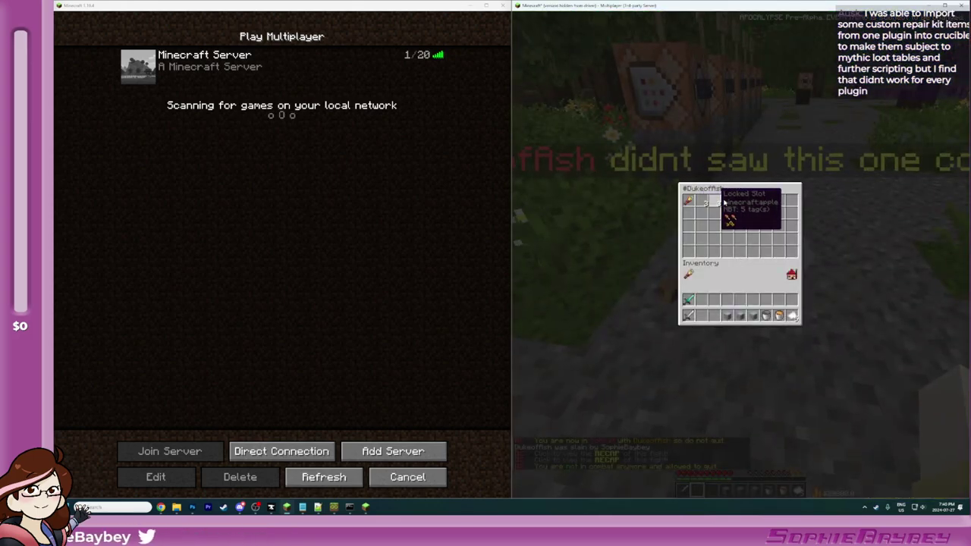
{"action": "left_click", "coordinate": [726, 201], "text": "shift"}
{"action": "left_click", "coordinate": [752, 201], "text": "shift"}
{"action": "left_click", "coordinate": [768, 201], "text": "shift"}
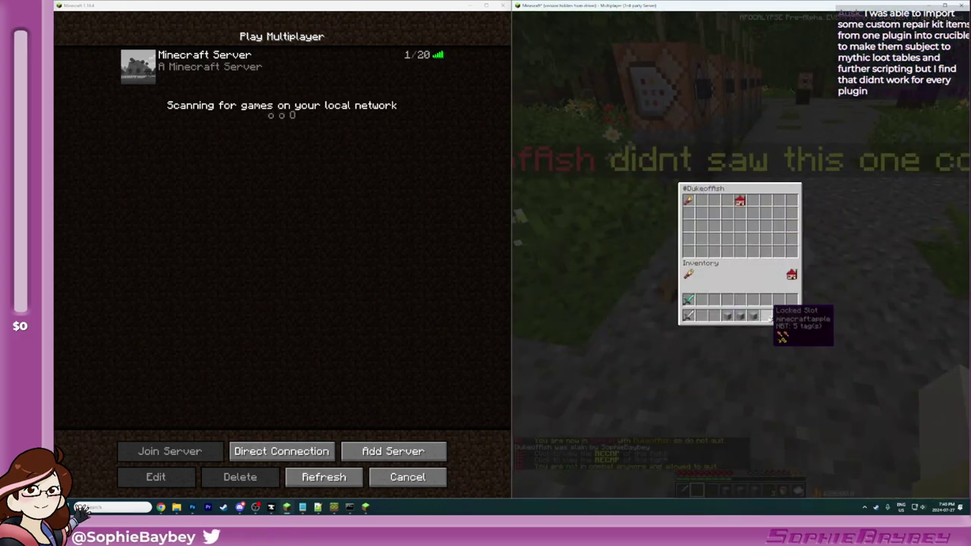
{"action": "key", "text": "Escape"}
{"action": "key", "text": "e"}
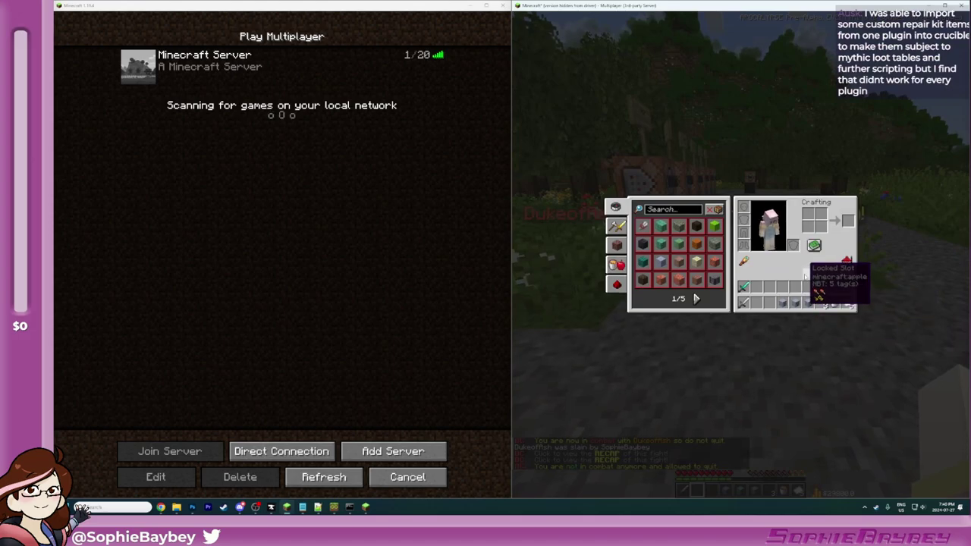
{"action": "key", "text": "e"}
Step: Check the main player's inventory in Creative mode and again after returning to Survival mode
{"action": "key", "text": "t"}
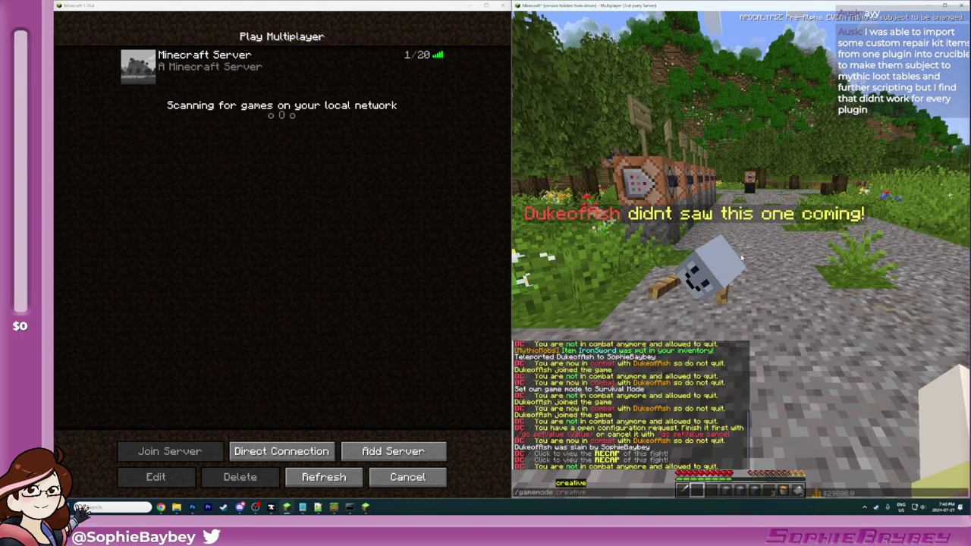
{"action": "key", "text": "Return"}
{"action": "key", "text": "e"}
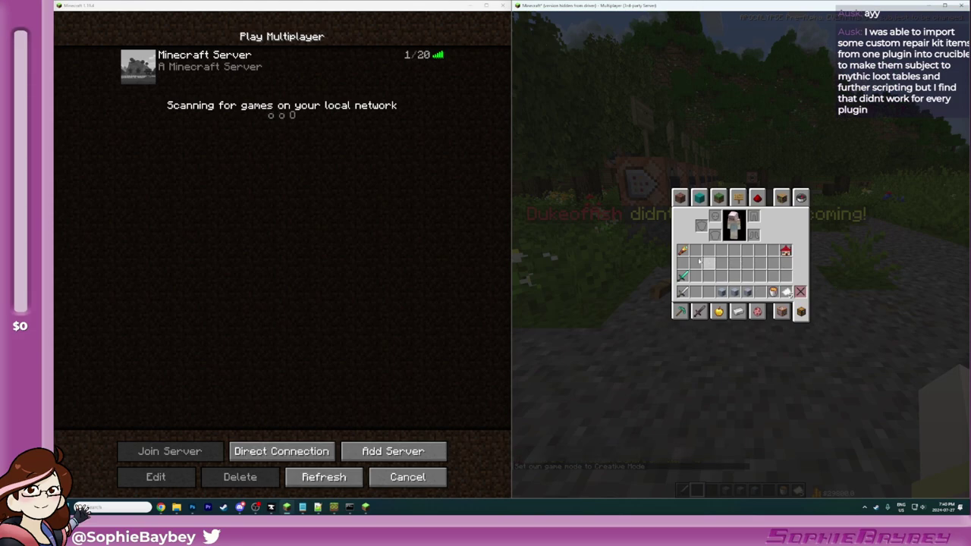
{"action": "key", "text": "e"}
{"action": "key", "text": "t"}
{"action": "key", "text": "Up"}
{"action": "key", "text": "Up"}
{"action": "key", "text": "Return"}
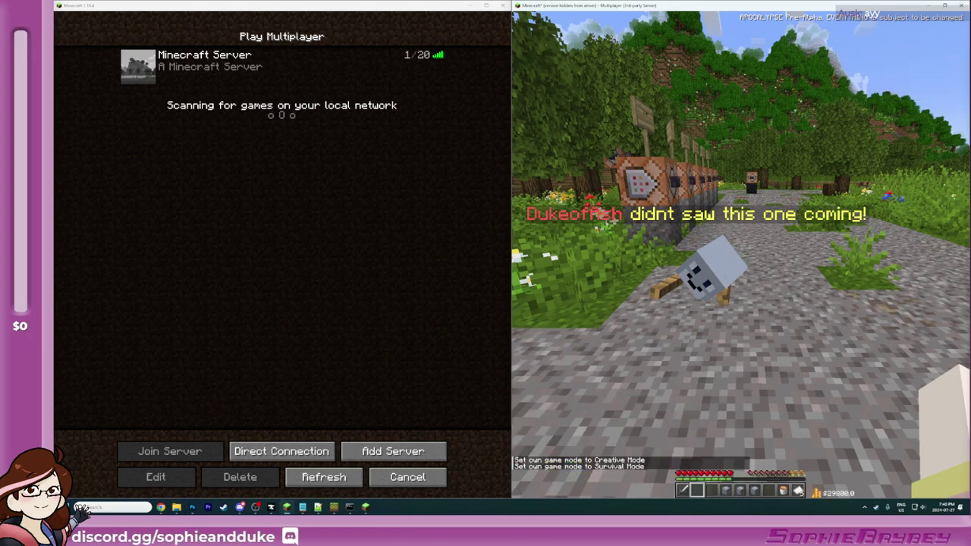
{"action": "key", "text": "e"}
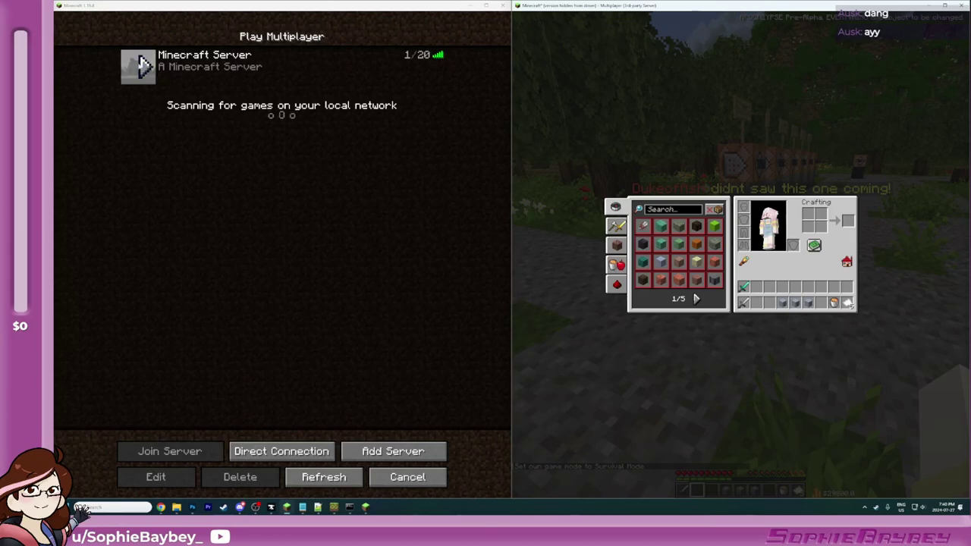
Step: Rejoin the server with the second player, respawn them, and teleport them to the main player
{"action": "left_click", "coordinate": [142, 64]}
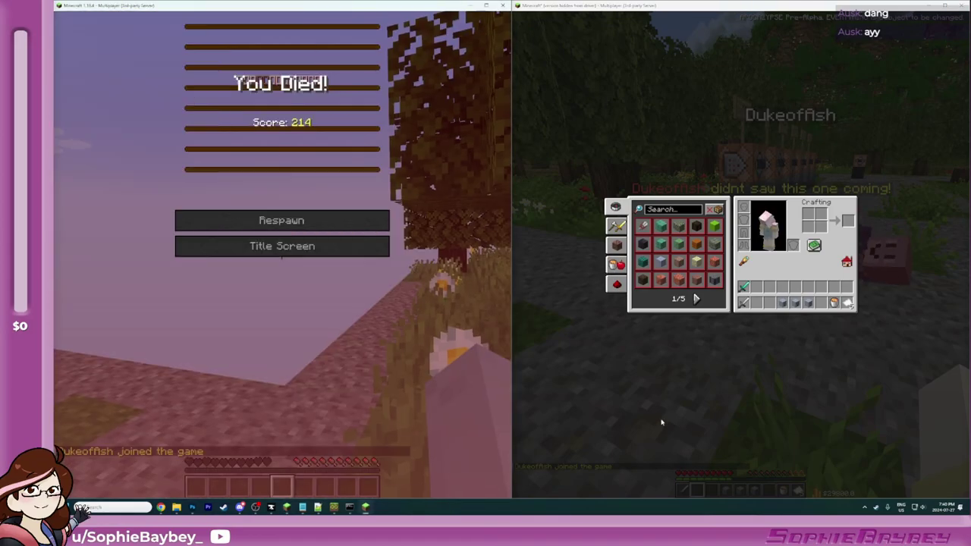
{"action": "left_click", "coordinate": [311, 221]}
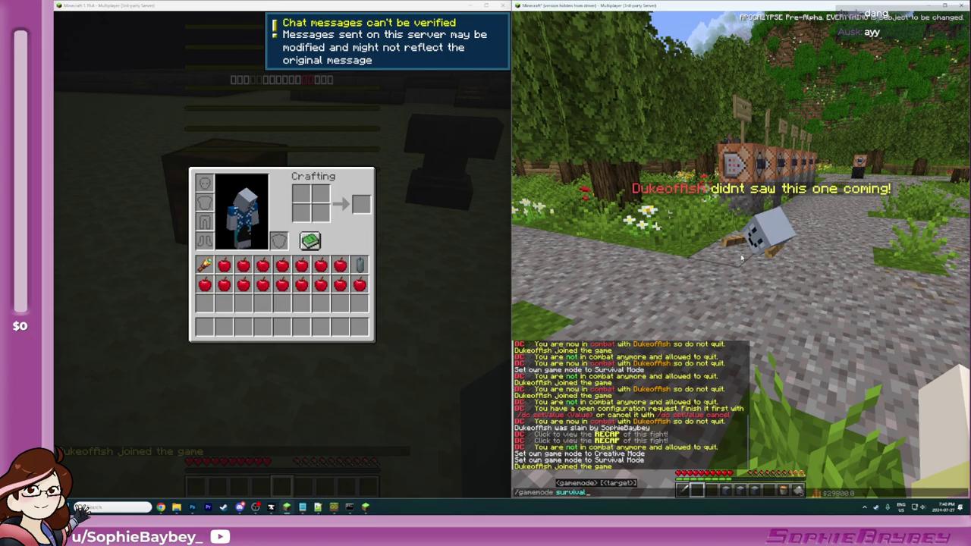
{"action": "key", "text": "Up"}
{"action": "key", "text": "Return"}
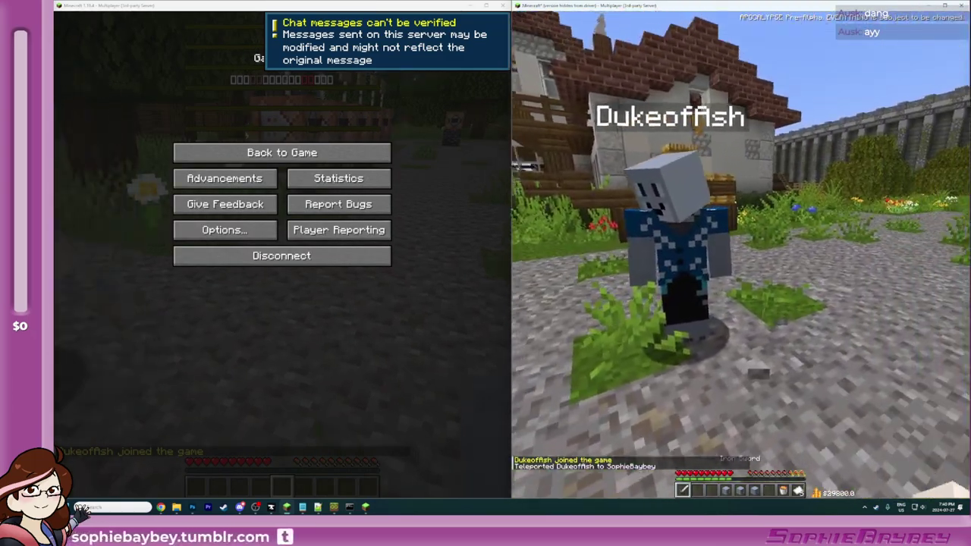
{"action": "key", "text": "e"}
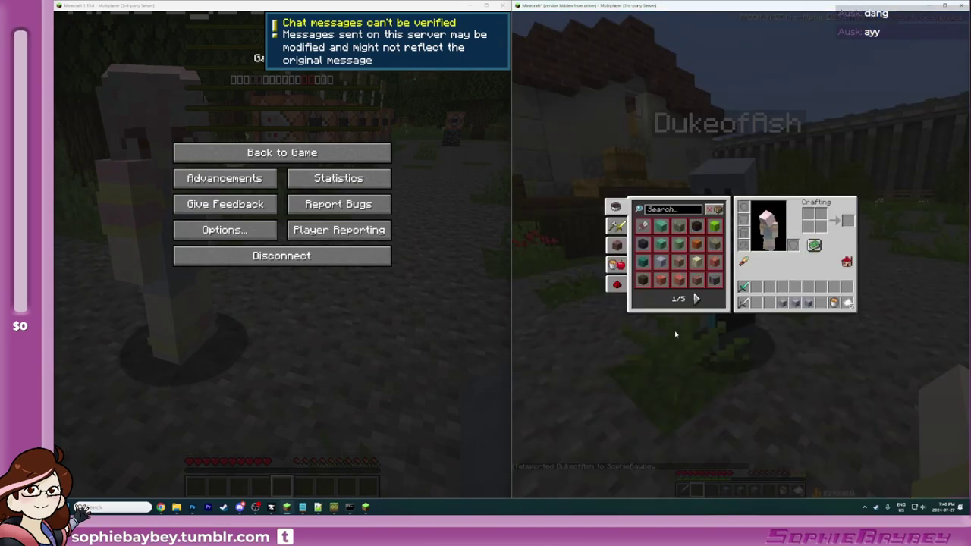
{"action": "key", "text": "e"}
Step: Reopen DeluxeCombat's Combatlog Punishment settings with /dc menu, review them, and return to the game
{"action": "key", "text": "t"}
{"action": "key", "text": "Up"}
{"action": "key", "text": "Up"}
{"action": "key", "text": "Up"}
{"action": "key", "text": "Up"}
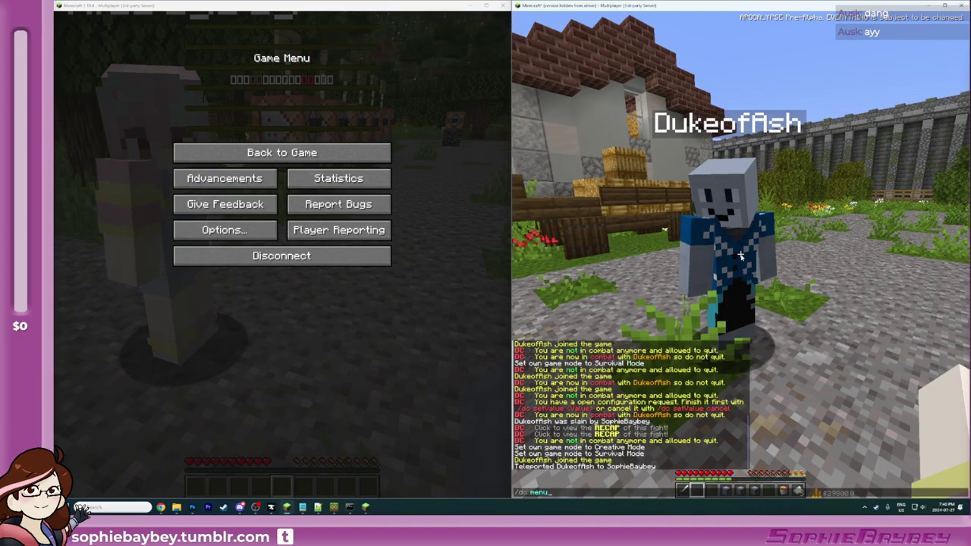
{"action": "key", "text": "Return"}
{"action": "left_click", "coordinate": [727, 221]}
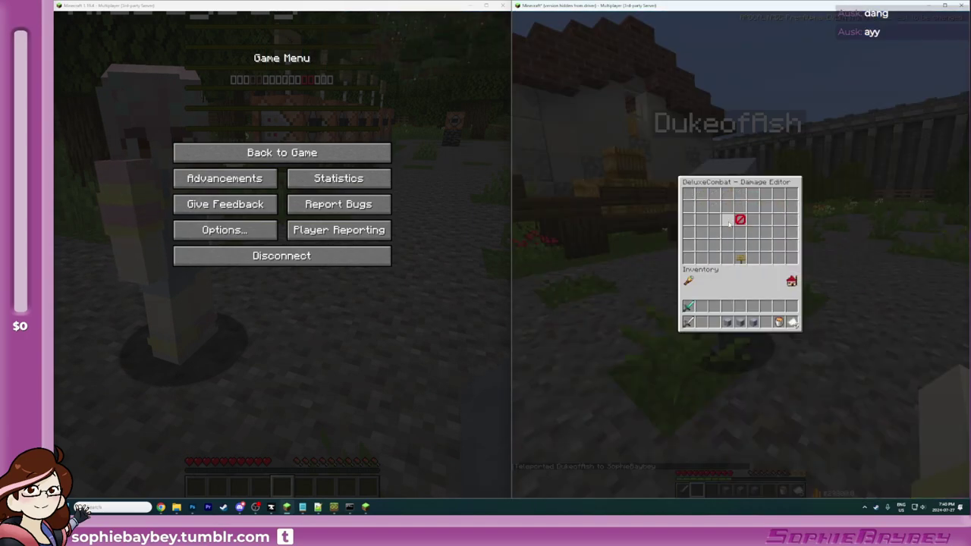
{"action": "left_click", "coordinate": [714, 218]}
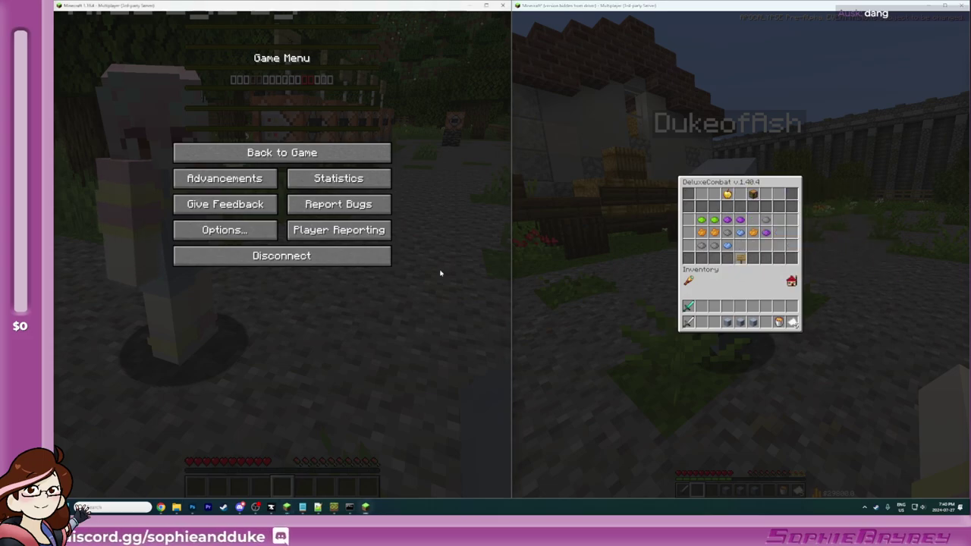
{"action": "key", "text": "Escape"}
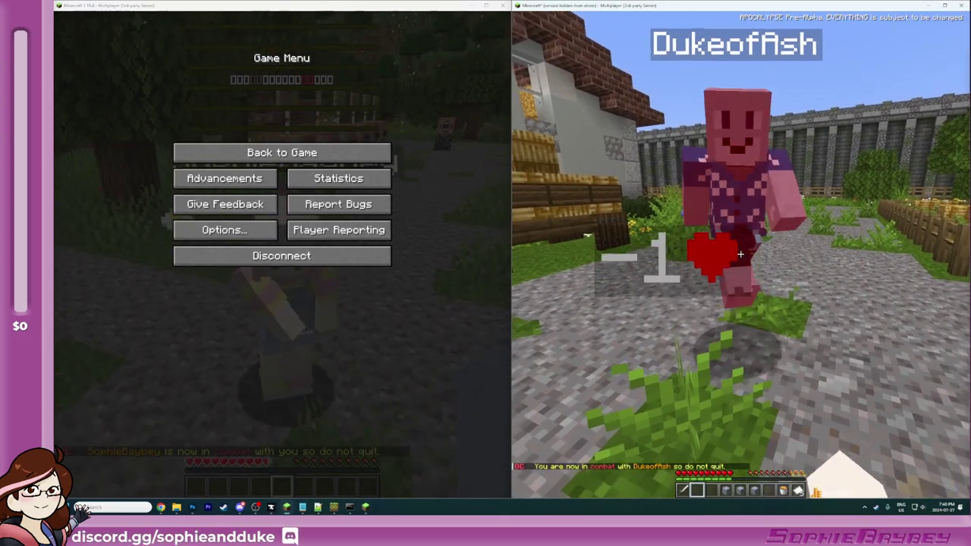
Step: Log the second player out of the server during combat and look over the items they drop
{"action": "key", "text": "e"}
{"action": "left_click", "coordinate": [336, 259]}
{"action": "key", "text": "e"}
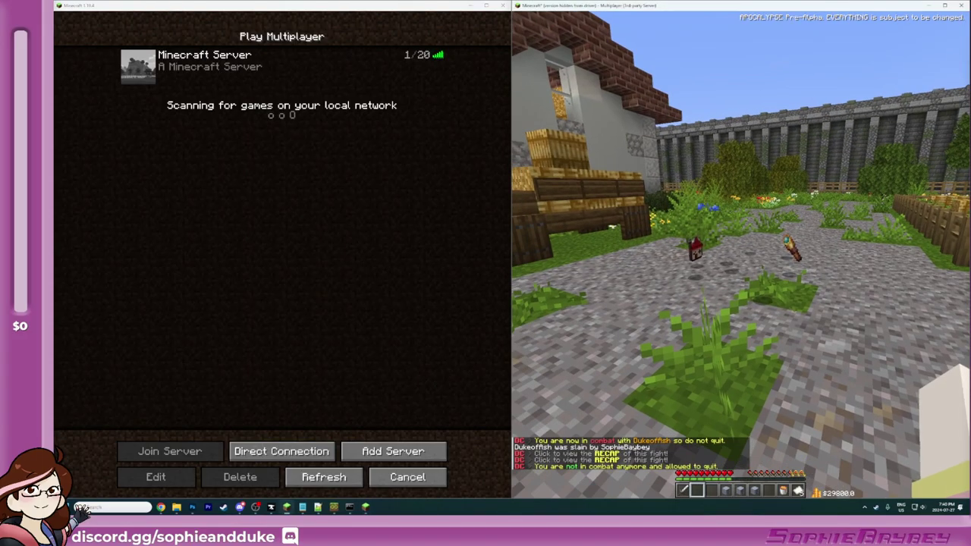
{"action": "key", "text": "a"}
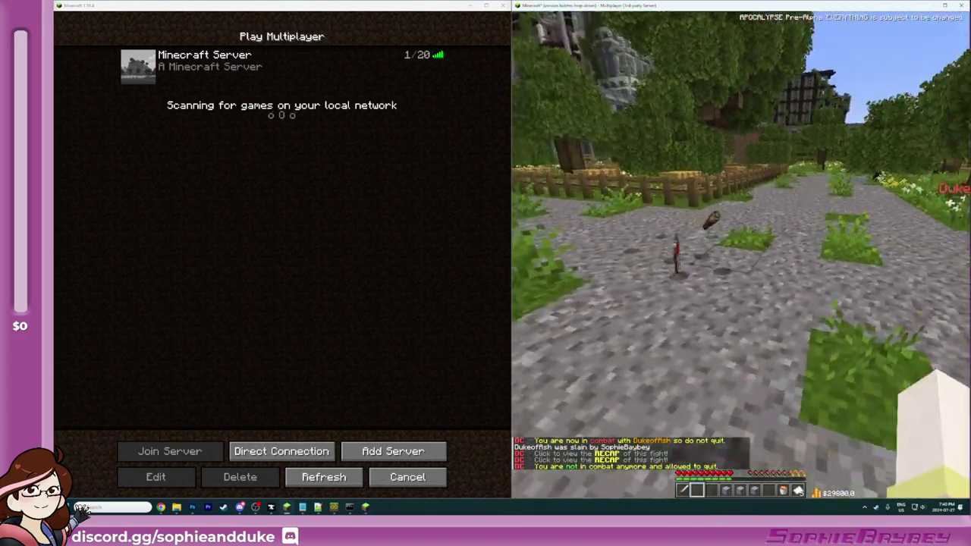
Step: Burn the second player's dropped items with the lava bucket and scoop the lava back up
{"action": "scroll", "coordinate": [740, 255], "scroll_direction": "down", "scroll_amount": 5}
{"action": "scroll", "coordinate": [740, 255], "scroll_direction": "down", "scroll_amount": 1}
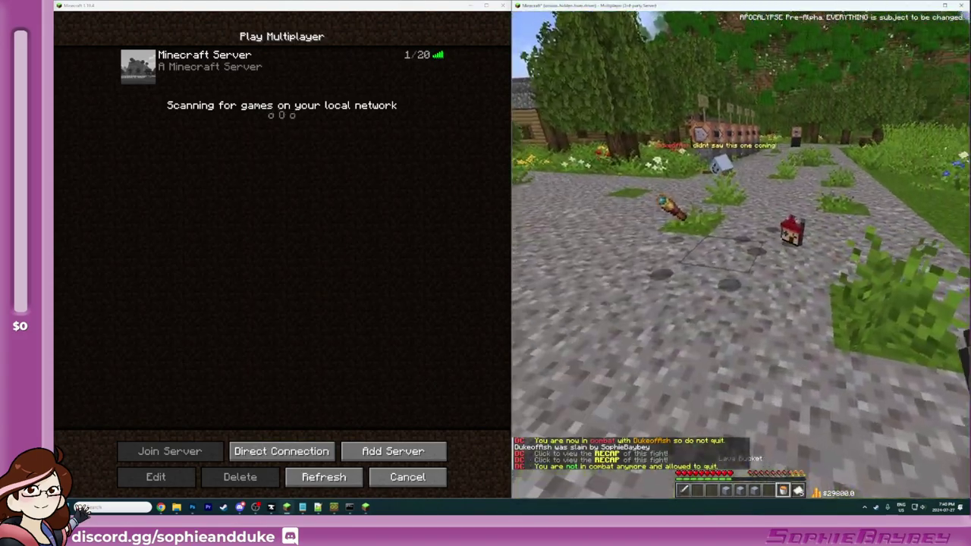
{"action": "right_click", "coordinate": [740, 256]}
{"action": "right_click", "coordinate": [740, 256]}
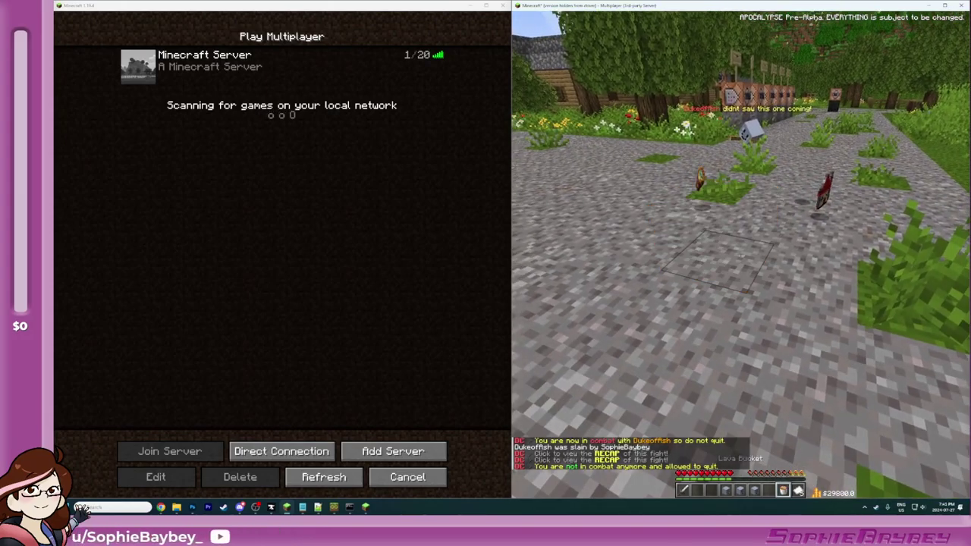
{"action": "right_click", "coordinate": [741, 255]}
{"action": "right_click", "coordinate": [741, 255]}
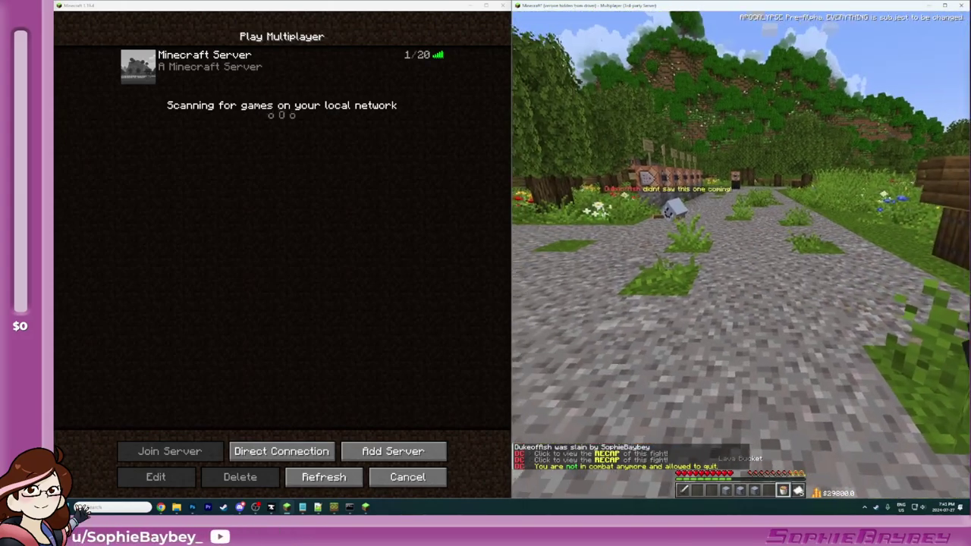
Step: Rejoin the server with the second player, respawn them, and check their inventory
{"action": "key", "text": "e"}
{"action": "left_click", "coordinate": [148, 74]}
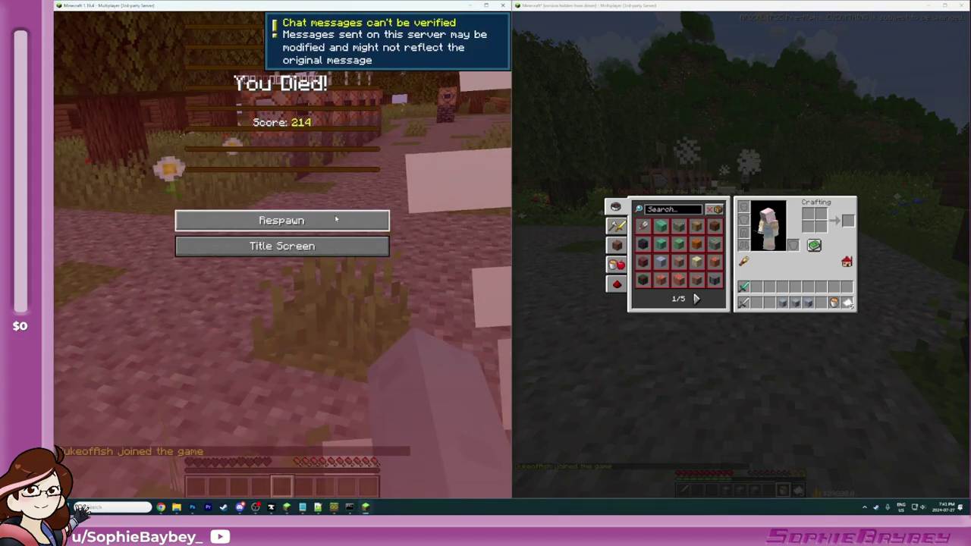
{"action": "left_click", "coordinate": [335, 215]}
{"action": "key", "text": "e"}
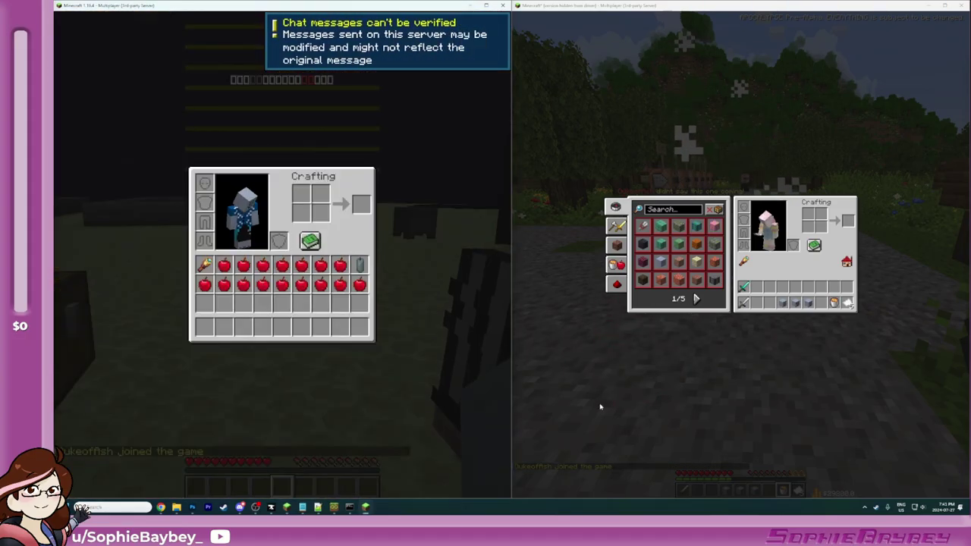
Step: Return to the main player and teleport the second player to them with /tp
{"action": "left_click", "coordinate": [600, 406]}
{"action": "key", "text": "e"}
{"action": "key", "text": "w"}
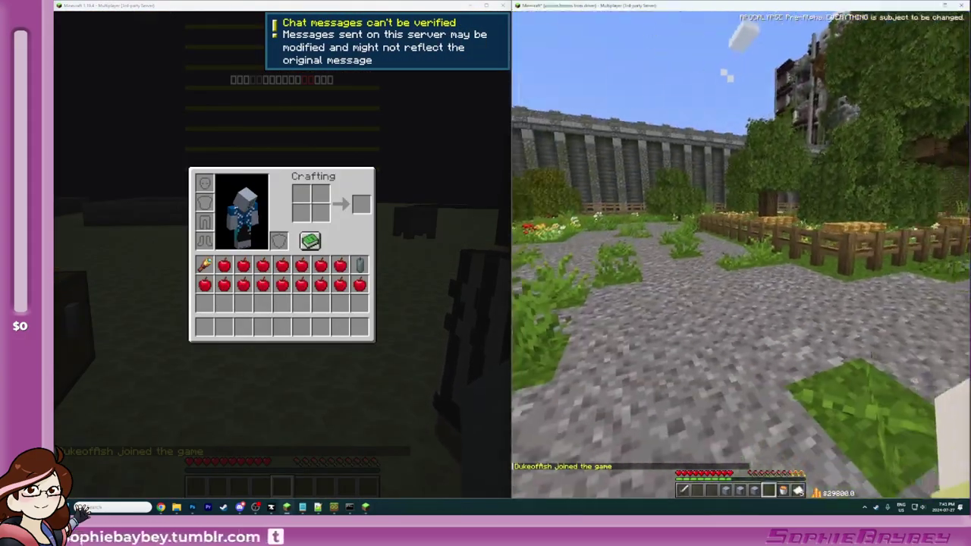
{"action": "type", "text": "/tp d"}
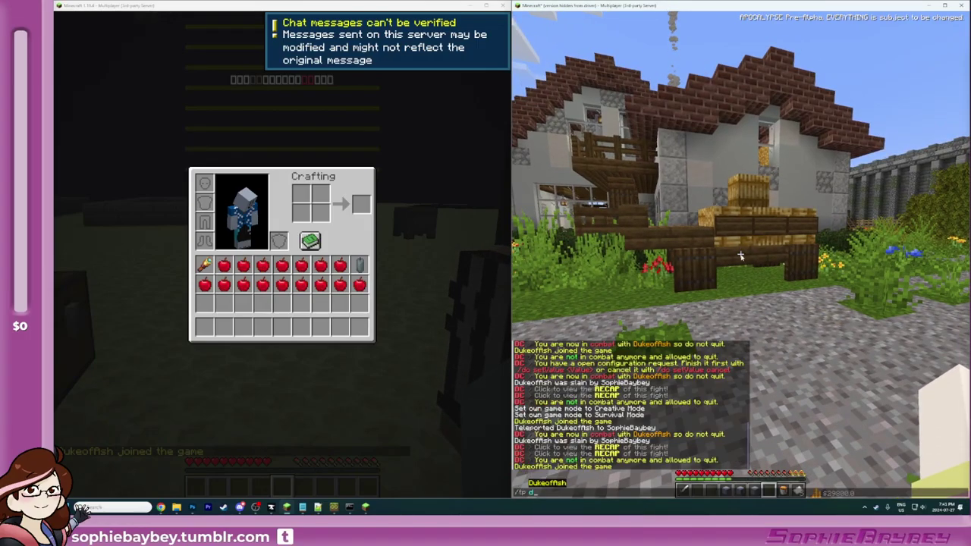
{"action": "key", "text": "Return"}
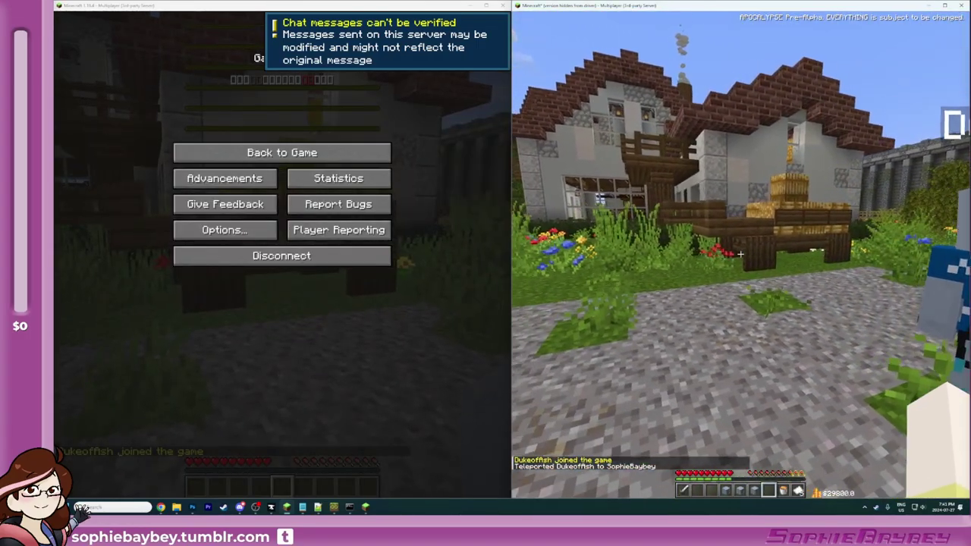
Step: Open ItemJoin's settings with /itemjoin menu, select Item Permissions, and go into the Clear Items settings
{"action": "type", "text": "/item_join menu"}
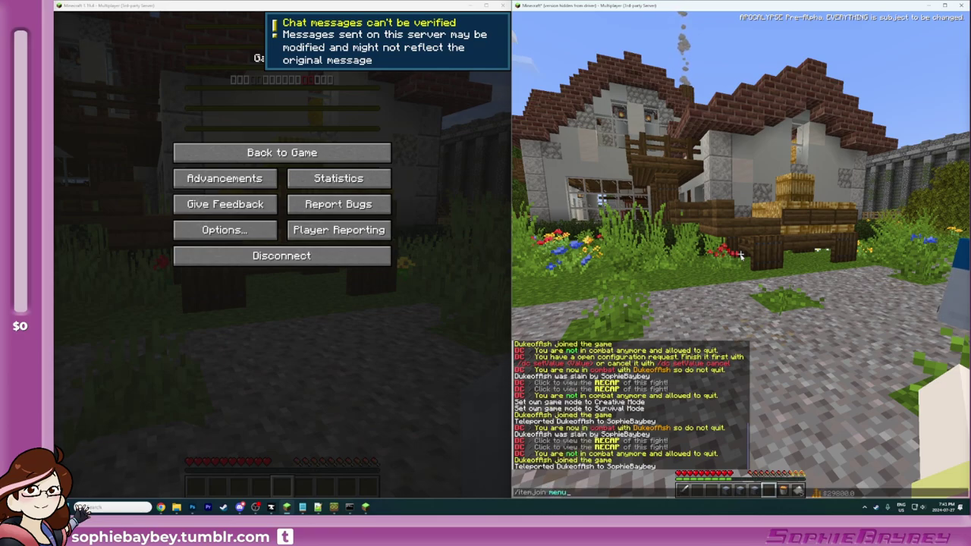
{"action": "key", "text": "Return"}
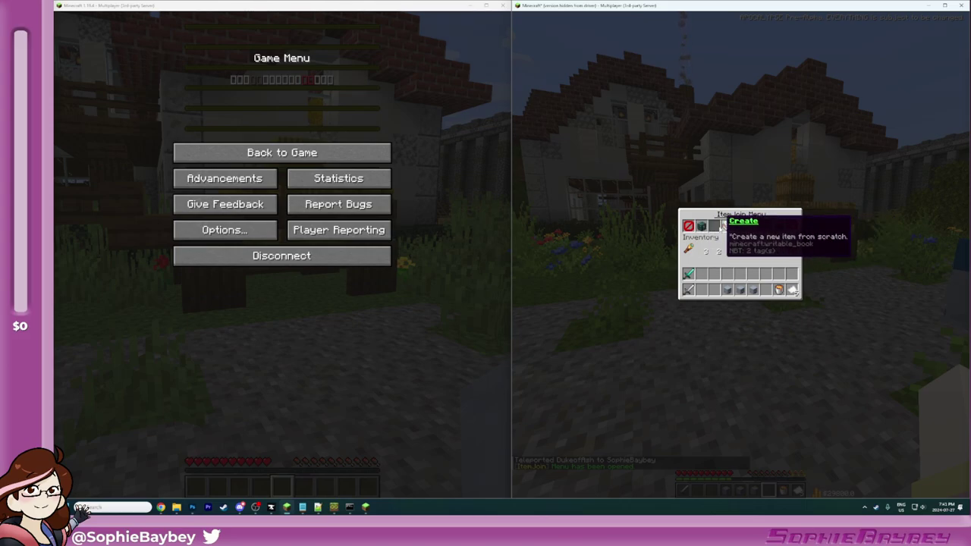
{"action": "left_click", "coordinate": [779, 227]}
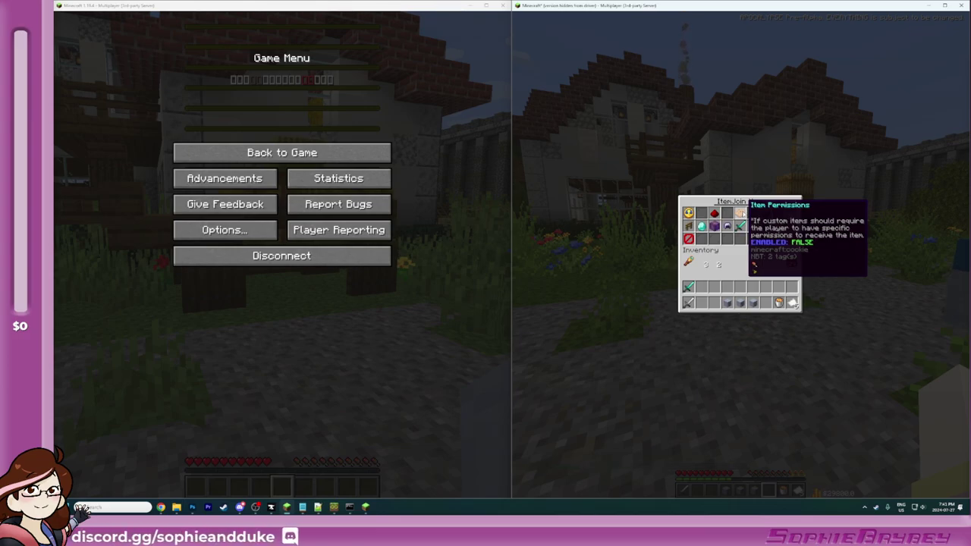
{"action": "left_click", "coordinate": [740, 213]}
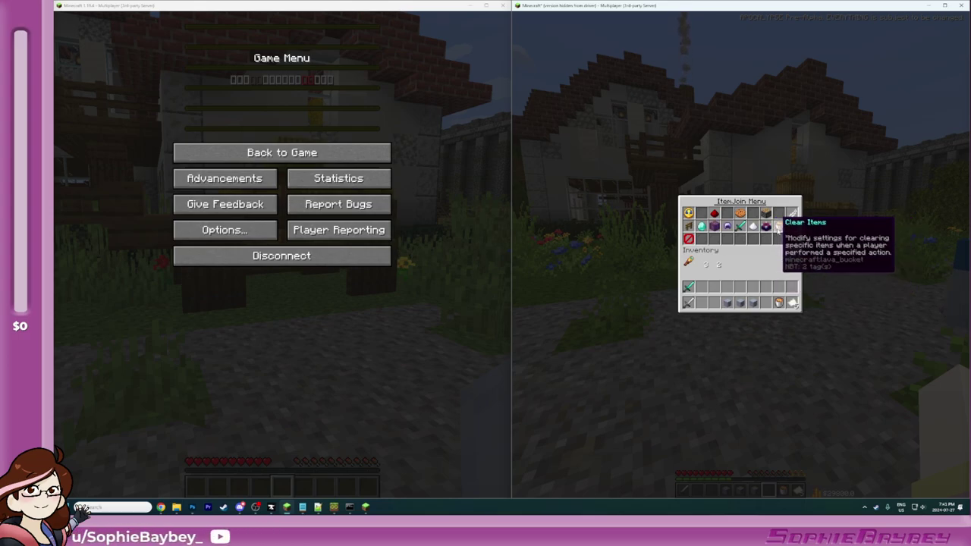
{"action": "left_click", "coordinate": [778, 227]}
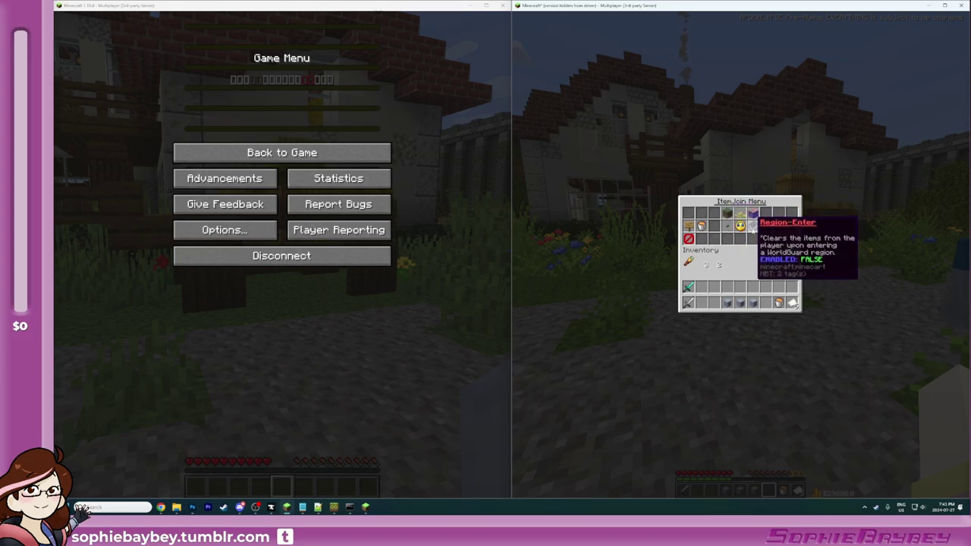
Step: Toggle GLOBAL in the world list of the Clear Items lava-bucket trigger and return to the clear settings
{"action": "left_click", "coordinate": [699, 225]}
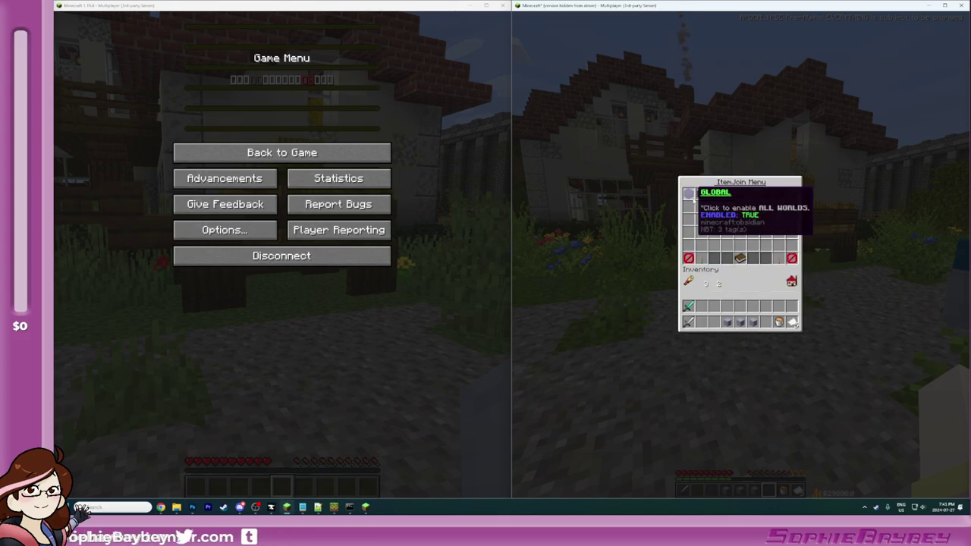
{"action": "left_click", "coordinate": [688, 194]}
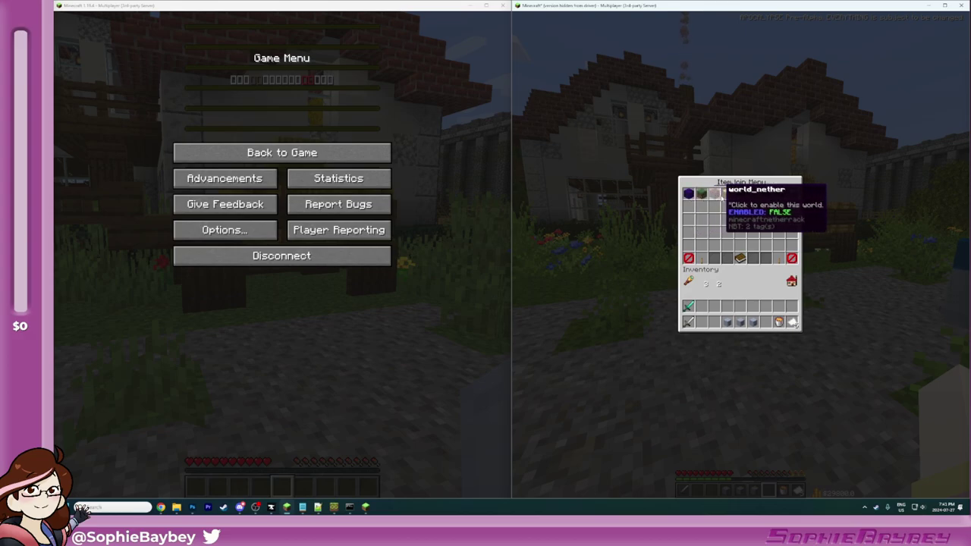
{"action": "left_click", "coordinate": [789, 257]}
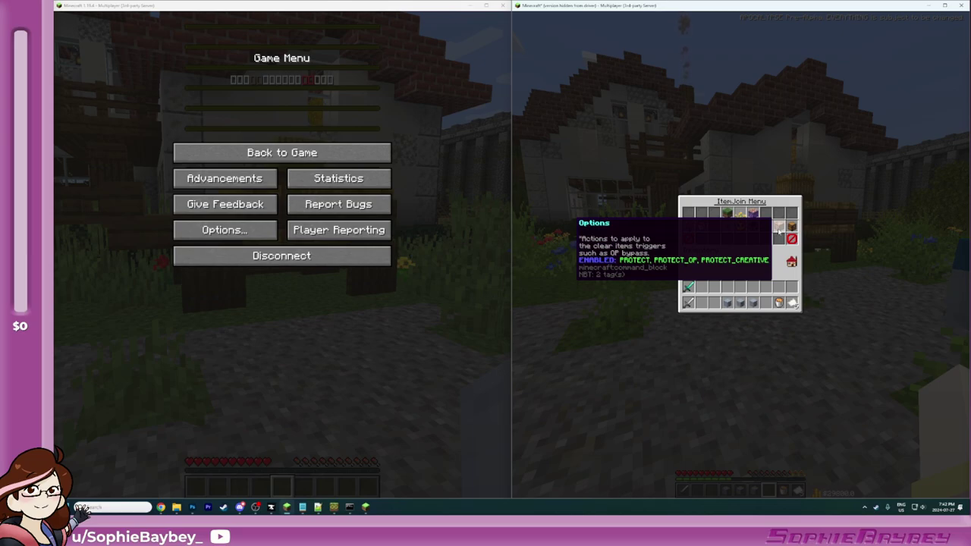
Step: Toggle Return Worlds and the gold-block option in the Clear Items options, and return to the game
{"action": "left_click", "coordinate": [778, 230]}
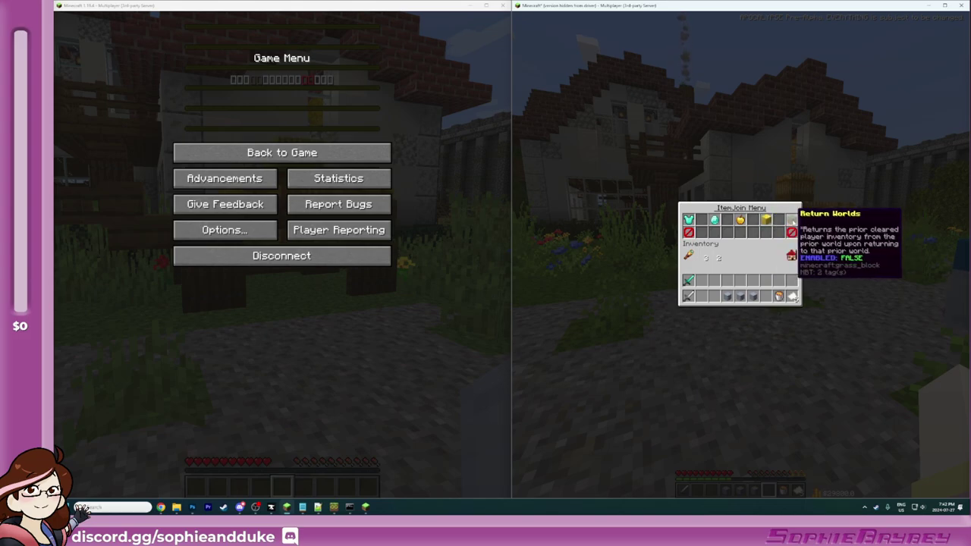
{"action": "left_click", "coordinate": [793, 222]}
{"action": "left_click", "coordinate": [769, 221]}
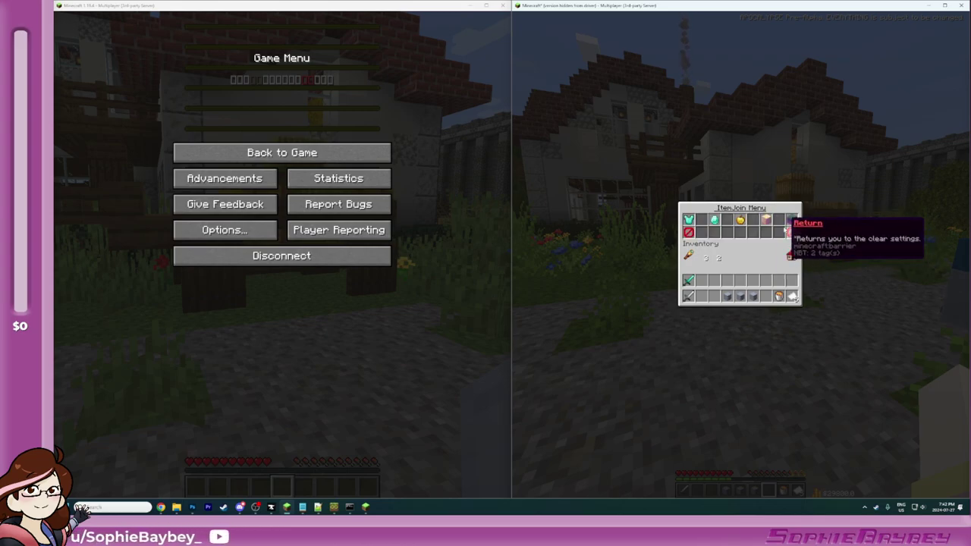
{"action": "left_click", "coordinate": [789, 225]}
{"action": "left_click", "coordinate": [715, 220]}
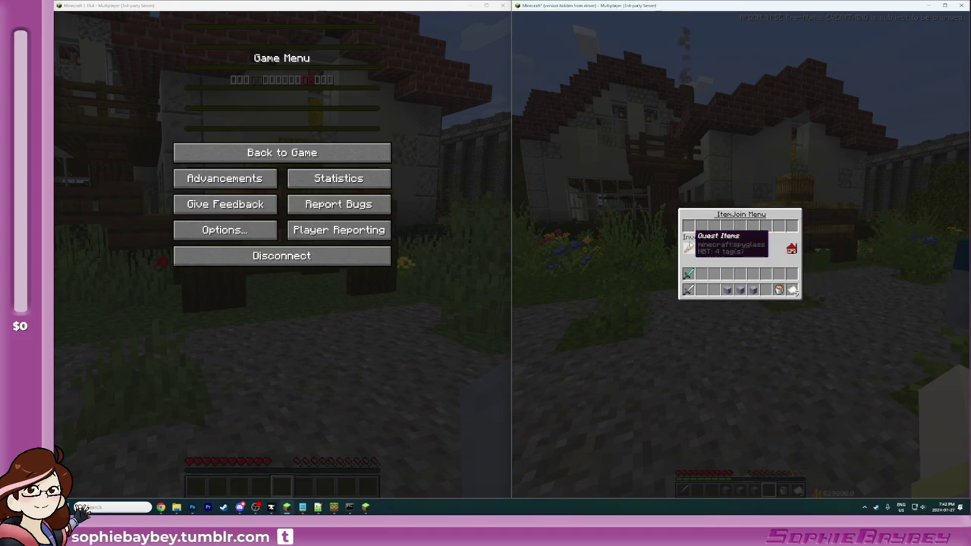
{"action": "key", "text": "Escape"}
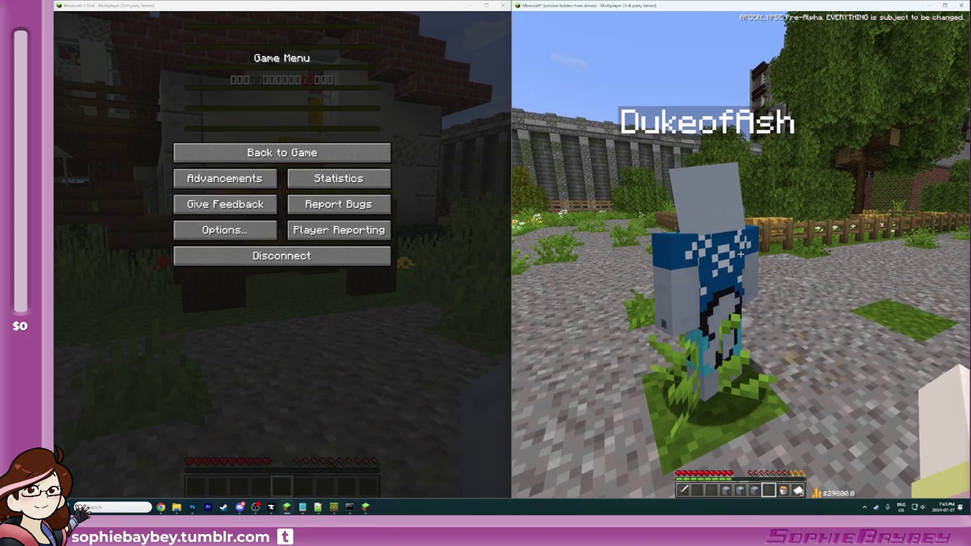
Step: Hit the second player, log them out during combat, and inspect the dropped spyglass with the lava bucket ready
{"action": "left_click", "coordinate": [740, 256]}
{"action": "left_click", "coordinate": [333, 258]}
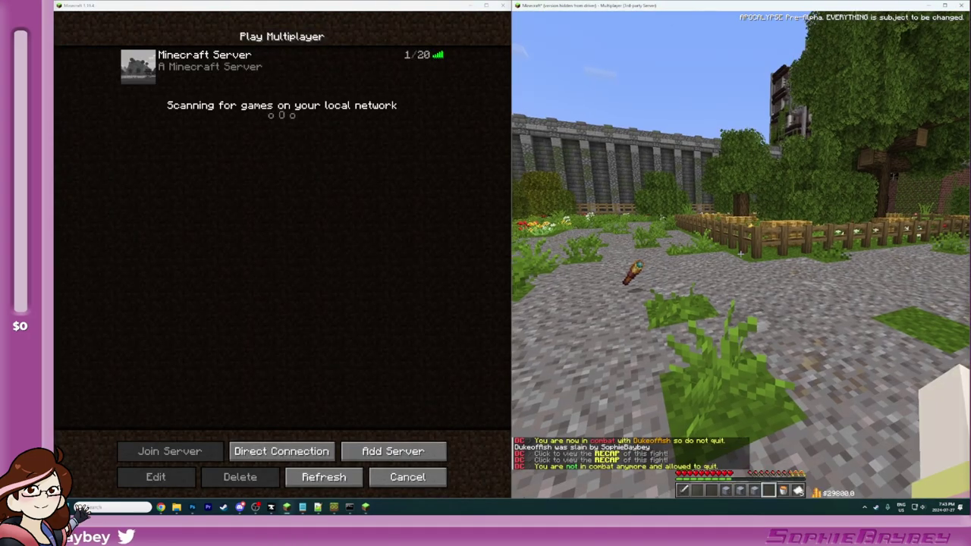
{"action": "key", "text": "w"}
{"action": "key", "text": "a"}
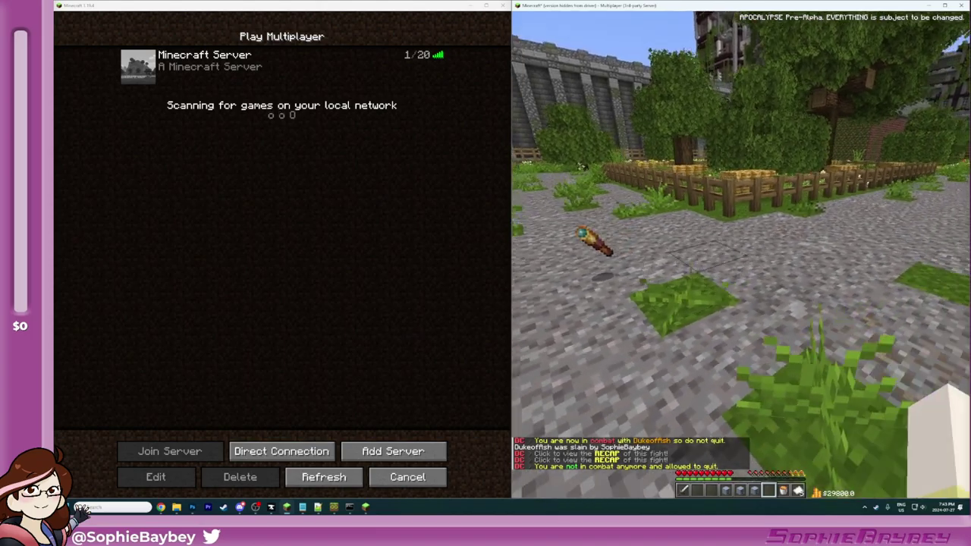
{"action": "key", "text": "s"}
{"action": "key", "text": "a"}
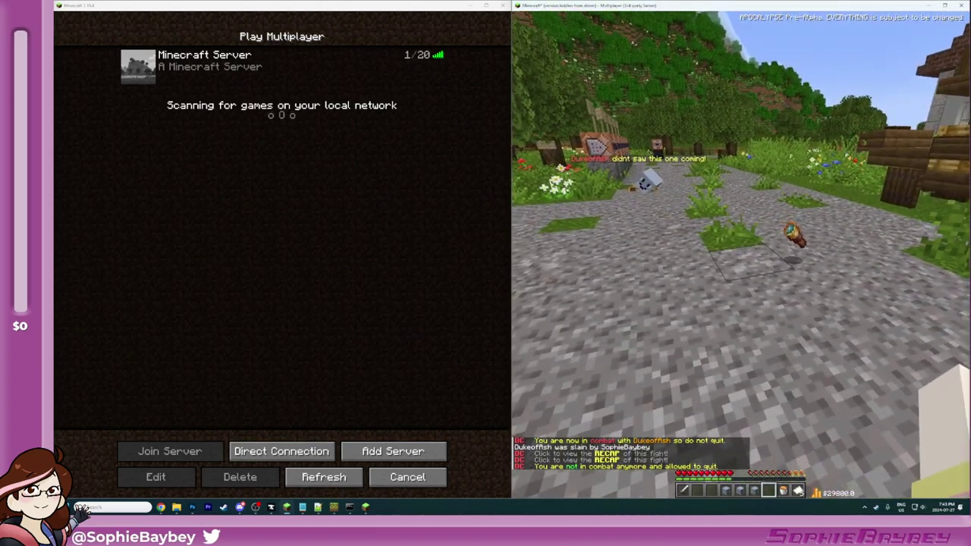
{"action": "key", "text": "6"}
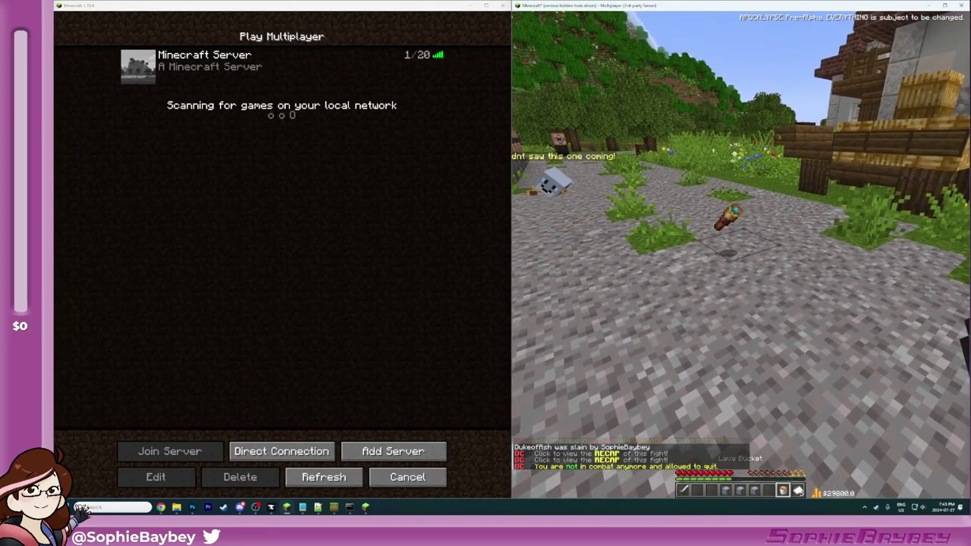
Step: Bring the second player back onto the server, respawn them, and check their inventory for the apples
{"action": "key", "text": "e"}
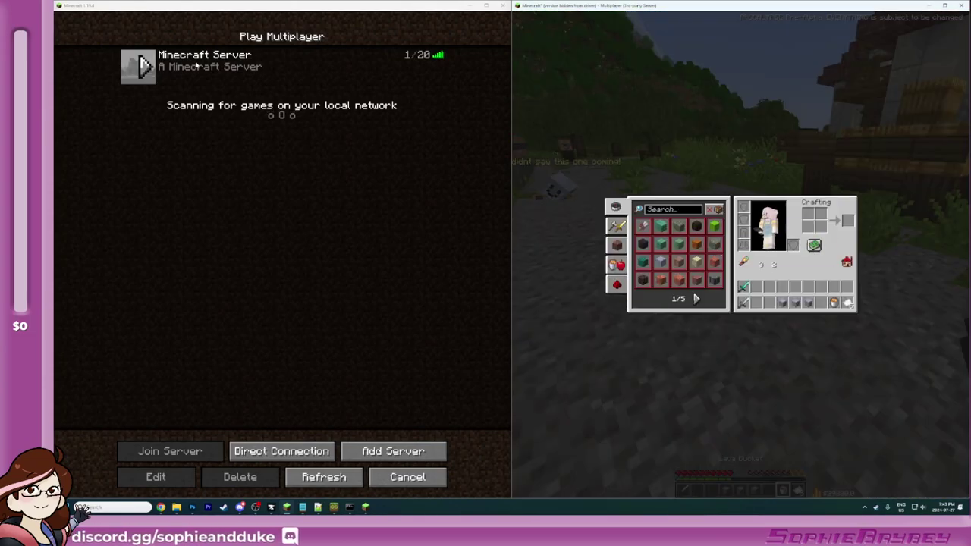
{"action": "left_click", "coordinate": [152, 68]}
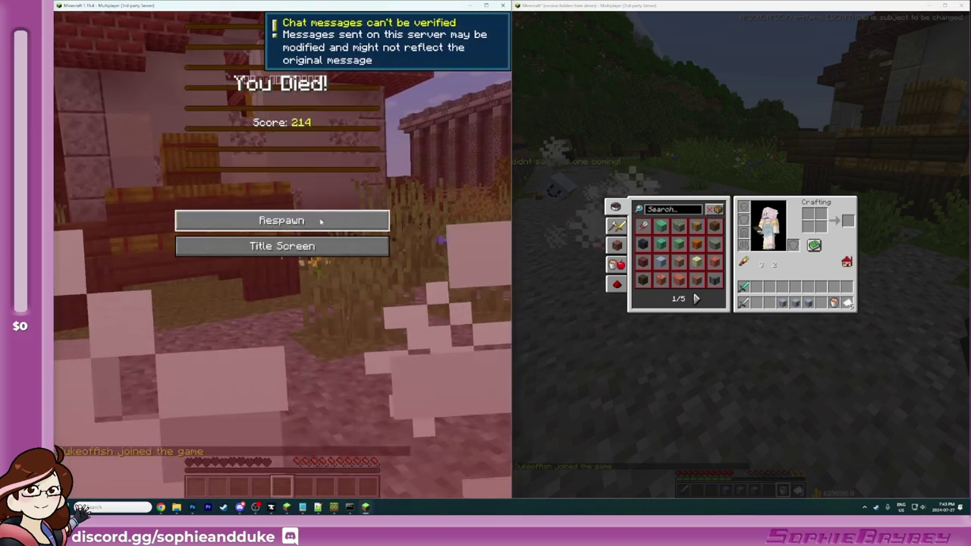
{"action": "left_click", "coordinate": [283, 219]}
{"action": "key", "text": "e"}
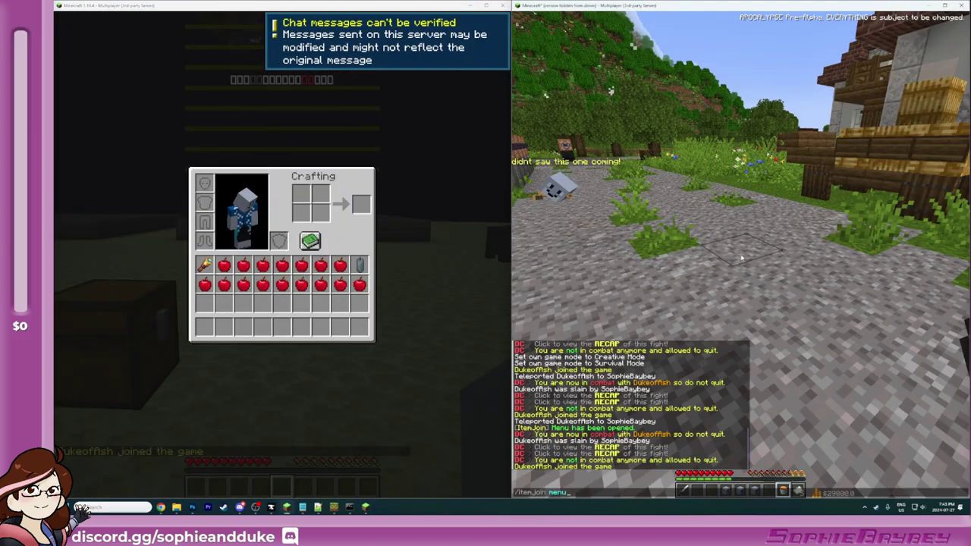
Step: Teleport the second player to the main player, hit them, and disconnect them during combat
{"action": "key", "text": "Return"}
{"action": "left_click", "coordinate": [741, 256]}
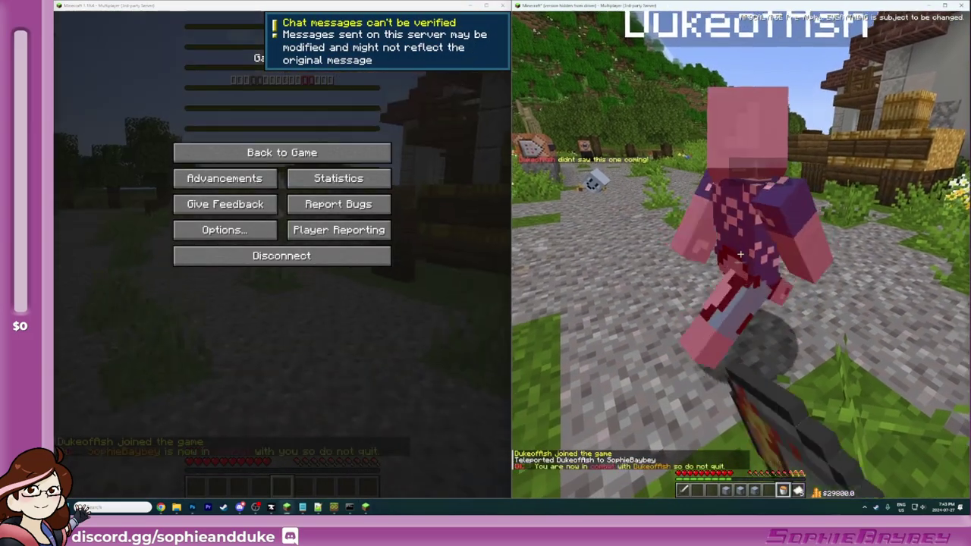
{"action": "key", "text": "e"}
{"action": "left_click", "coordinate": [345, 260]}
Step: Place lava on the dropped spyglass and collect the lava again with the bucket
{"action": "key", "text": "e"}
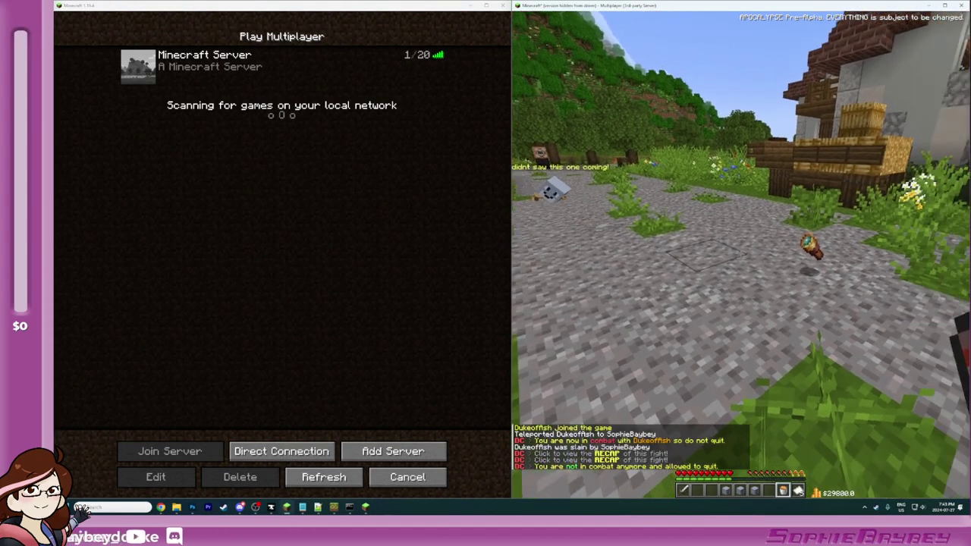
{"action": "right_click", "coordinate": [741, 256]}
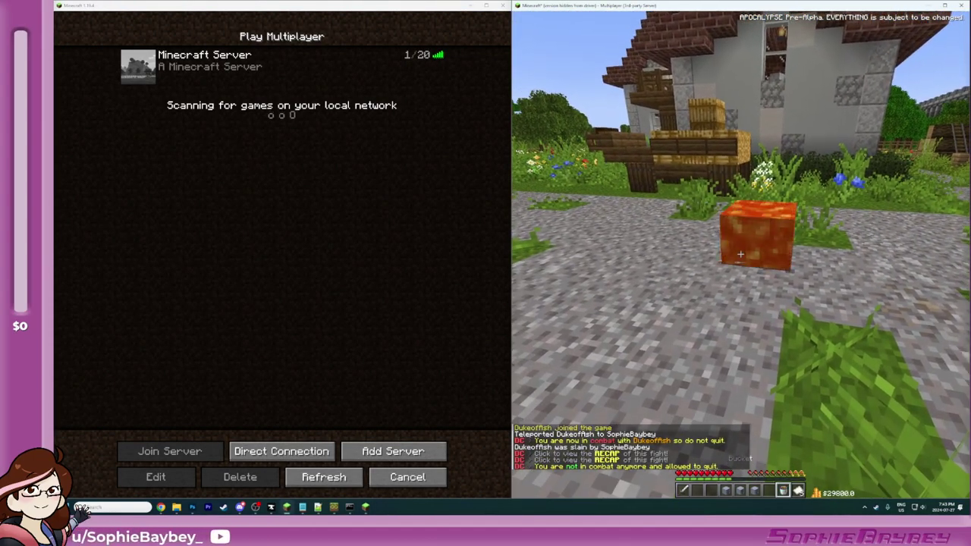
{"action": "right_click", "coordinate": [741, 255]}
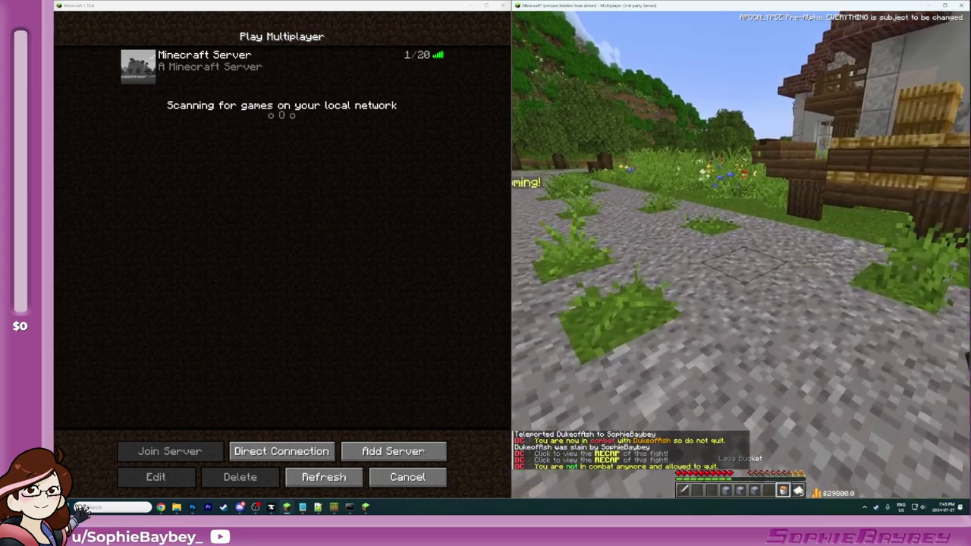
Step: Reconnect the second player to the server and respawn them
{"action": "key", "text": "e"}
{"action": "left_click", "coordinate": [140, 68]}
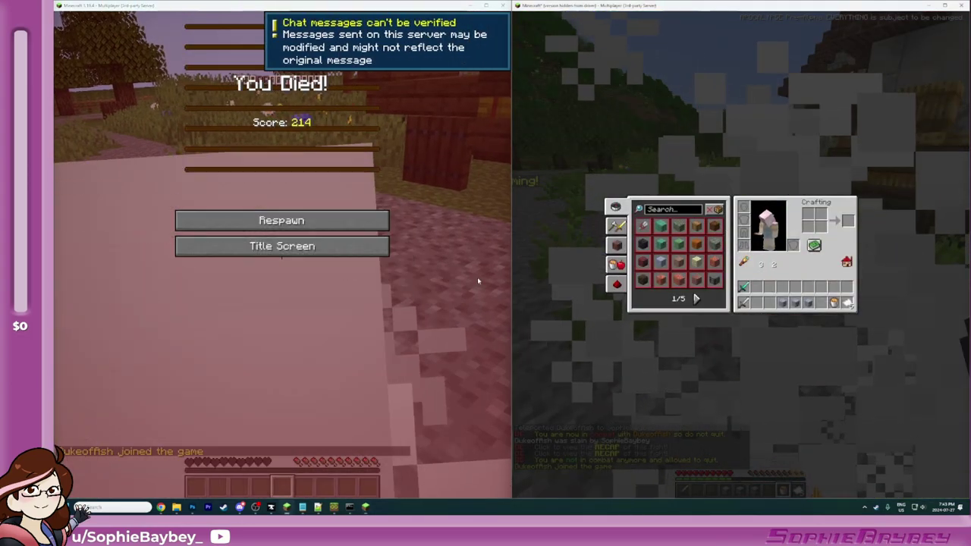
{"action": "left_click", "coordinate": [341, 222]}
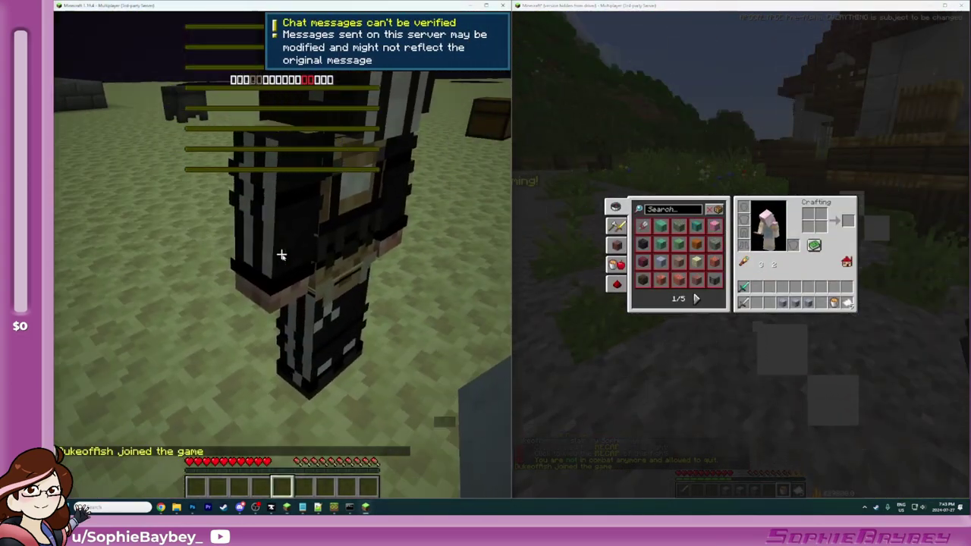
Step: Check the second player's inventory for the apples and quest items
{"action": "key", "text": "e"}
{"action": "key", "text": "alt+Tab"}
{"action": "key", "text": "e"}
{"action": "key", "text": "slash"}
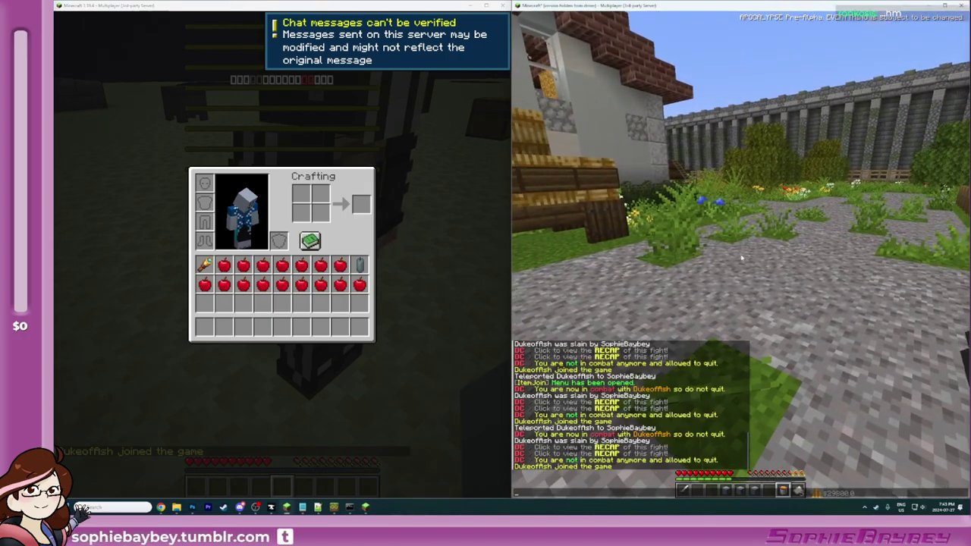
{"action": "key", "text": "BackSpace"}
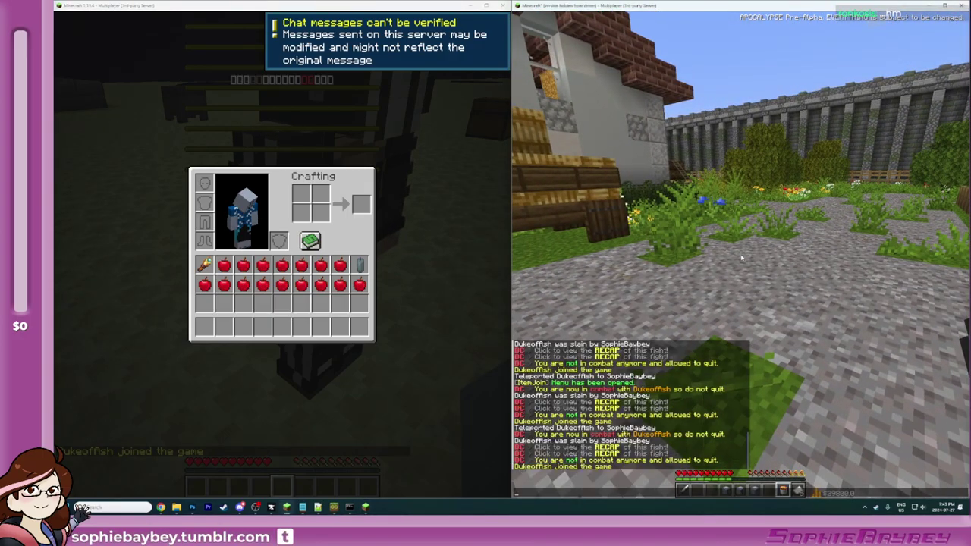
{"action": "key", "text": "Escape"}
{"action": "key", "text": "Escape"}
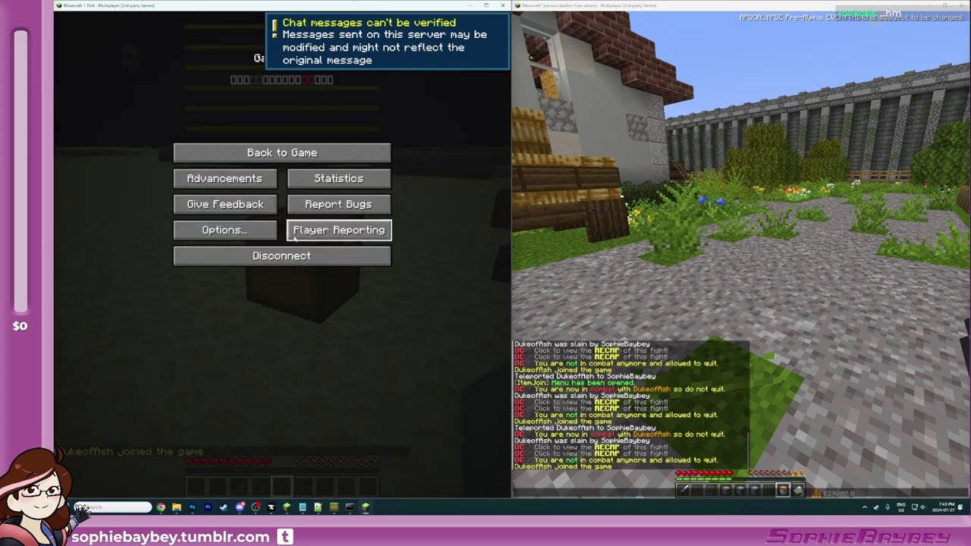
Step: Disconnect and reconnect the second player, and recheck their inventory
{"action": "left_click", "coordinate": [281, 254]}
{"action": "left_click", "coordinate": [140, 69]}
{"action": "key", "text": "e"}
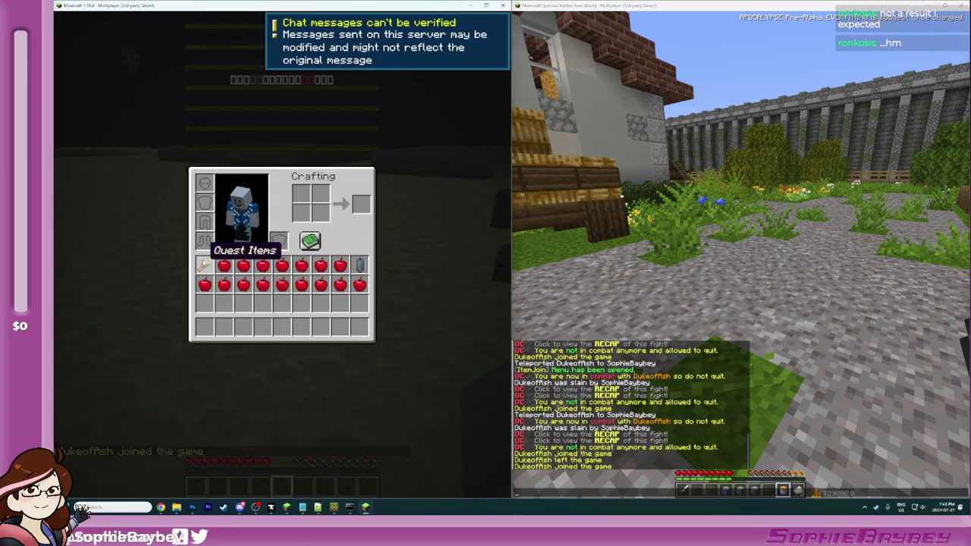
{"action": "key", "text": "Escape"}
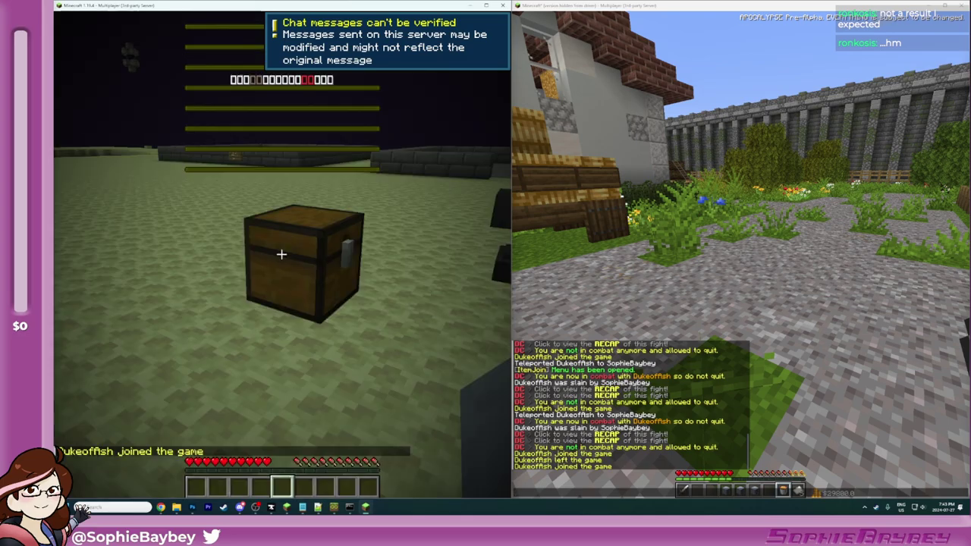
Step: Open the ItemJoin configuration menu on the main player with the /itemjoin menu command
{"action": "key", "text": "Escape"}
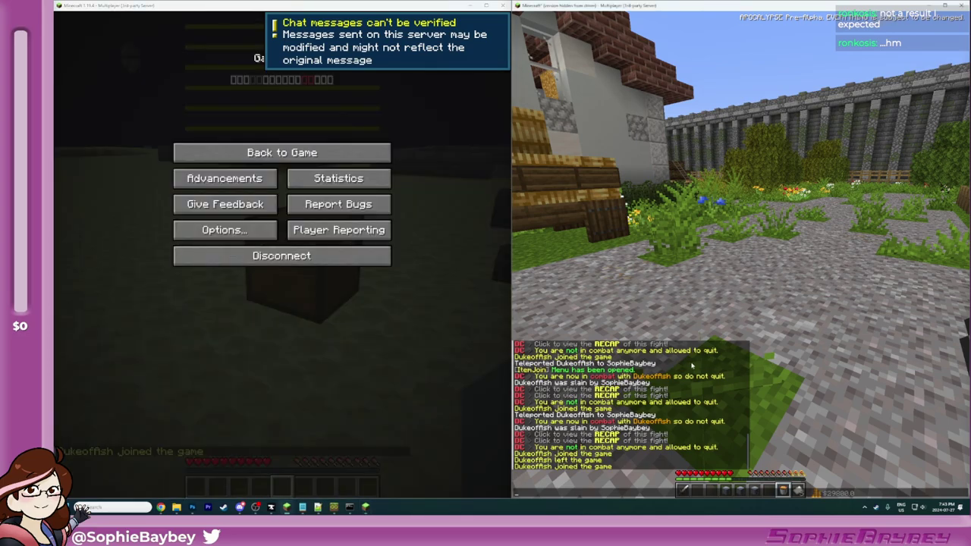
{"action": "type", "text": "/itemjoin:"}
{"action": "key", "text": "Return"}
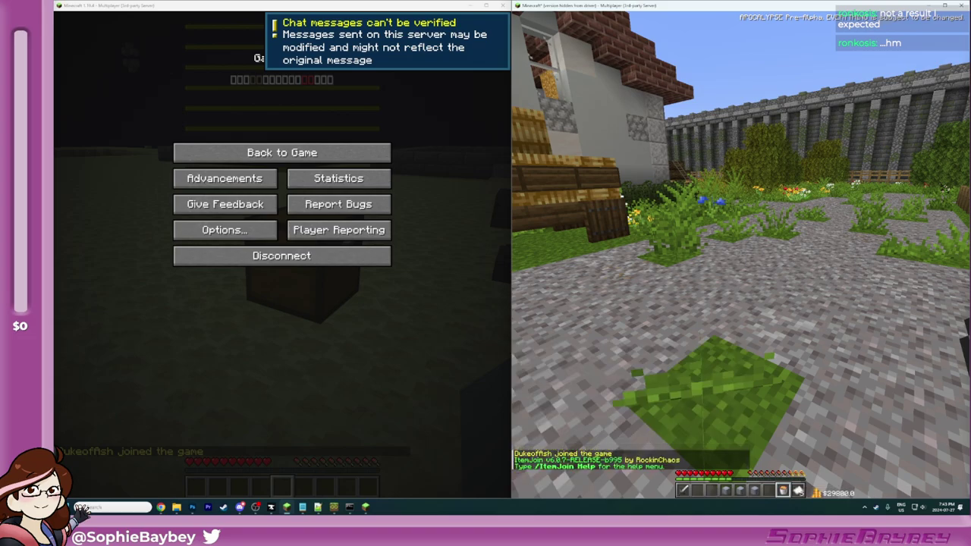
{"action": "key", "text": "t"}
{"action": "key", "text": "Up"}
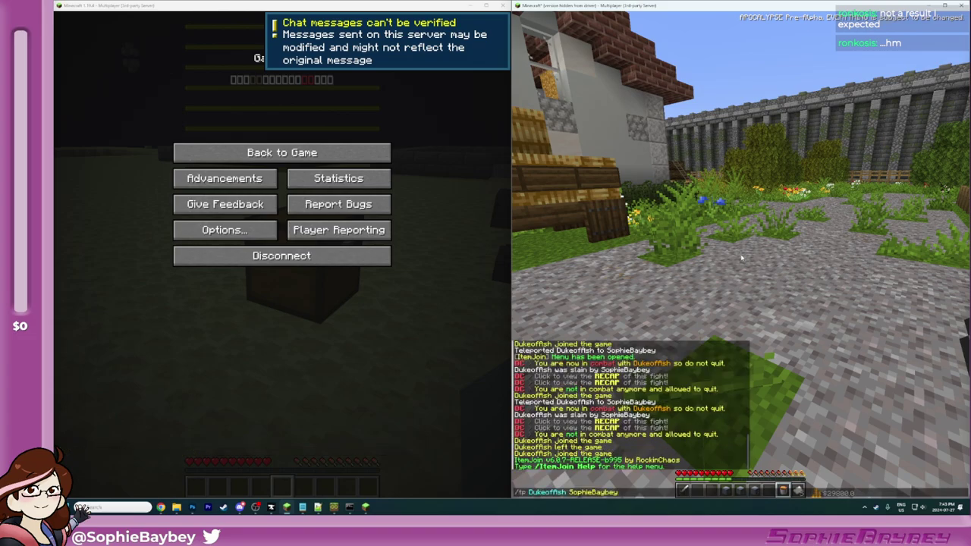
{"action": "key", "text": "BackSpace"}
{"action": "key", "text": "Escape"}
{"action": "key", "text": "Escape"}
{"action": "type", "text": "t"}
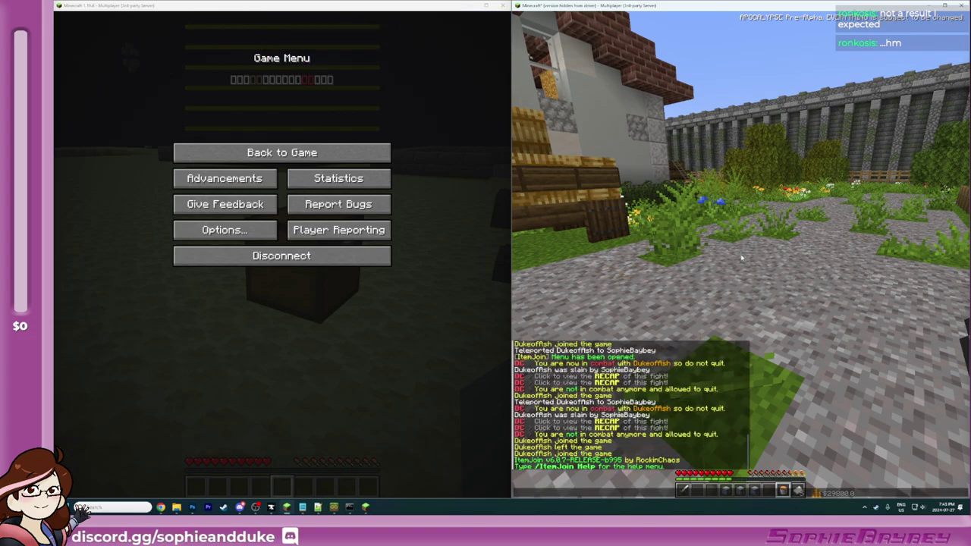
{"action": "type", "text": "/itemjoin menu"}
{"action": "key", "text": "Return"}
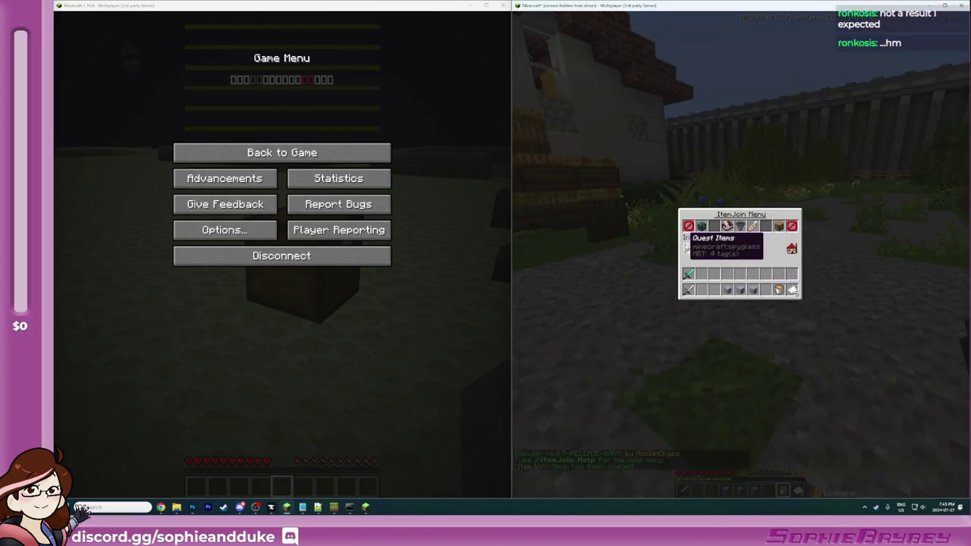
Step: Review the triggers of the Quest Items custom item and capture a screenshot of its item information
{"action": "left_click", "coordinate": [752, 227]}
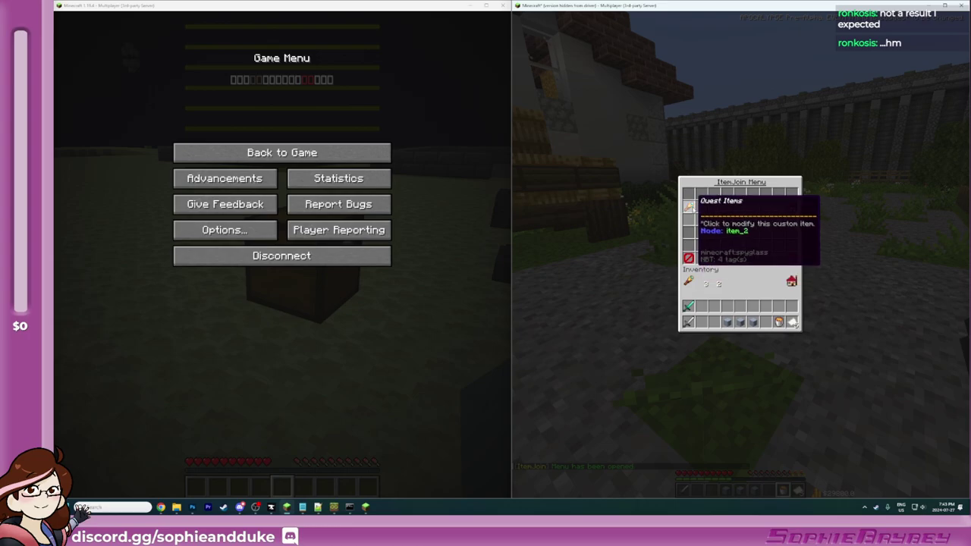
{"action": "left_click", "coordinate": [688, 205]}
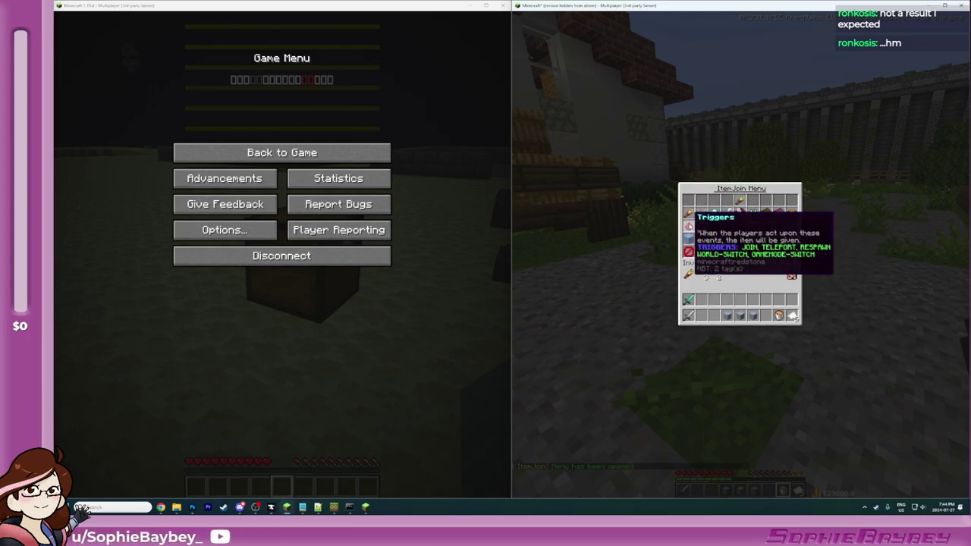
{"action": "left_click", "coordinate": [688, 223]}
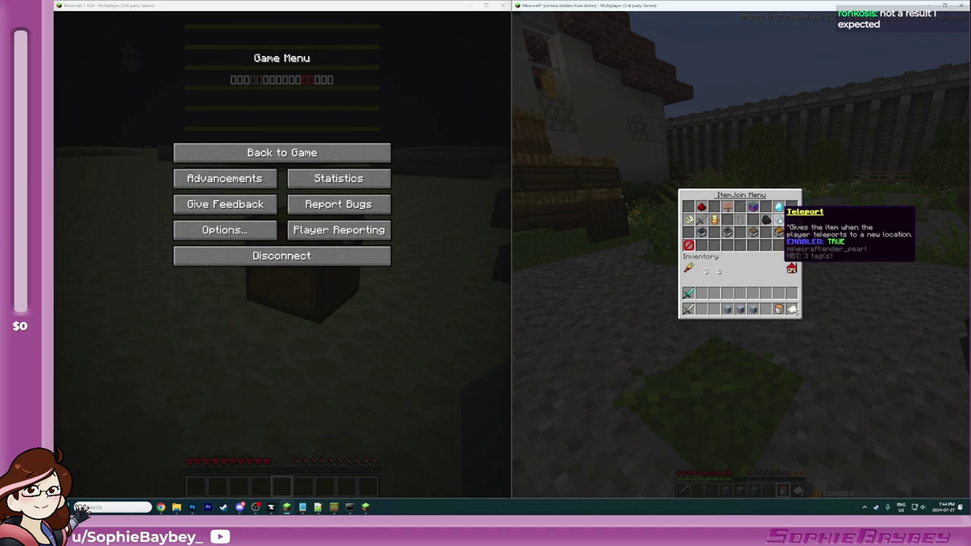
{"action": "left_click", "coordinate": [687, 245]}
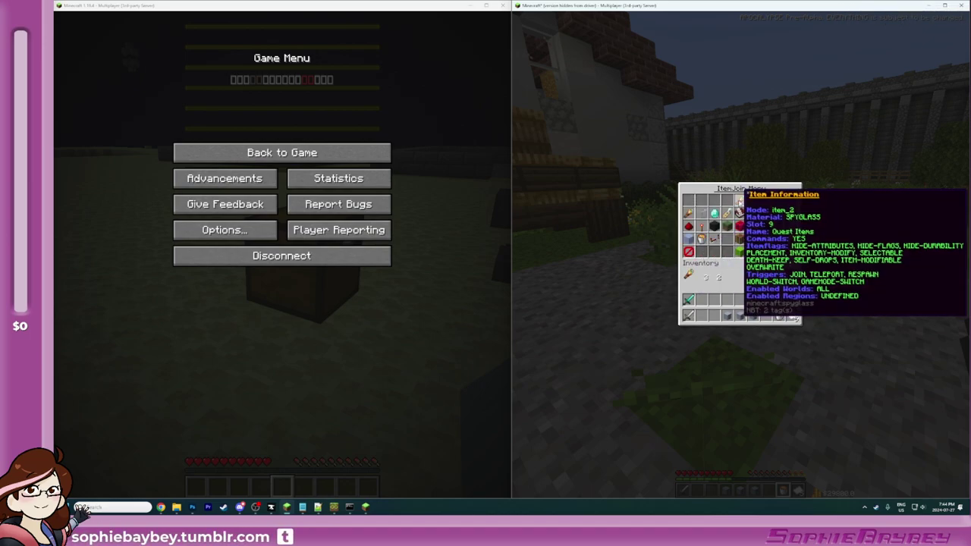
{"action": "key", "text": "ctrl+Print"}
{"action": "left_click_drag", "start_coordinate": [733, 173], "coordinate": [967, 320]}
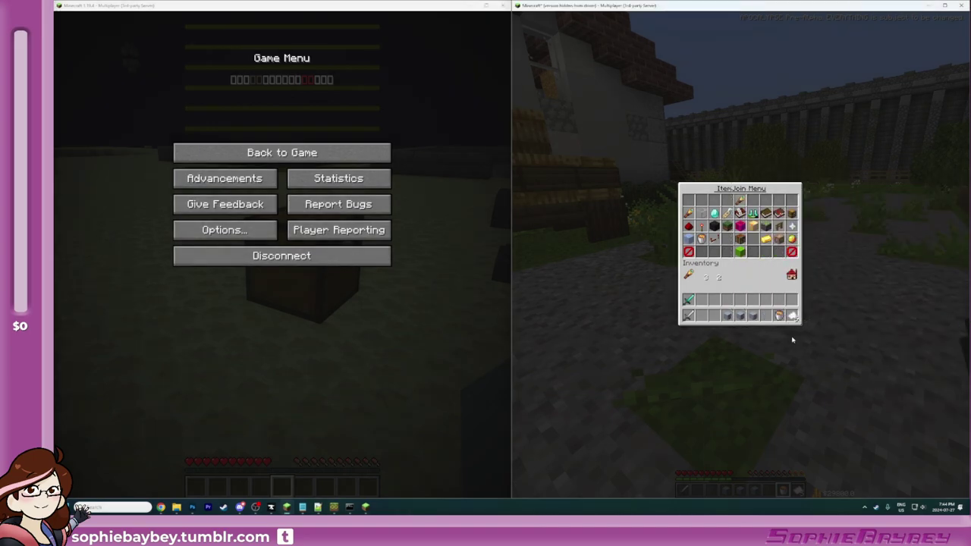
Step: Leave the Quest Items definition and open the Scaffolding custom item (item_3)
{"action": "left_click", "coordinate": [687, 251]}
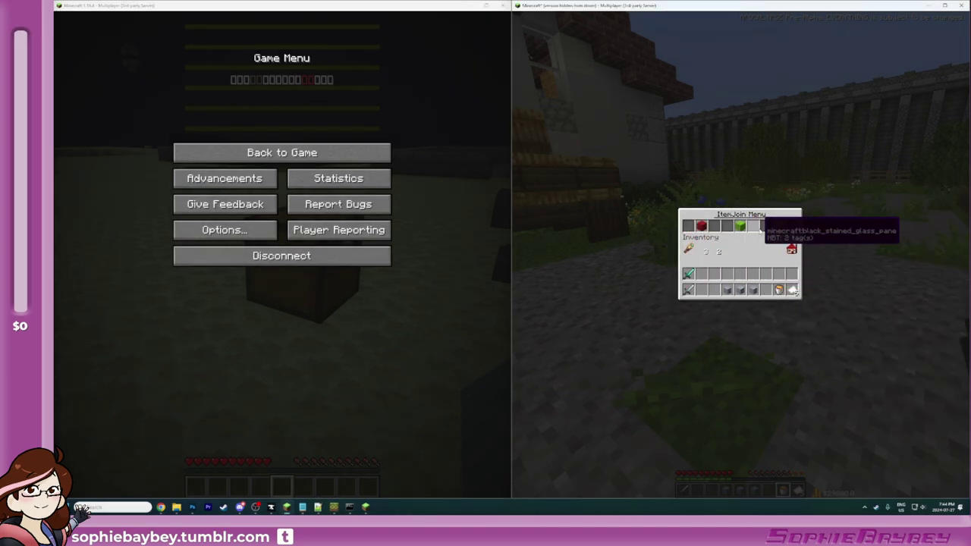
{"action": "left_click", "coordinate": [727, 226]}
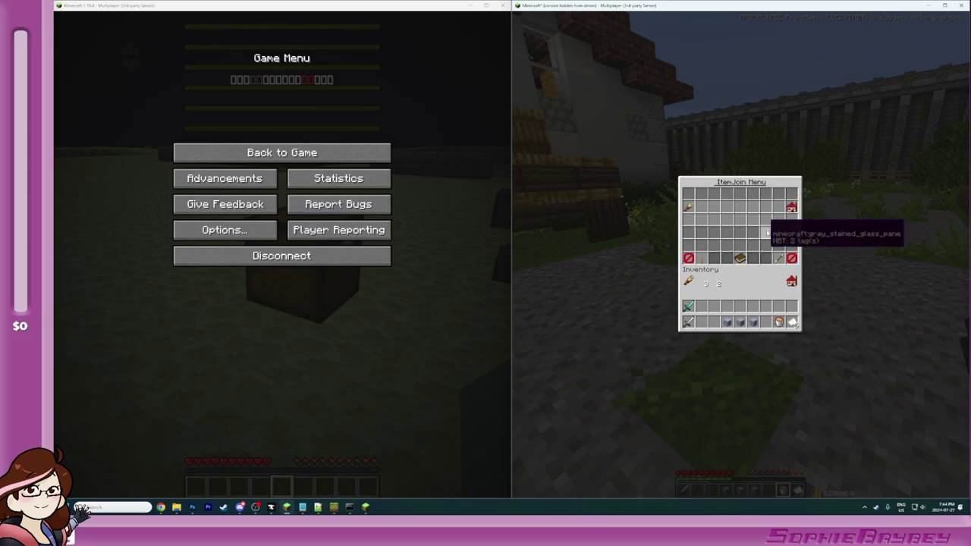
{"action": "left_click", "coordinate": [793, 209]}
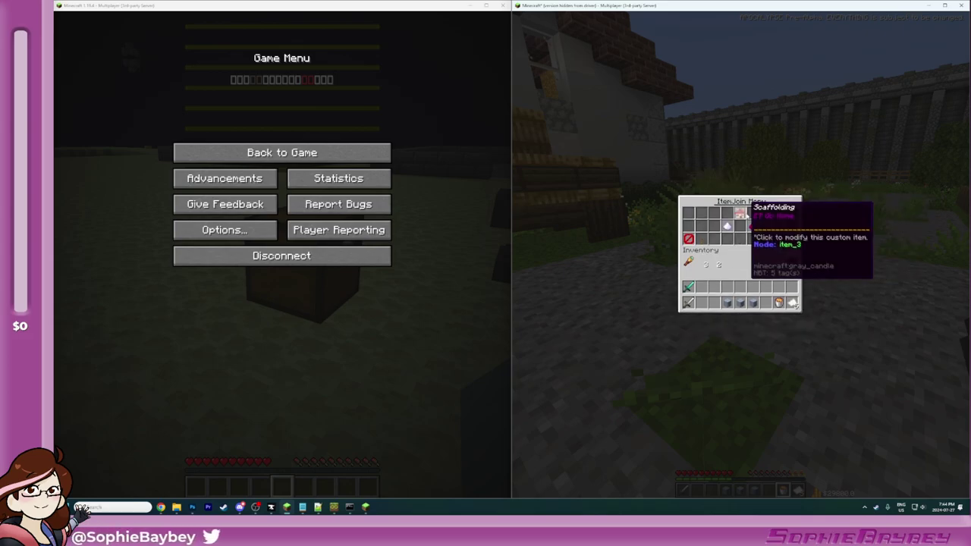
{"action": "left_click", "coordinate": [747, 217]}
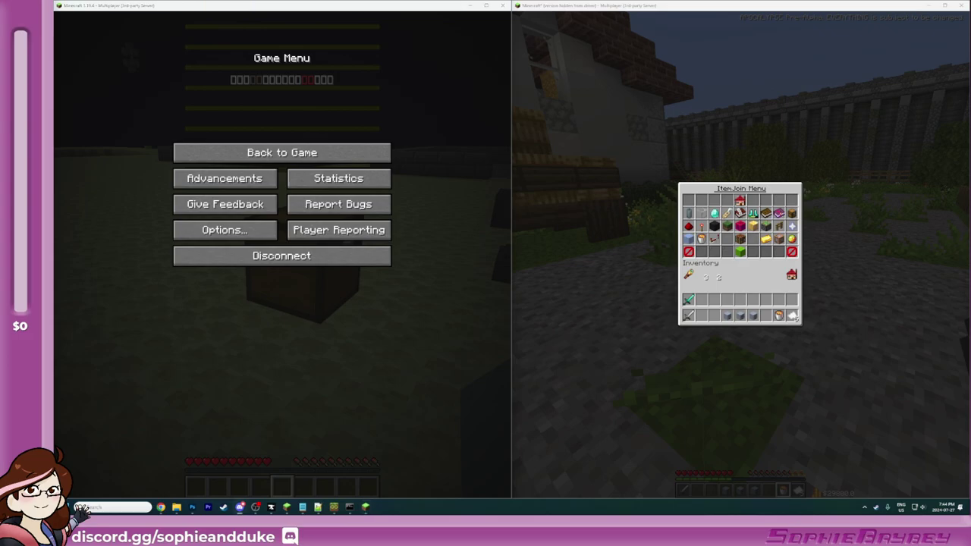
{"action": "left_click", "coordinate": [751, 265]}
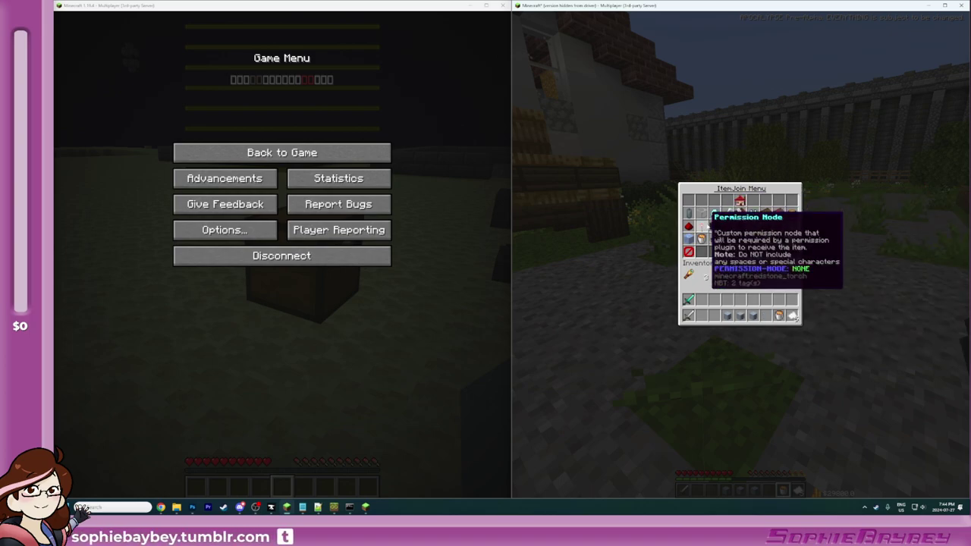
Step: Reopen the Scaffolding item from the main ItemJoin menu and capture a screenshot of its item information
{"action": "left_click", "coordinate": [690, 253]}
{"action": "left_click", "coordinate": [688, 225]}
{"action": "left_click", "coordinate": [688, 225]}
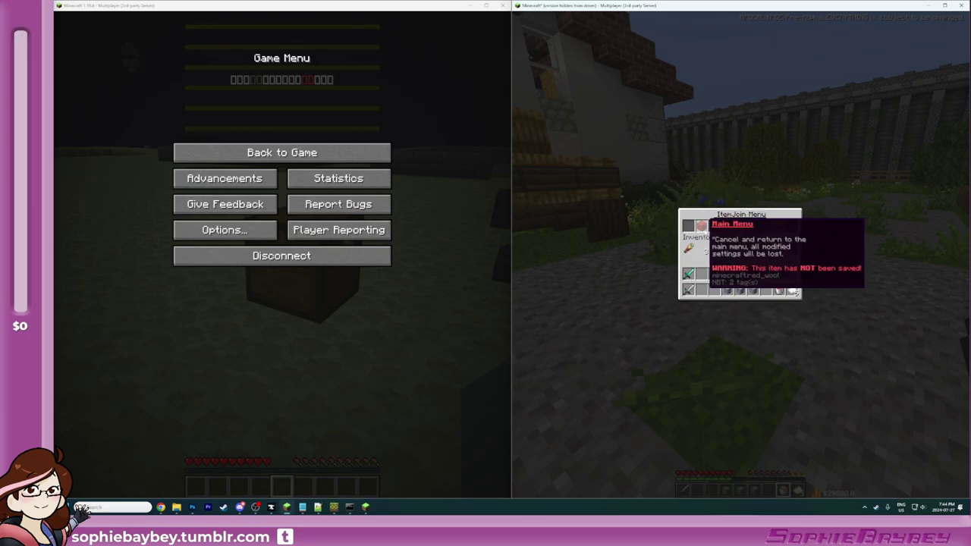
{"action": "left_click", "coordinate": [690, 225]}
{"action": "left_click", "coordinate": [692, 226]}
{"action": "left_click", "coordinate": [693, 226]}
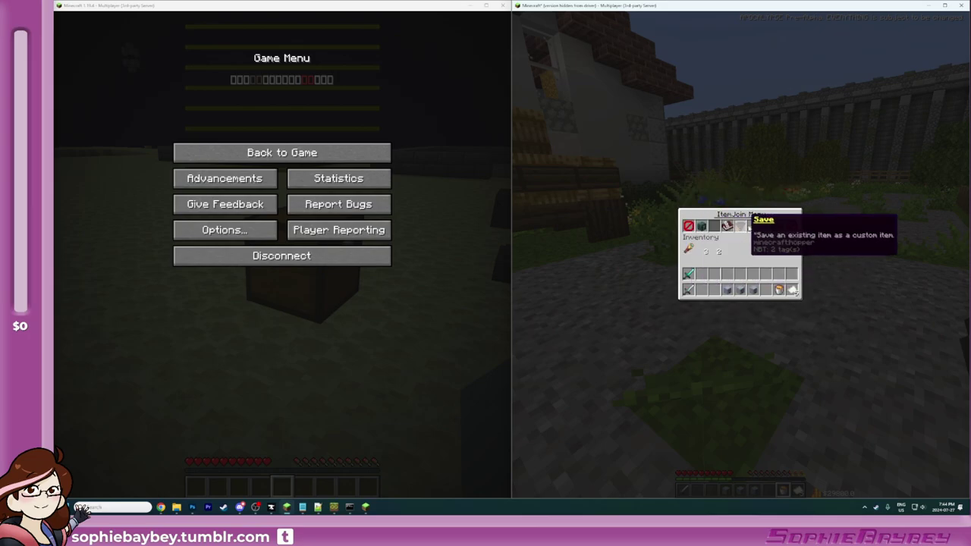
{"action": "left_click", "coordinate": [734, 225]}
{"action": "left_click", "coordinate": [787, 208]}
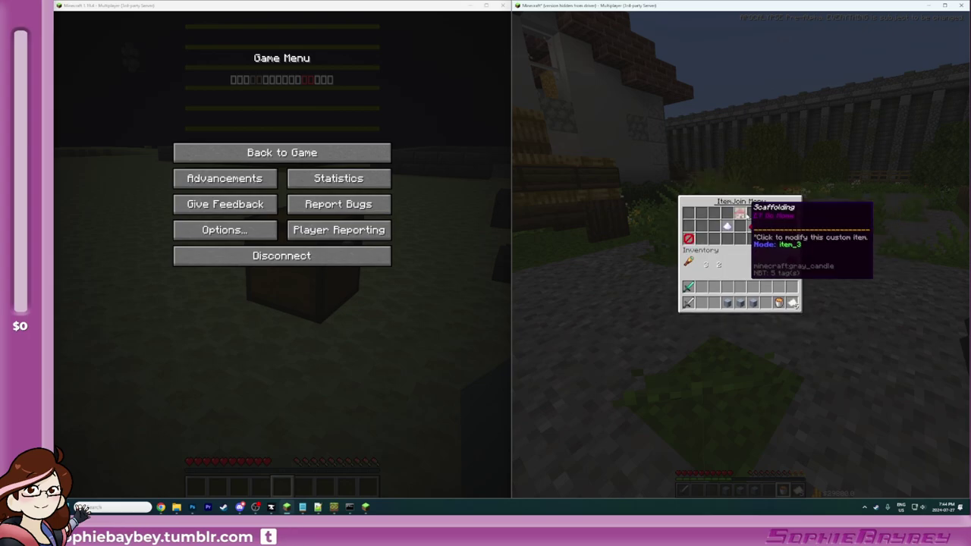
{"action": "key", "text": "ctrl+Print"}
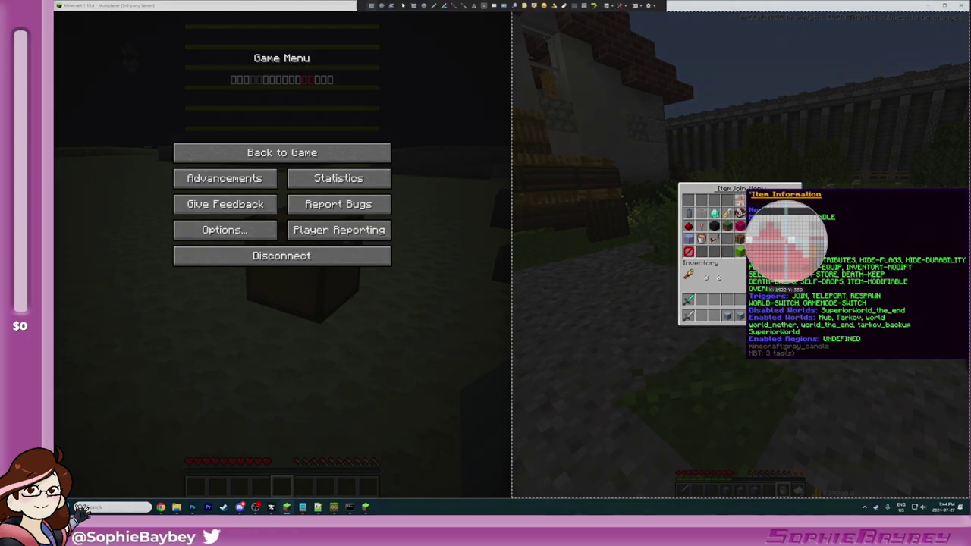
{"action": "left_click_drag", "start_coordinate": [741, 183], "coordinate": [970, 368]}
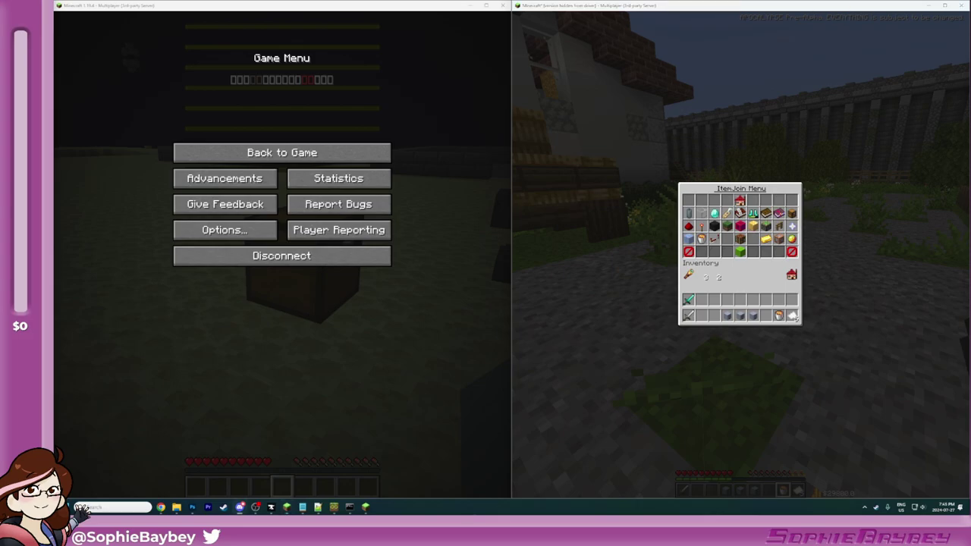
Step: Enable the Item Store flag on the Quest Items custom item (item_2) and save the item
{"action": "left_click", "coordinate": [761, 366]}
{"action": "left_click", "coordinate": [690, 253]}
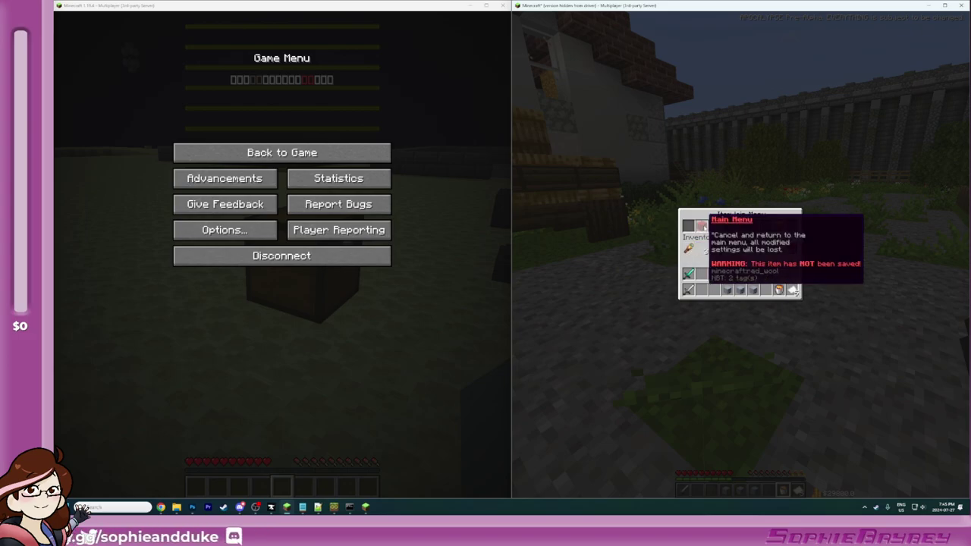
{"action": "left_click", "coordinate": [703, 228]}
{"action": "left_click", "coordinate": [751, 225]}
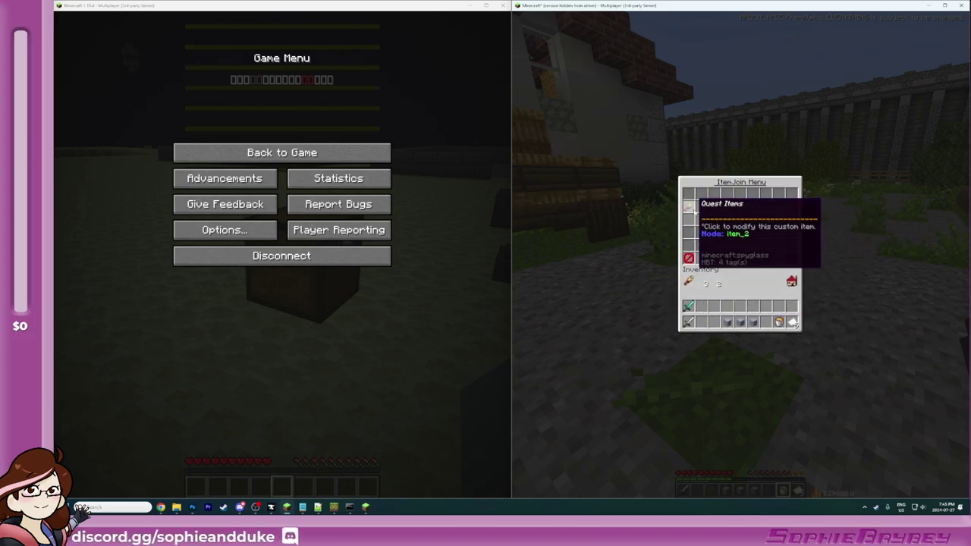
{"action": "left_click", "coordinate": [733, 218]}
{"action": "left_click", "coordinate": [726, 224]}
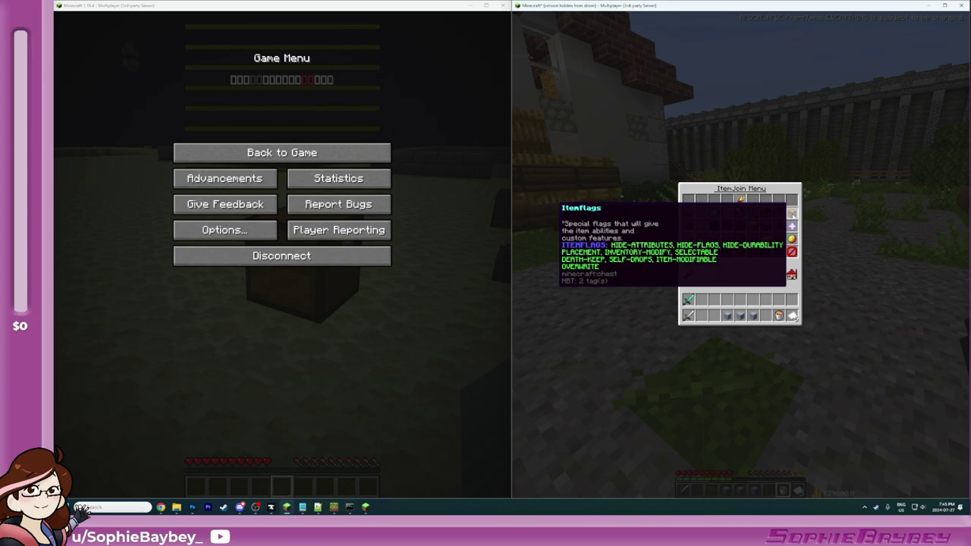
{"action": "left_click", "coordinate": [792, 213]}
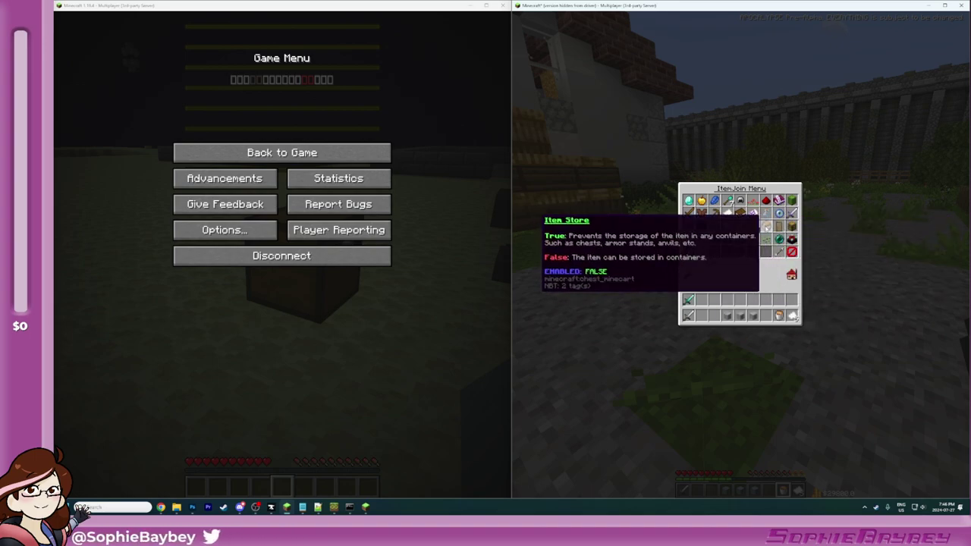
{"action": "left_click", "coordinate": [765, 226]}
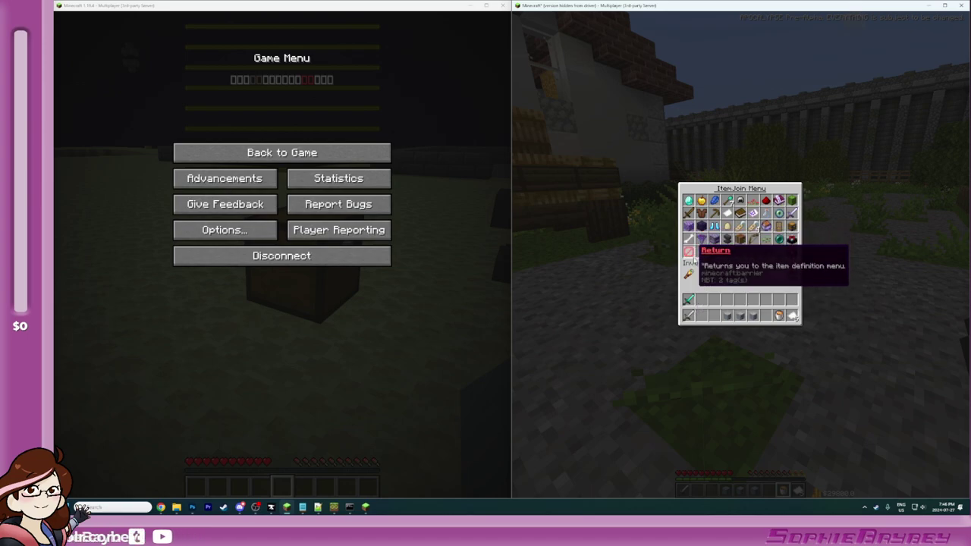
{"action": "left_click", "coordinate": [688, 253]}
{"action": "left_click", "coordinate": [740, 250]}
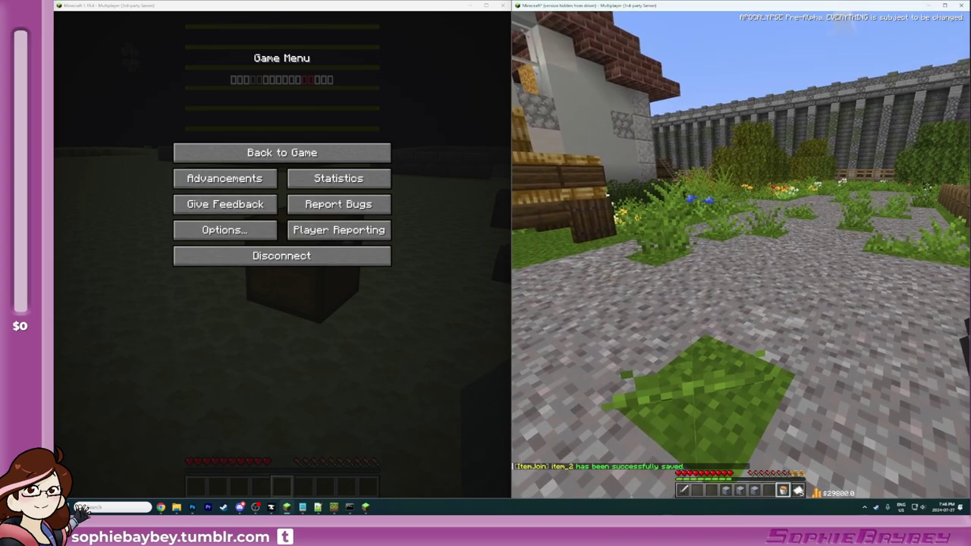
Step: Check both players' inventories after saving the Quest Items change
{"action": "key", "text": "e"}
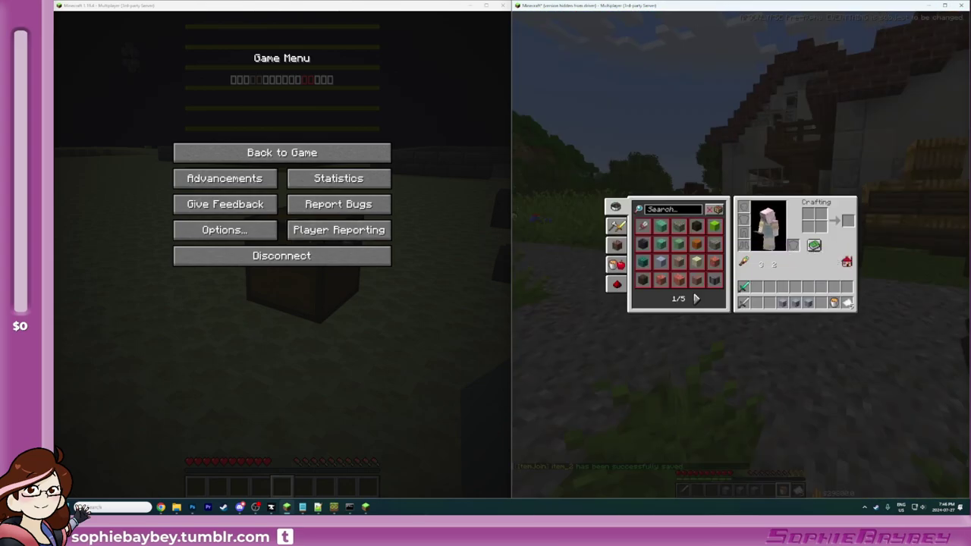
{"action": "left_click", "coordinate": [285, 154]}
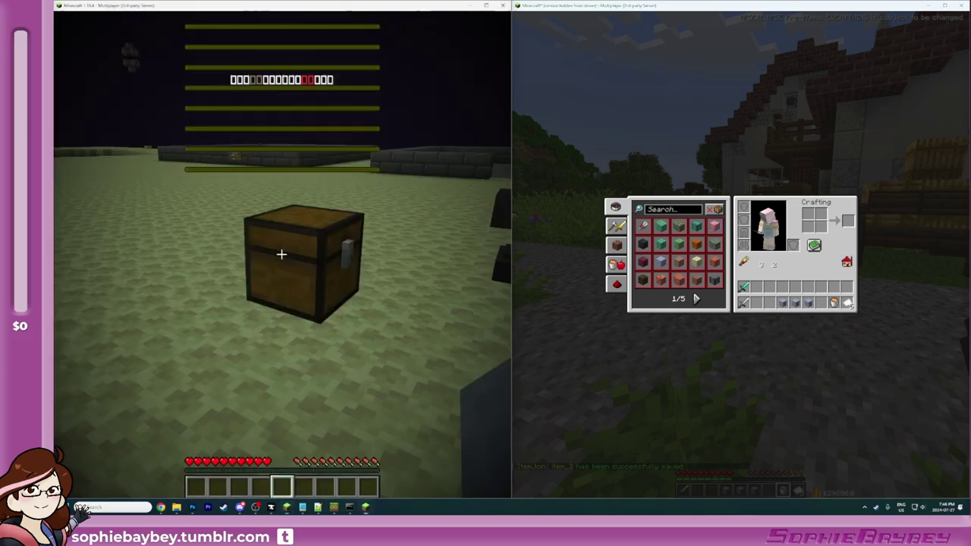
{"action": "key", "text": "e"}
{"action": "left_click", "coordinate": [596, 405]}
{"action": "key", "text": "e"}
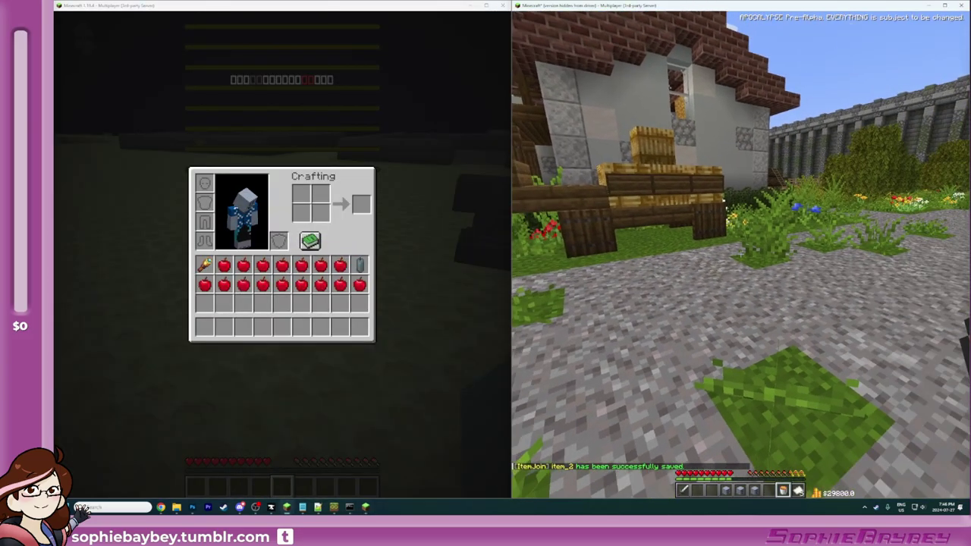
{"action": "key", "text": "e"}
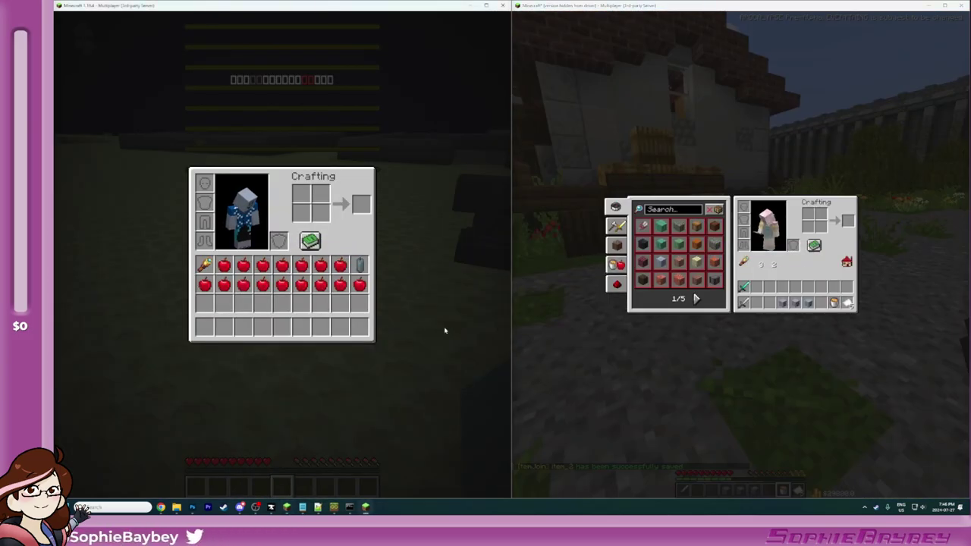
Step: Kill the second player with the kill command, respawn that player, and check which items remain in their inventory
{"action": "type", "text": "e/kill DukeofAsh"}
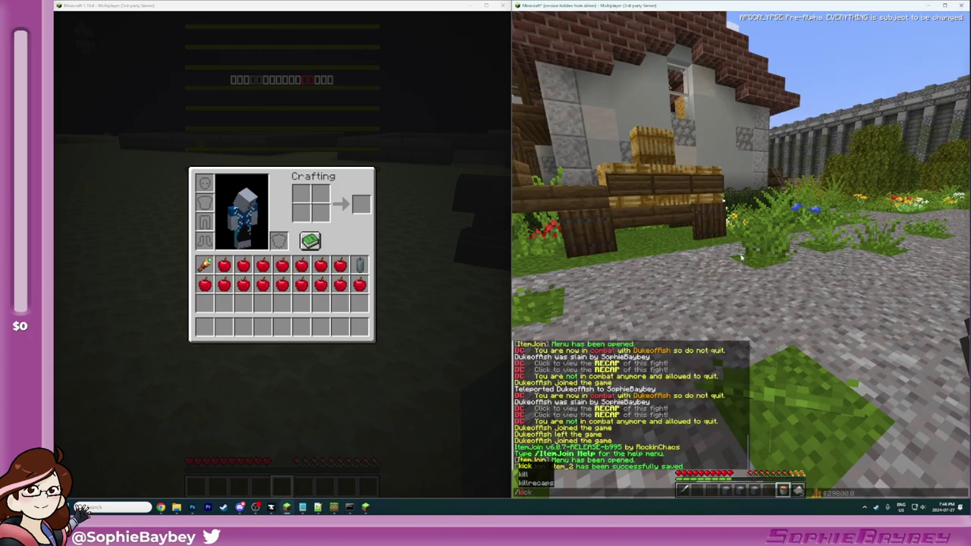
{"action": "key", "text": "Return"}
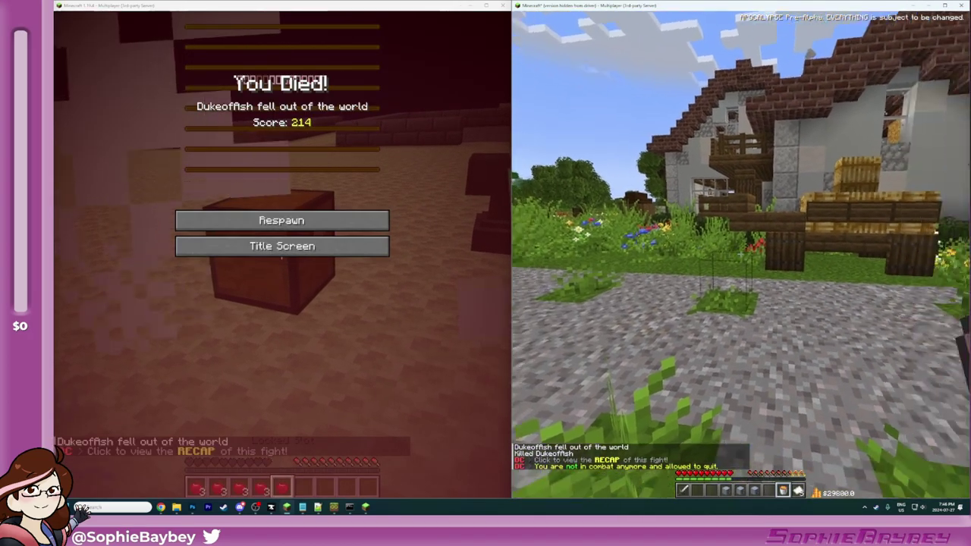
{"action": "key", "text": "e"}
{"action": "left_click", "coordinate": [281, 220]}
{"action": "key", "text": "e"}
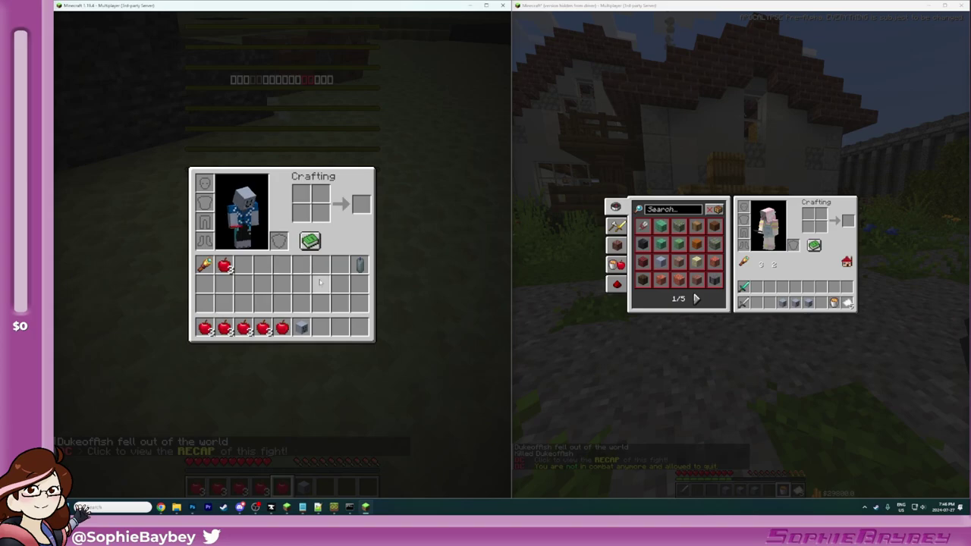
{"action": "key", "text": "e"}
{"action": "key", "text": "e"}
{"action": "left_click", "coordinate": [552, 369]}
{"action": "type", "text": "e"}
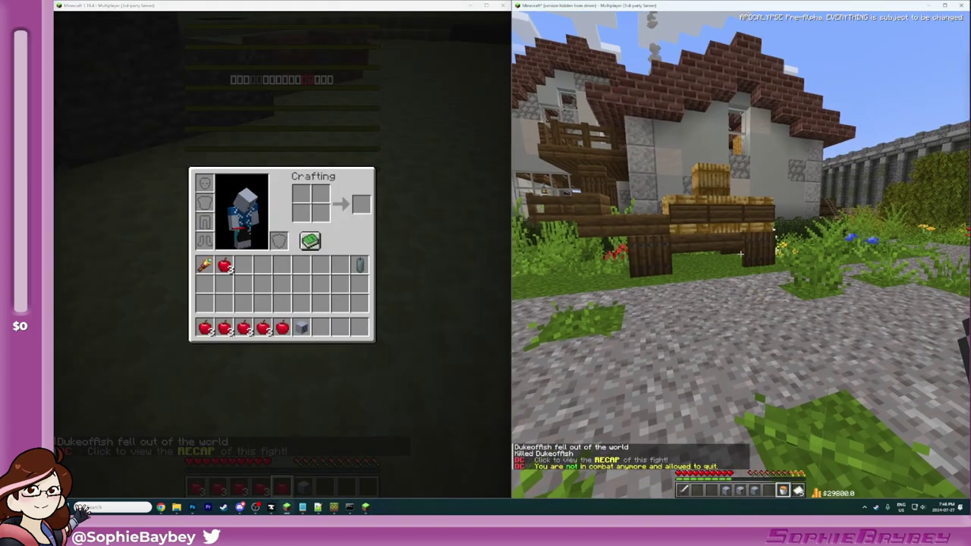
Step: Teleport the second player to the admin player and slay them in combat
{"action": "type", "text": "/tp du"}
{"action": "type", "text": "keofAsh SophieBaybey"}
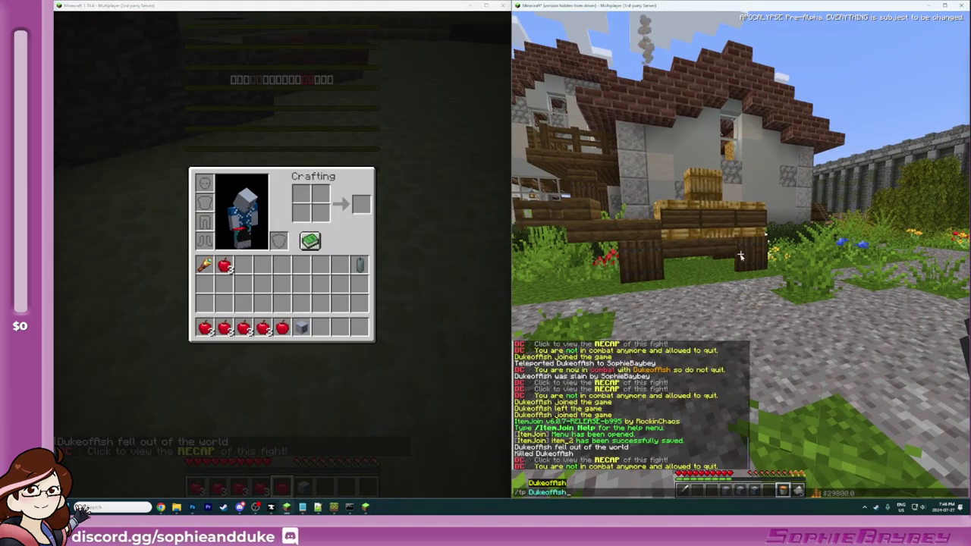
{"action": "key", "text": "Return"}
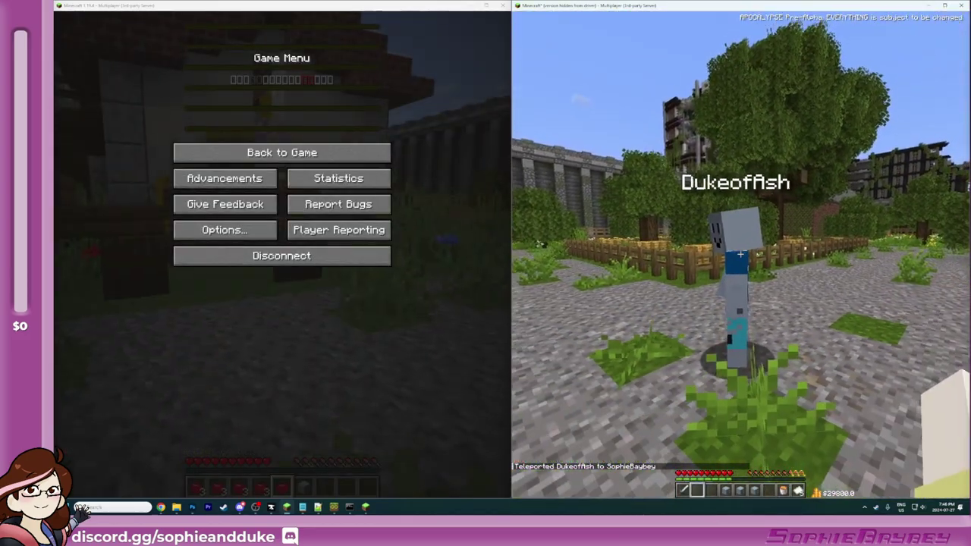
{"action": "left_click", "coordinate": [740, 254]}
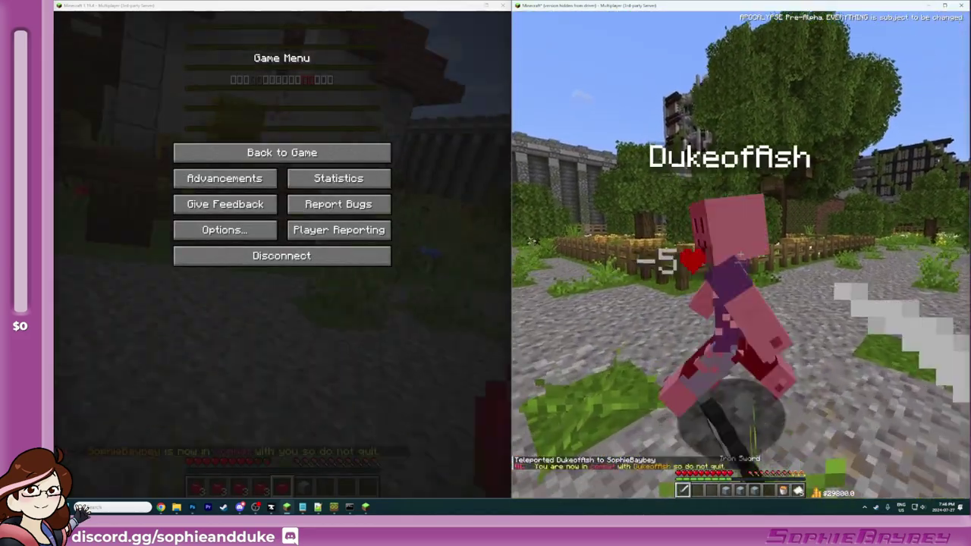
{"action": "key", "text": "w"}
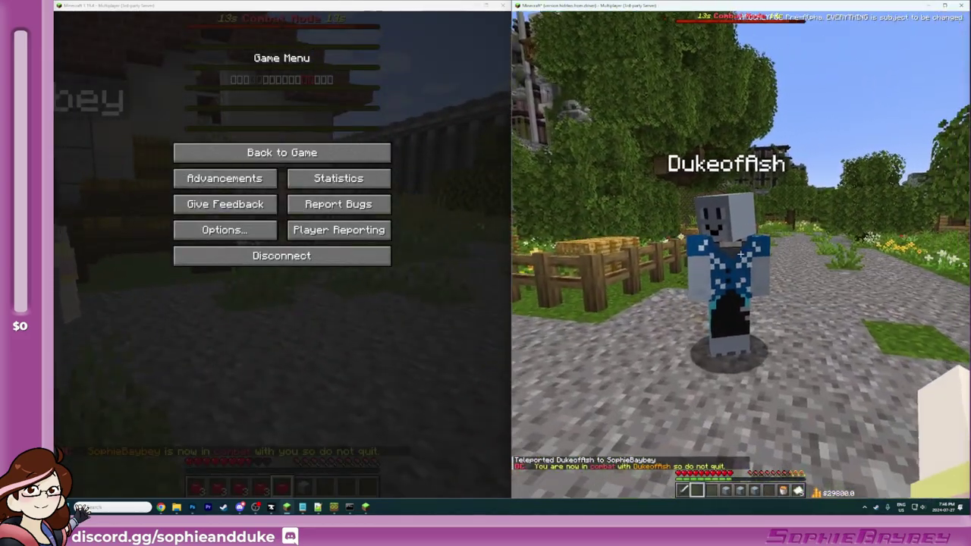
{"action": "key", "text": "e"}
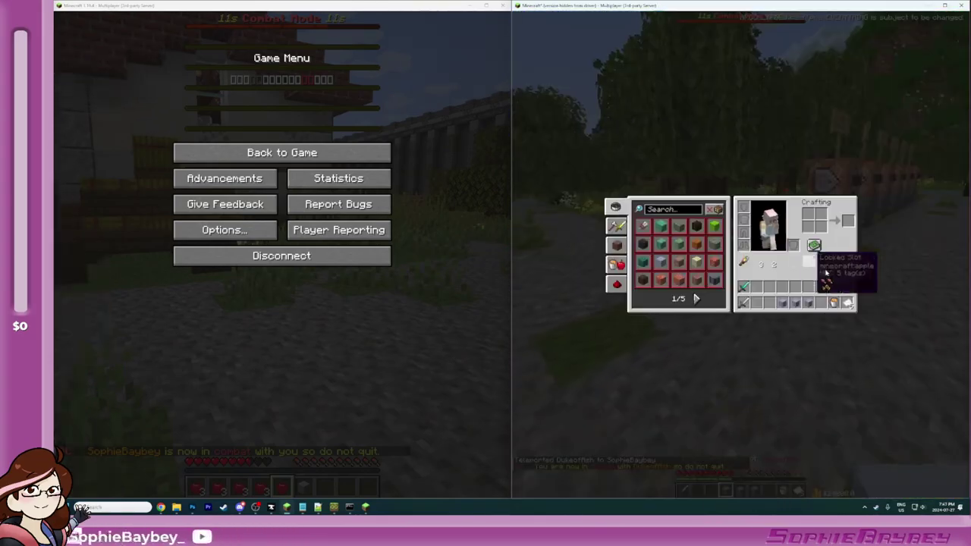
{"action": "key", "text": "e"}
{"action": "left_click", "coordinate": [741, 254]}
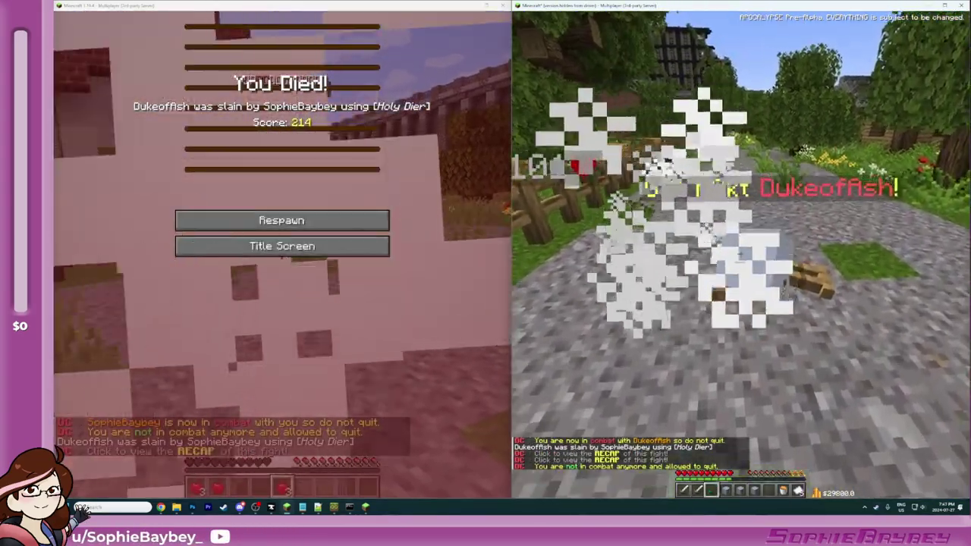
Step: Inspect the slain player's dropped loot, respawn that player, and check both players' inventories
{"action": "right_click", "coordinate": [741, 254]}
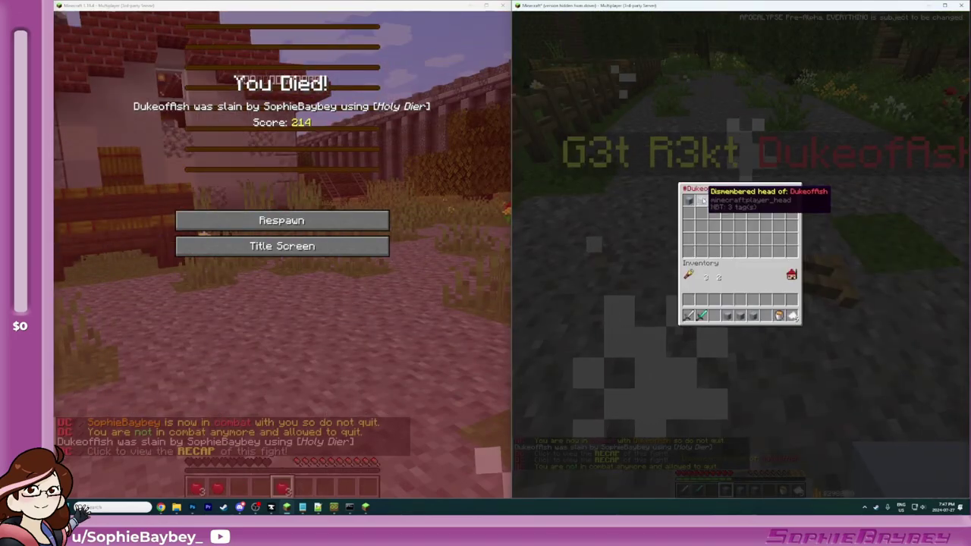
{"action": "key", "text": "e"}
{"action": "key", "text": "e"}
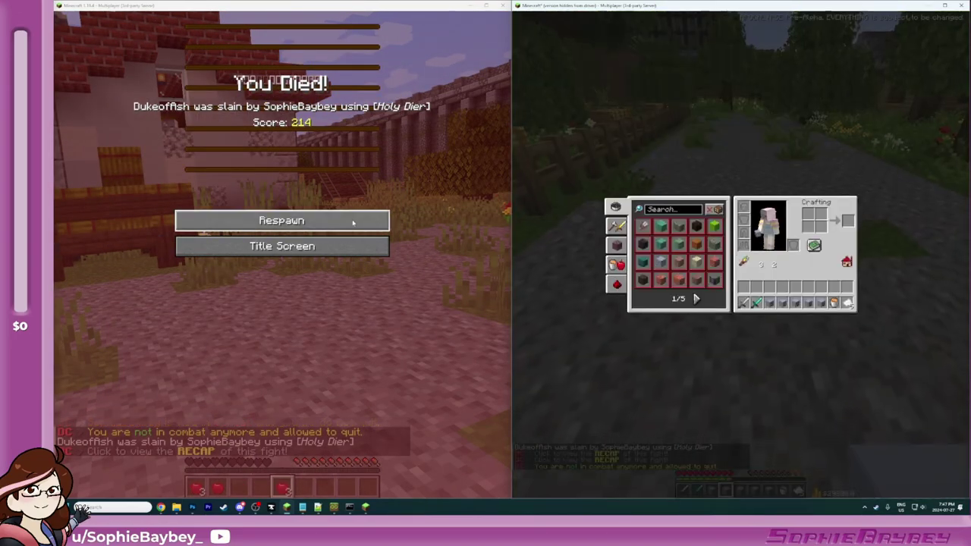
{"action": "left_click", "coordinate": [281, 220]}
{"action": "key", "text": "e"}
{"action": "left_click", "coordinate": [565, 295]}
{"action": "key", "text": "e"}
Step: Teleport the second player back to the admin player, hit them once, and disconnect them while in combat
{"action": "key", "text": "t"}
{"action": "key", "text": "Up"}
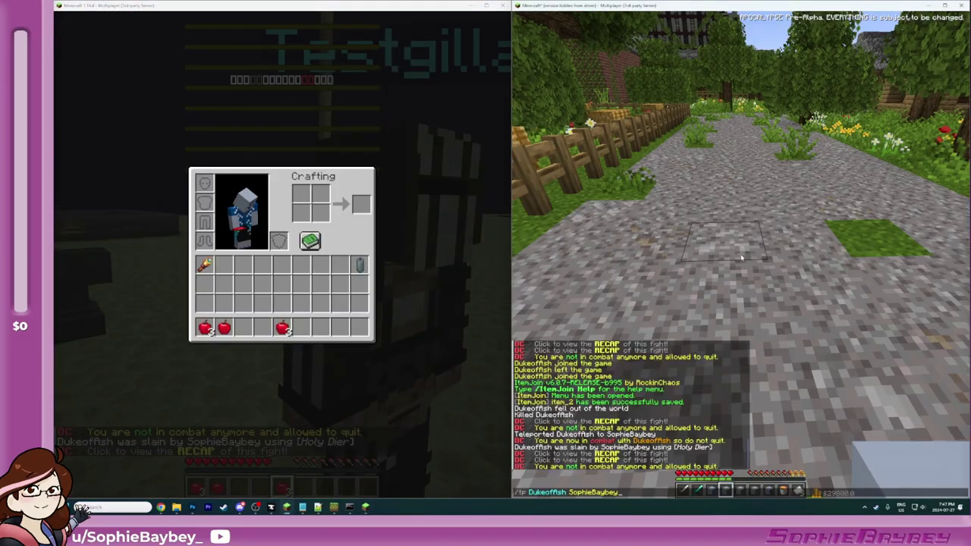
{"action": "key", "text": "Up"}
{"action": "key", "text": "Down"}
{"action": "key", "text": "Return"}
{"action": "key", "text": "s"}
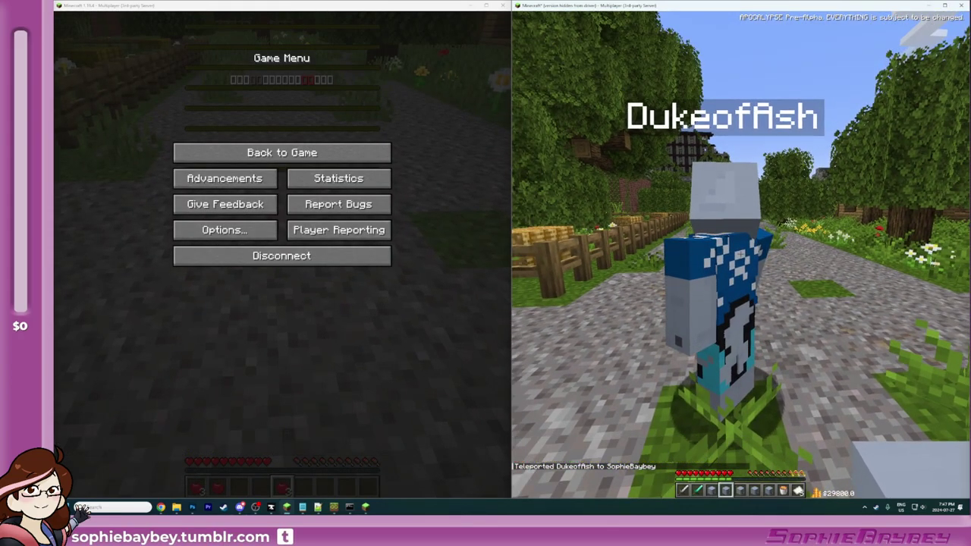
{"action": "left_click", "coordinate": [740, 254]}
{"action": "key", "text": "e"}
{"action": "left_click", "coordinate": [371, 258]}
{"action": "left_click", "coordinate": [589, 336]}
{"action": "key", "text": "e"}
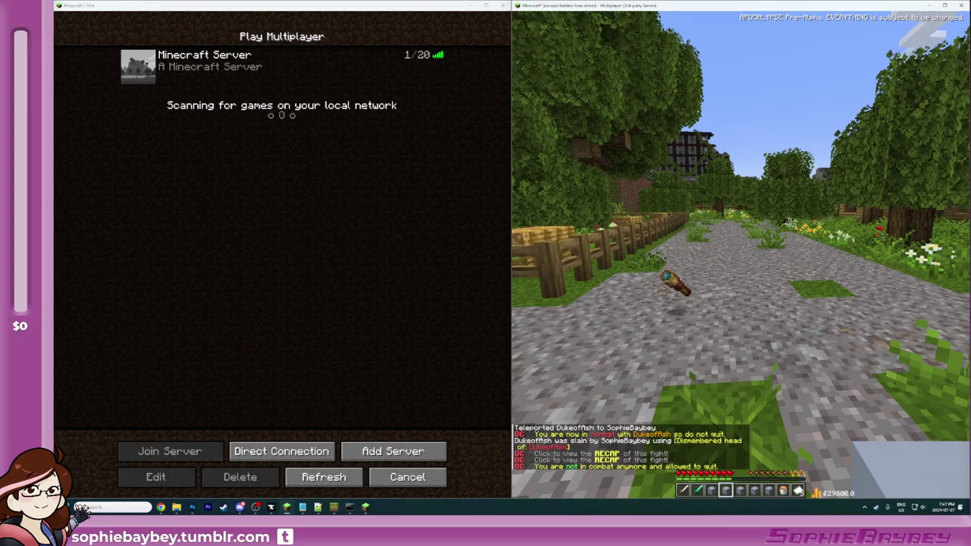
Step: Rejoin the server as the second player, respawn, and inspect the inventory after the combat log
{"action": "key", "text": "e"}
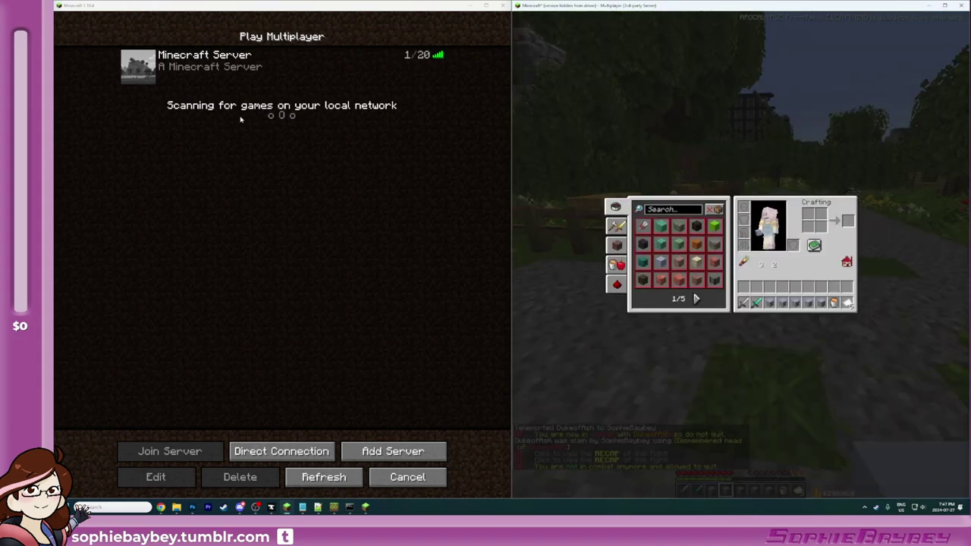
{"action": "left_click", "coordinate": [140, 71]}
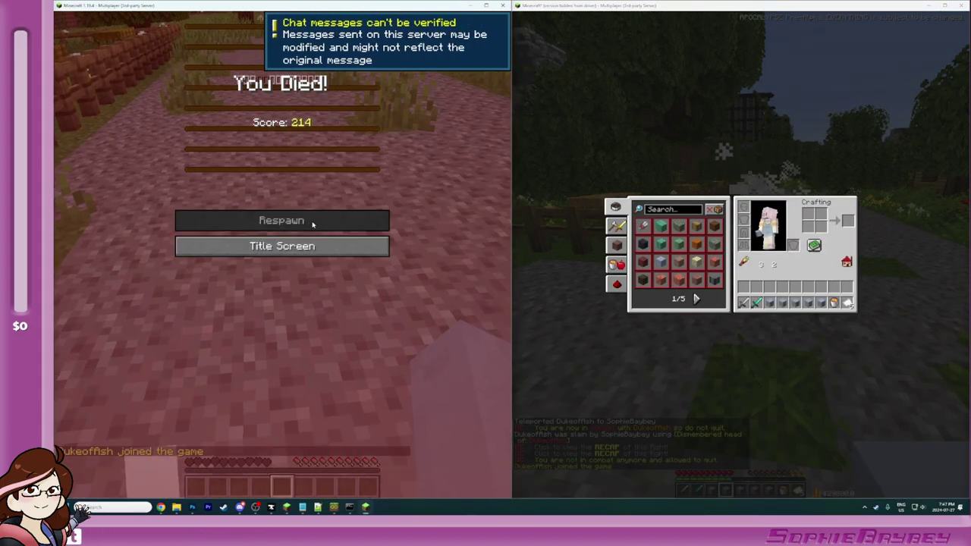
{"action": "left_click", "coordinate": [314, 223]}
{"action": "key", "text": "e"}
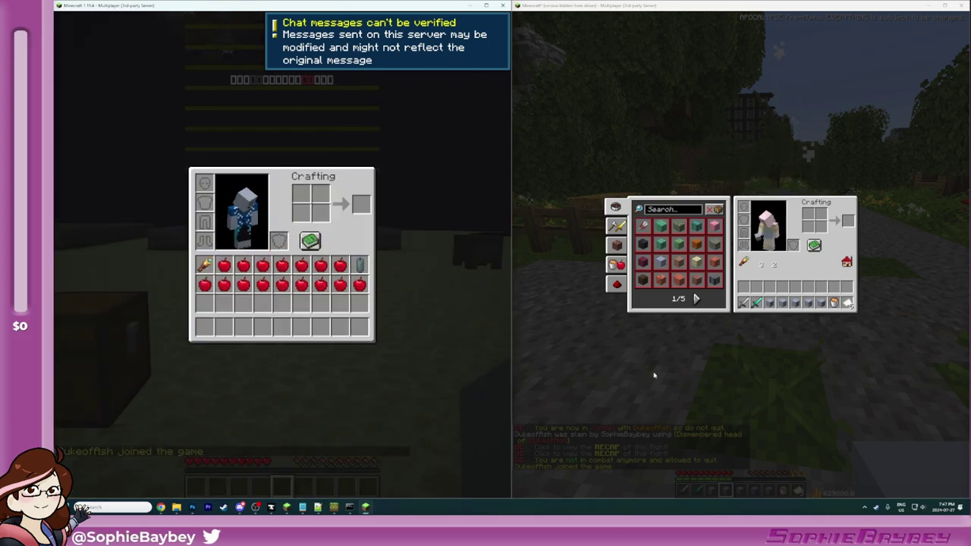
{"action": "left_click", "coordinate": [557, 366]}
{"action": "key", "text": "e"}
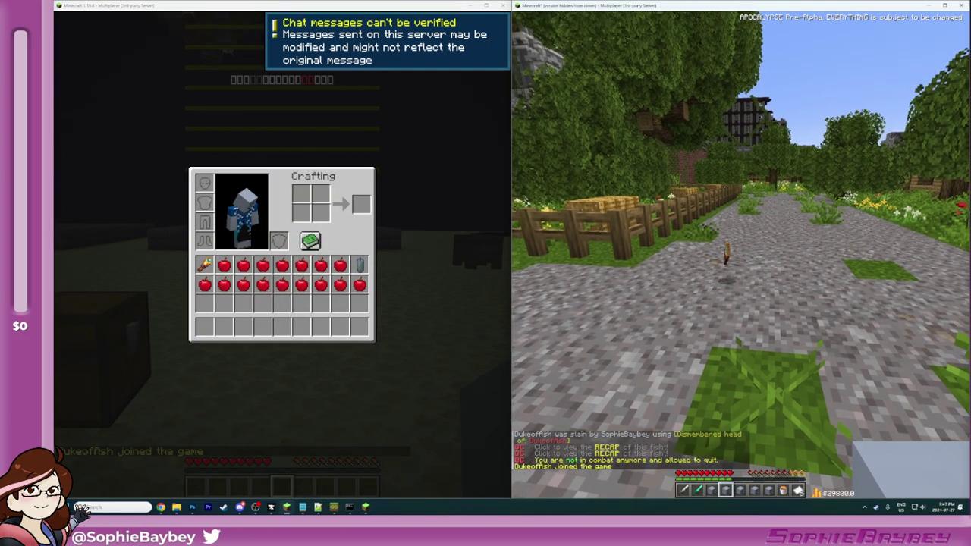
Step: Clear the dropped spyglass from the path with the lava bucket and recheck both players' inventories
{"action": "scroll", "coordinate": [740, 254], "scroll_direction": "down", "scroll_amount": 4}
{"action": "key", "text": "w"}
{"action": "right_click", "coordinate": [740, 254]}
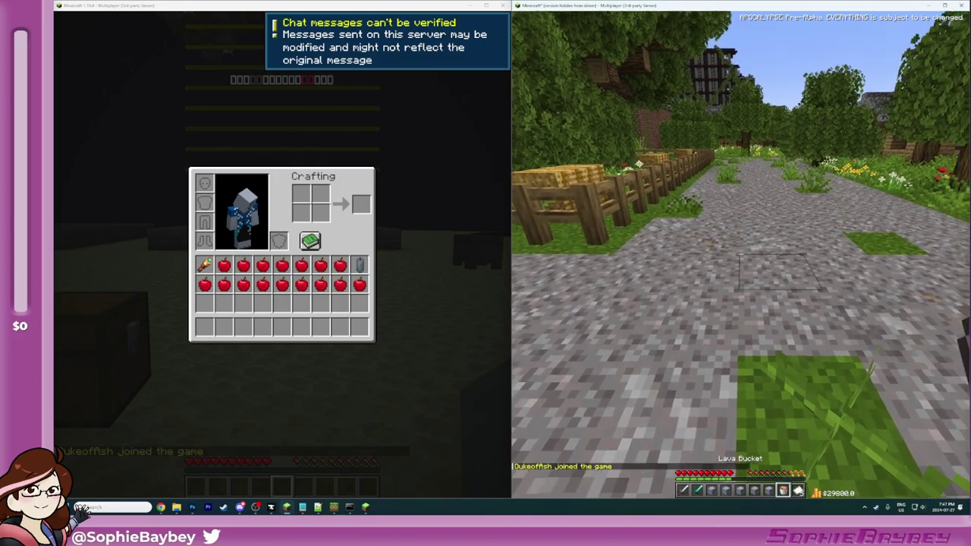
{"action": "key", "text": "e"}
{"action": "key", "text": "alt+Tab"}
{"action": "key", "text": "e"}
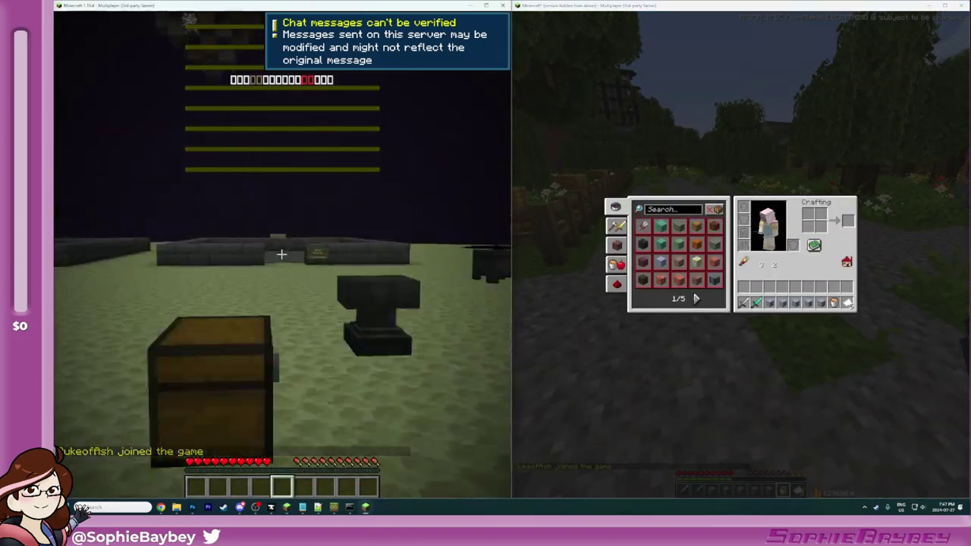
{"action": "key", "text": "e"}
{"action": "left_click", "coordinate": [627, 347]}
{"action": "key", "text": "e"}
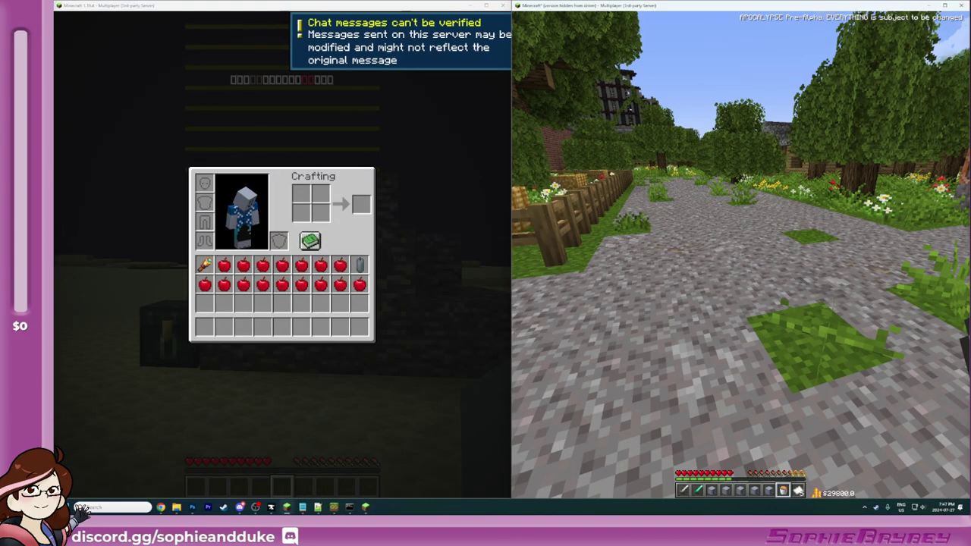
Step: Repeat the combat-log test by teleporting the second player over, hitting them with the sword, and disconnecting them
{"action": "key", "text": "t"}
{"action": "key", "text": "Up"}
{"action": "key", "text": "Up"}
{"action": "key", "text": "Return"}
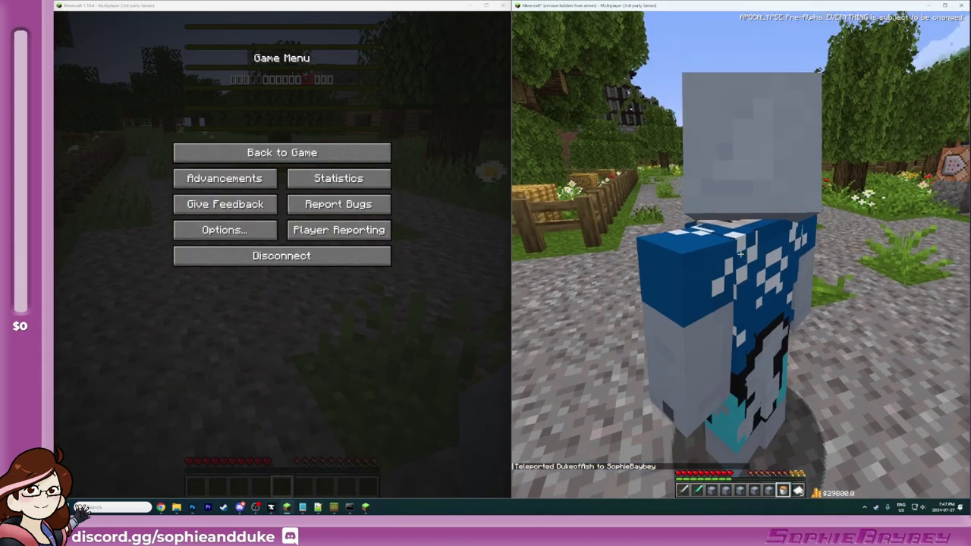
{"action": "key", "text": "a"}
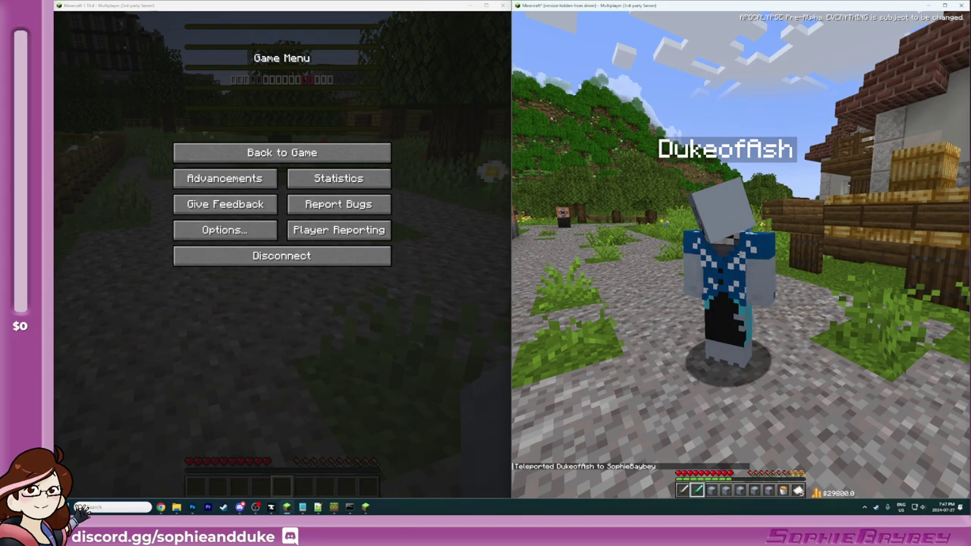
{"action": "scroll", "coordinate": [741, 254], "scroll_direction": "down", "scroll_amount": 1}
{"action": "key", "text": "w"}
{"action": "left_click", "coordinate": [741, 255]}
{"action": "key", "text": "e"}
{"action": "left_click", "coordinate": [338, 256]}
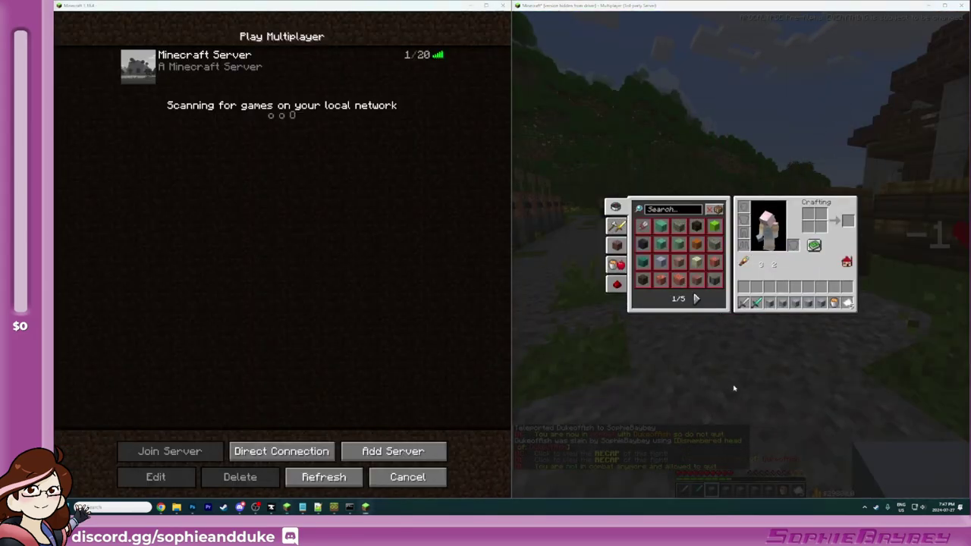
Step: Reconnect the second player to the server and burn the spyglass dropped on the road with the lava bucket
{"action": "key", "text": "e"}
{"action": "key", "text": "e"}
{"action": "left_click", "coordinate": [151, 72]}
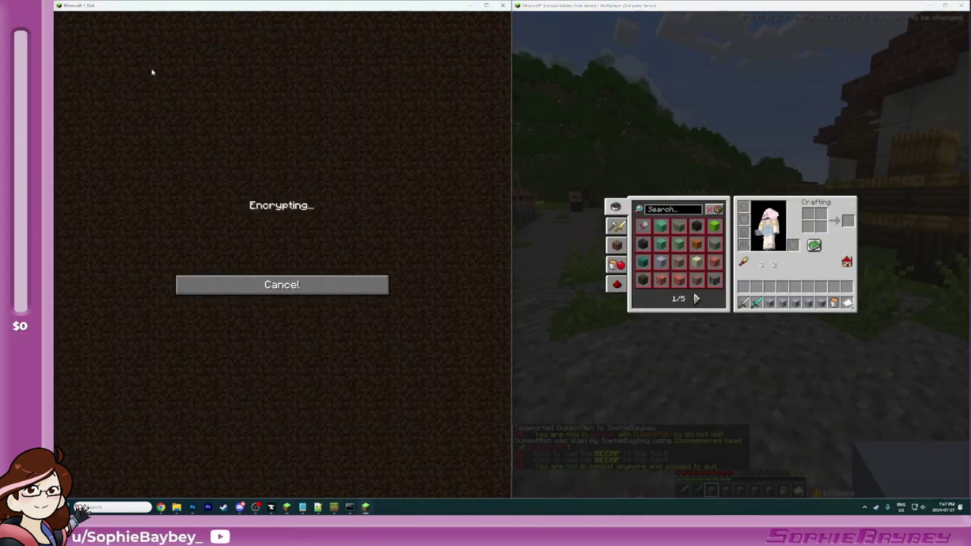
{"action": "key", "text": "e"}
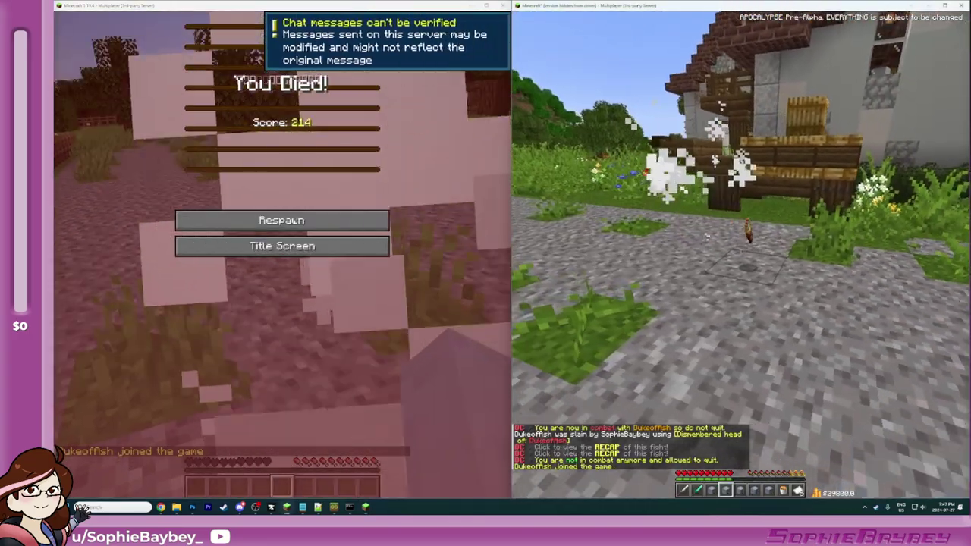
{"action": "right_click", "coordinate": [740, 253]}
{"action": "key", "text": "e"}
{"action": "key", "text": "e"}
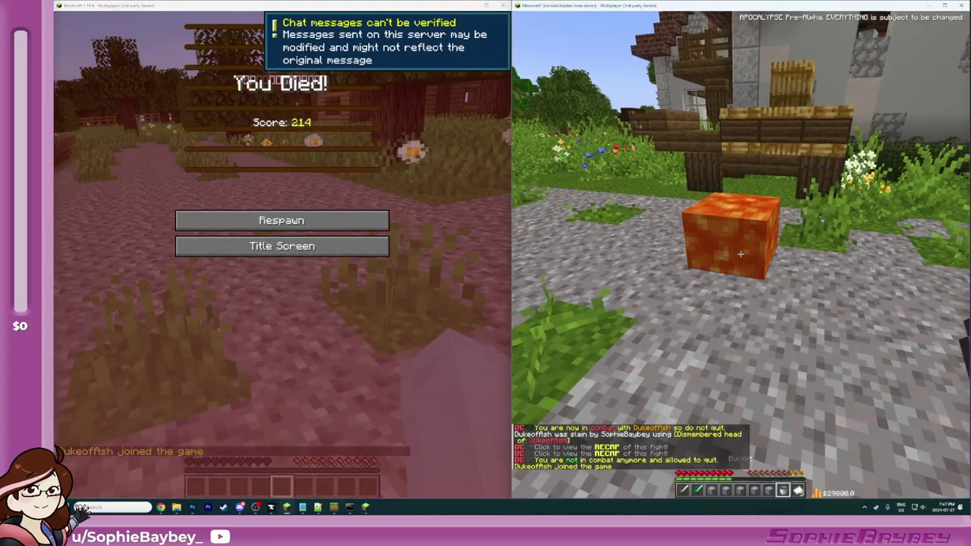
{"action": "right_click", "coordinate": [740, 254]}
Step: Respawn the second player and check their inventory for the locked-slot and quest items
{"action": "key", "text": "e"}
{"action": "left_click", "coordinate": [312, 217]}
{"action": "key", "text": "e"}
{"action": "left_click", "coordinate": [652, 374]}
{"action": "key", "text": "e"}
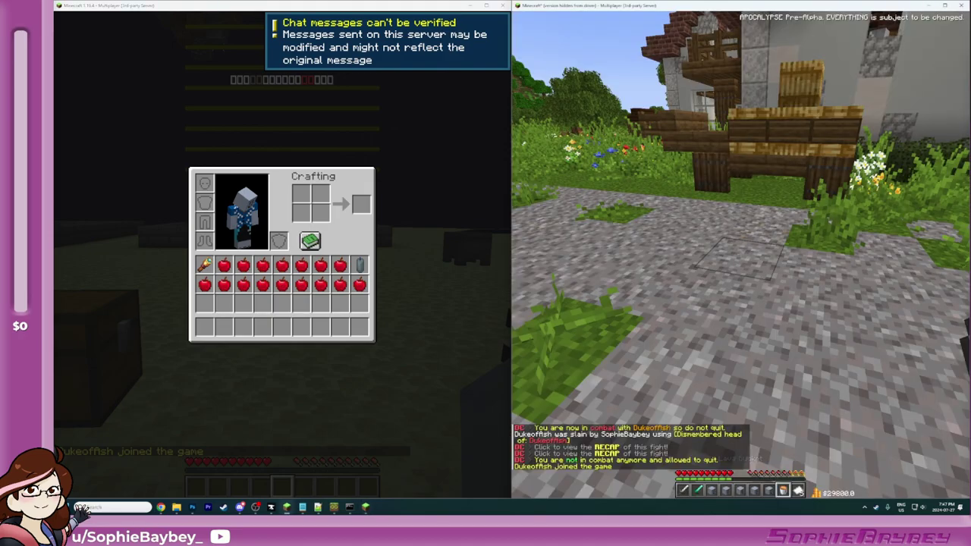
Step: Open the Quest Items custom item (item_2) in ItemJoin, go through its item flags, and save the item
{"action": "key", "text": "t"}
{"action": "key", "text": "Up"}
{"action": "key", "text": "Return"}
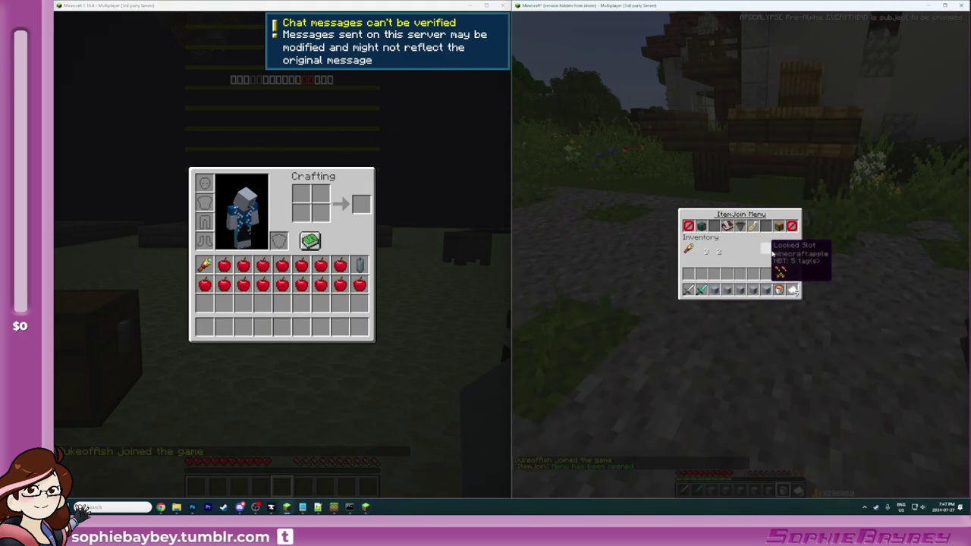
{"action": "left_click", "coordinate": [687, 207]}
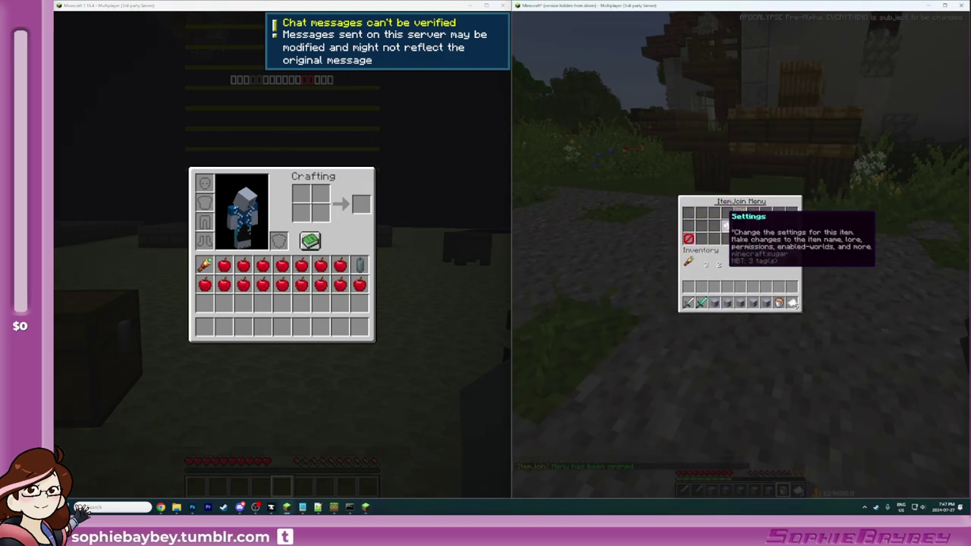
{"action": "left_click", "coordinate": [724, 223]}
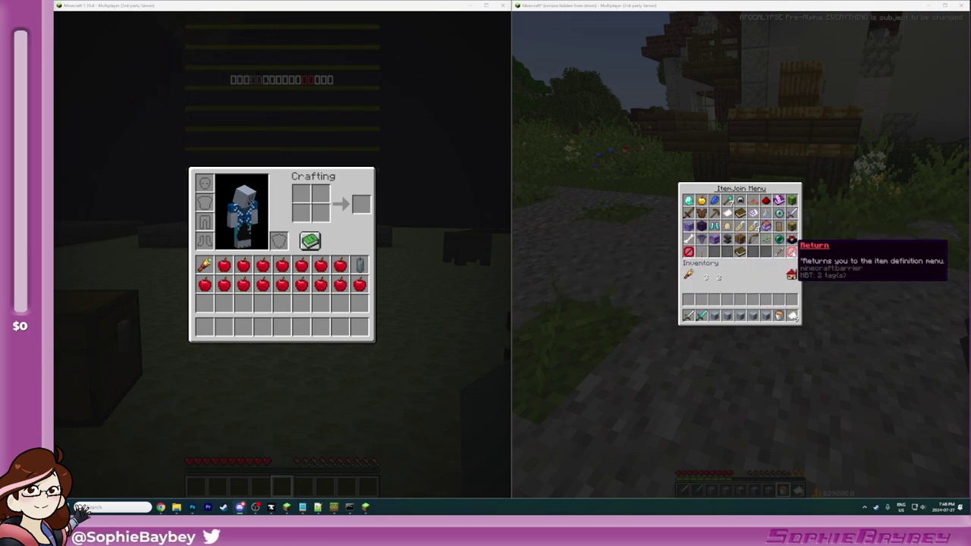
{"action": "left_click", "coordinate": [791, 251]}
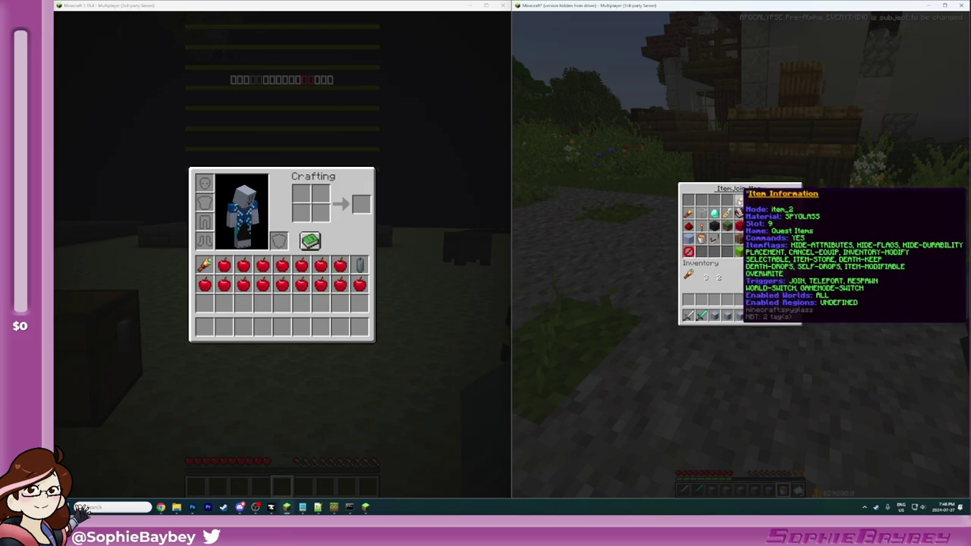
{"action": "left_click", "coordinate": [741, 255]}
Step: Check the saved Quest Items spyglass in the admin player's inventory, then briefly open and close the ItemJoin menu
{"action": "key", "text": "e"}
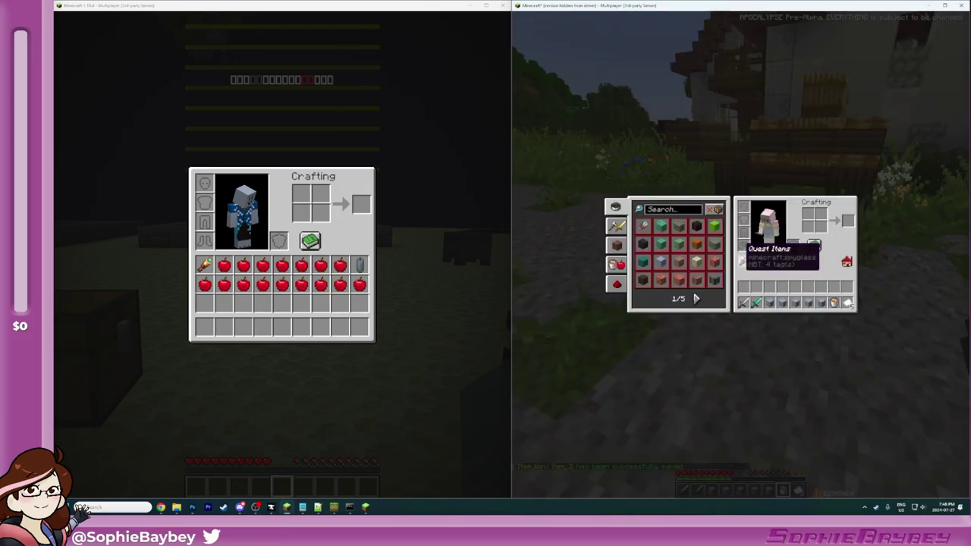
{"action": "key", "text": "e"}
{"action": "key", "text": "t"}
{"action": "key", "text": "Up"}
{"action": "key", "text": "Return"}
{"action": "key", "text": "Escape"}
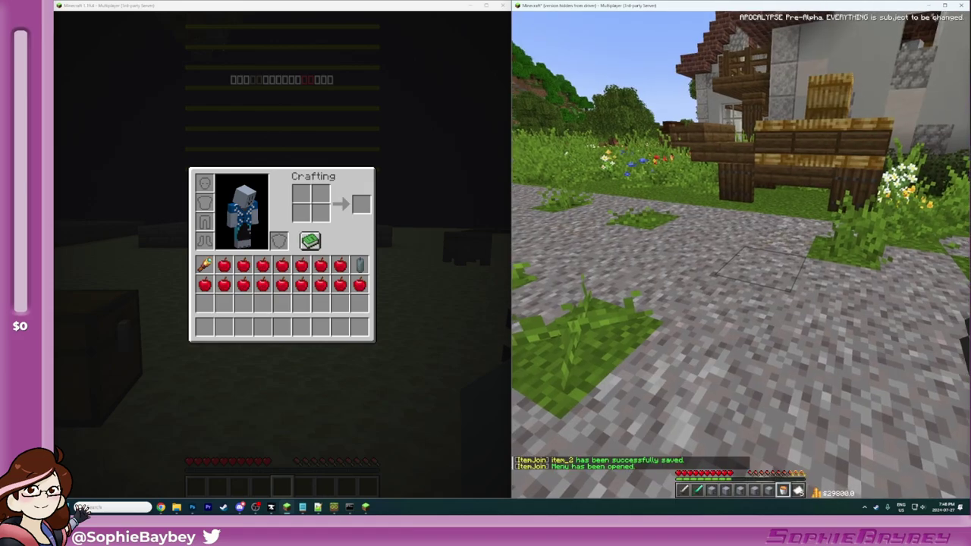
Step: Reopen the ItemJoin menu, bring up the Quest Items custom item (item_2), and capture a screenshot of its settings area
{"action": "key", "text": "t"}
{"action": "key", "text": "Up"}
{"action": "key", "text": "Return"}
{"action": "left_click", "coordinate": [752, 226]}
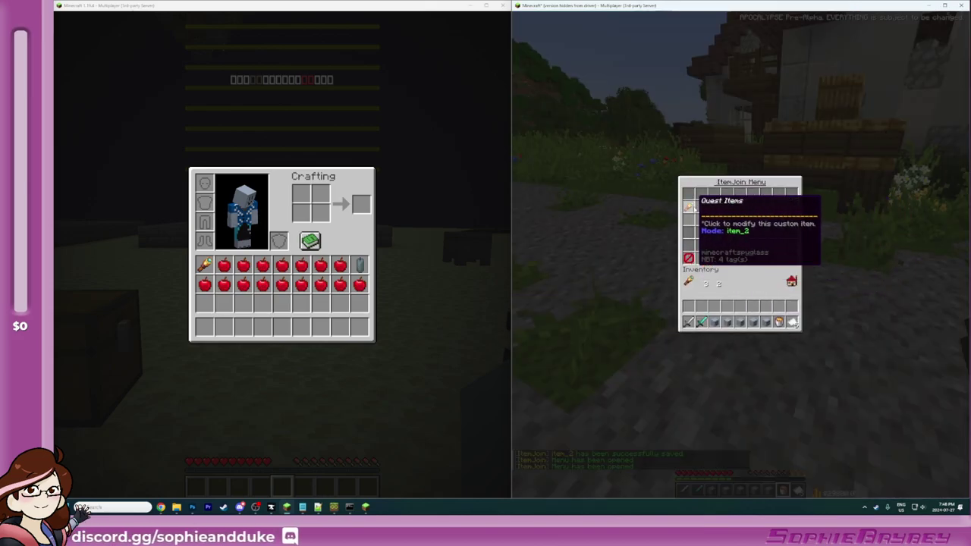
{"action": "left_click", "coordinate": [688, 207]}
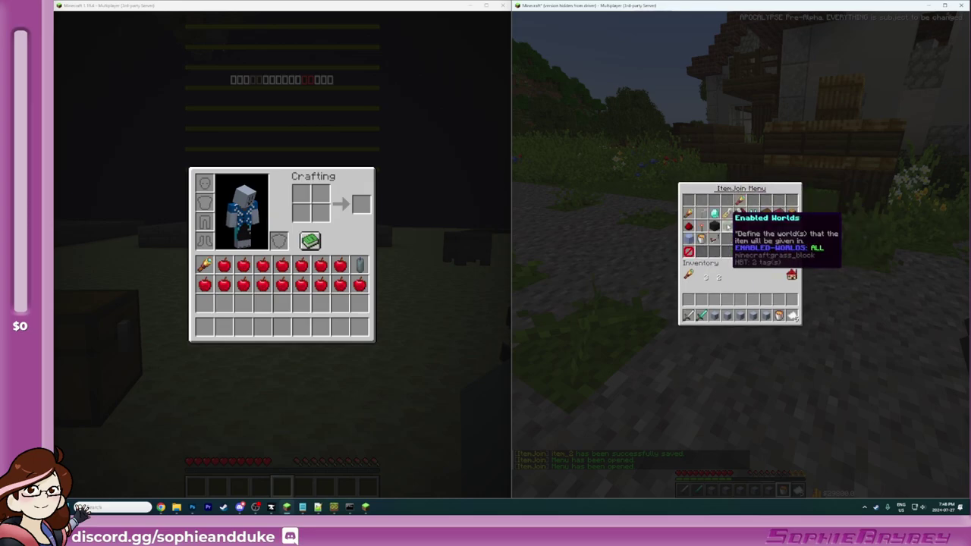
{"action": "key", "text": "ctrl+Print"}
{"action": "left_click_drag", "start_coordinate": [737, 178], "coordinate": [963, 334]}
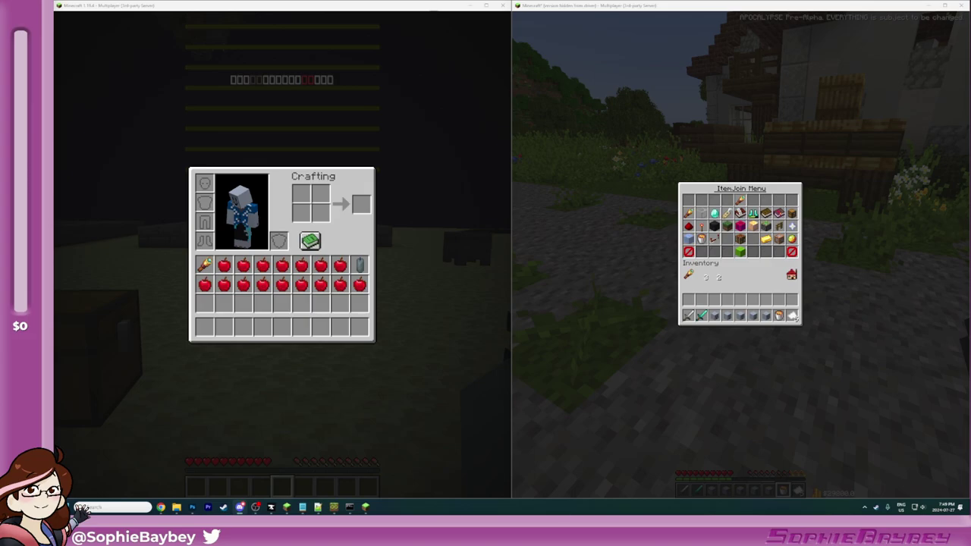
Step: Close the second player's inventory, leaving their client on the game menu, and exit the admin player's ItemJoin menu
{"action": "key", "text": "e"}
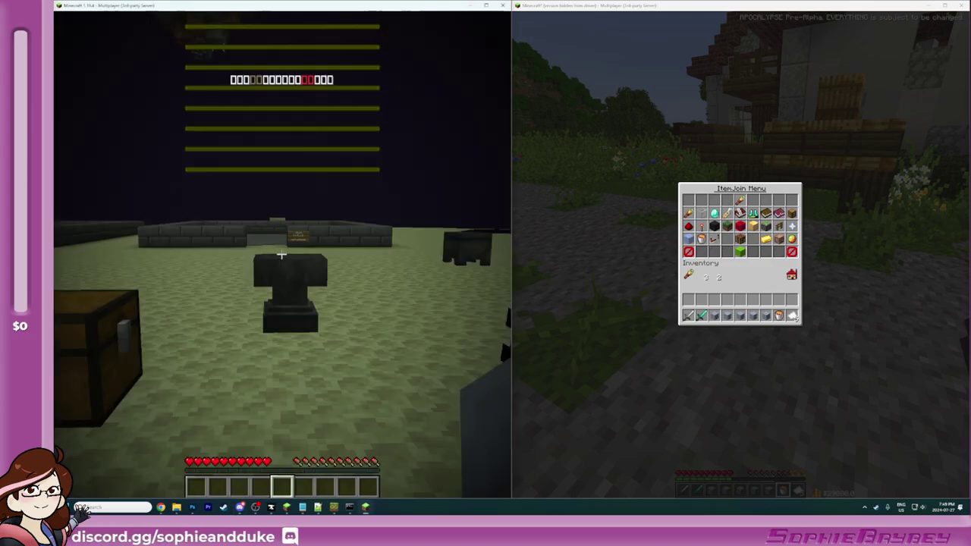
{"action": "key", "text": "Escape"}
{"action": "key", "text": "Escape"}
{"action": "key", "text": "Escape"}
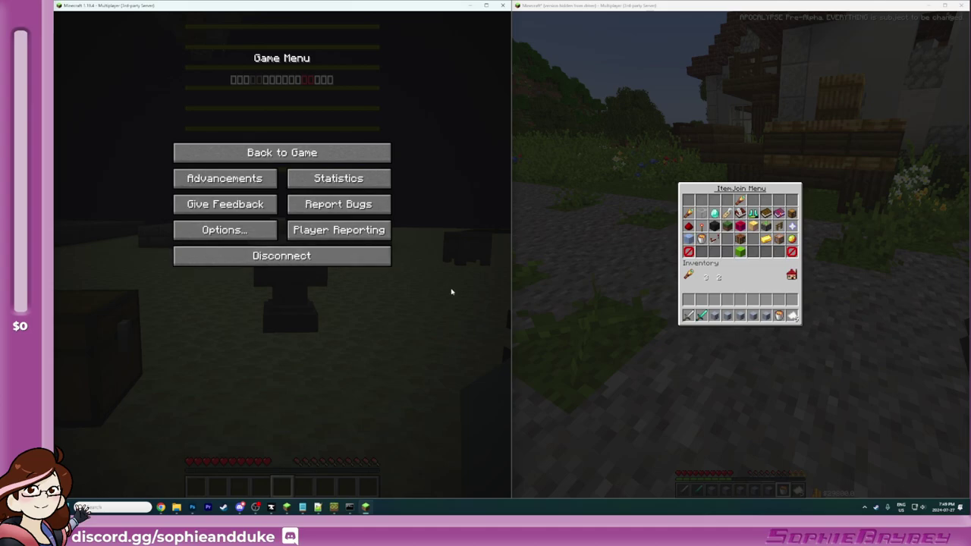
{"action": "key", "text": "Escape"}
Step: Run the gamemode command from the admin player's chat to set the second player to creative mode
{"action": "type", "text": "/gamemode creative Dukeoffish"}
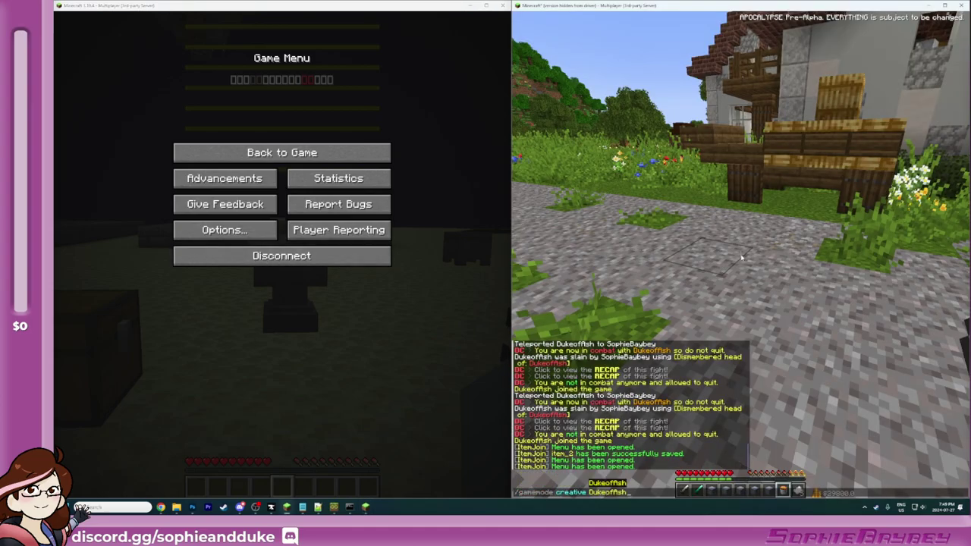
{"action": "key", "text": "Escape"}
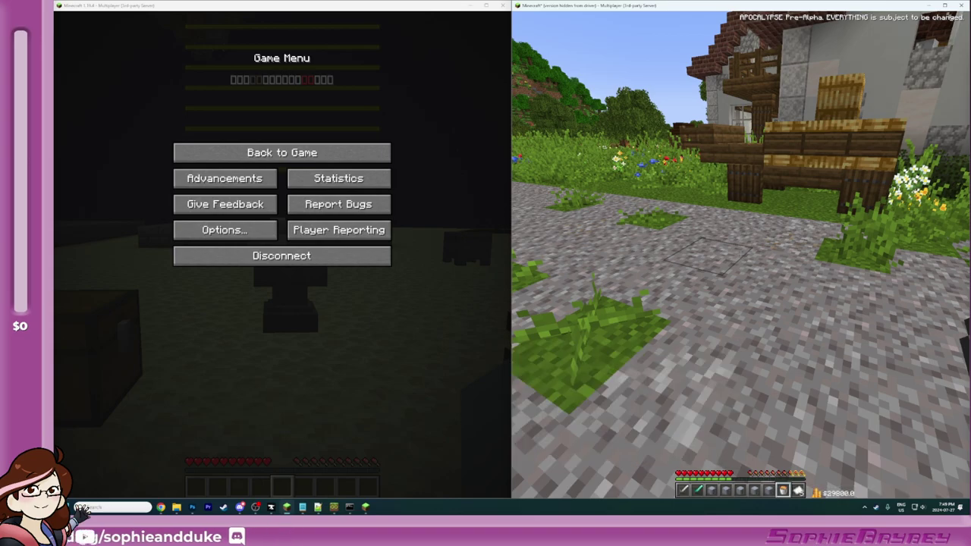
{"action": "key", "text": "t"}
{"action": "key", "text": "Up"}
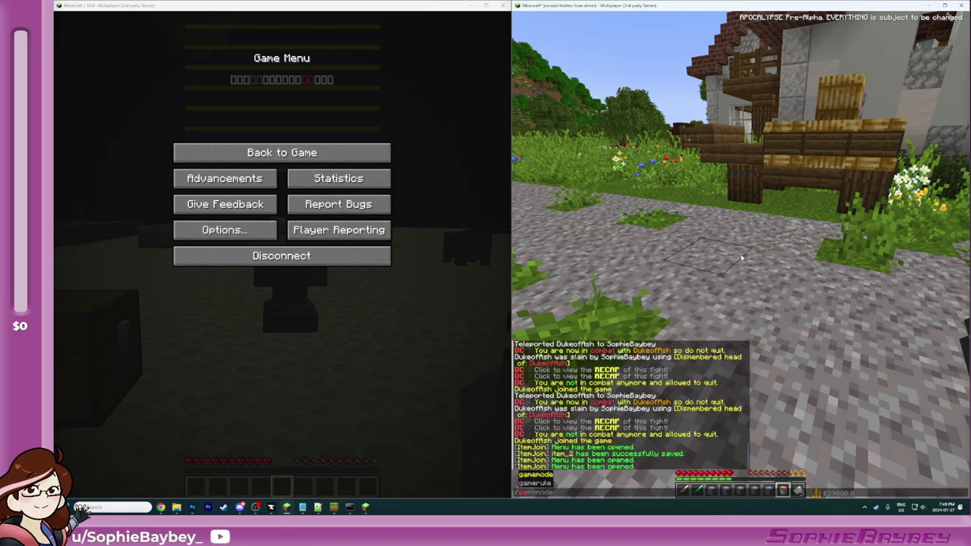
{"action": "type", "text": "/gamemode "}
{"action": "type", "text": " DukeofAsh"}
{"action": "key", "text": "Return"}
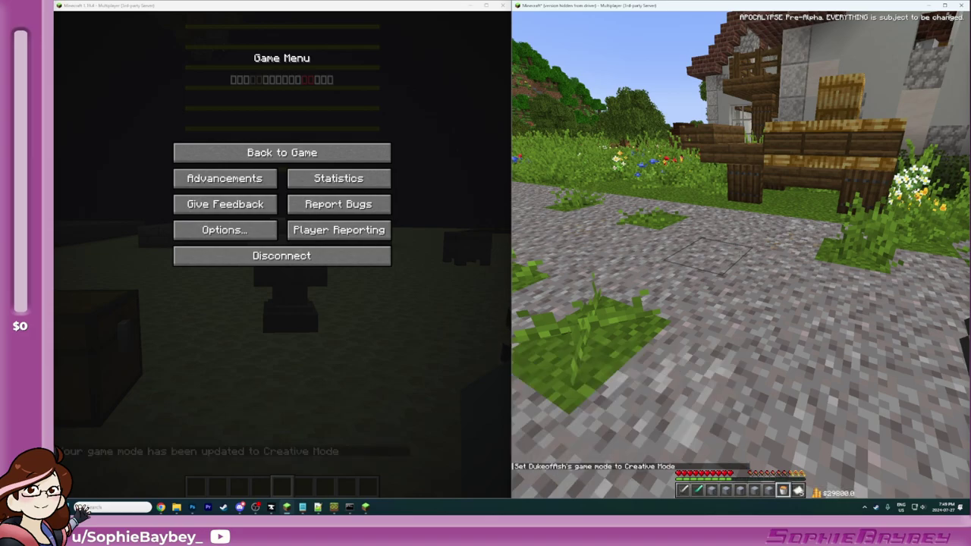
Step: Examine the second player's creative-mode inventory and the main player's inventory for the Quest Items spyglass
{"action": "key", "text": "e"}
{"action": "left_click", "coordinate": [291, 152]}
{"action": "key", "text": "e"}
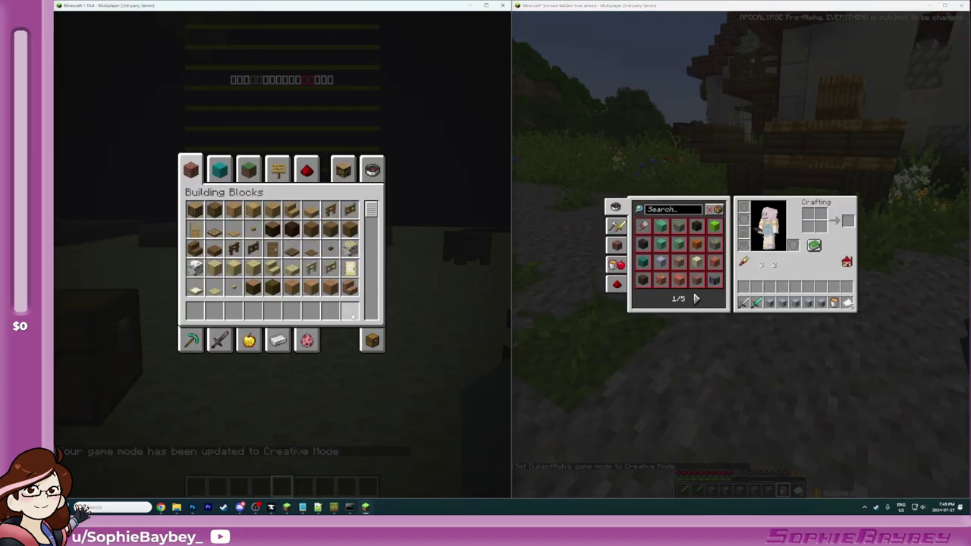
{"action": "left_click", "coordinate": [367, 337]}
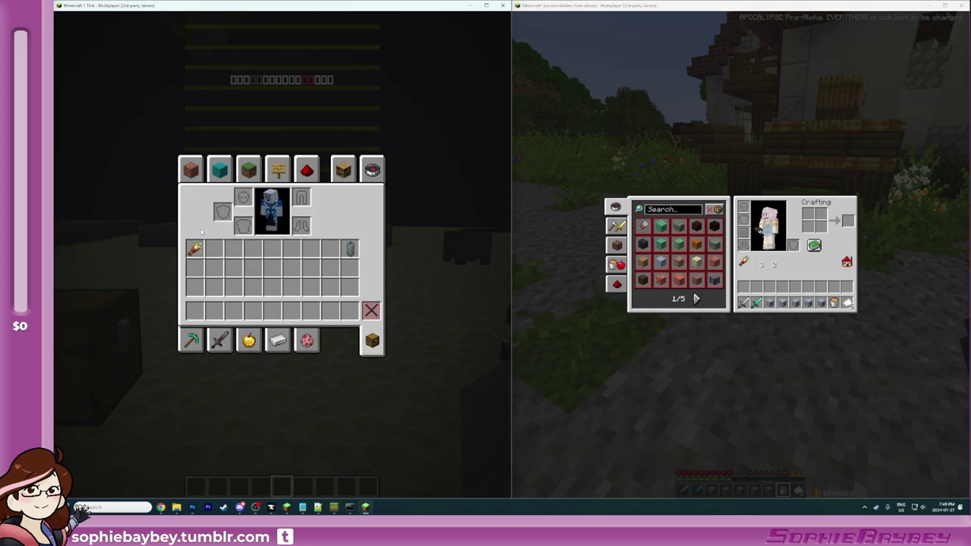
{"action": "key", "text": "e"}
{"action": "key", "text": "e"}
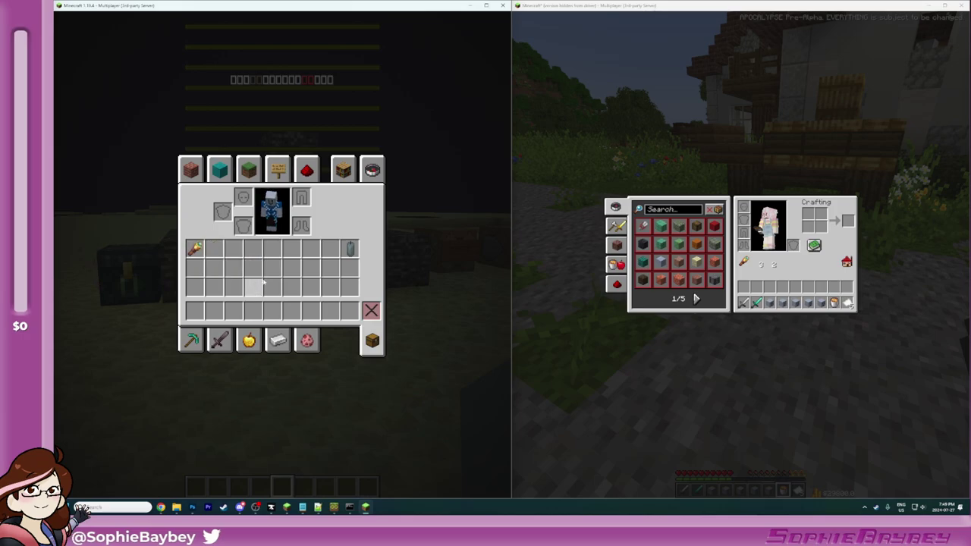
{"action": "key", "text": "e"}
{"action": "key", "text": "e"}
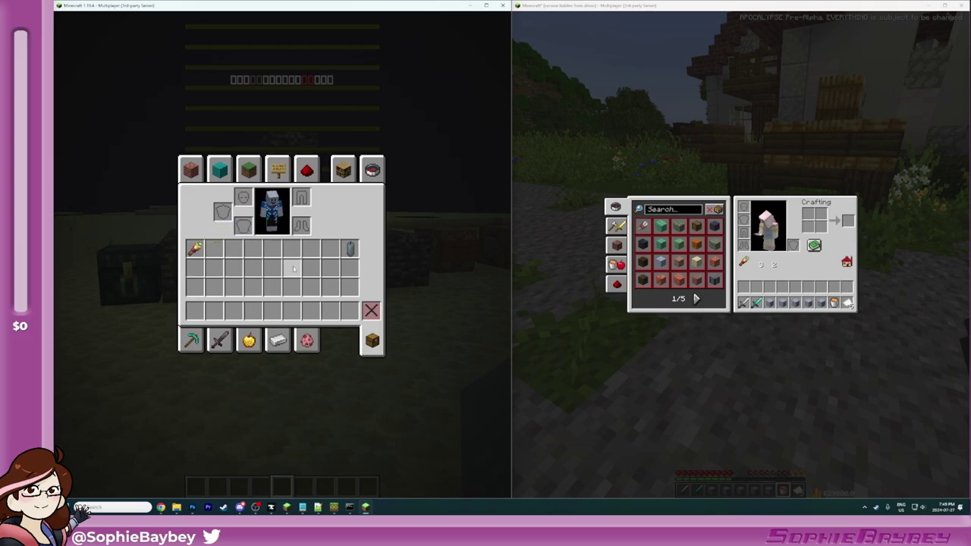
{"action": "left_click", "coordinate": [546, 360]}
{"action": "key", "text": "e"}
{"action": "key", "text": "e"}
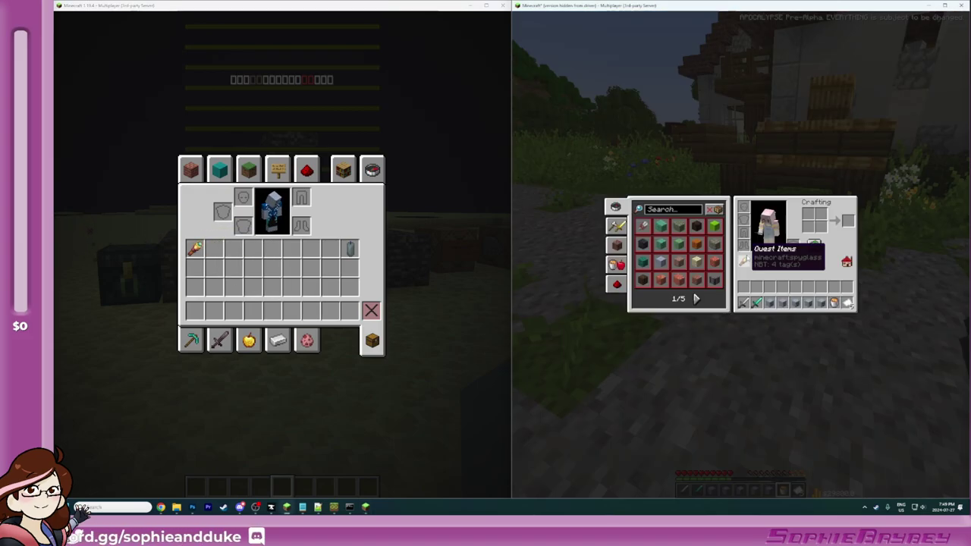
Step: Run /itemjoin menu and open the settings of the existing Quest Items spyglass
{"action": "key", "text": "e"}
{"action": "key", "text": "t"}
{"action": "key", "text": "Up"}
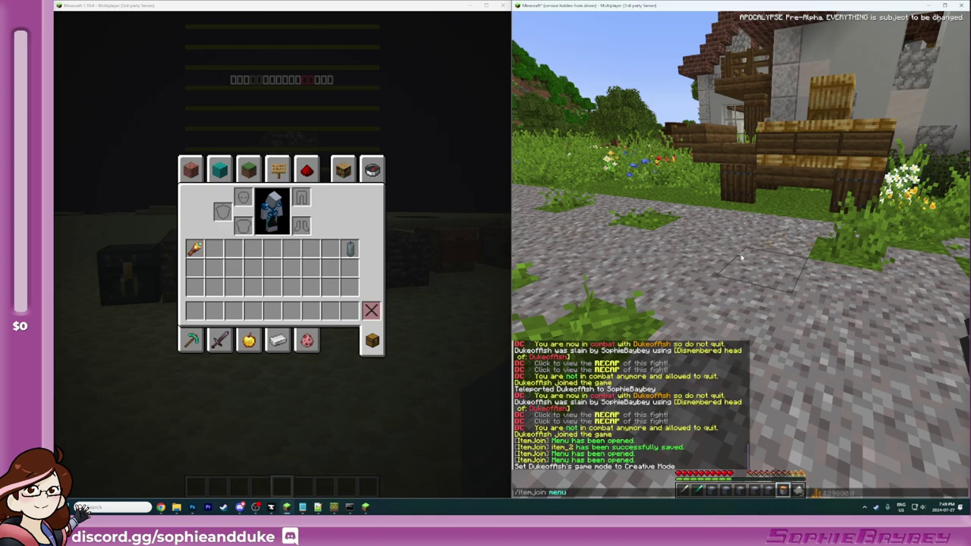
{"action": "key", "text": "Return"}
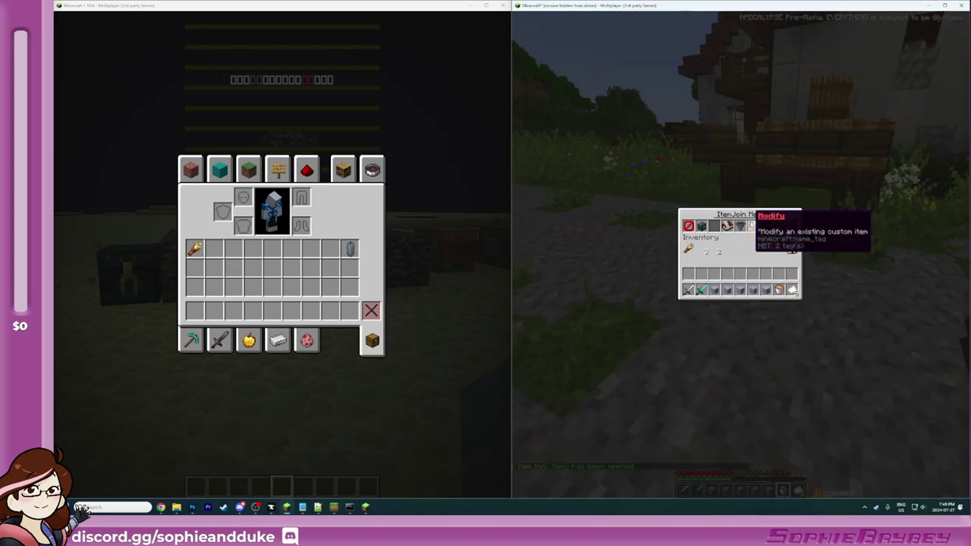
{"action": "left_click", "coordinate": [752, 226]}
{"action": "left_click", "coordinate": [687, 205]}
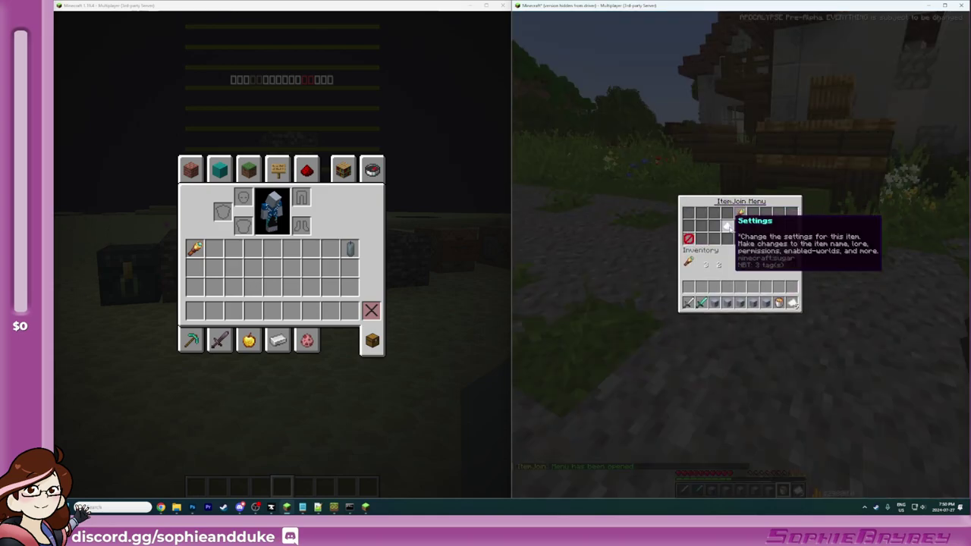
{"action": "left_click", "coordinate": [728, 226]}
{"action": "left_click", "coordinate": [791, 216]}
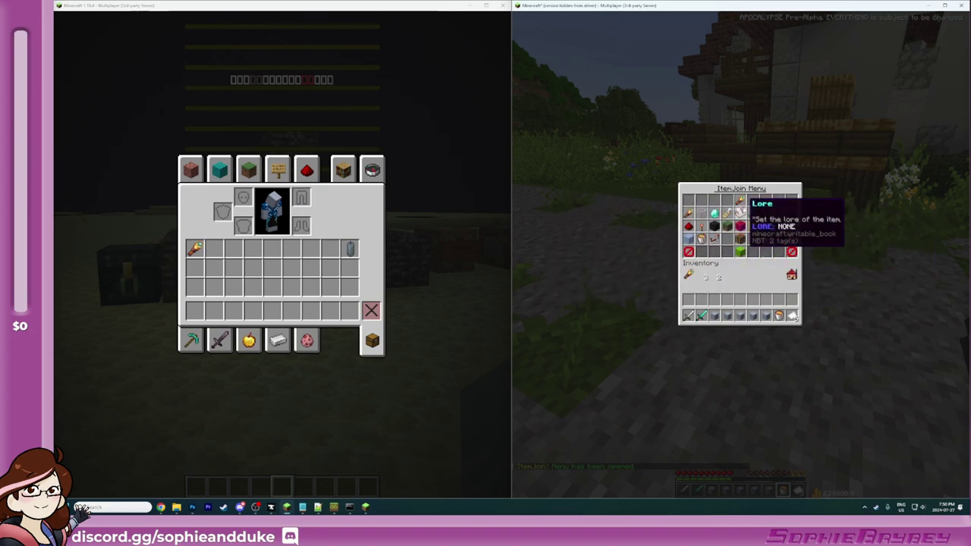
Step: Review the Quest Items spyglass's settings, including its game-mode limits, and save the item
{"action": "left_click", "coordinate": [741, 199]}
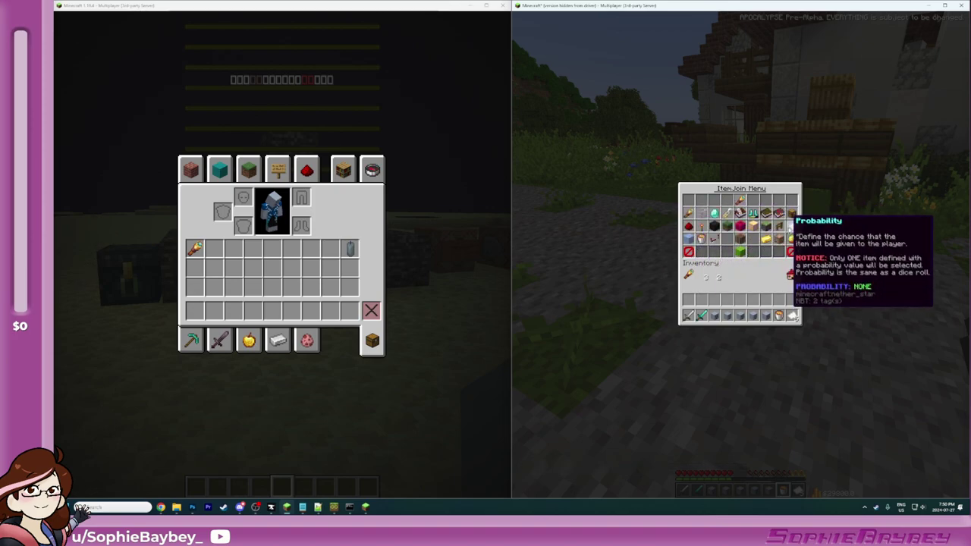
{"action": "left_click", "coordinate": [727, 214]}
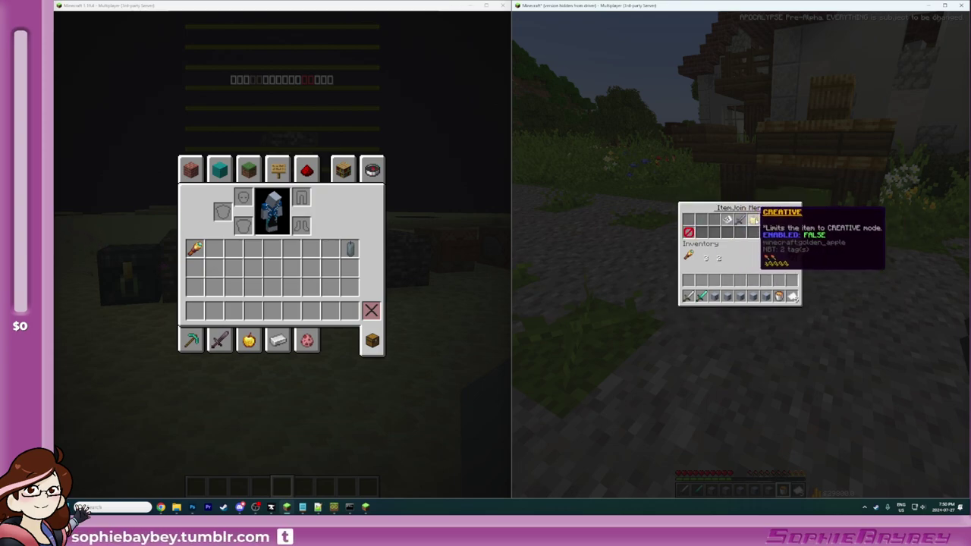
{"action": "left_click", "coordinate": [792, 233]}
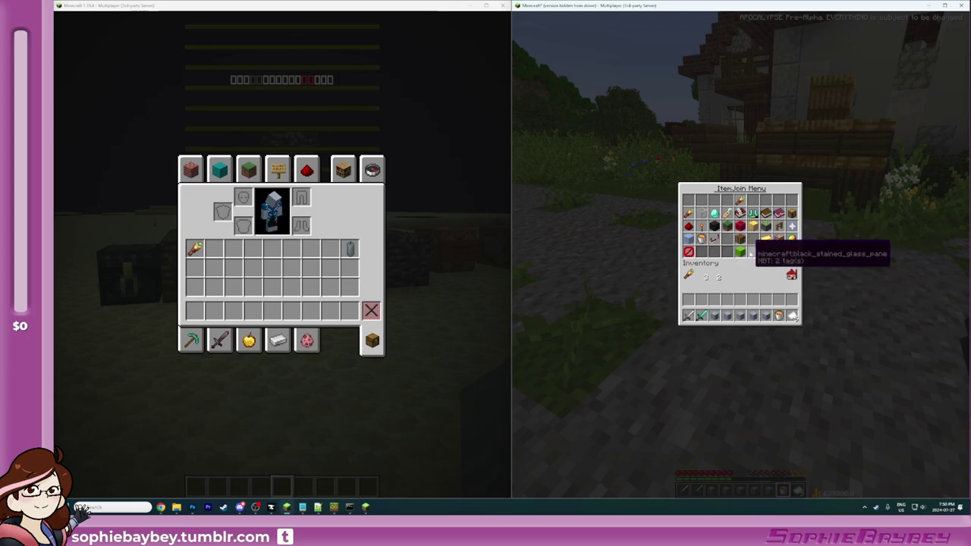
{"action": "left_click", "coordinate": [739, 250]}
{"action": "key", "text": "t"}
{"action": "key", "text": "Up"}
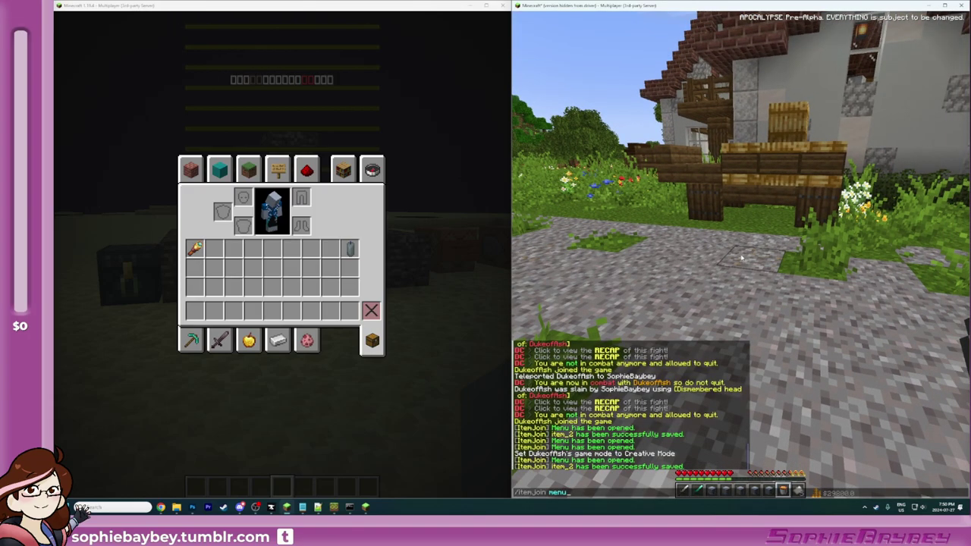
{"action": "key", "text": "Escape"}
Step: Check the Quest Items spyglass and switch the second player's game mode to survival, to creative and back to survival
{"action": "key", "text": "e"}
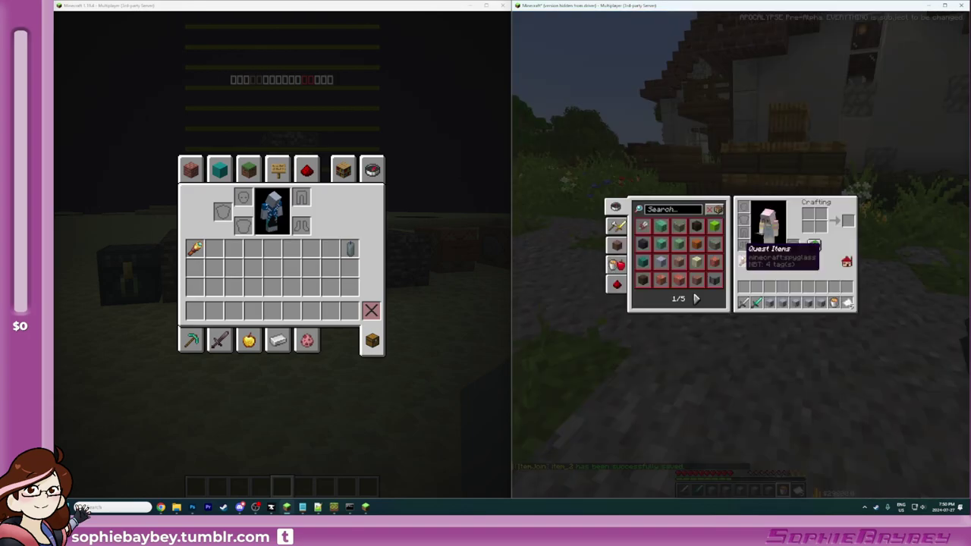
{"action": "key", "text": "e"}
{"action": "key", "text": "t"}
{"action": "key", "text": "Up"}
{"action": "key", "text": "Up"}
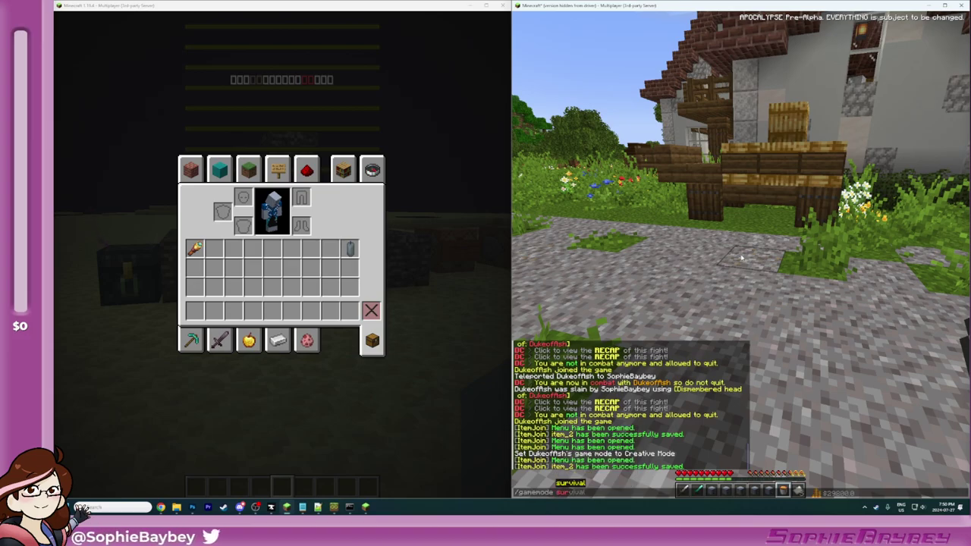
{"action": "key", "text": "Tab"}
{"action": "key", "text": "Return"}
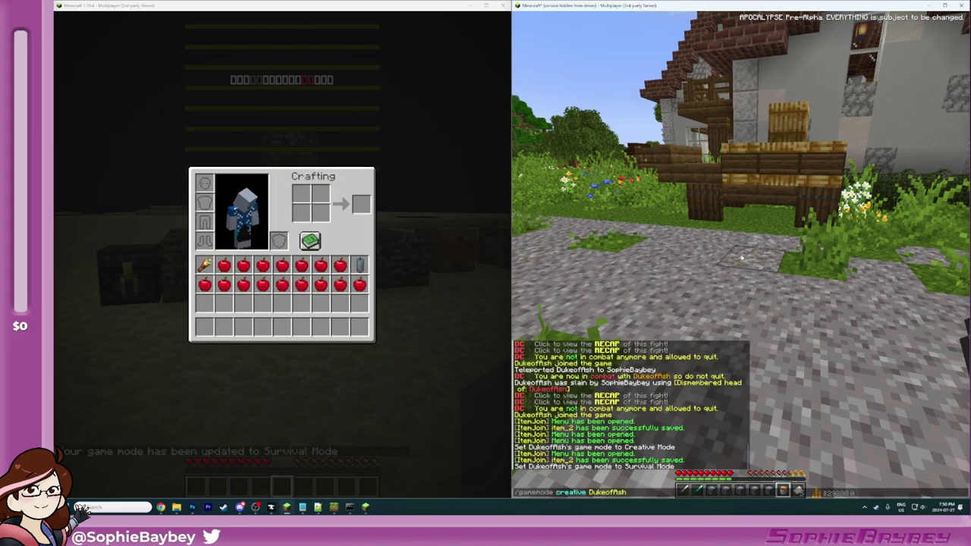
{"action": "key", "text": "Return"}
{"action": "key", "text": "t"}
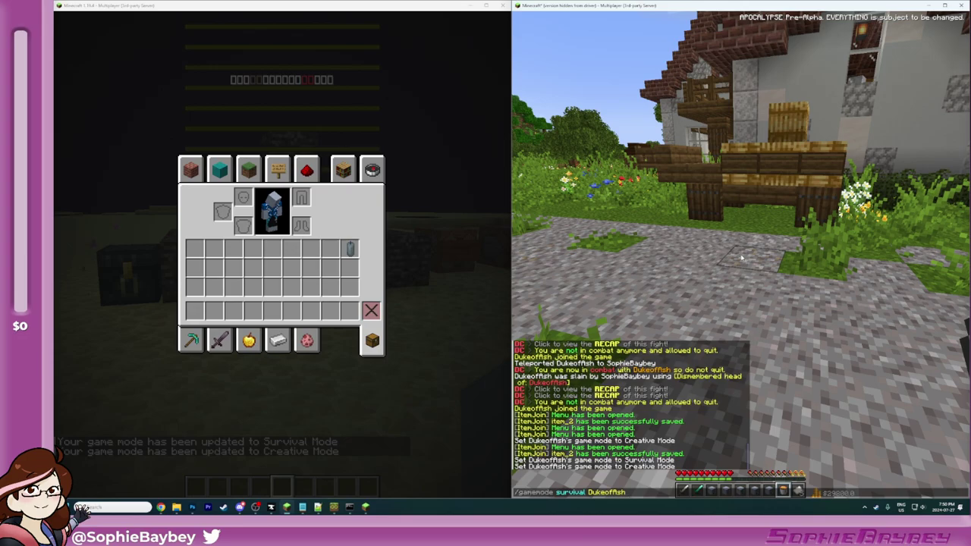
{"action": "key", "text": "Return"}
Step: Teleport the second player to the main player
{"action": "key", "text": "slash"}
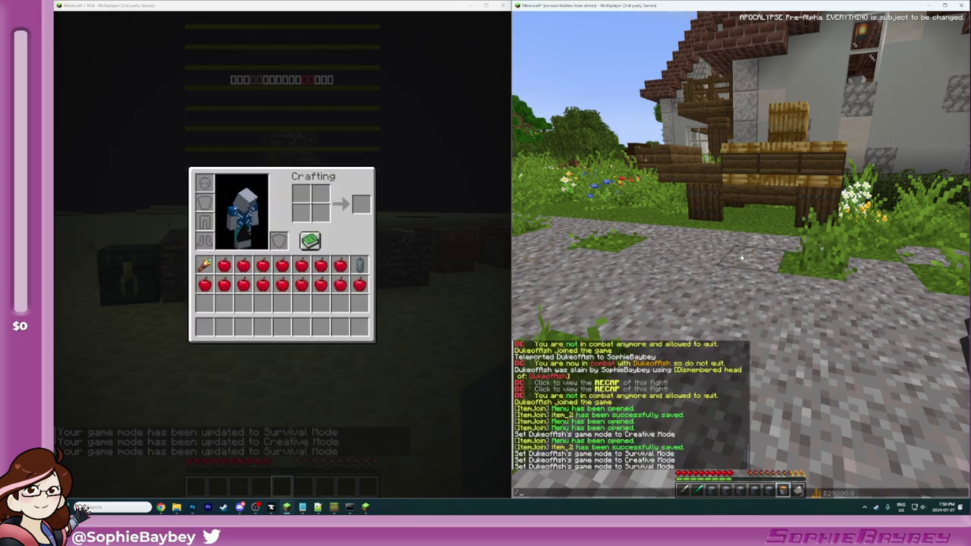
{"action": "type", "text": "tp DukeofAsh SophieBaybey"}
{"action": "key", "text": "Return"}
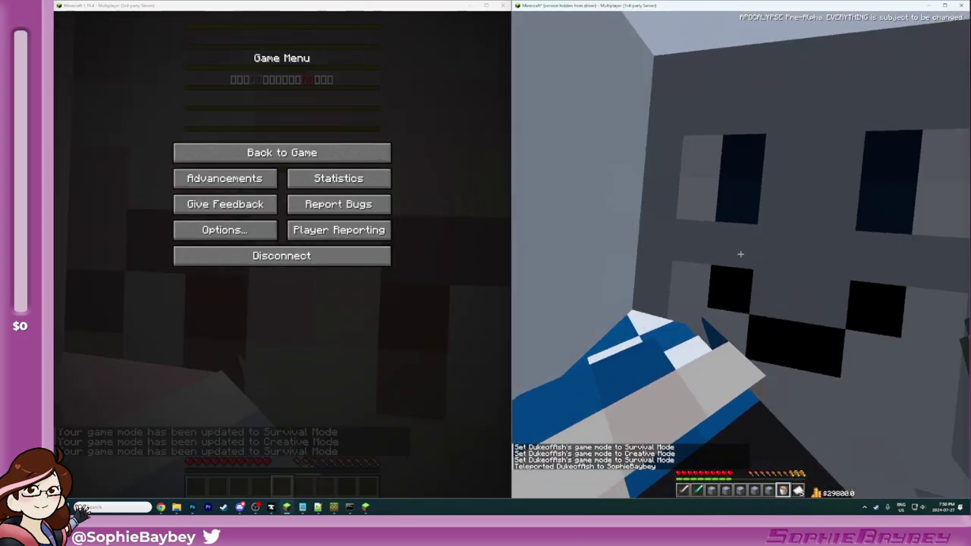
Step: Attack the second player to start combat and disconnect that player's client from the server during the fight
{"action": "key", "text": "s"}
{"action": "key", "text": "e"}
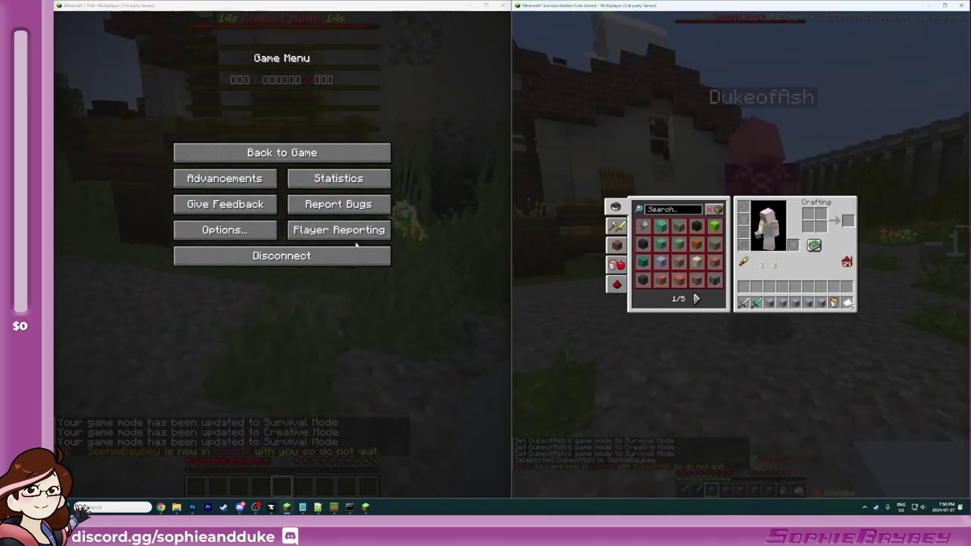
{"action": "left_click", "coordinate": [353, 255]}
{"action": "key", "text": "e"}
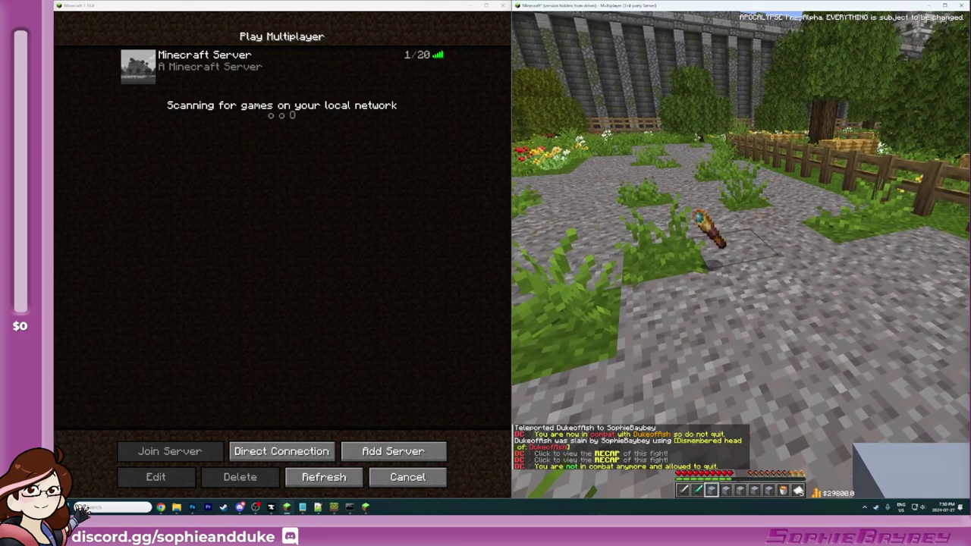
Step: Pick up the dropped Quest Items spyglass and inspect it in the main player's inventory
{"action": "key", "text": "e"}
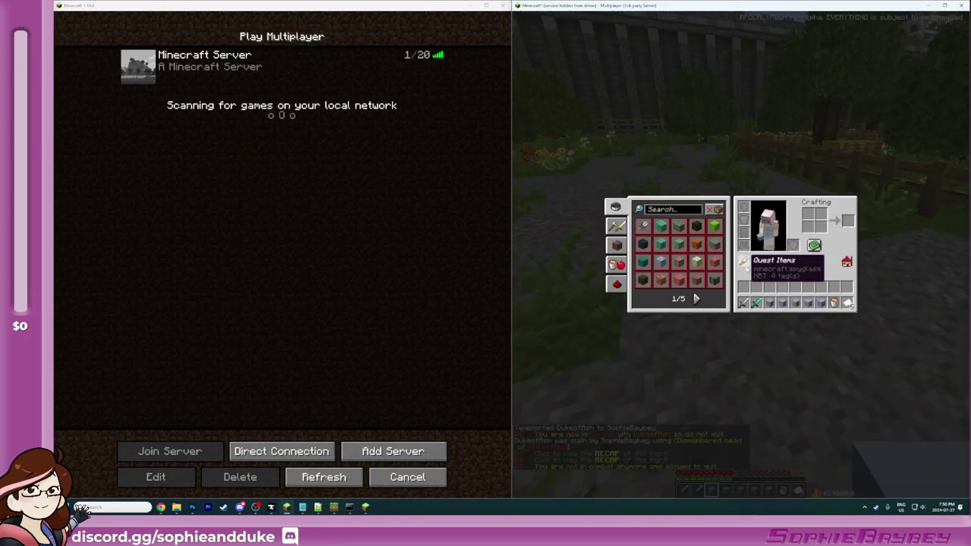
{"action": "key", "text": "e"}
{"action": "key", "text": "e"}
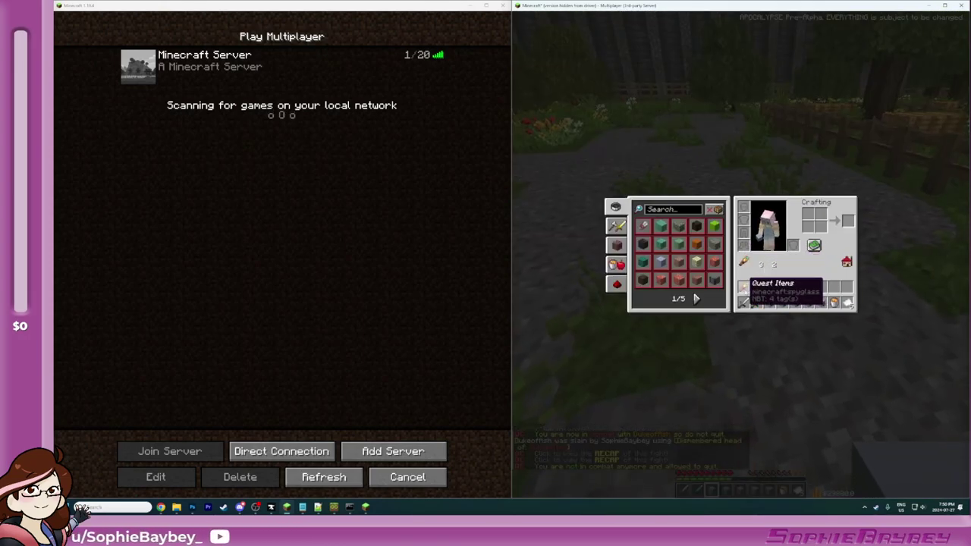
{"action": "key", "text": "e"}
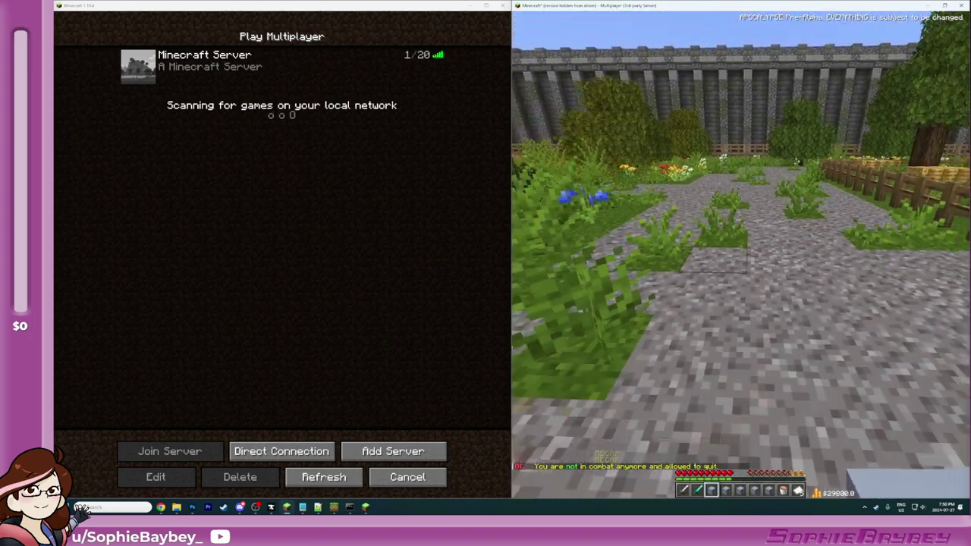
Step: Rejoin Minecraft Server with the second client, respawn the player and check that player's inventory
{"action": "key", "text": "e"}
{"action": "double_click", "coordinate": [145, 71]}
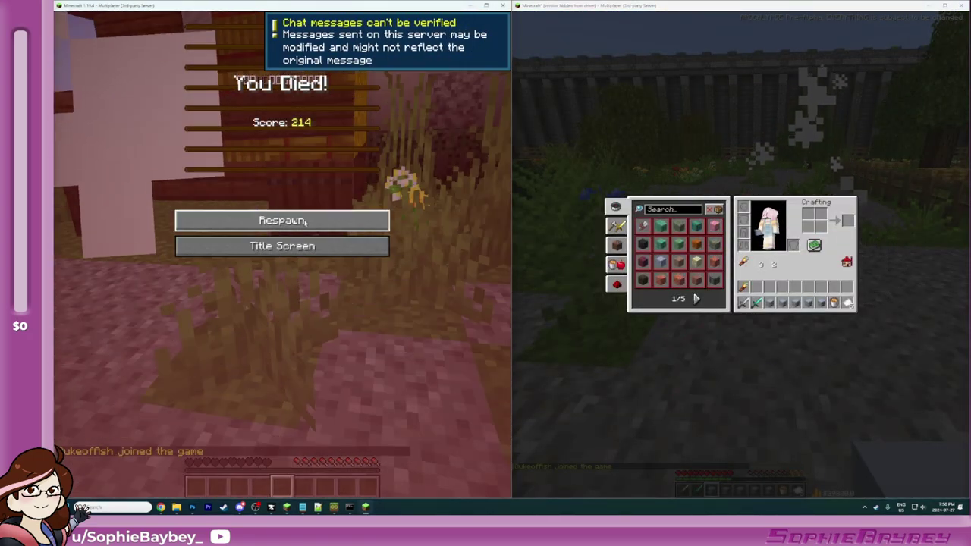
{"action": "left_click", "coordinate": [306, 220]}
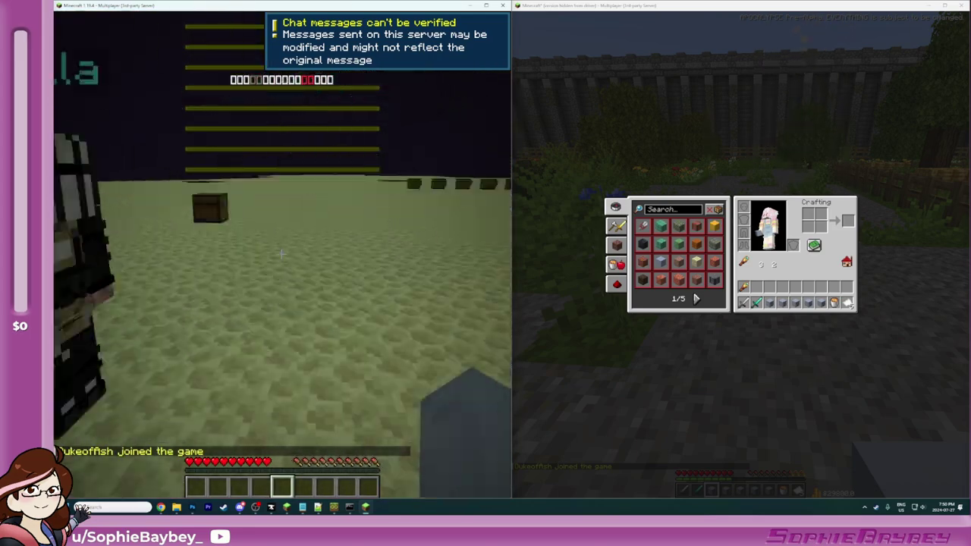
{"action": "key", "text": "e"}
Step: Return to the main player's client and teleport the respawned second player to the main player
{"action": "left_click", "coordinate": [597, 380]}
{"action": "key", "text": "e"}
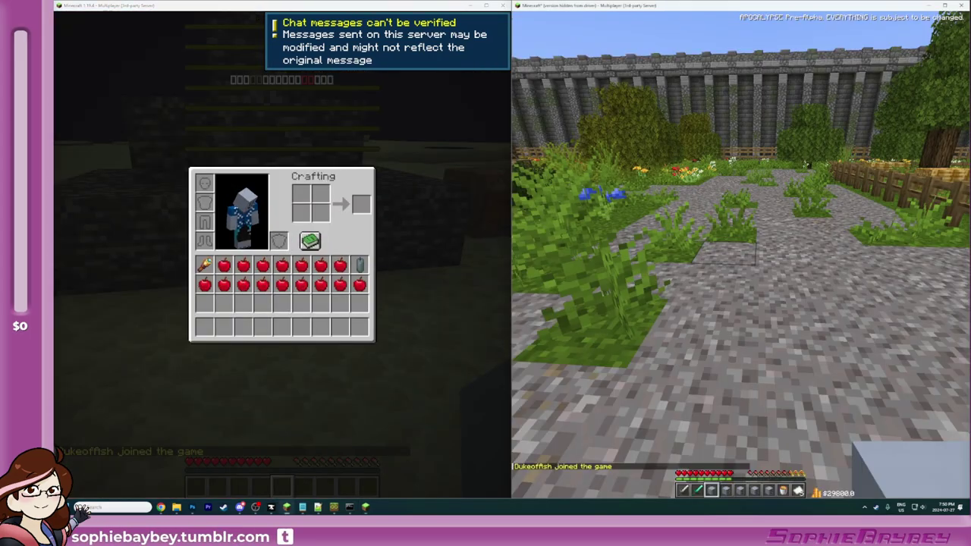
{"action": "key", "text": "t"}
{"action": "key", "text": "Up"}
{"action": "key", "text": "Return"}
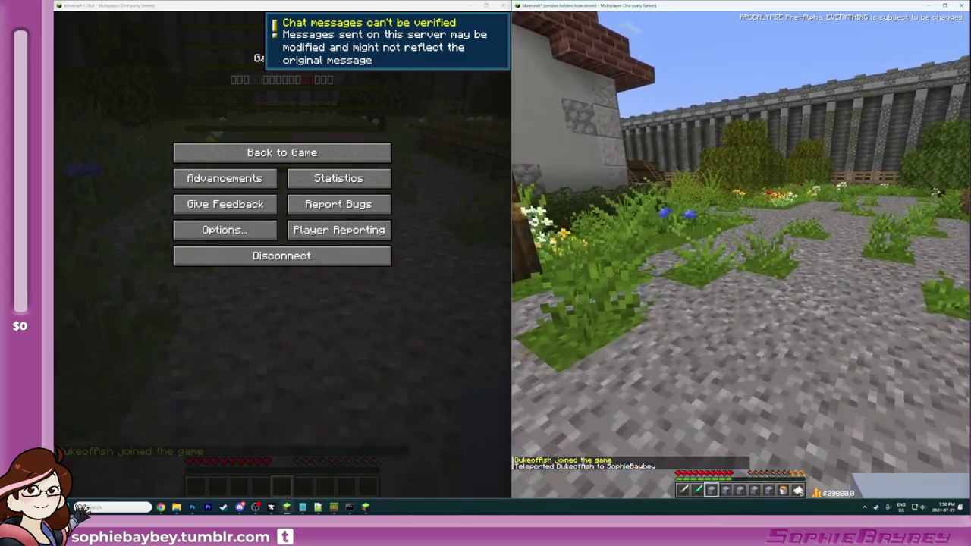
Step: Inspect the main player's inventory and move the blocks from the hotbar into the main inventory rows
{"action": "key", "text": "e"}
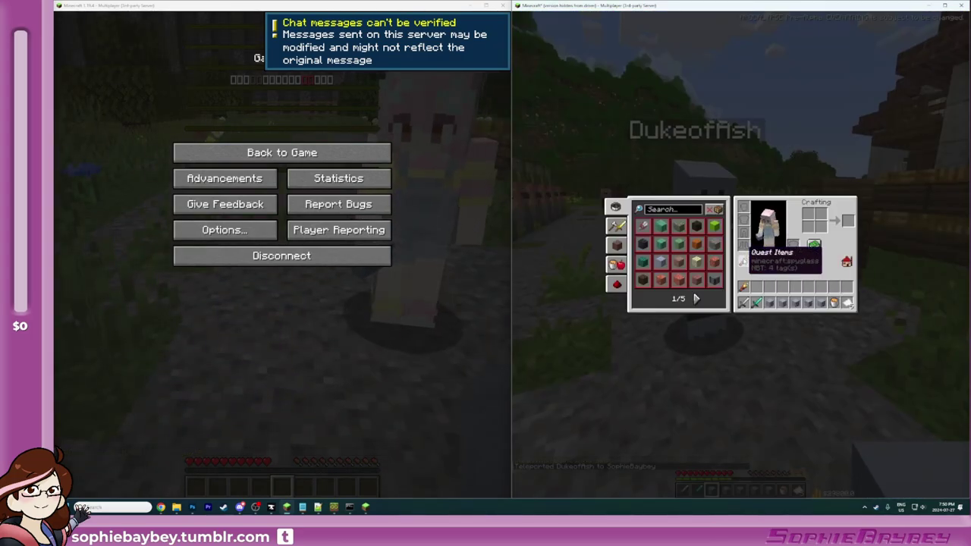
{"action": "key", "text": "e"}
{"action": "key", "text": "e"}
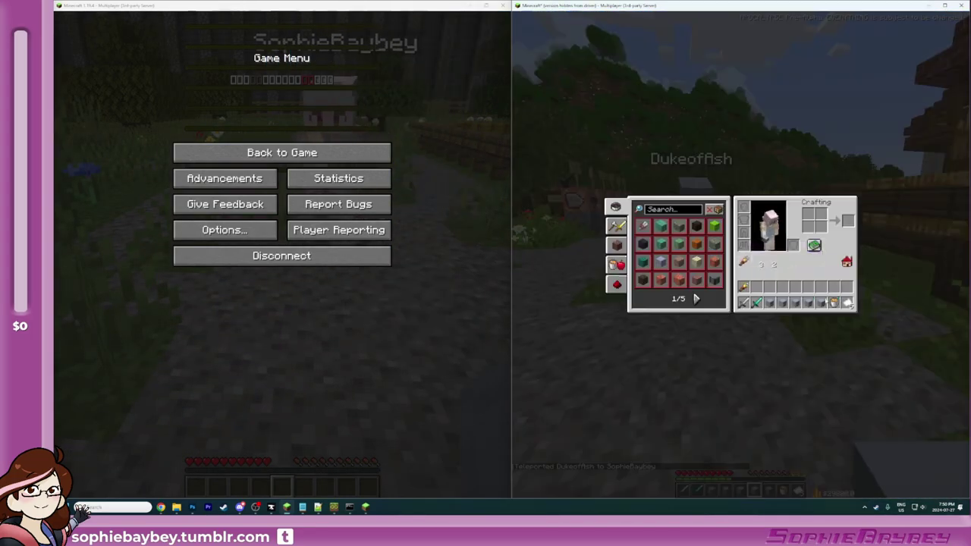
{"action": "left_click_drag", "start_coordinate": [773, 306], "coordinate": [817, 312]}
{"action": "key", "text": "e"}
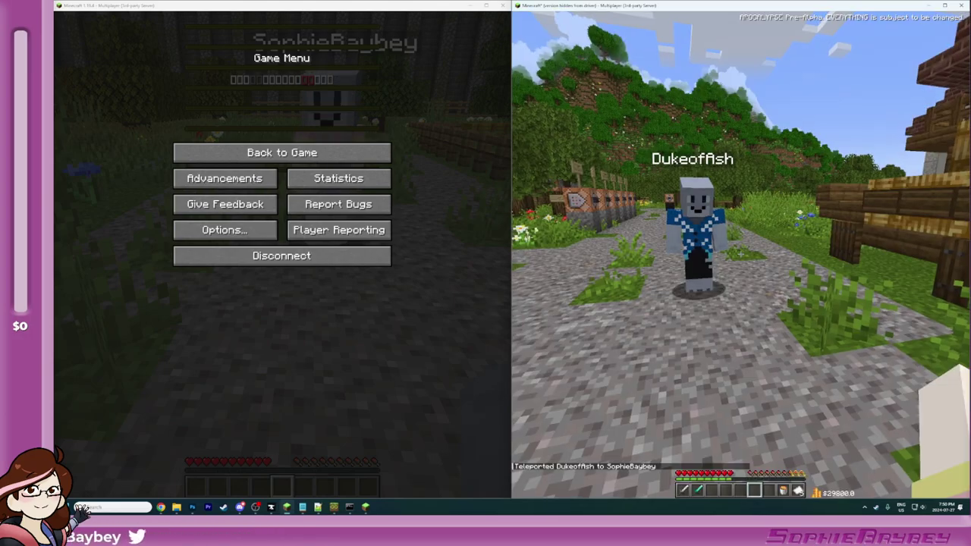
Step: Open ItemJoin's Clear Items settings and review which worlds have item clearing on Quit enabled
{"action": "key", "text": "t"}
{"action": "key", "text": "Up"}
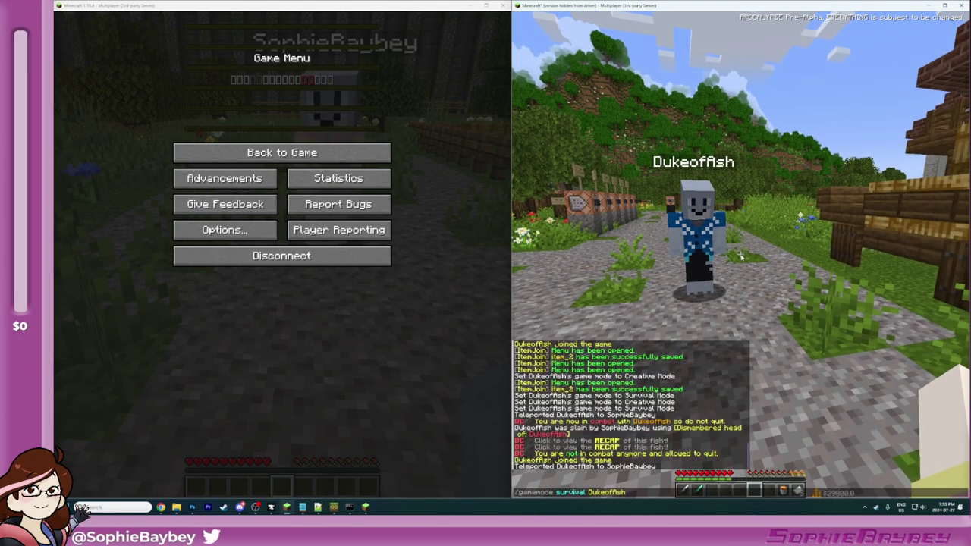
{"action": "key", "text": "Return"}
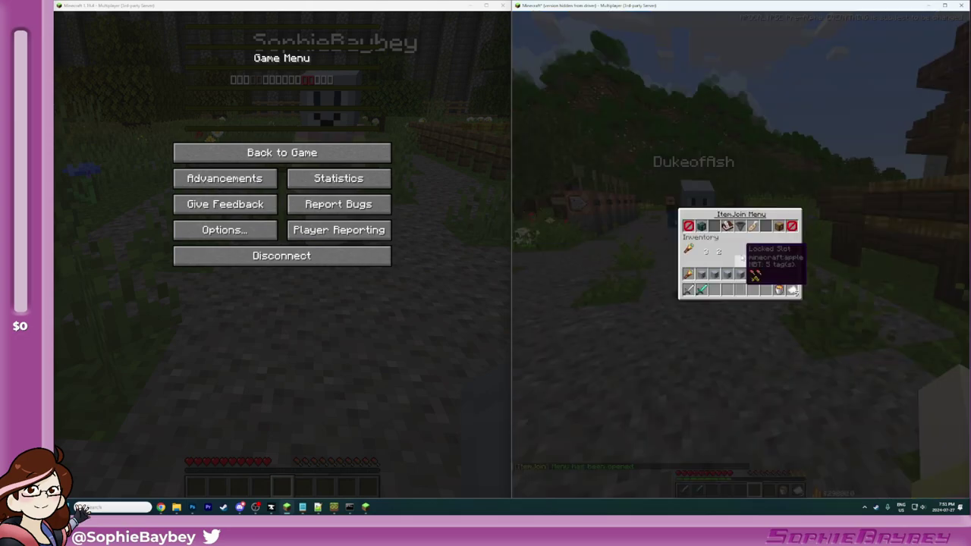
{"action": "left_click", "coordinate": [770, 222]}
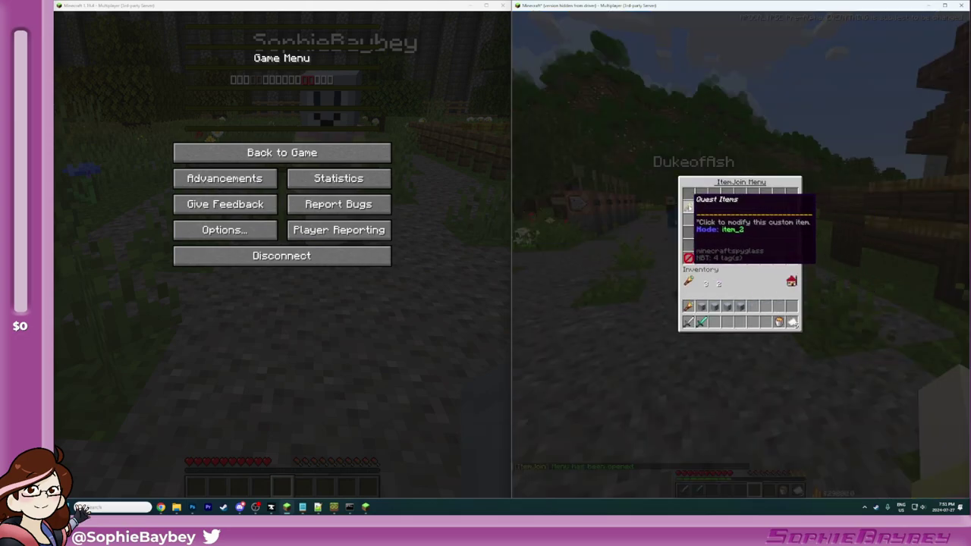
{"action": "left_click", "coordinate": [789, 262]}
{"action": "left_click", "coordinate": [782, 229]}
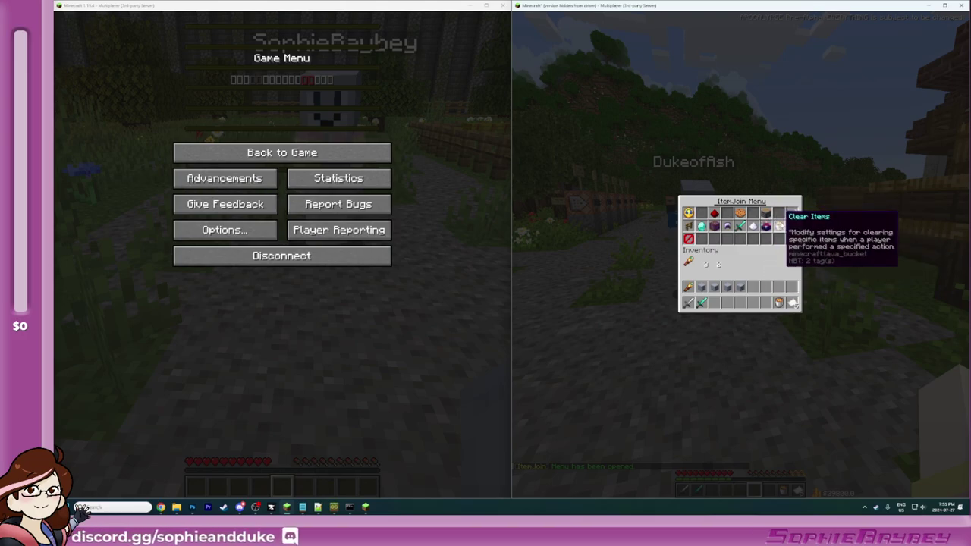
{"action": "left_click", "coordinate": [779, 225]}
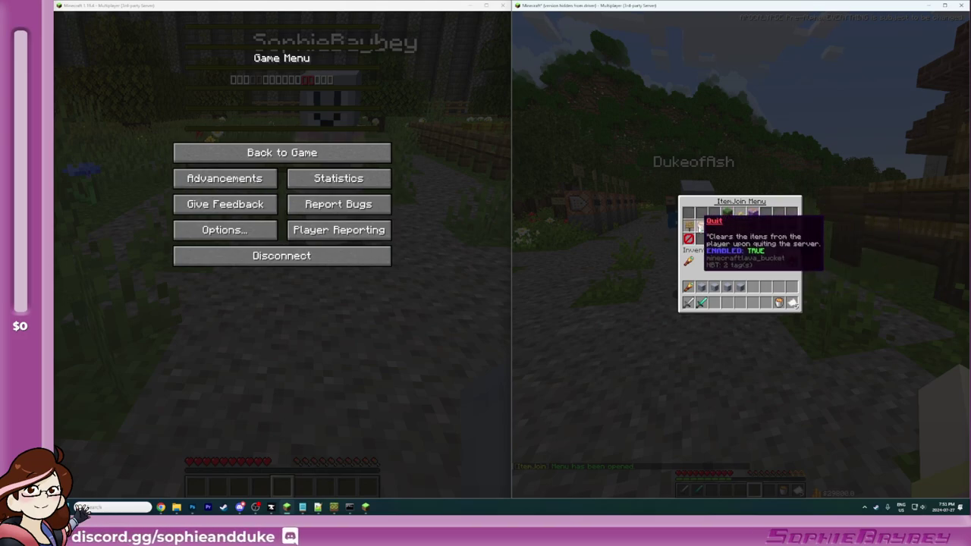
{"action": "left_click", "coordinate": [696, 225]}
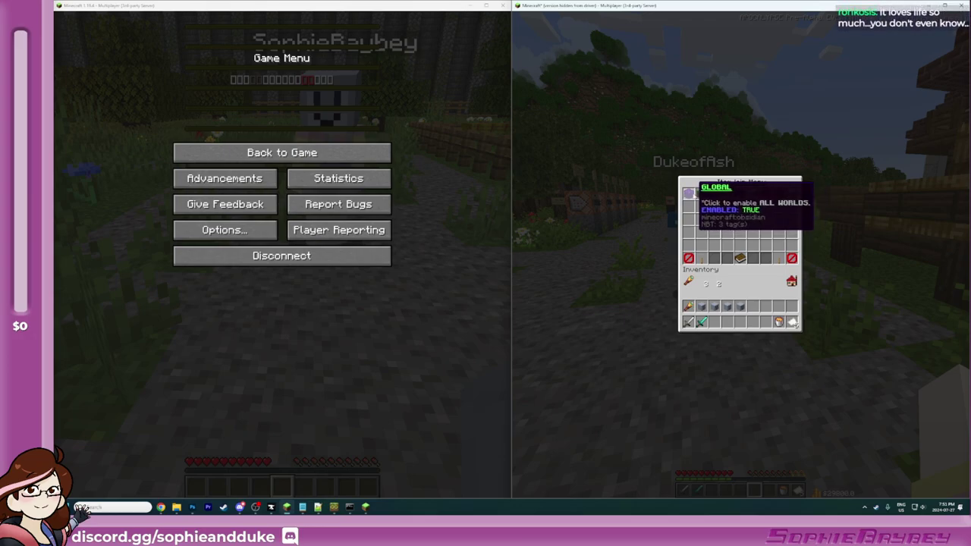
{"action": "left_click", "coordinate": [688, 258]}
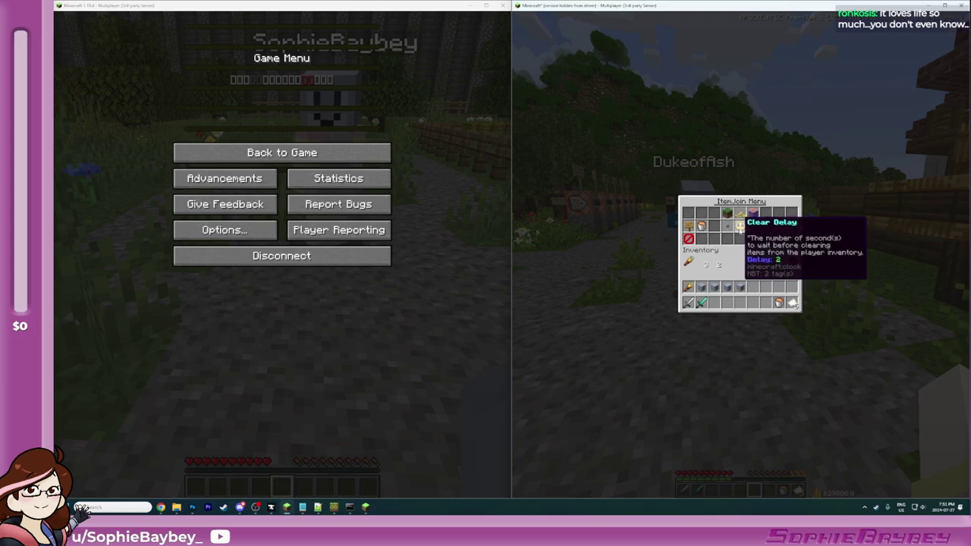
Step: Set the ItemJoin Clear Delay to 0 seconds and check the Clear Items options
{"action": "left_click", "coordinate": [740, 225]}
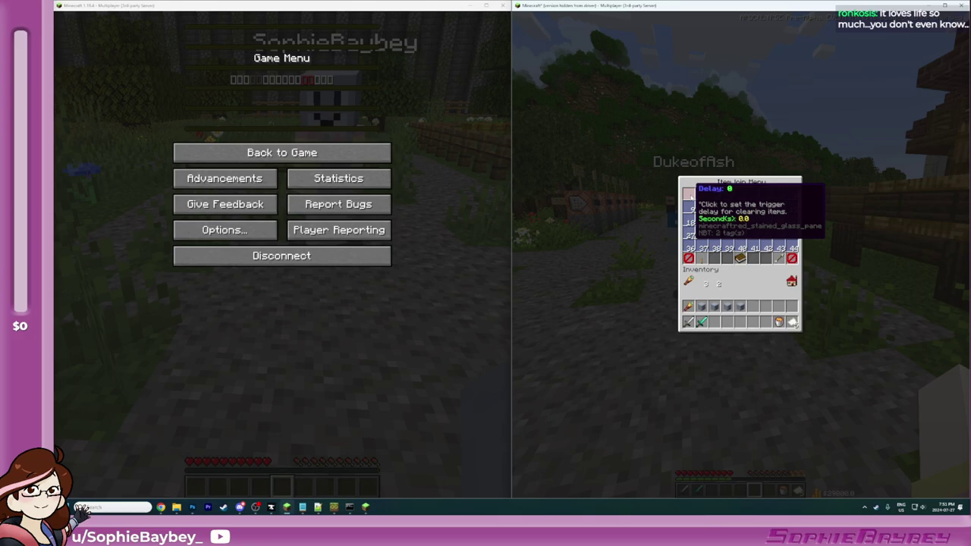
{"action": "left_click", "coordinate": [687, 195]}
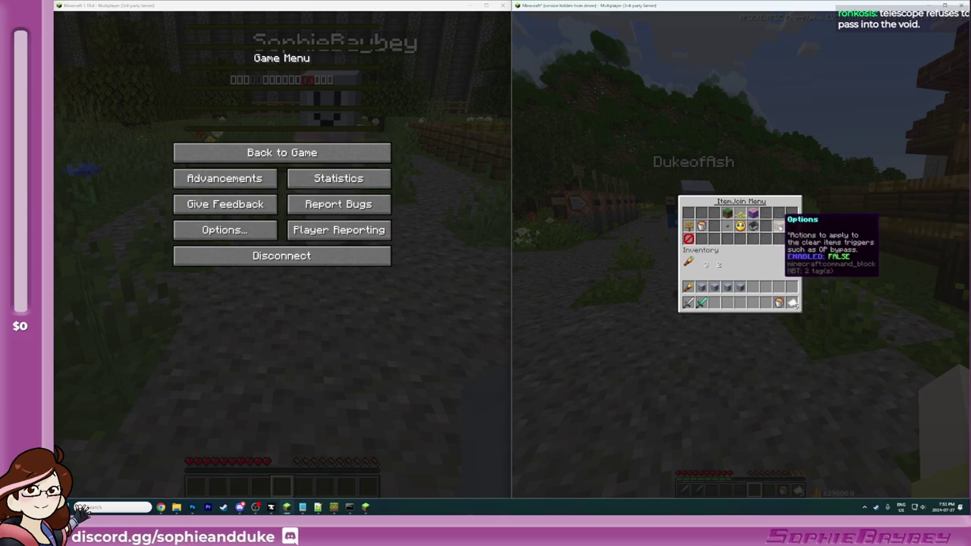
{"action": "left_click", "coordinate": [779, 228]}
{"action": "left_click", "coordinate": [689, 232]}
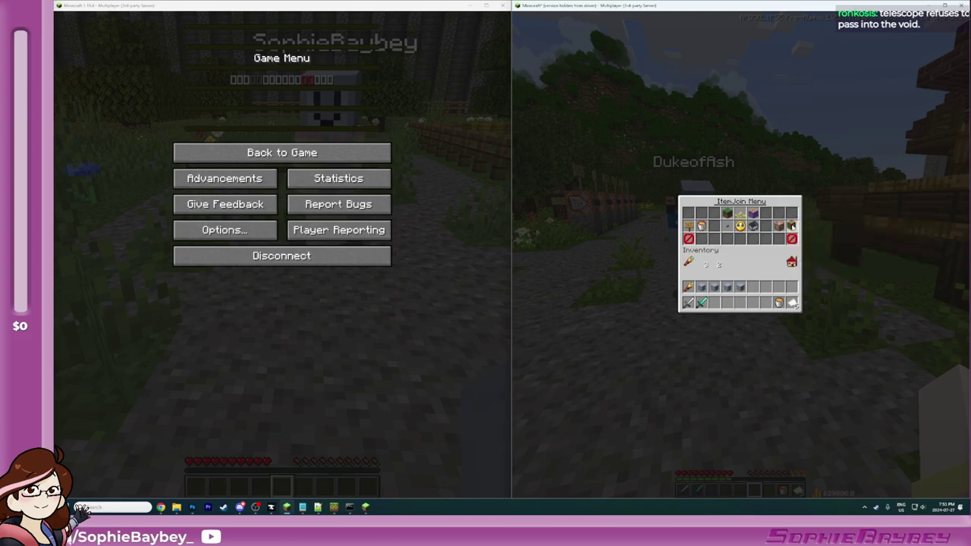
Step: Examine the Clear Items blacklist settings for slots, materials and names, and close the ItemJoin menu
{"action": "left_click", "coordinate": [791, 226]}
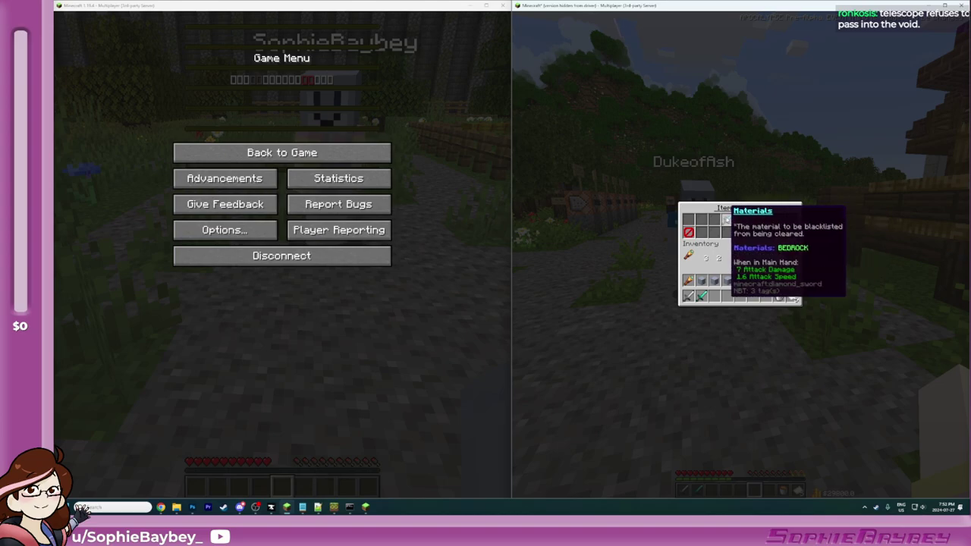
{"action": "left_click", "coordinate": [688, 219]}
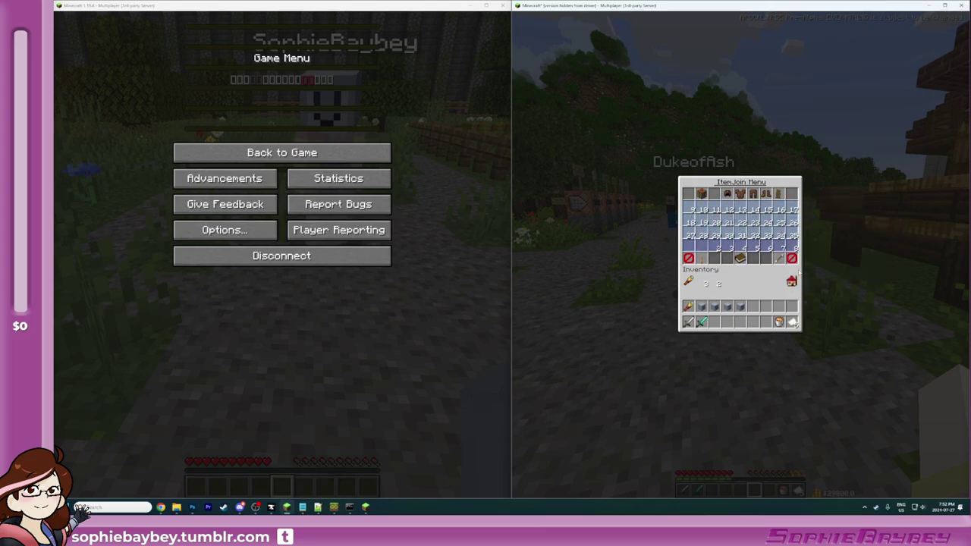
{"action": "left_click", "coordinate": [790, 258]}
{"action": "left_click", "coordinate": [727, 219]}
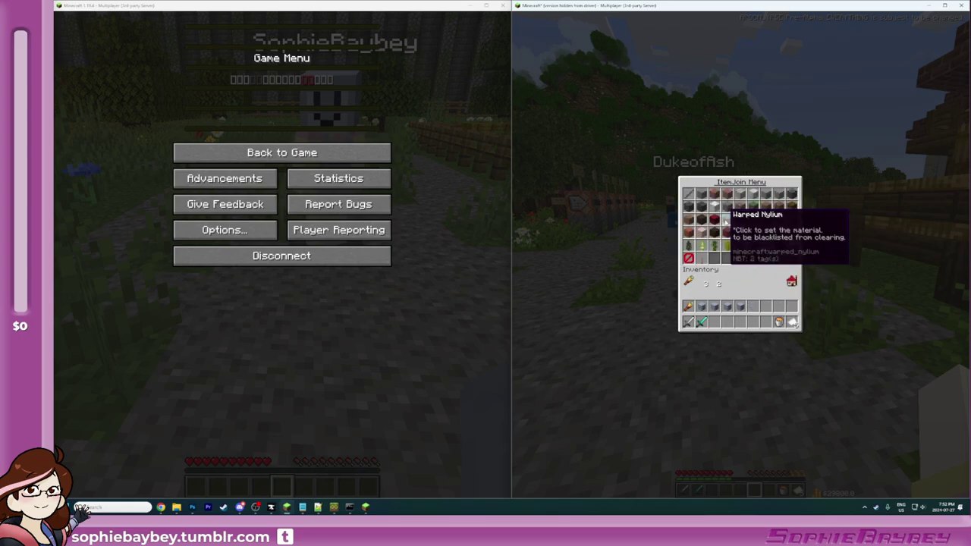
{"action": "left_click", "coordinate": [742, 259]}
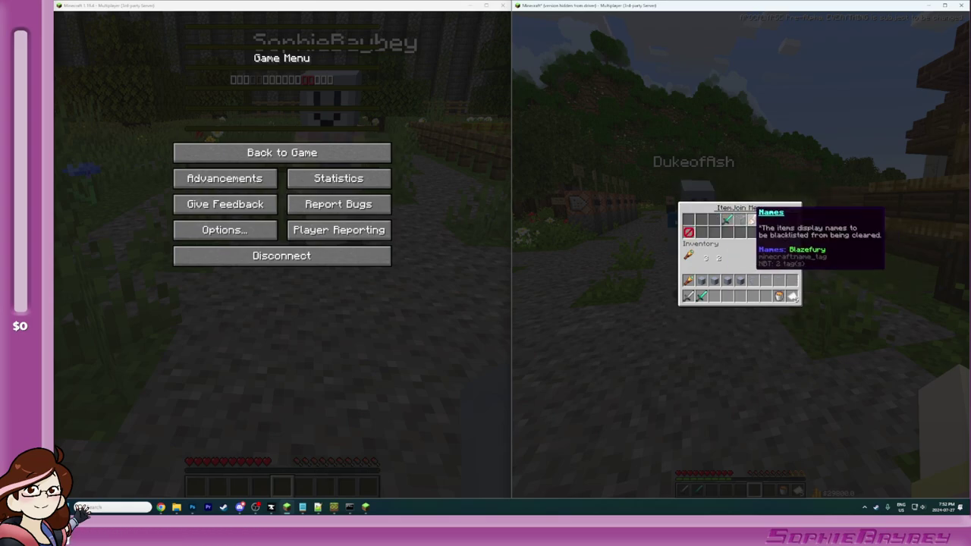
{"action": "left_click", "coordinate": [751, 219]}
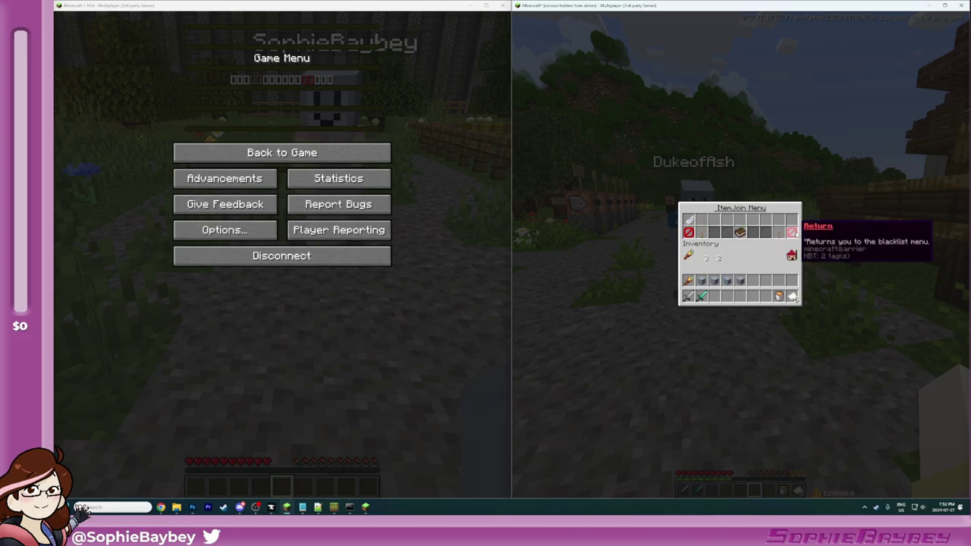
{"action": "left_click", "coordinate": [790, 232]}
{"action": "left_click", "coordinate": [788, 230]}
{"action": "left_click", "coordinate": [791, 237]}
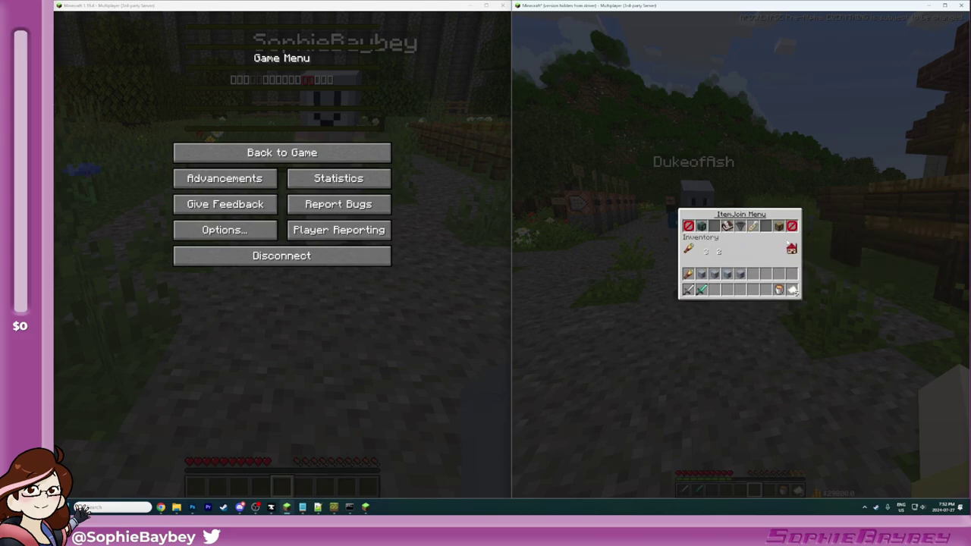
{"action": "key", "text": "Escape"}
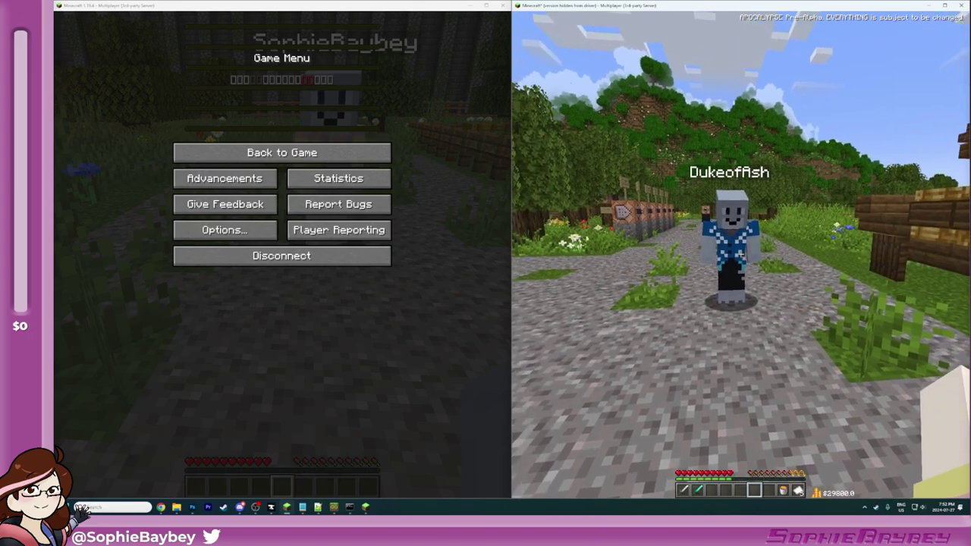
Step: Hit the second player to start combat and disconnect that player's client from the server during the fight
{"action": "left_click", "coordinate": [739, 255]}
{"action": "key", "text": "e"}
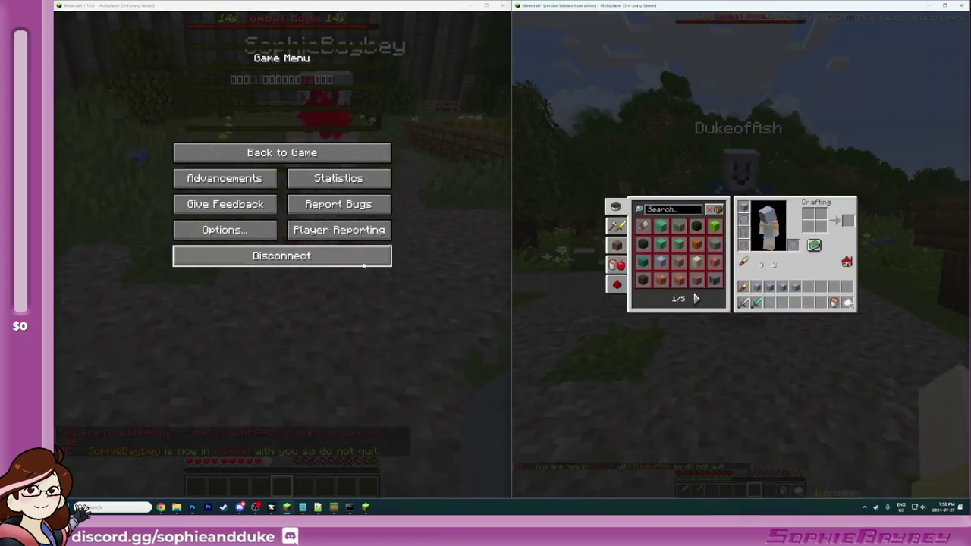
{"action": "left_click", "coordinate": [386, 262]}
{"action": "left_click", "coordinate": [568, 259]}
{"action": "key", "text": "e"}
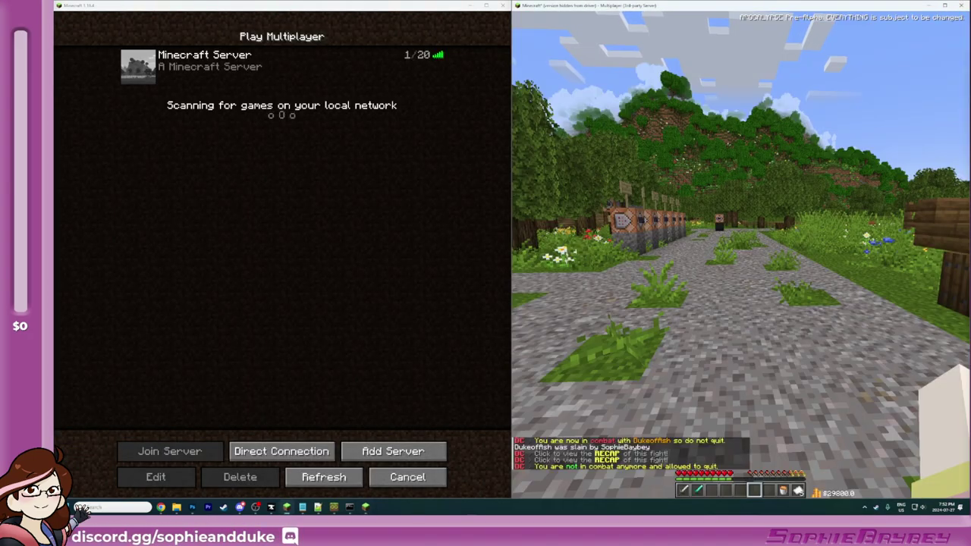
Step: Rejoin Minecraft Server with the second client and check that player's inventory for the Quest Items spyglass
{"action": "key", "text": "e"}
{"action": "left_click", "coordinate": [152, 81]}
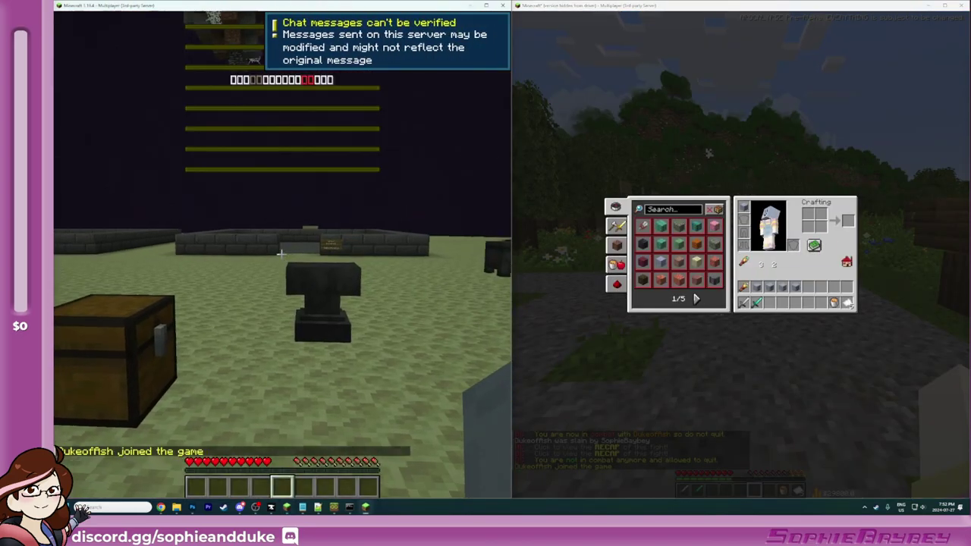
{"action": "key", "text": "e"}
{"action": "key", "text": "e"}
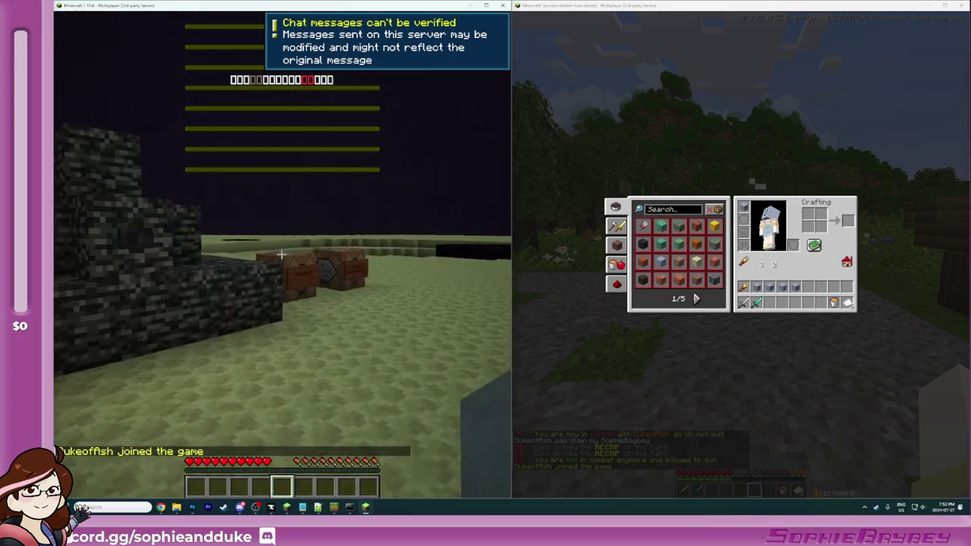
{"action": "key", "text": "e"}
Step: Return to the main client and teleport the second player to the main player with /tp
{"action": "left_click", "coordinate": [633, 418]}
{"action": "key", "text": "e"}
{"action": "key", "text": "t"}
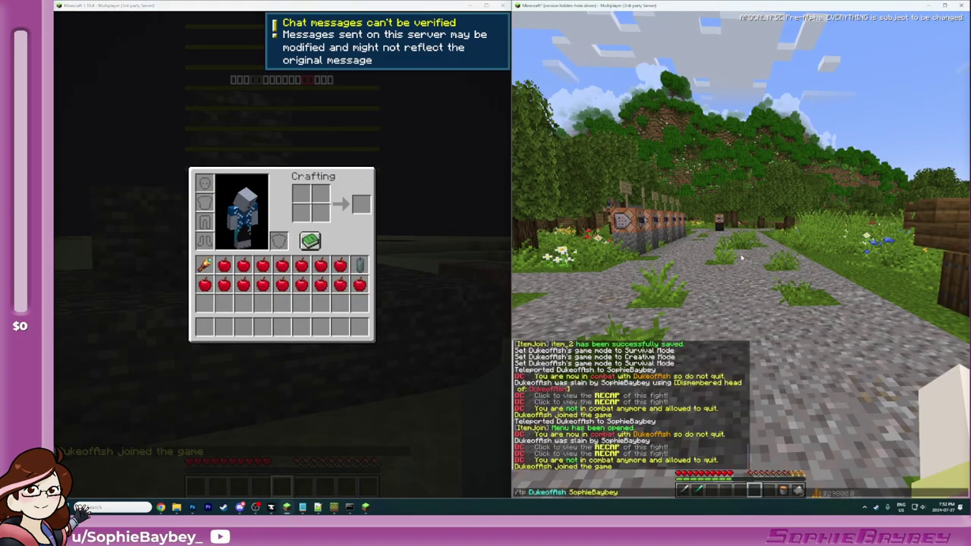
{"action": "key", "text": "Return"}
Step: Open DeluxeCombat's combat log punishment settings, change the option directly below Punishment System, and leave the menu
{"action": "key", "text": "t"}
{"action": "key", "text": "Up"}
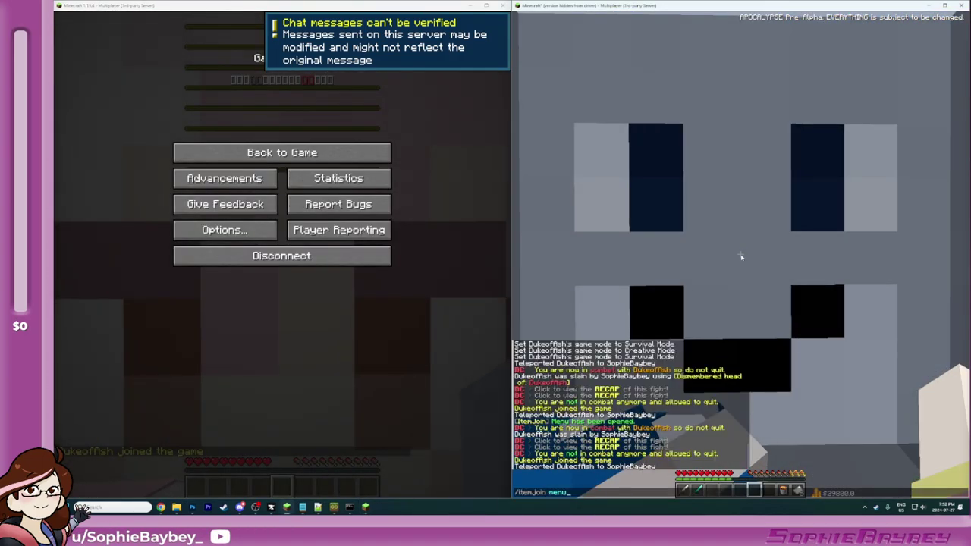
{"action": "key", "text": "Up"}
{"action": "key", "text": "Up"}
{"action": "key", "text": "Up"}
{"action": "key", "text": "Up"}
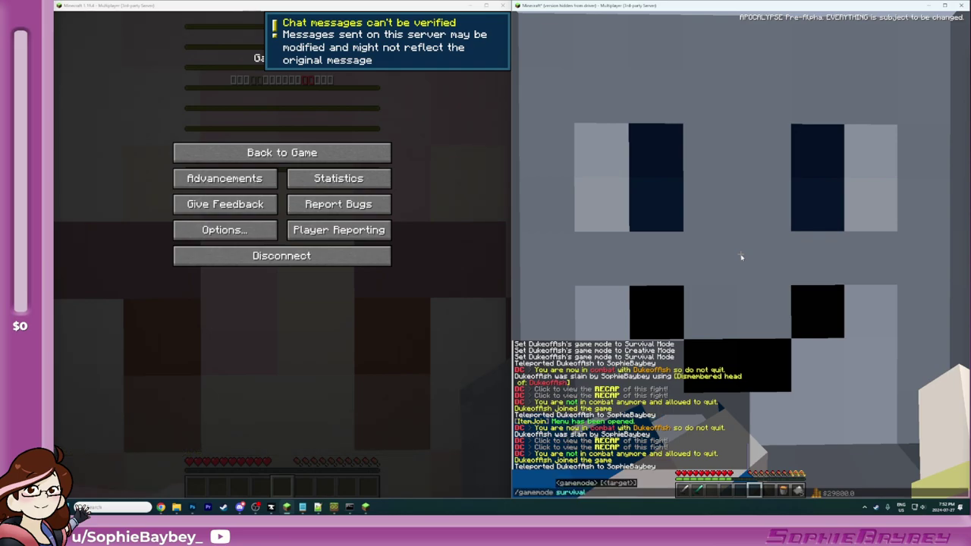
{"action": "key", "text": "Down"}
{"action": "key", "text": "Return"}
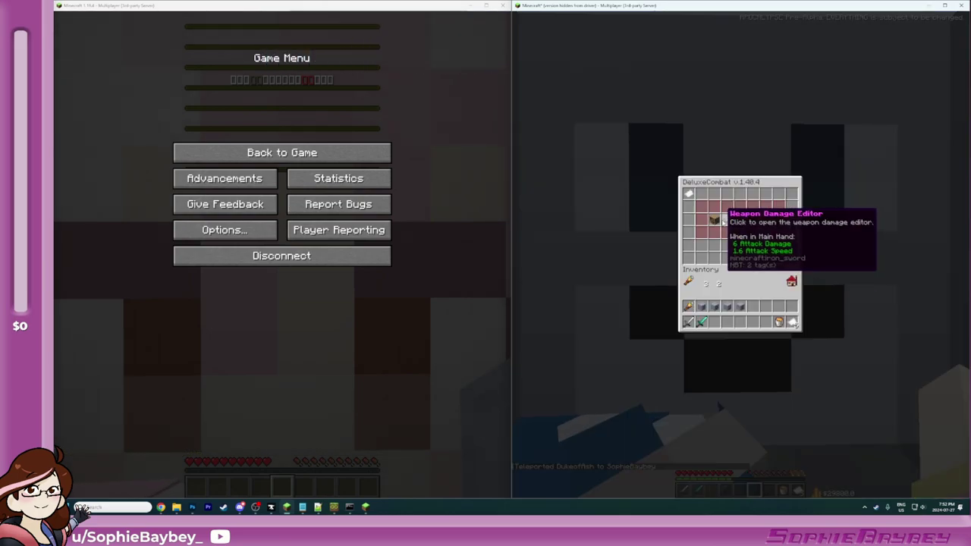
{"action": "left_click", "coordinate": [714, 220]}
{"action": "left_click", "coordinate": [741, 196]}
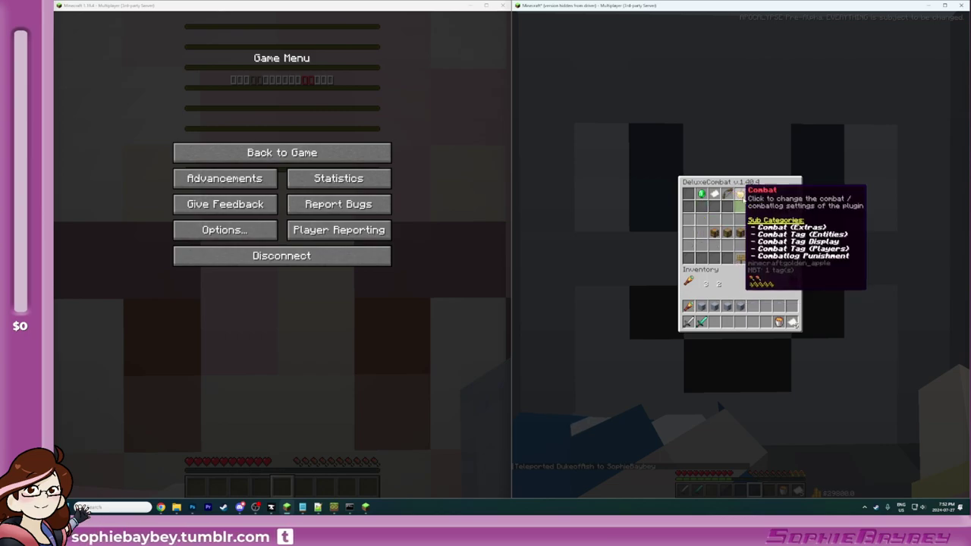
{"action": "left_click", "coordinate": [715, 236]}
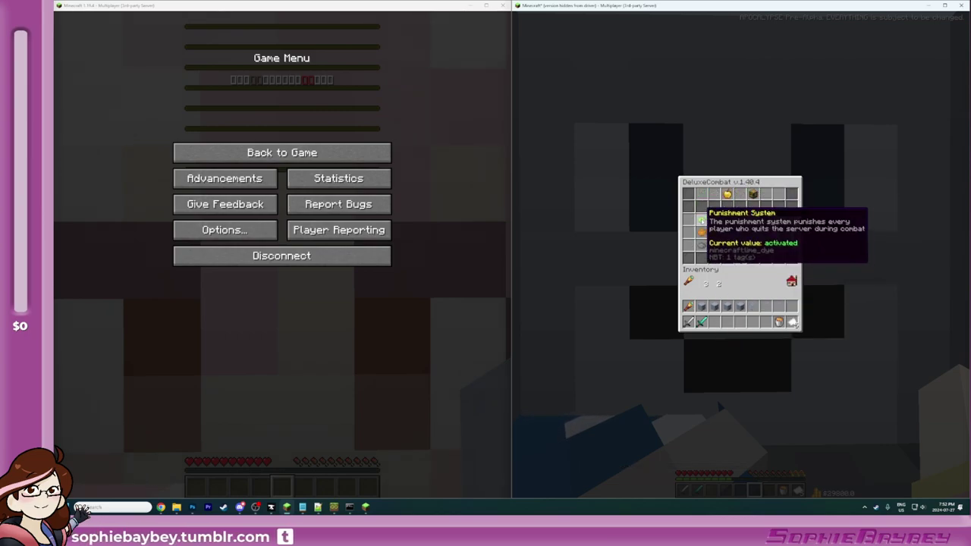
{"action": "left_click", "coordinate": [701, 233]}
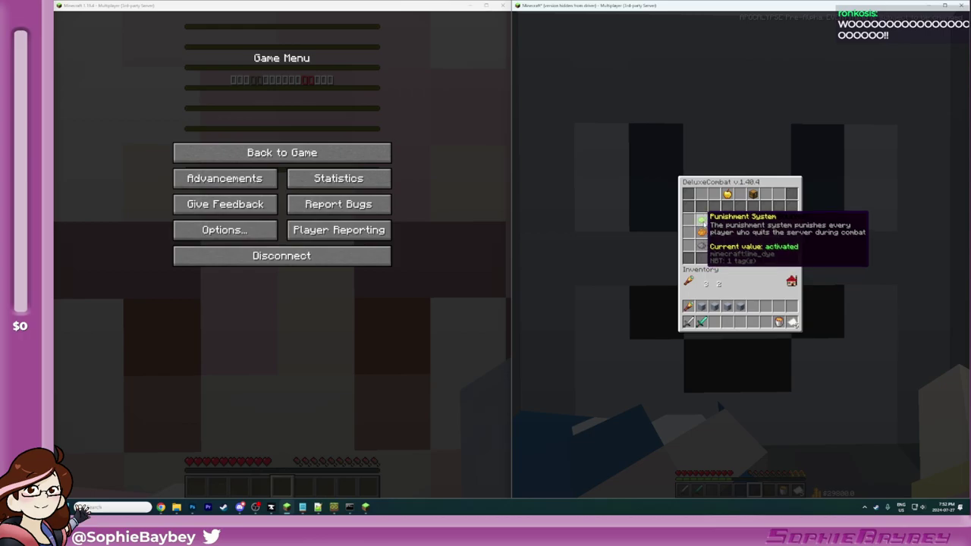
{"action": "left_click", "coordinate": [740, 258]}
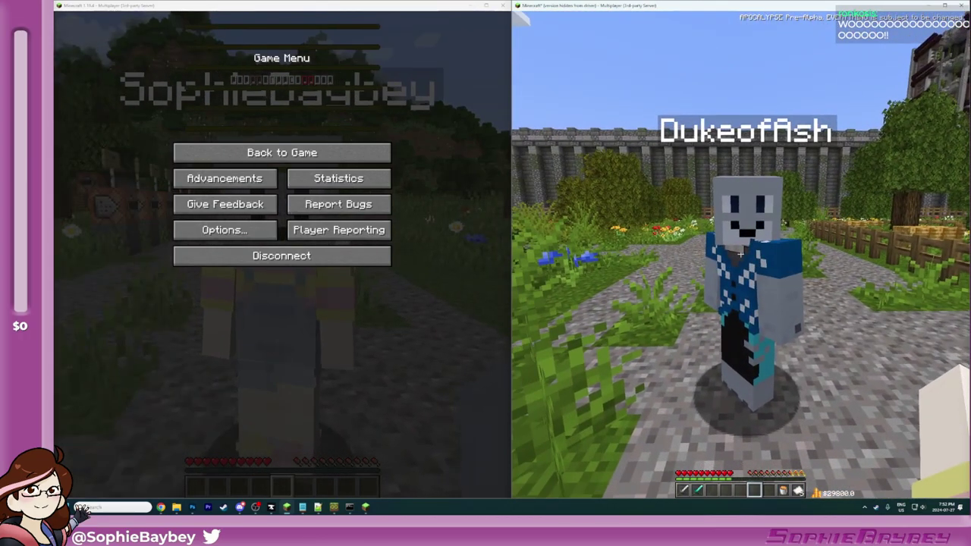
Step: Attack the teleported second player again and disconnect that client while Combat Mode is active to test the changed punishment
{"action": "left_click", "coordinate": [741, 256]}
{"action": "key", "text": "e"}
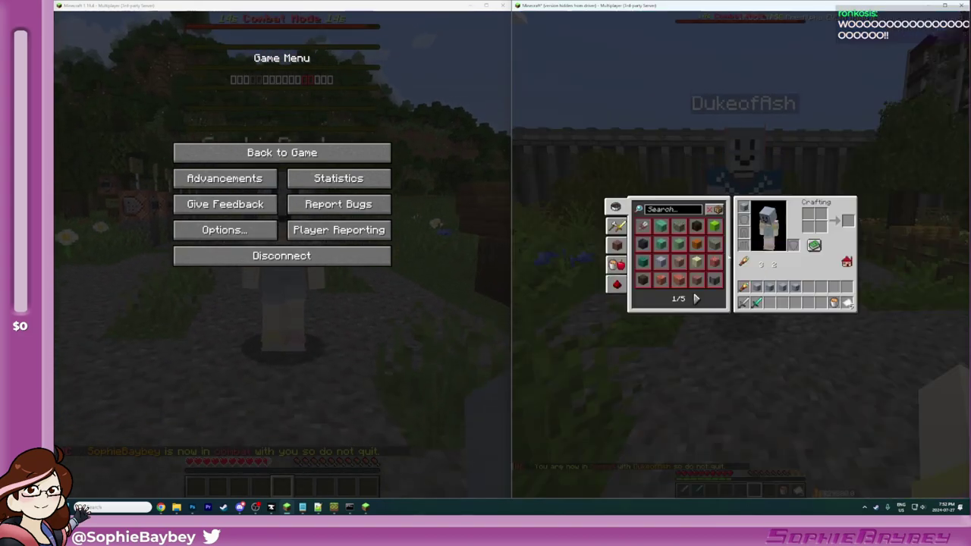
{"action": "left_click", "coordinate": [342, 257]}
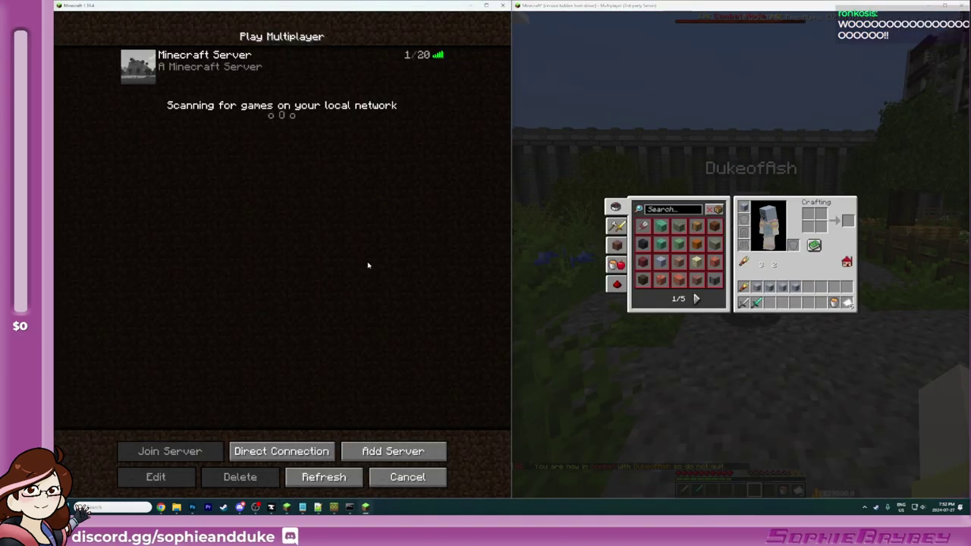
{"action": "key", "text": "e"}
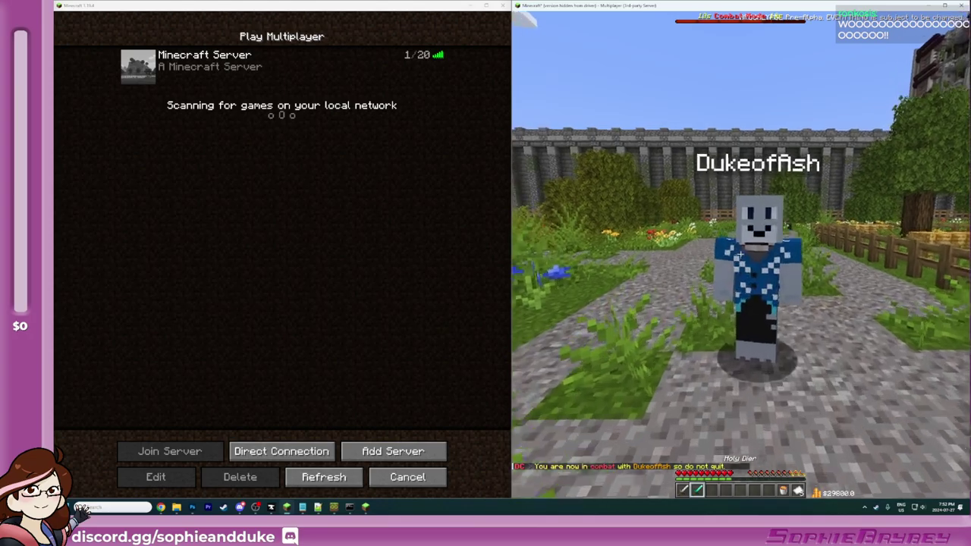
Step: Kill the disconnected player's remaining body with the sword and rejoin Minecraft Server with the second client
{"action": "left_click", "coordinate": [740, 254]}
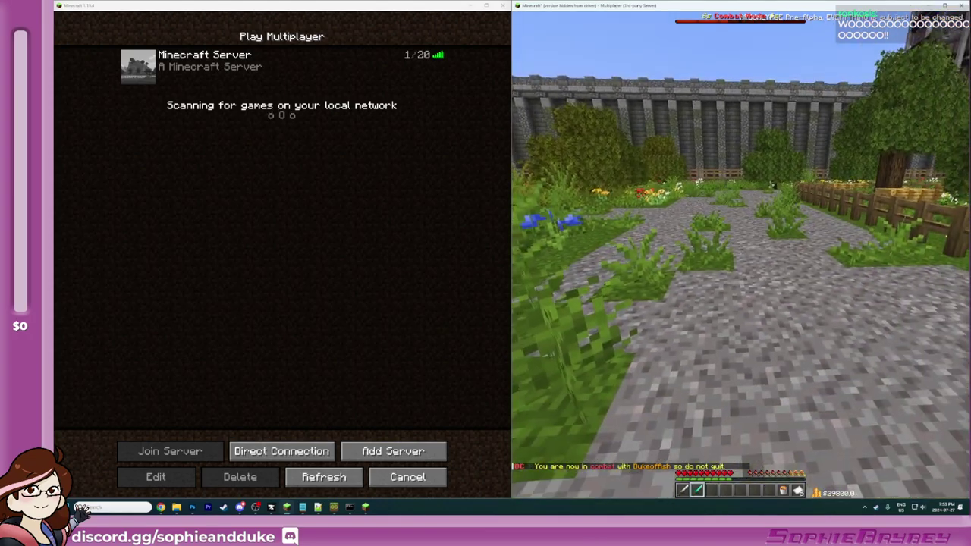
{"action": "key", "text": "e"}
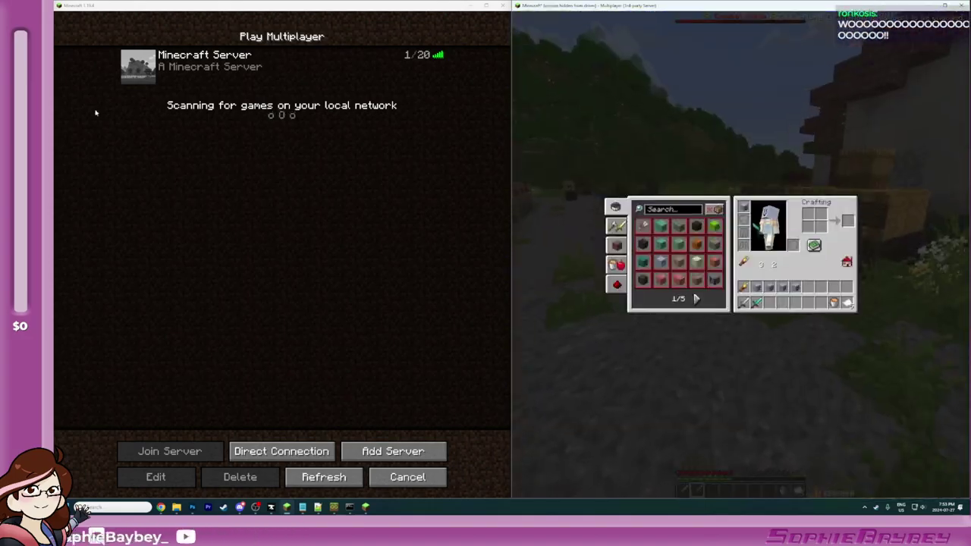
{"action": "left_click", "coordinate": [139, 69]}
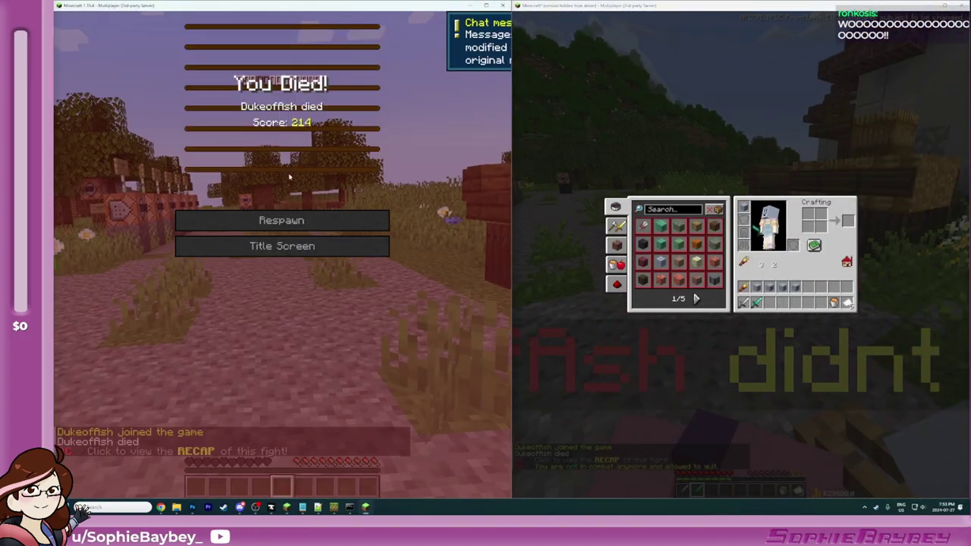
Step: Respawn the second player and open that player's inventory to check which items were kept
{"action": "left_click", "coordinate": [281, 220]}
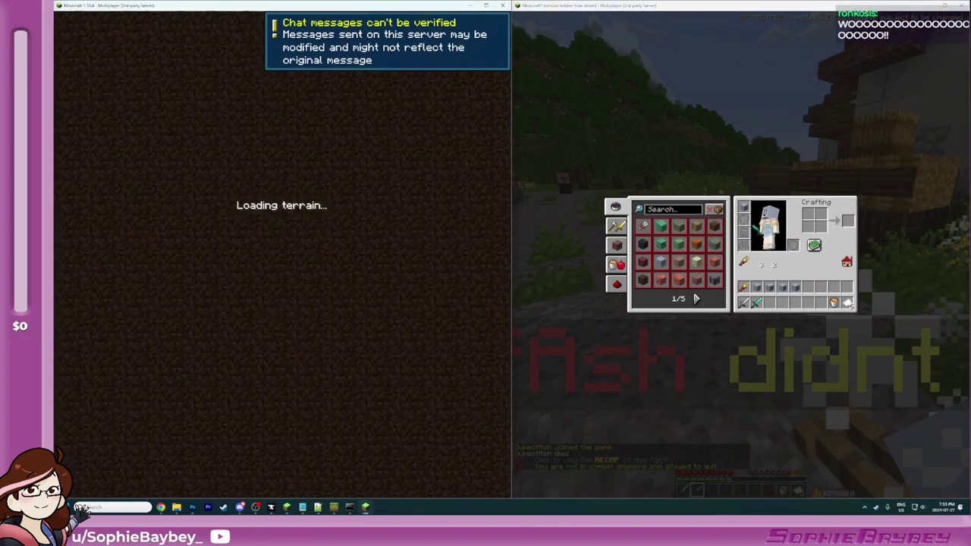
{"action": "key", "text": "e"}
{"action": "key", "text": "e"}
{"action": "key", "text": "e"}
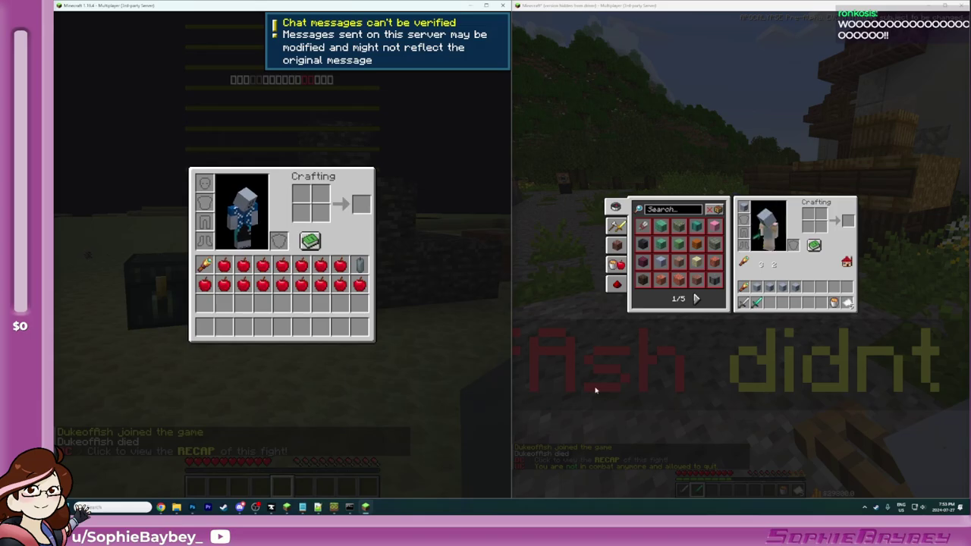
Step: Return to the main client and open the dead player's remaining body to inspect the items stored in it
{"action": "left_click", "coordinate": [596, 390]}
{"action": "key", "text": "e"}
{"action": "key", "text": "5"}
{"action": "right_click", "coordinate": [739, 256]}
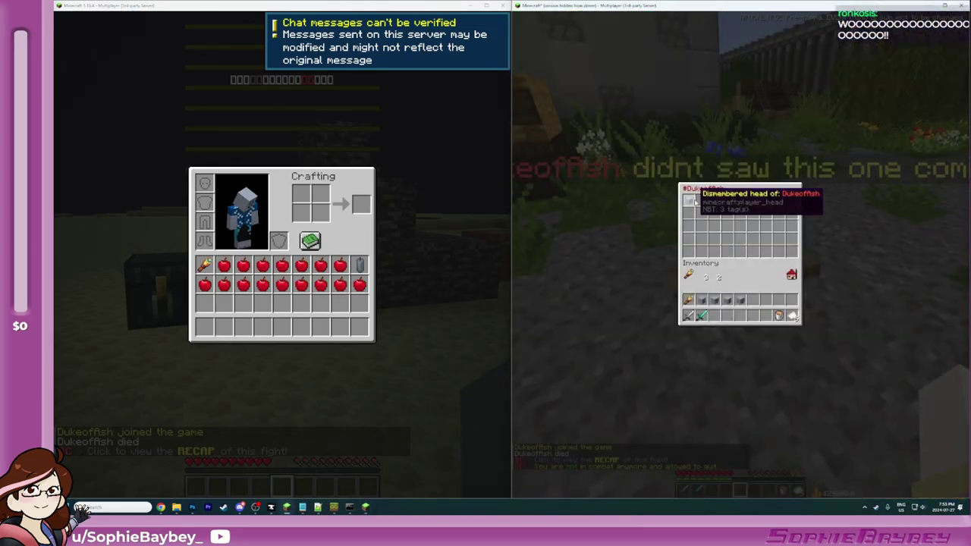
Step: Teleport the second player to the main player with /tp and disconnect the second client while Combat Mode is active
{"action": "type", "text": "e/dc menu"}
{"action": "key", "text": "Return"}
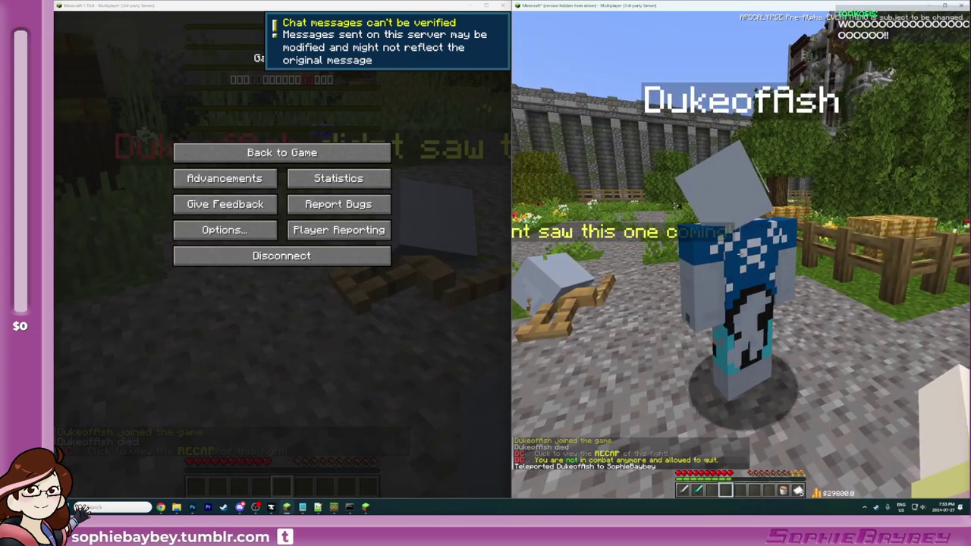
{"action": "key", "text": "e"}
{"action": "left_click", "coordinate": [365, 253]}
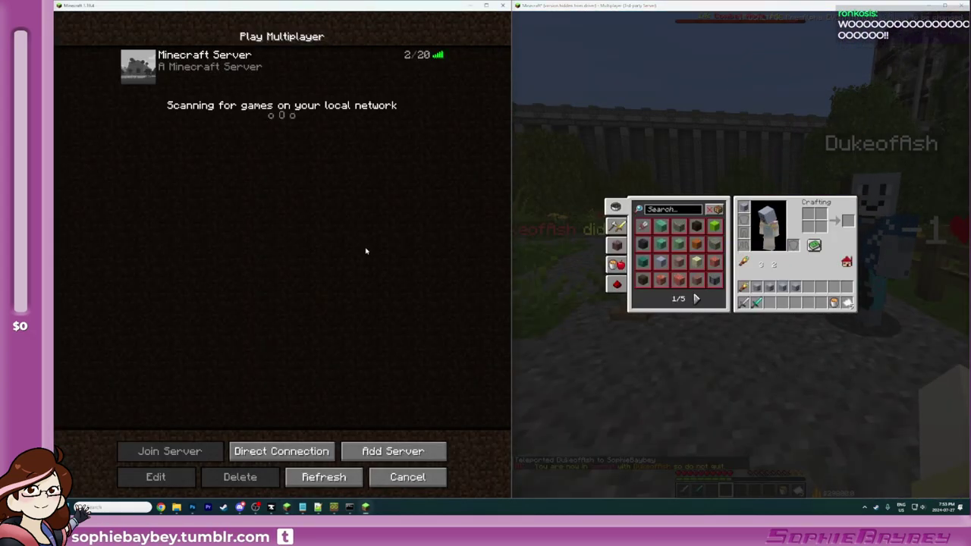
Step: Rejoin Minecraft Server with the second client while the main player is still in Combat Mode and check the second player's inventory
{"action": "key", "text": "e"}
{"action": "key", "text": "e"}
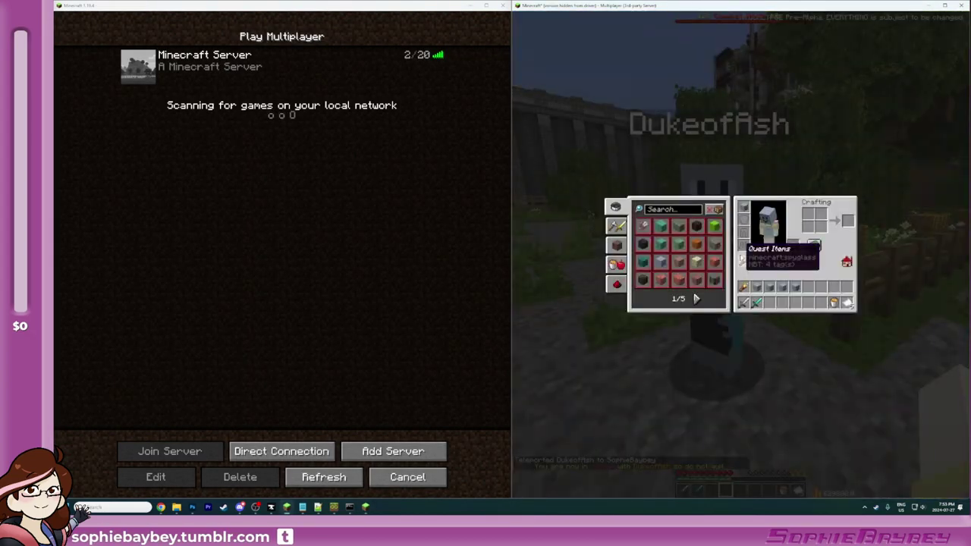
{"action": "left_click", "coordinate": [142, 66]}
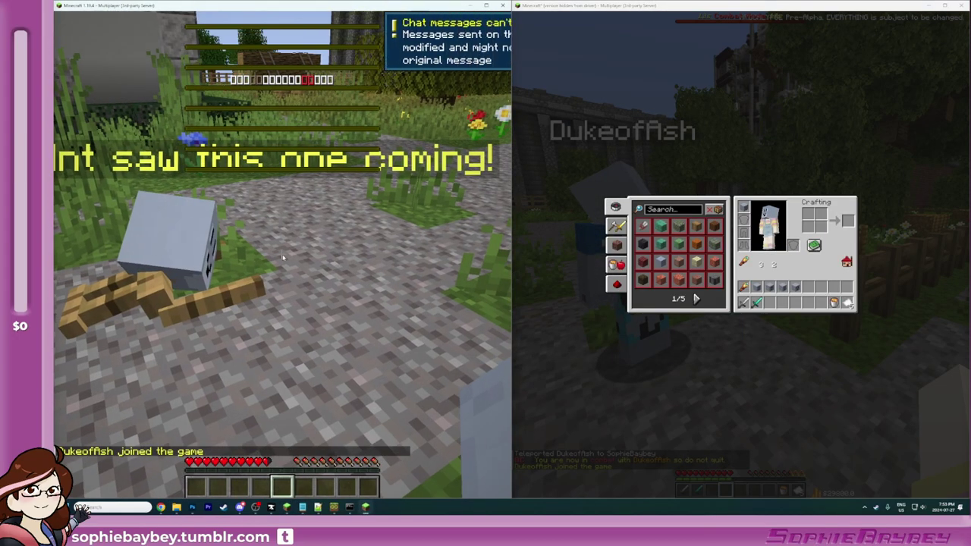
{"action": "key", "text": "e"}
{"action": "key", "text": "e"}
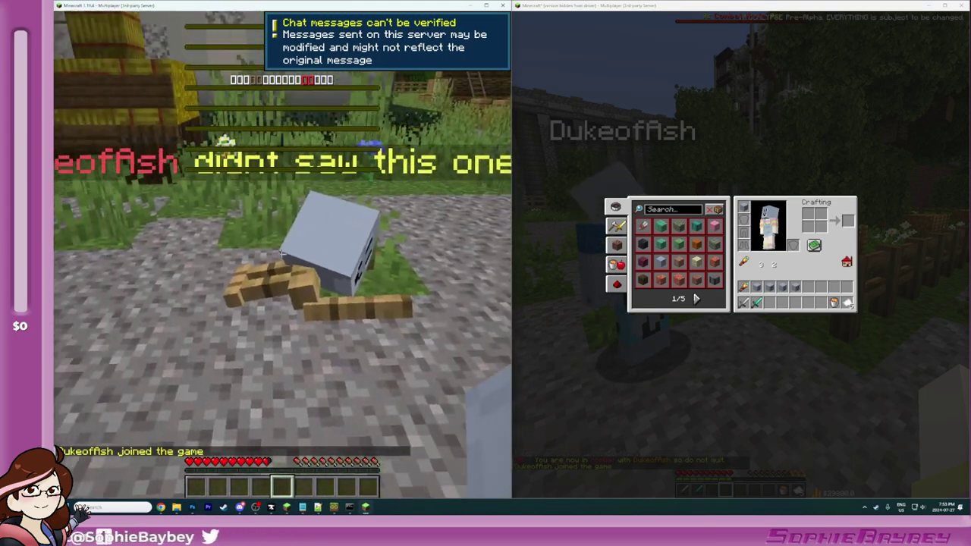
{"action": "key", "text": "w"}
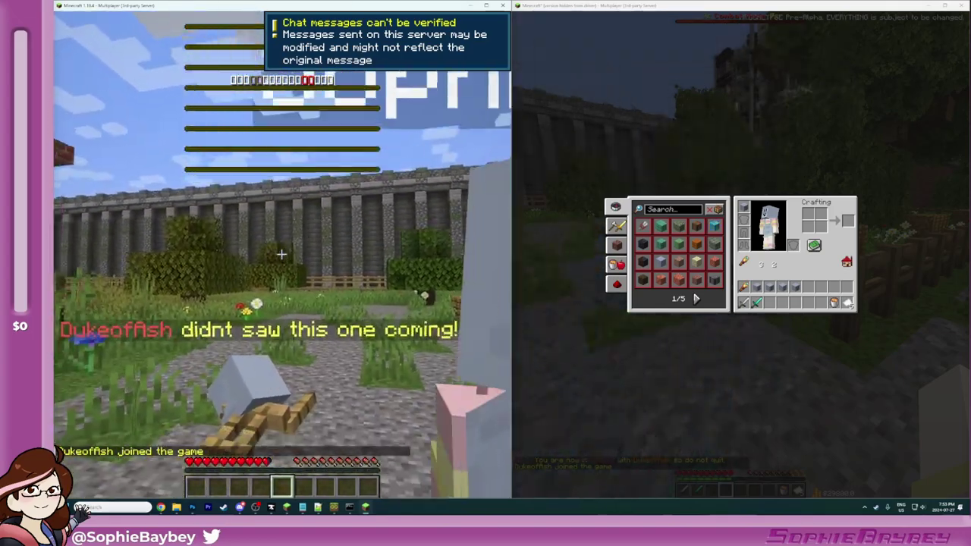
{"action": "key", "text": "e"}
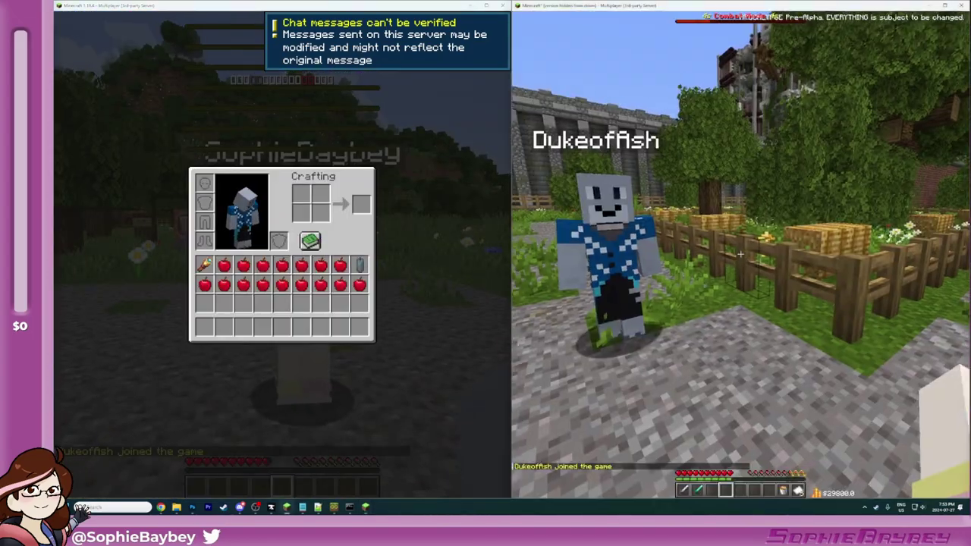
Step: Return to the main client and collect the old remaining body from the gravel path
{"action": "key", "text": "e"}
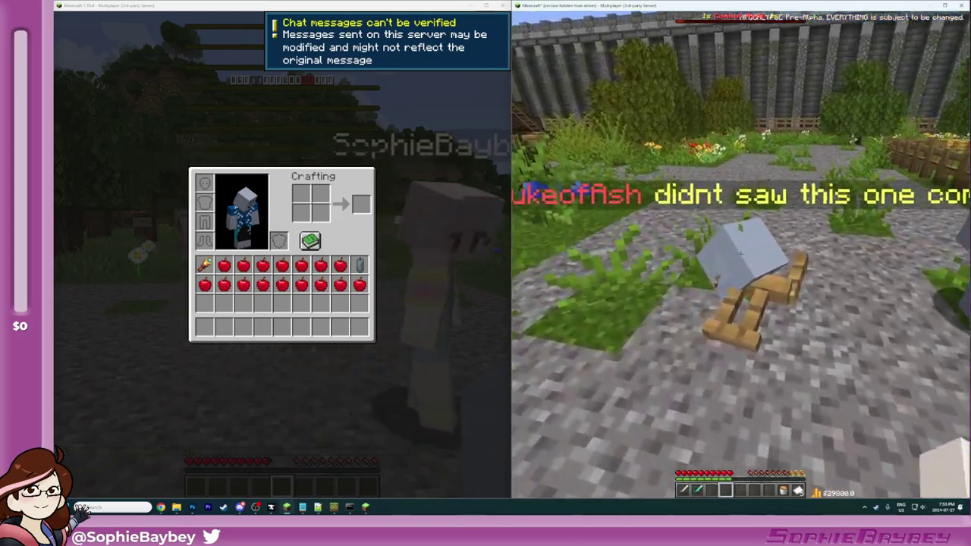
{"action": "right_click", "coordinate": [741, 253]}
{"action": "key", "text": "e"}
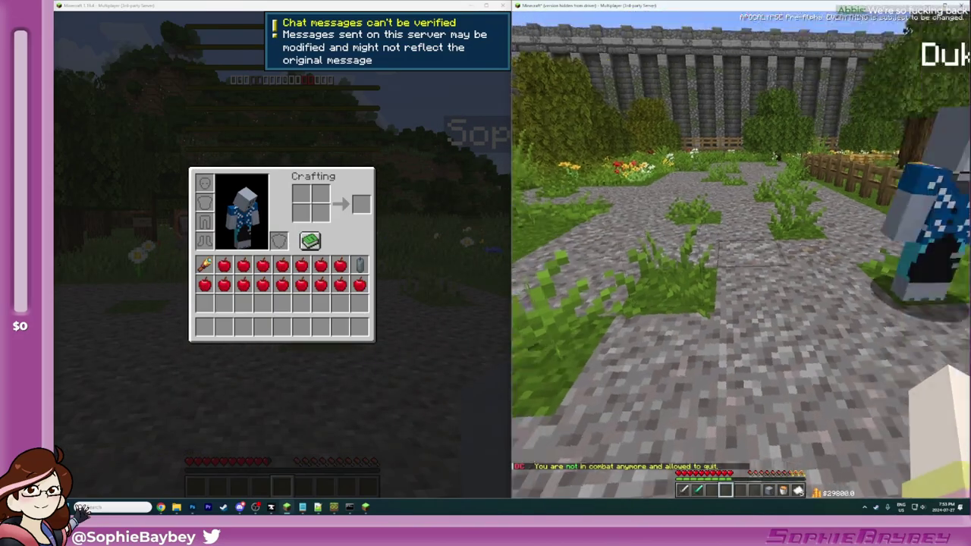
Step: Kill the second player with the Holy Dier sword and collect the new body
{"action": "key", "text": "2"}
{"action": "left_click", "coordinate": [740, 253]}
{"action": "key", "text": "5"}
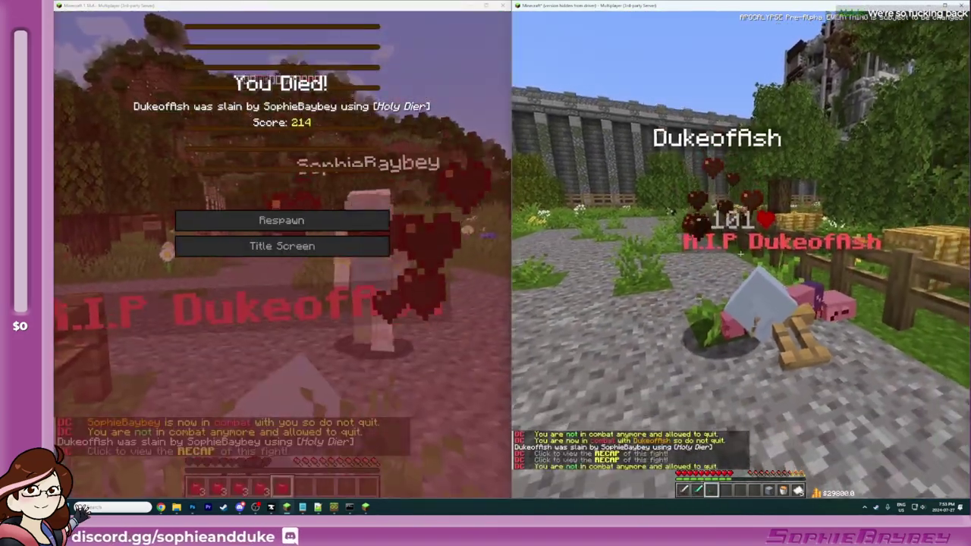
{"action": "right_click", "coordinate": [741, 253]}
{"action": "key", "text": "e"}
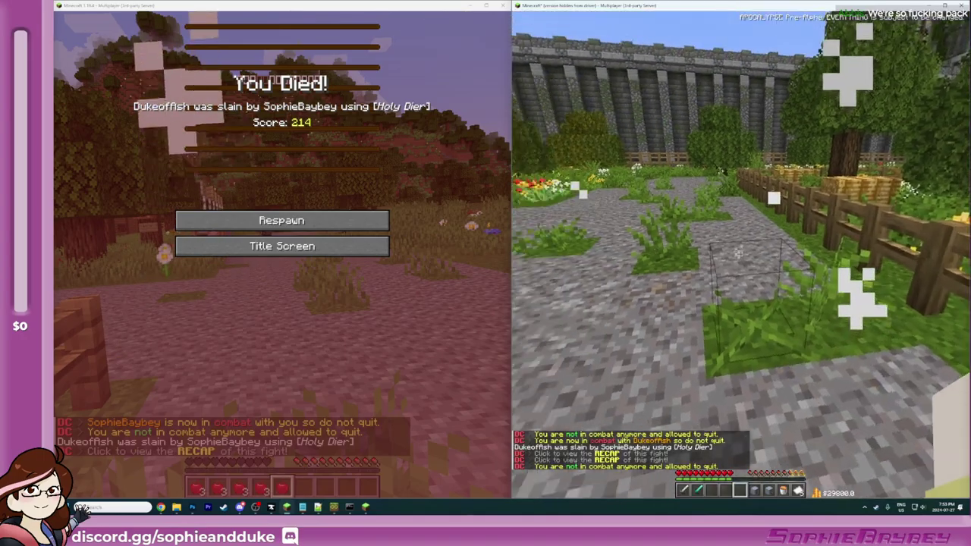
Step: Check the main player's inventory, then respawn the second player and check that player's inventory
{"action": "key", "text": "e"}
{"action": "key", "text": "e"}
{"action": "key", "text": "e"}
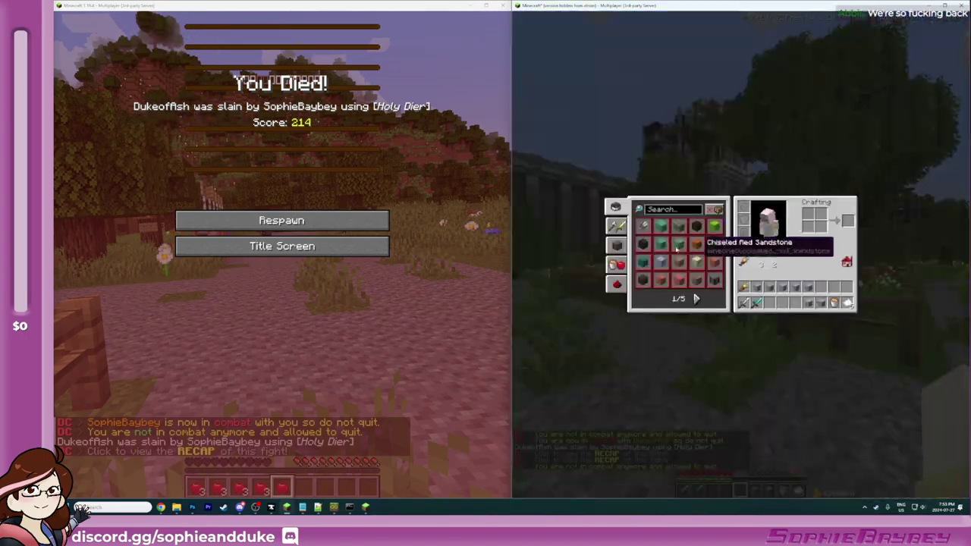
{"action": "left_click", "coordinate": [303, 221]}
{"action": "key", "text": "e"}
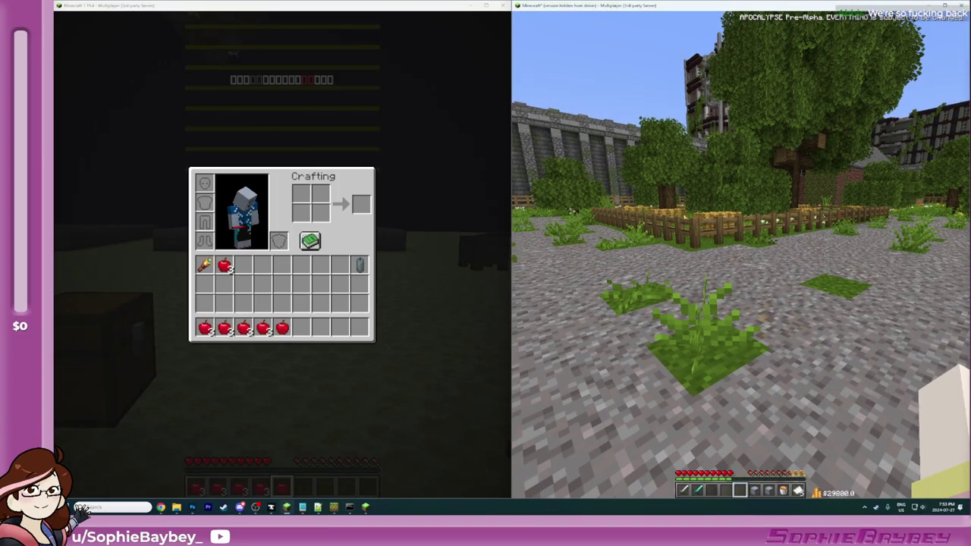
Step: Teleport the second player to the main player again, attack, and disconnect the second client during Combat Mode
{"action": "key", "text": "Up"}
{"action": "key", "text": "Return"}
{"action": "key", "text": "s"}
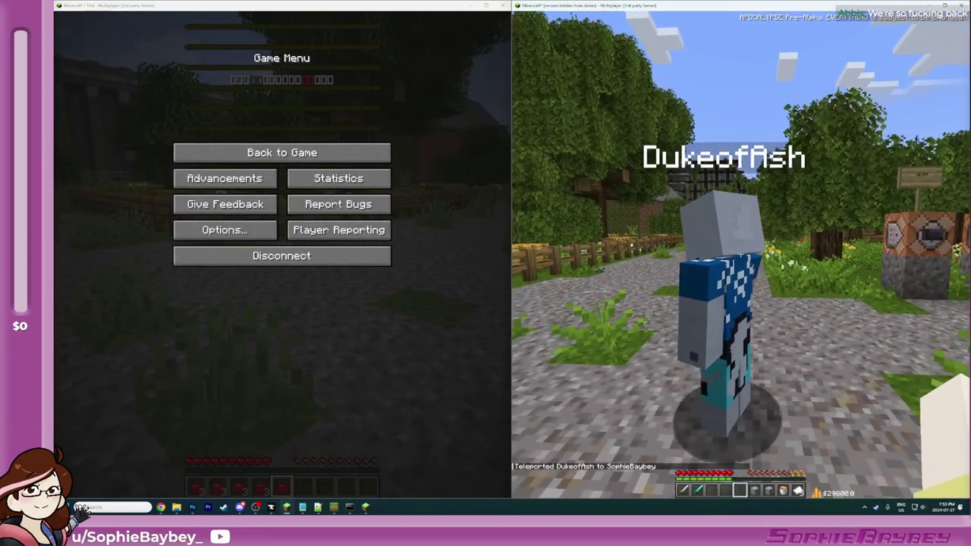
{"action": "left_click", "coordinate": [740, 257]}
{"action": "key", "text": "e"}
{"action": "left_click", "coordinate": [358, 260]}
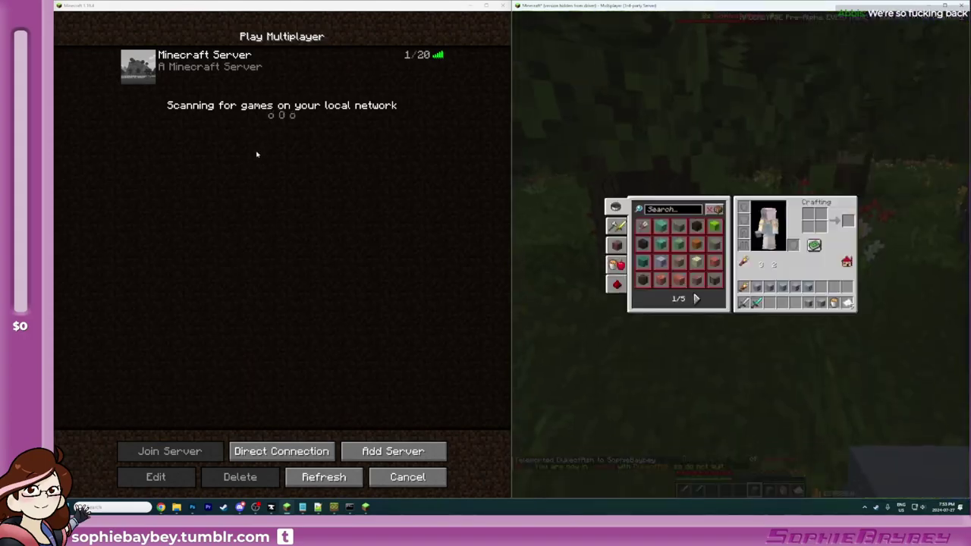
Step: Rejoin Minecraft Server with the second client, respawn, and check the second player's inventory
{"action": "double_click", "coordinate": [145, 69]}
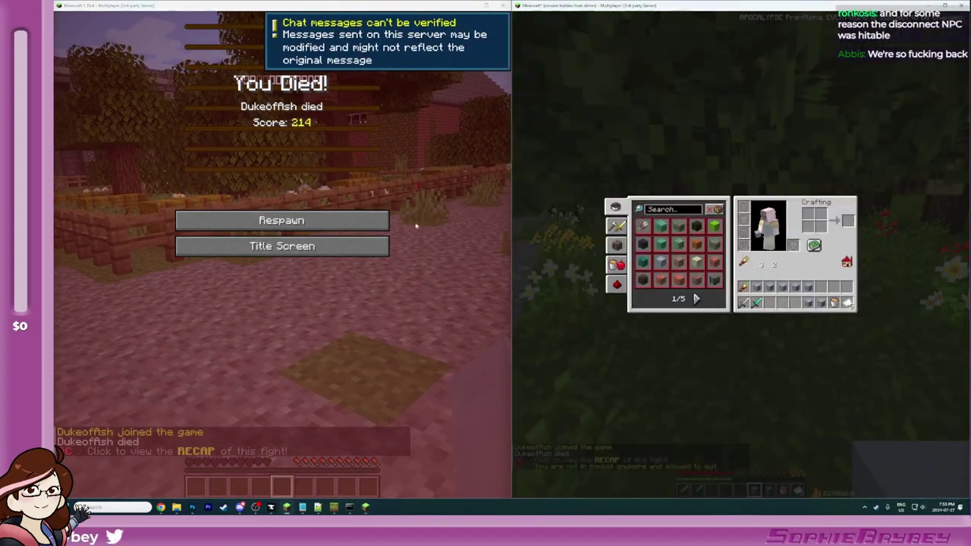
{"action": "left_click", "coordinate": [282, 220]}
{"action": "key", "text": "e"}
{"action": "left_click", "coordinate": [569, 303]}
{"action": "type", "text": "e"}
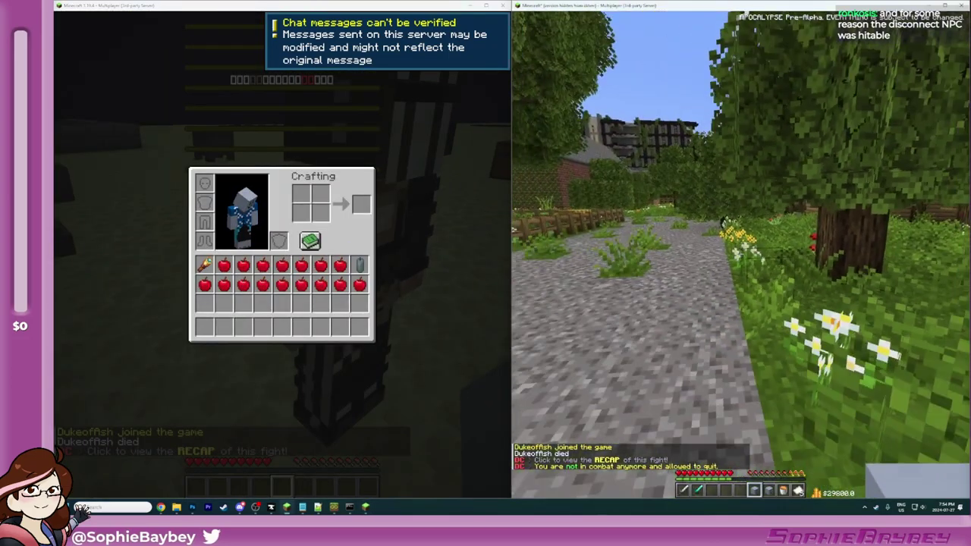
Step: Try to give the second player 100000 acacia pressure plates with /give
{"action": "type", "text": "s/give Dukeoffish"}
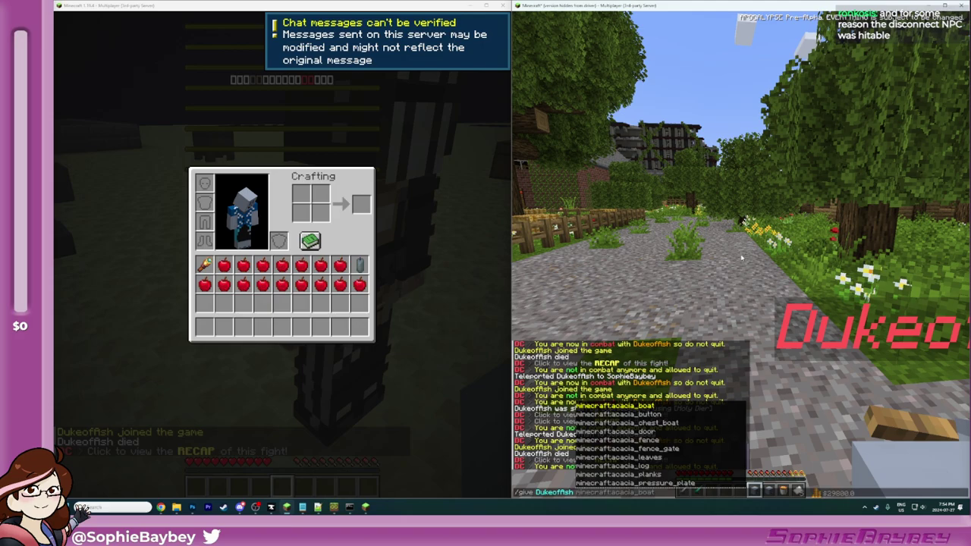
{"action": "key", "text": "Tab"}
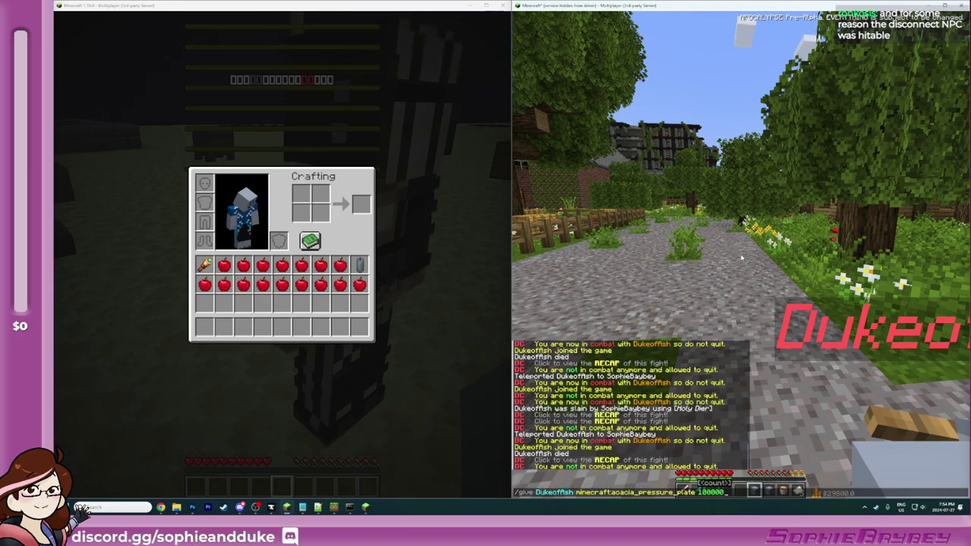
{"action": "key", "text": "Return"}
Step: Give the second player 6400 acacia pressure plates with /give
{"action": "key", "text": "t"}
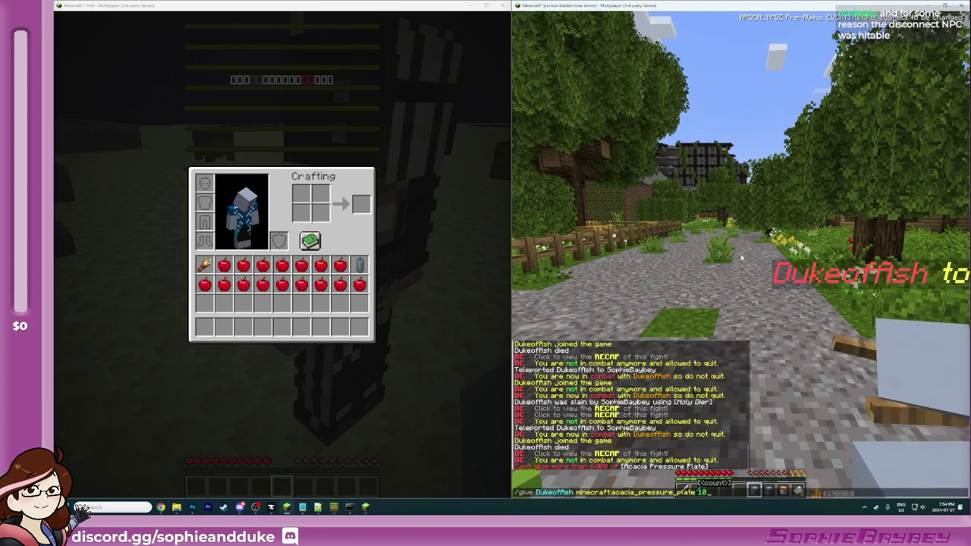
{"action": "key", "text": "BackSpace"}
{"action": "key", "text": "BackSpace"}
{"action": "type", "text": "6"}
{"action": "key", "text": "Return"}
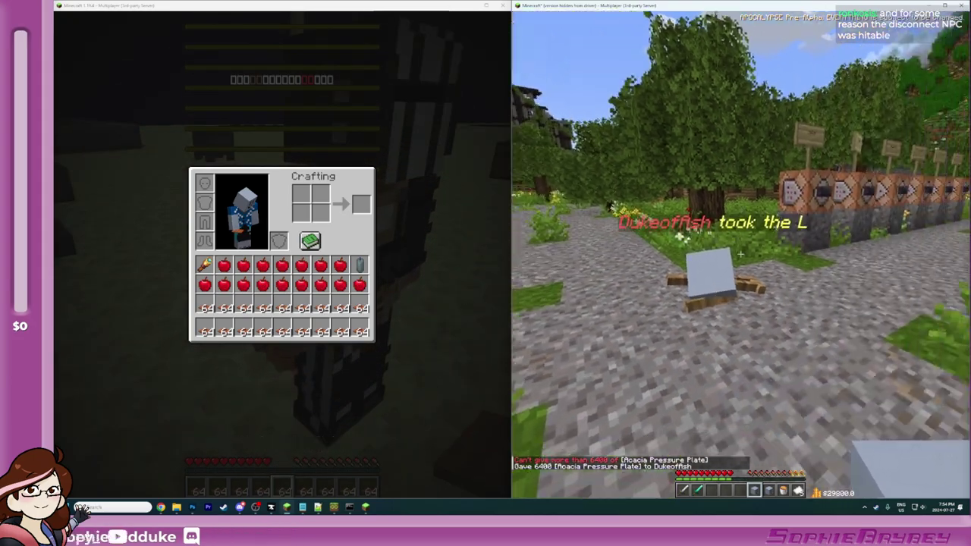
Step: Teleport the second player carrying the pressure plates to the main player, attack, and disconnect the second client in combat
{"action": "key", "text": "t"}
{"action": "key", "text": "Up"}
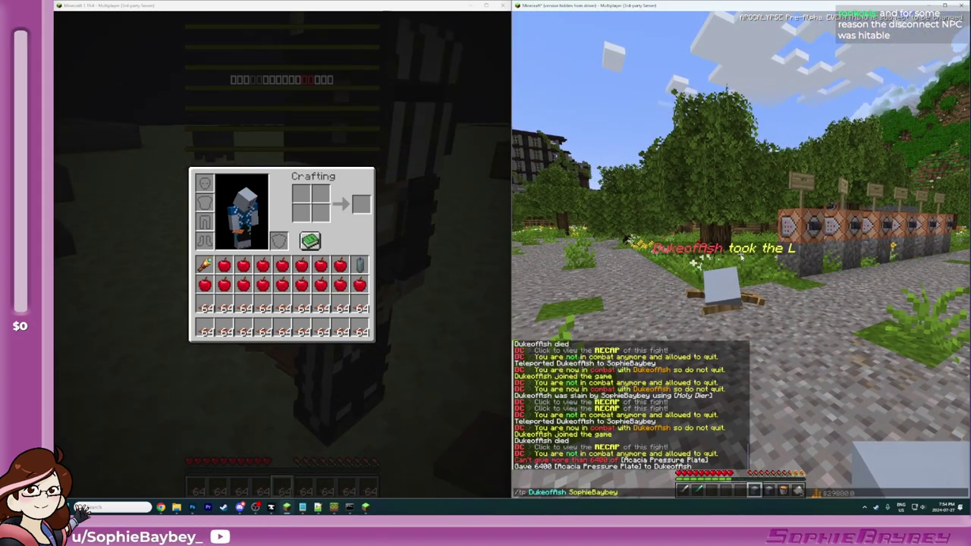
{"action": "key", "text": "Return"}
{"action": "key", "text": "e"}
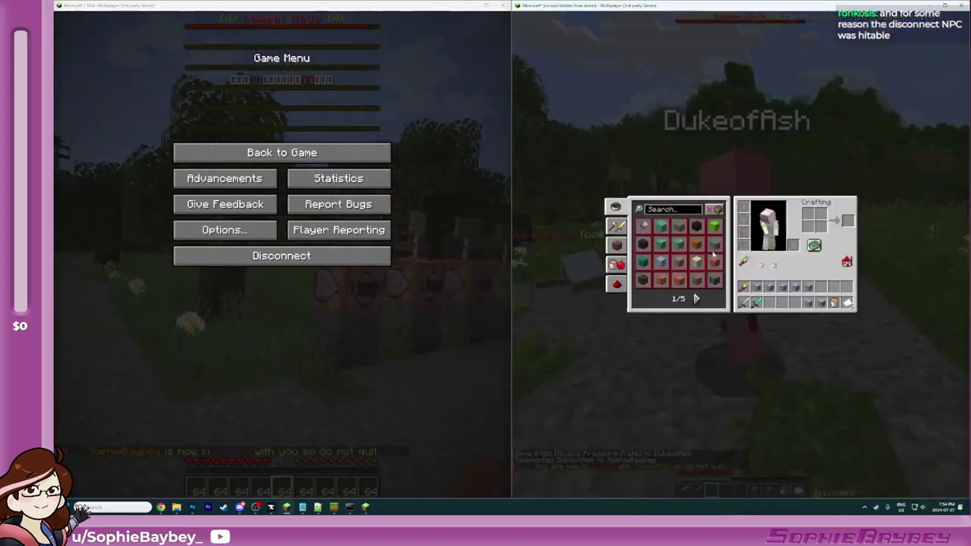
{"action": "left_click", "coordinate": [311, 257]}
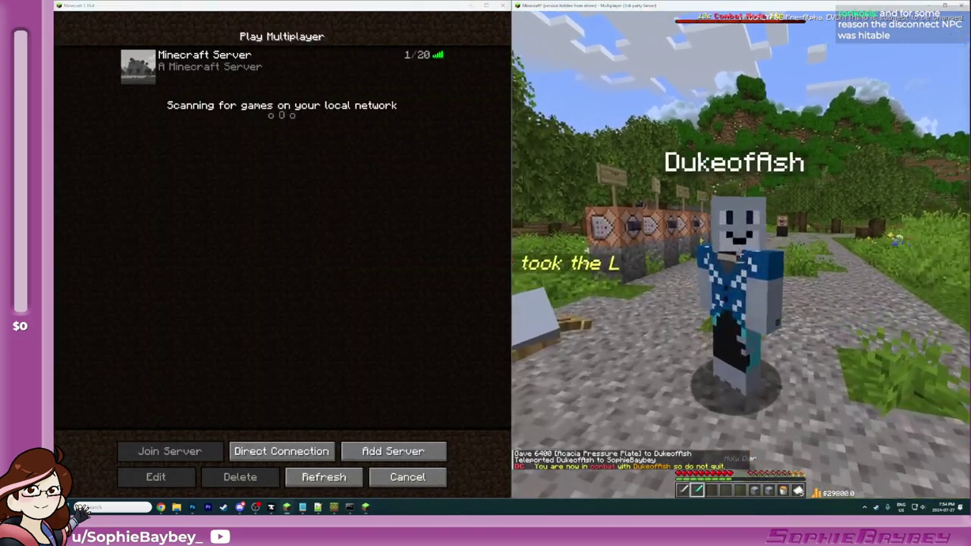
Step: Kill the disconnected player's remaining body and check the acacia pressure plates picked up in the main player's inventory
{"action": "key", "text": "w"}
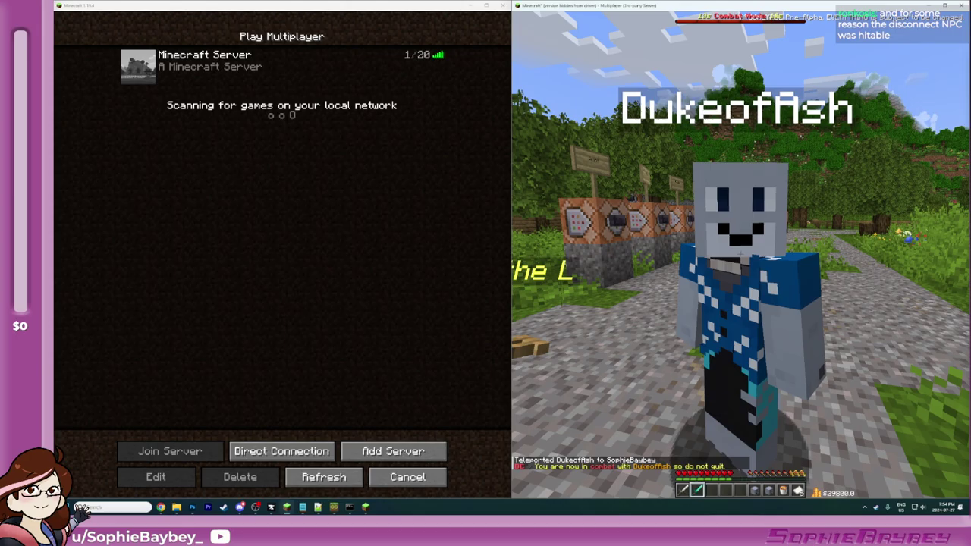
{"action": "key", "text": "e"}
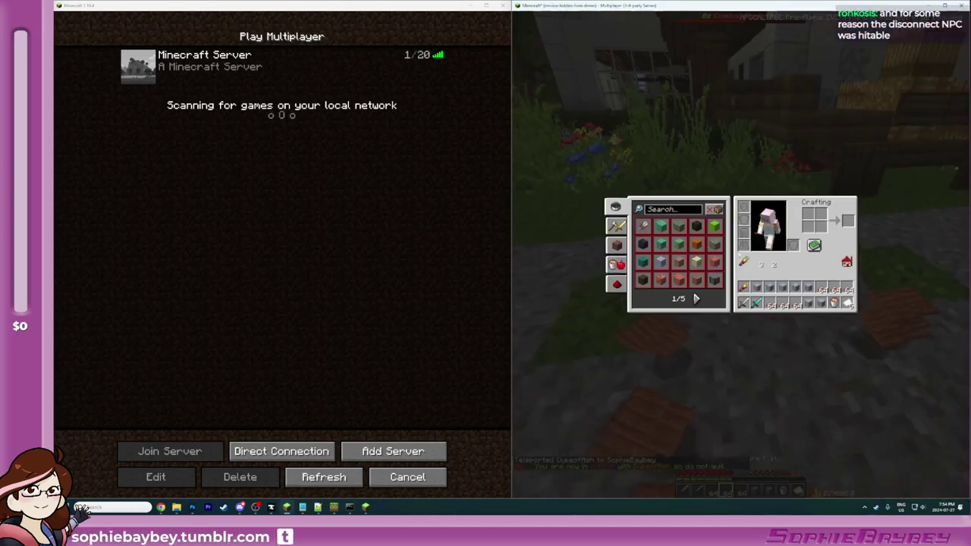
{"action": "key", "text": "e"}
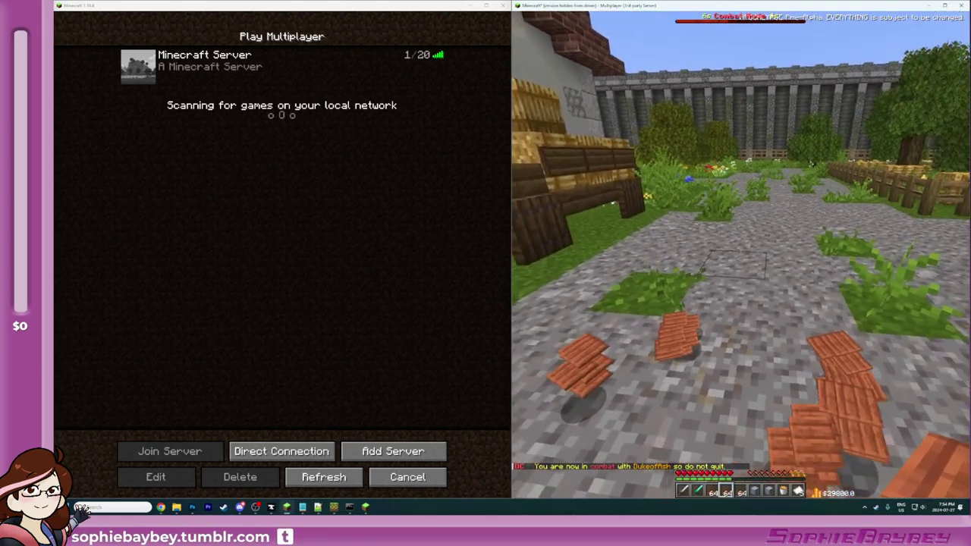
Step: Move the main player away from the dropped pressure plates and wait on the path until Combat Mode ends
{"action": "key", "text": "w"}
{"action": "key", "text": "1"}
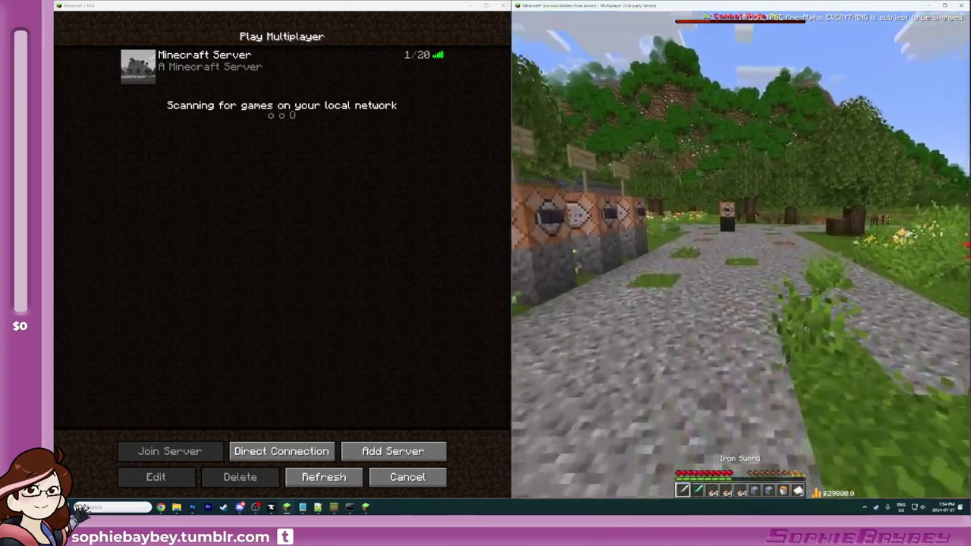
{"action": "key", "text": "w"}
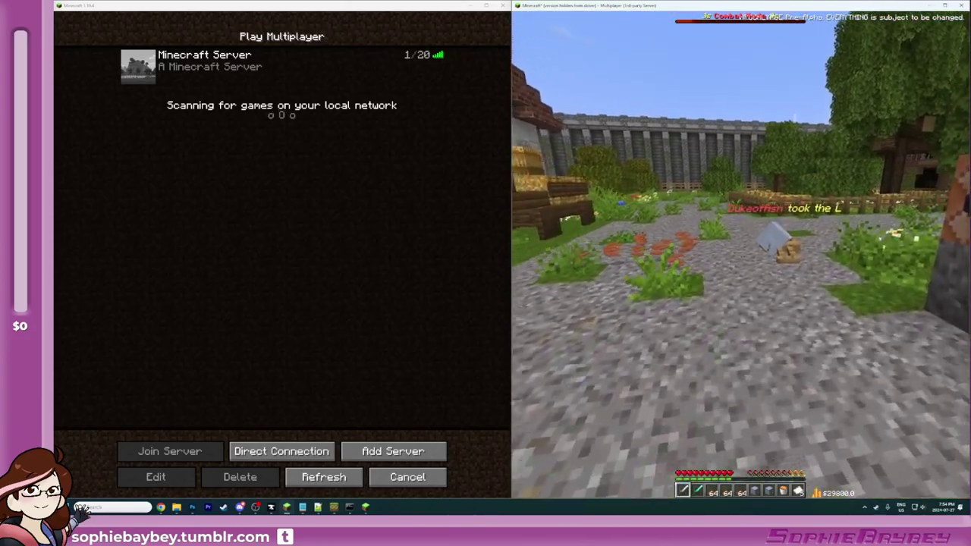
{"action": "key", "text": "w"}
{"action": "key", "text": "Escape"}
{"action": "key", "text": "Escape"}
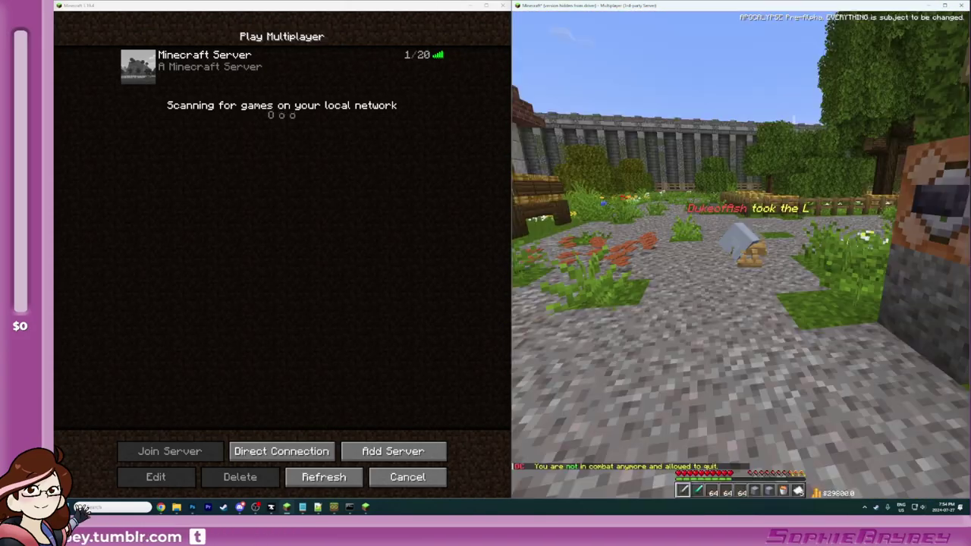
Step: Recall the /tp command for the second player in the main client's chat and rejoin Minecraft Server with the second client
{"action": "key", "text": "e"}
{"action": "key", "text": "e"}
{"action": "key", "text": "t"}
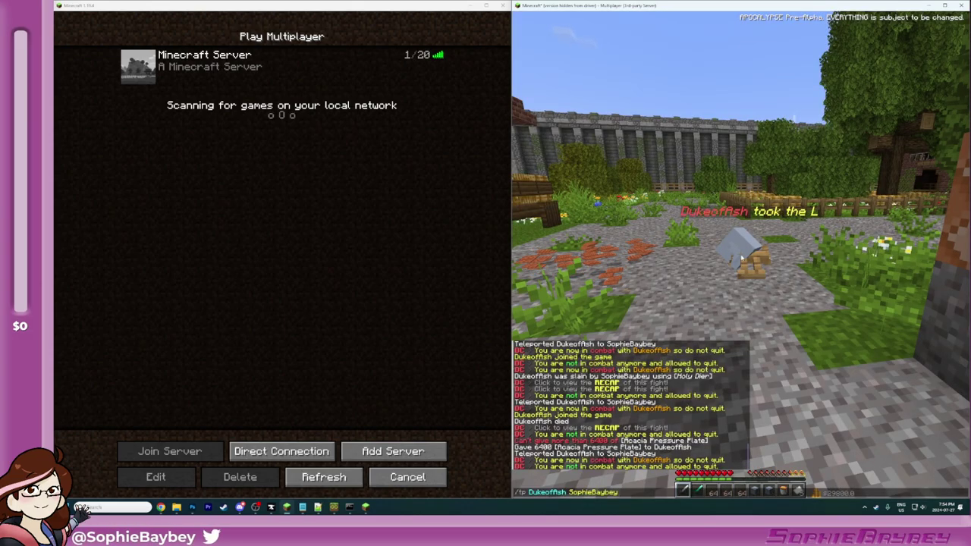
{"action": "key", "text": "Return"}
{"action": "key", "text": "e"}
{"action": "left_click", "coordinate": [137, 67]}
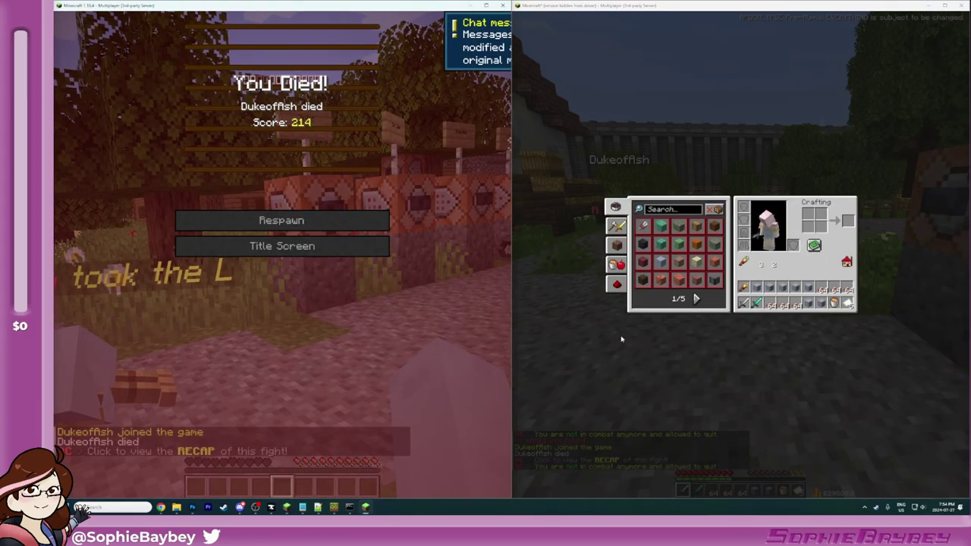
Step: Respawn the second player, pick up the Acacia Pressure Plates at the spawn, and check them in the inventory
{"action": "left_click", "coordinate": [277, 218]}
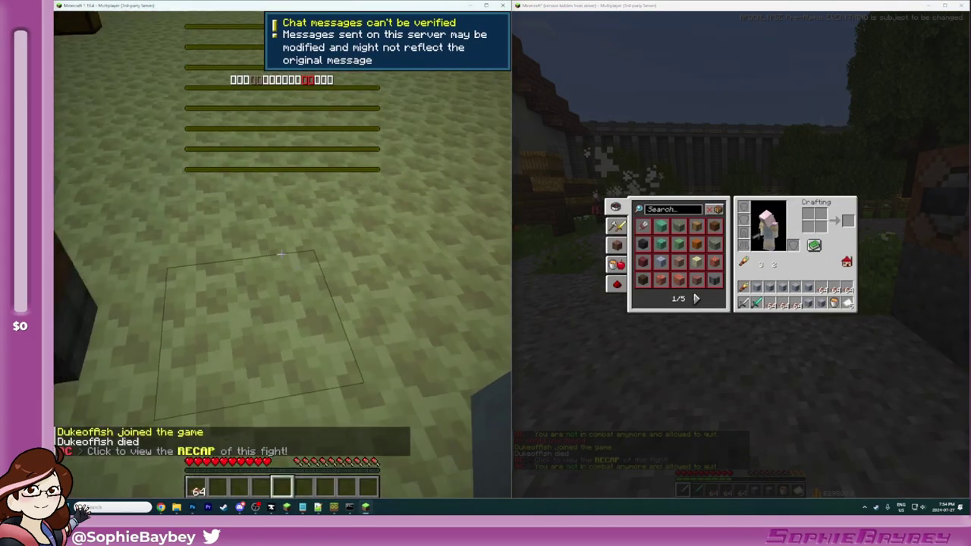
{"action": "key", "text": "w"}
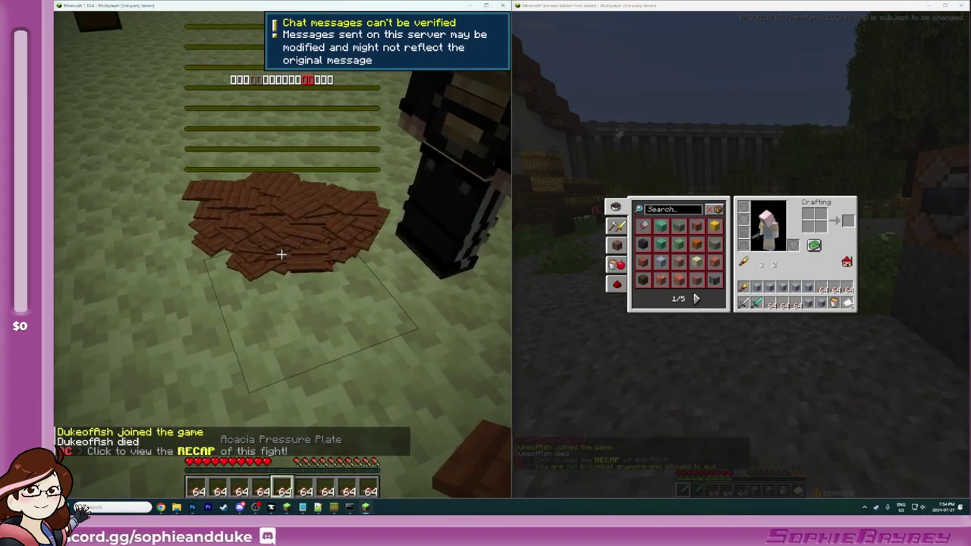
{"action": "scroll", "coordinate": [282, 254], "scroll_direction": "down", "scroll_amount": 3}
{"action": "key", "text": "w"}
{"action": "key", "text": "e"}
{"action": "key", "text": "e"}
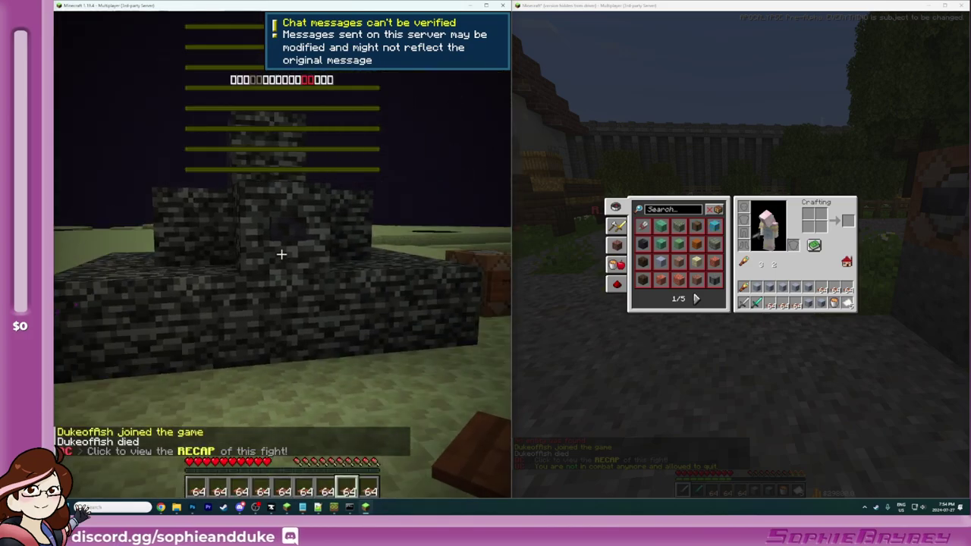
{"action": "key", "text": "e"}
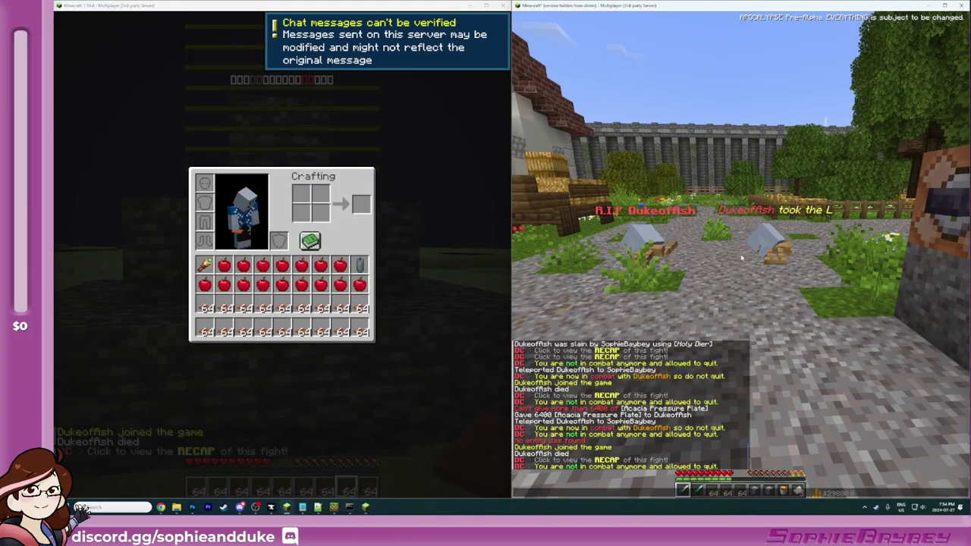
Step: Teleport the second player back to the main player and equip the Acacia Pressure Plates on the main player
{"action": "key", "text": "Up"}
{"action": "key", "text": "Return"}
{"action": "key", "text": "s"}
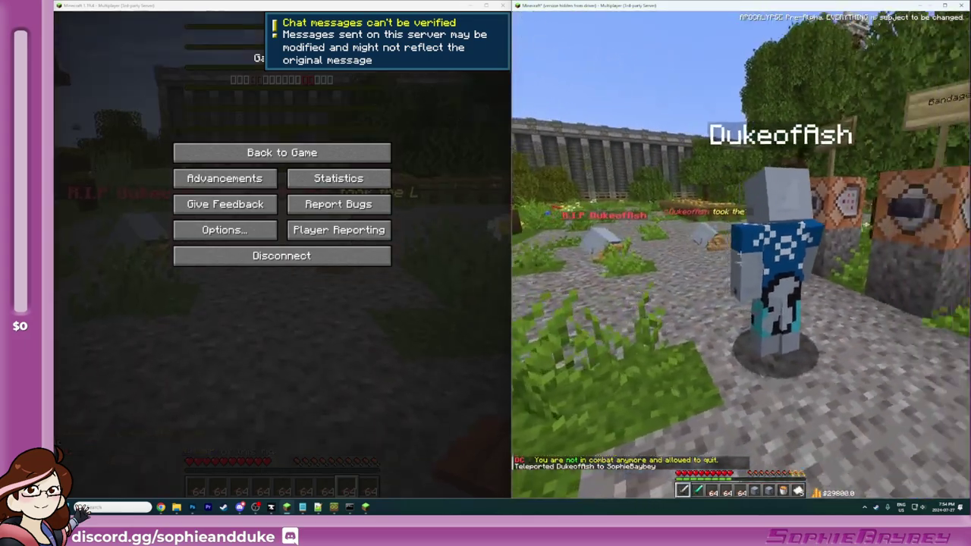
{"action": "scroll", "coordinate": [741, 255], "scroll_direction": "down", "scroll_amount": 2}
{"action": "scroll", "coordinate": [740, 255], "scroll_direction": "down", "scroll_amount": 1}
{"action": "key", "text": "e"}
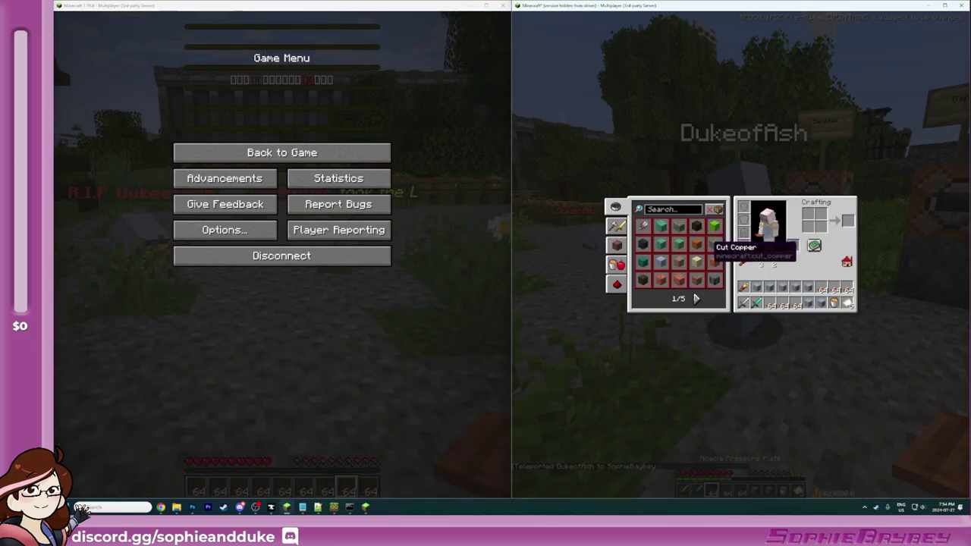
{"action": "key", "text": "e"}
Step: Attack the second player with the held pressure plate and disconnect the second client during combat
{"action": "key", "text": "w"}
{"action": "left_click", "coordinate": [740, 255]}
{"action": "key", "text": "e"}
{"action": "left_click", "coordinate": [345, 260]}
{"action": "left_click", "coordinate": [554, 261]}
{"action": "key", "text": "e"}
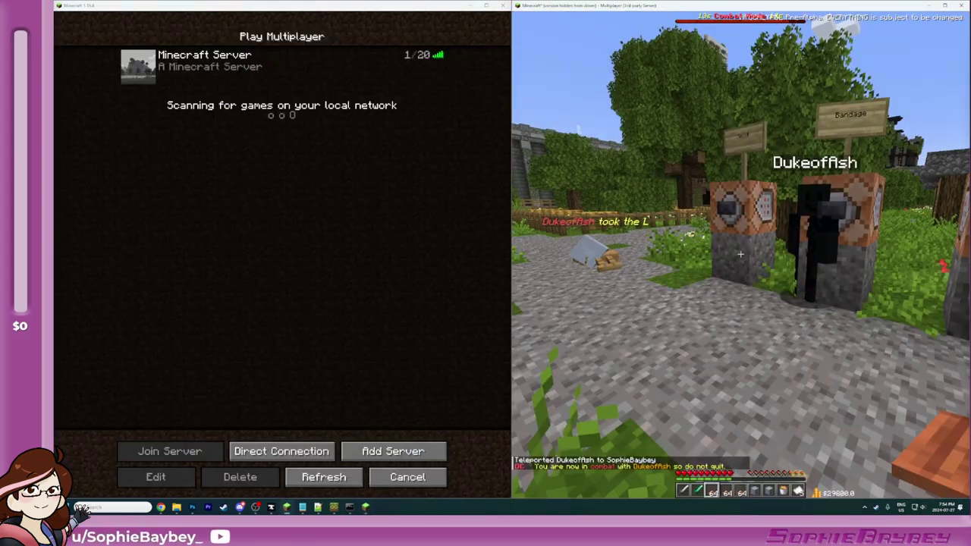
Step: Try to teleport the disconnected second player, and kill the remaining body with the Holy Dier sword
{"action": "key", "text": "t"}
{"action": "key", "text": "Escape"}
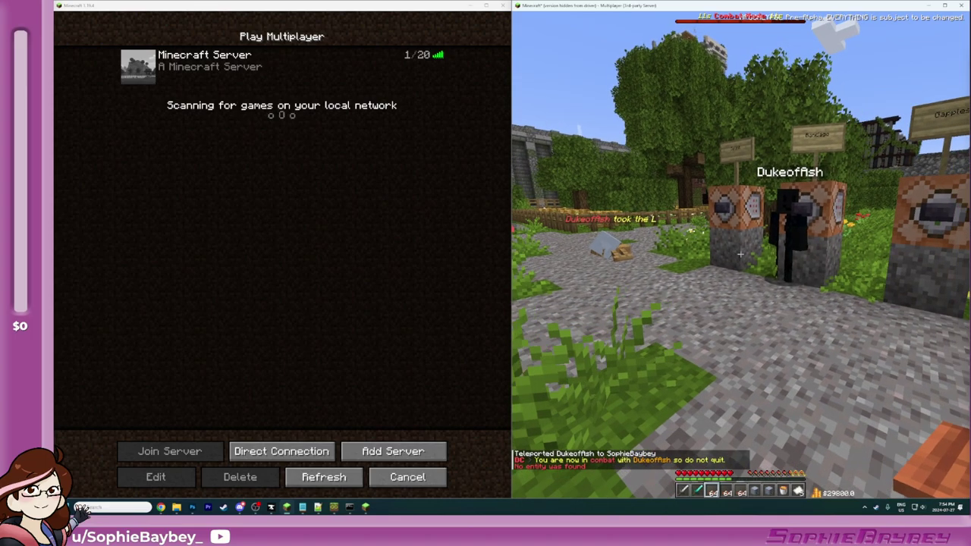
{"action": "key", "text": "w"}
{"action": "scroll", "coordinate": [740, 254], "scroll_direction": "up", "scroll_amount": 1}
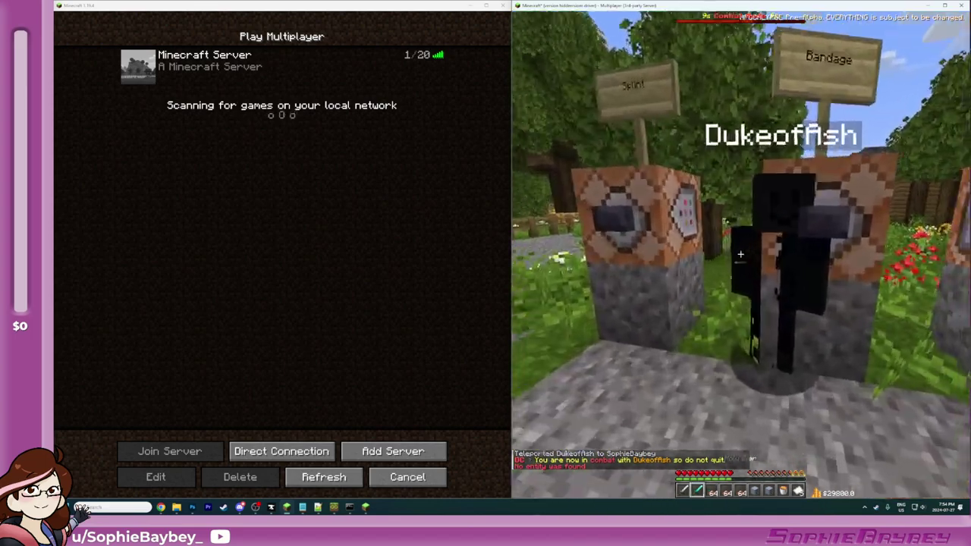
{"action": "key", "text": "w"}
{"action": "left_click", "coordinate": [739, 254]}
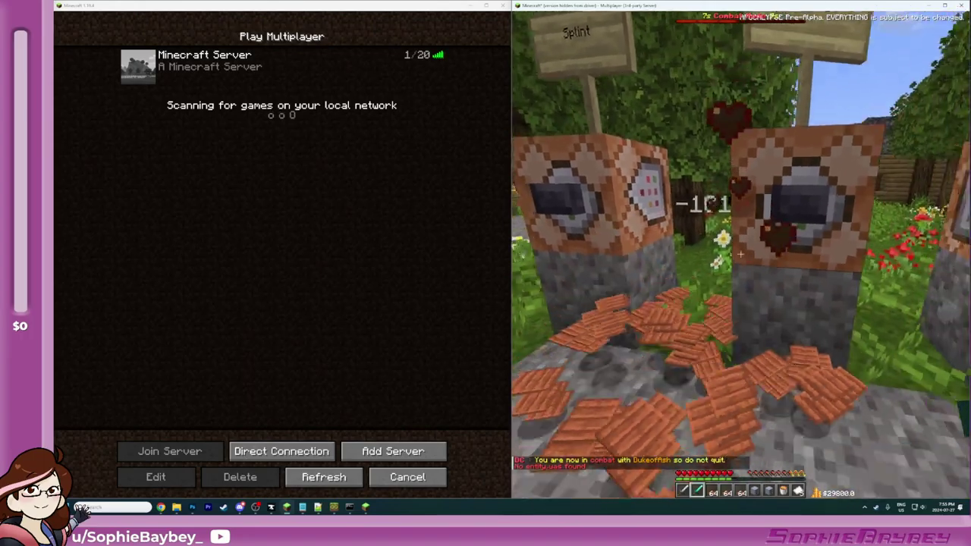
Step: Walk away from the scattered pressure plates, equip the Iron Sword, and wait for Combat Mode to run out
{"action": "key", "text": "s"}
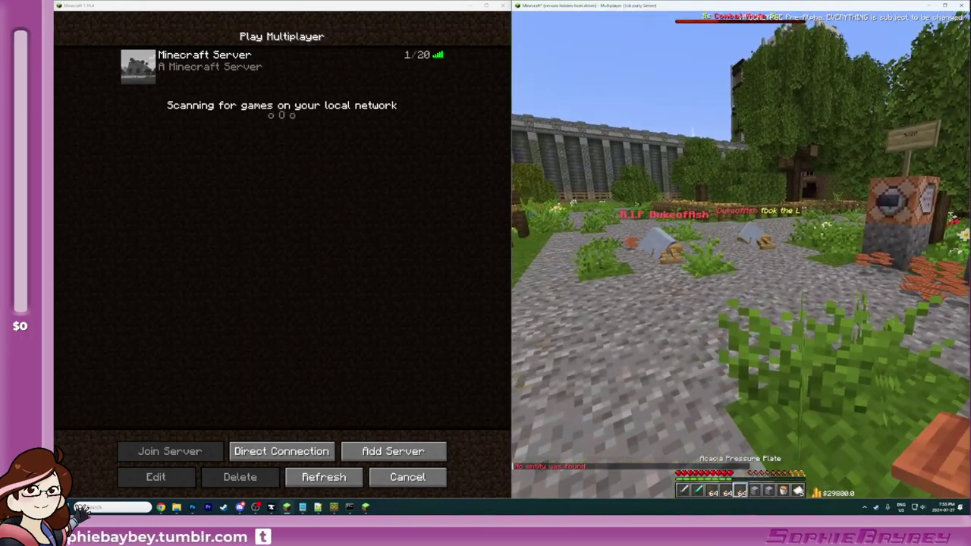
{"action": "key", "text": "w"}
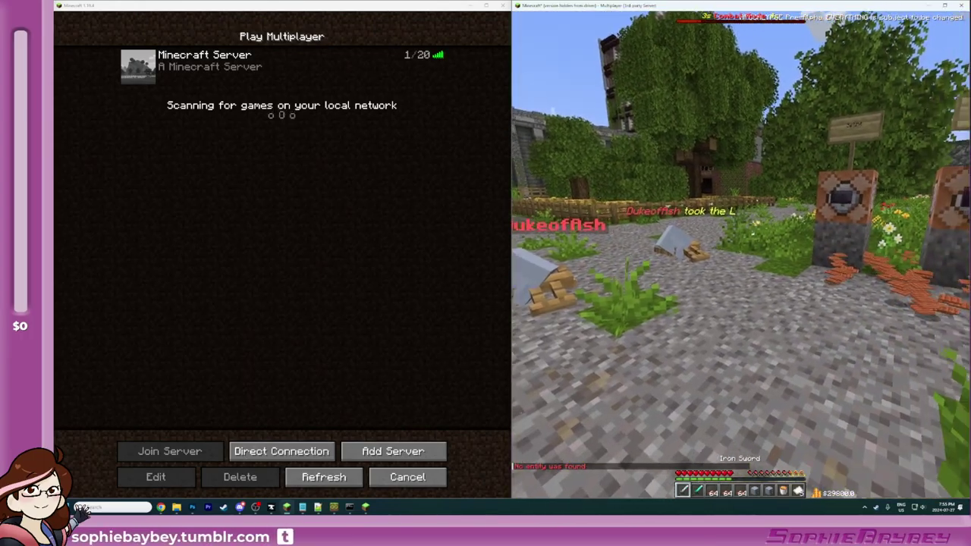
{"action": "key", "text": "1"}
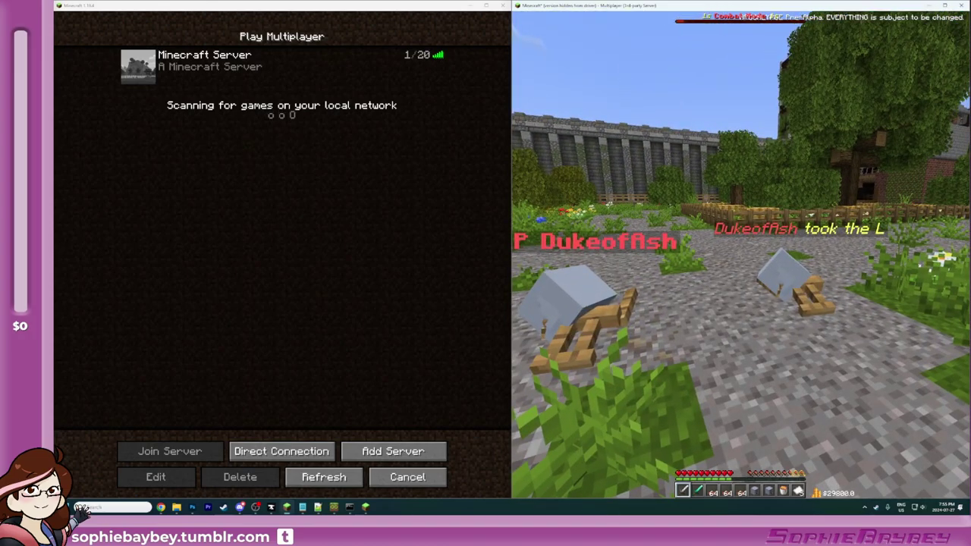
Step: Rejoin Minecraft Server with the second client, respawn the dead player, and check the inventory
{"action": "key", "text": "e"}
{"action": "double_click", "coordinate": [151, 68]}
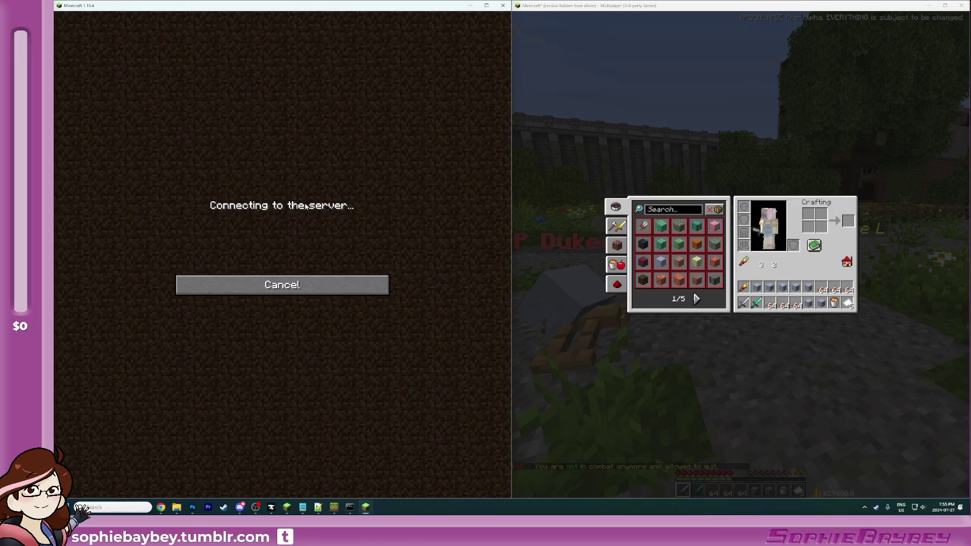
{"action": "left_click", "coordinate": [260, 284]}
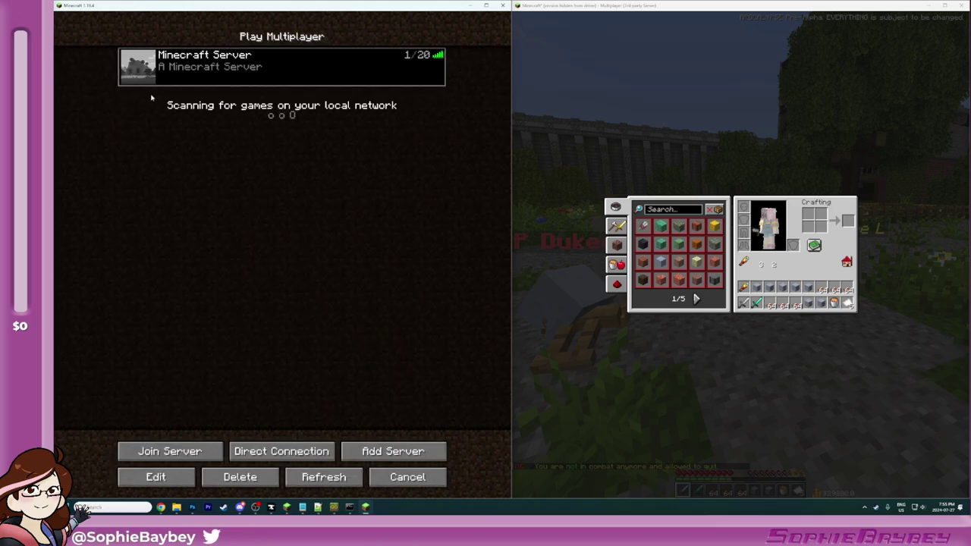
{"action": "double_click", "coordinate": [144, 66]}
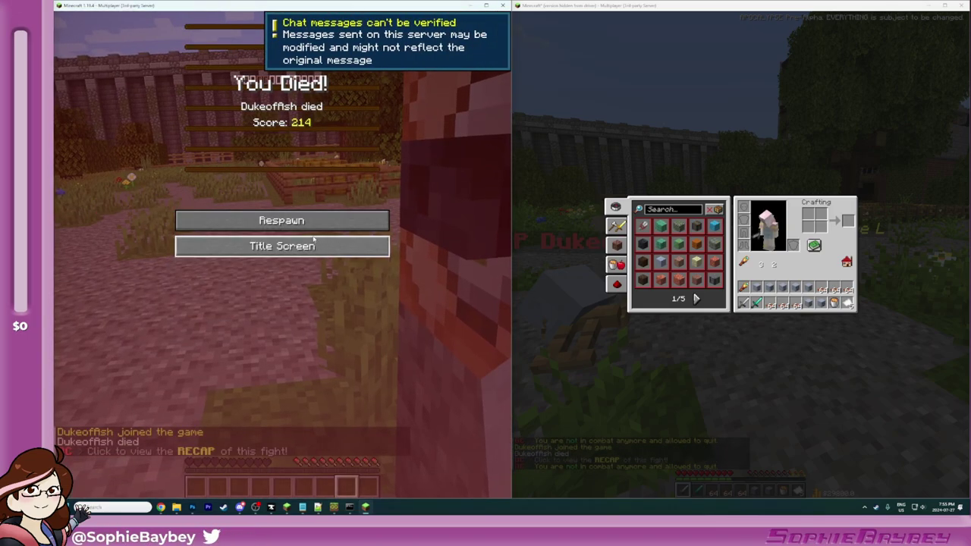
{"action": "left_click", "coordinate": [281, 220]}
{"action": "key", "text": "e"}
Step: Teleport the respawned second player to the main player, attack with the pressure plate, and disconnect the second client
{"action": "left_click", "coordinate": [614, 357]}
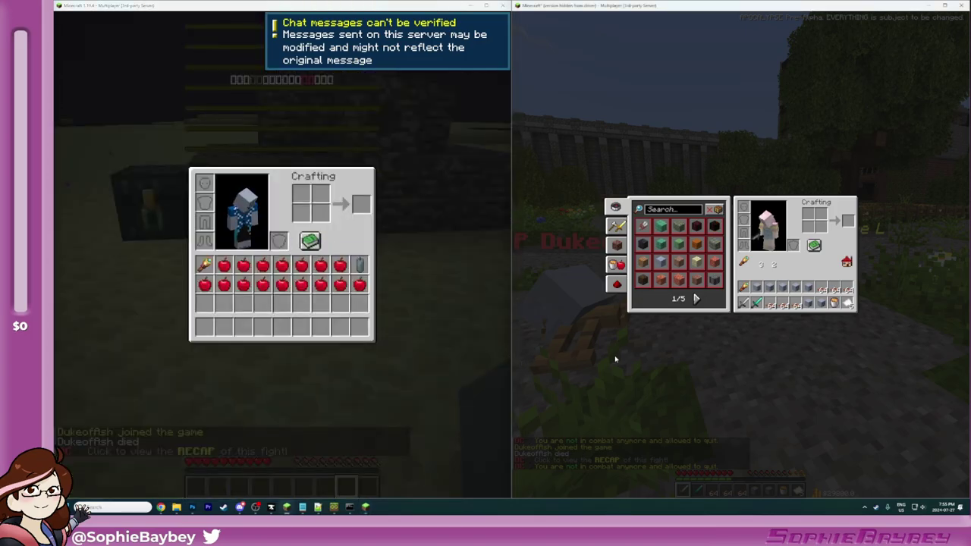
{"action": "key", "text": "e"}
{"action": "key", "text": "t"}
{"action": "key", "text": "Up"}
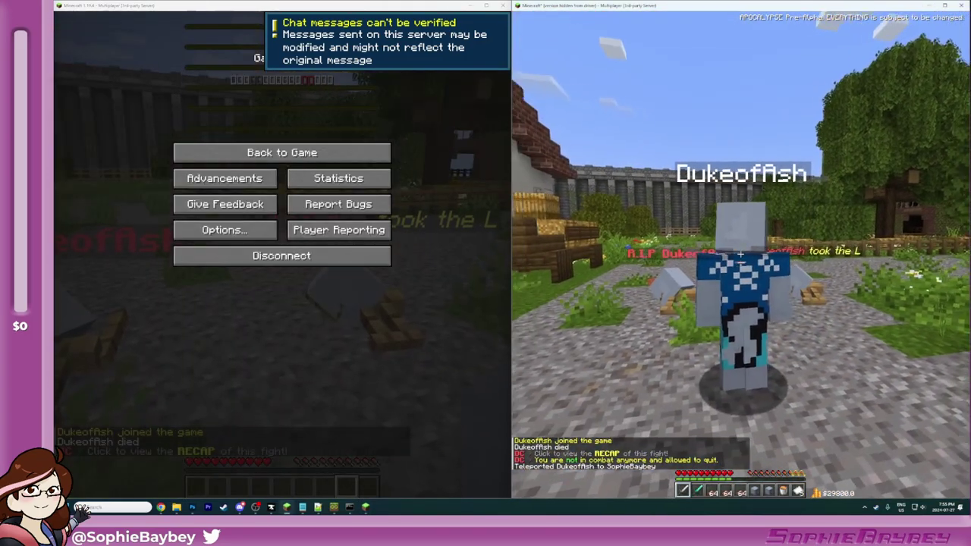
{"action": "key", "text": "e"}
{"action": "left_click", "coordinate": [357, 256]}
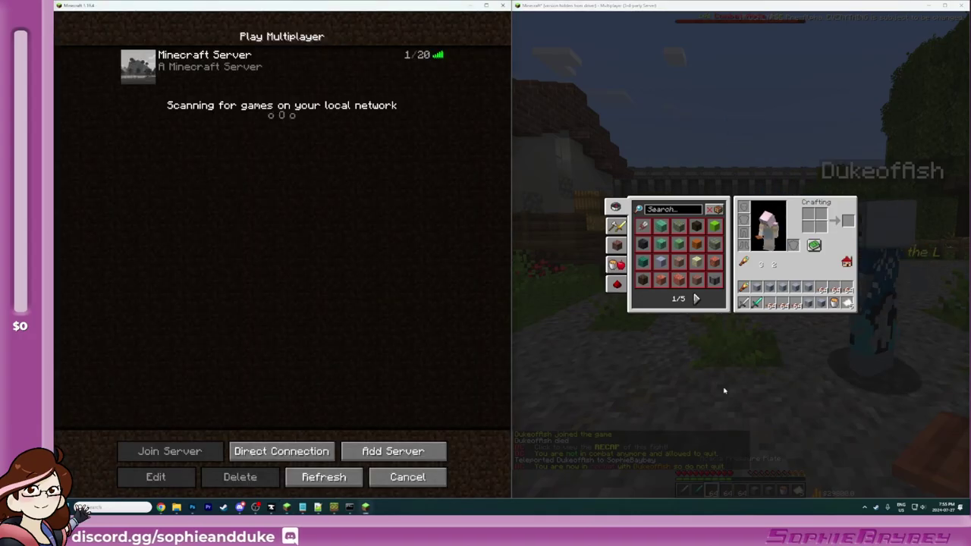
{"action": "left_click", "coordinate": [726, 390]}
{"action": "key", "text": "e"}
Step: Hit the disconnected player's body with the Iron Sword without killing it
{"action": "key", "text": "1"}
{"action": "left_click", "coordinate": [740, 254]}
{"action": "key", "text": "w"}
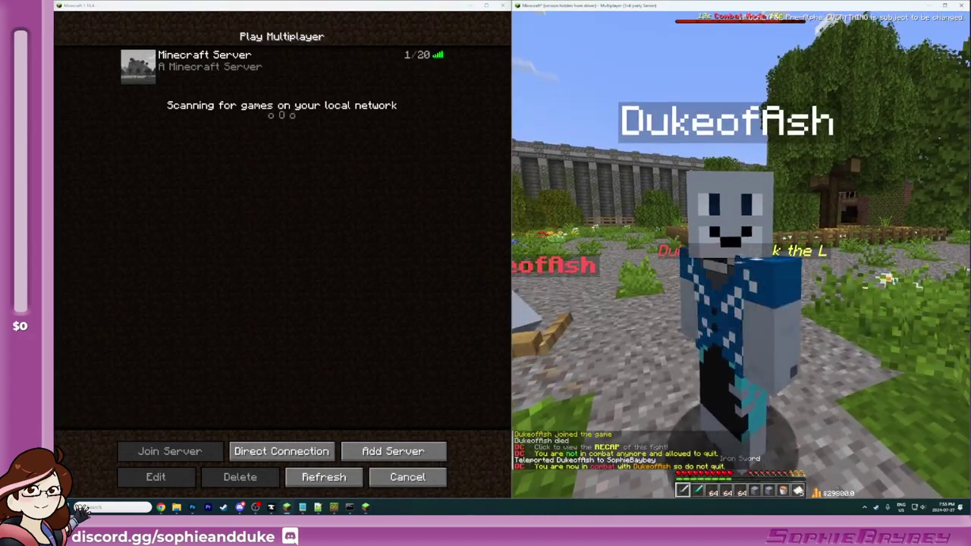
{"action": "key", "text": "a"}
{"action": "left_click", "coordinate": [740, 254]}
{"action": "key", "text": "w"}
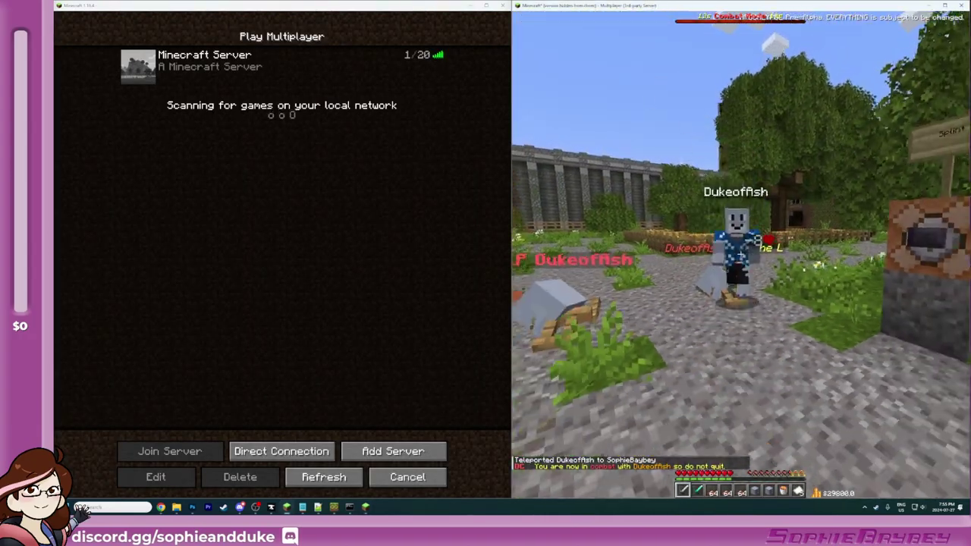
{"action": "key", "text": "e"}
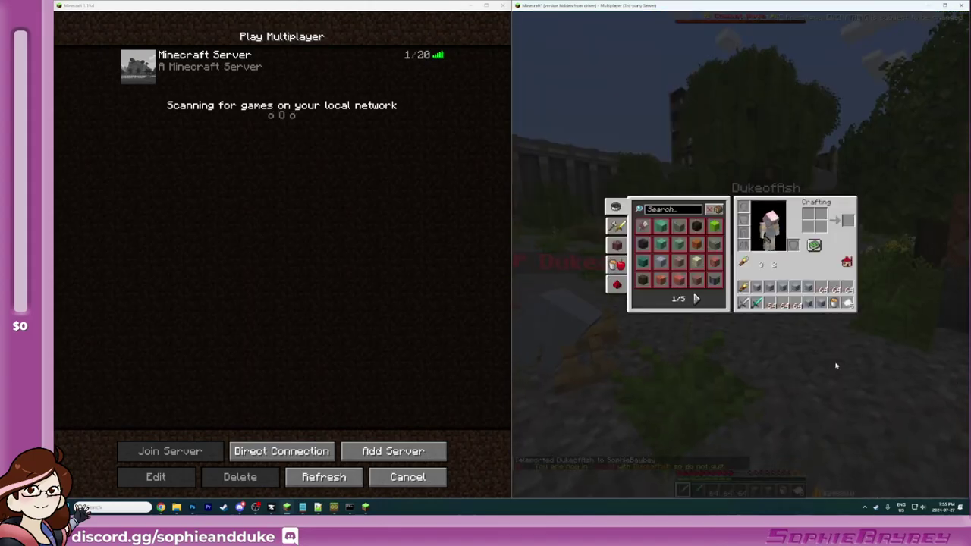
{"action": "key", "text": "e"}
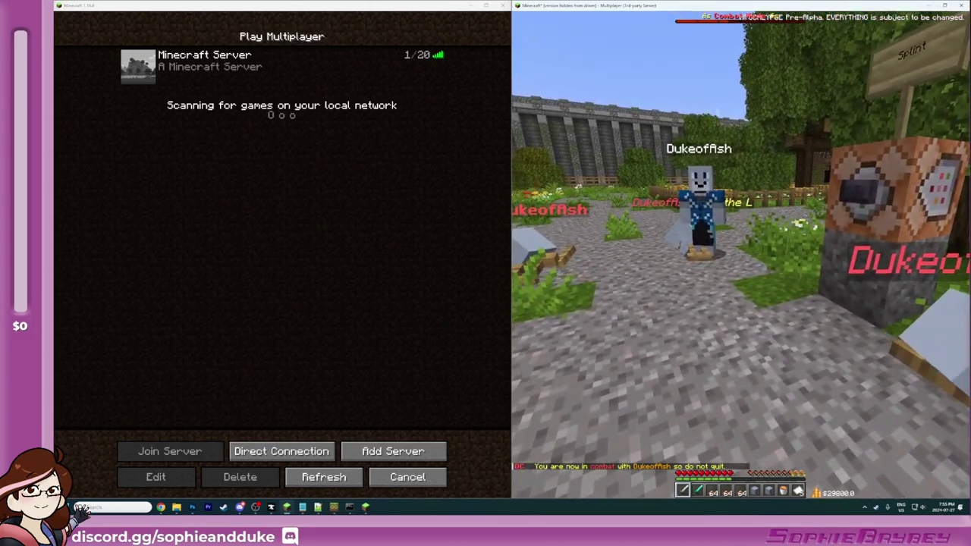
Step: Drop the Iron Sword and give the main player the MythicMobs item MaulDiamond
{"action": "key", "text": "s"}
{"action": "key", "text": "q"}
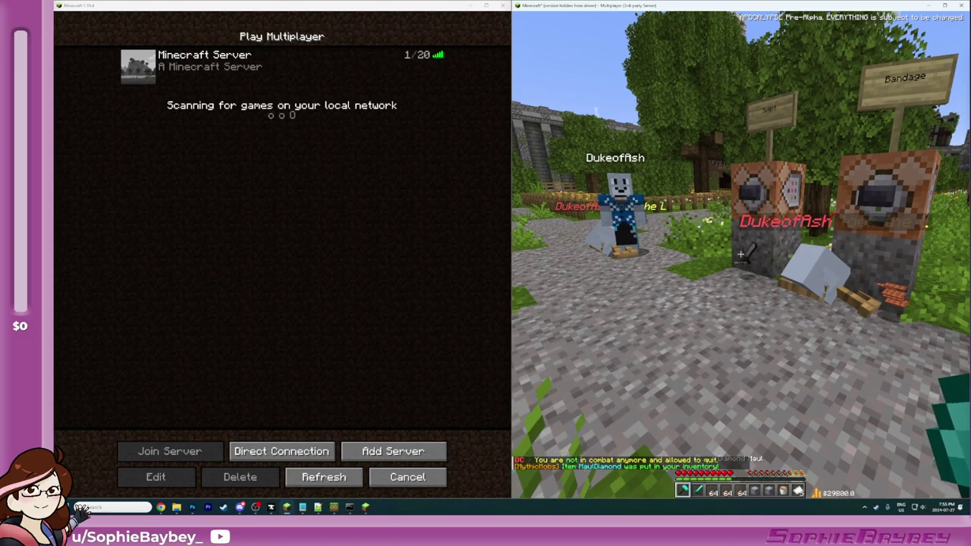
{"action": "key", "text": "w"}
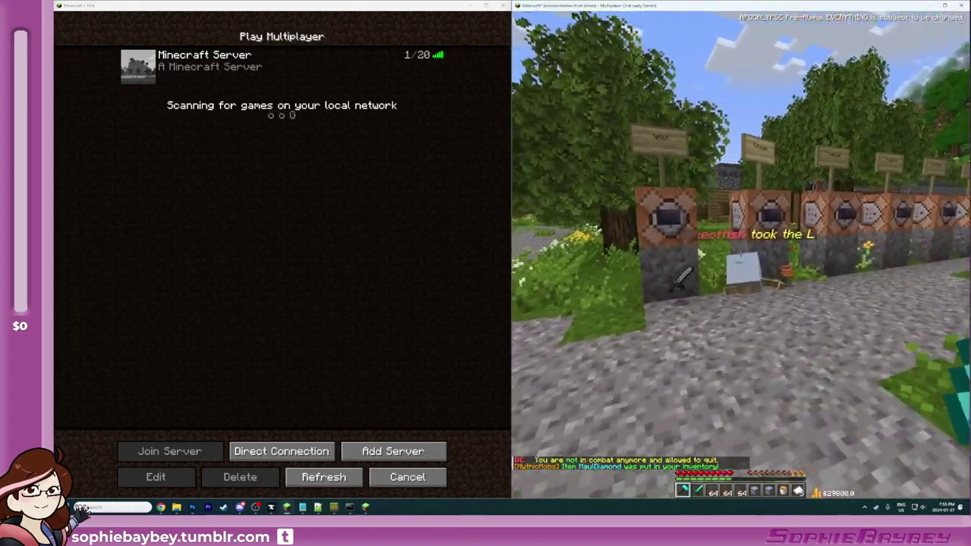
Step: Throw the Diamond Maul out of the inventory and give the main player the MythicMobs item DiamondAxe
{"action": "key", "text": "e"}
{"action": "left_click", "coordinate": [747, 301]}
{"action": "left_click", "coordinate": [932, 280]}
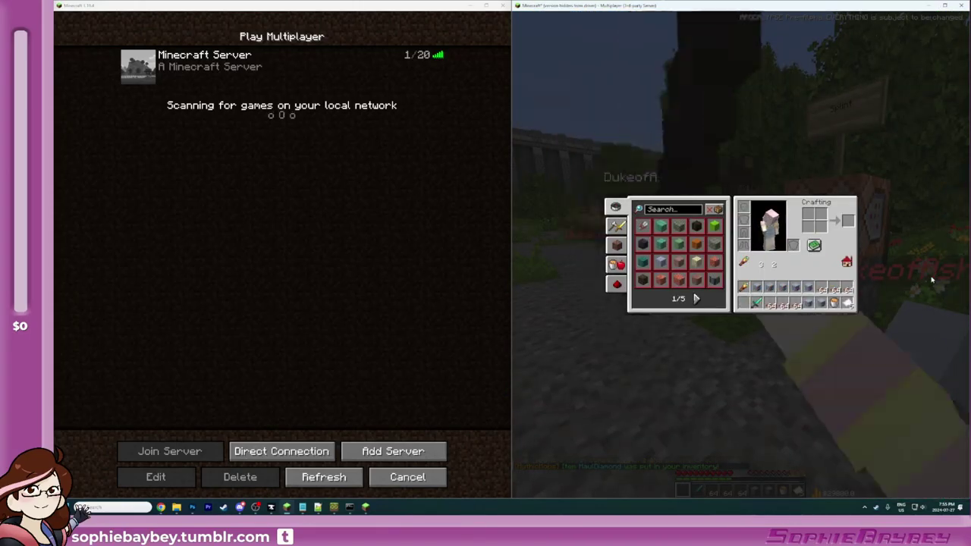
{"action": "key", "text": "e"}
{"action": "key", "text": "t"}
{"action": "key", "text": "Up"}
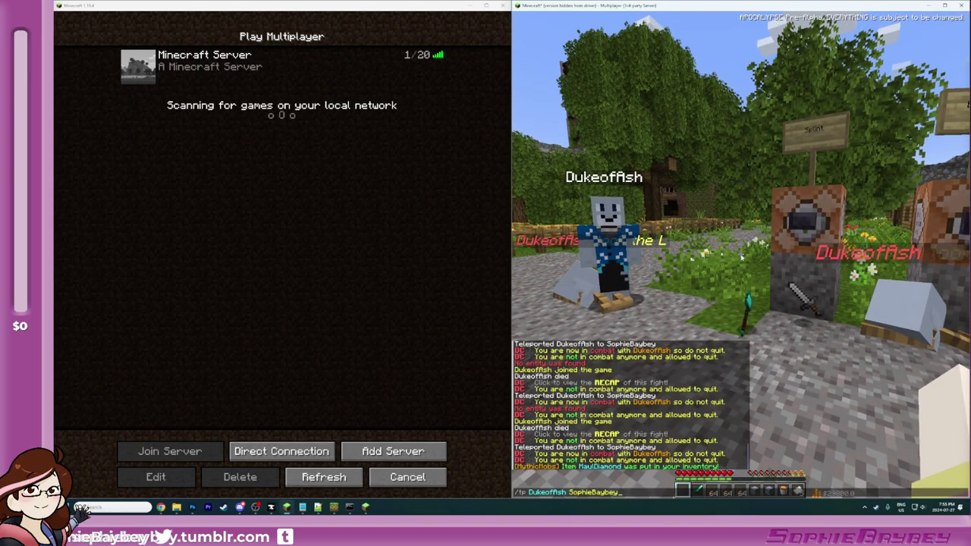
{"action": "key", "text": "Down"}
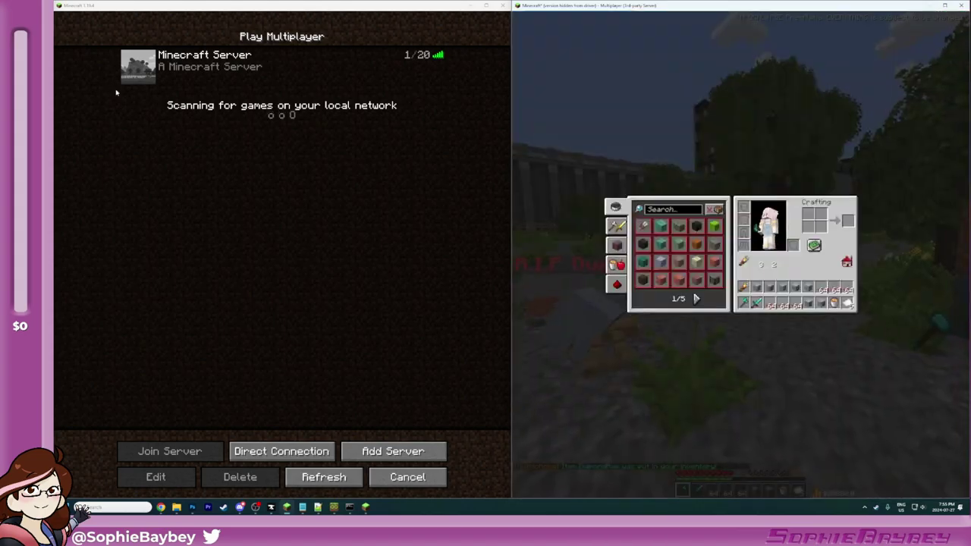
Step: Rejoin Minecraft Server with the second client and check the surviving player's inventory
{"action": "left_click", "coordinate": [149, 68]}
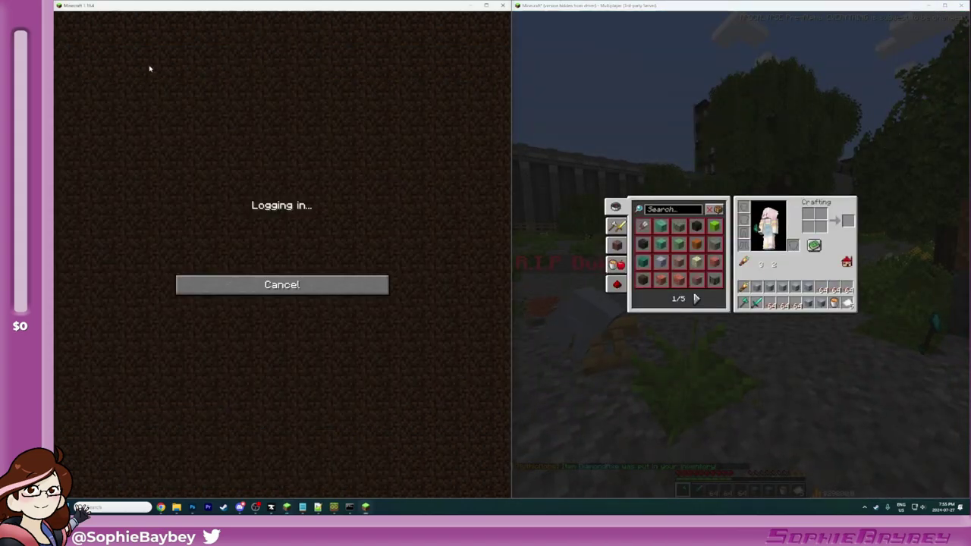
{"action": "key", "text": "e"}
{"action": "key", "text": "e"}
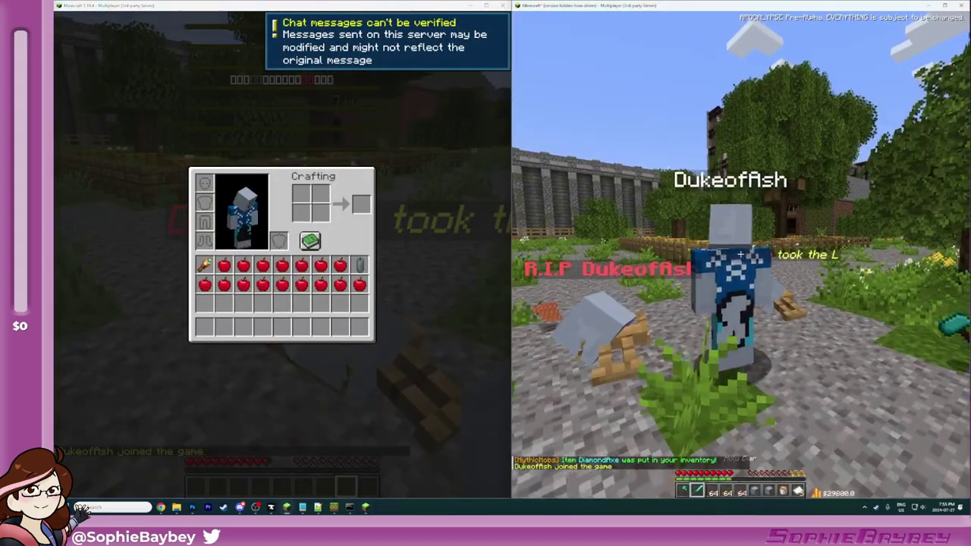
{"action": "key", "text": "e"}
{"action": "key", "text": "e"}
Step: Attack the rejoined second player beside the corpses and disconnect the second client while in Combat Mode
{"action": "left_click", "coordinate": [741, 256]}
{"action": "key", "text": "e"}
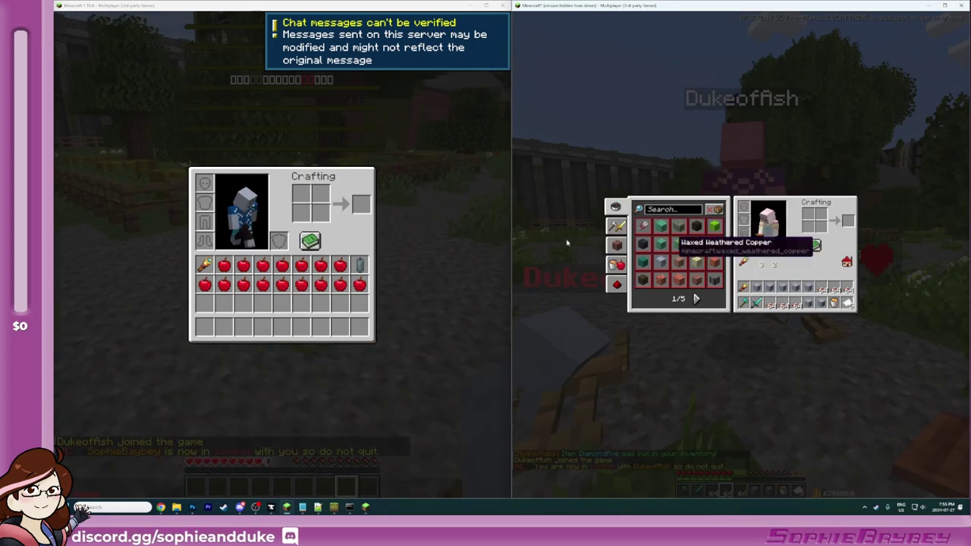
{"action": "left_click", "coordinate": [455, 241]}
{"action": "key", "text": "e"}
{"action": "key", "text": "Escape"}
{"action": "left_click", "coordinate": [282, 257]}
{"action": "left_click", "coordinate": [676, 369]}
{"action": "key", "text": "e"}
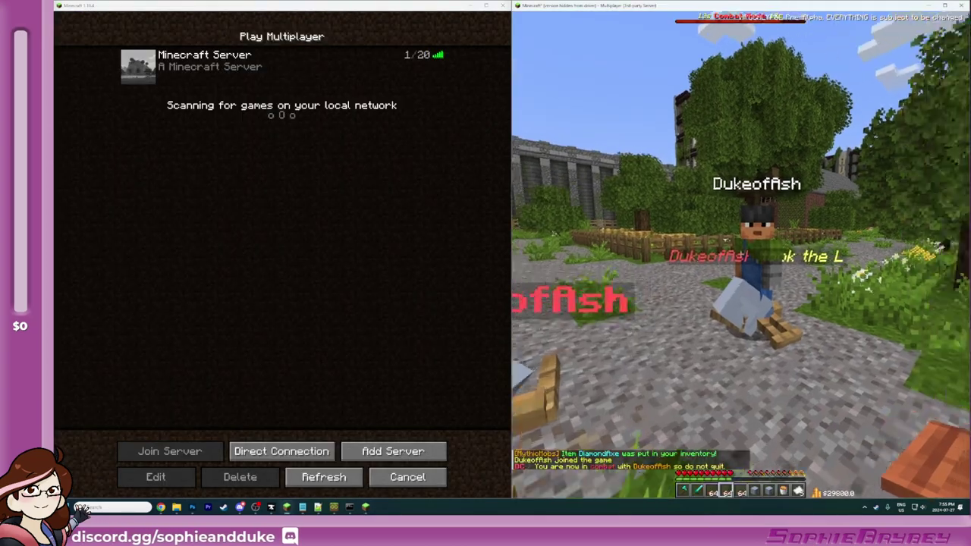
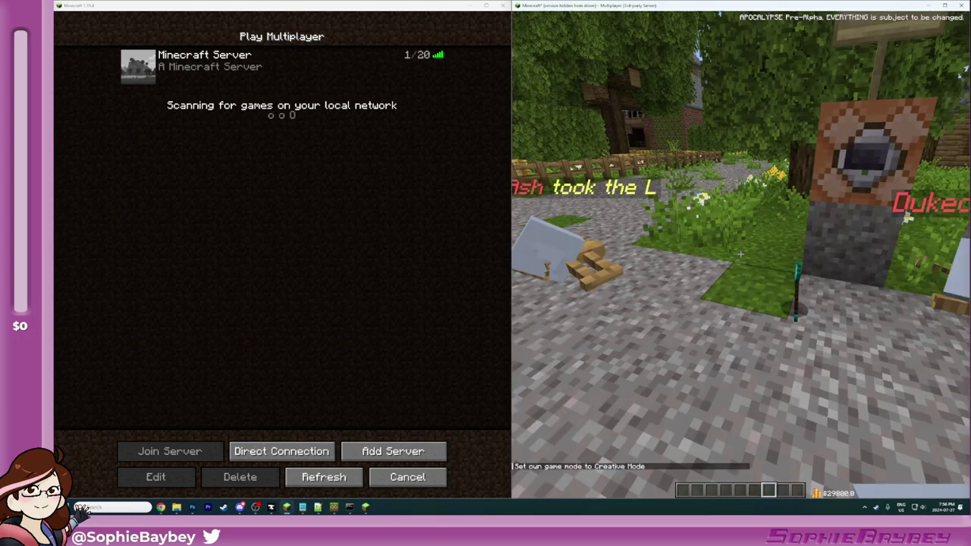
Step: Destroy all items in the main player's Creative Mode inventory and try to interact with the corpse on the path
{"action": "key", "text": "e"}
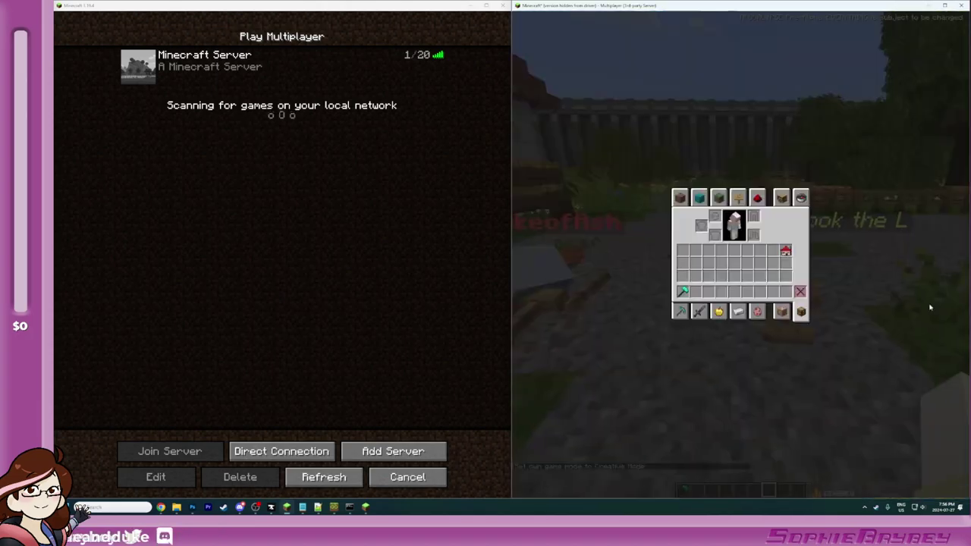
{"action": "left_click", "coordinate": [799, 294], "text": "shift"}
{"action": "key", "text": "e"}
{"action": "right_click", "coordinate": [740, 254]}
{"action": "key", "text": "e"}
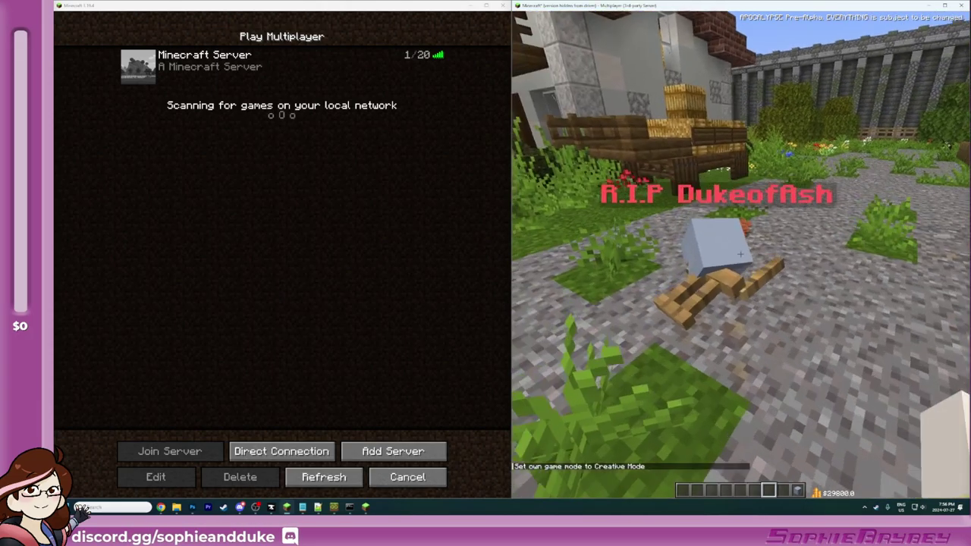
Step: Loot the corpse on the path and destroy all items in the main player's Creative inventory
{"action": "right_click", "coordinate": [740, 254]}
{"action": "left_click", "coordinate": [688, 201], "text": "shift"}
{"action": "key", "text": "e"}
{"action": "key", "text": "e"}
{"action": "left_click", "coordinate": [800, 292], "text": "shift"}
{"action": "key", "text": "e"}
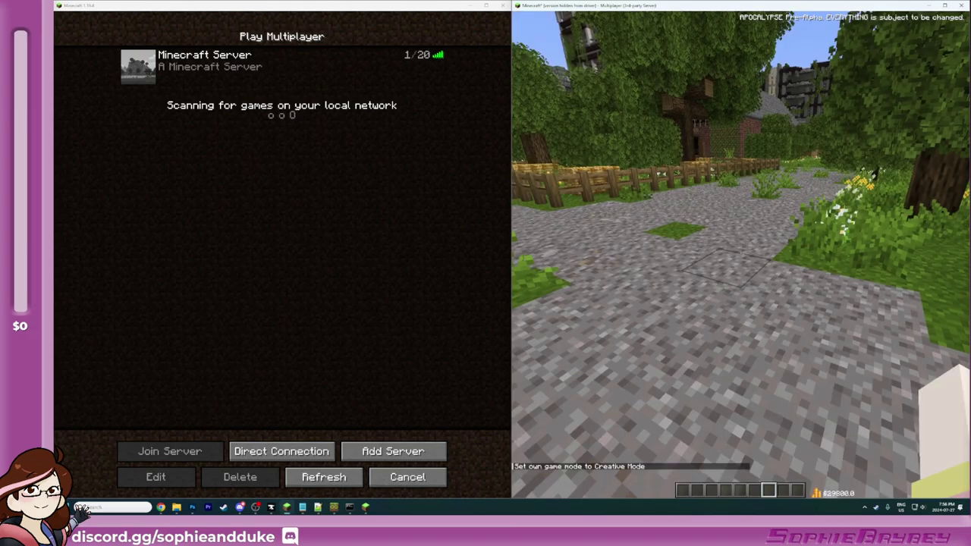
{"action": "key", "text": "e"}
{"action": "key", "text": "e"}
Step: Give the main player the MythicMobs item MaulDiamond and inspect the Diamond Maul in the inventory
{"action": "key", "text": "t"}
{"action": "key", "text": "Up"}
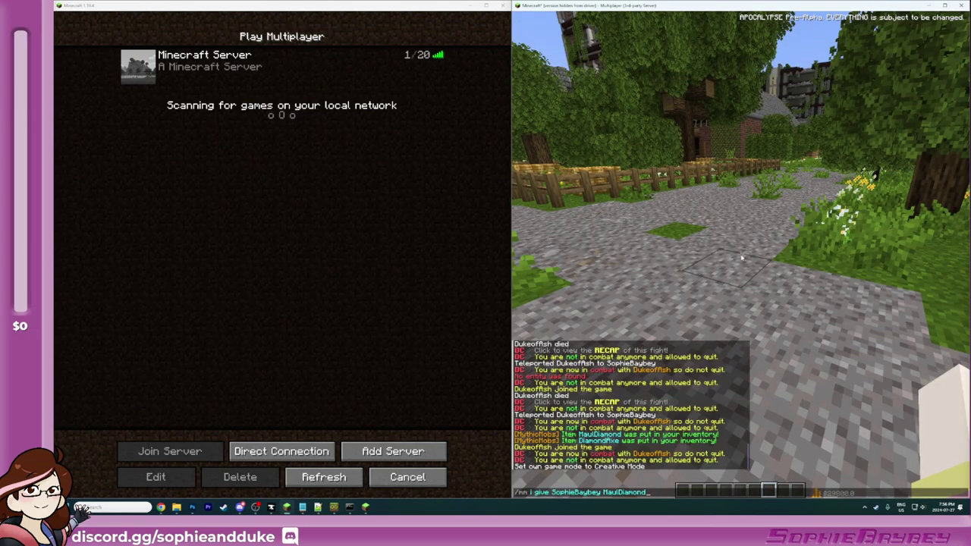
{"action": "key", "text": "Return"}
{"action": "key", "text": "e"}
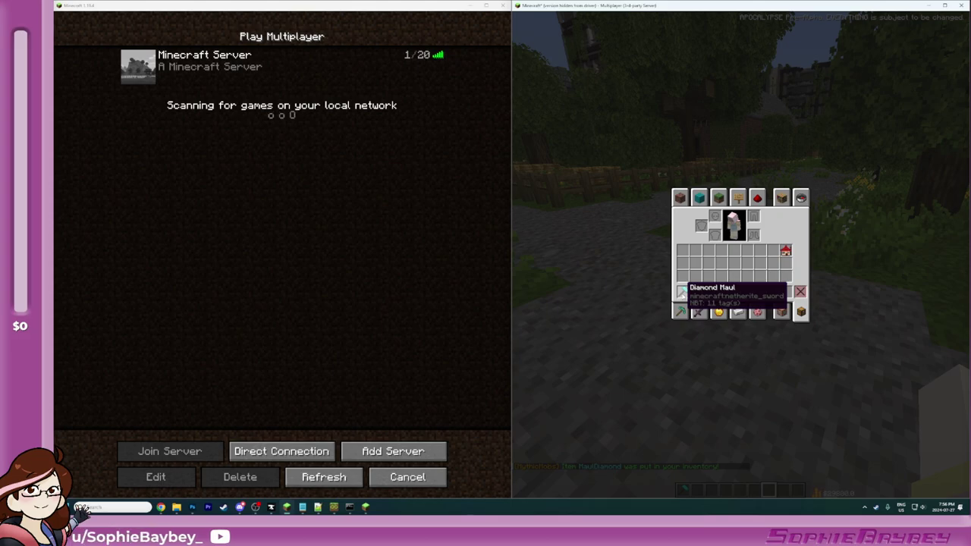
{"action": "key", "text": "e"}
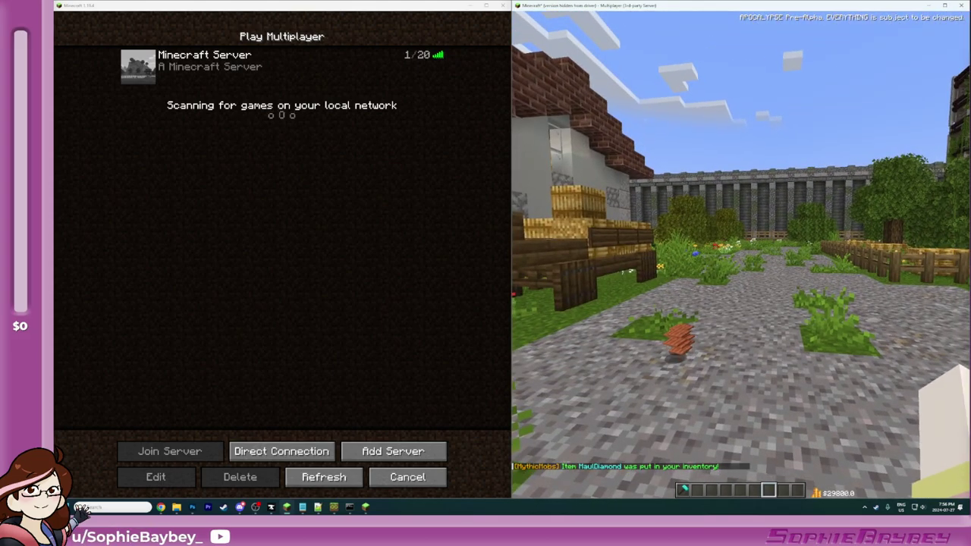
Step: Close the second Minecraft client and maximize the main player's game window
{"action": "key", "text": "e"}
{"action": "left_click", "coordinate": [504, 7]}
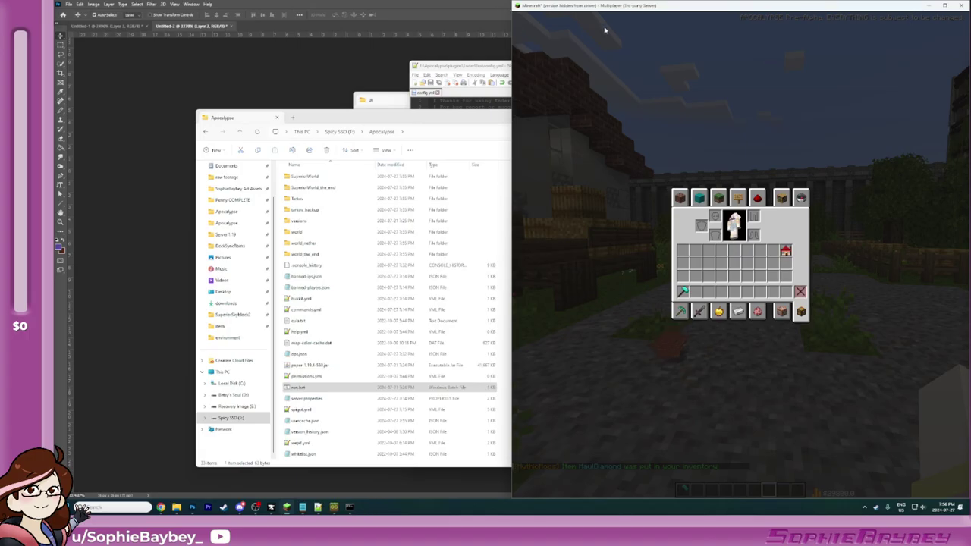
{"action": "left_click_drag", "start_coordinate": [611, 7], "coordinate": [465, 9]}
{"action": "double_click", "coordinate": [460, 7]}
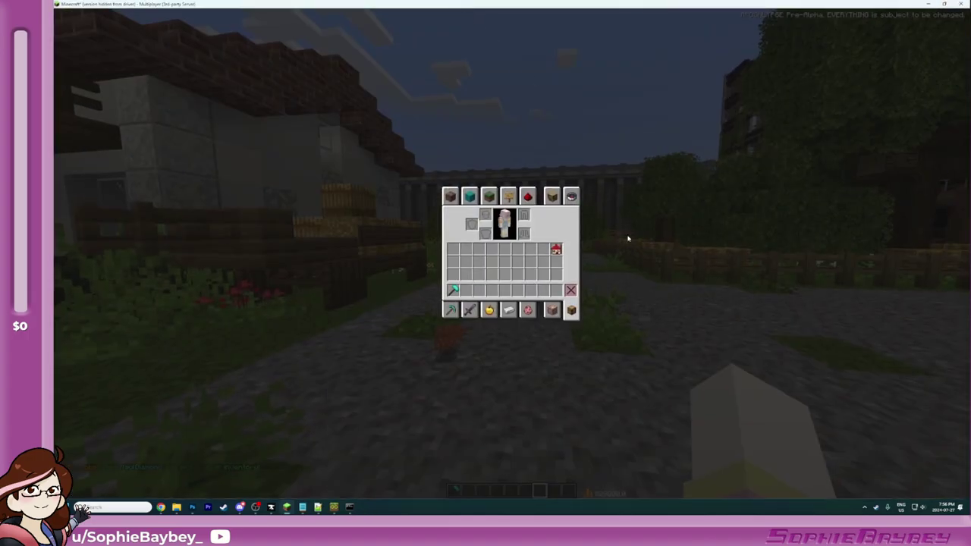
{"action": "key", "text": "e"}
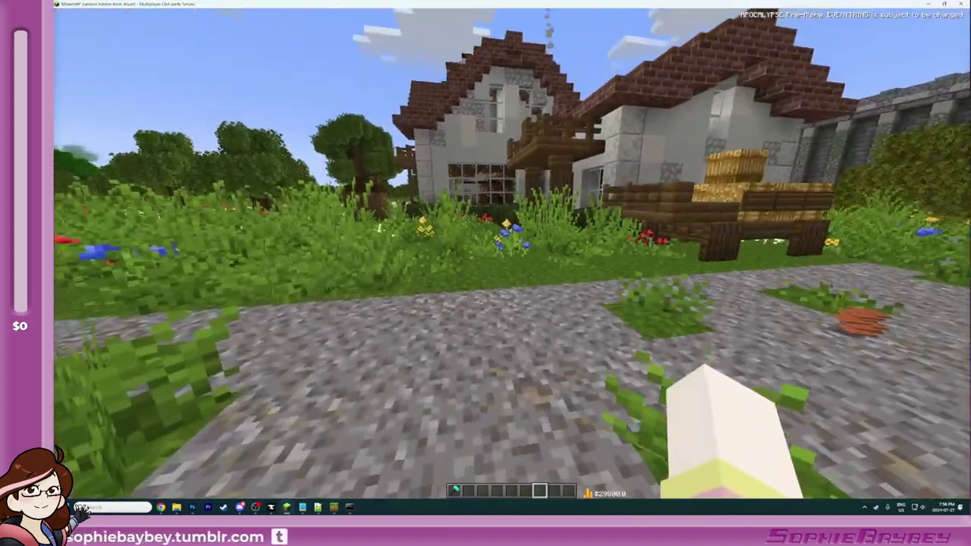
Step: Destroy the Diamond Maul and the stacked items in the main player's Creative inventory
{"action": "key", "text": "e"}
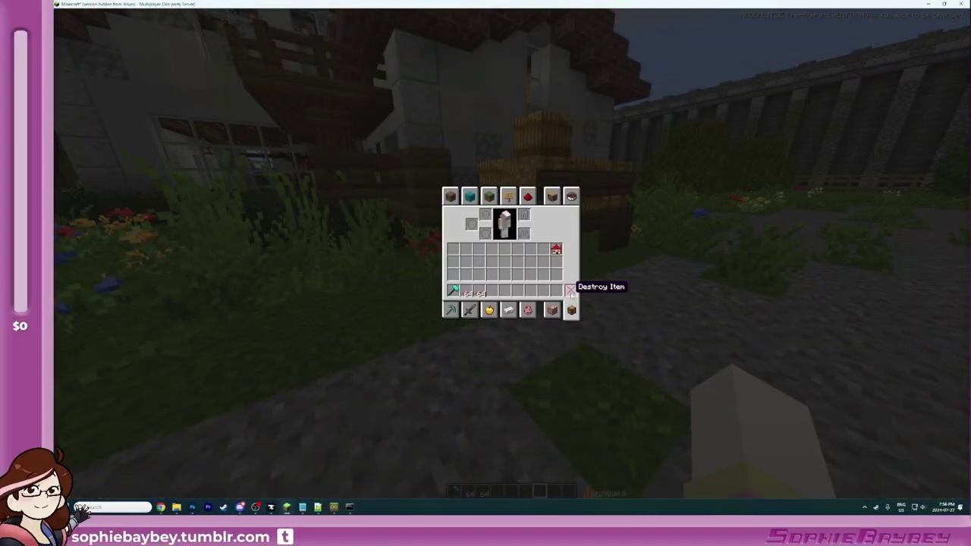
{"action": "key", "text": "e"}
{"action": "key", "text": "e"}
{"action": "key", "text": "e"}
{"action": "key", "text": "t"}
{"action": "key", "text": "Up"}
{"action": "key", "text": "Up"}
{"action": "key", "text": "Up"}
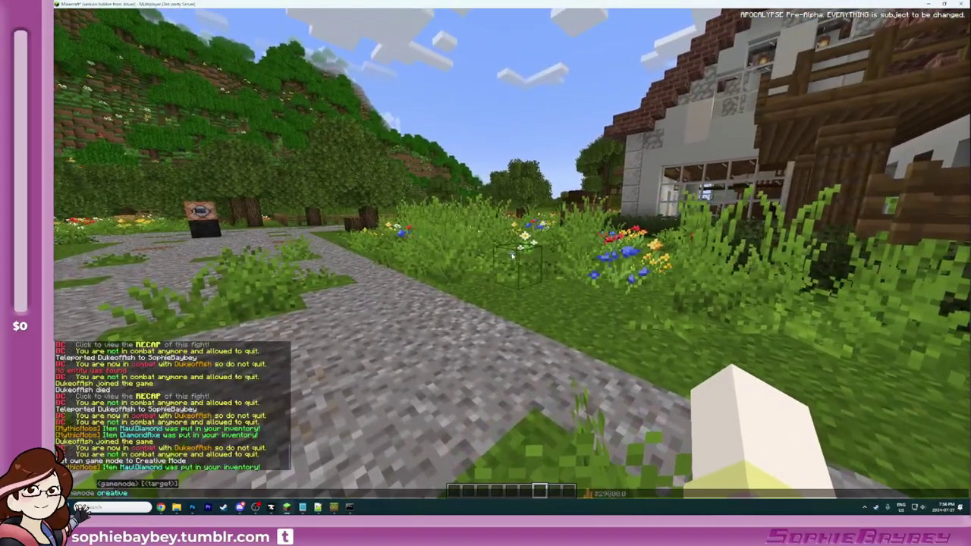
{"action": "key", "text": "Escape"}
Step: Open the ItemJoin menu with /itemjoin menu and bring up the settings of the saved item item_2
{"action": "key", "text": "slash"}
{"action": "type", "text": "itemjoin"}
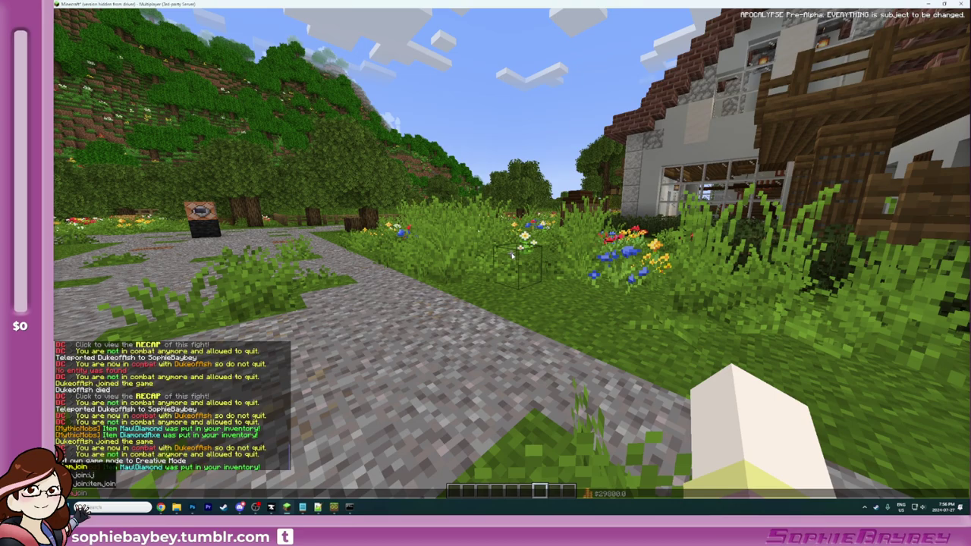
{"action": "key", "text": "Return"}
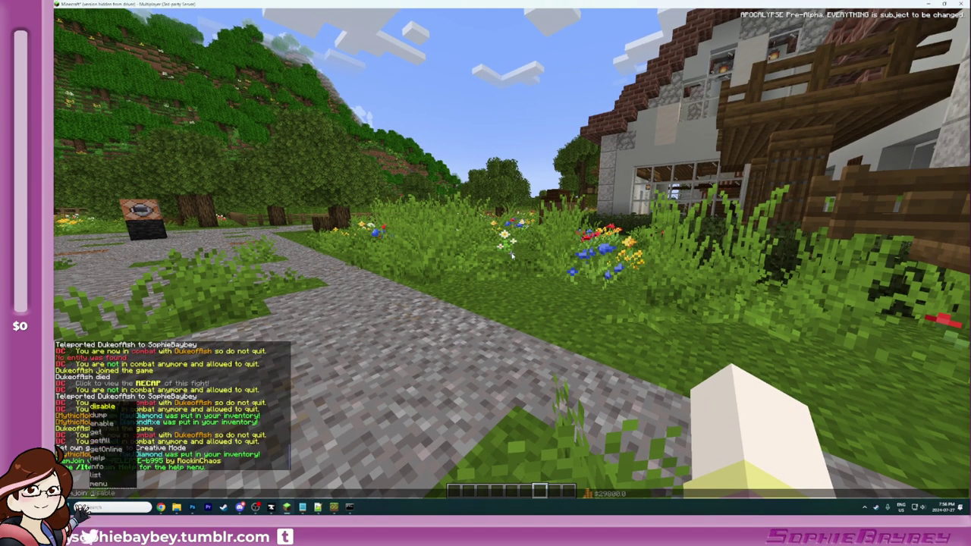
{"action": "key", "text": "Return"}
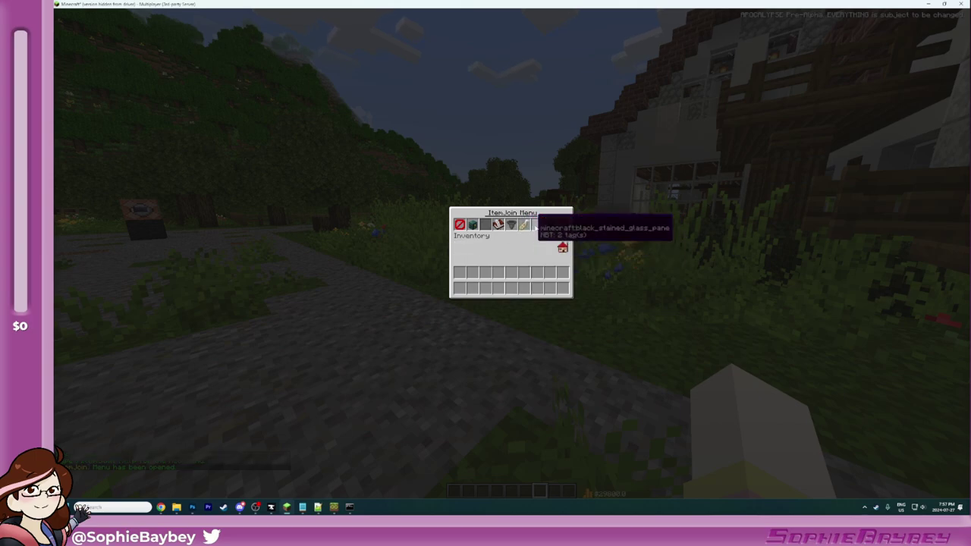
{"action": "left_click", "coordinate": [523, 225]}
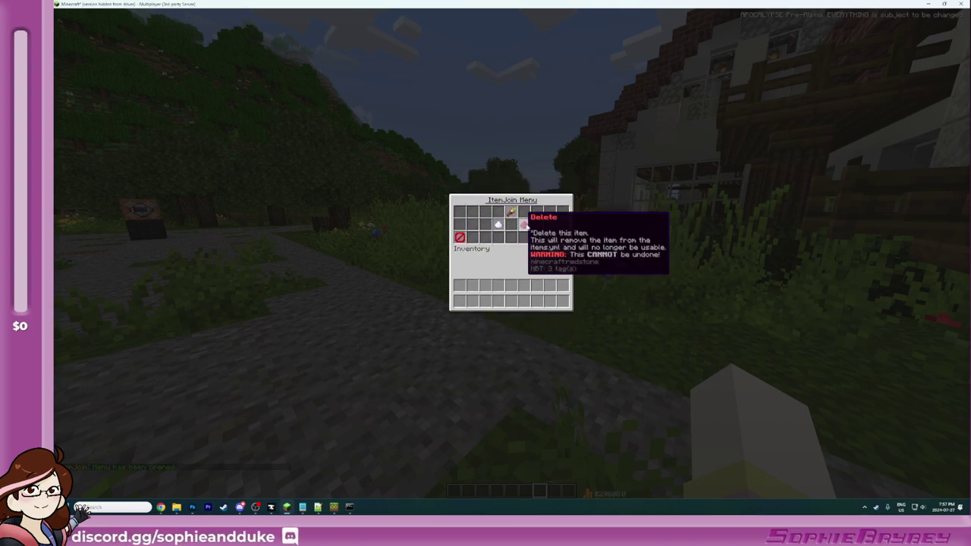
{"action": "left_click", "coordinate": [498, 225]}
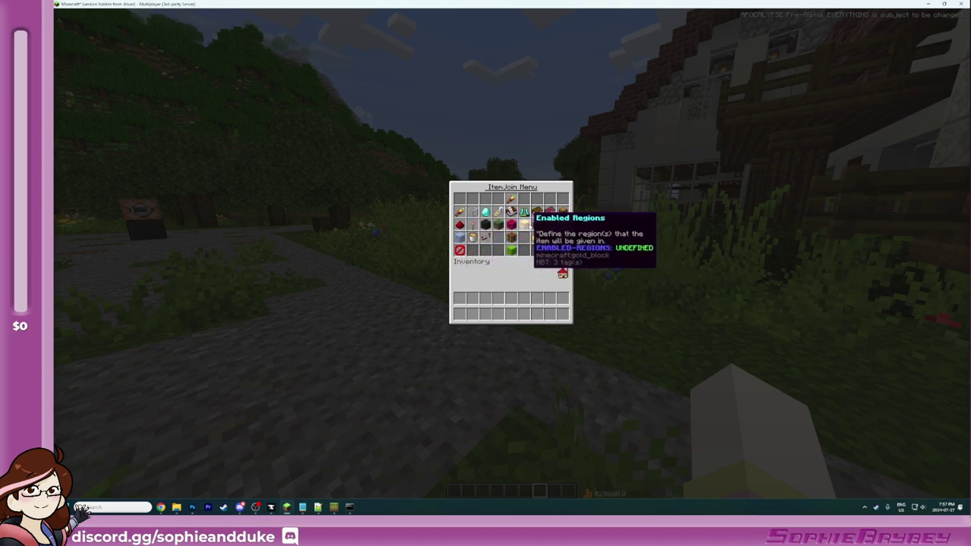
Step: Go through a settings submenu of item_2 and save the item to the ItemJoin config
{"action": "left_click", "coordinate": [561, 225]}
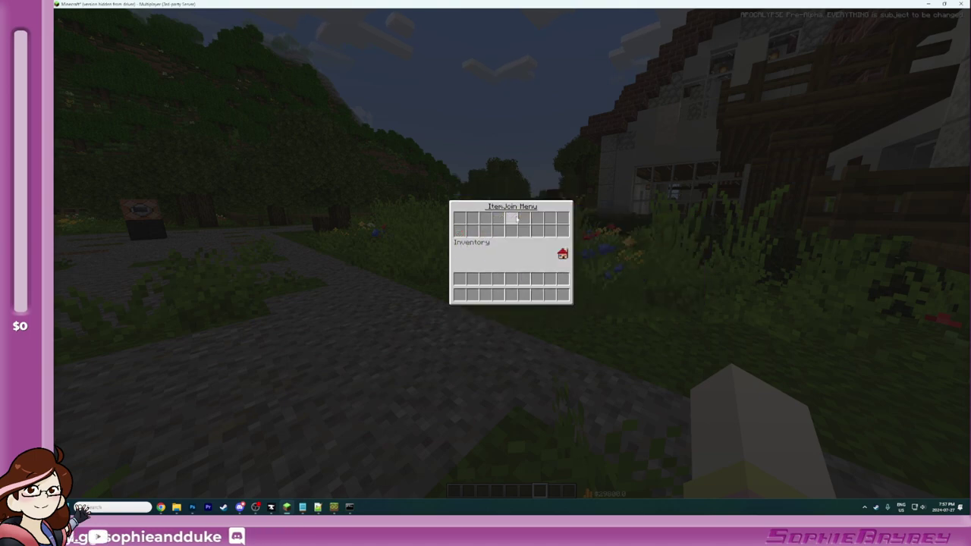
{"action": "left_click", "coordinate": [562, 230]}
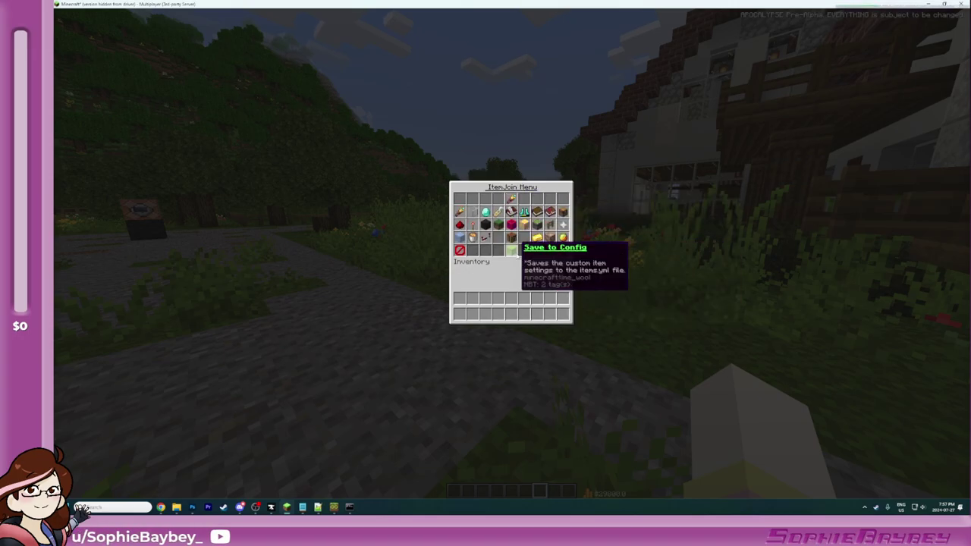
{"action": "left_click", "coordinate": [512, 251]}
{"action": "key", "text": "e"}
{"action": "key", "text": "e"}
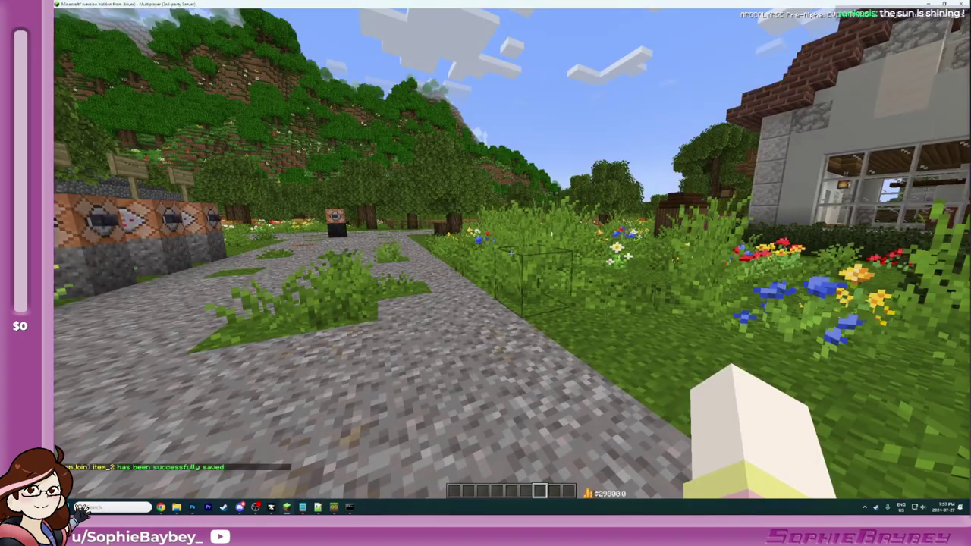
Step: Set the main player to Survival Mode and check the inventory's locked slots and Quest Items spyglass
{"action": "key", "text": "slash"}
{"action": "type", "text": "gamemode survival"}
{"action": "key", "text": "Return"}
{"action": "key", "text": "e"}
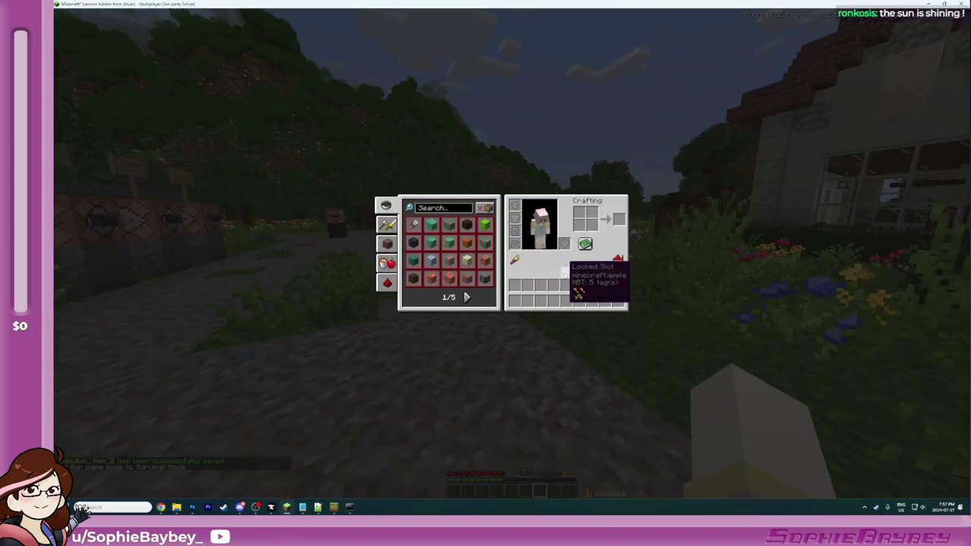
{"action": "key", "text": "e"}
Step: Set the main player to Creative Mode and check the Creative inventory
{"action": "key", "text": "slash"}
{"action": "key", "text": "Up"}
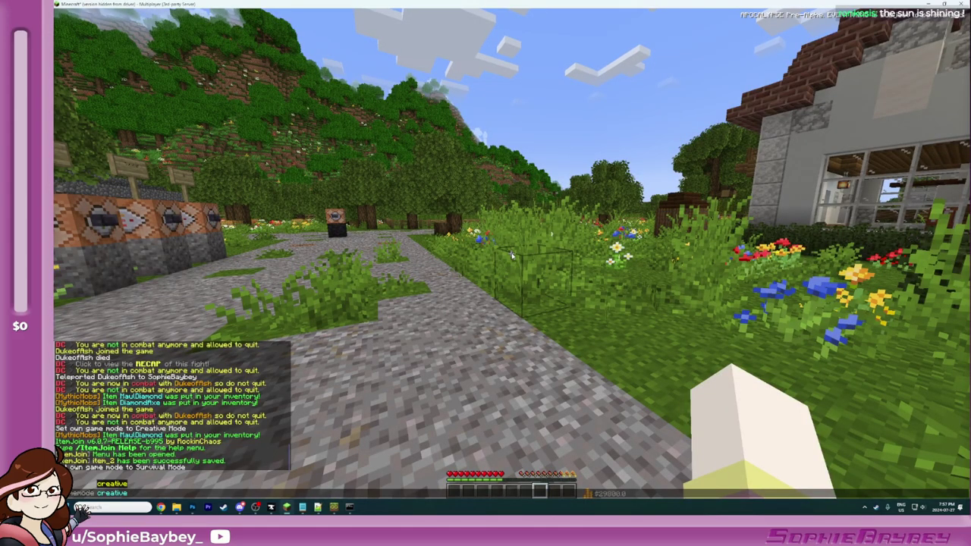
{"action": "key", "text": "Return"}
{"action": "key", "text": "e"}
{"action": "key", "text": "e"}
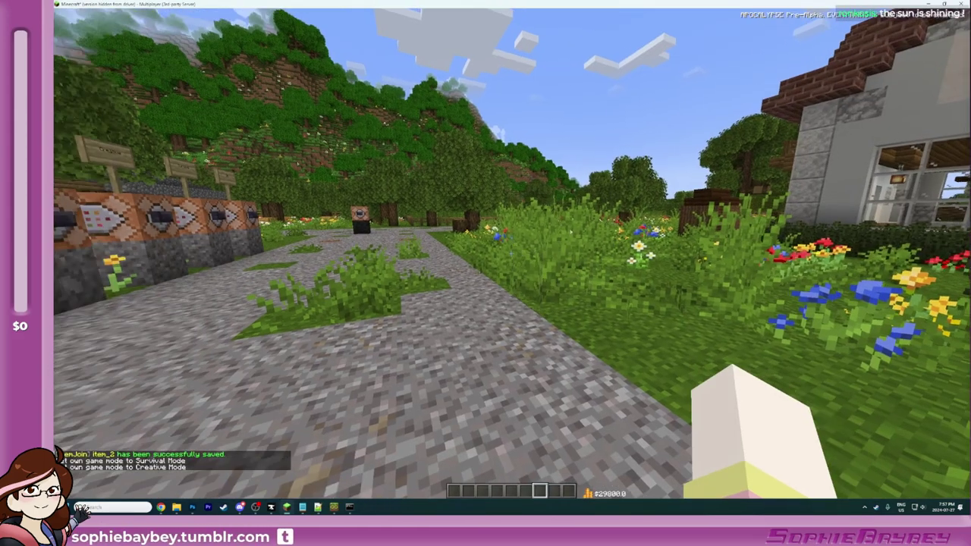
Step: Return the main player to Survival Mode and inspect the Quest Items spyglass in the inventory
{"action": "key", "text": "slash"}
{"action": "key", "text": "Up"}
{"action": "key", "text": "BackSpace"}
{"action": "key", "text": "BackSpace"}
{"action": "key", "text": "BackSpace"}
{"action": "key", "text": "BackSpace"}
{"action": "key", "text": "BackSpace"}
{"action": "key", "text": "BackSpace"}
{"action": "key", "text": "BackSpace"}
{"action": "key", "text": "BackSpace"}
{"action": "type", "text": "survival"}
{"action": "key", "text": "Return"}
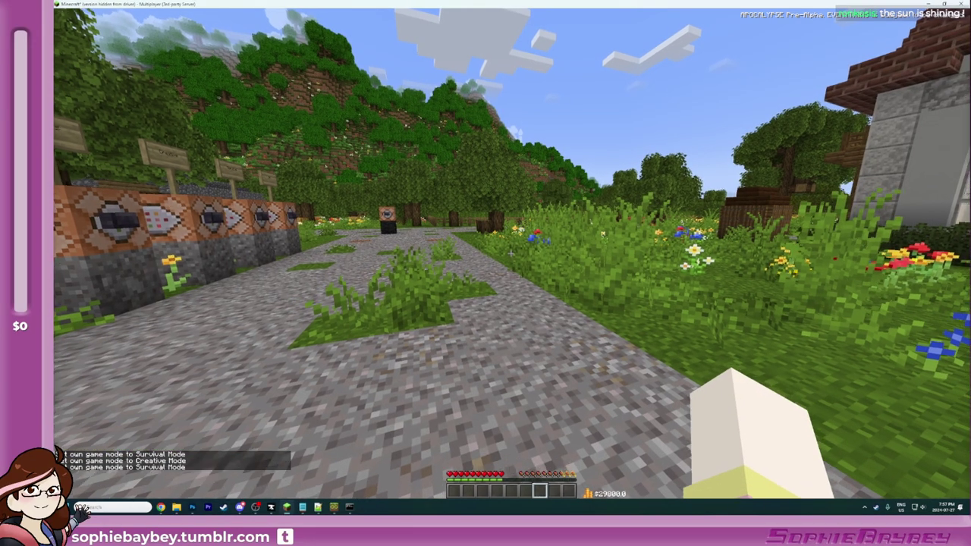
{"action": "key", "text": "e"}
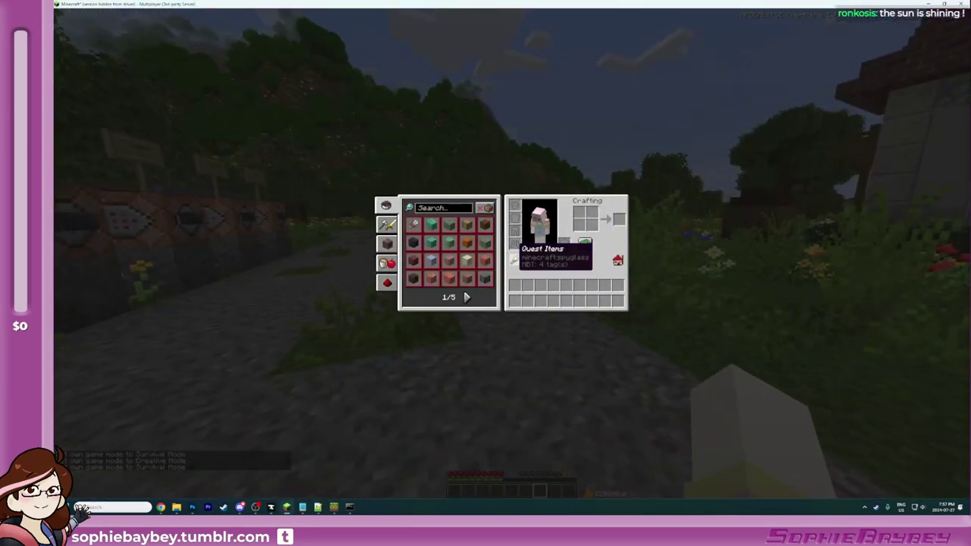
{"action": "key", "text": "e"}
Step: Kill the main player with /kill, respawn and check the inventory for the Quest Items spyglass
{"action": "type", "text": "t/kill sop"}
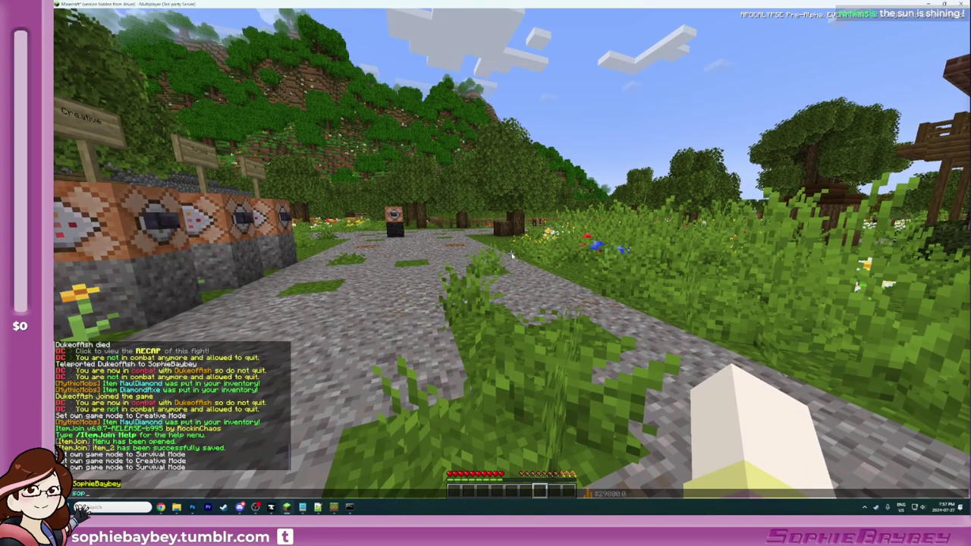
{"action": "key", "text": "Tab"}
{"action": "key", "text": "Return"}
{"action": "left_click", "coordinate": [562, 190]}
{"action": "key", "text": "e"}
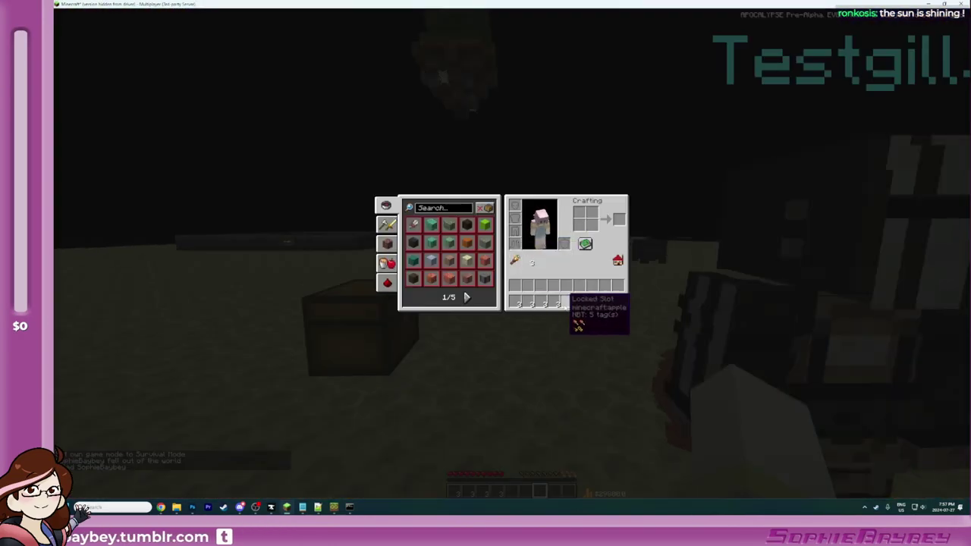
{"action": "key", "text": "e"}
Step: Disconnect the main player, rejoin the server and check the inventory again
{"action": "key", "text": "Escape"}
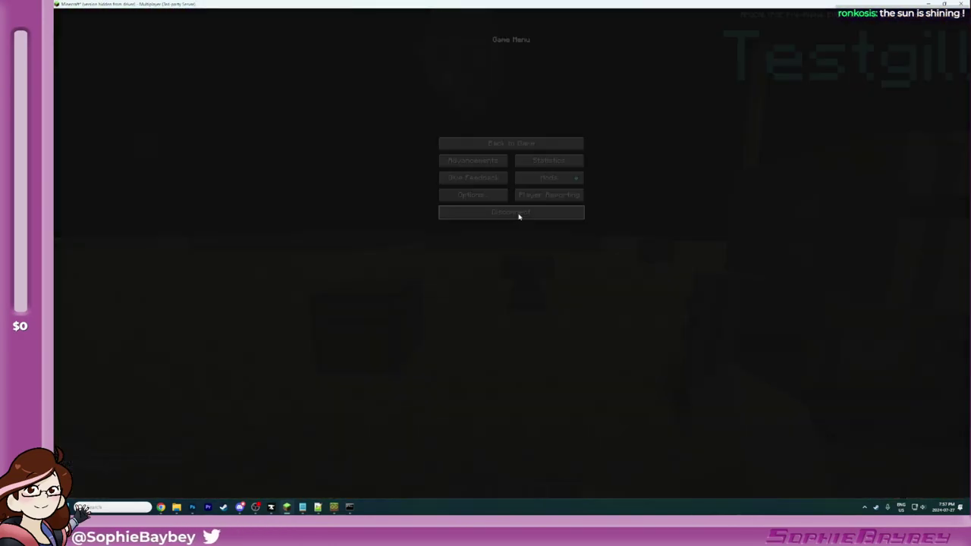
{"action": "left_click", "coordinate": [520, 215]}
{"action": "double_click", "coordinate": [422, 46]}
{"action": "key", "text": "e"}
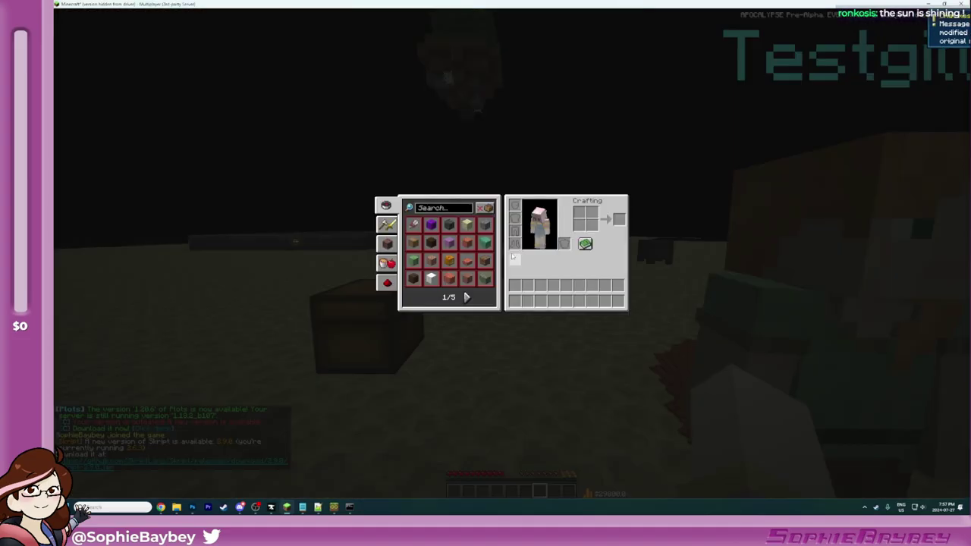
{"action": "key", "text": "e"}
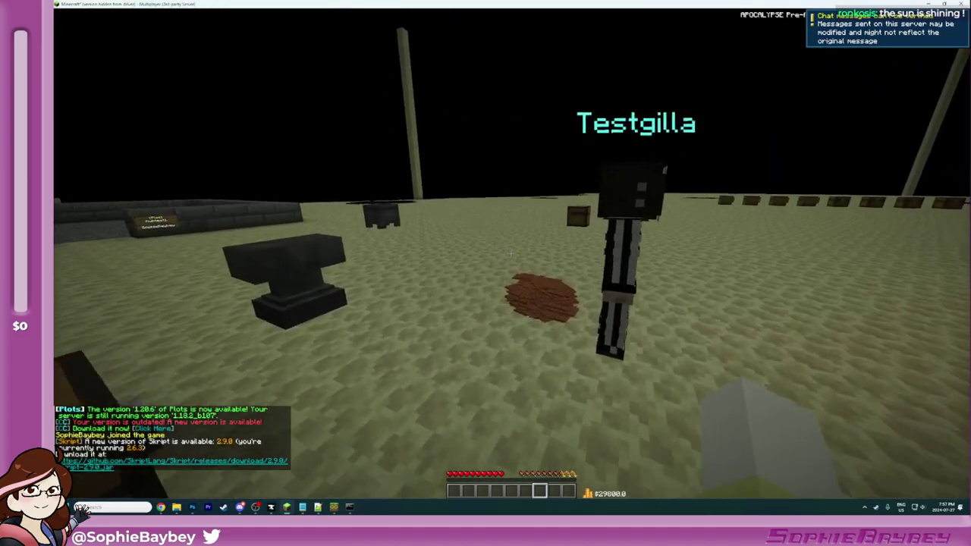
Step: Put the rejoined player in Creative Mode and check the Creative inventory
{"action": "type", "text": "t"}
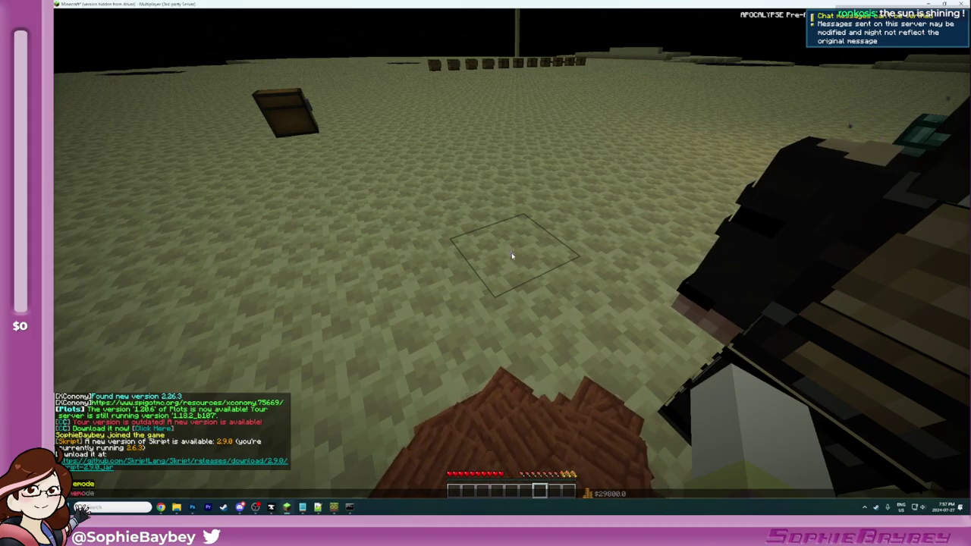
{"action": "type", "text": "/gamemode c"}
{"action": "key", "text": "Tab"}
{"action": "key", "text": "Return"}
{"action": "key", "text": "e"}
{"action": "key", "text": "e"}
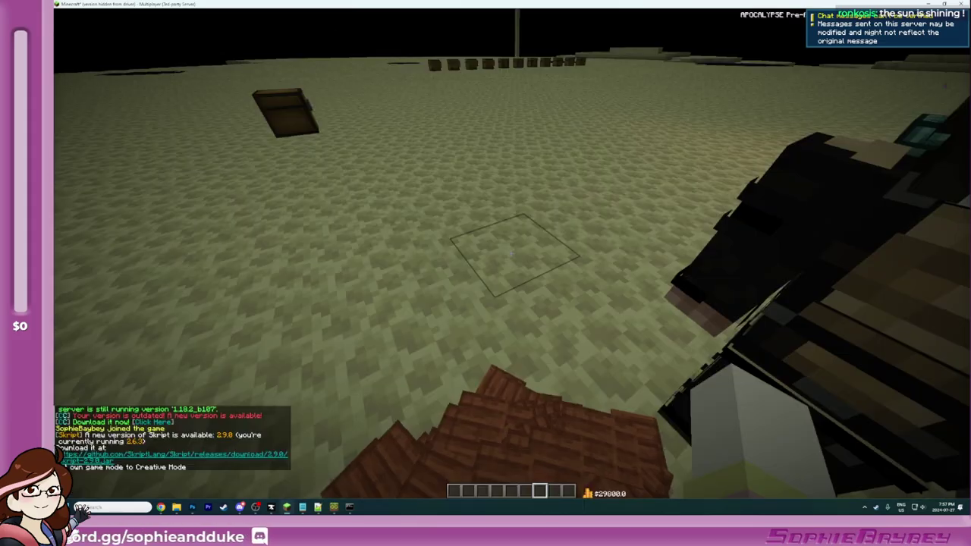
Step: Copy End Stone from the ground, then place and break a block on the reddish item pile beside Testgilla
{"action": "key", "text": "w"}
{"action": "key", "text": "a"}
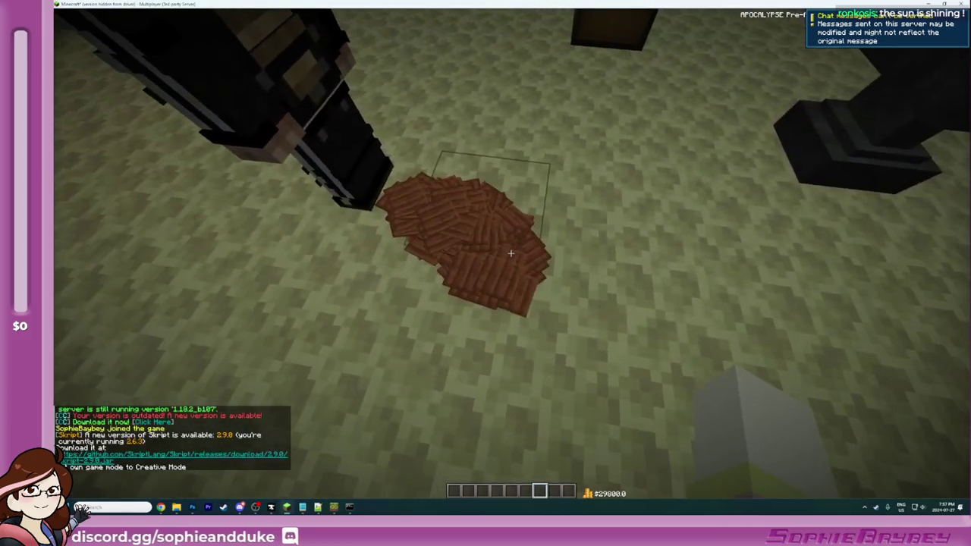
{"action": "key", "text": "s"}
{"action": "key", "text": "w"}
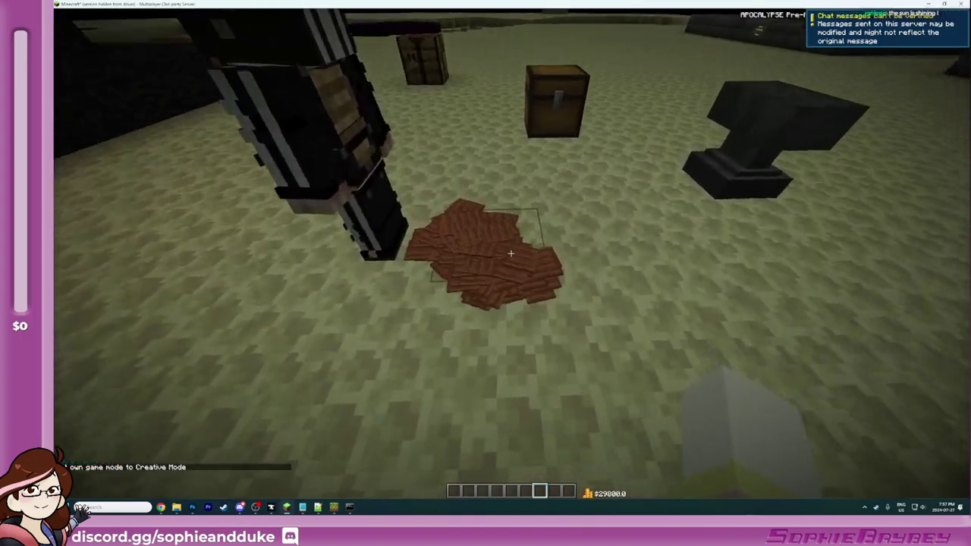
{"action": "middle_click", "coordinate": [511, 255]}
{"action": "right_click", "coordinate": [510, 254]}
{"action": "left_click", "coordinate": [511, 254]}
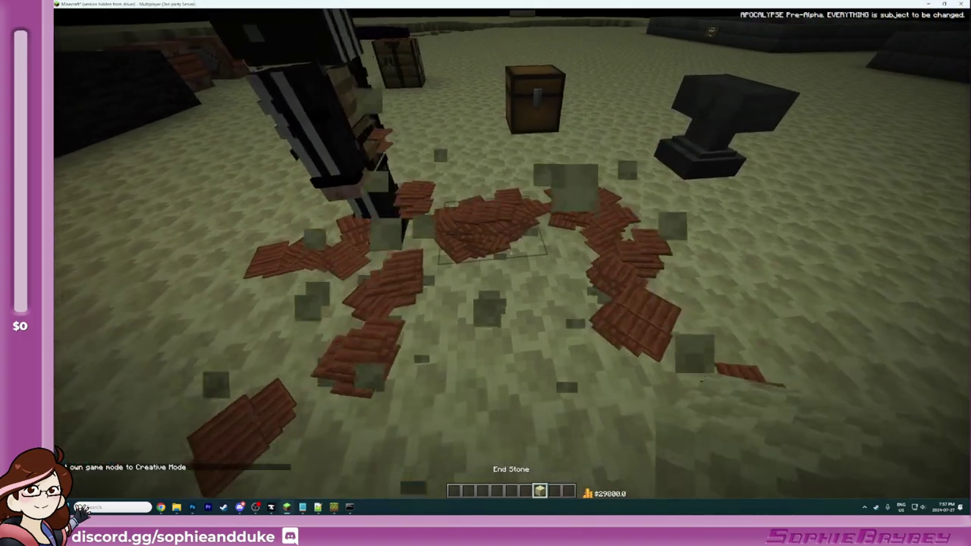
Step: Take a Fire Charge from the Creative item search and set fire to the reddish items beside Testgilla
{"action": "key", "text": "e"}
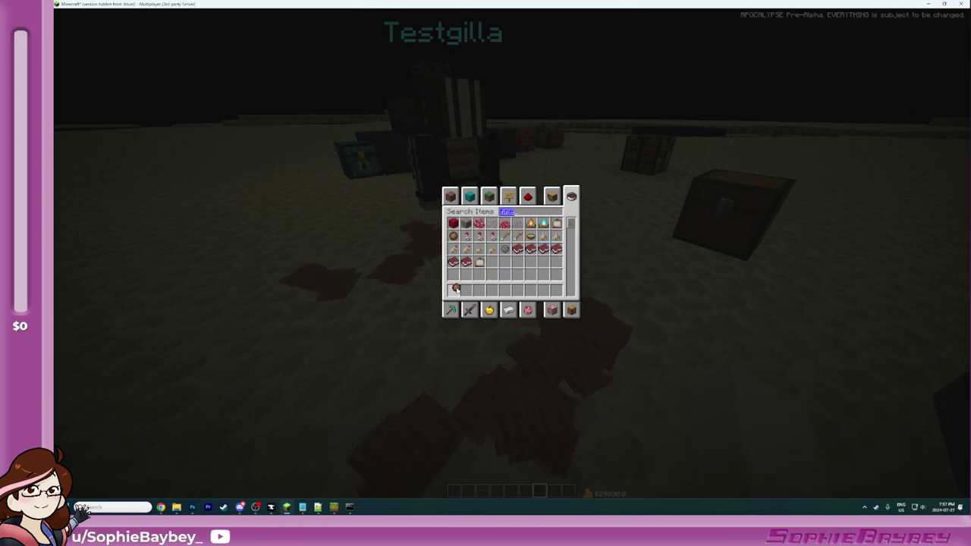
{"action": "key", "text": "e"}
{"action": "right_click", "coordinate": [485, 273]}
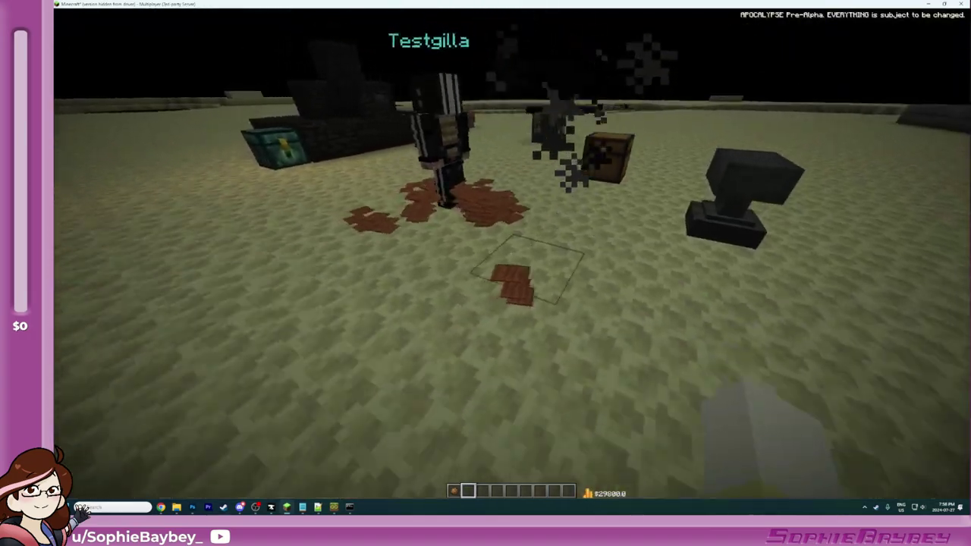
{"action": "key", "text": "1"}
{"action": "right_click", "coordinate": [485, 273]}
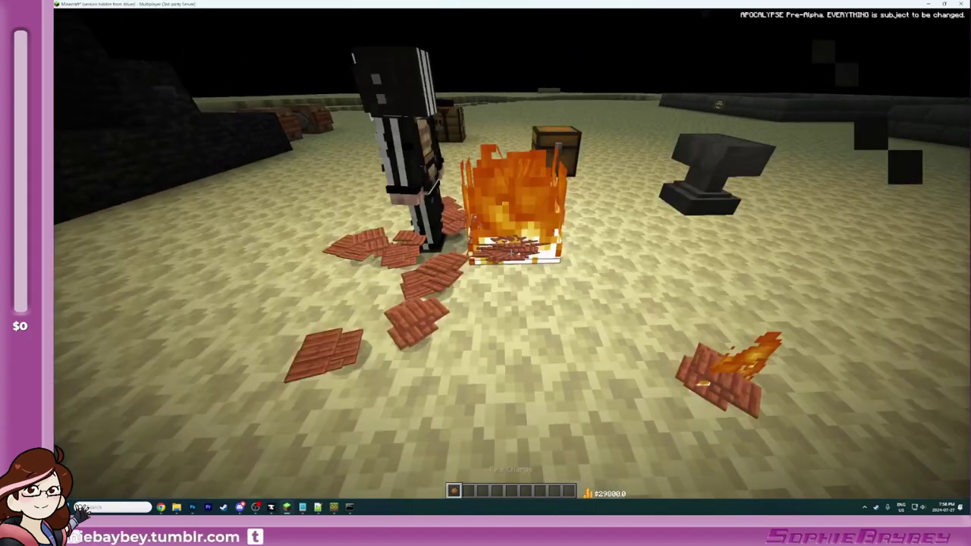
Step: Set fire to the scattered reddish items on the ground around Testgilla with the Fire Charge
{"action": "right_click", "coordinate": [510, 253]}
{"action": "right_click", "coordinate": [511, 253]}
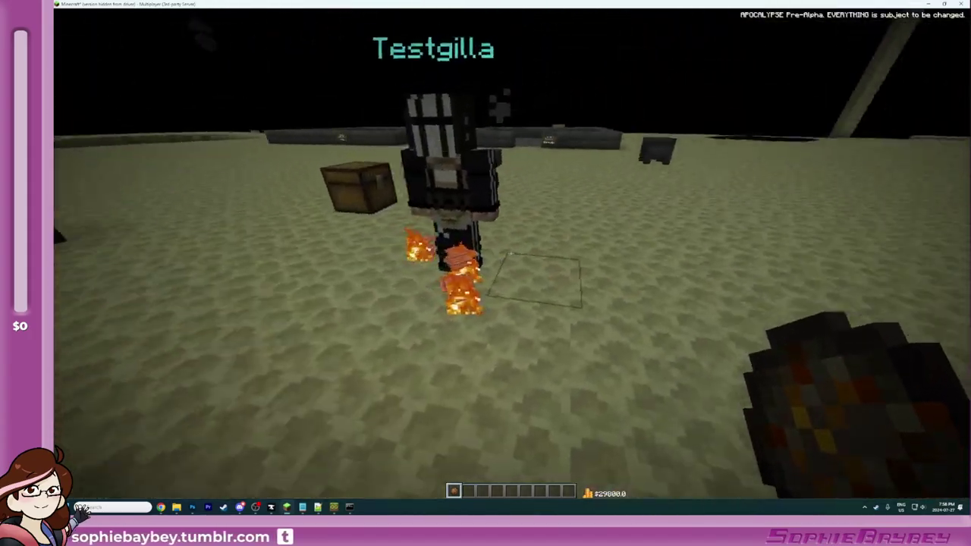
{"action": "key", "text": "s"}
{"action": "key", "text": "w"}
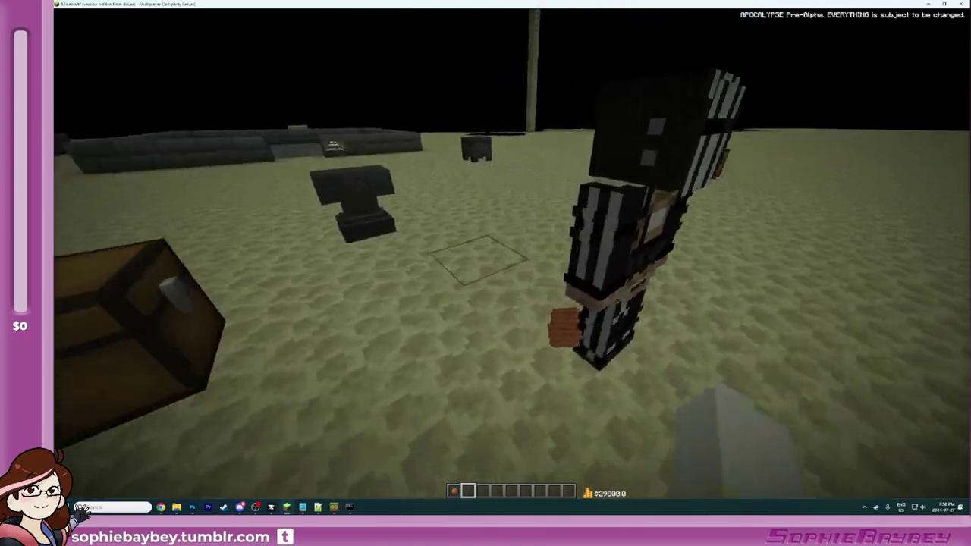
Step: Burn the last reddish item at Testgilla's feet with the Fire Charge, leaving her dialogue and putting out the fire
{"action": "key", "text": "1"}
{"action": "right_click", "coordinate": [511, 252]}
{"action": "left_click", "coordinate": [511, 253]}
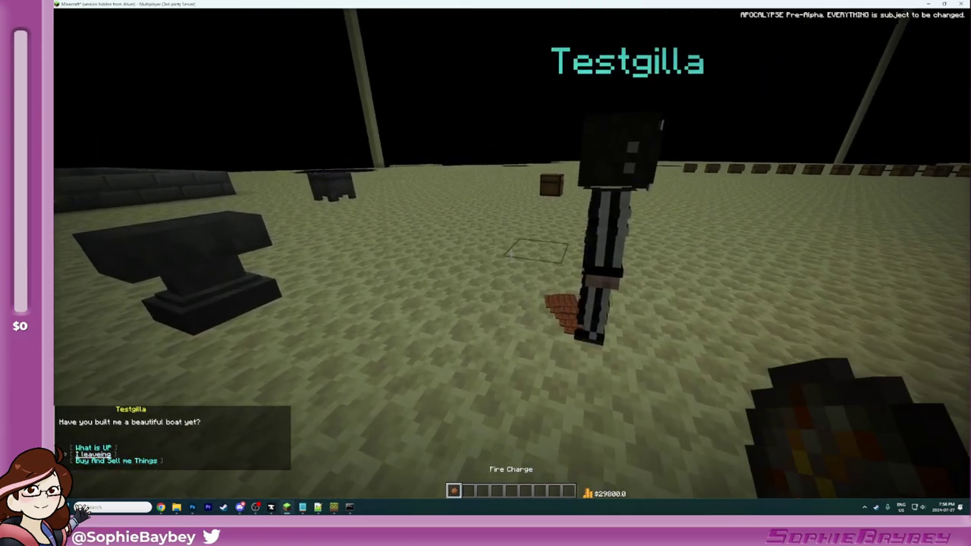
{"action": "left_click", "coordinate": [511, 253]}
{"action": "right_click", "coordinate": [511, 253]}
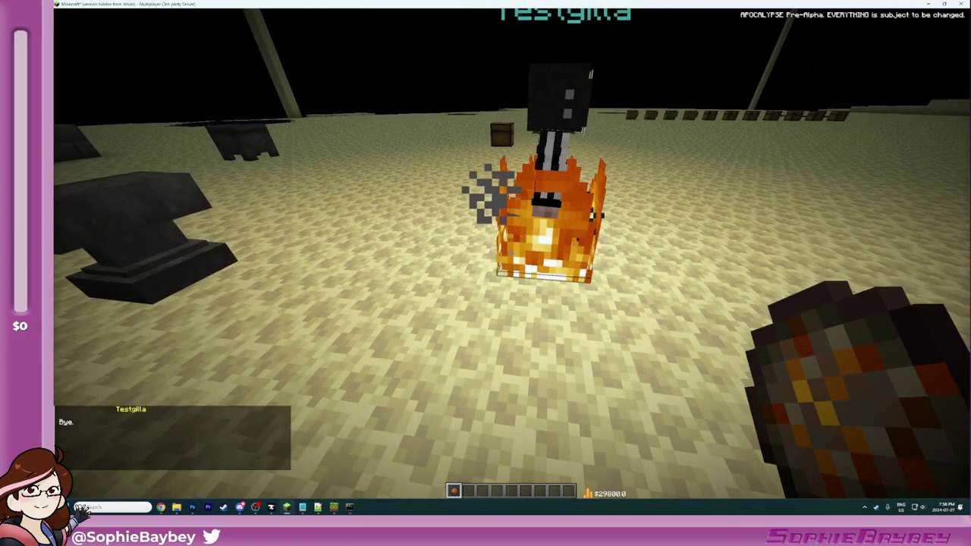
{"action": "scroll", "coordinate": [511, 253], "scroll_direction": "down", "scroll_amount": 1}
{"action": "left_click", "coordinate": [511, 253]}
Step: Look over the End ground around Testgilla, the chests, the anvil, the cauldron and the command blocks
{"action": "key", "text": "a"}
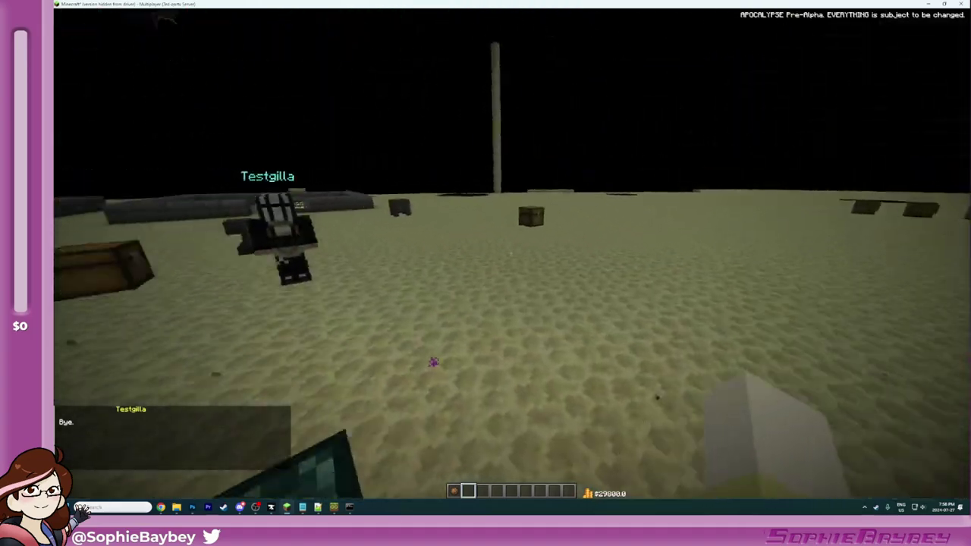
{"action": "key", "text": "w"}
{"action": "scroll", "coordinate": [511, 252], "scroll_direction": "up", "scroll_amount": 2}
{"action": "scroll", "coordinate": [511, 252], "scroll_direction": "down", "scroll_amount": 2}
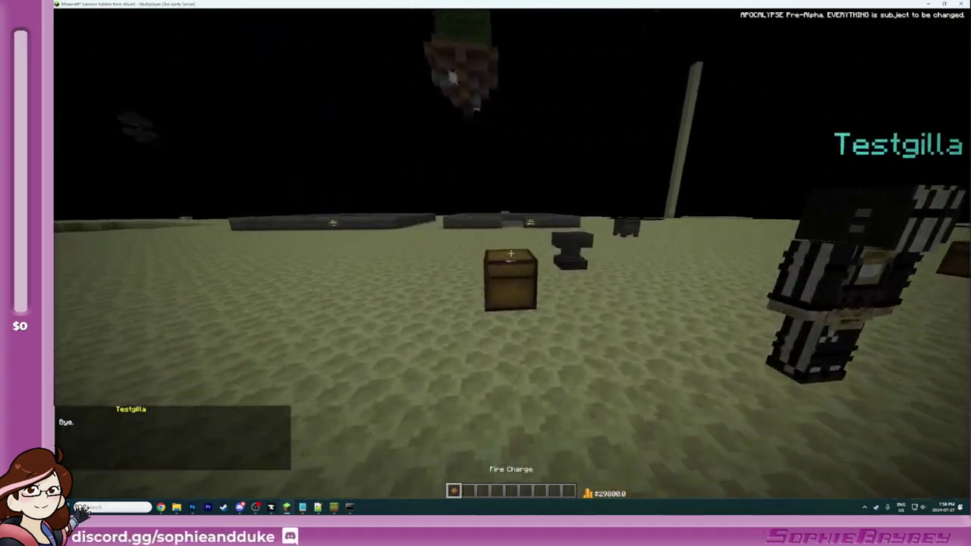
{"action": "key", "text": "w"}
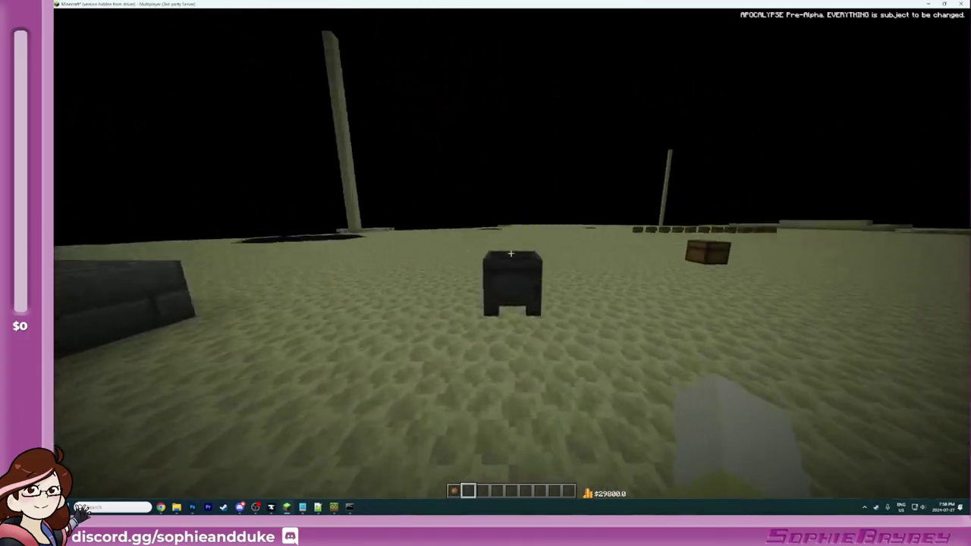
{"action": "key", "text": "w"}
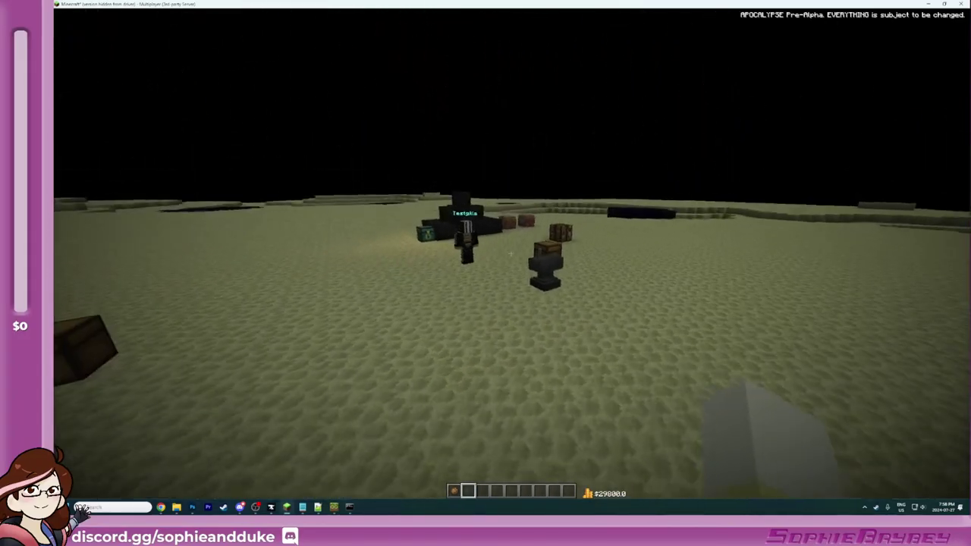
{"action": "key", "text": "w"}
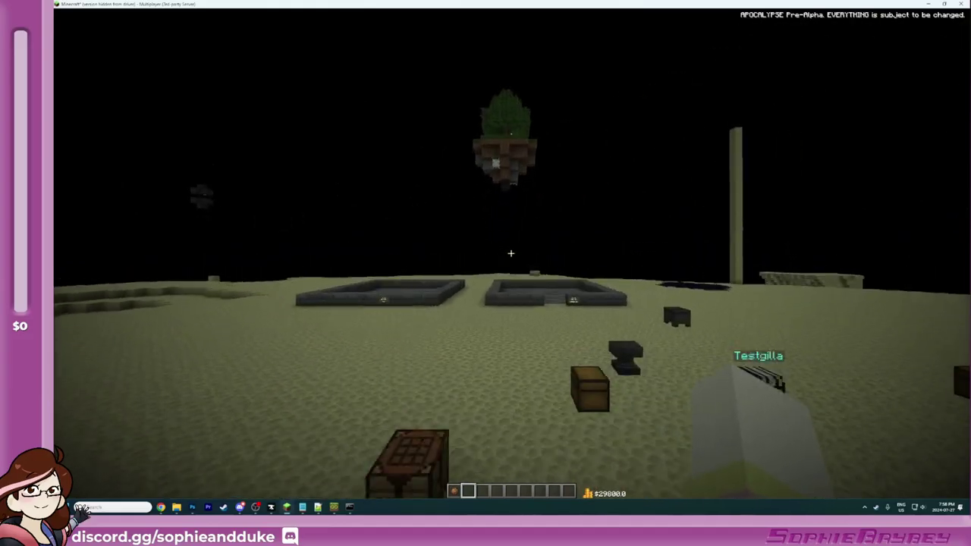
{"action": "key", "text": "w"}
{"action": "scroll", "coordinate": [511, 253], "scroll_direction": "down", "scroll_amount": 3}
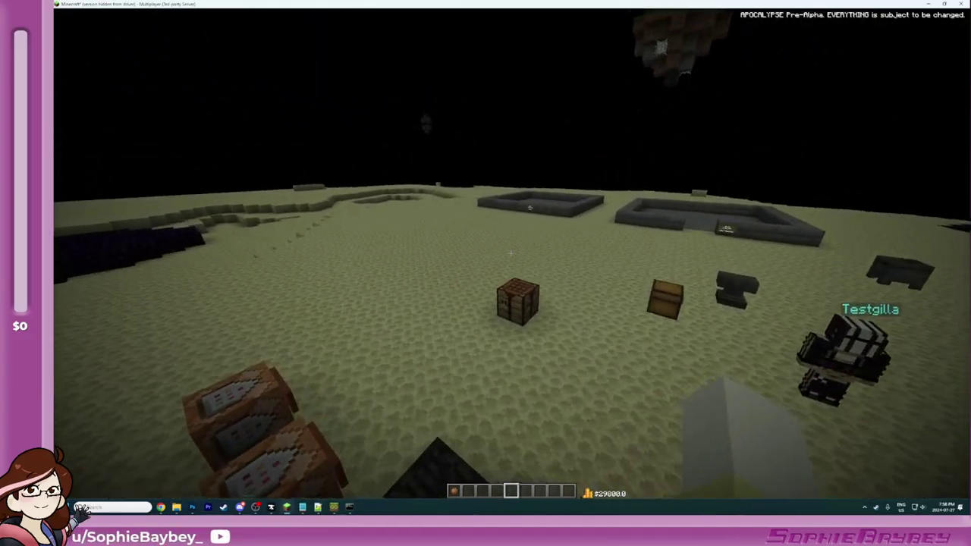
Step: Destroy the Fire Charge in the Creative inventory and use the button on the dark block structure to teleport to tarkovspawn
{"action": "key", "text": "e"}
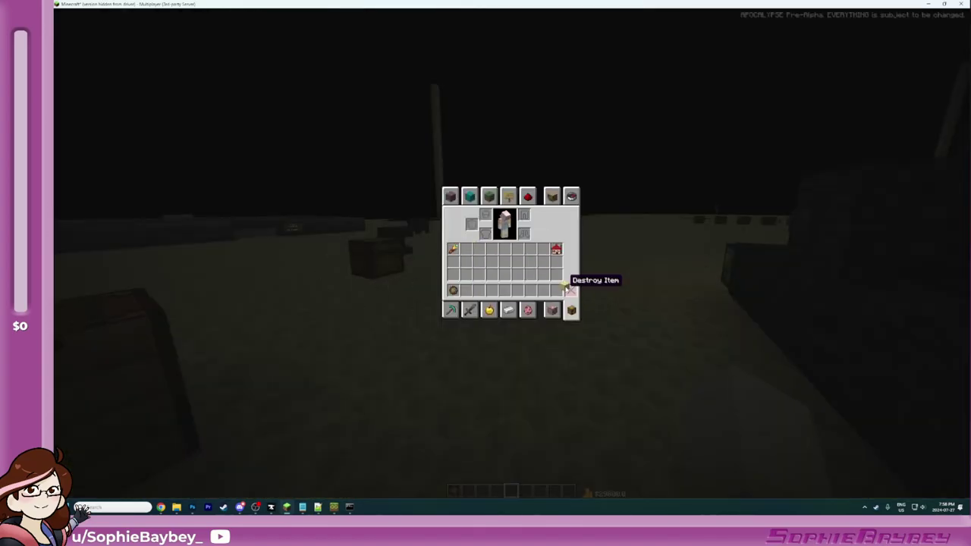
{"action": "key", "text": "e"}
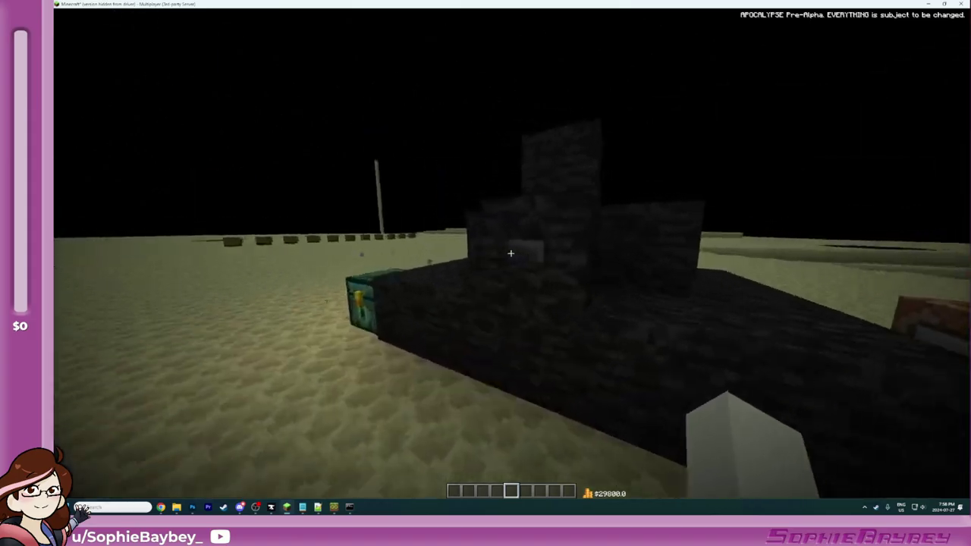
{"action": "right_click", "coordinate": [511, 254]}
{"action": "key", "text": "e"}
{"action": "key", "text": "e"}
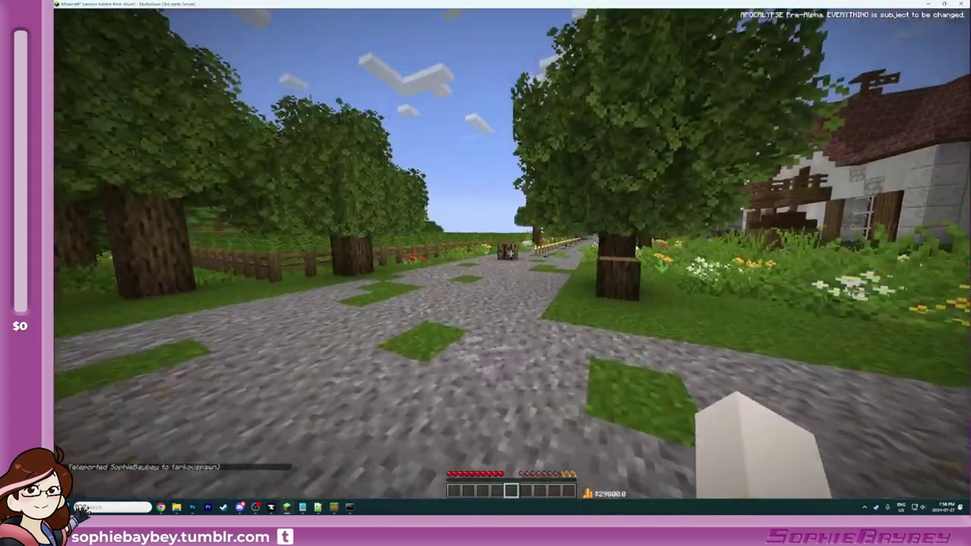
Step: Check the inventory at the spawn and snap the Minecraft window to half of the screen
{"action": "key", "text": "e"}
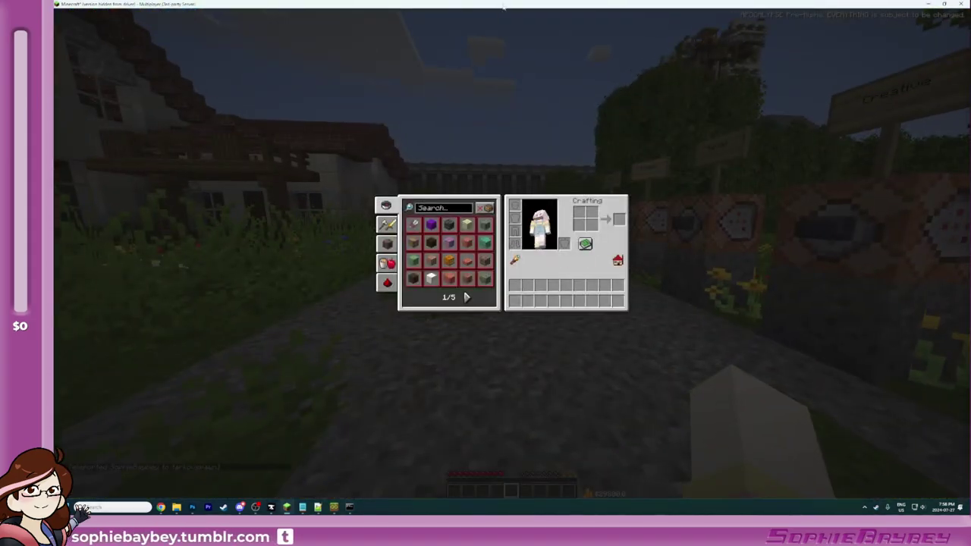
{"action": "left_click_drag", "start_coordinate": [556, 6], "coordinate": [969, 82]}
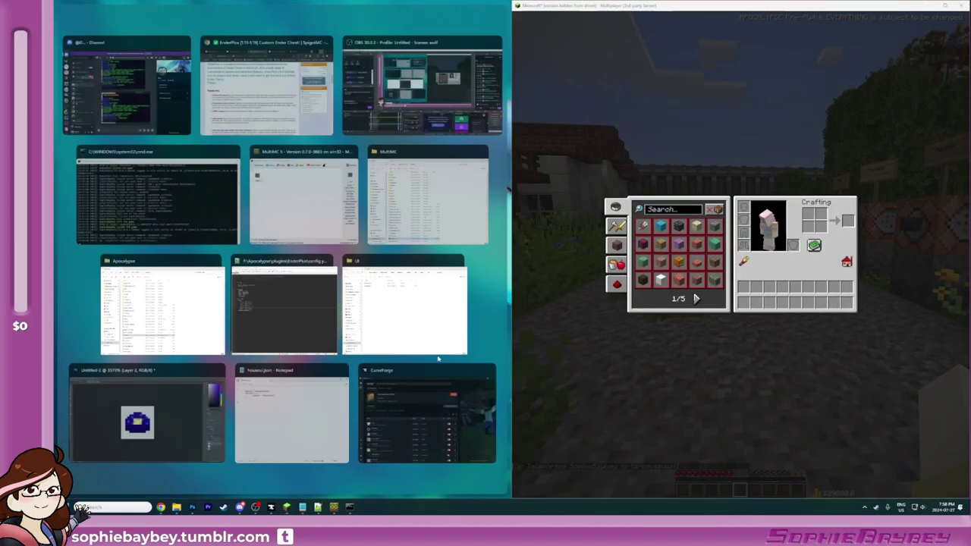
{"action": "left_click", "coordinate": [350, 391]}
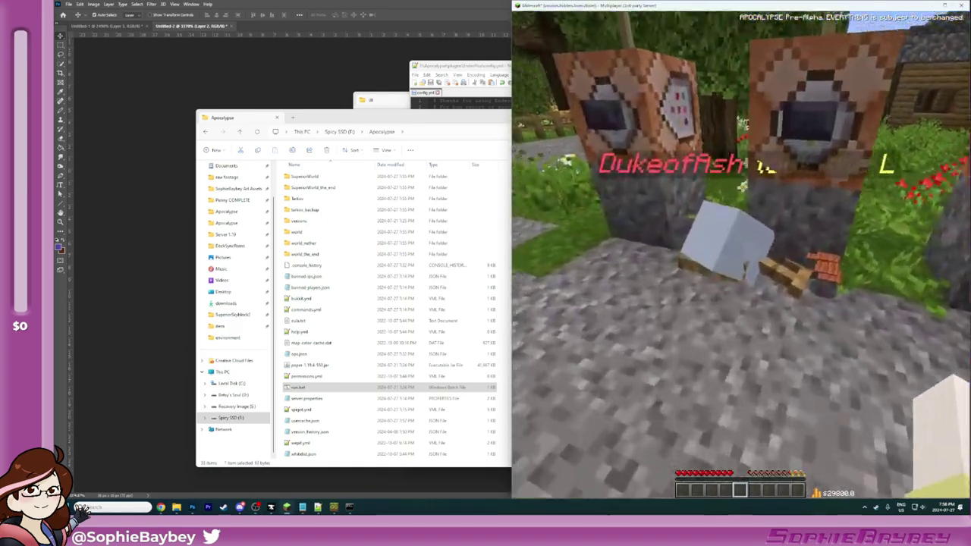
Step: Interact with the second player's remains beside the command blocks and collect the Acacia Pressure Plates
{"action": "right_click", "coordinate": [741, 255]}
{"action": "key", "text": "Escape"}
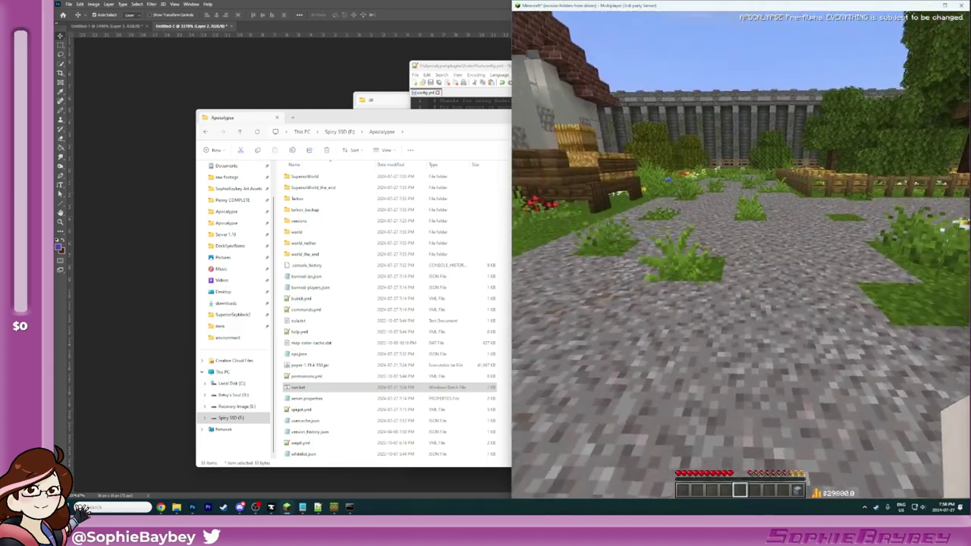
{"action": "key", "text": "w"}
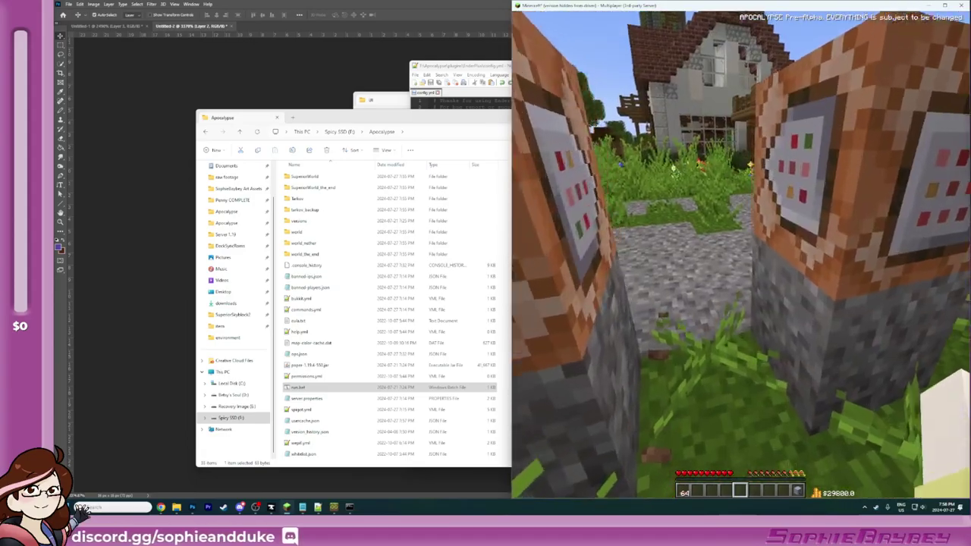
{"action": "key", "text": "w"}
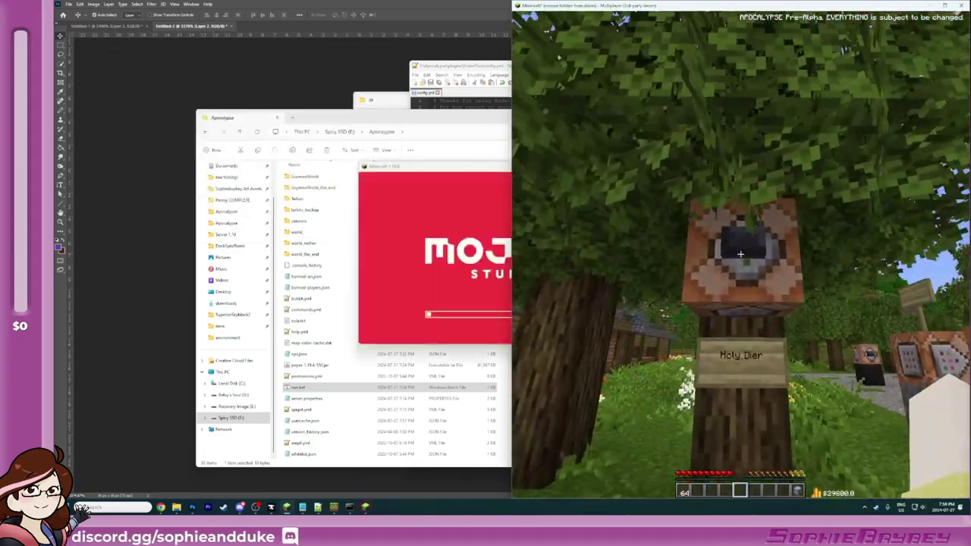
Step: Get a Holy Dier from its labelled command block, then drop an Acacia Pressure Plate on the path and pick it up
{"action": "right_click", "coordinate": [740, 254]}
{"action": "key", "text": "w"}
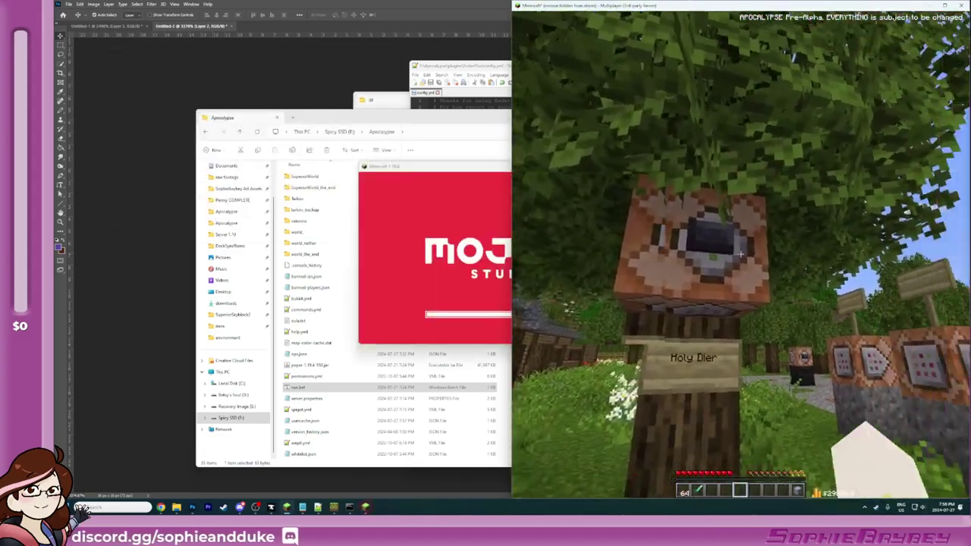
{"action": "scroll", "coordinate": [740, 254], "scroll_direction": "up", "scroll_amount": 4}
{"action": "key", "text": "q"}
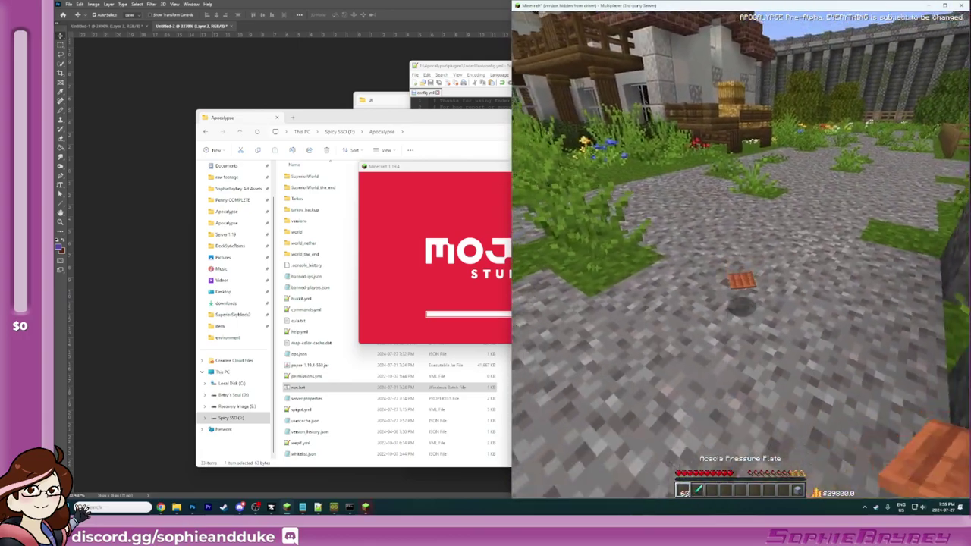
{"action": "key", "text": "w"}
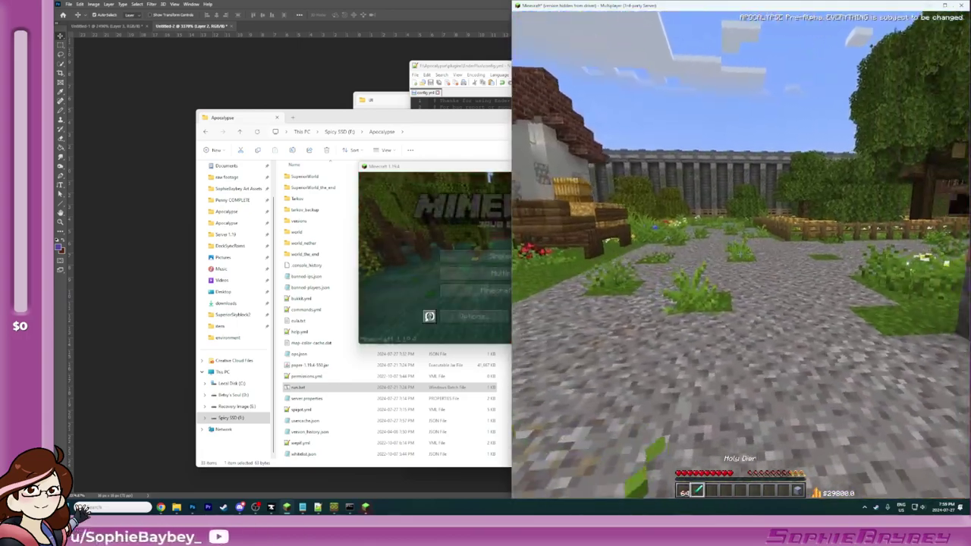
Step: Snap the second Minecraft client beside the main one and join the Minecraft Server entry with the second player
{"action": "key", "text": "e"}
{"action": "left_click_drag", "start_coordinate": [379, 160], "coordinate": [56, 135]}
{"action": "left_click", "coordinate": [282, 219]}
{"action": "left_click", "coordinate": [220, 246]}
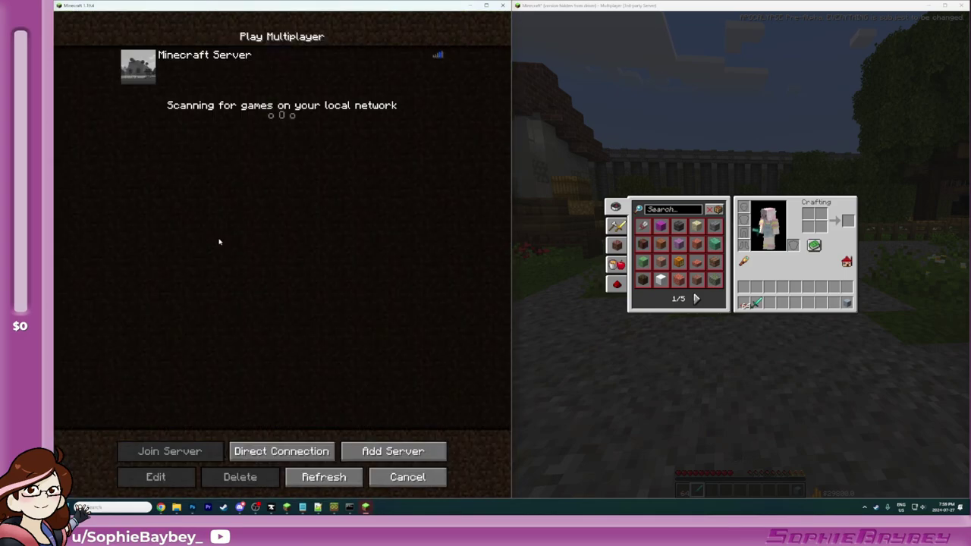
{"action": "left_click", "coordinate": [144, 67]}
{"action": "key", "text": "e"}
{"action": "scroll", "coordinate": [740, 255], "scroll_direction": "down", "scroll_amount": 1}
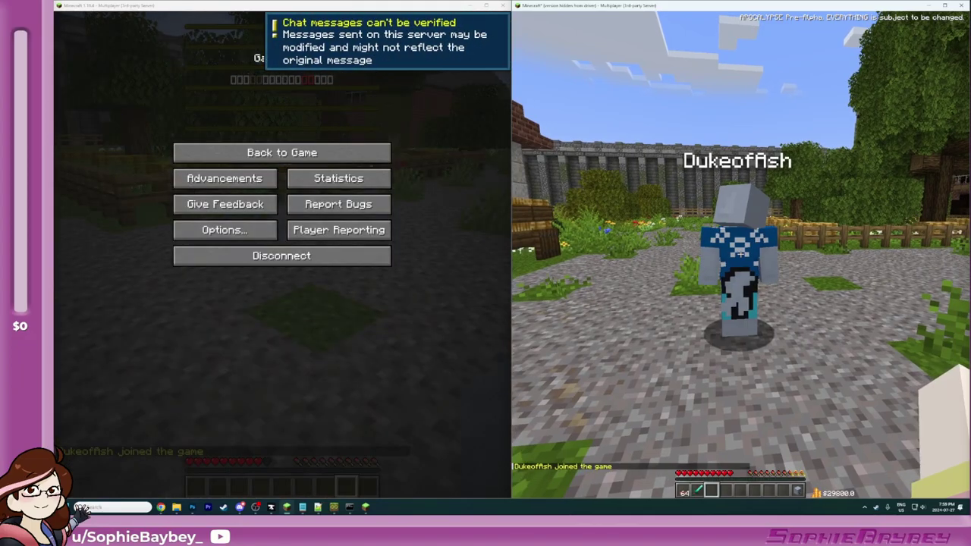
Step: Open the DeluxeCombat menu with /dc menu and review the Combat settings for Combatlog Punishment
{"action": "type", "text": "/dc menu"}
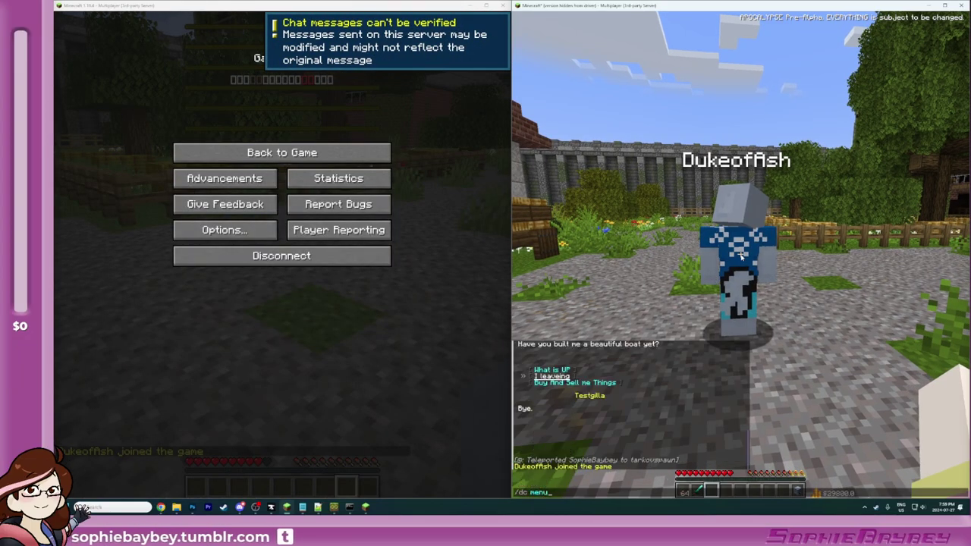
{"action": "key", "text": "Return"}
{"action": "left_click", "coordinate": [716, 220]}
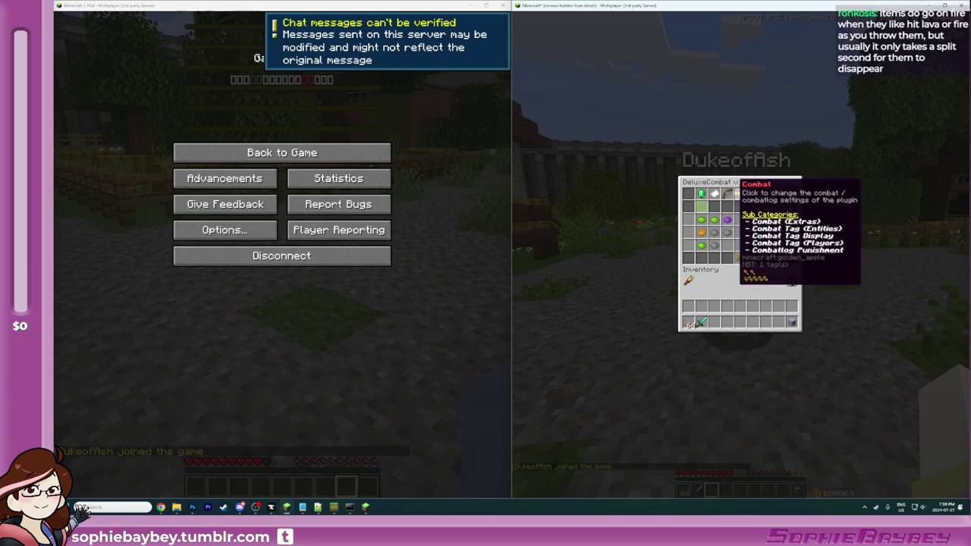
{"action": "left_click", "coordinate": [736, 194]}
{"action": "left_click", "coordinate": [727, 195]}
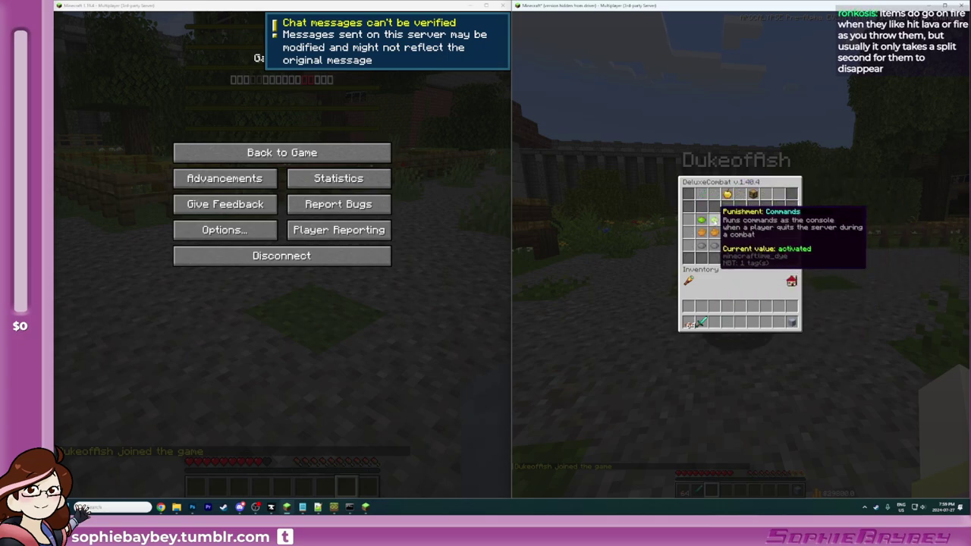
{"action": "left_click", "coordinate": [701, 233]}
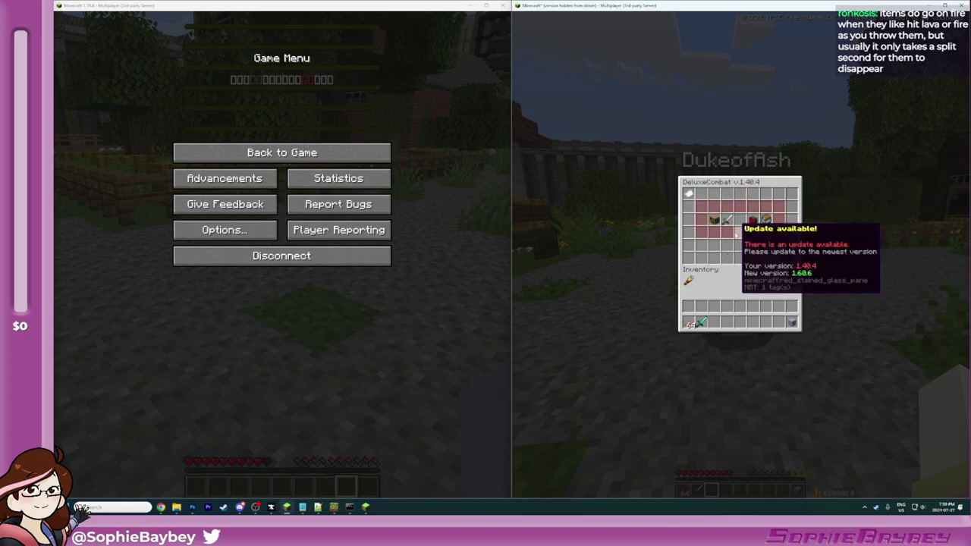
{"action": "key", "text": "Escape"}
Step: Hit the second player to start combat, then disconnect that player while still in combat
{"action": "key", "text": "w"}
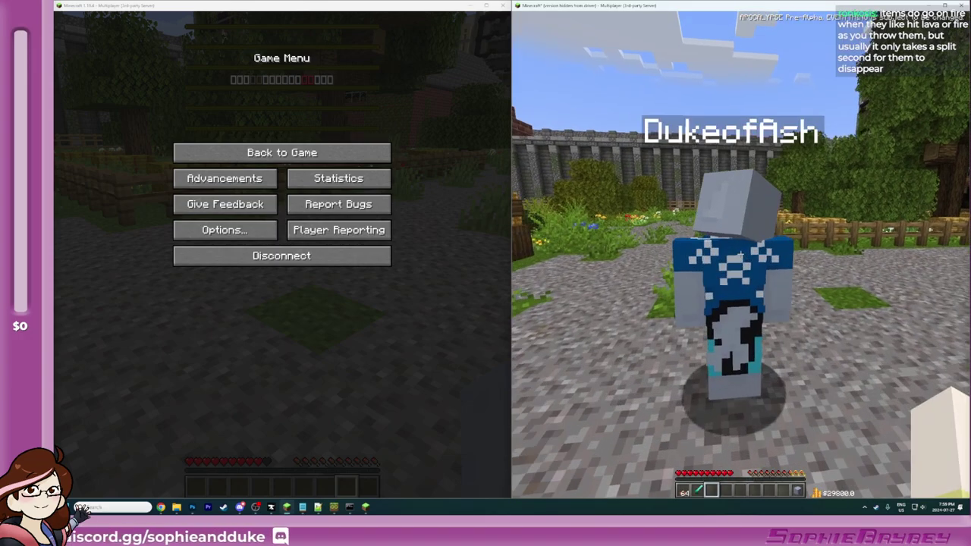
{"action": "left_click", "coordinate": [741, 255]}
{"action": "key", "text": "e"}
{"action": "left_click", "coordinate": [346, 260]}
{"action": "key", "text": "e"}
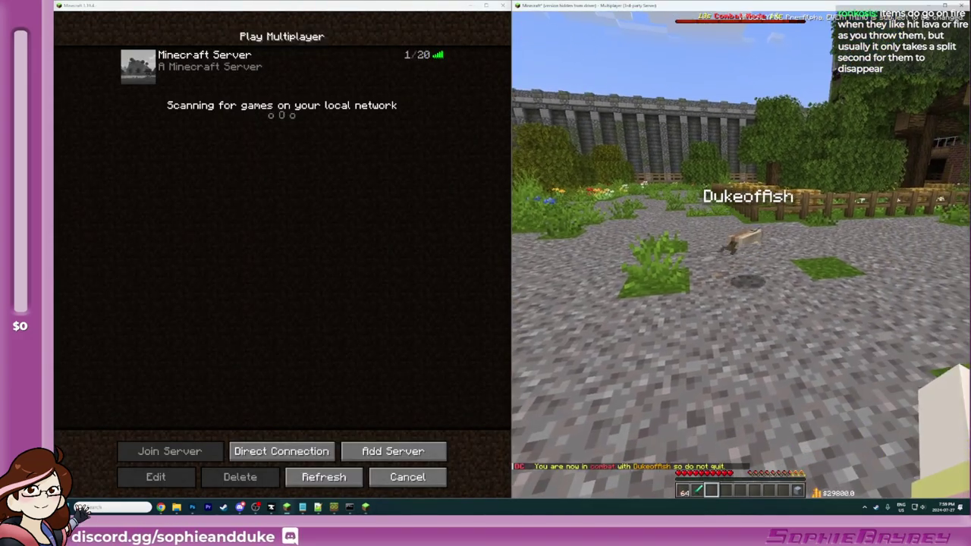
Step: Give the main player an IronAxe with the /mm i give command and attack the second player's combat-log stand-in
{"action": "type", "text": "t/mn i give s"}
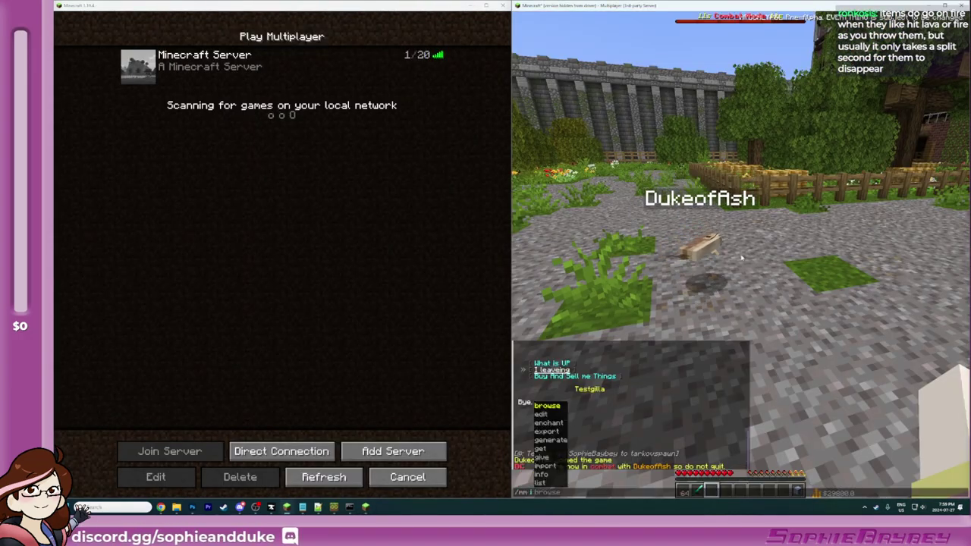
{"action": "key", "text": "BackSpace"}
{"action": "key", "text": "BackSpace"}
{"action": "key", "text": "BackSpace"}
{"action": "type", "text": "DaggerIron"}
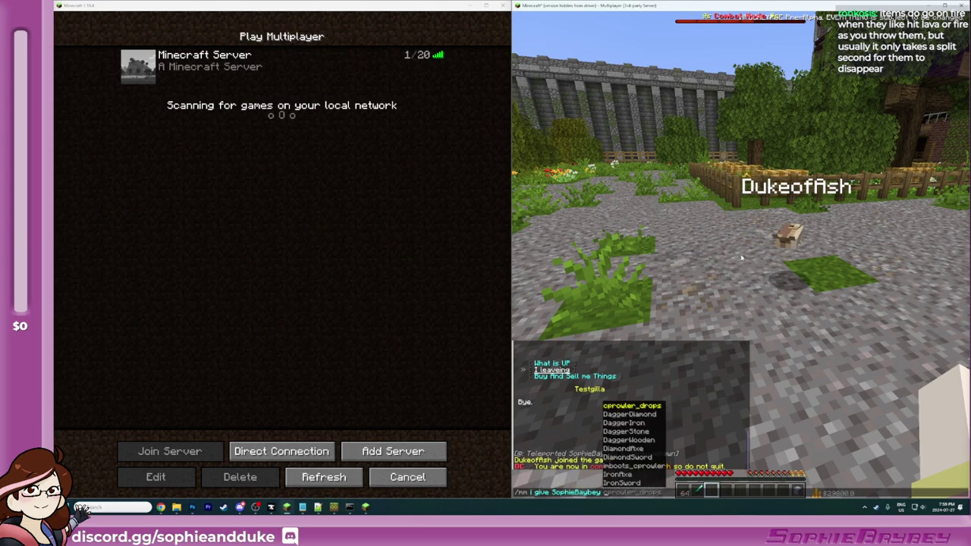
{"action": "key", "text": "Return"}
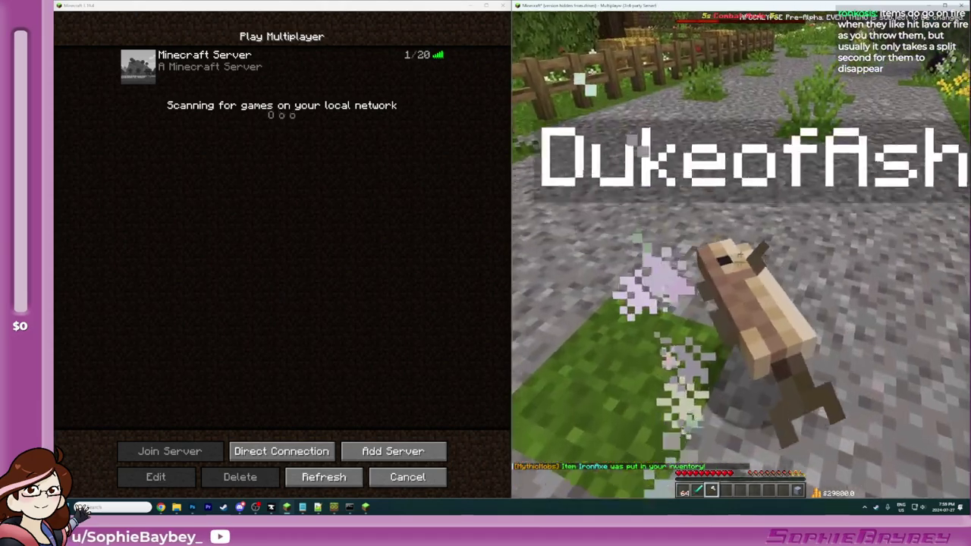
{"action": "left_click", "coordinate": [741, 254]}
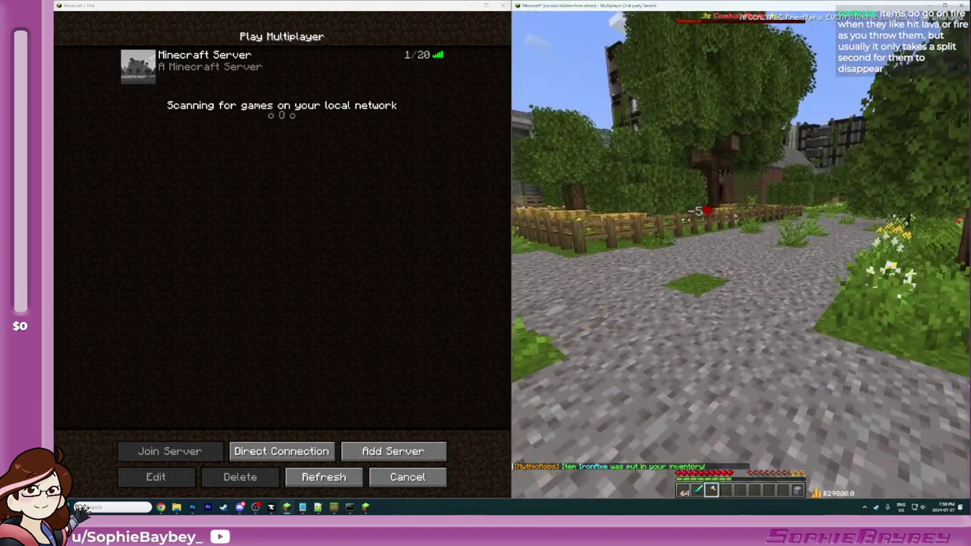
Step: Rejoin the server with the second player to check the outcome of the combat log
{"action": "key", "text": "e"}
{"action": "left_click", "coordinate": [140, 67]}
{"action": "key", "text": "e"}
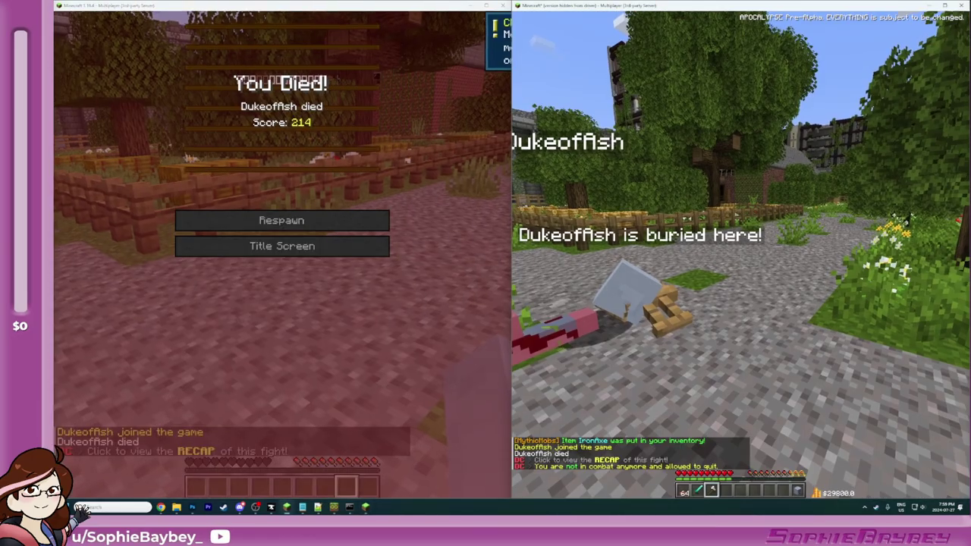
{"action": "key", "text": "w"}
{"action": "scroll", "coordinate": [741, 255], "scroll_direction": "up", "scroll_amount": 3}
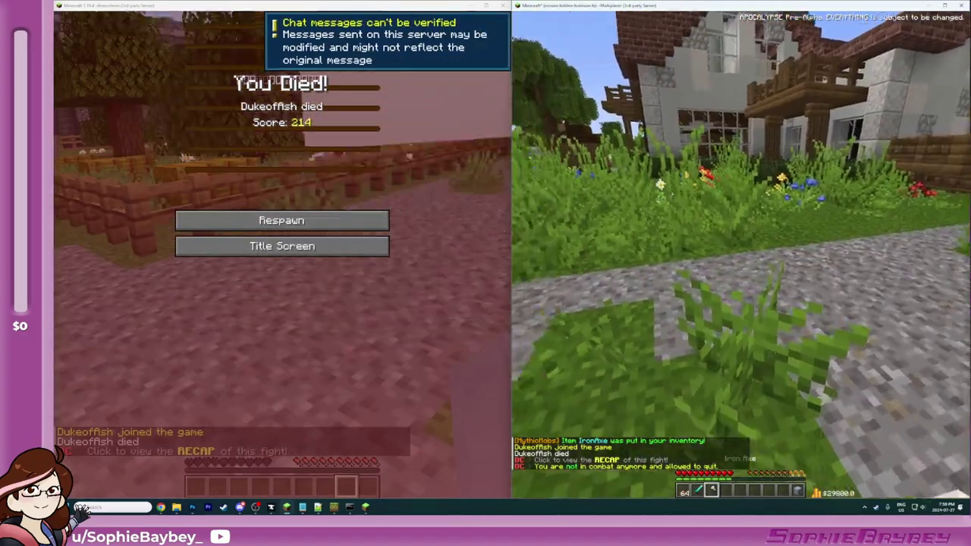
{"action": "key", "text": "slash"}
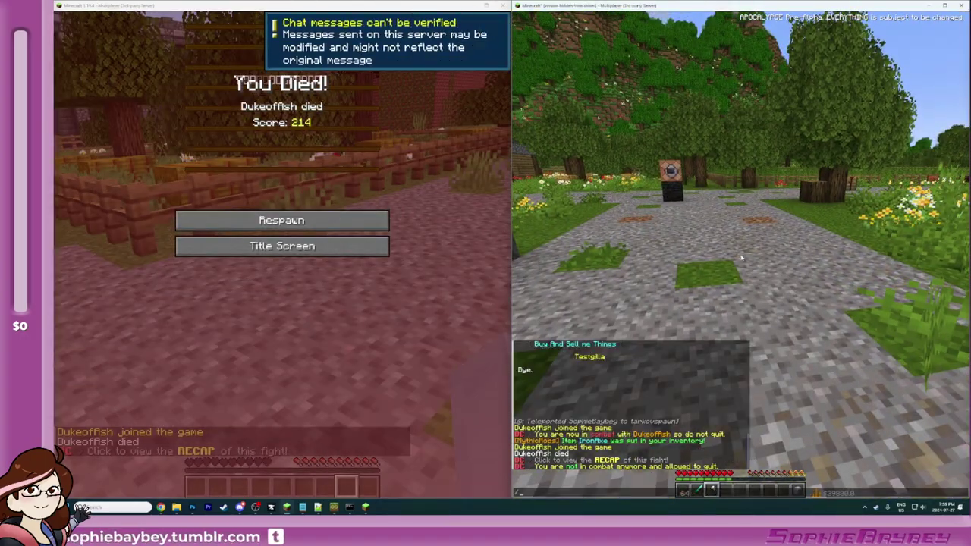
{"action": "type", "text": "spawn comob cod"}
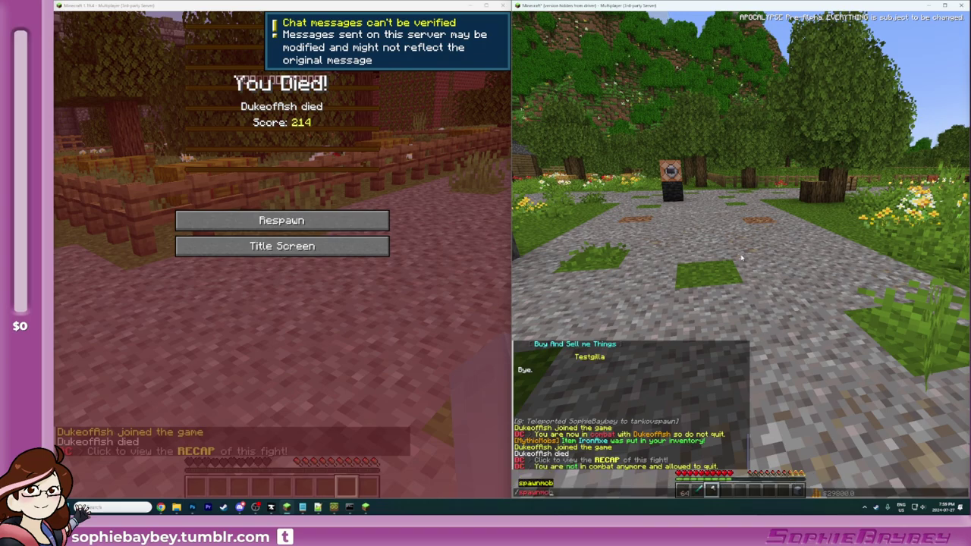
{"action": "key", "text": "BackSpace"}
{"action": "key", "text": "BackSpace"}
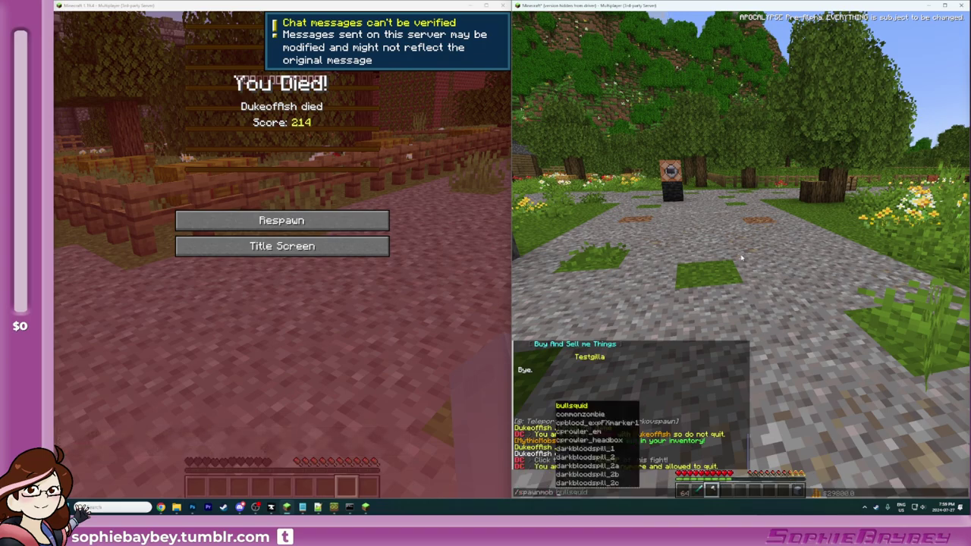
{"action": "key", "text": "Down"}
{"action": "key", "text": "Down"}
{"action": "key", "text": "Down"}
{"action": "key", "text": "Down"}
{"action": "key", "text": "Down"}
{"action": "key", "text": "Down"}
{"action": "key", "text": "Down"}
{"action": "key", "text": "Down"}
{"action": "key", "text": "Down"}
{"action": "key", "text": "Down"}
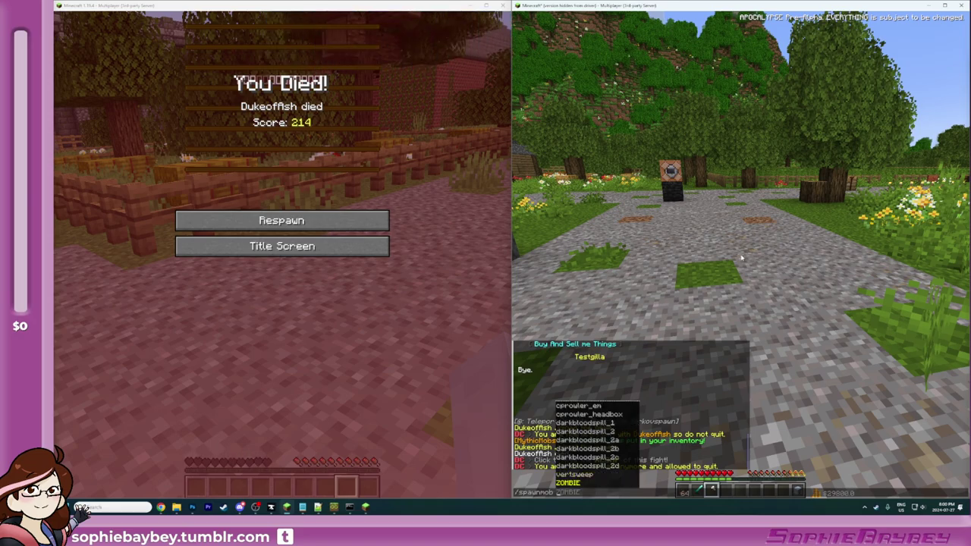
{"action": "type", "text": "s"}
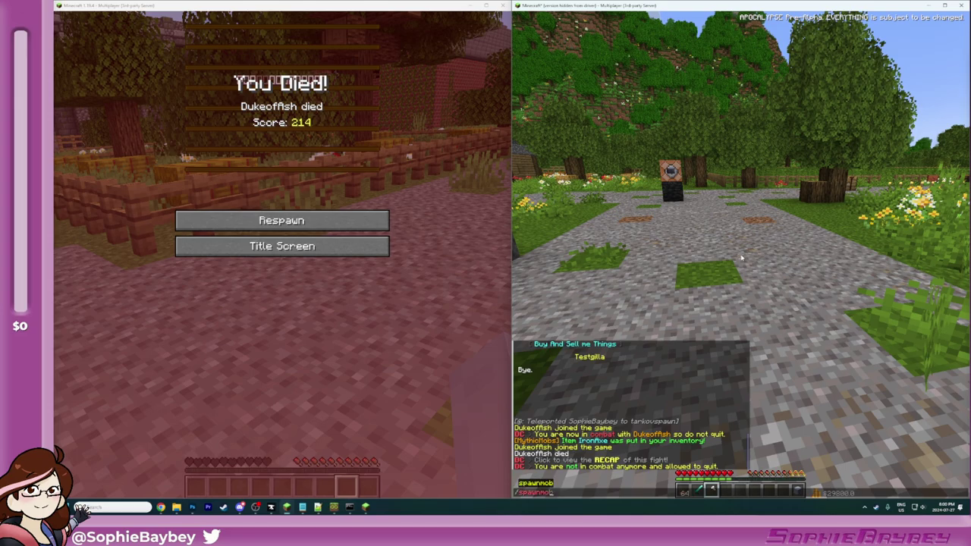
{"action": "type", "text": "spawn"}
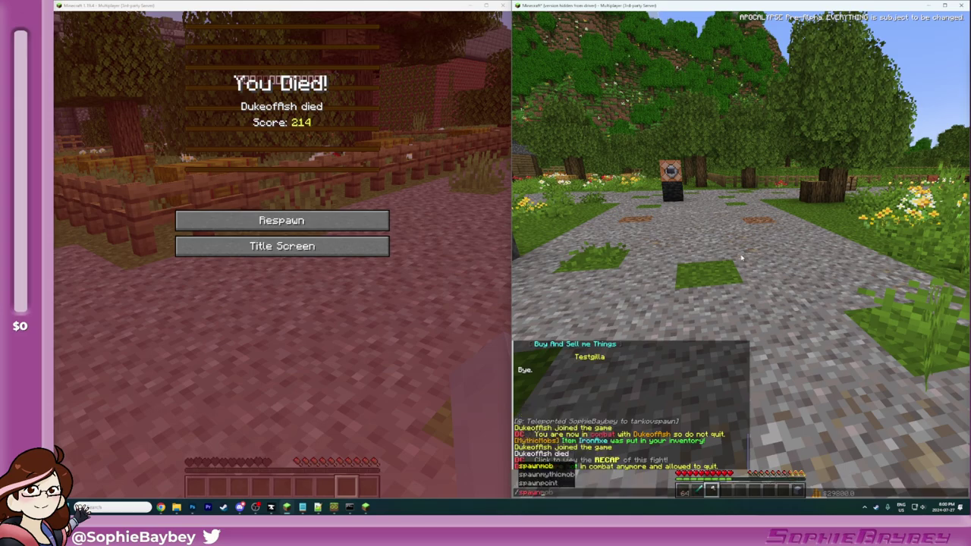
{"action": "type", "text": "mys"}
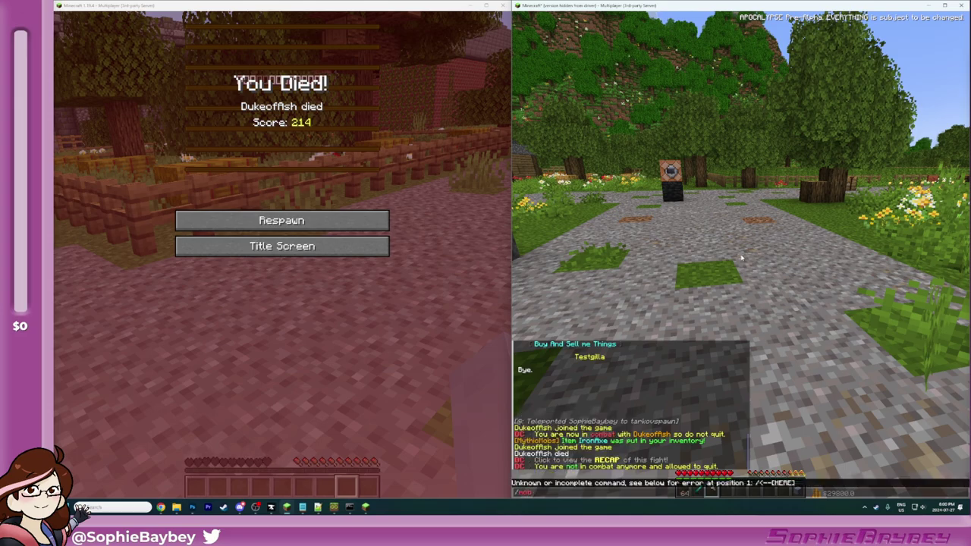
{"action": "key", "text": "BackSpace"}
{"action": "key", "text": "BackSpace"}
{"action": "key", "text": "BackSpace"}
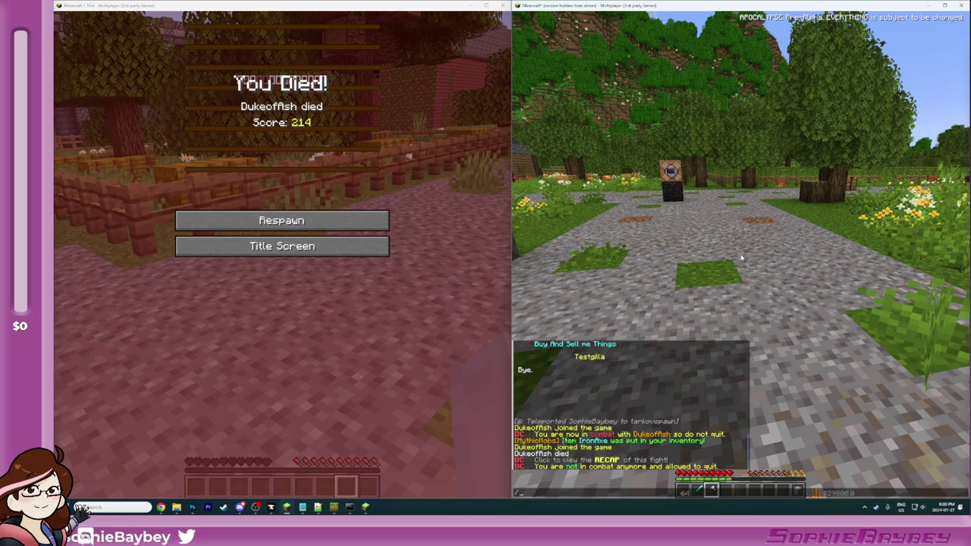
Step: Summon a cod with /summon cod and attack it with the Iron Axe to test combat tagging
{"action": "type", "text": "summon cod"}
{"action": "key", "text": "Return"}
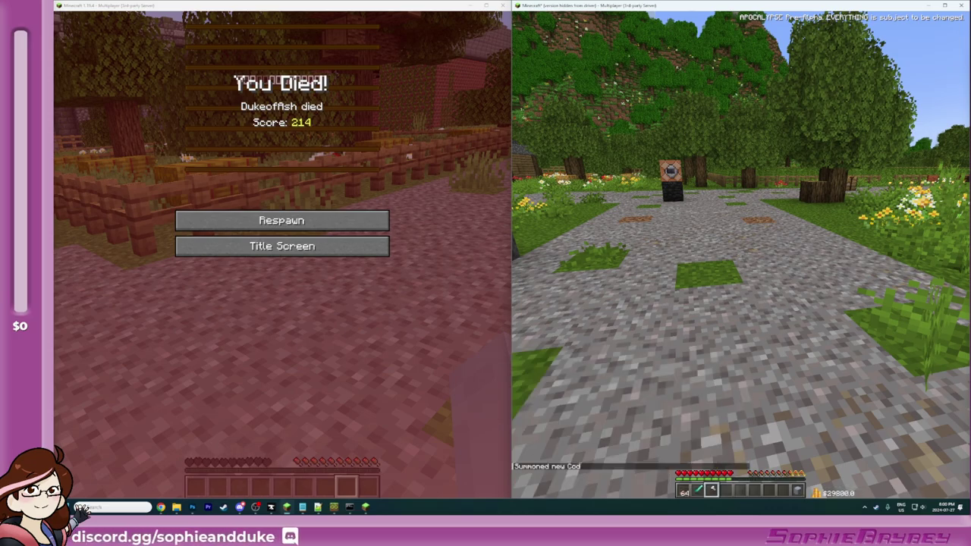
{"action": "key", "text": "s"}
{"action": "key", "text": "w"}
{"action": "left_click", "coordinate": [740, 254]}
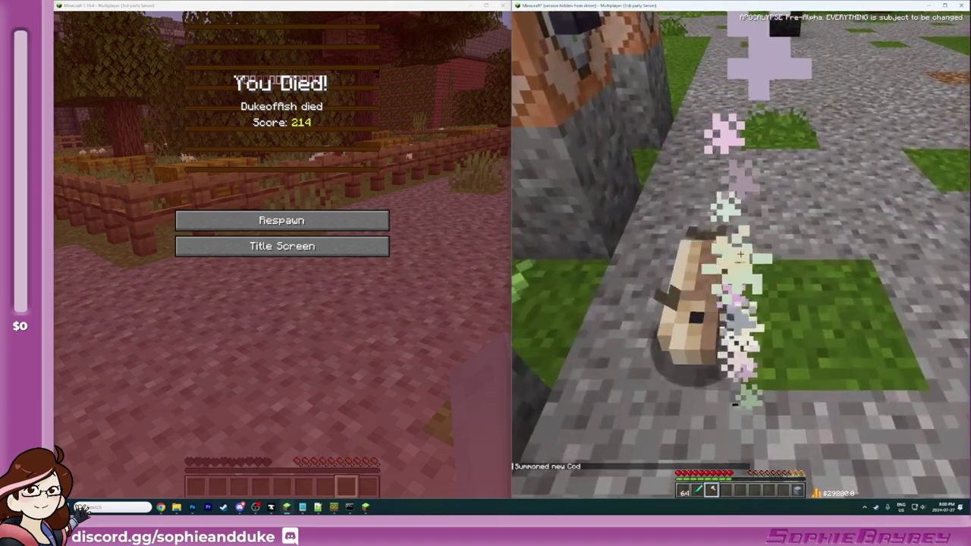
{"action": "left_click", "coordinate": [740, 255]}
{"action": "left_click", "coordinate": [741, 254]}
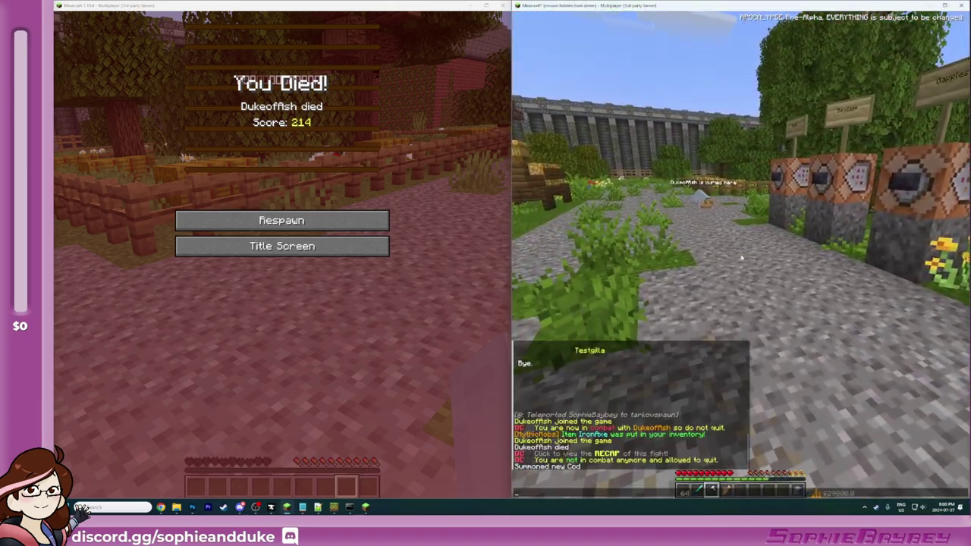
{"action": "key", "text": "s"}
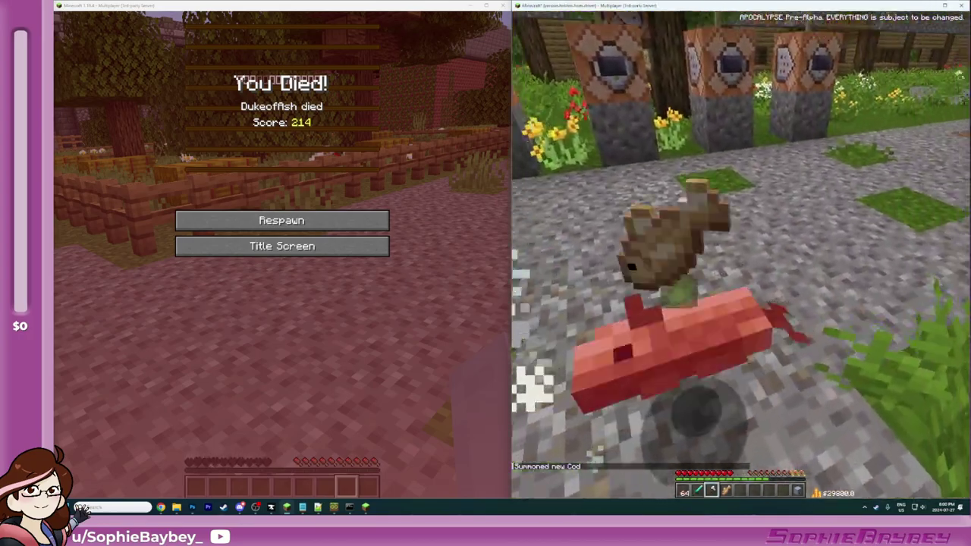
Step: Summon a vanilla zombie with the /summon command and fight it to test mob combat
{"action": "type", "text": "/summon zo"}
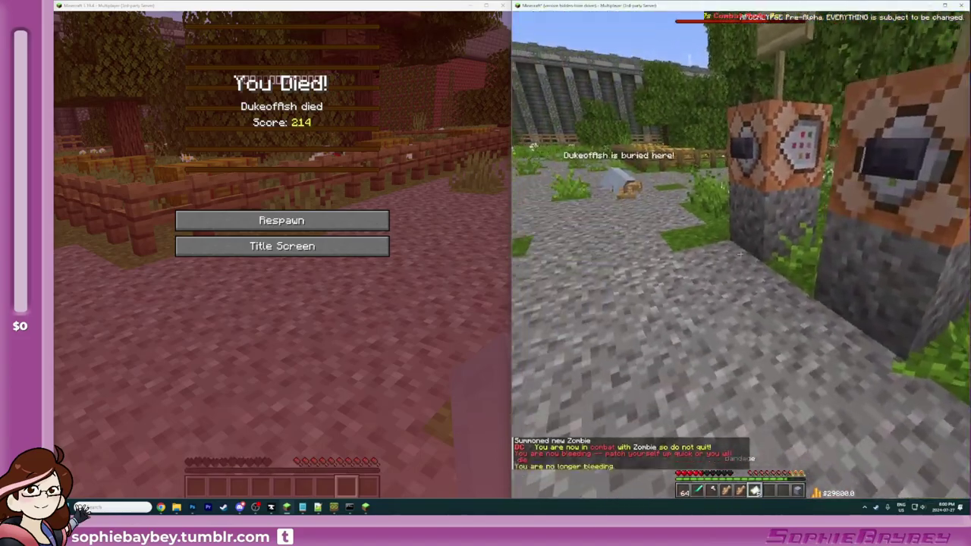
{"action": "key", "text": "w"}
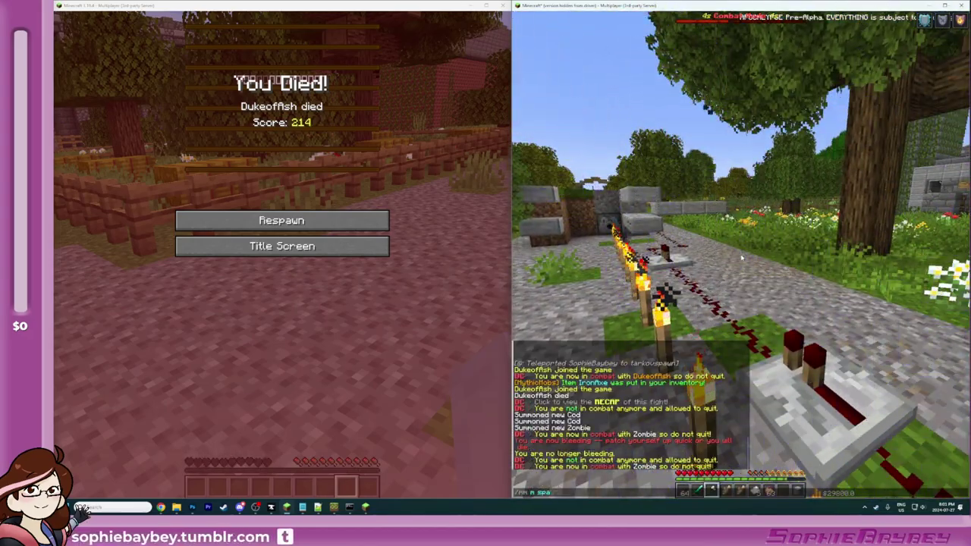
Step: Spawn a commonzombie with the /mm m spawn command and attack it with the Iron Axe
{"action": "type", "text": "pawn co"}
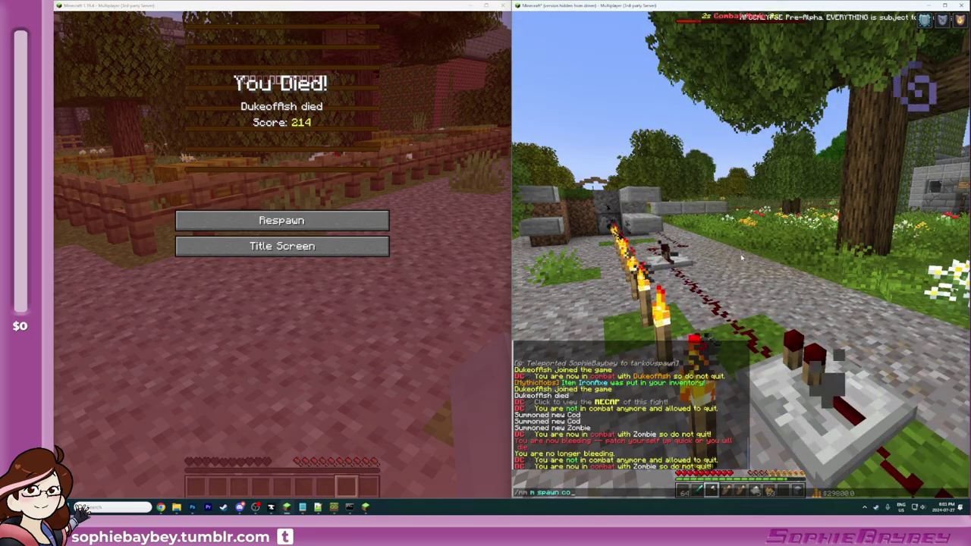
{"action": "key", "text": "Return"}
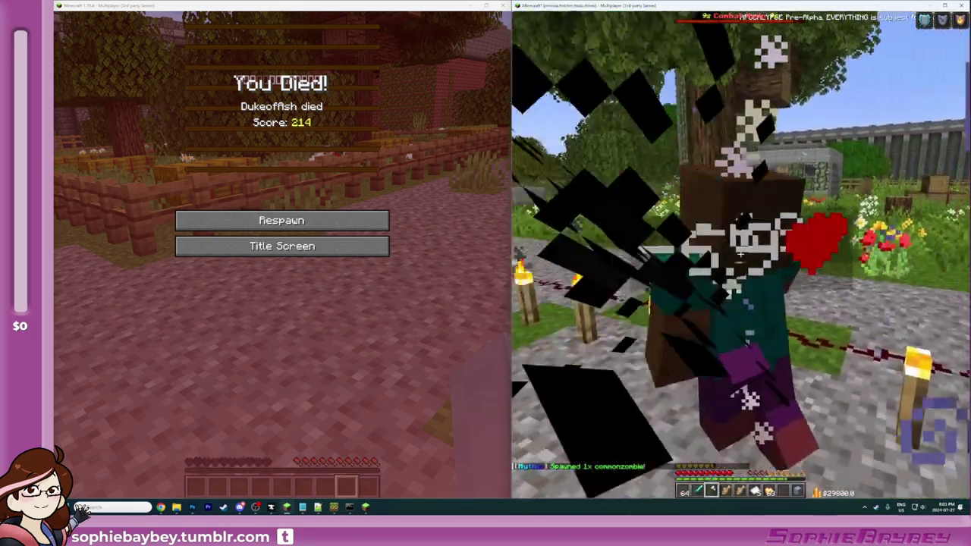
{"action": "left_click", "coordinate": [740, 254]}
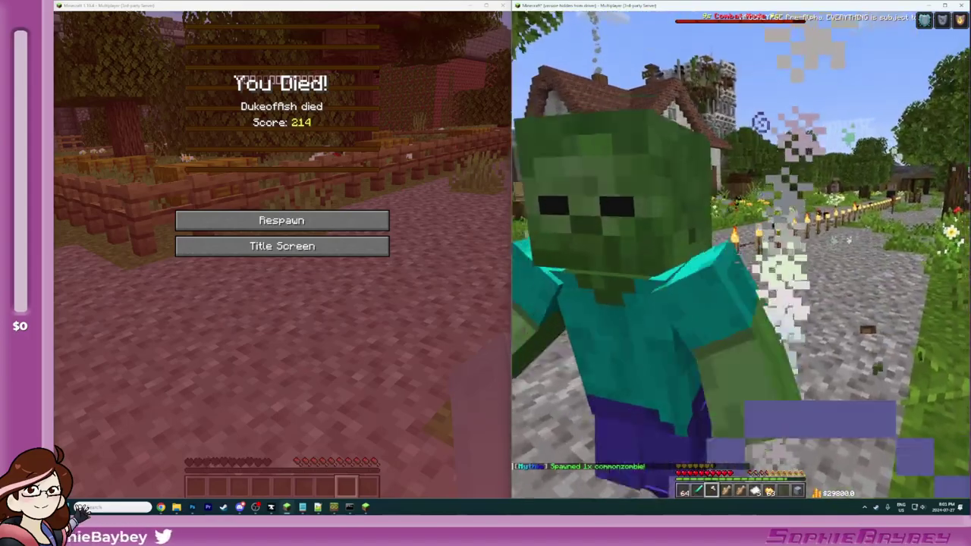
{"action": "left_click", "coordinate": [740, 255]}
{"action": "left_click", "coordinate": [740, 255]}
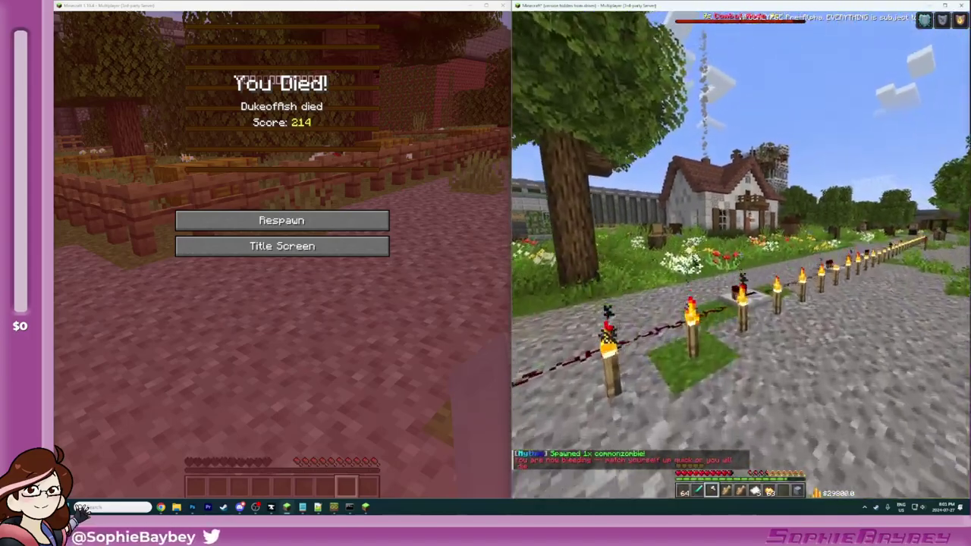
Step: Repeat the spawn command for a second commonzombie and fight it with the Iron Axe
{"action": "key", "text": "t"}
{"action": "key", "text": "Up"}
{"action": "key", "text": "Return"}
{"action": "left_click", "coordinate": [741, 255]}
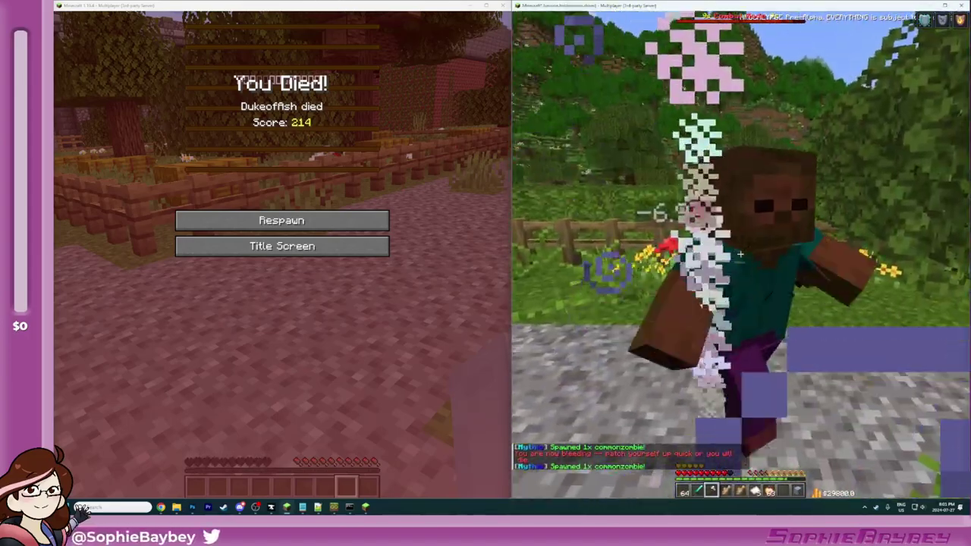
{"action": "left_click", "coordinate": [741, 254]}
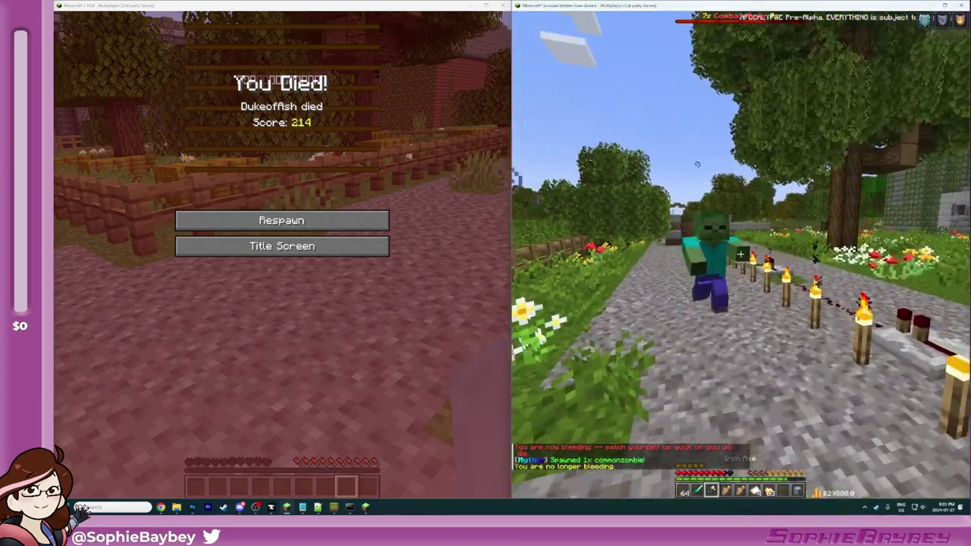
{"action": "left_click", "coordinate": [741, 255]}
{"action": "left_click", "coordinate": [740, 255]}
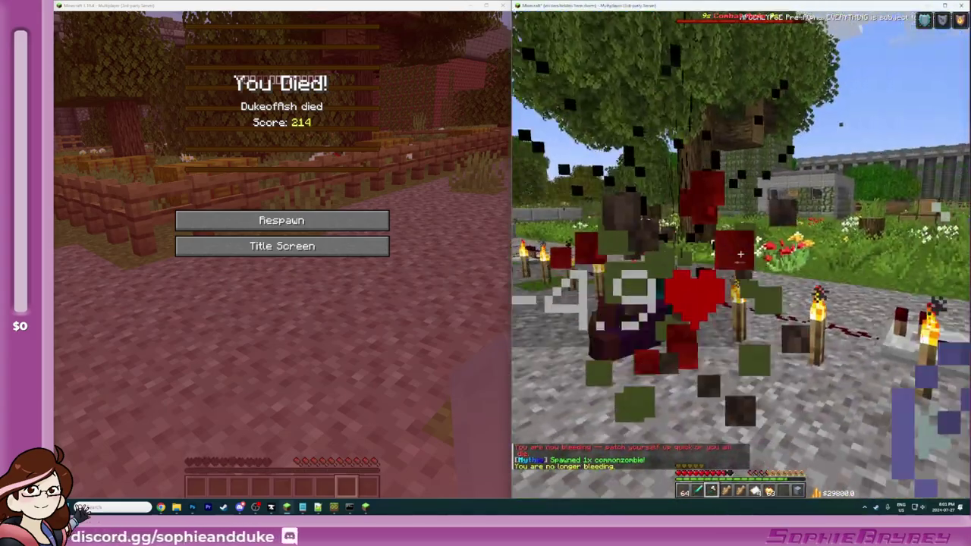
Step: Spawn a third commonzombie with the same command and kill it with the Iron Axe
{"action": "key", "text": "t"}
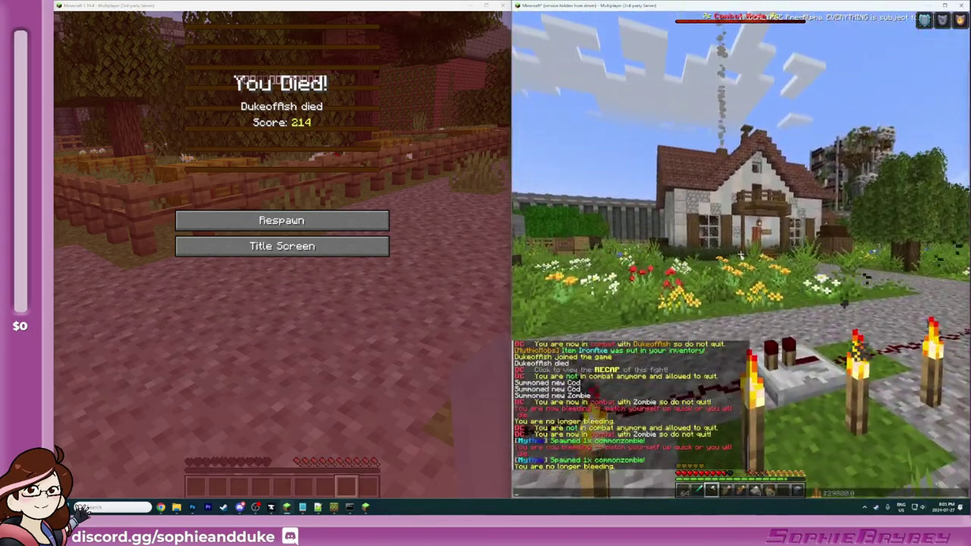
{"action": "key", "text": "Up"}
{"action": "key", "text": "Return"}
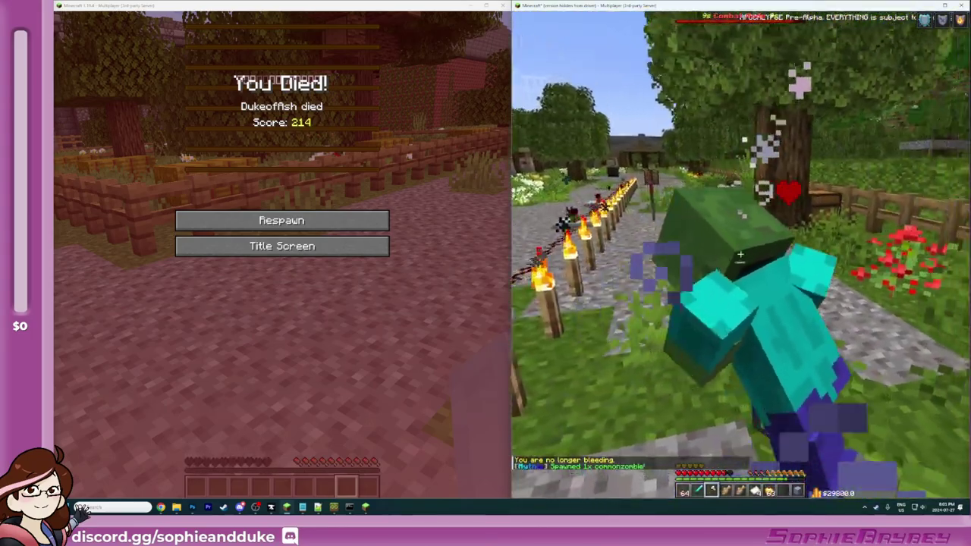
{"action": "left_click", "coordinate": [740, 255]}
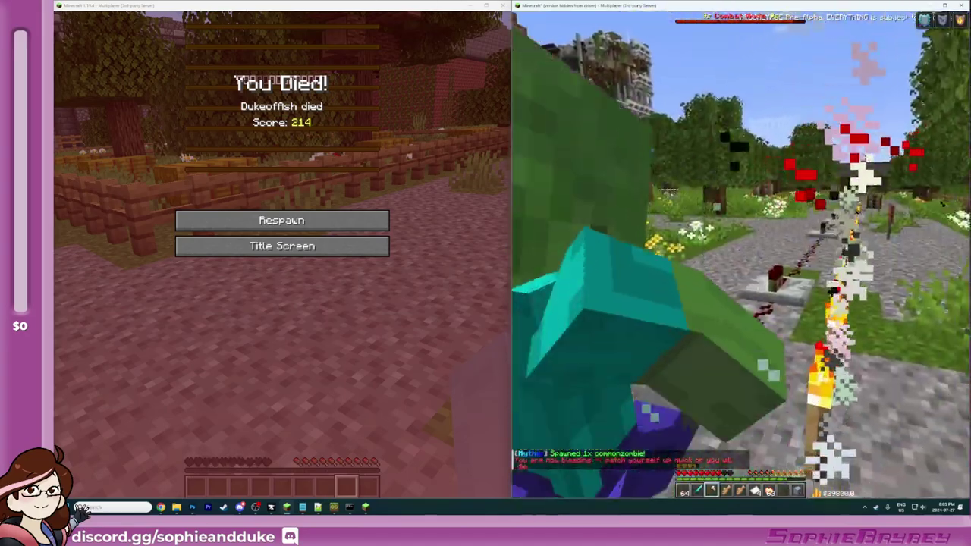
{"action": "left_click", "coordinate": [740, 255]}
{"action": "left_click", "coordinate": [741, 254]}
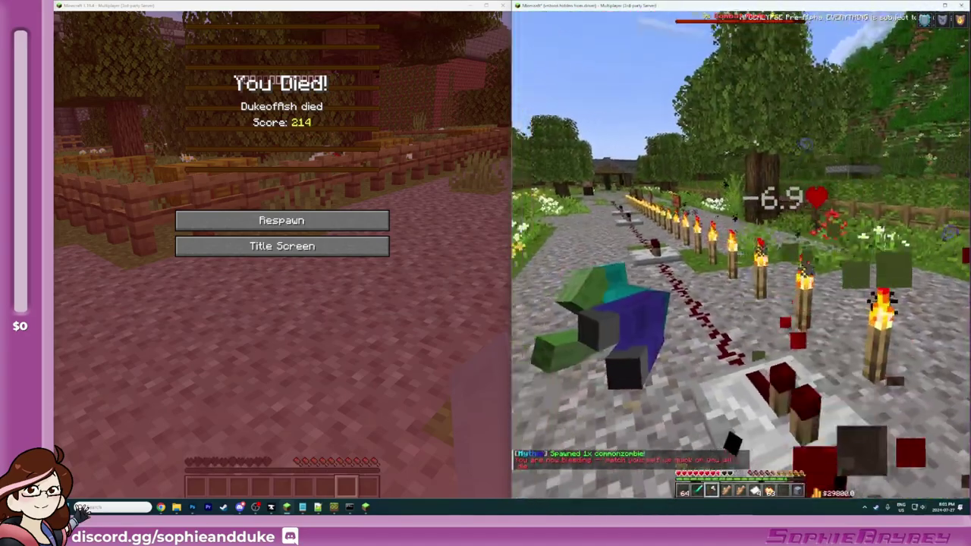
Step: Heal the main player with the bandage and the consumable beside it, and re-equip the Iron Axe
{"action": "key", "text": "6"}
{"action": "right_click", "coordinate": [741, 254]}
{"action": "key", "text": "7"}
{"action": "right_click", "coordinate": [741, 255]}
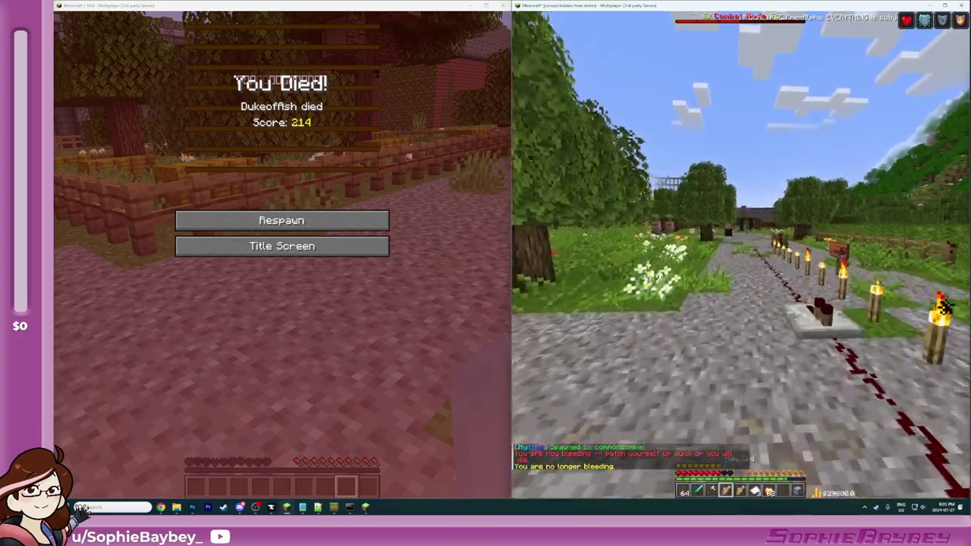
{"action": "key", "text": "3"}
{"action": "key", "text": "w"}
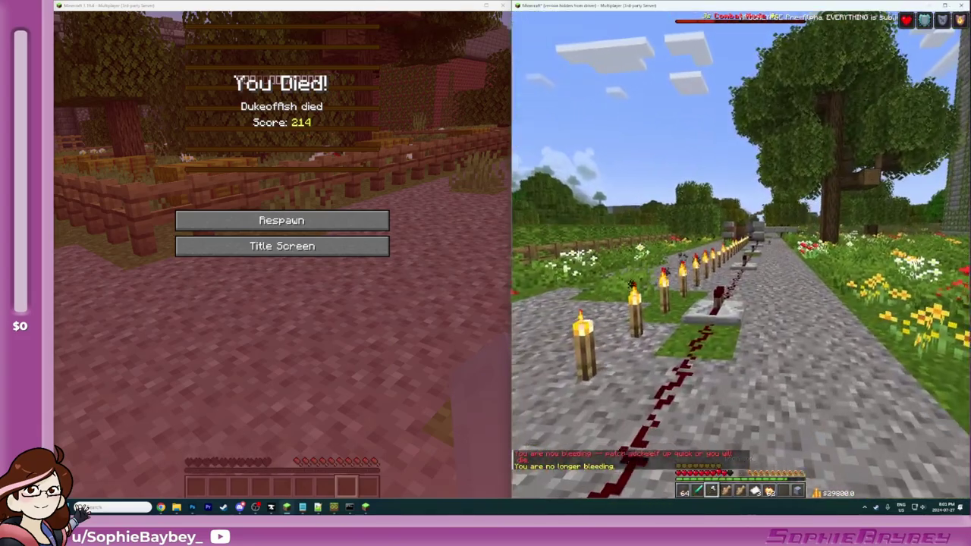
Step: Summon a skeleton with the /summon command and kill it with the Iron Axe
{"action": "key", "text": "slash"}
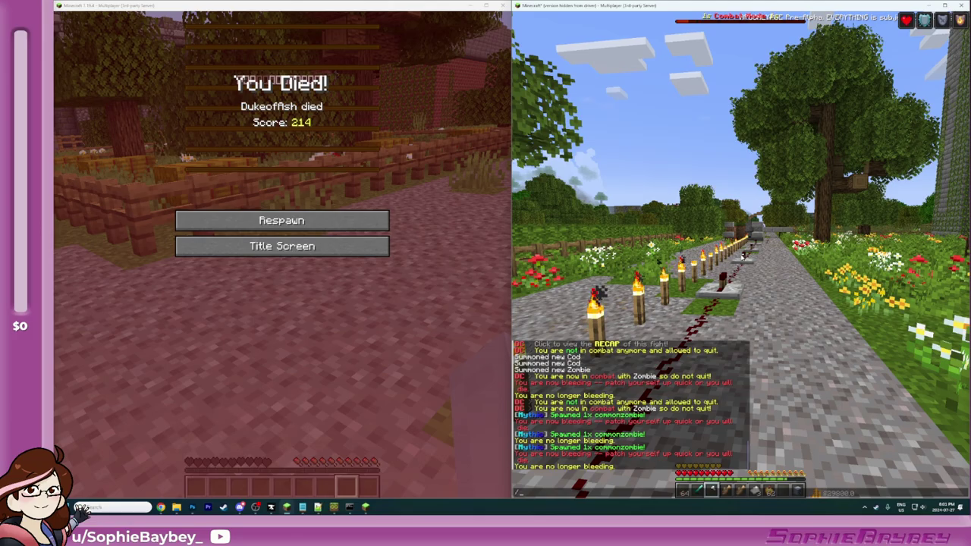
{"action": "type", "text": "summon skl"}
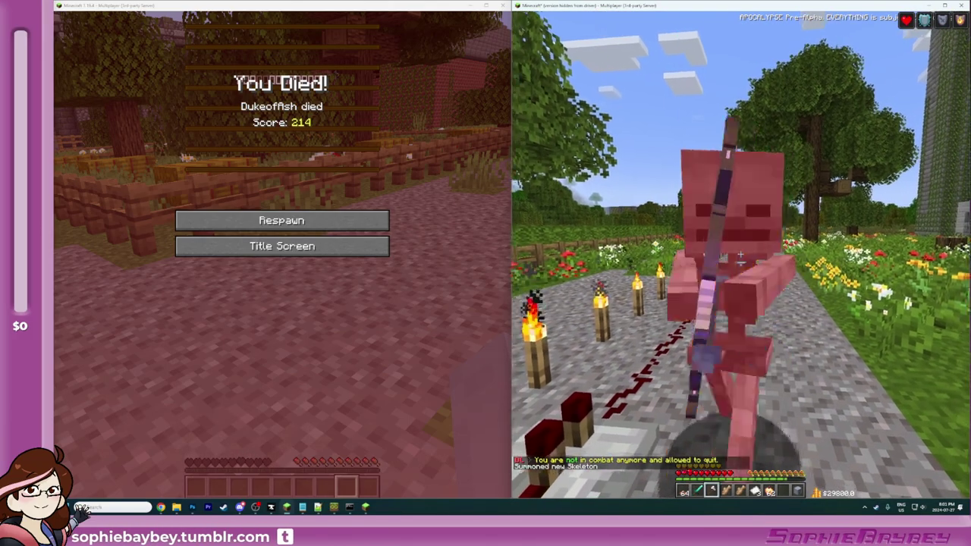
{"action": "type", "text": "w"}
{"action": "left_click", "coordinate": [740, 258]}
{"action": "left_click", "coordinate": [740, 259]}
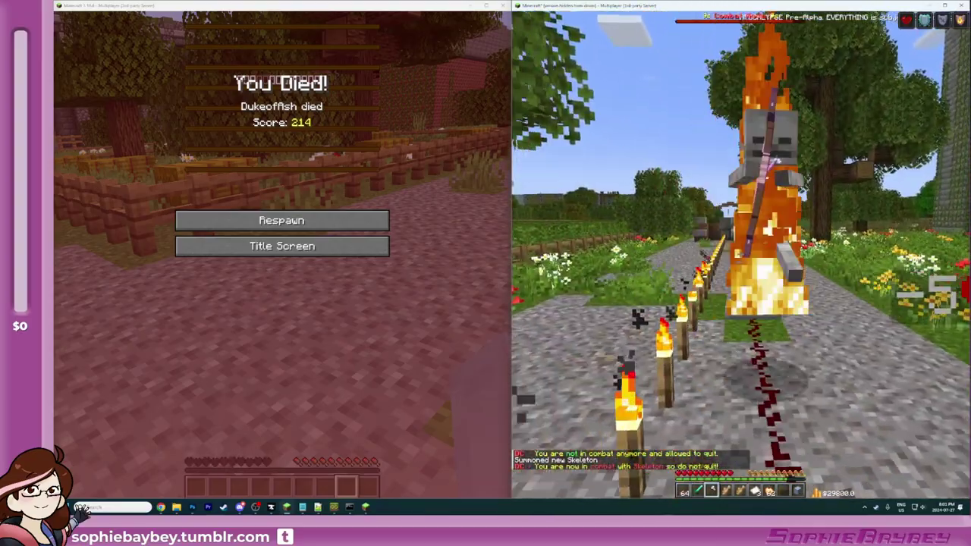
{"action": "key", "text": "w"}
{"action": "left_click", "coordinate": [741, 255]}
{"action": "left_click", "coordinate": [740, 254]}
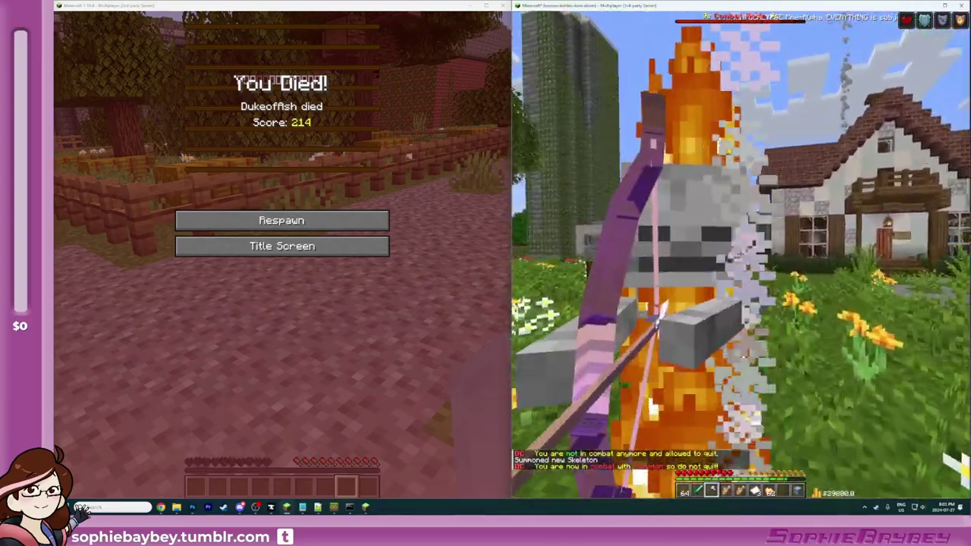
{"action": "left_click", "coordinate": [740, 254]}
{"action": "key", "text": "w"}
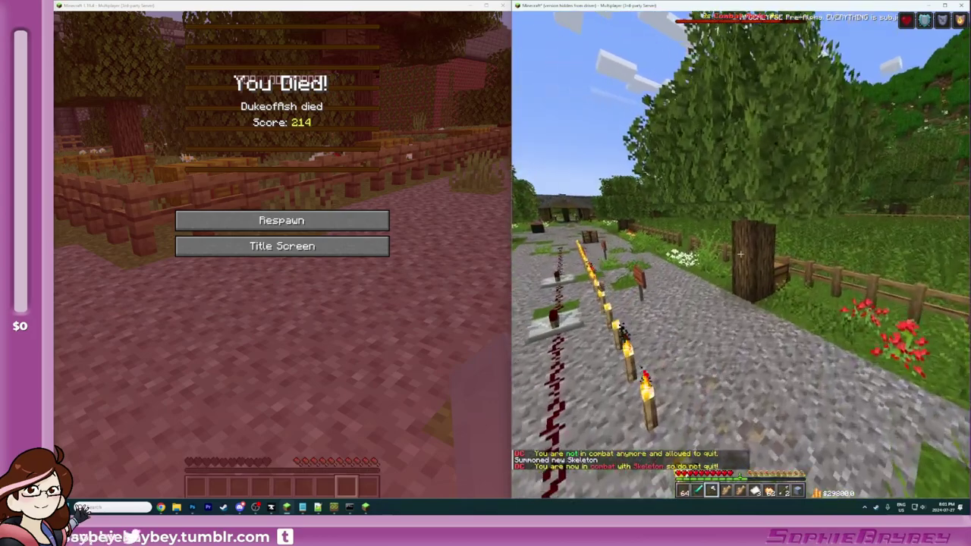
Step: Give the main player a StoneSword with the /mm i give command
{"action": "key", "text": "e"}
{"action": "key", "text": "e"}
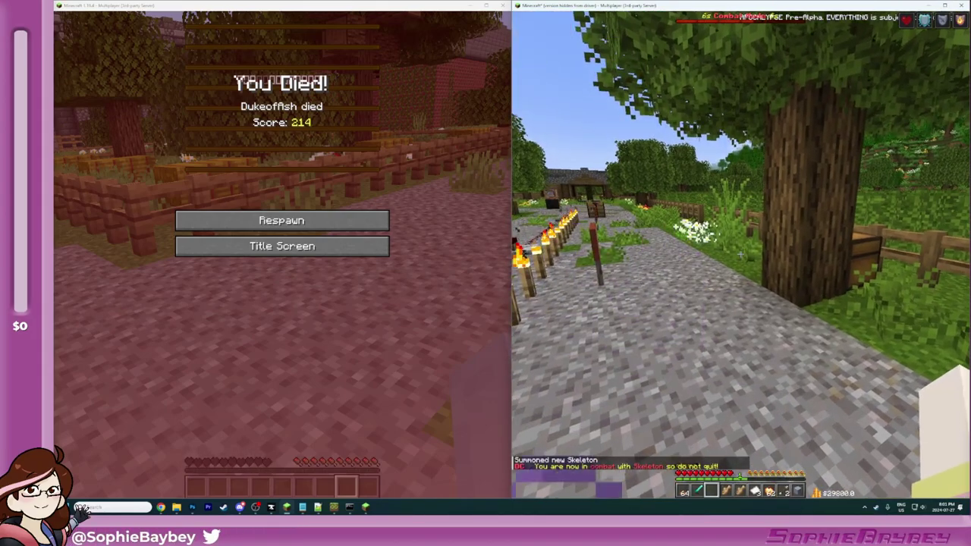
{"action": "key", "text": "slash"}
{"action": "type", "text": "summon zombie"}
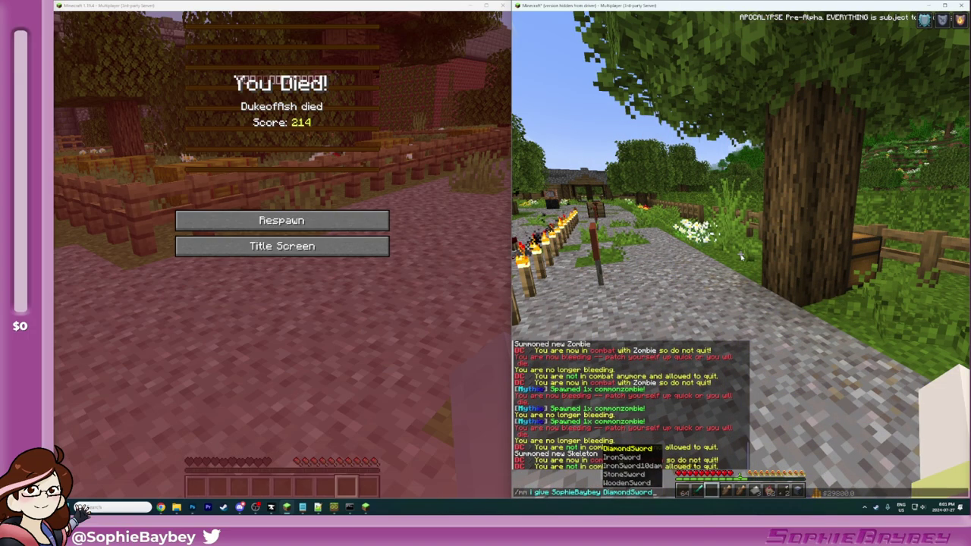
{"action": "key", "text": "Return"}
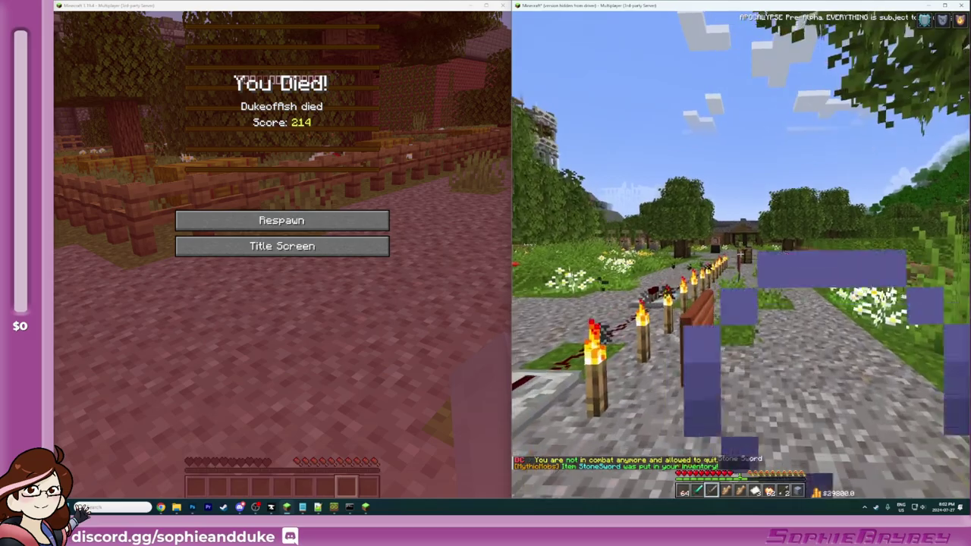
Step: Set the world time to night (13000) with the /time command
{"action": "key", "text": "slash"}
{"action": "key", "text": "Up"}
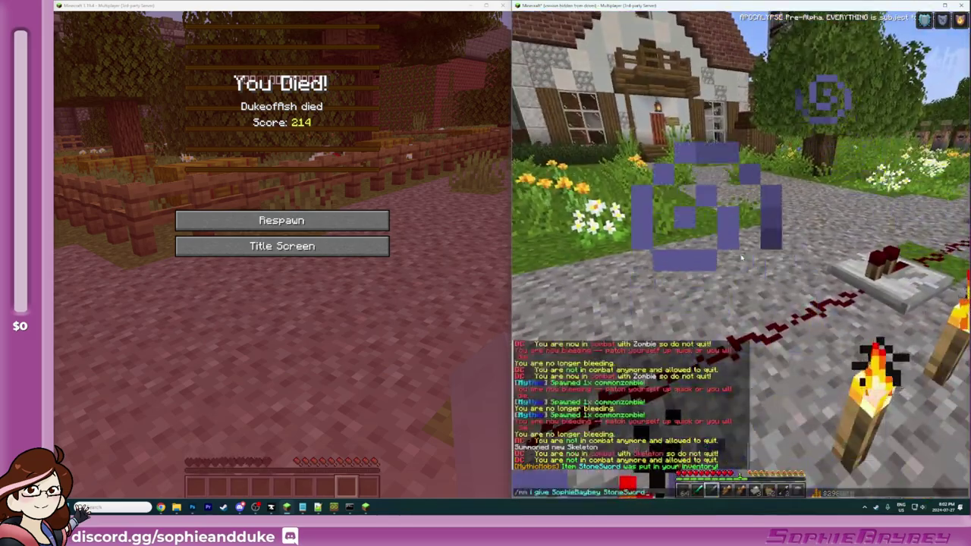
{"action": "key", "text": "Escape"}
{"action": "key", "text": "slash"}
{"action": "type", "text": "tim"}
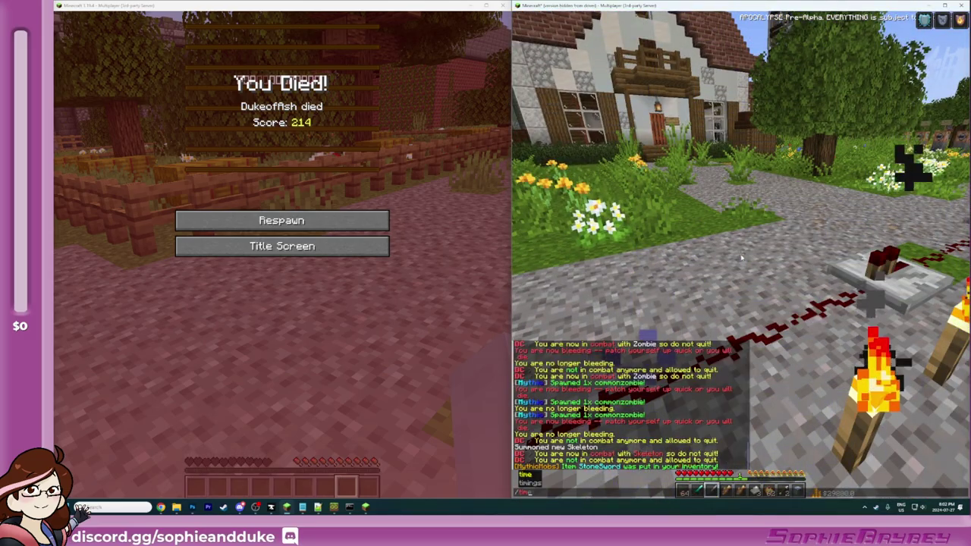
{"action": "key", "text": "Return"}
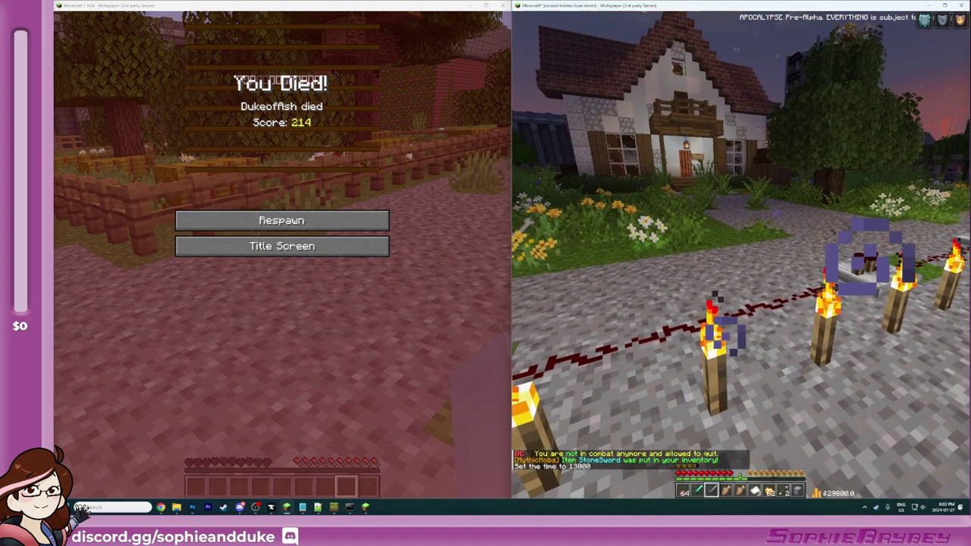
Step: Summon another skeleton by repeating the summon command and kill it with the Stone Sword
{"action": "key", "text": "t"}
{"action": "key", "text": "Up"}
{"action": "key", "text": "Up"}
{"action": "key", "text": "Return"}
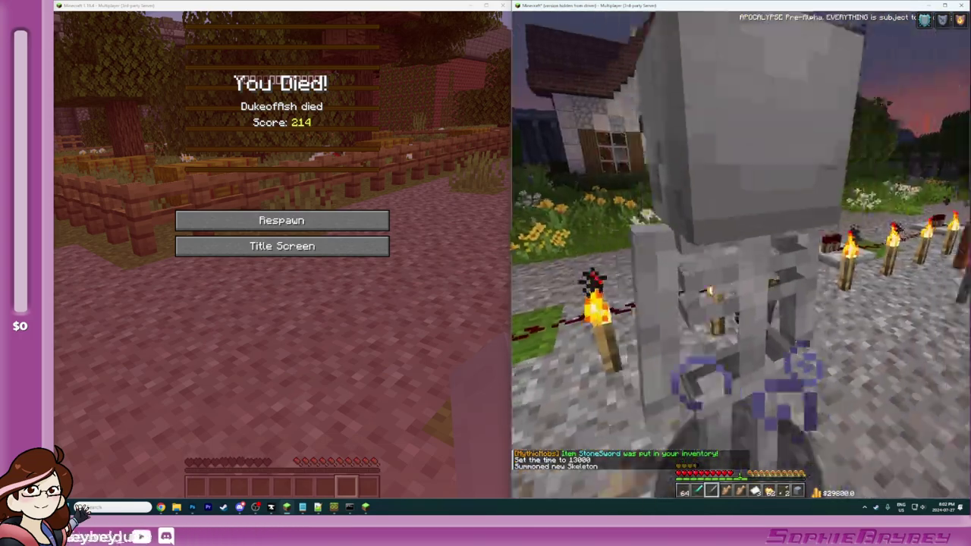
{"action": "left_click", "coordinate": [740, 255]}
{"action": "left_click", "coordinate": [741, 256]}
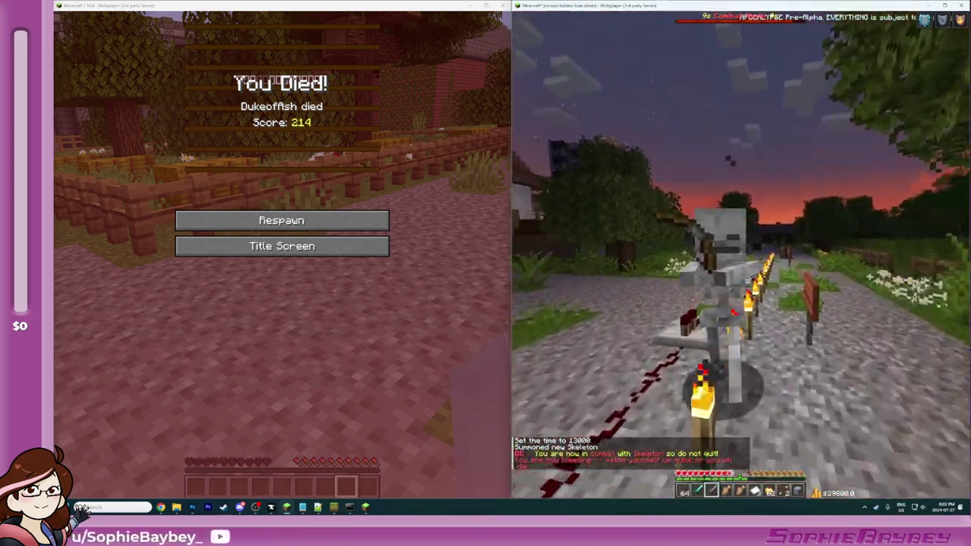
{"action": "left_click", "coordinate": [741, 254]}
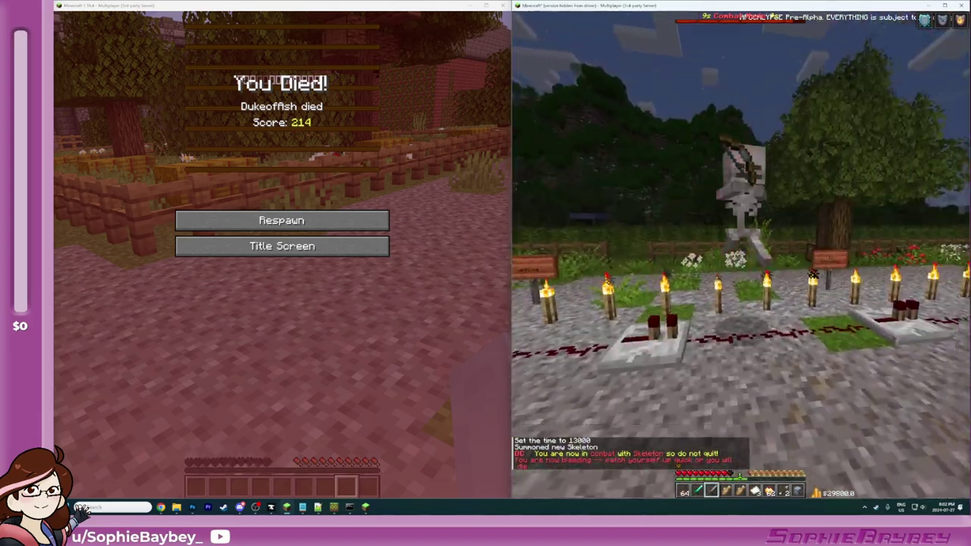
{"action": "left_click", "coordinate": [740, 255]}
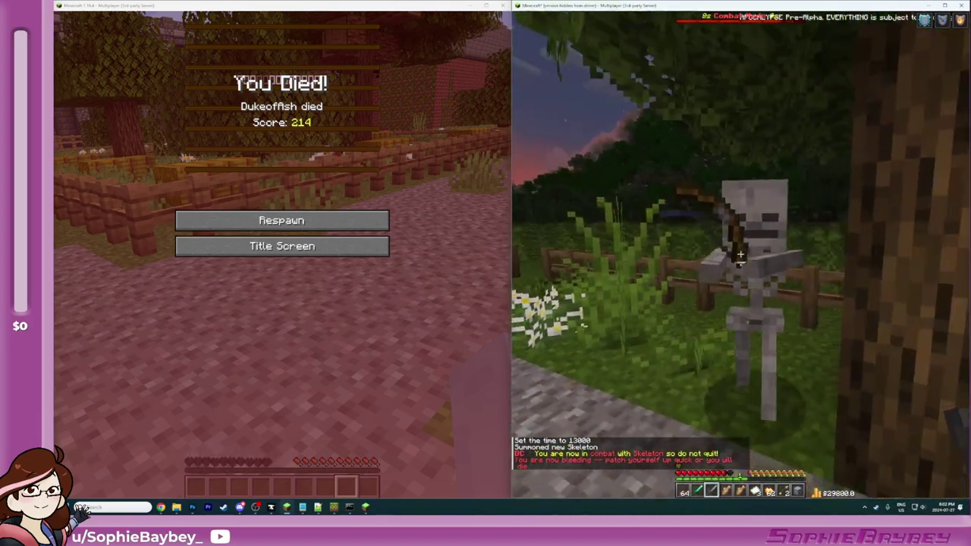
{"action": "left_click", "coordinate": [740, 254]}
{"action": "key", "text": "w"}
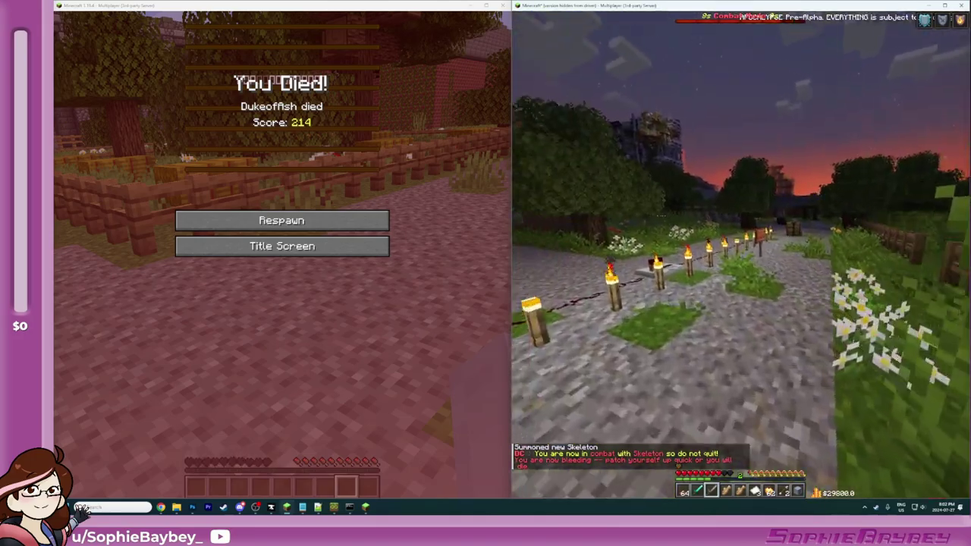
Step: Use the healing items to restore the main player's health and stop the bleeding, and re-equip the Stone Sword
{"action": "scroll", "coordinate": [740, 254], "scroll_direction": "down", "scroll_amount": 3}
{"action": "scroll", "coordinate": [740, 254], "scroll_direction": "down", "scroll_amount": 1}
{"action": "right_click", "coordinate": [740, 254]}
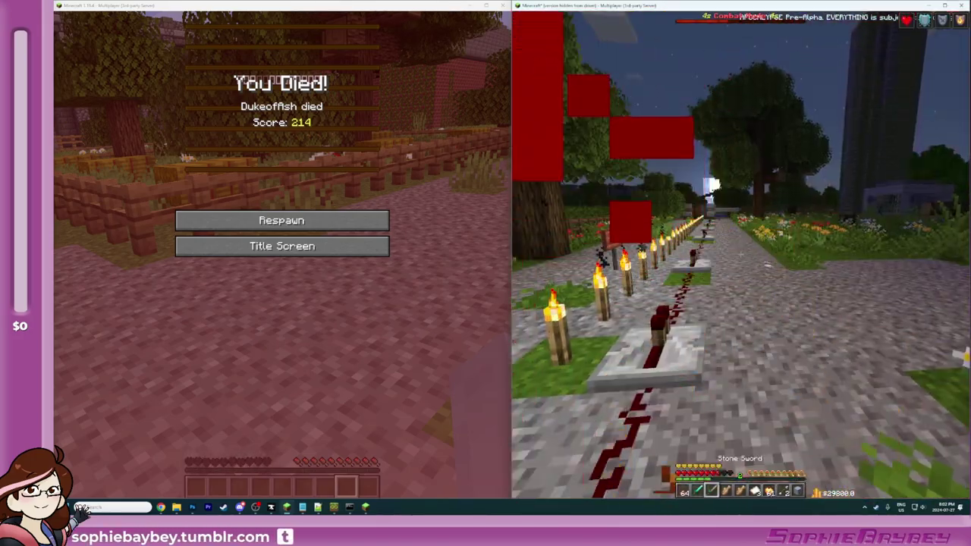
{"action": "scroll", "coordinate": [740, 254], "scroll_direction": "up", "scroll_amount": 4}
{"action": "key", "text": "w"}
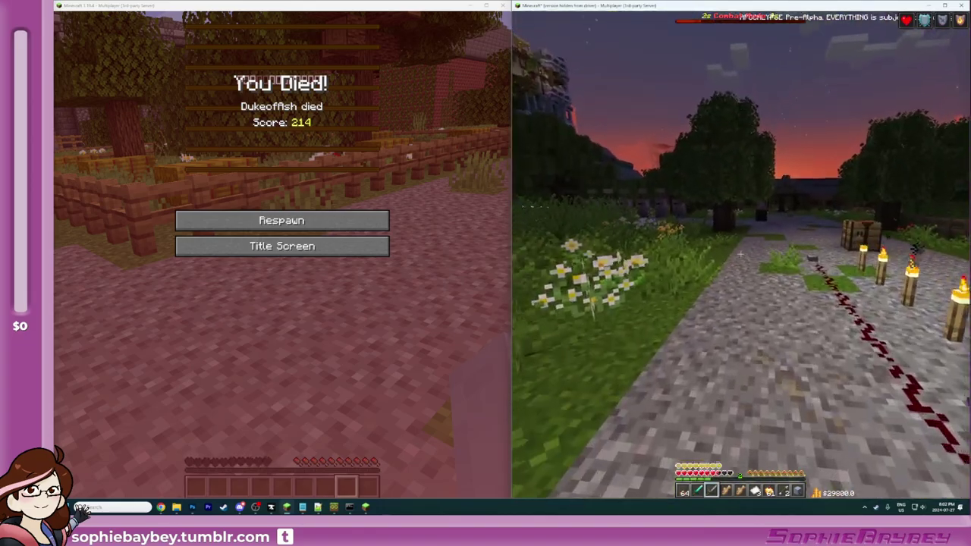
{"action": "scroll", "coordinate": [740, 254], "scroll_direction": "down", "scroll_amount": 3}
{"action": "right_click", "coordinate": [740, 254]}
{"action": "scroll", "coordinate": [740, 254], "scroll_direction": "up", "scroll_amount": 3}
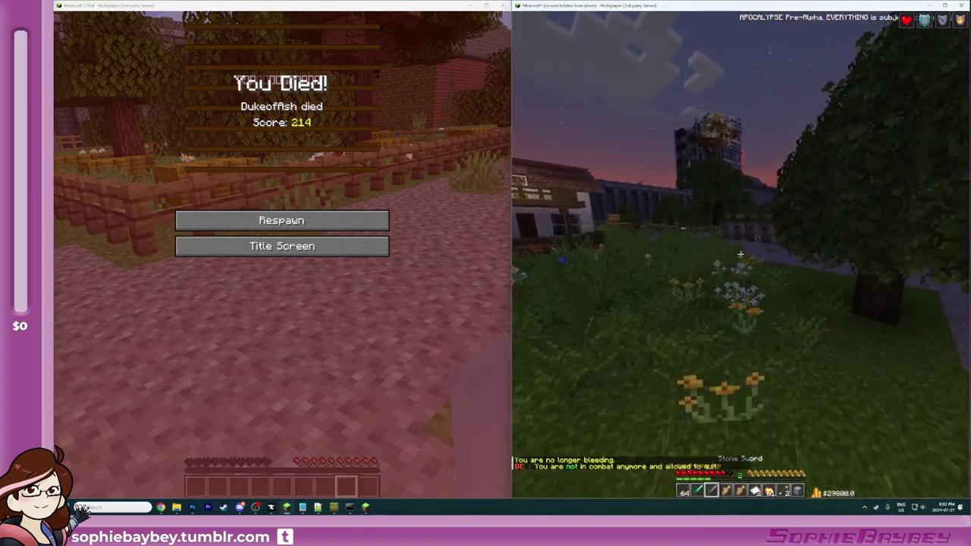
Step: Walk the main player to the second player's grave, respawn the second player and check their inventory
{"action": "key", "text": "w"}
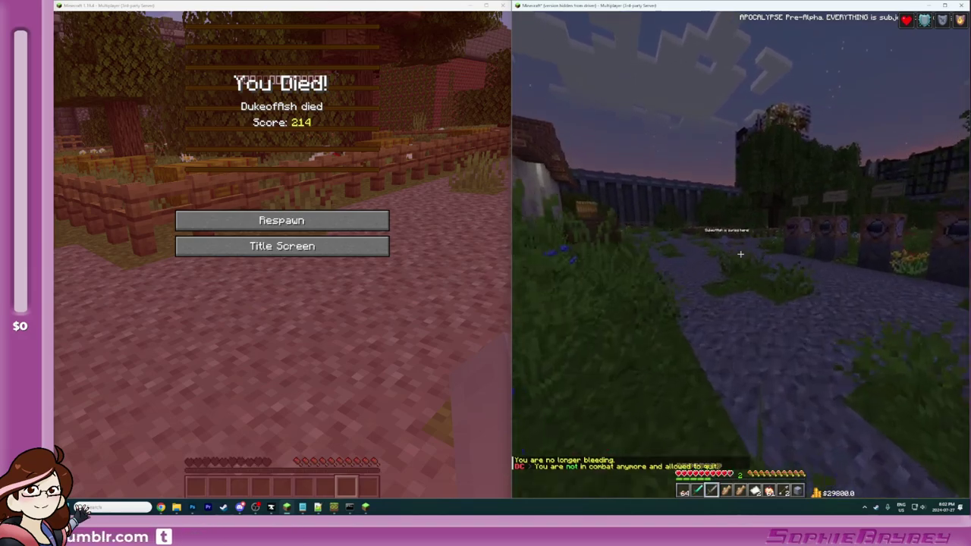
{"action": "key", "text": "e"}
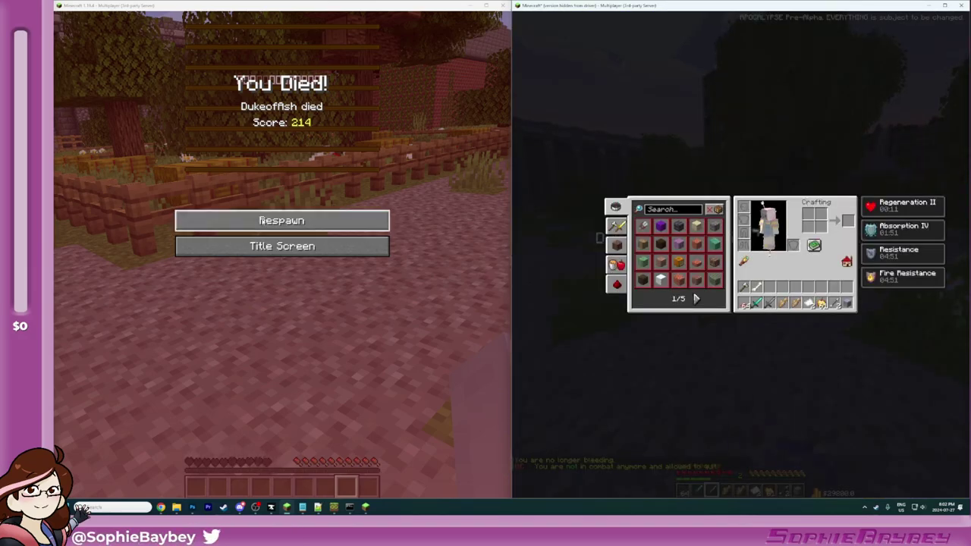
{"action": "left_click", "coordinate": [343, 221]}
{"action": "key", "text": "e"}
{"action": "key", "text": "e"}
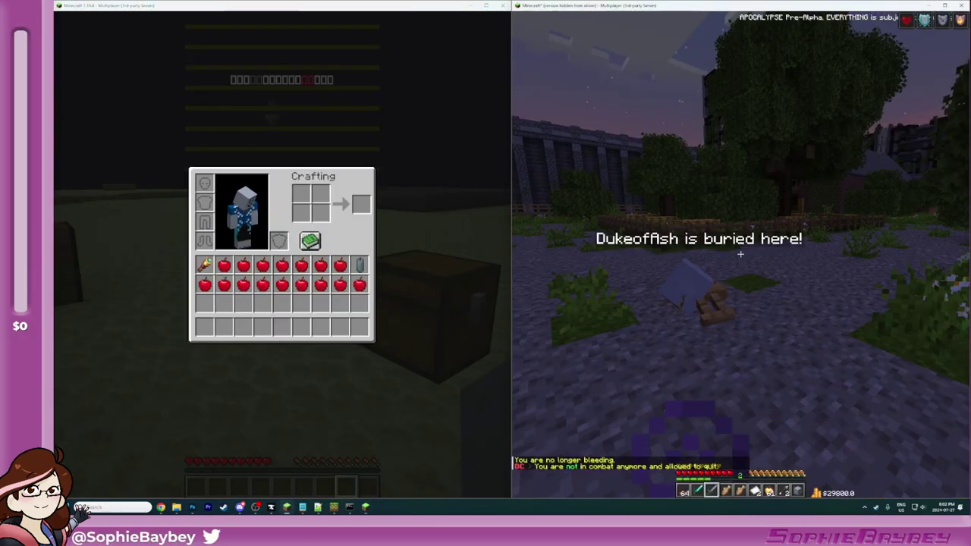
Step: Teleport the second player to the main player and hit them to start combat
{"action": "key", "text": "slash"}
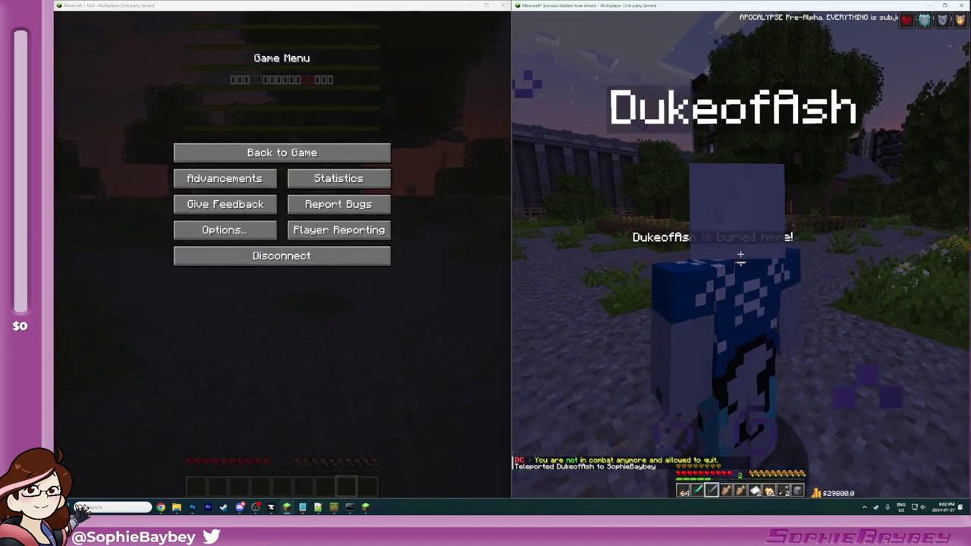
{"action": "scroll", "coordinate": [740, 254], "scroll_direction": "down", "scroll_amount": 1}
{"action": "left_click", "coordinate": [740, 254]}
Step: Disconnect the second player during combat and kill the combat-log NPC left in their place
{"action": "key", "text": "e"}
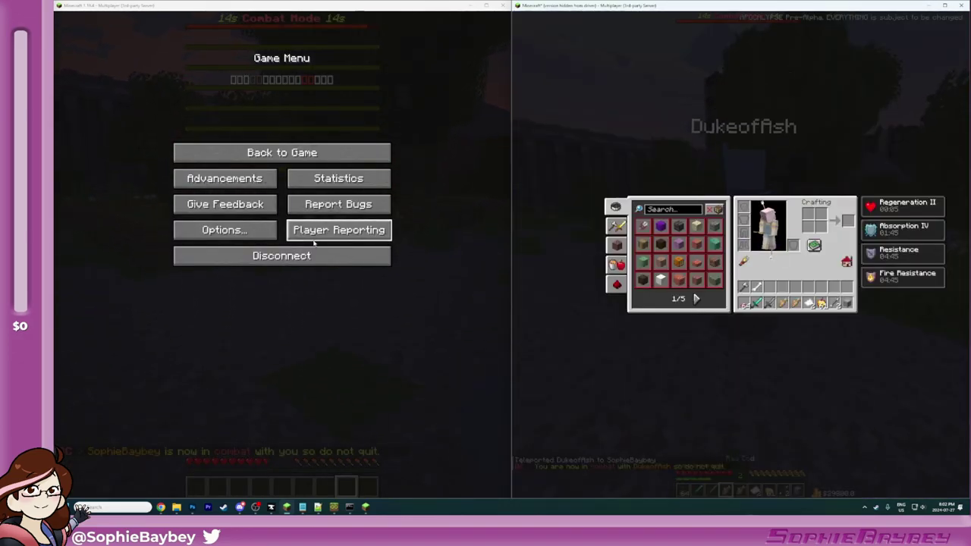
{"action": "left_click", "coordinate": [314, 255]}
{"action": "key", "text": "e"}
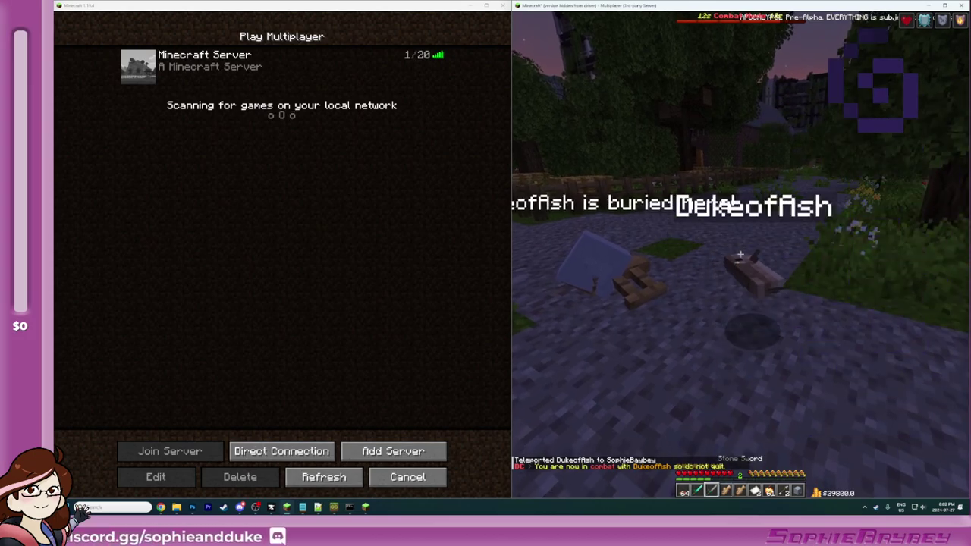
{"action": "left_click", "coordinate": [740, 254]}
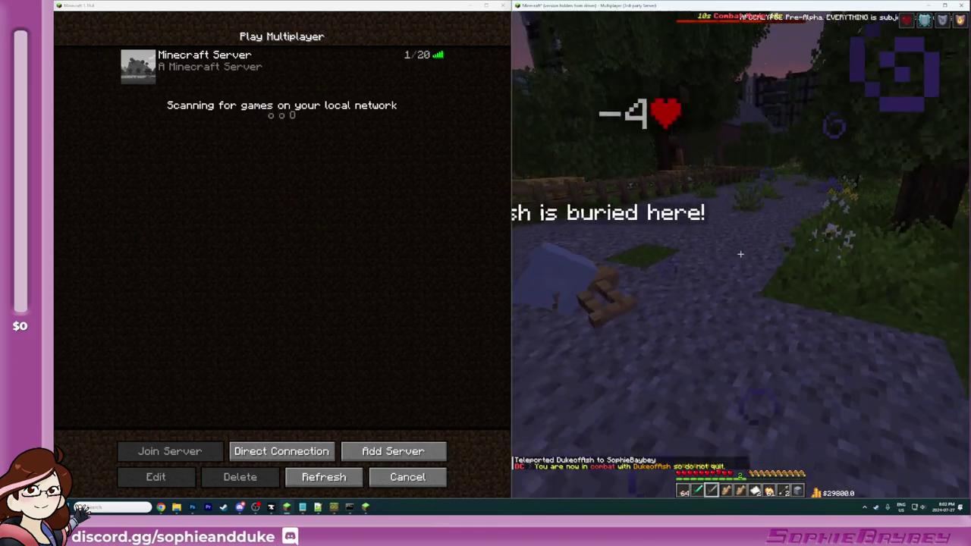
{"action": "key", "text": "s"}
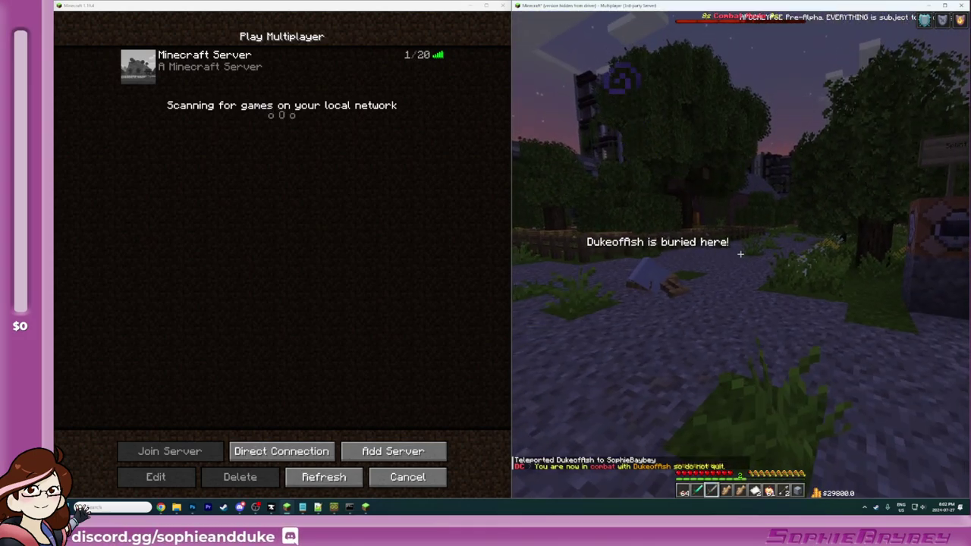
Step: Rejoin the Minecraft Server with the second player after the combat log
{"action": "key", "text": "e"}
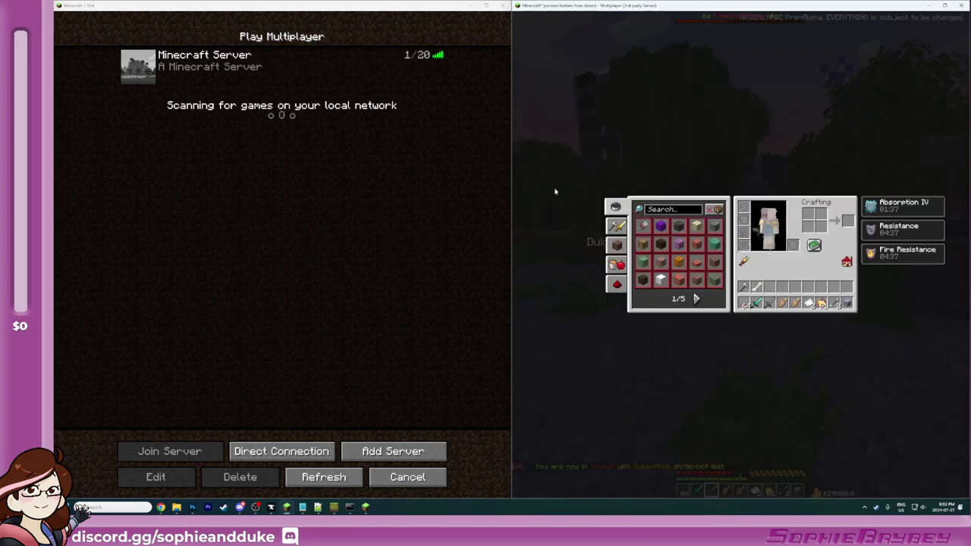
{"action": "left_click", "coordinate": [144, 67]}
{"action": "left_click", "coordinate": [554, 304]}
{"action": "key", "text": "e"}
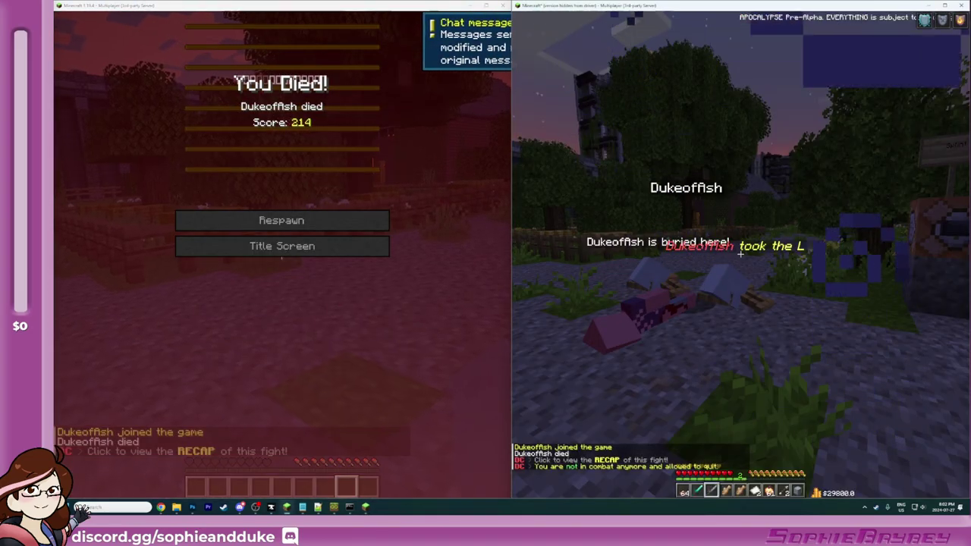
Step: Respawn the second player and open their inventory to check the items
{"action": "key", "text": "e"}
{"action": "left_click", "coordinate": [282, 220]}
{"action": "key", "text": "e"}
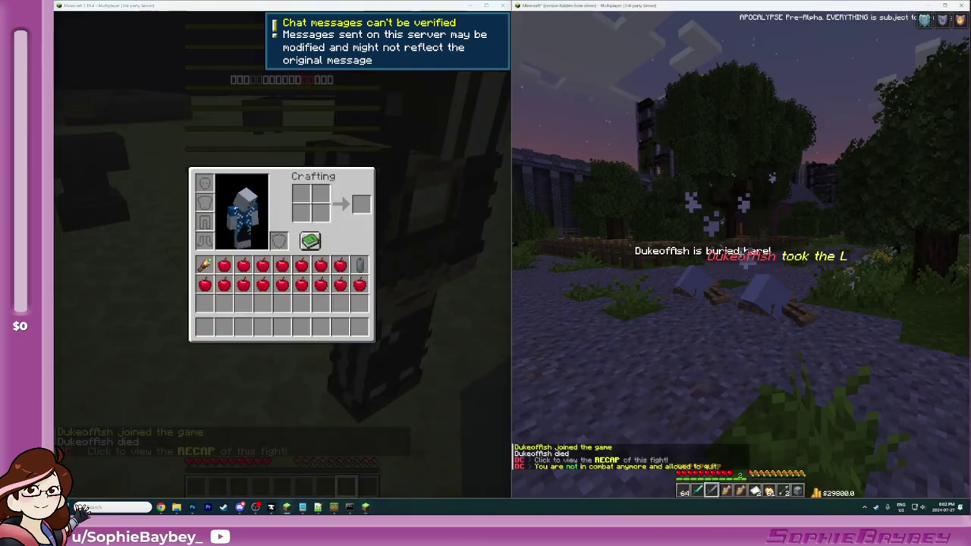
Step: Open the DeluxeCombat settings with /dc menu and open the entity selection for the Combatlog NPC Type punishment
{"action": "key", "text": "w"}
{"action": "key", "text": "slash"}
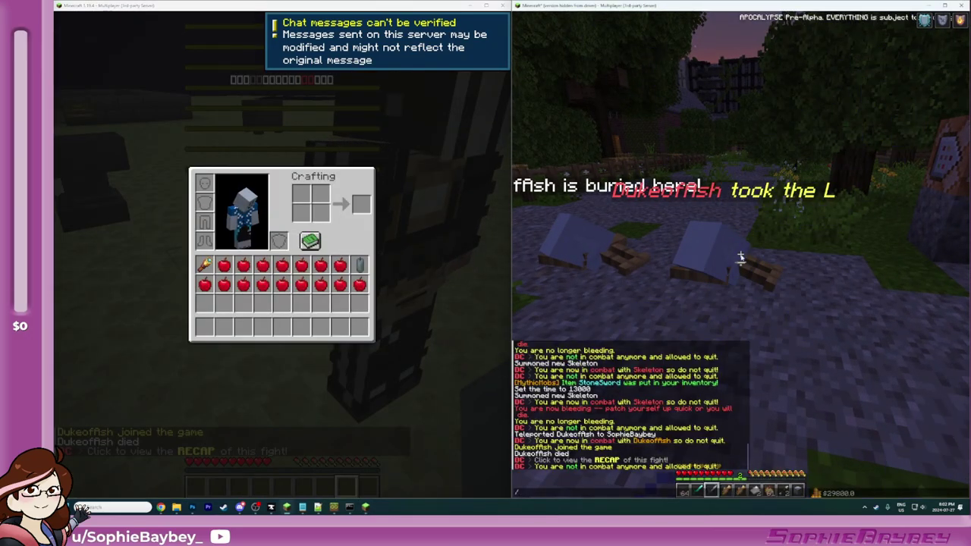
{"action": "type", "text": "dc gui"}
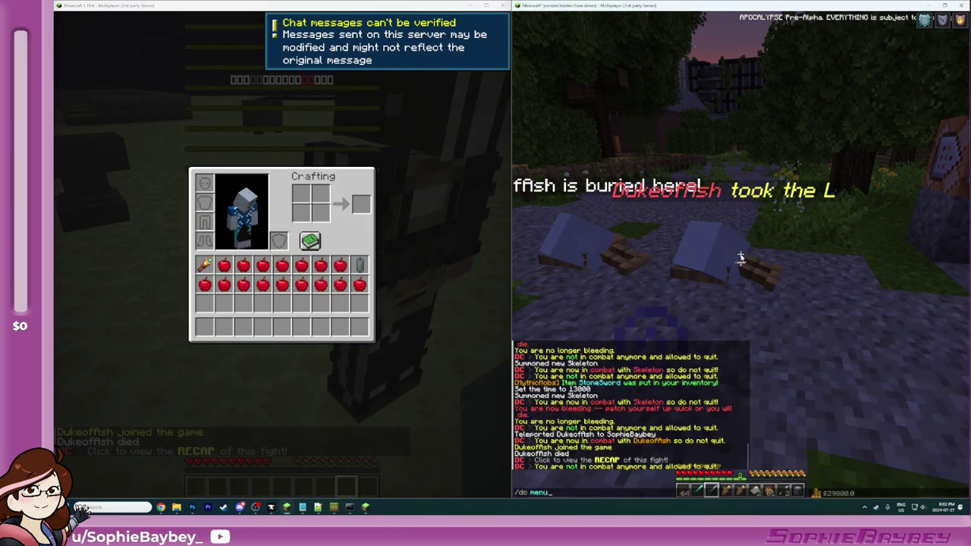
{"action": "key", "text": "Return"}
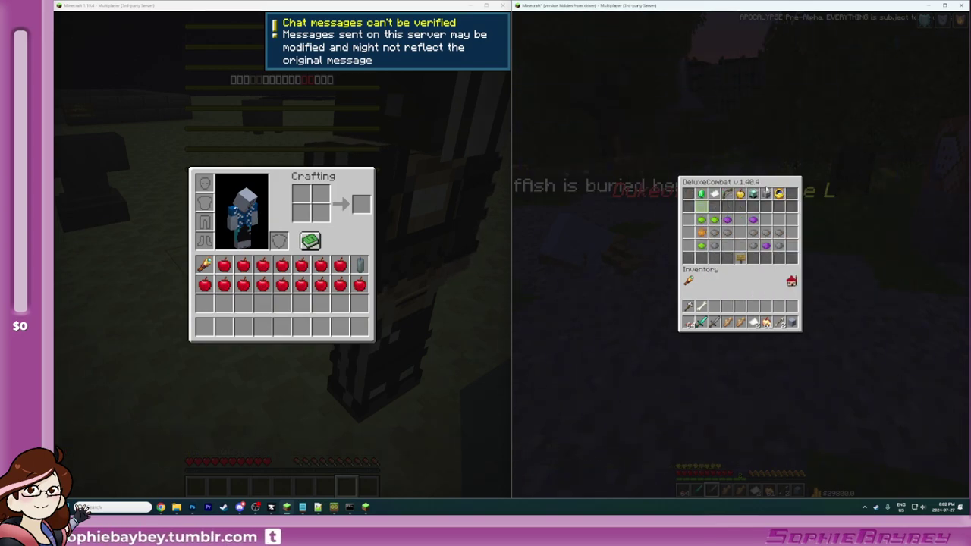
{"action": "left_click", "coordinate": [700, 194]}
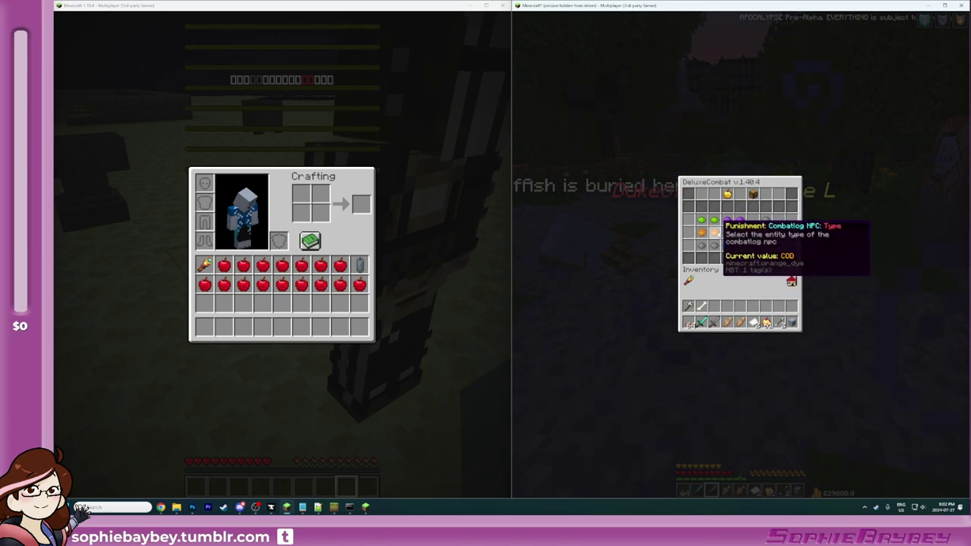
{"action": "left_click", "coordinate": [713, 232]}
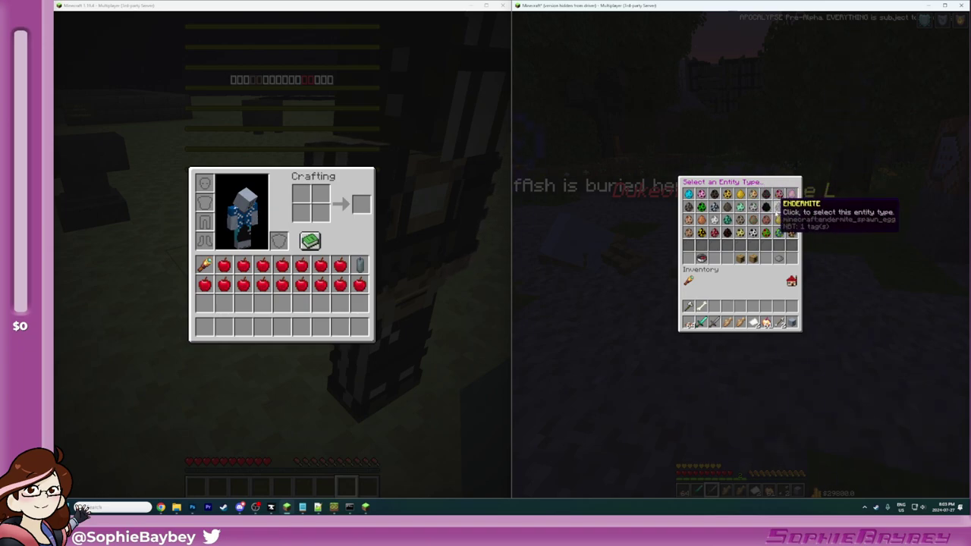
Step: Browse the pages of available combatlog NPC entity types and leave the DeluxeCombat menu with no new selection
{"action": "left_click", "coordinate": [752, 259]}
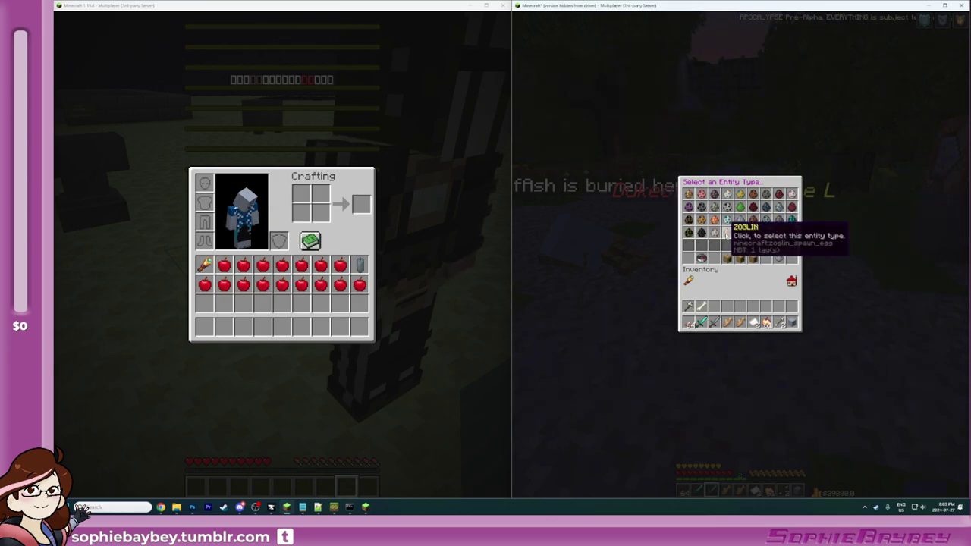
{"action": "left_click", "coordinate": [778, 258]}
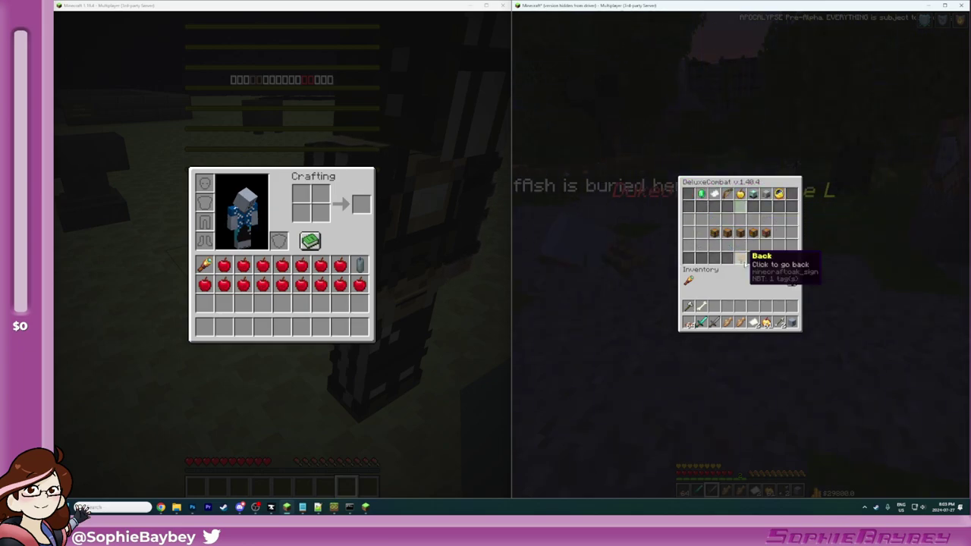
{"action": "left_click", "coordinate": [742, 259]}
{"action": "left_click", "coordinate": [741, 259]}
{"action": "left_click", "coordinate": [742, 259]}
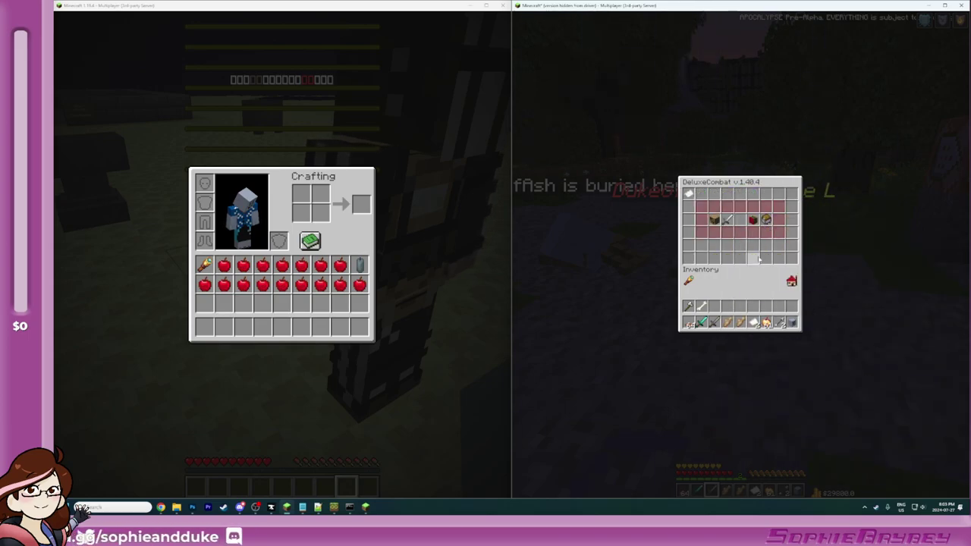
{"action": "key", "text": "Escape"}
{"action": "key", "text": "e"}
{"action": "key", "text": "Escape"}
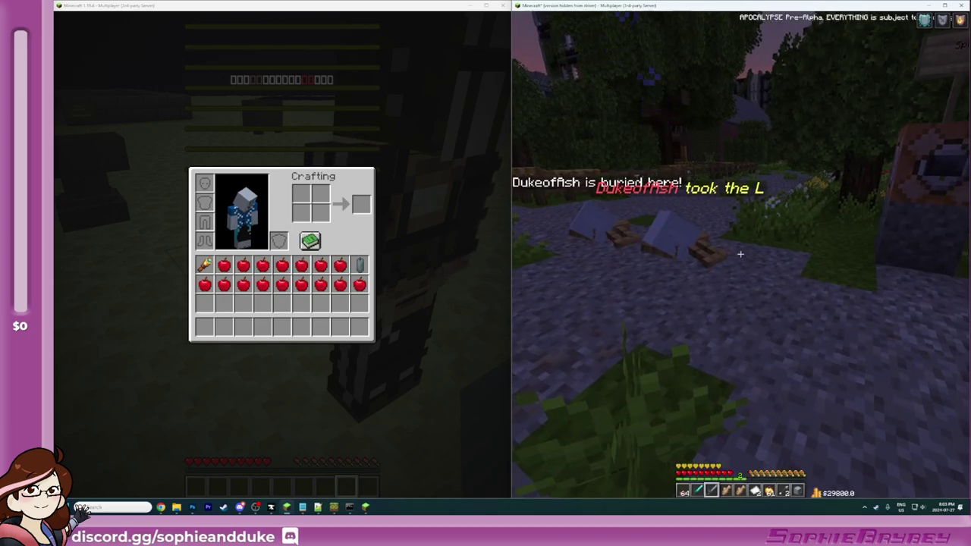
Step: Repeat the teleport command to bring the second player back to the main player beside the graves
{"action": "key", "text": "t"}
{"action": "key", "text": "Up"}
{"action": "key", "text": "Return"}
{"action": "key", "text": "s"}
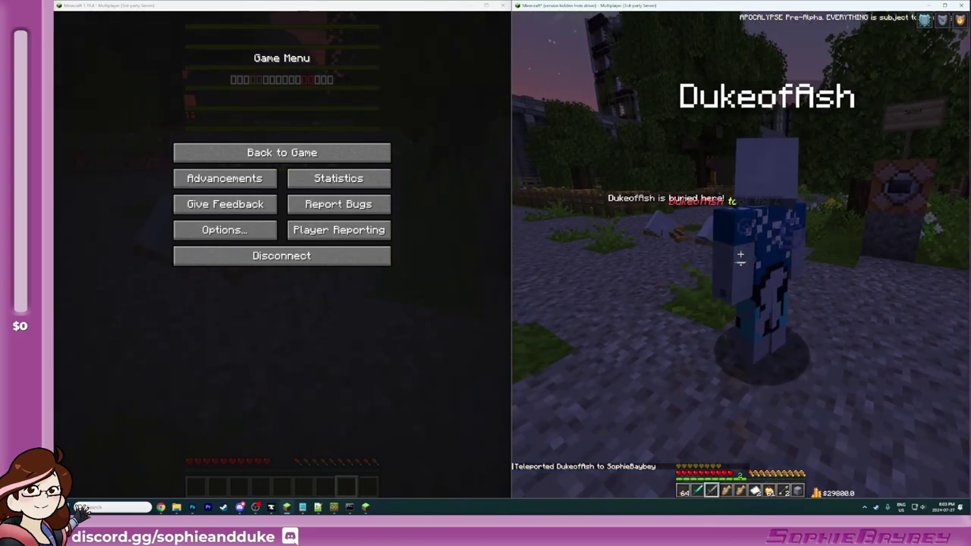
Step: Disconnect the second player mid-combat and attack the armor-stand NPC left in their place with the raw cod and stone sword
{"action": "left_click", "coordinate": [281, 255]}
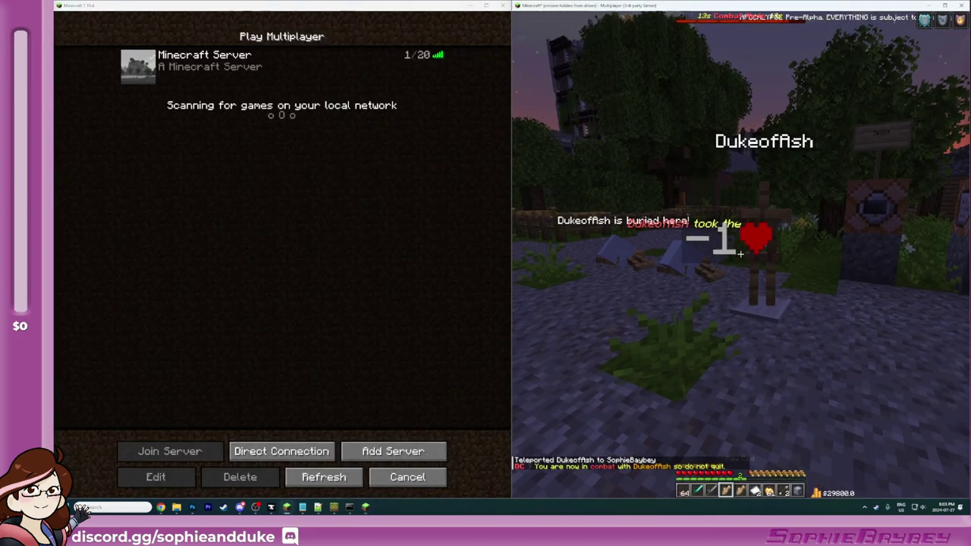
{"action": "key", "text": "3"}
{"action": "key", "text": "w"}
{"action": "left_click", "coordinate": [740, 254]}
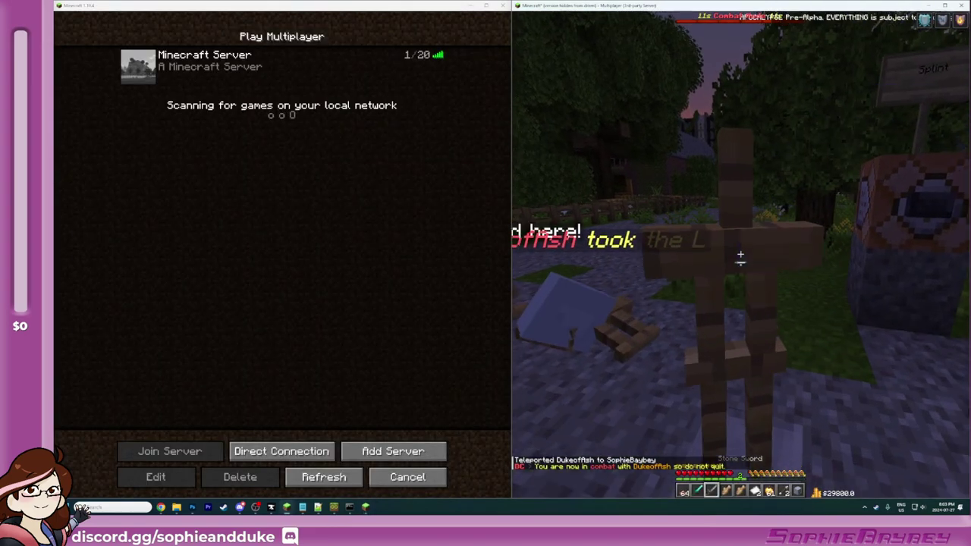
{"action": "key", "text": "4"}
{"action": "left_click", "coordinate": [740, 254]}
{"action": "key", "text": "s"}
{"action": "key", "text": "w"}
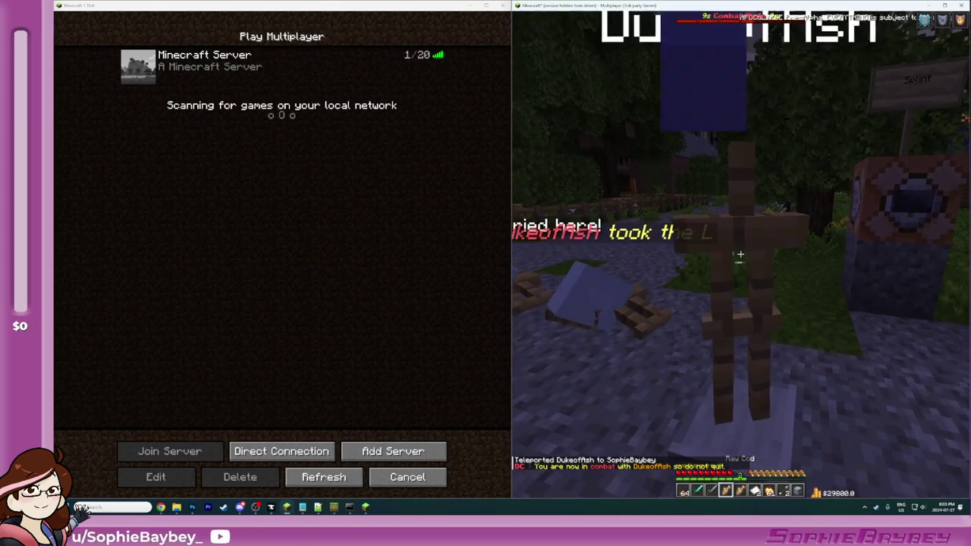
{"action": "key", "text": "a"}
{"action": "left_click", "coordinate": [740, 254]}
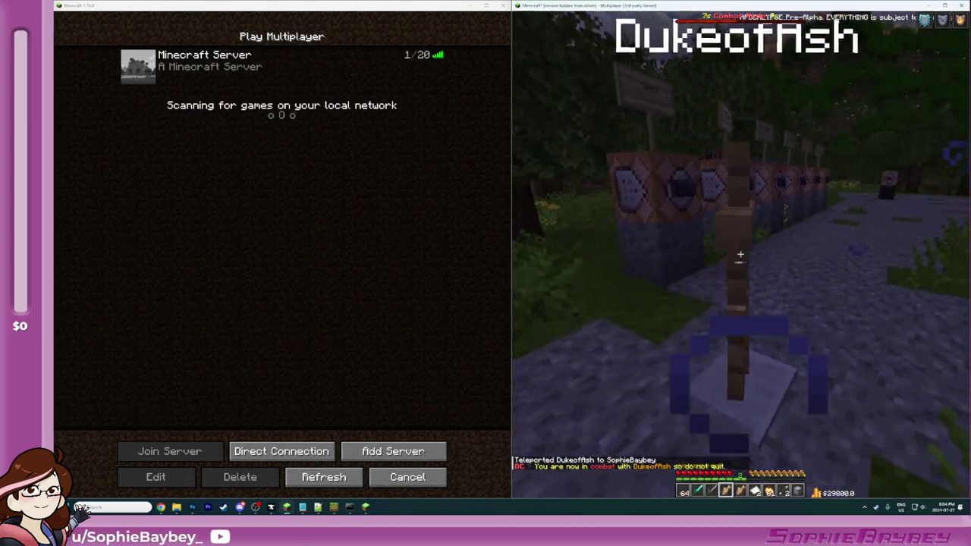
{"action": "key", "text": "3"}
{"action": "left_click", "coordinate": [740, 254]}
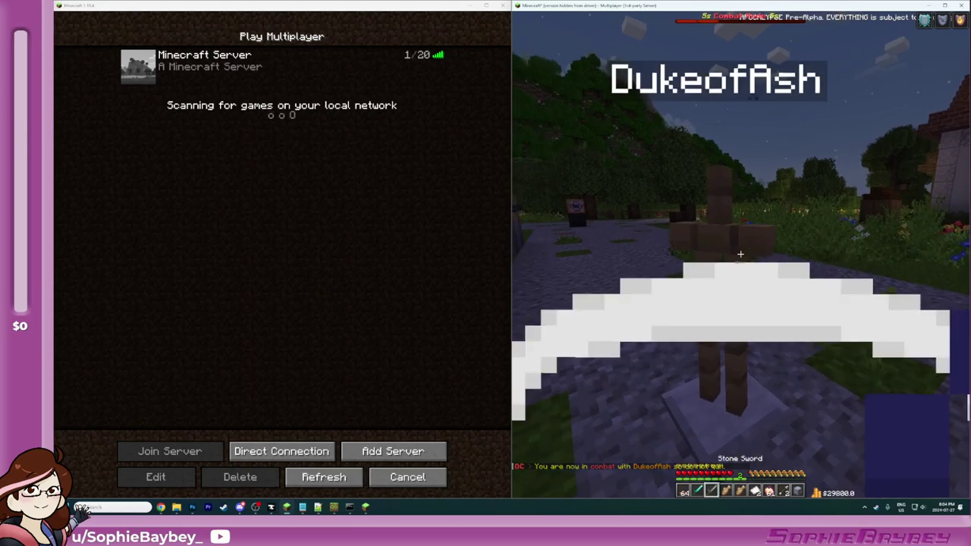
Step: Rejoin the server as the second player, respawn after the death and open their inventory to check the kept items
{"action": "key", "text": "e"}
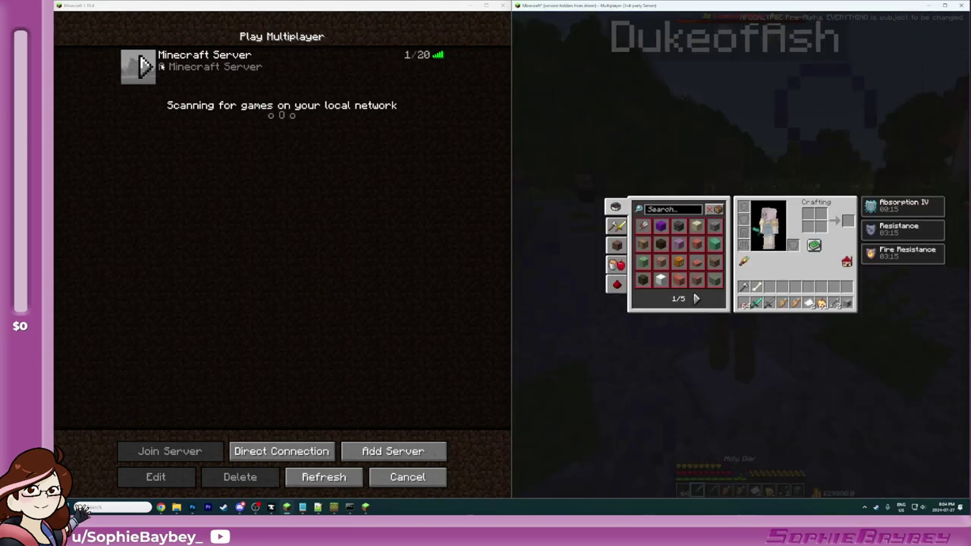
{"action": "left_click", "coordinate": [144, 66]}
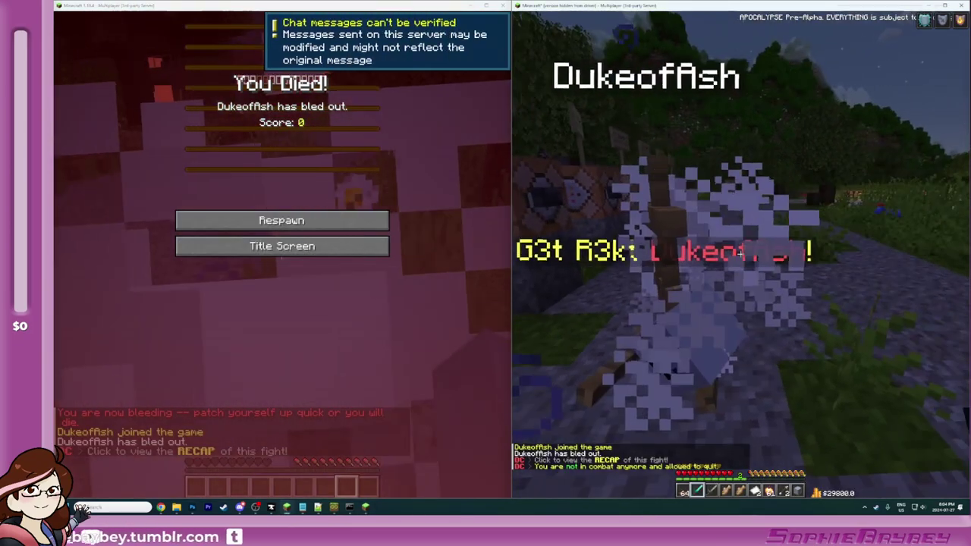
{"action": "key", "text": "6"}
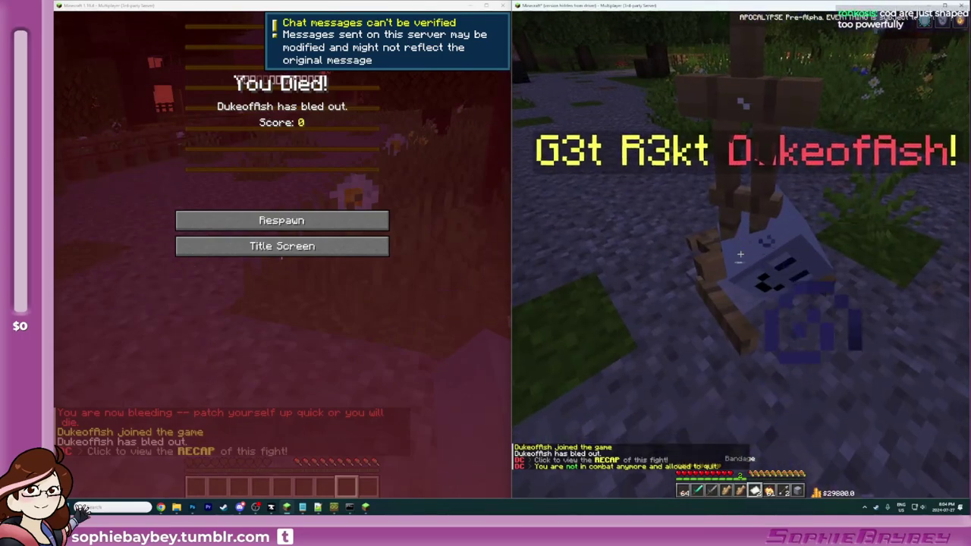
{"action": "key", "text": "e"}
{"action": "key", "text": "e"}
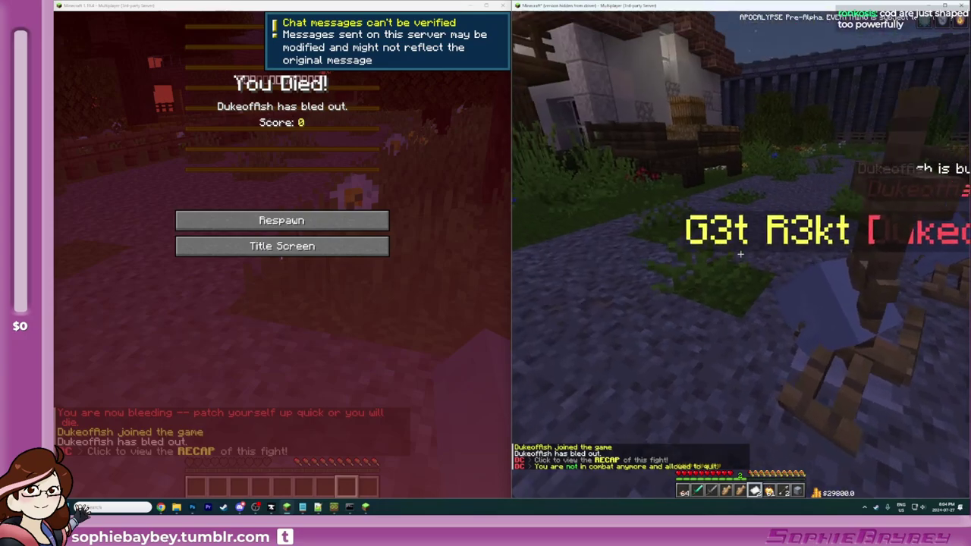
{"action": "key", "text": "e"}
{"action": "left_click", "coordinate": [355, 223]}
{"action": "key", "text": "e"}
{"action": "left_click", "coordinate": [693, 390]}
{"action": "type", "text": "e"}
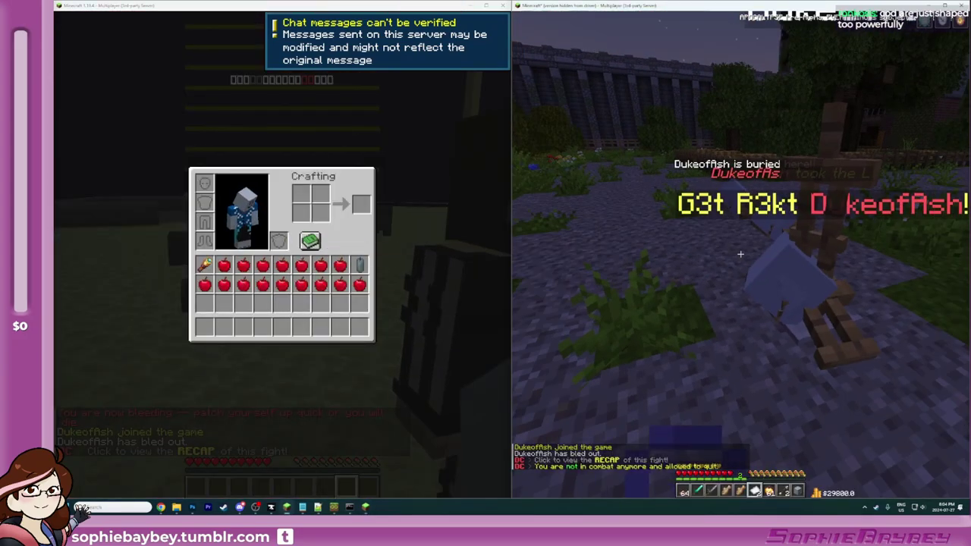
Step: Set the Combatlog NPC Type punishment to PIGLIN in the DeluxeCombat settings, using /dc menu
{"action": "type", "text": "/dc menu"}
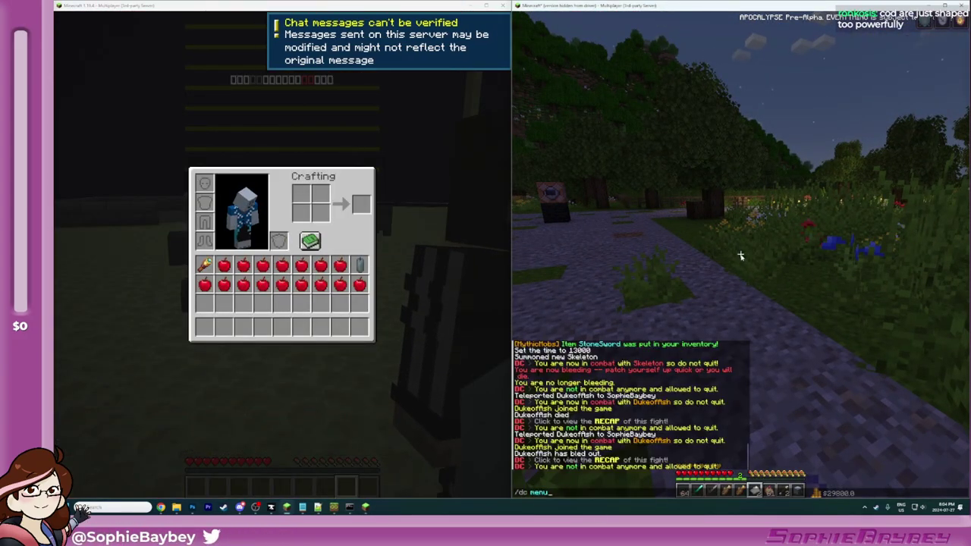
{"action": "key", "text": "Return"}
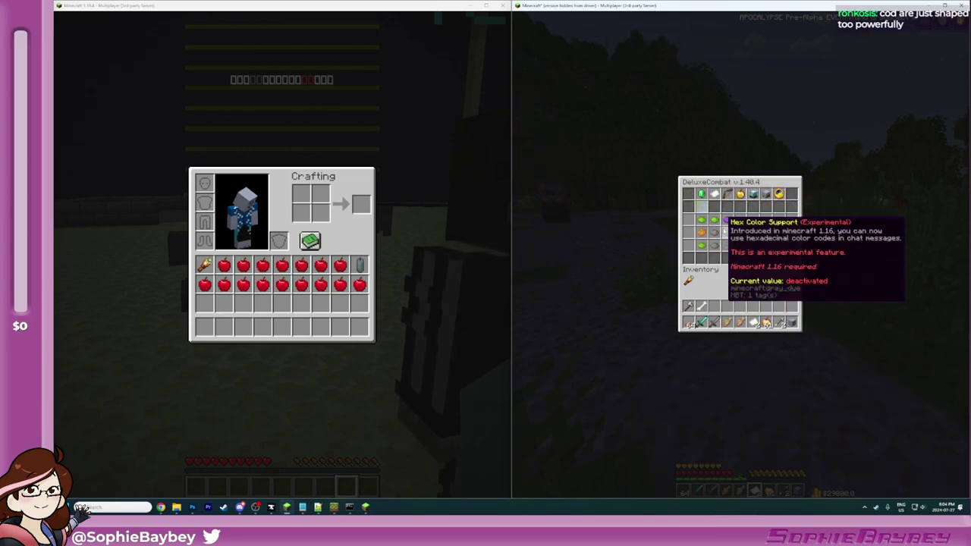
{"action": "left_click", "coordinate": [712, 229]}
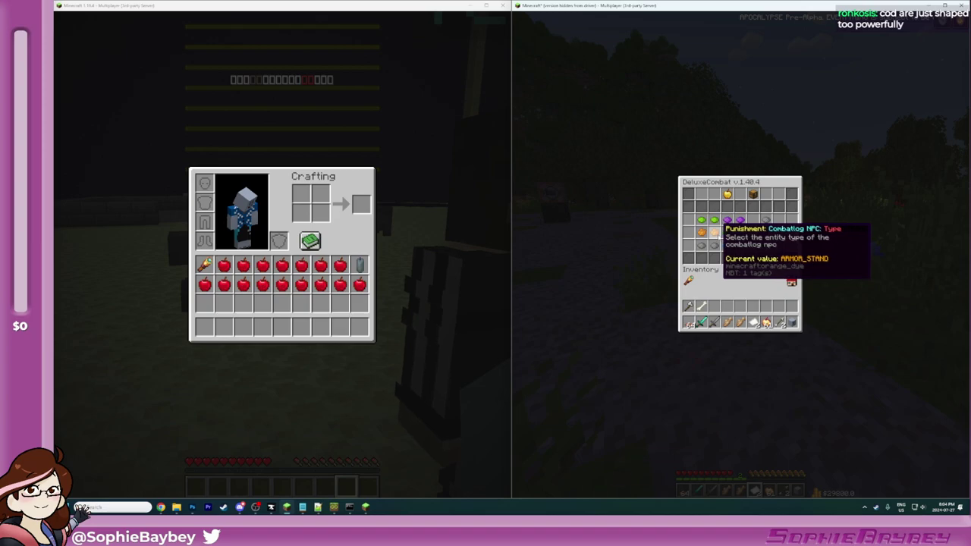
{"action": "left_click", "coordinate": [728, 259]}
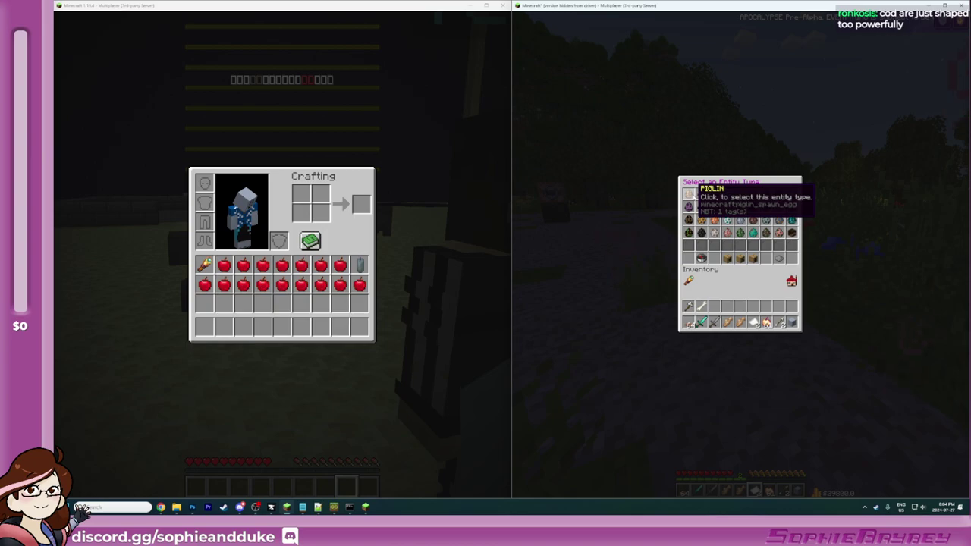
{"action": "left_click", "coordinate": [688, 194]}
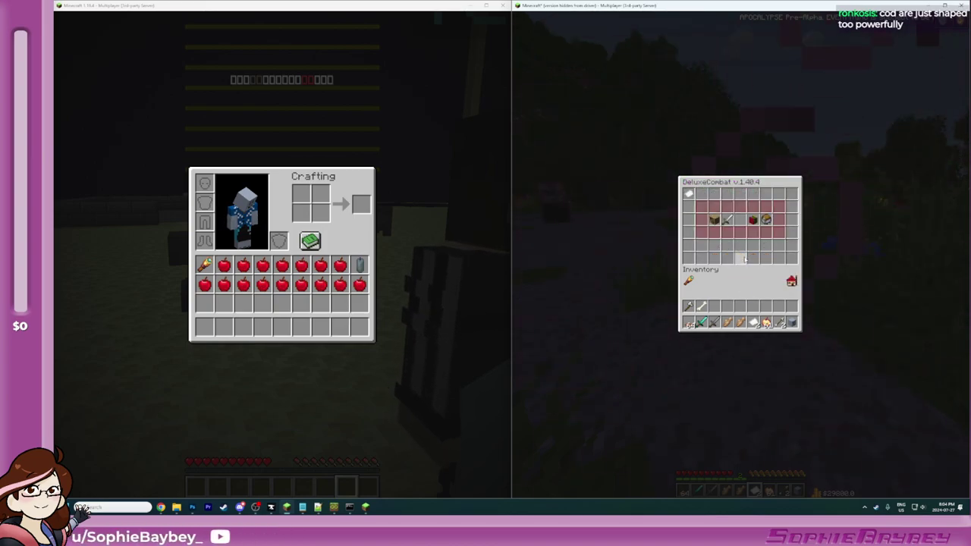
{"action": "key", "text": "Escape"}
Step: Teleport the second player to the main player with the earlier /tp command and approach them with the stone sword
{"action": "key", "text": "slash"}
{"action": "type", "text": "dc menu"}
{"action": "key", "text": "Up"}
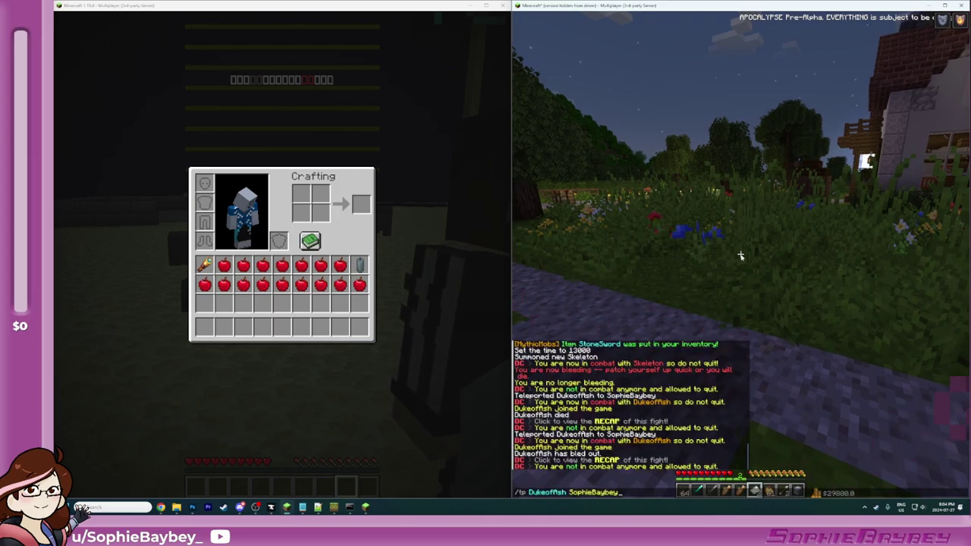
{"action": "key", "text": "Return"}
{"action": "key", "text": "s"}
{"action": "key", "text": "2"}
{"action": "key", "text": "3"}
{"action": "key", "text": "w"}
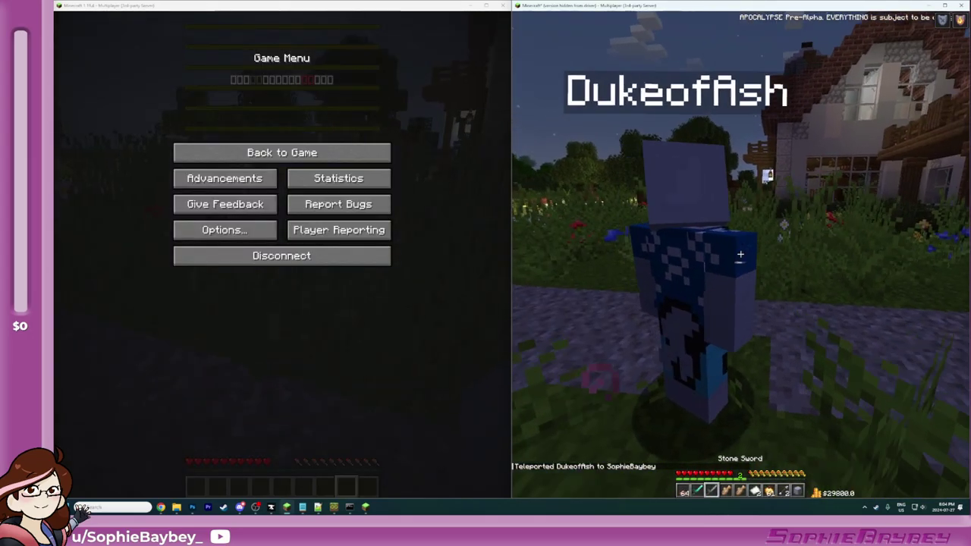
Step: Hit the second player with the raw cod to start combat, and disconnect them from the server
{"action": "key", "text": "s"}
{"action": "key", "text": "4"}
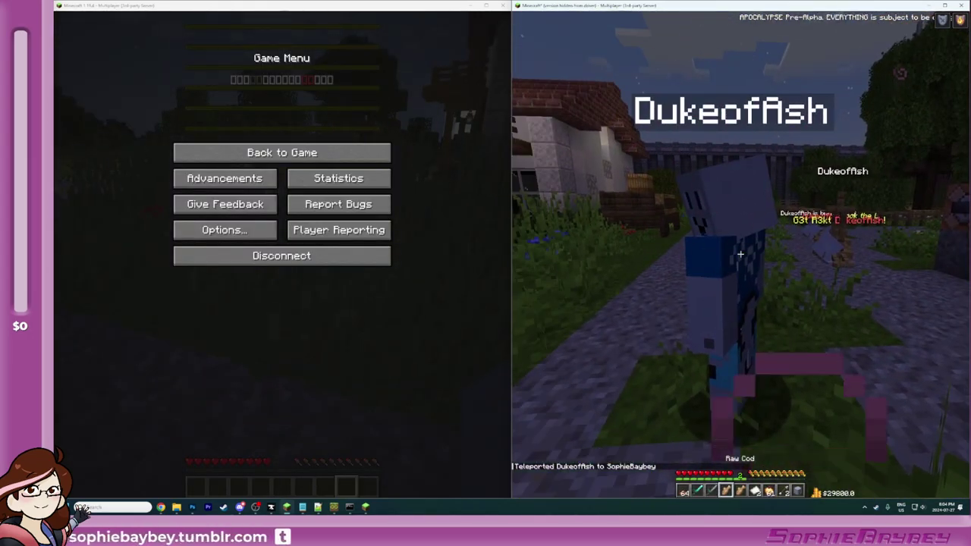
{"action": "left_click", "coordinate": [740, 255]}
{"action": "key", "text": "e"}
{"action": "left_click", "coordinate": [358, 260]}
{"action": "left_click", "coordinate": [753, 377]}
{"action": "key", "text": "e"}
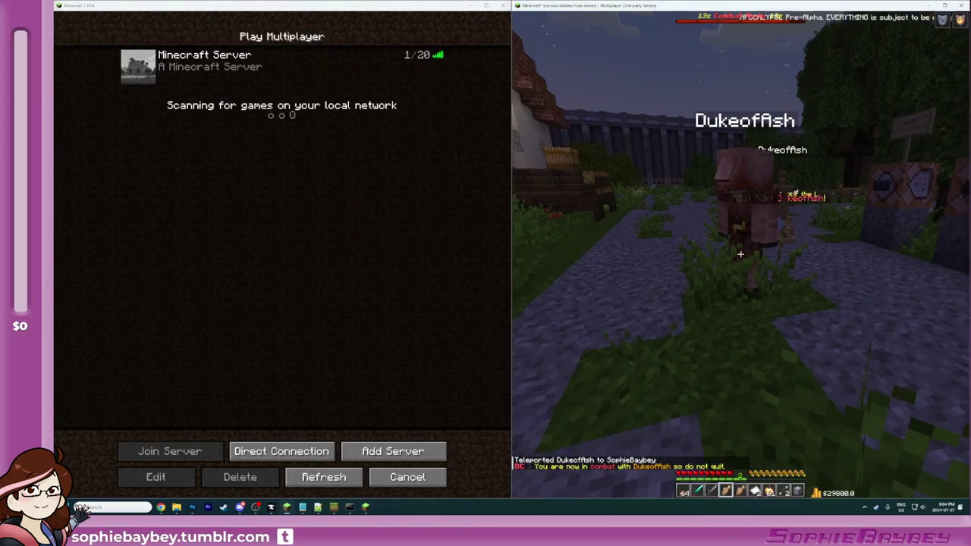
Step: Fight the piglin combat-log NPC with the stone sword and eat an enchanted golden apple to recover health
{"action": "key", "text": "3"}
{"action": "left_click", "coordinate": [740, 256]}
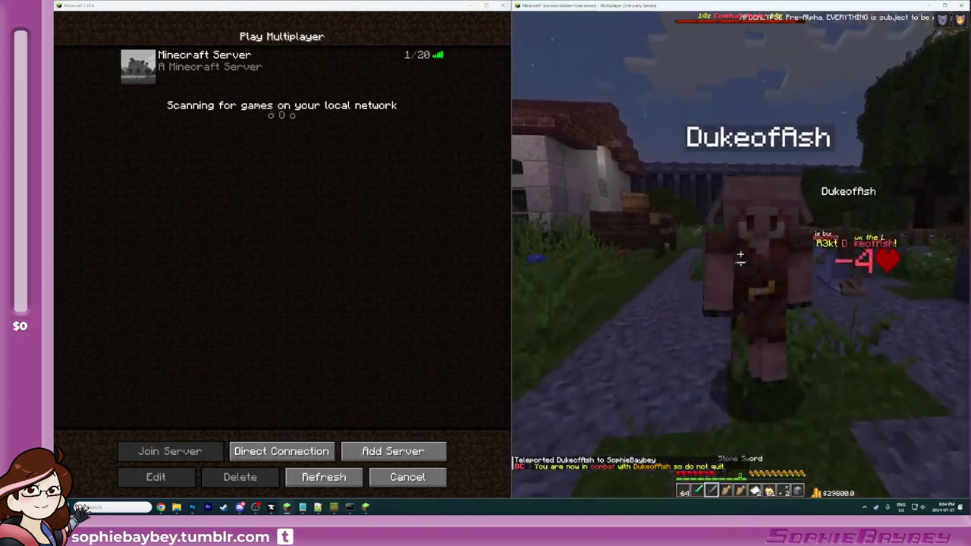
{"action": "left_click", "coordinate": [740, 254]}
{"action": "left_click", "coordinate": [740, 254]}
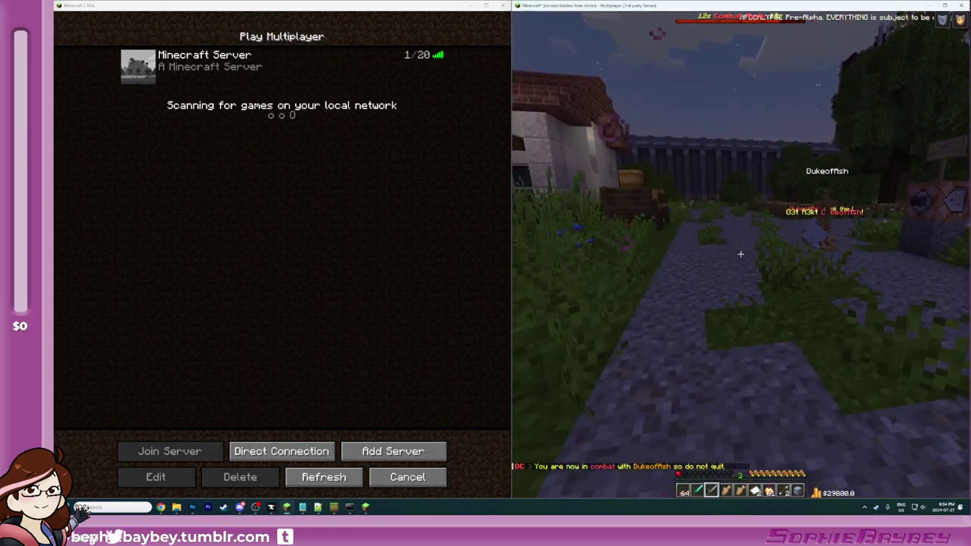
{"action": "left_click", "coordinate": [740, 255]}
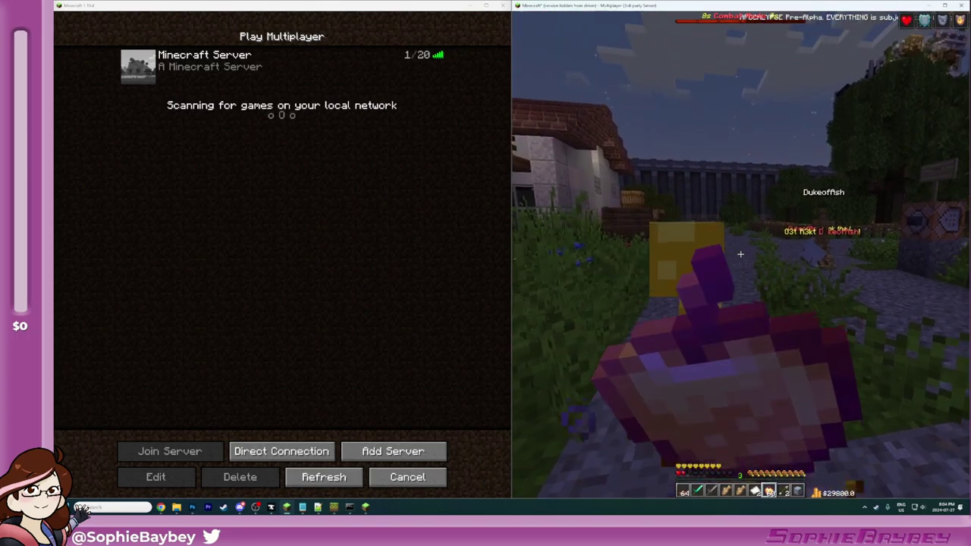
Step: Rejoin and respawn as the second player, check their inventory, and eat another golden apple with the main player
{"action": "key", "text": "e"}
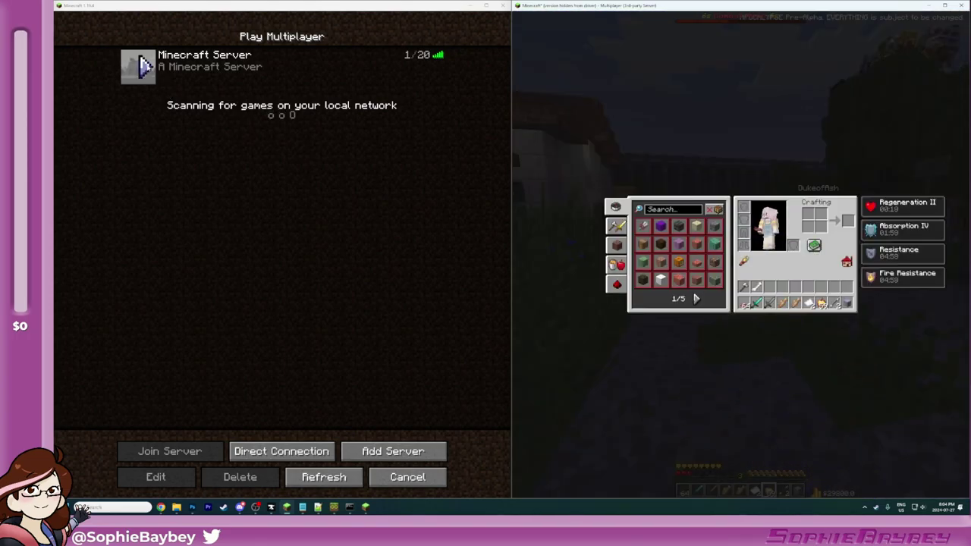
{"action": "left_click", "coordinate": [144, 66]}
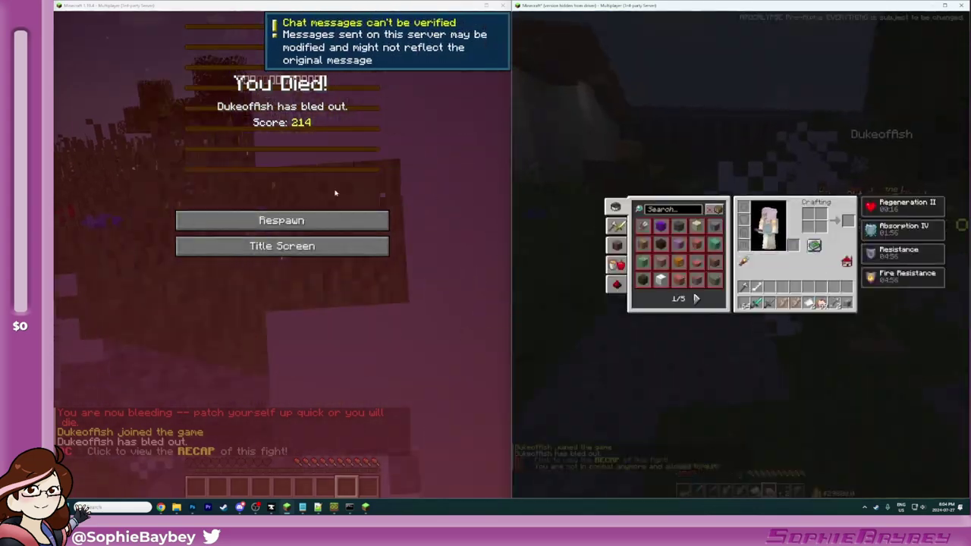
{"action": "left_click", "coordinate": [281, 220]}
{"action": "key", "text": "e"}
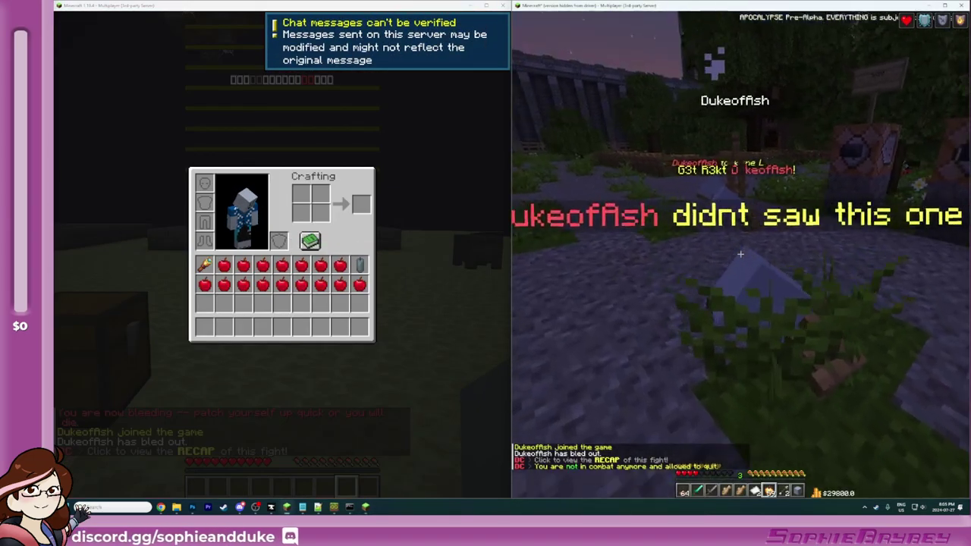
{"action": "right_click", "coordinate": [740, 254]}
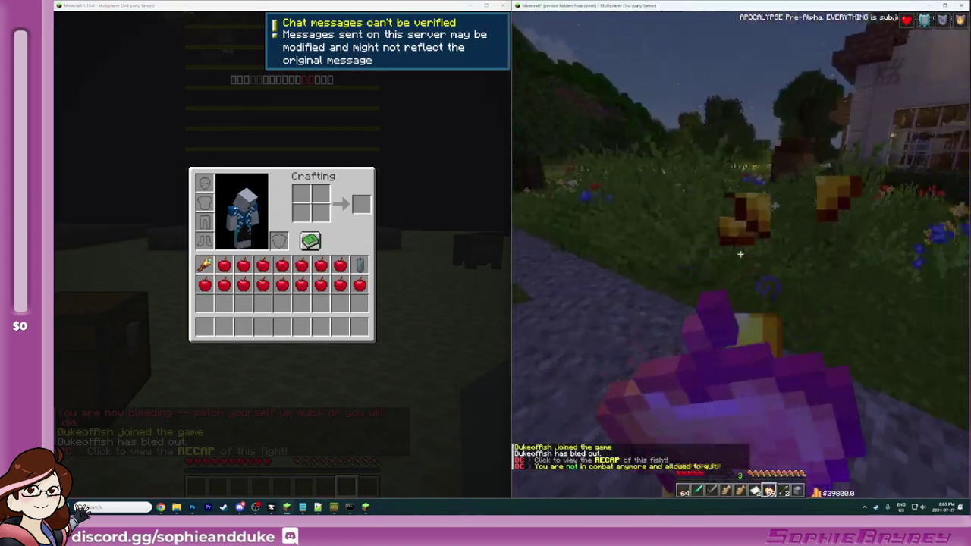
{"action": "key", "text": "slash"}
{"action": "type", "text": "dc menu"}
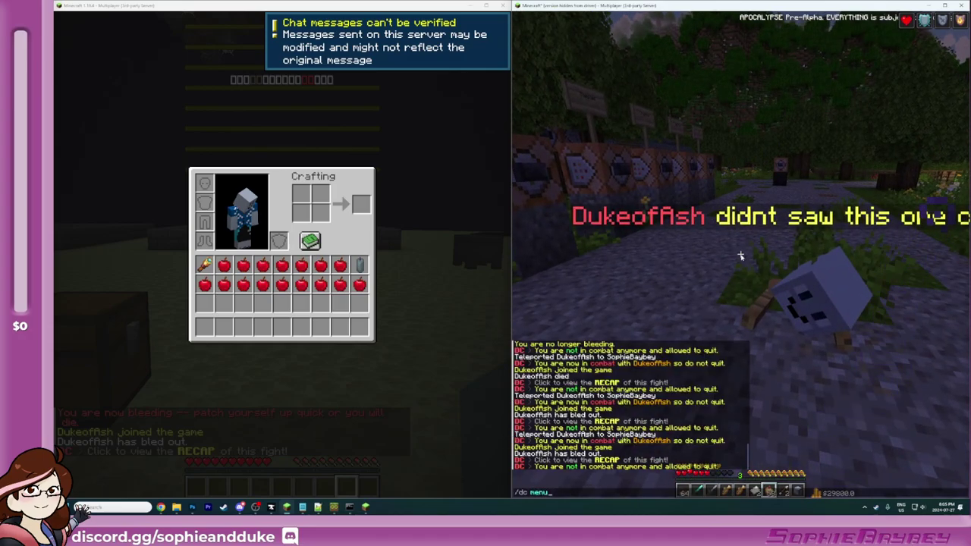
{"action": "key", "text": "Up"}
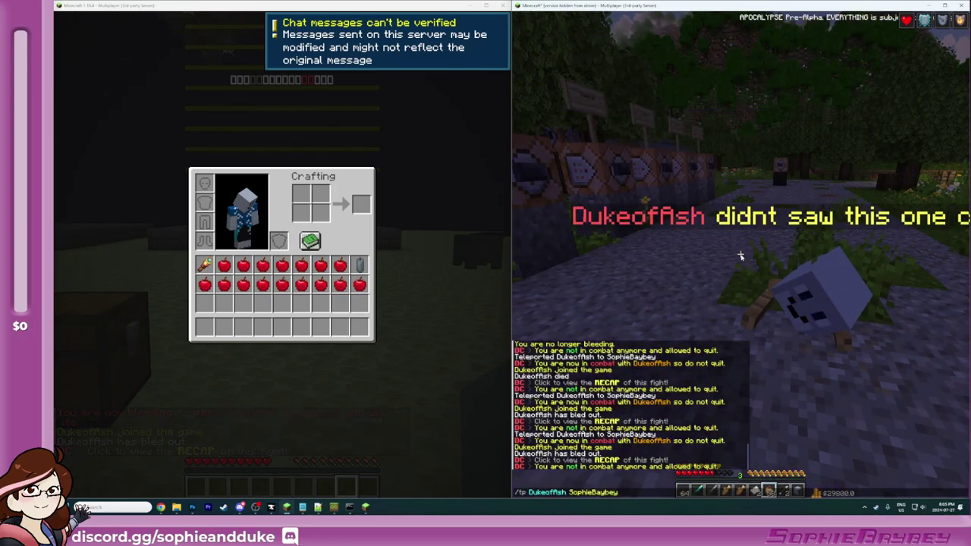
{"action": "key", "text": "Down"}
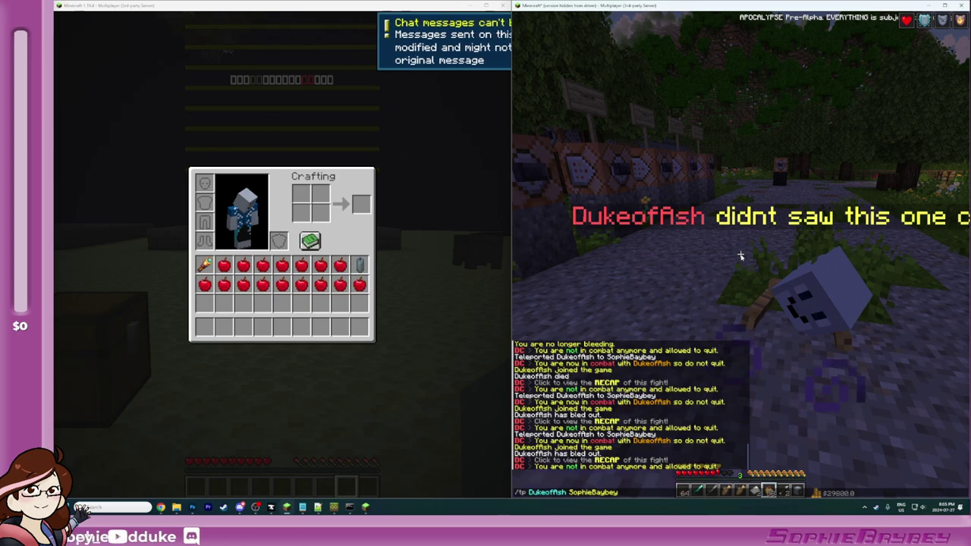
{"action": "key", "text": "Down"}
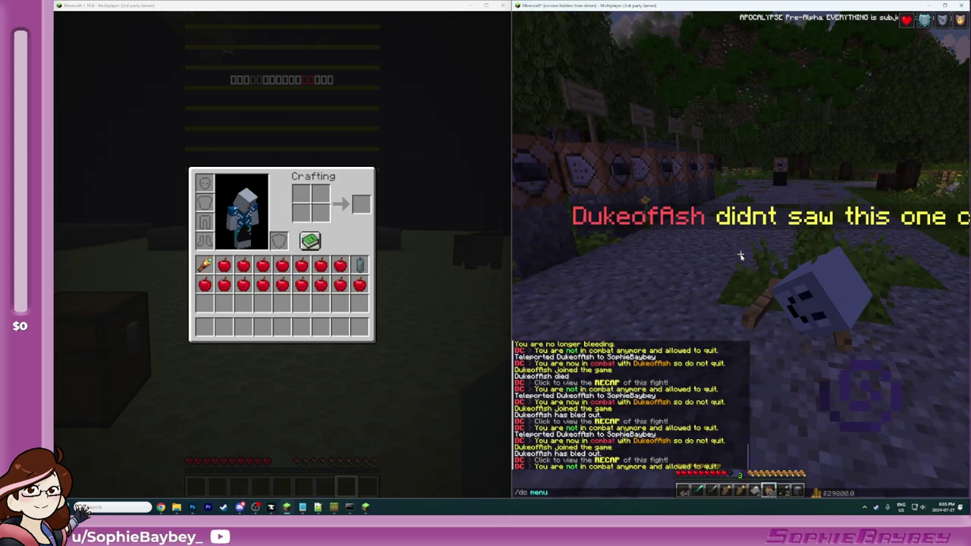
{"action": "key", "text": "Down"}
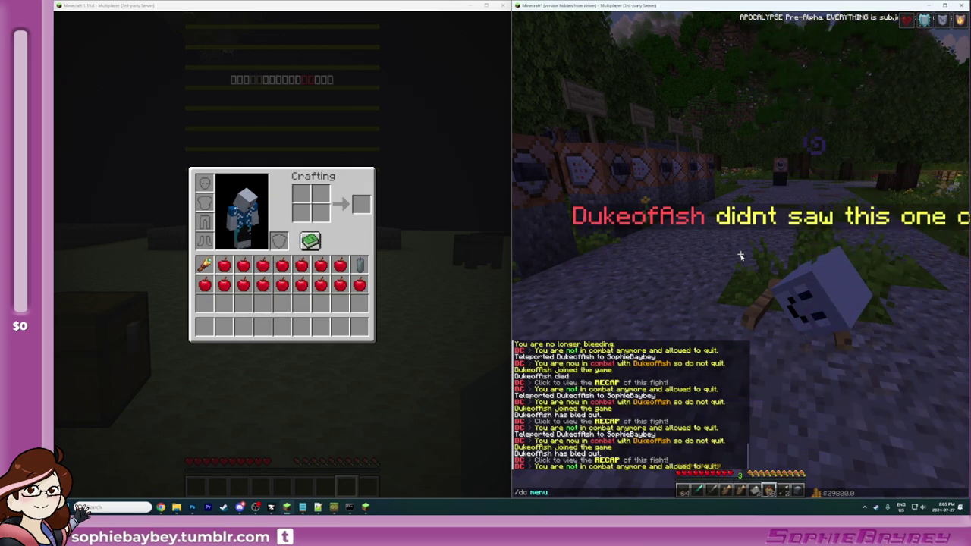
{"action": "key", "text": "Escape"}
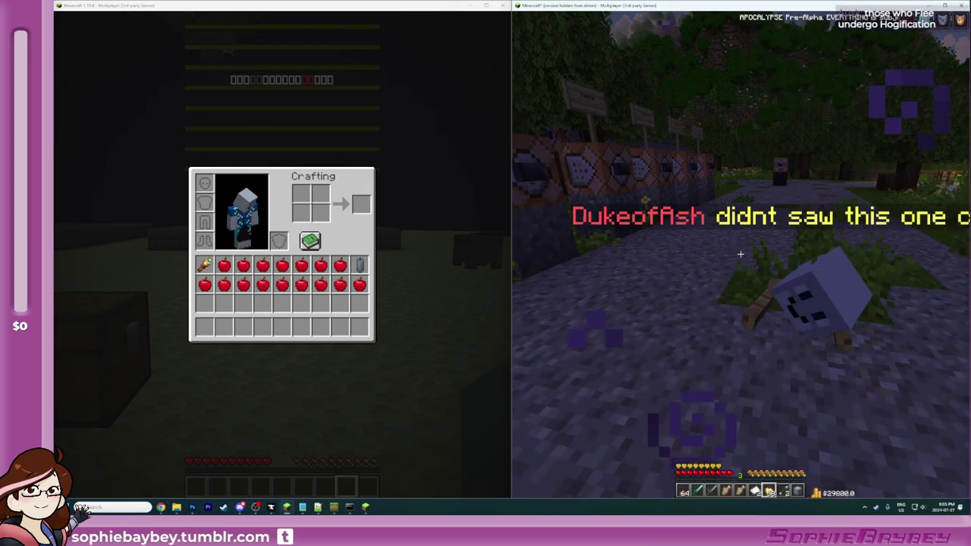
Step: Walk along the path past the house and reopen the DeluxeCombat settings with /dc menu
{"action": "key", "text": "w"}
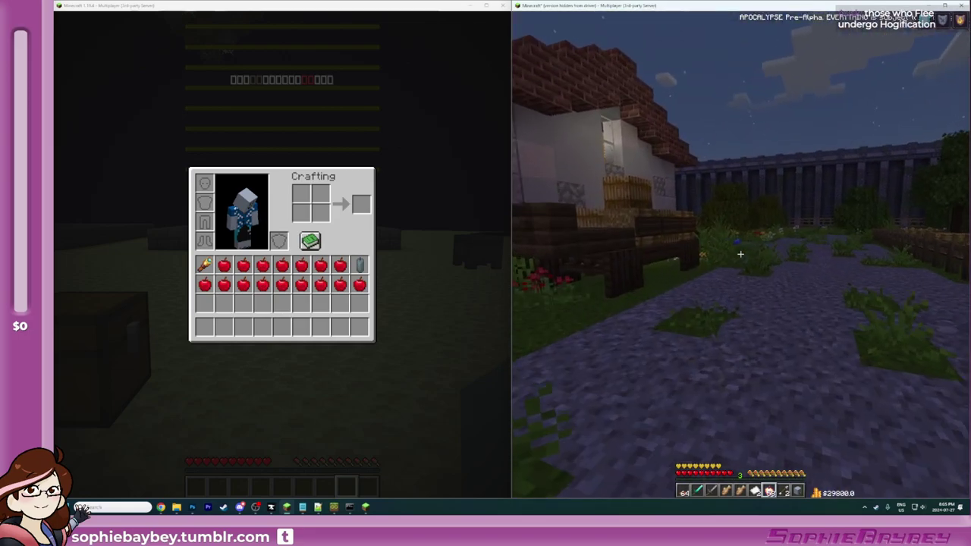
{"action": "key", "text": "t"}
{"action": "key", "text": "Up"}
{"action": "key", "text": "Up"}
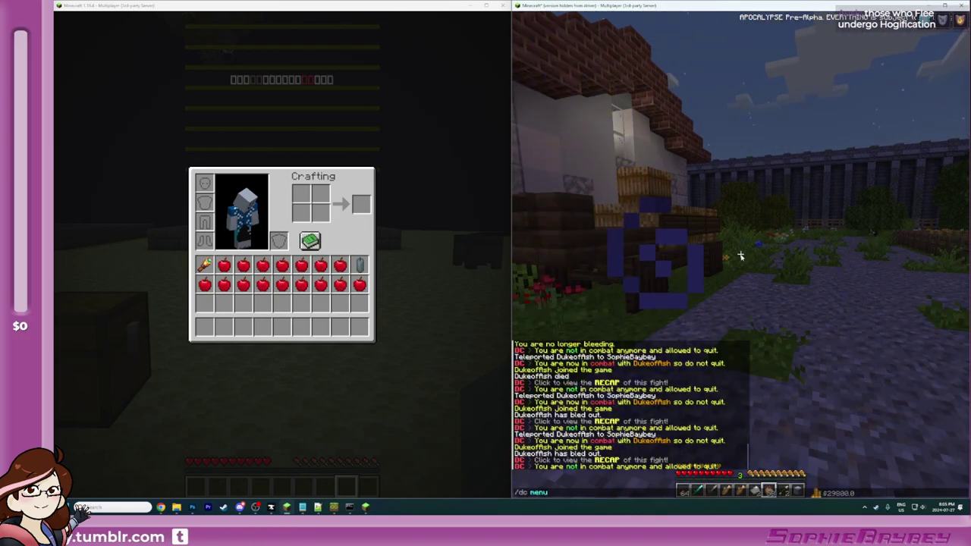
{"action": "key", "text": "Return"}
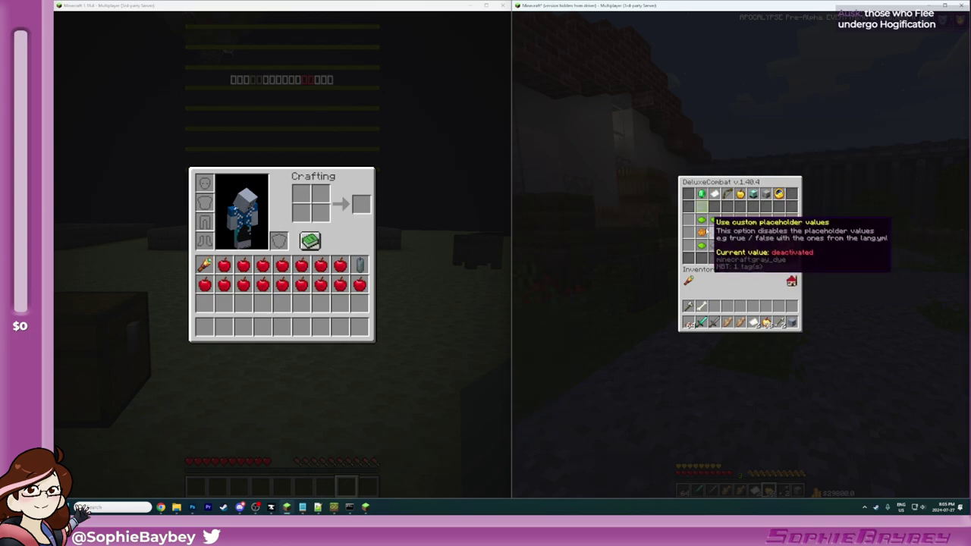
Step: Go through the DeluxeCombat setting categories, adjust the combat-log NPC option and close the settings
{"action": "left_click", "coordinate": [726, 194]}
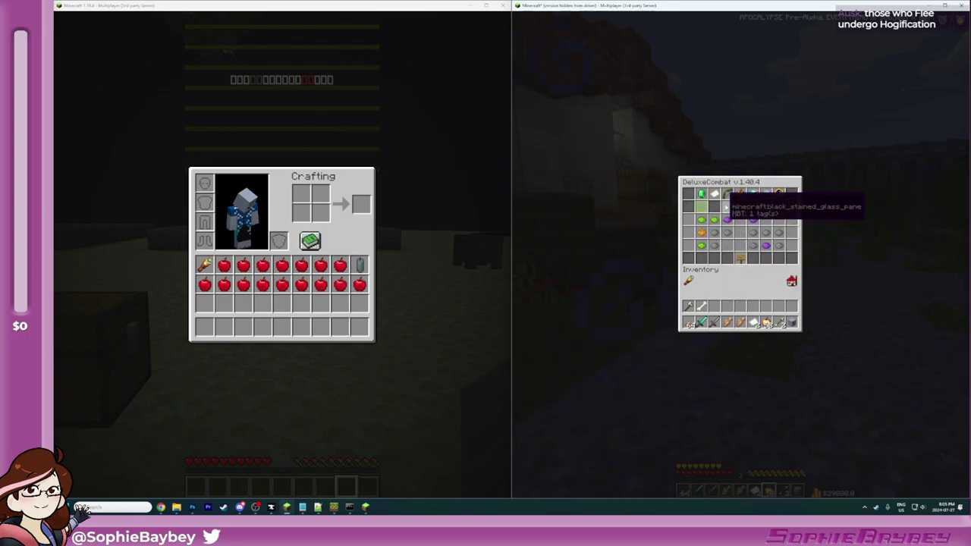
{"action": "left_click", "coordinate": [744, 193]}
{"action": "left_click", "coordinate": [717, 233]}
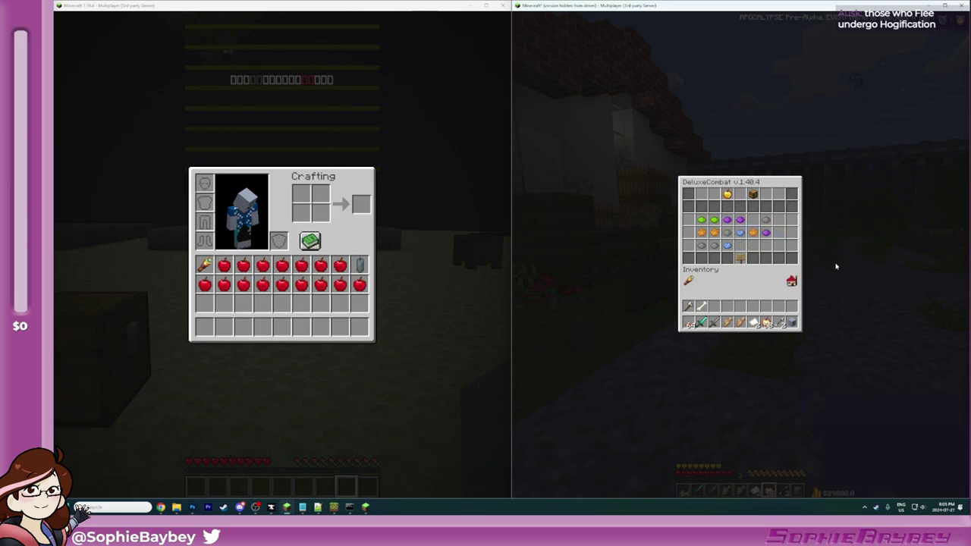
{"action": "key", "text": "e"}
Step: Teleport the second player to the main player, start combat, and disconnect the second player while tagged
{"action": "key", "text": "e"}
{"action": "key", "text": "e"}
{"action": "key", "text": "t"}
{"action": "key", "text": "Up"}
{"action": "key", "text": "Up"}
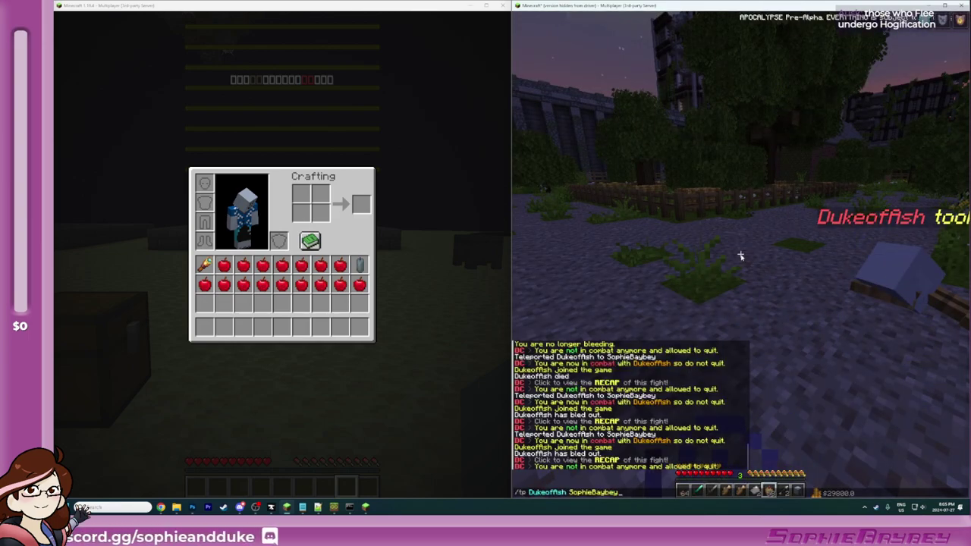
{"action": "key", "text": "Return"}
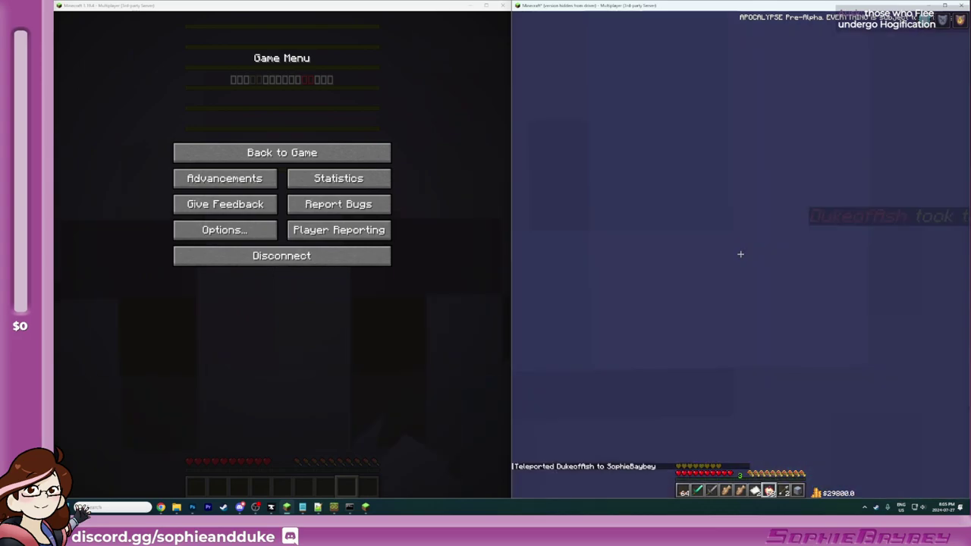
{"action": "key", "text": "e"}
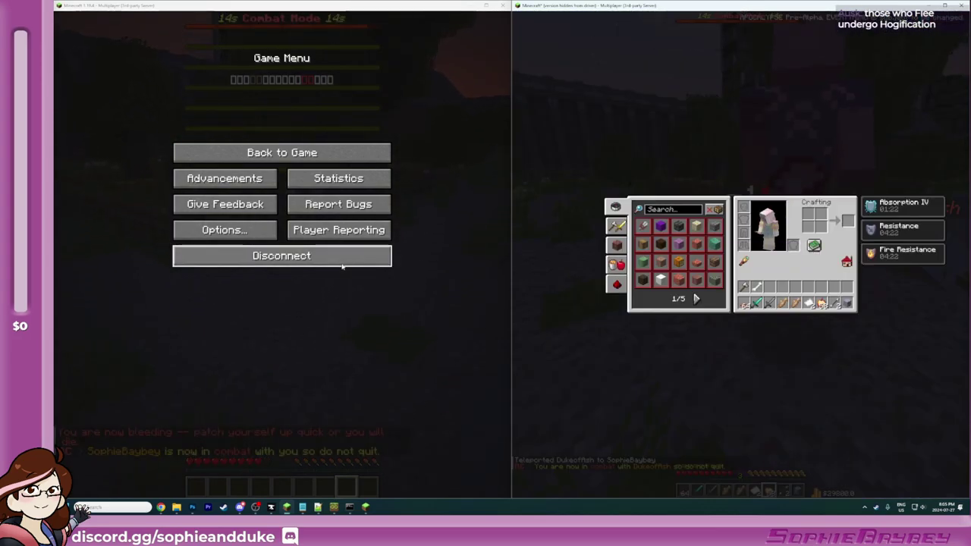
{"action": "left_click", "coordinate": [343, 258]}
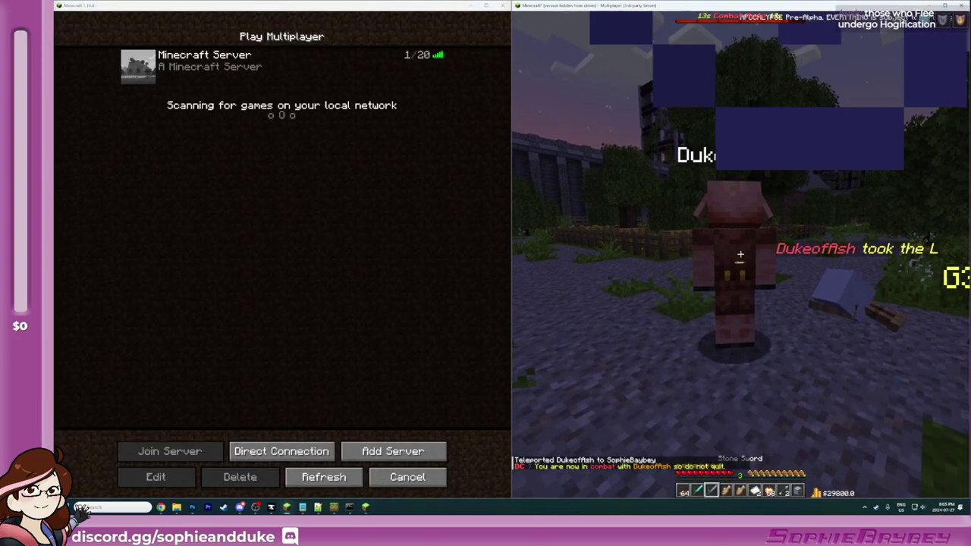
Step: Attack the piglin combat-log NPC with the stone sword until it is killed
{"action": "key", "text": "w"}
{"action": "left_click", "coordinate": [740, 254]}
{"action": "left_click", "coordinate": [740, 254]}
{"action": "left_click", "coordinate": [740, 254]}
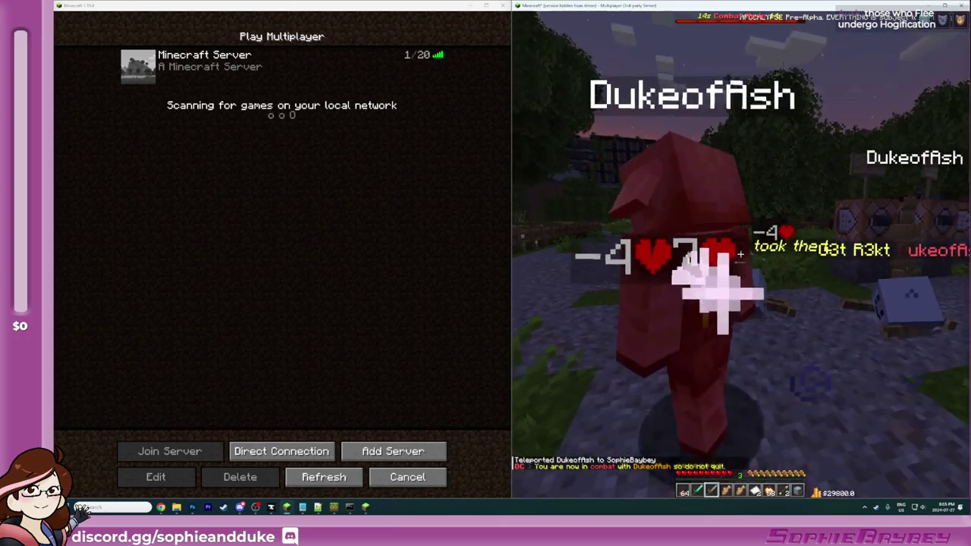
{"action": "left_click", "coordinate": [740, 254]}
{"action": "key", "text": "e"}
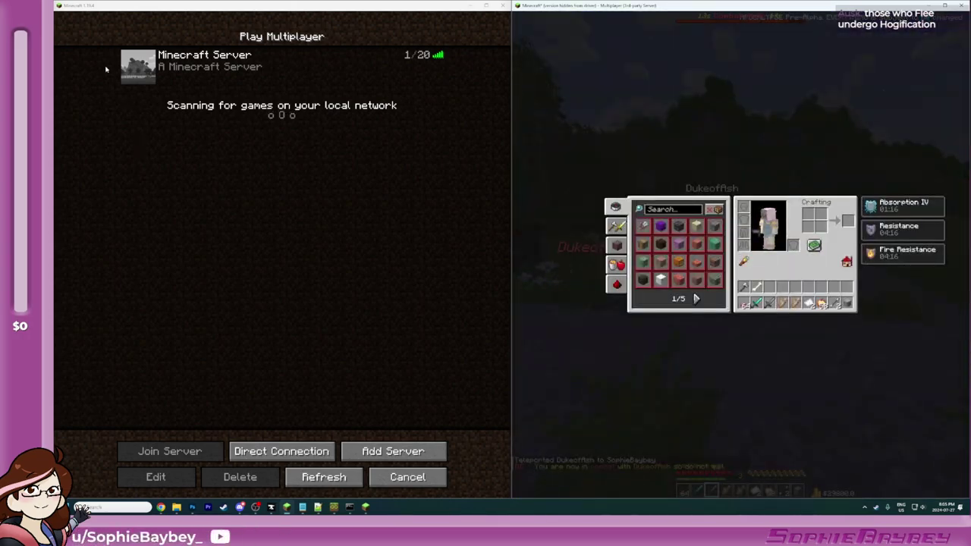
Step: Rejoin the server as the second player, respawn, and check their inventory
{"action": "left_click", "coordinate": [138, 67]}
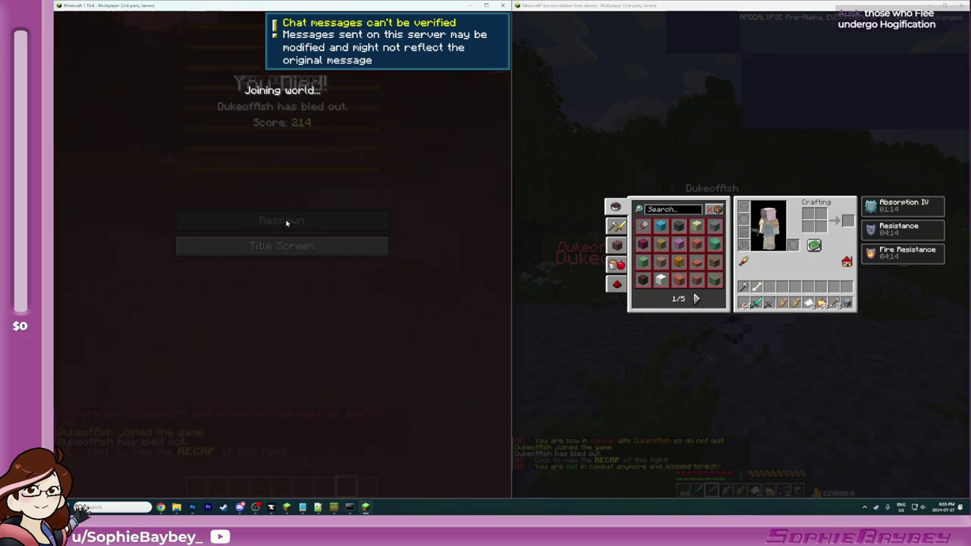
{"action": "left_click", "coordinate": [287, 223]}
{"action": "key", "text": "e"}
Step: Reopen the DeluxeCombat settings with /dc menu and pick another entity type for the combat-log NPC
{"action": "left_click", "coordinate": [719, 386]}
{"action": "key", "text": "e"}
{"action": "key", "text": "t"}
{"action": "key", "text": "Up"}
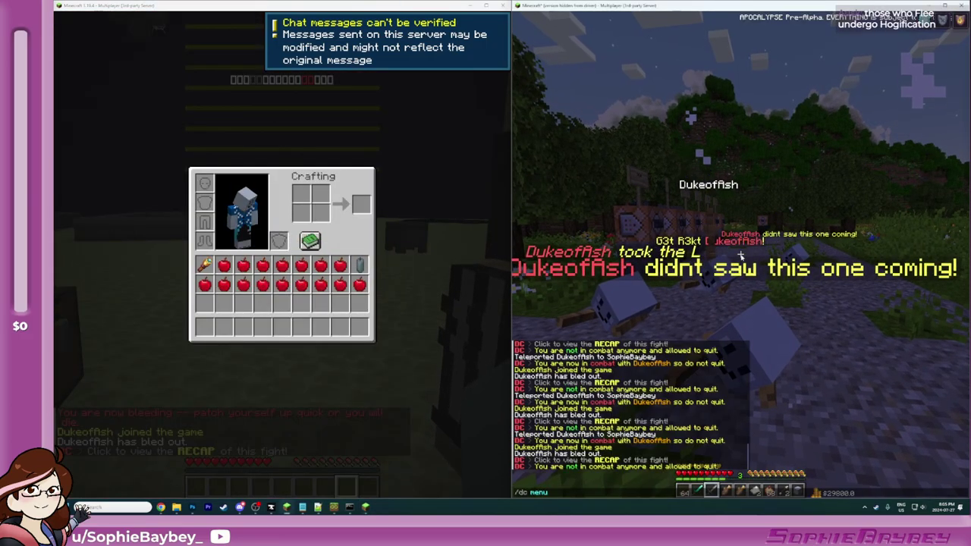
{"action": "key", "text": "Return"}
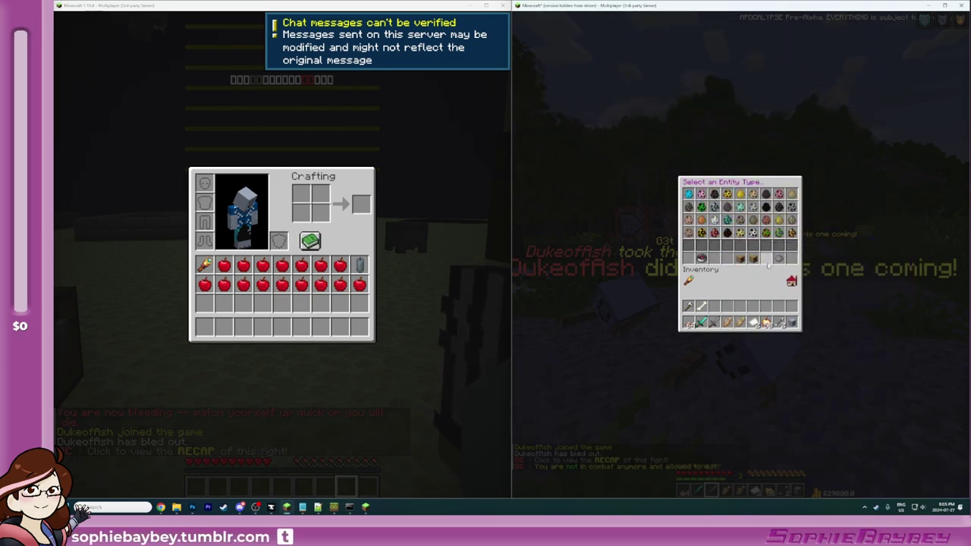
{"action": "left_click", "coordinate": [754, 260]}
{"action": "left_click", "coordinate": [753, 260]}
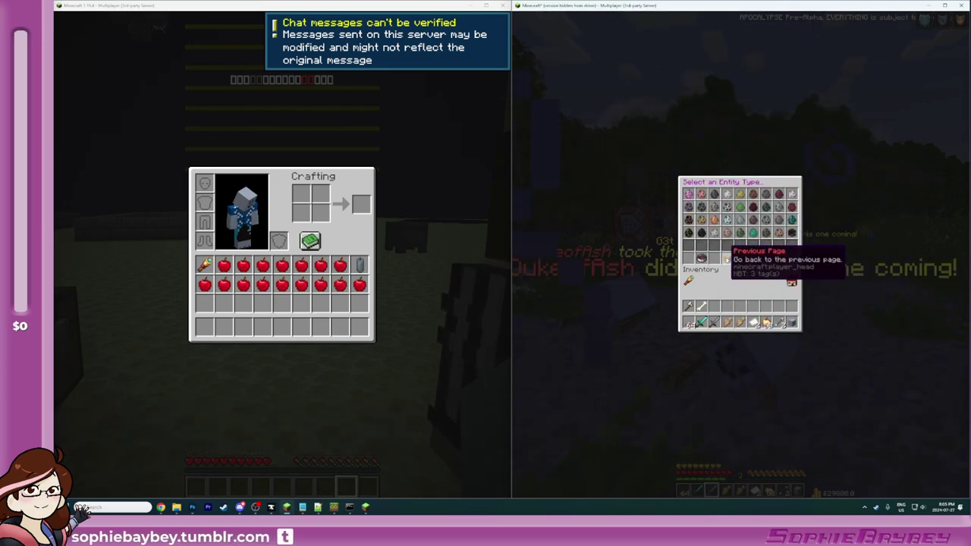
{"action": "left_click", "coordinate": [791, 232]}
{"action": "key", "text": "Escape"}
Step: Teleport the second player over again, hit them with the raw cod, and disconnect them during combat
{"action": "key", "text": "w"}
{"action": "key", "text": "t"}
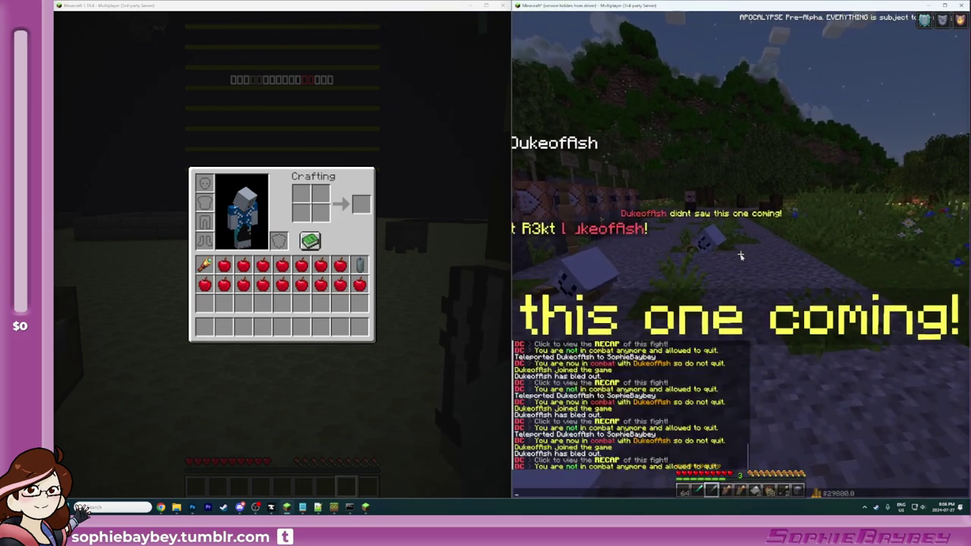
{"action": "key", "text": "Up"}
{"action": "key", "text": "Return"}
{"action": "key", "text": "s"}
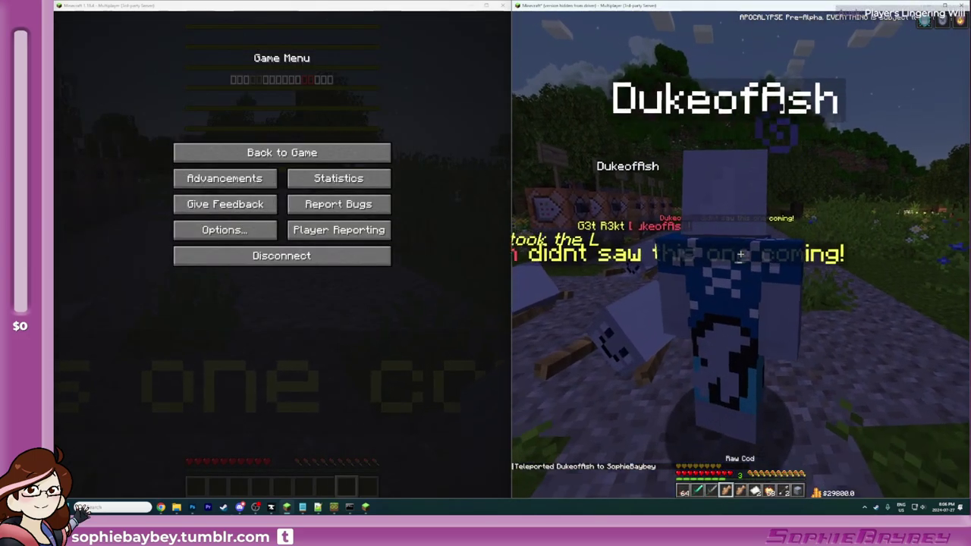
{"action": "key", "text": "e"}
{"action": "key", "text": "e"}
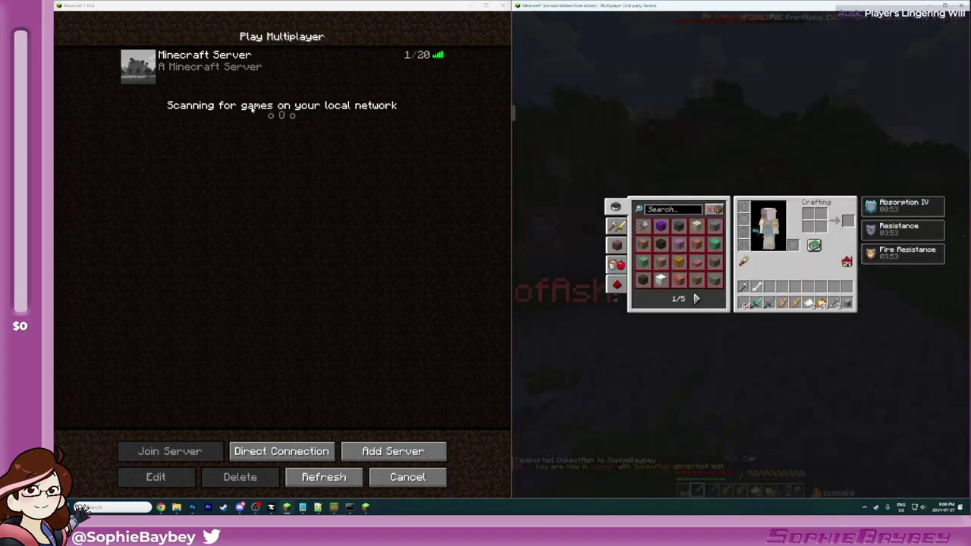
Step: Reconnect the second player after the NPC fight, respawn them, and look at which items they kept
{"action": "double_click", "coordinate": [147, 71]}
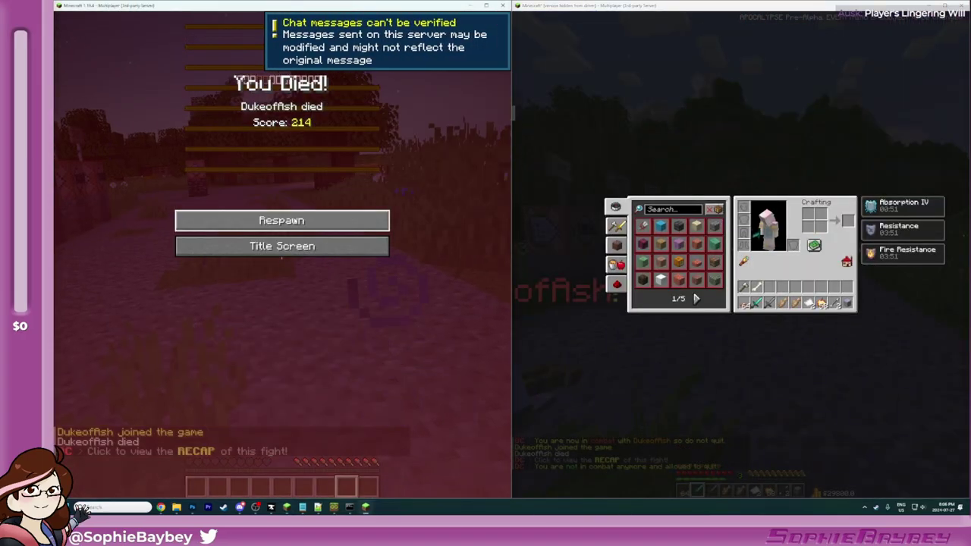
{"action": "left_click", "coordinate": [281, 220]}
{"action": "key", "text": "e"}
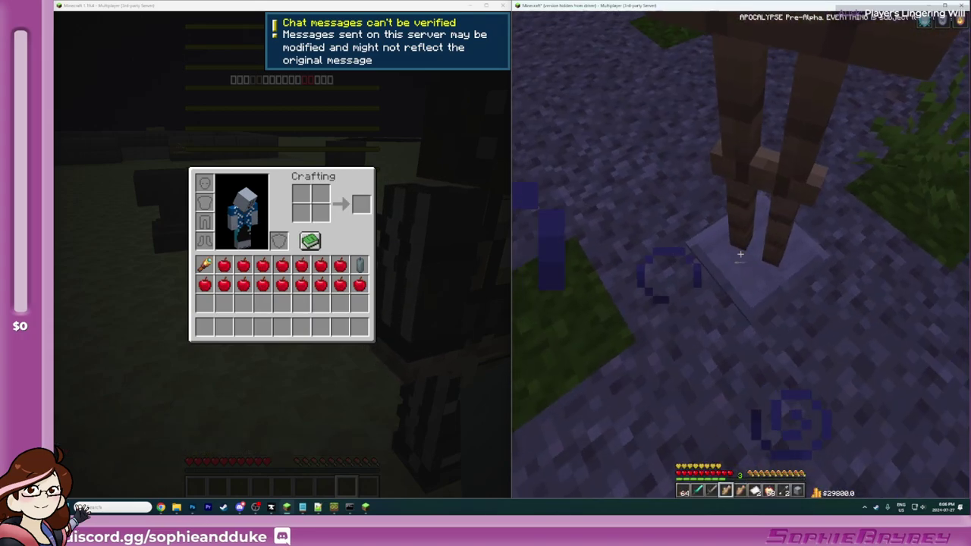
Step: Check the main player's inventory and walk back along the path past the command blocks
{"action": "key", "text": "e"}
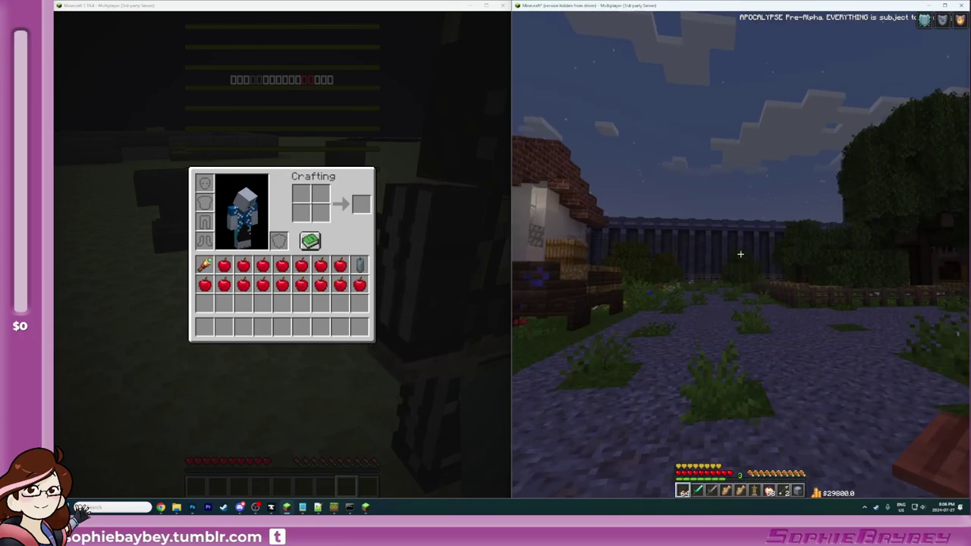
{"action": "key", "text": "e"}
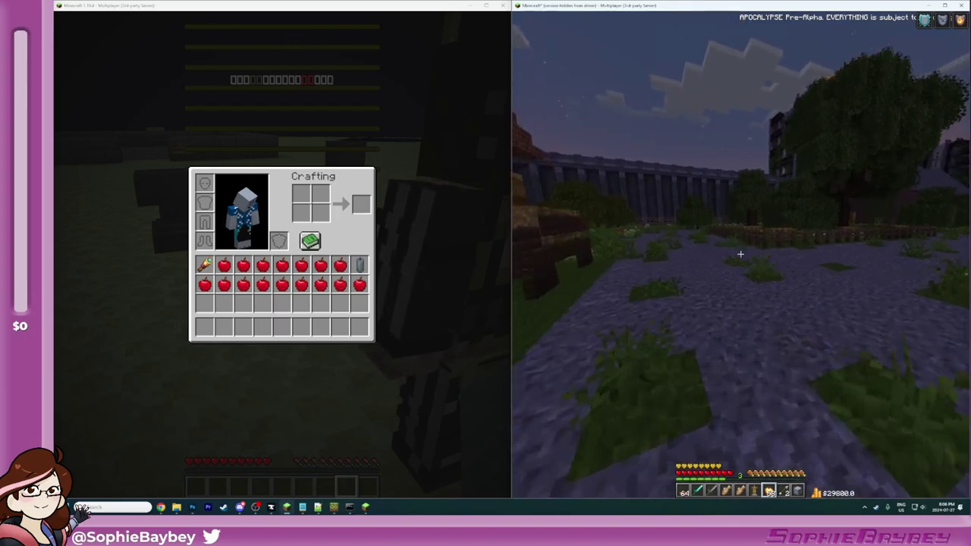
{"action": "key", "text": "w"}
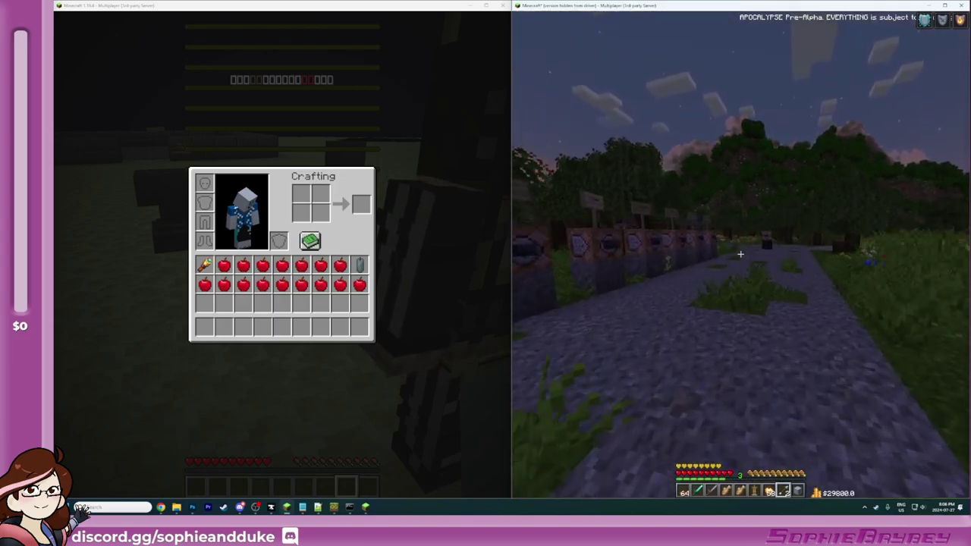
Step: Disconnect the second player, quit that Minecraft client, and maximize the main player's game window
{"action": "key", "text": "e"}
{"action": "left_click", "coordinate": [325, 349]}
{"action": "key", "text": "e"}
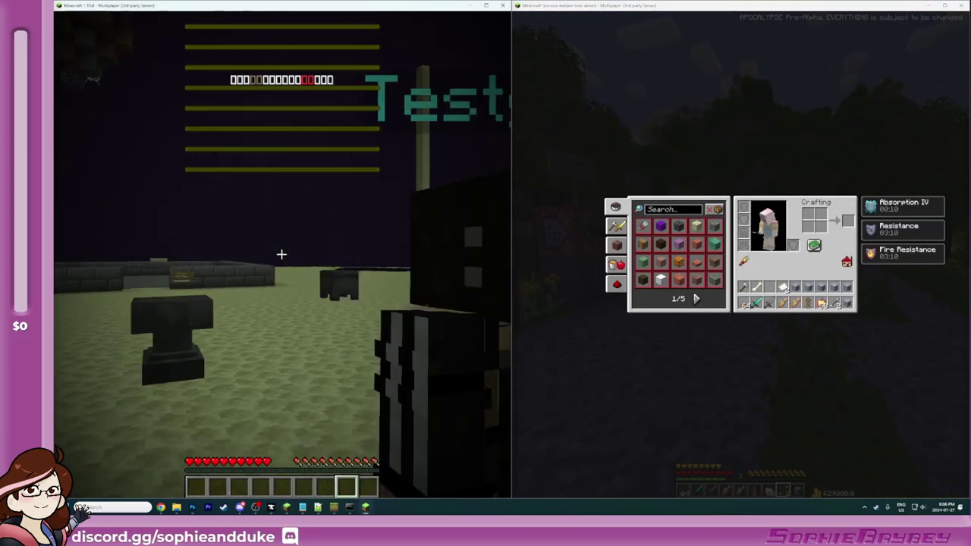
{"action": "key", "text": "Escape"}
{"action": "left_click", "coordinate": [257, 253]}
{"action": "left_click", "coordinate": [407, 477]}
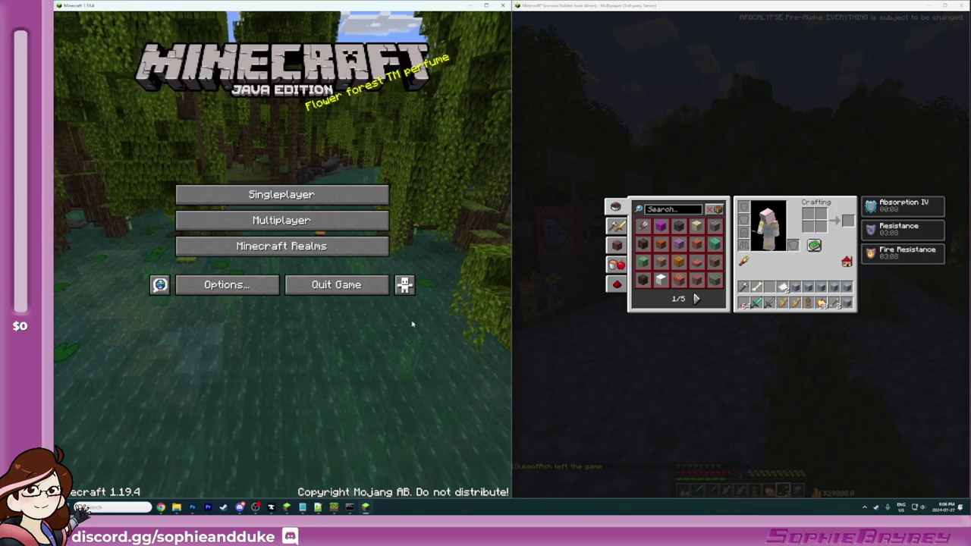
{"action": "left_click", "coordinate": [336, 282]}
{"action": "double_click", "coordinate": [616, 7]}
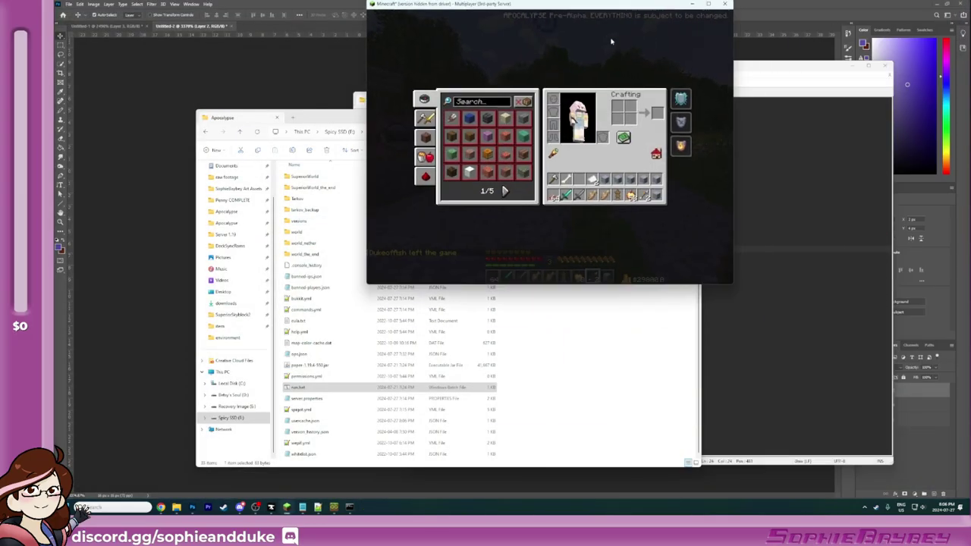
{"action": "double_click", "coordinate": [601, 5]}
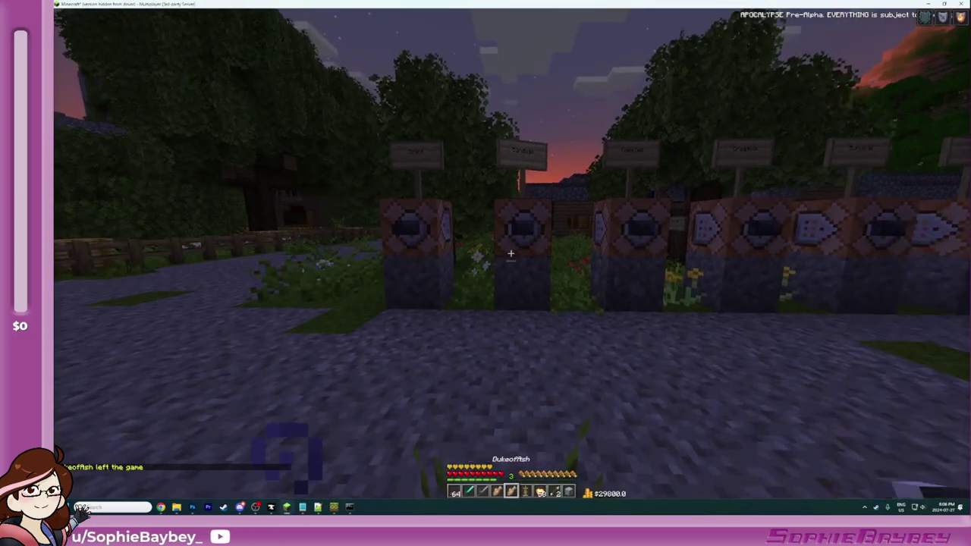
Step: Switch the main player to creative mode with /gamemode creative and destroy all items in the inventory
{"action": "key", "text": "e"}
{"action": "type", "text": "e"}
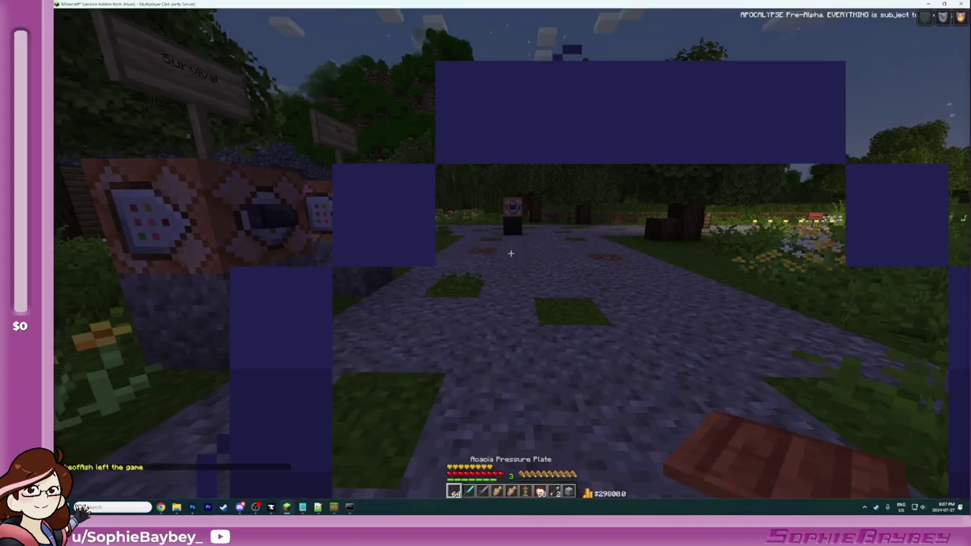
{"action": "type", "text": "/gamemode "}
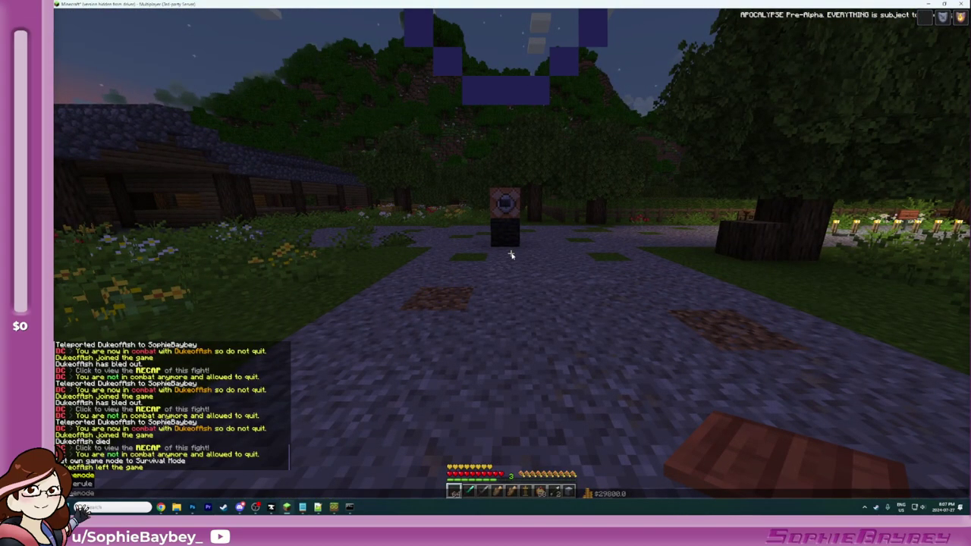
{"action": "type", "text": "creative"}
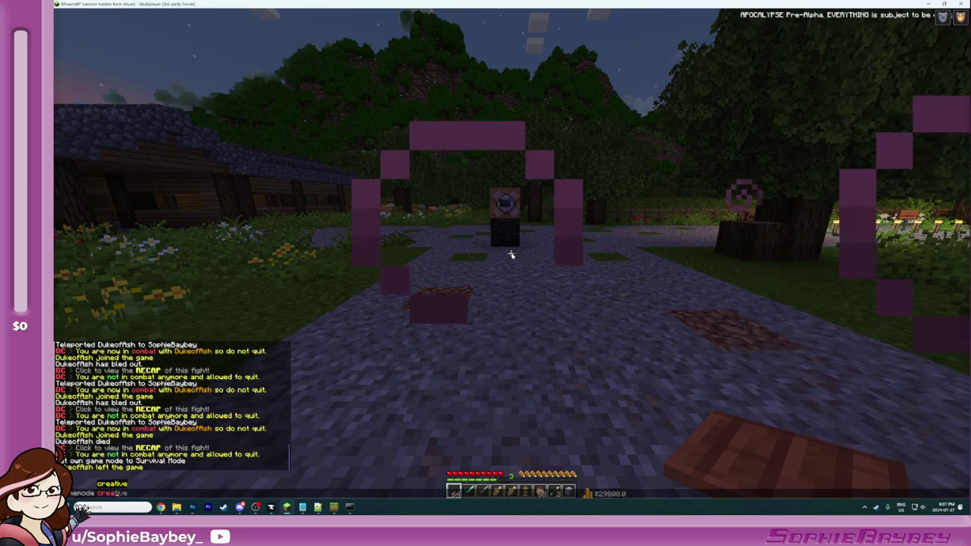
{"action": "key", "text": "Return"}
{"action": "key", "text": "e"}
{"action": "left_click", "coordinate": [571, 288], "text": "shift"}
{"action": "key", "text": "e"}
{"action": "key", "text": "e"}
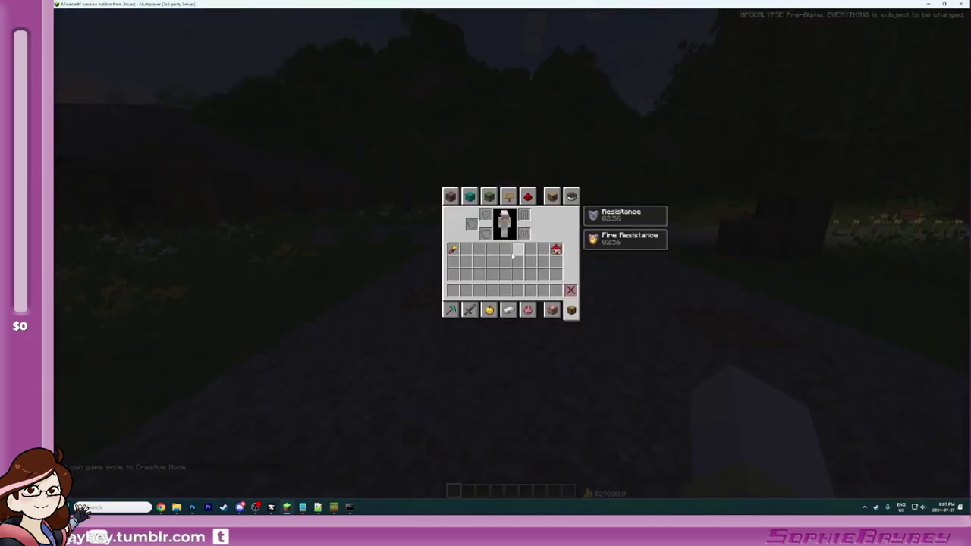
Step: Return to survival mode with /gamemode survival and check the custom items in the inventory
{"action": "key", "text": "t"}
{"action": "key", "text": "Escape"}
{"action": "key", "text": "t"}
{"action": "key", "text": "Up"}
{"action": "key", "text": "ctrl+BackSpace"}
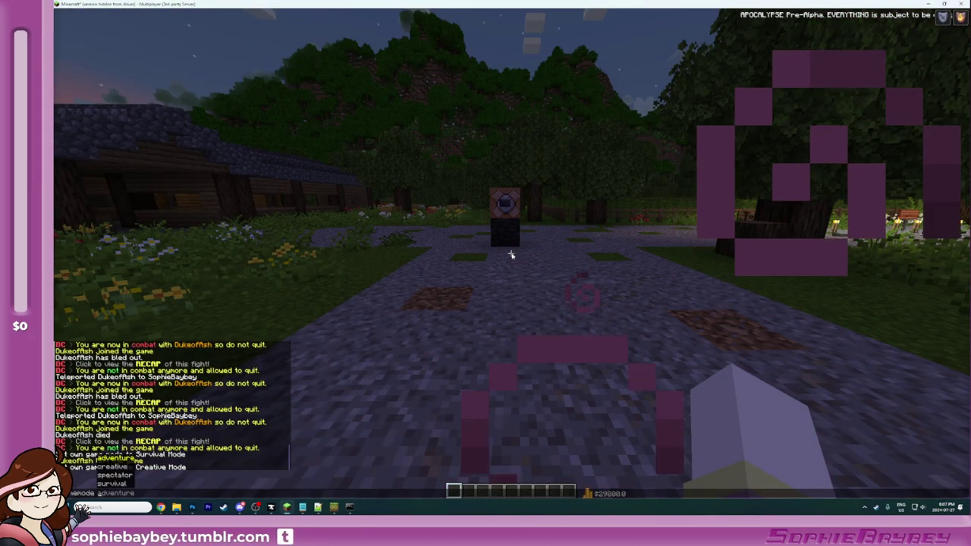
{"action": "type", "text": "survival"}
{"action": "key", "text": "Return"}
{"action": "key", "text": "e"}
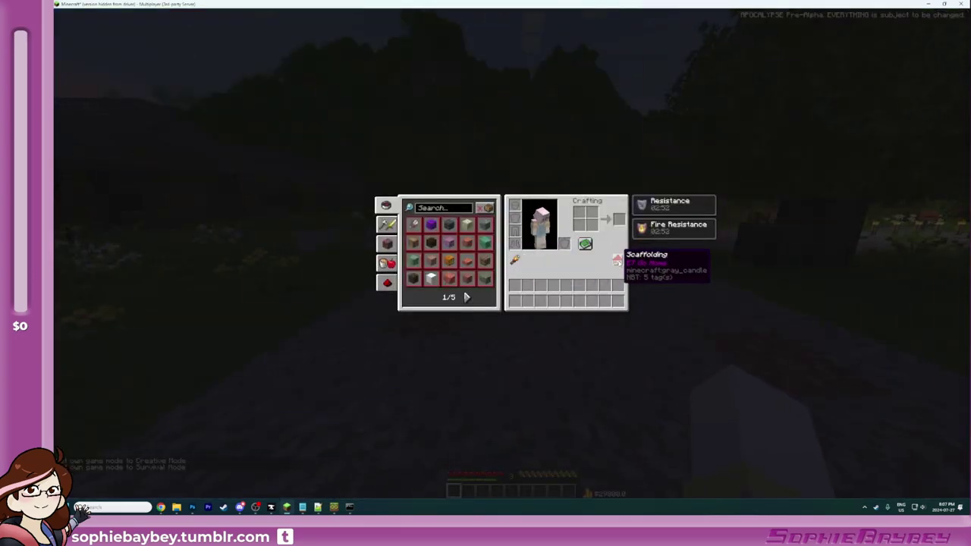
Step: Teleport to the player's island using the Scaffolding item in the inventory
{"action": "key", "text": "e"}
{"action": "key", "text": "e"}
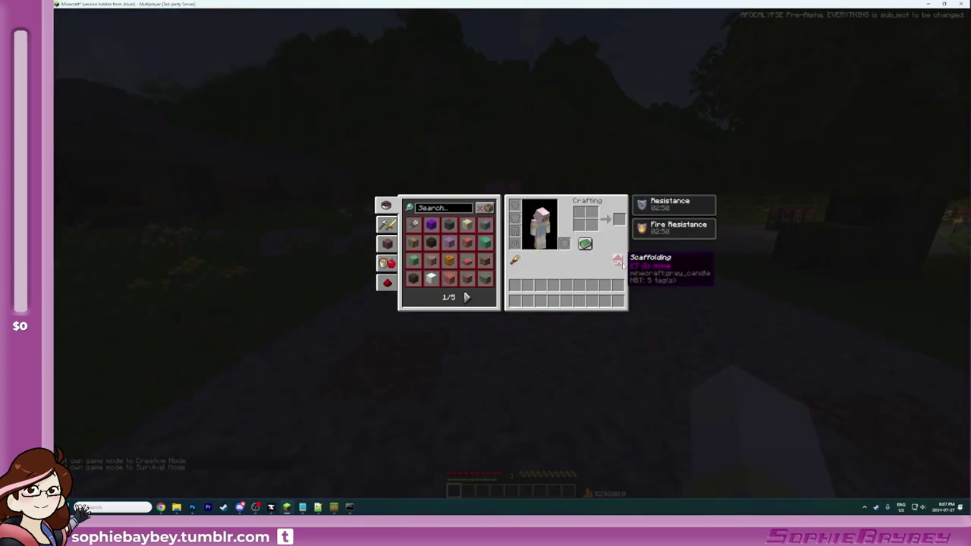
{"action": "key", "text": "e"}
{"action": "key", "text": "e"}
{"action": "key", "text": "e"}
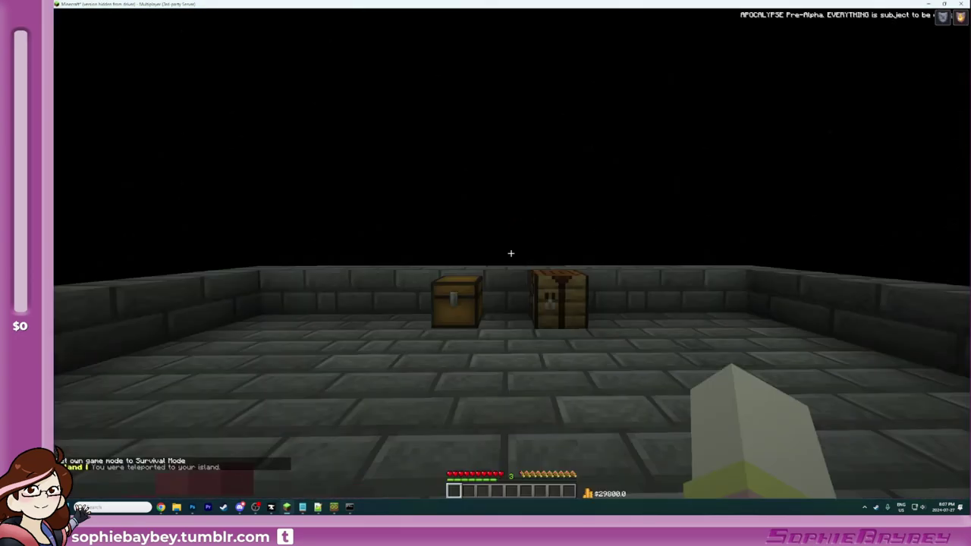
{"action": "key", "text": "e"}
{"action": "key", "text": "e"}
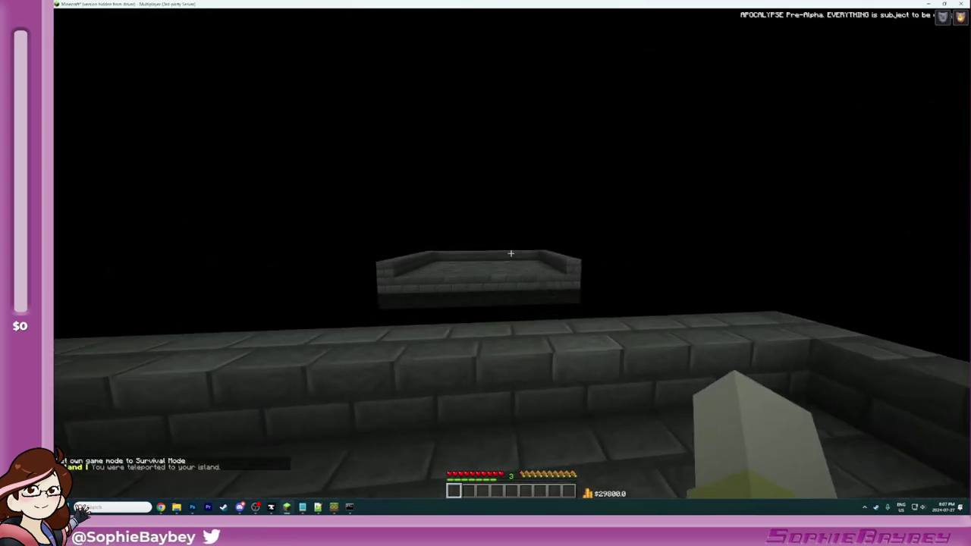
Step: Move and jump around the stone-brick island, and inspect the Quest Items entry in the inventory
{"action": "key", "text": "w"}
{"action": "key", "text": "space"}
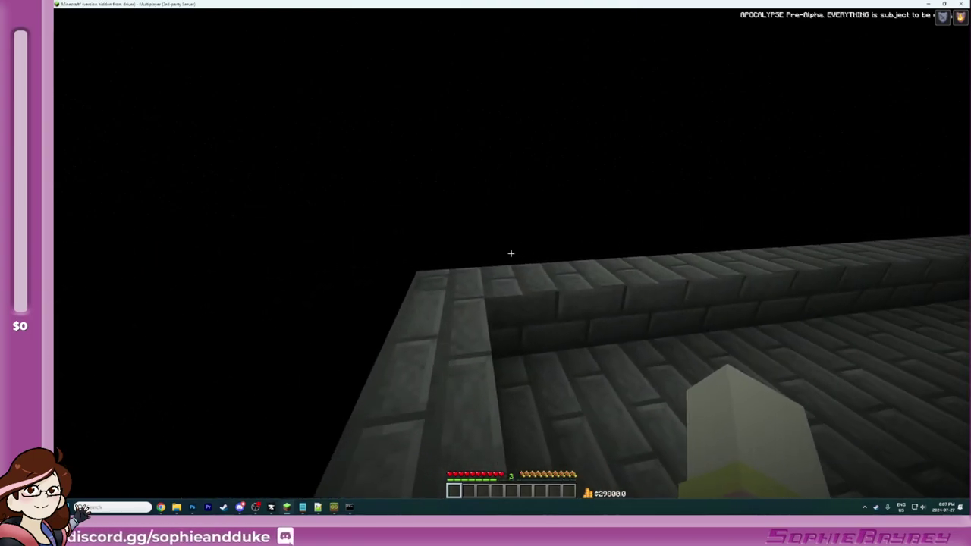
{"action": "key", "text": "e"}
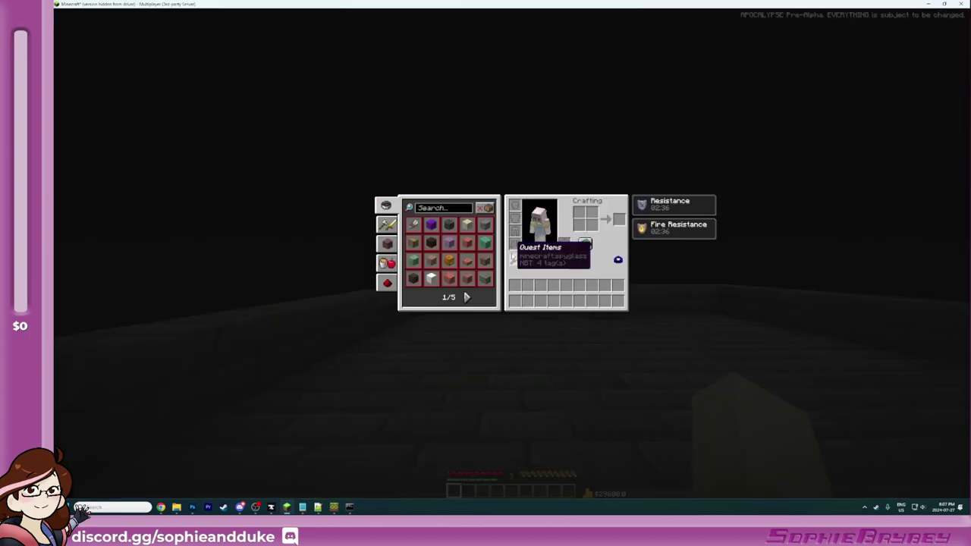
Step: Teleport back to the spawn area and check the shortcut items in the inventory
{"action": "key", "text": "e"}
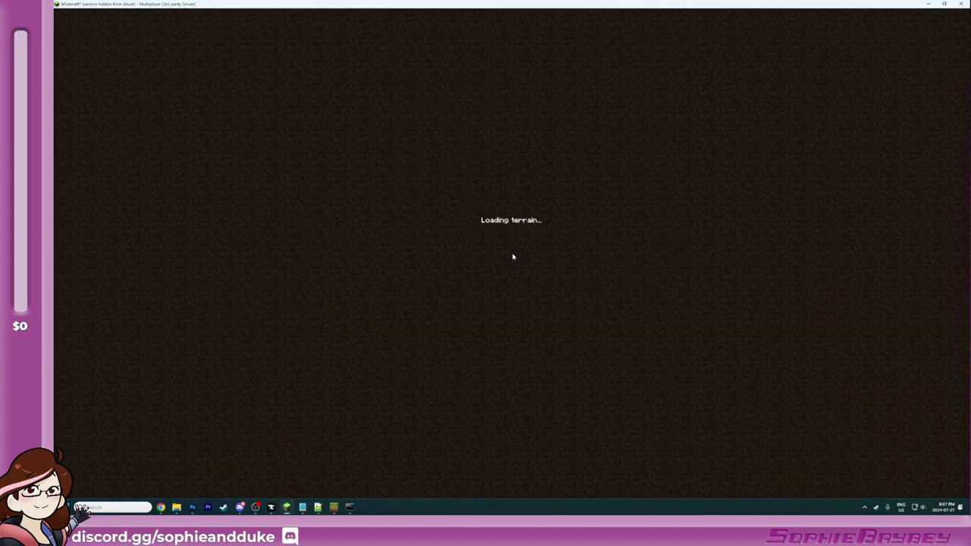
{"action": "key", "text": "e"}
{"action": "key", "text": "e"}
{"action": "key", "text": "e"}
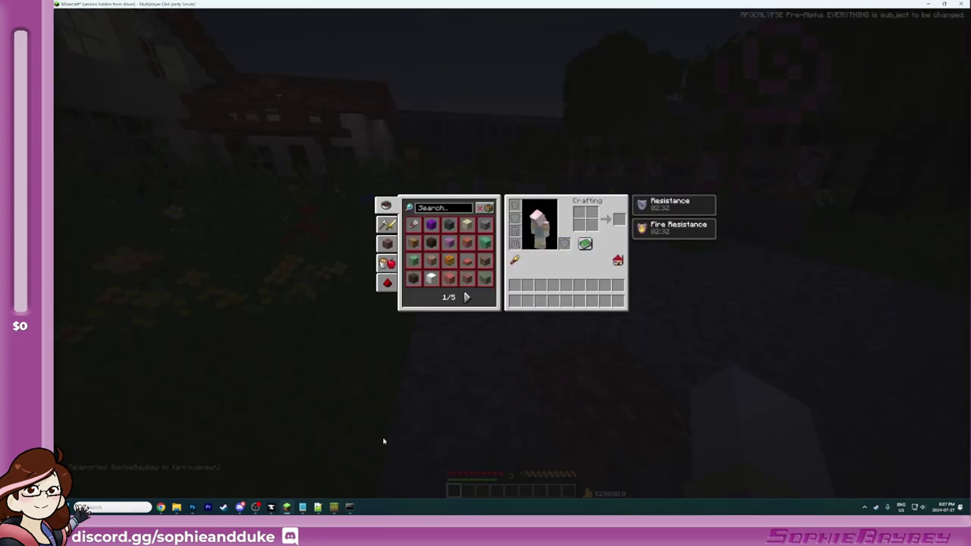
Step: Switch to Photoshop and desaturate the red-roofed pixel house icon to greyscale
{"action": "left_click", "coordinate": [193, 507]}
{"action": "left_click", "coordinate": [121, 26]}
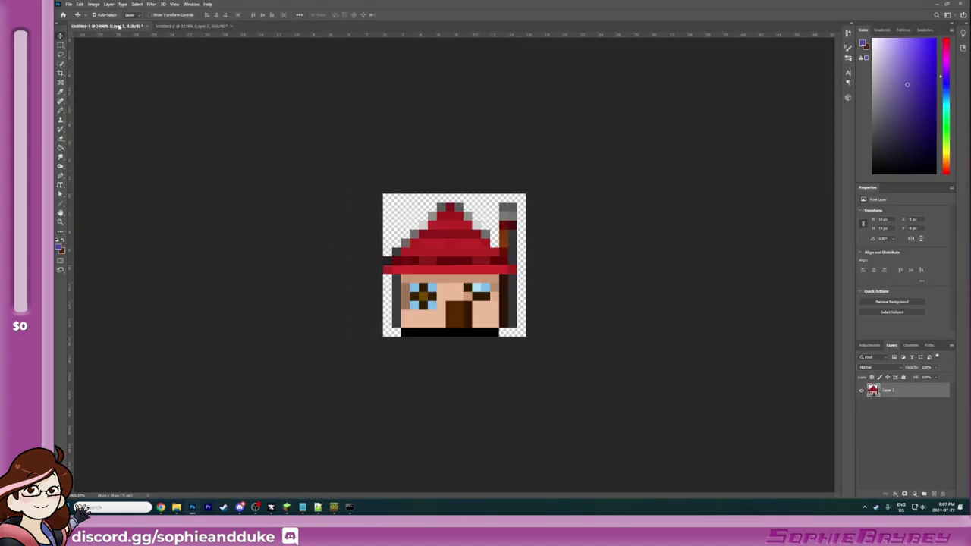
{"action": "left_click", "coordinate": [93, 4]}
{"action": "mouse_move", "coordinate": [124, 29]}
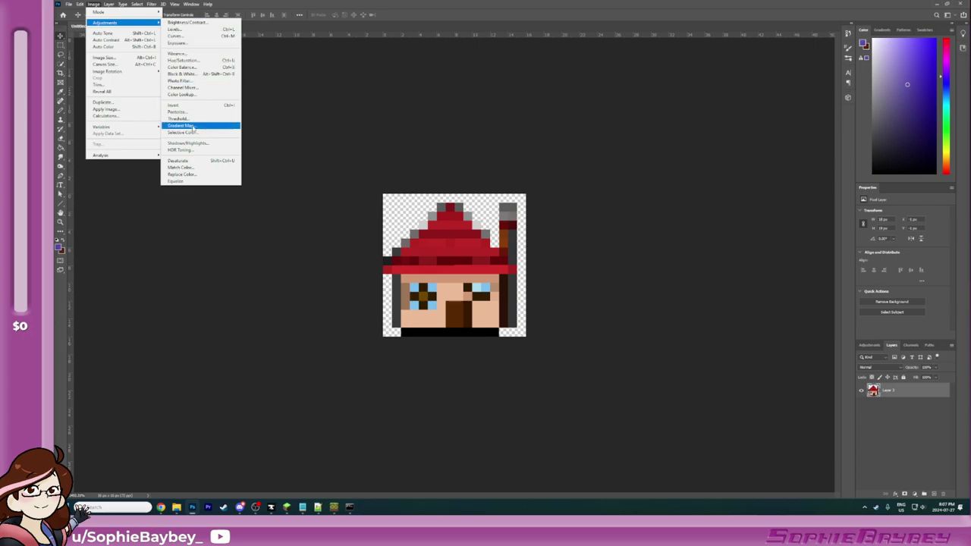
{"action": "left_click", "coordinate": [188, 161]}
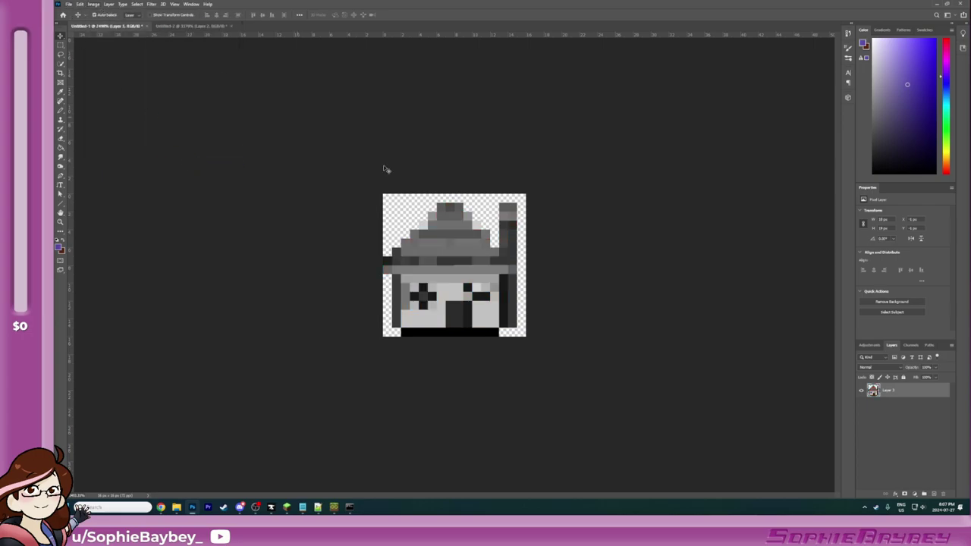
Step: Darken the grey house icon with Brightness/Contrast by setting the brightness to about -87
{"action": "left_click", "coordinate": [94, 4]}
{"action": "mouse_move", "coordinate": [121, 22]}
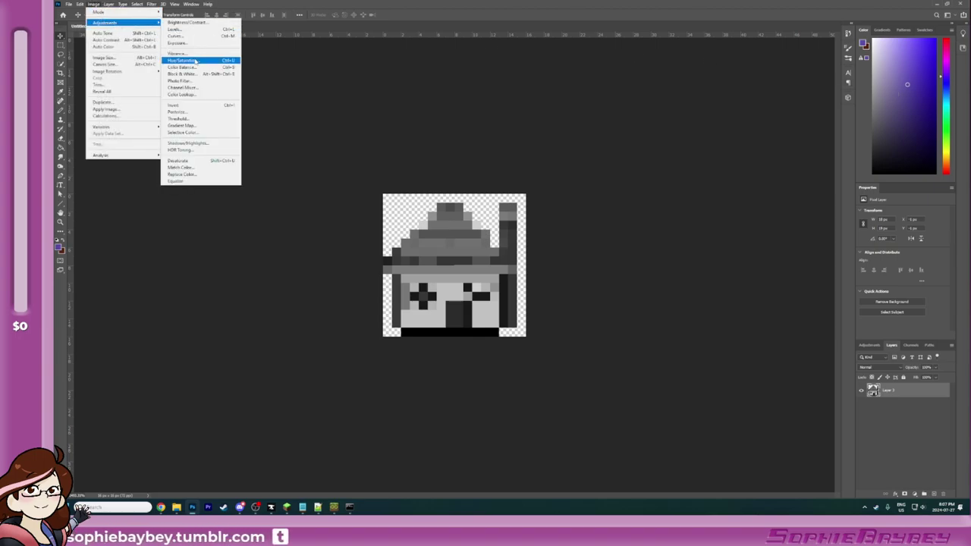
{"action": "left_click", "coordinate": [216, 22]}
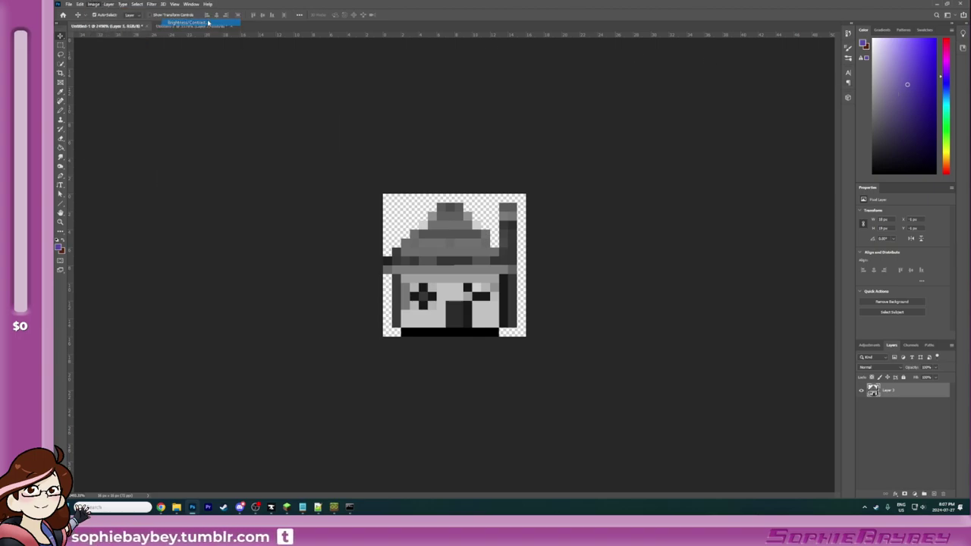
{"action": "left_click_drag", "start_coordinate": [376, 115], "coordinate": [359, 118]}
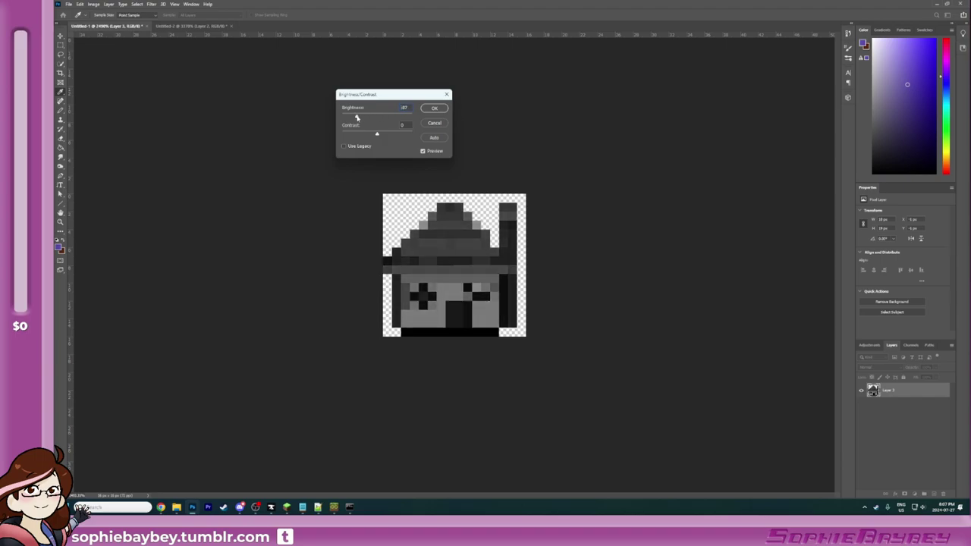
{"action": "left_click", "coordinate": [435, 108]}
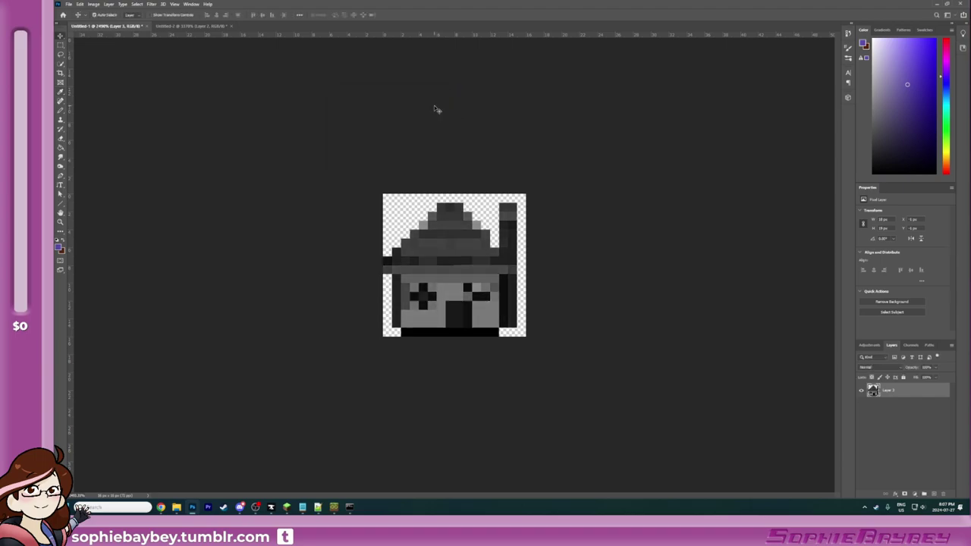
Step: Save the darkened house icon as a PNG named houseuidisabled in the resource pack's textures/item folder
{"action": "left_click", "coordinate": [74, 4]}
{"action": "left_click", "coordinate": [79, 91]}
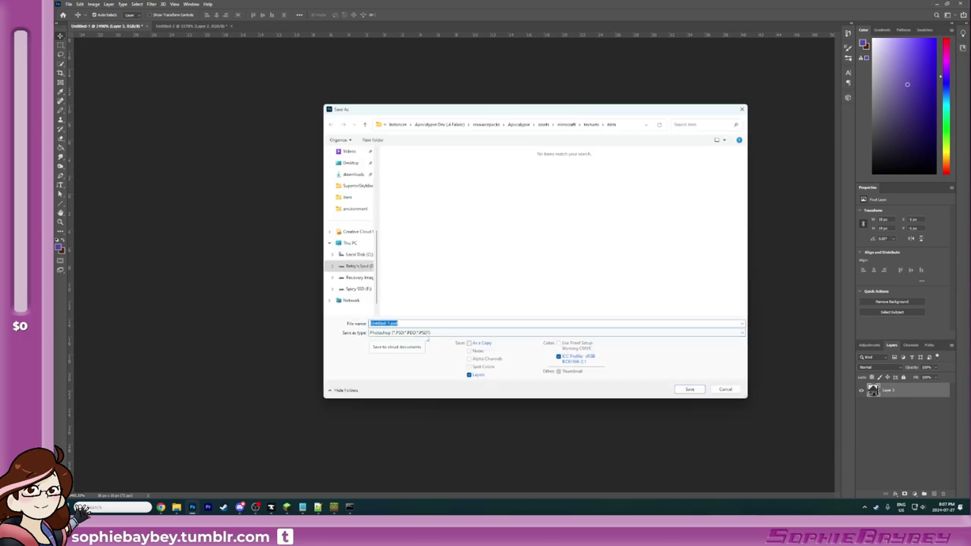
{"action": "left_click", "coordinate": [394, 333]}
{"action": "left_click", "coordinate": [379, 441]}
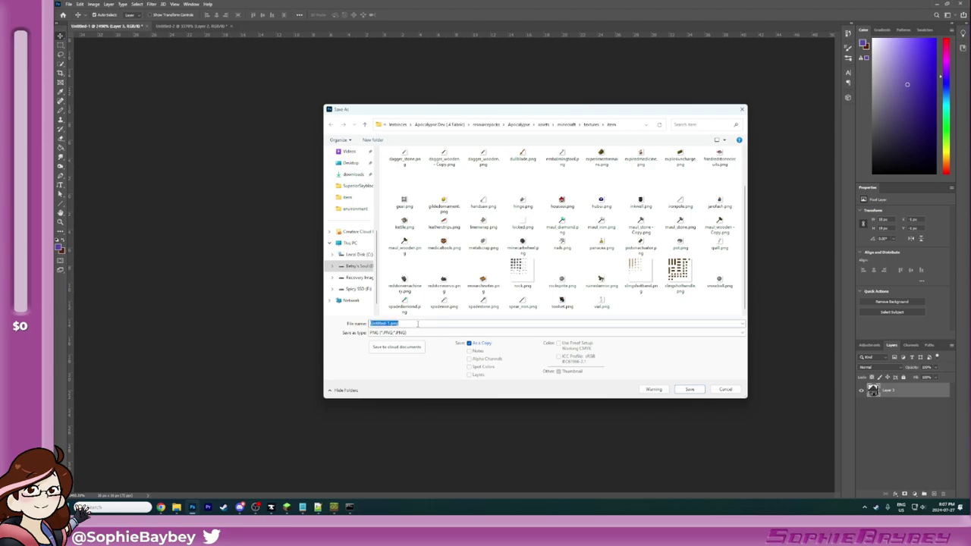
{"action": "type", "text": "housu"}
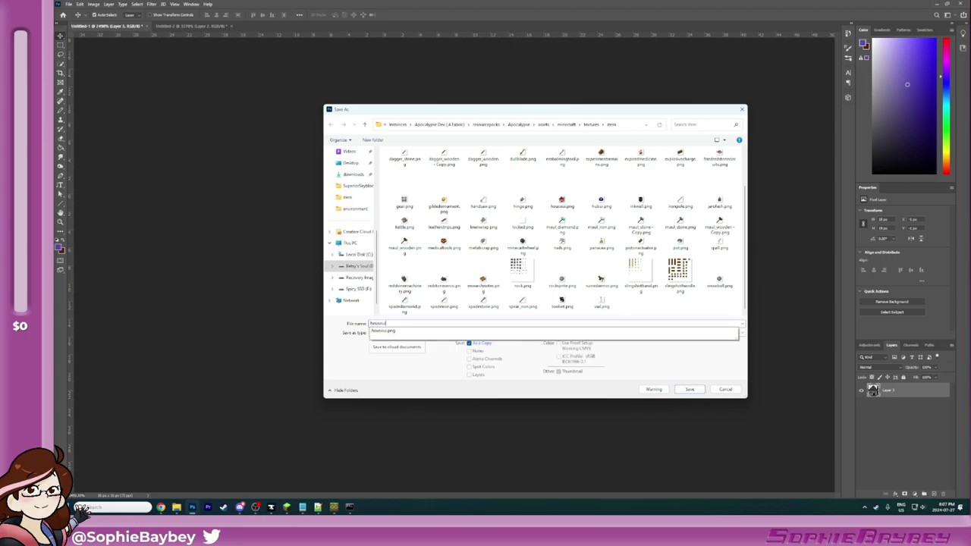
{"action": "type", "text": "disabled"}
{"action": "key", "text": "Return"}
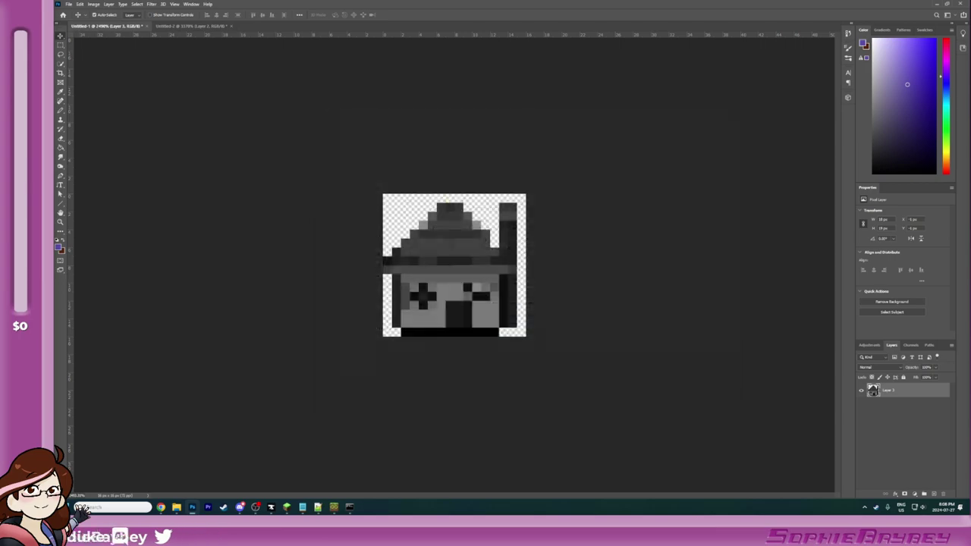
{"action": "key", "text": "Return"}
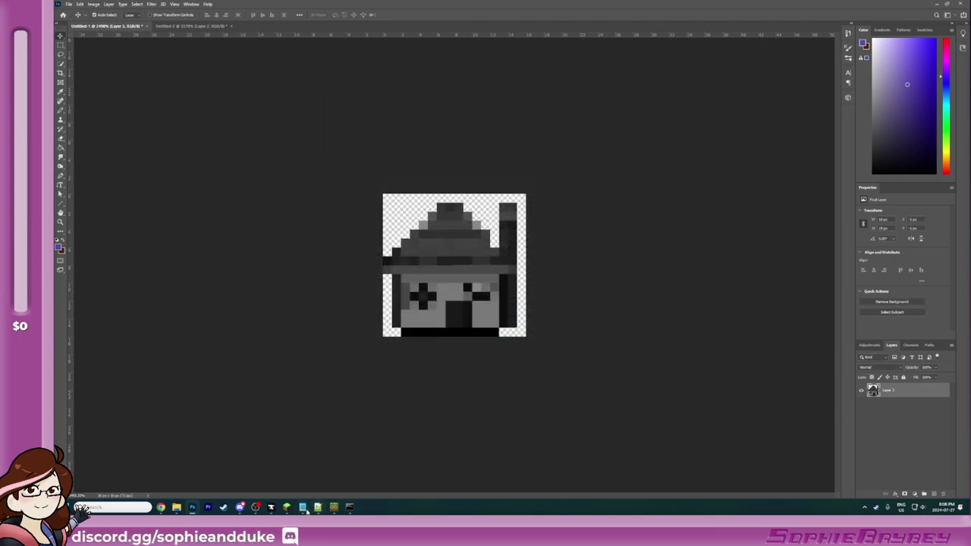
Step: Close the open houseui.json and duplicate that file in the custom/UI models folder as houseuidisabled.json
{"action": "left_click", "coordinate": [308, 511]}
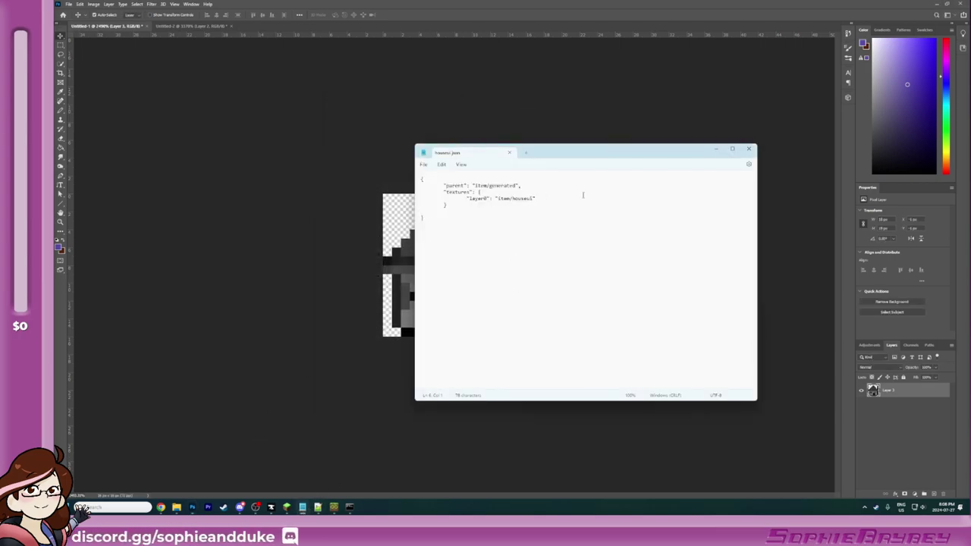
{"action": "left_click", "coordinate": [749, 149]}
{"action": "mouse_move", "coordinate": [176, 506]}
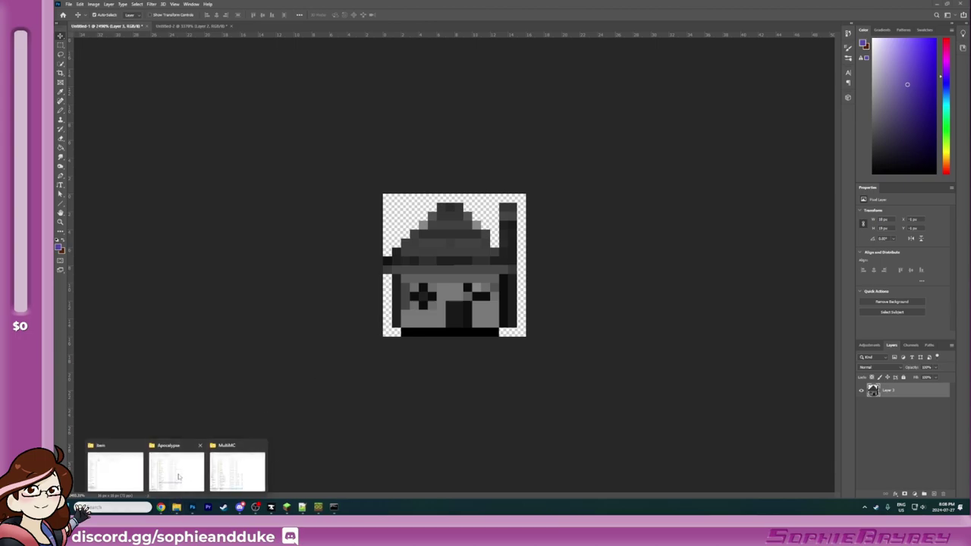
{"action": "left_click", "coordinate": [178, 476]}
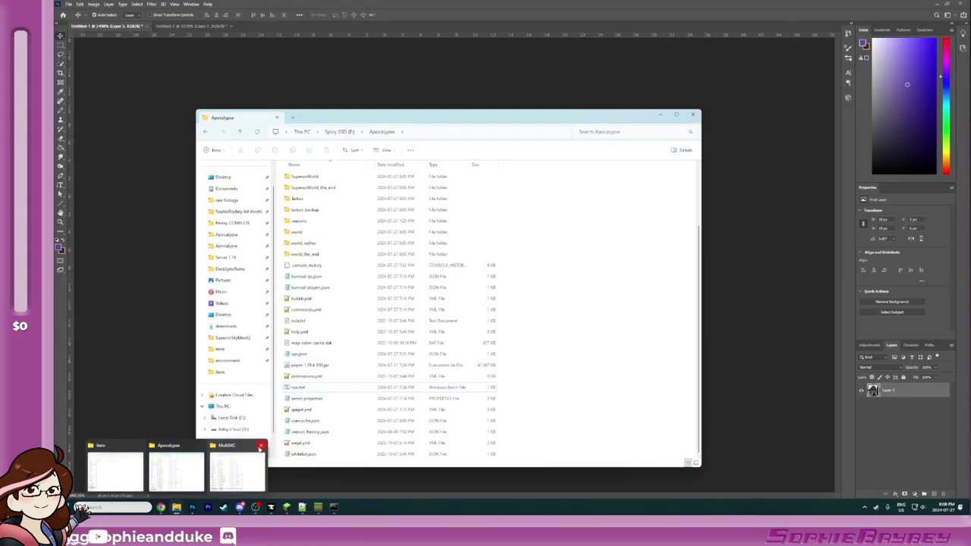
{"action": "left_click", "coordinate": [234, 472]}
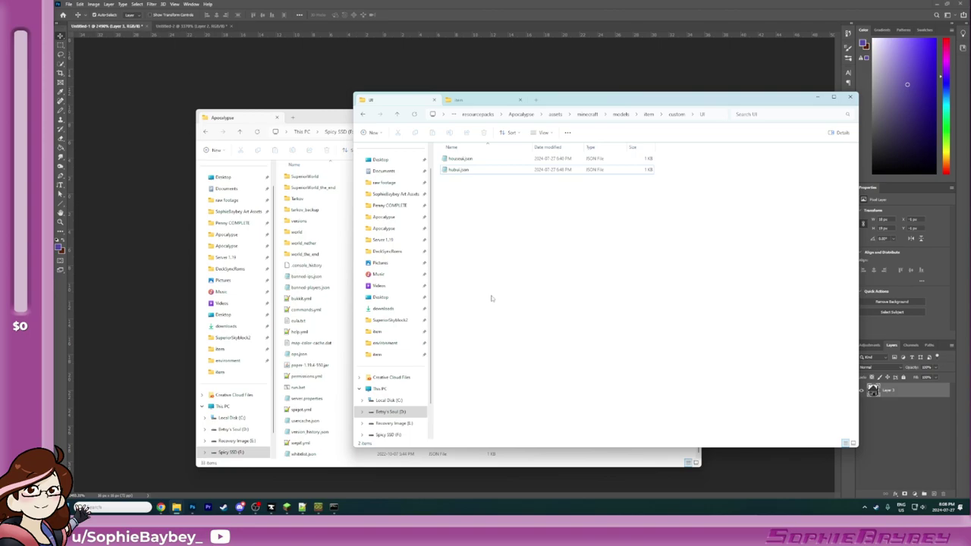
{"action": "left_click", "coordinate": [492, 157]}
{"action": "key", "text": "ctrl+v"}
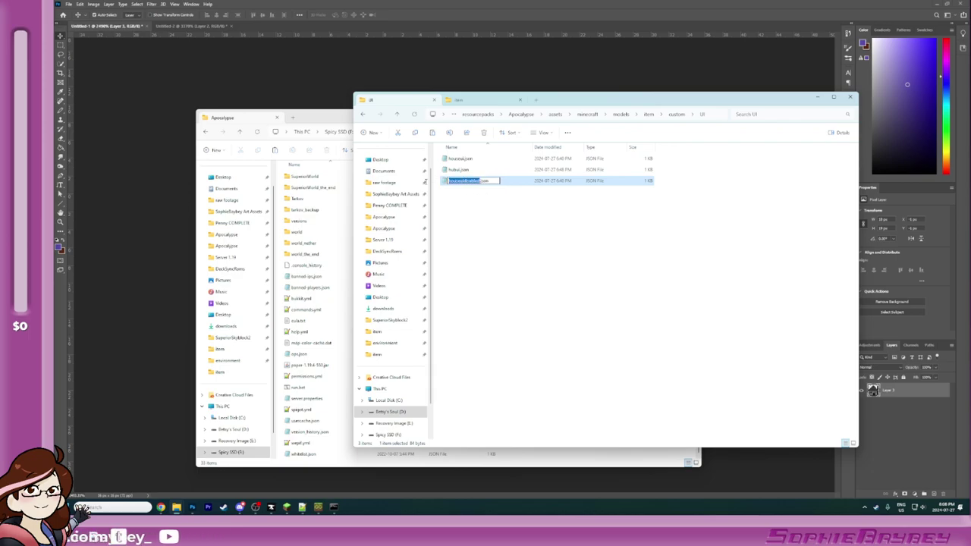
{"action": "key", "text": "Return"}
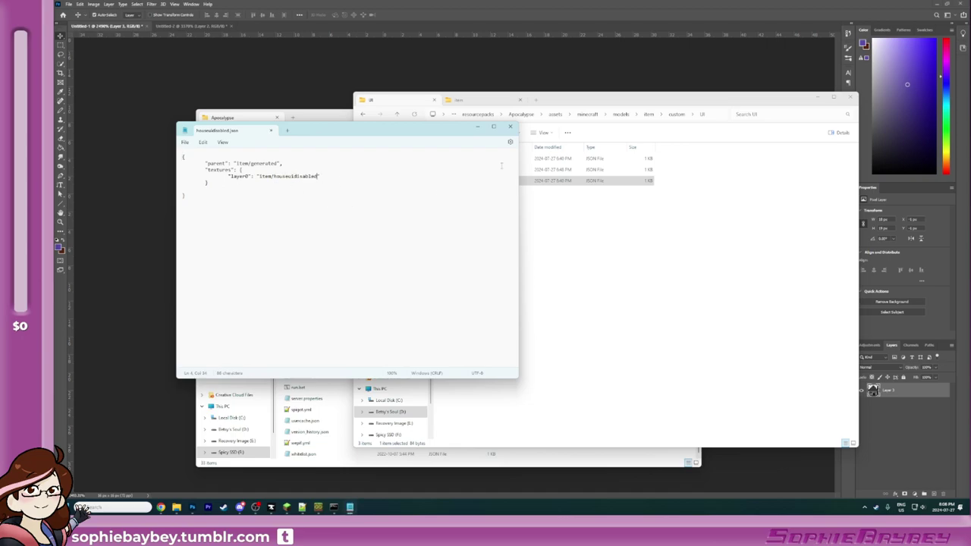
Step: Set the layer0 texture in houseuidisabled.json to item/houseuidisabled, save the file and close it
{"action": "left_click", "coordinate": [185, 143]}
{"action": "left_click", "coordinate": [189, 191]}
{"action": "left_click", "coordinate": [510, 127]}
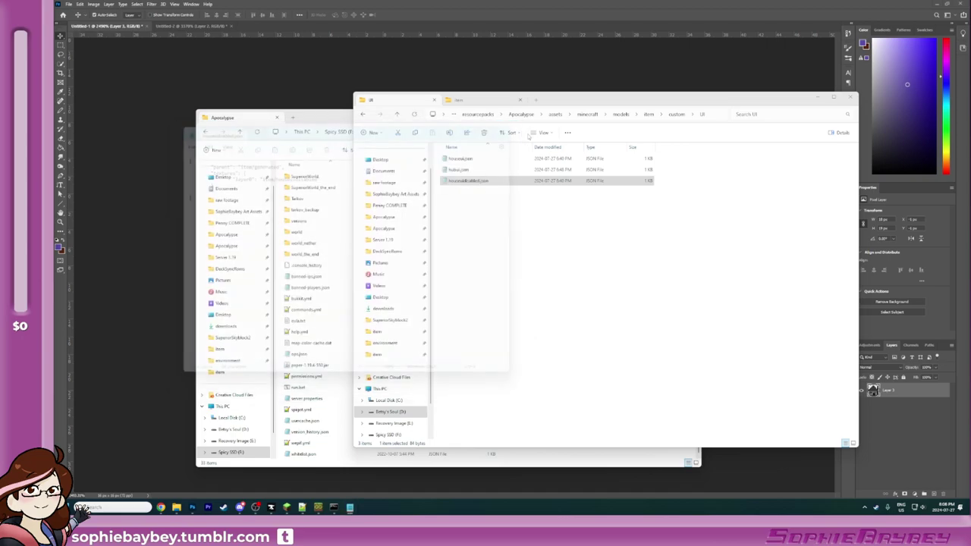
Step: Add an override to gray_candle.json in models/item that points to item/custom/UI/houseuidisabled, and save the file
{"action": "left_click", "coordinate": [697, 160]}
{"action": "left_click", "coordinate": [680, 117]}
{"action": "left_click", "coordinate": [649, 115]}
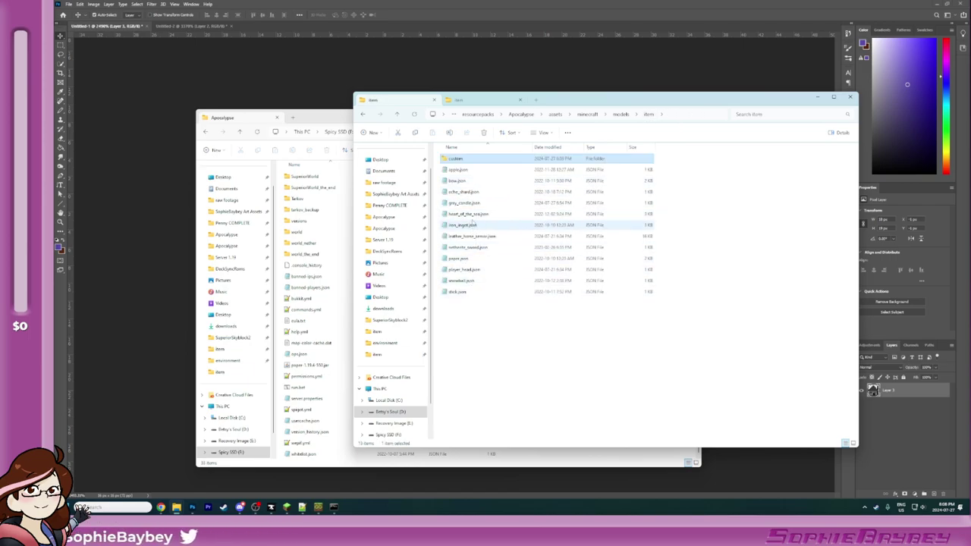
{"action": "left_click", "coordinate": [475, 203]}
{"action": "double_click", "coordinate": [475, 203]}
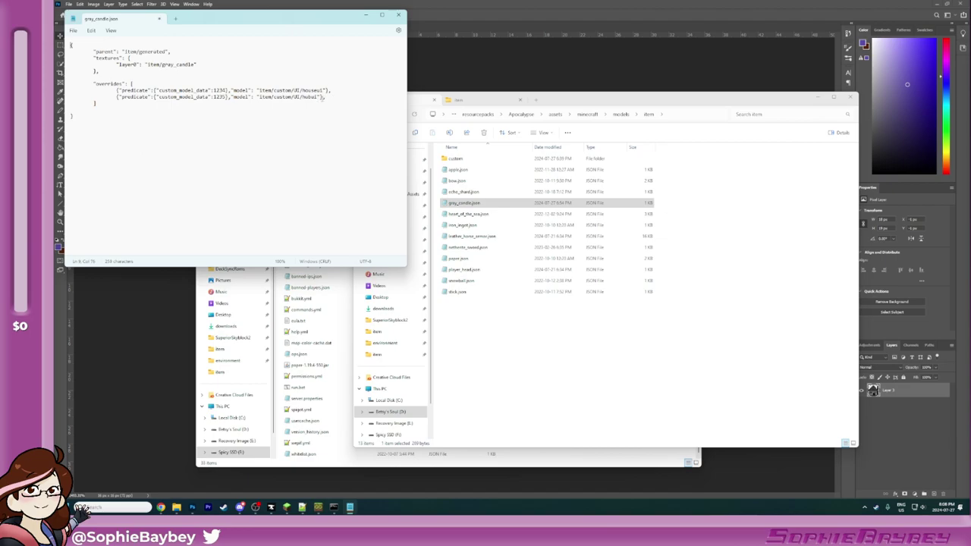
{"action": "key", "text": "shift+Home"}
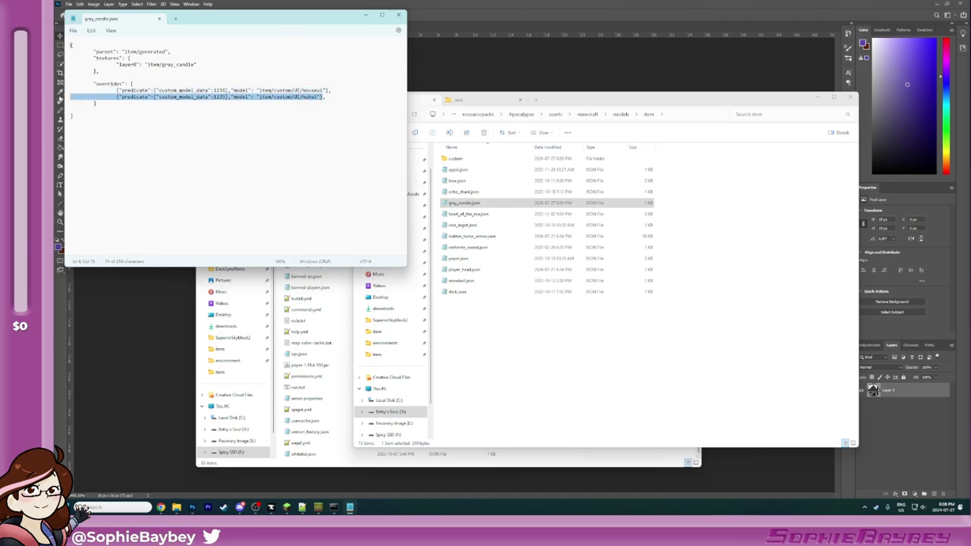
{"action": "left_click", "coordinate": [329, 101]}
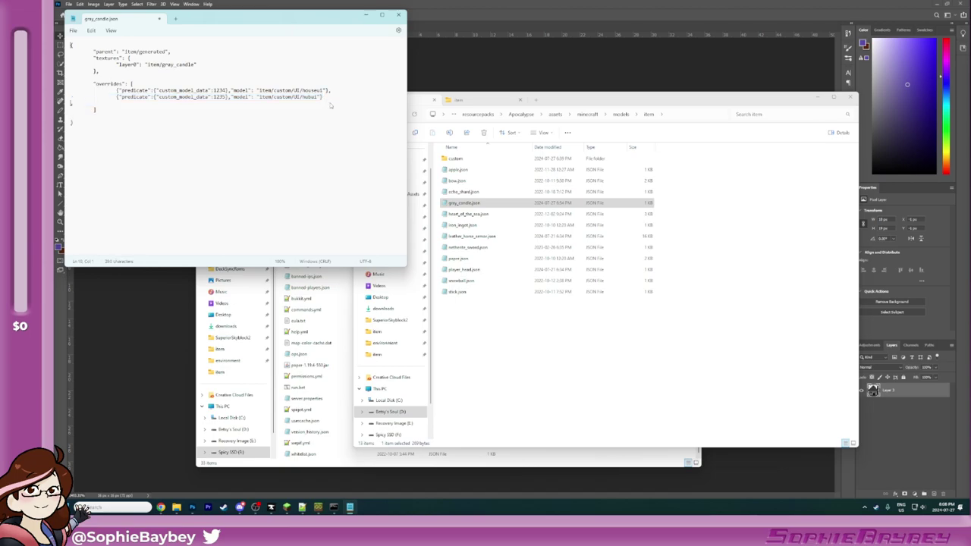
{"action": "type", "text": "{\"predicate\":{\"custom_model_data\":1235},\"model\": \"item/custom/UI/hubui\"}"}
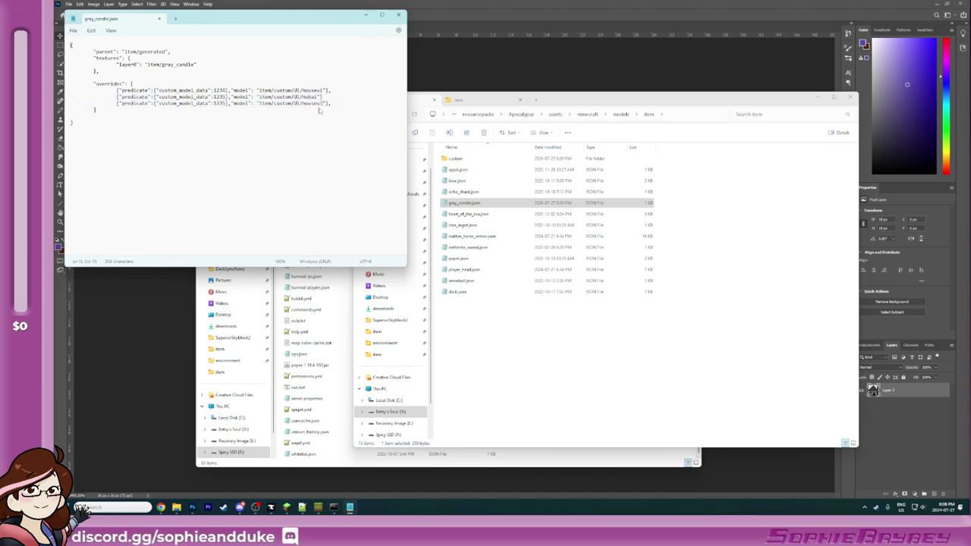
{"action": "left_click", "coordinate": [73, 30]}
{"action": "left_click", "coordinate": [82, 80]}
{"action": "left_click", "coordinate": [626, 305]}
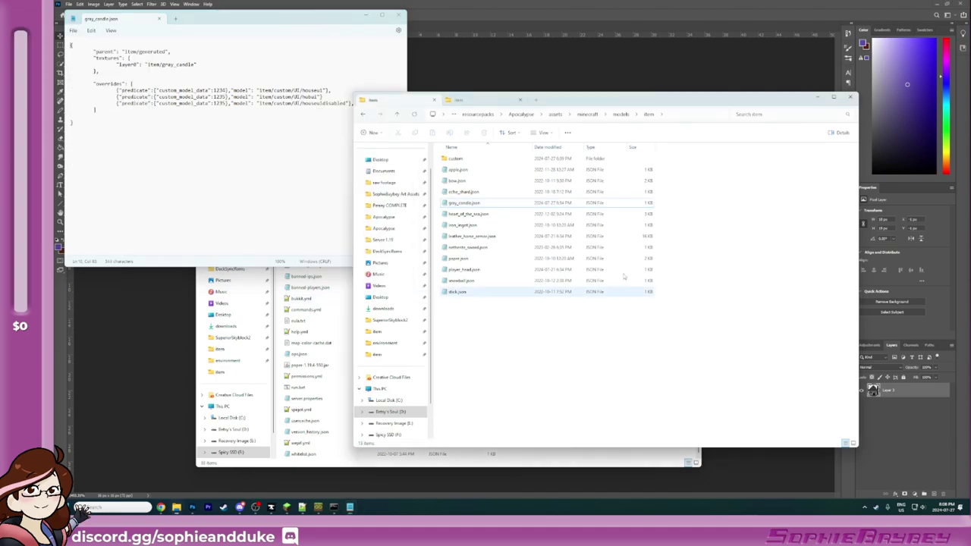
Step: Switch to Minecraft, open the ItemJoin menu with /itemjoin menu, and look into the global Item Settings
{"action": "left_click", "coordinate": [287, 506]}
{"action": "type", "text": "e"}
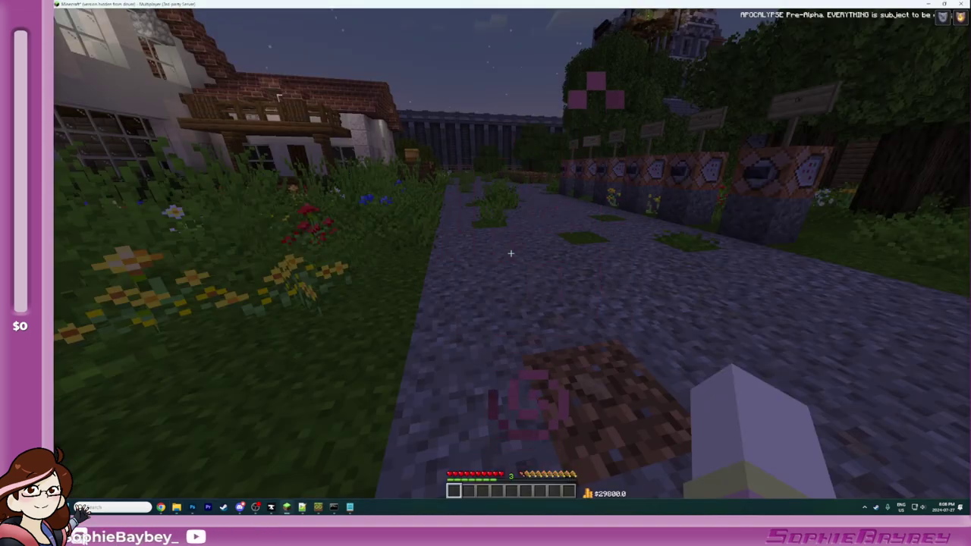
{"action": "type", "text": "/itemjoin menu"}
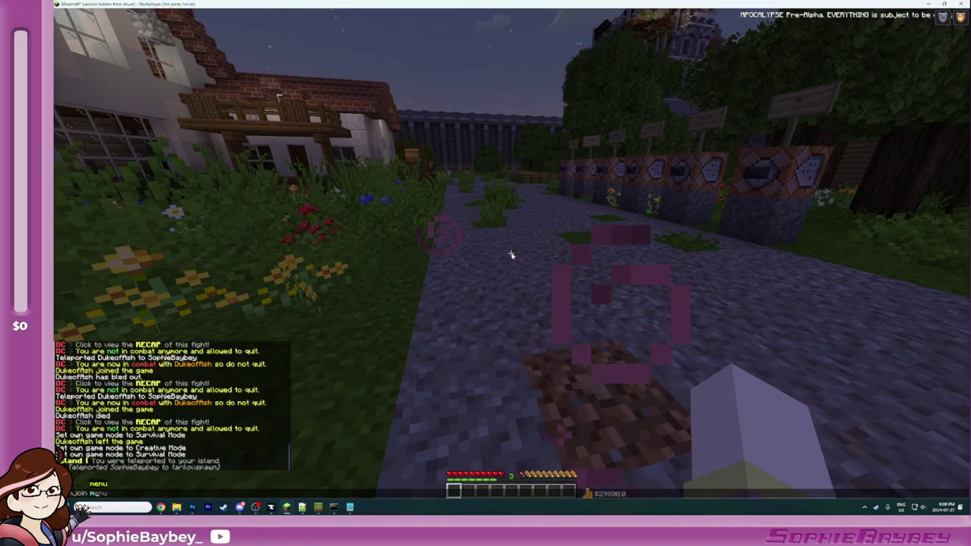
{"action": "key", "text": "Return"}
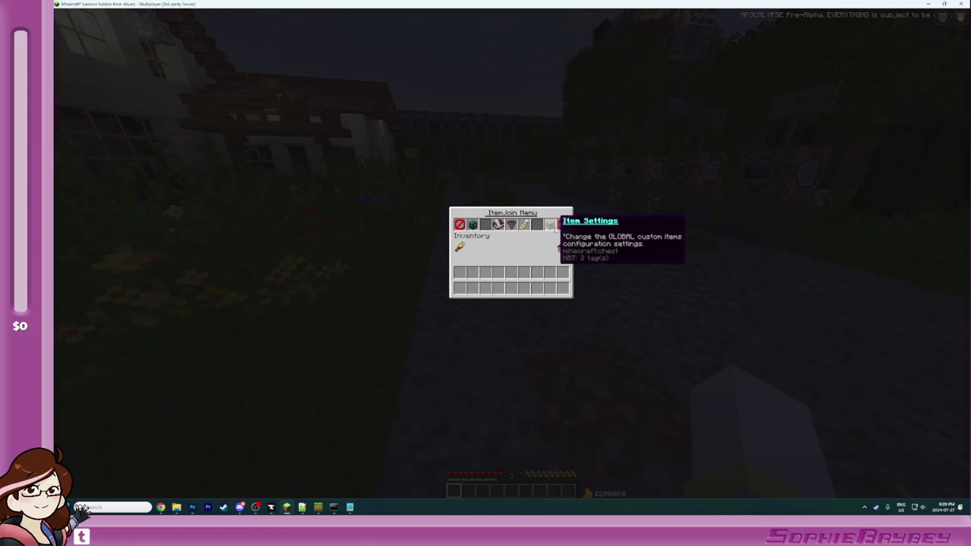
{"action": "left_click", "coordinate": [549, 224]}
{"action": "left_click", "coordinate": [460, 238]}
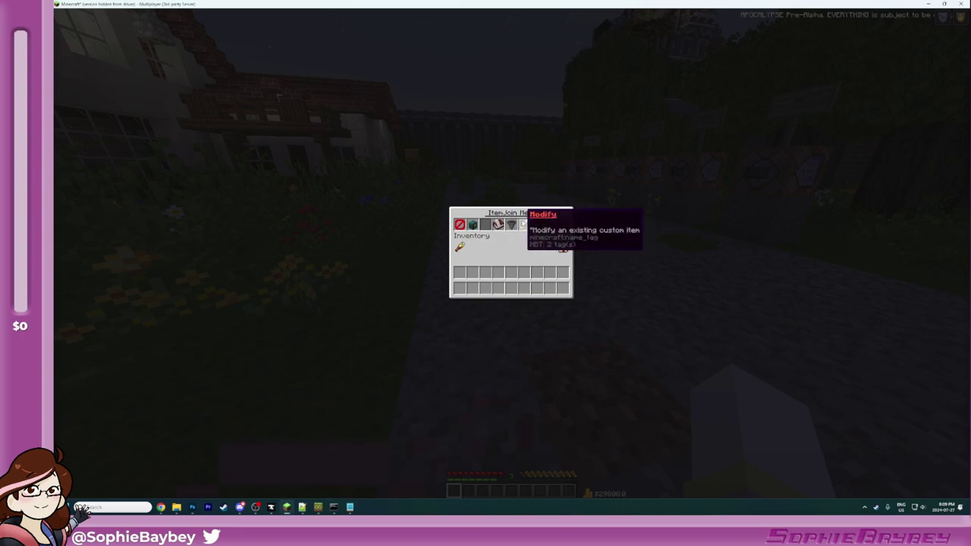
Step: Open the house shortcut among ItemJoin's existing custom items, look at its options, and return to the list
{"action": "left_click", "coordinate": [522, 223]}
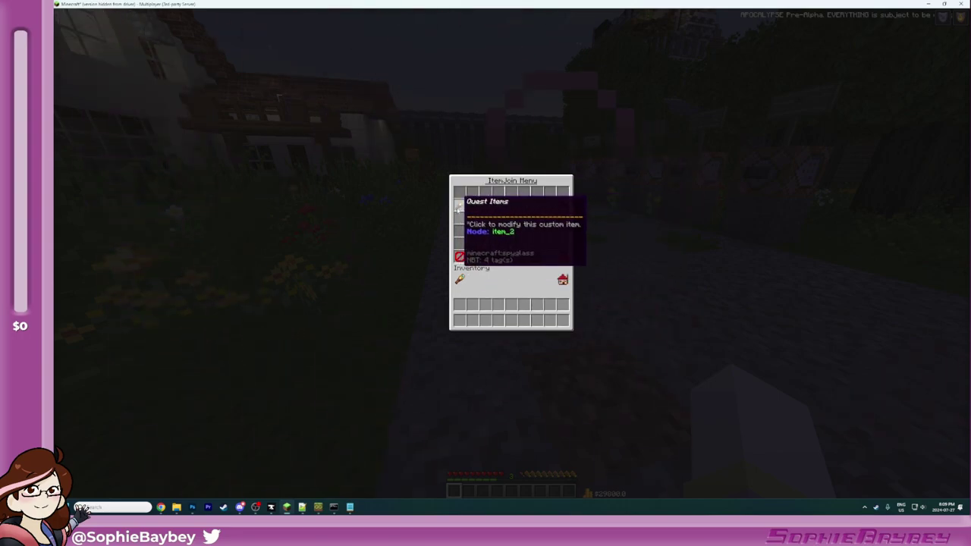
{"action": "left_click", "coordinate": [562, 205]}
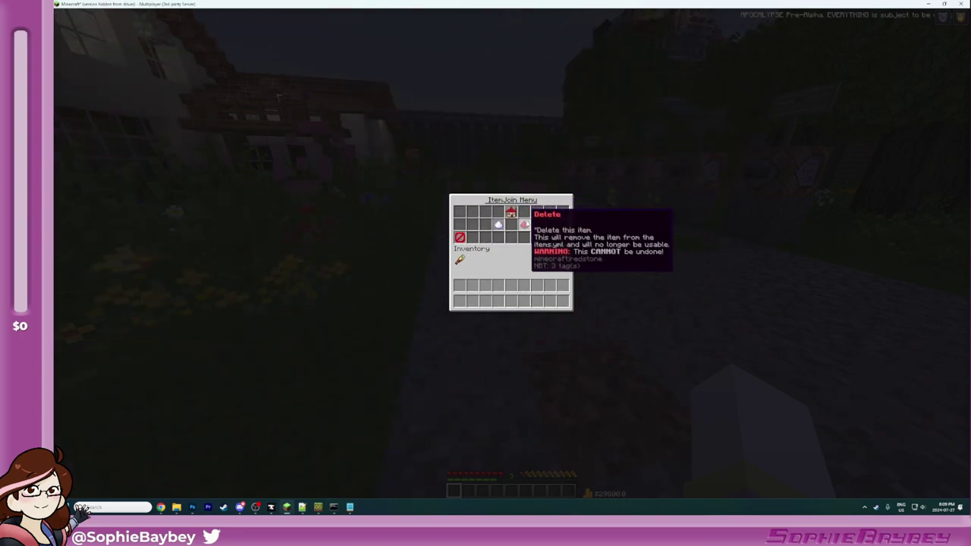
{"action": "left_click", "coordinate": [562, 237]}
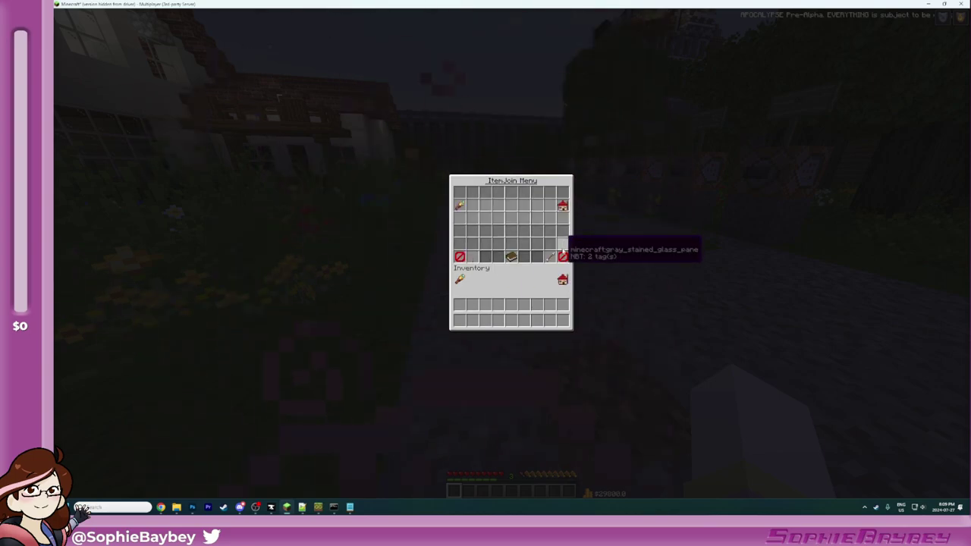
Step: Create a new ItemJoin custom item with the gray candle material and assign it a single slot matching the house icon's inventory position
{"action": "left_click", "coordinate": [550, 257]}
{"action": "left_click", "coordinate": [550, 257]}
{"action": "left_click", "coordinate": [494, 220]}
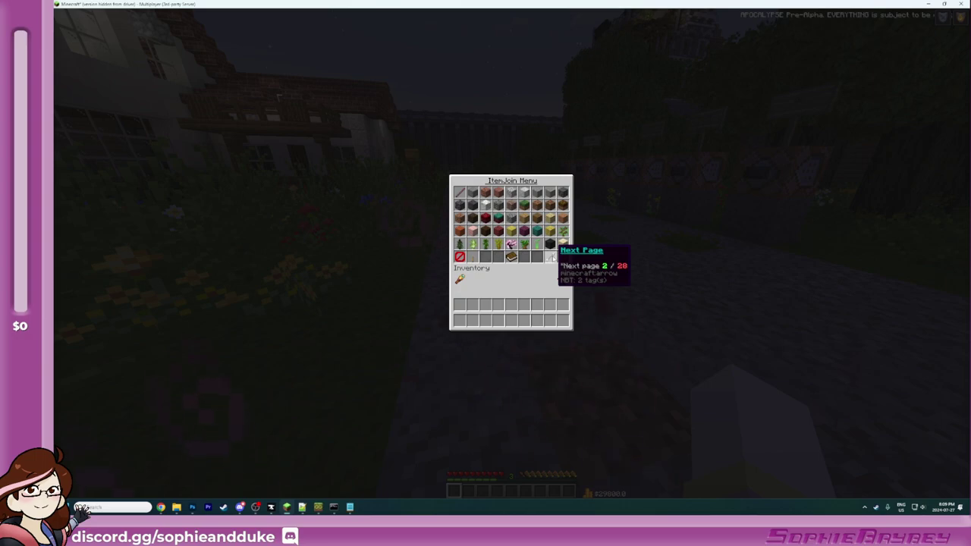
{"action": "left_click", "coordinate": [550, 257]}
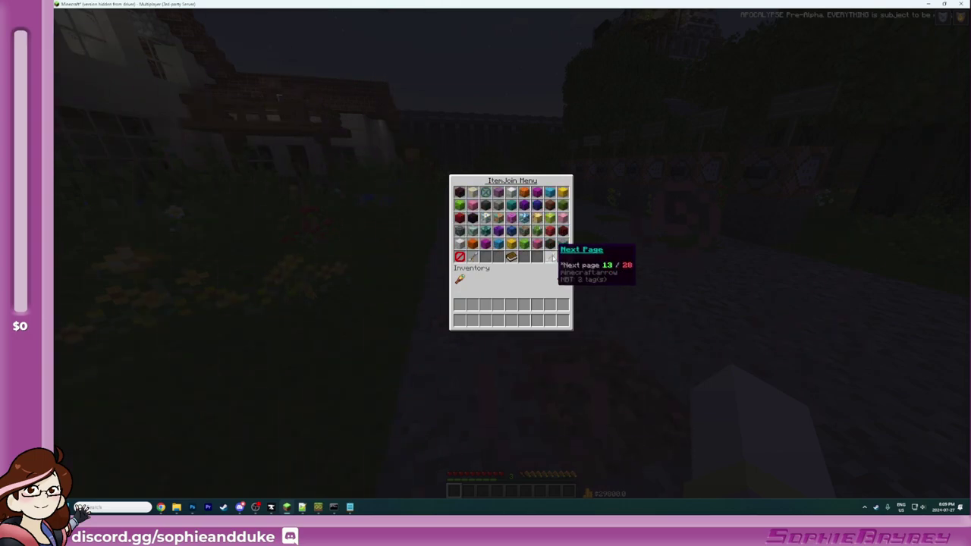
{"action": "left_click", "coordinate": [550, 257]}
{"action": "left_click", "coordinate": [550, 257]}
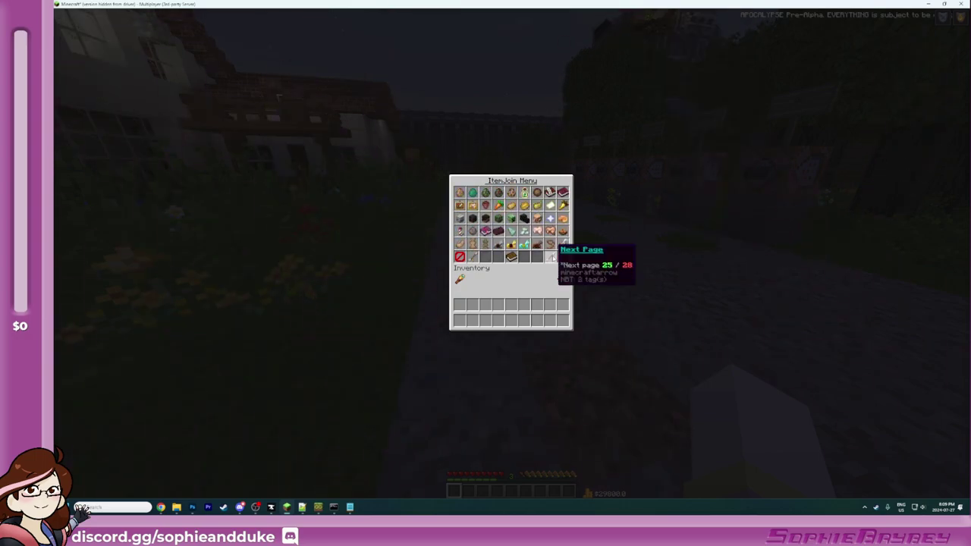
{"action": "left_click", "coordinate": [550, 257]}
{"action": "left_click", "coordinate": [550, 258]}
{"action": "left_click", "coordinate": [503, 217]}
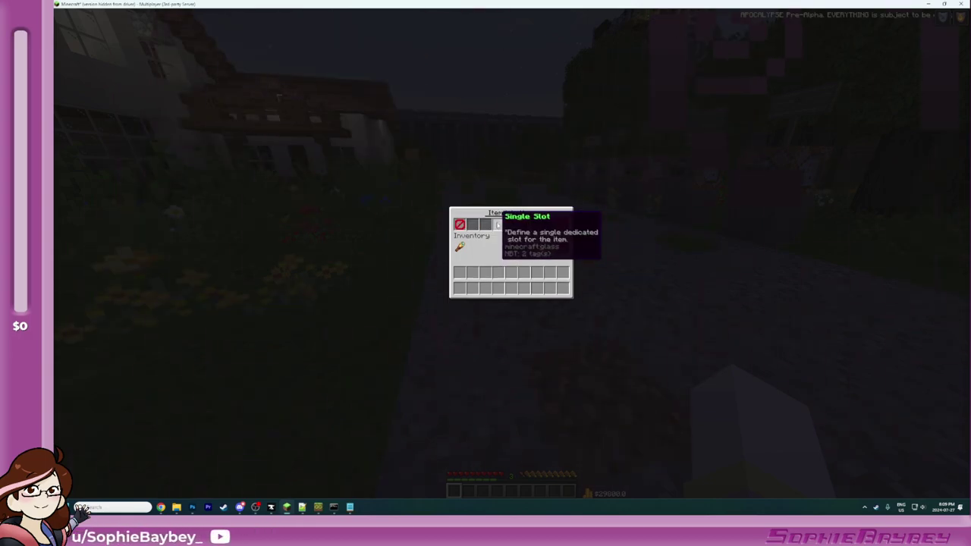
{"action": "left_click", "coordinate": [501, 223]}
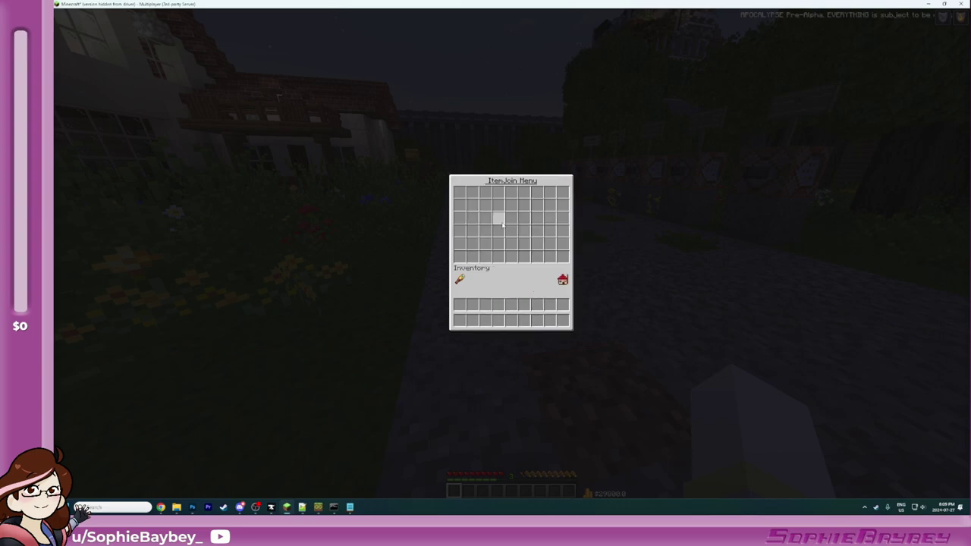
{"action": "left_click", "coordinate": [564, 206]}
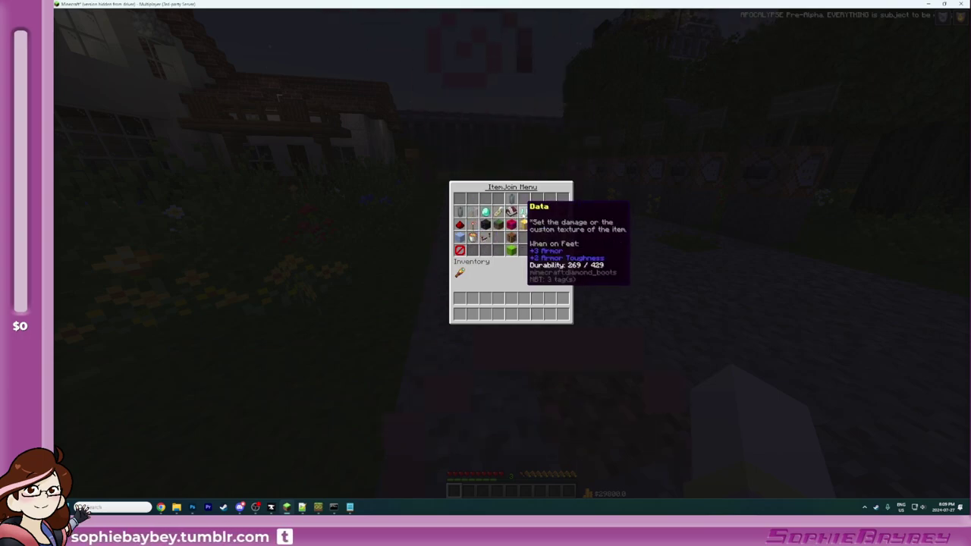
Step: Open the new item's data options, switch to gray_candle.json in Notepad, set the houseuidisabled override's custom_model_data to 1236, and save the file
{"action": "left_click", "coordinate": [523, 212]}
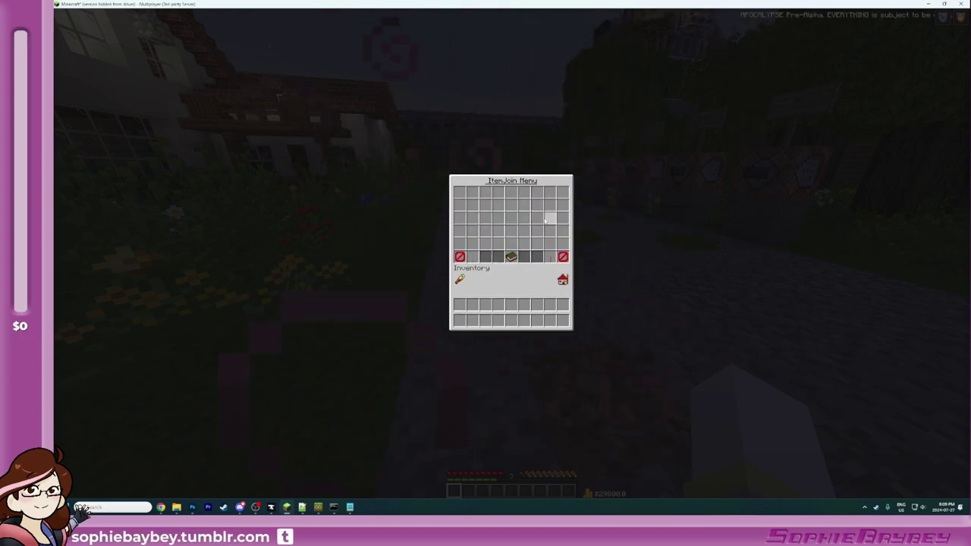
{"action": "left_click", "coordinate": [353, 507]}
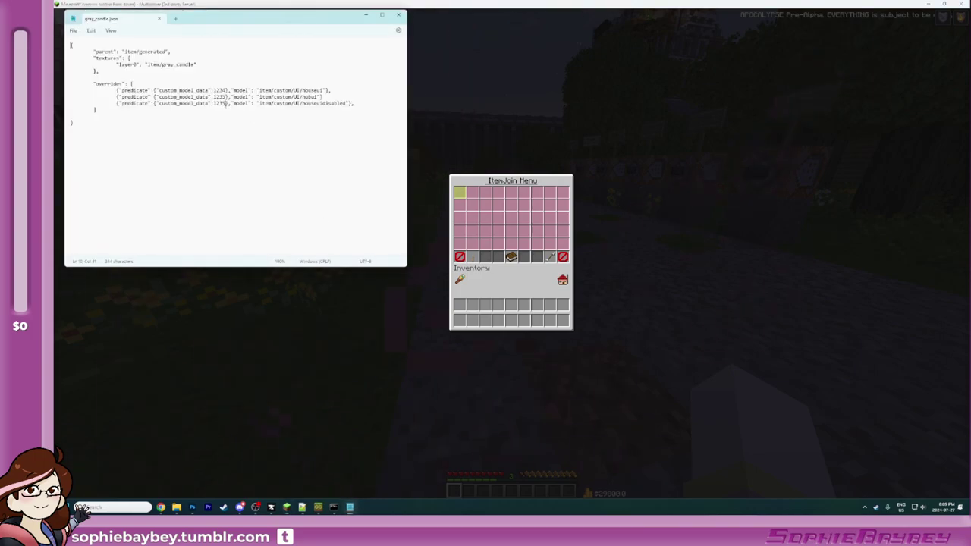
{"action": "left_click", "coordinate": [73, 31]}
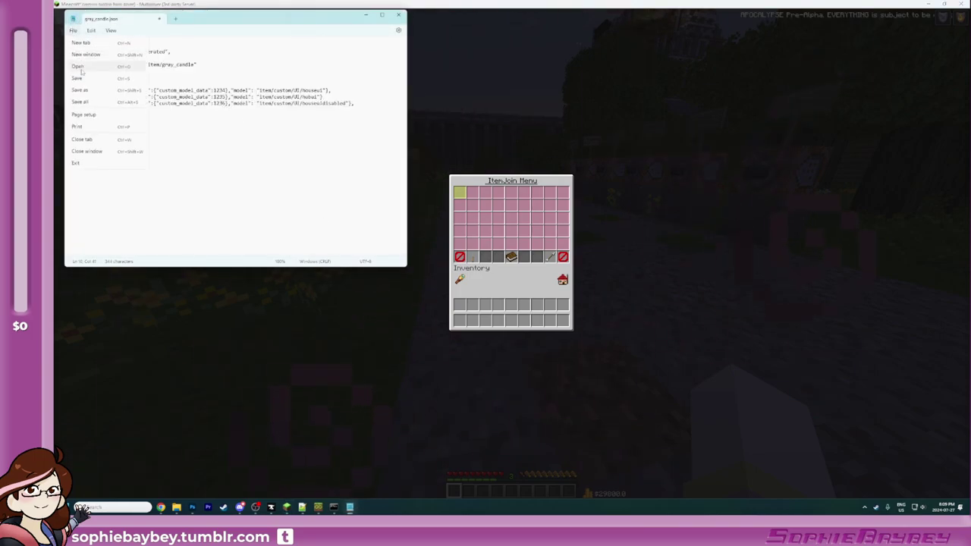
{"action": "left_click", "coordinate": [78, 79]}
{"action": "left_click", "coordinate": [366, 15]}
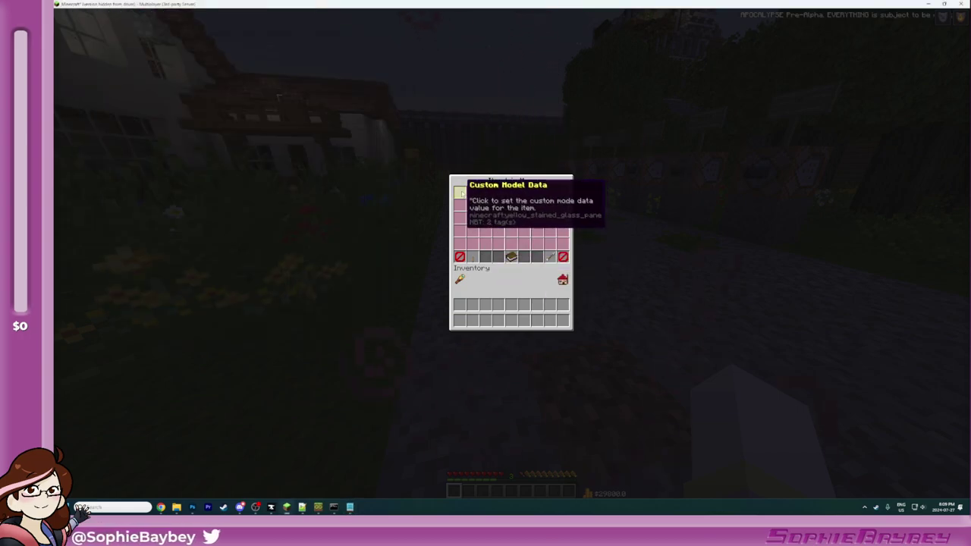
Step: Set the new item's custom model data to match the houseuidisabled override and return to its main settings
{"action": "left_click", "coordinate": [483, 237]}
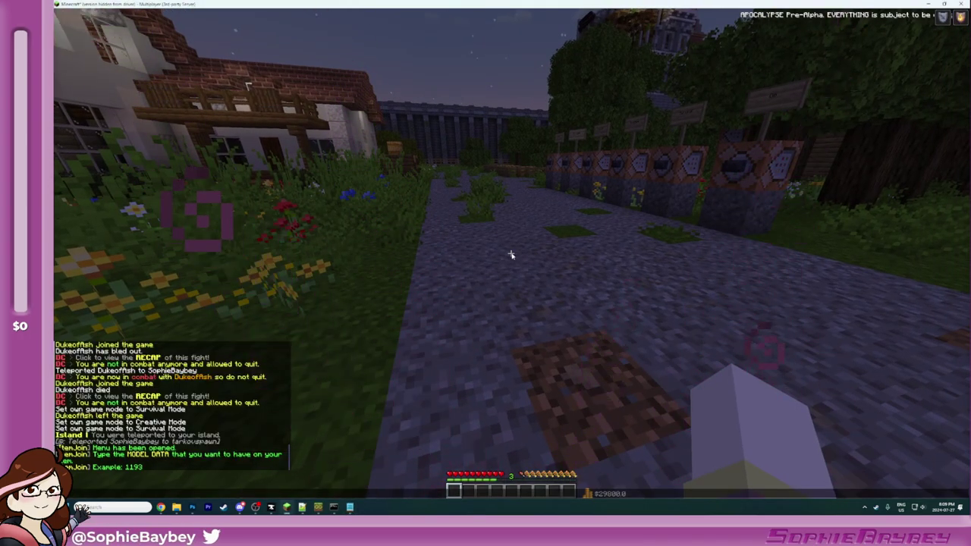
{"action": "type", "text": "t38"}
{"action": "key", "text": "Return"}
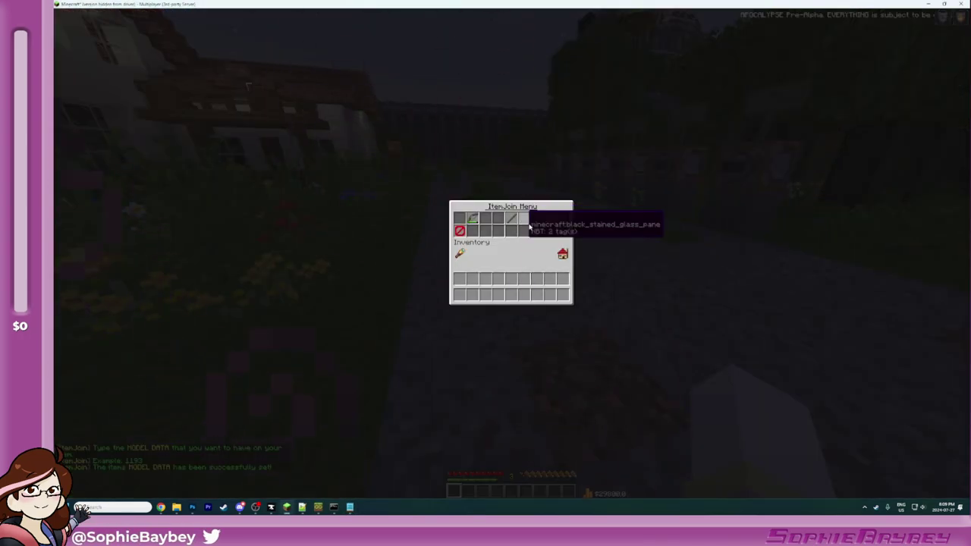
{"action": "left_click", "coordinate": [564, 231]}
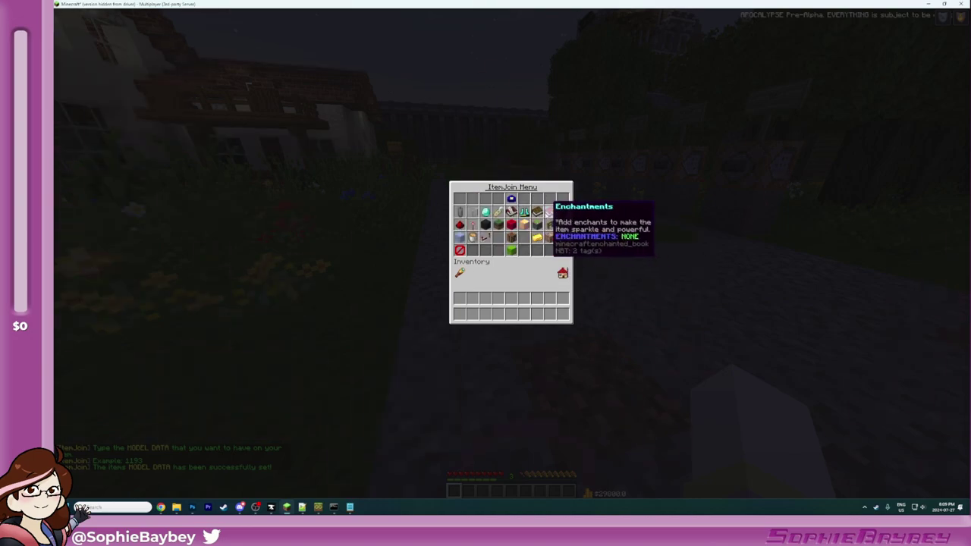
Step: Open the item flags of the new disabled house item
{"action": "left_click", "coordinate": [565, 213]}
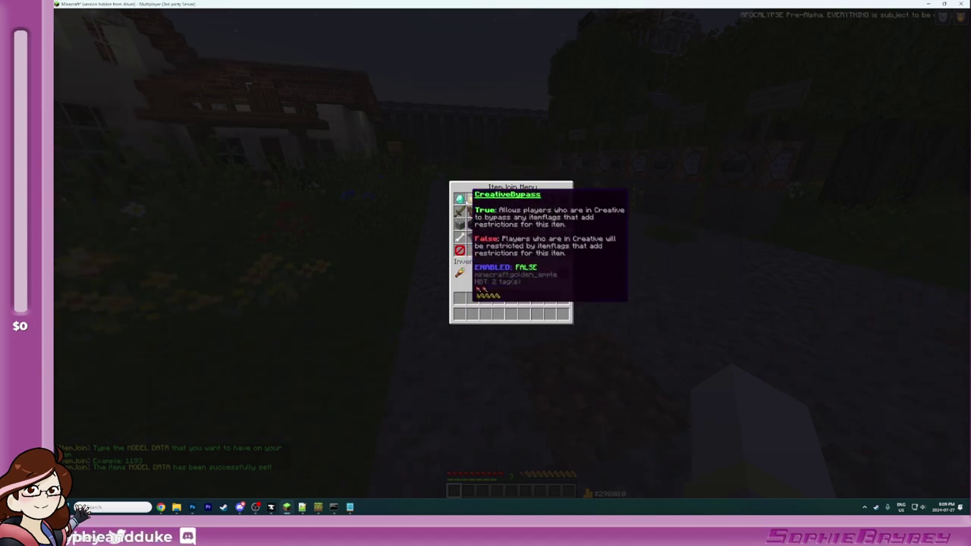